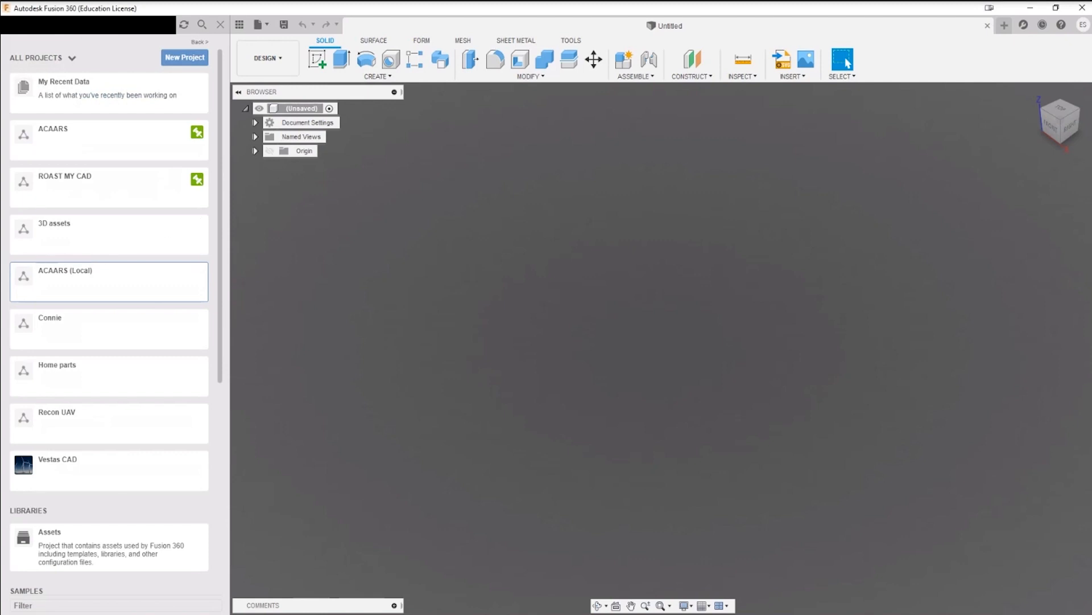
Step: Open the Addine_phone_holder design from the ROAST MY CAD project
left_click(77, 204)
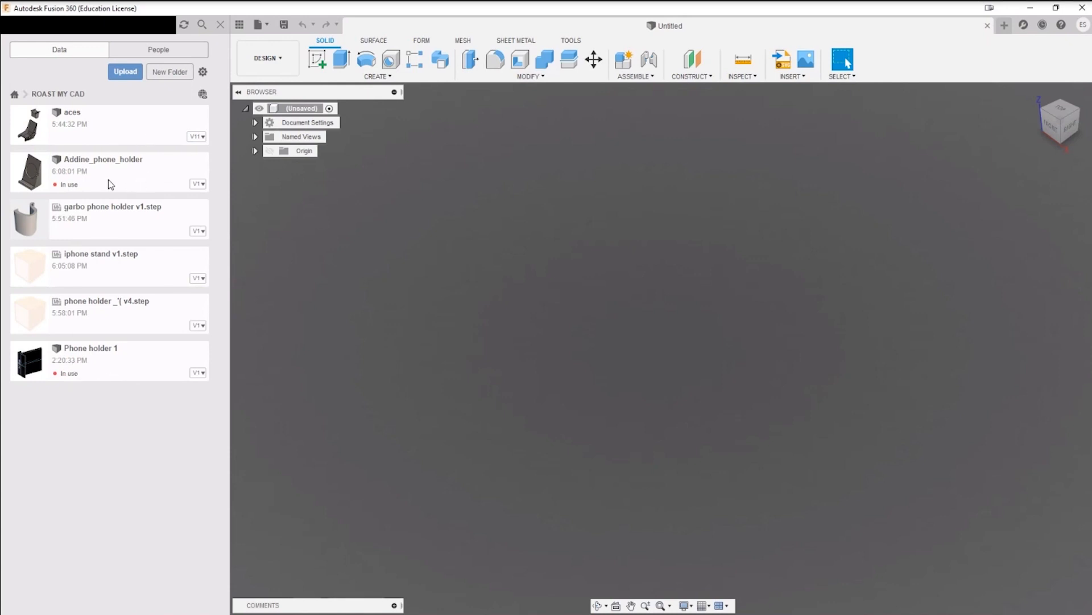
double_click(122, 170)
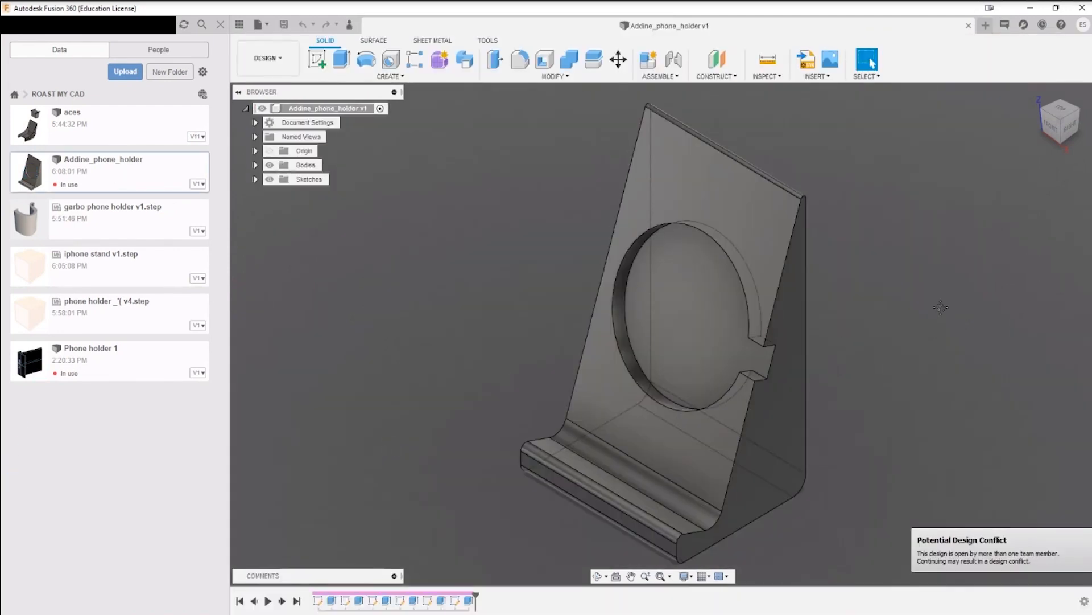
Step: Examine the phone holder's overall shape and the last extrude feature in its history
middle_click_drag(941, 307, 831, 274)
middle_click_drag(783, 350, 857, 321, "shift")
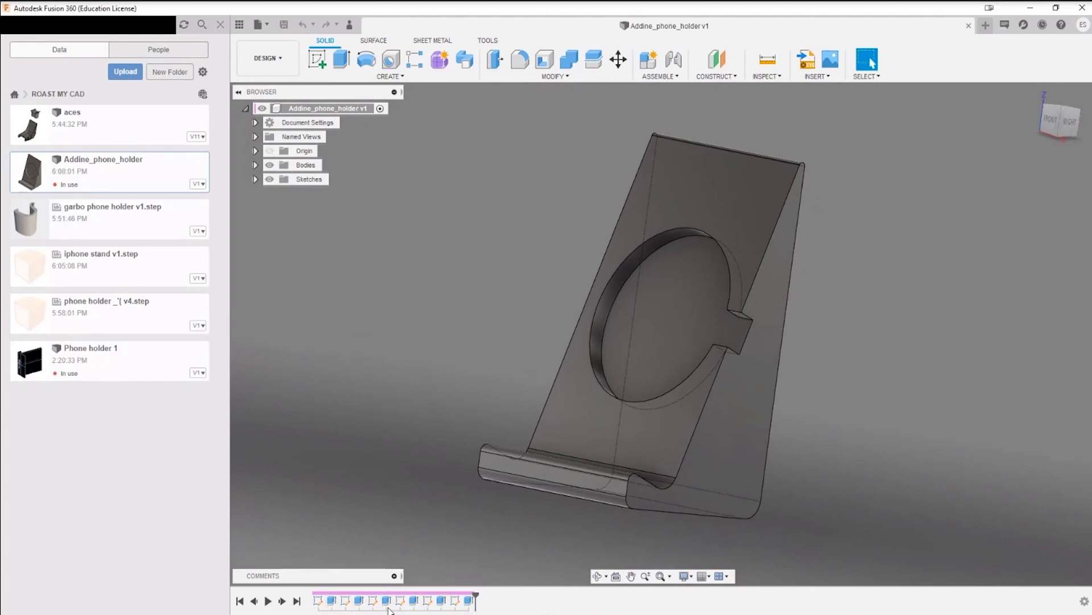
middle_click_drag(949, 409, 806, 294, "shift")
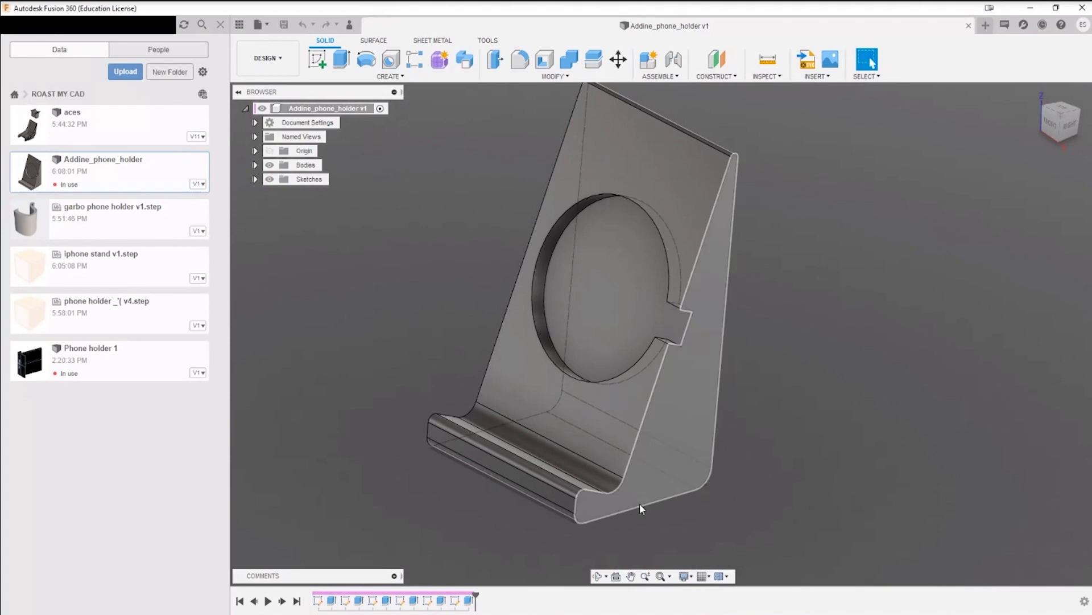
right_click(468, 601)
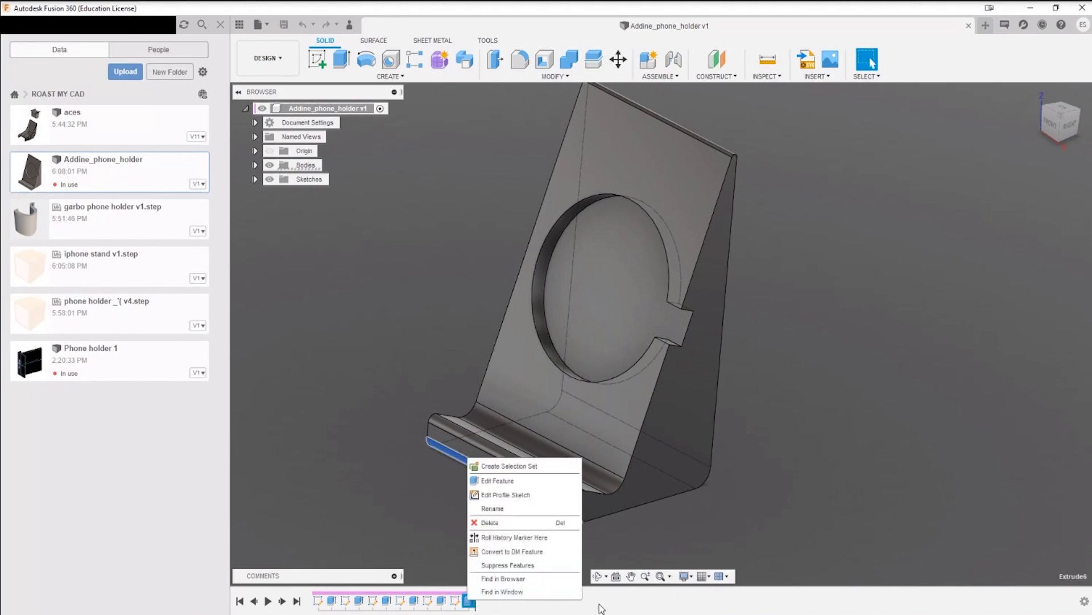
left_click(634, 607)
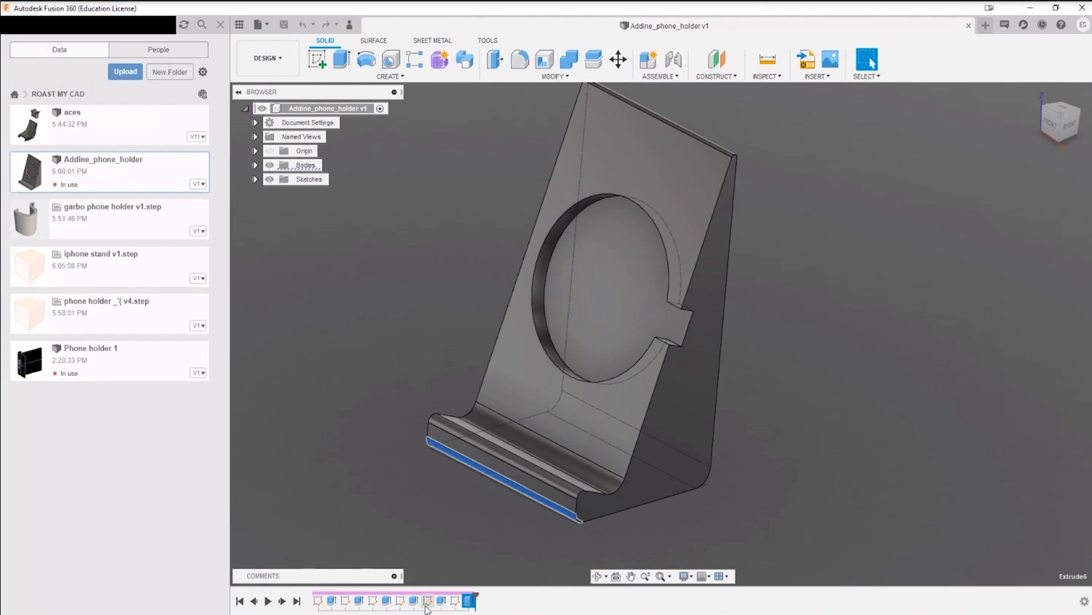
middle_click_drag(821, 387, 761, 265, "shift")
left_click(824, 395)
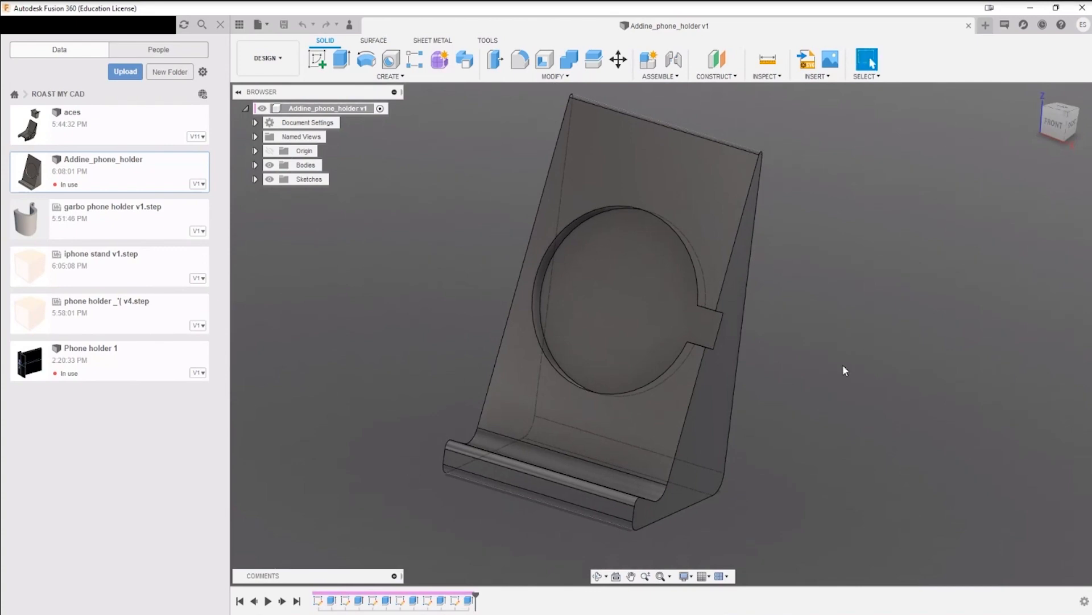
Step: Examine the round recess with its side notch, the phone ledge and the underside of the base
middle_click_drag(794, 367, 821, 358, "shift")
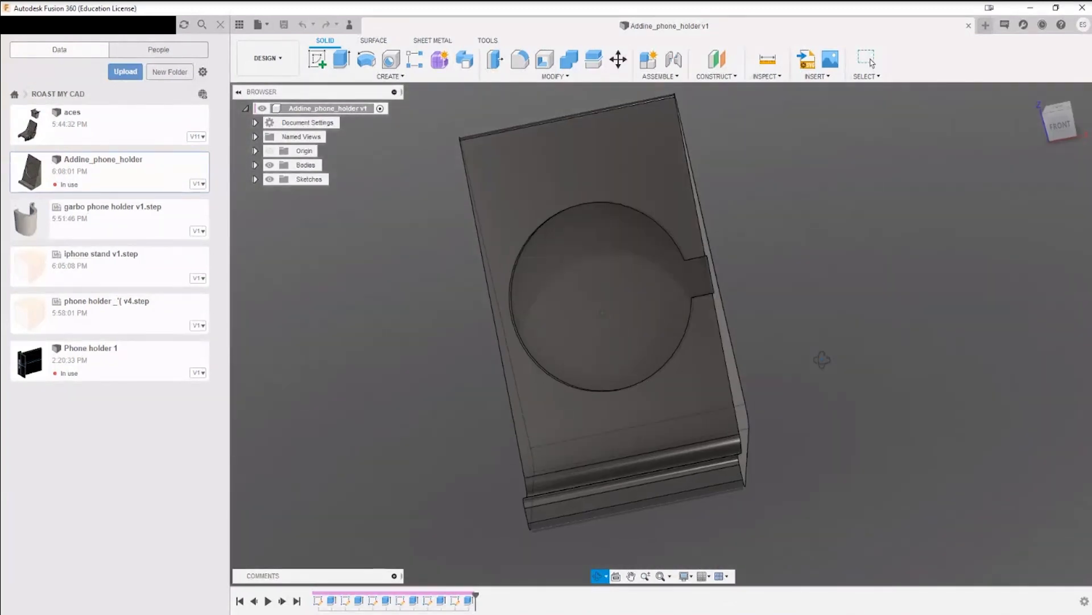
middle_click_drag(759, 275, 592, 296, "shift")
scroll(599, 276, "up", 3)
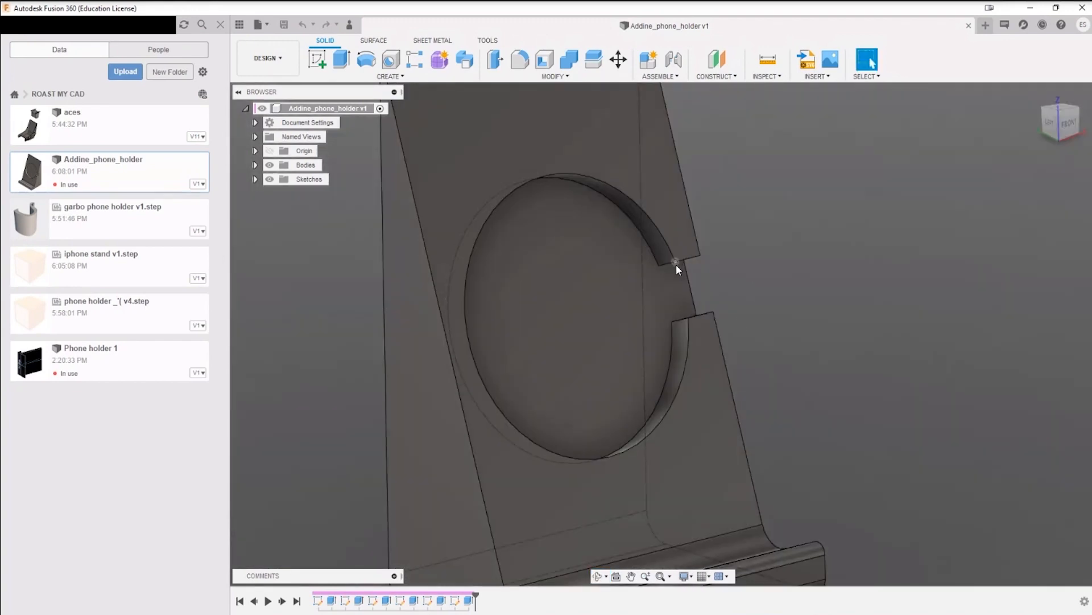
scroll(671, 291, "down", 4)
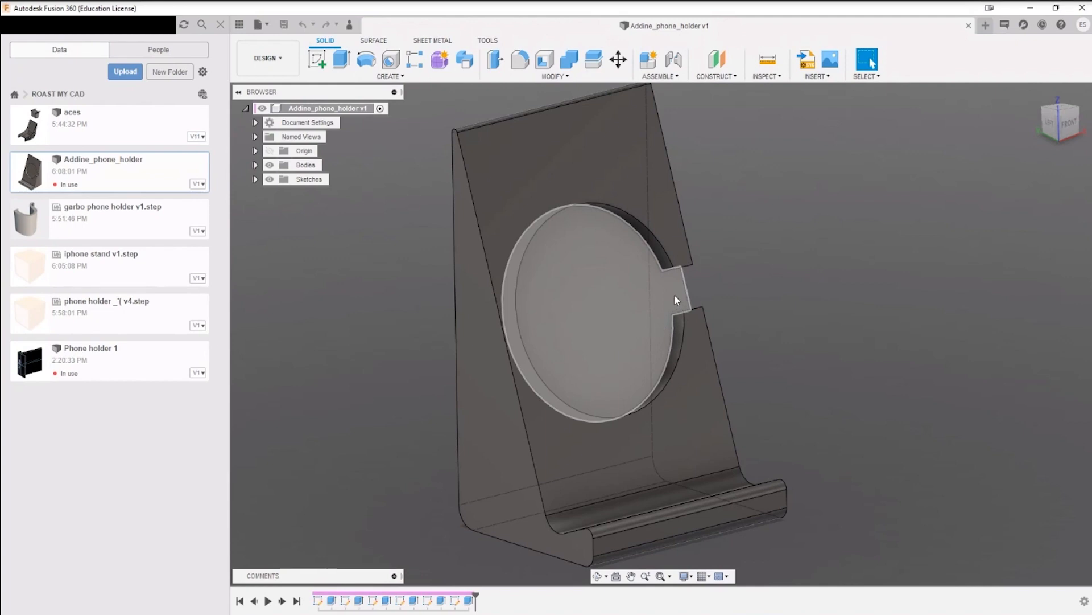
middle_click_drag(676, 299, 580, 432, "shift")
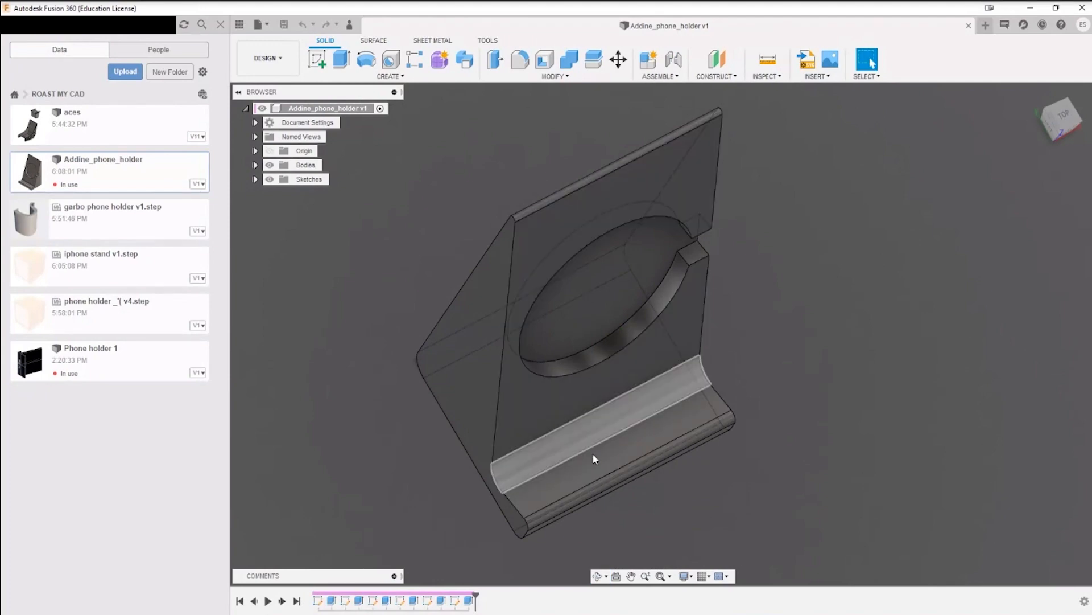
middle_click_drag(624, 401, 634, 319, "shift")
middle_click_drag(667, 427, 723, 270)
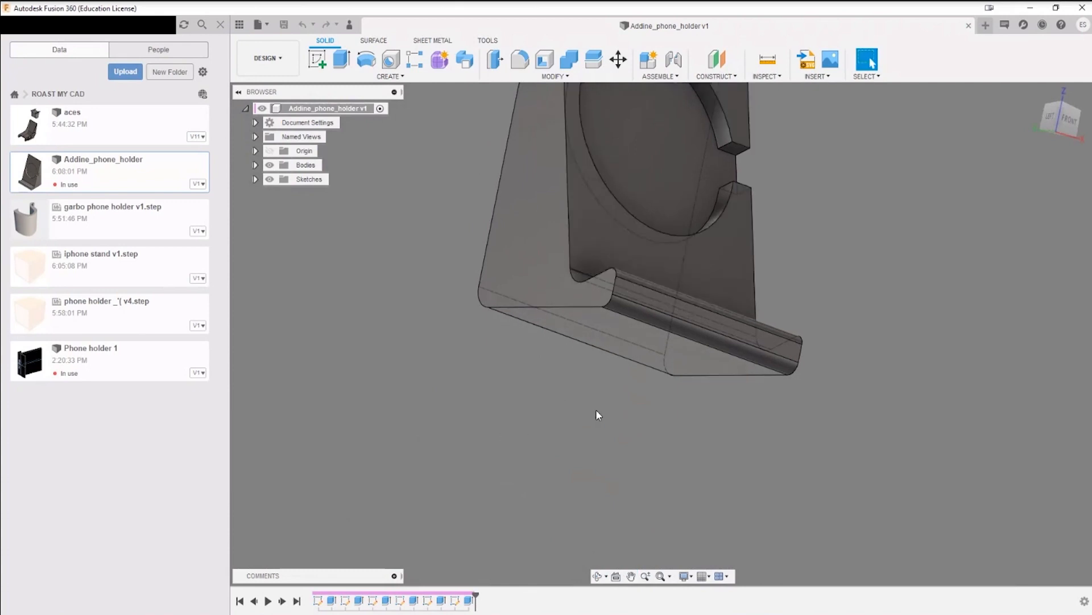
Step: Try deleting the rounded face along the base's lower front edge, and undo the deletion
mouse_move(642, 381)
middle_mouse_down("shift")
mouse_move(650, 421)
mouse_move(653, 375)
mouse_move(628, 432)
mouse_move(633, 386)
middle_mouse_up("shift")
scroll(635, 385, "up", 3)
left_click(644, 368)
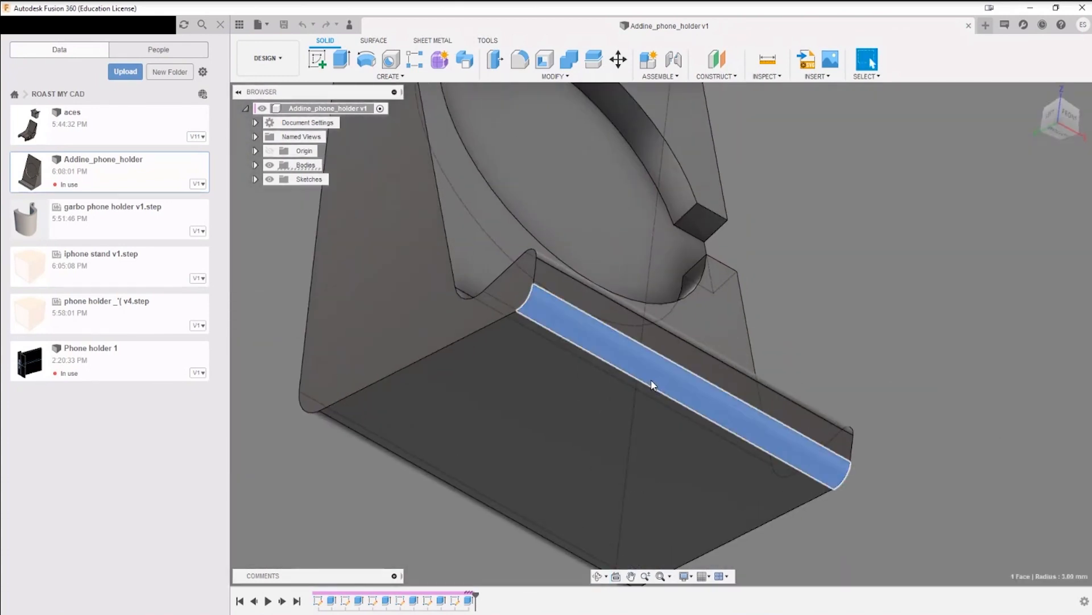
right_click(652, 379)
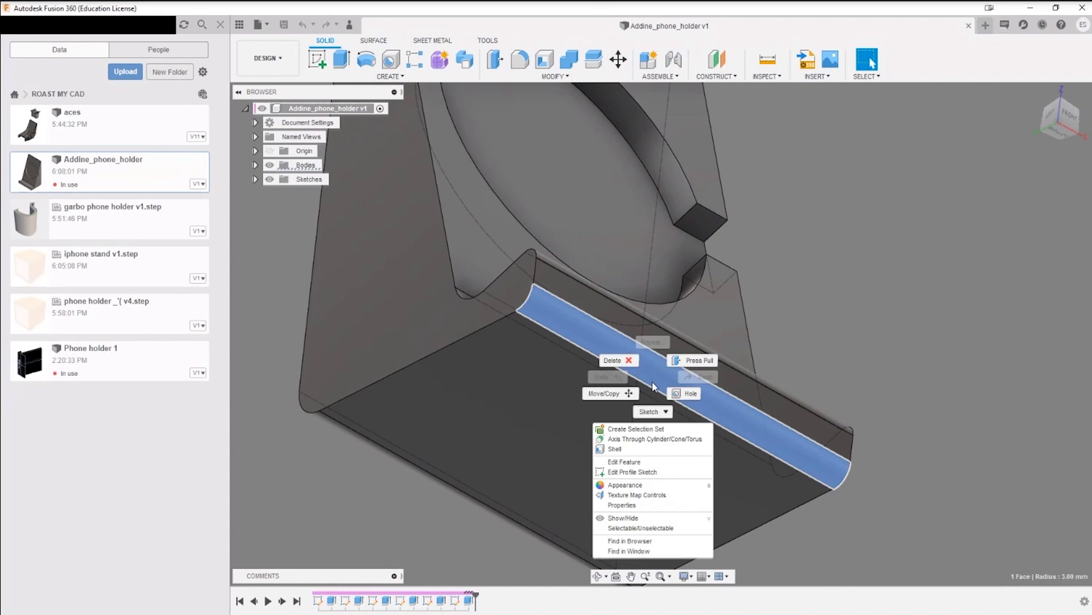
left_click(954, 342)
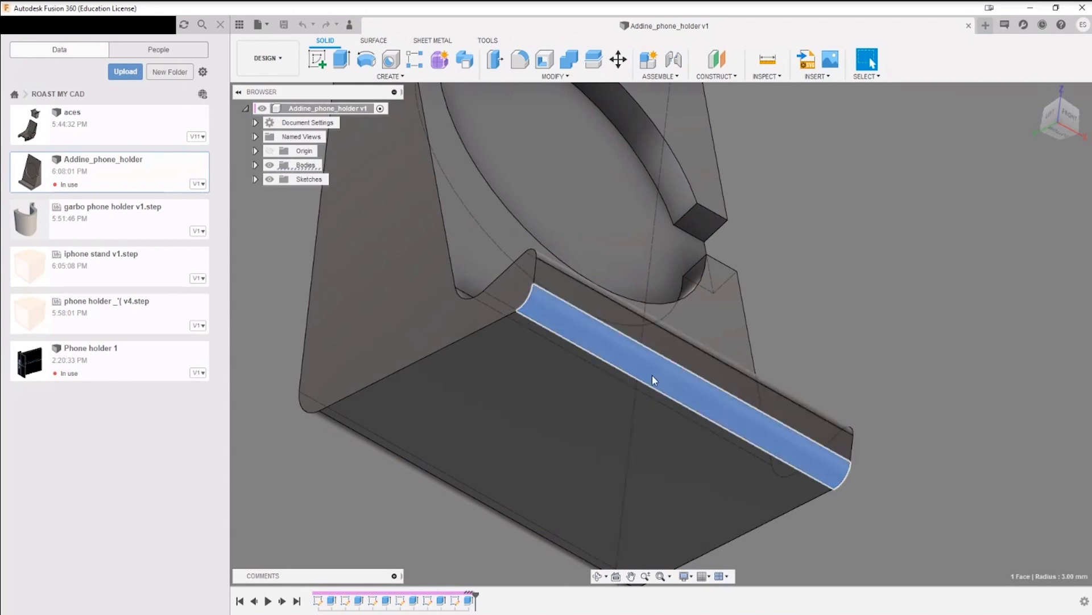
key("Delete")
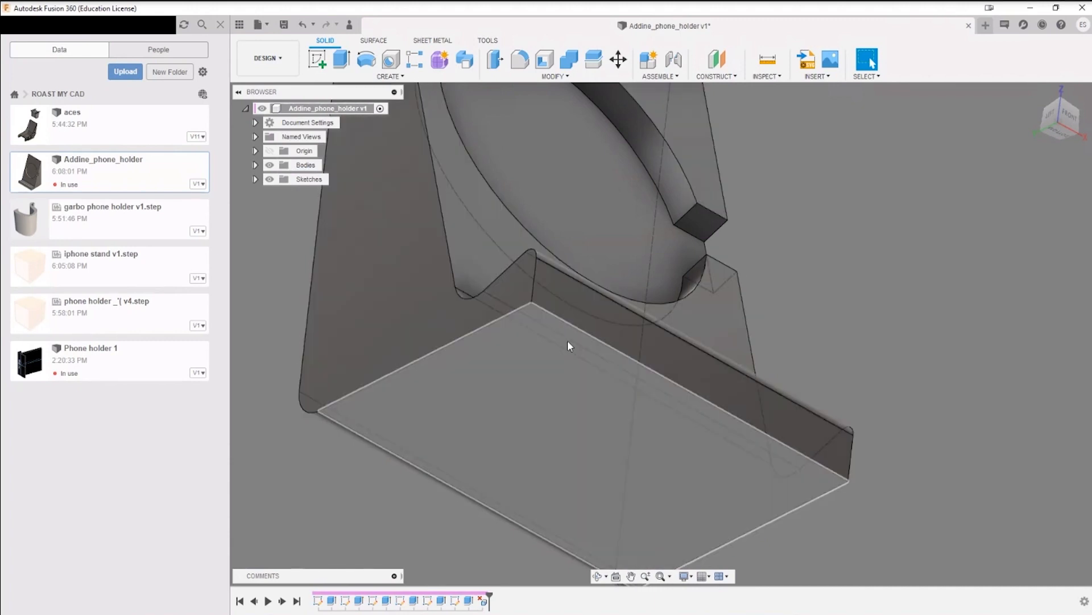
key("ctrl+z")
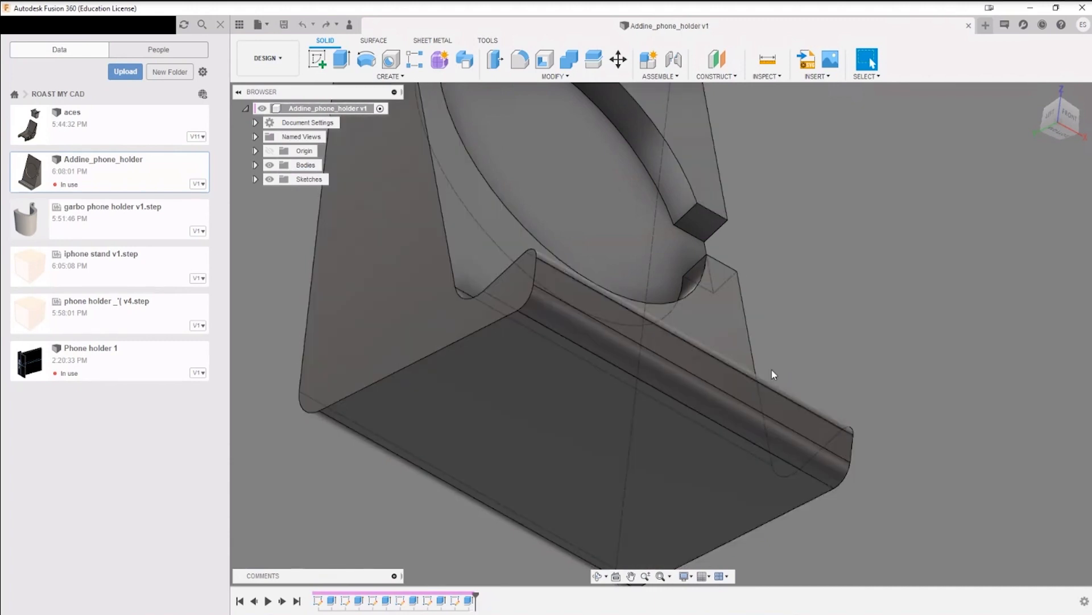
Step: Make all six sketches, Sketch1 to Sketch6, visible over the phone holder body
left_click(255, 179)
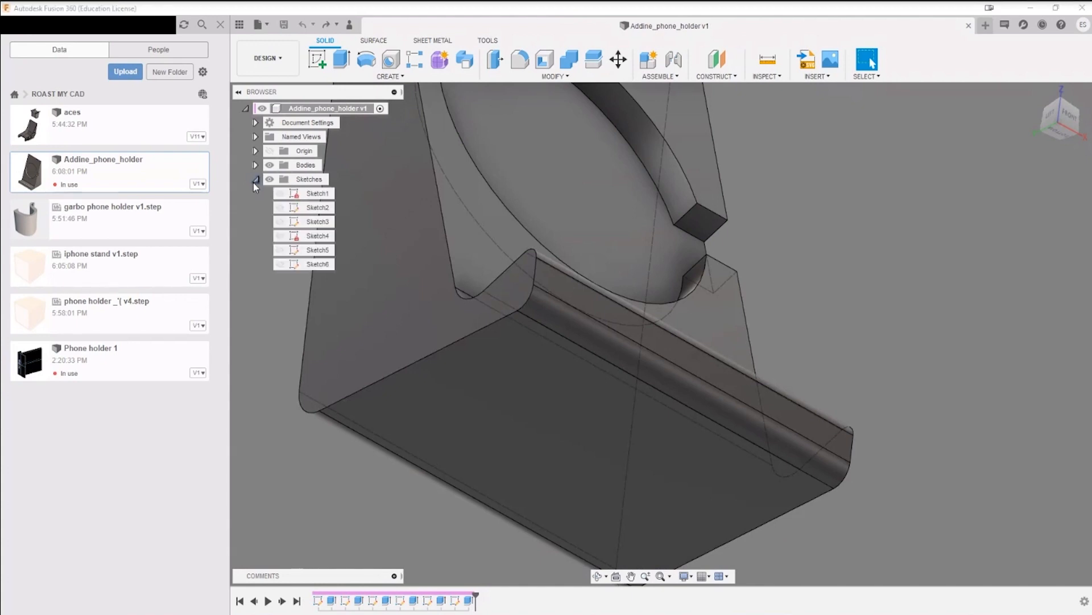
left_click(280, 194)
left_click(280, 207)
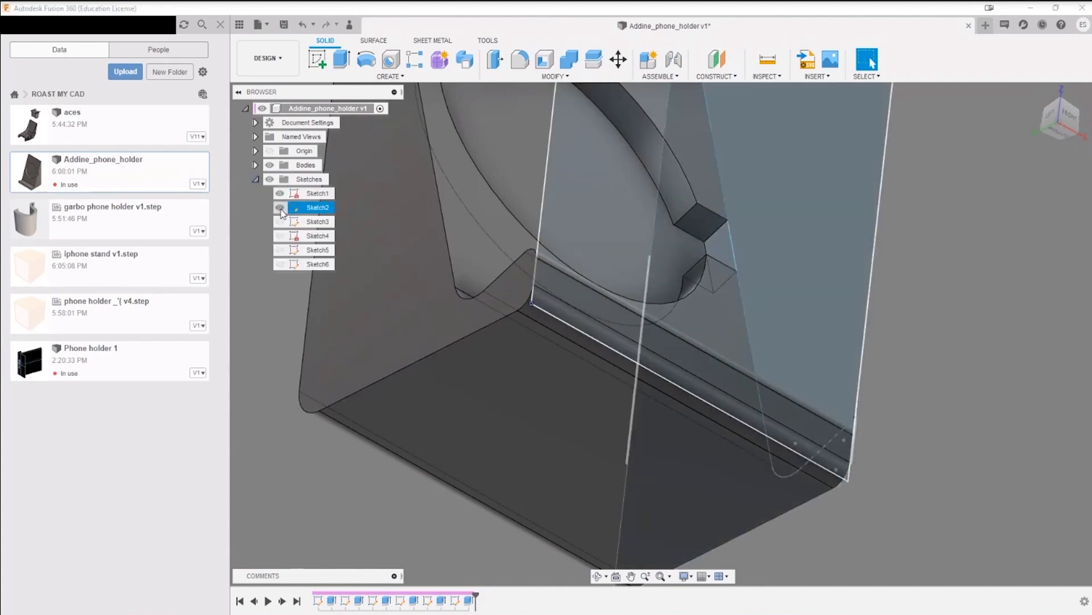
left_click(280, 221)
left_click(280, 236)
left_click(278, 252)
left_click(279, 265)
scroll(454, 347, "down", 5)
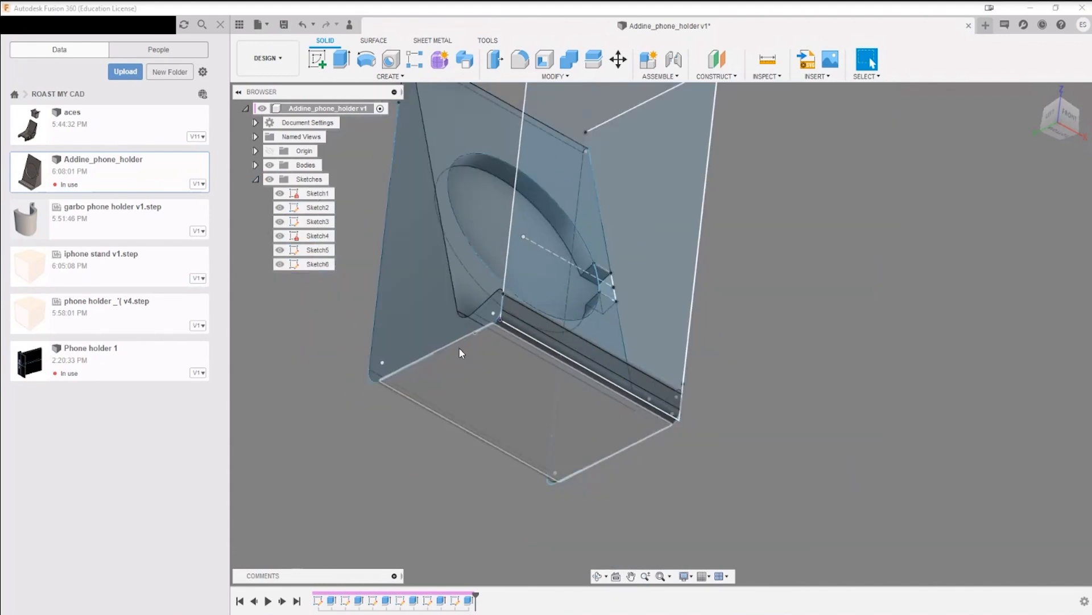
mouse_move(763, 202)
middle_mouse_down("shift")
mouse_move(830, 172)
mouse_move(788, 210)
mouse_move(841, 237)
mouse_move(941, 214)
mouse_move(810, 224)
middle_mouse_up("shift")
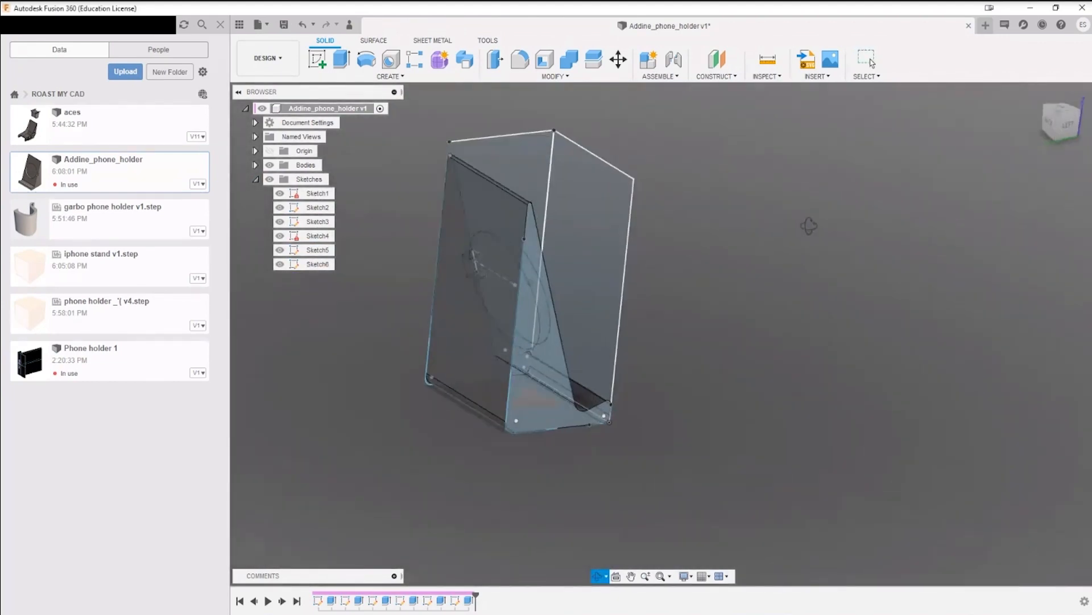
Step: Open Sketch1 to review its rectangular profile and dimensions, and finish the sketch
double_click(325, 195)
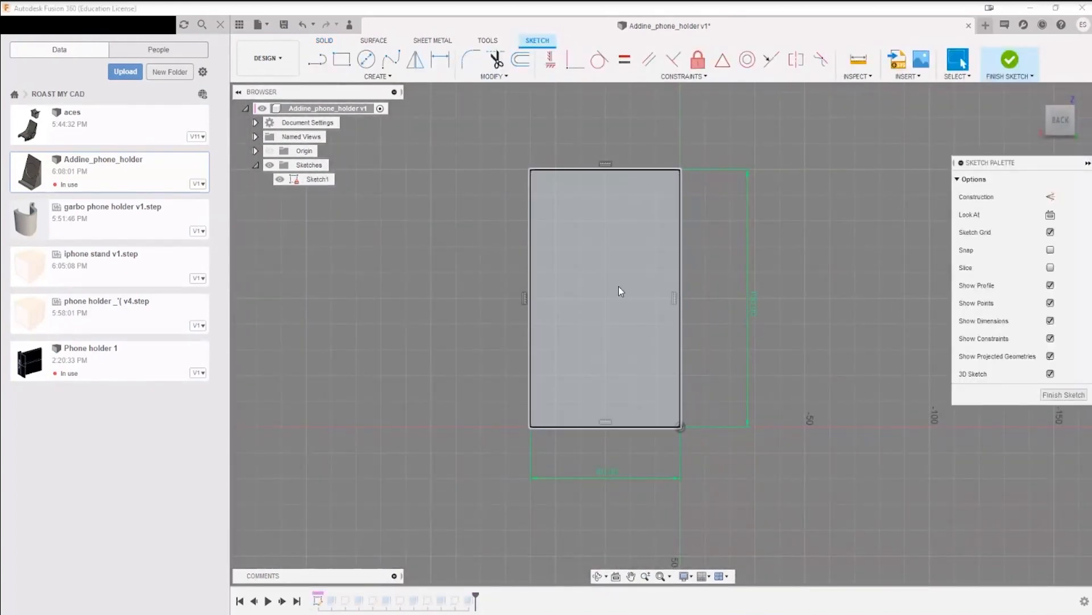
left_click(1010, 60)
mouse_move(722, 288)
middle_mouse_down("shift")
mouse_move(770, 263)
mouse_move(847, 251)
mouse_move(822, 244)
middle_mouse_up("shift")
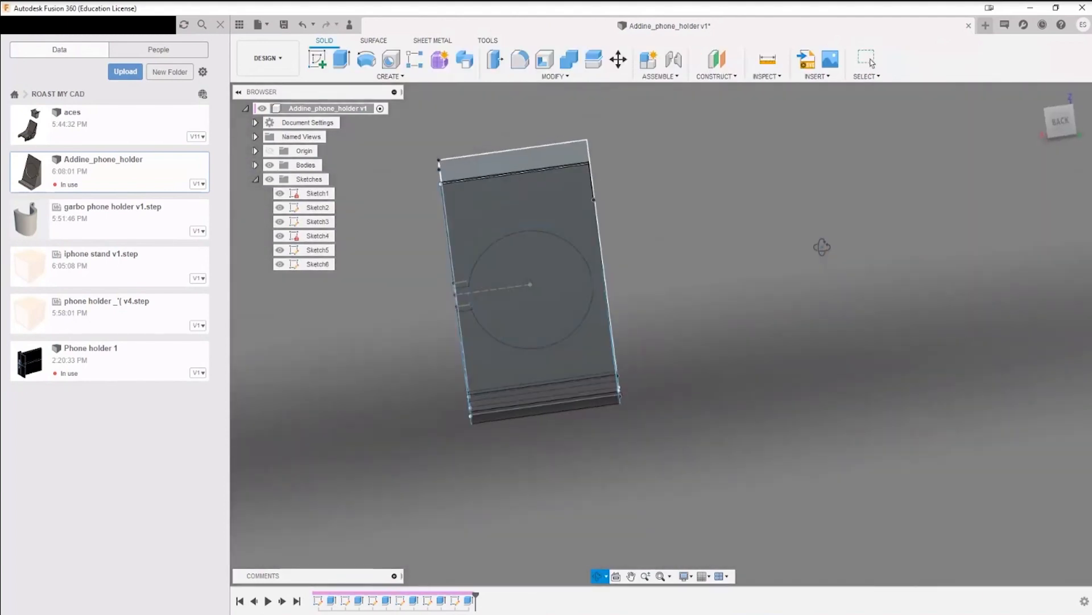
Step: Open Sketch2 for editing and inspect the side profile squarely from the right
double_click(312, 211)
mouse_move(887, 222)
middle_mouse_down("shift")
mouse_move(717, 244)
mouse_move(745, 220)
mouse_move(707, 244)
mouse_move(709, 232)
middle_mouse_up("shift")
middle_click_drag(797, 198, 662, 256)
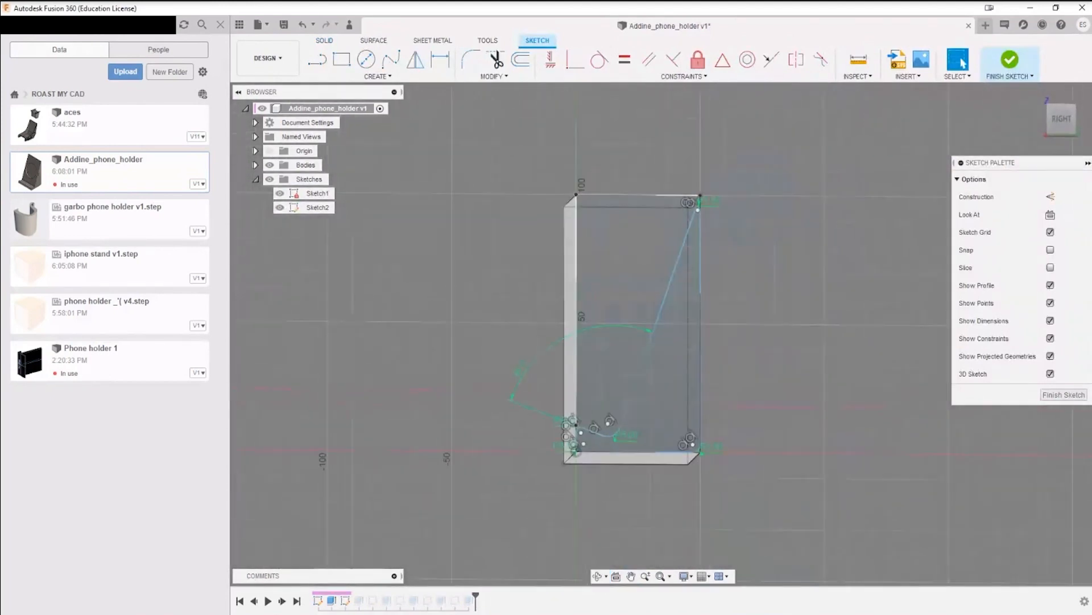
left_click(1062, 120)
scroll(708, 197, "up", 4)
scroll(725, 181, "up", 3)
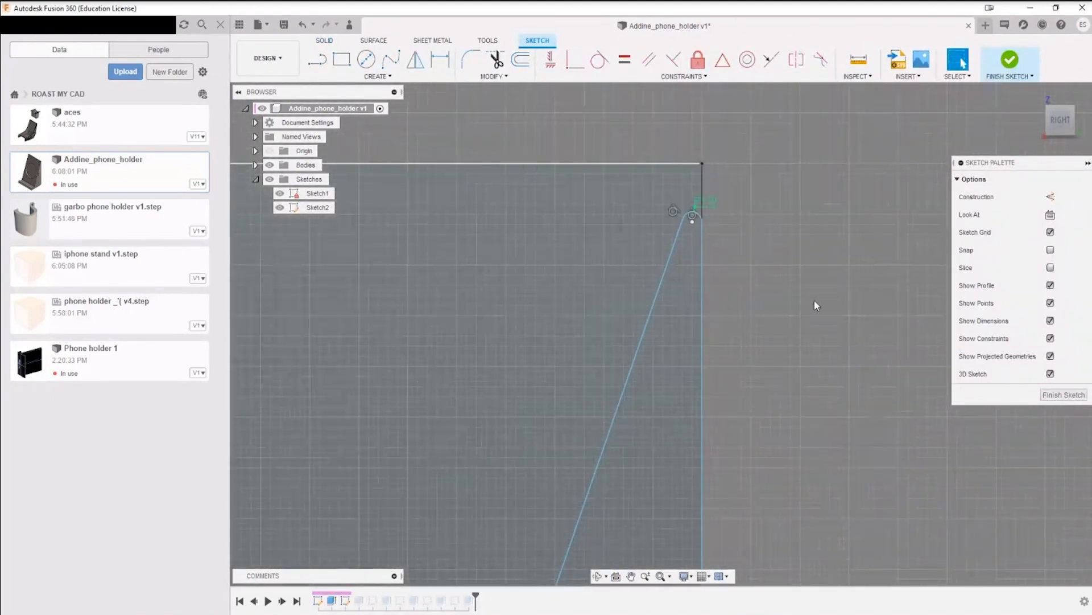
middle_click_drag(744, 402, 789, 221)
scroll(758, 258, "down", 5)
Step: Shift the slanted backrest line of Sketch2 back and forth to test how freely the profile moves
mouse_move(705, 326)
left_mouse_down()
mouse_move(658, 302)
mouse_move(681, 346)
mouse_move(662, 339)
mouse_move(685, 414)
mouse_move(653, 393)
mouse_move(676, 420)
left_mouse_up()
middle_click_drag(731, 426, 727, 295)
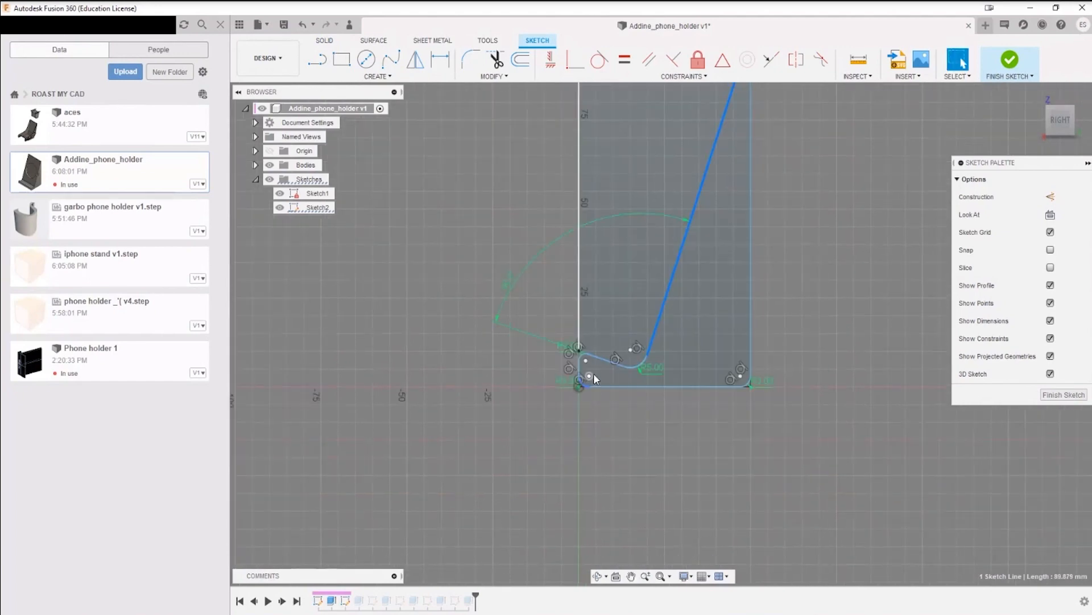
scroll(593, 373, "up", 3)
mouse_move(708, 294)
left_mouse_down()
mouse_move(572, 217)
mouse_move(706, 328)
left_mouse_up()
mouse_move(621, 305)
left_mouse_down()
mouse_move(628, 330)
mouse_move(657, 332)
mouse_move(606, 280)
left_mouse_up()
scroll(784, 275, "down", 3)
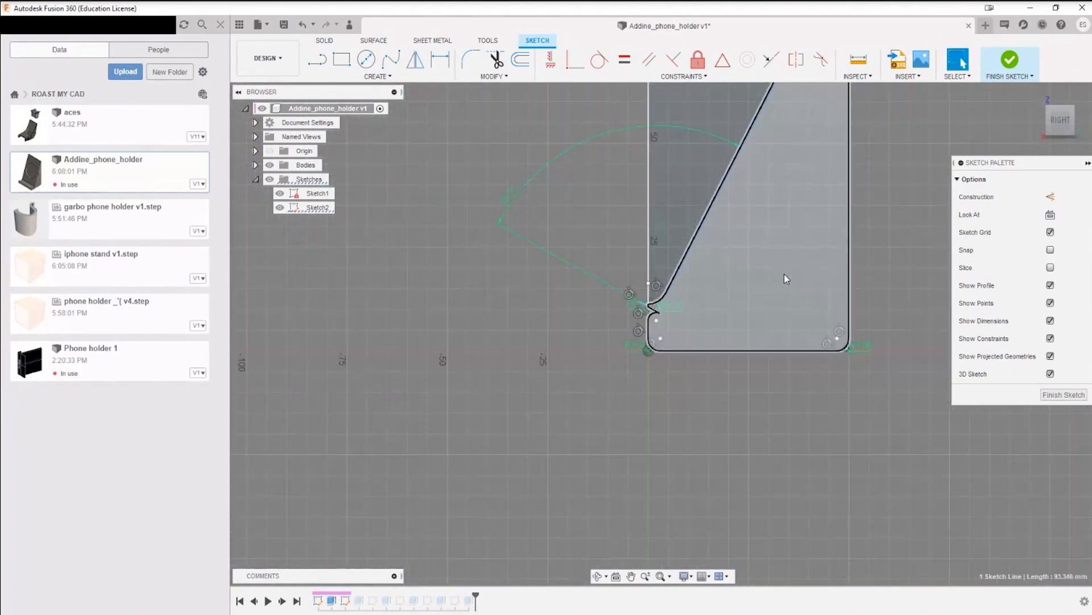
middle_click_drag(748, 298, 631, 473)
middle_click_drag(673, 347, 686, 307)
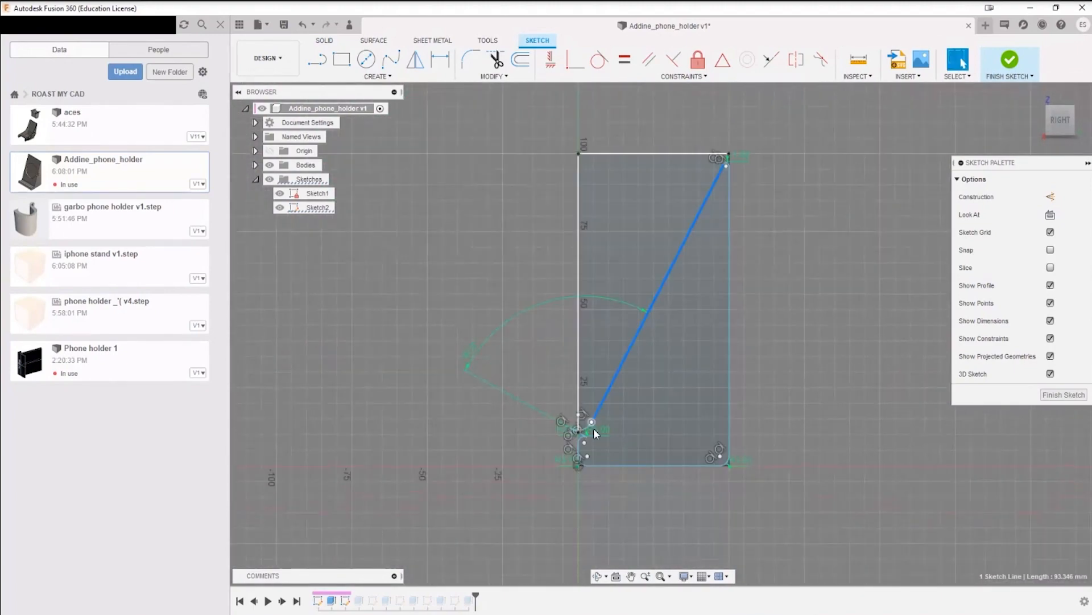
mouse_move(629, 350)
left_mouse_down()
mouse_move(670, 374)
mouse_move(660, 369)
left_mouse_up()
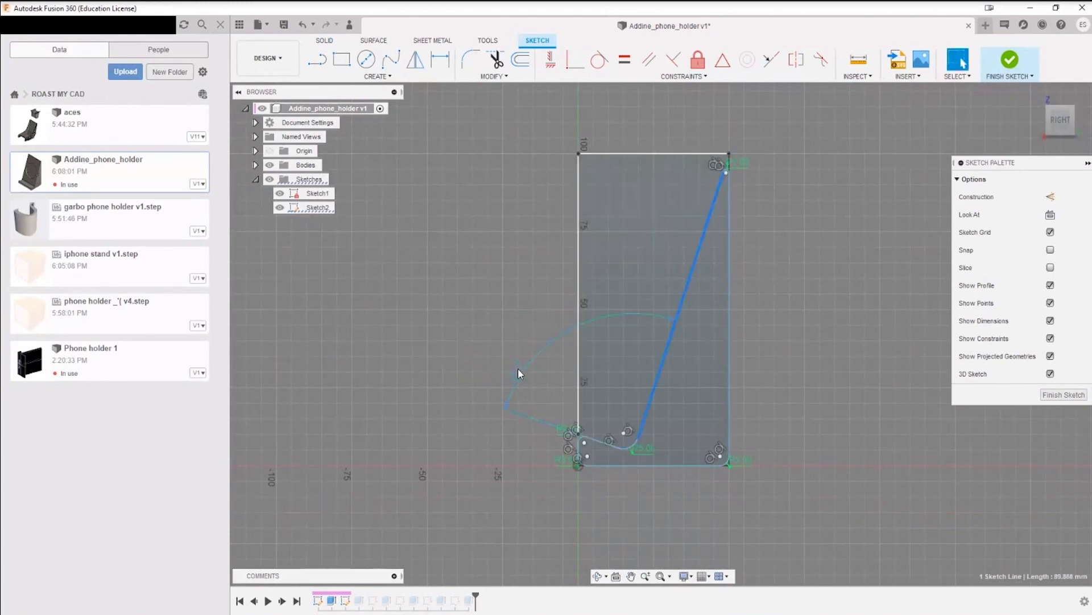
Step: Reposition the angle dimension between the ledge and the backrest line inside the angle
mouse_move(518, 367)
left_mouse_down()
mouse_move(625, 413)
mouse_move(650, 395)
mouse_move(686, 410)
mouse_move(640, 397)
mouse_move(655, 408)
left_mouse_up()
left_click(745, 430)
Step: Try a horizontal dimension below the short sloped ledge line, and delete it again
scroll(588, 461, "up", 5)
middle_click_drag(633, 419, 480, 352)
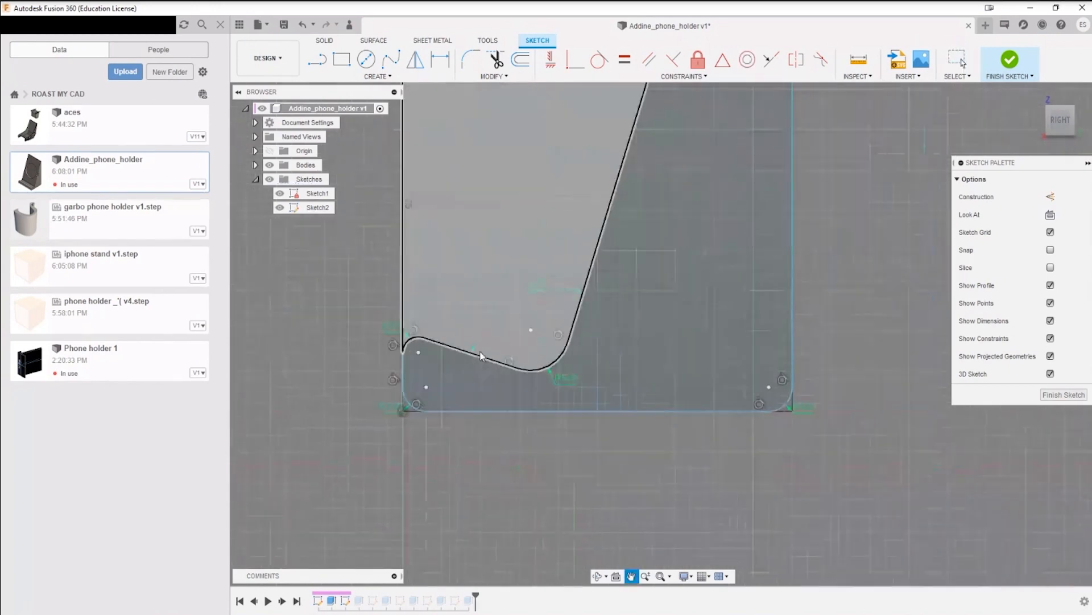
scroll(481, 356, "up", 3)
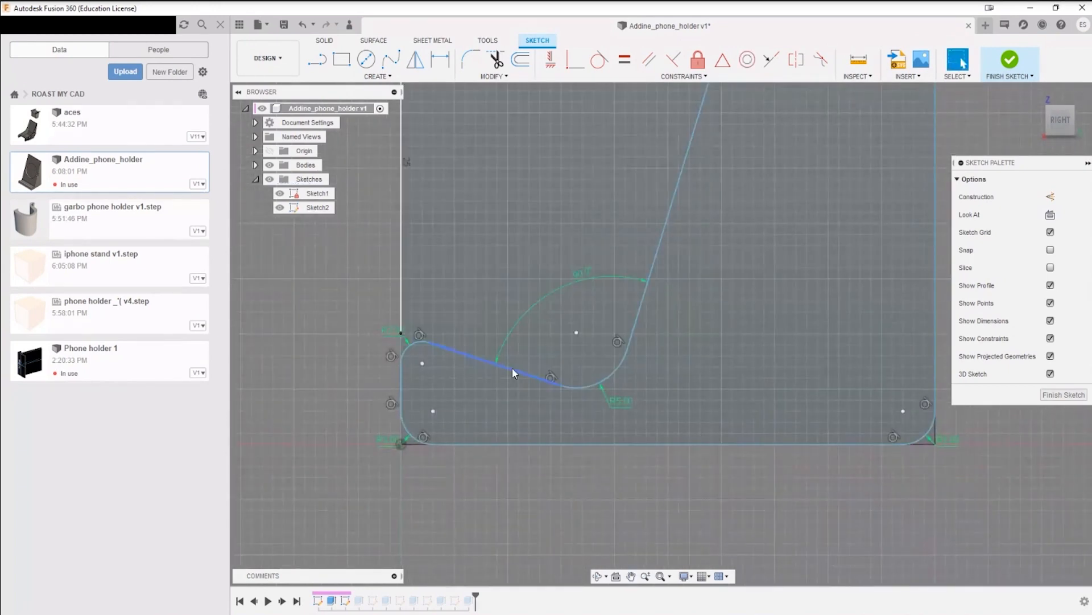
key("d")
left_click(512, 367)
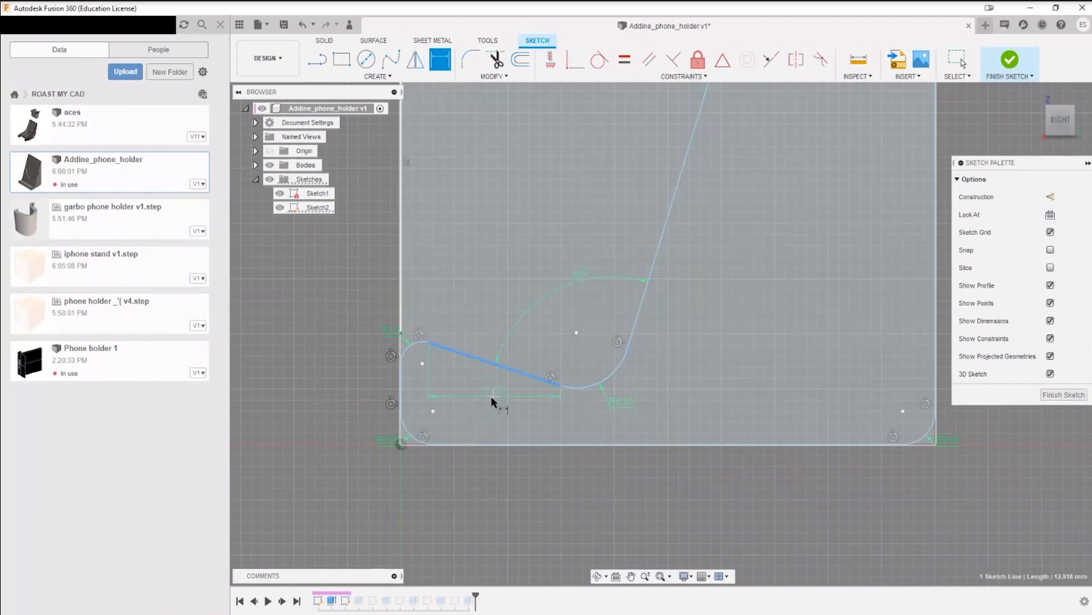
left_click(492, 400)
key("Return")
key("Escape")
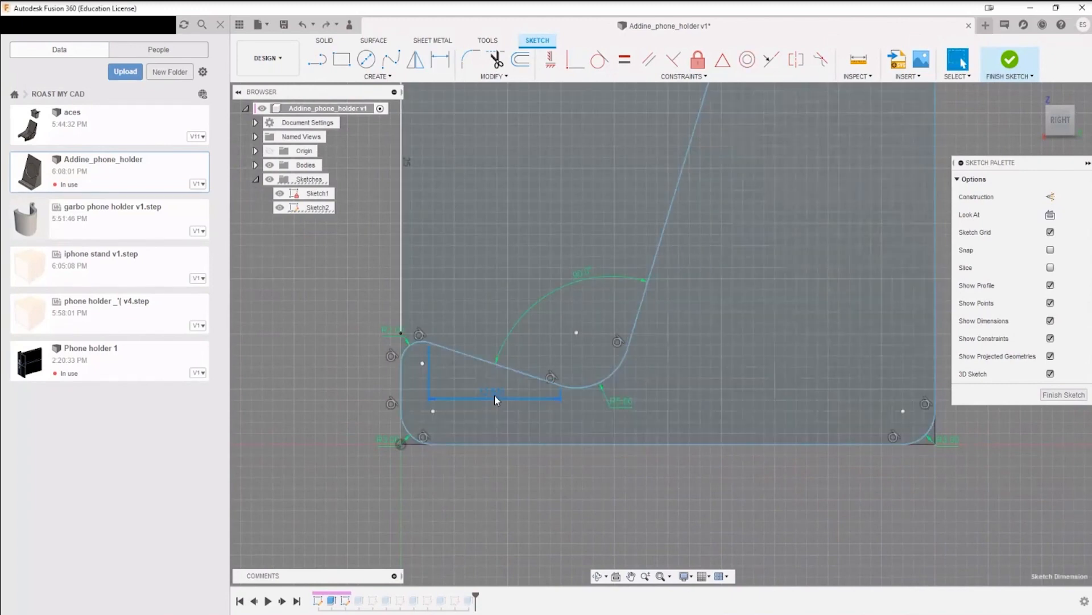
key("Delete")
Step: Dimension the true length of the short sloped ledge line, placing the dimension parallel to the line
key("d")
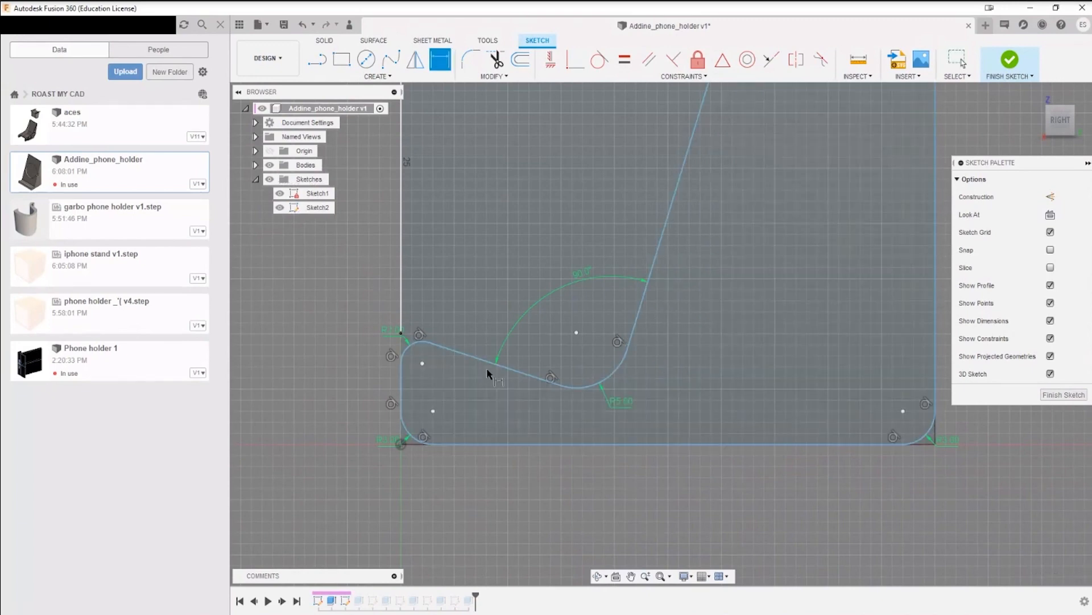
left_click(495, 368)
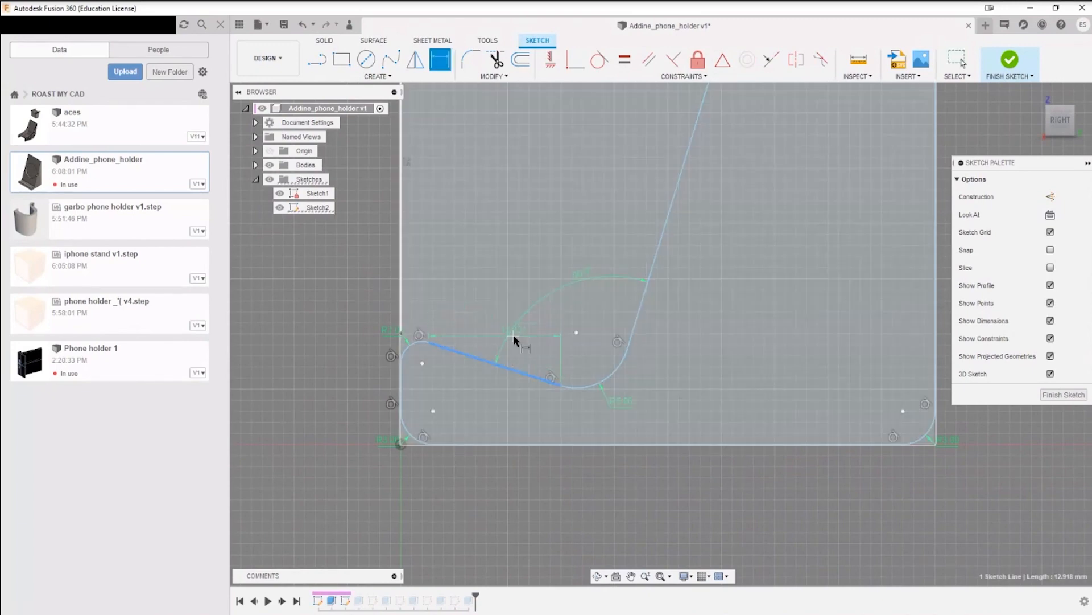
left_click(535, 369)
key("Return")
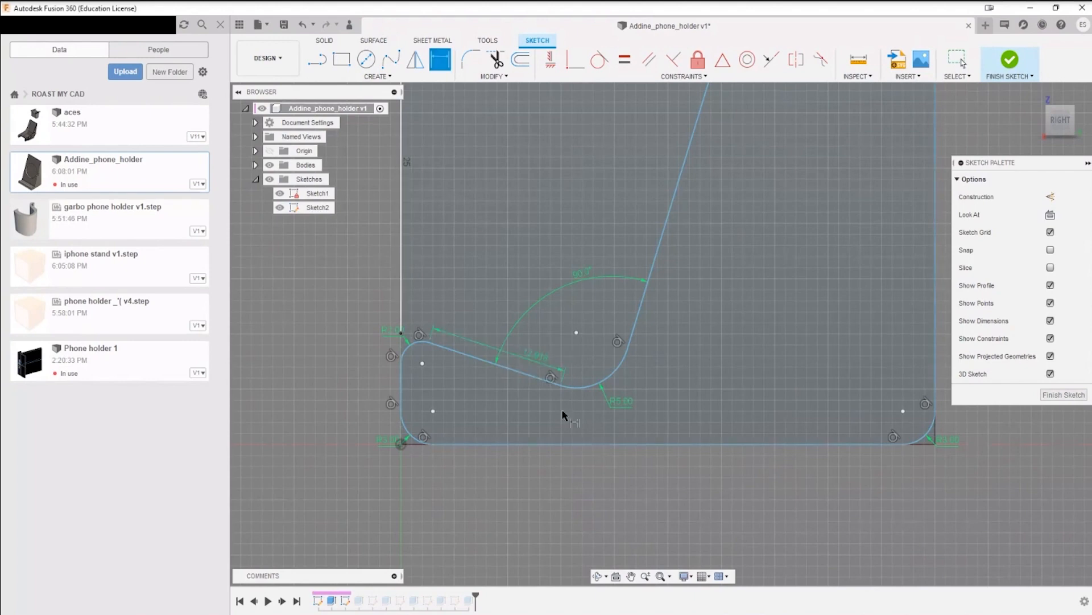
Step: Shift the slanted backrest line up and down to test how the profile moves, raising the sloped ledge slightly
scroll(562, 364, "down", 5)
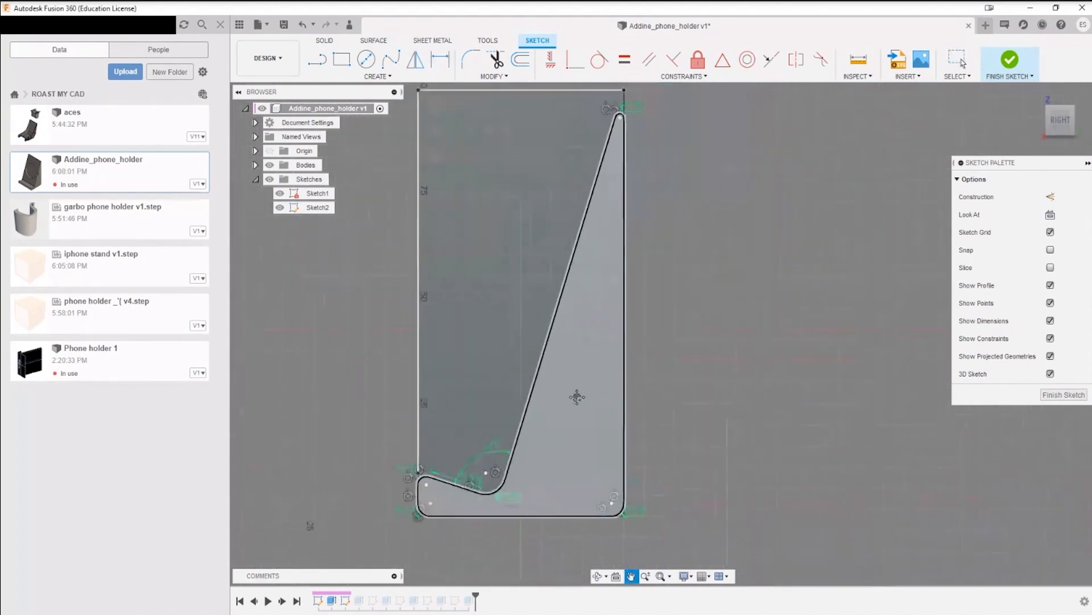
key("Escape")
mouse_move(561, 322)
left_mouse_down()
mouse_move(557, 285)
mouse_move(539, 345)
mouse_move(530, 333)
mouse_move(514, 350)
mouse_move(547, 406)
mouse_move(543, 397)
left_mouse_up()
mouse_move(543, 332)
left_mouse_down()
mouse_move(530, 315)
mouse_move(527, 335)
mouse_move(523, 302)
mouse_move(515, 439)
mouse_move(524, 315)
mouse_move(527, 394)
left_mouse_up()
middle_click_drag(569, 389, 590, 304)
scroll(535, 377, "up", 3)
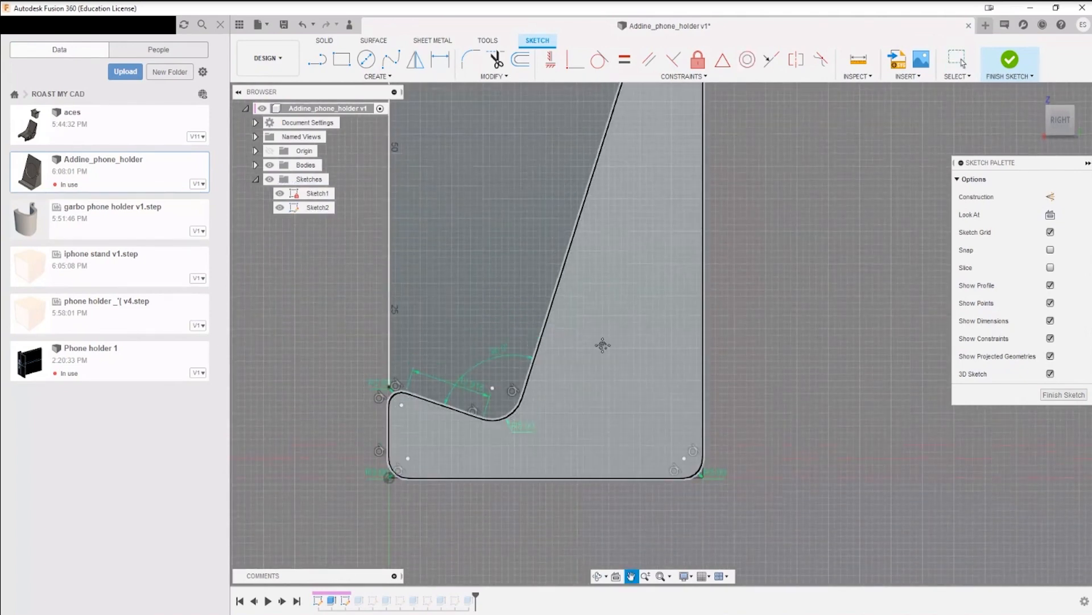
Step: Shift the backrest line and the sloped ledge line to test the remaining freedom of the profile, and undo the moves
scroll(546, 358, "down", 5)
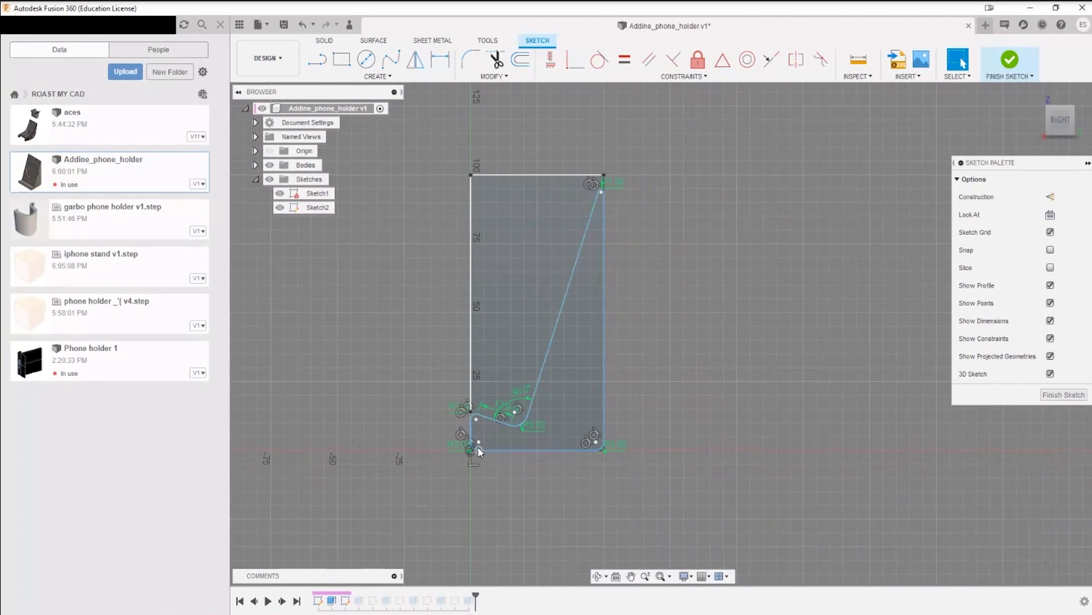
scroll(479, 450, "up", 2)
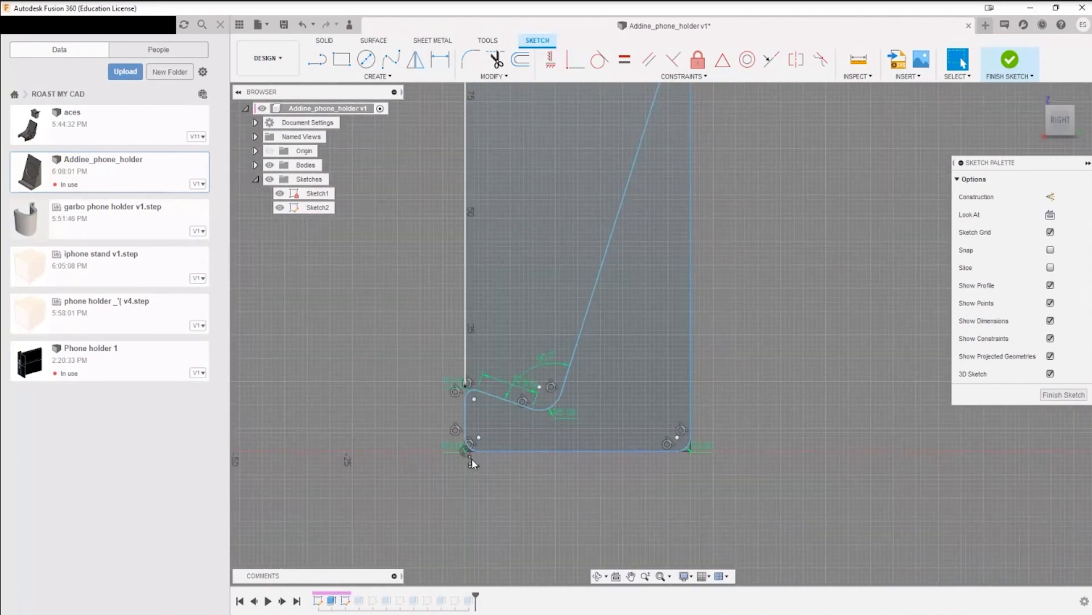
scroll(472, 461, "up", 3)
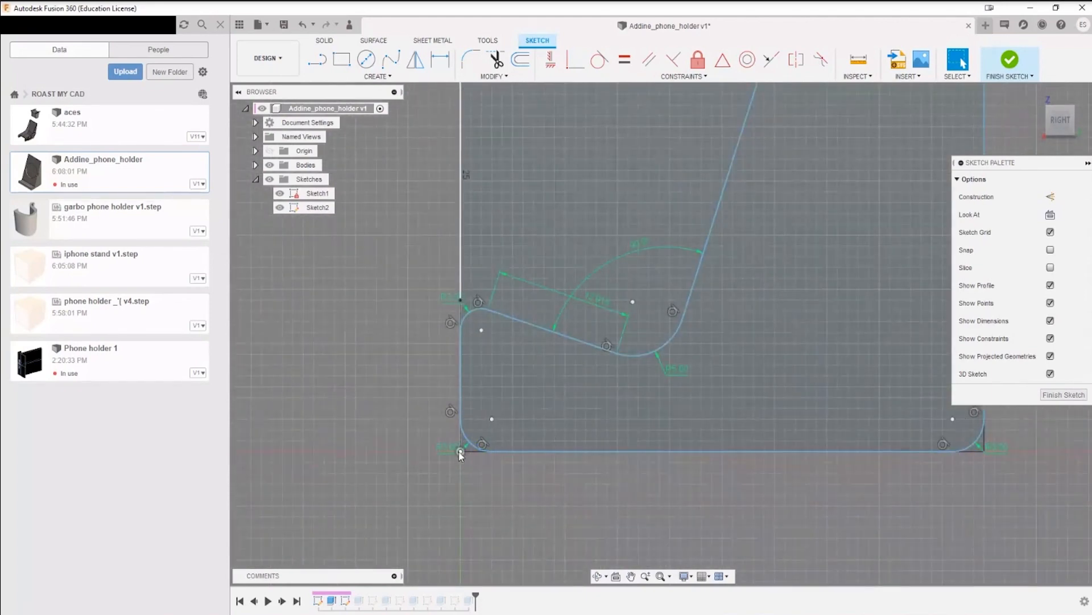
scroll(461, 455, "down", 2)
scroll(612, 382, "down", 2)
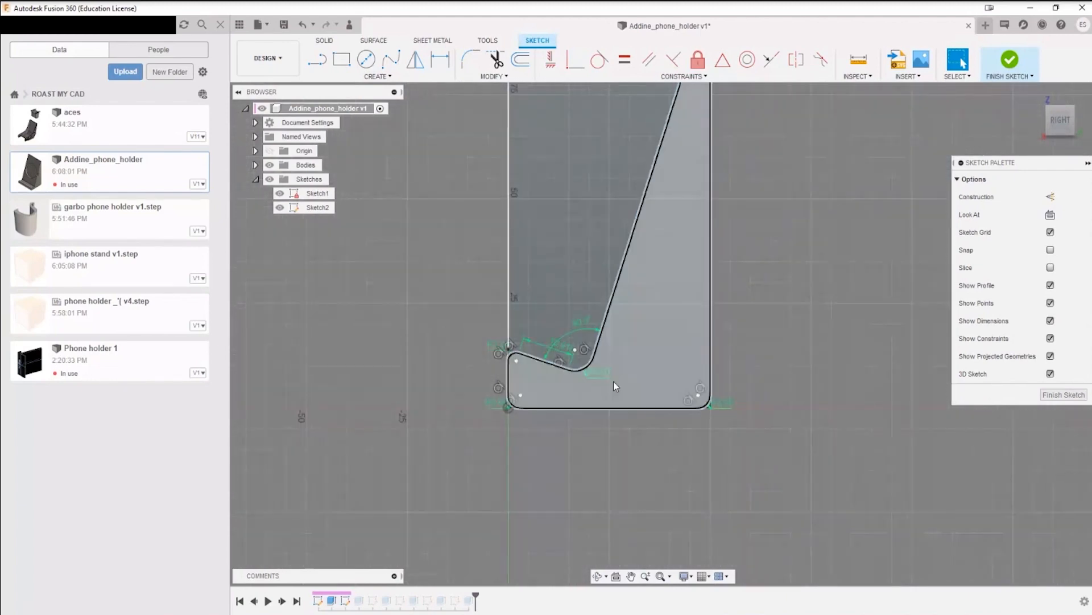
middle_click_drag(613, 381, 543, 466)
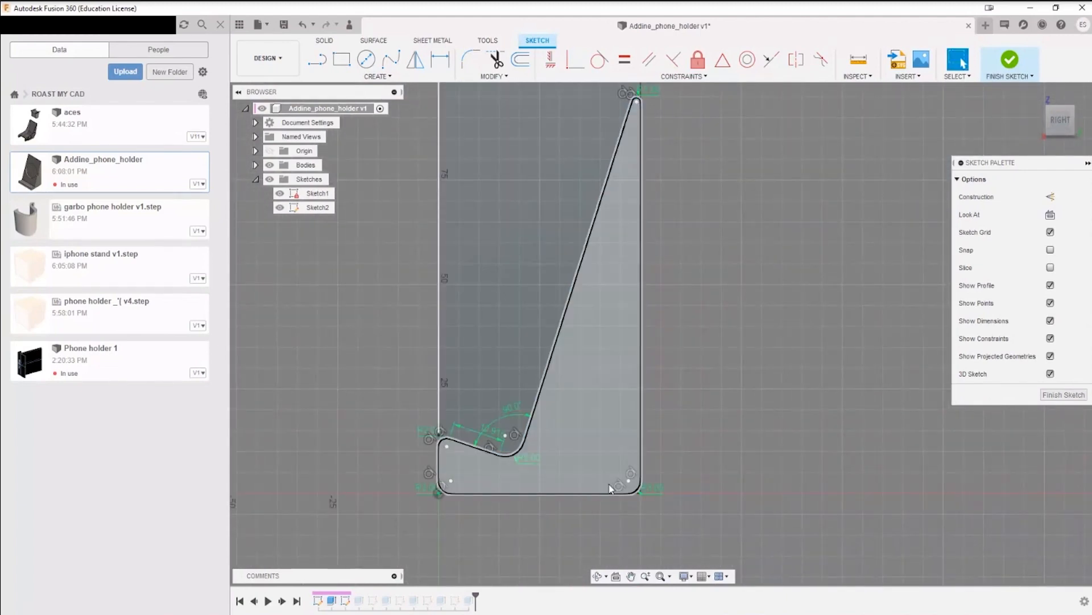
mouse_move(553, 350)
left_mouse_down()
mouse_move(576, 263)
mouse_move(563, 280)
mouse_move(562, 324)
mouse_move(568, 297)
left_mouse_up()
scroll(488, 463, "up", 1)
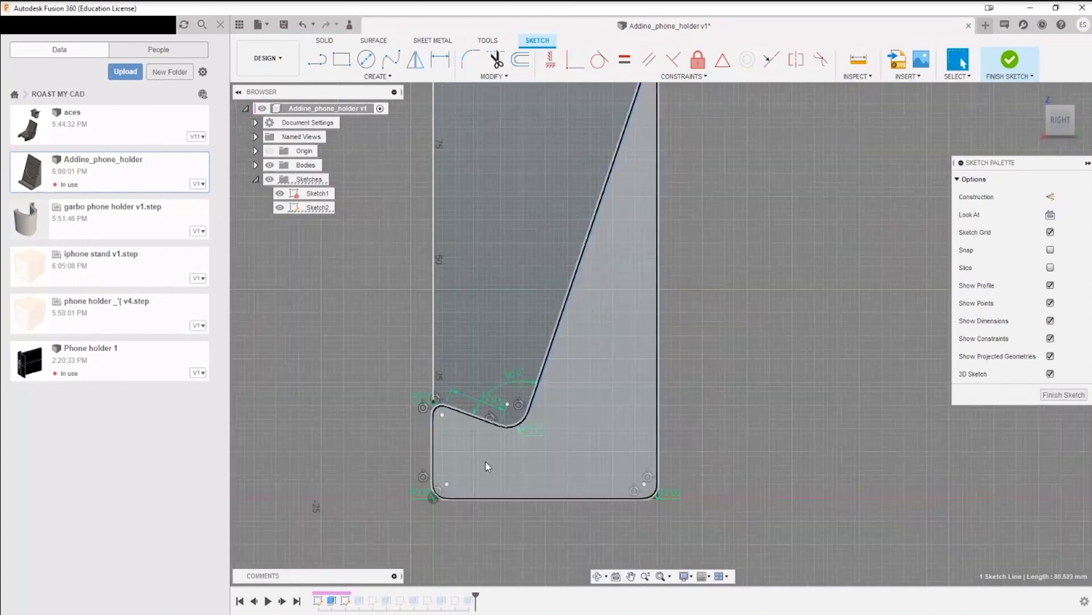
scroll(488, 466, "up", 3)
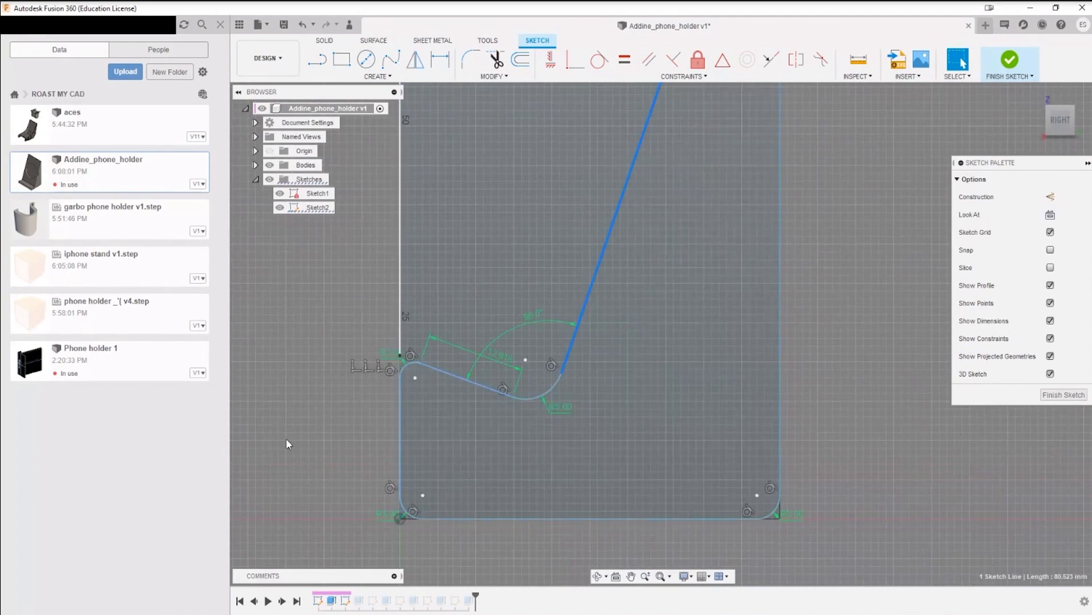
scroll(563, 393, "down", 4)
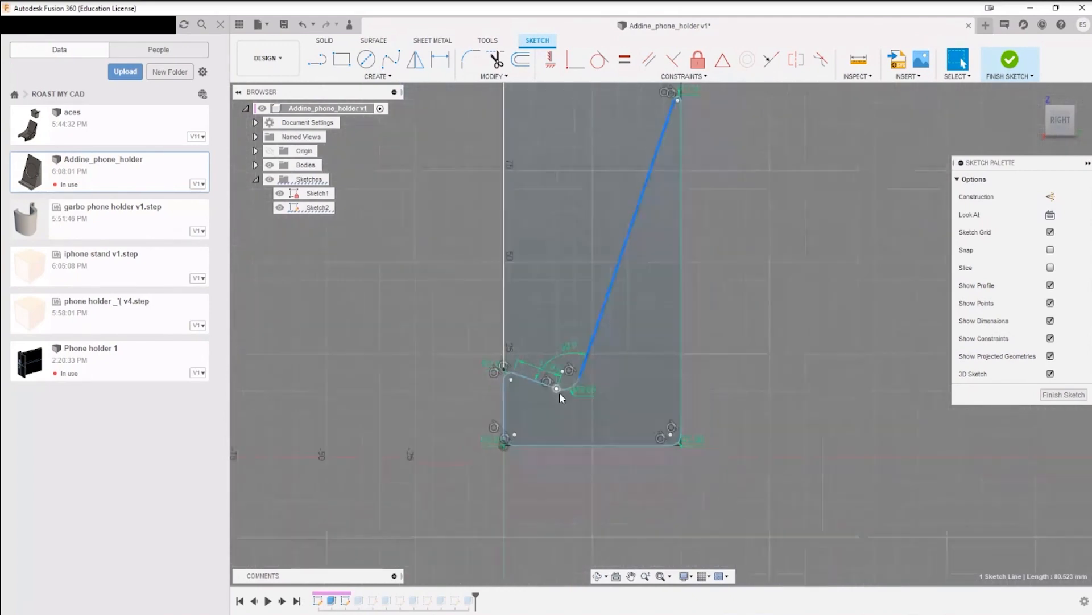
mouse_move(541, 383)
left_mouse_down()
mouse_move(540, 415)
mouse_move(551, 371)
left_mouse_up()
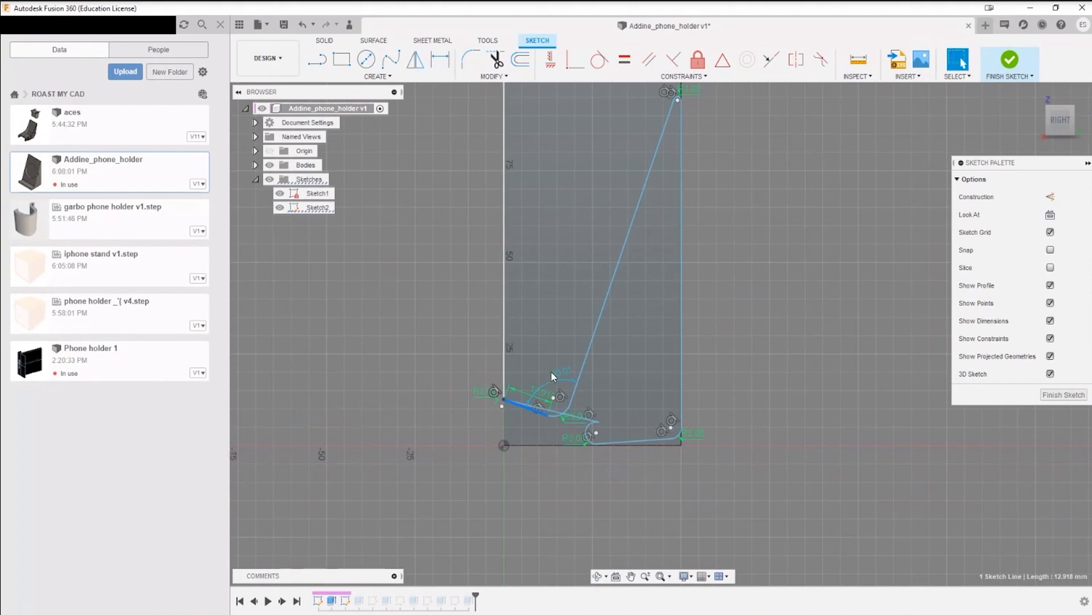
key("ctrl+z")
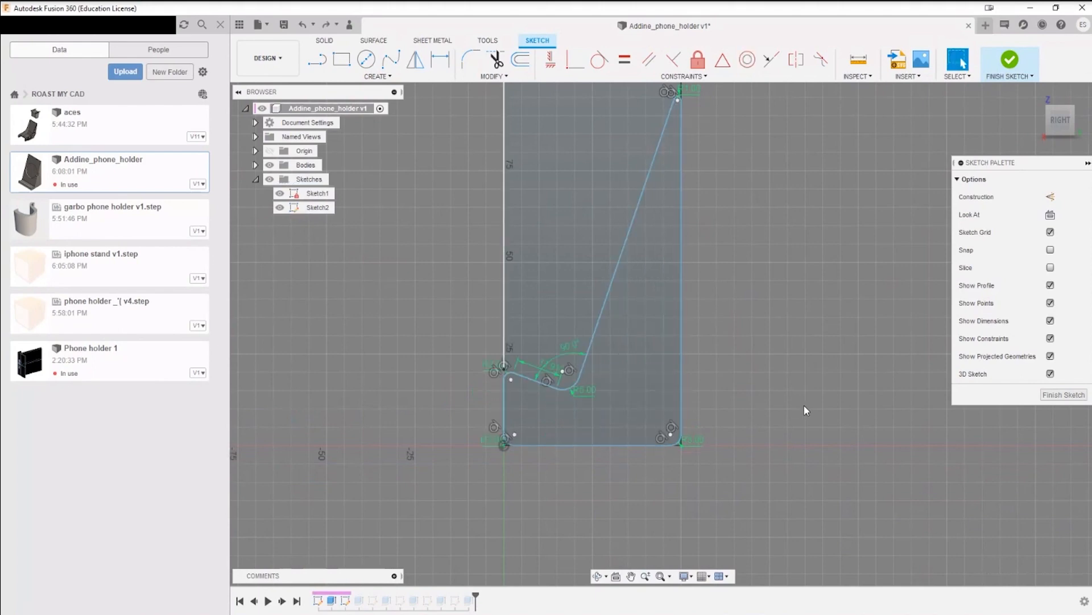
Step: Dimension the vertical distance between the centers of the two rounded corners on the profile's front edge, accepting the measured value
scroll(509, 433, "up", 6)
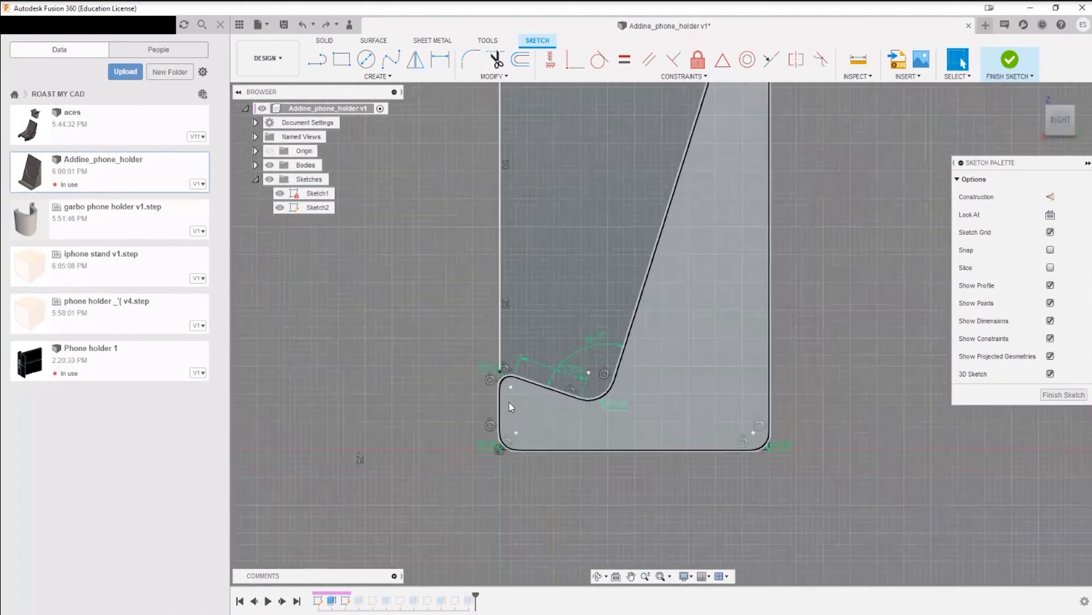
key("d")
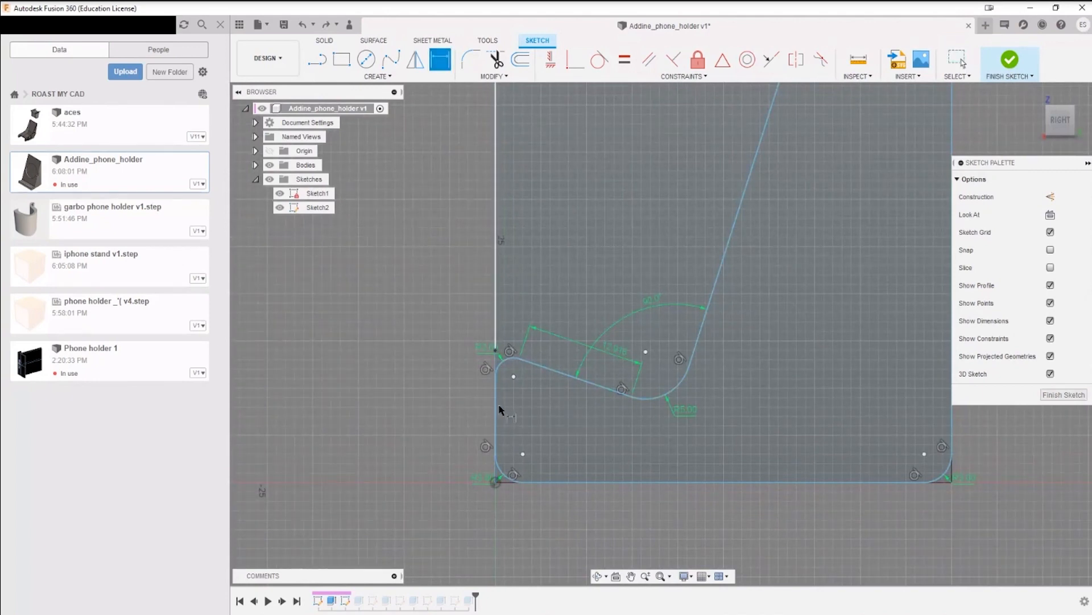
scroll(499, 408, "up", 2)
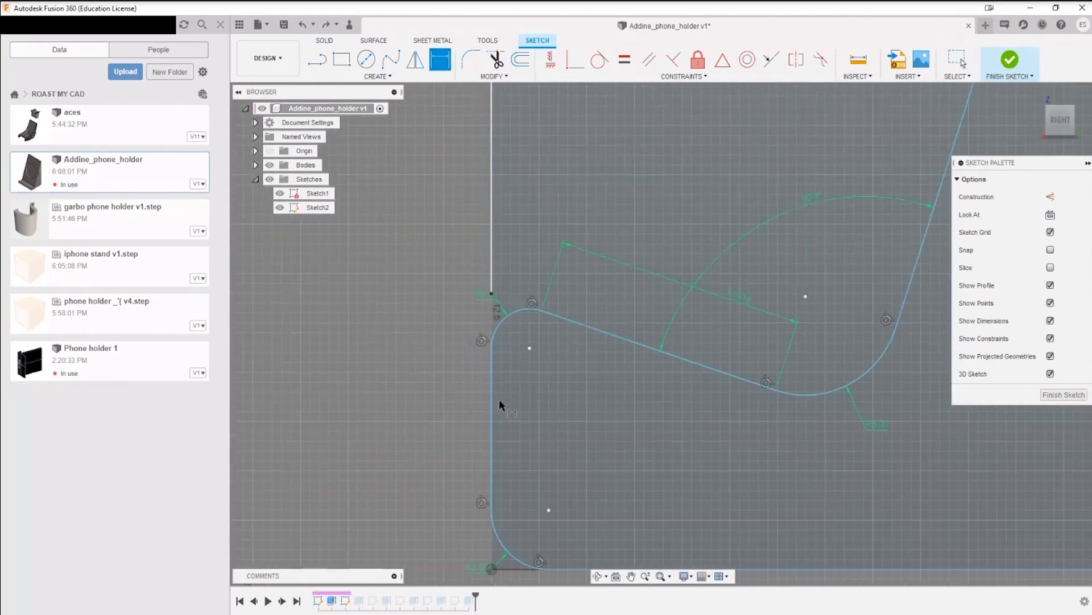
left_click(529, 348)
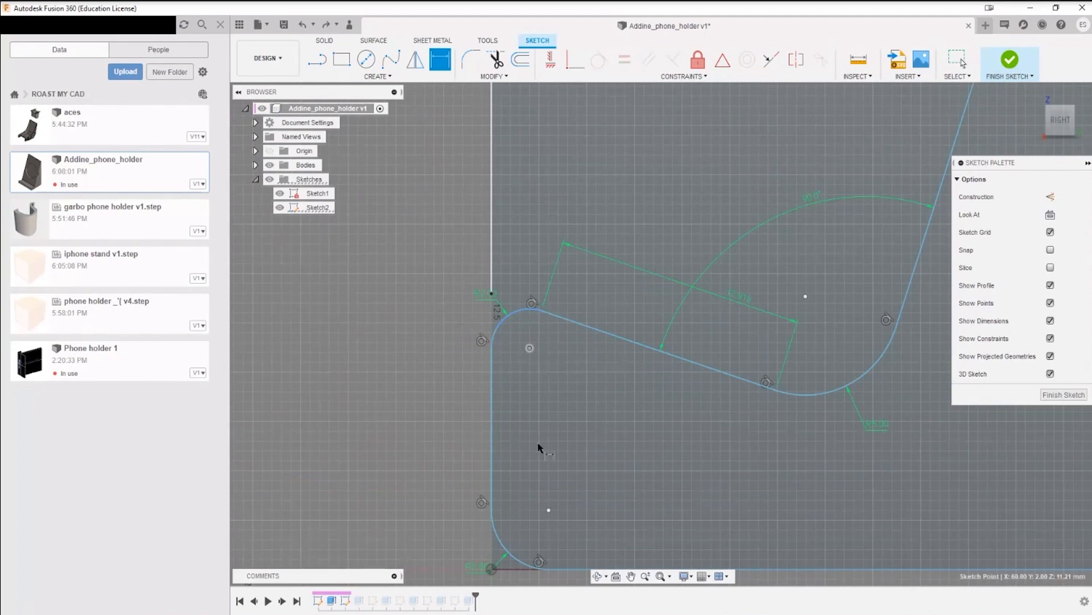
left_click(548, 510)
left_click(422, 411)
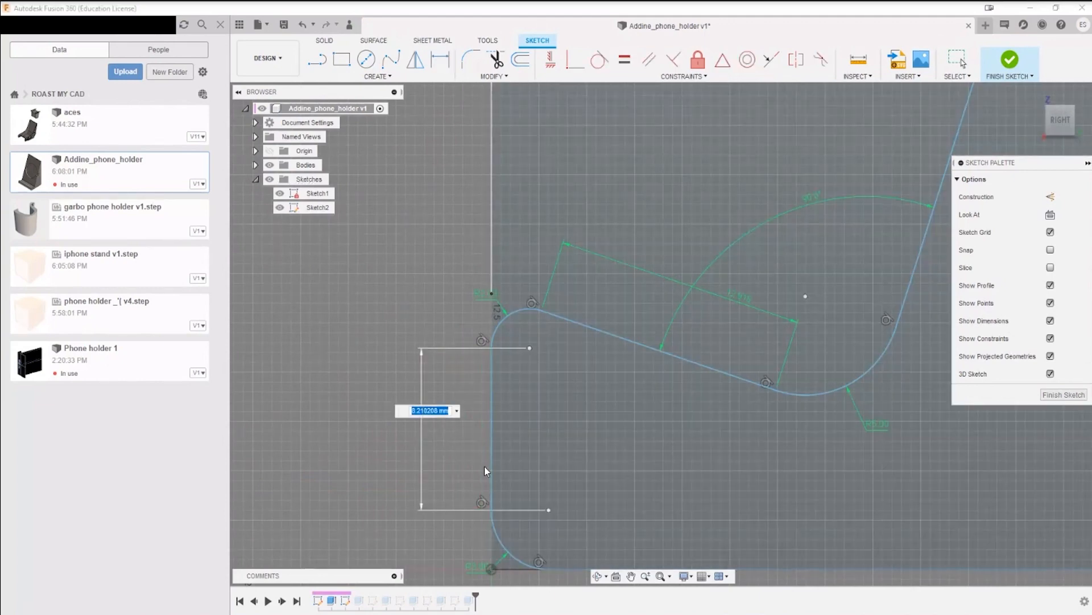
key("Escape")
scroll(483, 463, "down", 5)
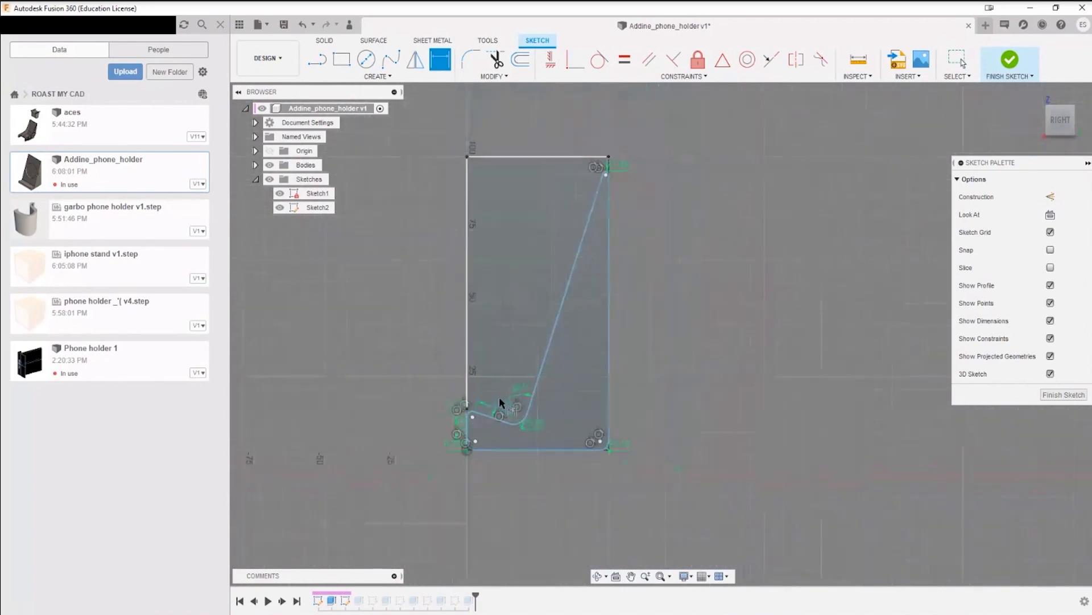
key("Escape")
Step: Shift the sloped ledge line and the profile's bottom line to see how the shape distorts, and undo both moves
left_click_drag(490, 418, 493, 397)
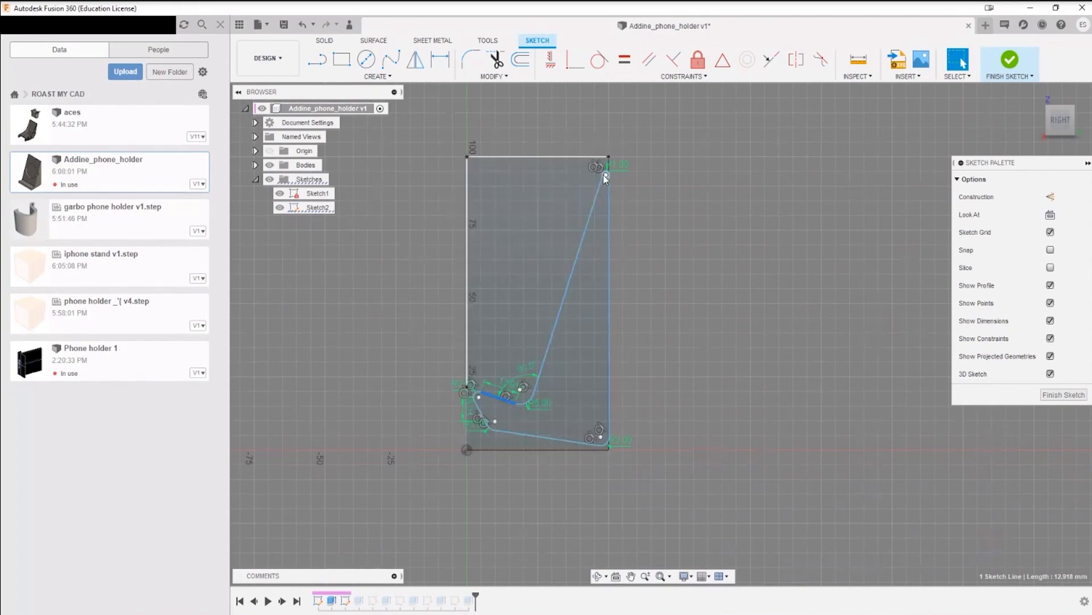
scroll(573, 283, "down", 2)
scroll(575, 284, "up", 4)
scroll(581, 284, "down", 4)
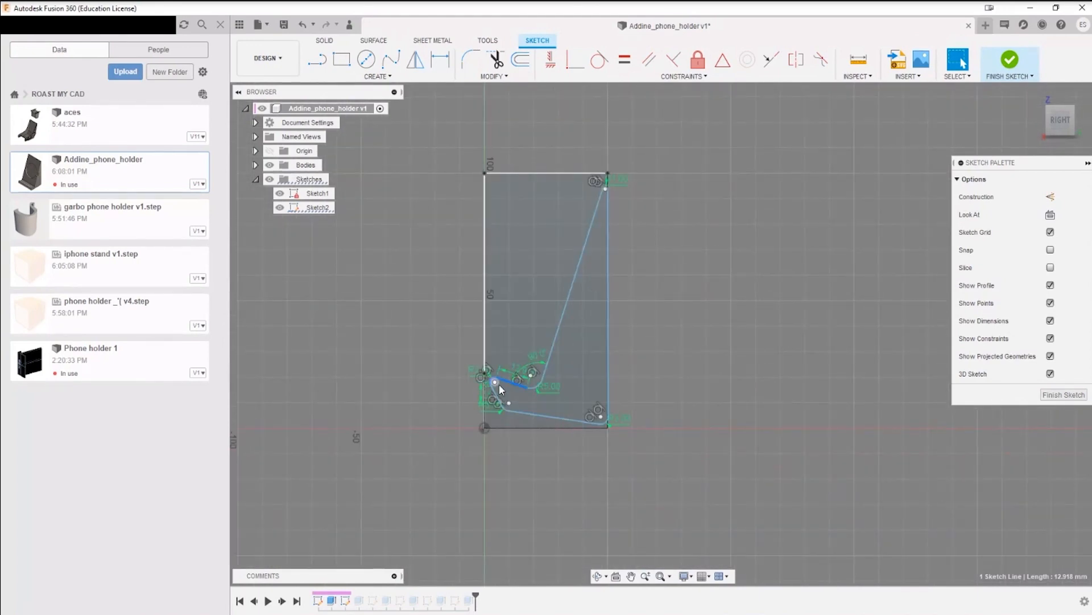
scroll(499, 383, "up", 5)
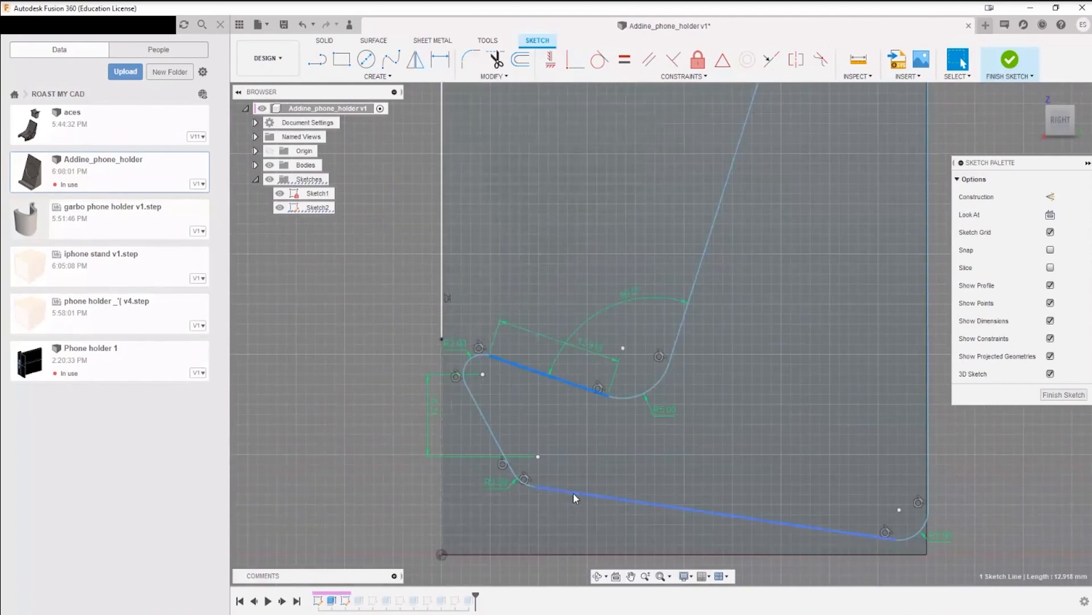
mouse_move(572, 492)
left_mouse_down()
mouse_move(562, 511)
mouse_move(568, 497)
left_mouse_up()
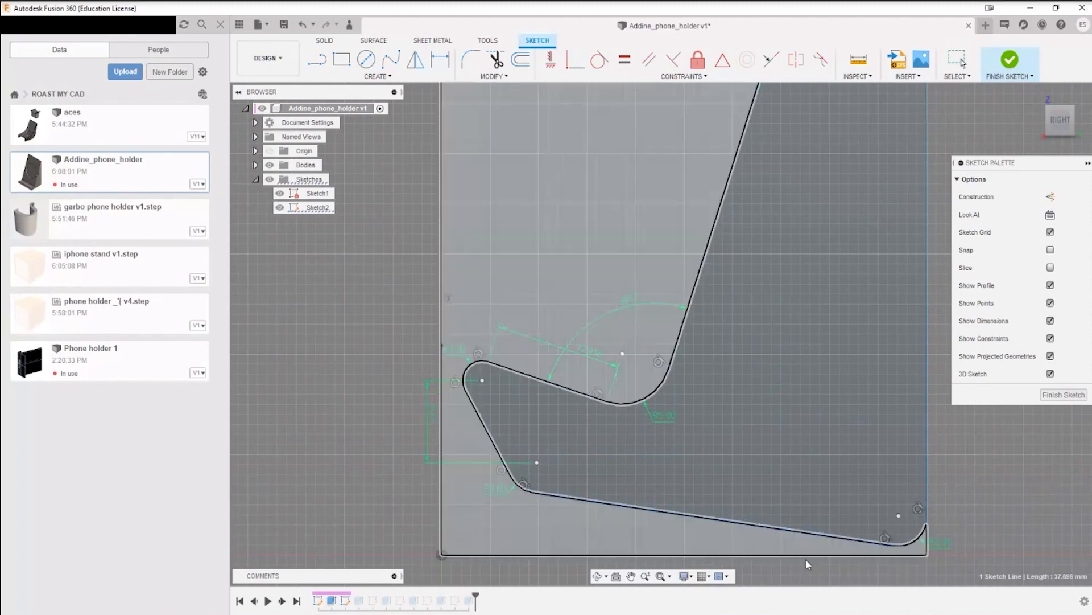
key("ctrl+z")
key("ctrl+z")
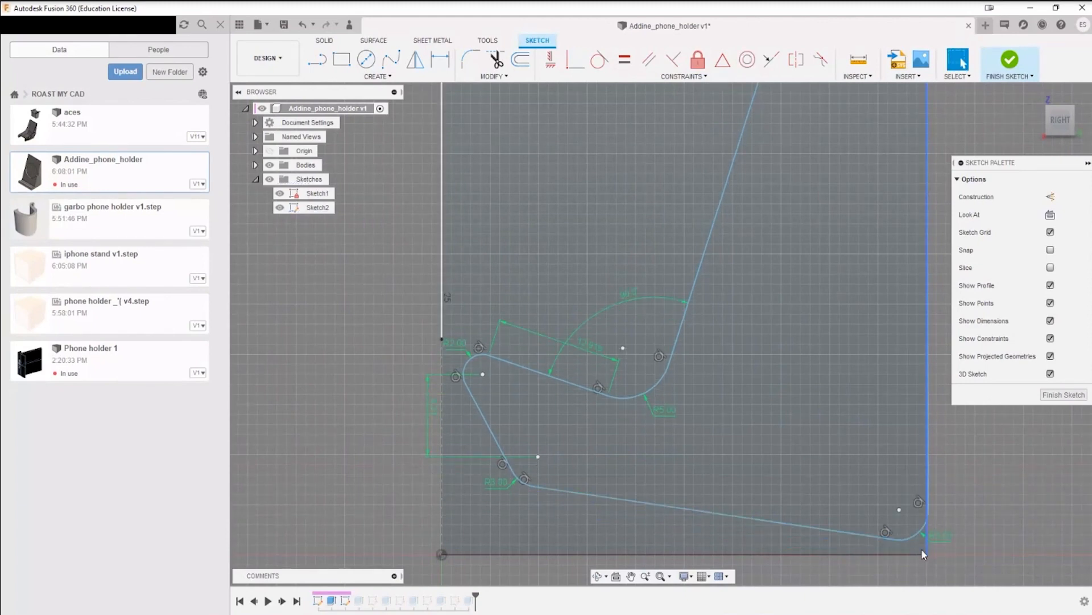
Step: Draw a horizontal line about 52 mm long on the red axis beside the profile, with a connected vertical line rising from its far end
mouse_move(815, 451)
middle_mouse_down()
mouse_move(819, 418)
mouse_move(644, 316)
middle_mouse_up()
scroll(785, 371, "up", 3)
mouse_move(843, 380)
middle_mouse_down()
mouse_move(807, 368)
mouse_move(678, 403)
middle_mouse_up()
scroll(808, 369, "down", 4)
scroll(632, 442, "down", 3)
scroll(635, 446, "down", 1)
middle_click_drag(760, 377, 580, 382)
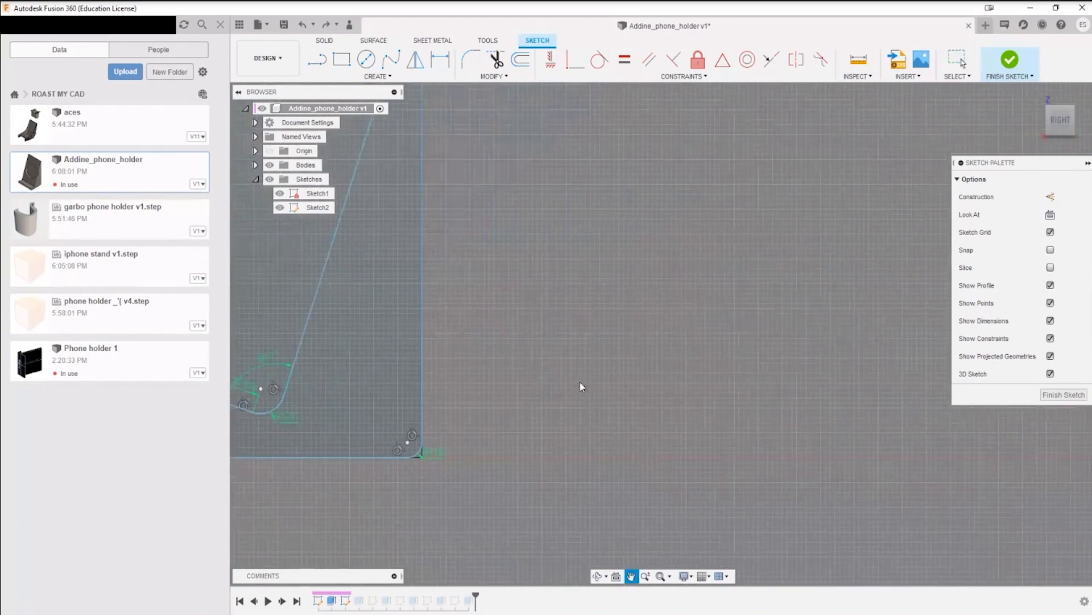
left_click(317, 59)
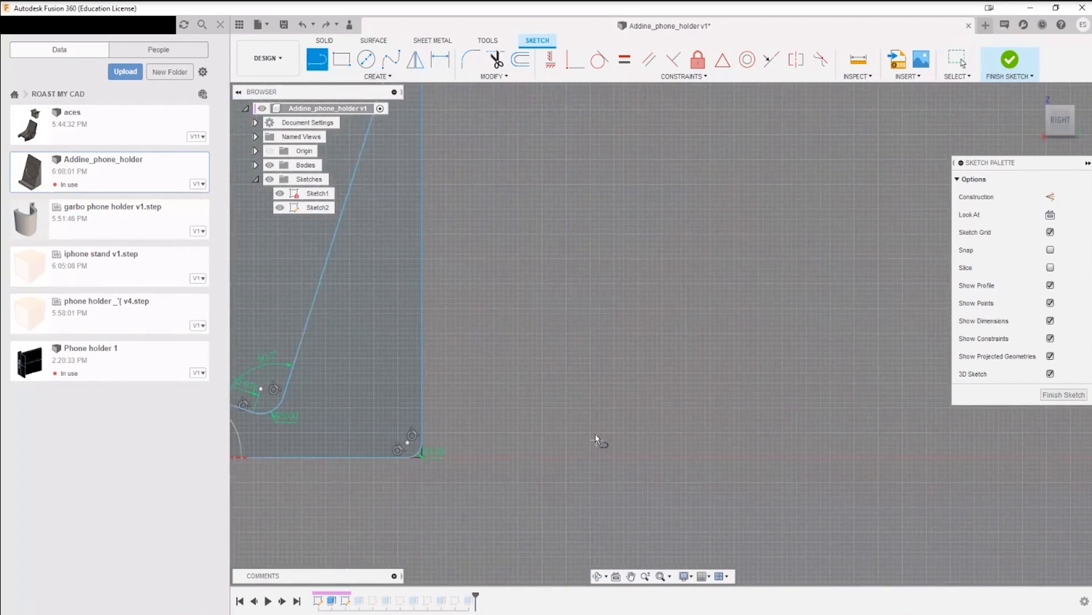
left_click(589, 456)
left_click(841, 457)
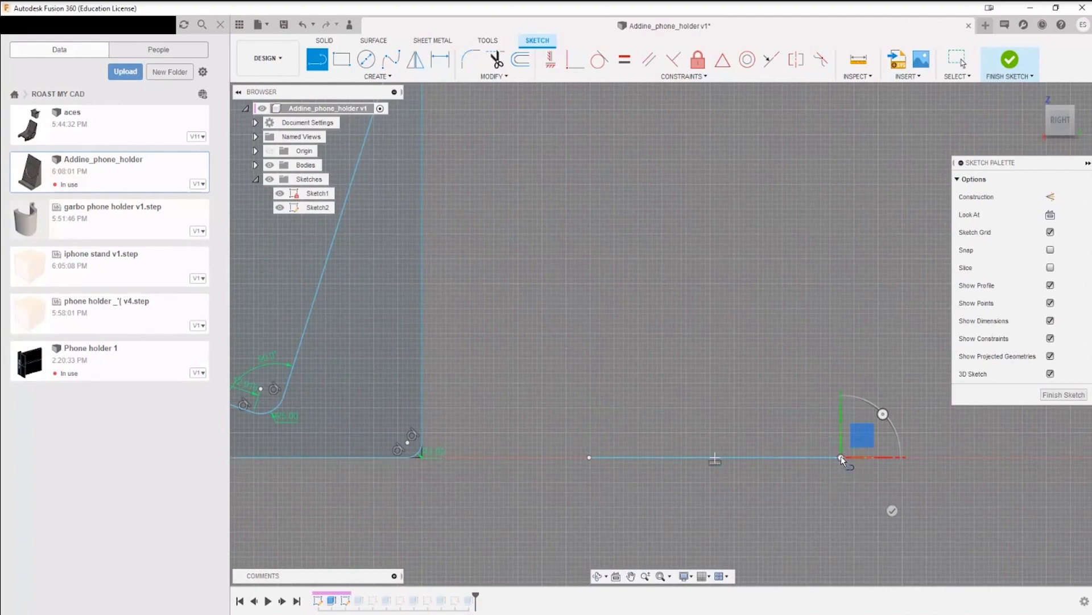
left_click(840, 230)
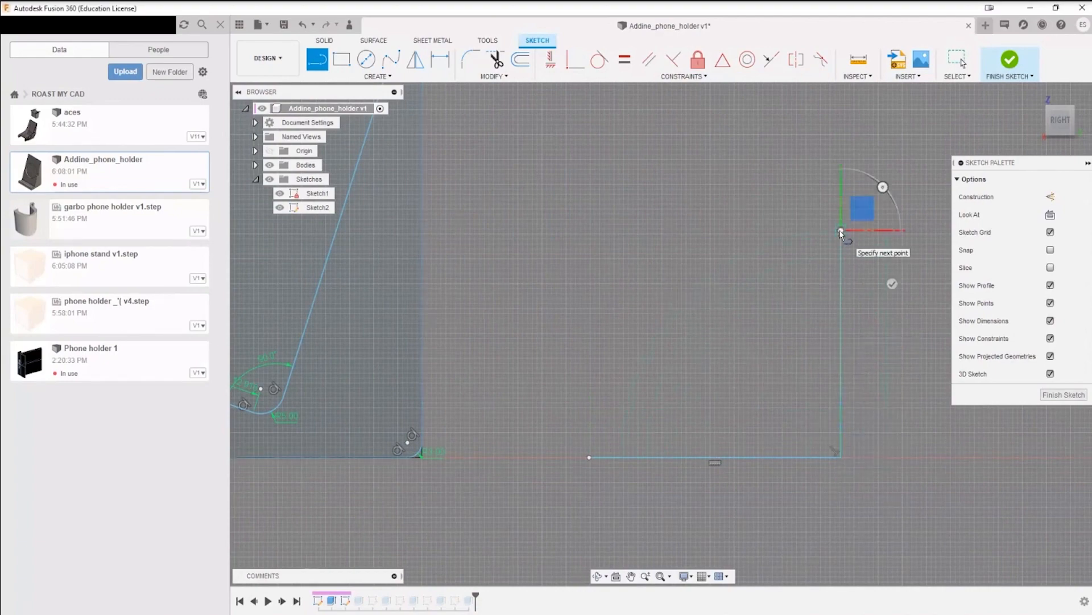
key("Escape")
Step: Dimension the horizontal distance from the origin to the near endpoint of the new horizontal line, accepting the measured value
scroll(510, 479, "down", 5)
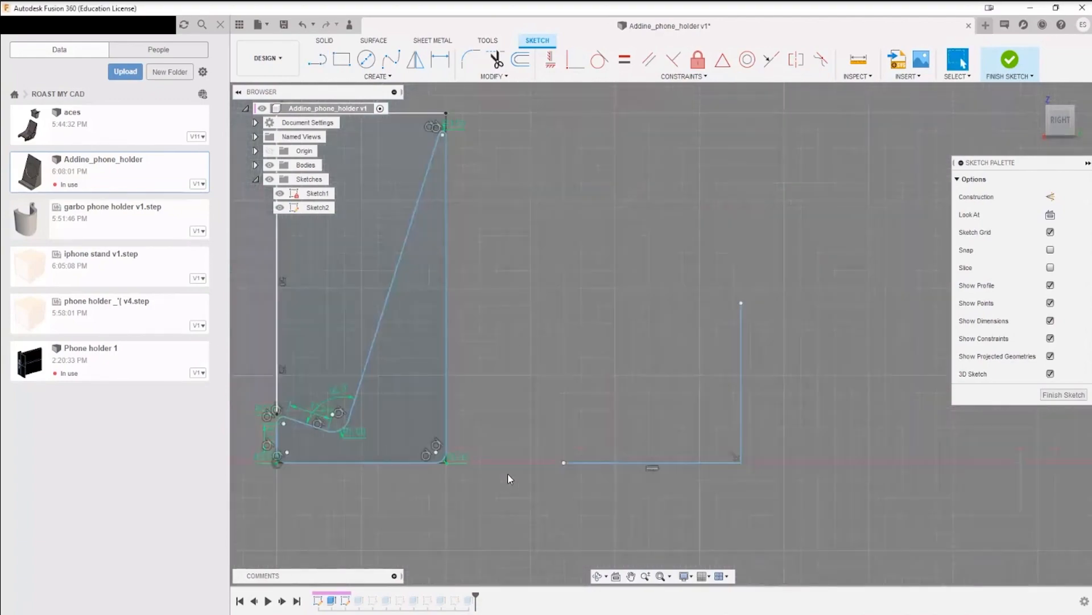
middle_click_drag(498, 491, 514, 427)
scroll(392, 426, "up", 3)
scroll(409, 386, "up", 5)
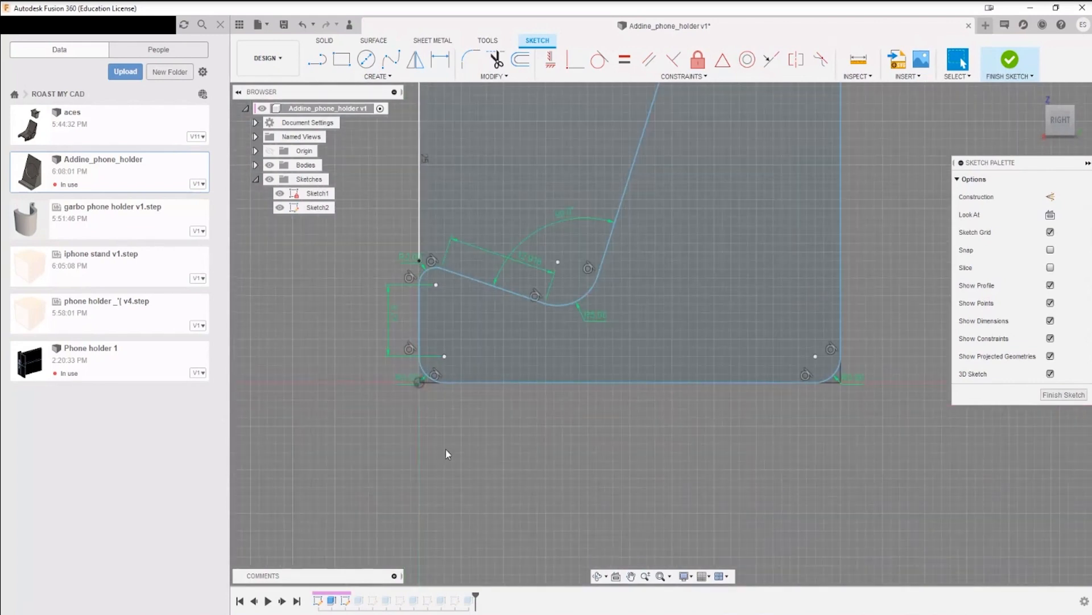
key("d")
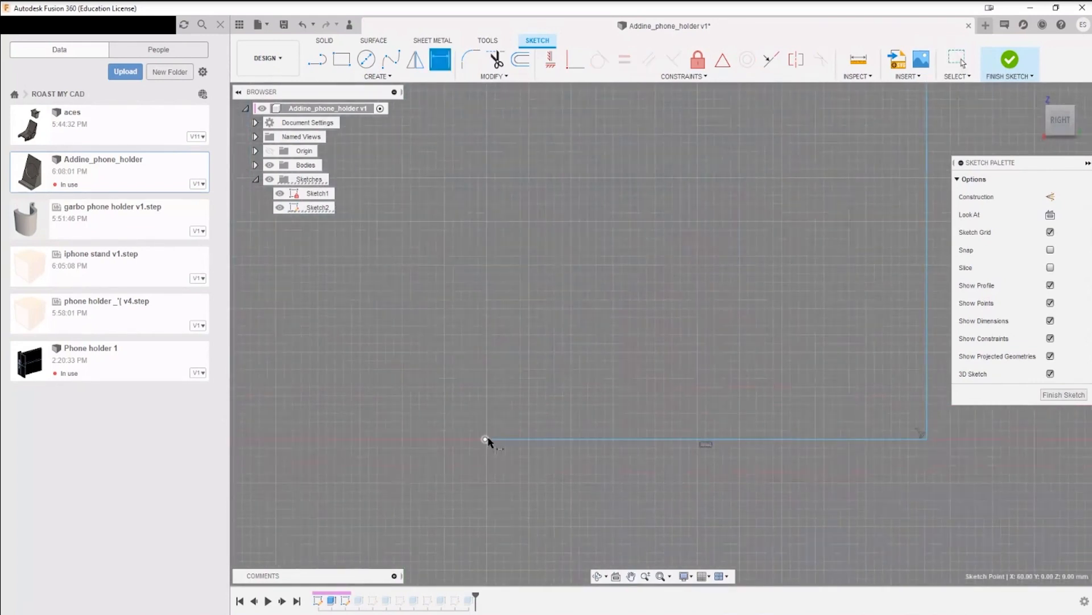
left_click(487, 439)
left_click(426, 508)
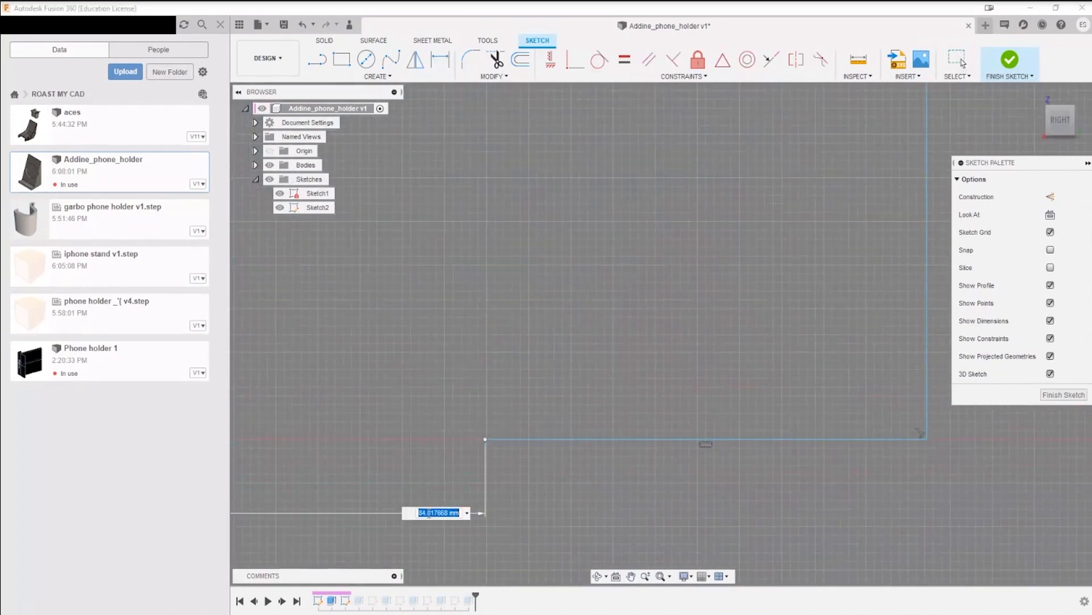
key("Return")
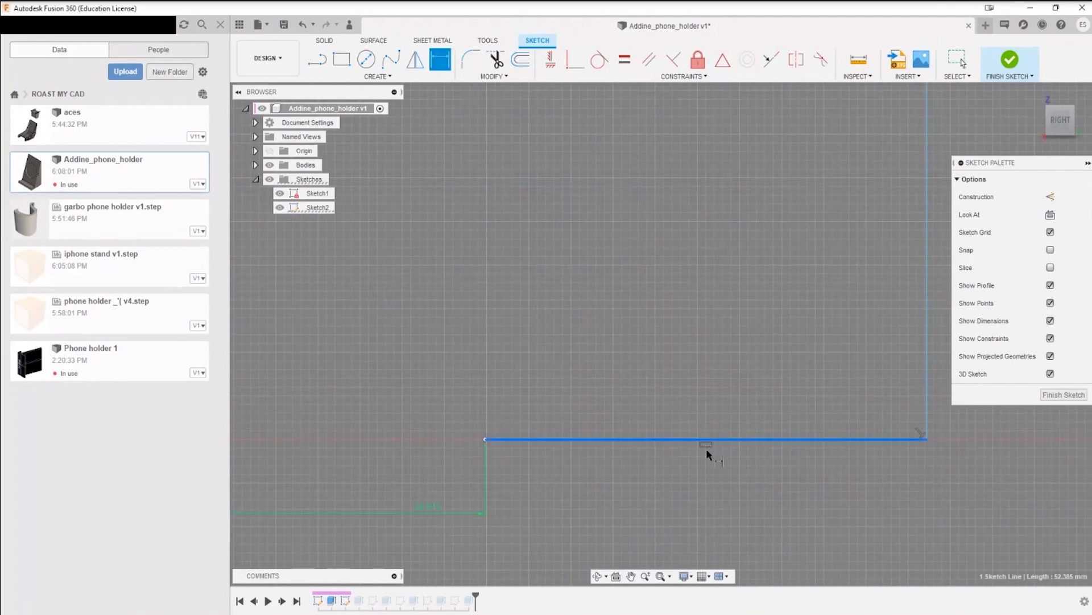
Step: Dimension the lengths of the horizontal and vertical example lines, accepting the measured values
left_click(705, 441)
left_click(718, 495)
key("Return")
middle_click_drag(724, 477, 227, 500)
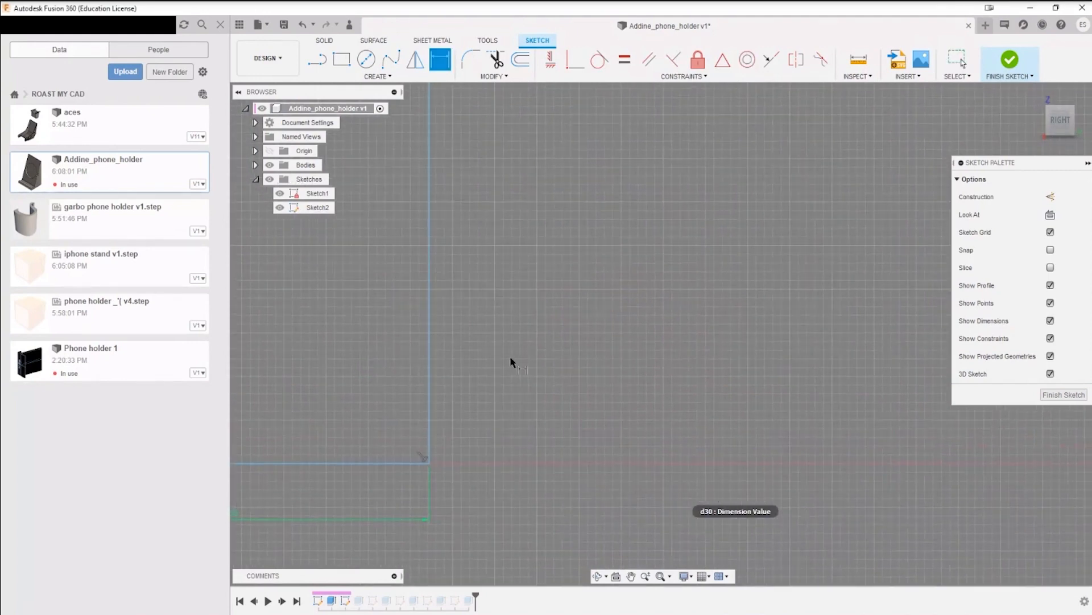
left_click(428, 337)
left_click(507, 326)
key("Return")
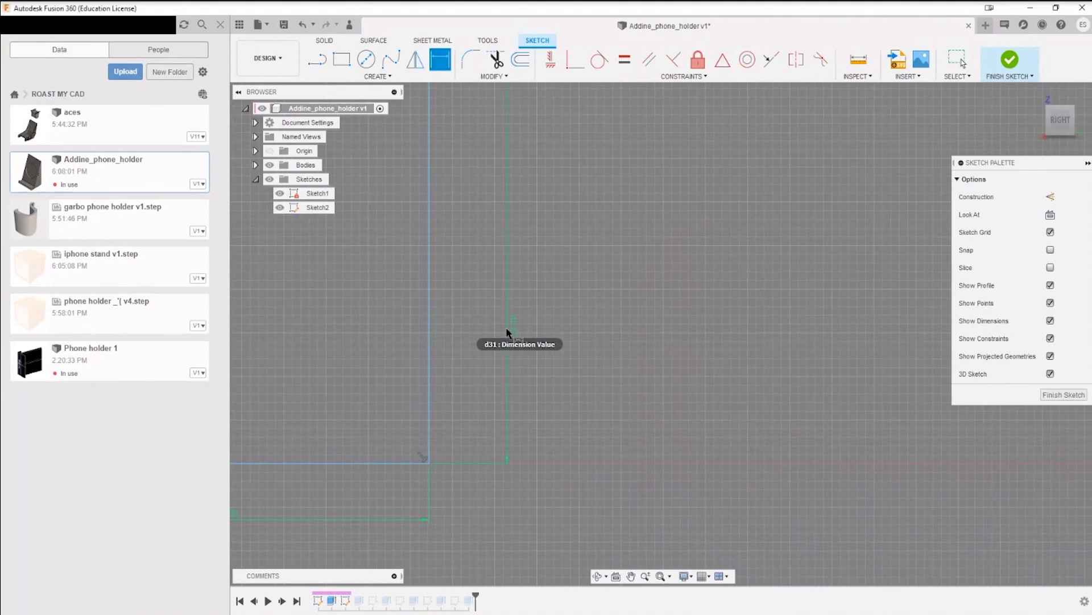
scroll(546, 329, "down", 3)
scroll(546, 329, "down", 3)
key("Escape")
mouse_move(475, 369)
left_mouse_down()
mouse_move(476, 351)
mouse_move(477, 368)
left_mouse_up()
middle_click_drag(400, 437, 543, 459)
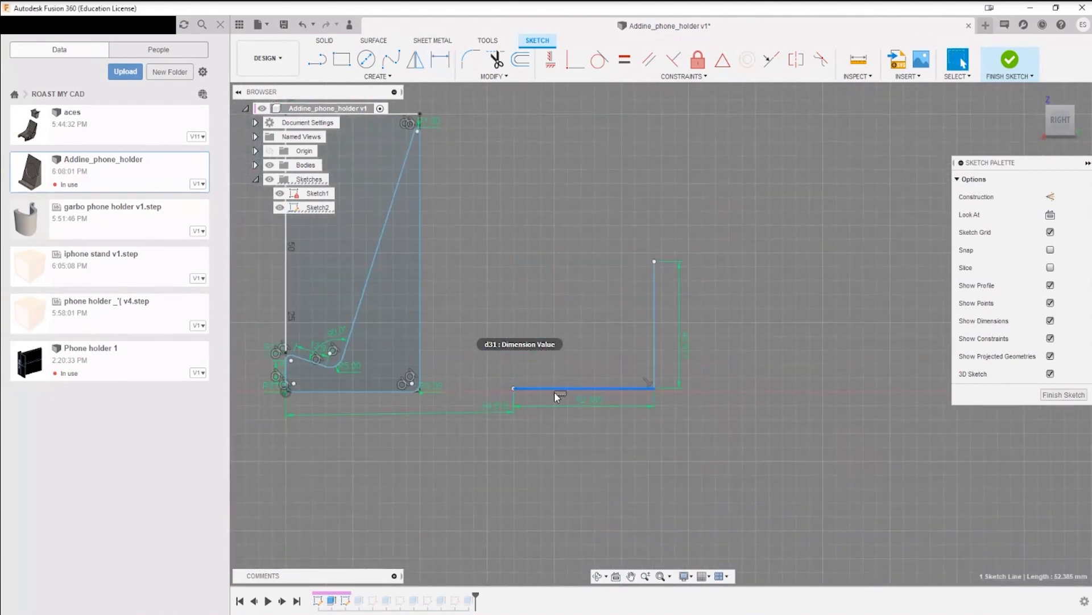
left_click(575, 60)
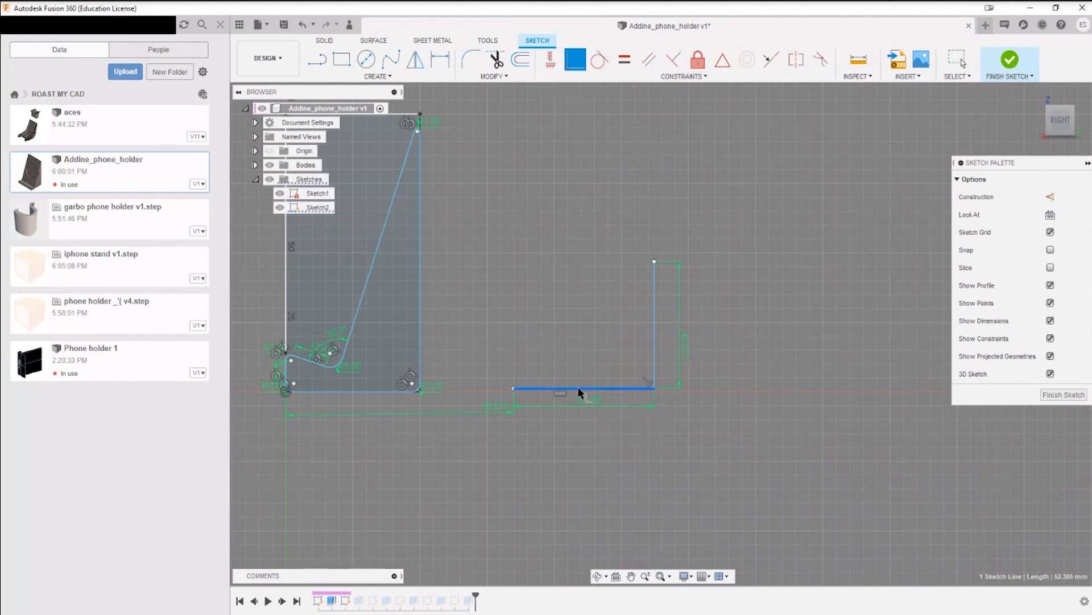
key("Escape")
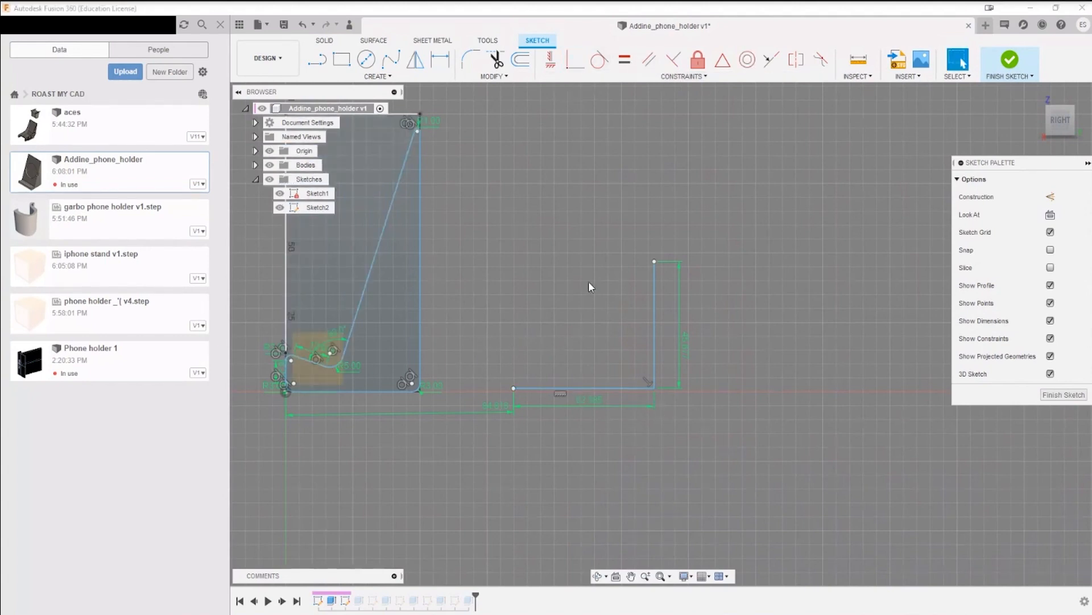
mouse_move(360, 445)
middle_mouse_down()
mouse_move(509, 415)
mouse_move(497, 360)
mouse_move(688, 321)
mouse_move(722, 295)
mouse_move(690, 288)
mouse_move(675, 298)
mouse_move(692, 297)
middle_mouse_up()
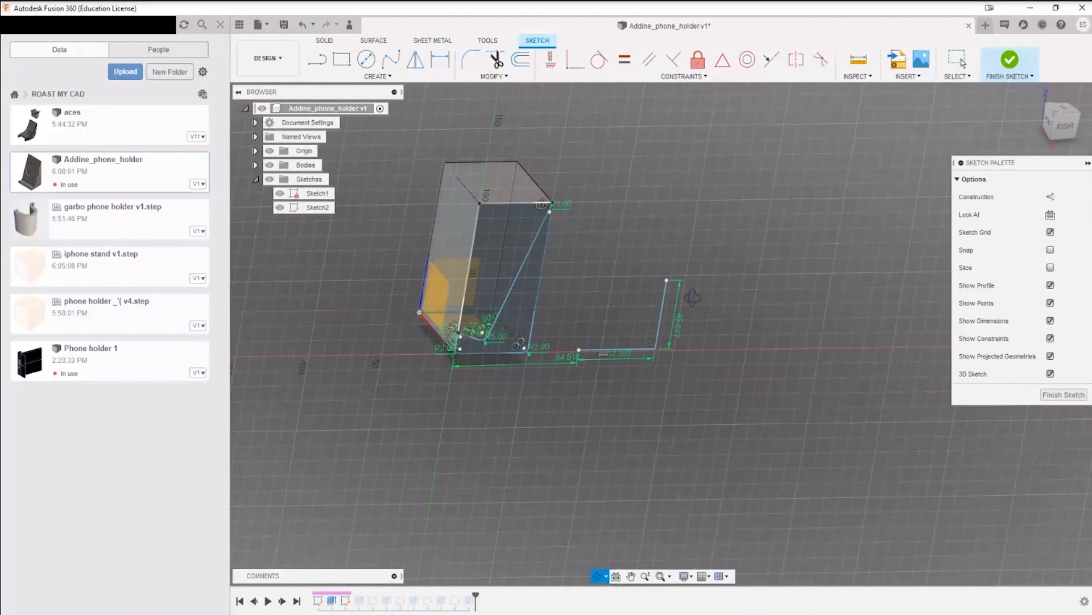
scroll(460, 350, "up", 5)
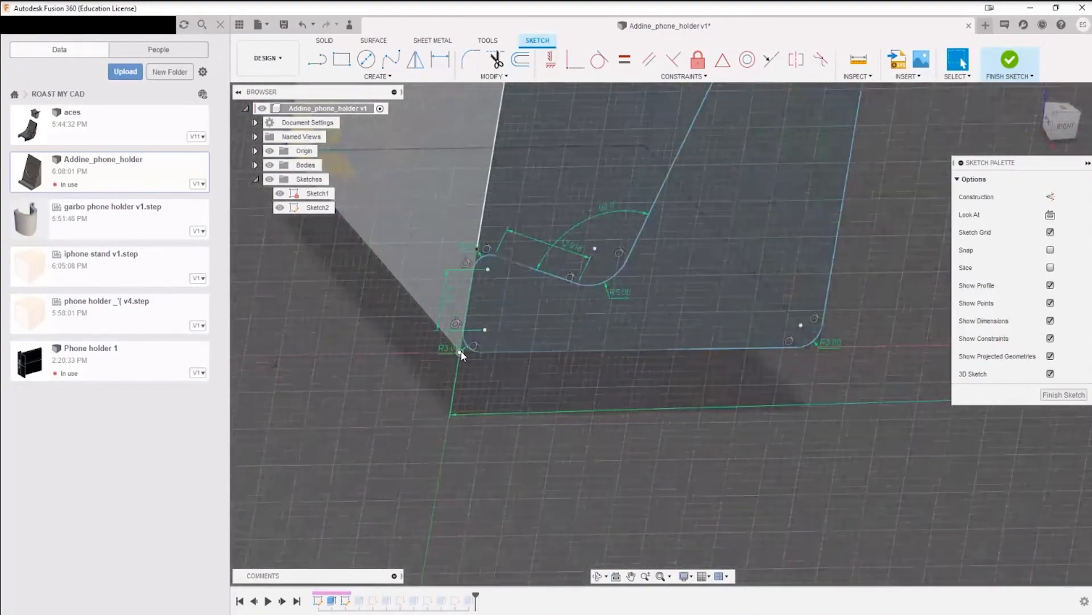
scroll(460, 349, "down", 5)
left_click(774, 60)
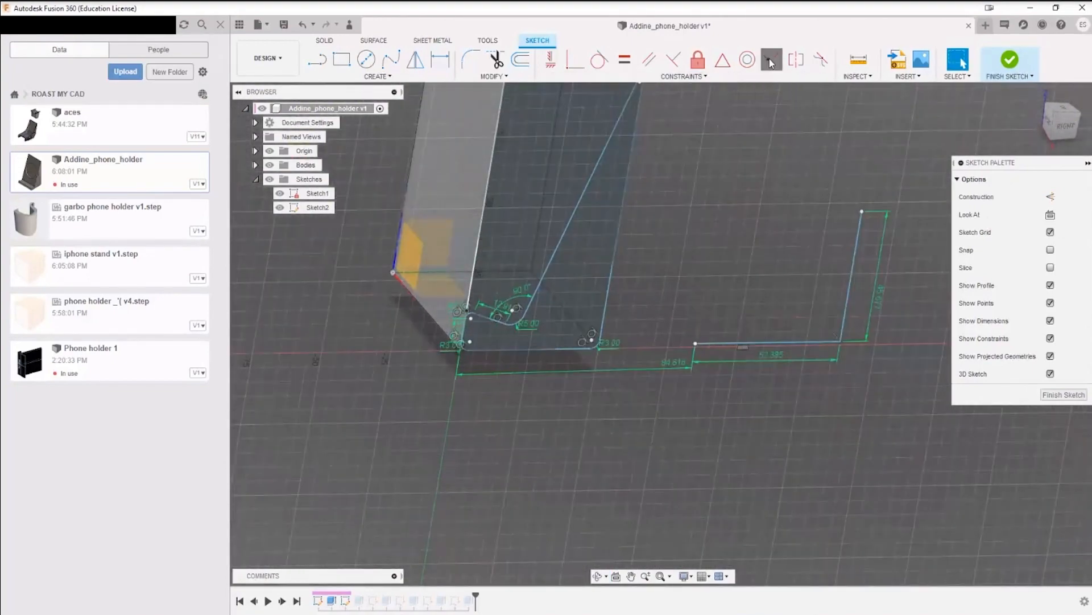
left_click(736, 352)
scroll(462, 355, "up", 3)
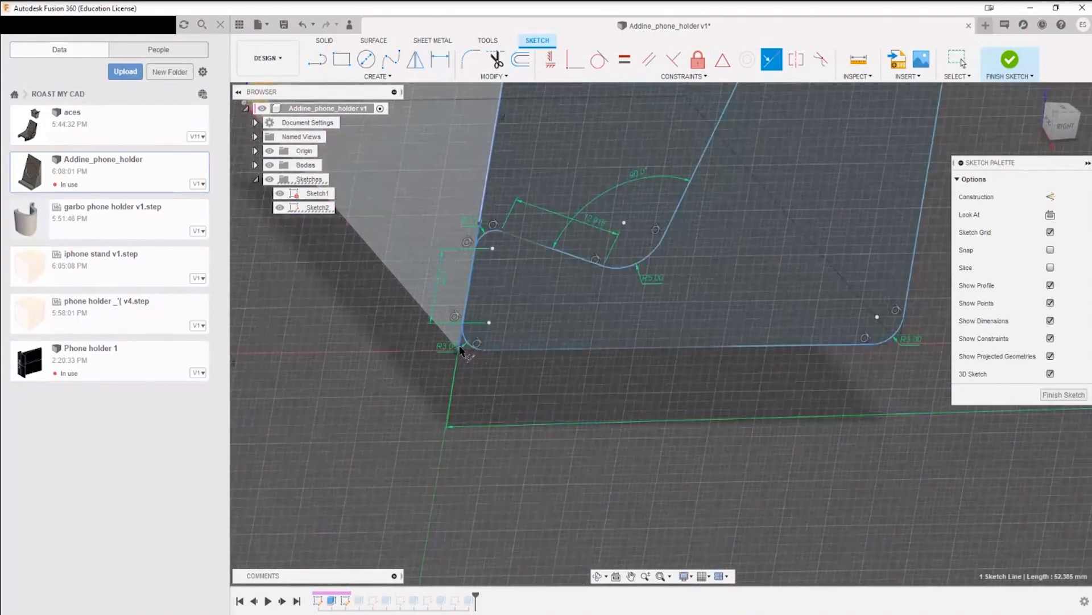
Step: Apply a Coincident constraint between the horizontal example line and the sketch origin
left_click(575, 64)
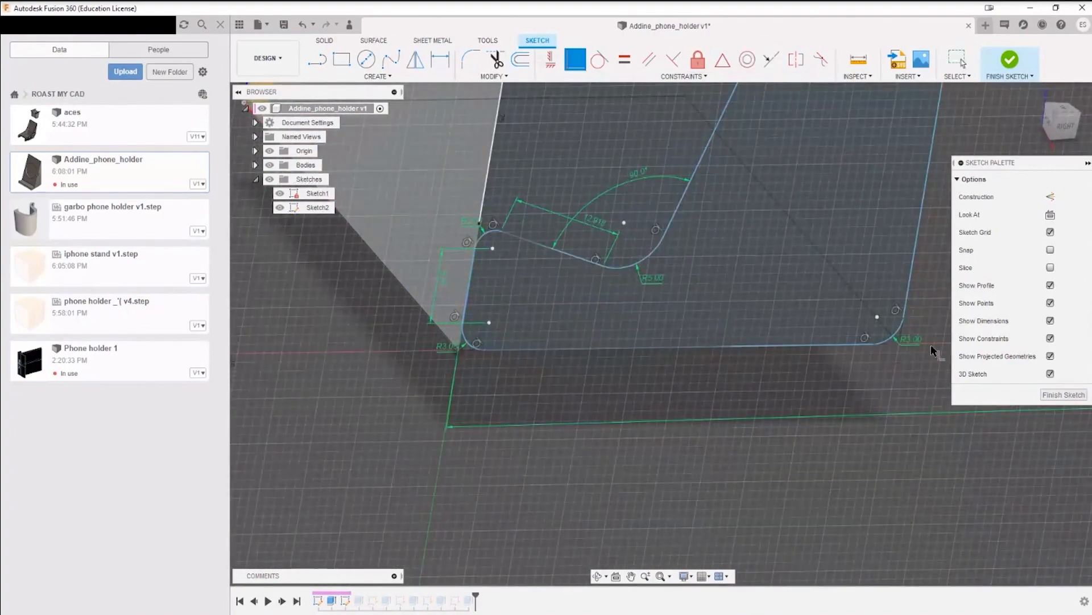
scroll(931, 344, "down", 3)
left_click(867, 387)
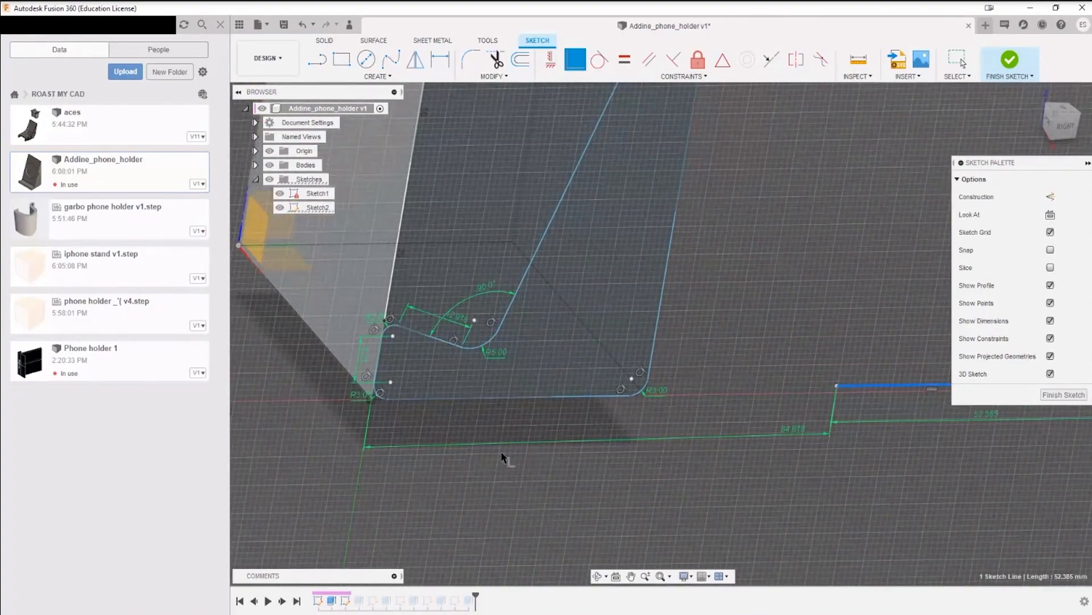
left_click(371, 402)
scroll(484, 424, "down", 3)
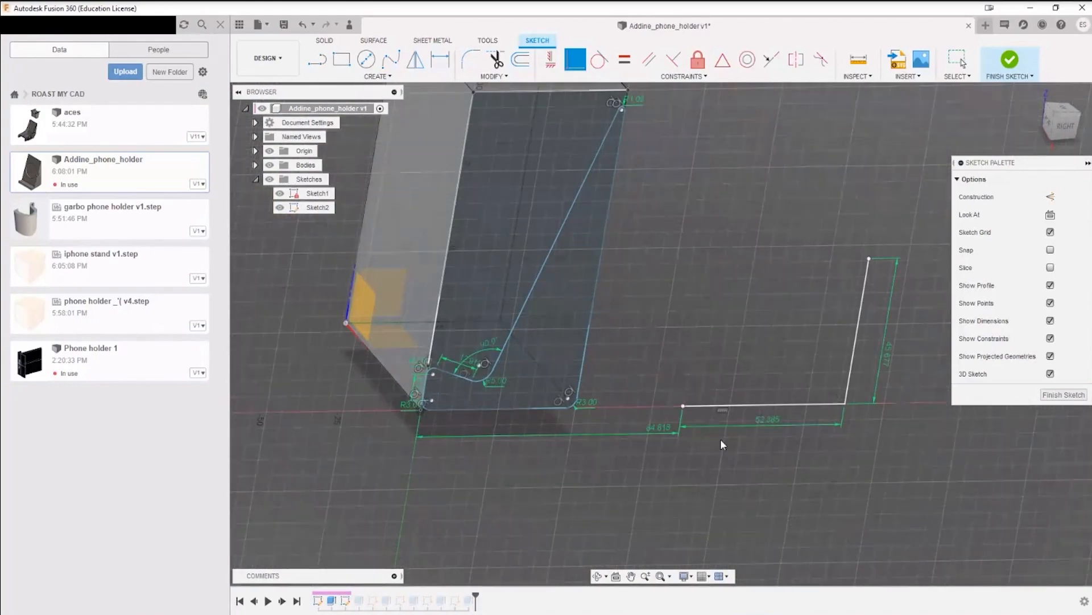
key("Escape")
Step: Check the example lines' dimension chain back to the origin and move the vertical line's length dimension closer to the line
left_click(855, 350)
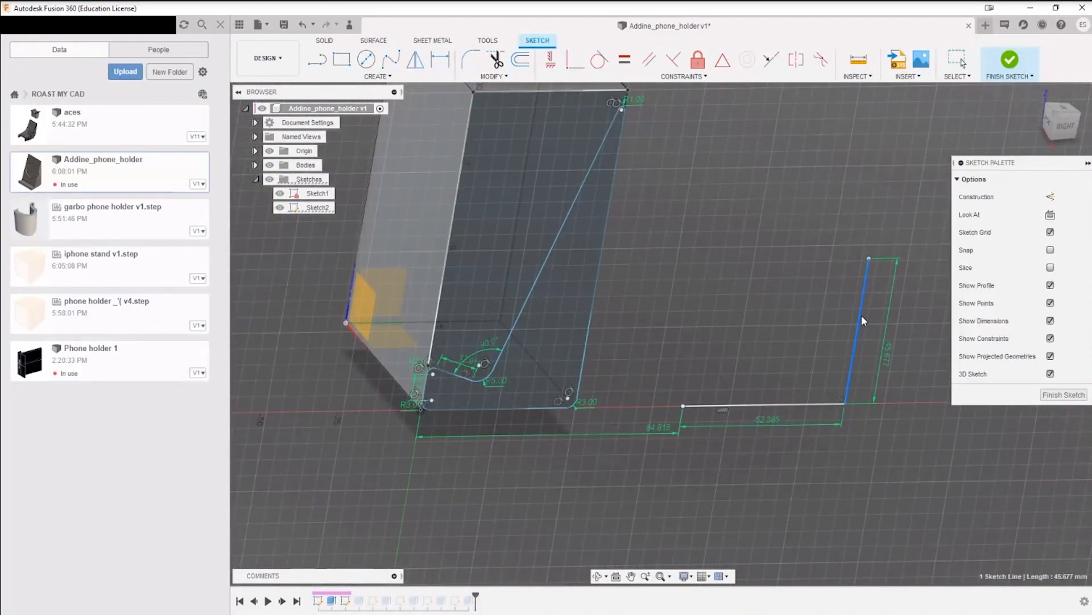
left_click(805, 356)
mouse_move(401, 468)
middle_mouse_down("shift")
mouse_move(396, 429)
mouse_move(409, 448)
middle_mouse_up("shift")
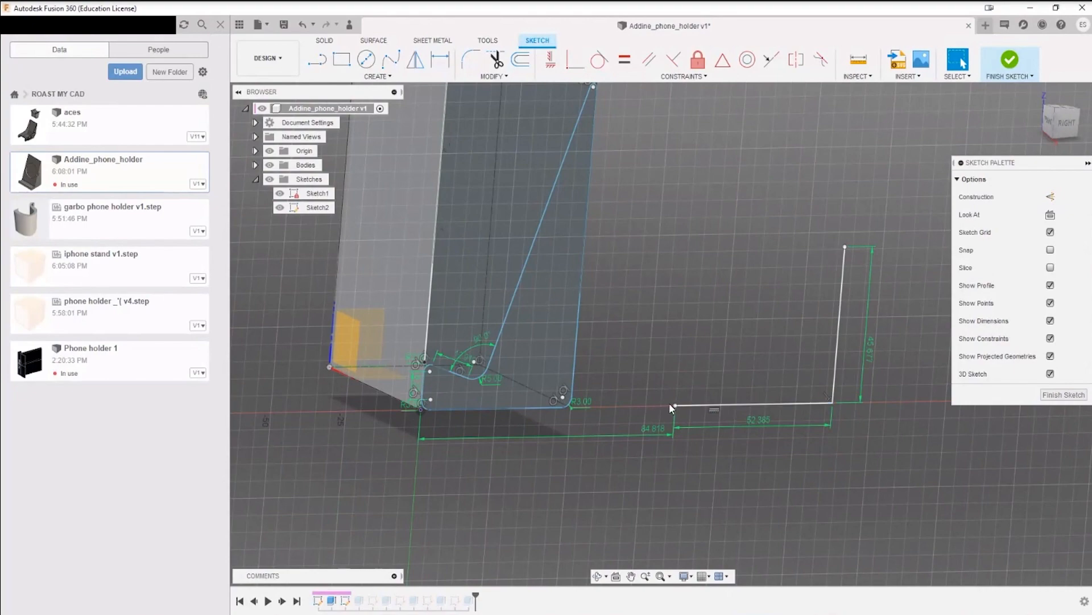
scroll(424, 410, "up", 6)
scroll(620, 458, "down", 7)
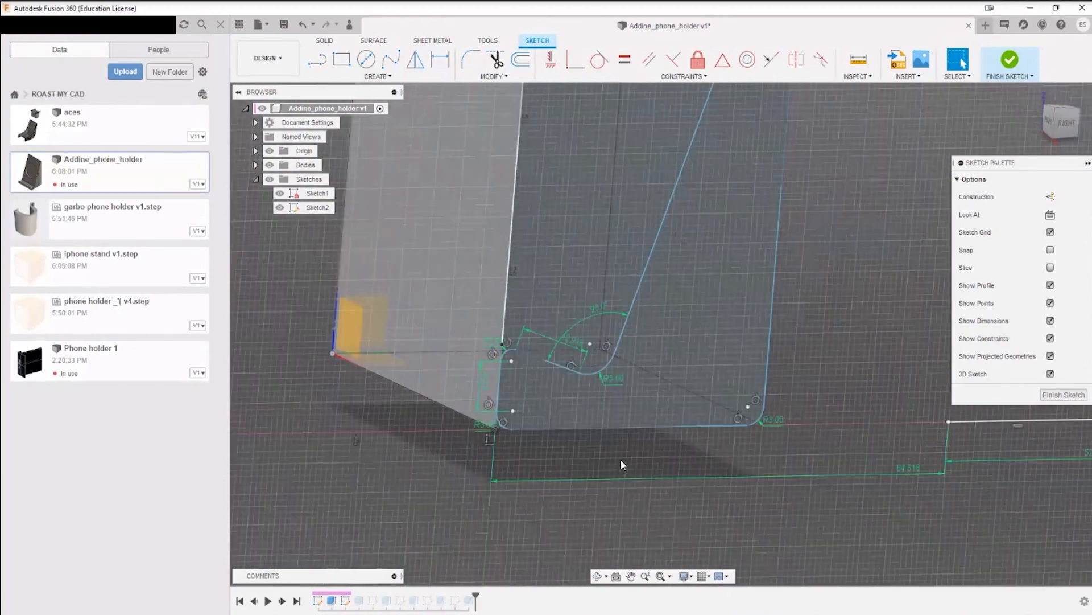
scroll(651, 452, "up", 5)
middle_click_drag(729, 466, 530, 457)
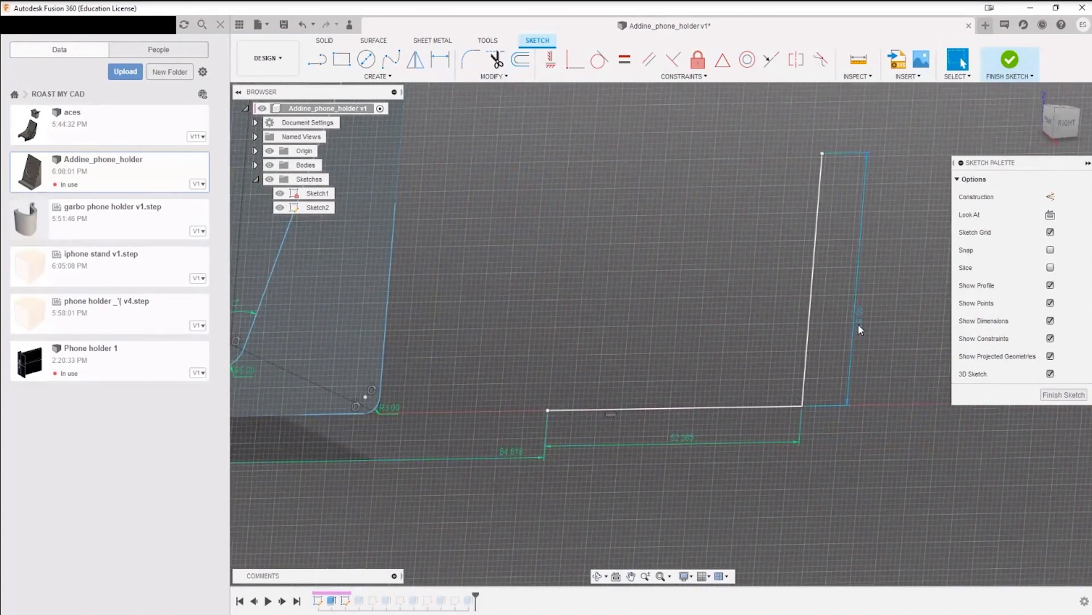
left_click_drag(859, 323, 835, 328)
left_click(817, 218)
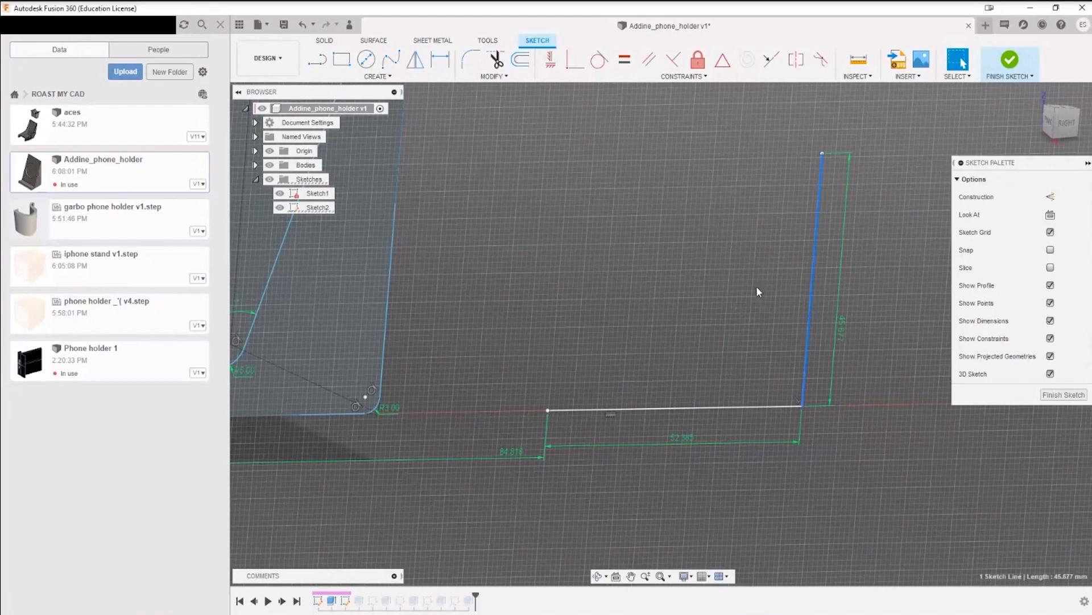
left_click(746, 303)
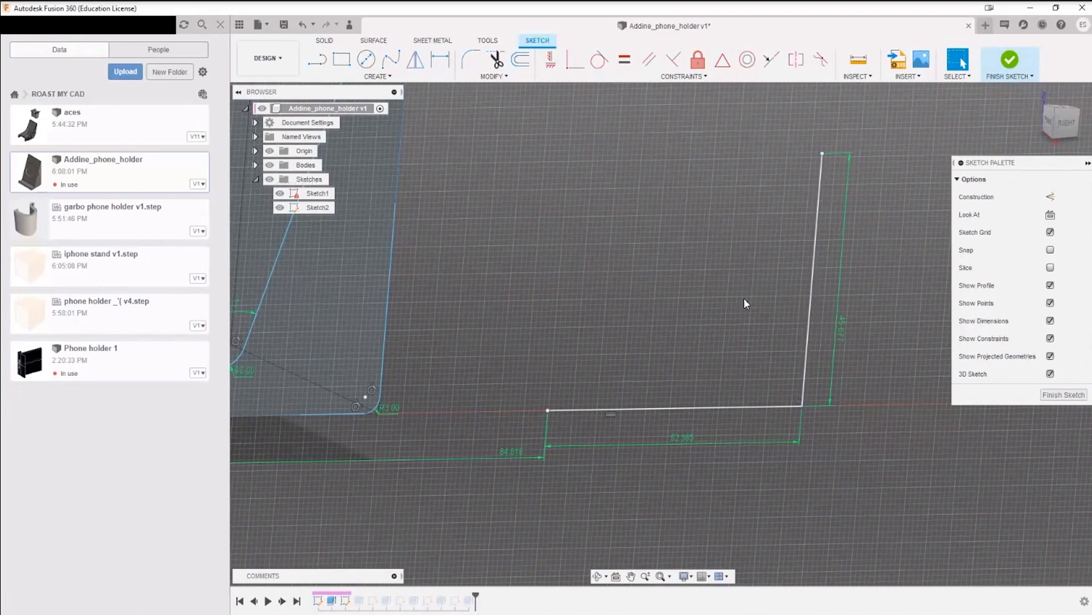
left_click(378, 77)
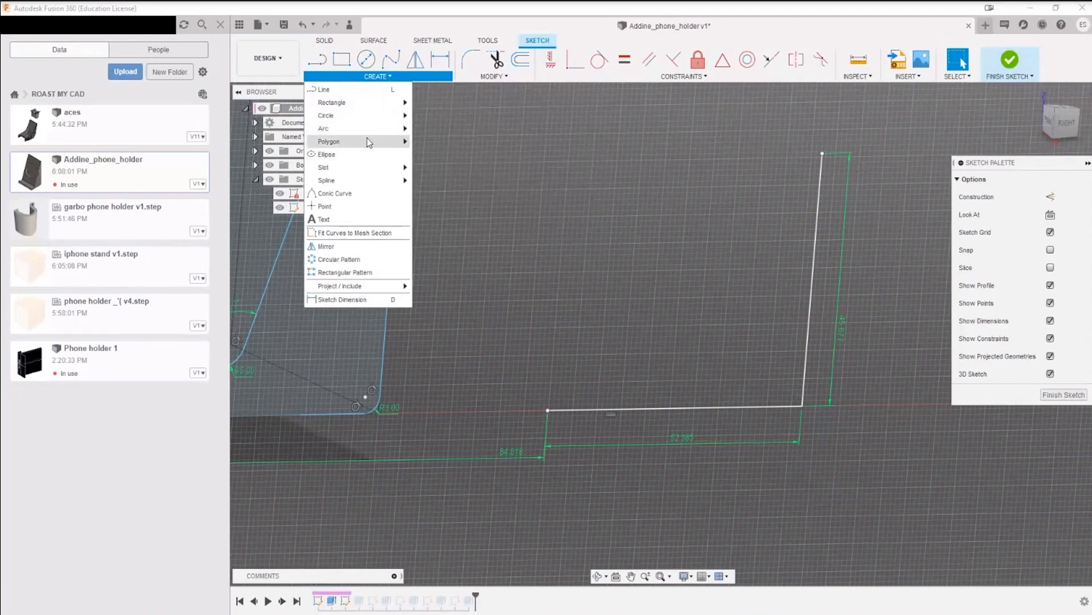
mouse_move(370, 120)
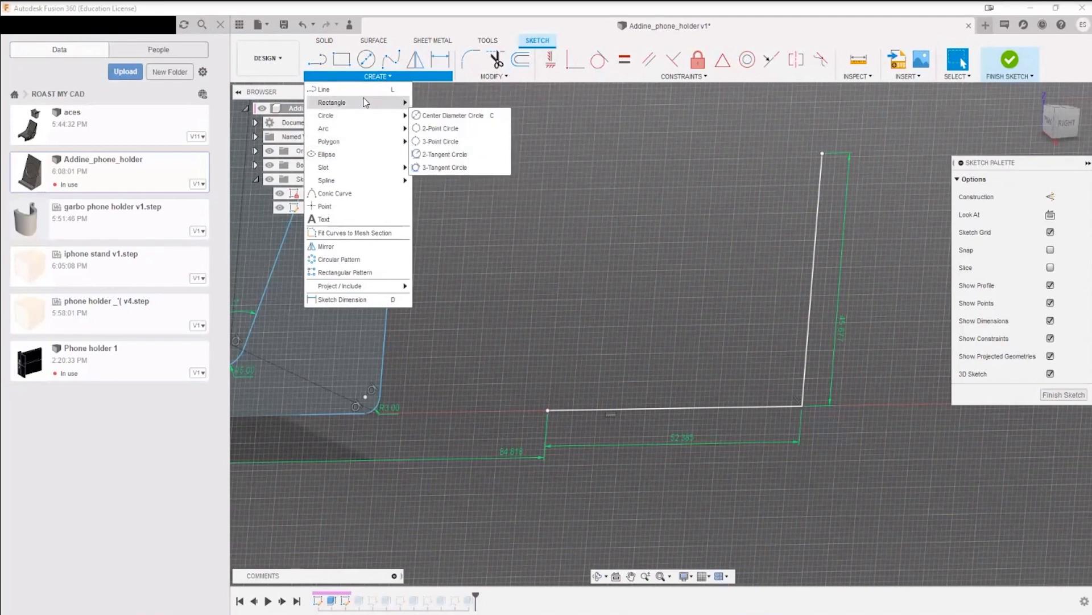
left_click(366, 101)
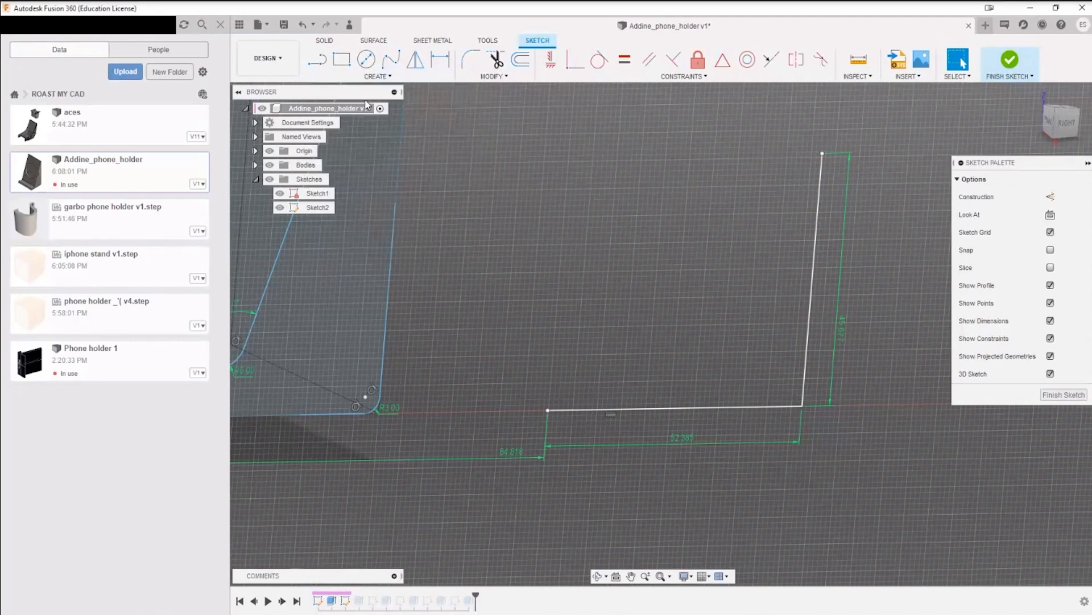
Step: Fillet the corner between the two example lines with an 11 mm radius
left_click(471, 60)
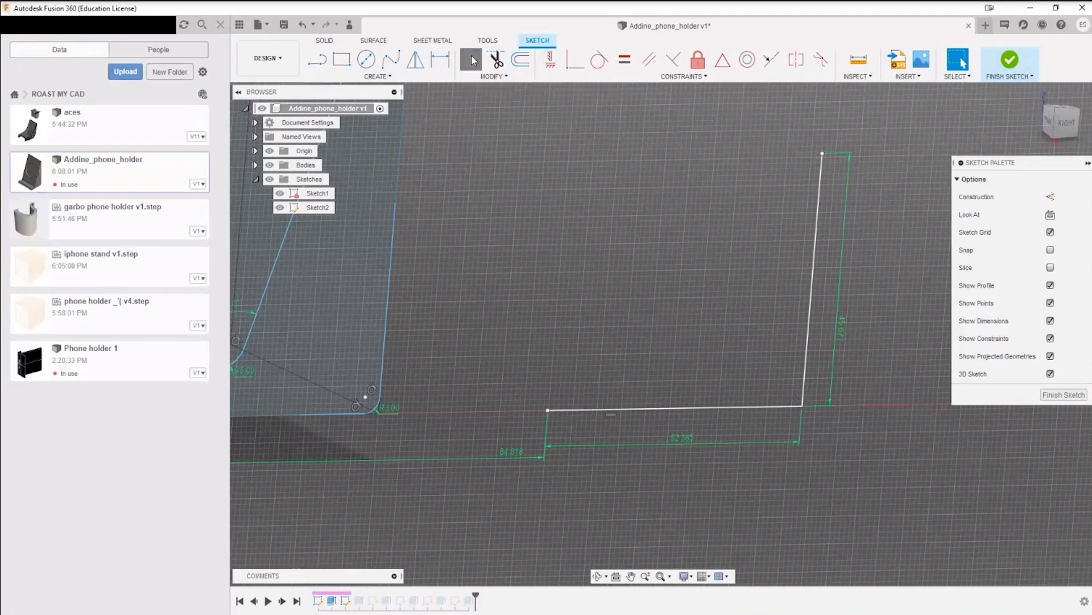
left_click(804, 407)
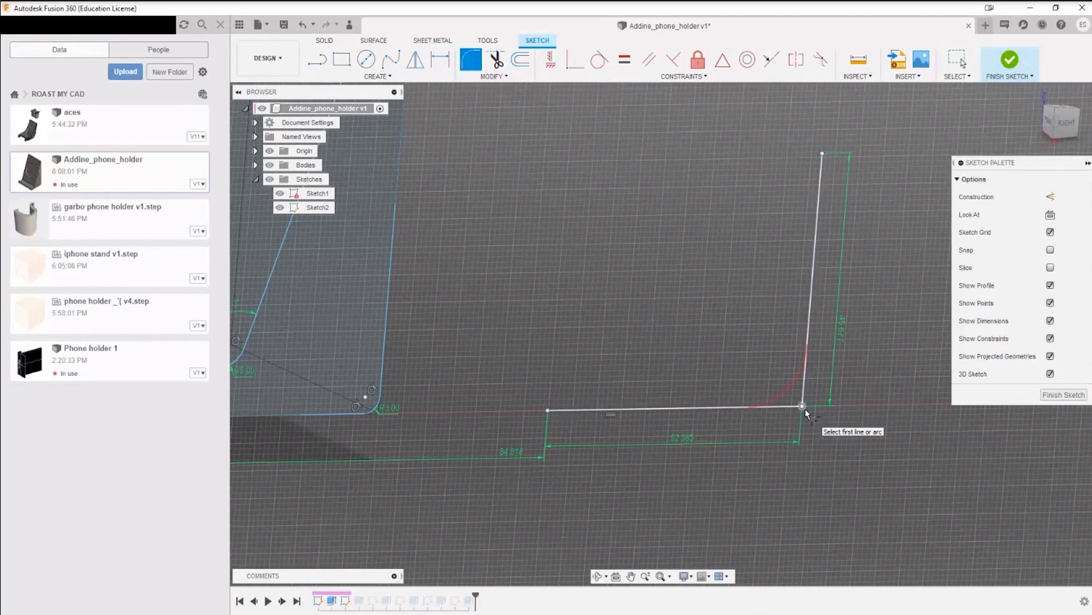
type("8")
key("Return")
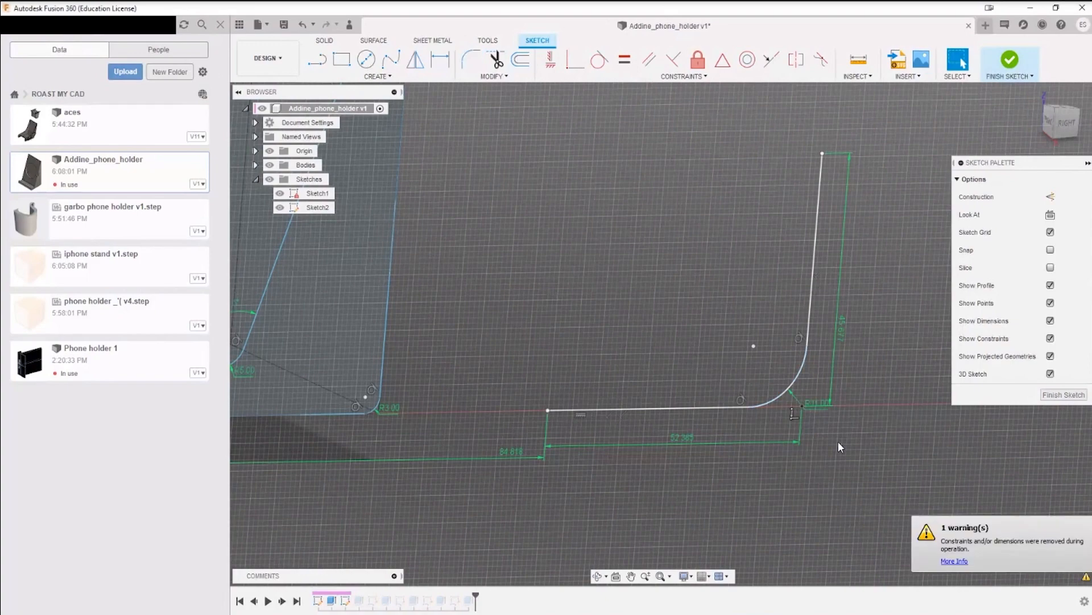
Step: Examine the example fillet, the phone holder profile's rounded corner at the origin, and the profile's long edges
scroll(779, 415, "down", 4)
scroll(780, 418, "up", 6)
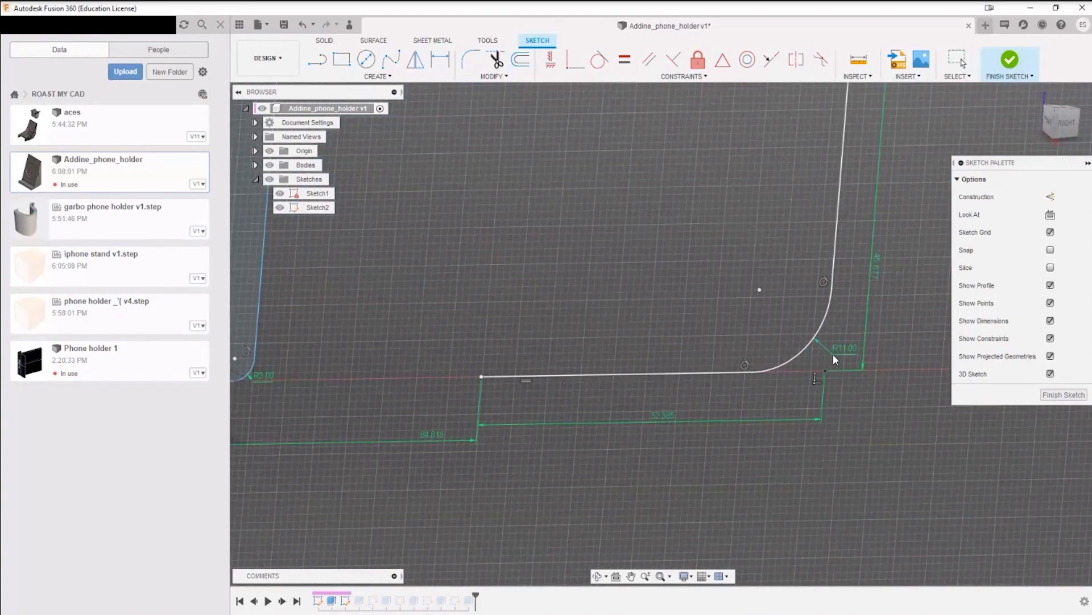
scroll(770, 408, "down", 3)
mouse_move(770, 407)
middle_mouse_down("shift")
mouse_move(666, 351)
mouse_move(534, 341)
middle_mouse_up("shift")
scroll(534, 342, "up", 5)
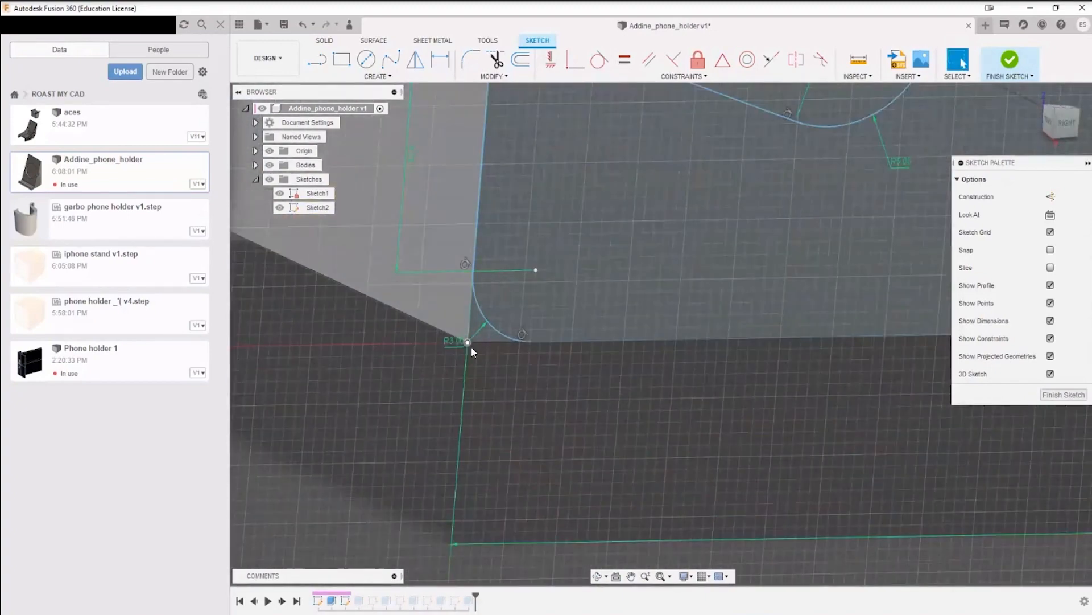
scroll(471, 346, "down", 4)
middle_click_drag(858, 230, 750, 470)
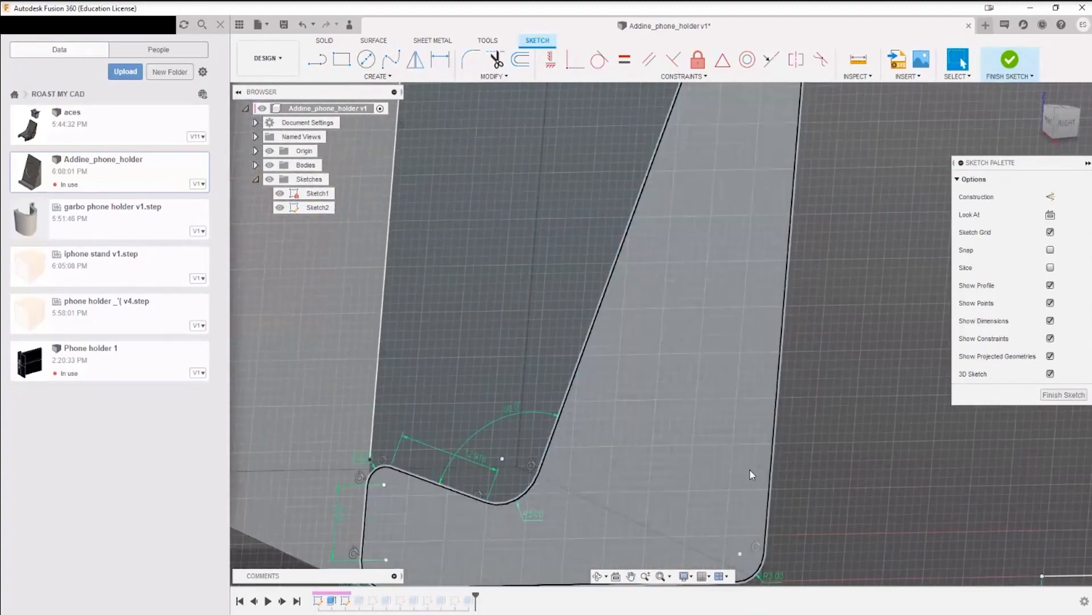
middle_click_drag(811, 199, 721, 463)
middle_click_drag(707, 279, 669, 489)
middle_click_drag(771, 447, 833, 80)
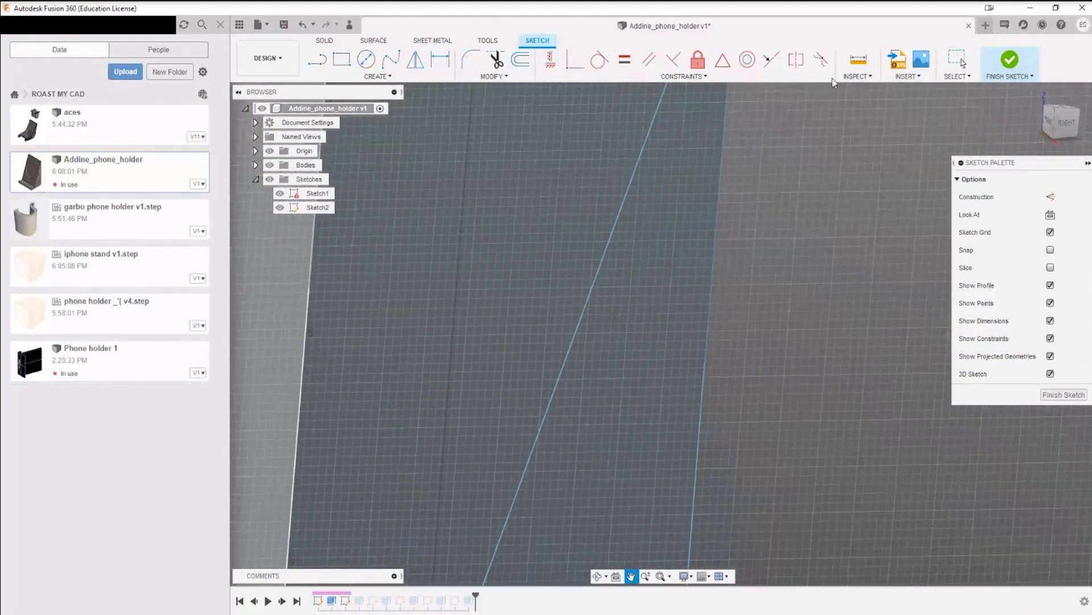
scroll(761, 396, "down", 4)
middle_click_drag(769, 396, 704, 326)
mouse_move(797, 319)
middle_mouse_down()
mouse_move(835, 349)
mouse_move(818, 337)
middle_mouse_up()
Step: Delete the 3 mm corner arc at the origin and the small arc at the front tip of the profile's sloped ledge
scroll(529, 430, "up", 5)
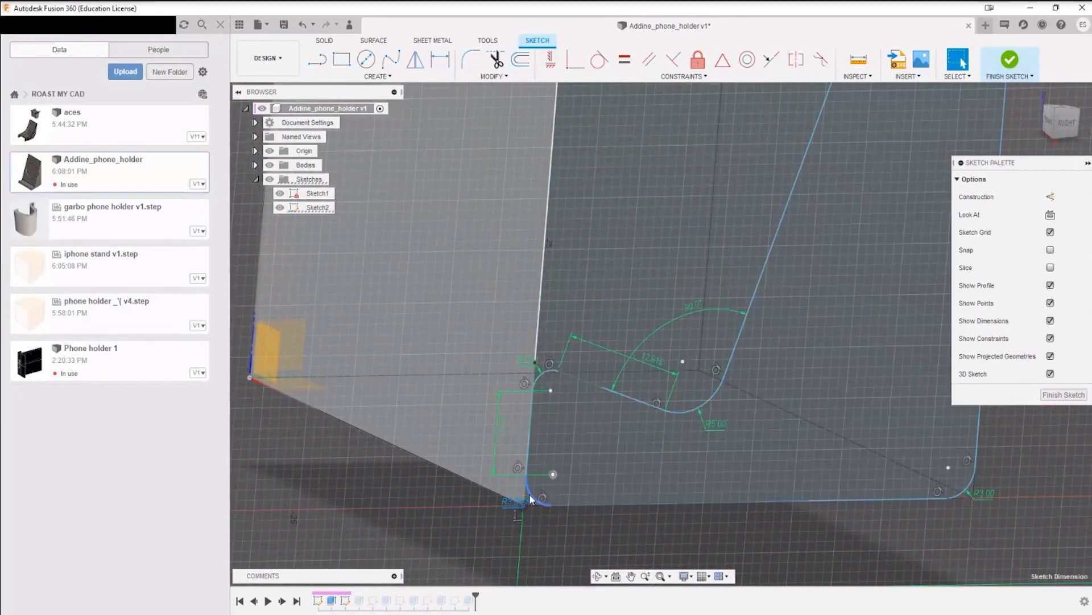
left_click(530, 496)
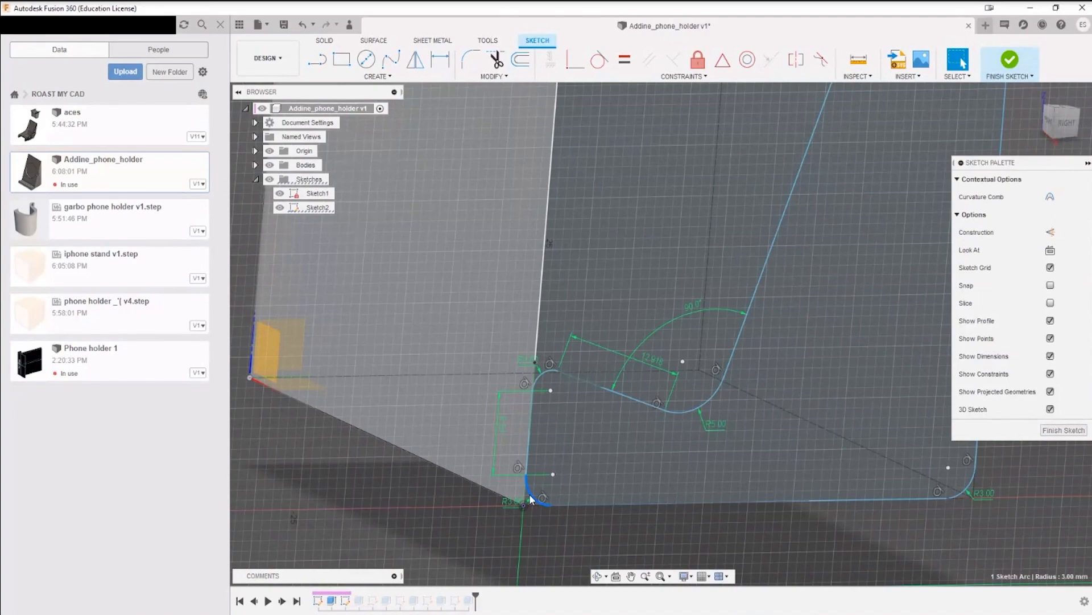
key("Delete")
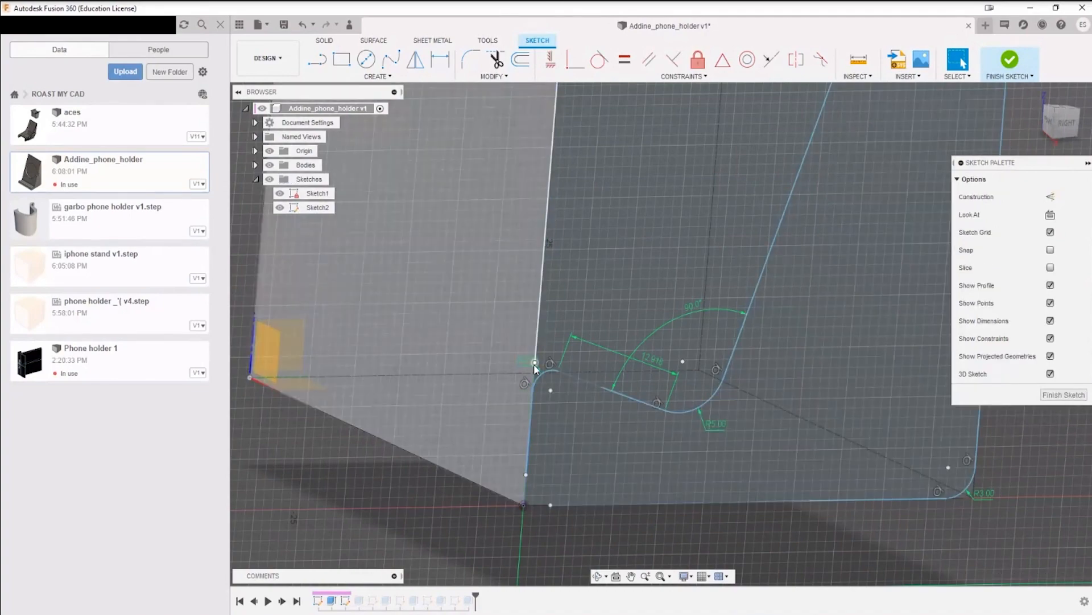
left_click(543, 375)
key("Delete")
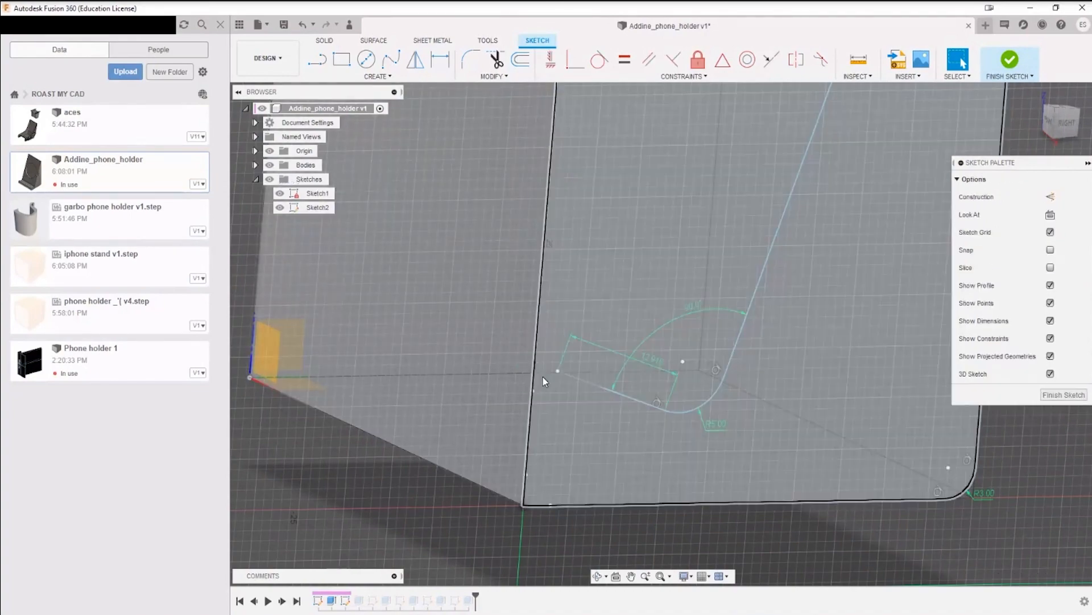
Step: Extend the short vertical line at the profile's front down to the origin and up to the end of the long front line
middle_click_drag(542, 376, 569, 367, "shift")
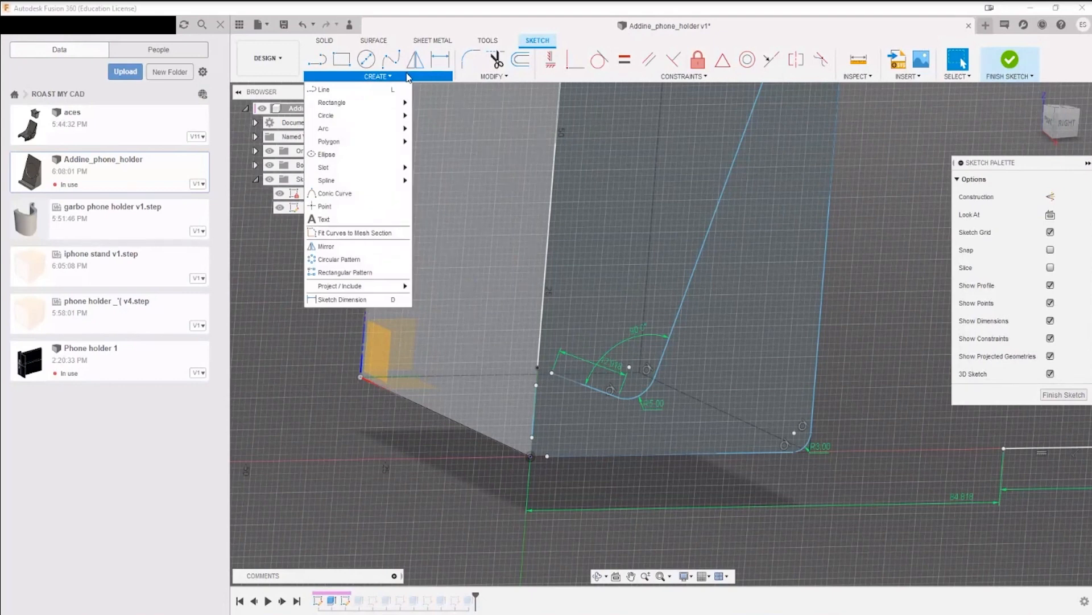
left_click(494, 79)
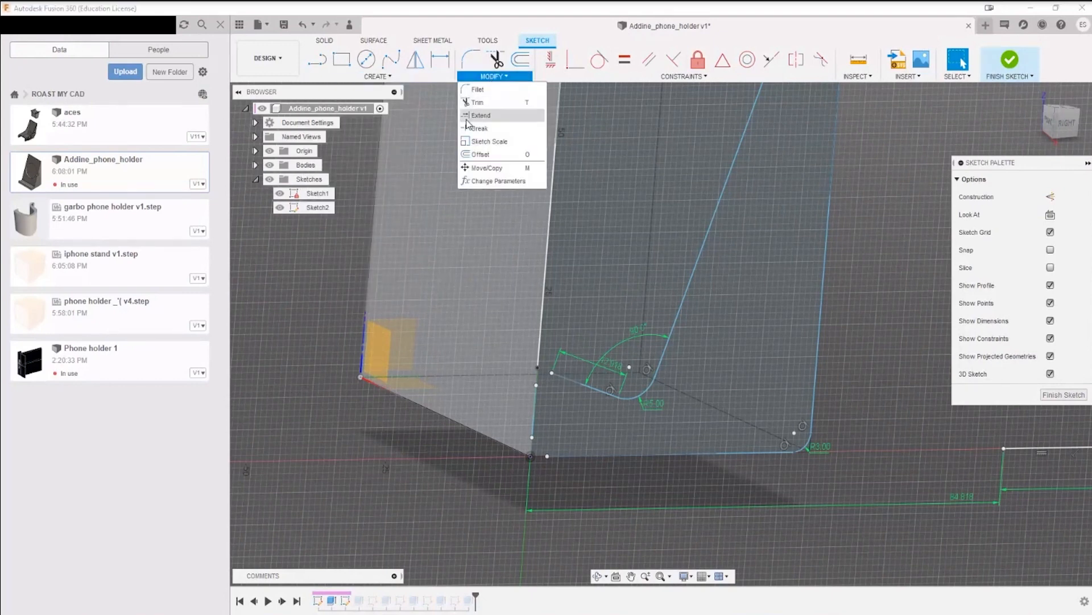
left_click(488, 118)
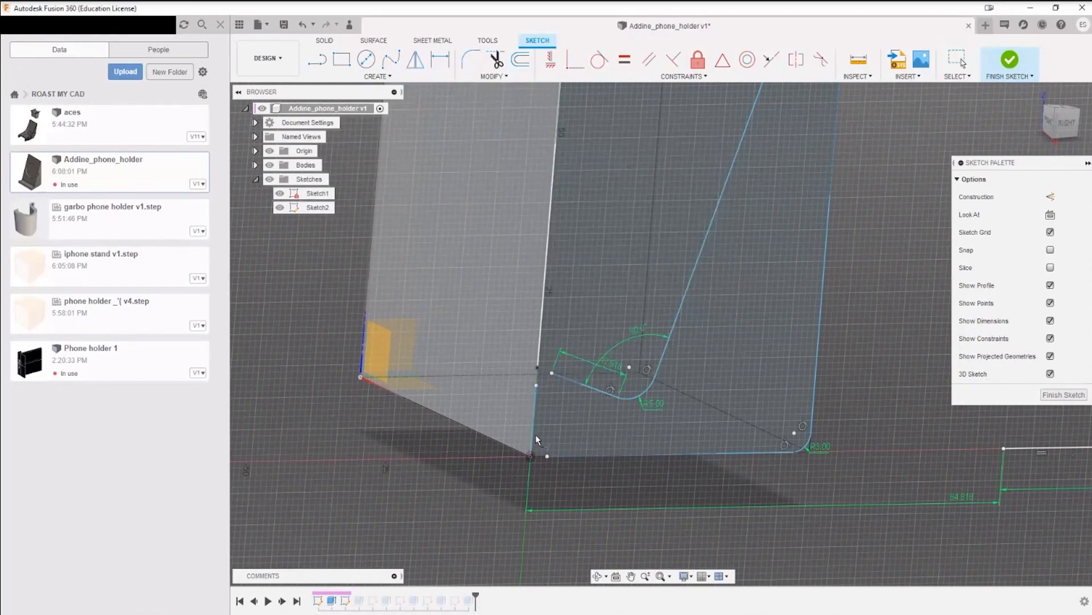
left_click(539, 390)
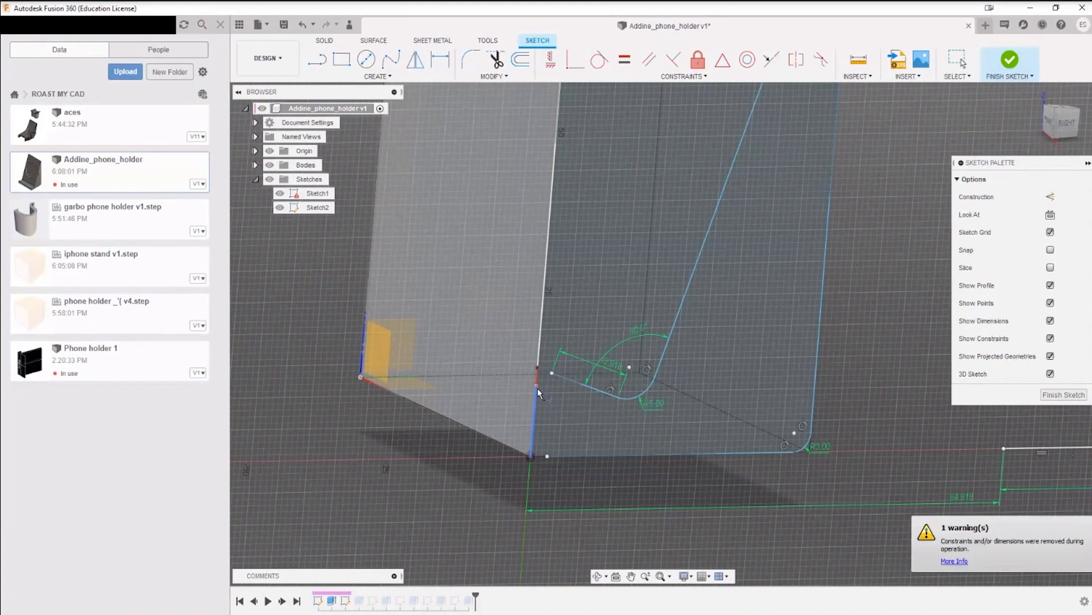
Step: Extend the sloped ledge line to the front edge and the profile's bottom line to the origin
scroll(533, 391, "up", 5)
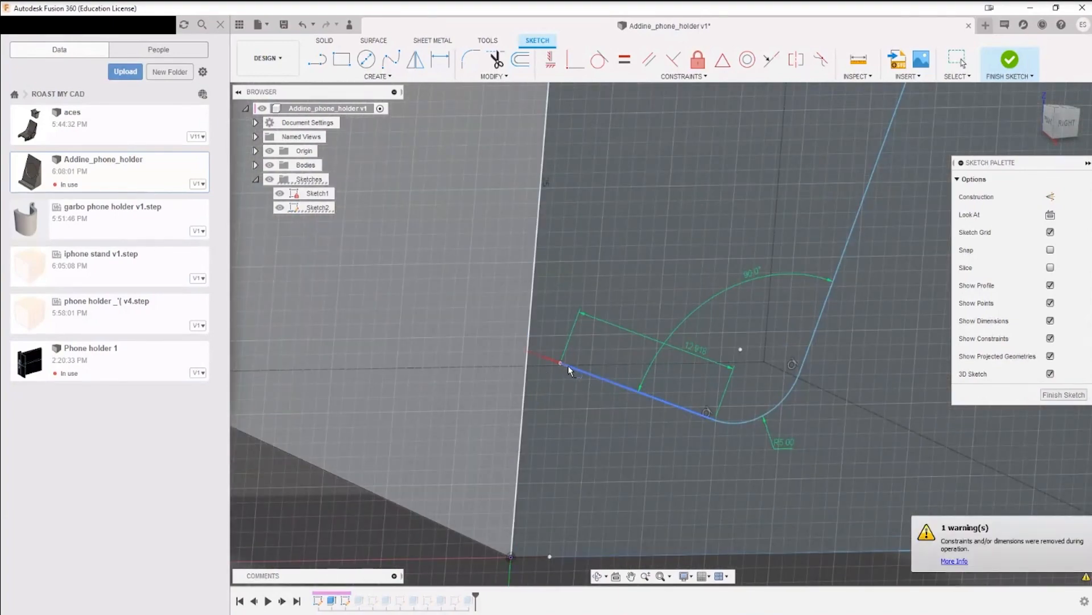
left_click(567, 364)
middle_click_drag(637, 426, 628, 307)
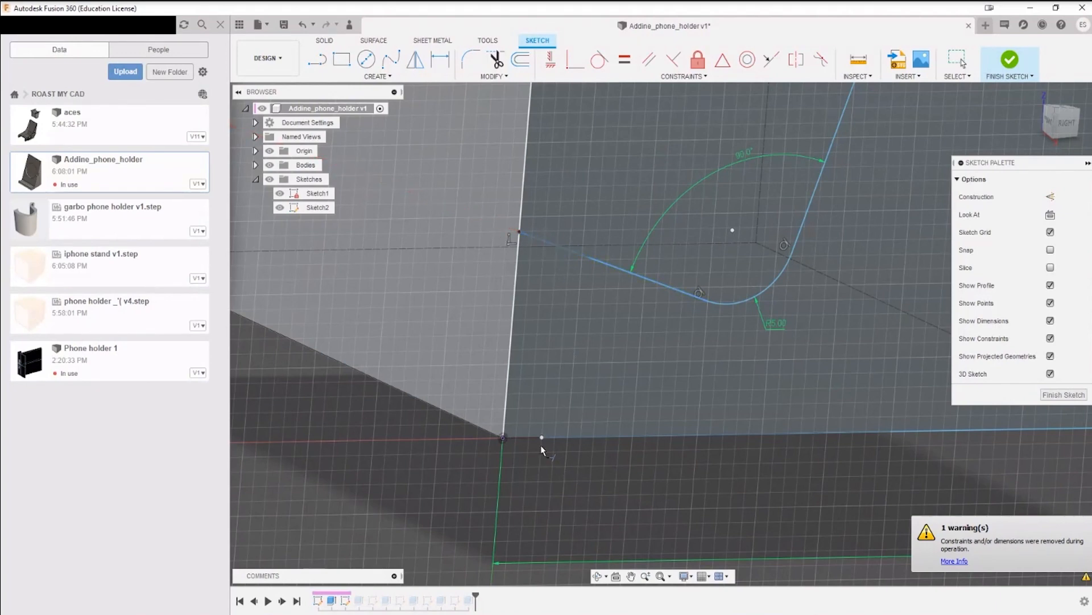
scroll(546, 439, "down", 3)
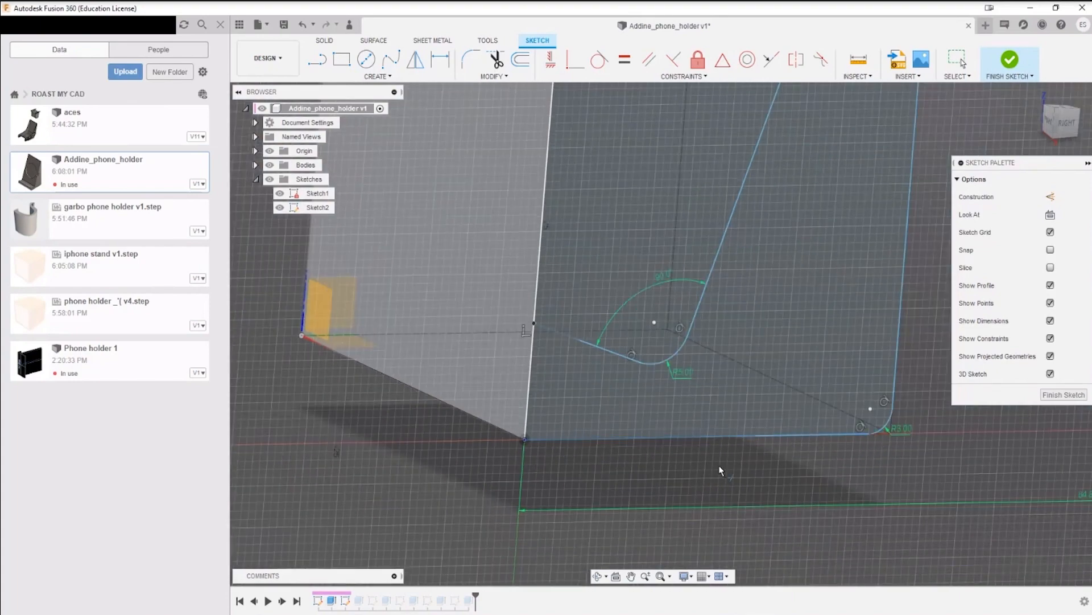
key("Escape")
scroll(548, 452, "down", 5)
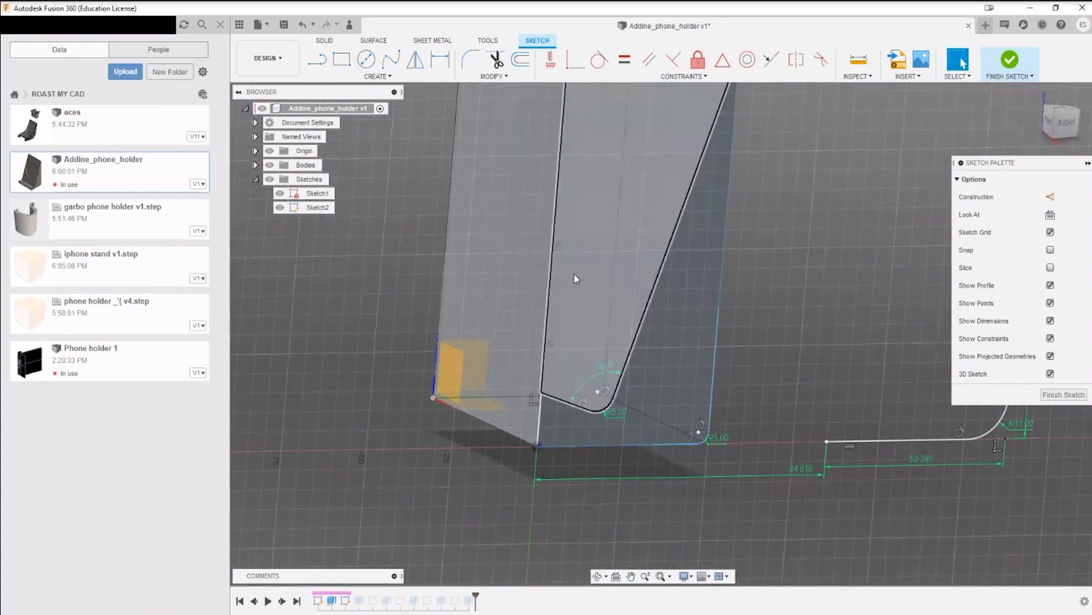
Step: Hide the bodies and Sketch1 so that only Sketch2 is shown
left_click(270, 165)
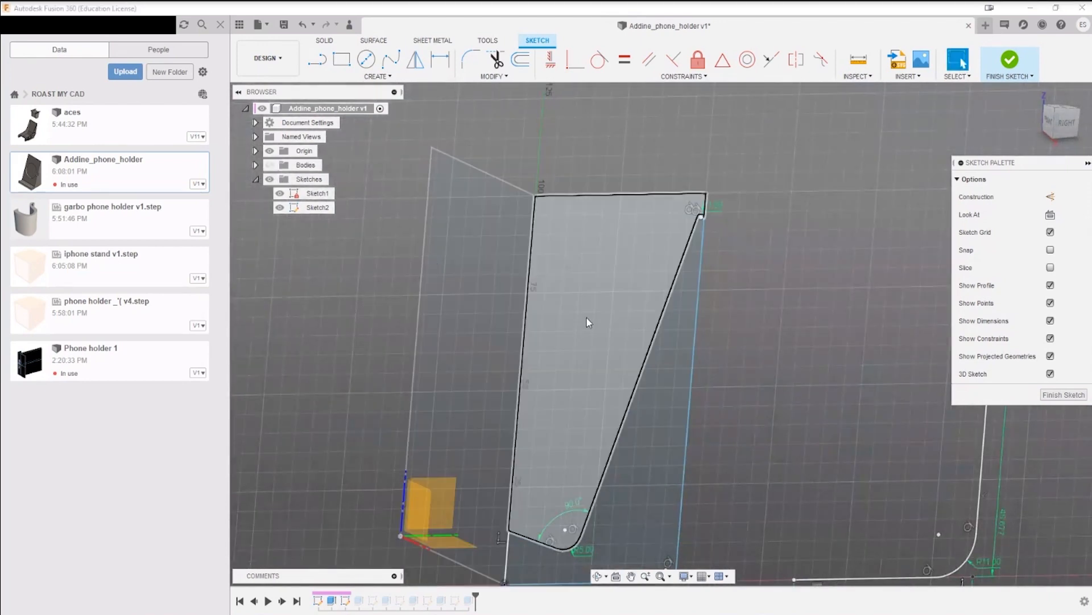
scroll(586, 318, "up", 2)
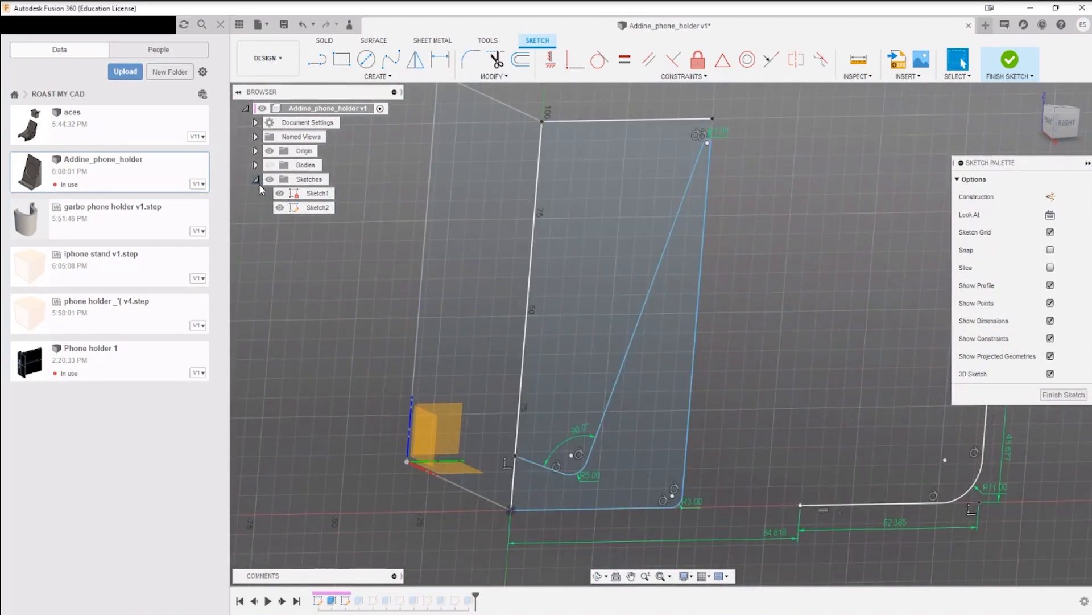
left_click(282, 209)
left_click(280, 207)
left_click(280, 207)
left_click(280, 194)
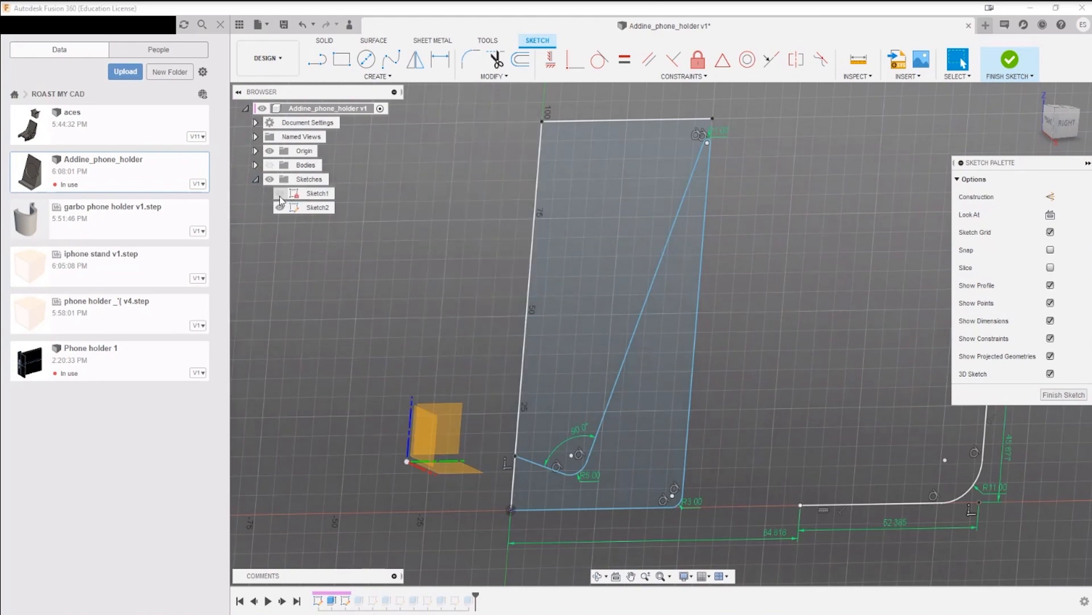
Step: Trim away the profile's top line and the long front line above the ledge
middle_click_drag(613, 332, 578, 281, "shift")
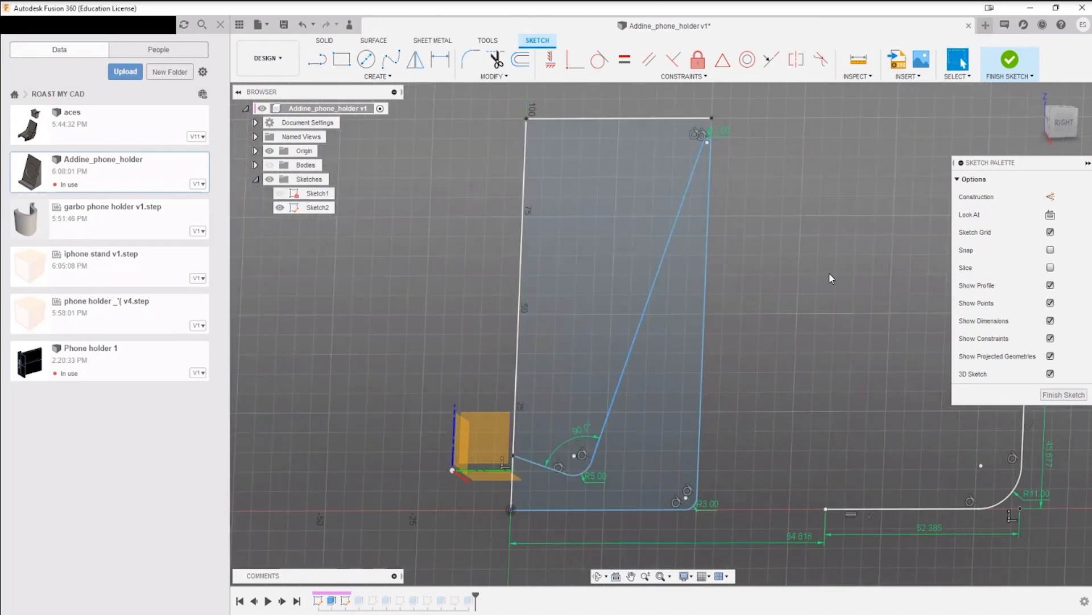
middle_click_drag(815, 272, 800, 253)
left_click_drag(801, 252, 792, 316)
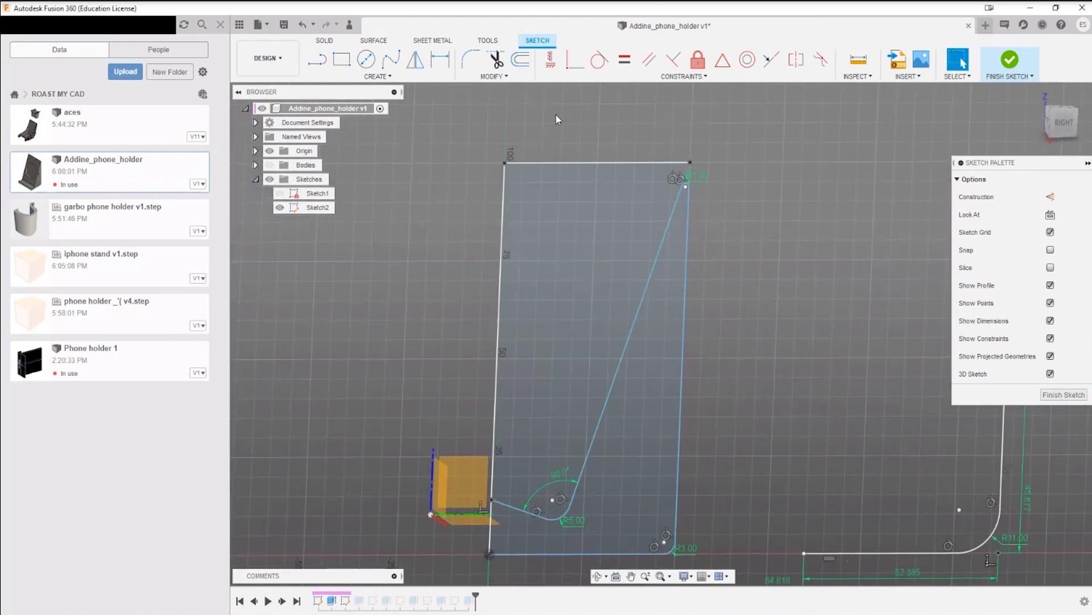
left_click(496, 59)
left_click(569, 163)
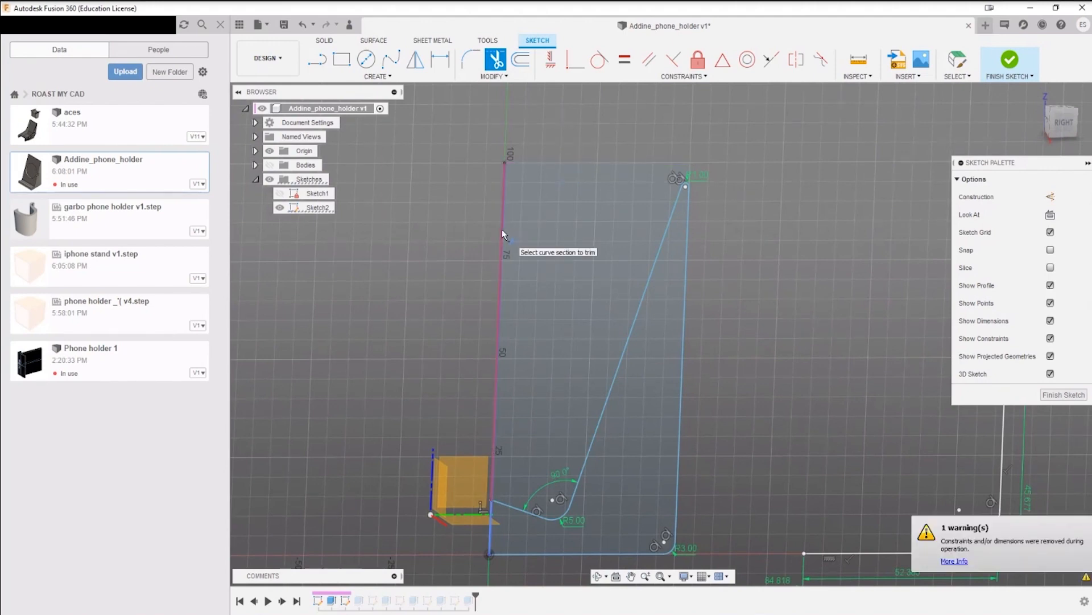
left_click(502, 230)
middle_click_drag(553, 249, 561, 118)
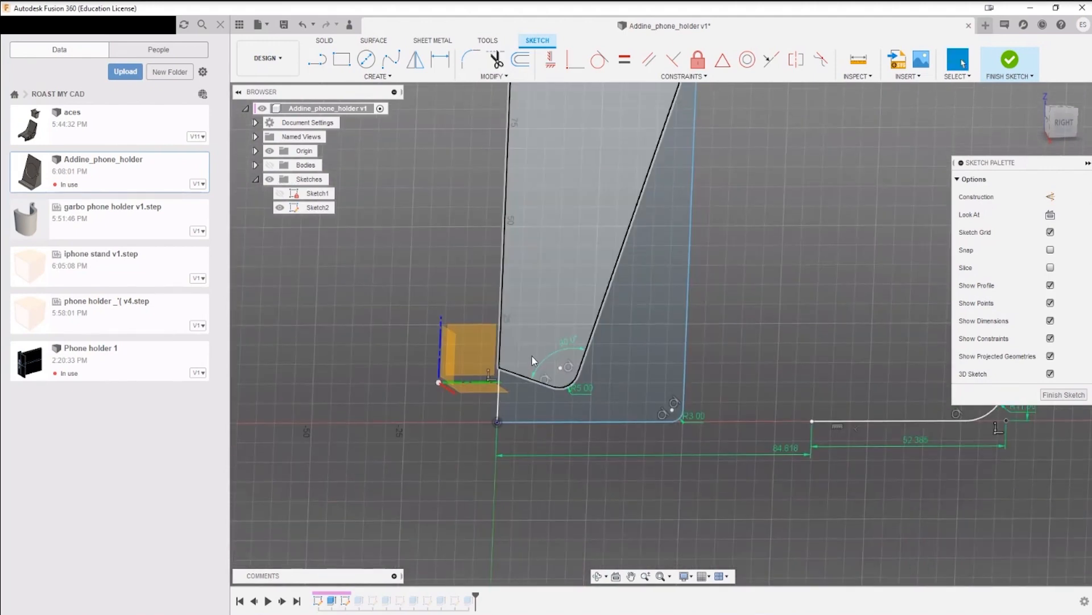
key("Escape")
Step: Delete the 5 mm arc at the inner corner between the ledge and the long sloped line
scroll(497, 380, "up", 6)
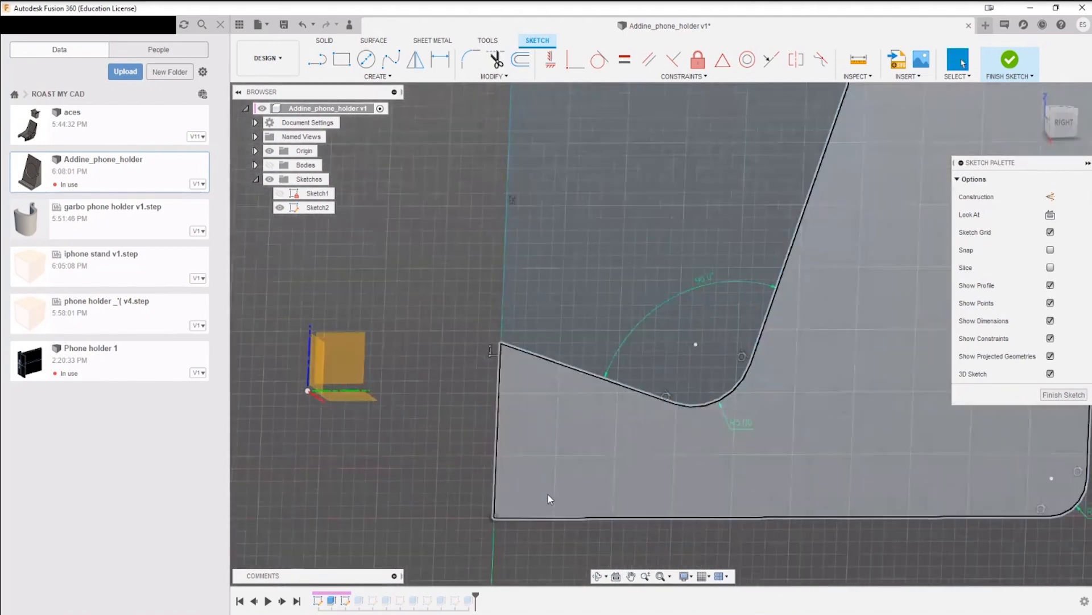
middle_click_drag(548, 495, 528, 454)
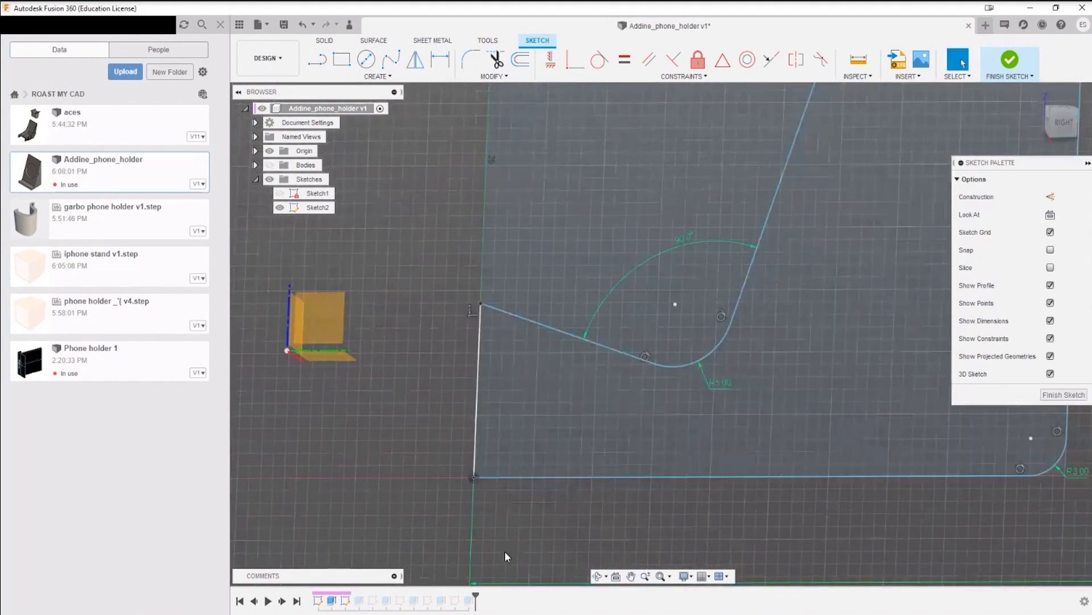
left_click(472, 438)
left_click(374, 458)
left_click(704, 358)
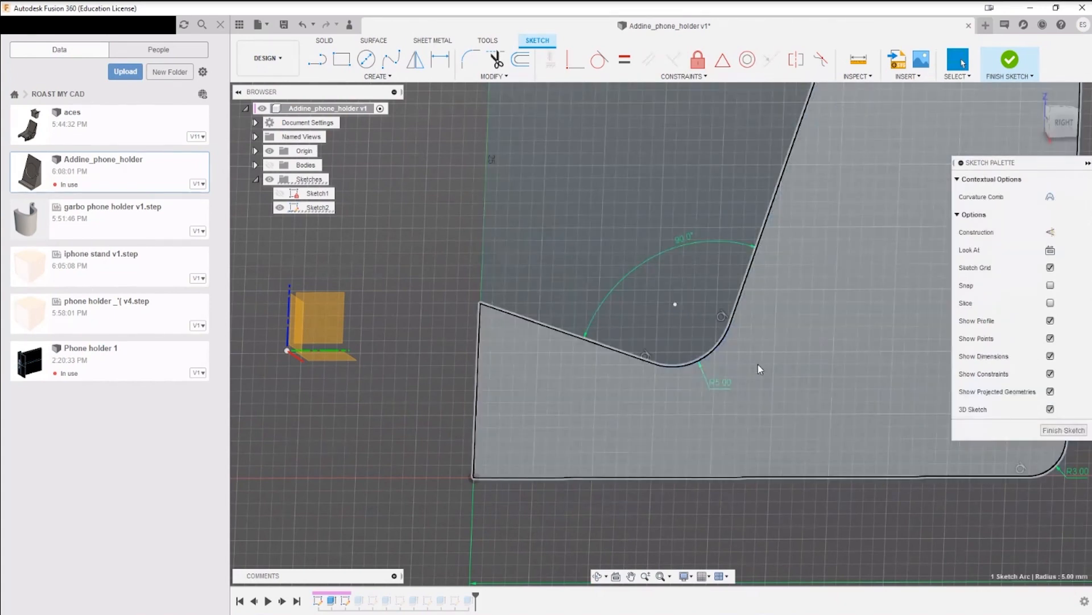
key("Delete")
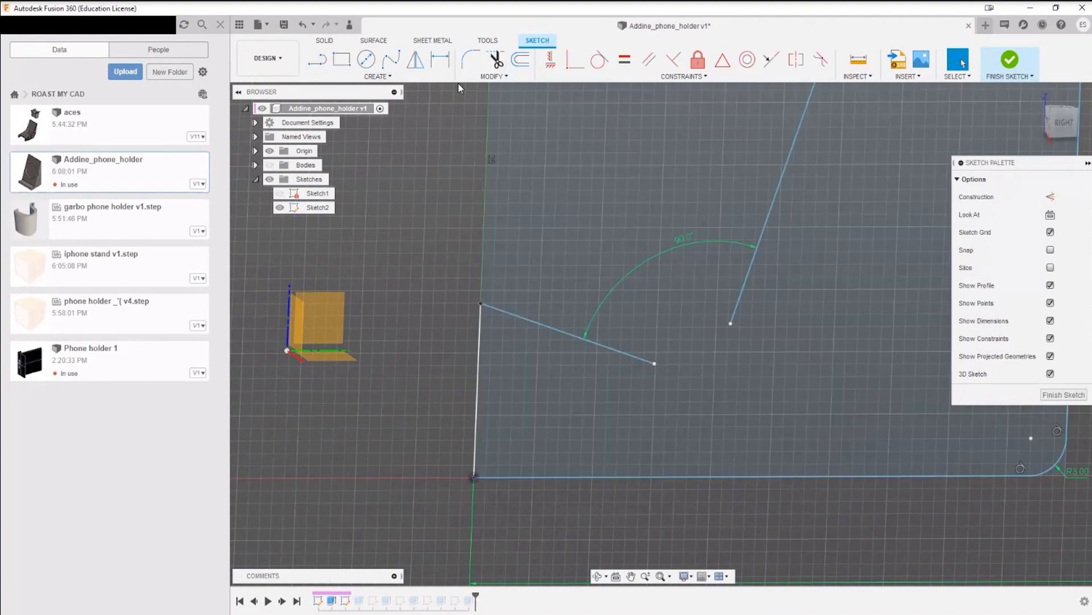
Step: Extend the long sloped line and the ledge line until they meet in a sharp inner corner
left_click(493, 76)
left_click(482, 116)
left_click(736, 313)
left_click(639, 358)
scroll(695, 445, "down", 2)
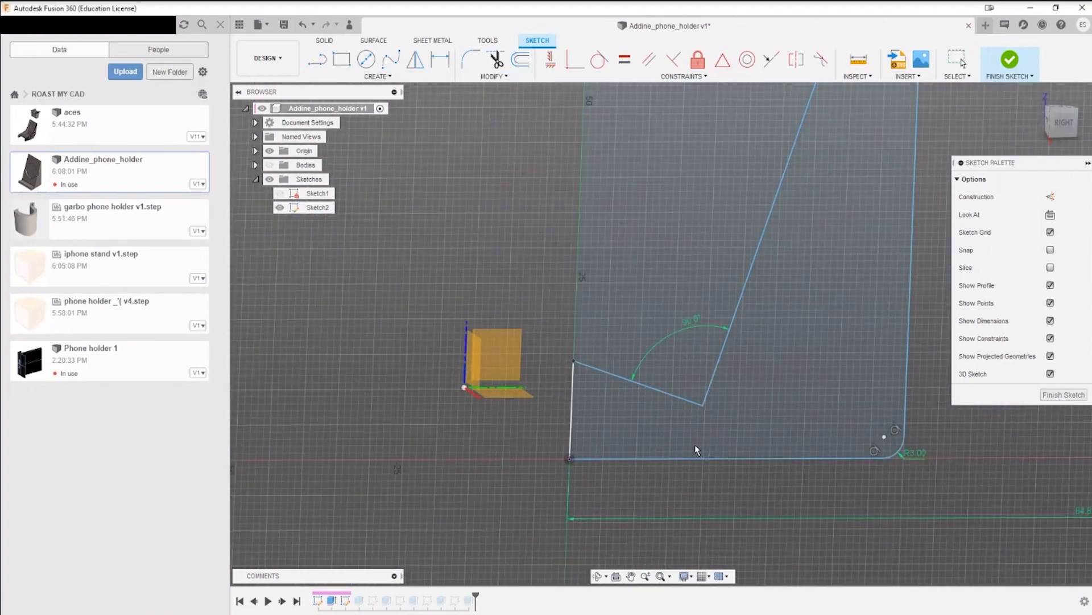
scroll(627, 125, "up", 6)
key("Escape")
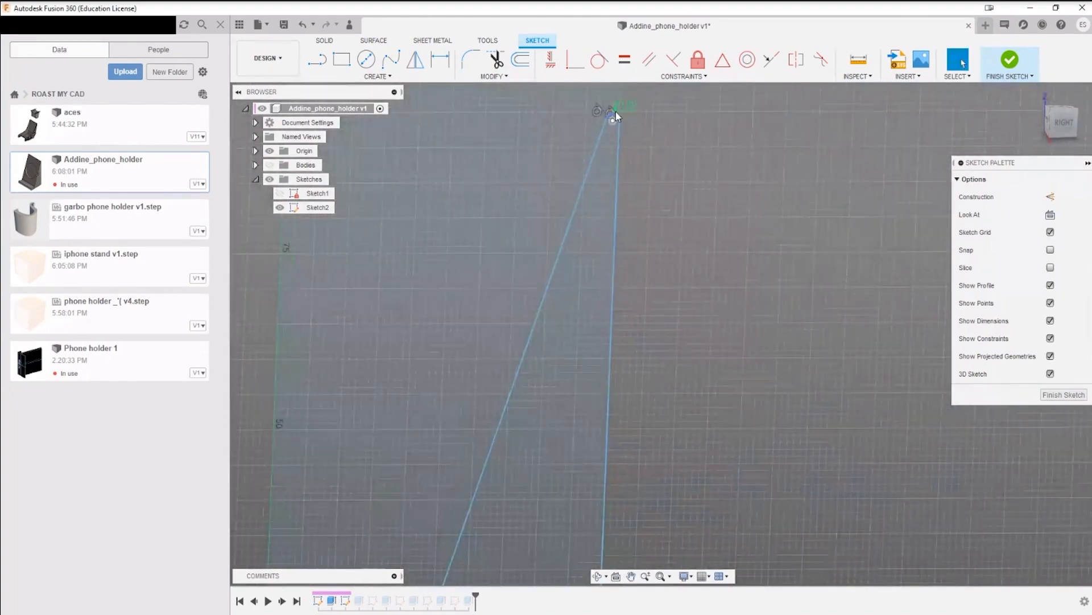
Step: Delete the small arc at the profile's upper tip and extend the sloped and rear lines to meet in a point
left_click(616, 112)
key("Delete")
left_click(483, 77)
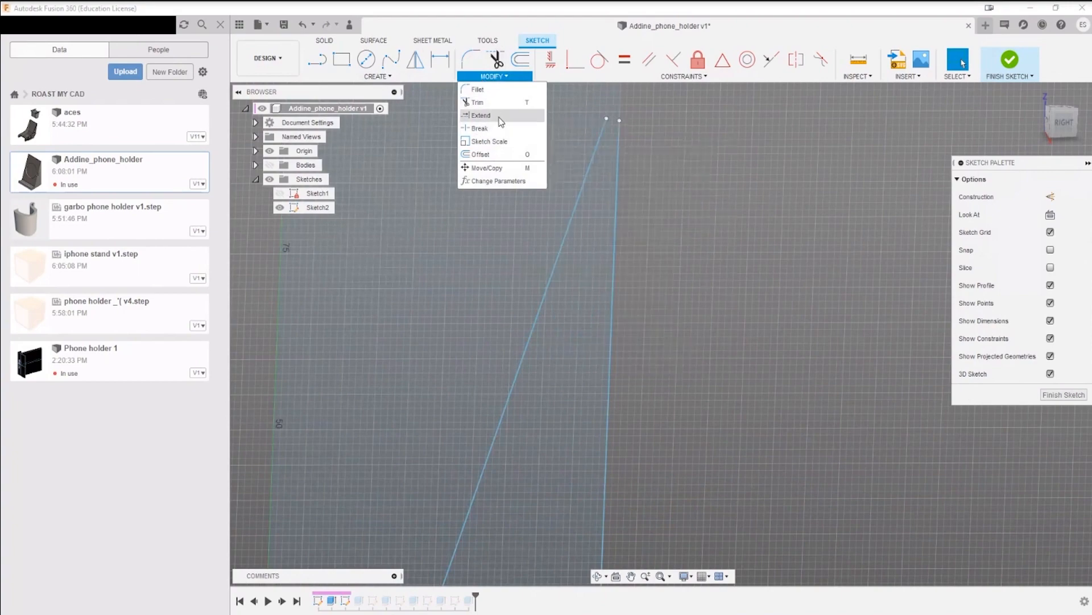
left_click(480, 115)
left_click(597, 145)
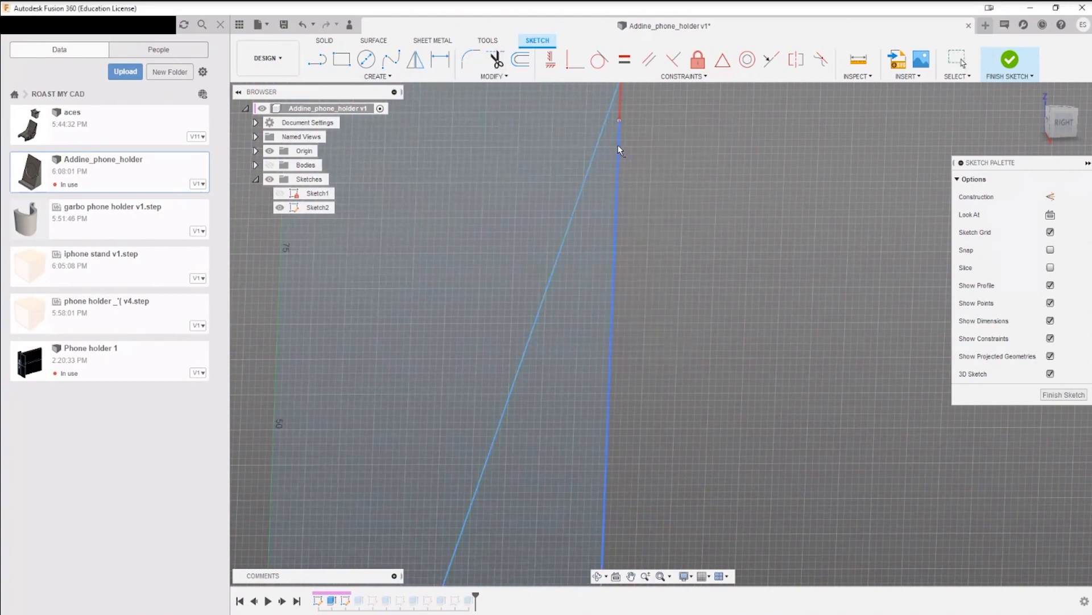
left_click(619, 145)
scroll(669, 268, "down", 3)
middle_click_drag(710, 312, 685, 102)
scroll(589, 353, "up", 4)
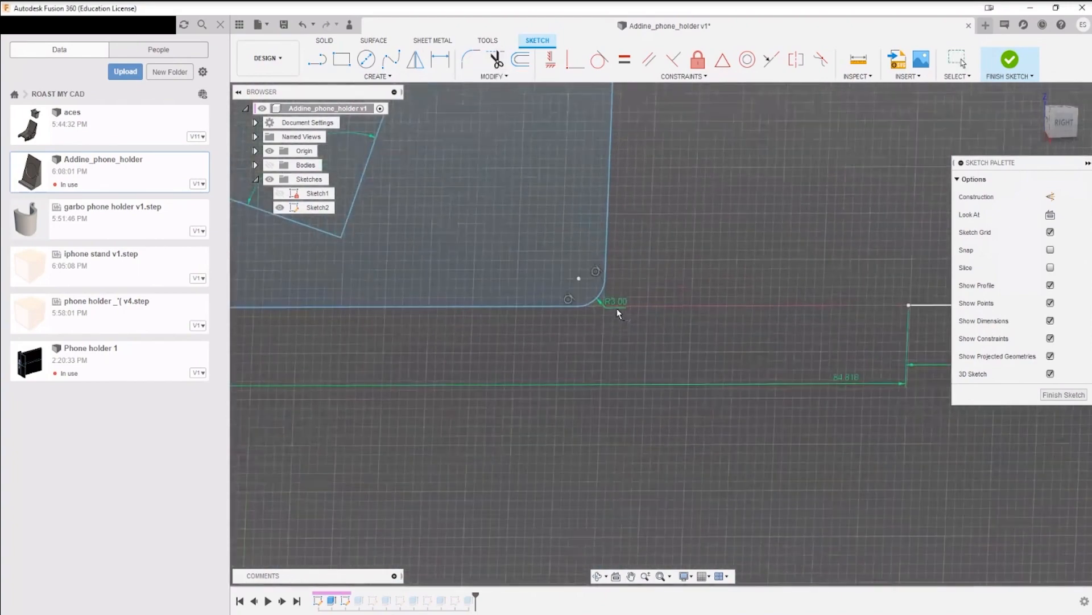
key("Escape")
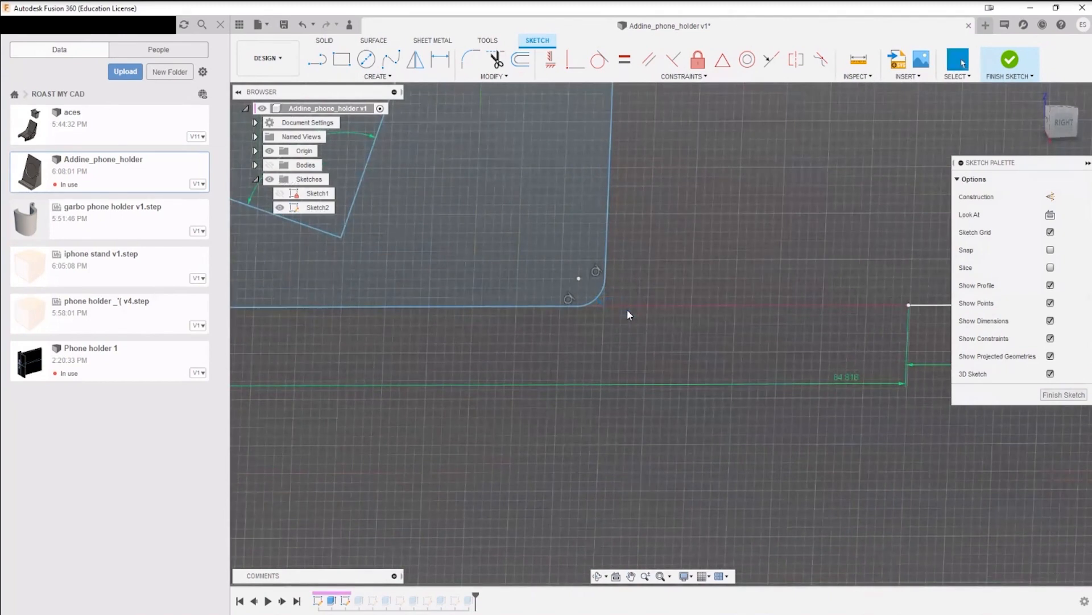
Step: Delete the 3 mm arc at the lower rear corner and extend the rear and bottom lines to a sharp corner
left_click(596, 296)
key("Delete")
left_click(414, 78)
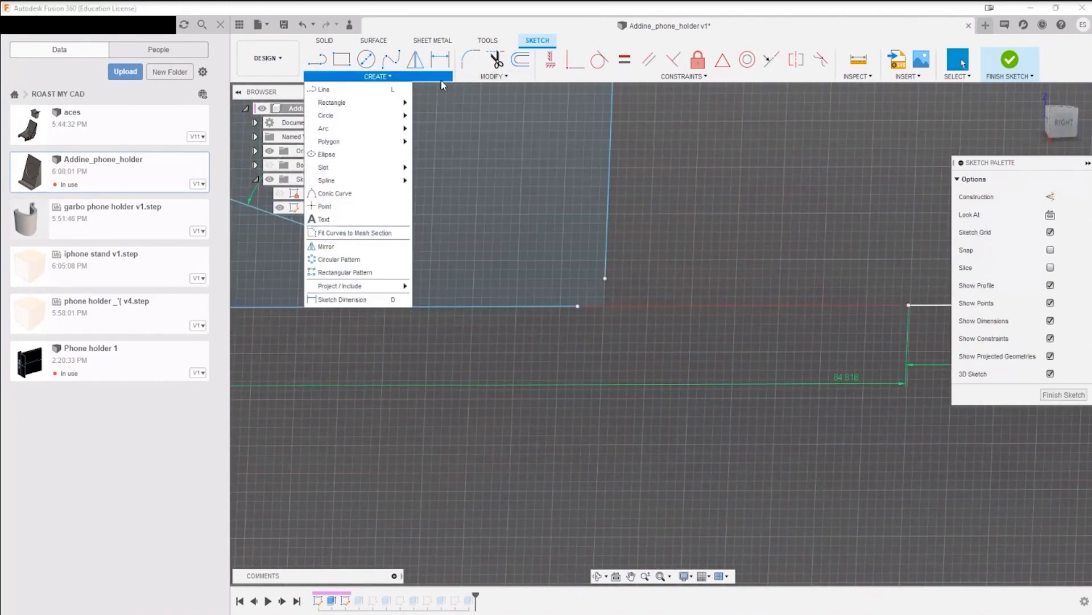
left_click(489, 103)
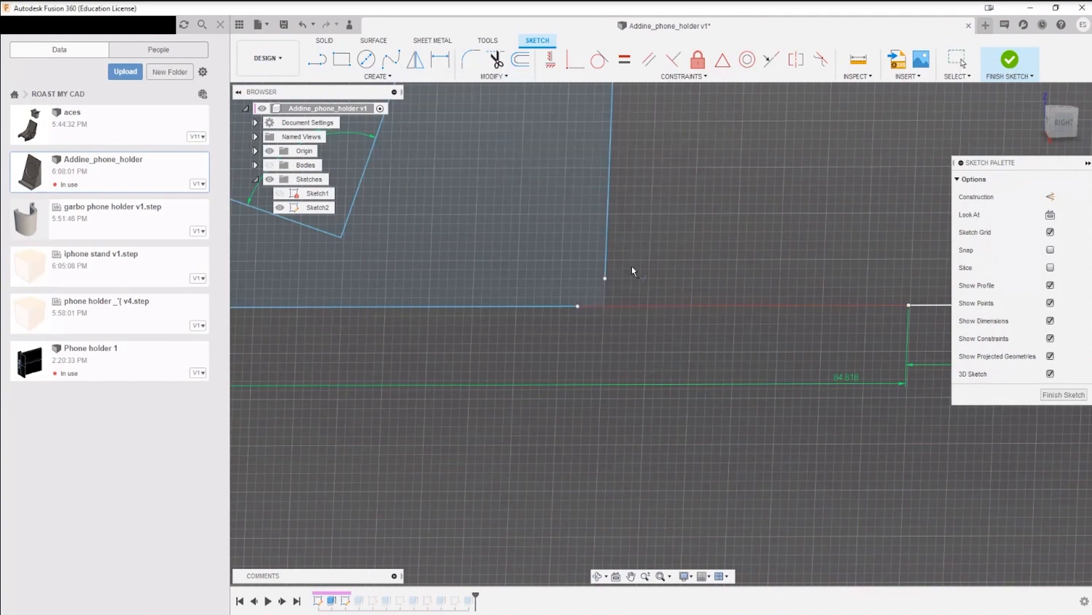
left_click(570, 301)
scroll(603, 367, "down", 3)
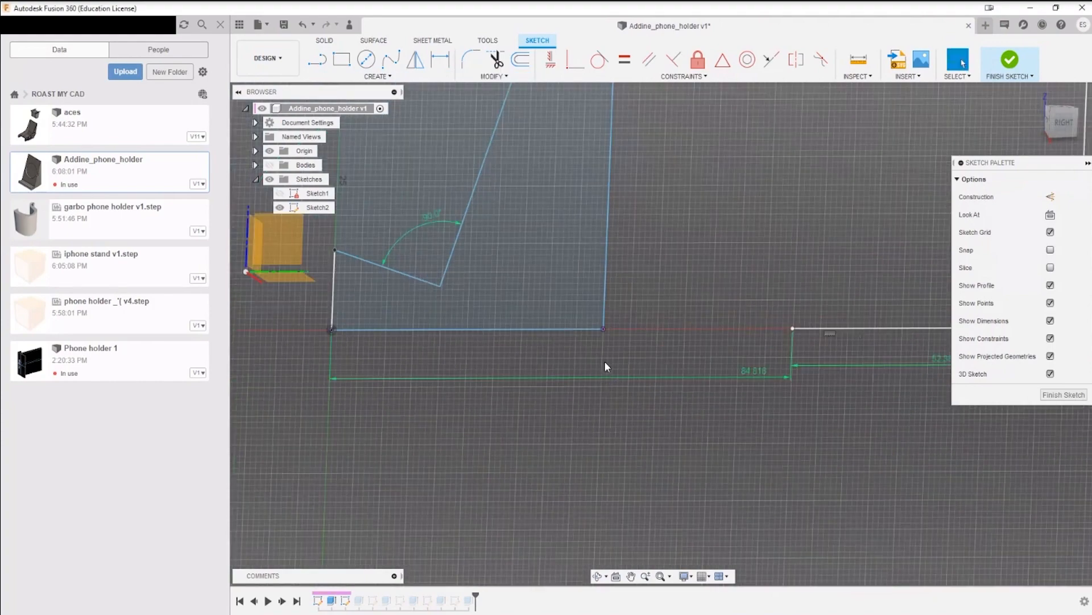
Step: Examine the simplified side profile's sharp corners and remaining unconstrained lines
middle_click_drag(670, 206, 721, 400)
middle_click_drag(799, 313, 842, 175)
left_click(425, 358)
middle_click_drag(561, 353, 522, 375)
scroll(500, 347, "up", 3)
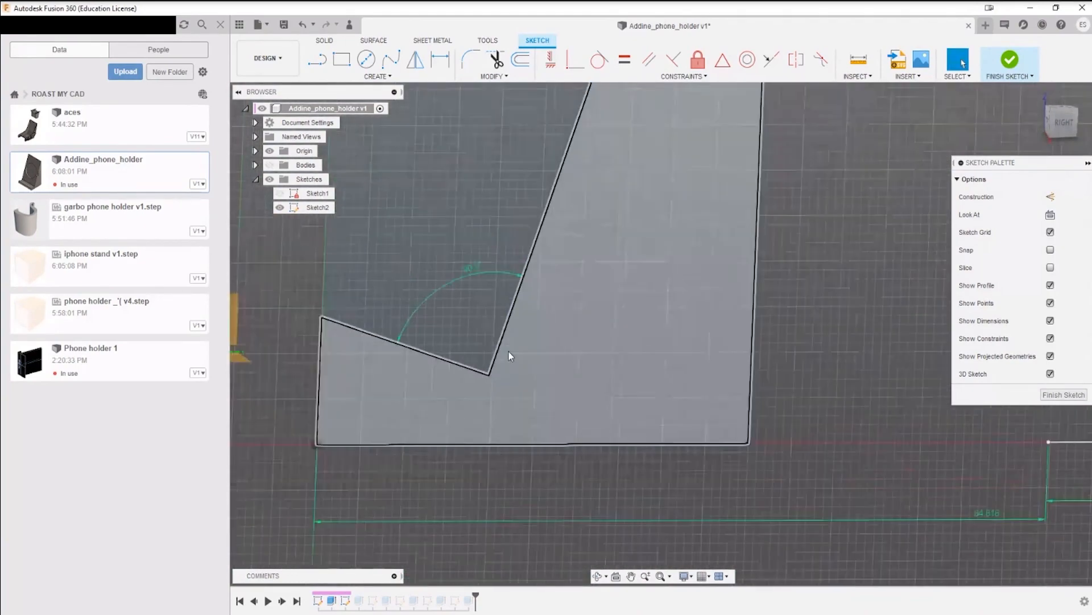
scroll(508, 352, "down", 5)
middle_click_drag(552, 320, 550, 397)
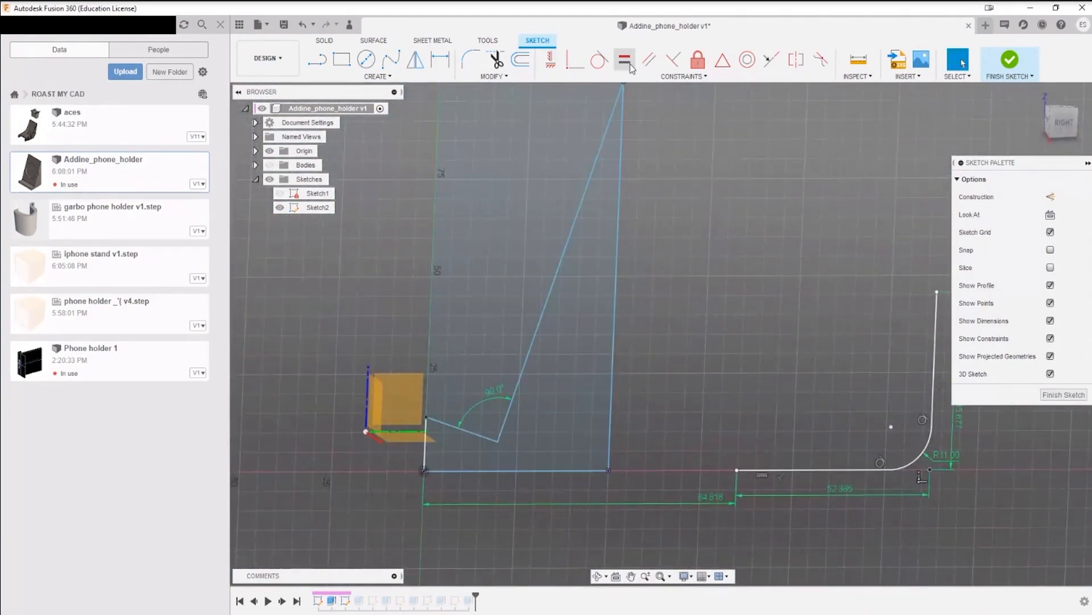
mouse_move(655, 171)
middle_mouse_down()
mouse_move(656, 188)
mouse_move(668, 164)
mouse_move(691, 220)
mouse_move(710, 141)
mouse_move(679, 184)
middle_mouse_up()
Step: Dimension the length of the short front edge between the origin and the ledge, keeping its current value
key("d")
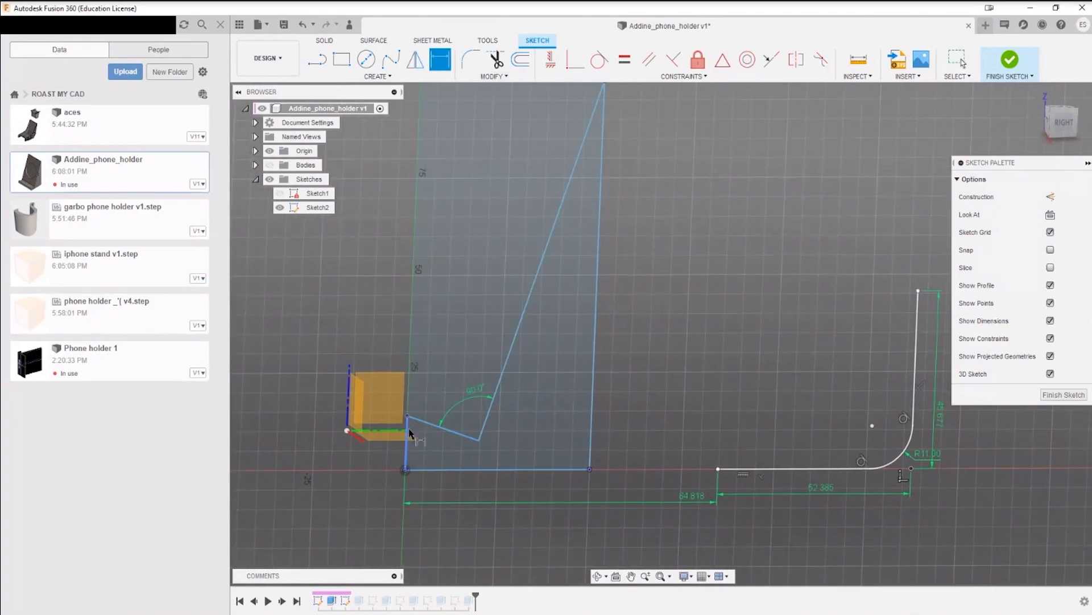
scroll(409, 437, "up", 5)
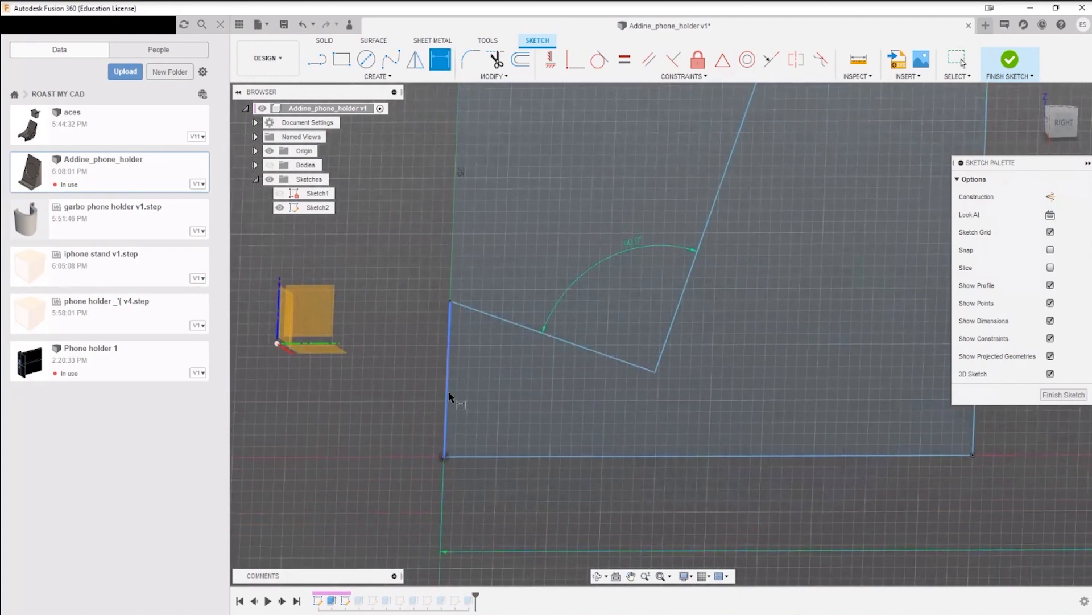
left_click(449, 396)
left_click(399, 407)
key("Return")
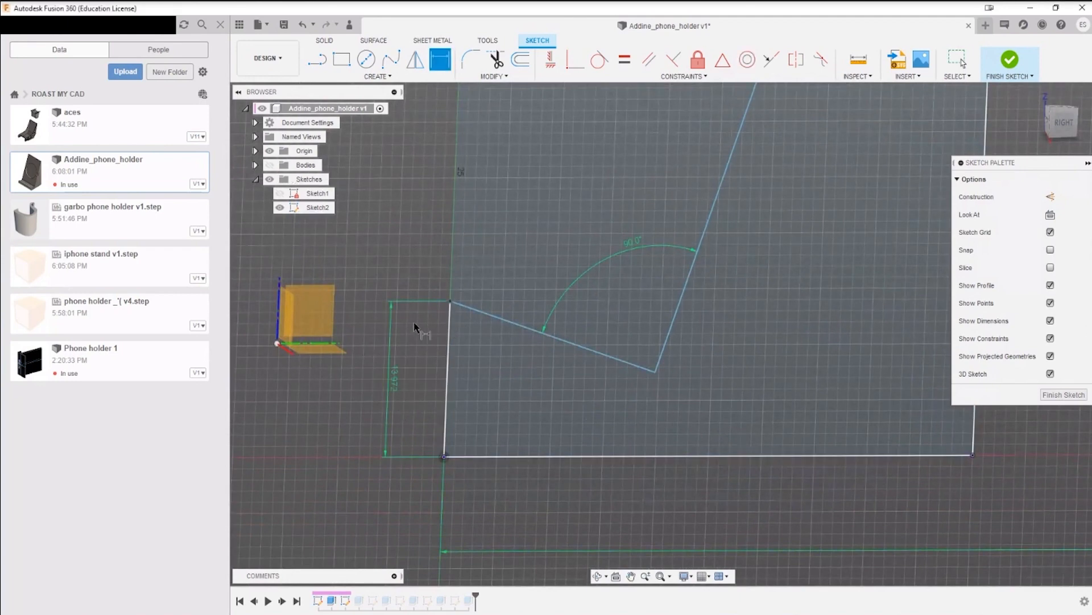
Step: Dimension the angle between the short front edge and the sloped ledge line, keeping its current value
left_click(449, 336)
left_click(473, 310)
left_click(473, 320)
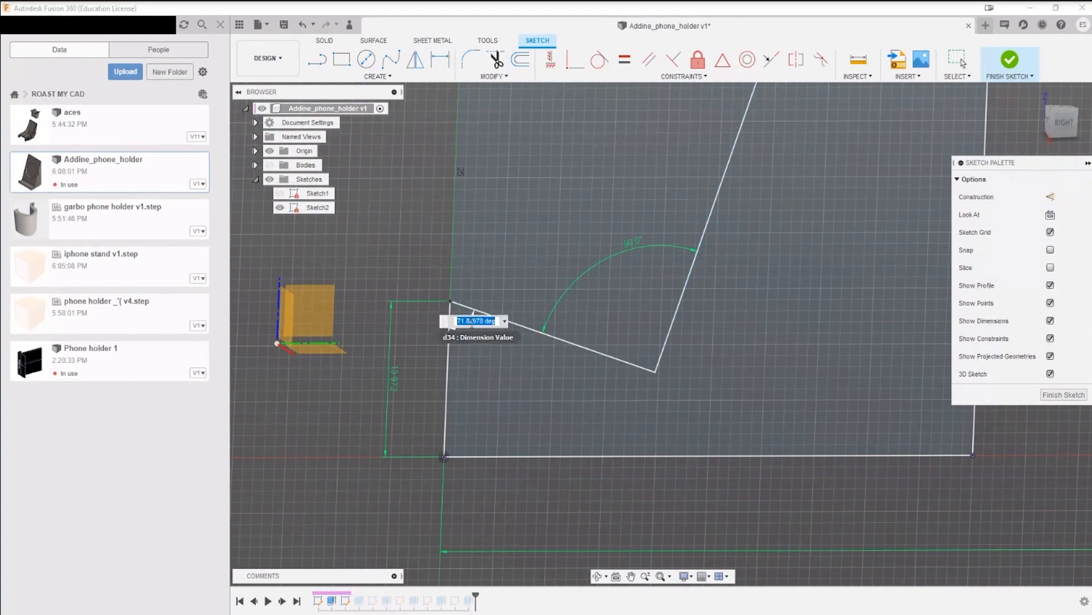
key("Return")
scroll(767, 375, "down", 3)
middle_click_drag(763, 276, 528, 274)
left_click(603, 423)
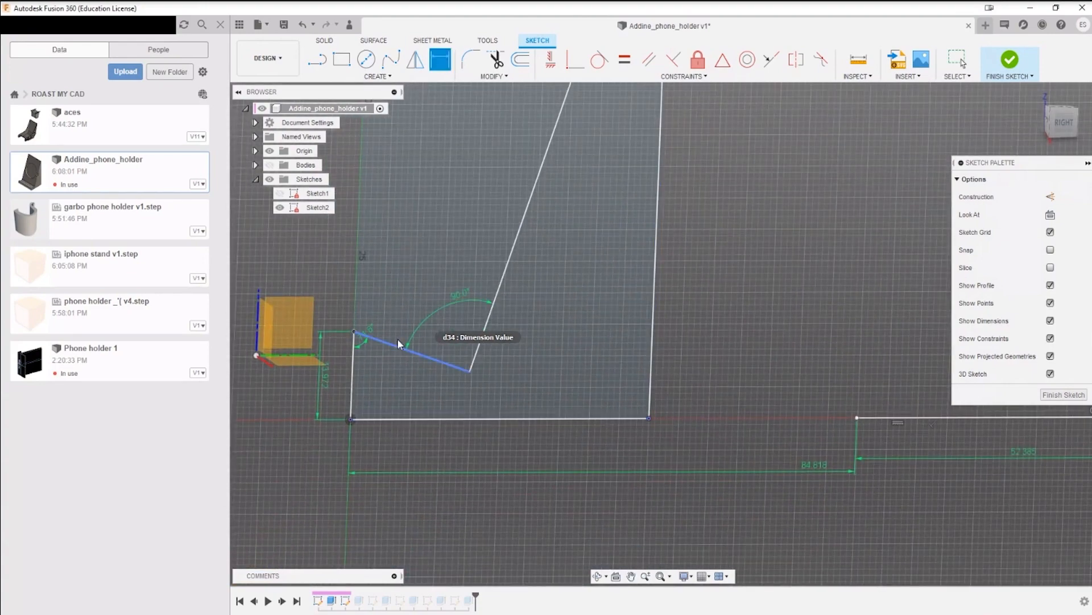
Step: Show the bodies temporarily to compare the solid with the side profile, and hide them again
left_click(270, 166)
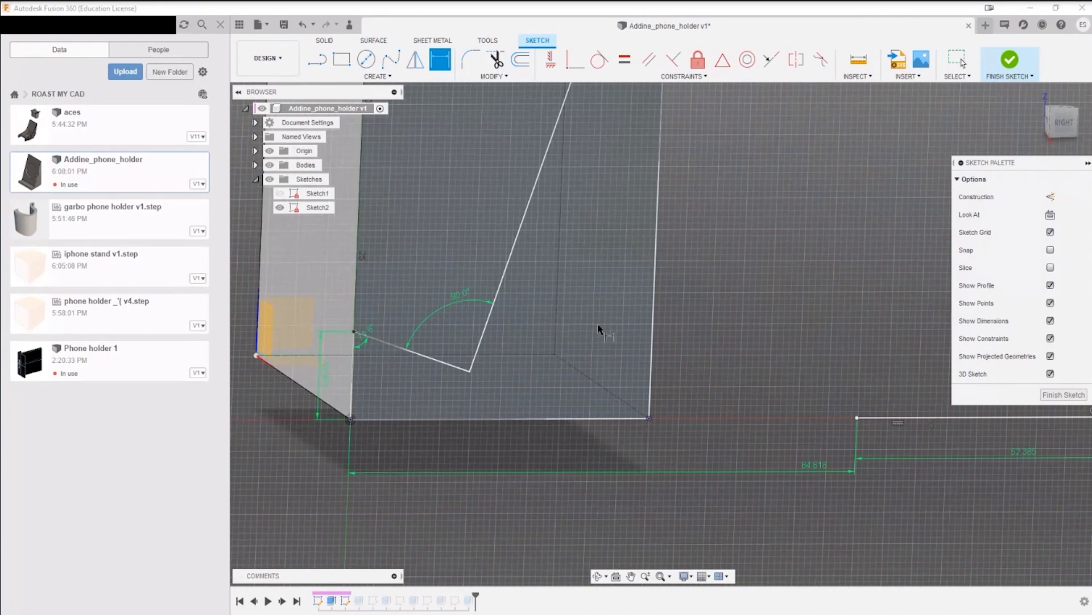
scroll(602, 322, "down", 4)
middle_click_drag(604, 312, 597, 428)
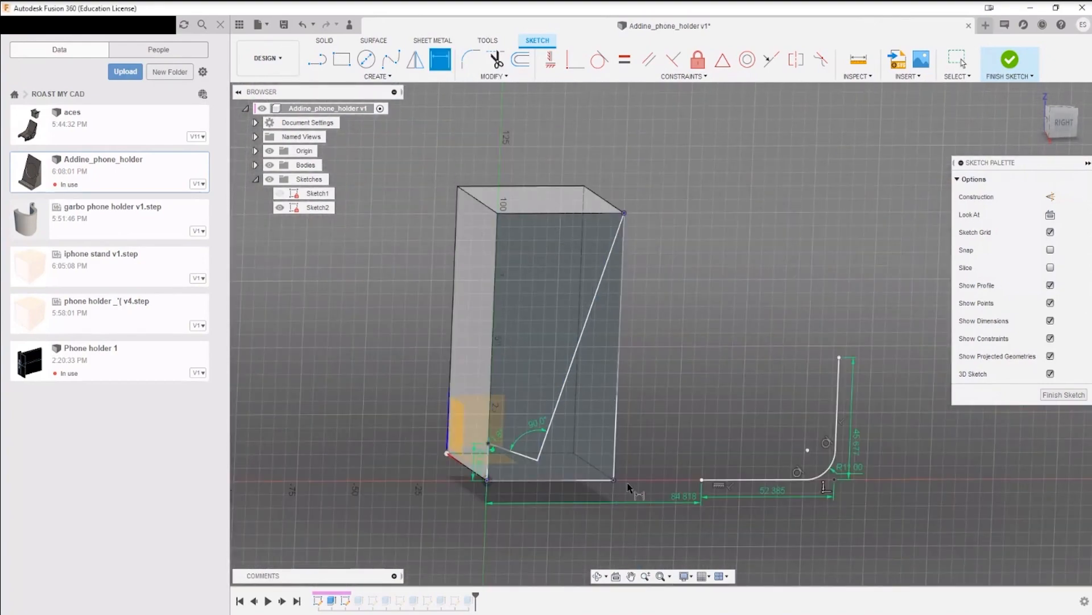
left_click(269, 165)
Step: Try to dimension the length of the sloped ledge line
scroll(517, 354, "up", 4)
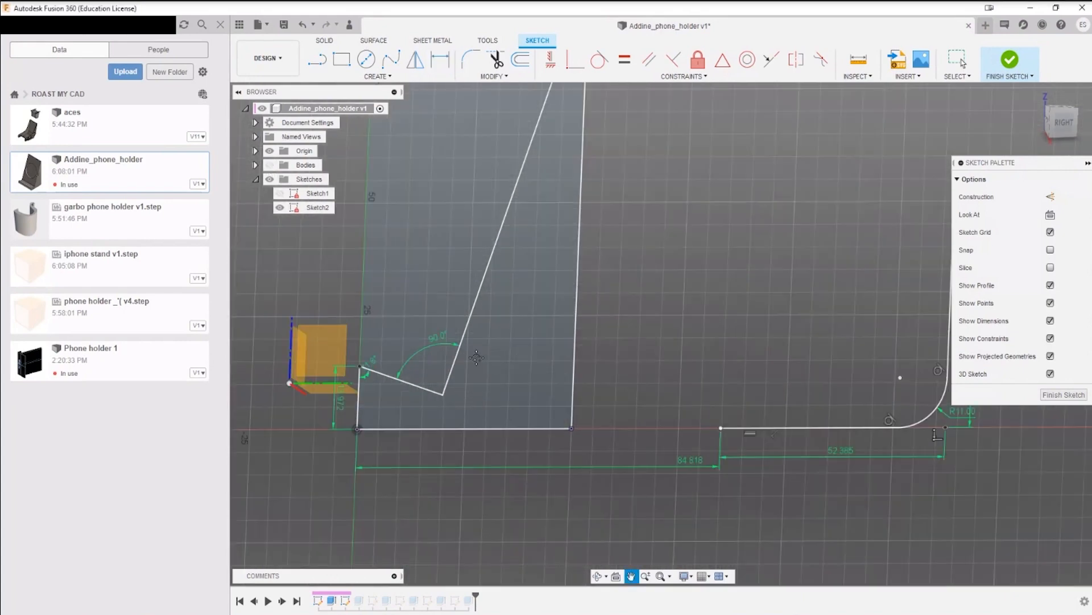
middle_click_drag(448, 397, 437, 464)
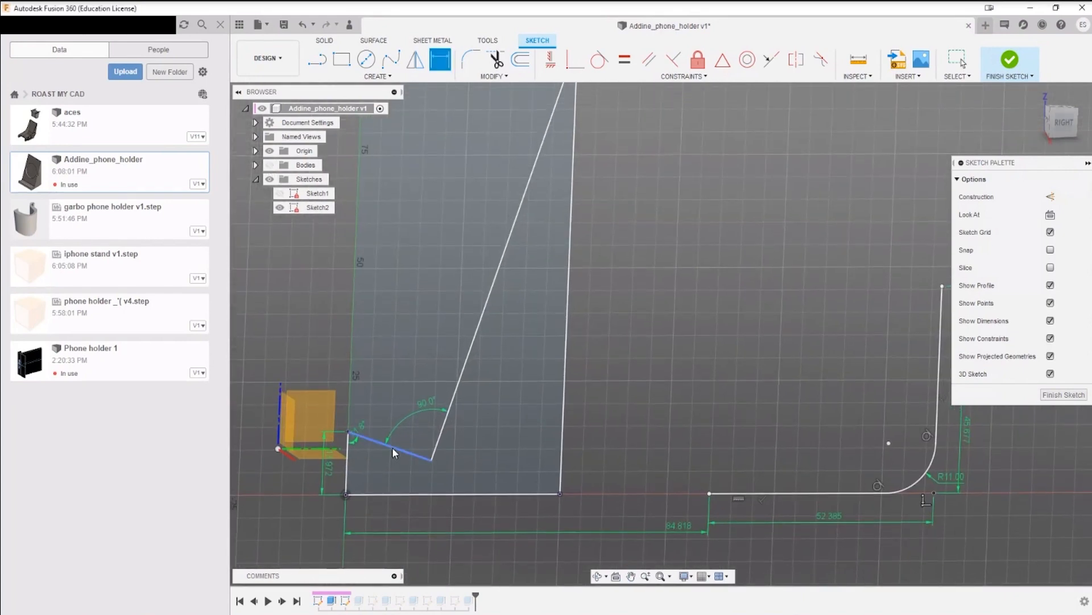
scroll(373, 448, "down", 2)
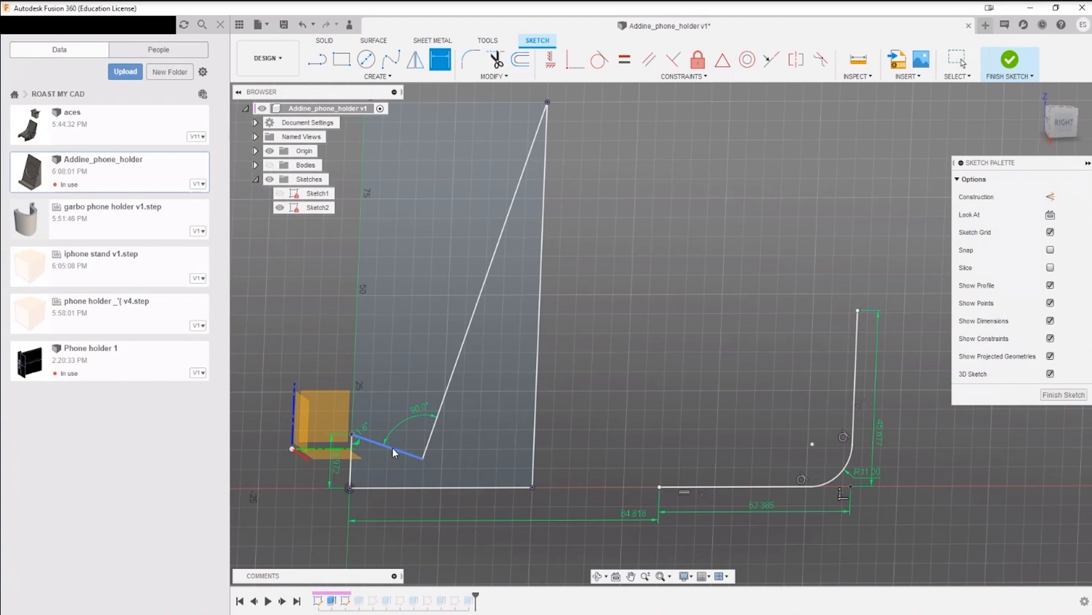
left_click(389, 449)
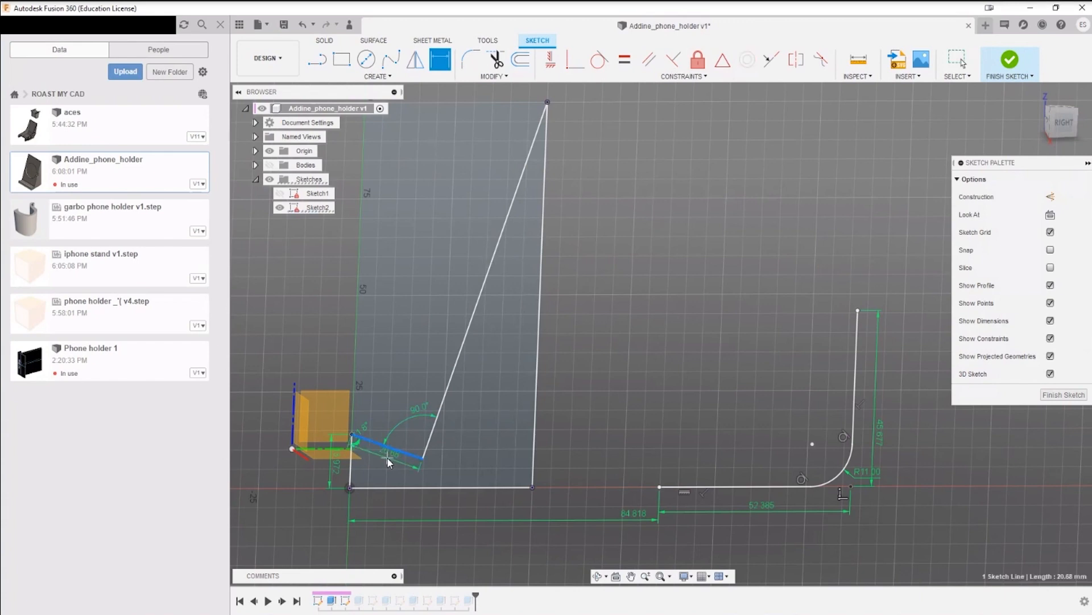
left_click(388, 458)
left_click(633, 328)
scroll(538, 401, "down", 4)
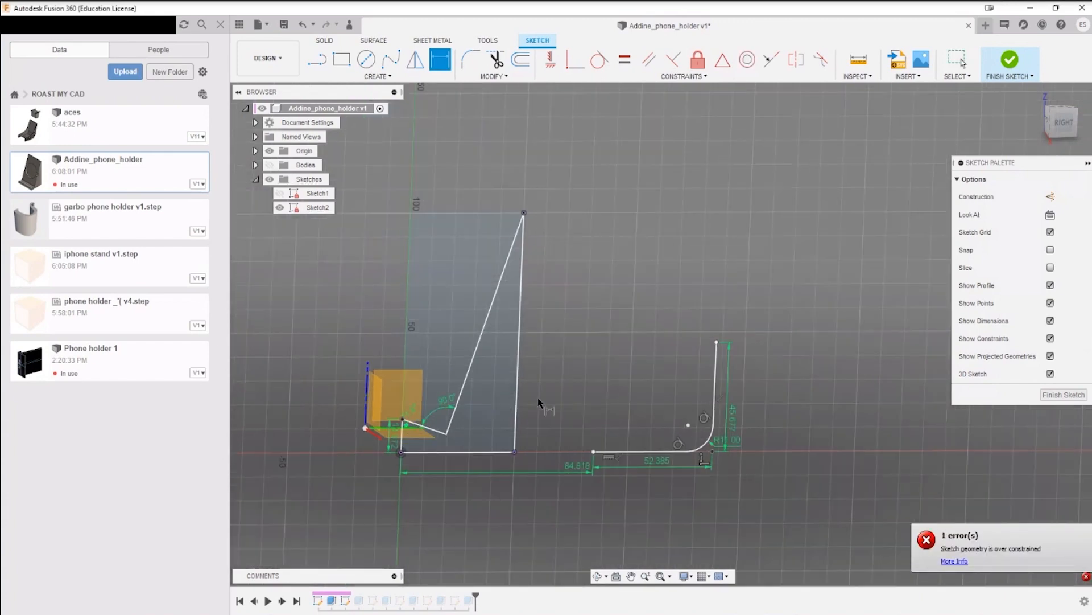
key("Escape")
Step: Round the ledge tip and the inner corner between ledge and sloped back line with 5 mm sketch fillets
scroll(537, 277, "up", 4)
middle_click_drag(563, 294, 655, 240)
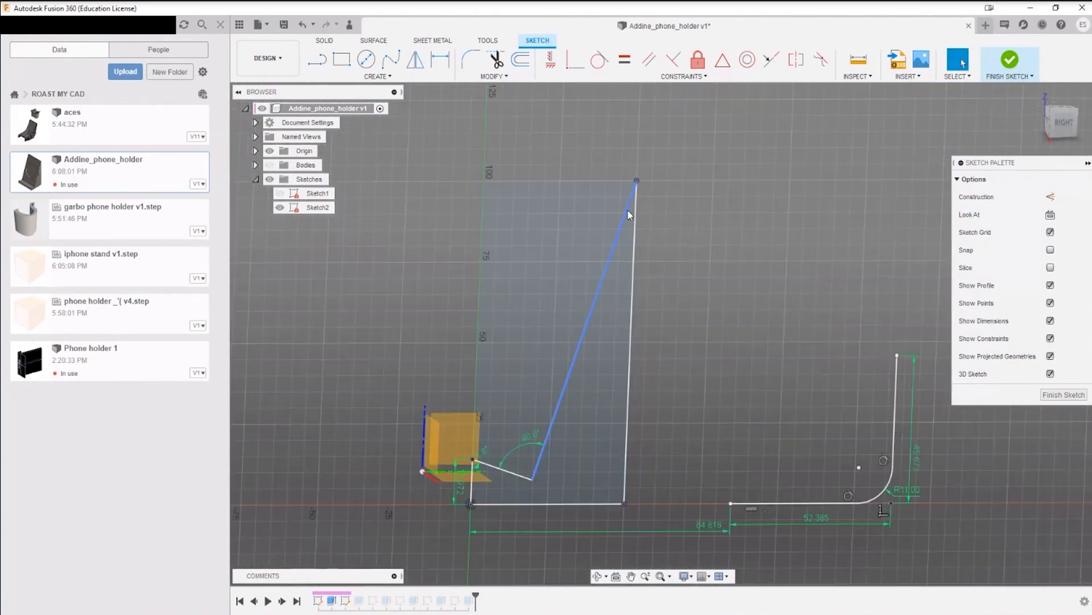
scroll(705, 398, "up", 3)
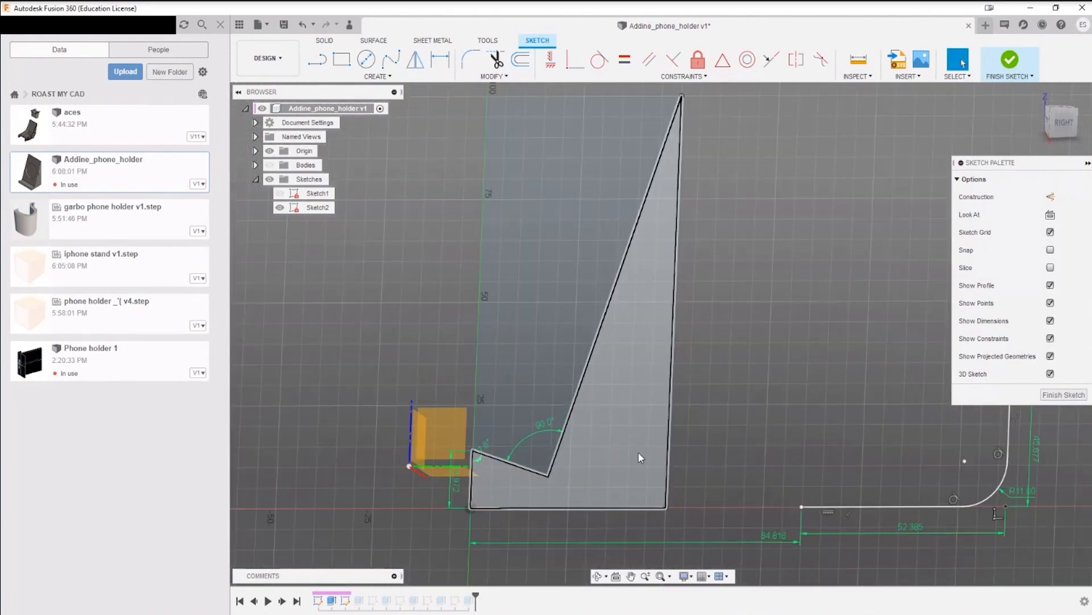
left_click(468, 58)
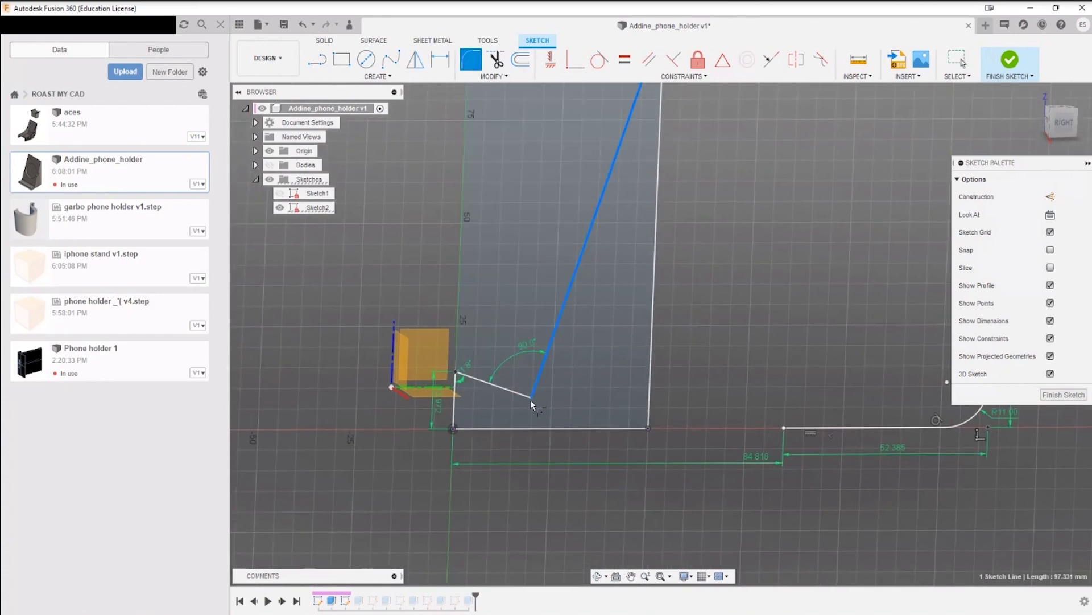
key("Escape")
left_click(470, 60)
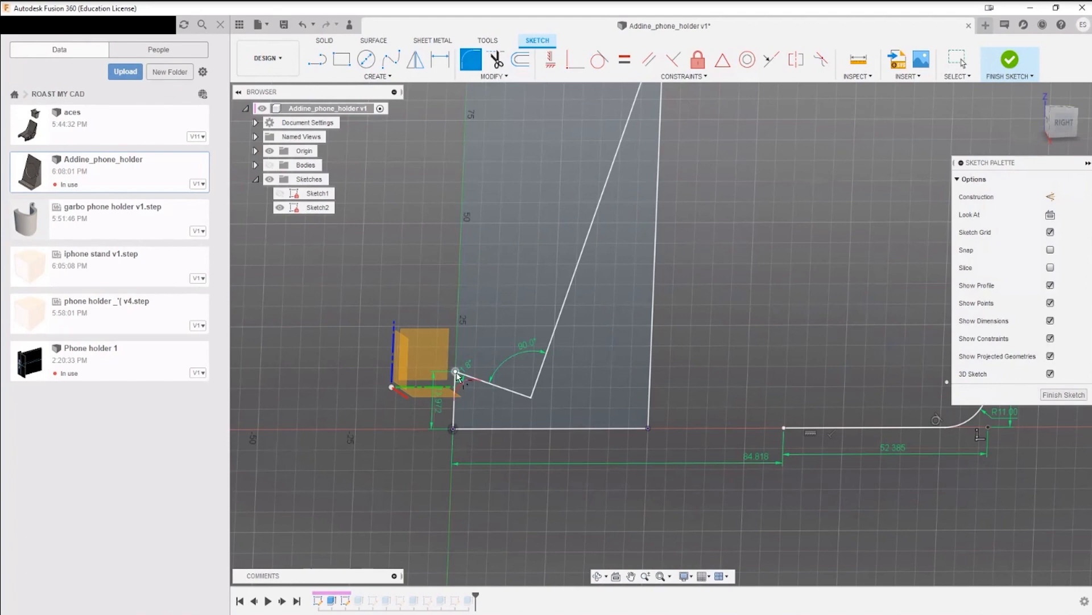
left_click(456, 373)
left_click(531, 398)
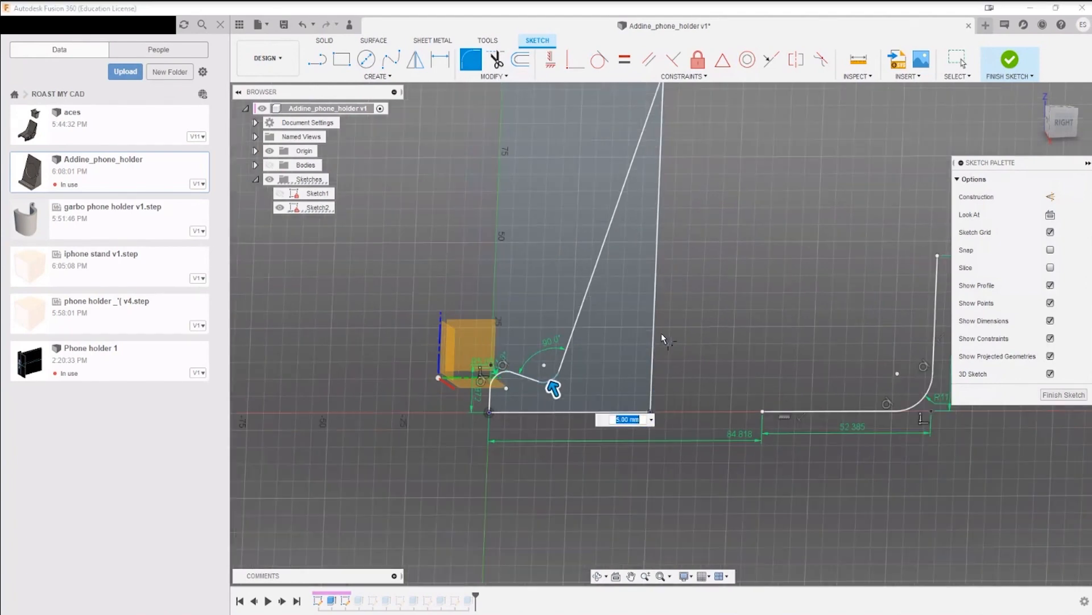
scroll(662, 333, "down", 3)
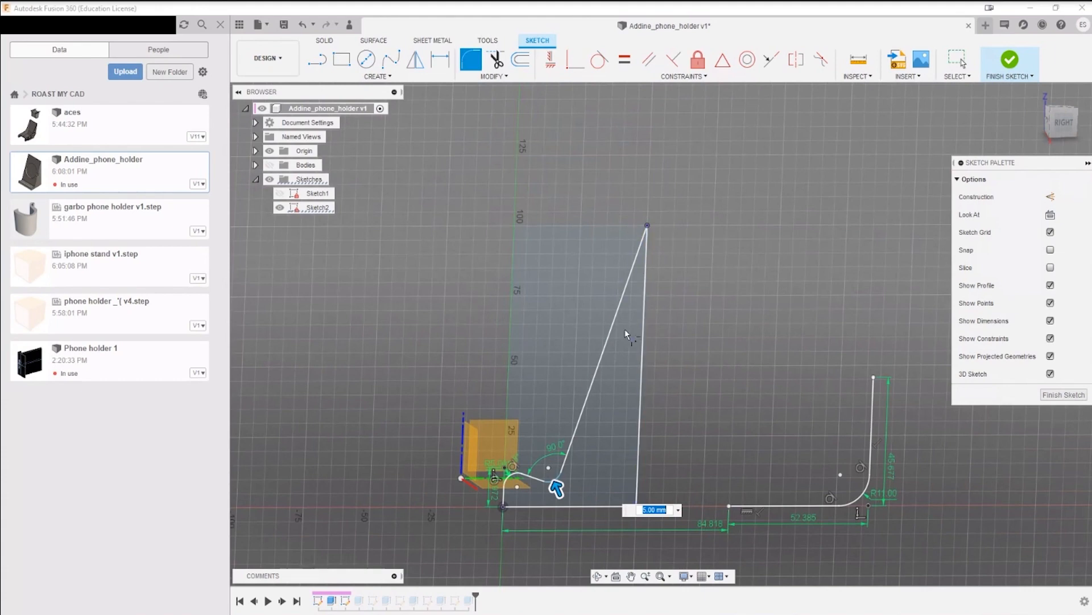
key("Return")
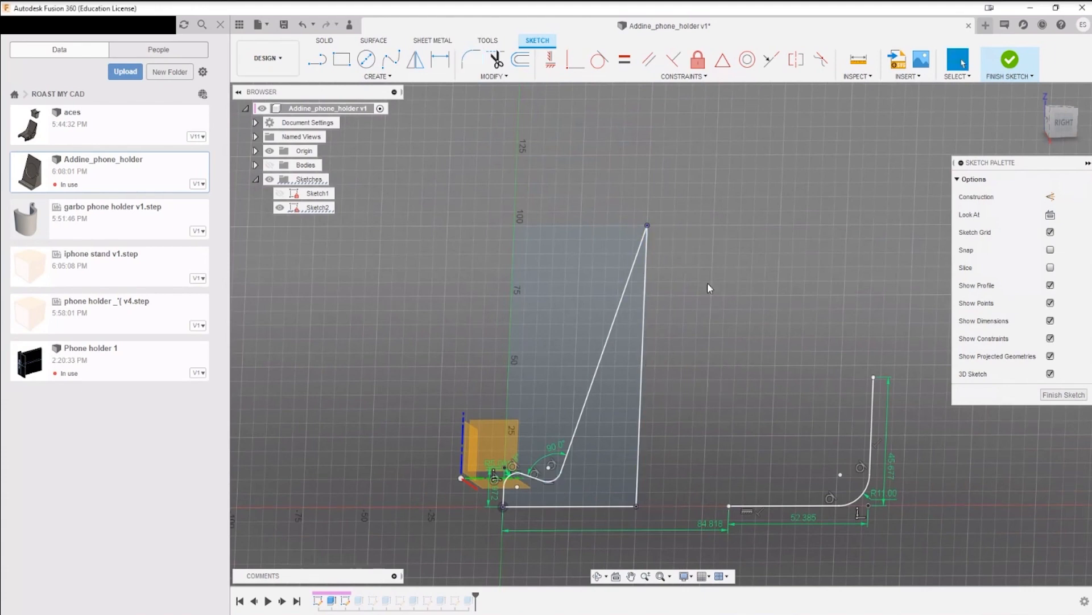
Step: Round the profile's upper corner between the sloped back line and the rear line with a 1 mm fillet
left_click(470, 59)
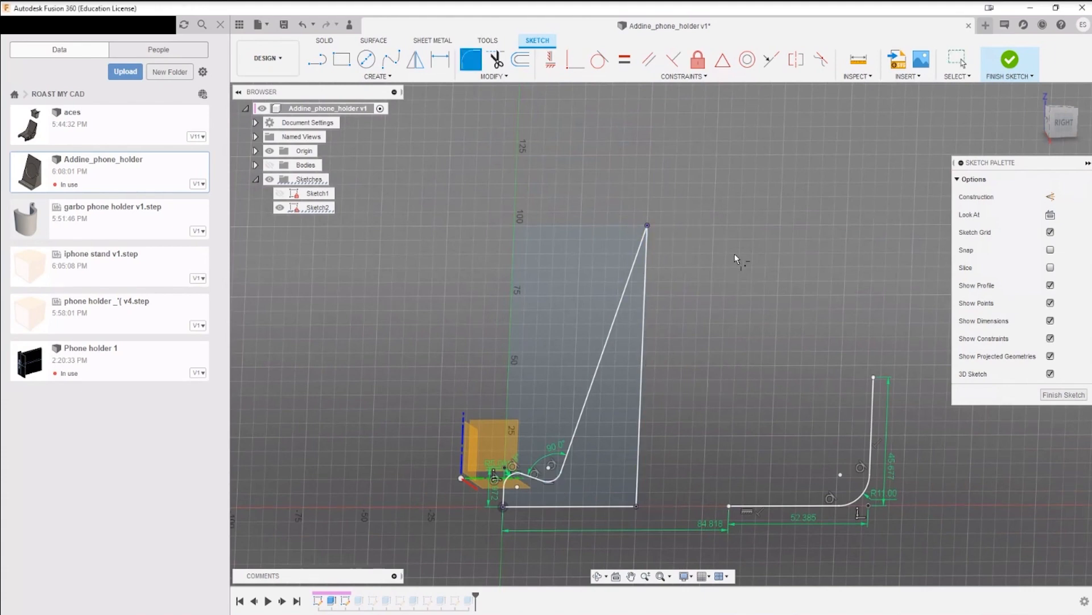
left_click(647, 230)
left_click(649, 245)
scroll(667, 393, "down", 3)
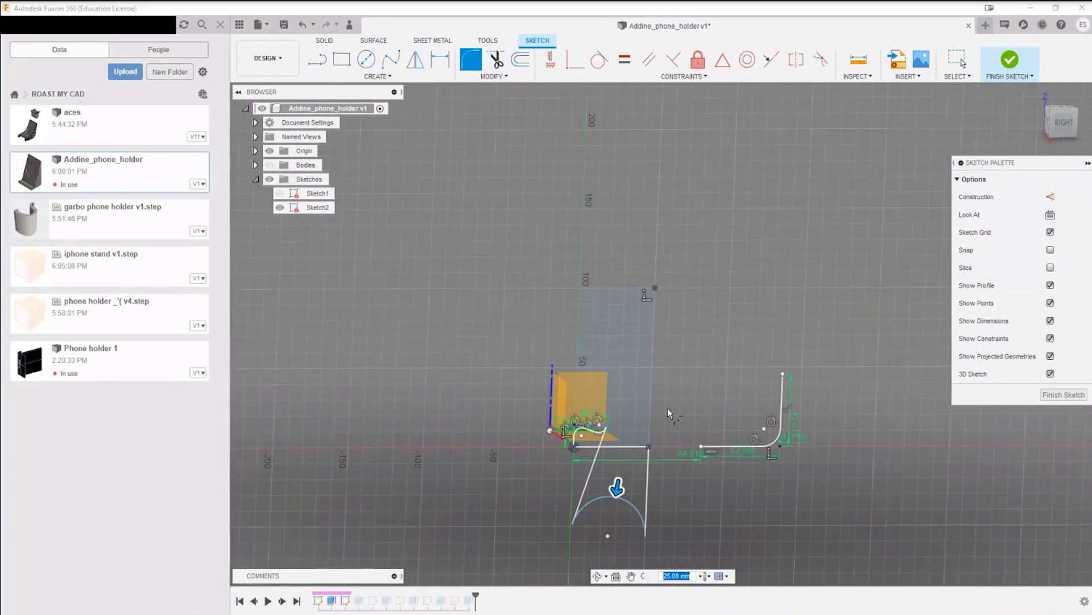
middle_click_drag(667, 408, 650, 290)
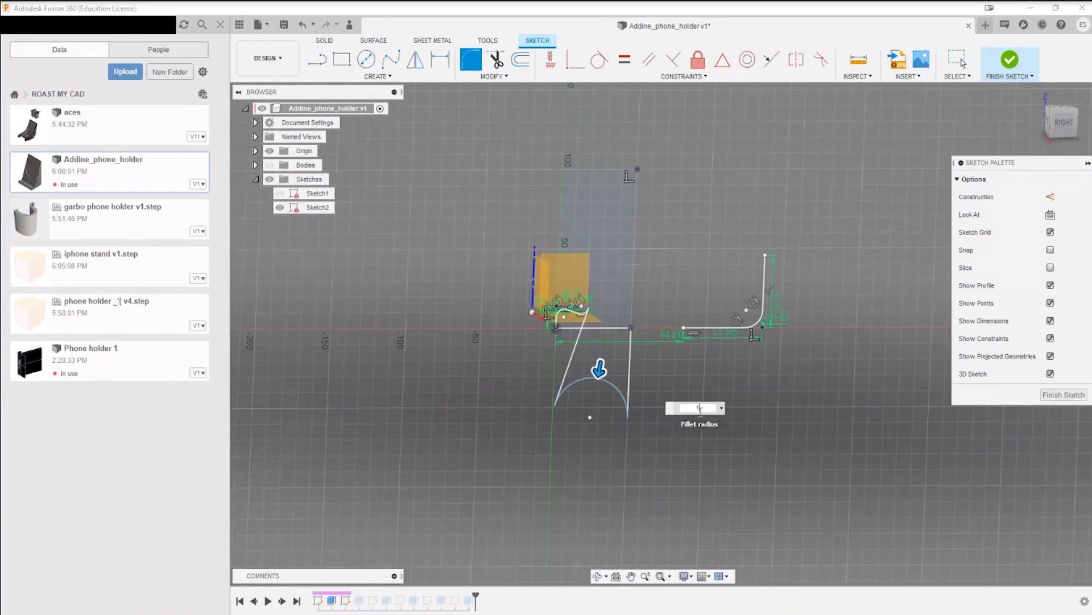
type("1")
scroll(671, 358, "up", 3)
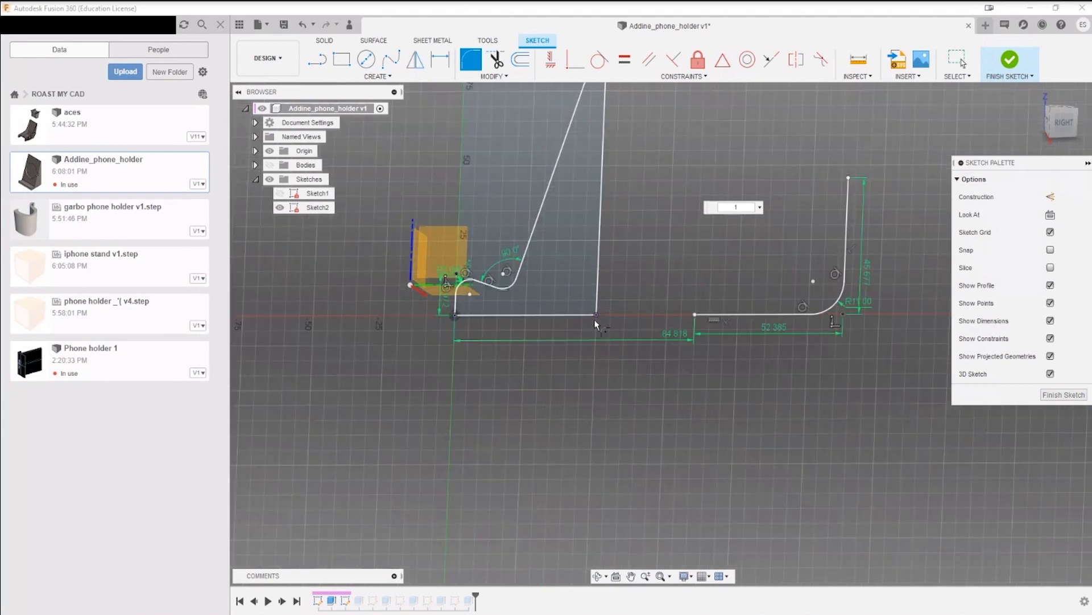
left_click(596, 306)
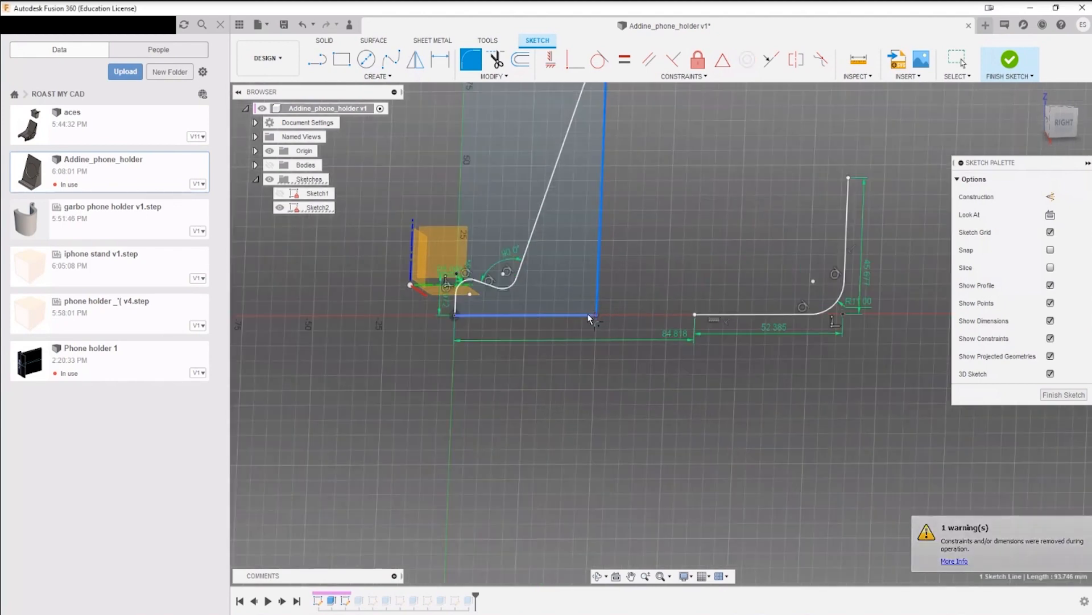
left_click(588, 313)
scroll(613, 294, "down", 3)
scroll(657, 364, "up", 2)
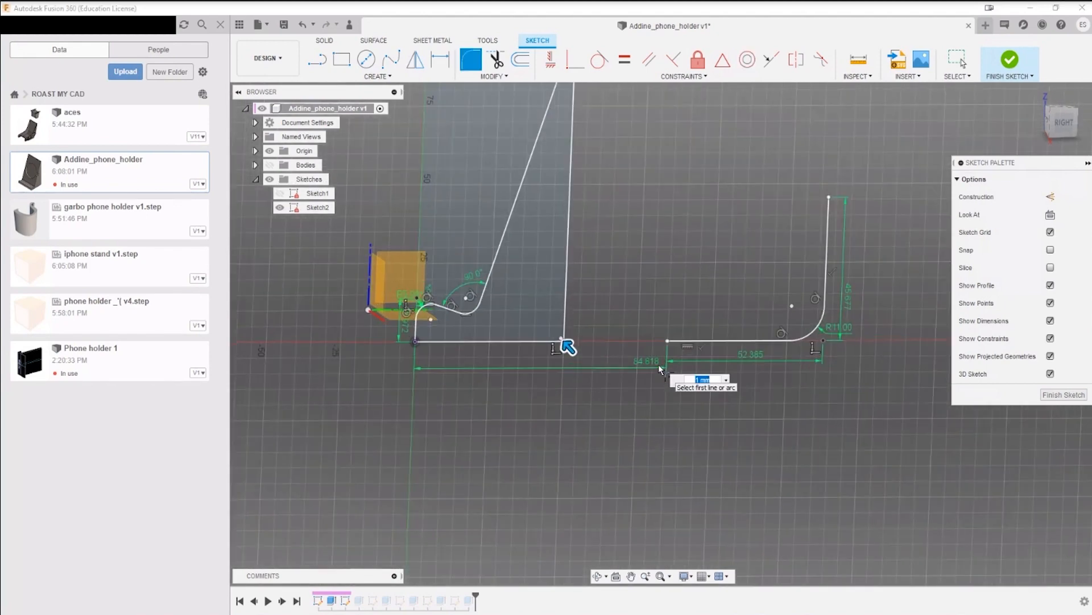
type("3")
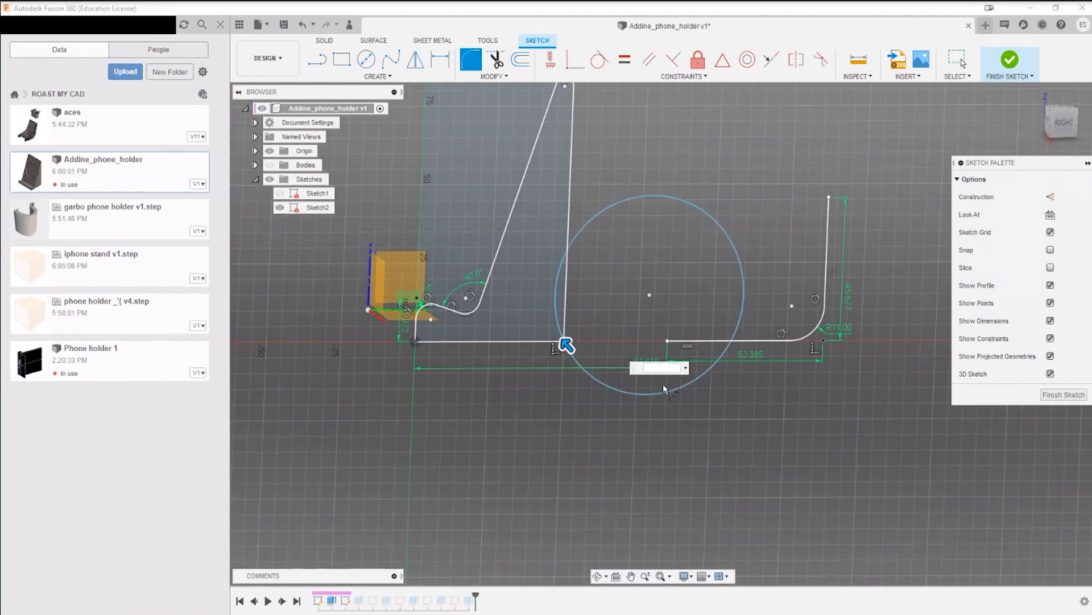
key("Escape")
scroll(568, 332, "up", 3)
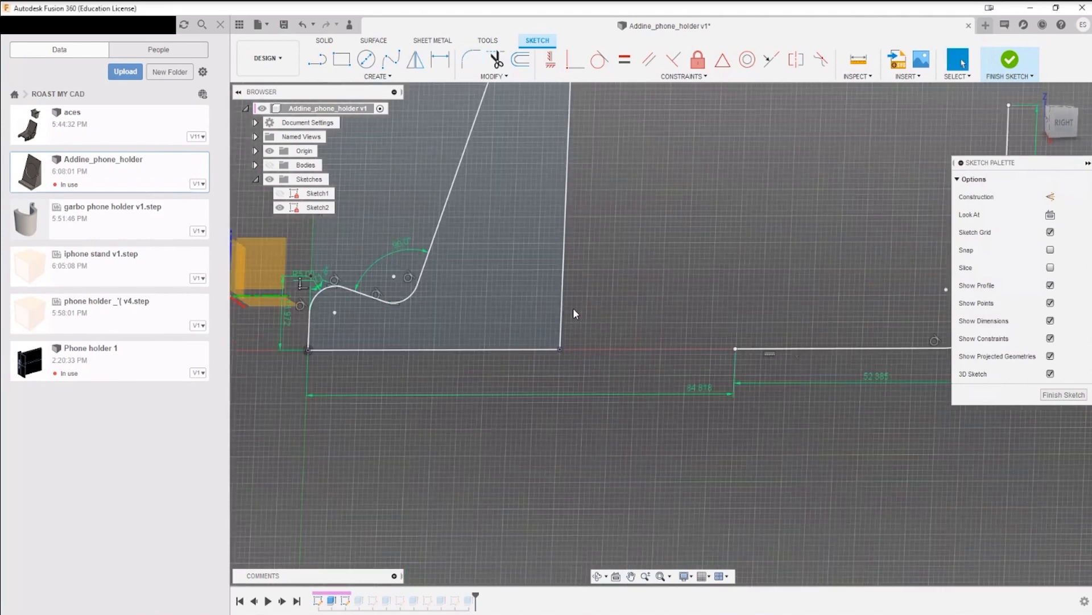
Step: Round the lower rear corner between the rear and bottom lines with a 2 mm fillet
left_click(471, 59)
left_click(565, 261)
left_click(552, 349)
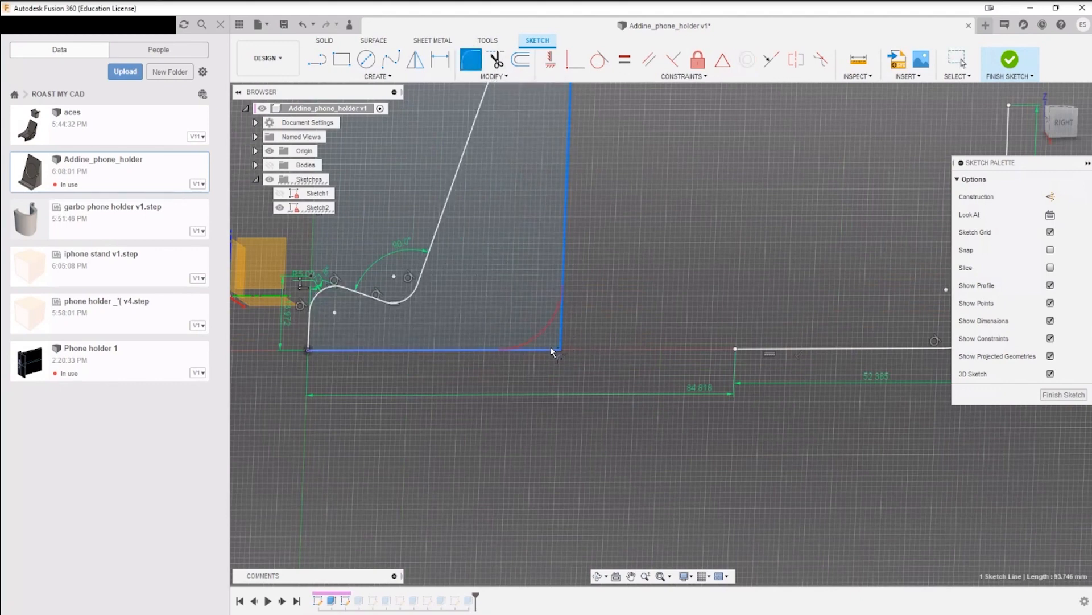
left_click(552, 349)
type("2")
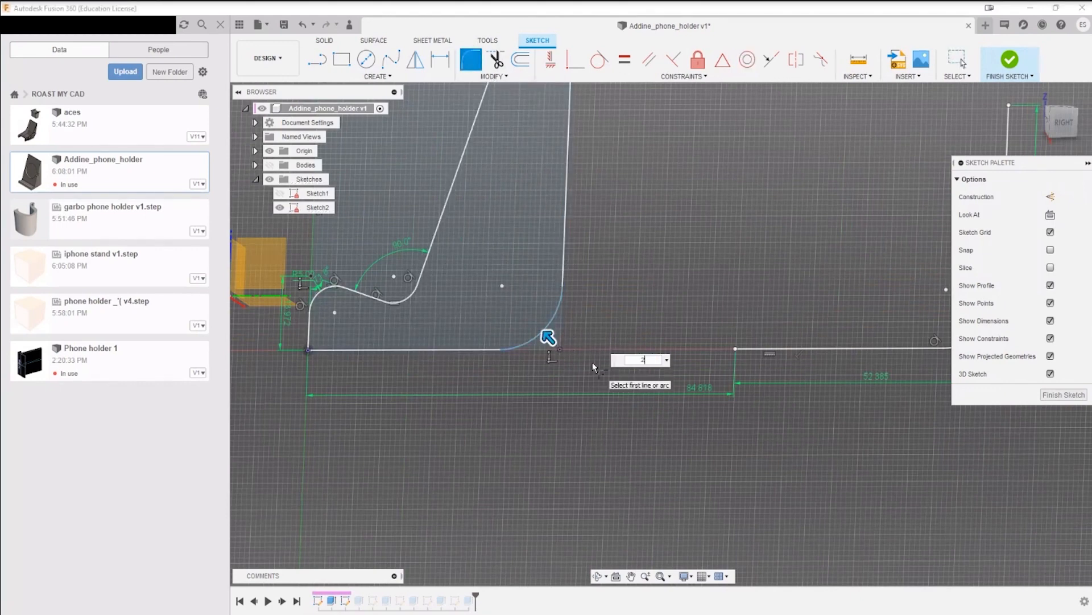
key("Return")
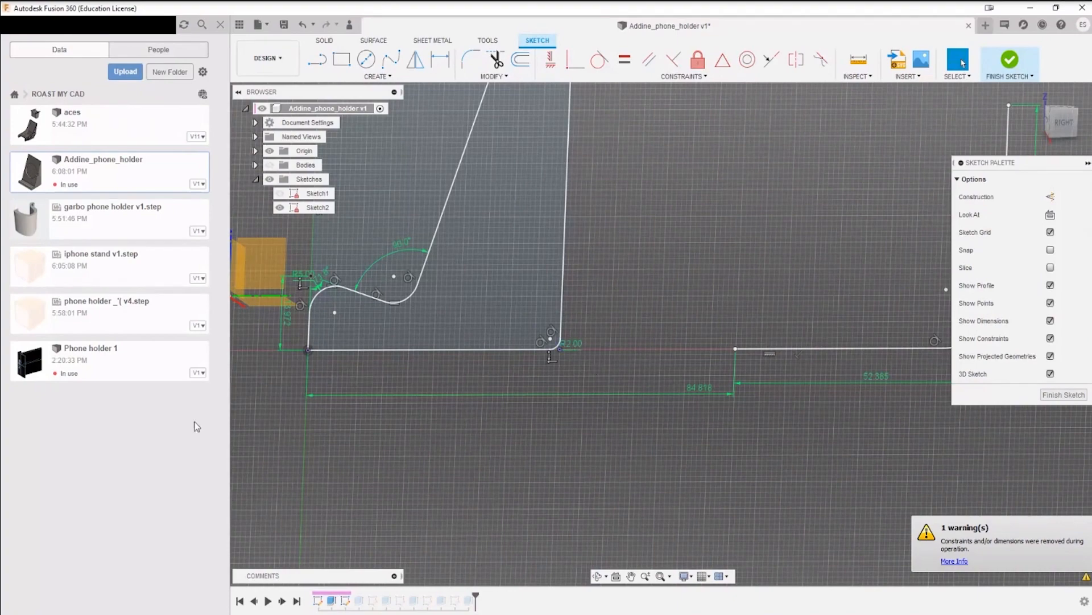
Step: Round the lower front corner at the origin with a 2 mm fillet
scroll(251, 393, "up", 2)
left_click(470, 63)
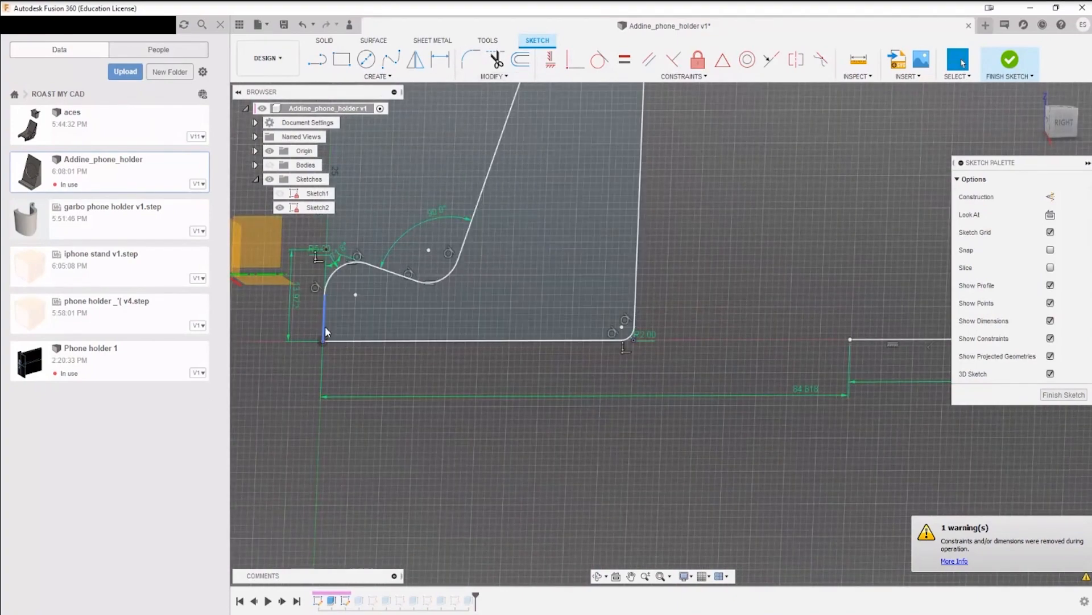
left_click(324, 322)
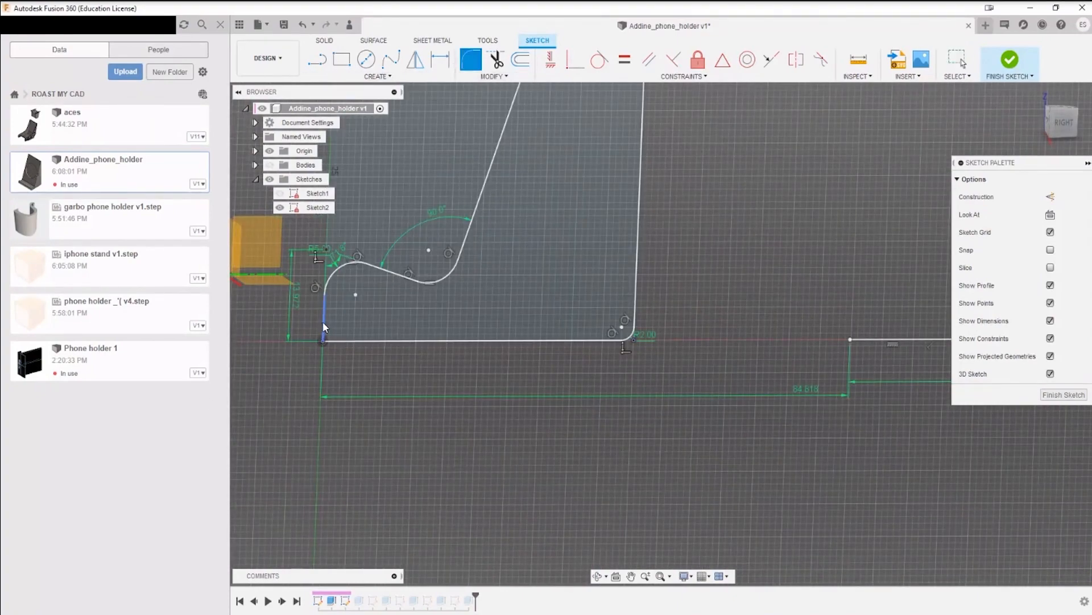
left_click(344, 342)
key("Return")
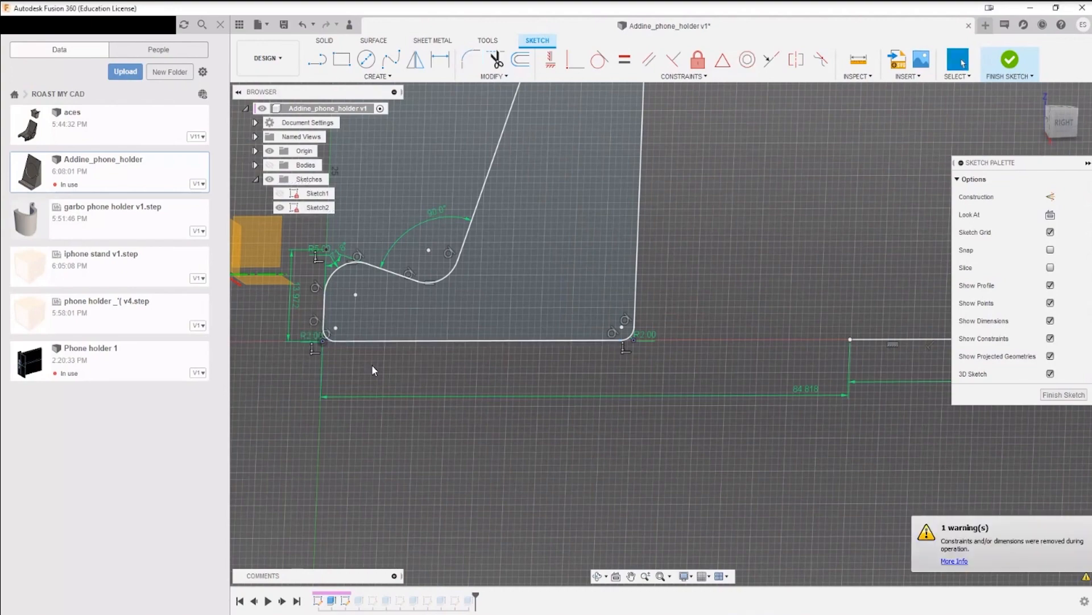
Step: Delete the separate L-shaped sketch curves and their dimensions beside the side profile
scroll(418, 364, "down", 2)
scroll(462, 219, "down", 3)
middle_click_drag(462, 216, 492, 320)
left_click(495, 324)
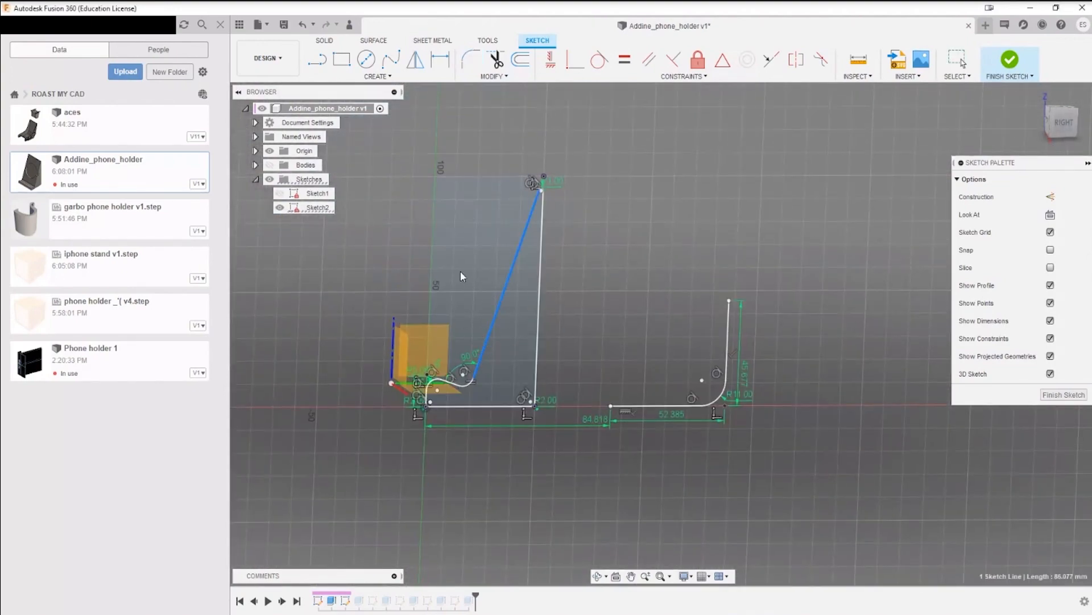
key("Escape")
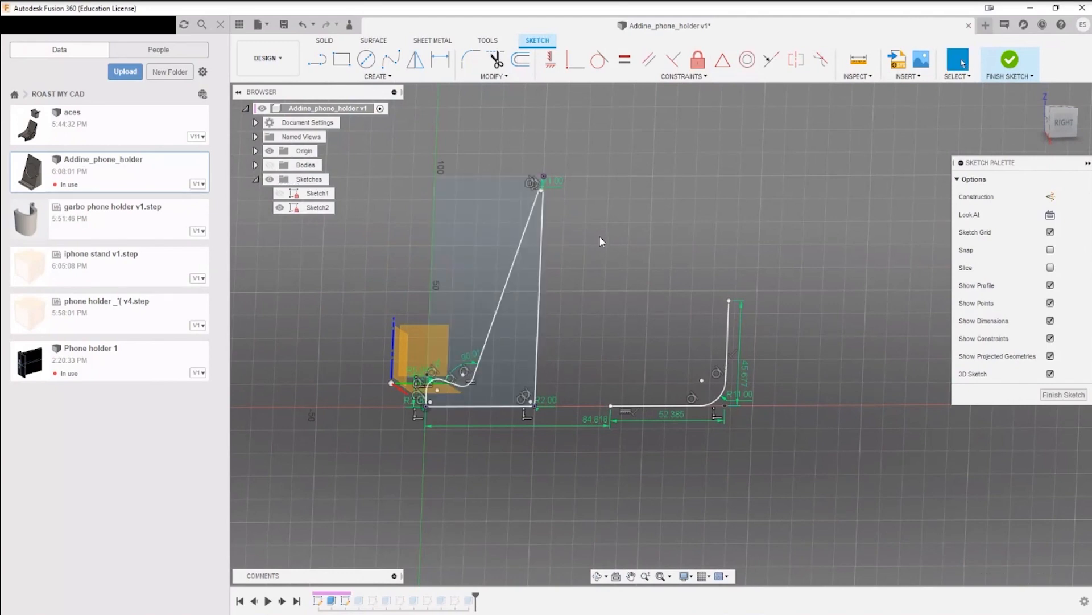
left_click_drag(572, 241, 824, 493)
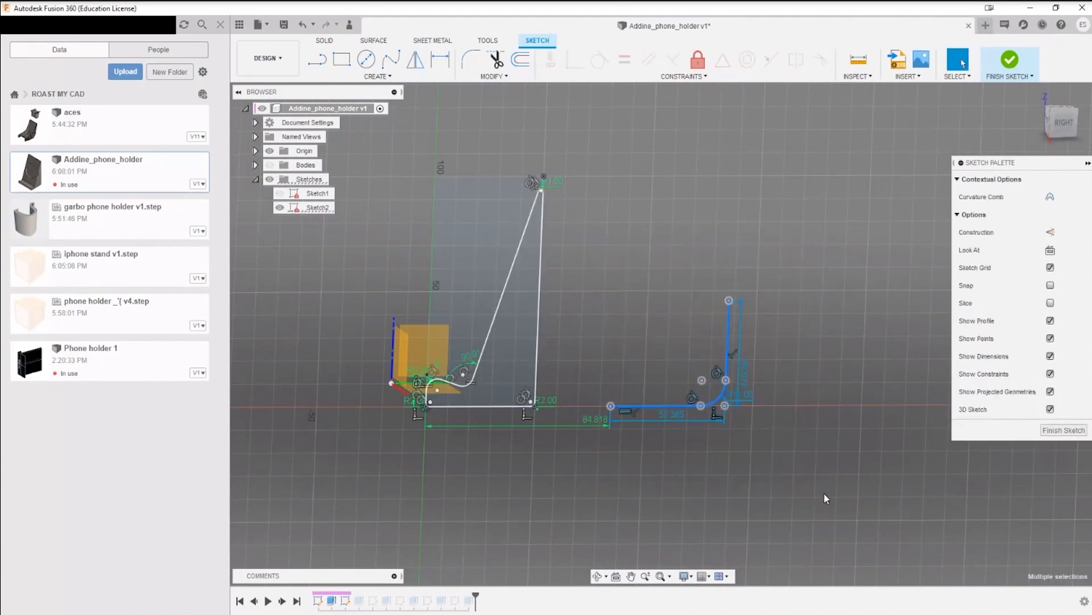
key("Delete")
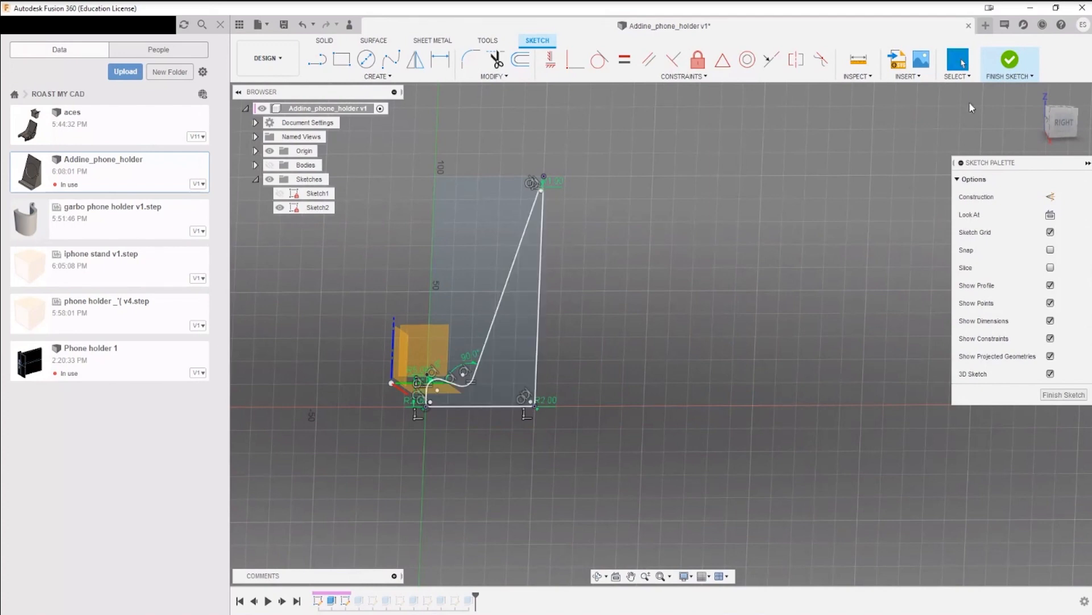
Step: Finish editing Sketch2 and show the bodies to examine the updated phone holder
left_click(1009, 59)
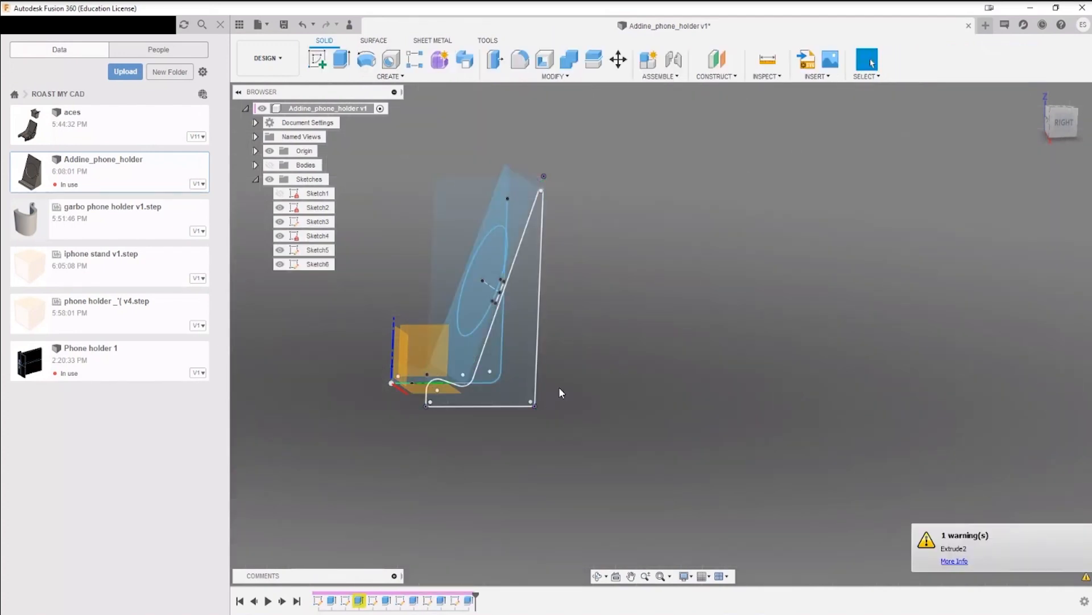
mouse_move(622, 324)
middle_mouse_down("shift")
mouse_move(634, 327)
mouse_move(635, 312)
middle_mouse_up("shift")
left_click(269, 164)
middle_click_drag(626, 325, 619, 316, "shift")
scroll(437, 356, "up", 4)
scroll(464, 366, "down", 4)
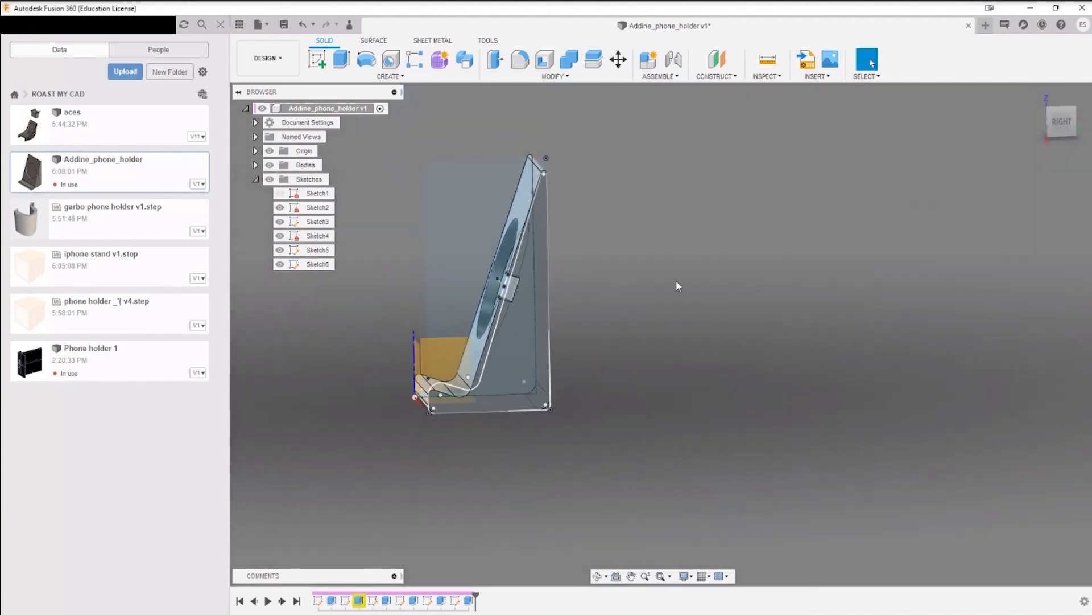
middle_click_drag(678, 285, 734, 276, "shift")
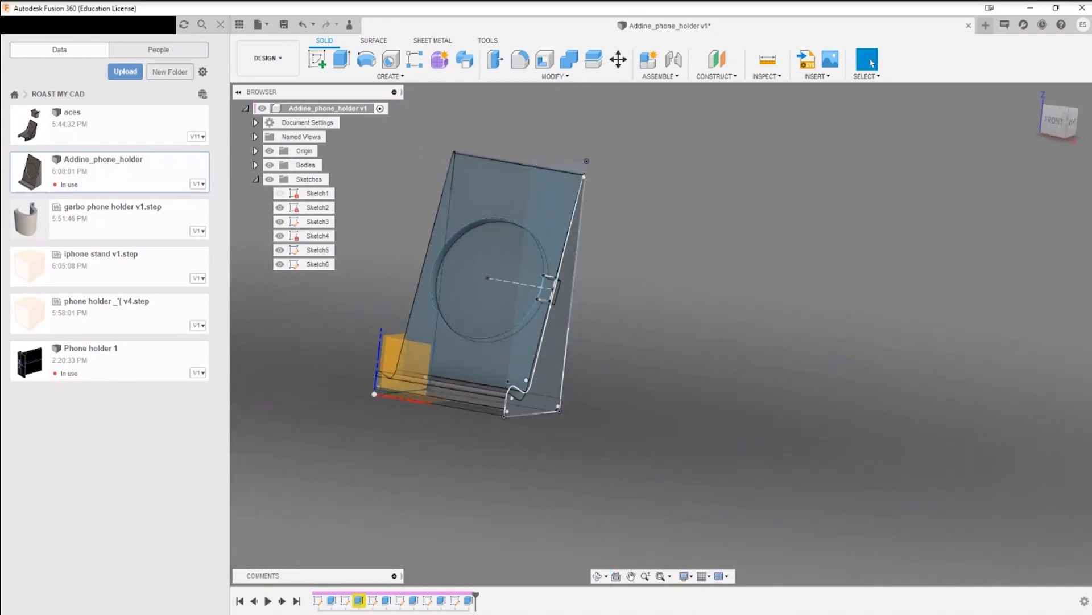
Step: Hide the bodies so that only the phone holder's sketches are displayed
middle_click_drag(560, 392, 646, 349, "shift")
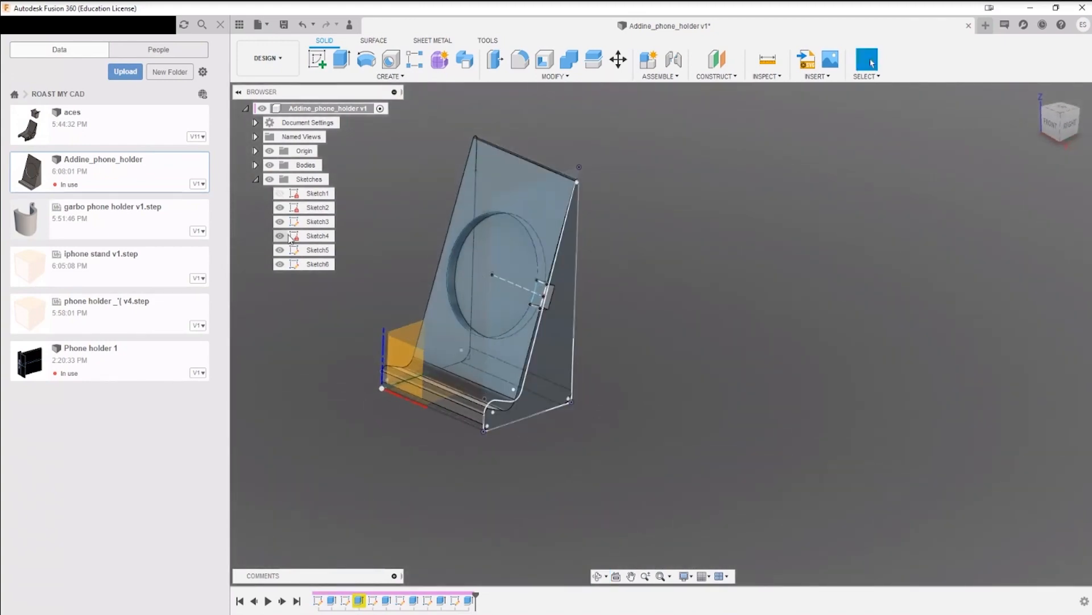
left_click(274, 165)
middle_click_drag(675, 313, 729, 313, "shift")
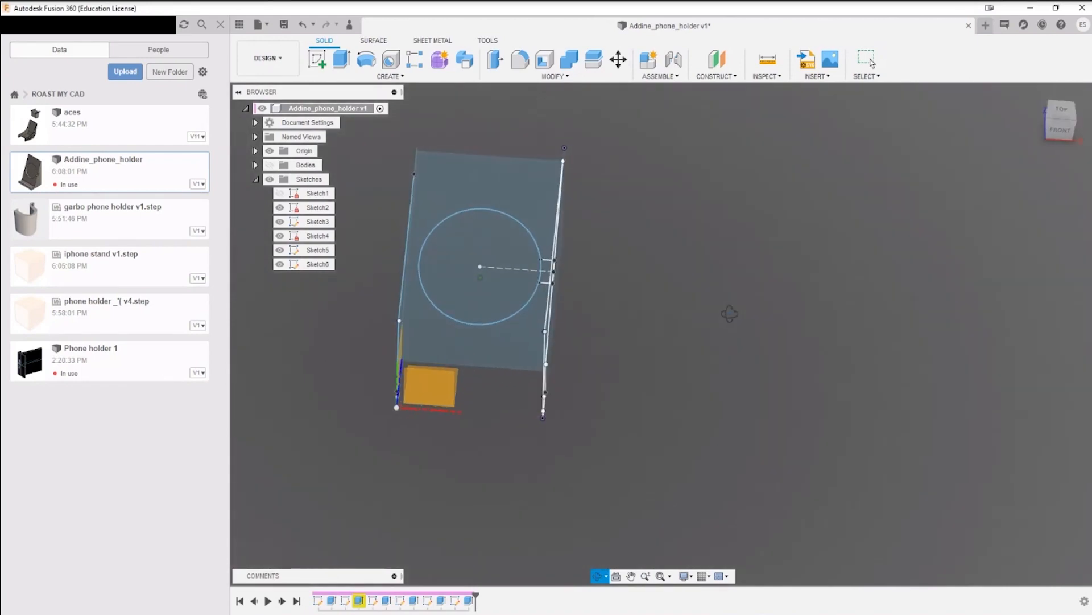
mouse_move(614, 387)
middle_mouse_down("shift")
mouse_move(622, 356)
mouse_move(673, 311)
mouse_move(688, 313)
middle_mouse_up("shift")
scroll(590, 358, "up", 4)
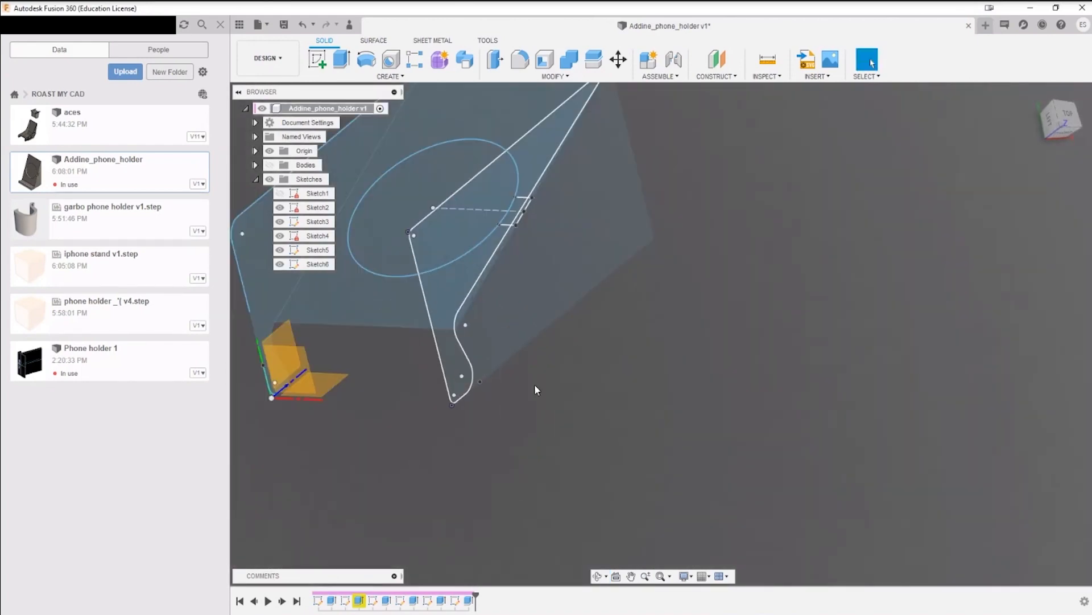
middle_click_drag(366, 364, 517, 410)
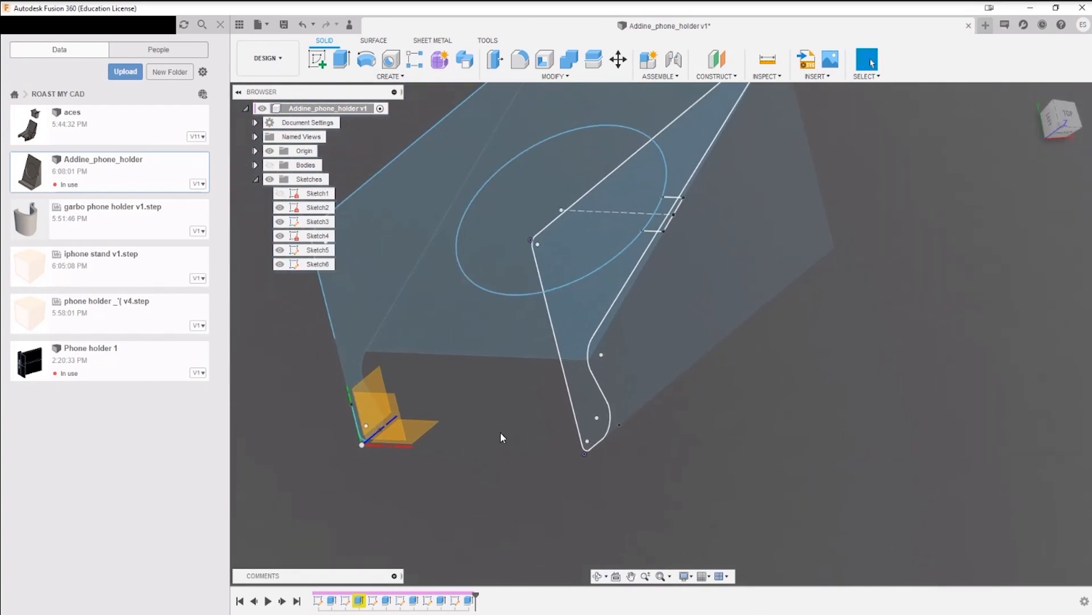
Step: Measure the side profile's bottom length between its front and rear corners, and the distance from the origin to its front corner
key("i")
left_click(585, 453)
left_click(529, 241)
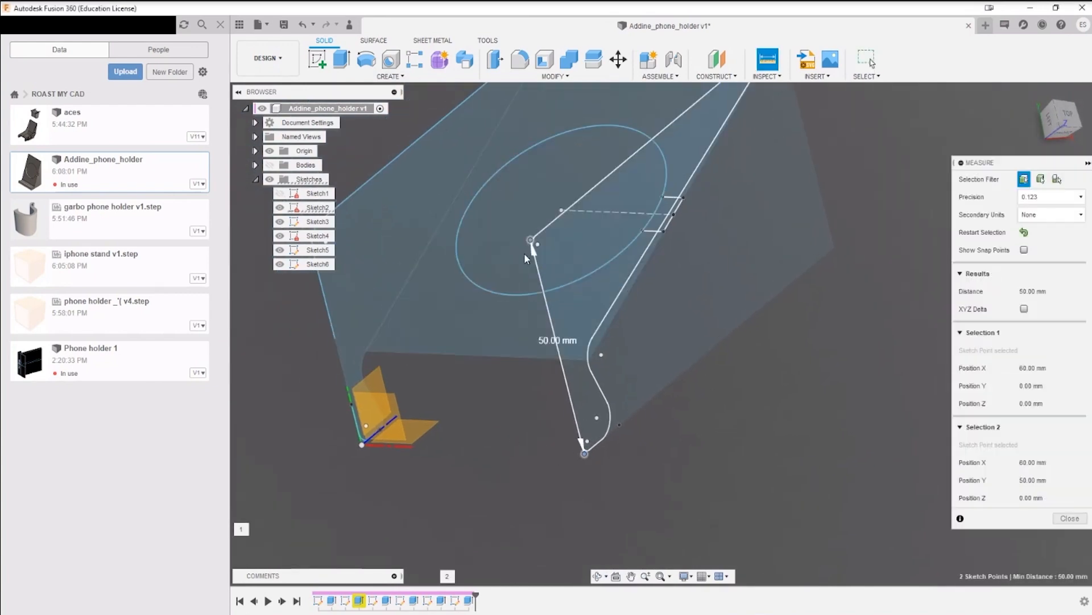
scroll(532, 515, "down", 3)
key("Escape")
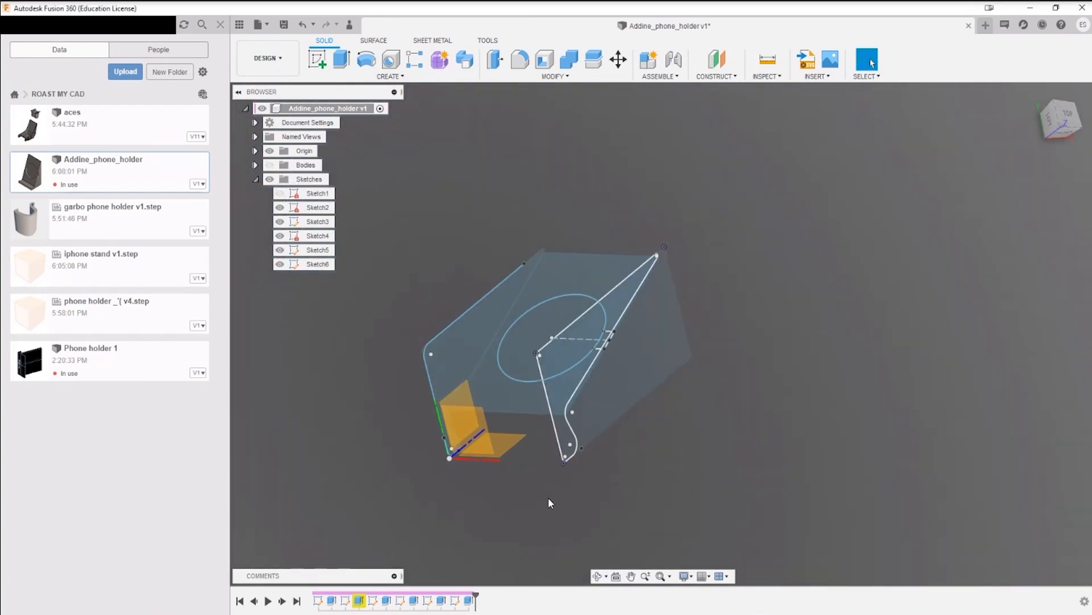
key("i")
left_click(449, 458)
left_click(564, 462)
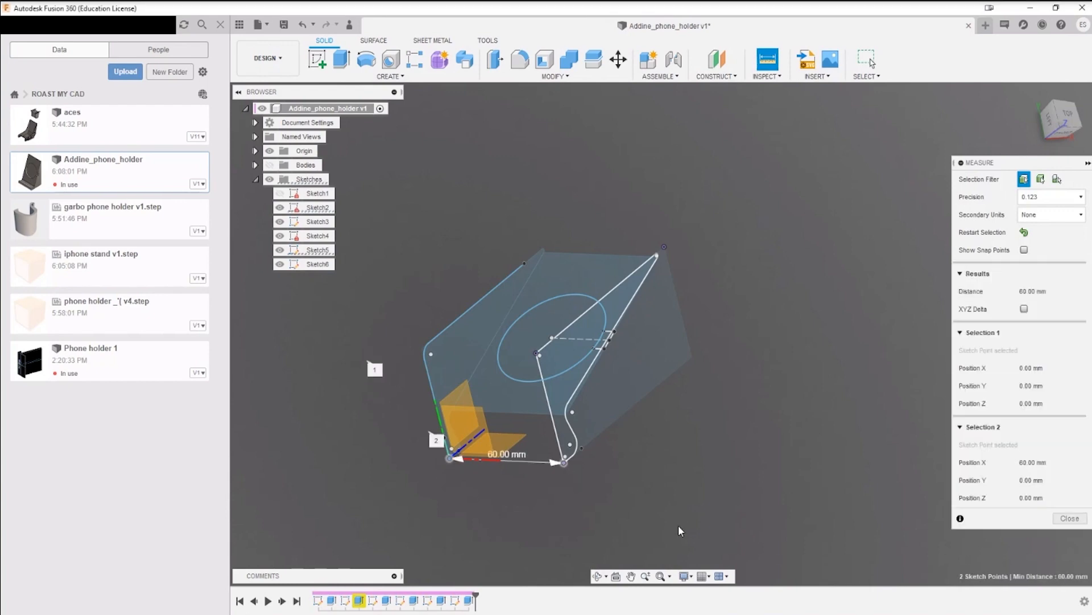
key("Escape")
Step: Hide Sketch3, Sketch4, Sketch5 and Sketch6, keeping the Sketch2 side profile shown
left_click(284, 208)
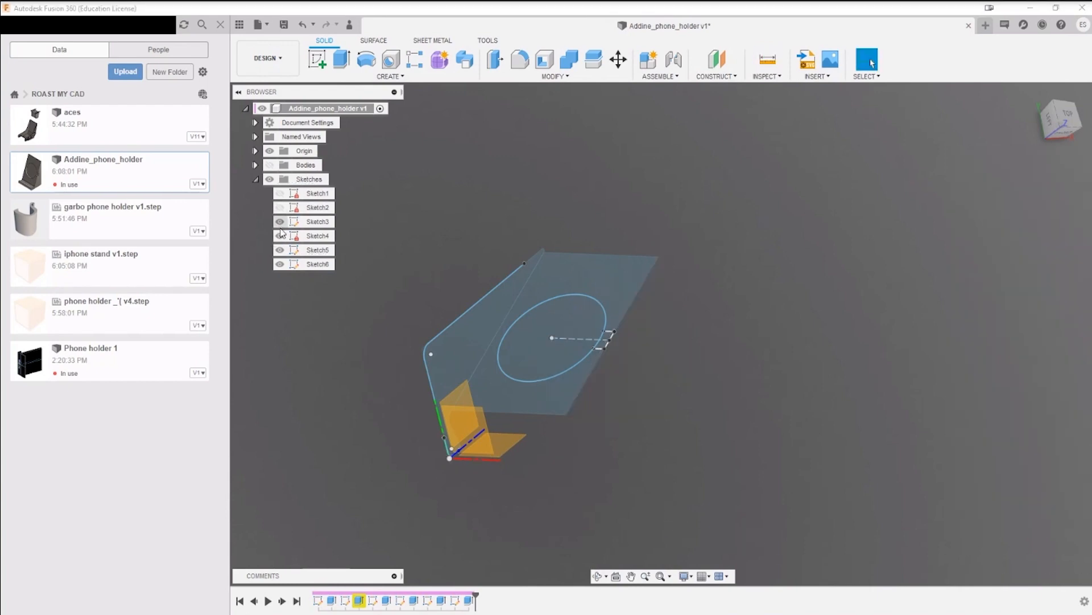
left_click(284, 221)
left_click(284, 208)
left_click(279, 235)
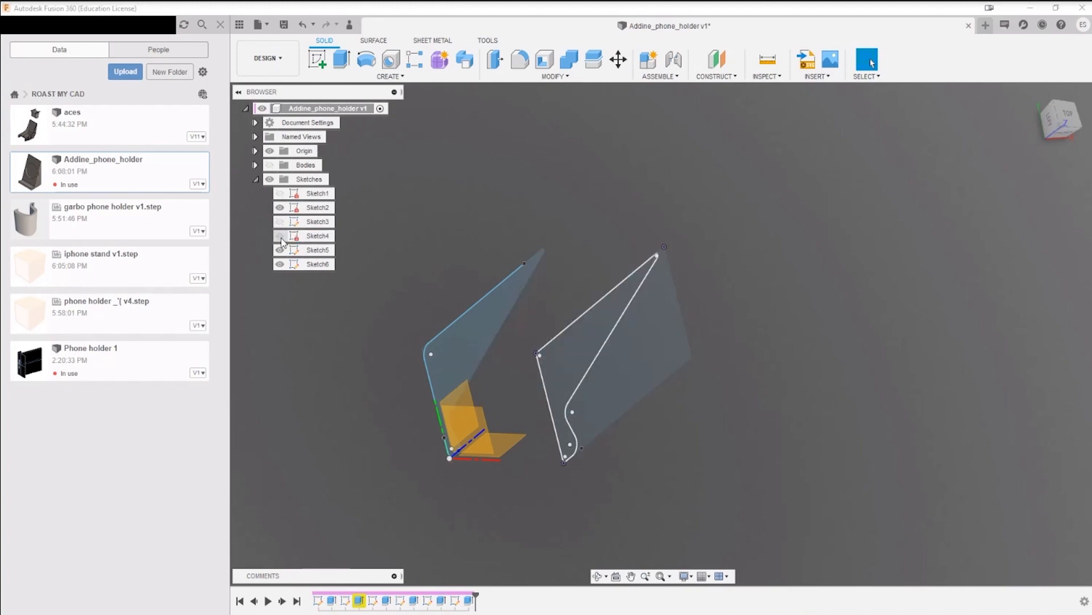
left_click(279, 249)
left_click(280, 266)
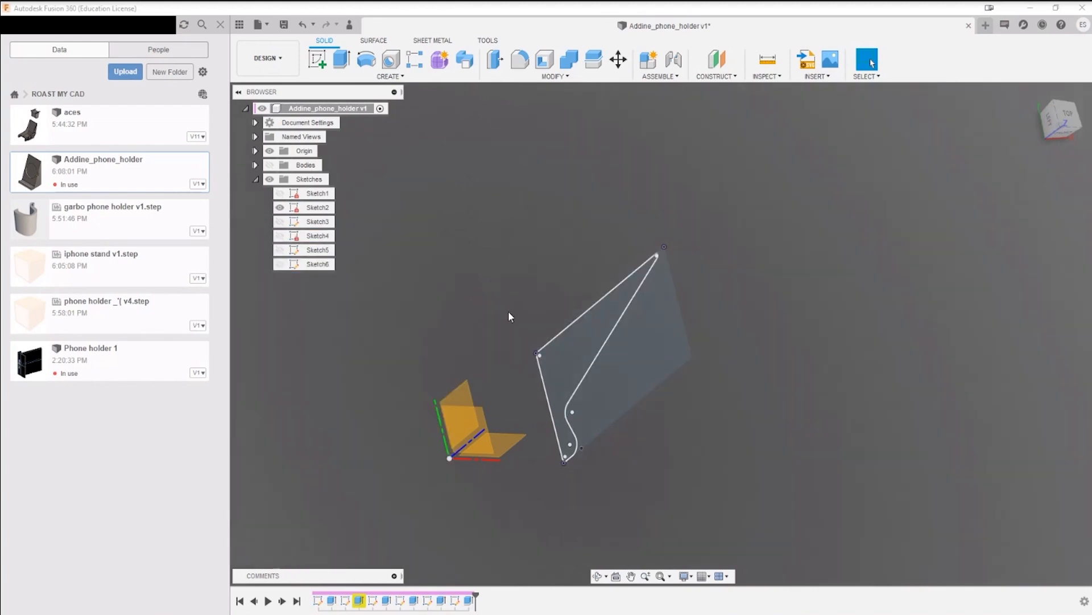
Step: Sketch a two-point rectangle on the horizontal origin plane from the side profile's lower rear corner to the origin
middle_click_drag(508, 312, 483, 314, "shift")
left_click(317, 61)
left_click(494, 409)
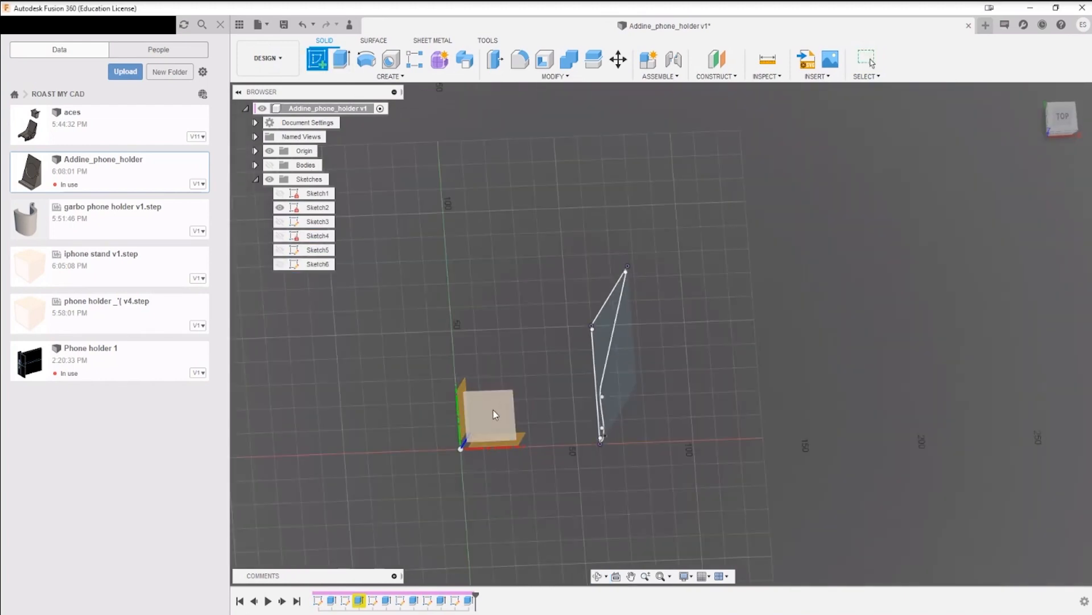
left_click(341, 59)
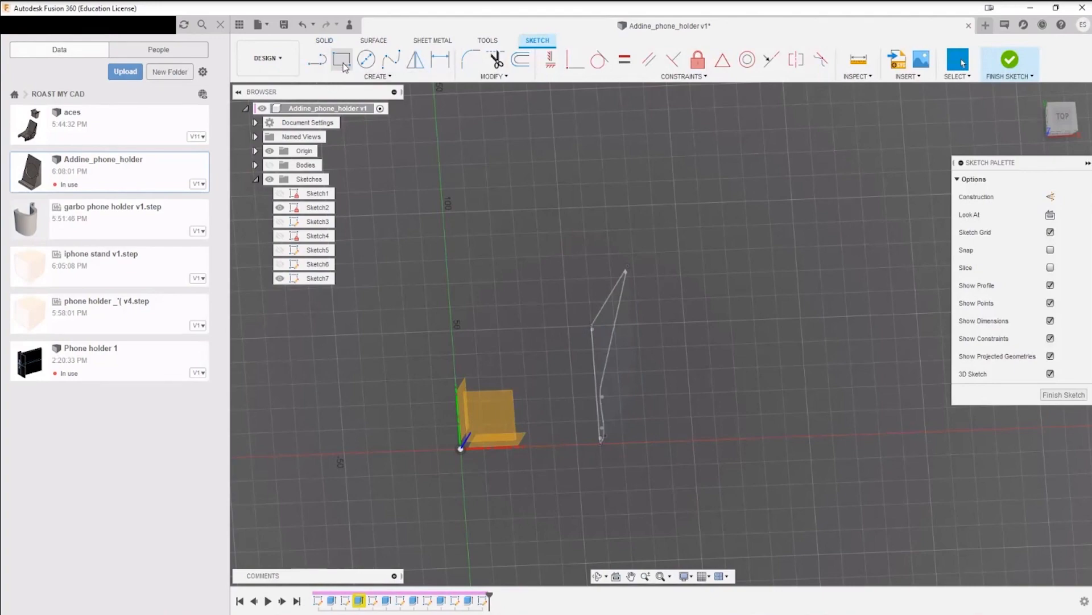
left_click(592, 329)
scroll(591, 329, "up", 5)
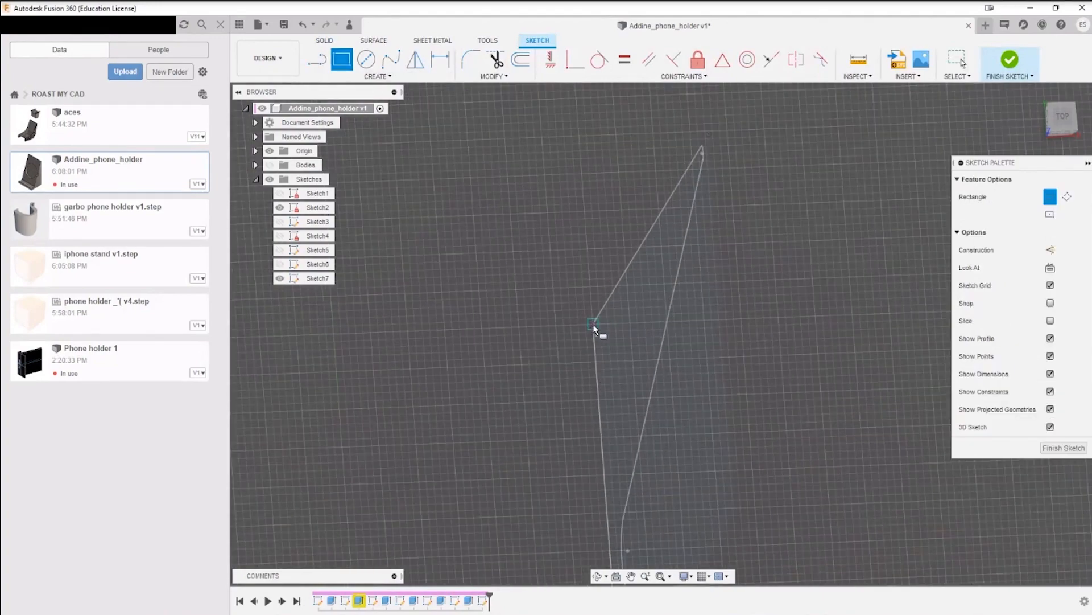
scroll(504, 433, "down", 5)
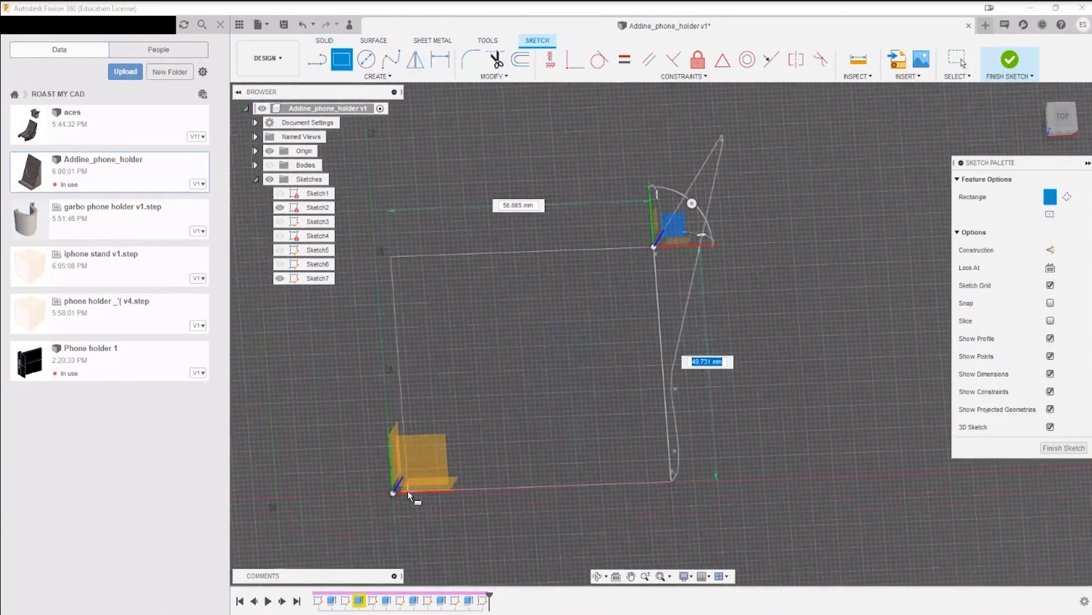
left_click(394, 492)
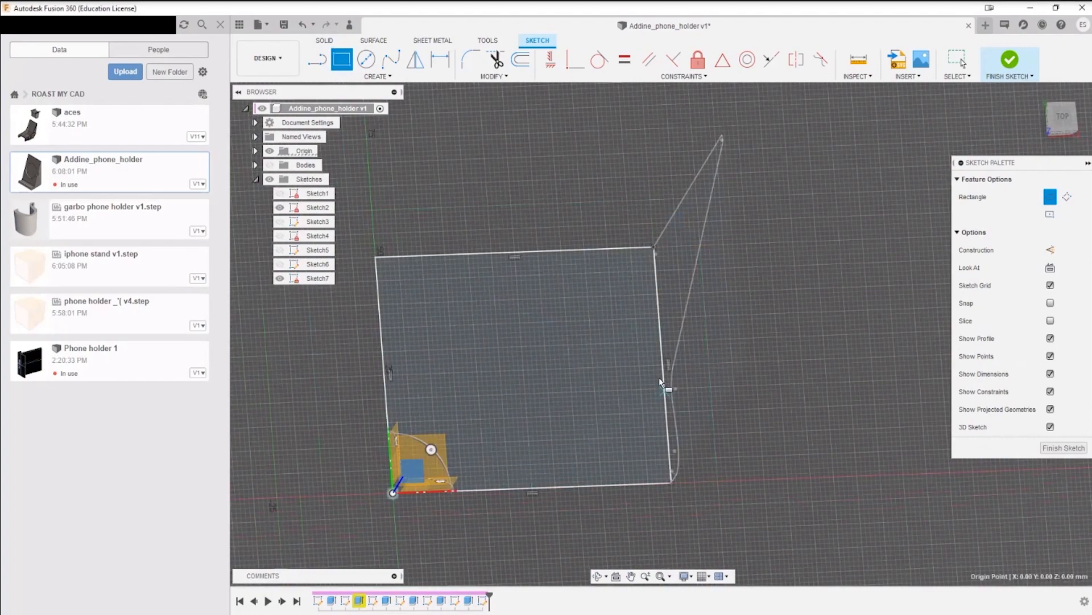
key("Escape")
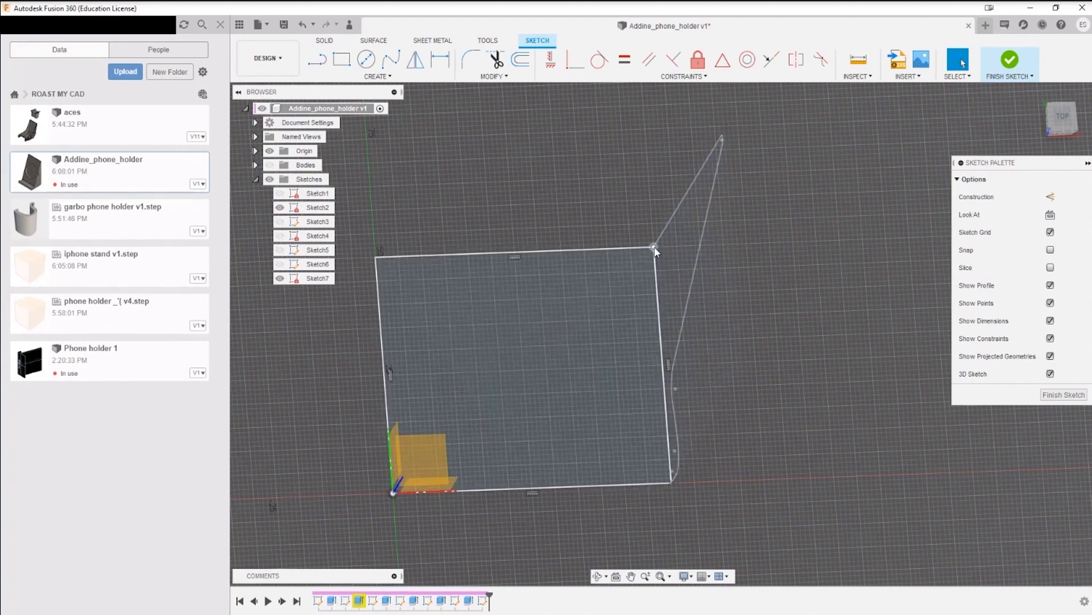
left_click(1010, 59)
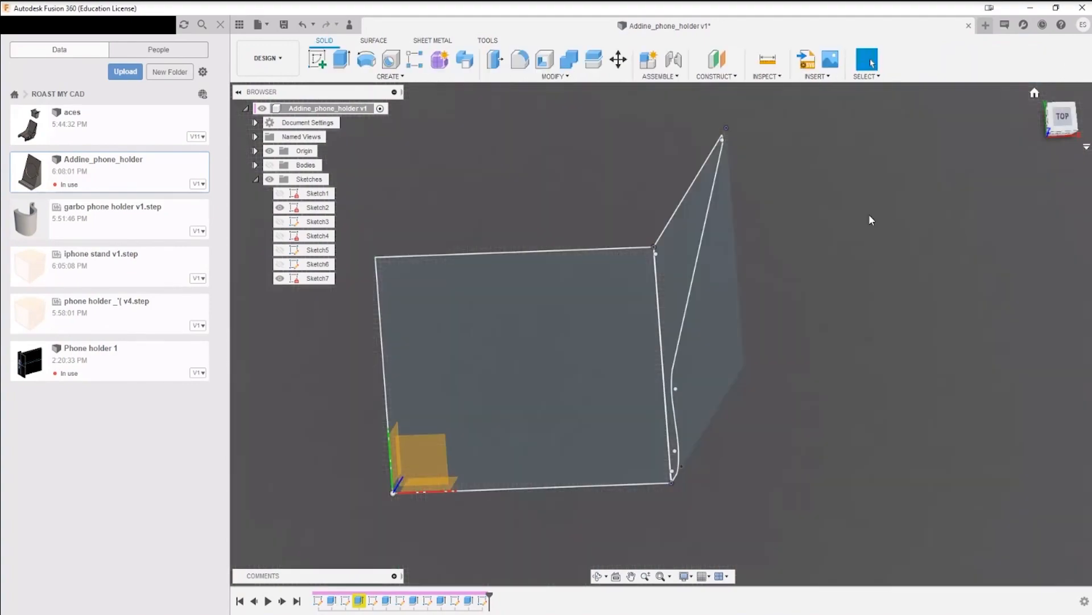
Step: Extrude the base rectangle upward about 144 mm past the side profile's top as a Join, with the bodies shown
scroll(695, 407, "down", 5)
mouse_move(764, 394)
middle_mouse_down("shift")
mouse_move(775, 349)
mouse_move(759, 373)
middle_mouse_up("shift")
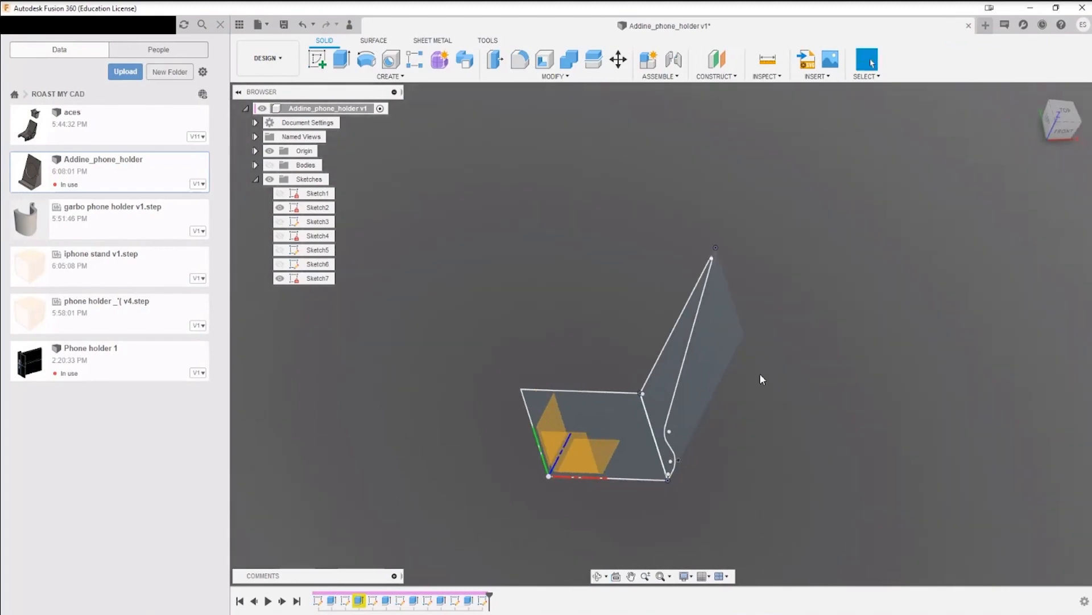
key("e")
left_click(602, 426)
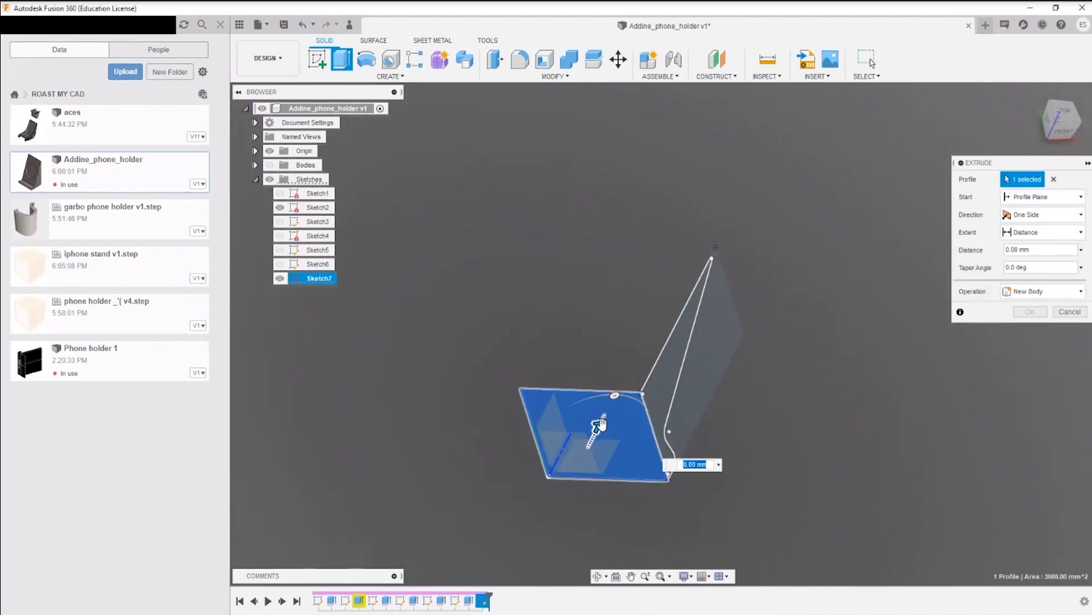
left_click_drag(602, 425, 707, 217)
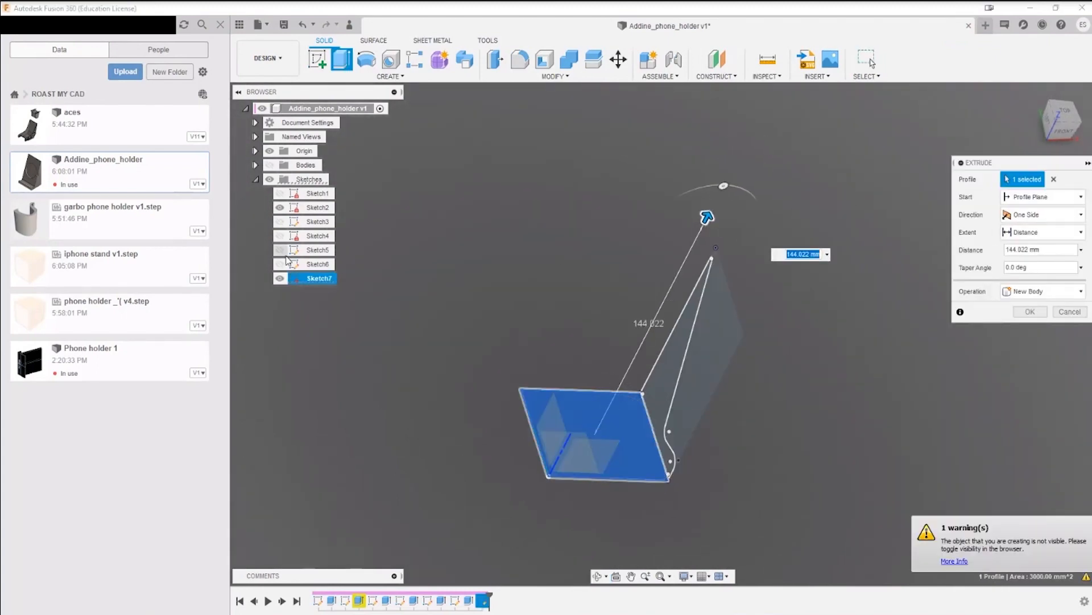
left_click(270, 165)
left_click(1042, 291)
left_click(1024, 302)
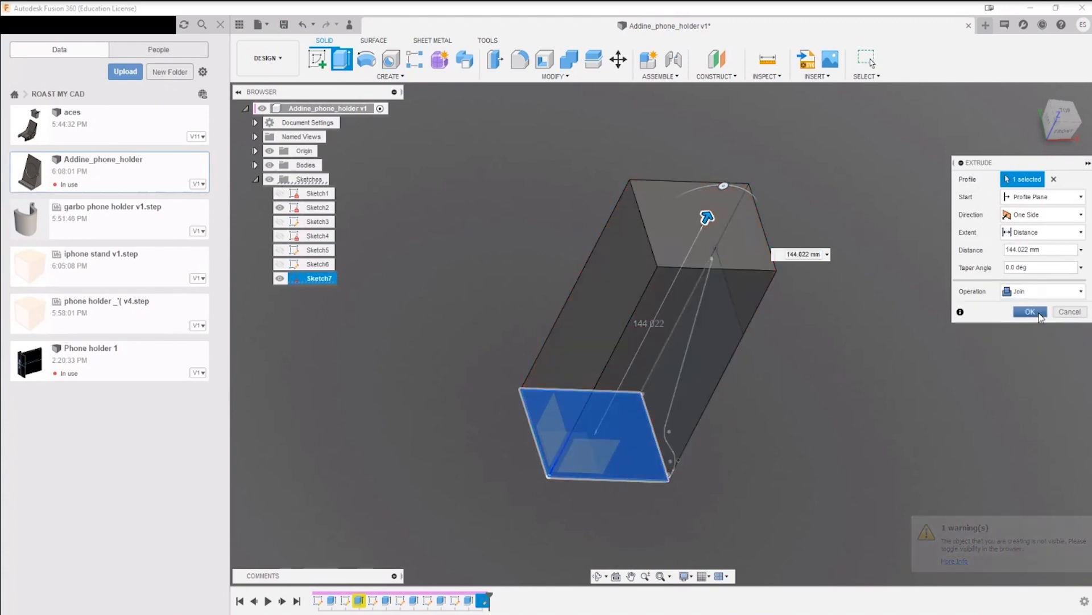
left_click(1038, 315)
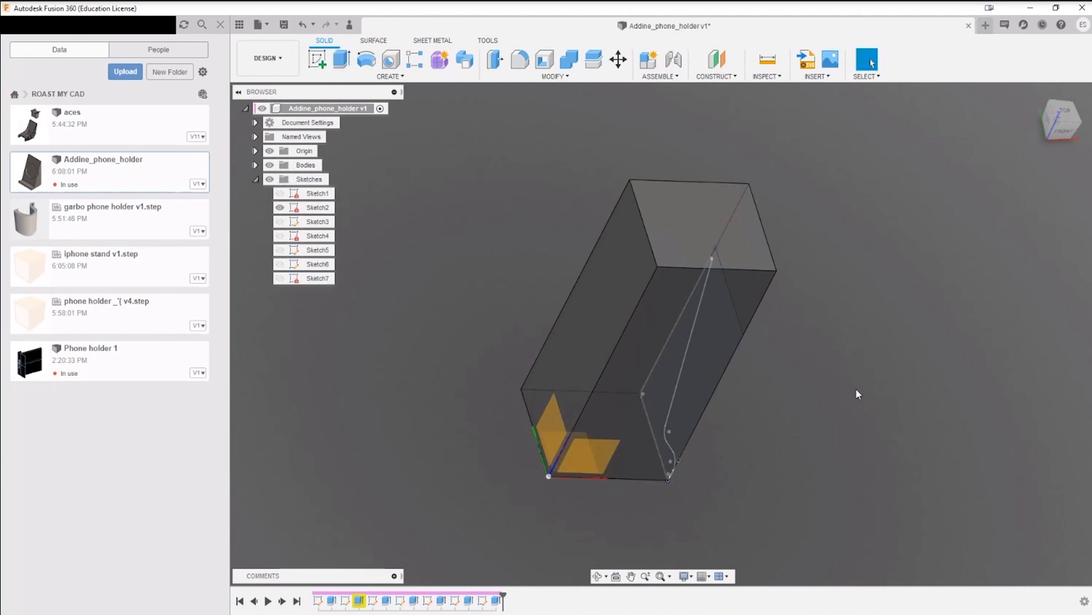
Step: Extrude the Sketch2 side profile -111.821 mm across the block with the Intersect operation
middle_click_drag(856, 389, 766, 368, "shift")
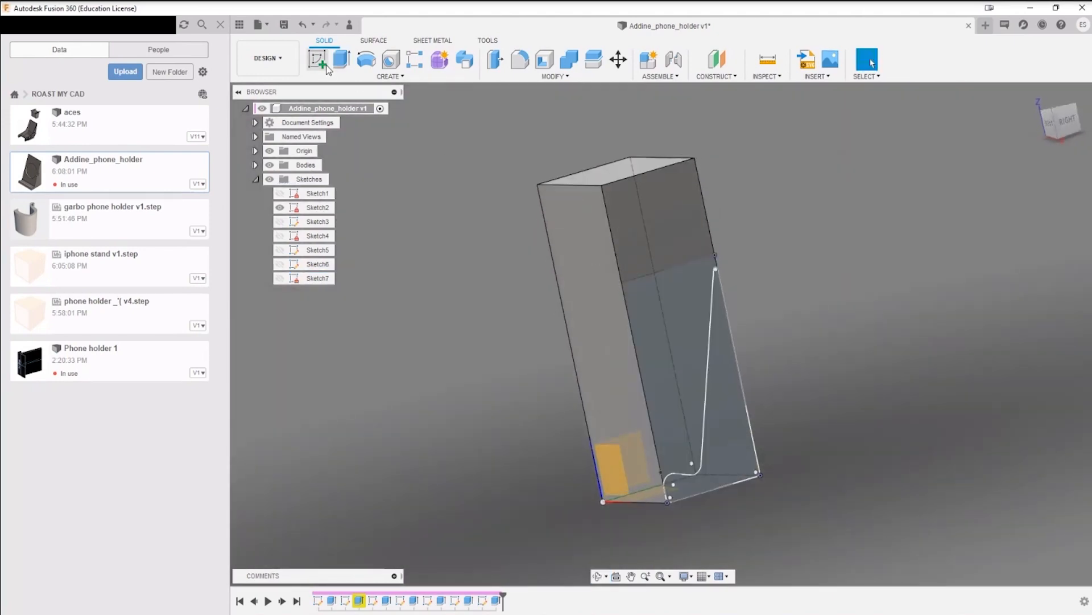
left_click(341, 60)
left_click(739, 424)
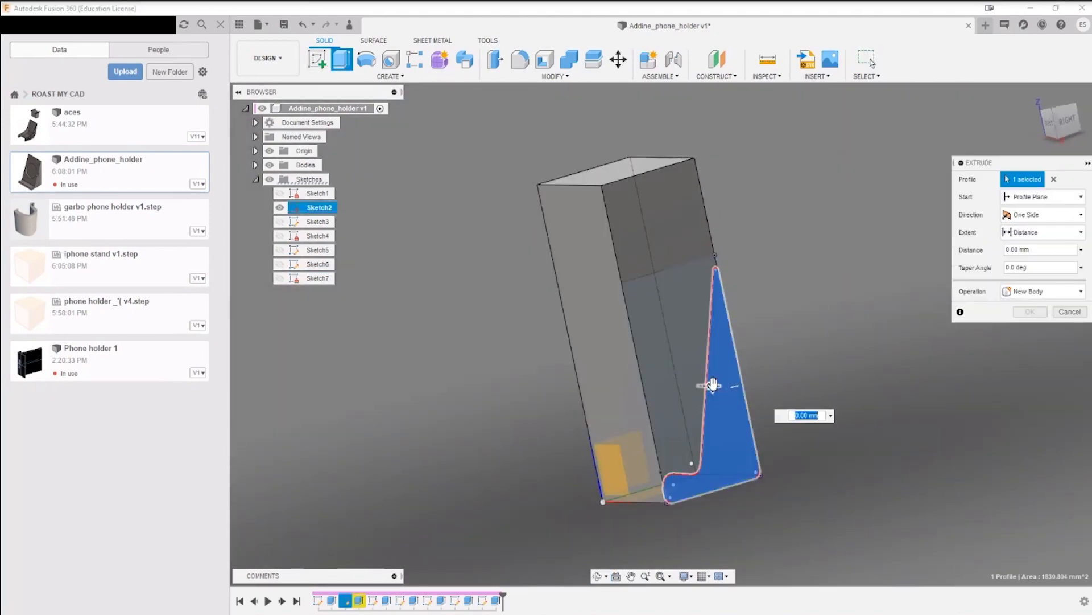
left_click_drag(713, 385, 500, 382)
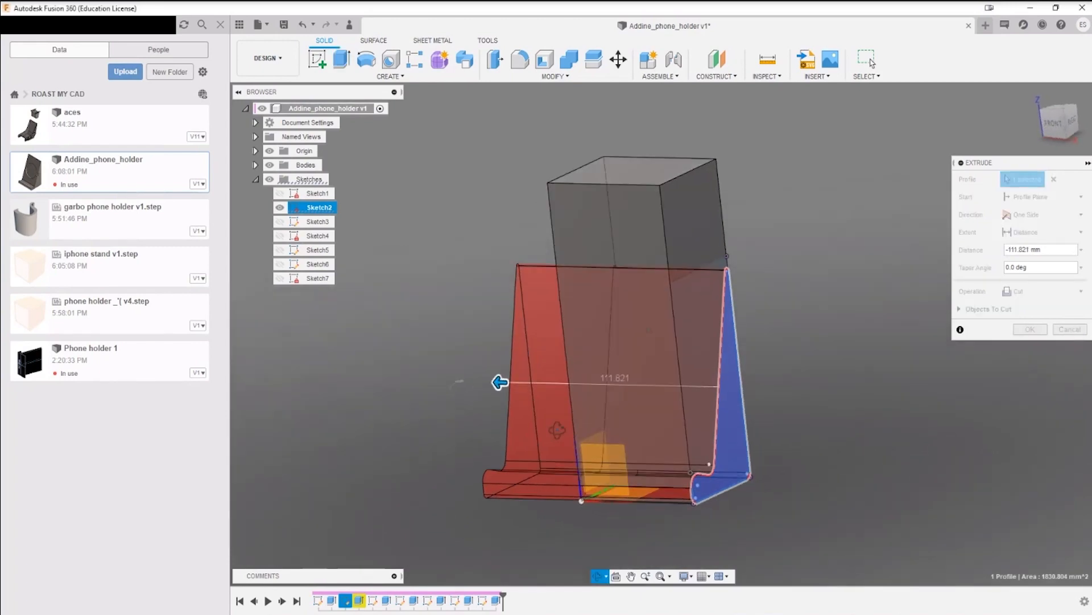
left_click(1047, 291)
left_click(1024, 333)
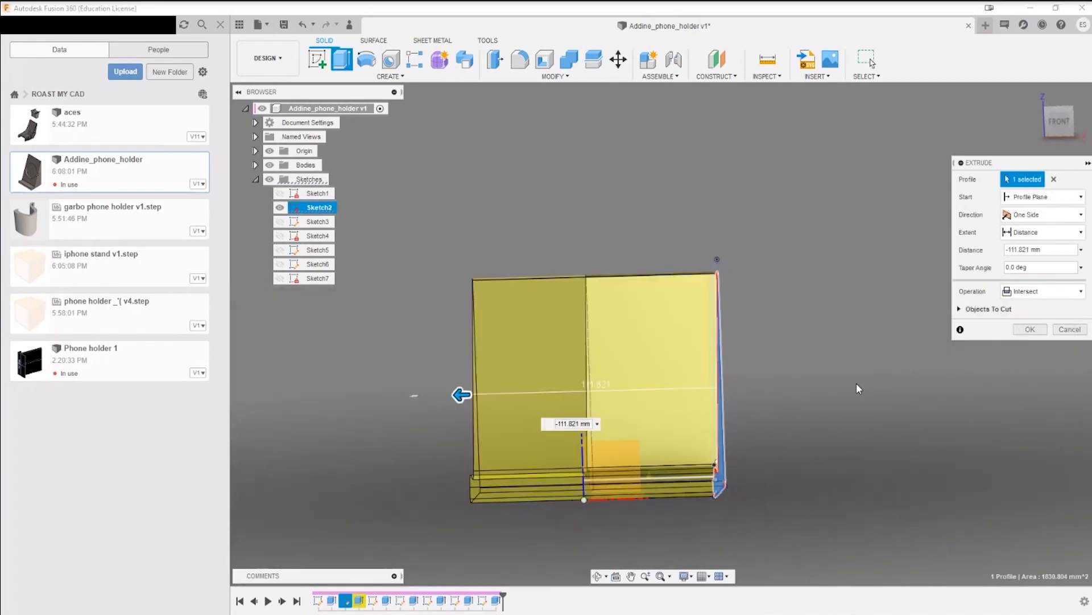
middle_click_drag(827, 357, 875, 362, "shift")
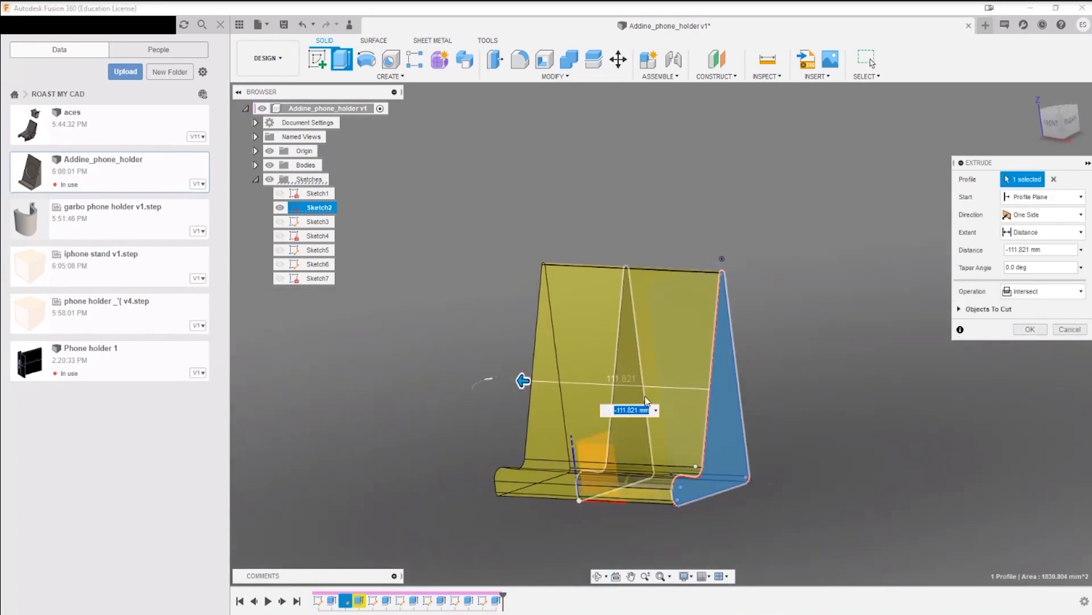
key("Return")
Step: Examine the phone holder's front lip, backrest and side edges from several angles
middle_click_drag(820, 438, 900, 441, "shift")
scroll(538, 500, "up", 3)
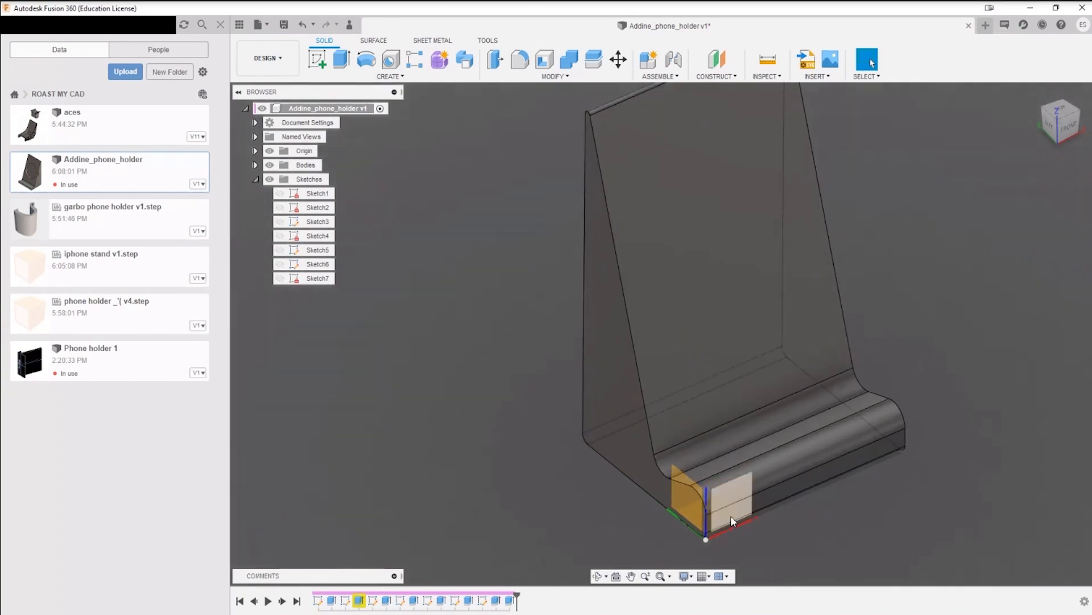
scroll(730, 516, "up", 2)
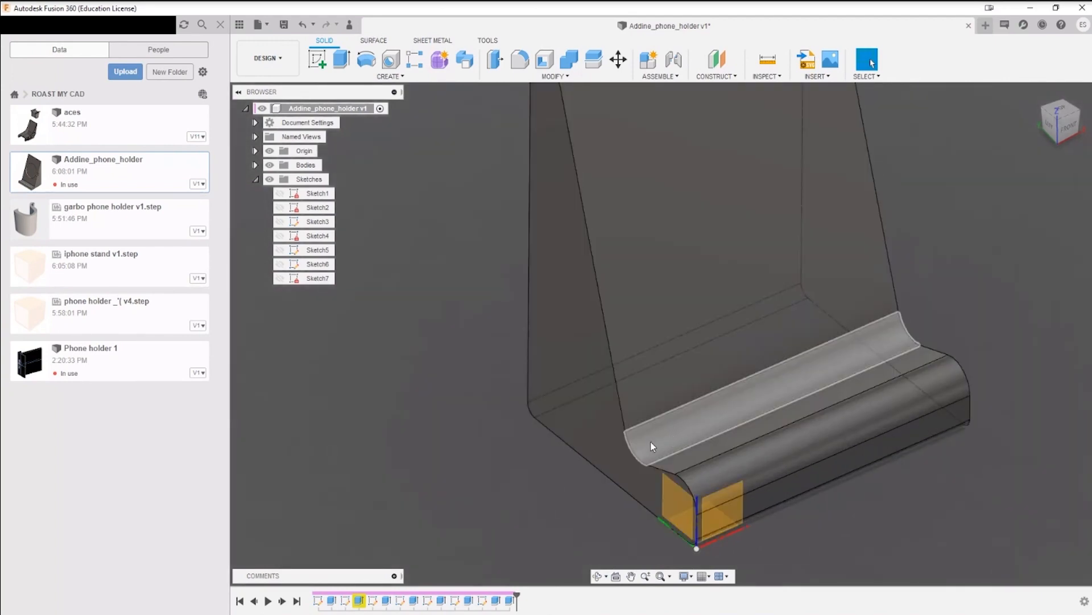
left_click(520, 61)
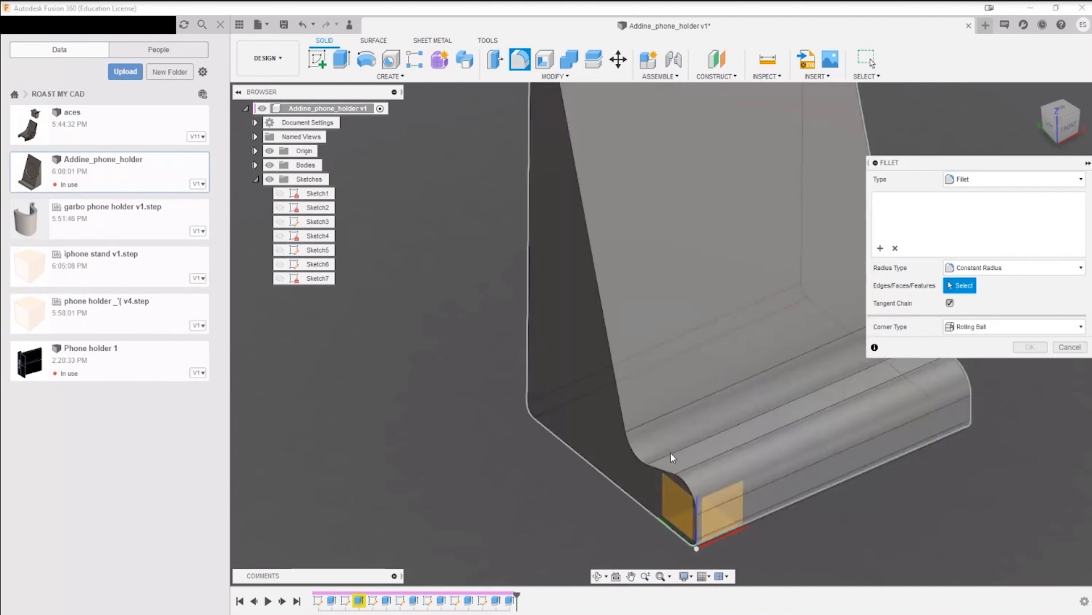
left_click(1070, 347)
scroll(1012, 354, "down", 3)
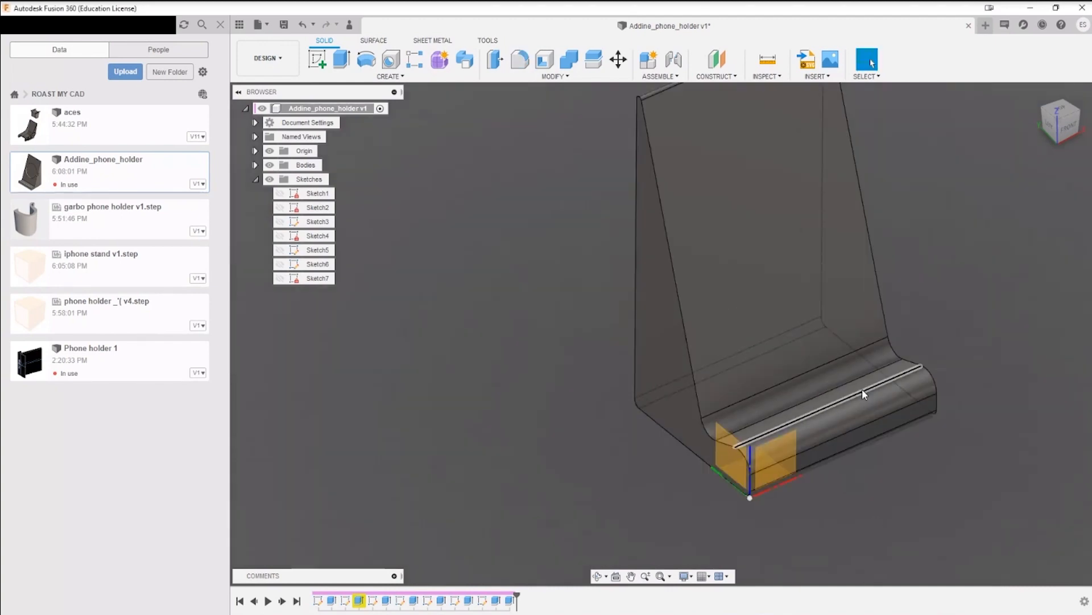
middle_click_drag(863, 393, 790, 462)
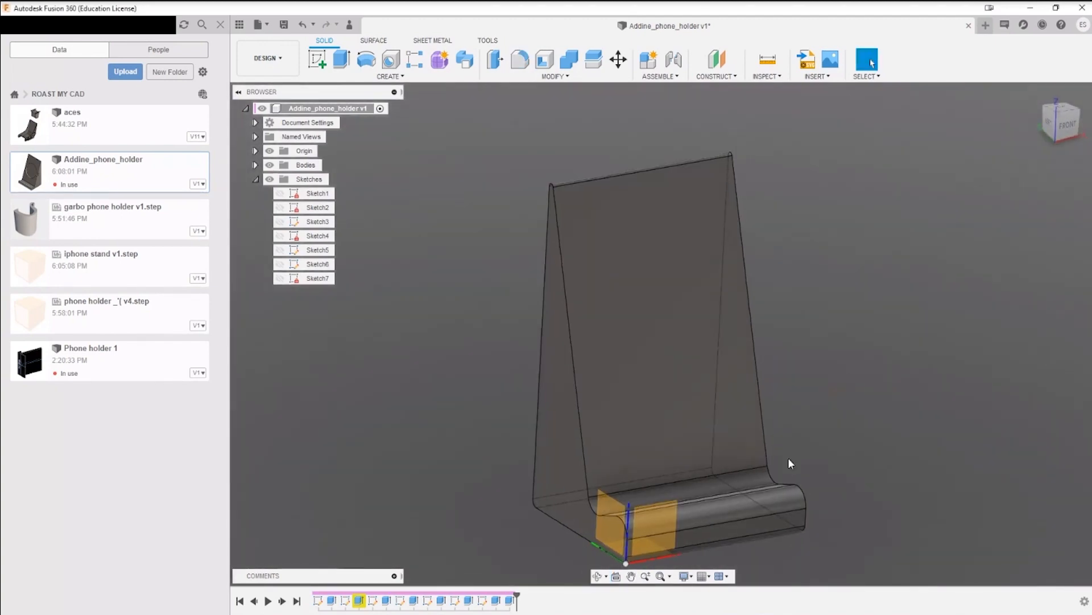
middle_click_drag(821, 399, 666, 351)
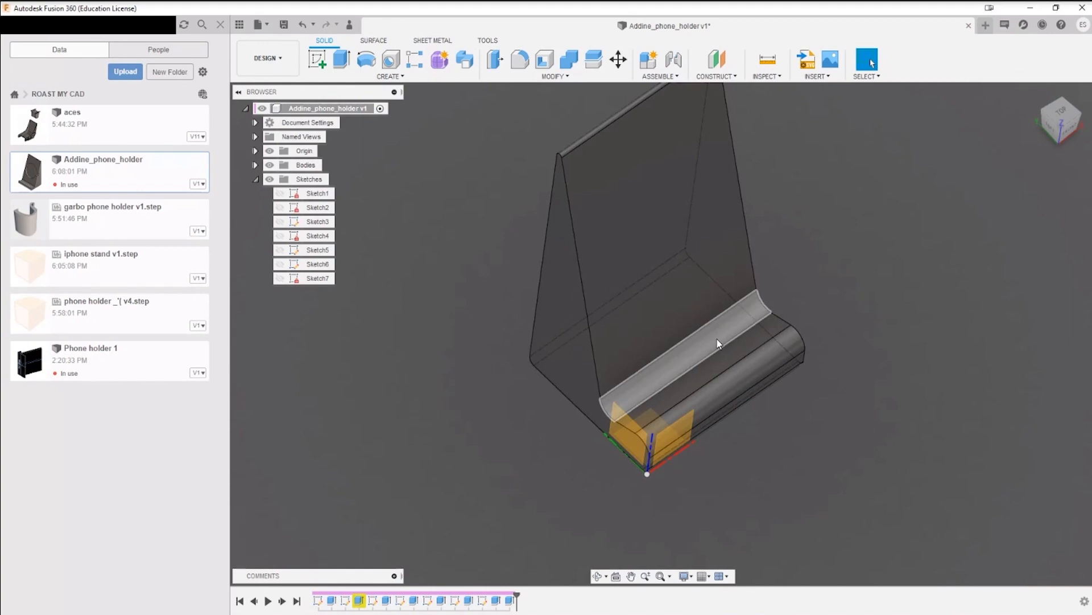
middle_click_drag(763, 305, 592, 325, "shift")
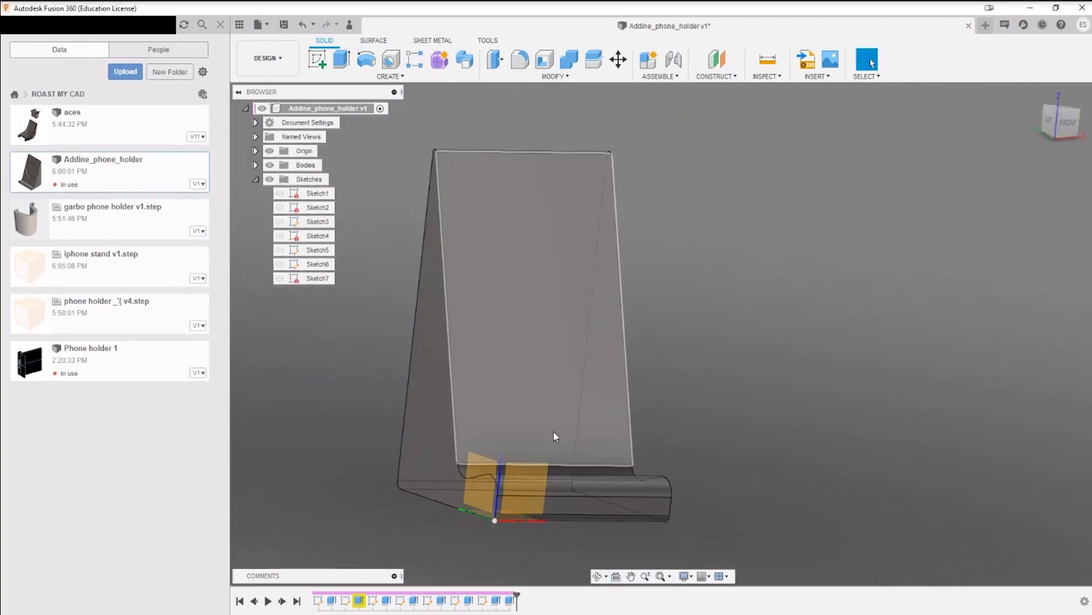
middle_click_drag(686, 343, 676, 385, "shift")
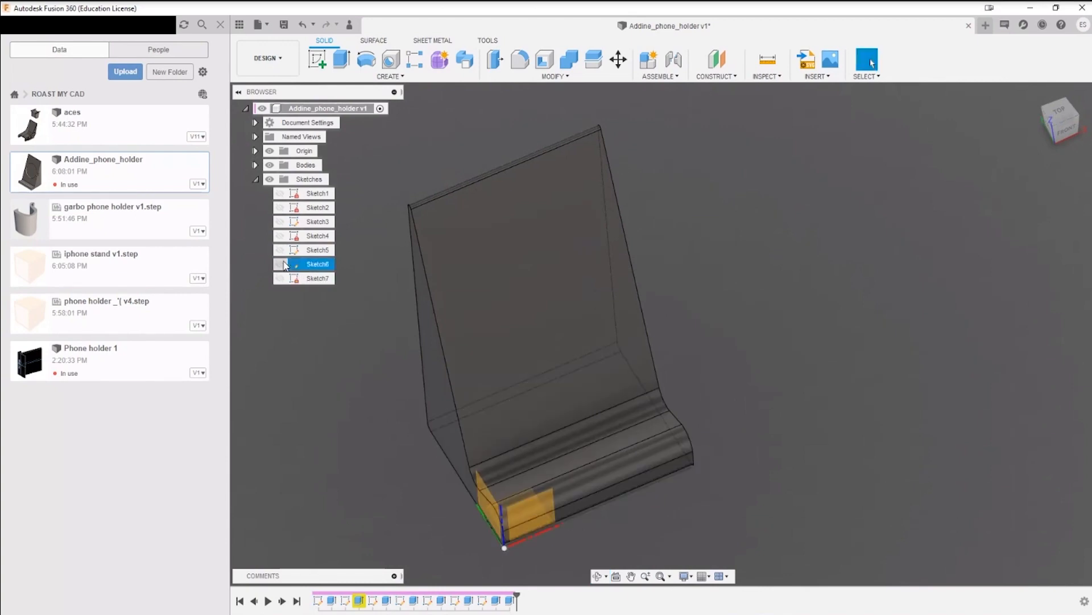
Step: Show Sketch3 on the holder's backrest and open it for editing
left_click(283, 236)
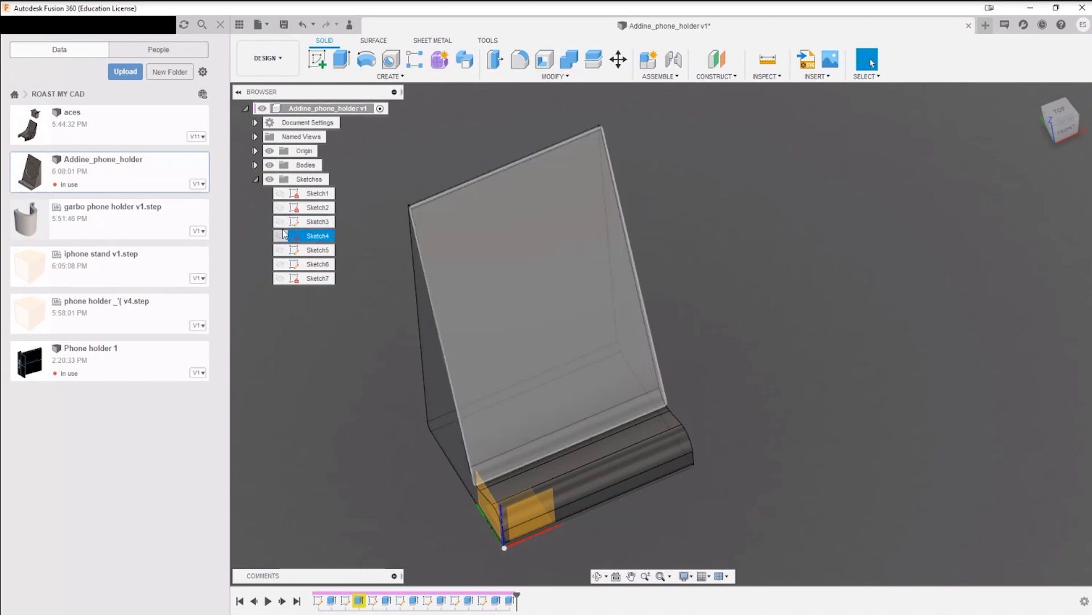
left_click(281, 224)
mouse_move(1042, 358)
middle_mouse_down("shift")
mouse_move(1034, 317)
mouse_move(1088, 298)
mouse_move(1071, 300)
middle_mouse_up("shift")
middle_click_drag(715, 329, 638, 354, "shift")
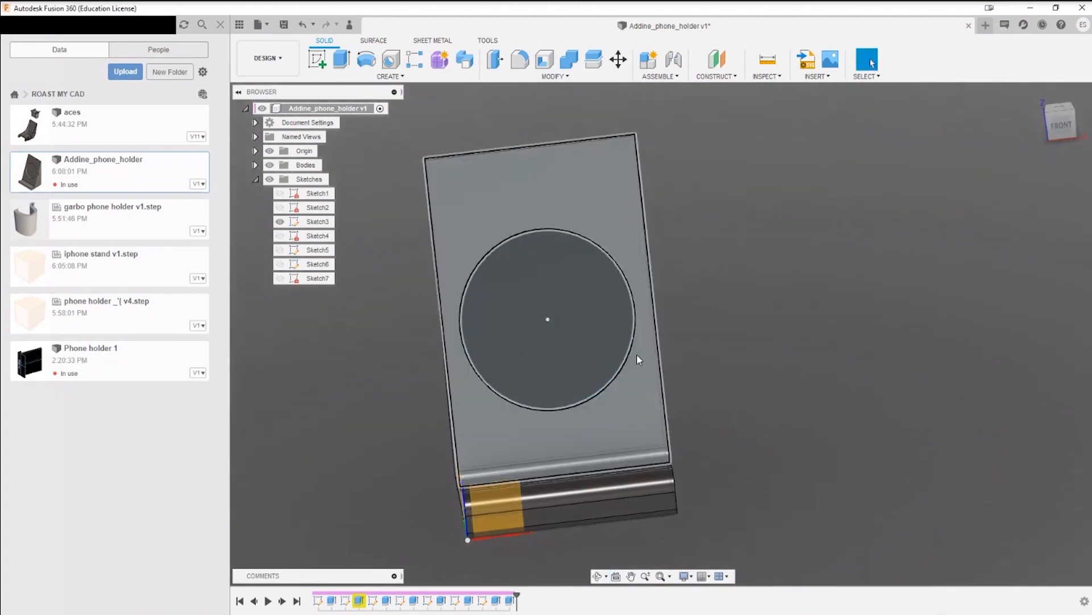
right_click(630, 351)
left_click(623, 416)
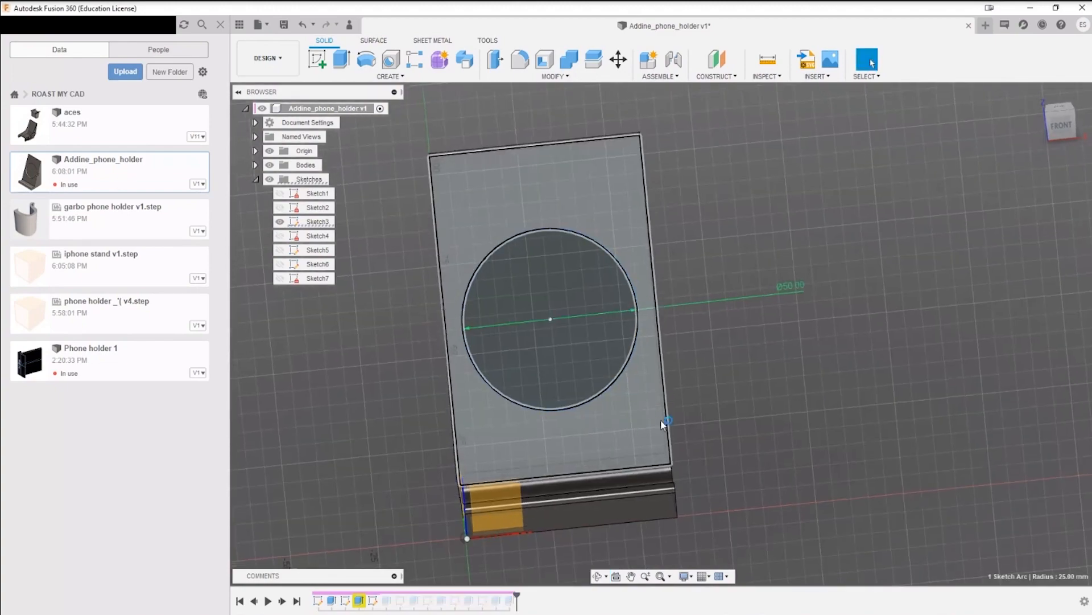
Step: Move the 50 mm circle around the backrest face by its edge and center to test whether its position is constrained
mouse_move(691, 421)
middle_mouse_down("shift")
mouse_move(788, 392)
mouse_move(821, 402)
mouse_move(779, 407)
mouse_move(795, 395)
mouse_move(746, 393)
mouse_move(811, 320)
middle_mouse_up("shift")
middle_click_drag(811, 320, 709, 254, "shift")
mouse_move(677, 167)
left_mouse_down()
mouse_move(805, 157)
mouse_move(541, 183)
mouse_move(630, 174)
mouse_move(794, 204)
mouse_move(756, 163)
mouse_move(770, 181)
mouse_move(693, 188)
mouse_move(674, 173)
left_mouse_up()
scroll(816, 304, "down", 3)
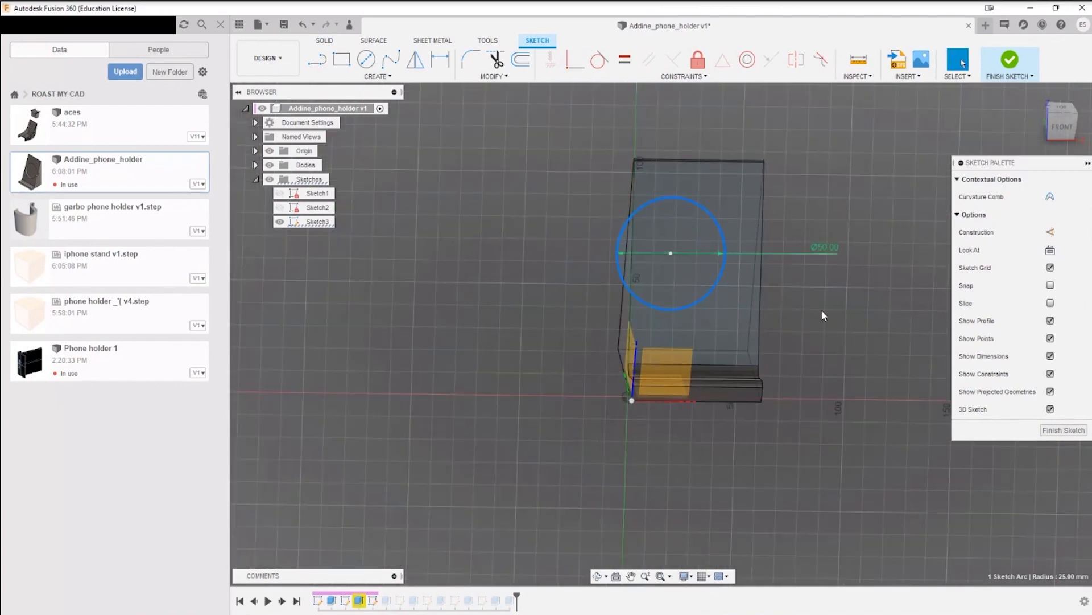
middle_click_drag(853, 285, 825, 351)
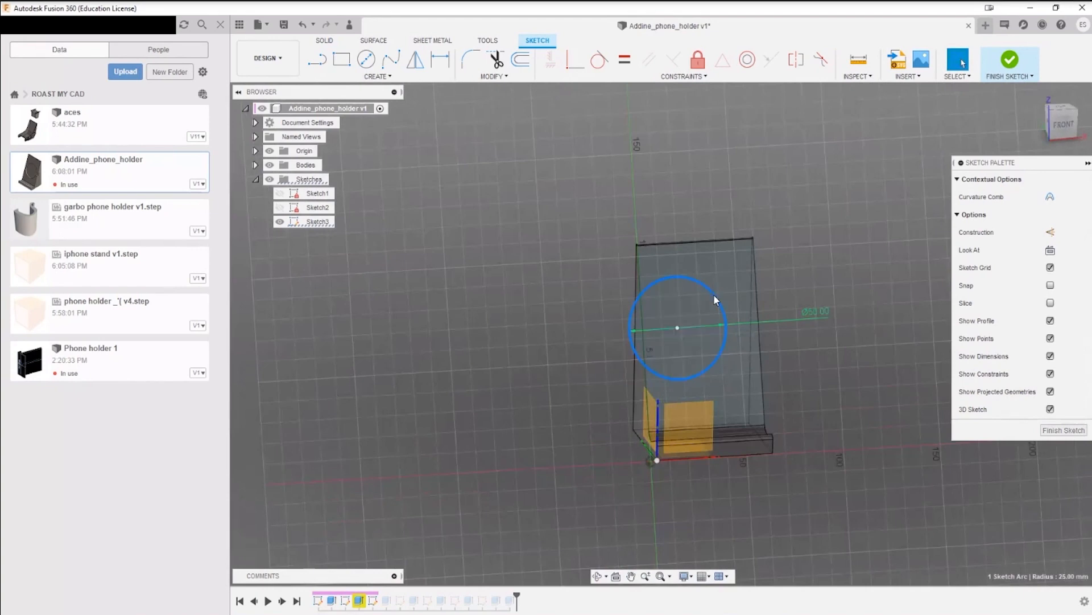
left_click_drag(719, 297, 747, 291)
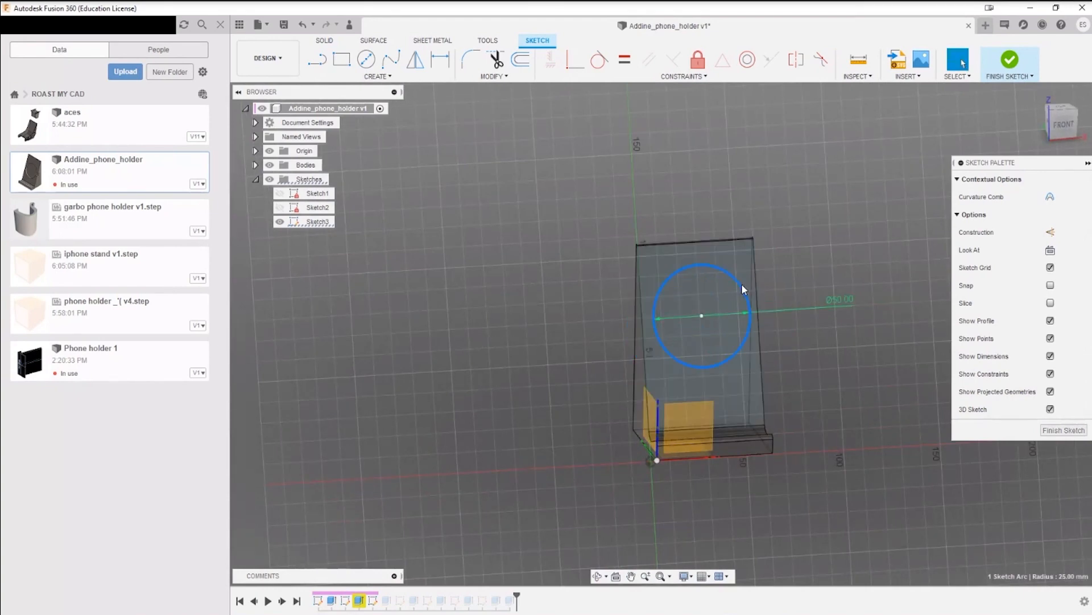
middle_click_drag(727, 277, 792, 306, "shift")
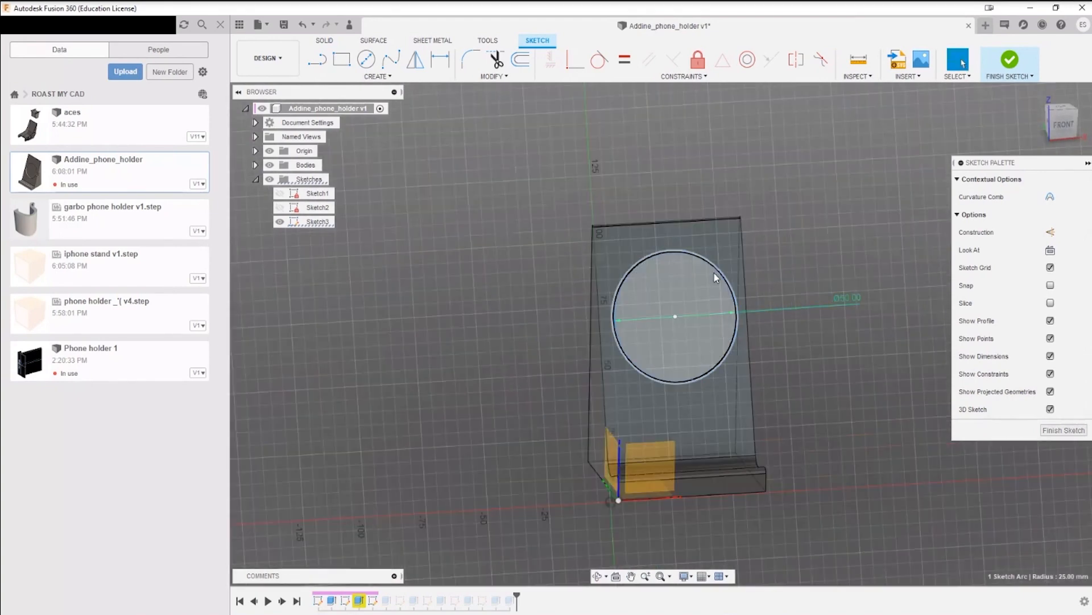
left_click(729, 272)
left_click_drag(675, 316, 731, 301)
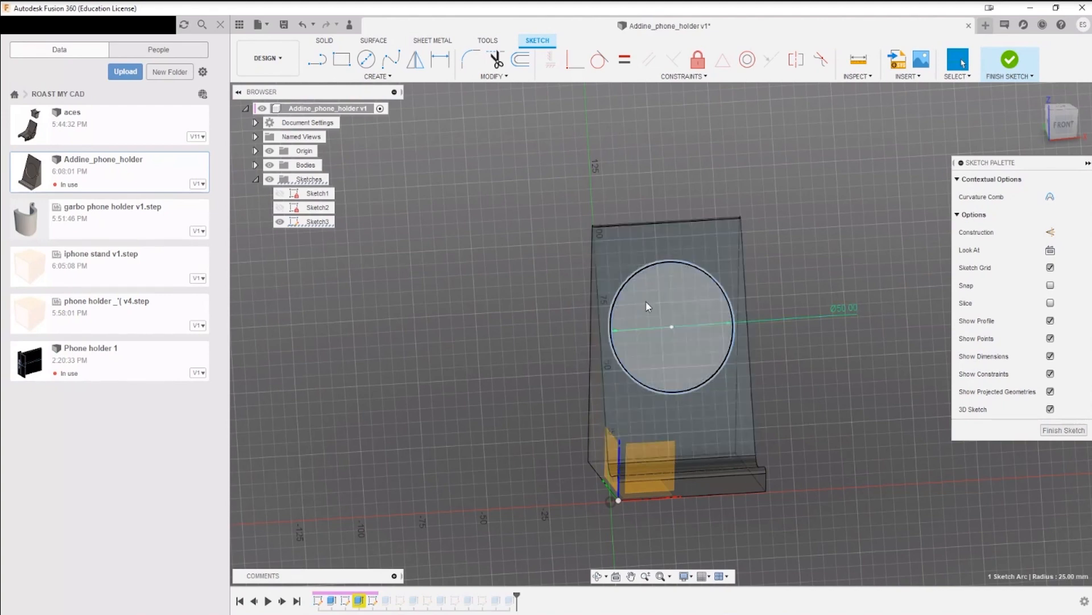
middle_click_drag(829, 398, 814, 385)
Step: Dimension the vertical distance from the sketch origin point to the circle's center
key("d")
key("Escape")
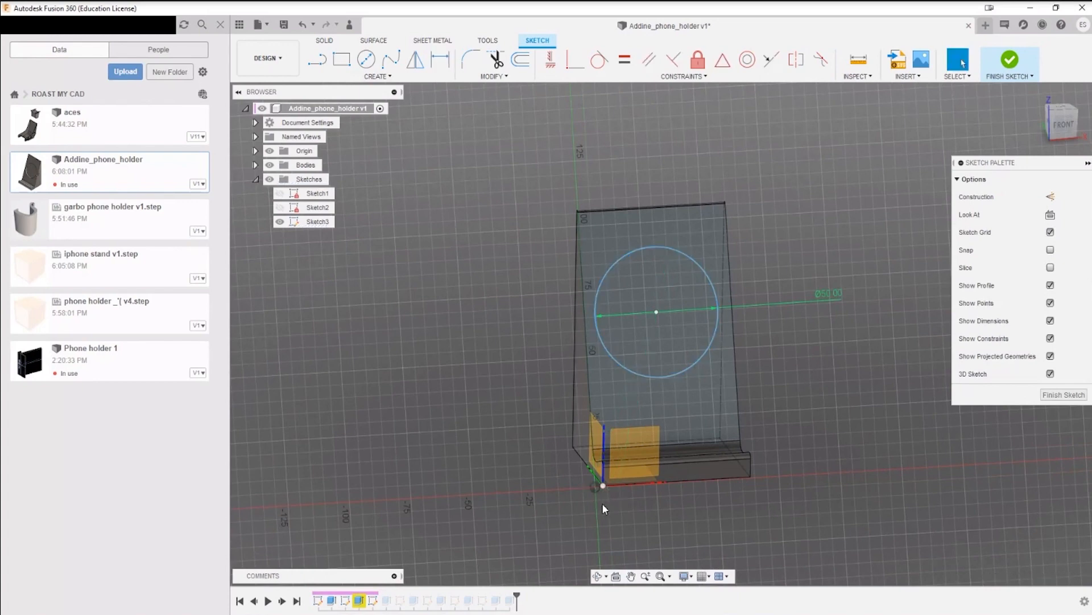
left_click(595, 488)
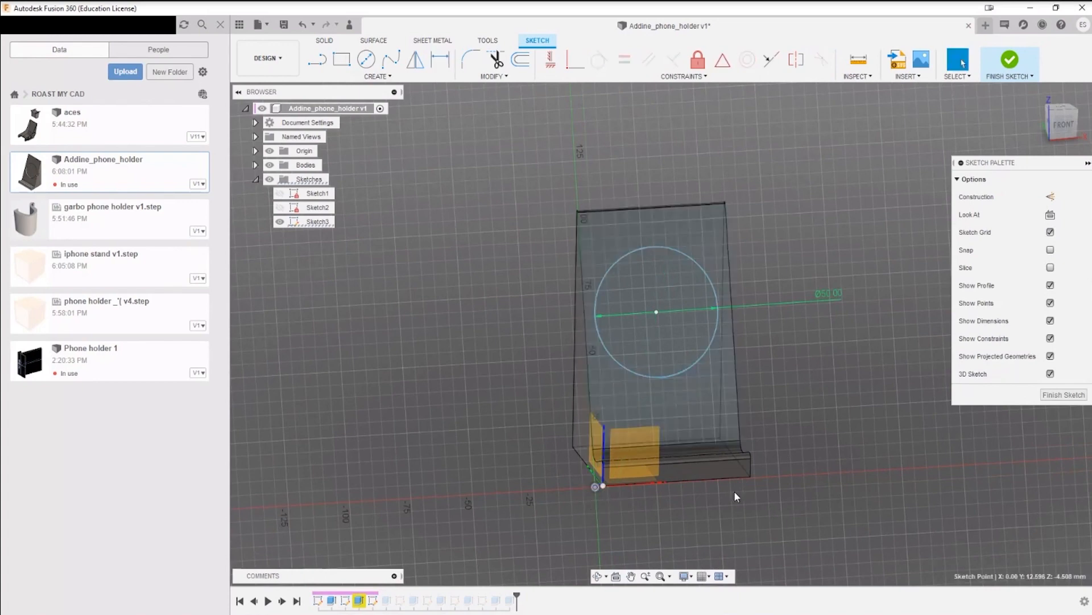
middle_click_drag(849, 441, 913, 326)
scroll(912, 326, "up", 1)
left_click(619, 400)
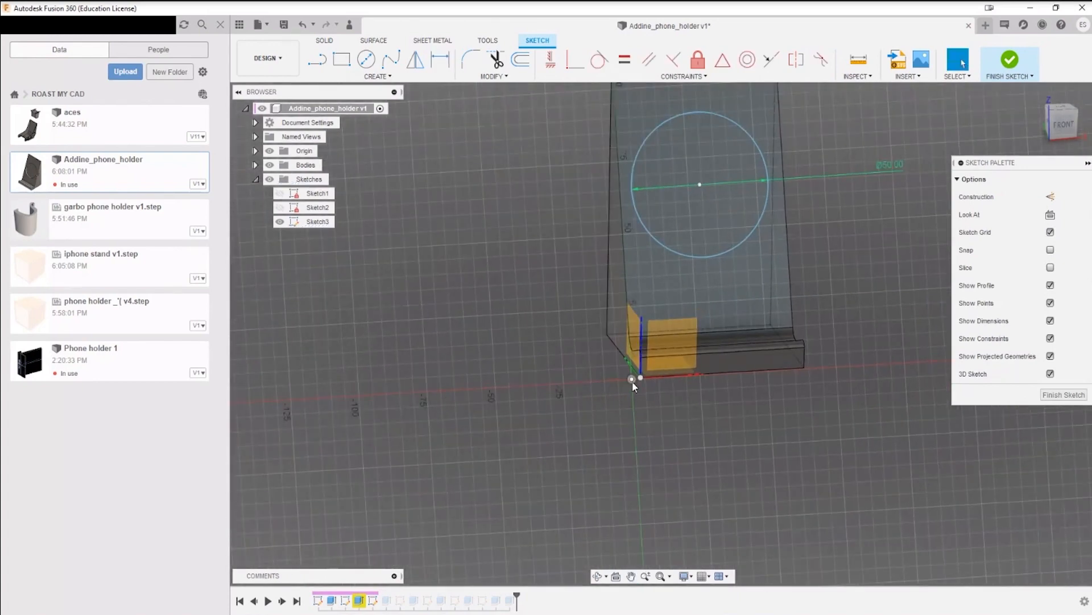
key("d")
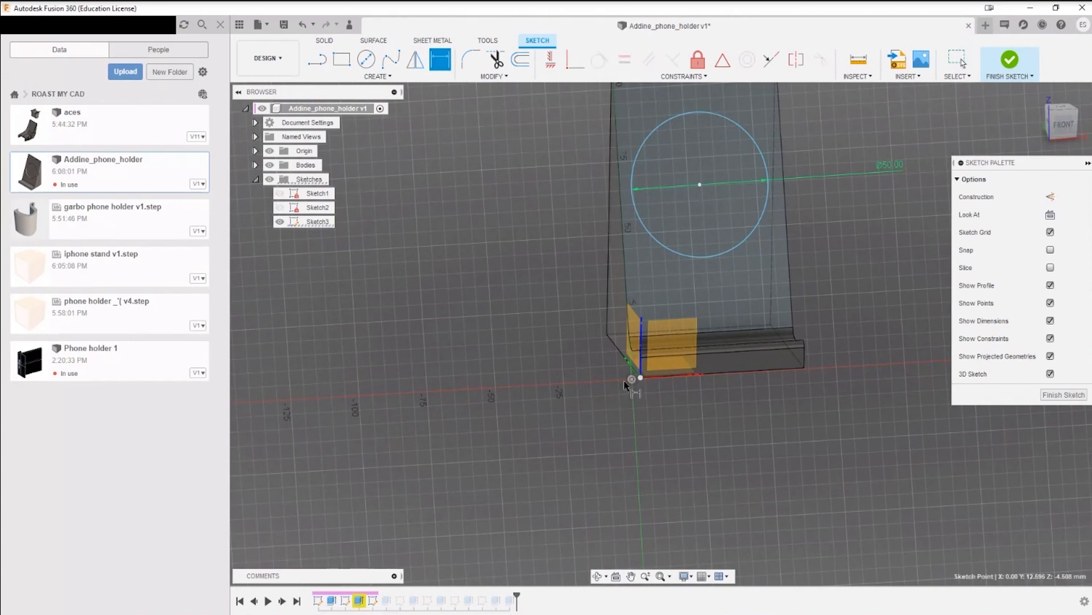
left_click(700, 186)
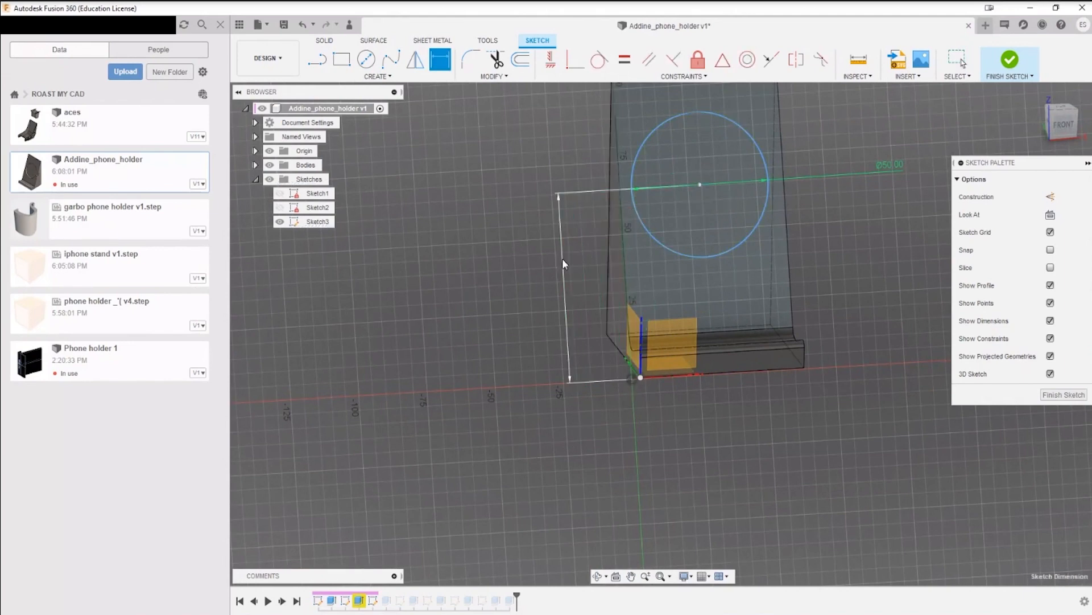
left_click(562, 259)
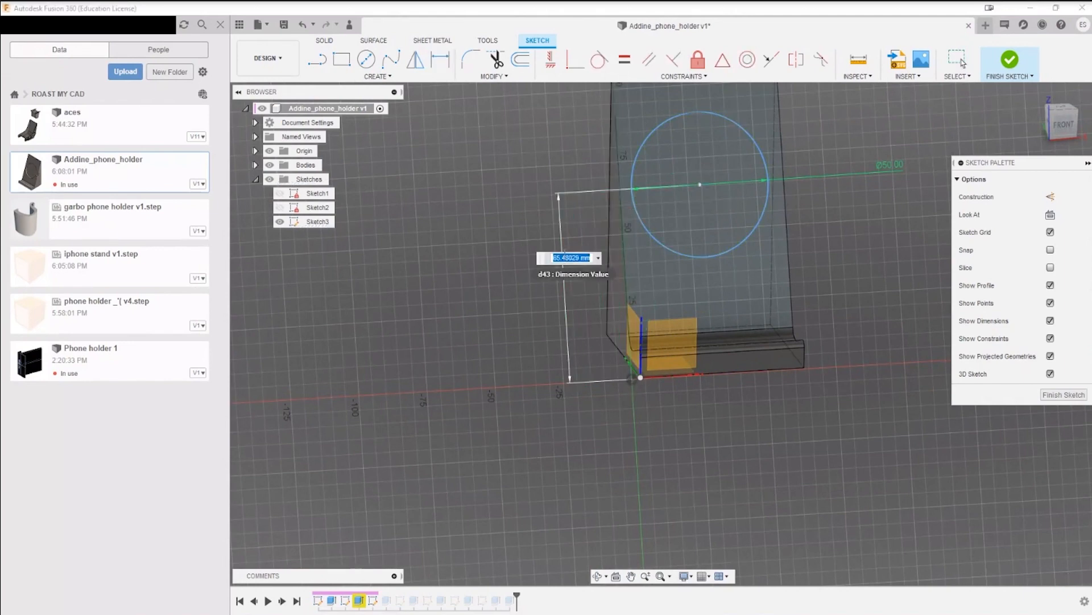
Step: Dimension the horizontal distance from the sketch origin point to the circle's center
left_click(632, 379)
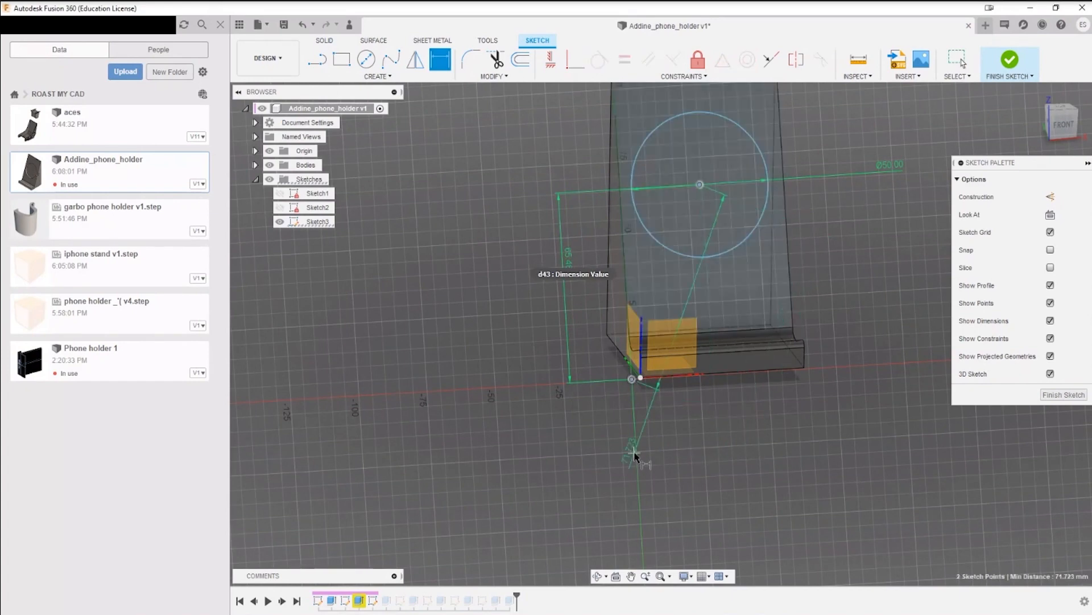
left_click(663, 459)
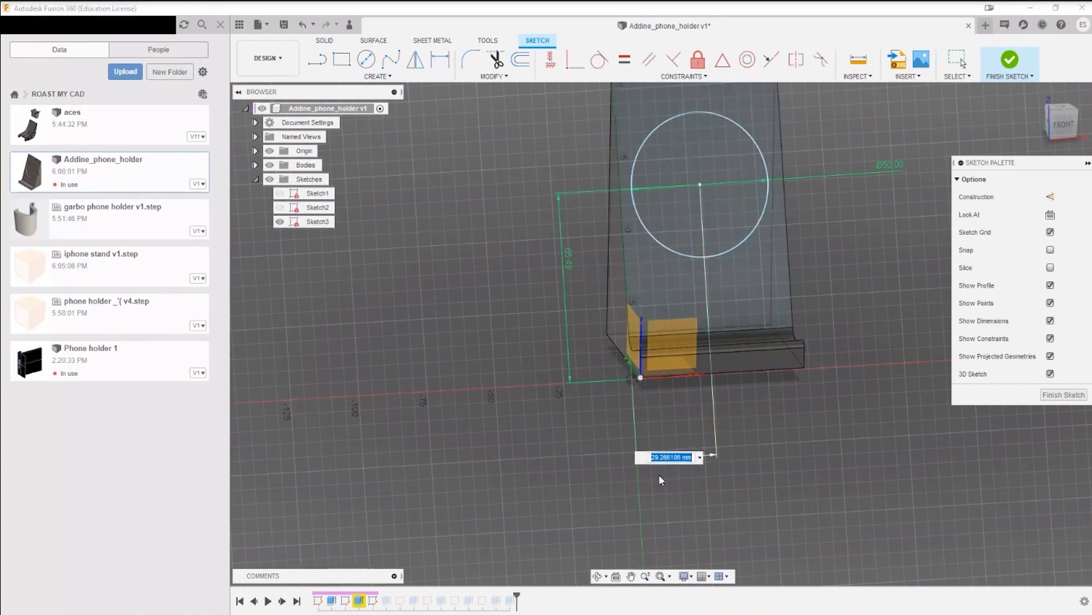
key("Return")
key("Escape")
Step: Delete the horizontal and vertical dimensions that tie the circle's center to the sketch origin point
middle_click_drag(858, 236, 779, 260)
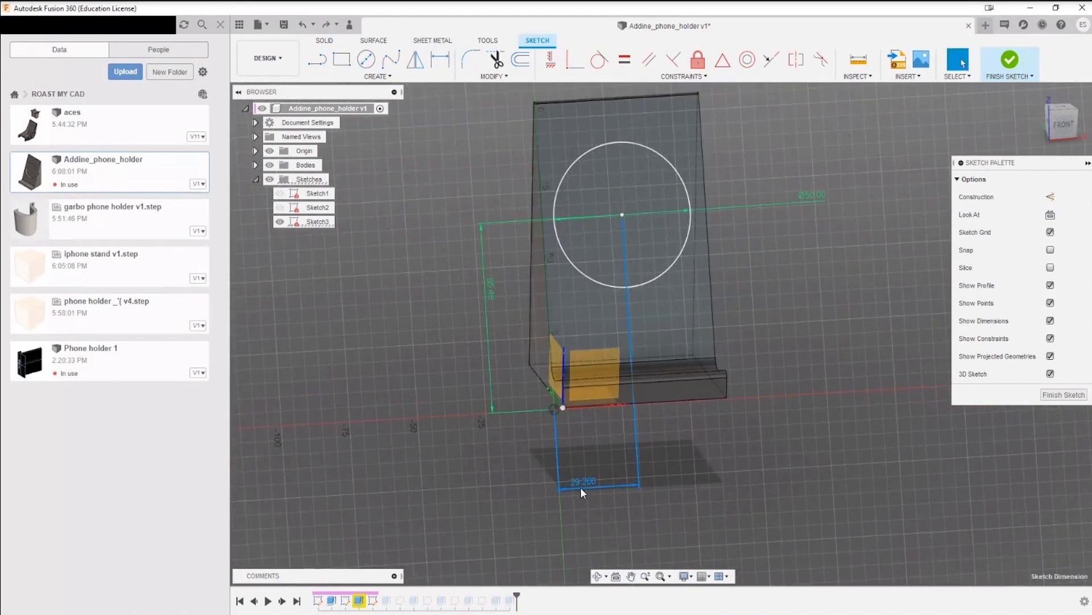
mouse_move(580, 488)
key("XF86AudioRaiseVolume")
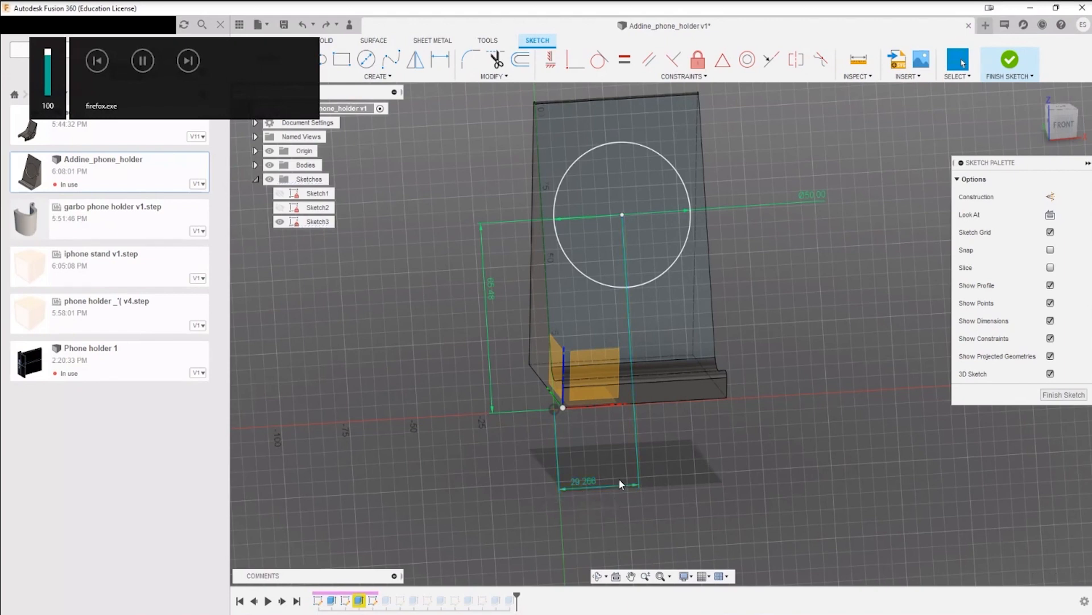
left_click(602, 486)
key("Delete")
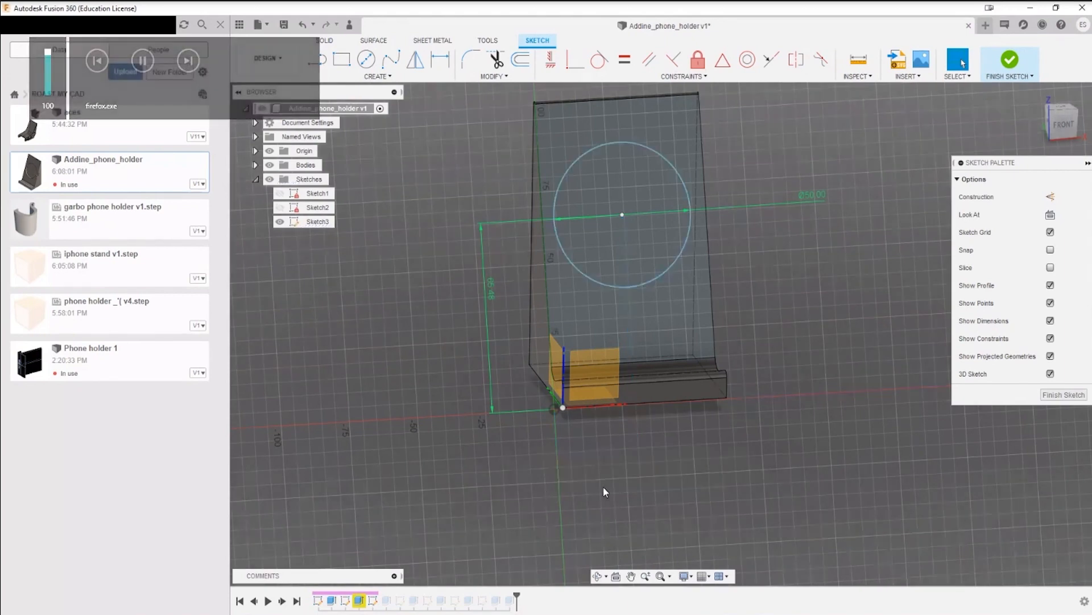
key("Delete")
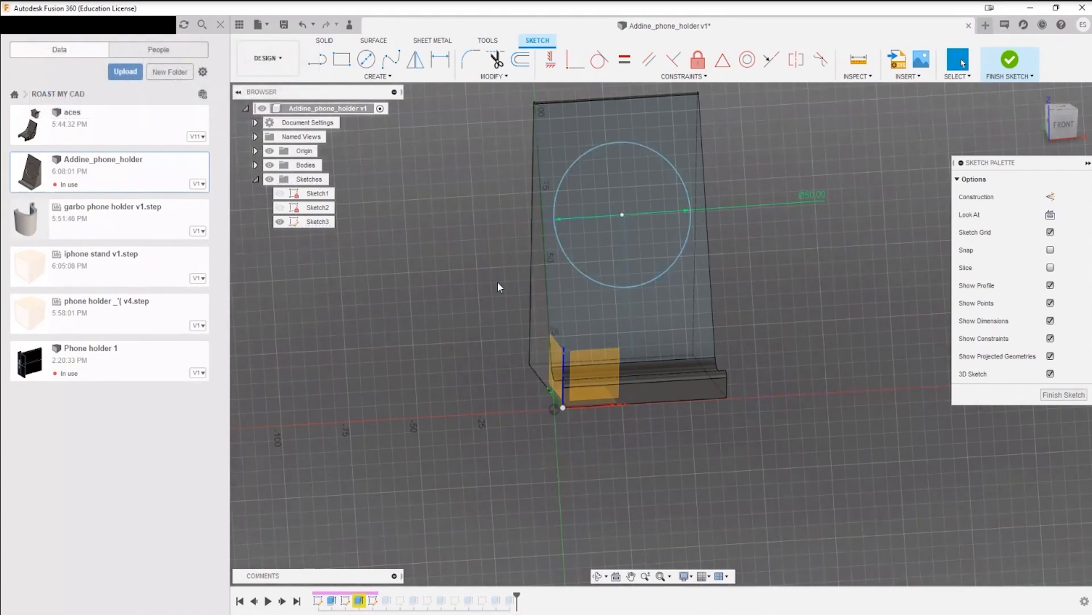
Step: Dimension the circle's center 30 mm from the backrest's left side edge
scroll(624, 288, "down", 3)
scroll(702, 293, "up", 5)
mouse_move(703, 292)
middle_mouse_down()
mouse_move(769, 332)
mouse_move(813, 399)
middle_mouse_up()
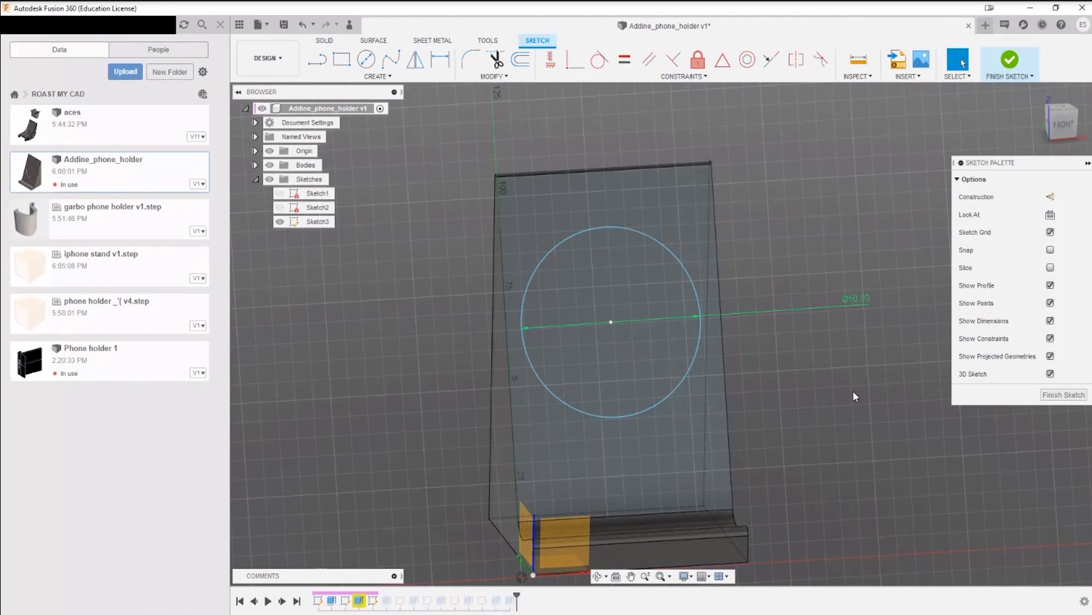
key("d")
left_click(612, 324)
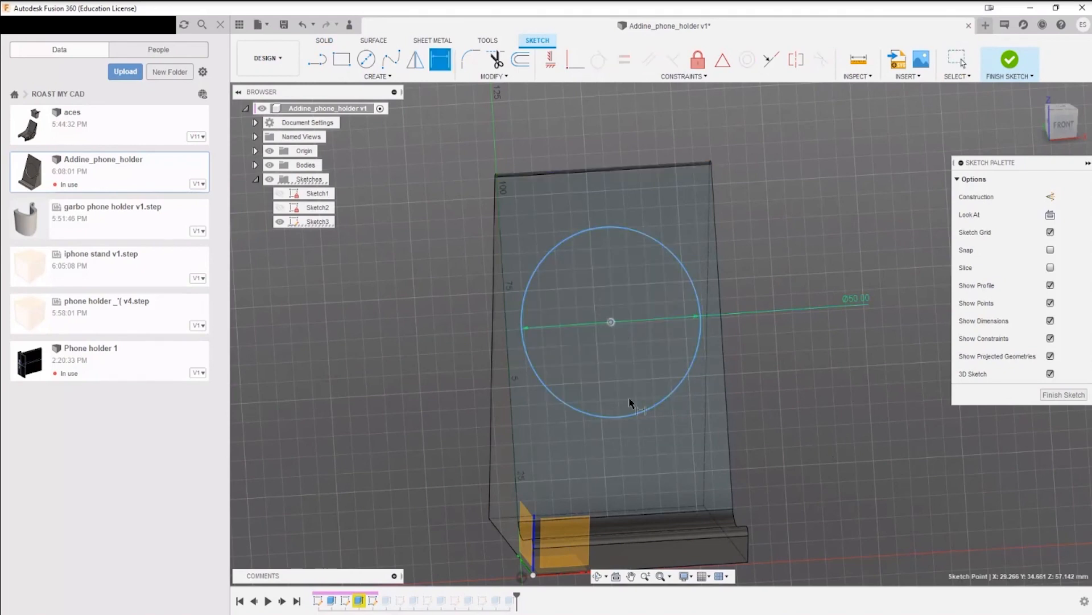
left_click(512, 400)
left_click(561, 441)
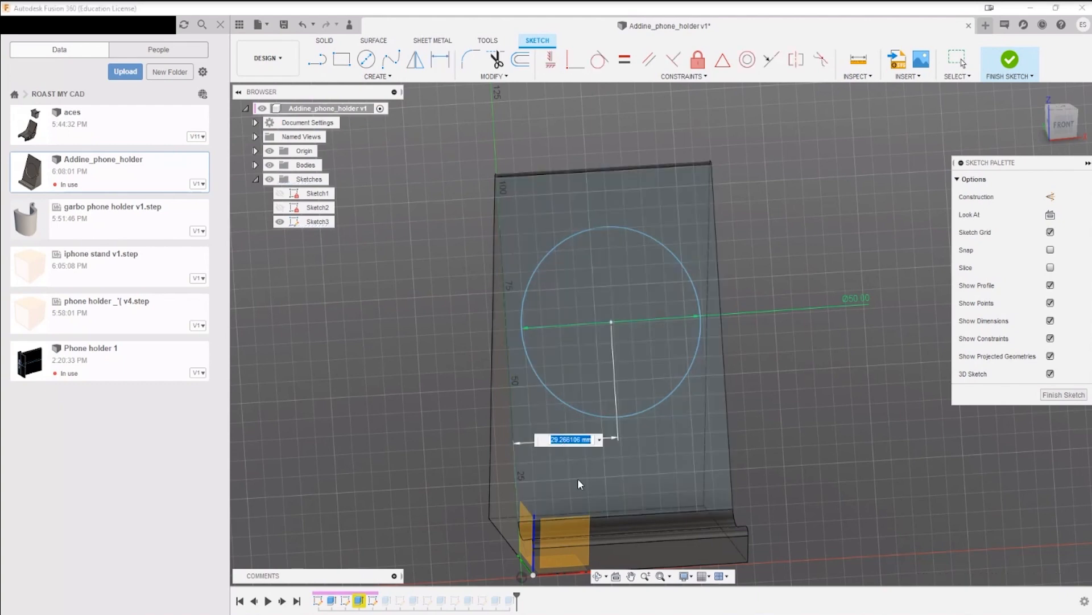
type("30")
key("Return")
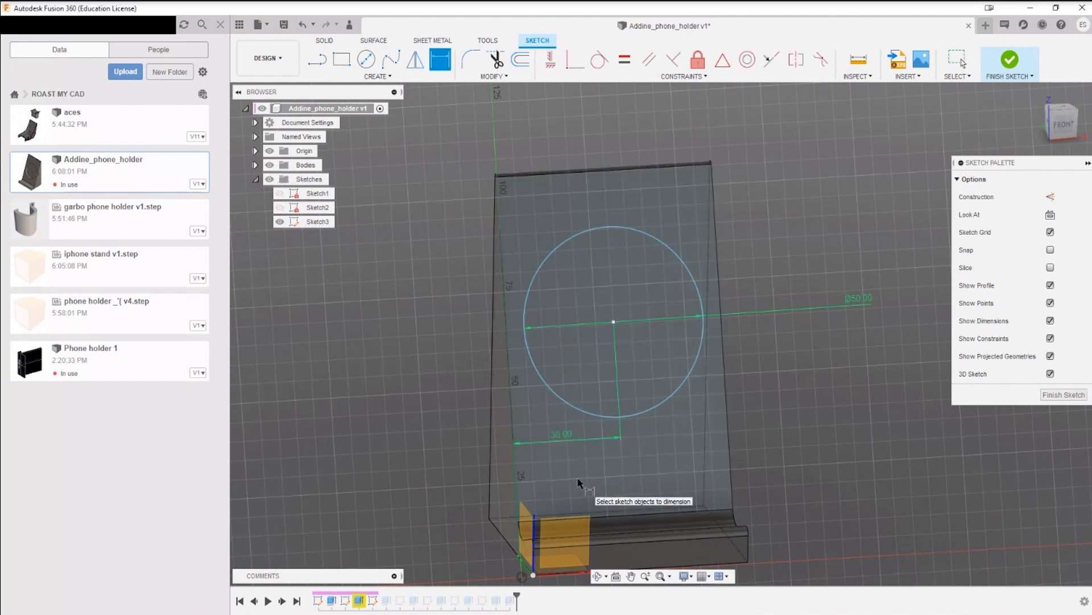
Step: Measure the length of the backrest's right side edge and copy the value to the clipboard
left_click(614, 322)
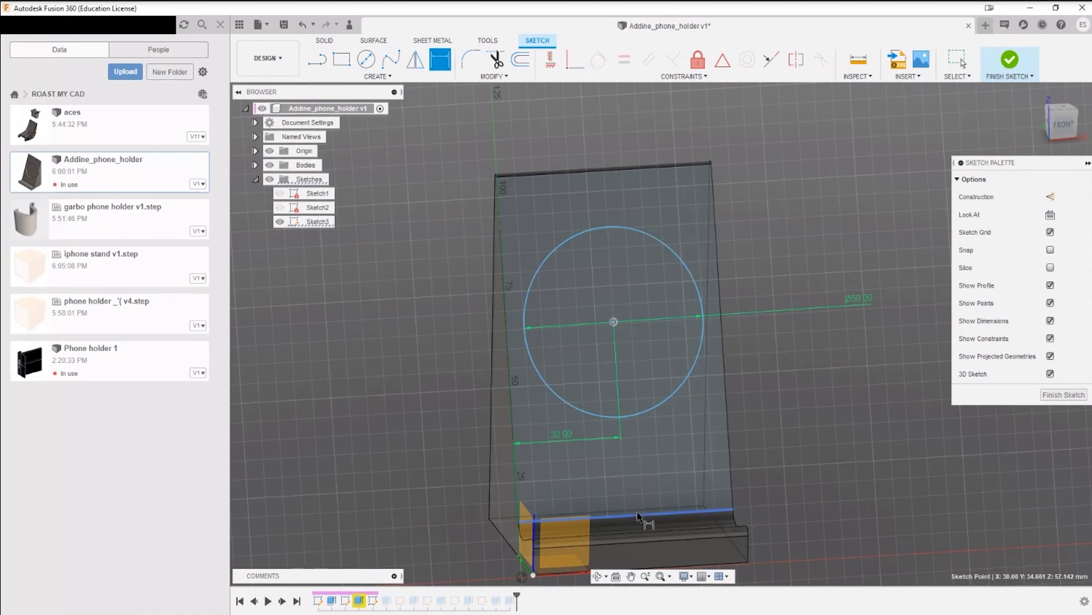
key("Escape")
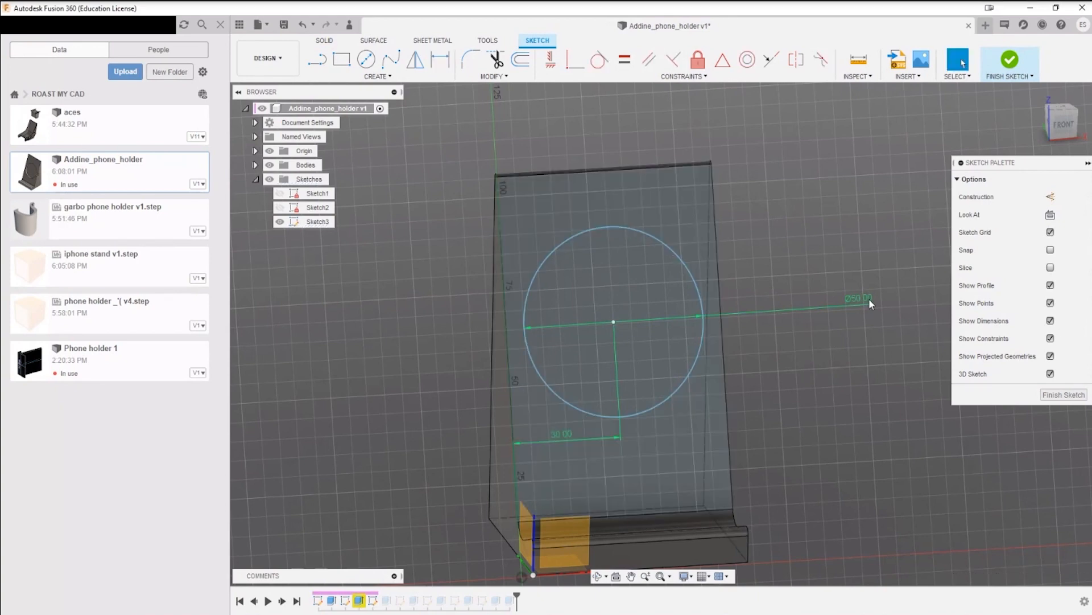
left_click(863, 60)
left_click(722, 285)
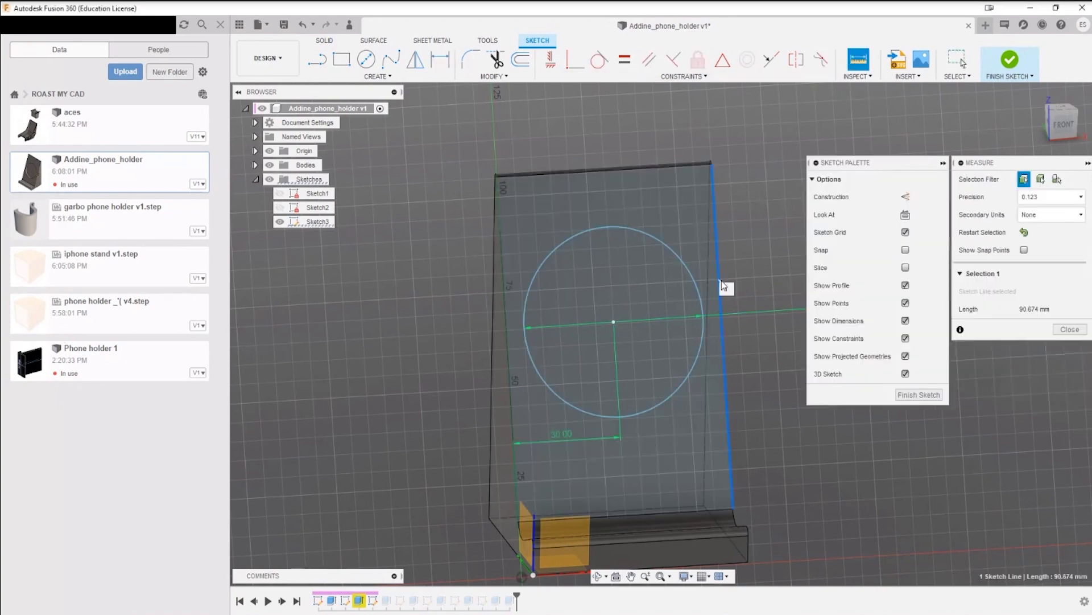
left_click(1031, 311)
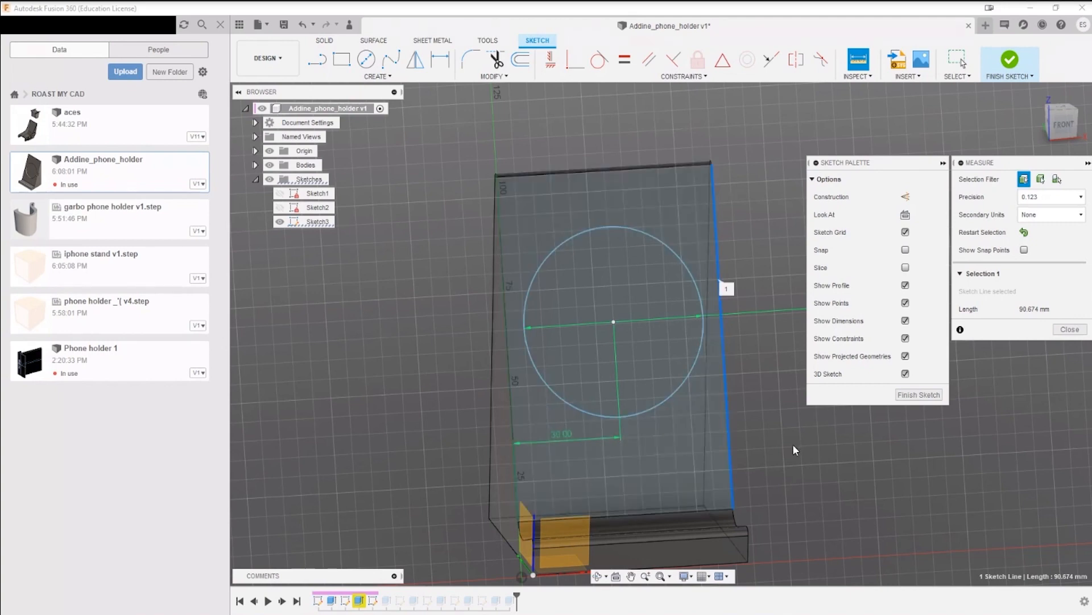
key("Escape")
Step: Dimension the circle's center above the backrest's lower edge as 90.674/2 mm and finish the sketch
key("d")
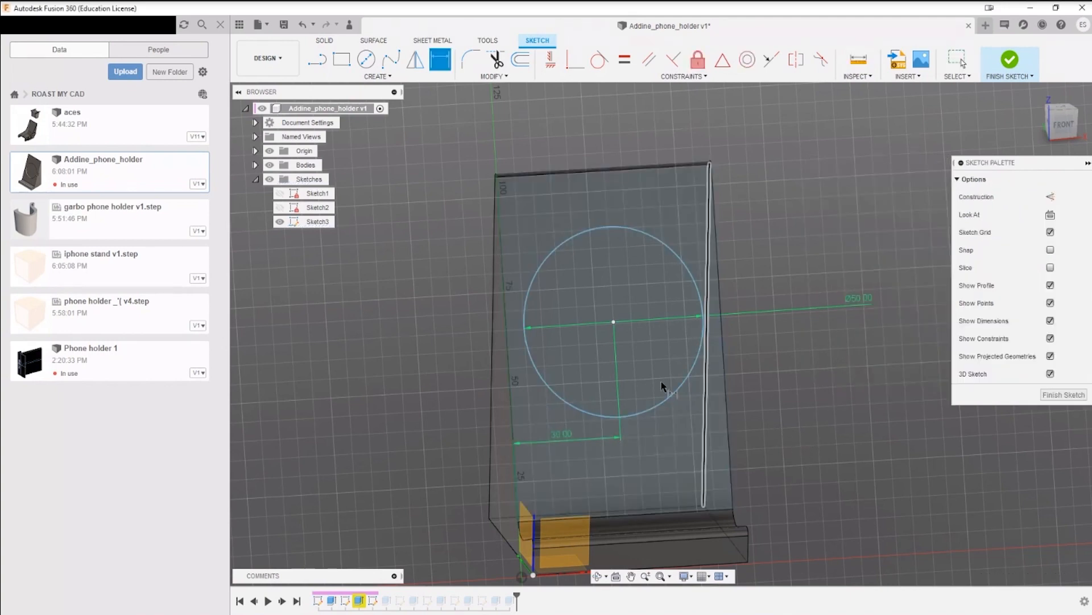
left_click(614, 323)
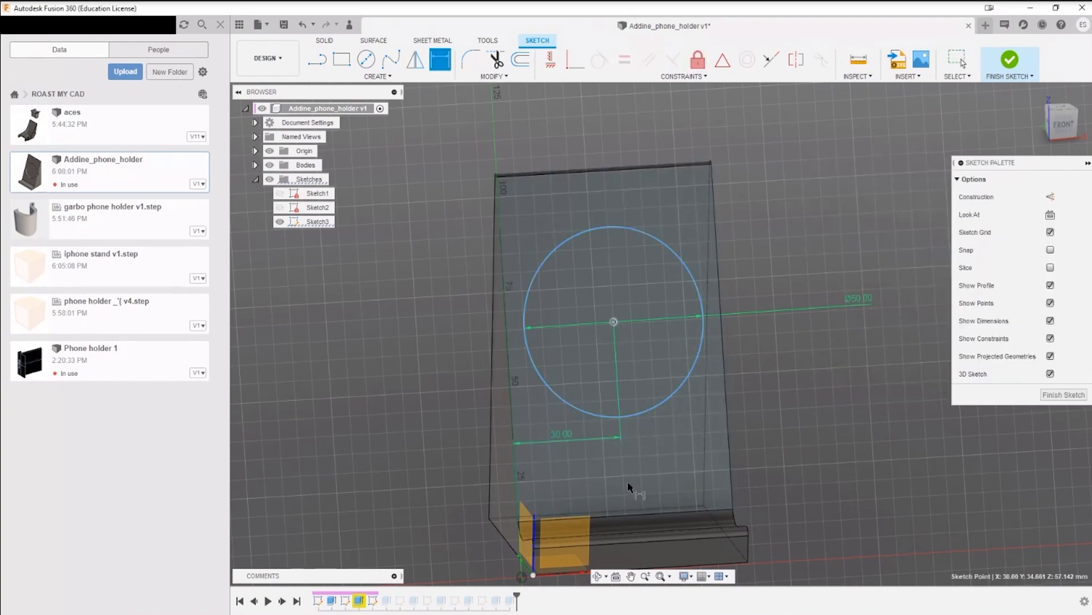
left_click(657, 515)
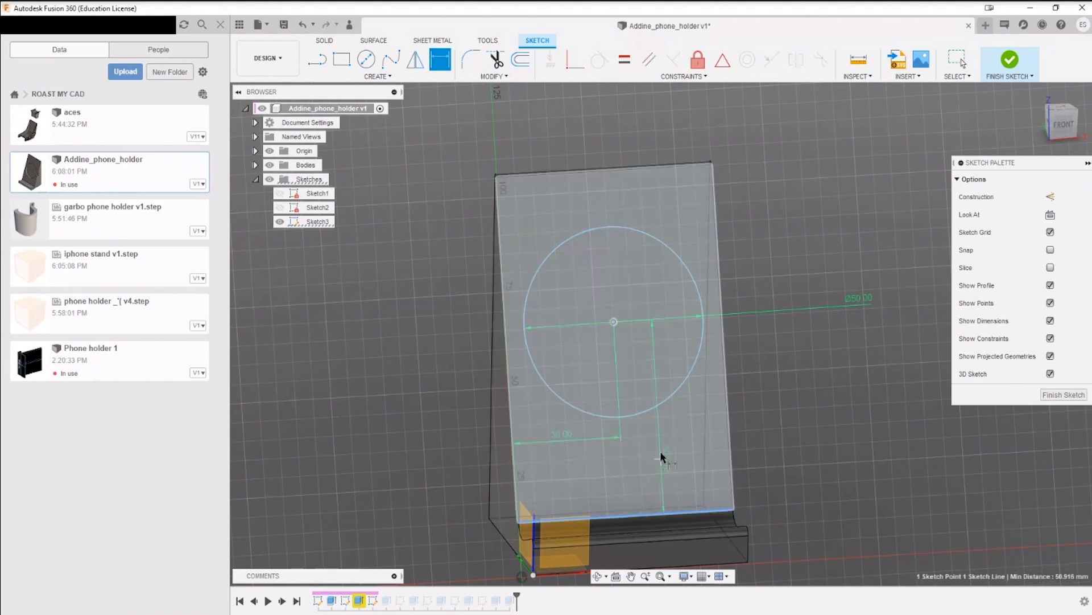
left_click(781, 419)
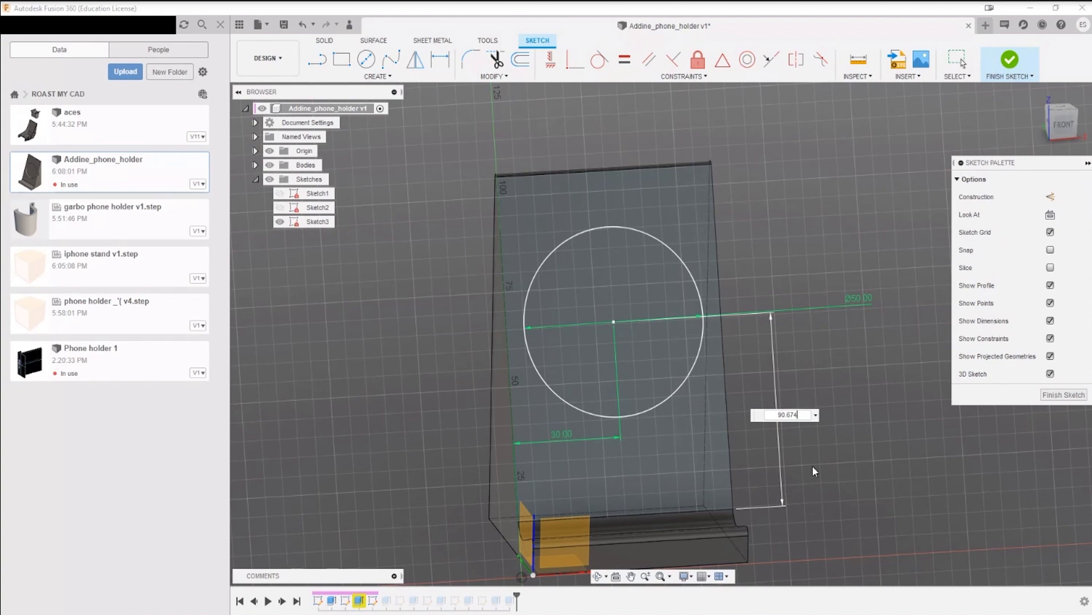
type("/2")
key("Return")
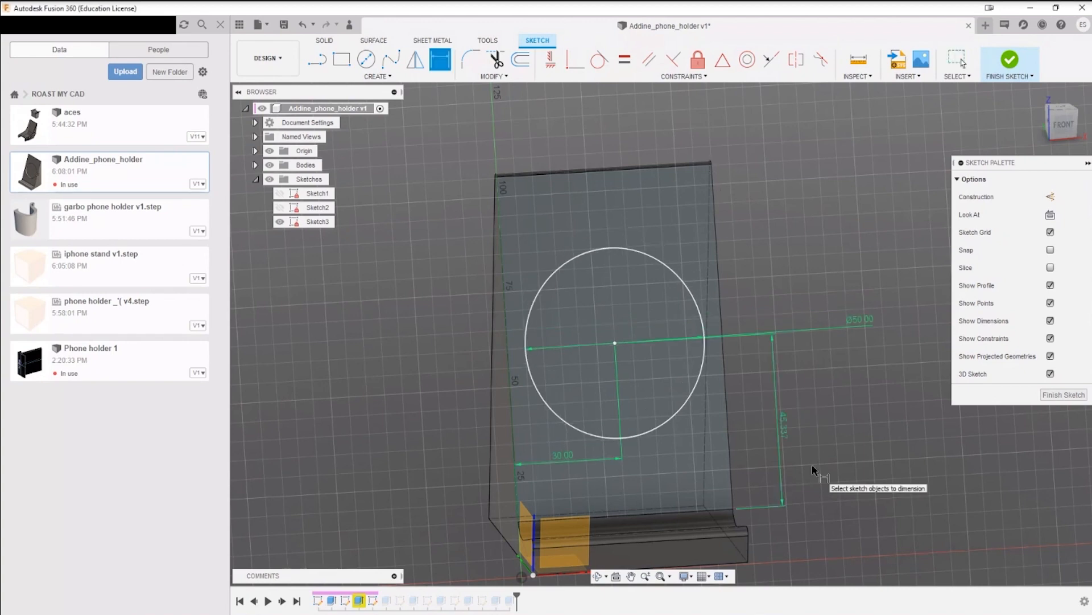
key("Escape")
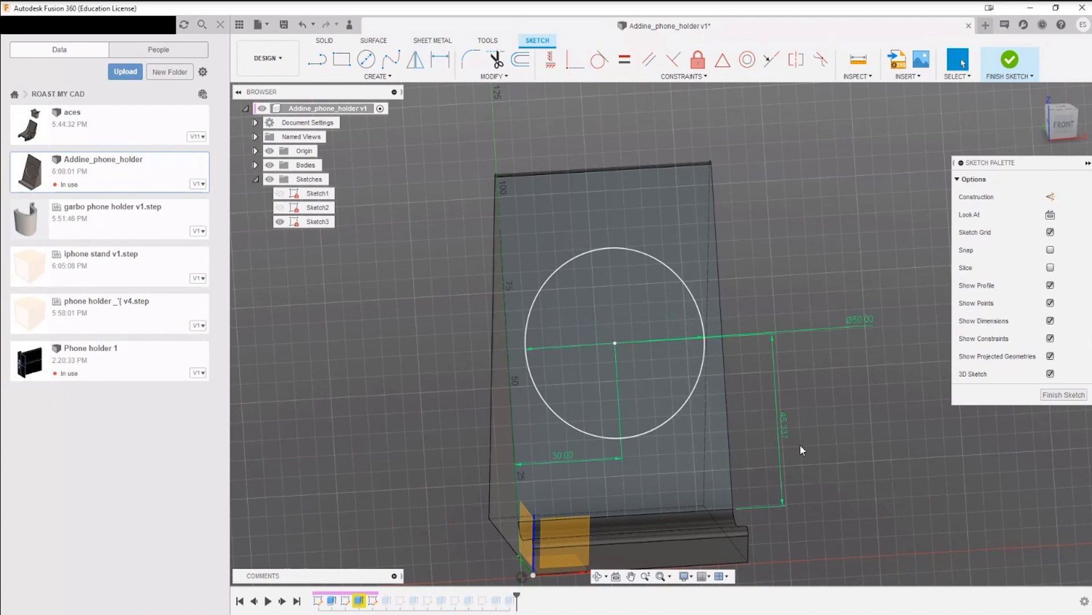
mouse_move(842, 436)
middle_mouse_down("shift")
mouse_move(815, 439)
mouse_move(832, 428)
middle_mouse_up("shift")
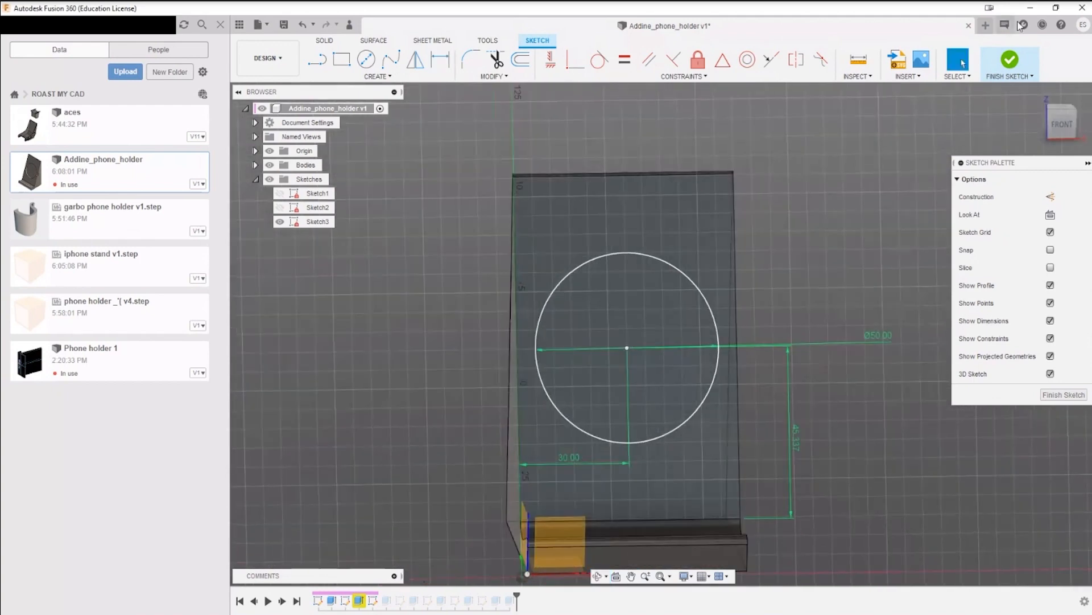
left_click(1016, 70)
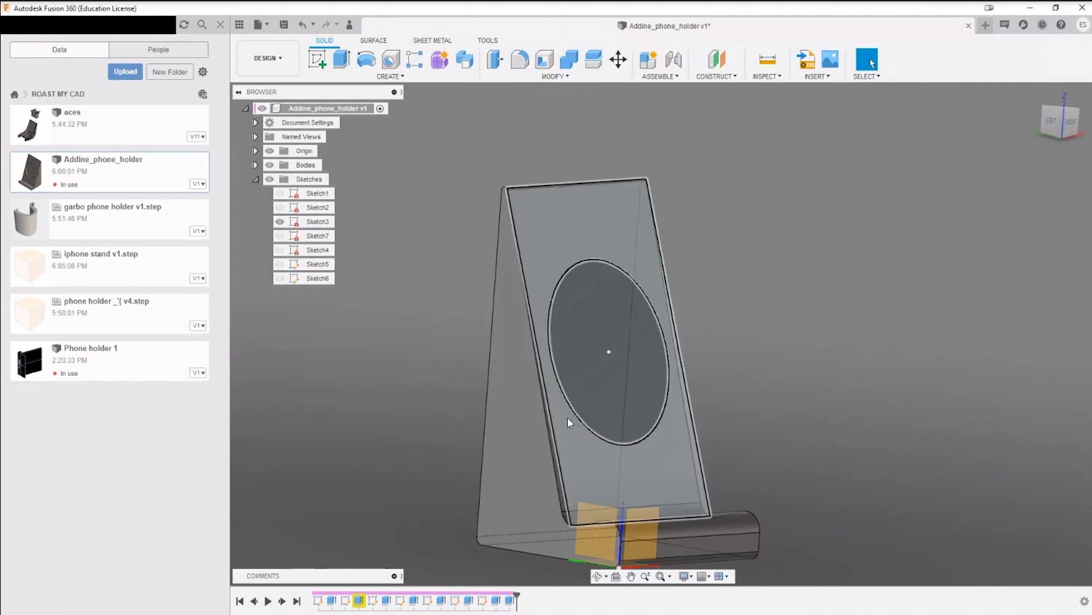
Step: Extrude Sketch3's circle as a cut with a distance of -5 mm into the backrest
left_click(572, 415)
mouse_move(863, 415)
middle_mouse_down("shift")
mouse_move(909, 381)
mouse_move(853, 397)
middle_mouse_up("shift")
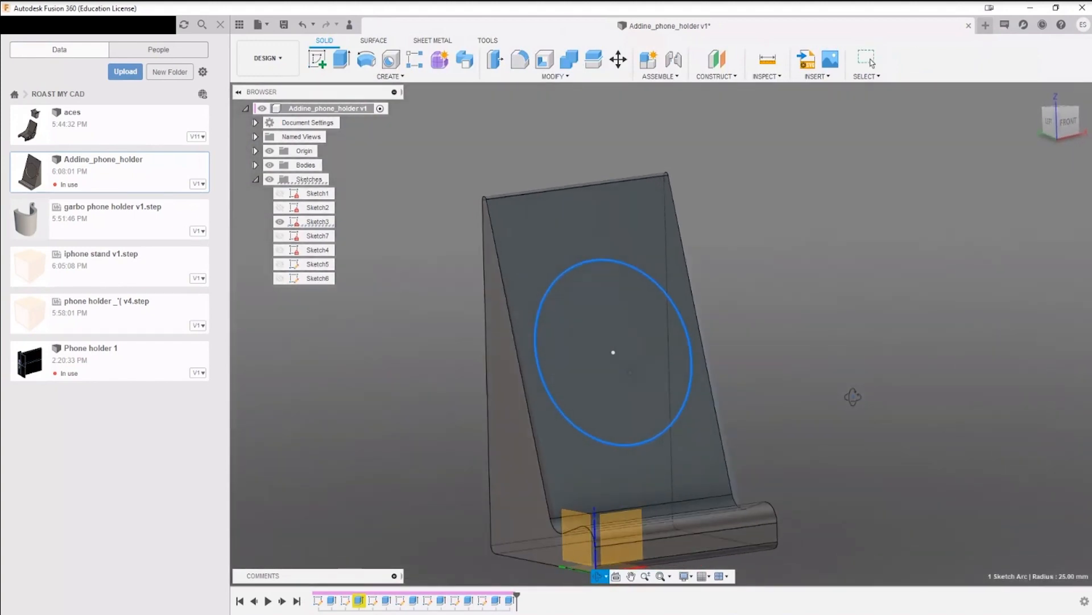
key("e")
left_click(622, 350)
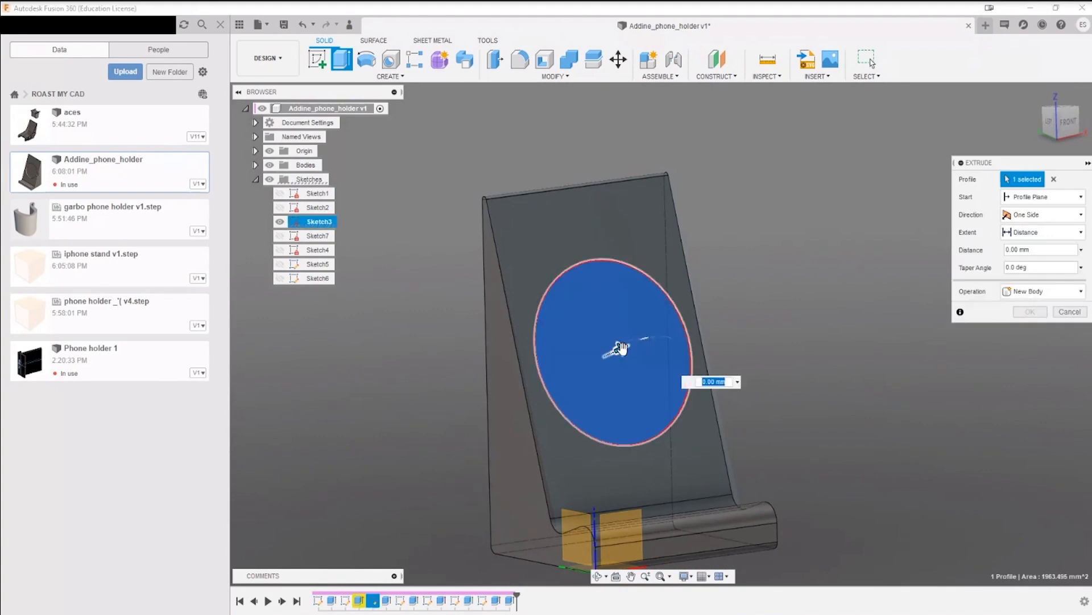
mouse_move(622, 349)
left_mouse_down()
mouse_move(597, 348)
mouse_move(608, 359)
left_mouse_up()
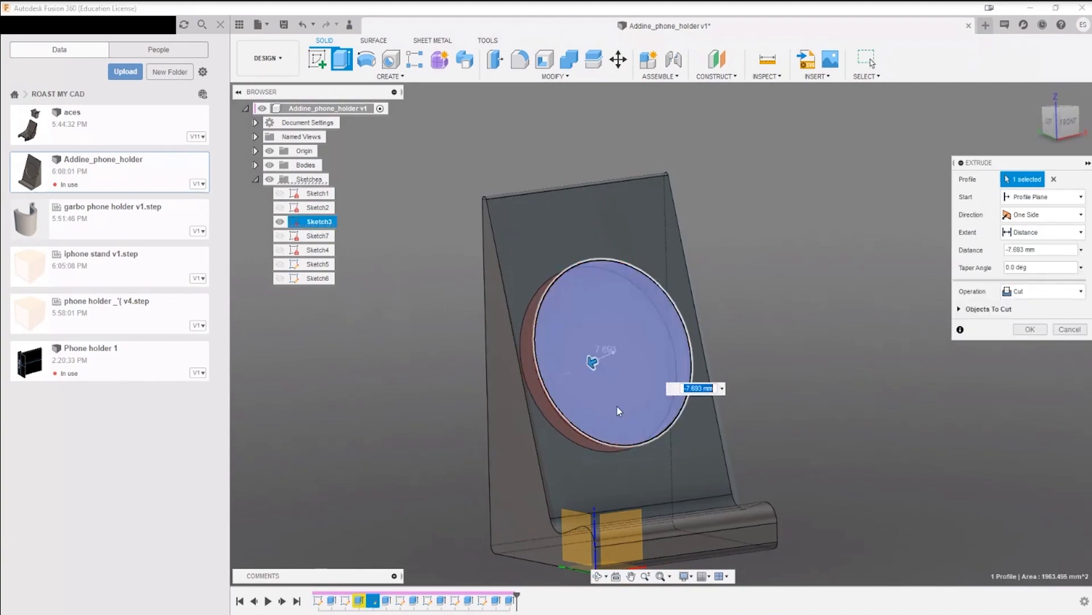
middle_click_drag(655, 387, 667, 391, "shift")
type("-5")
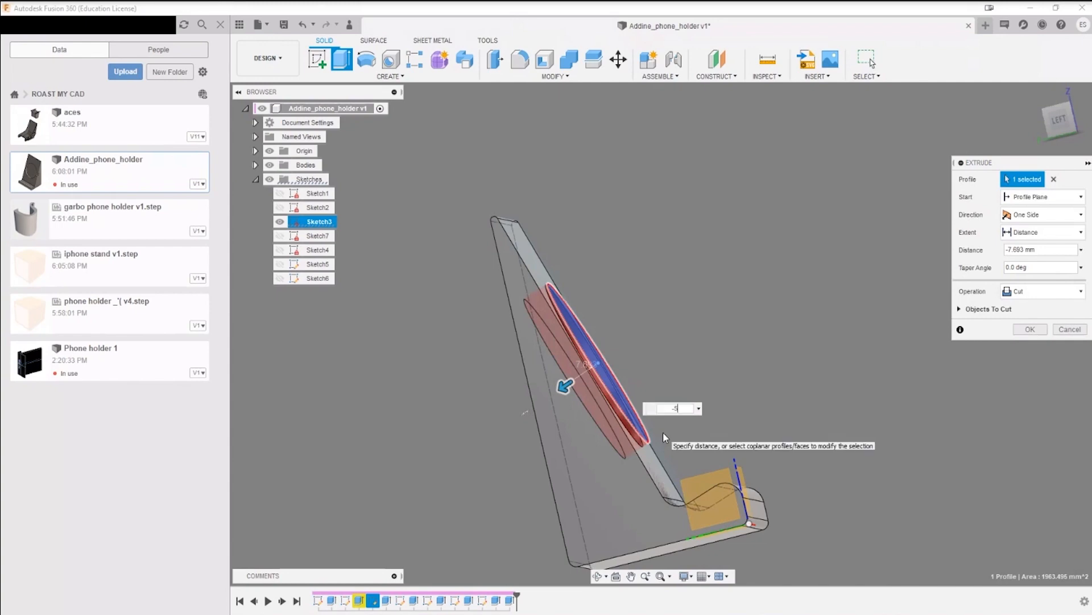
key("Return")
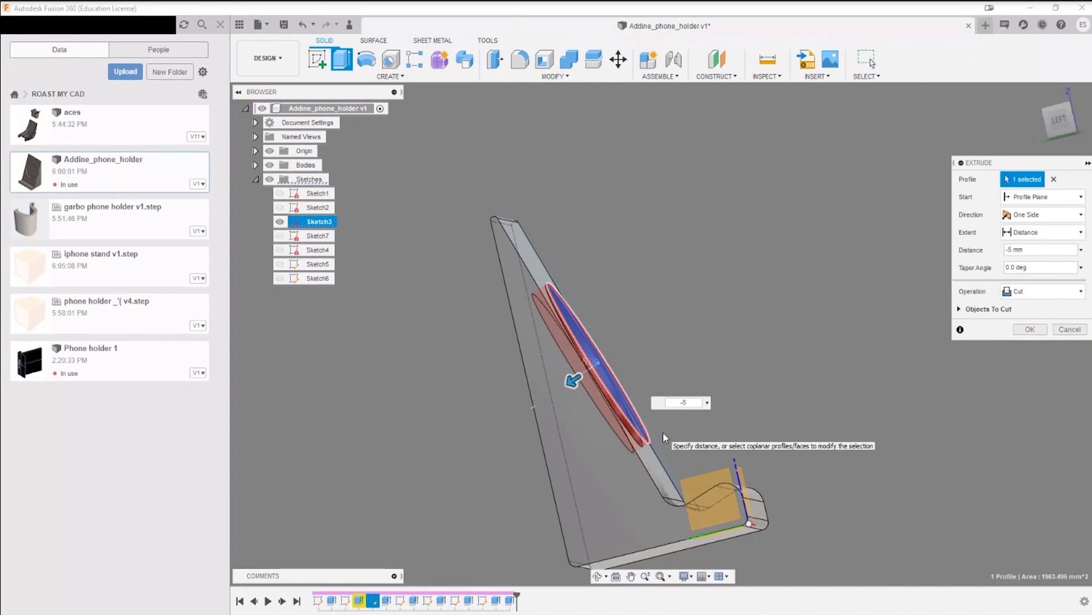
middle_click_drag(668, 429, 814, 353, "shift")
left_click_drag(814, 353, 731, 289)
key("Escape")
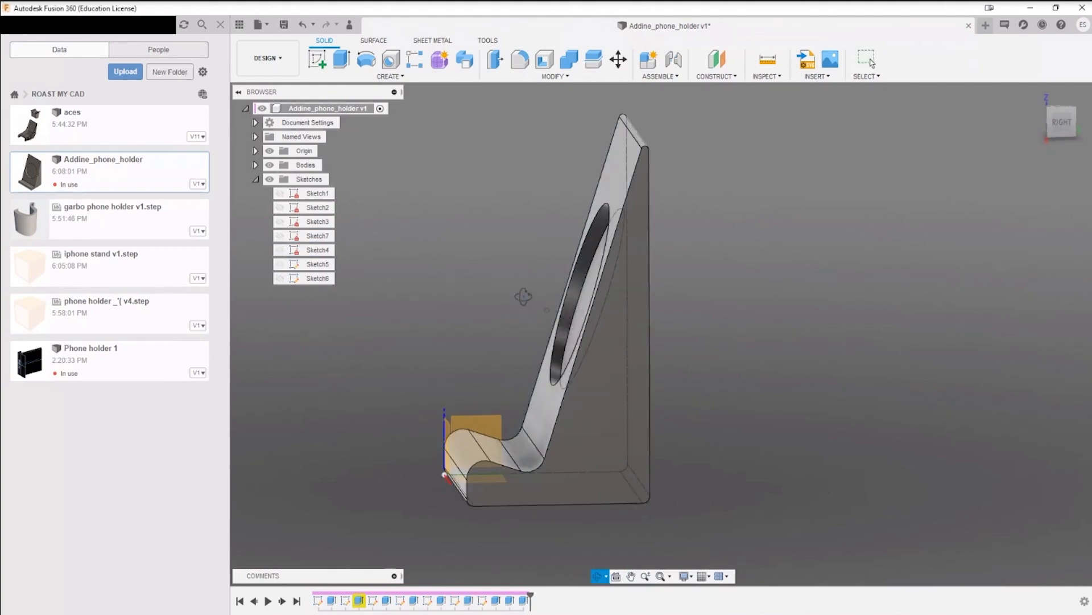
Step: Create a new sketch on the holder's triangular right side face
mouse_move(522, 297)
middle_mouse_down("shift")
mouse_move(555, 297)
mouse_move(512, 291)
middle_mouse_up("shift")
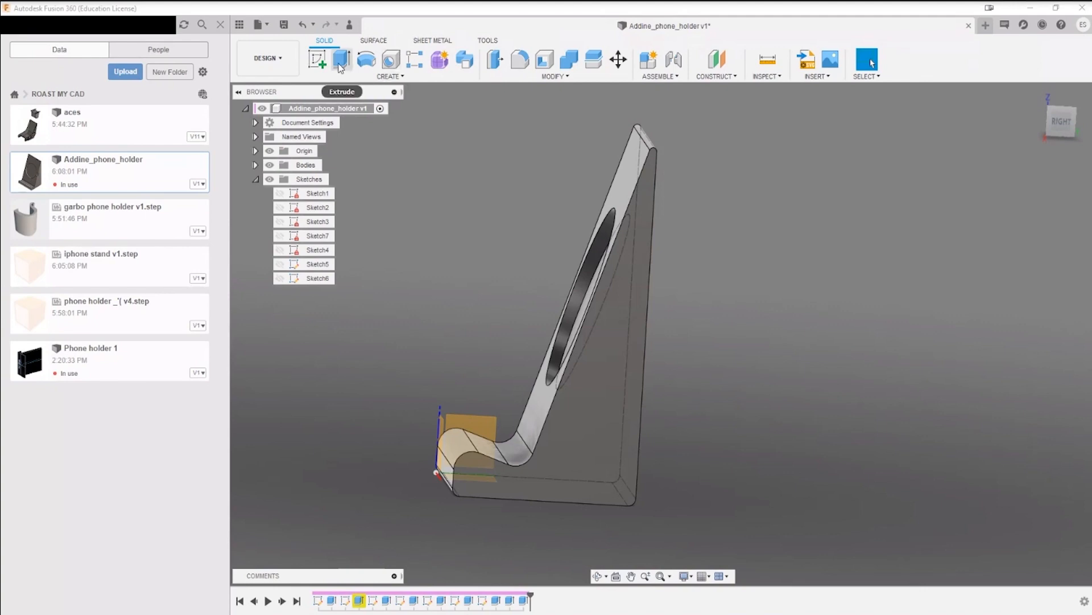
left_click(318, 59)
middle_click_drag(781, 247, 735, 260, "shift")
left_click(624, 312)
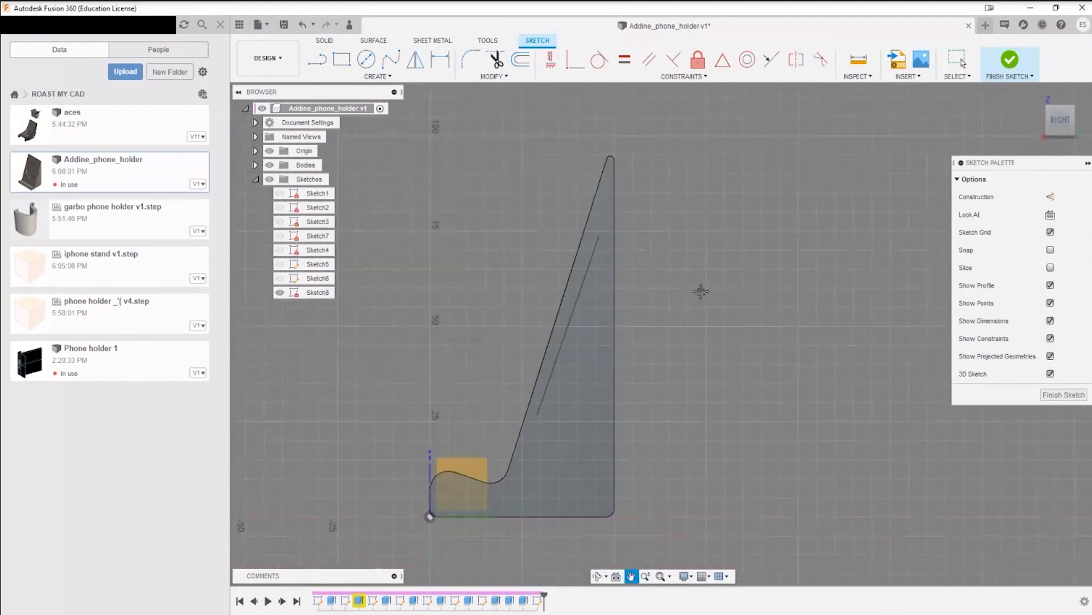
scroll(552, 295, "up", 6)
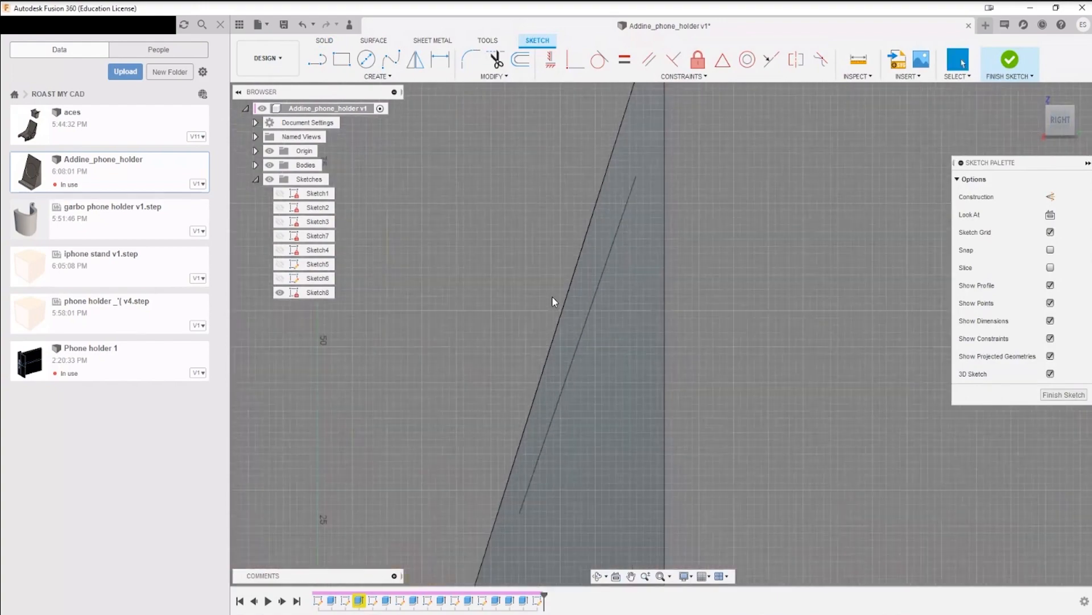
left_click(317, 60)
left_click(515, 230)
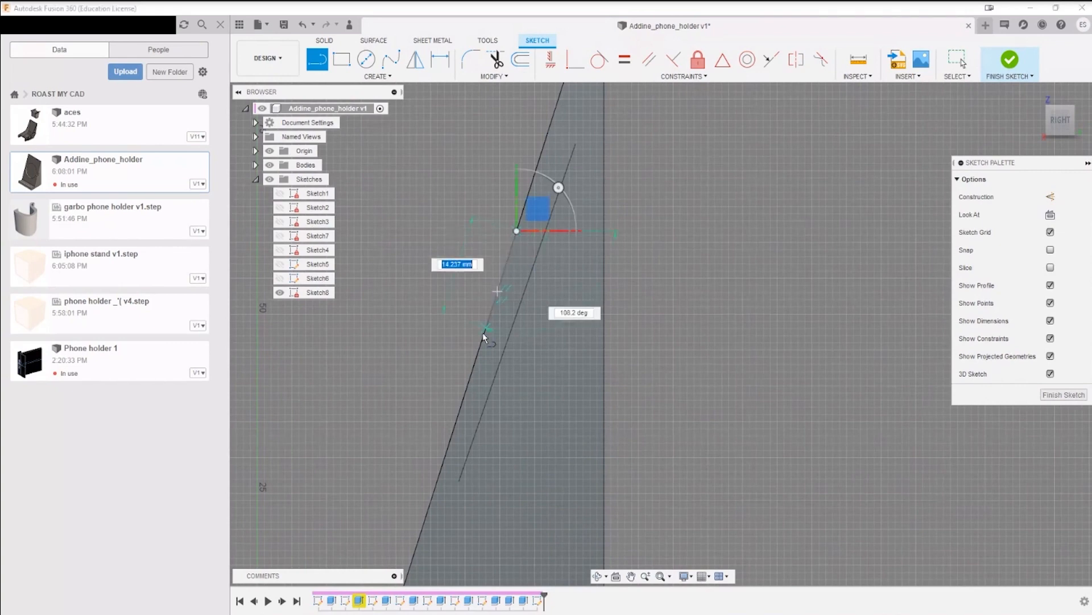
left_click(480, 351)
key("Escape")
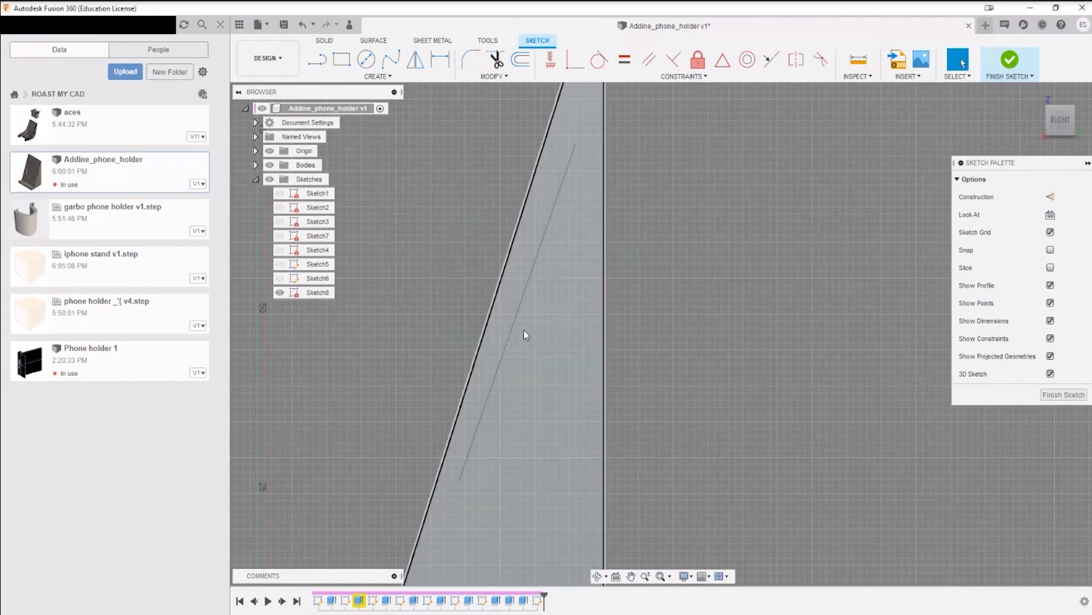
Step: Draw a line about 9 mm long from the sloped backrest edge's midpoint, perpendicular into the body, and convert it to construction
scroll(519, 315, "down", 4)
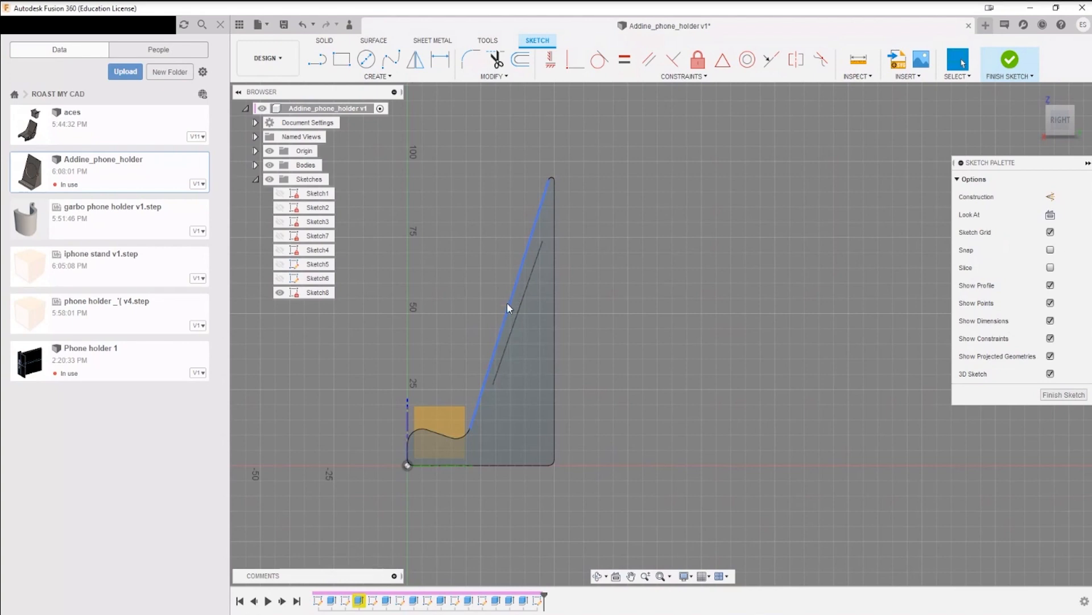
key("l")
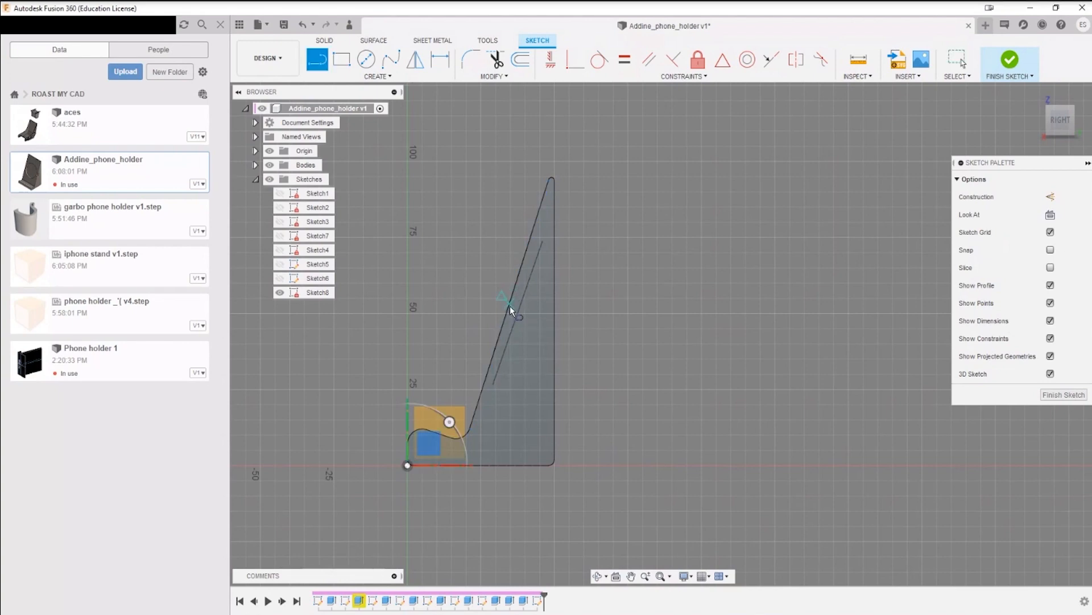
scroll(508, 302, "up", 3)
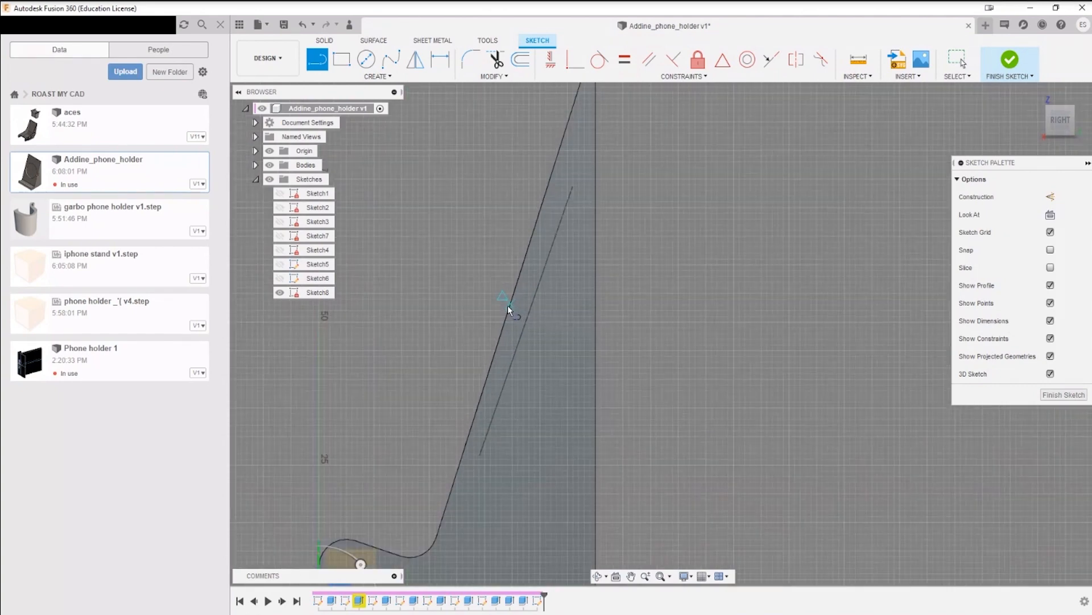
left_click(510, 303)
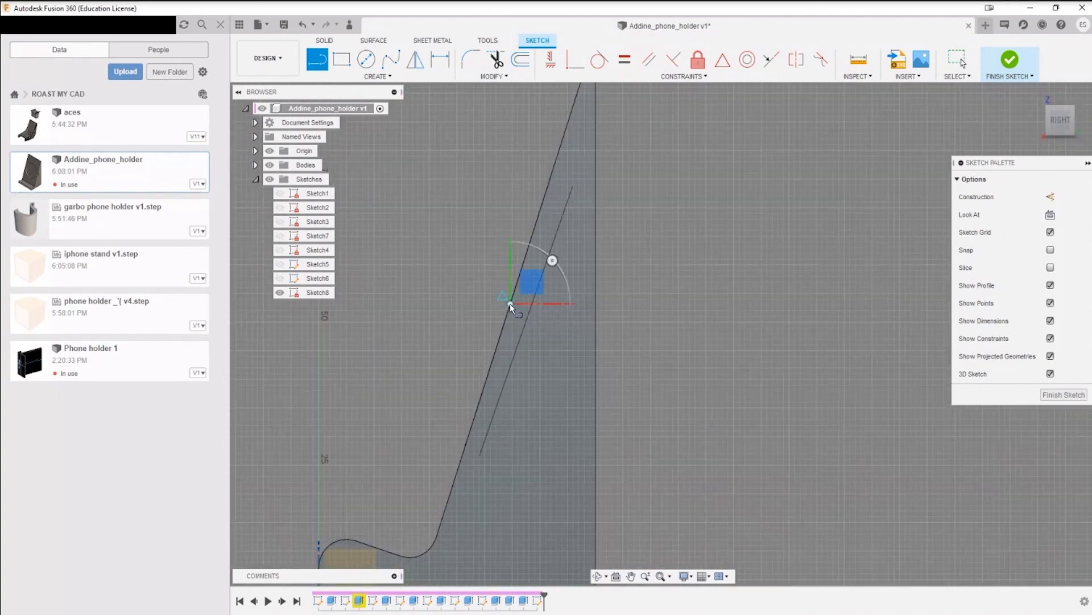
left_click(557, 319)
key("Escape")
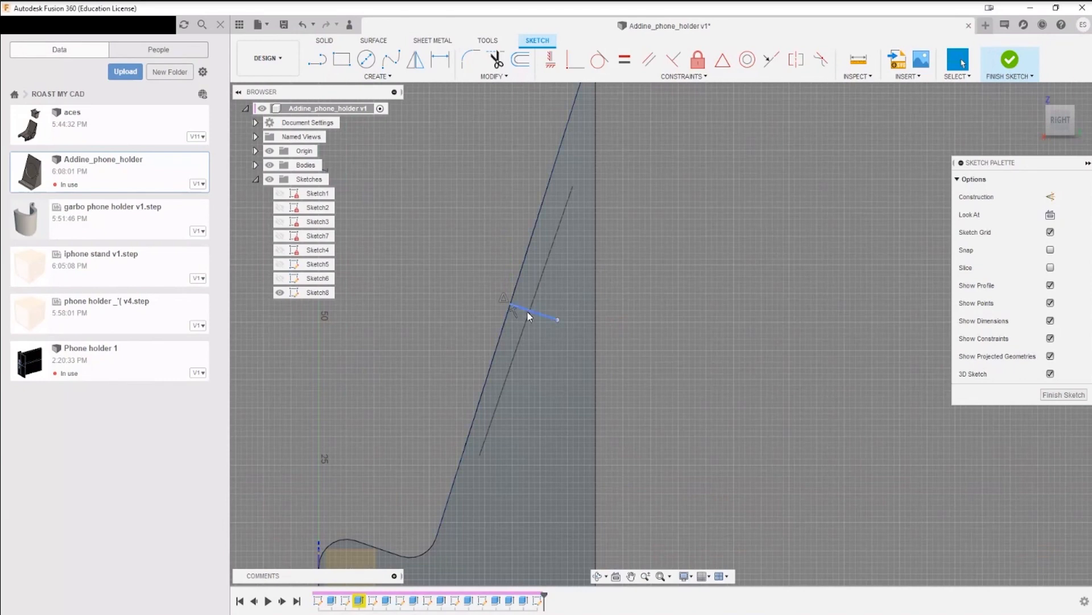
left_click(535, 312)
key("x")
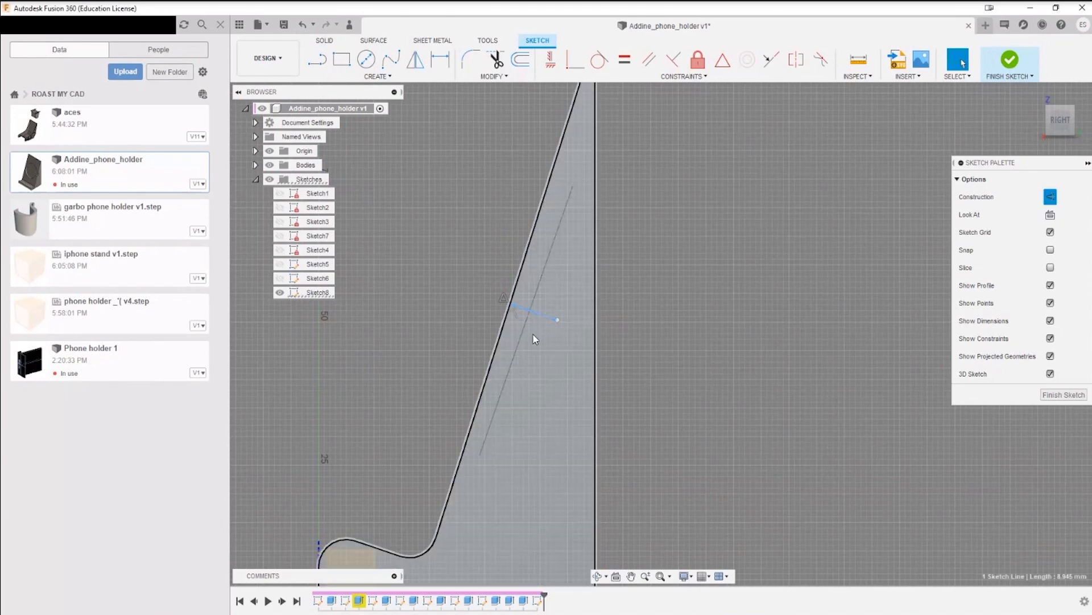
Step: Draw a line about 10 mm long upward from the construction line, parallel to the backrest, and a perpendicular line back to the sloped edge
scroll(541, 302, "up", 3)
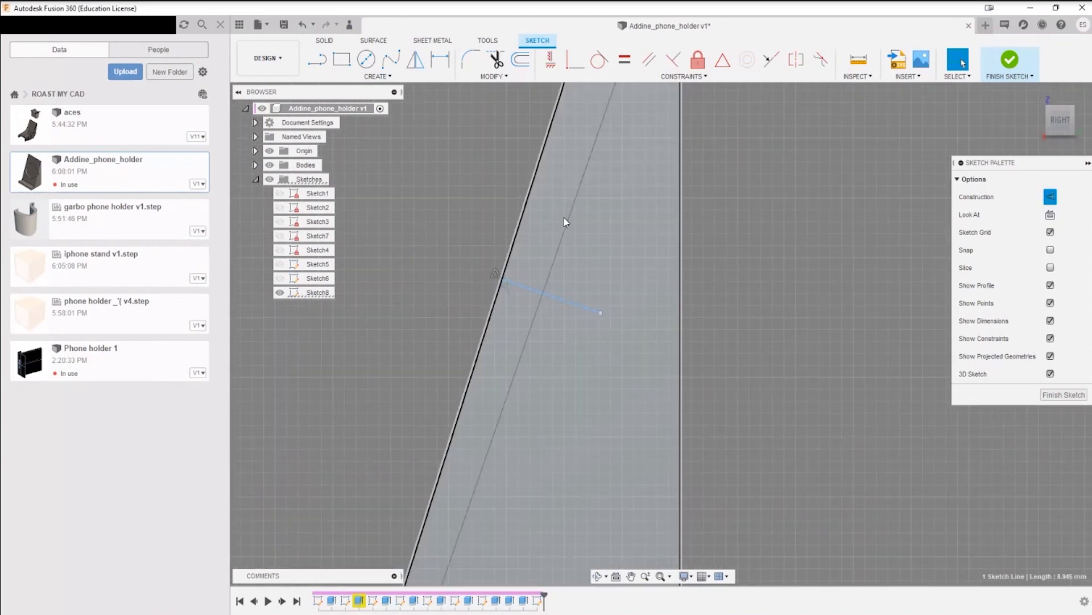
key("l")
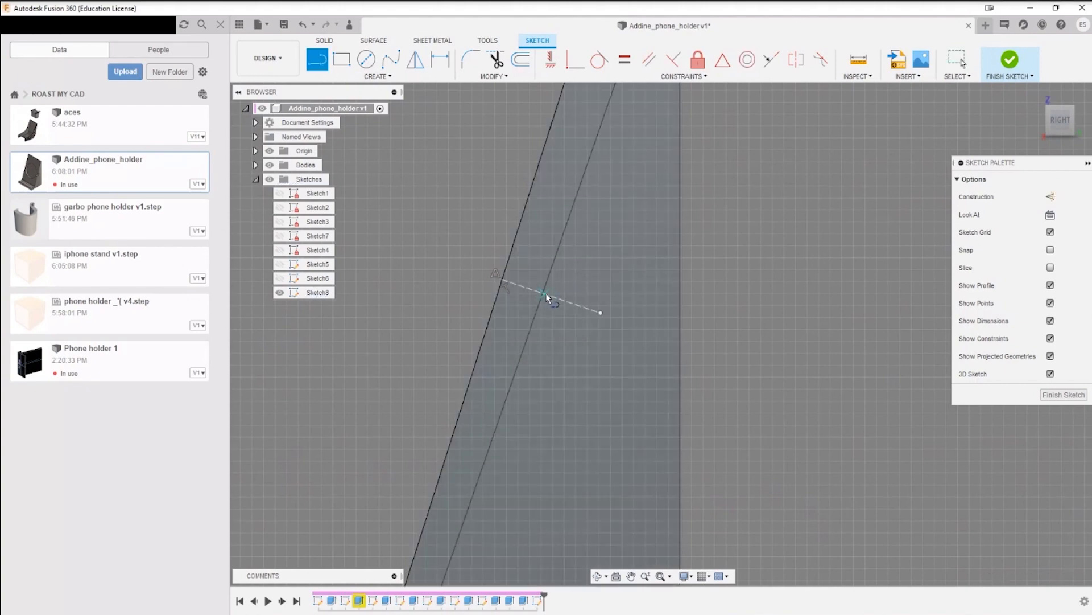
left_click(537, 291)
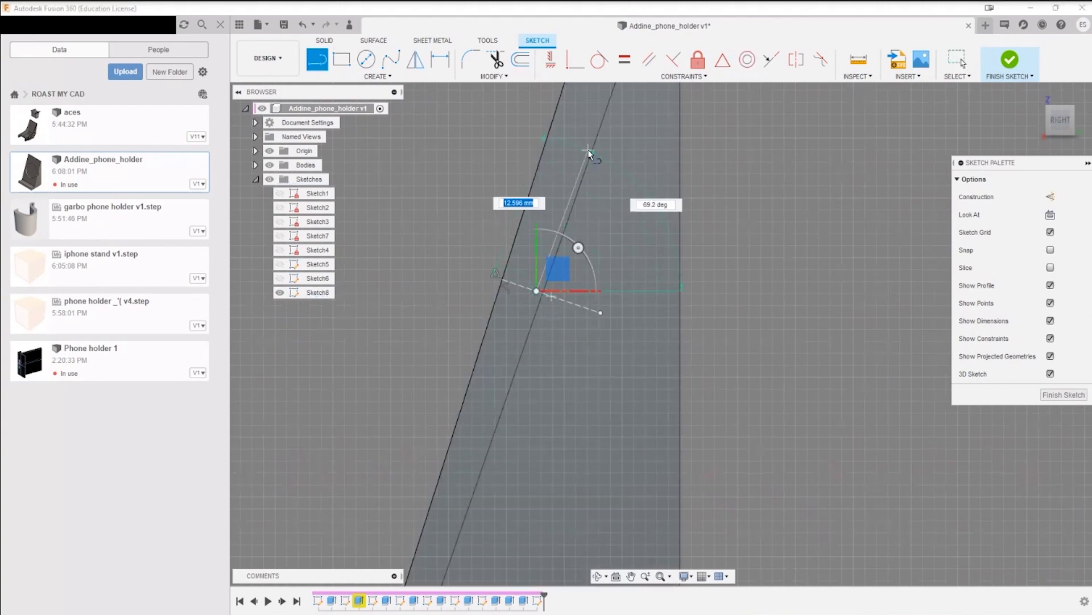
left_click(573, 174)
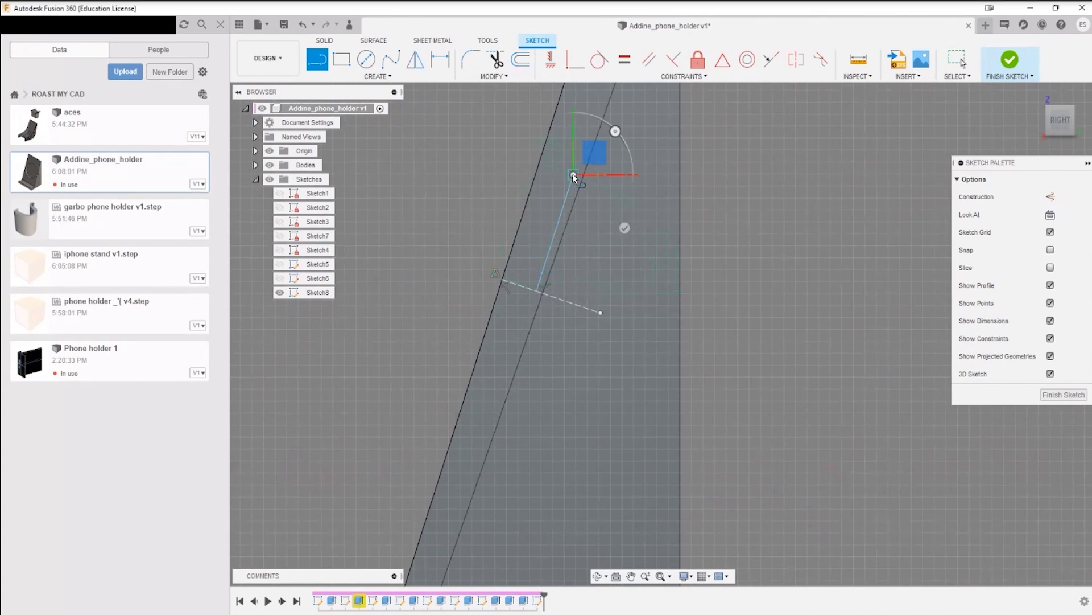
left_click(543, 165)
key("Escape")
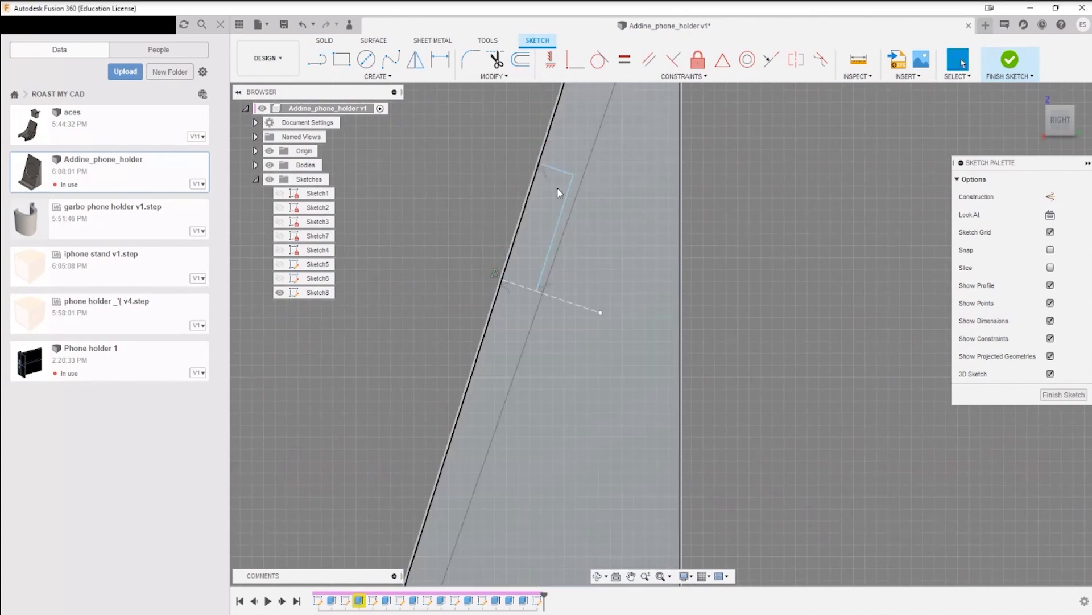
Step: Dimension the long line's distance from the sloped backrest edge, trying 6 mm and 3 mm before increasing it again
key("d")
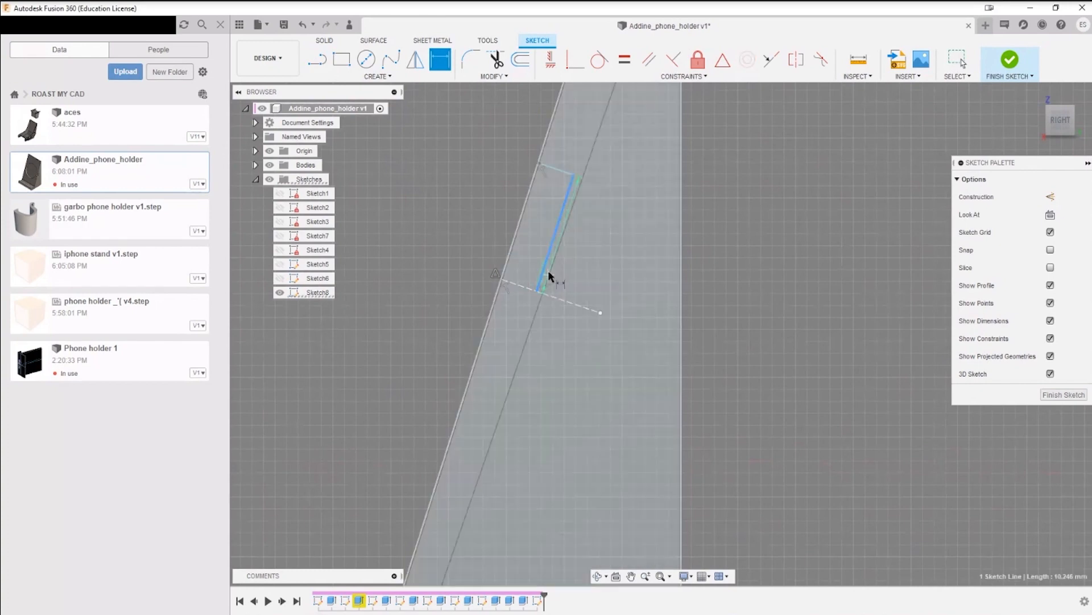
left_click(507, 265)
left_click(529, 266)
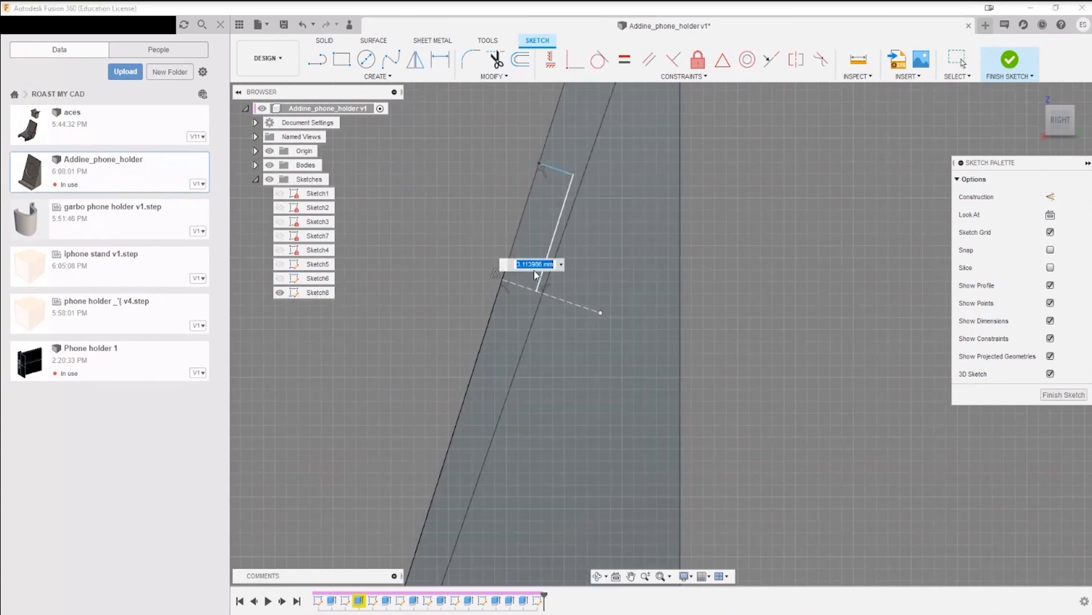
type("6")
key("Return")
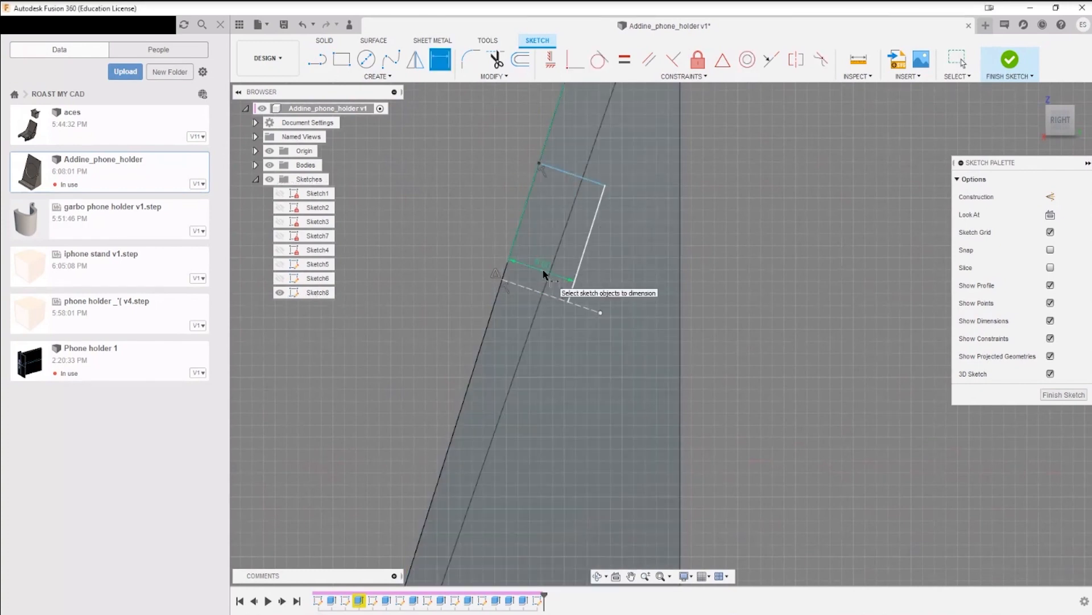
double_click(550, 279)
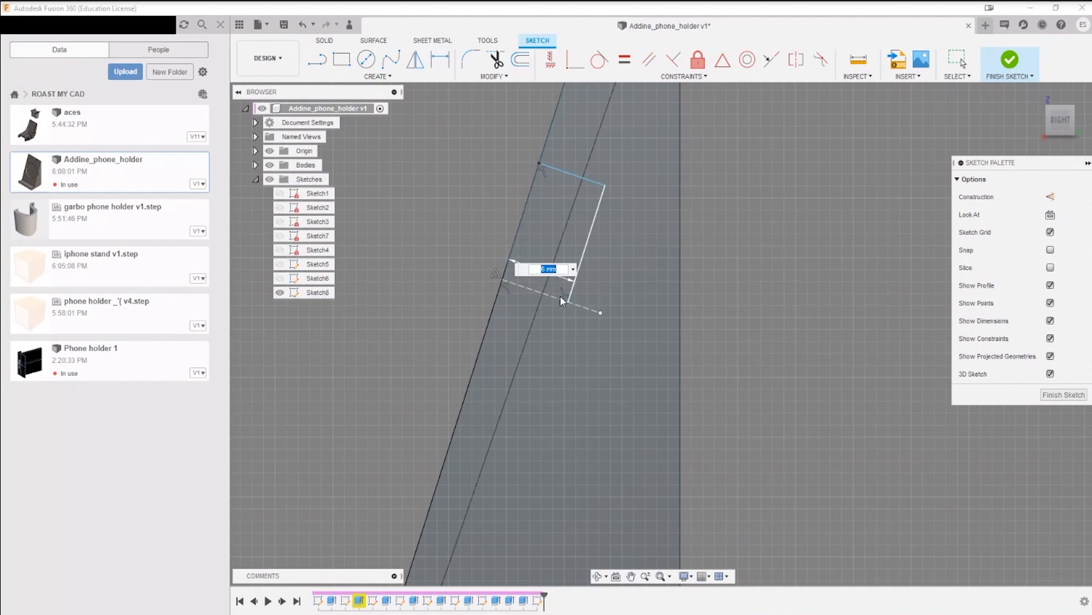
type("3")
key("Return")
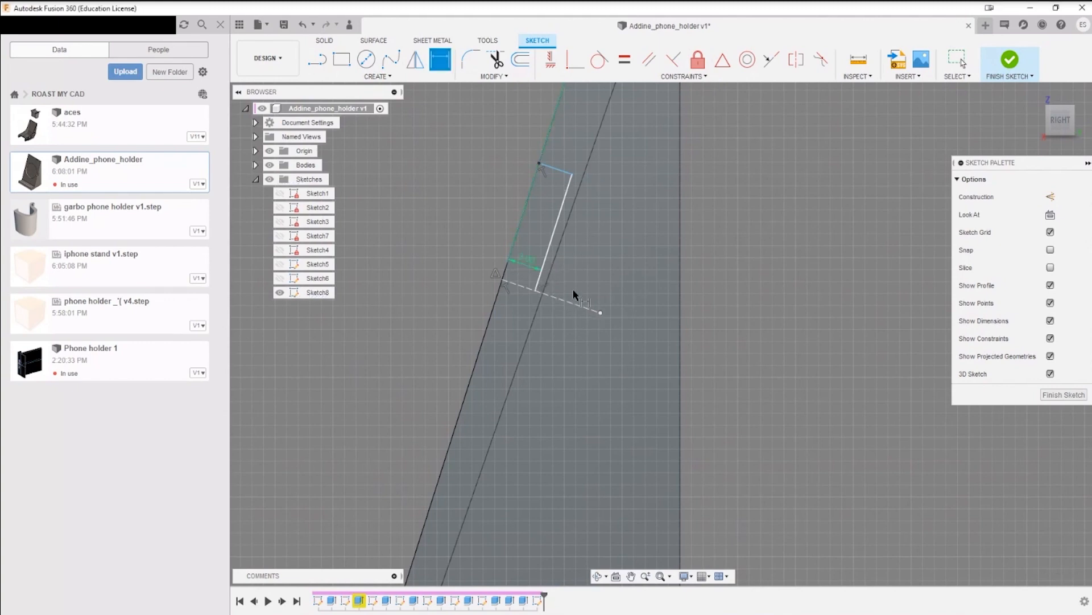
double_click(529, 263)
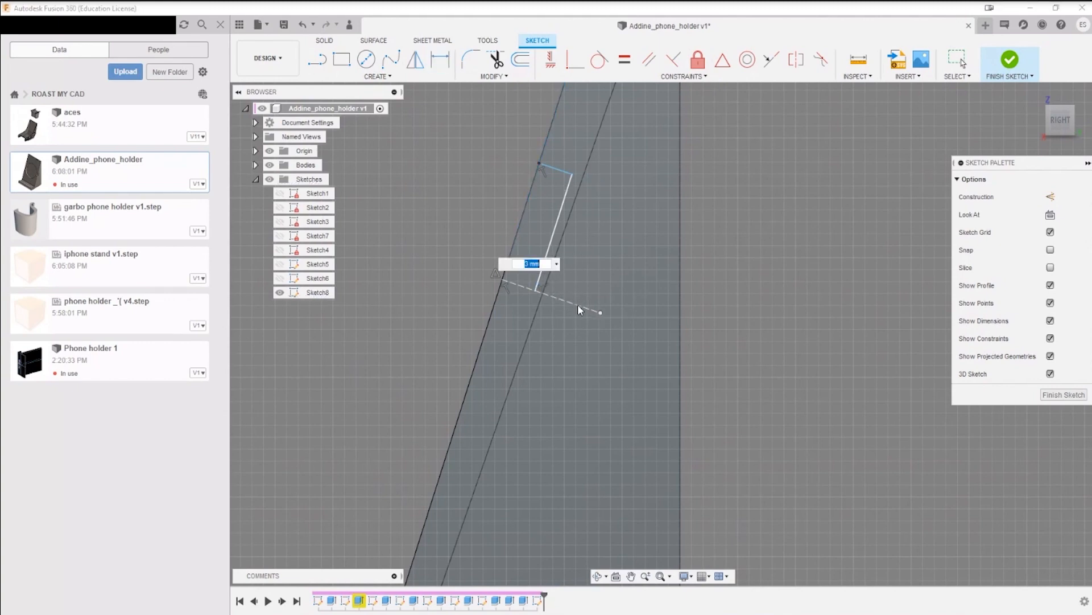
key("Escape")
Step: Dimension the spacing between the short end line and the construction line, shortening the profile to match its width
scroll(593, 273, "down", 3)
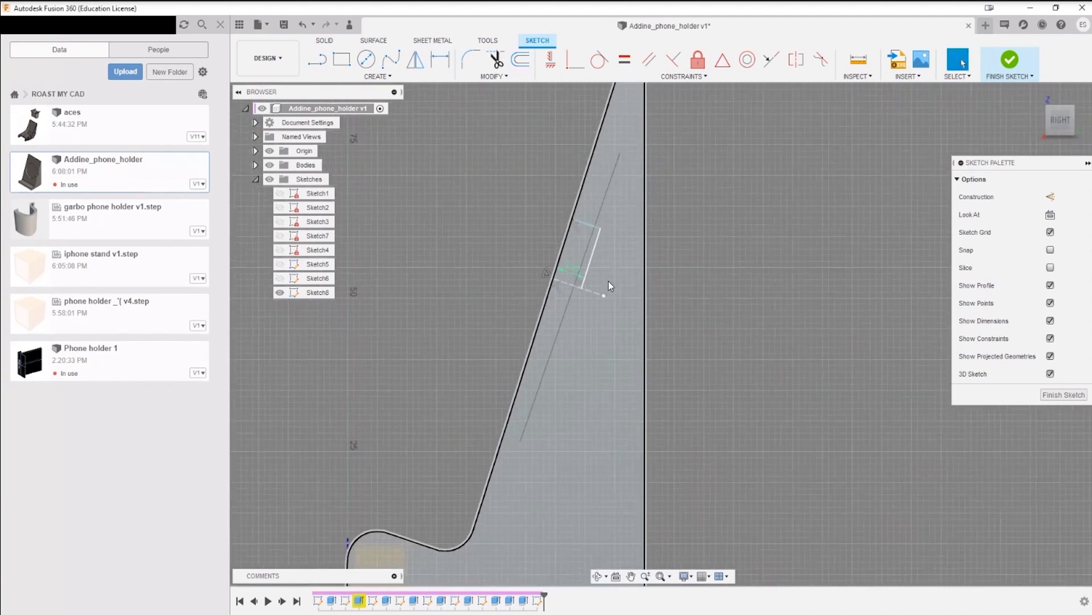
scroll(609, 281, "up", 3)
key("d")
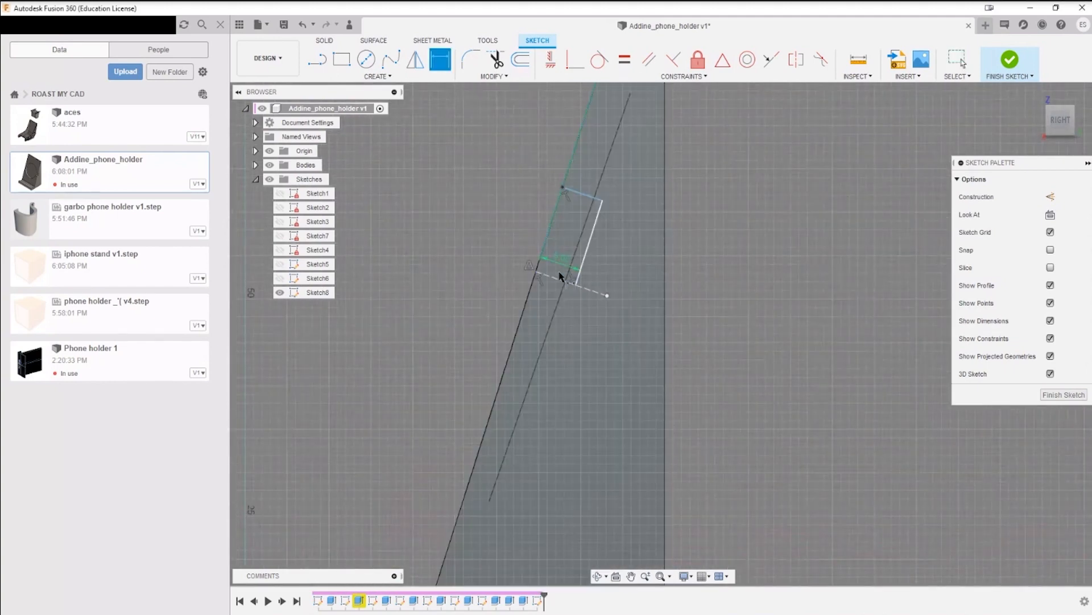
left_click(560, 278)
left_click(585, 198)
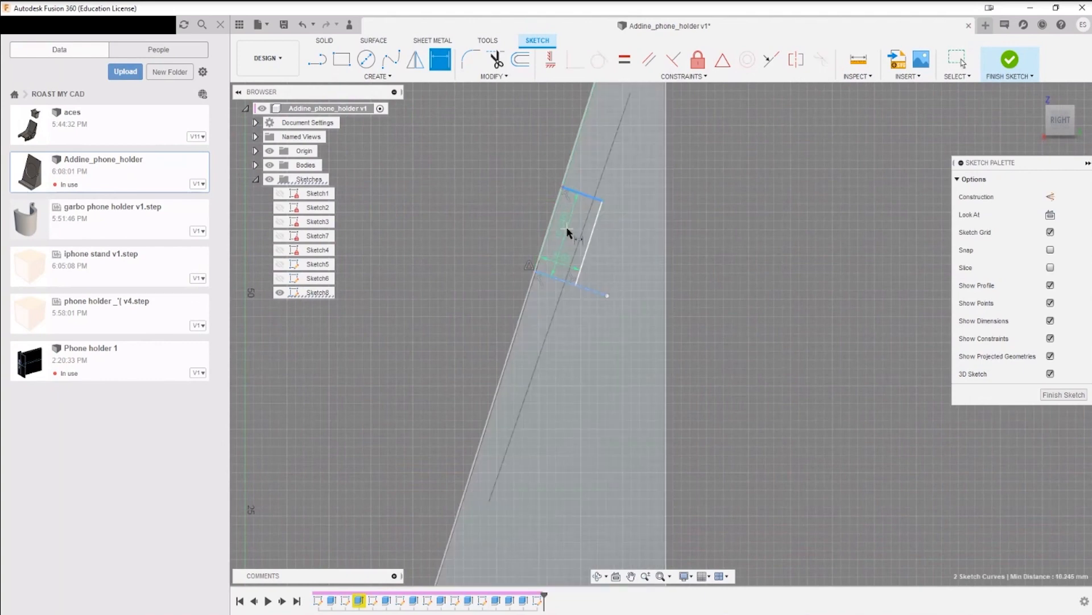
left_click(572, 231)
key("Return")
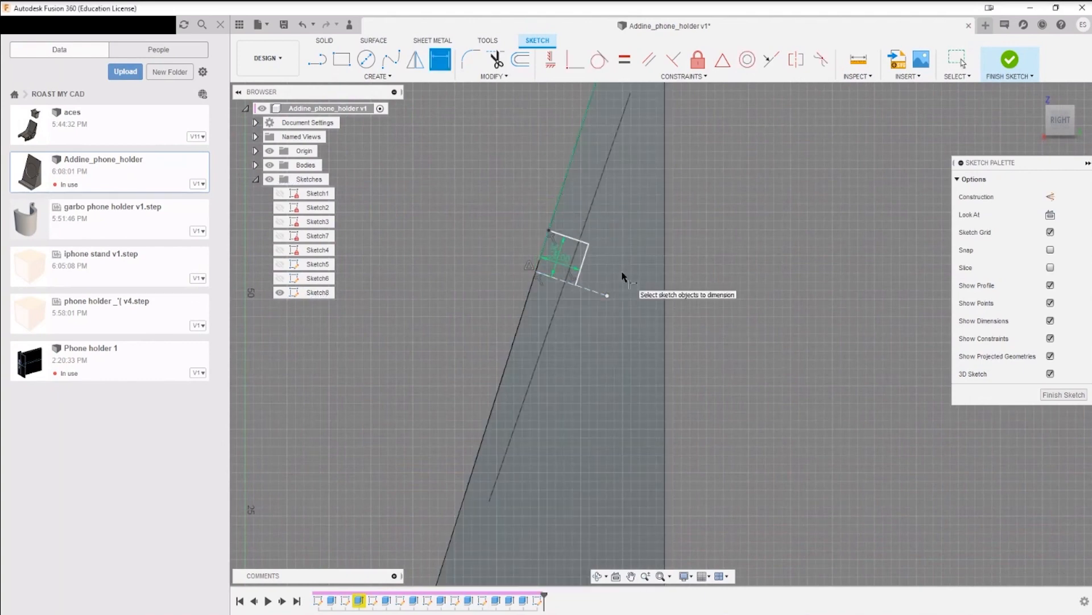
key("Escape")
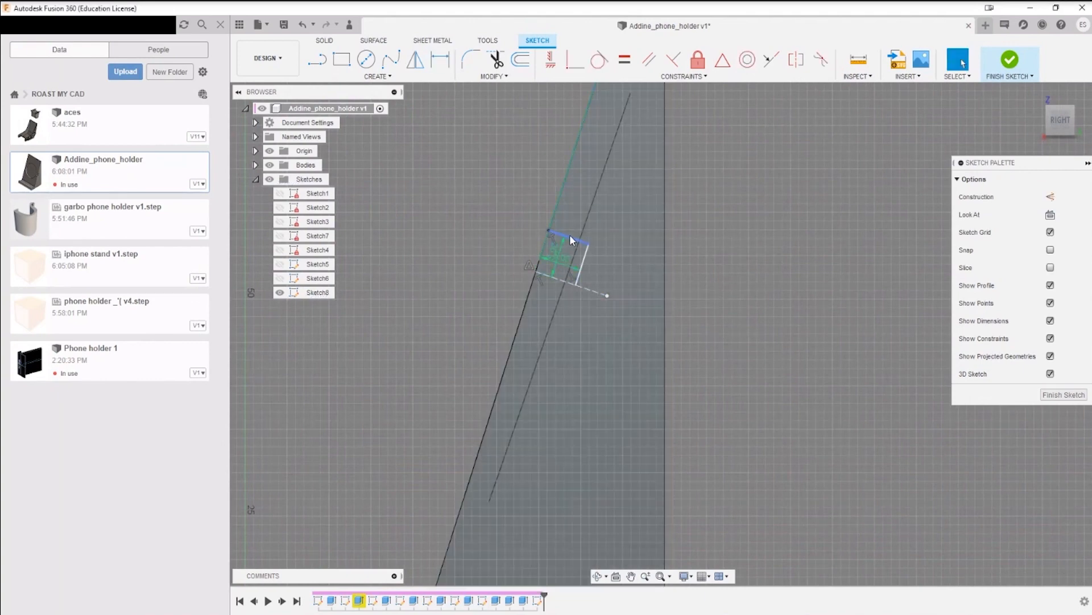
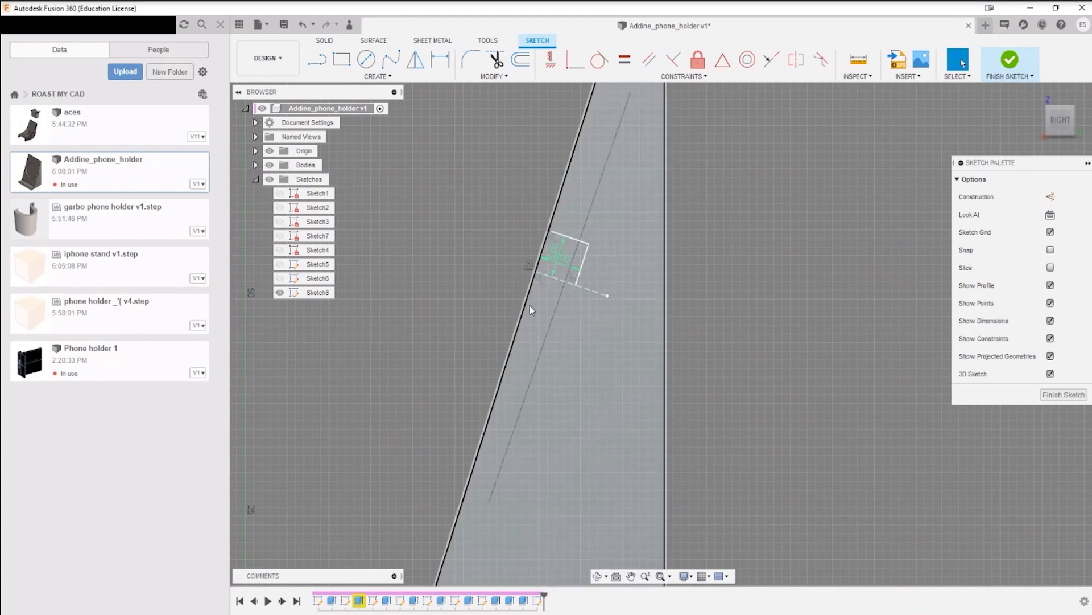
Step: Mirror the profile's short end line and long line about the construction line, and finish the side-face sketch
left_click(501, 78)
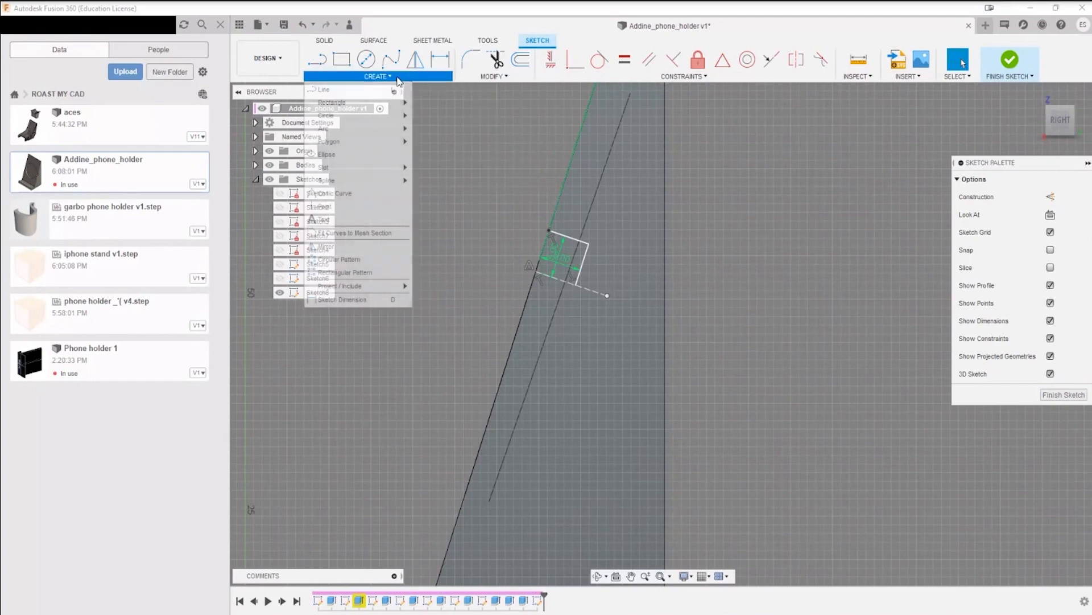
left_click(376, 77)
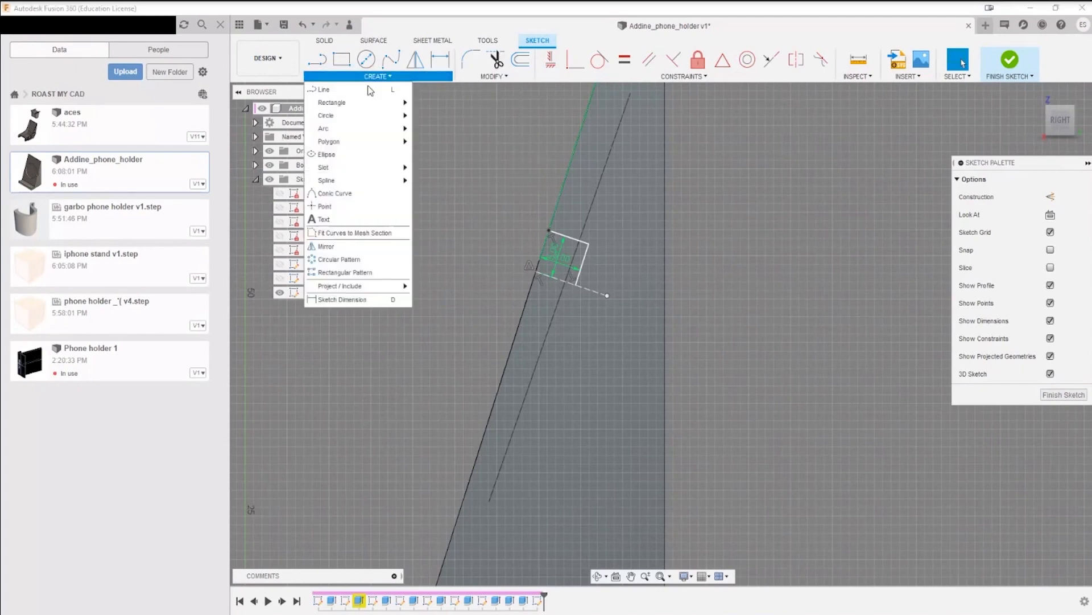
left_click(326, 246)
left_click(577, 241)
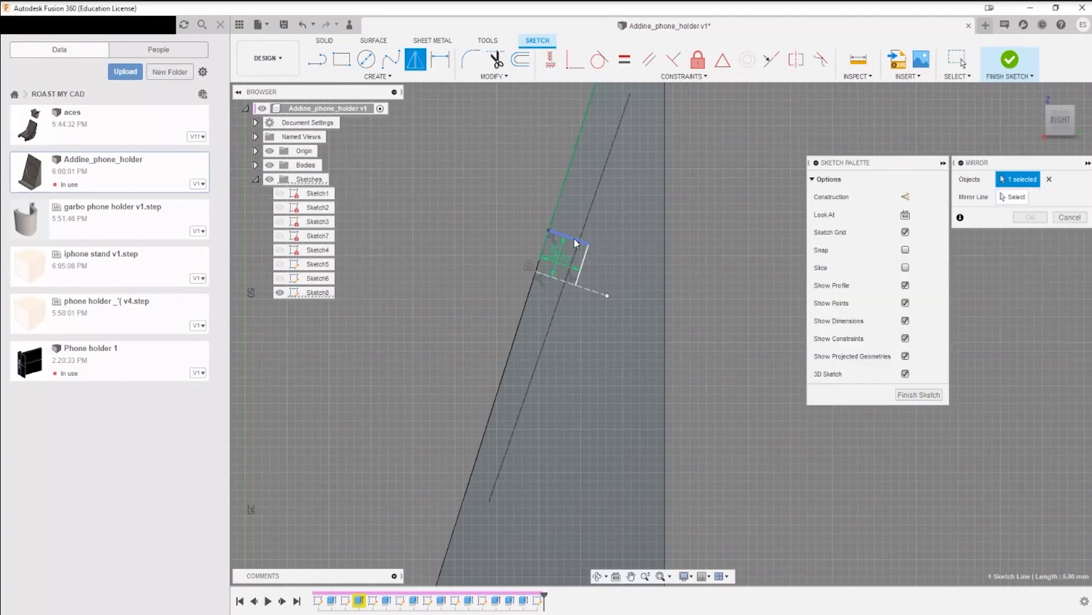
left_click(1009, 200)
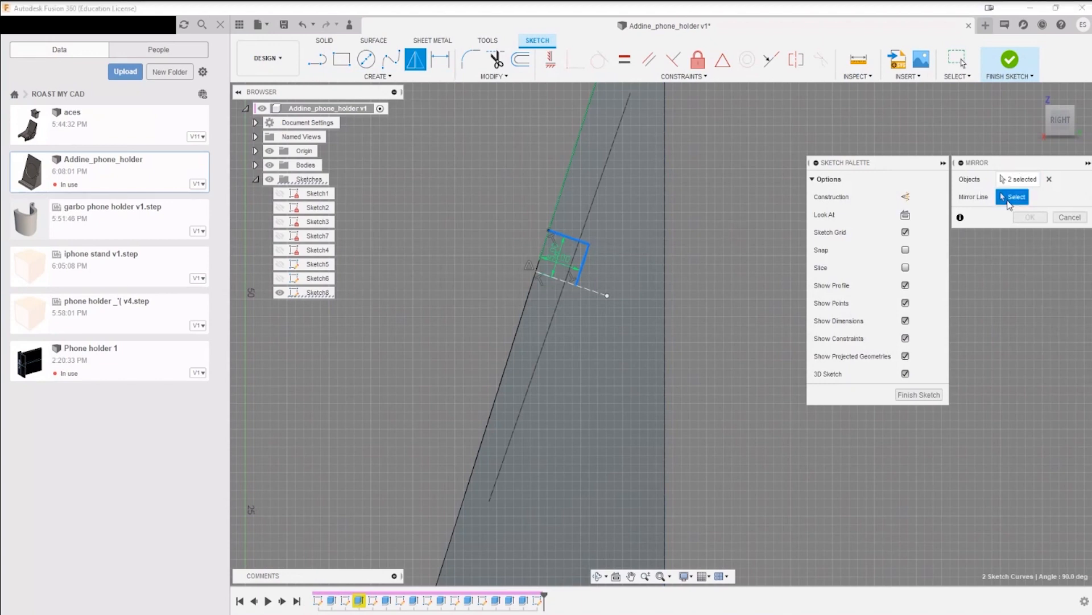
left_click(590, 293)
left_click(1031, 217)
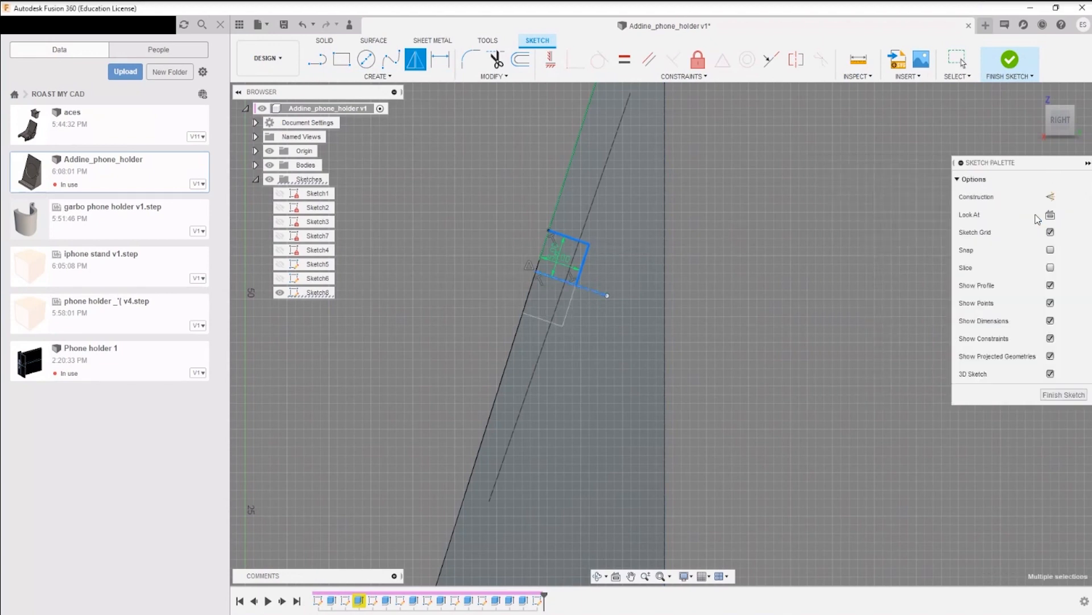
left_click(1004, 80)
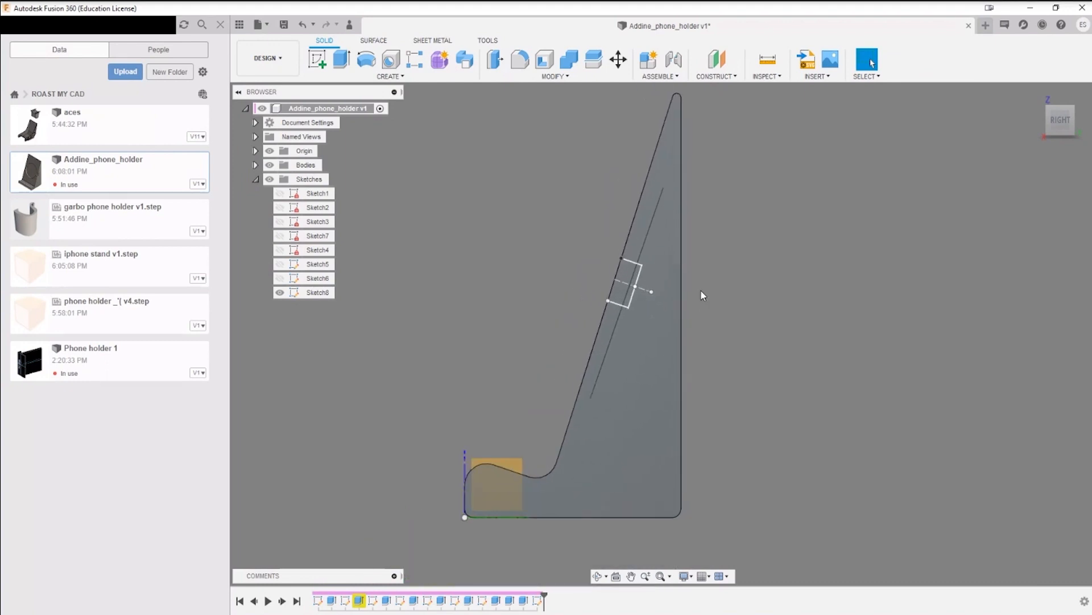
Step: Show Sketch4 temporarily to compare its geometry with the new side-face profile, and hide it again
mouse_move(701, 293)
middle_mouse_down("shift")
mouse_move(718, 301)
mouse_move(698, 291)
mouse_move(706, 309)
middle_mouse_up("shift")
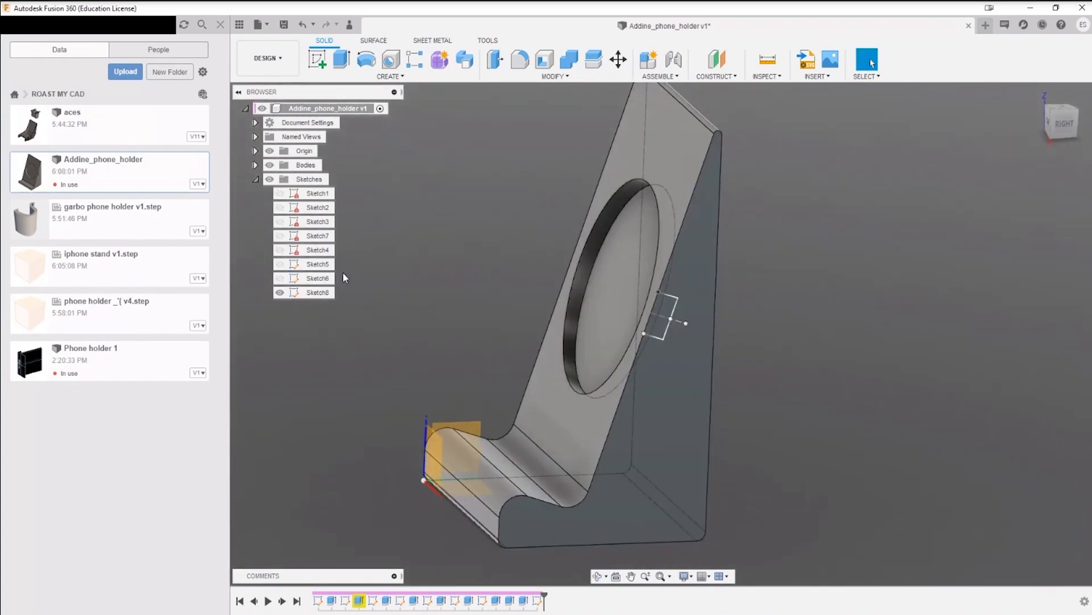
left_click(280, 251)
mouse_move(407, 277)
middle_mouse_down("shift")
mouse_move(376, 283)
mouse_move(374, 275)
mouse_move(418, 281)
middle_mouse_up("shift")
middle_click_drag(514, 292, 584, 453, "shift")
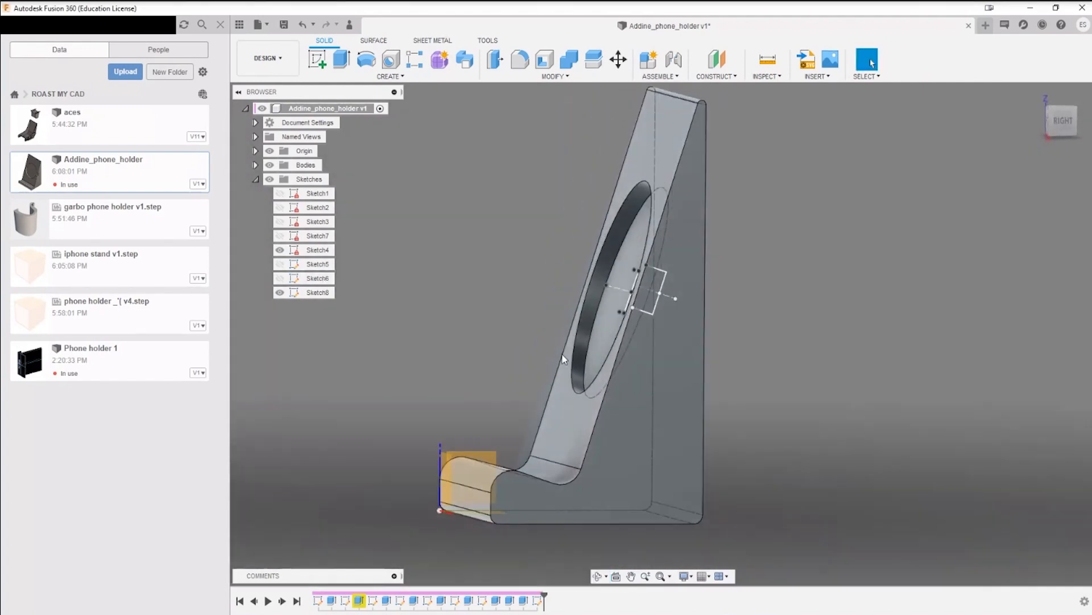
scroll(580, 442, "up", 5)
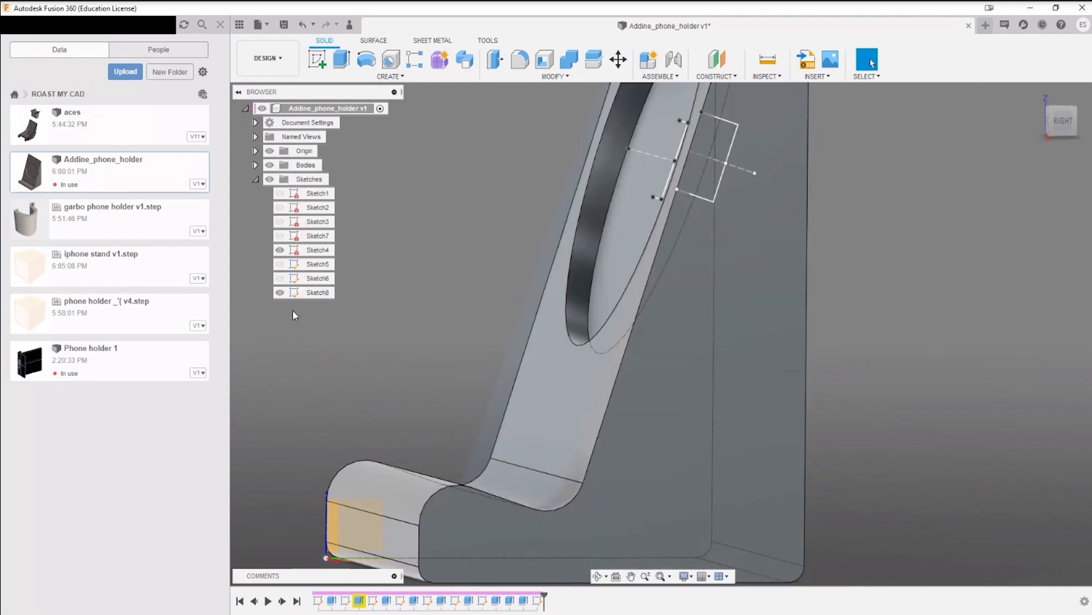
left_click(282, 250)
Step: Delete the circular recess from the sloped backrest by removing its cylindrical wall face
middle_click_drag(487, 310, 575, 285, "shift")
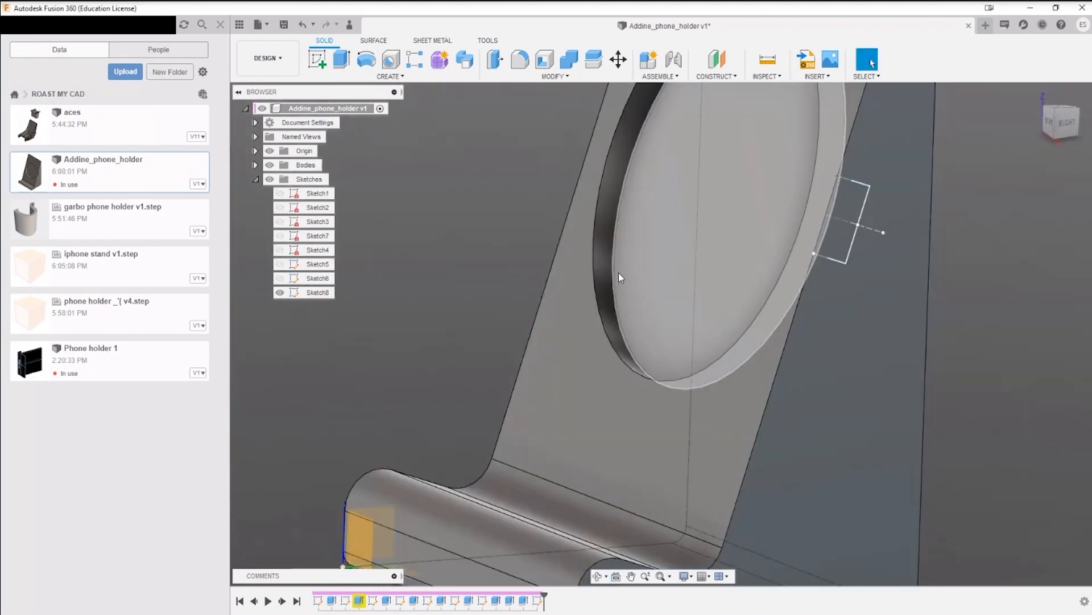
left_click(605, 269)
scroll(605, 268, "down", 5)
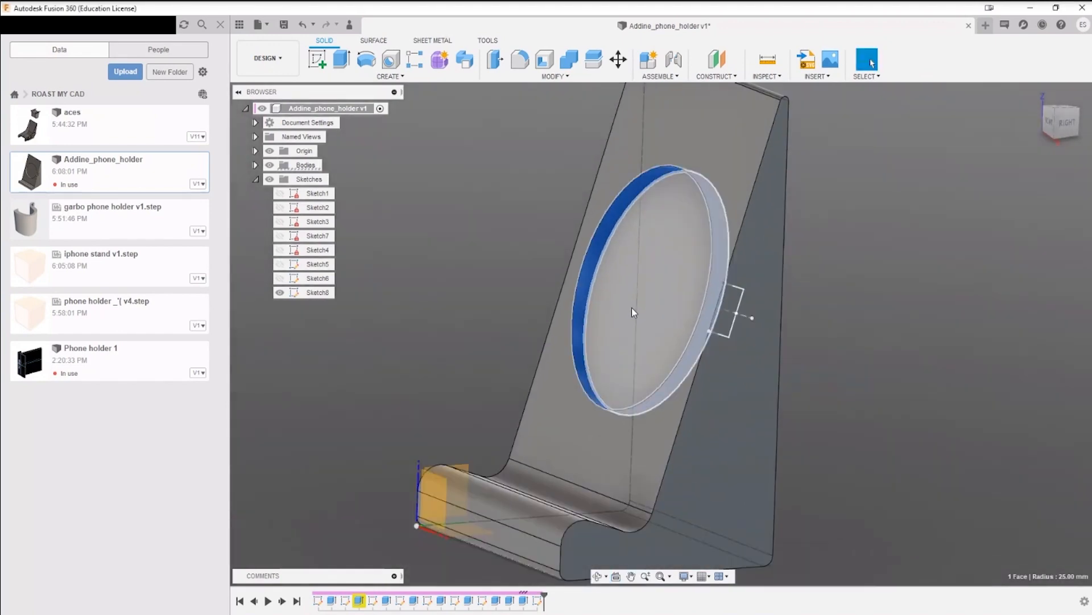
key("XF86AudioRaiseVolume")
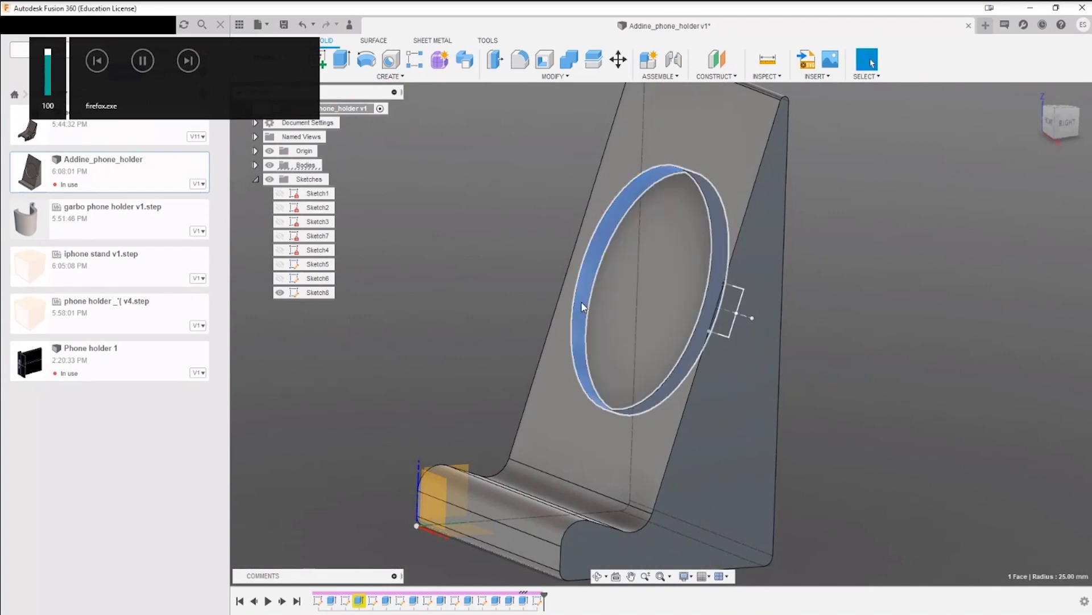
key("Delete")
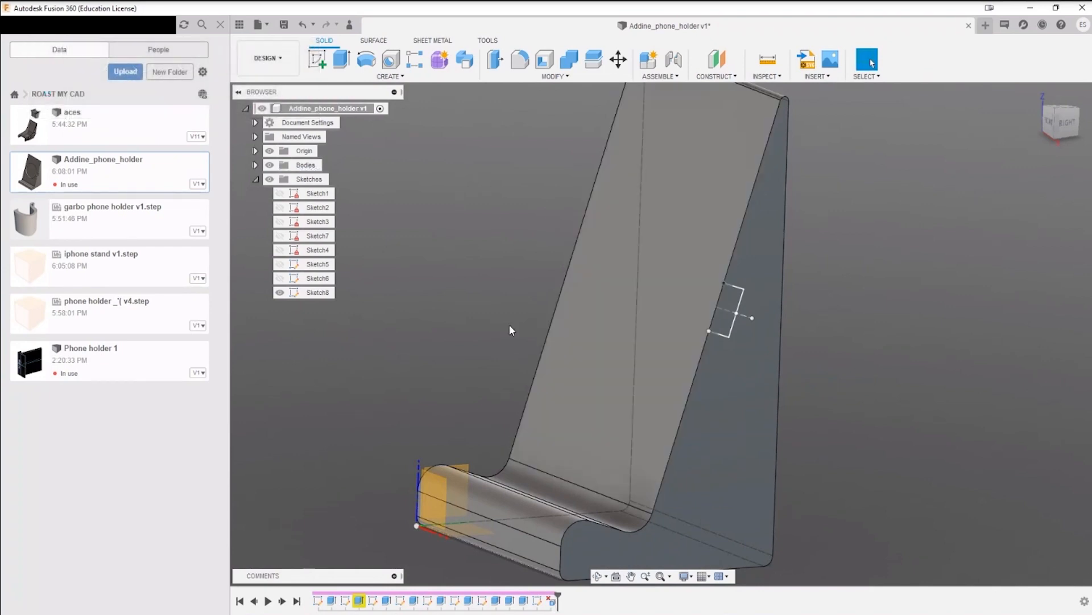
Step: Start a sketch on the sloped backrest face and draw a 50 mm diameter circle near its middle
left_click(317, 58)
left_click(660, 227)
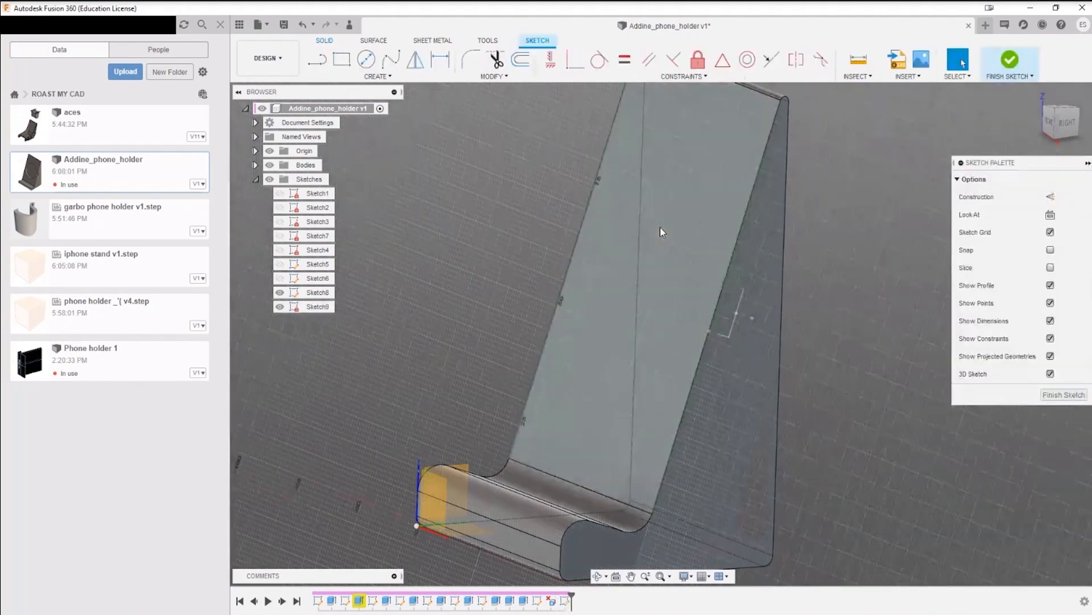
middle_click_drag(667, 331, 654, 295, "shift")
key("c")
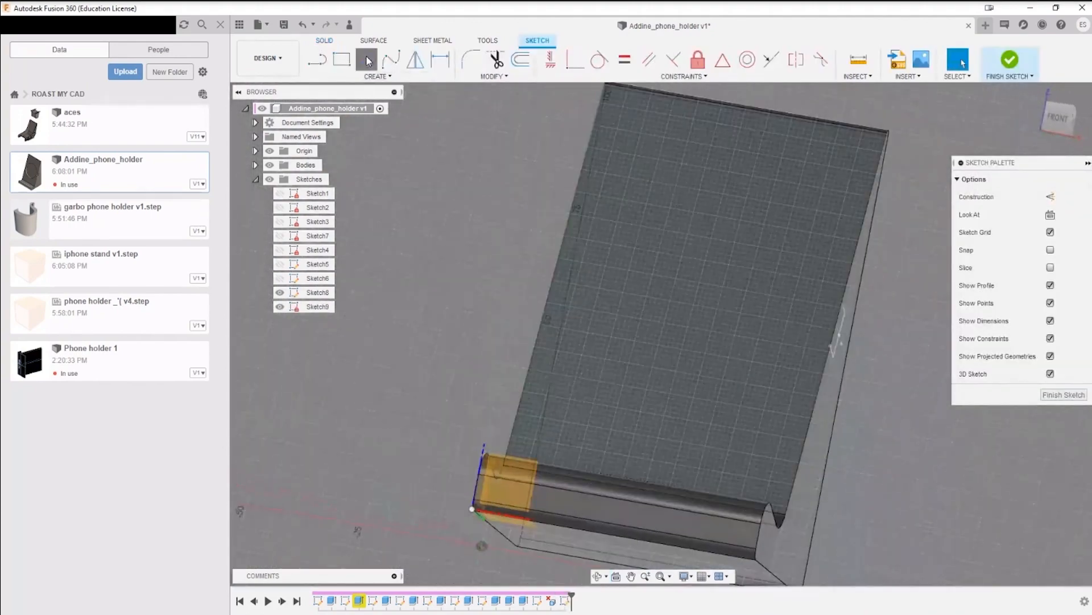
left_click(684, 295)
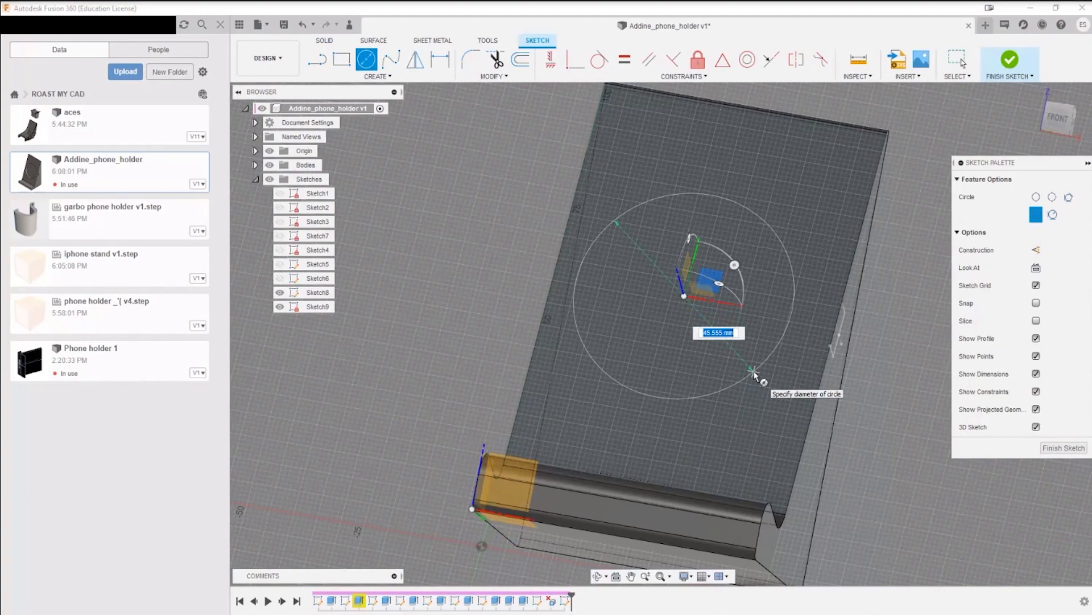
key("Return")
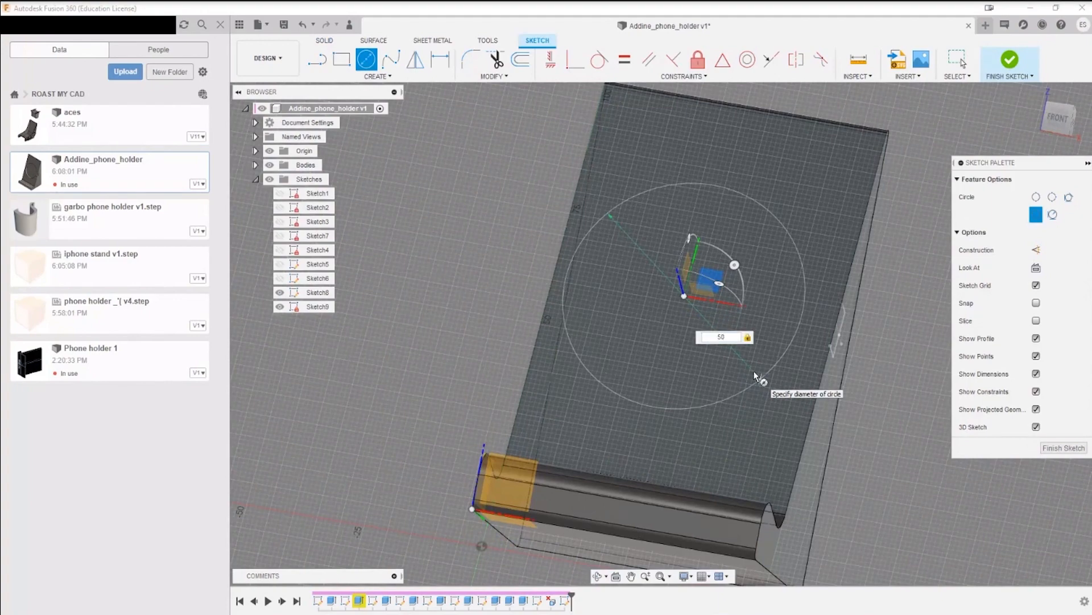
key("Return")
Step: Dimension the circle's centre 30 mm from the backrest's long side edge
scroll(754, 412, "down", 3)
middle_click_drag(750, 425, 766, 447, "shift")
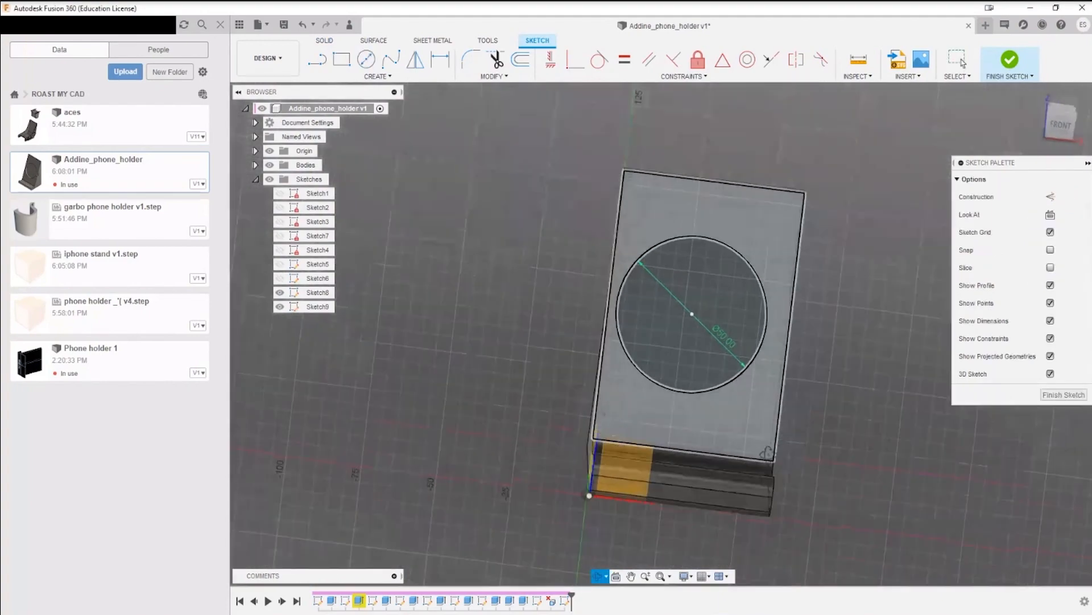
key("d")
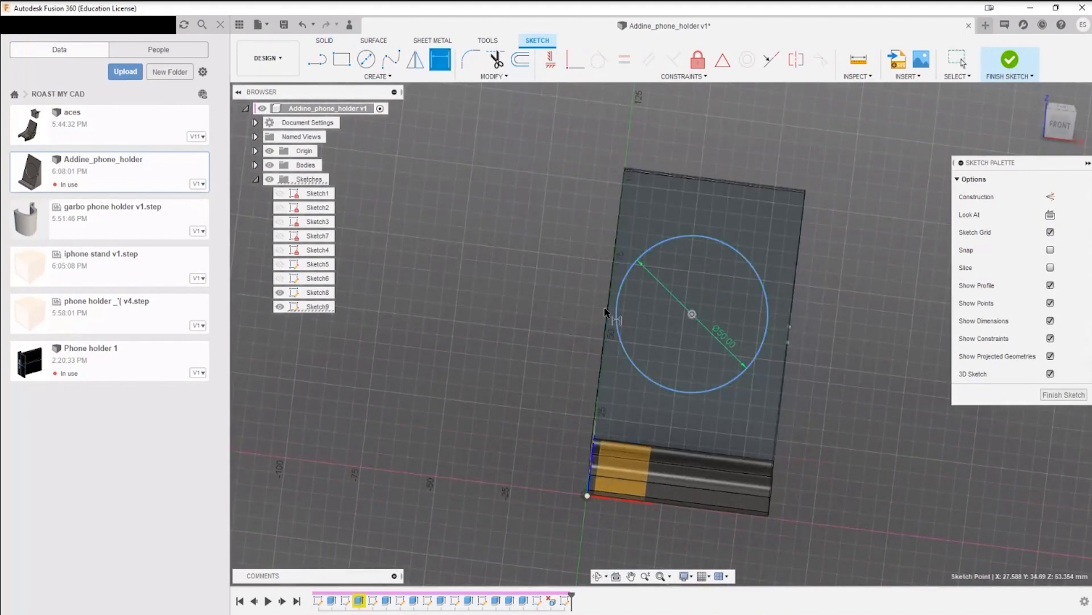
left_click(605, 312)
left_click(640, 337)
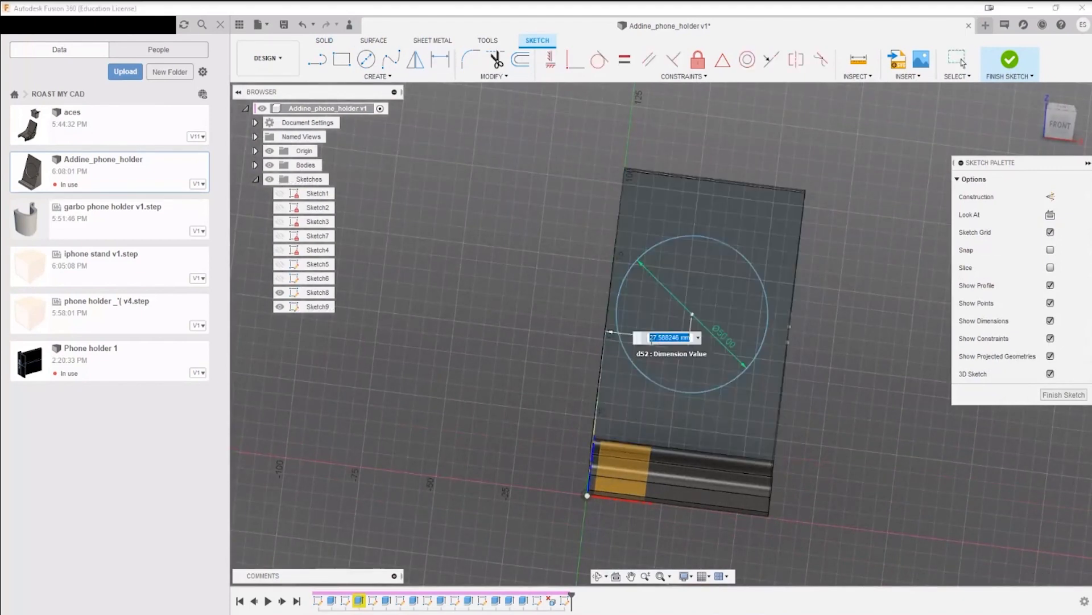
type("30")
key("Return")
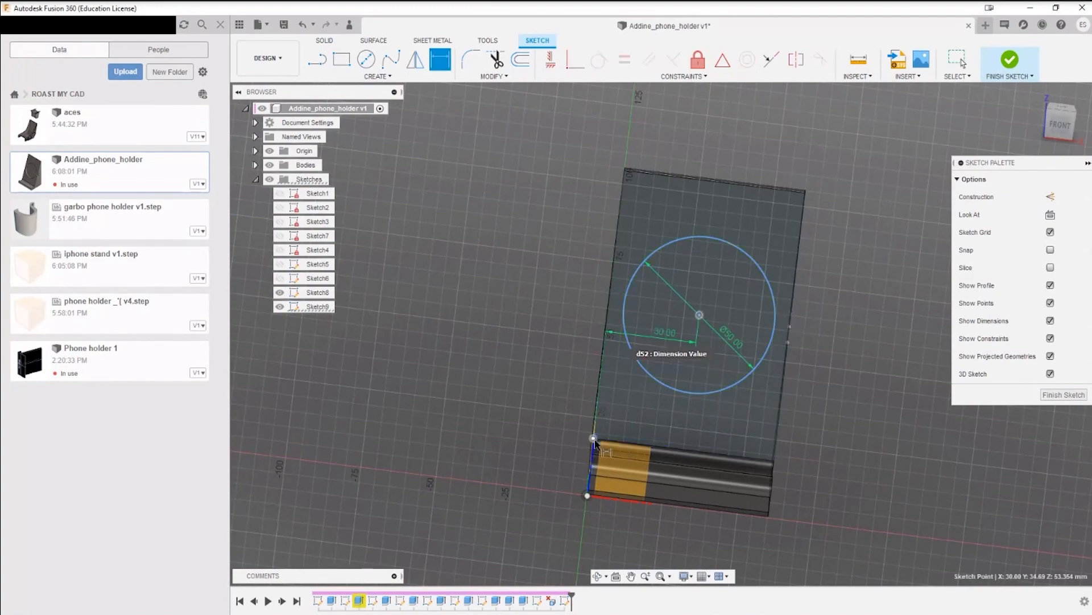
Step: Dimension the circle's centre from the lower edge of the backrest face at half of 90.674 mm
middle_click_drag(594, 441, 717, 449, "shift")
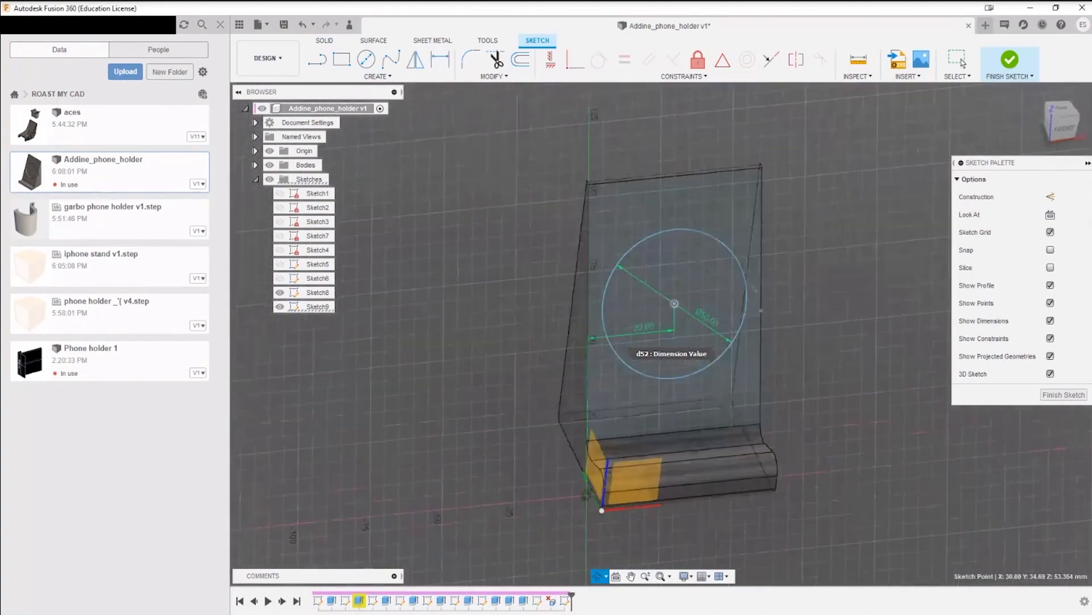
left_click(758, 425)
left_click(705, 403)
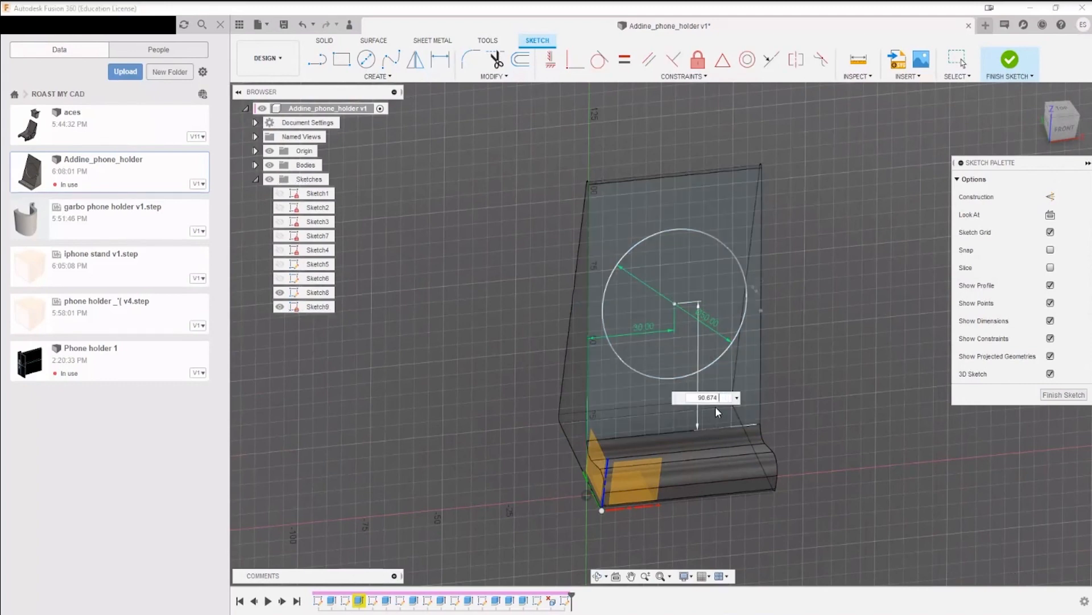
type("2")
key("Return")
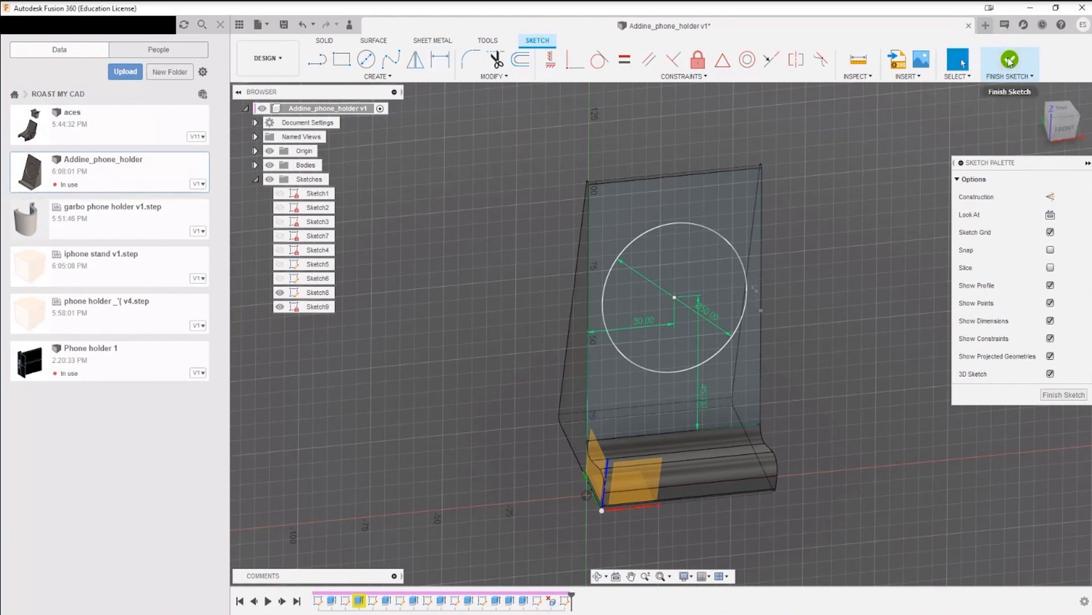
Step: Finish the sketch and extrude the circle as a cut into the backrest to recreate the recess
left_click(1010, 61)
key("e")
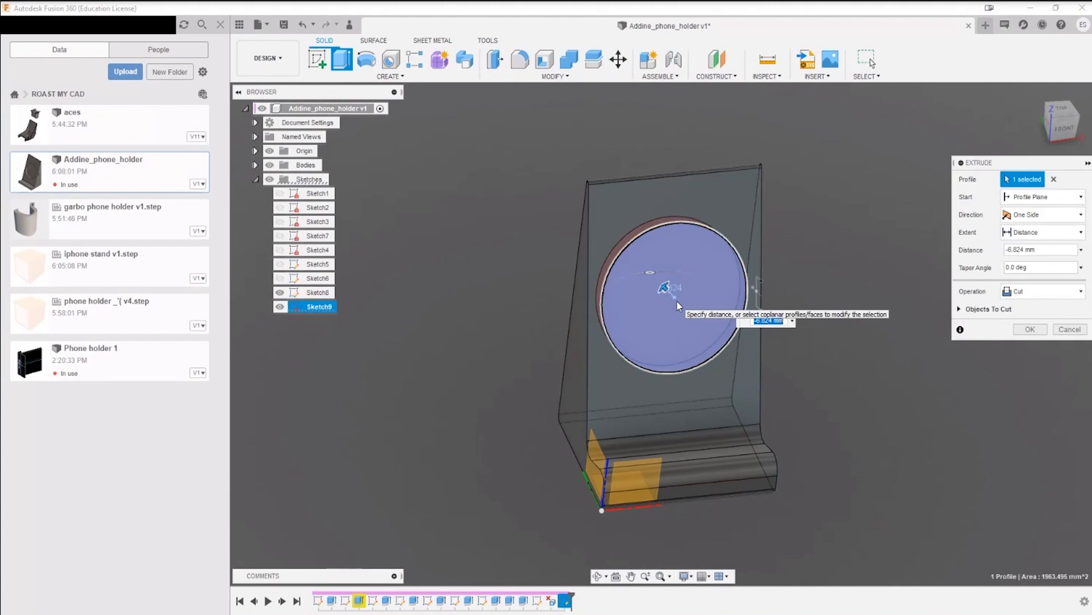
key("Return")
Step: Extrude the rectangular side-face profile as a cut about 16.9 mm inward, opening a notch into the circular recess
middle_click_drag(885, 295, 739, 312, "shift")
scroll(740, 309, "up", 5)
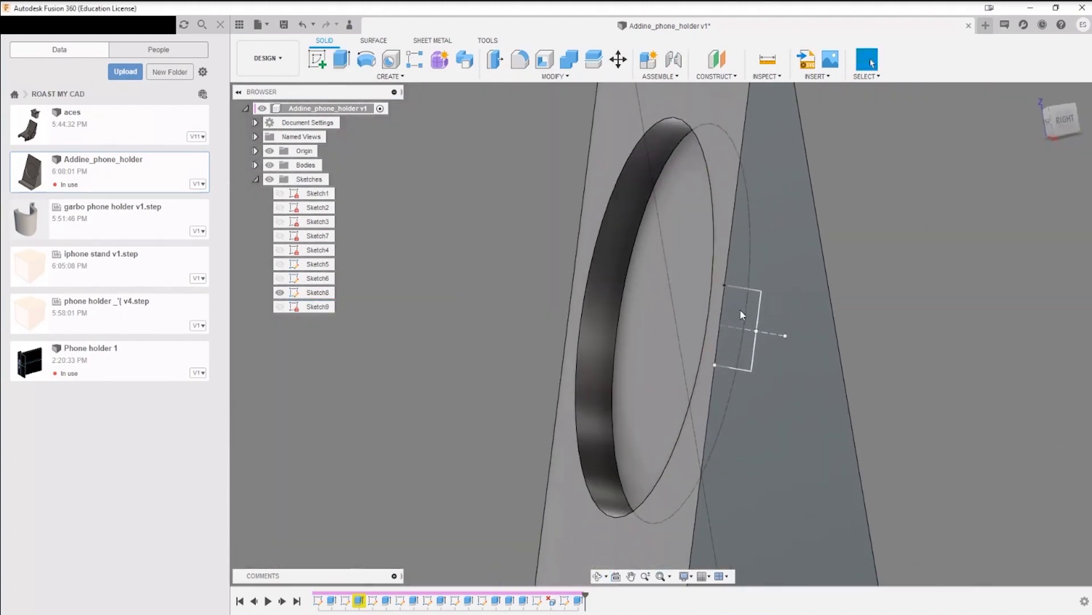
key("e")
left_click(744, 326)
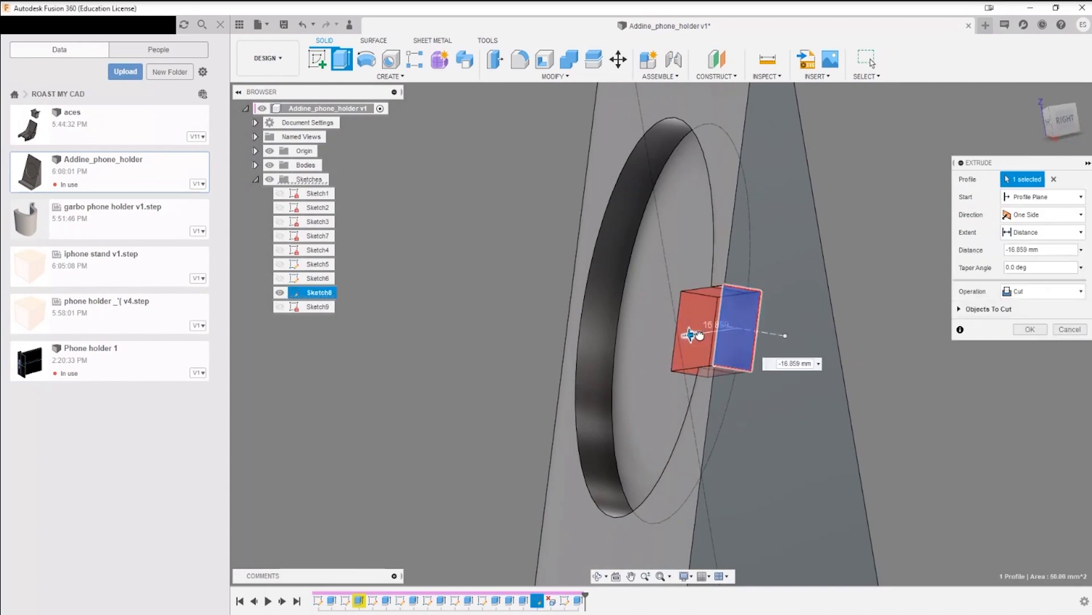
left_click(1045, 332)
Step: Examine the circular recess and its side notch from the front, side and top of the holder
middle_click_drag(773, 370, 852, 371, "shift")
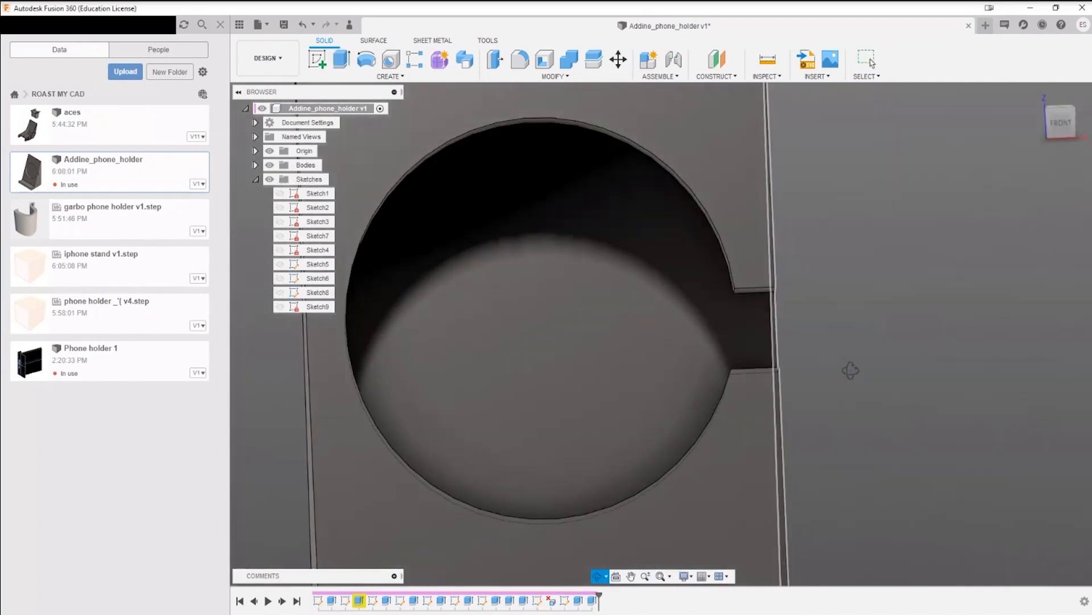
scroll(708, 429, "down", 5)
middle_click_drag(708, 429, 606, 336, "shift")
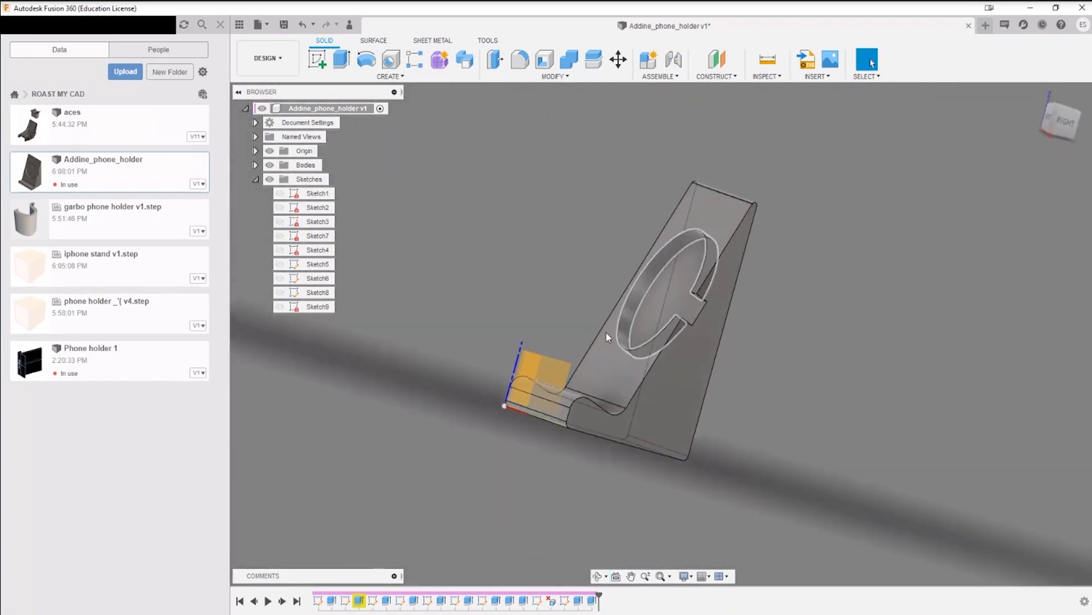
middle_click_drag(673, 317, 658, 378, "shift")
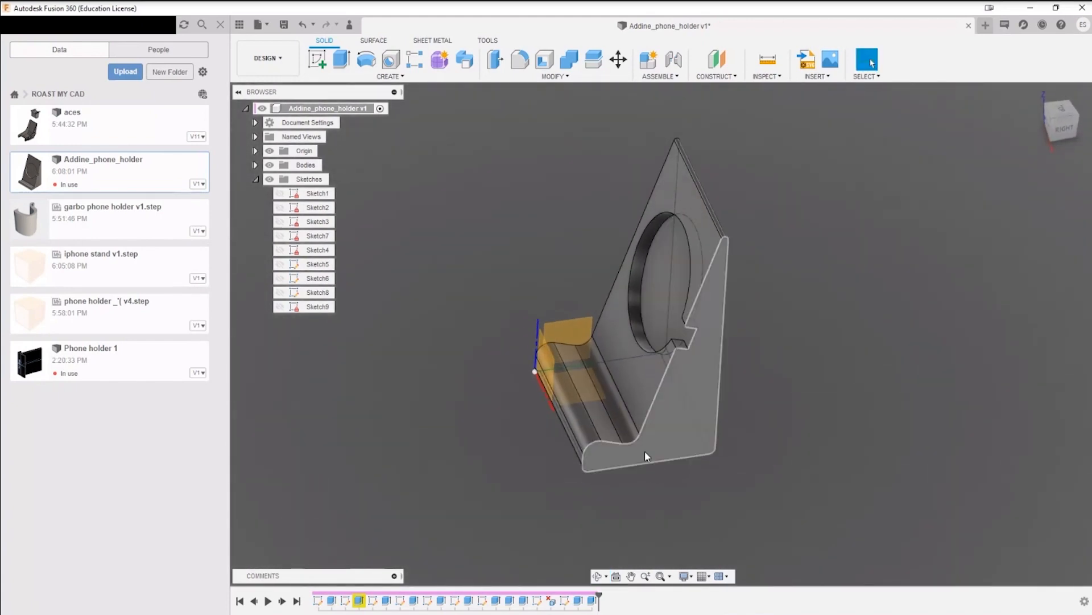
middle_click_drag(646, 456, 650, 413, "shift")
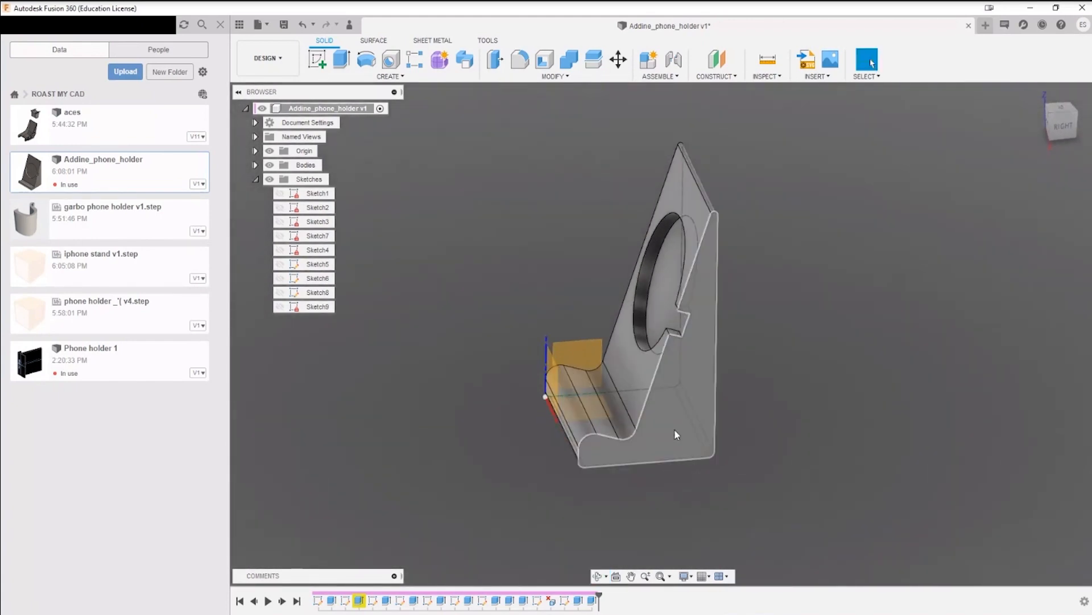
middle_click_drag(695, 228, 740, 305, "shift")
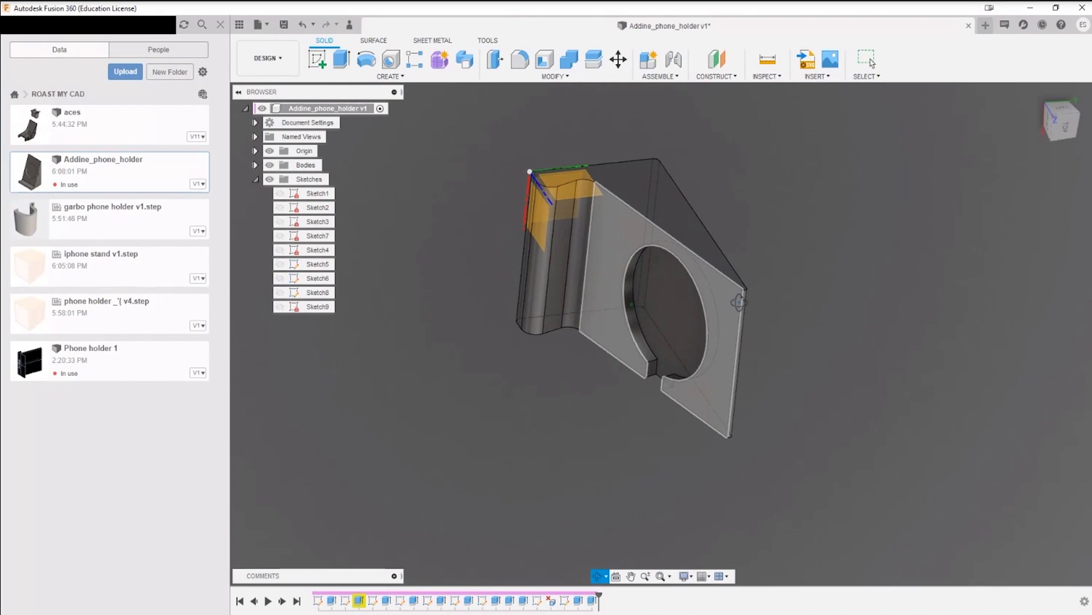
middle_click_drag(739, 302, 770, 202, "shift")
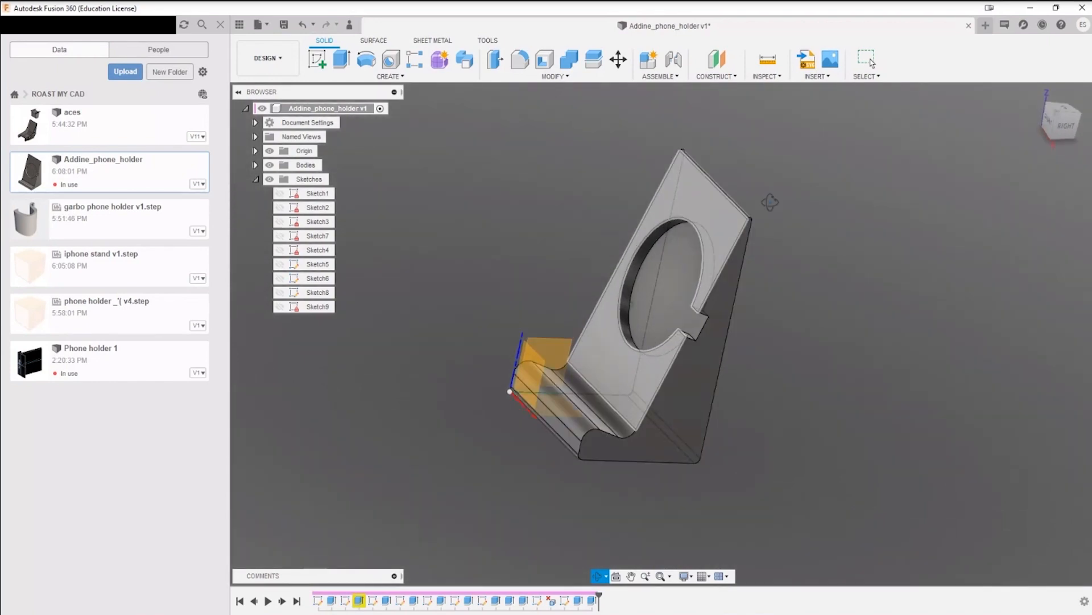
left_click(872, 63)
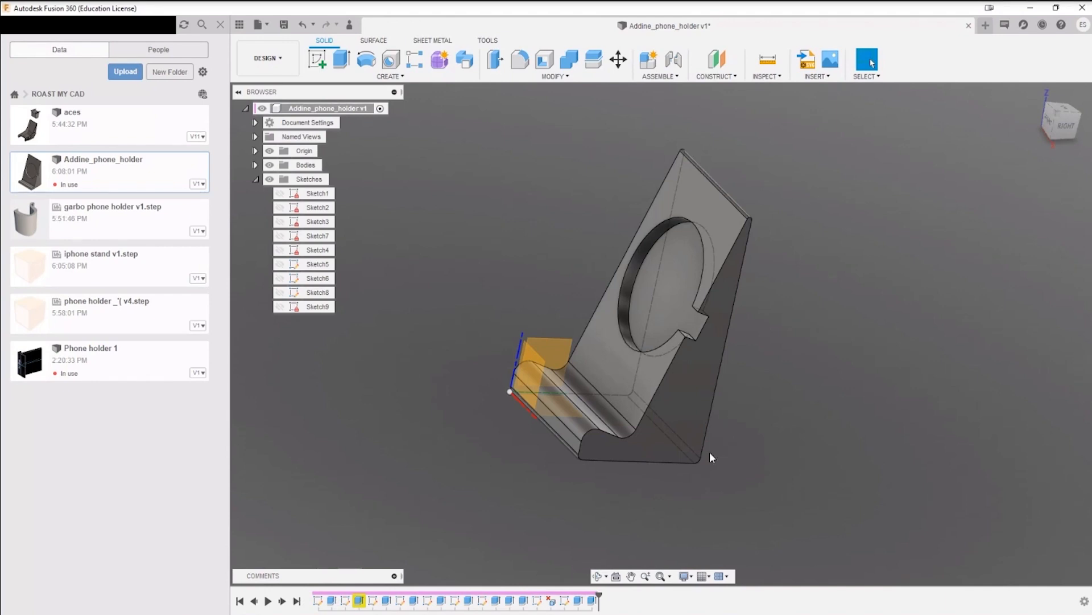
middle_click_drag(688, 489, 805, 356, "shift")
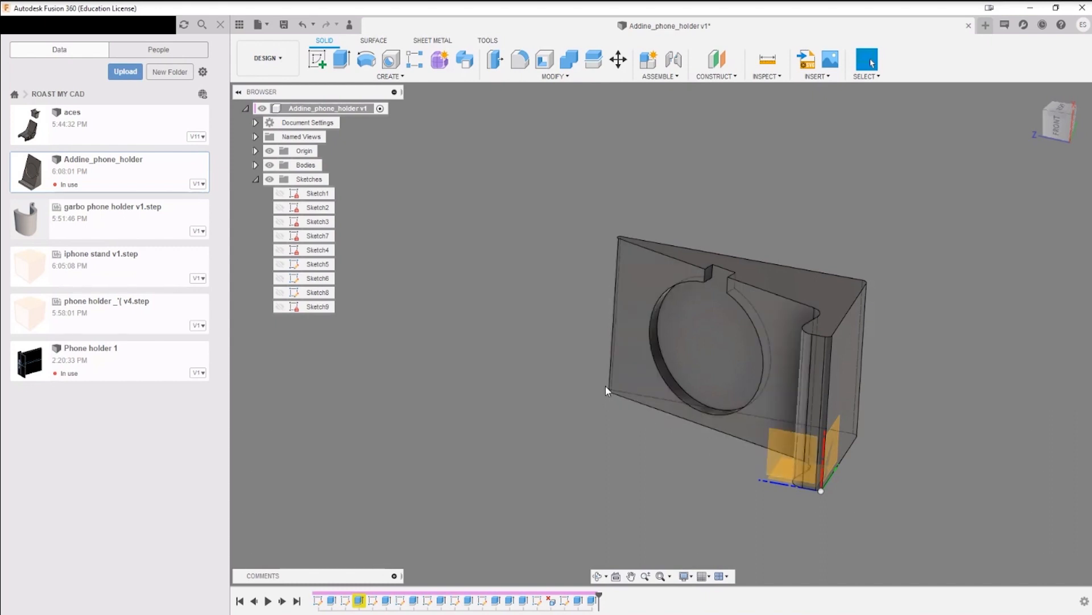
Step: Examine the notch's walls where they meet the circular recess, close up and across the whole holder
middle_click_drag(785, 288, 732, 390)
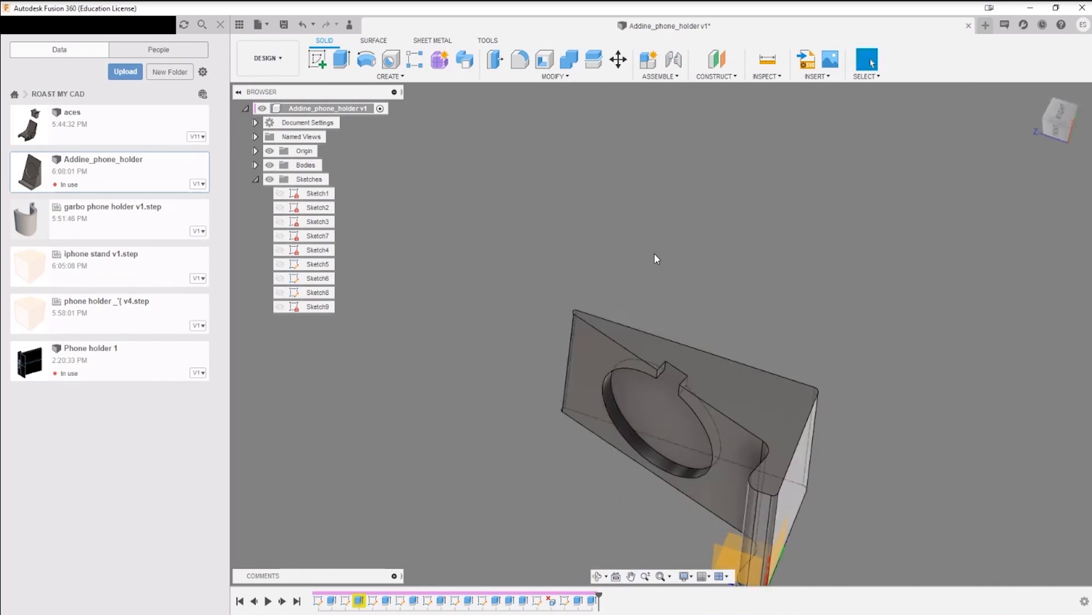
middle_click_drag(713, 354, 724, 400, "shift")
scroll(714, 323, "up", 5)
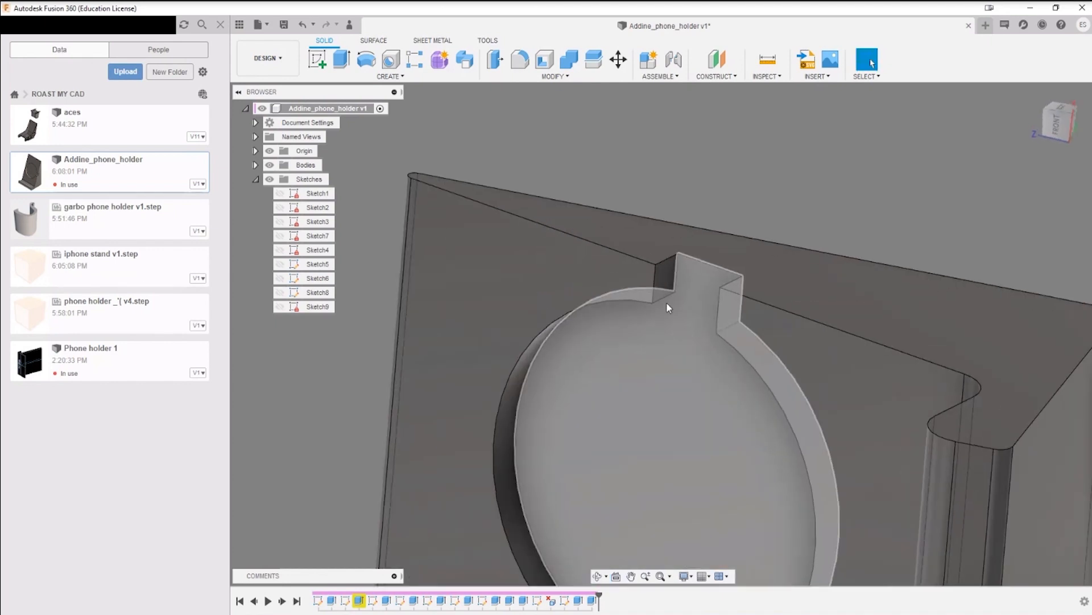
mouse_move(668, 304)
middle_mouse_down("shift")
mouse_move(685, 290)
mouse_move(646, 302)
middle_mouse_up("shift")
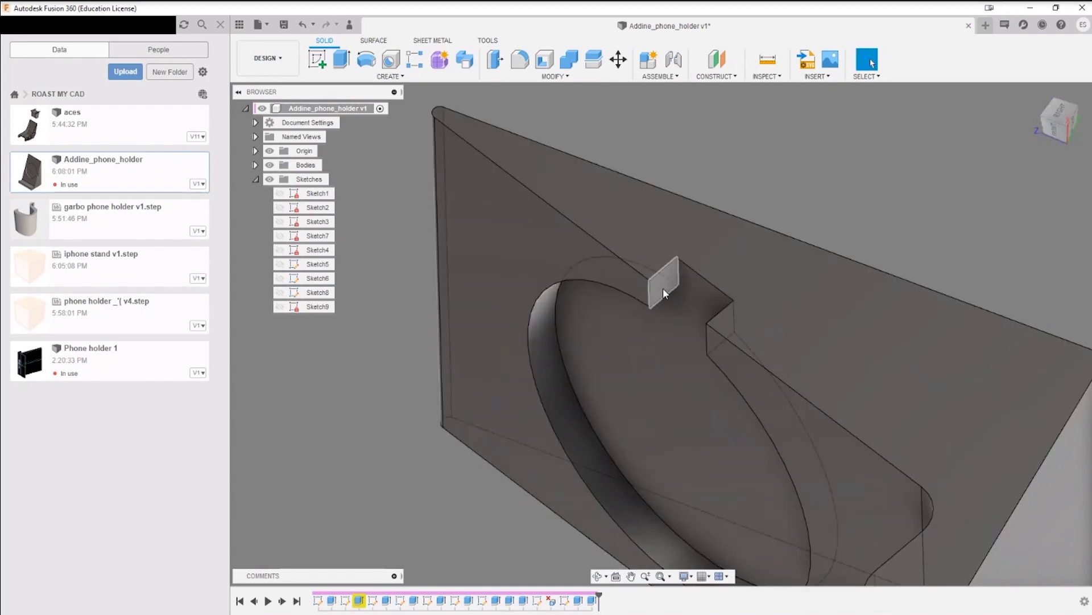
middle_click_drag(718, 360, 671, 315)
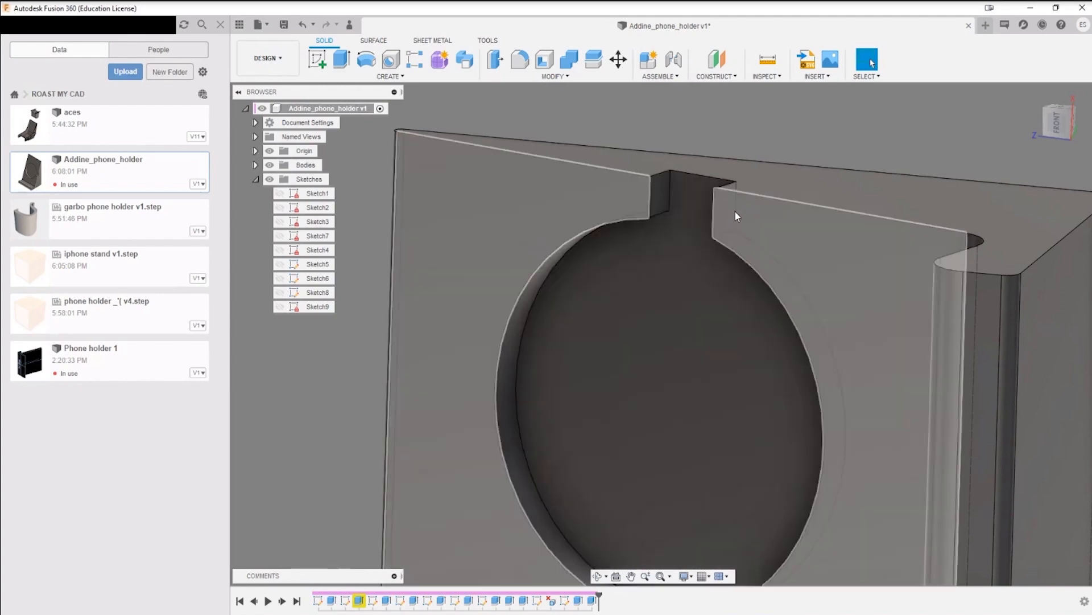
mouse_move(737, 212)
middle_mouse_down("shift")
mouse_move(780, 211)
mouse_move(747, 214)
middle_mouse_up("shift")
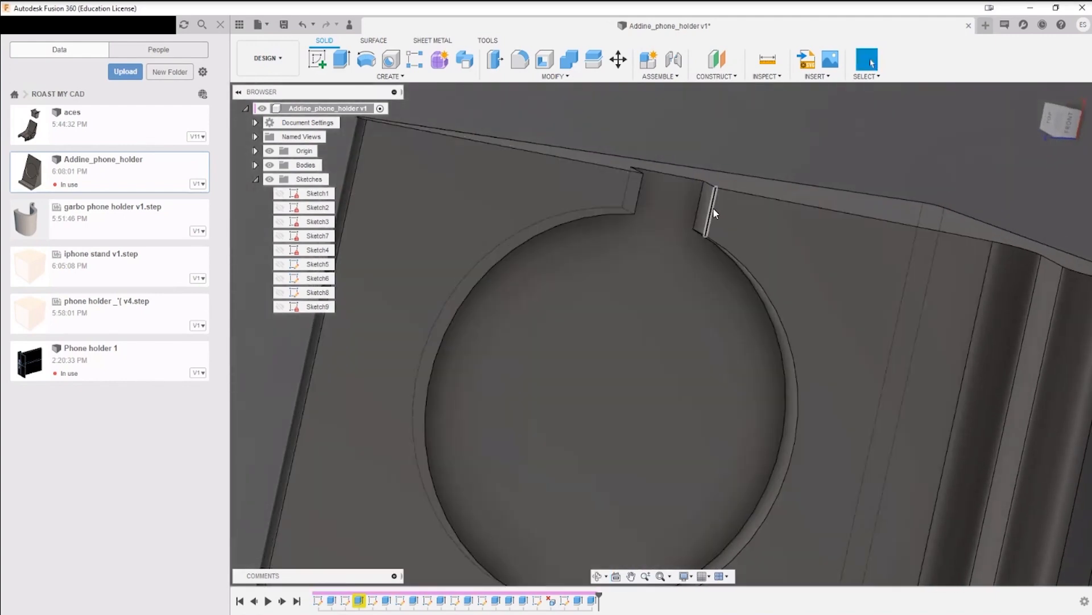
middle_click_drag(639, 190, 649, 200, "shift")
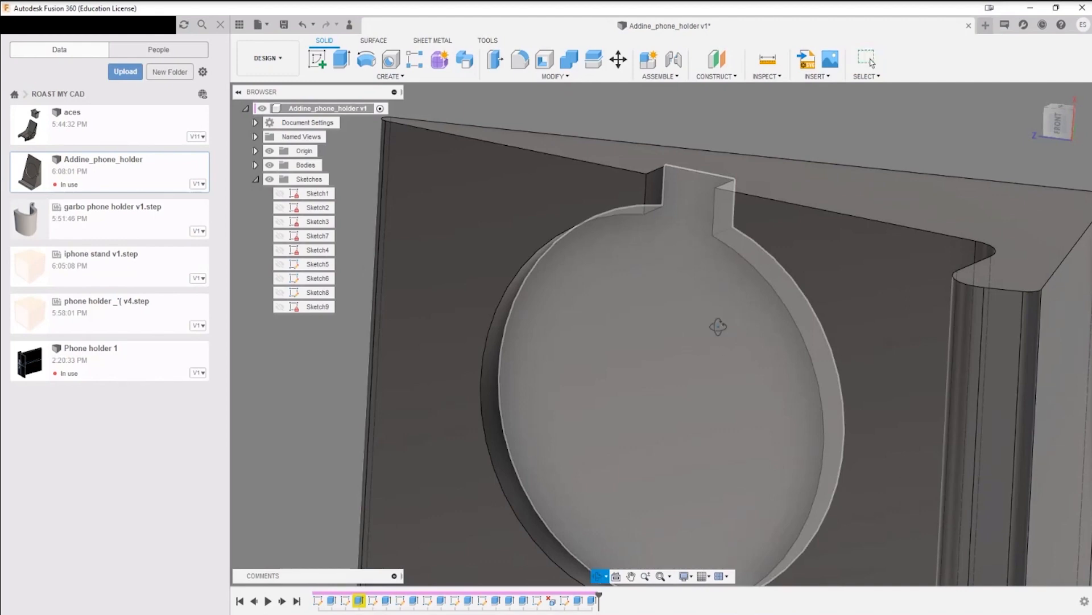
middle_click_drag(718, 326, 712, 149, "shift")
scroll(688, 222, "down", 5)
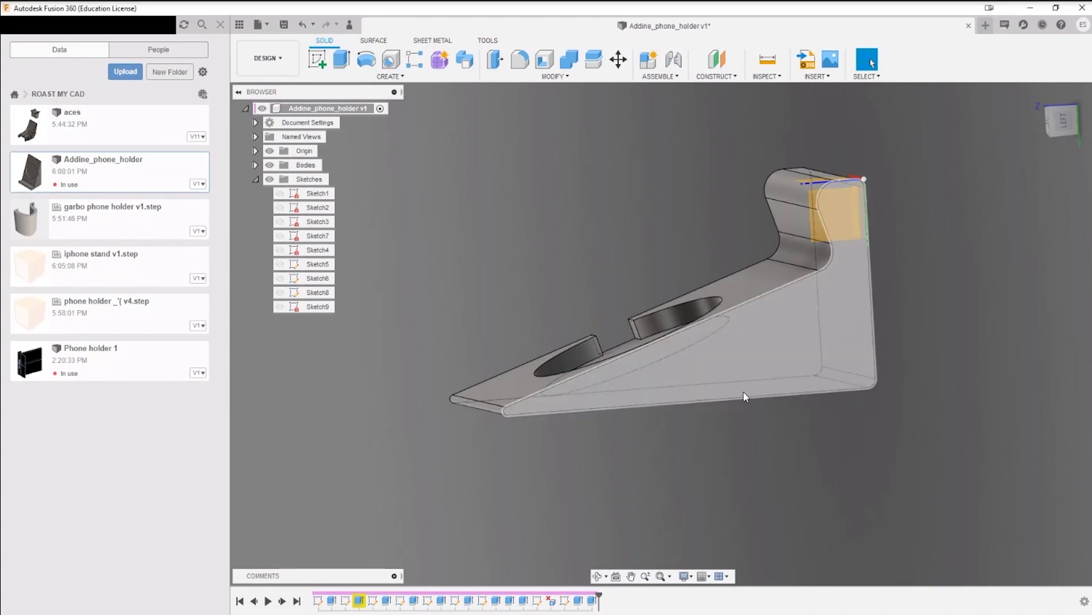
mouse_move(778, 412)
middle_mouse_down("shift")
mouse_move(783, 375)
mouse_move(751, 356)
mouse_move(777, 392)
mouse_move(725, 360)
mouse_move(727, 439)
mouse_move(702, 388)
mouse_move(775, 414)
mouse_move(729, 332)
mouse_move(757, 370)
mouse_move(759, 337)
mouse_move(754, 421)
mouse_move(740, 392)
mouse_move(705, 367)
mouse_move(723, 382)
mouse_move(535, 424)
mouse_move(546, 431)
mouse_move(586, 393)
mouse_move(623, 407)
mouse_move(631, 375)
mouse_move(589, 386)
middle_mouse_up("shift")
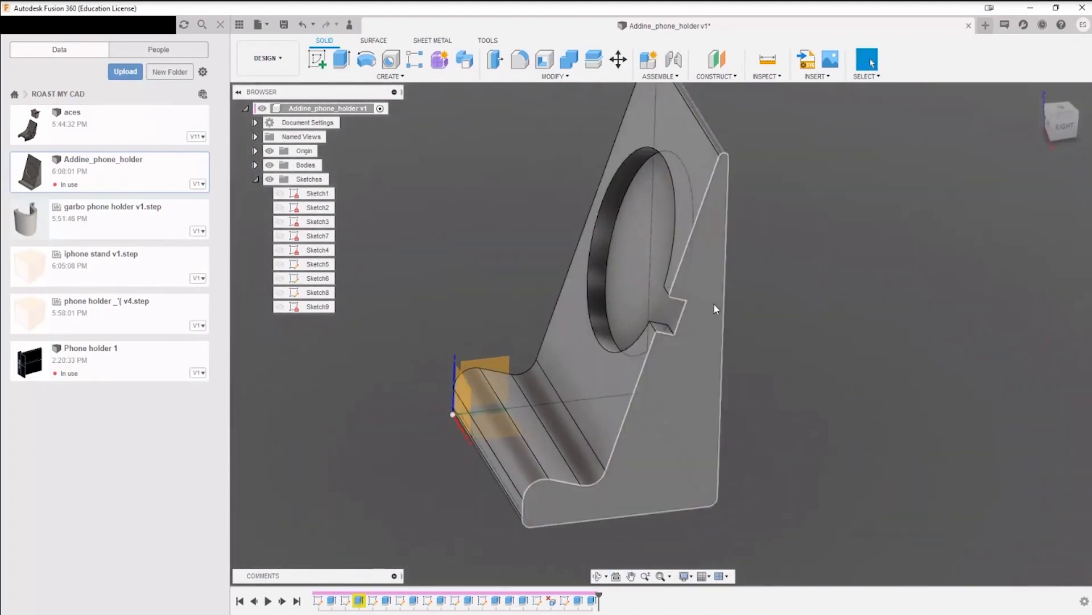
scroll(664, 355, "up", 5)
scroll(658, 384, "down", 4)
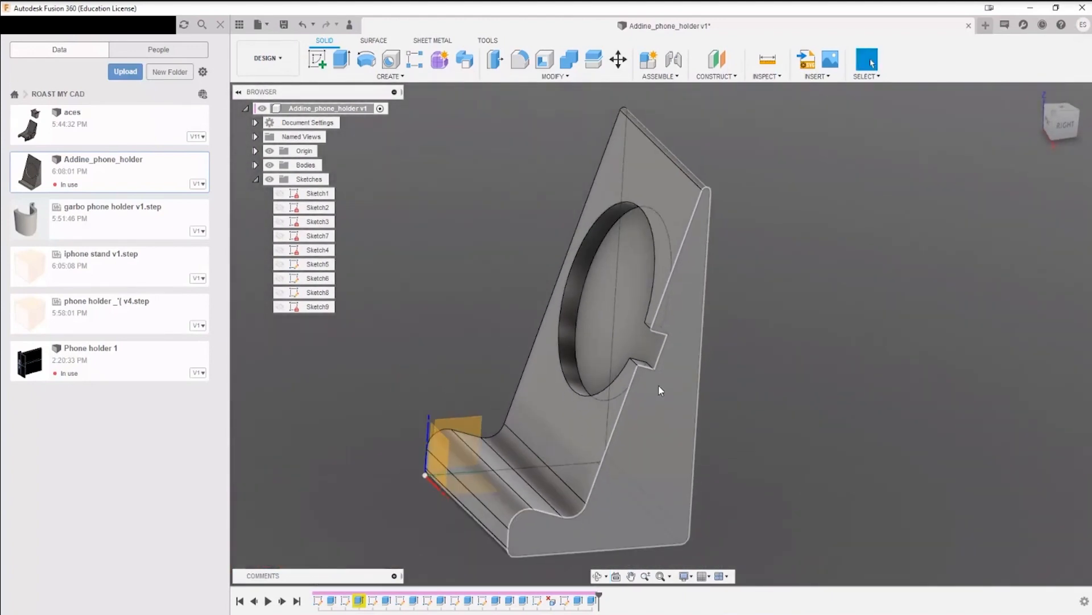
middle_click_drag(658, 388, 633, 412, "shift")
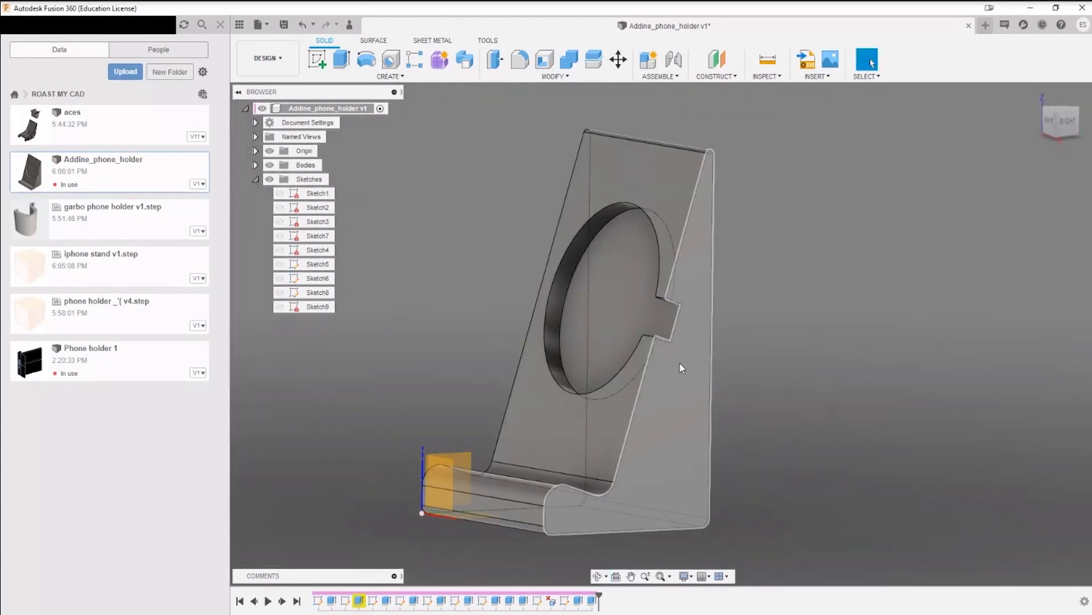
Step: Show Sketch8, open it for editing to examine the notch's rectangular profile on the side face, and finish the sketch
left_click(280, 293)
right_click(681, 308)
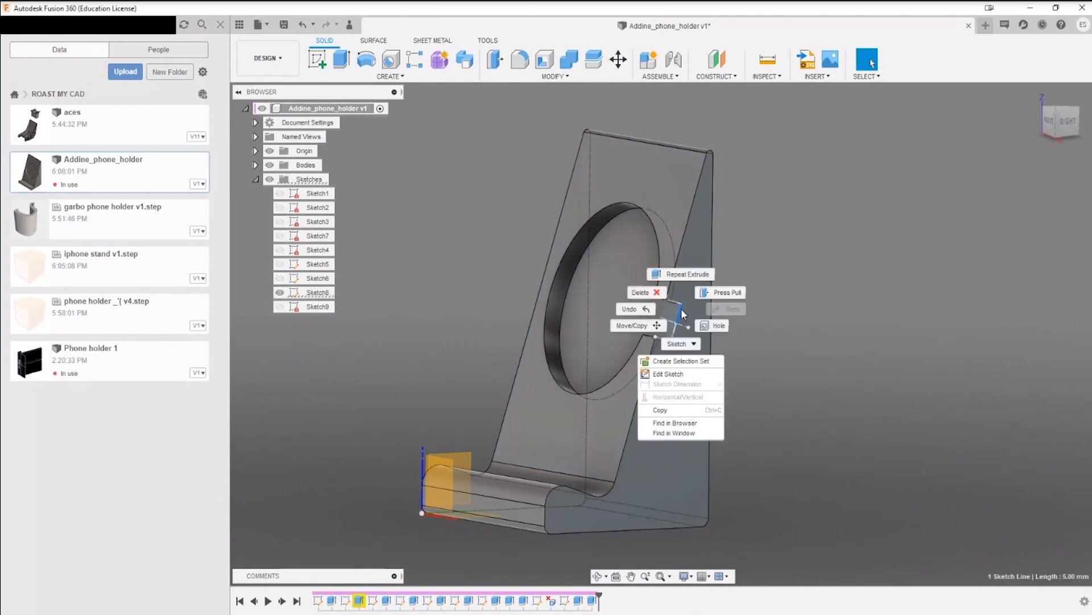
left_click(696, 374)
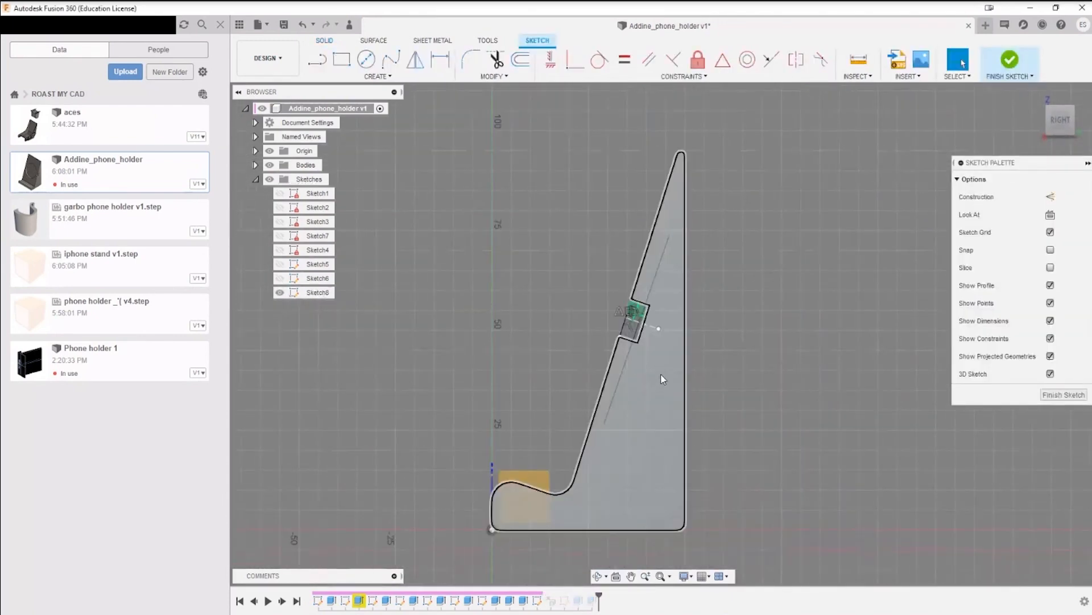
scroll(660, 374, "up", 5)
middle_click_drag(643, 362, 665, 371, "shift")
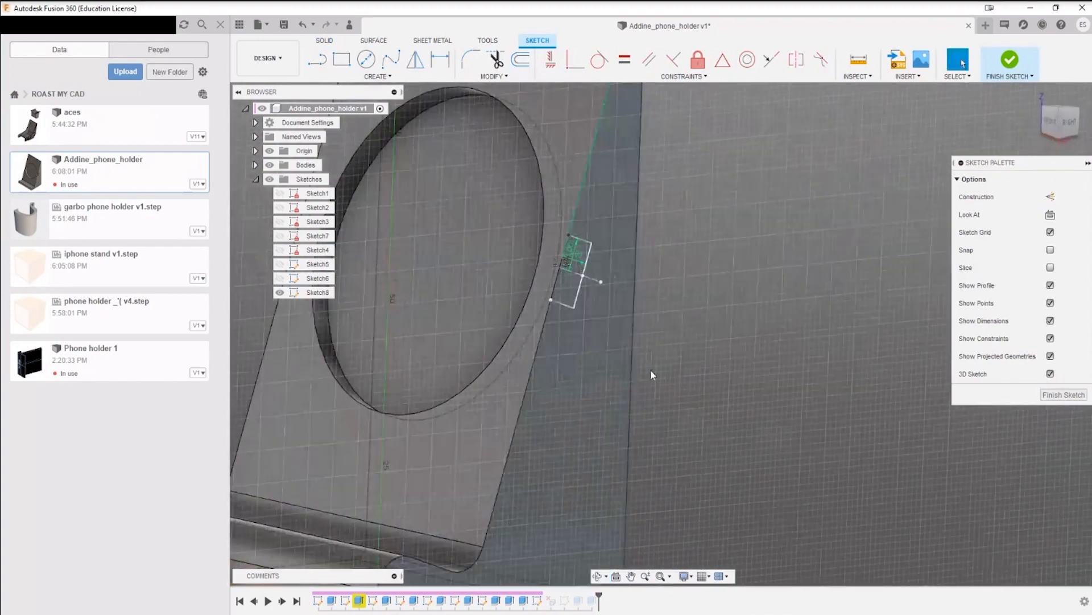
middle_click_drag(604, 354, 681, 407)
scroll(669, 308, "up", 4)
scroll(667, 313, "down", 5)
mouse_move(664, 322)
middle_mouse_down("shift")
mouse_move(651, 387)
mouse_move(619, 380)
middle_mouse_up("shift")
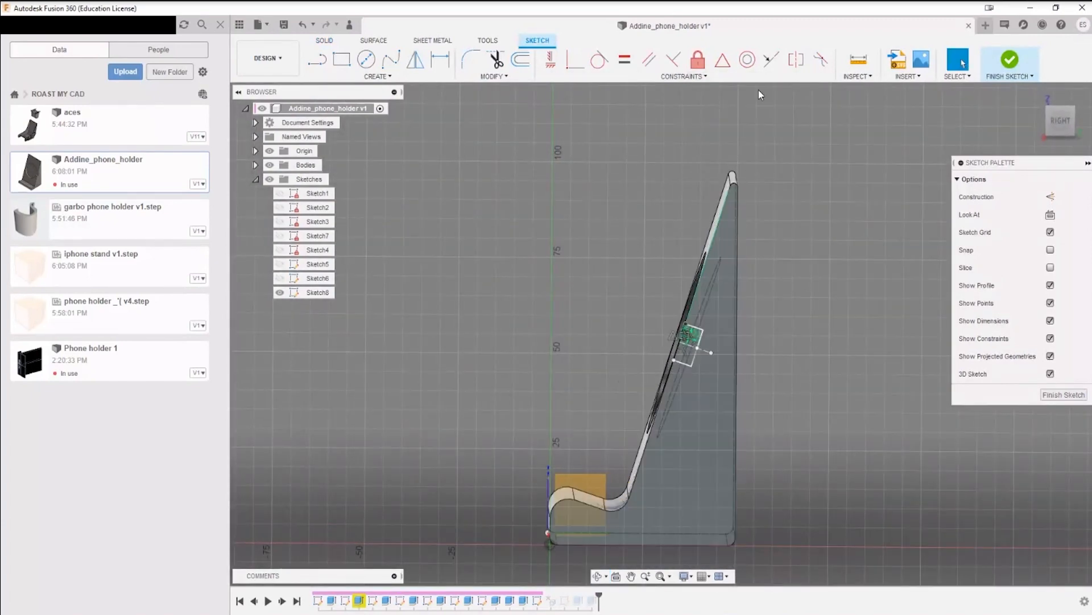
middle_click_drag(808, 343, 875, 410, "shift")
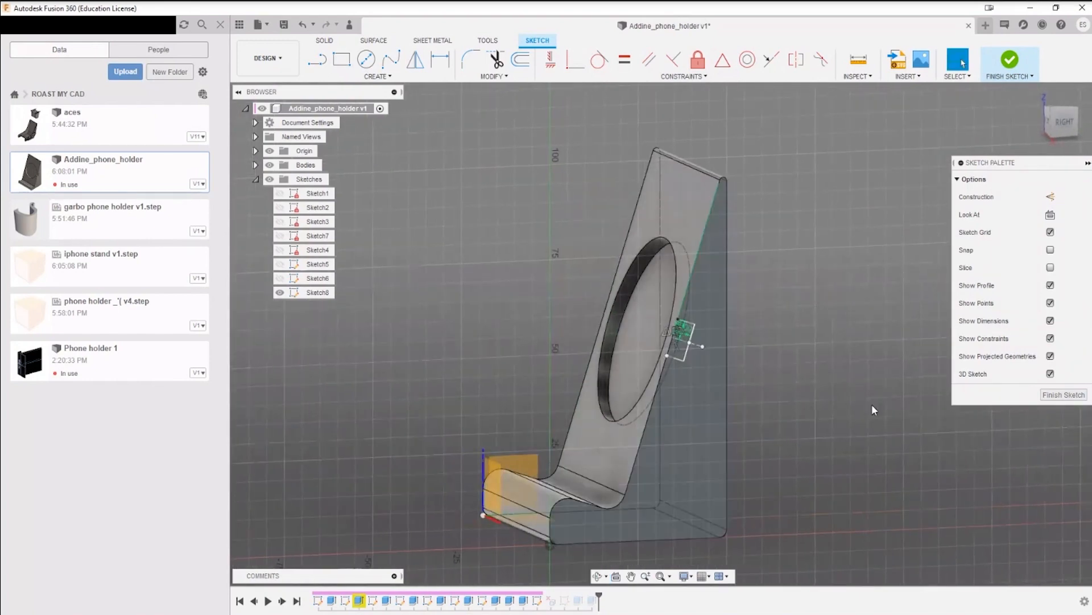
left_click(1064, 395)
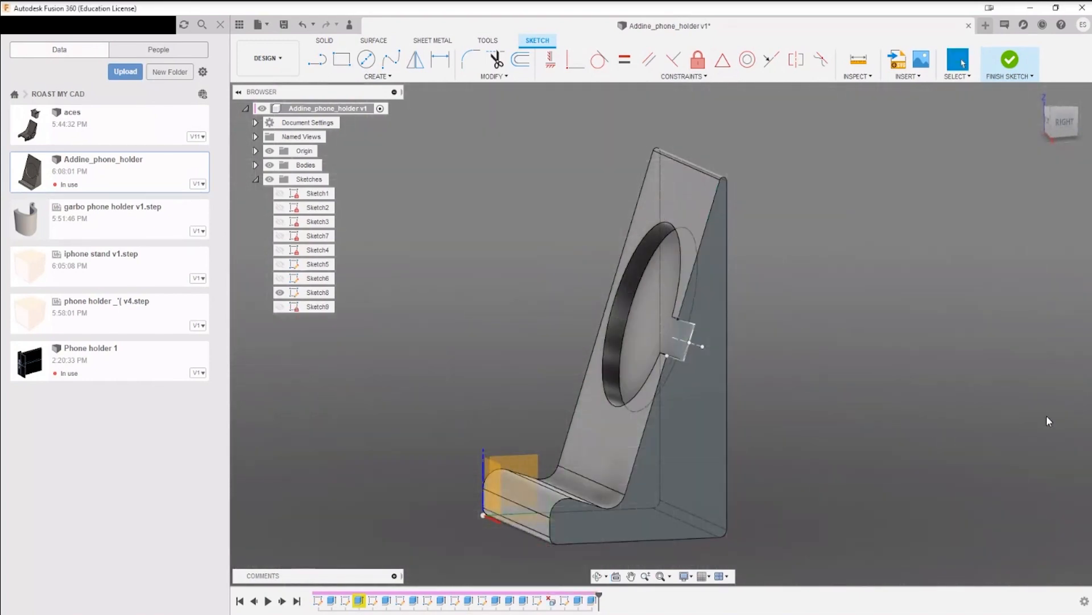
Step: Measure the length of the sketch line along the sloped backrest edge in the side view
middle_click_drag(812, 429, 707, 370, "shift")
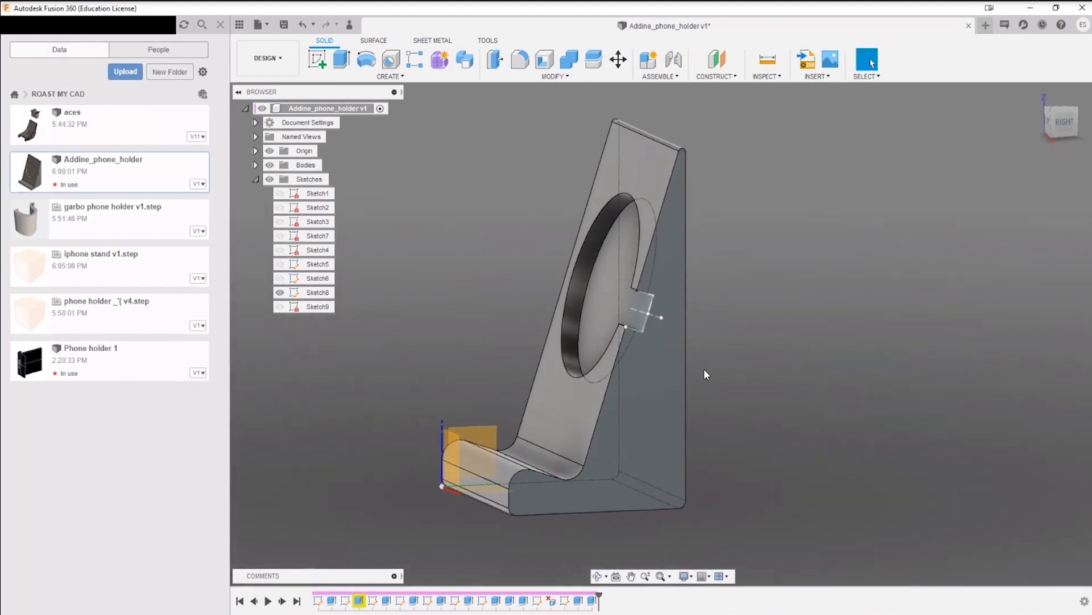
middle_click_drag(780, 391, 769, 355, "shift")
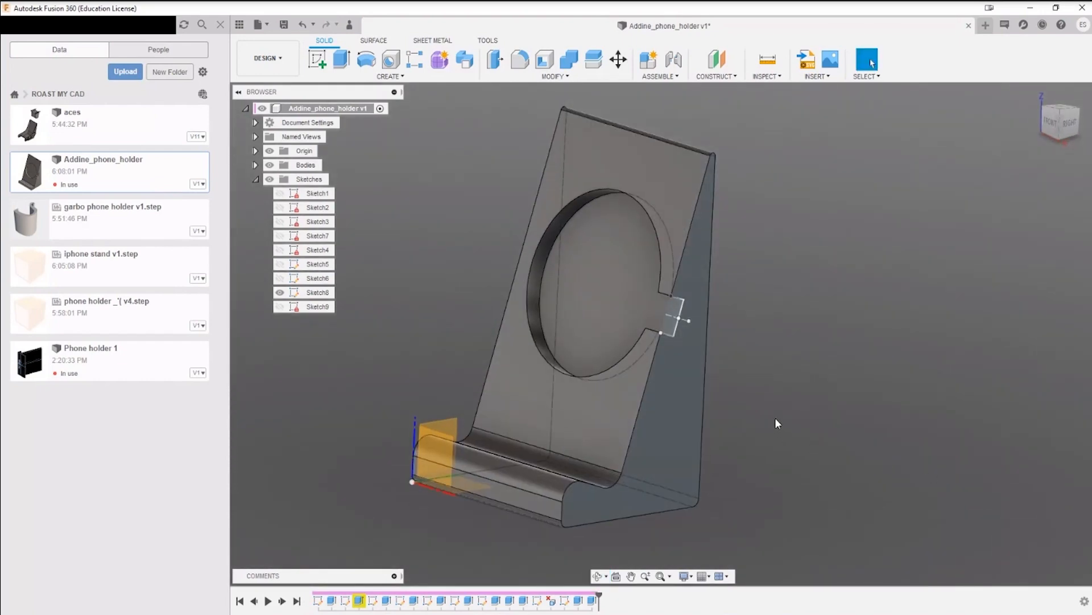
middle_click_drag(830, 336, 780, 315, "shift")
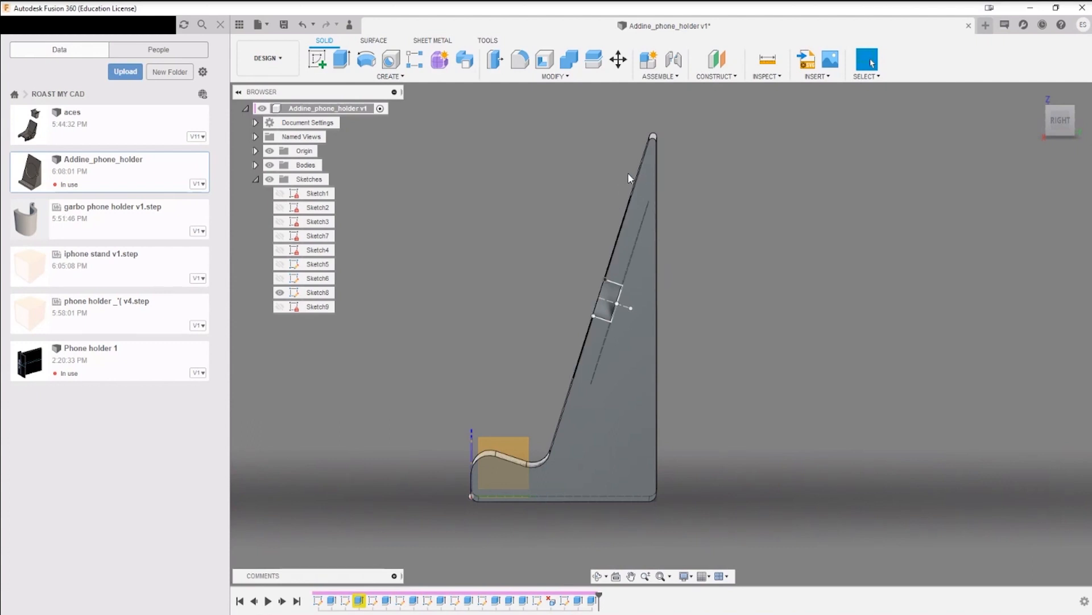
key("i")
left_click(625, 208)
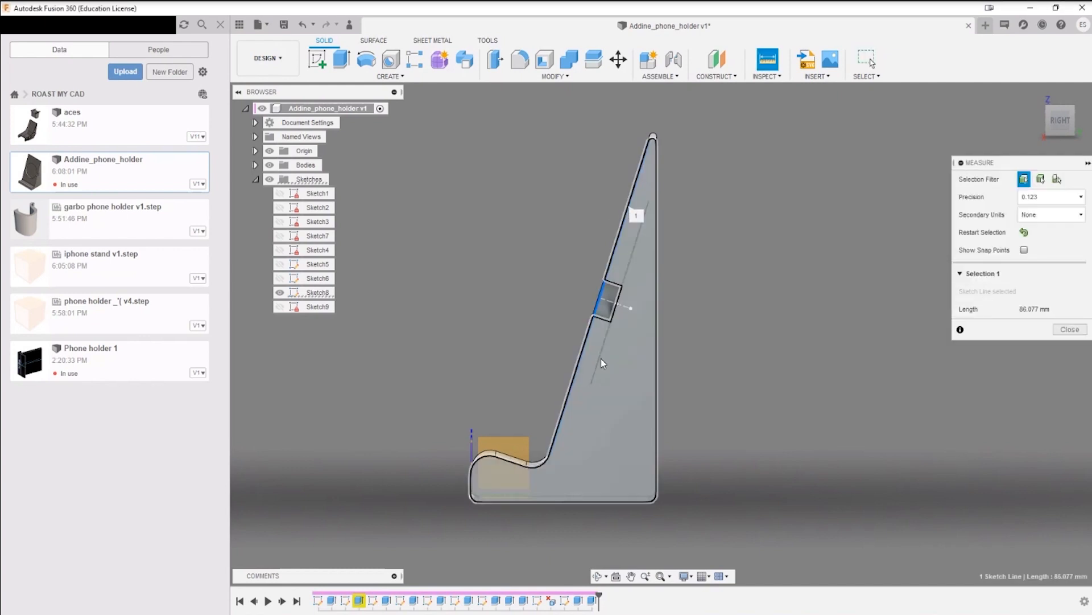
key("Escape")
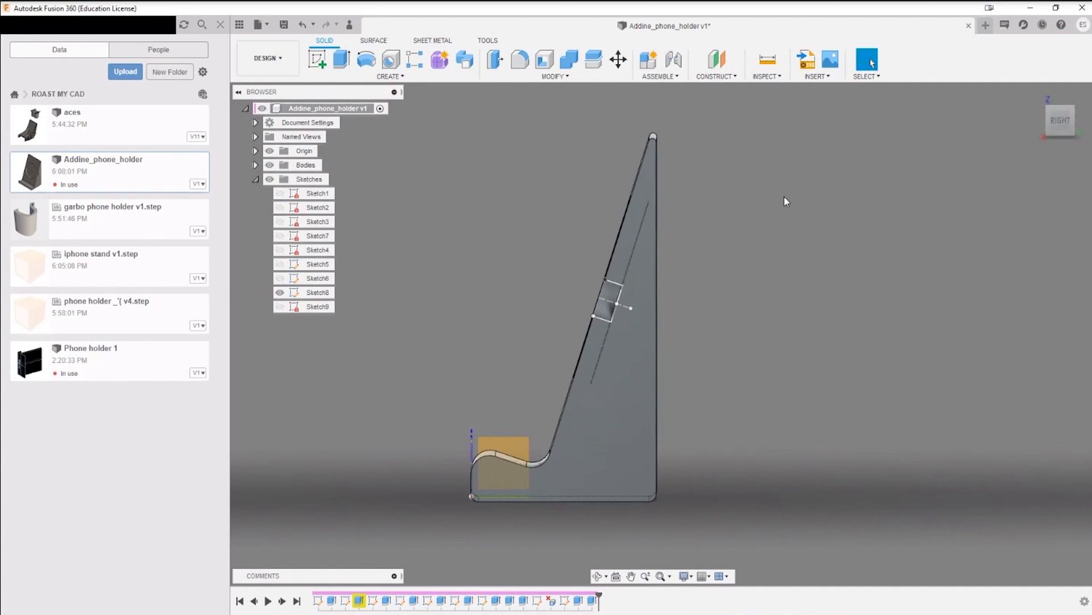
Step: Add a Center of Mass analysis for the phone holder body
left_click(774, 80)
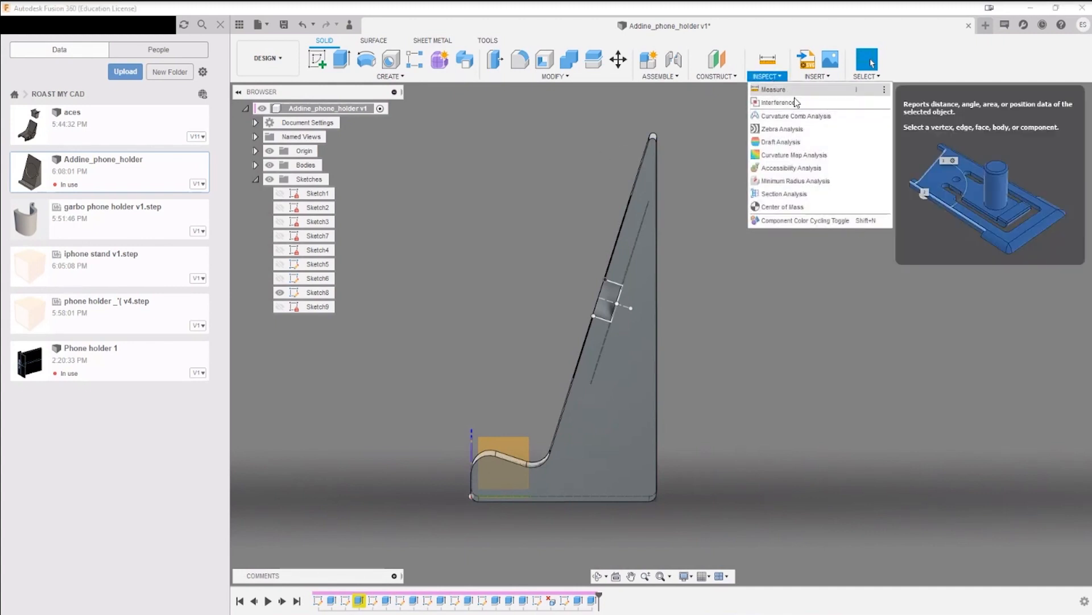
left_click(794, 197)
left_click(590, 435)
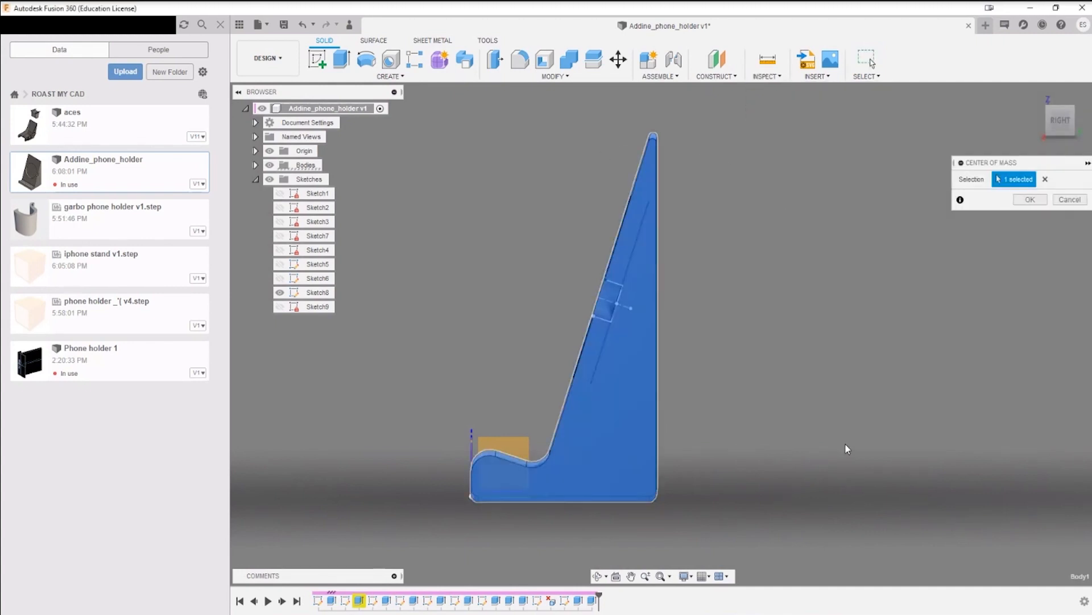
left_click(1029, 200)
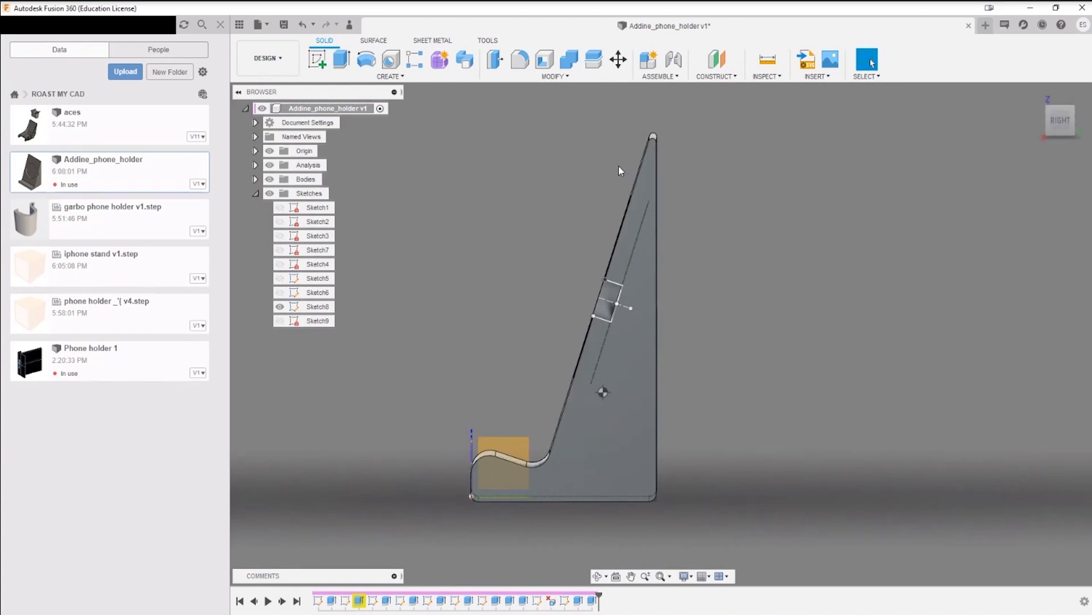
Step: Examine the centre-of-mass marker's position and the side notch relative to the circular recess from several angles
middle_click_drag(716, 205, 736, 216)
middle_click_drag(737, 373, 770, 361, "shift")
key("Escape")
middle_click_drag(821, 384, 846, 383, "shift")
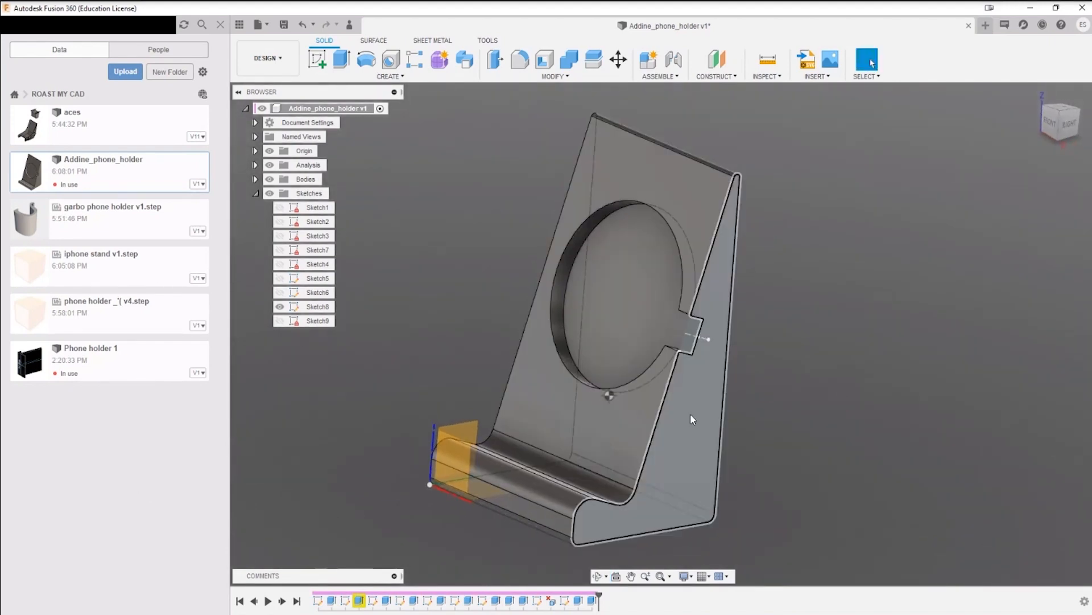
middle_click_drag(766, 388, 782, 417, "shift")
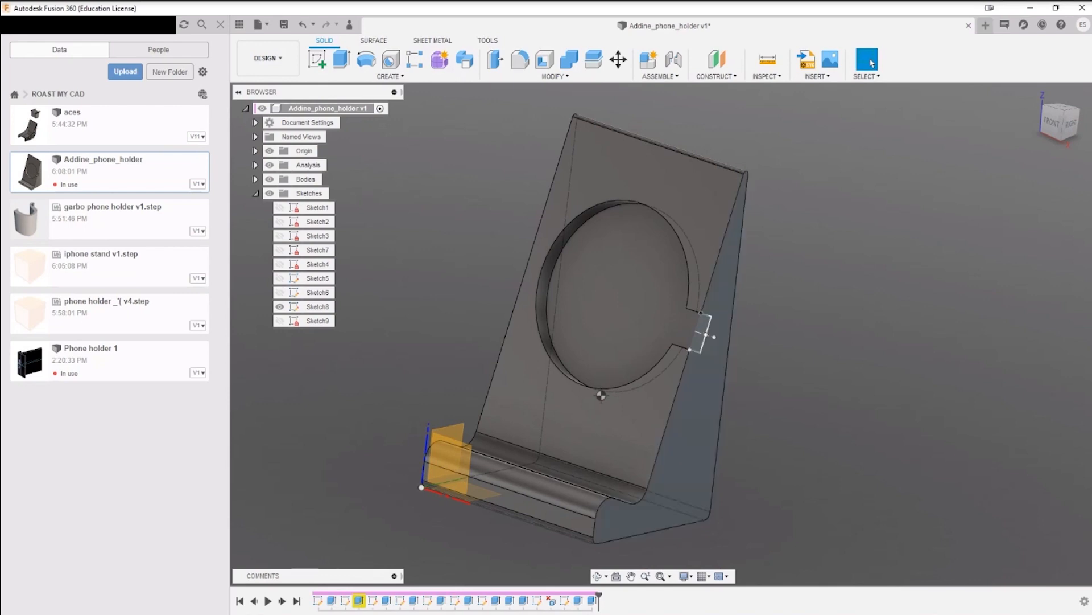
mouse_move(761, 333)
middle_mouse_down("shift")
mouse_move(802, 346)
mouse_move(803, 364)
mouse_move(792, 363)
mouse_move(792, 315)
mouse_move(829, 322)
mouse_move(819, 342)
mouse_move(753, 302)
mouse_move(769, 333)
middle_mouse_up("shift")
scroll(659, 354, "up", 4)
middle_click_drag(580, 342, 641, 243, "shift")
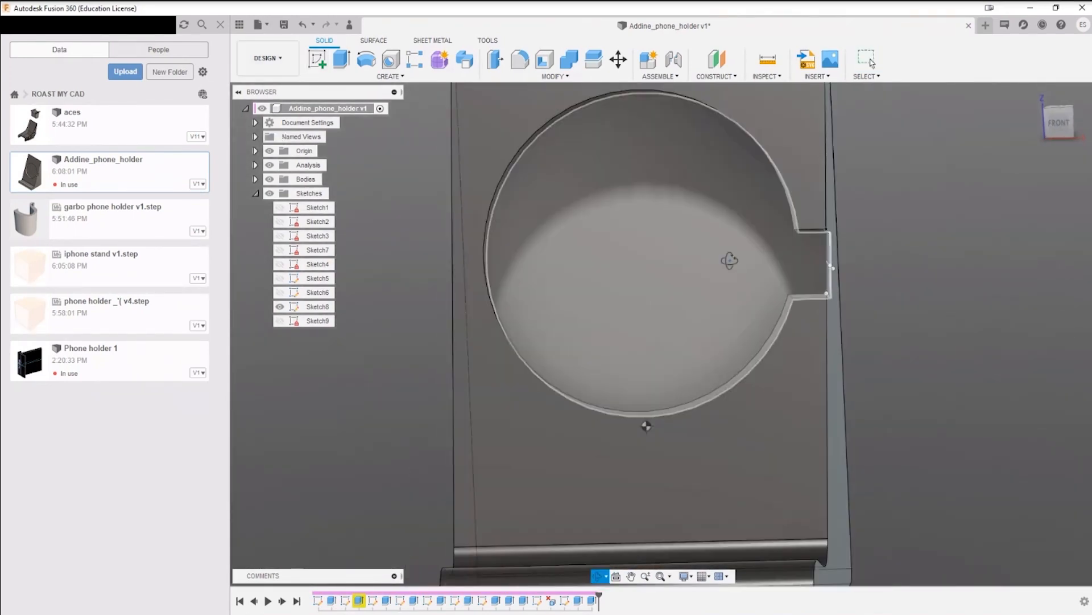
middle_click_drag(727, 260, 775, 265, "shift")
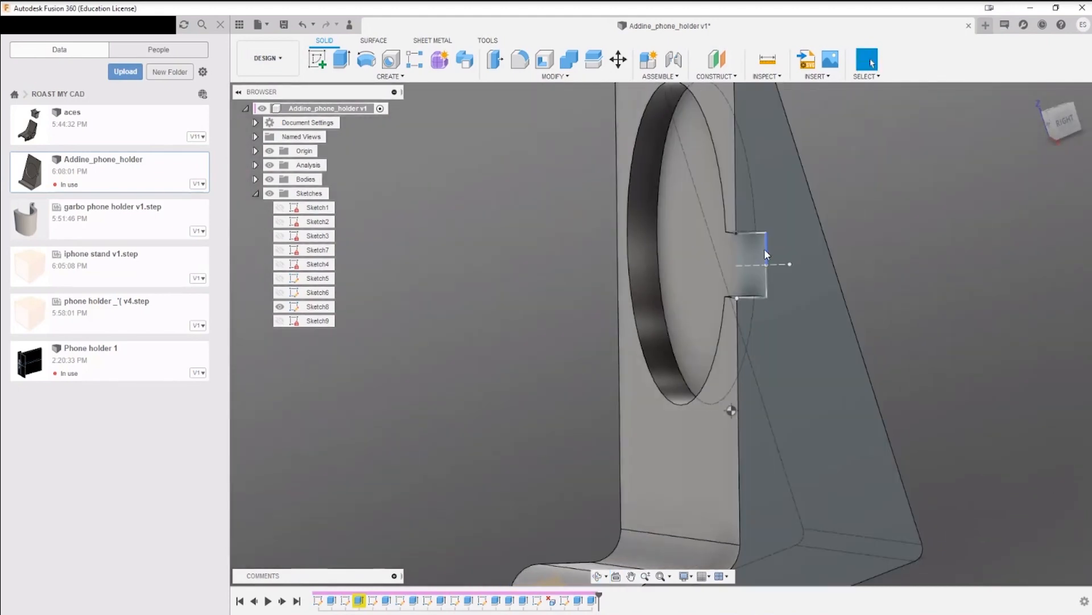
middle_click_drag(674, 243, 700, 300, "shift")
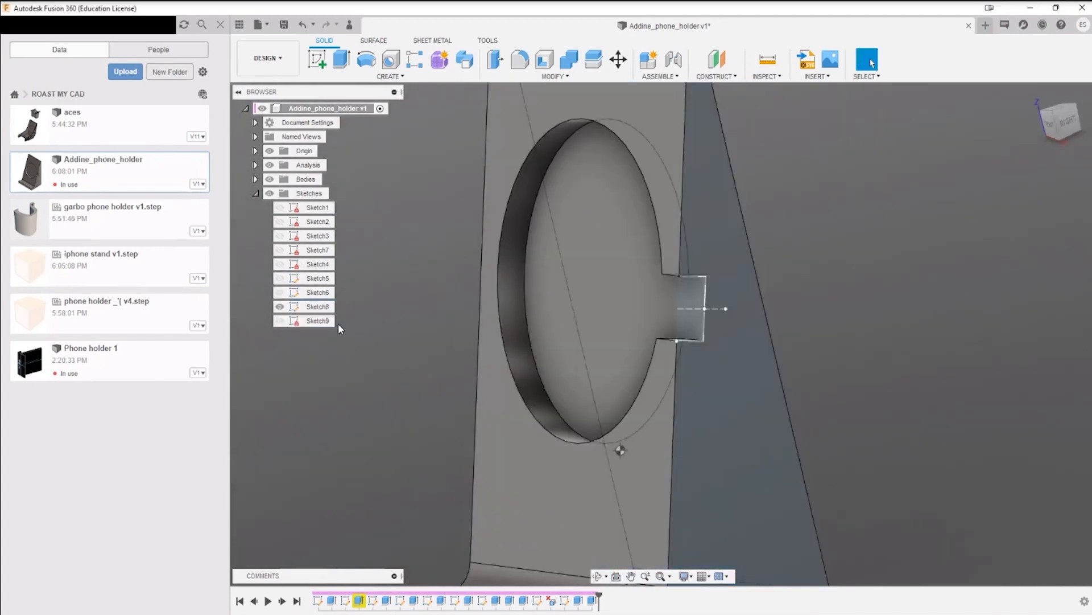
Step: Hide Sketch8 and delete the notch's upper and lower faces to remove the notch from the holder's side
left_click(279, 306)
middle_click_drag(364, 384, 728, 289, "shift")
left_click(706, 369)
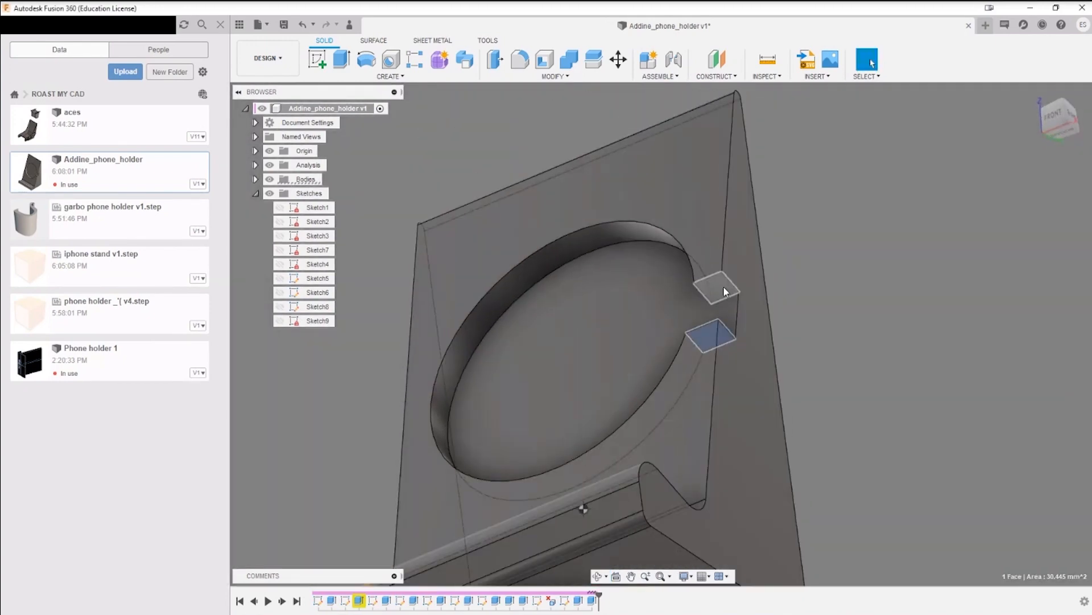
left_click(727, 290, "shift")
key("Delete")
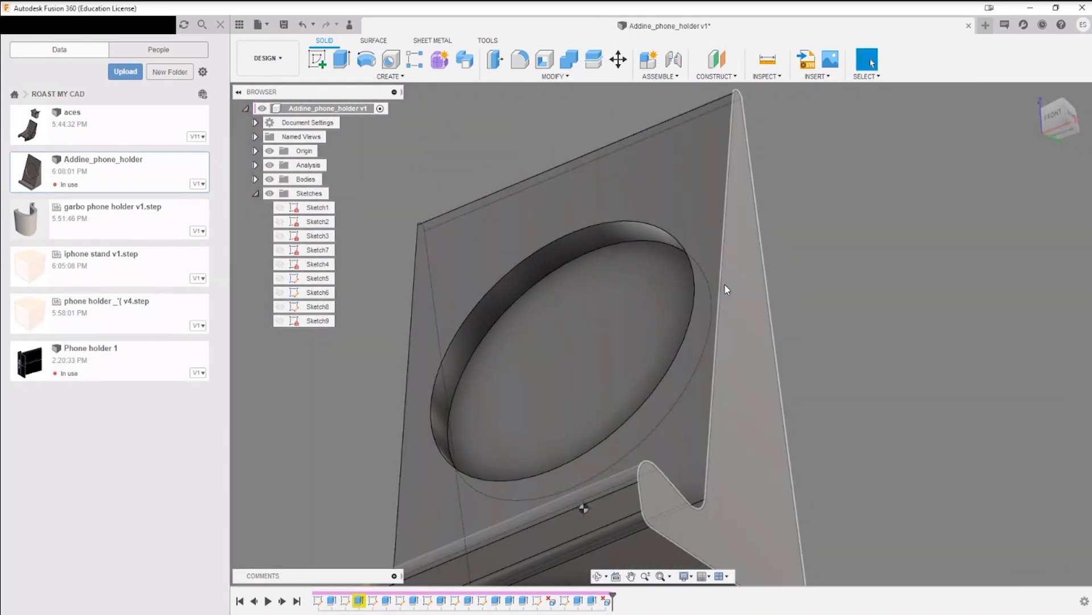
Step: Start a new sketch on the floor face of the backrest's circular recess
scroll(726, 284, "down", 4)
middle_click_drag(759, 292, 750, 280, "shift")
left_click(1064, 135)
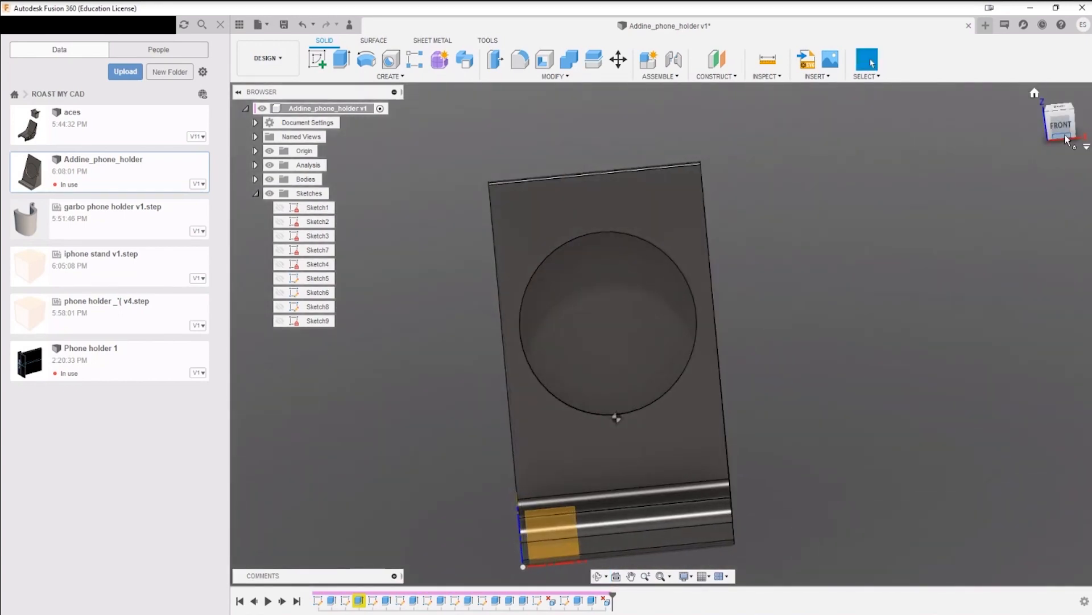
left_click(1062, 127)
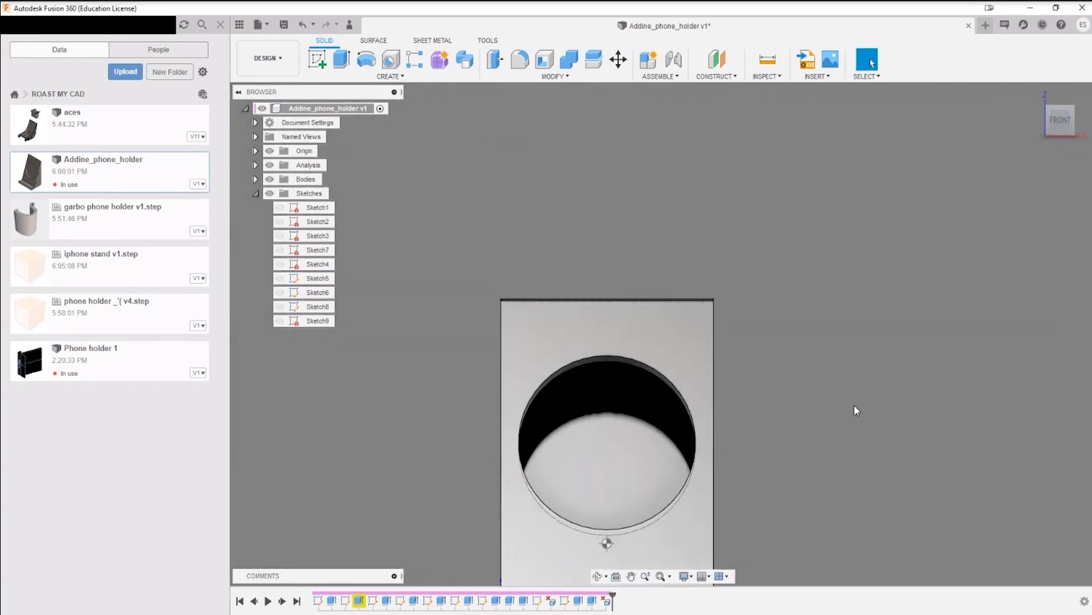
middle_click_drag(810, 436, 752, 391)
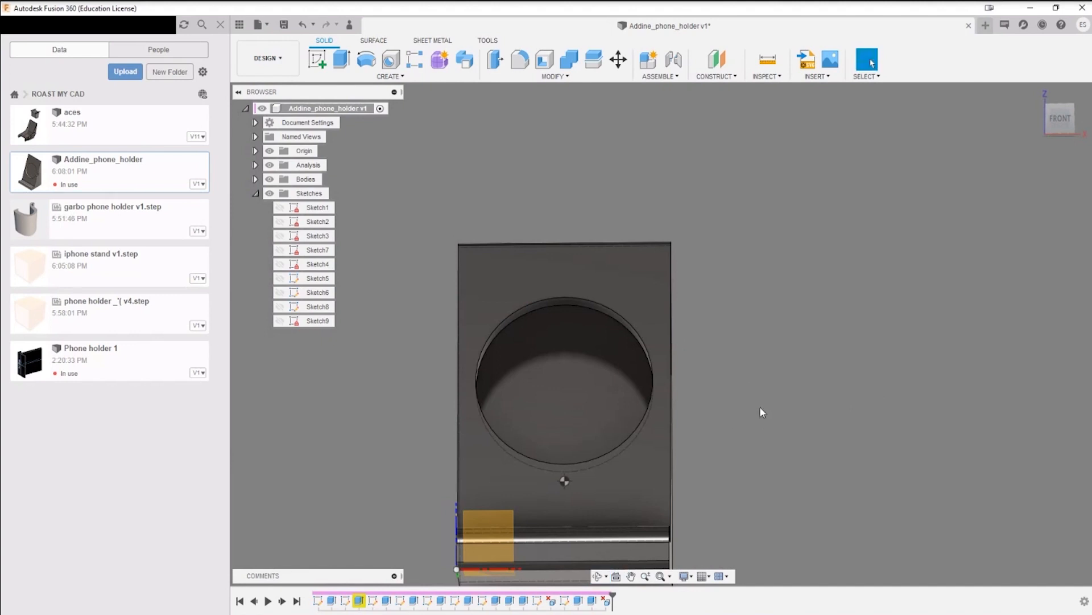
left_click(321, 58)
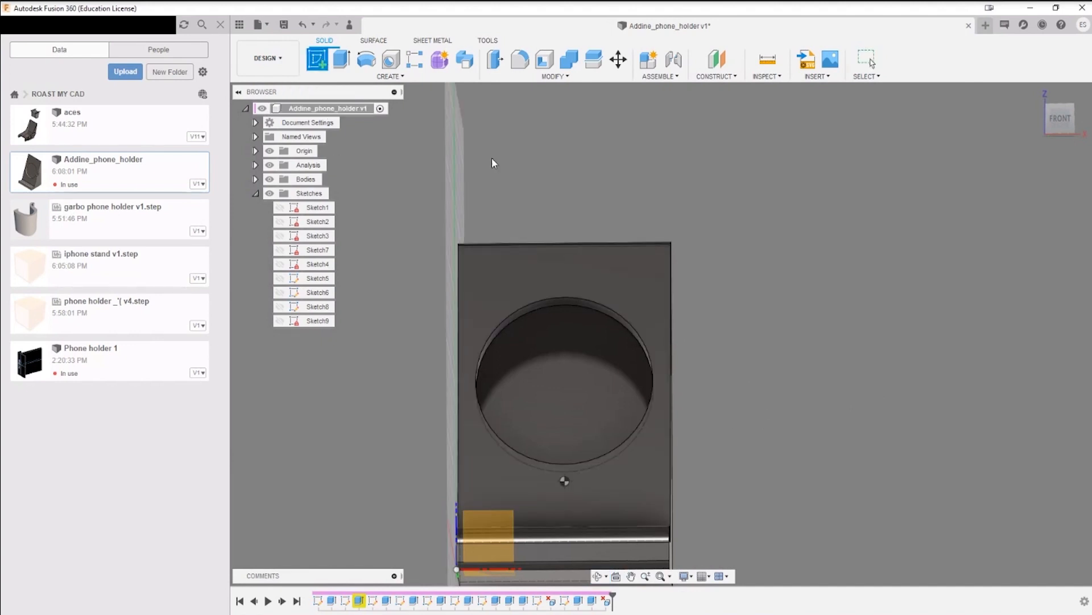
key("Escape")
left_click(317, 58)
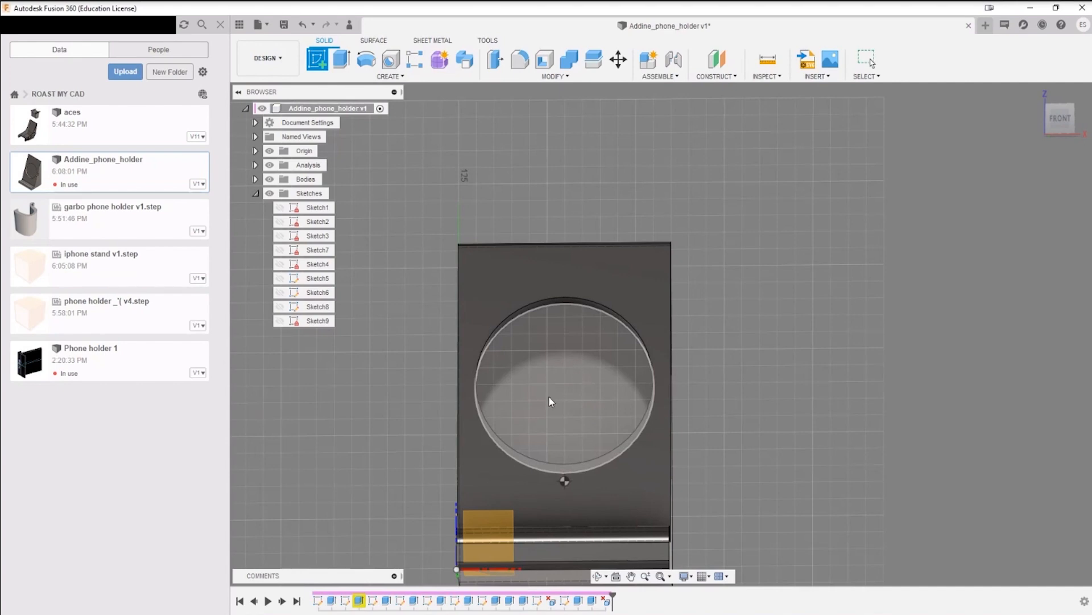
left_click(582, 399)
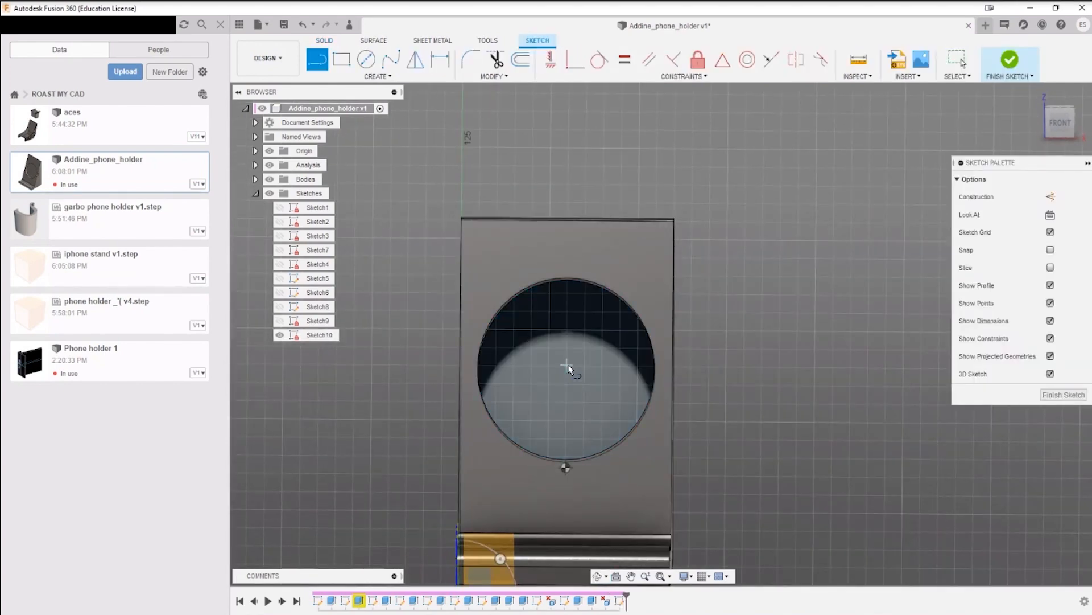
Step: Project the recess's circular floor face into the sketch with the projection link kept on
middle_click_drag(569, 371, 574, 357, "shift")
key("Escape")
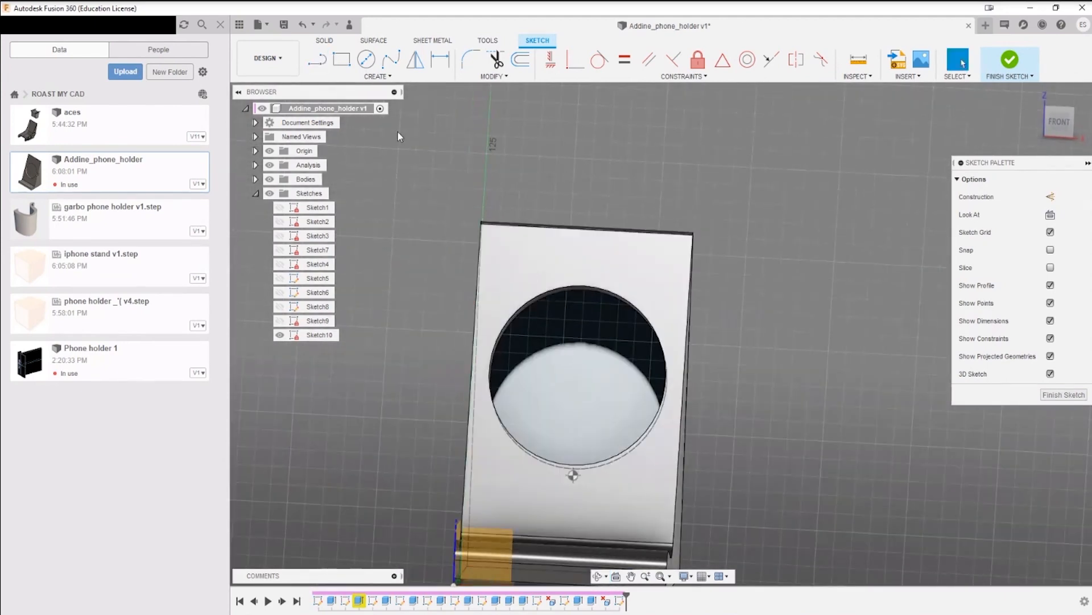
left_click(391, 76)
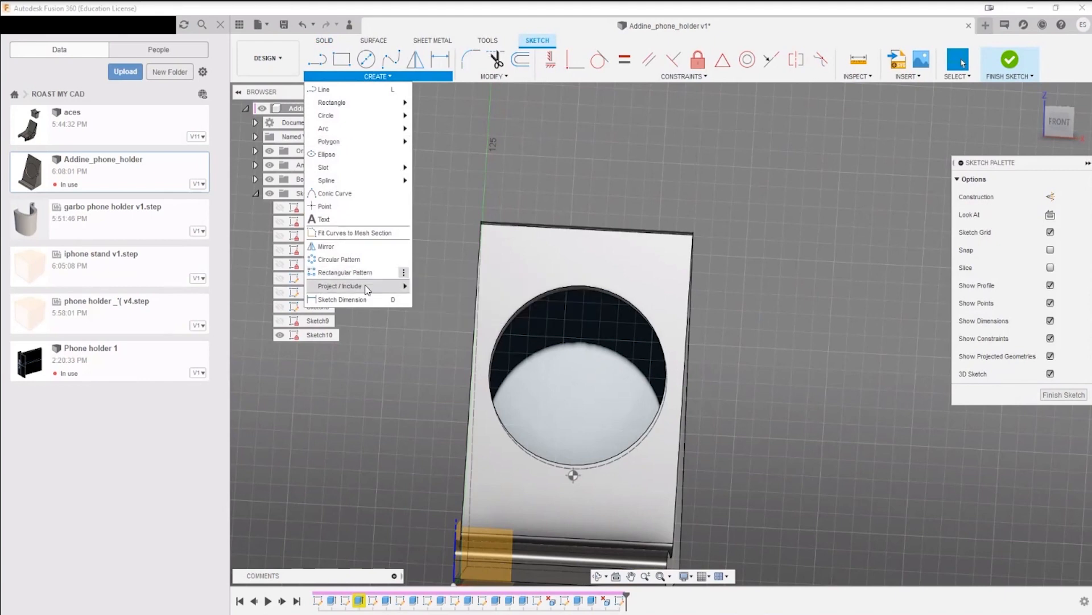
mouse_move(365, 290)
left_click(437, 285)
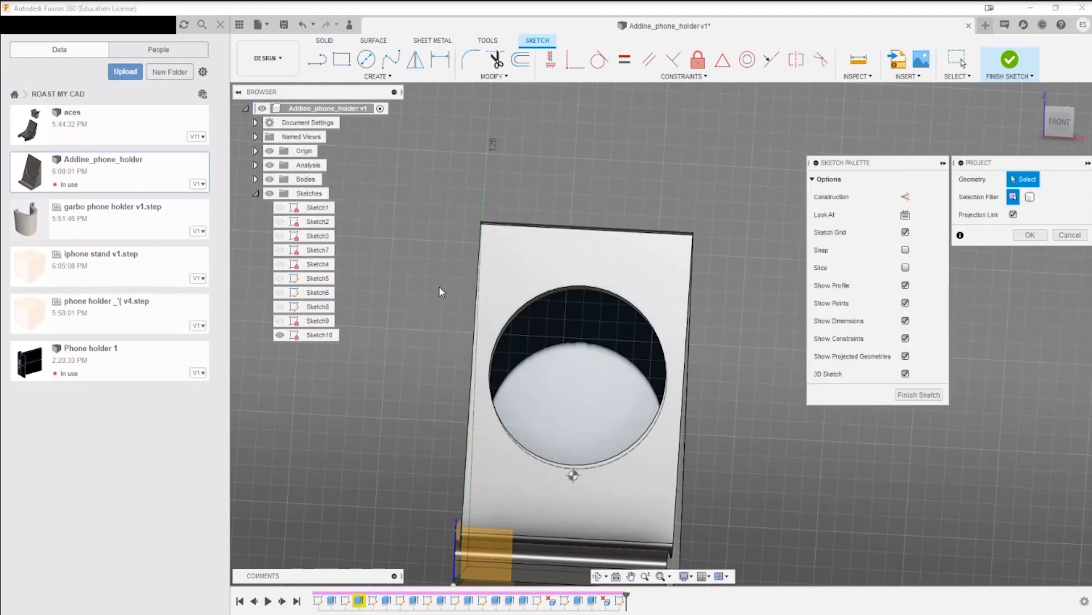
middle_click_drag(610, 360, 576, 329, "shift")
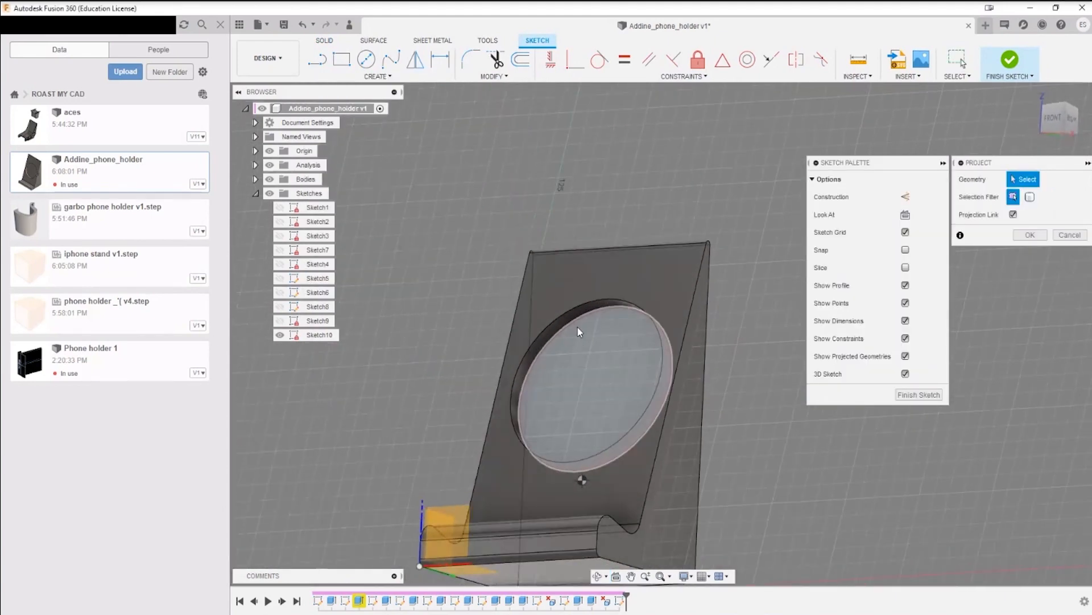
left_click(575, 329)
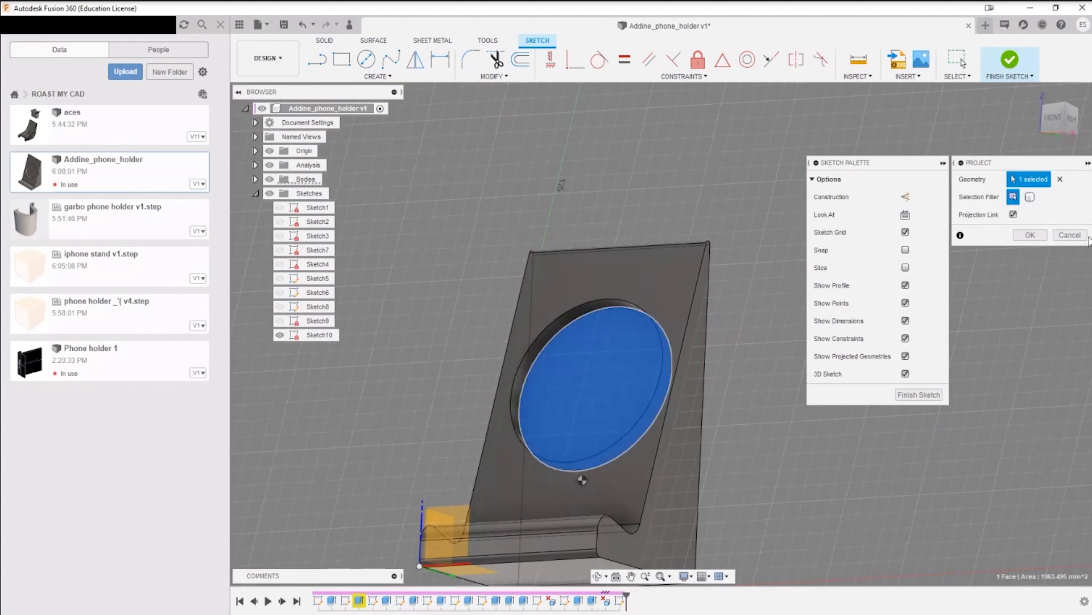
left_click(1030, 235)
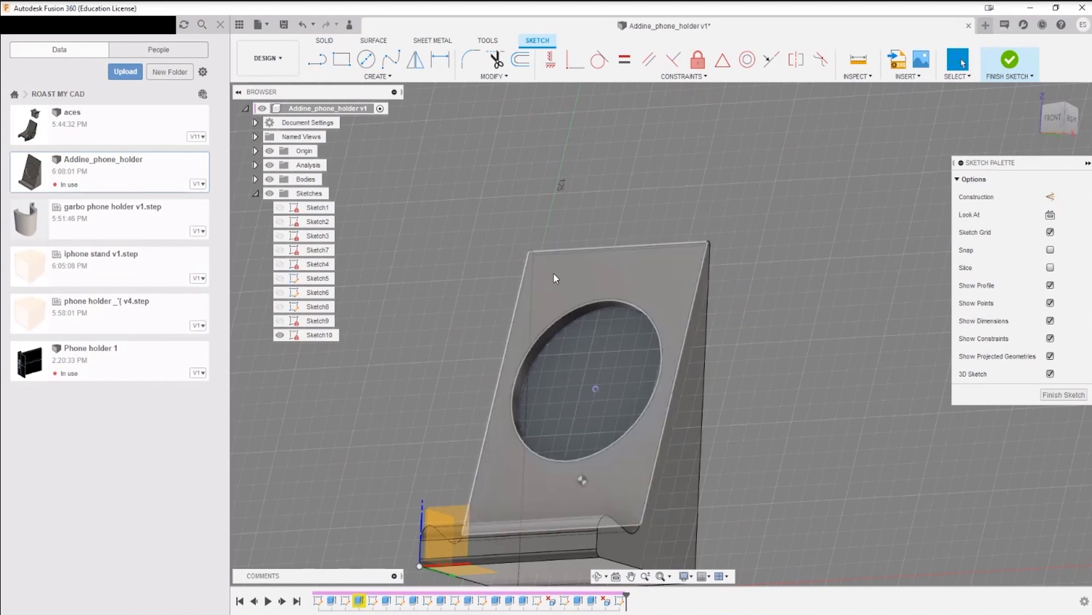
Step: Check the projected circle and its centre point with the bodies hidden, and with them shown from several angles
left_click(270, 178)
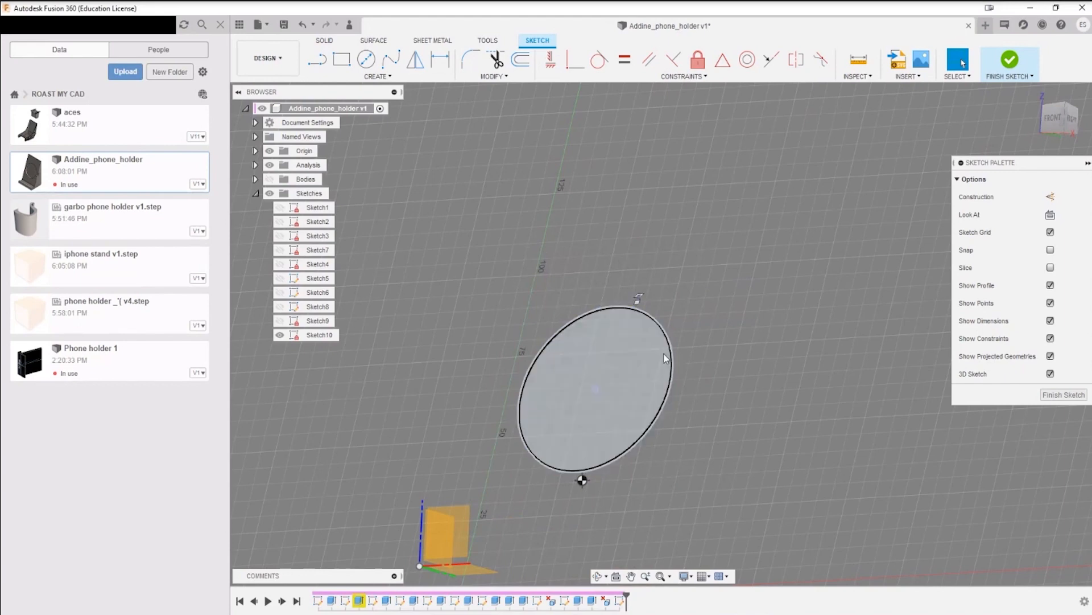
left_click(270, 179)
middle_click_drag(780, 370, 805, 387, "shift")
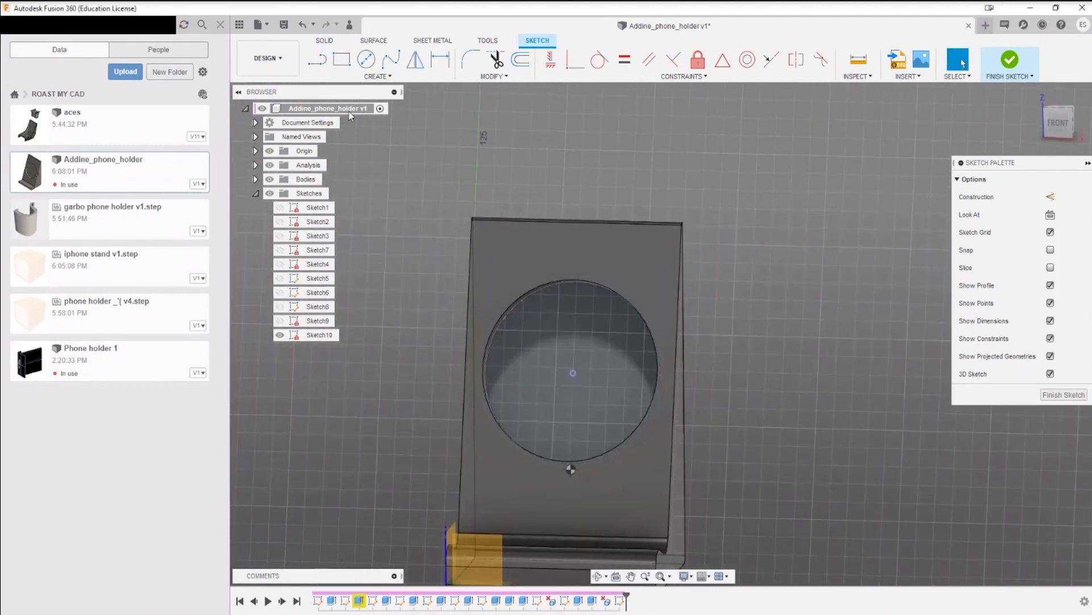
left_click(378, 76)
mouse_move(380, 285)
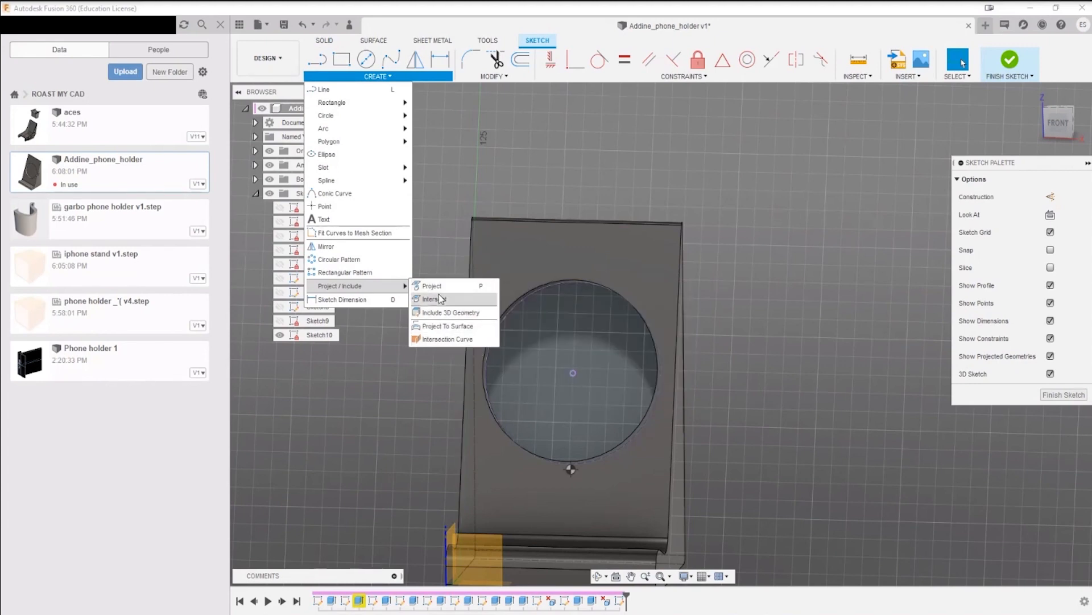
left_click(446, 212)
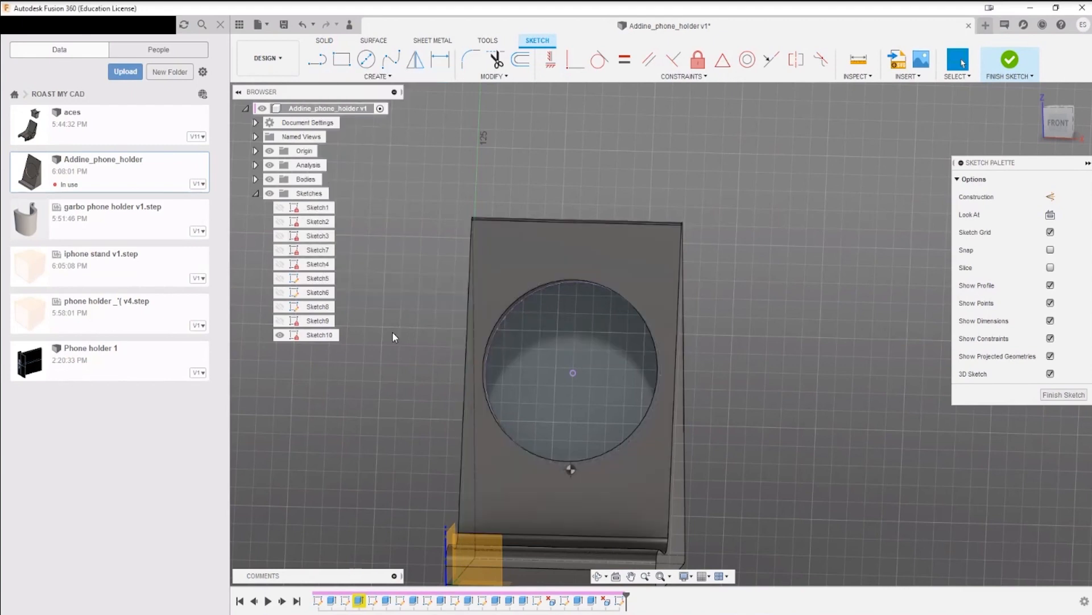
middle_click_drag(422, 408, 904, 533, "shift")
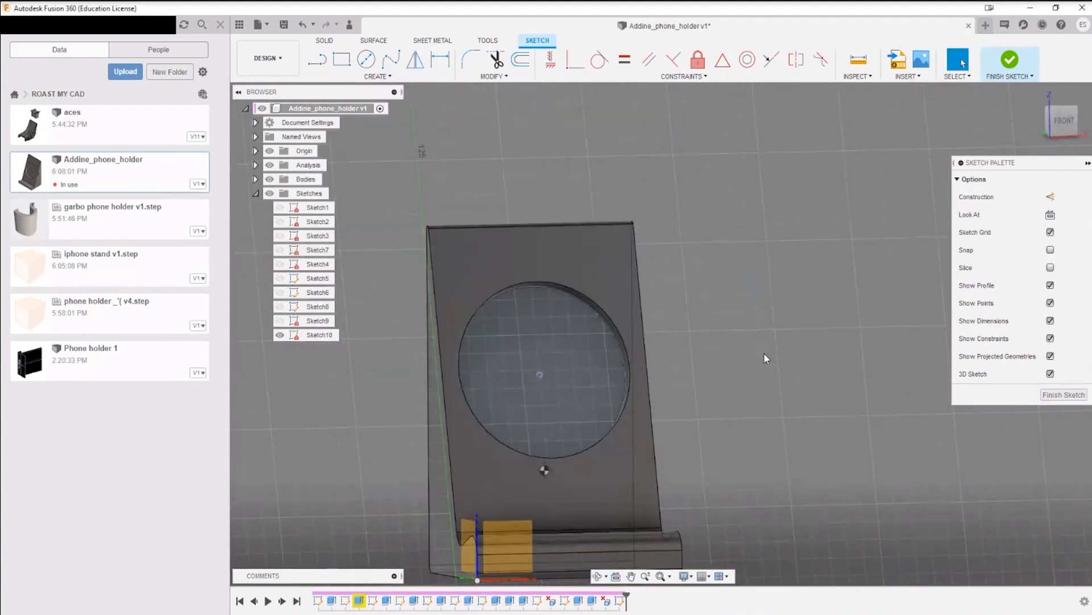
middle_click_drag(705, 492, 794, 344, "shift")
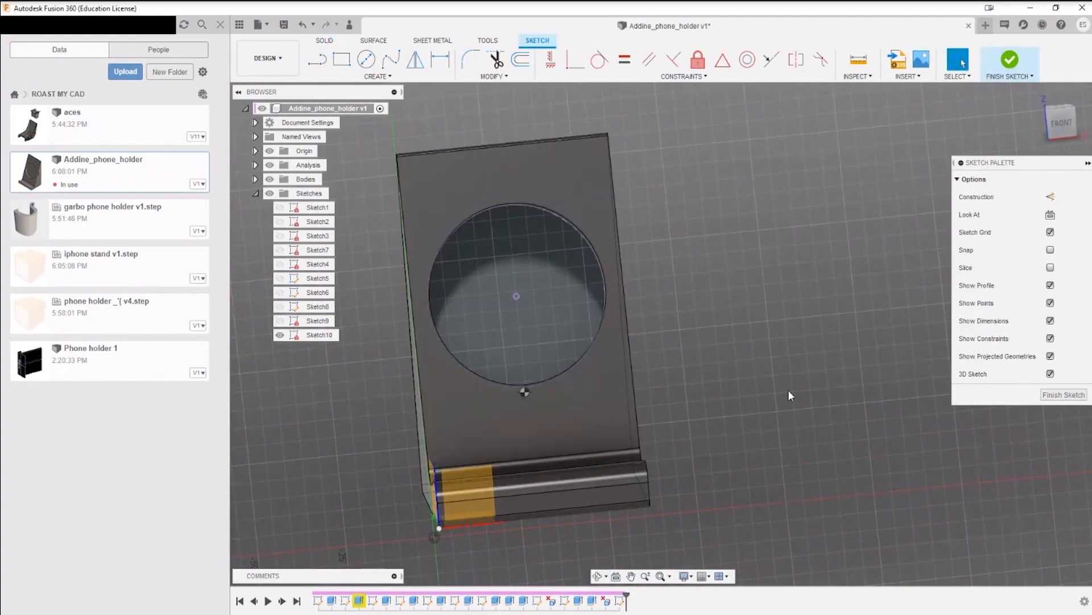
mouse_move(788, 390)
middle_mouse_down("shift")
mouse_move(791, 356)
mouse_move(770, 349)
middle_mouse_up("shift")
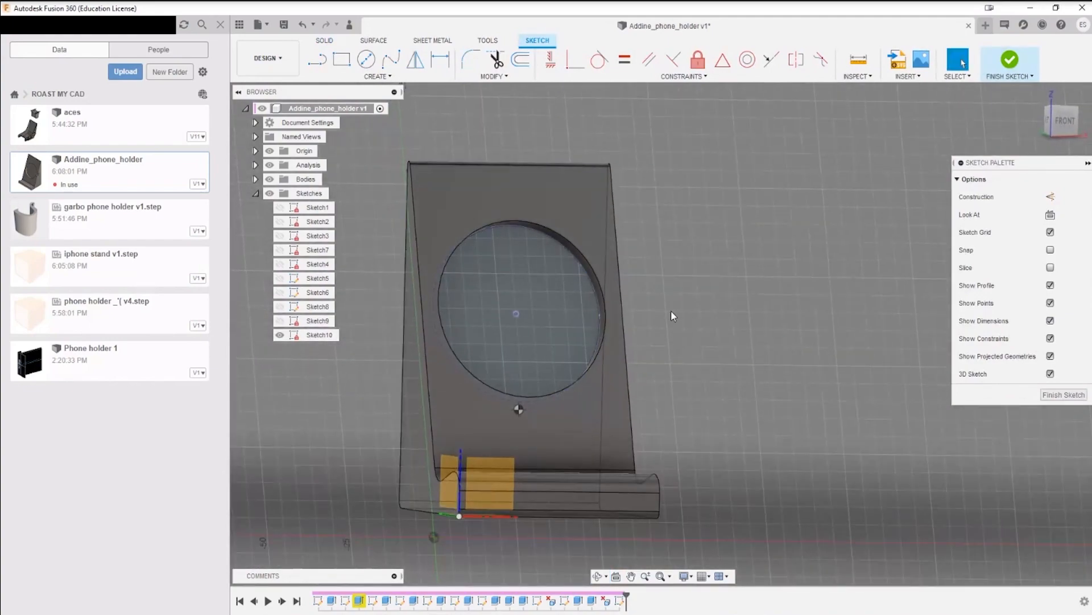
middle_click_drag(671, 311, 682, 317, "shift")
Step: Draw a horizontal line about 63 mm long from the projected circle's centre out past the holder's side
key("l")
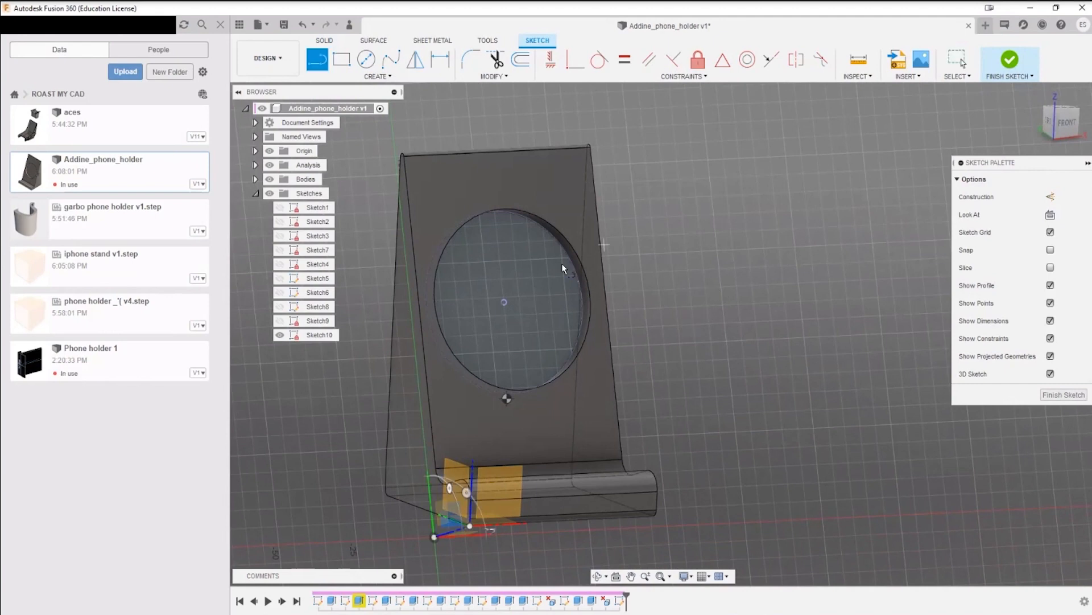
left_click(505, 303)
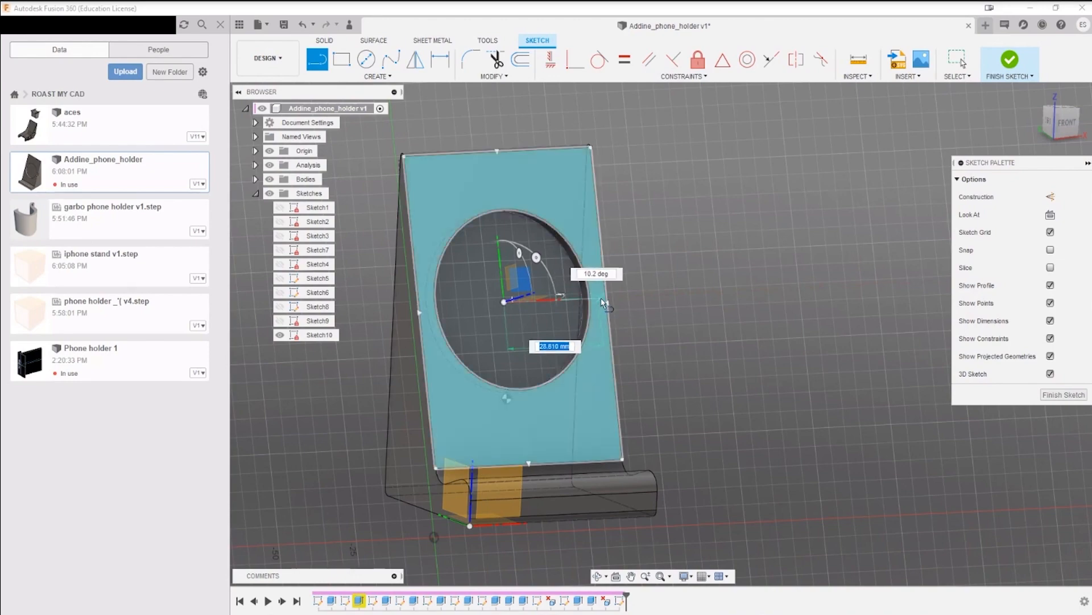
middle_click_drag(642, 298, 643, 298, "shift")
key("l")
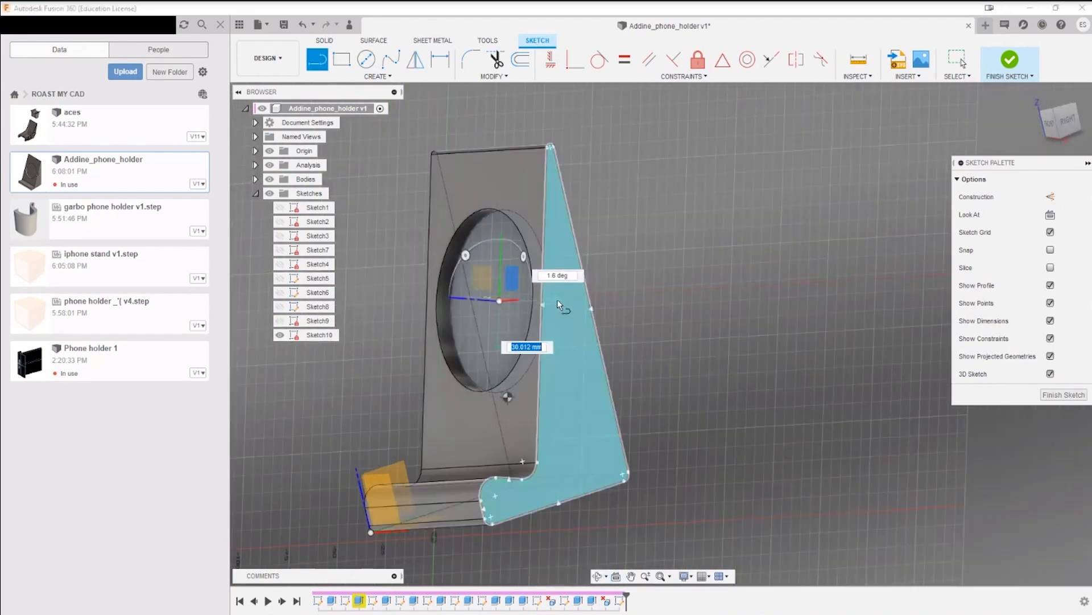
middle_click_drag(578, 302, 680, 315, "shift")
left_click(770, 322)
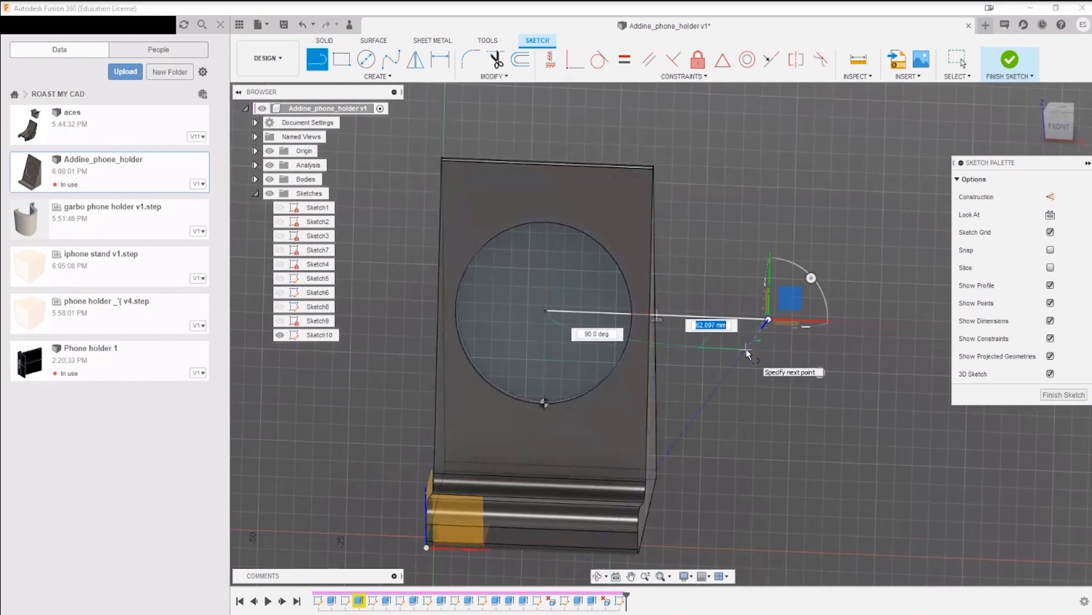
key("Escape")
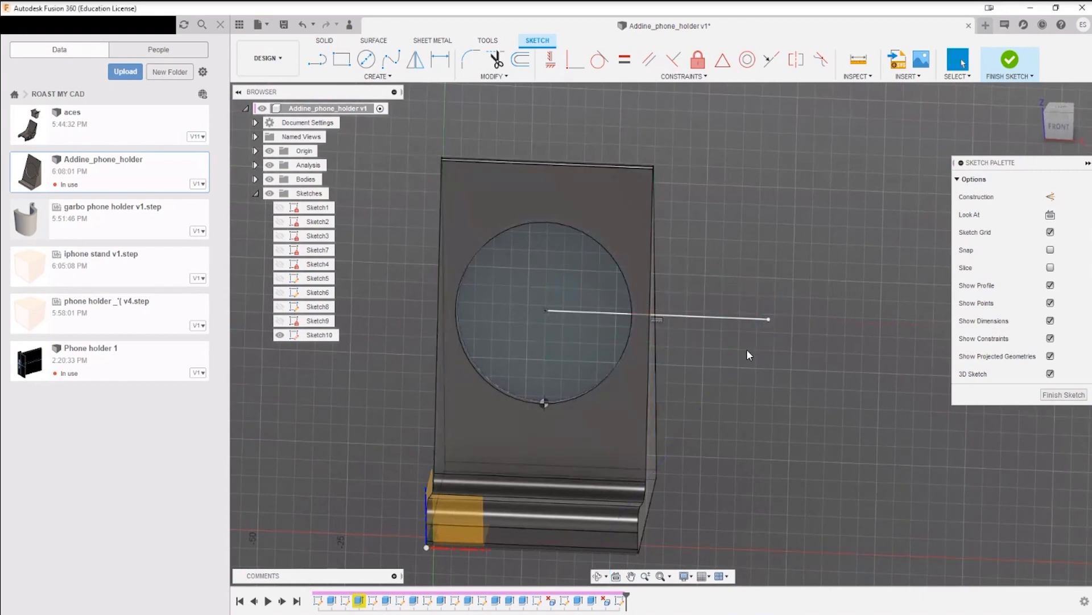
Step: Convert the horizontal line from the circle's centre to construction geometry
left_click(722, 318)
key("x")
left_click(783, 398)
Step: Examine where the construction line passes through the holder's side face
middle_click_drag(782, 413, 748, 385, "shift")
scroll(656, 336, "up", 6)
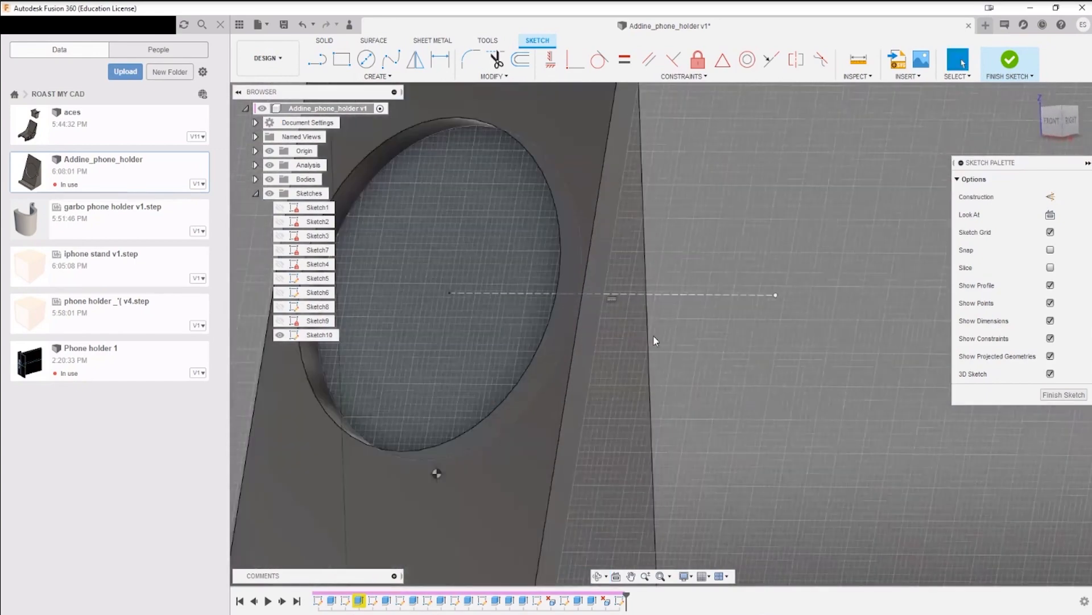
scroll(647, 328, "down", 2)
middle_click_drag(663, 339, 732, 400, "shift")
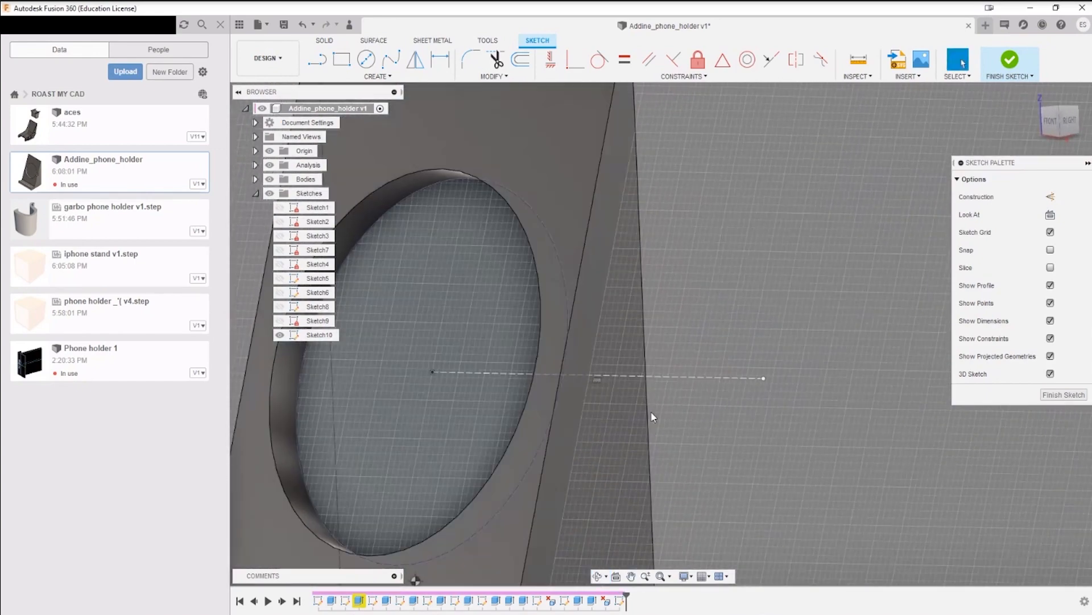
scroll(593, 372, "up", 2)
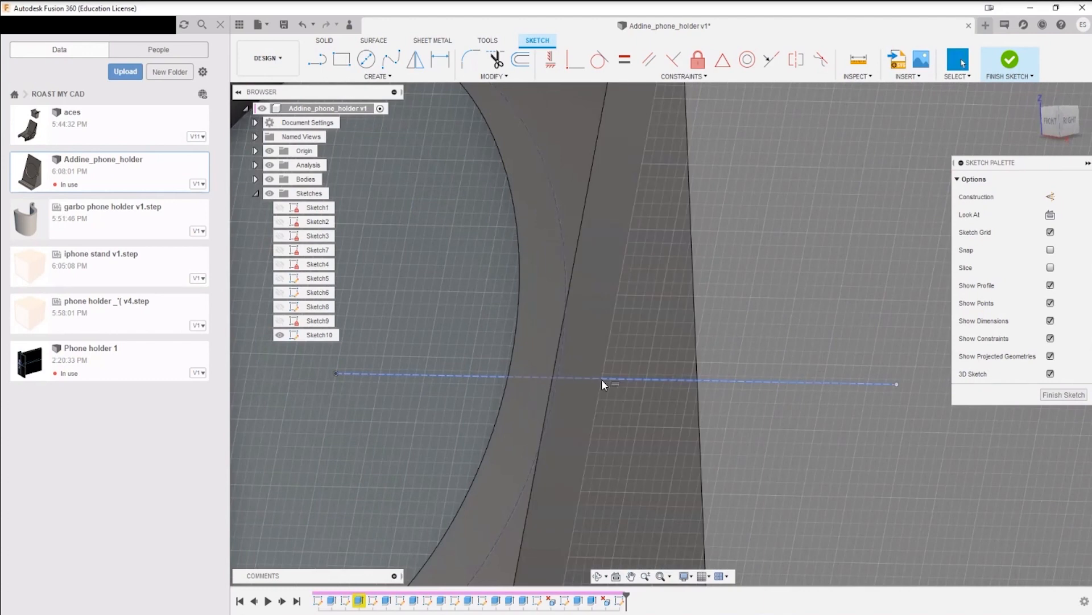
key("l")
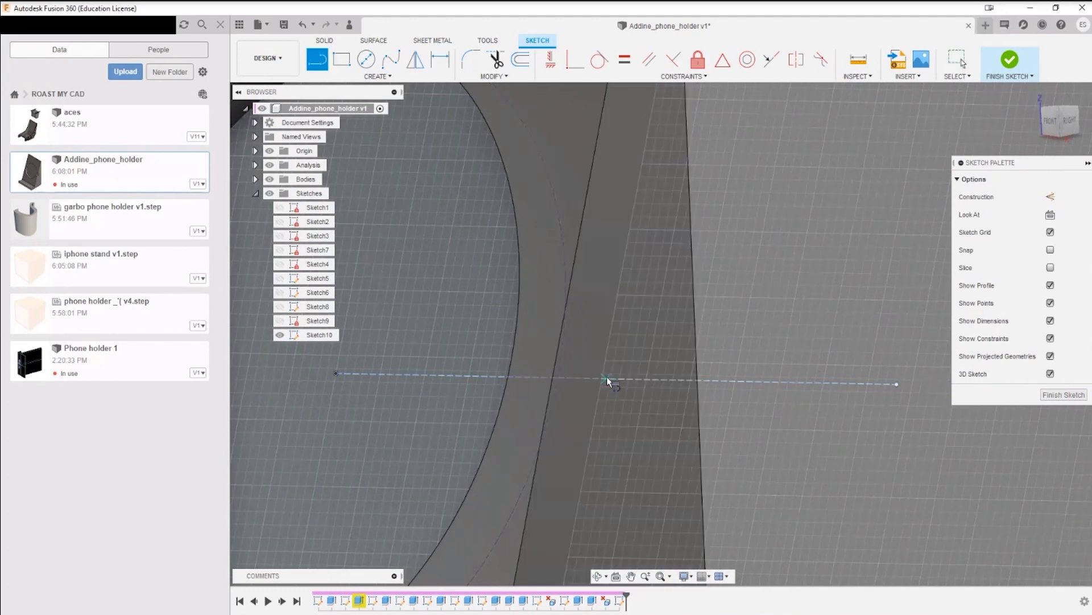
key("Escape")
scroll(606, 392, "down", 6)
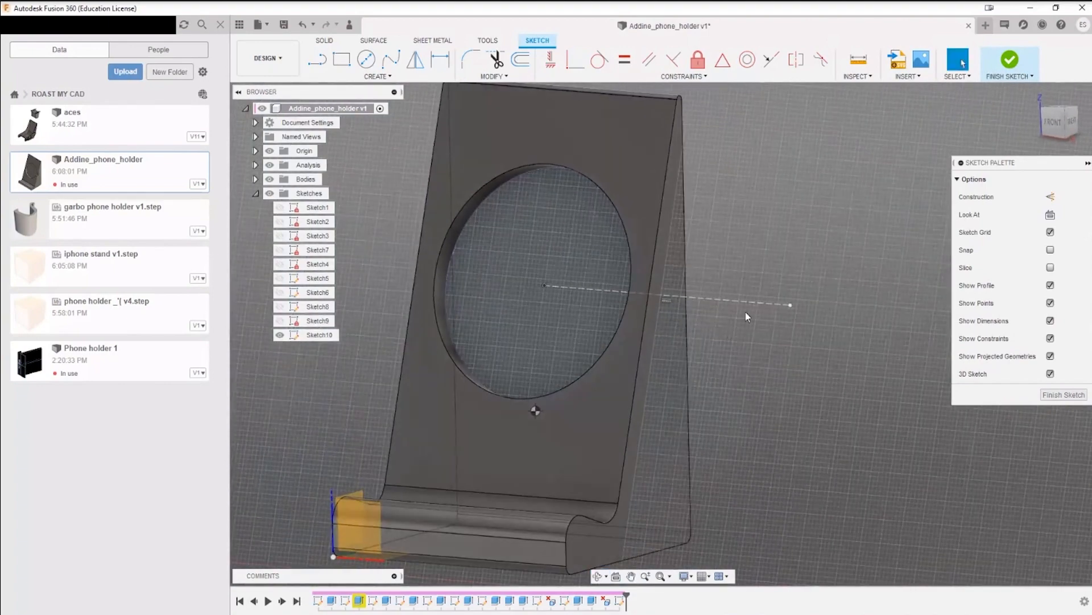
Step: Finish the recess sketch and start a new sketch on the holder's side face
left_click(1012, 60)
middle_click_drag(743, 346, 756, 347, "shift")
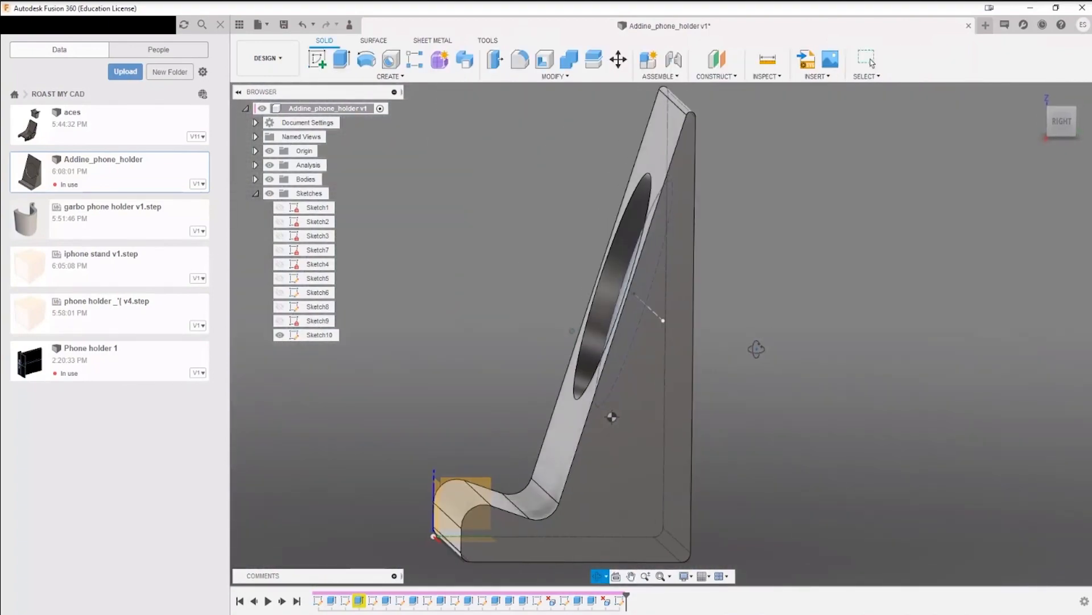
left_click(319, 60)
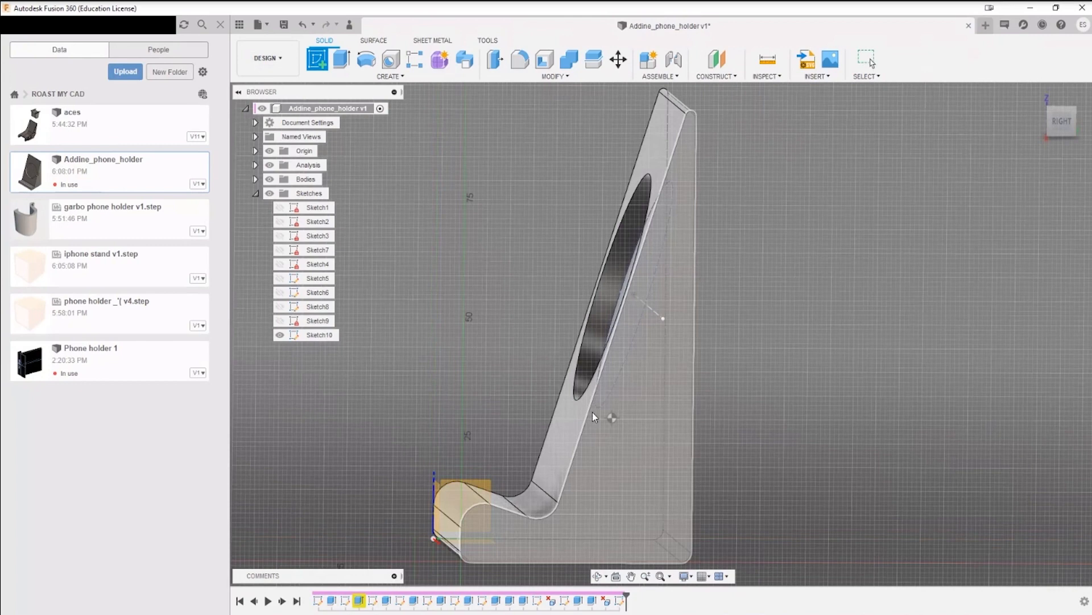
left_click(633, 430)
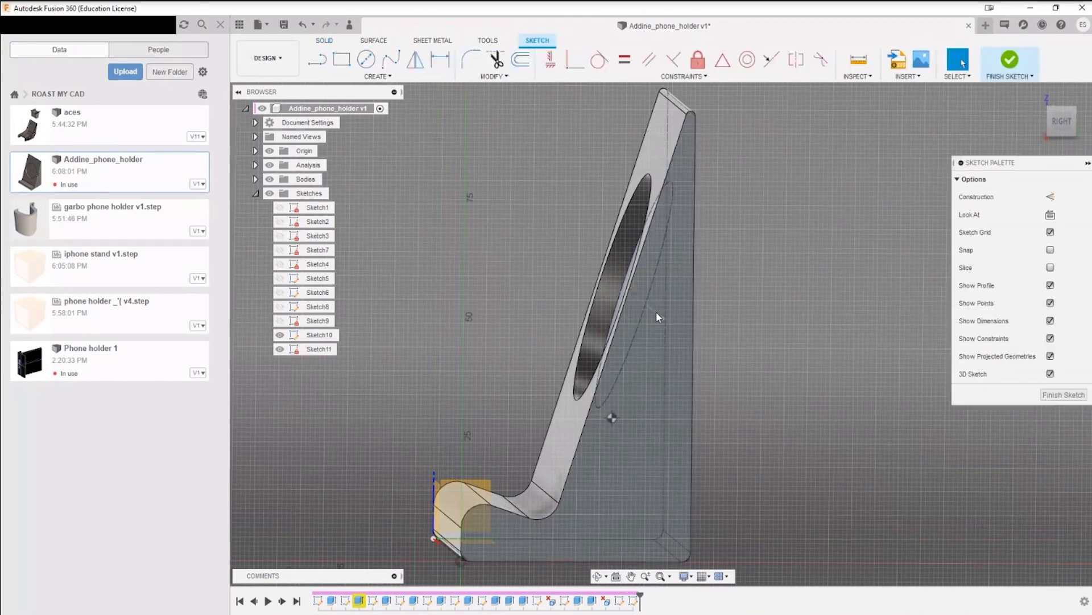
Step: Project the construction line from the circle's centre onto the side-face sketch as a reference point
left_click(352, 76)
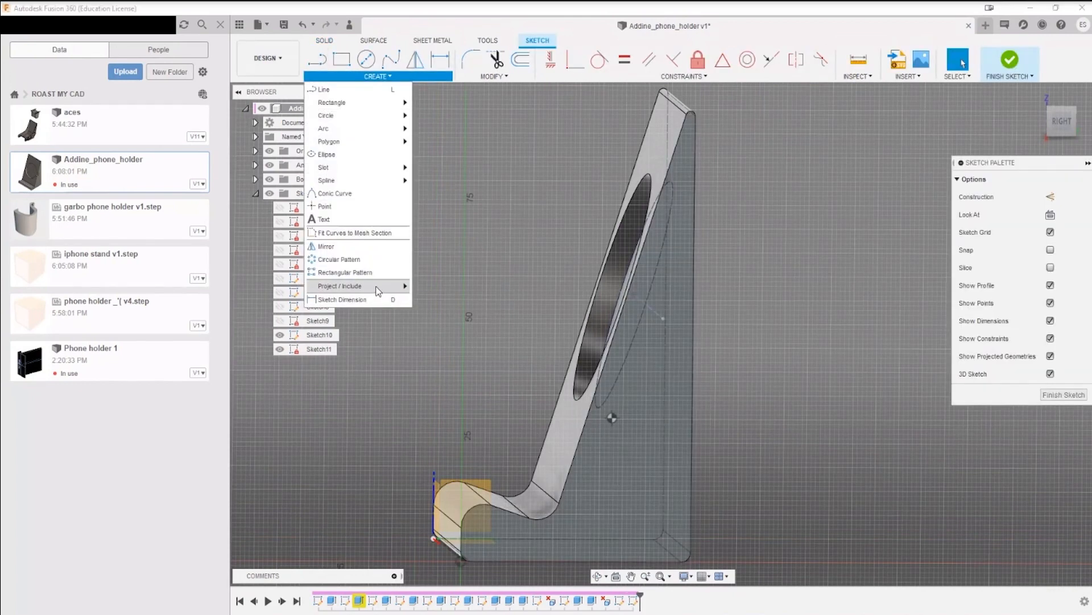
mouse_move(393, 285)
left_click(431, 287)
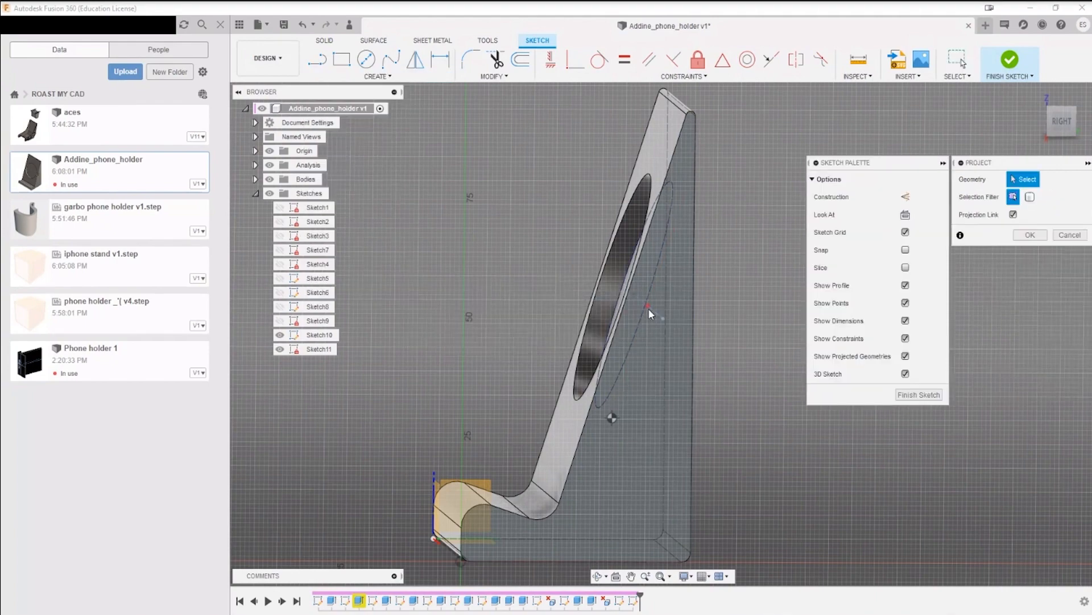
left_click(654, 312)
scroll(654, 311, "up", 5)
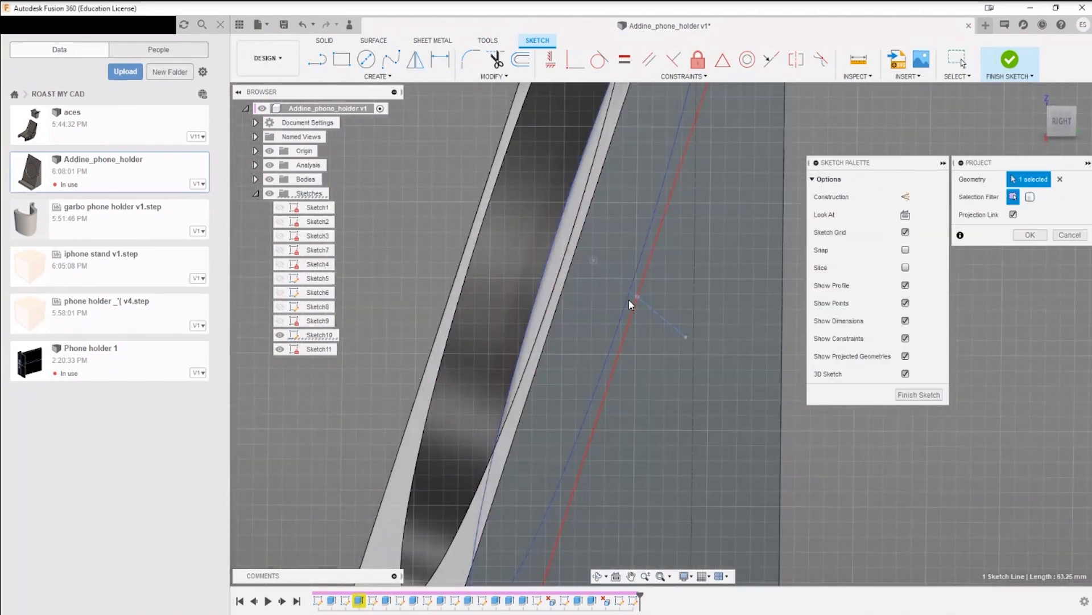
left_click(1031, 235)
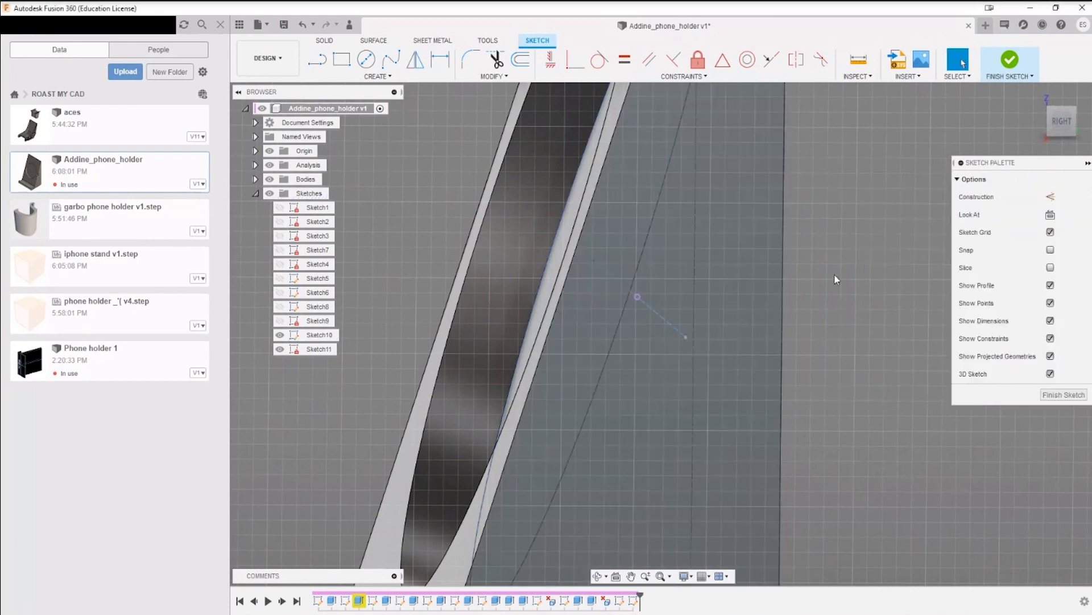
Step: Draw a 5 mm line from the projected point perpendicular to the slanted front edge and convert it to construction geometry
middle_click_drag(639, 302, 634, 305, "shift")
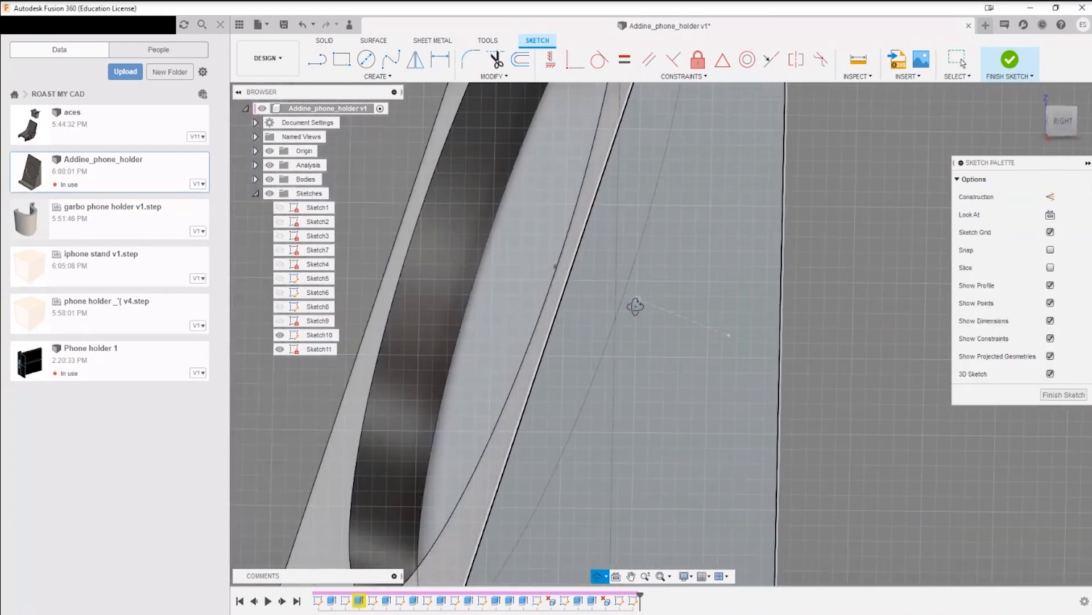
key("l")
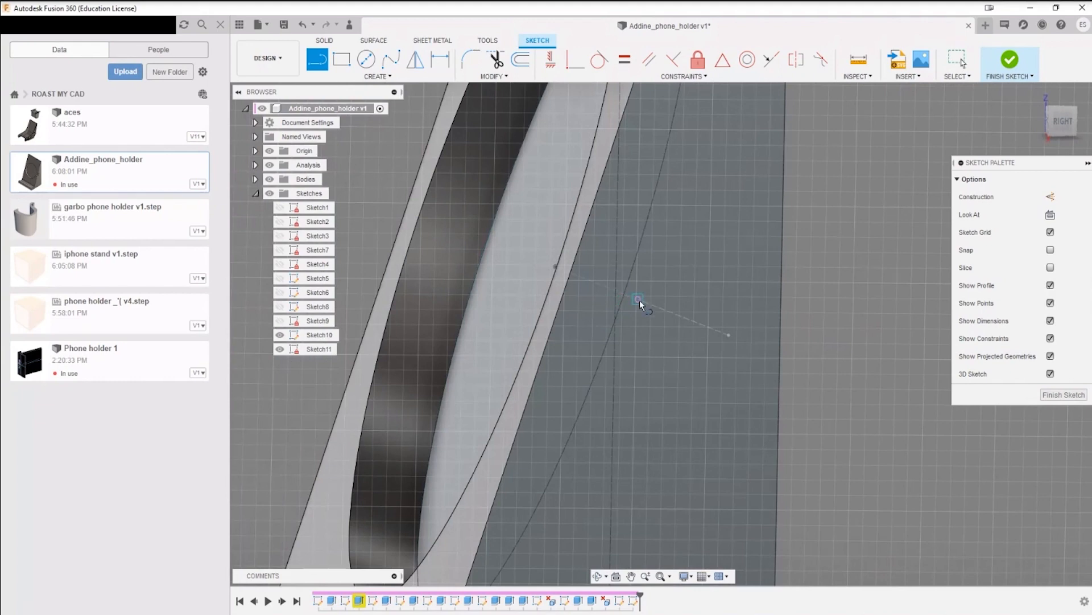
left_click(639, 299)
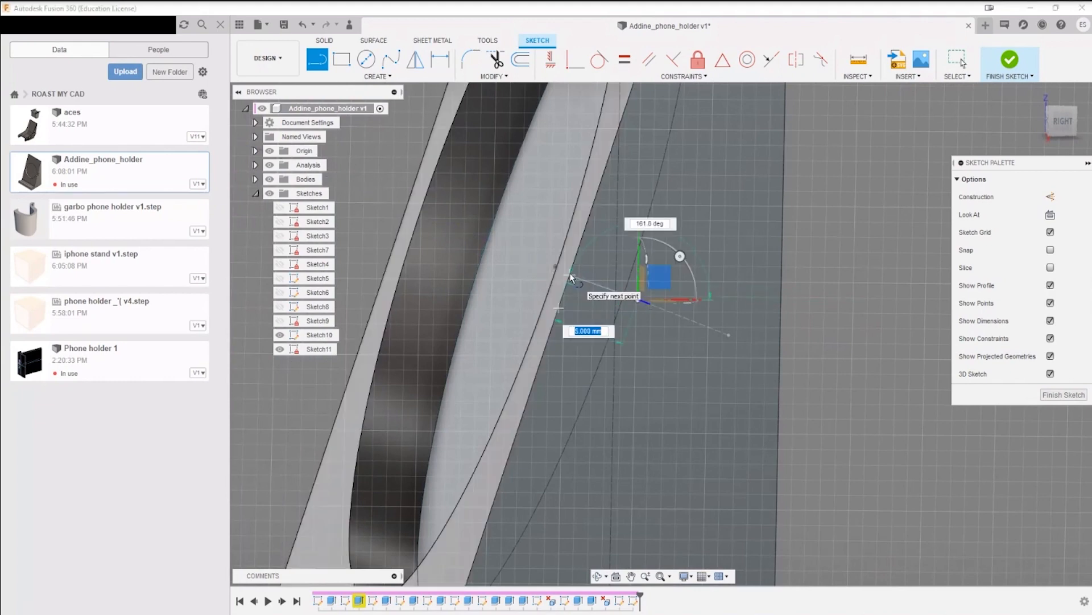
left_click(569, 276)
key("Escape")
left_click(594, 283)
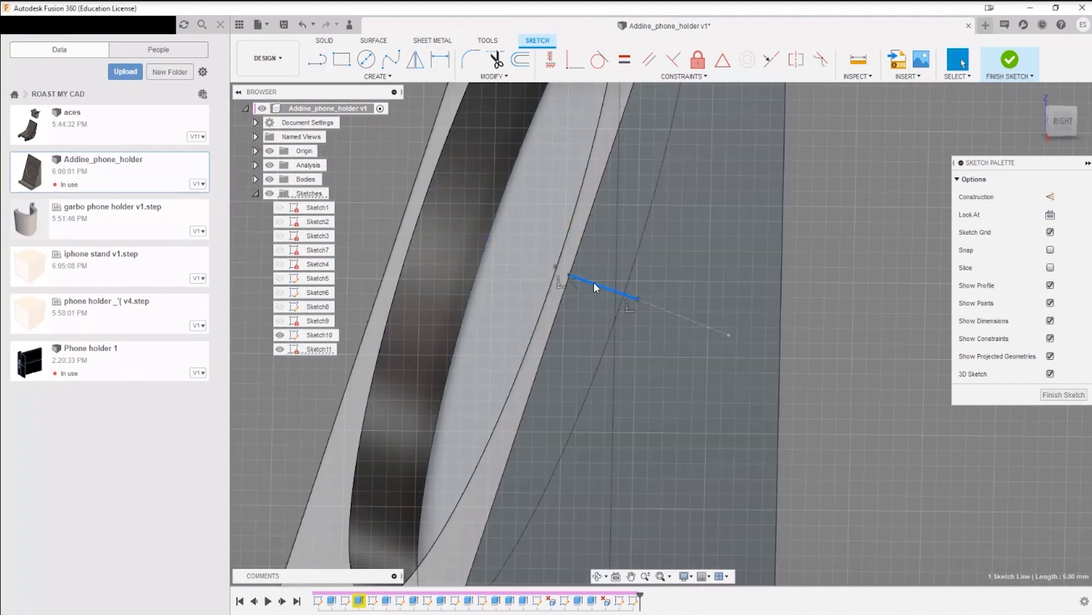
key("x")
Step: Draw a line about 11.6 mm long upward from the projected point, parallel to the slanted edge, and a perpendicular line back to that edge
left_click(599, 346)
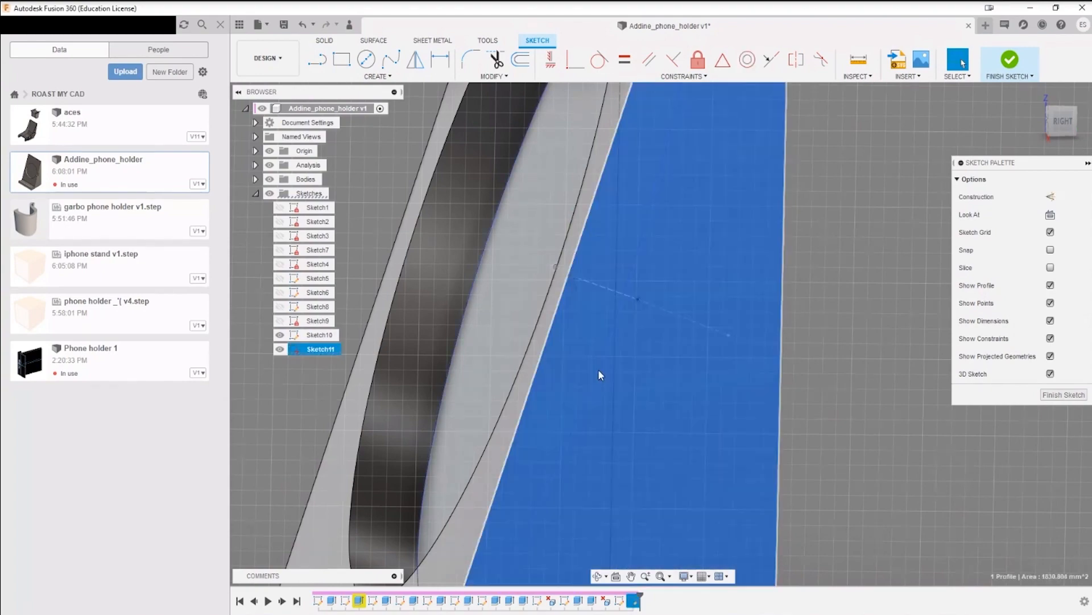
scroll(600, 368, "down", 4)
middle_click_drag(619, 385, 617, 276, "shift")
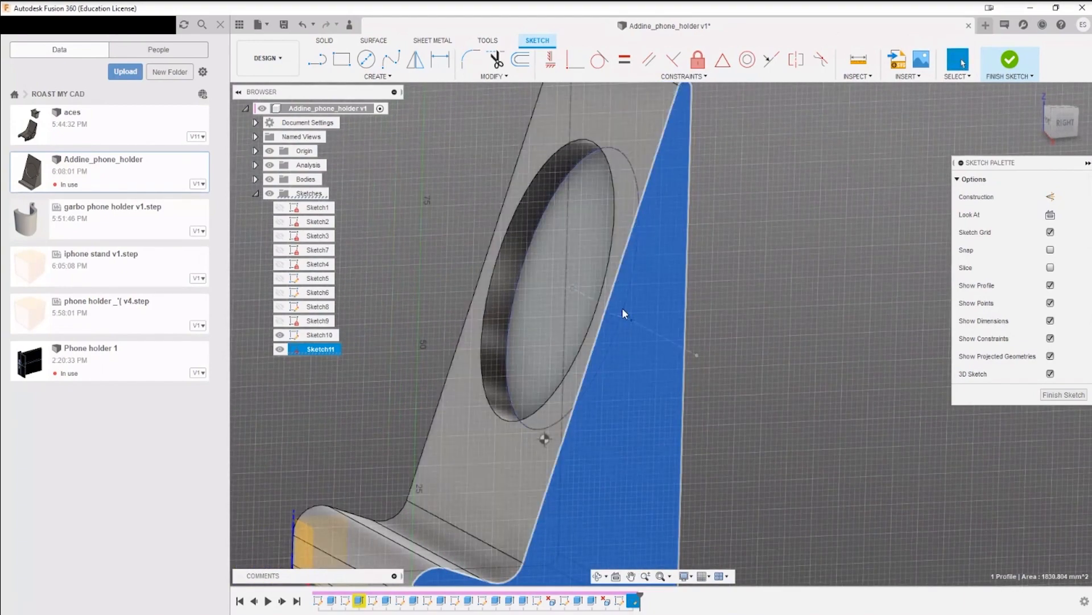
scroll(623, 319, "up", 3)
middle_click_drag(627, 332, 675, 370, "shift")
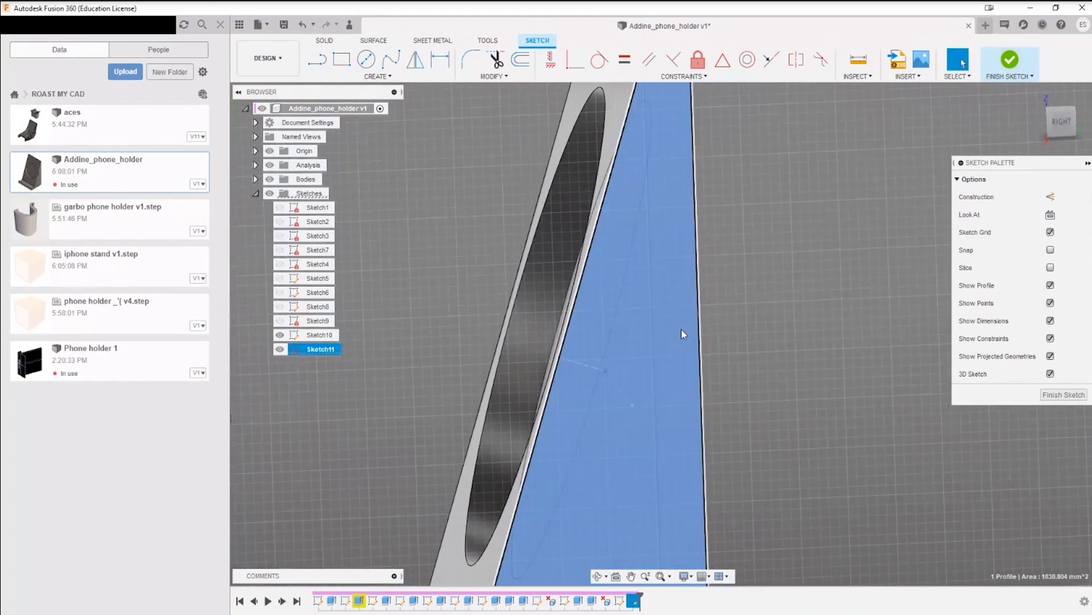
key("l")
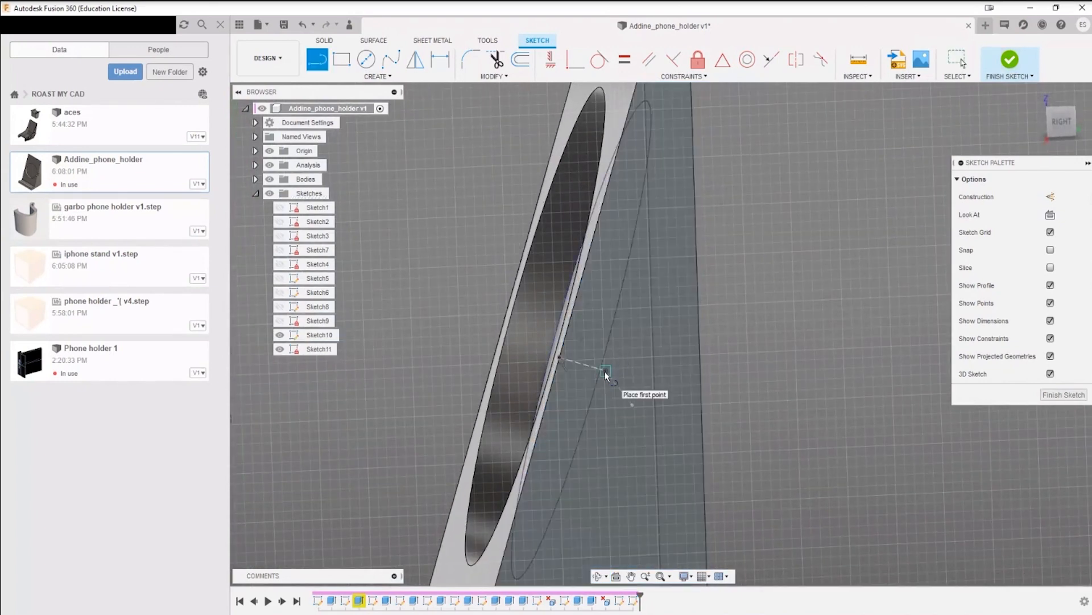
left_click(607, 371)
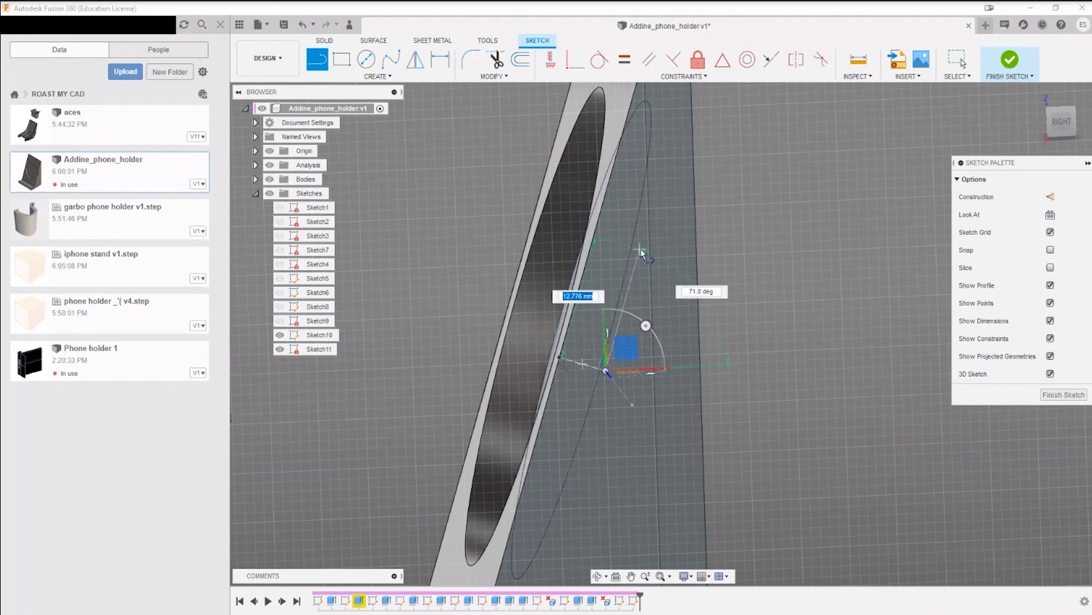
left_click(637, 260)
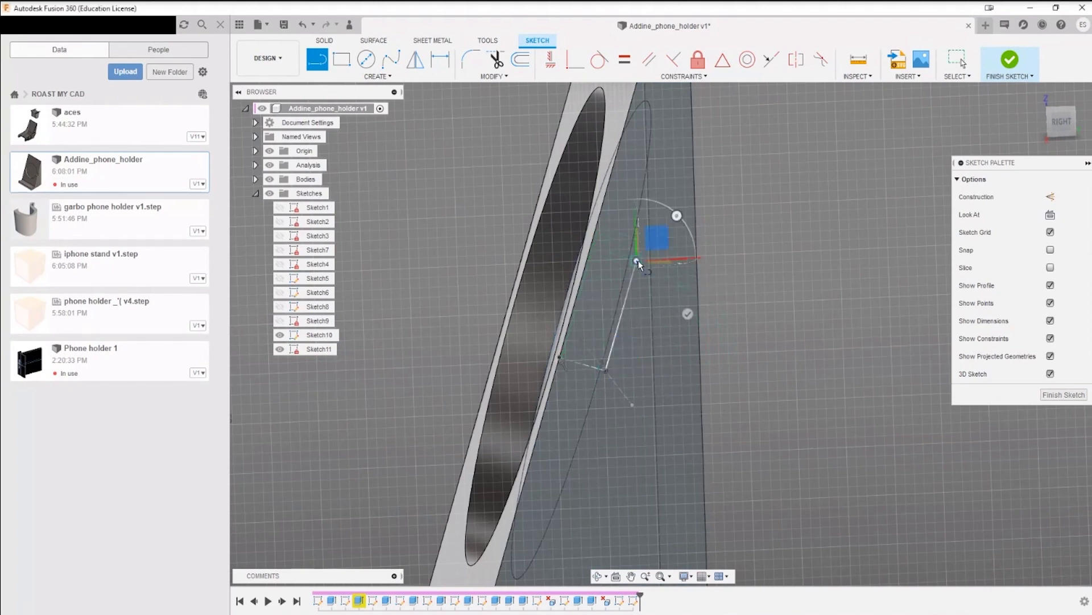
left_click(589, 247)
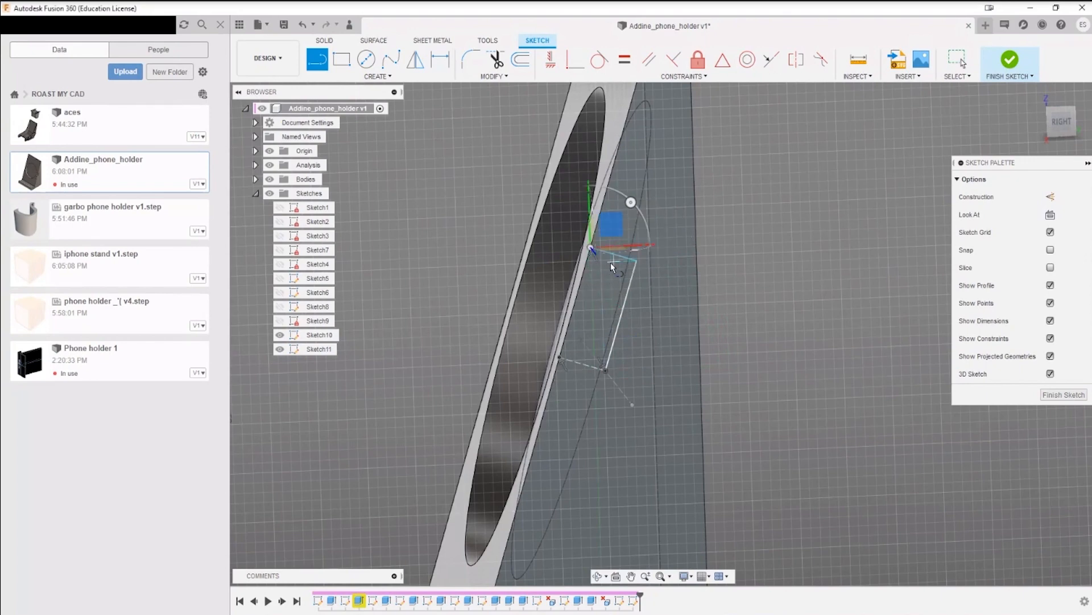
key("Escape")
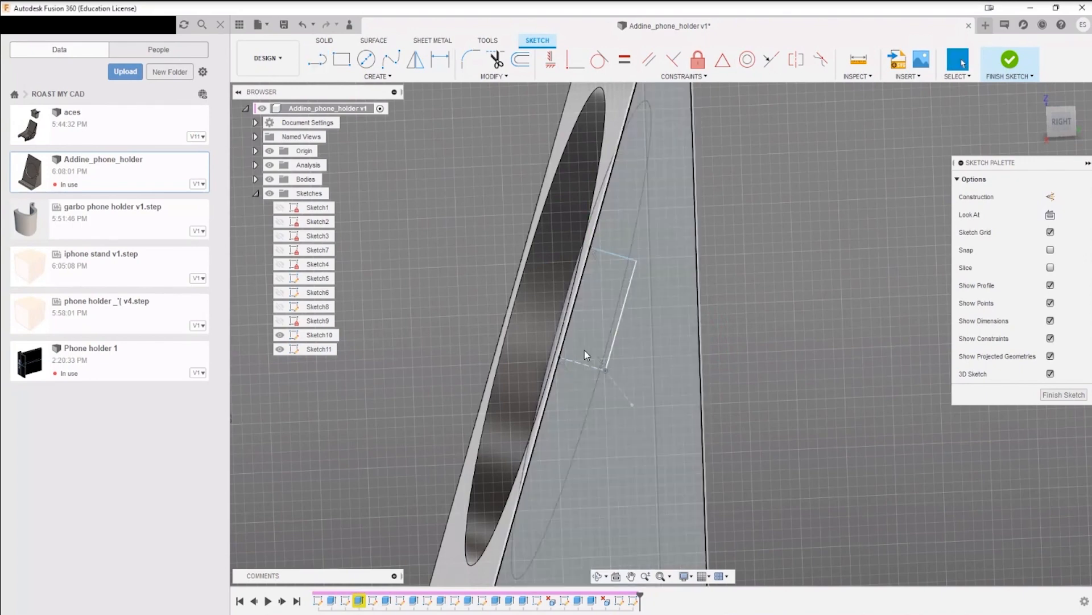
Step: Dimension the distance between the short construction line and the notch's upper line as 7 mm
key("d")
left_click(583, 364)
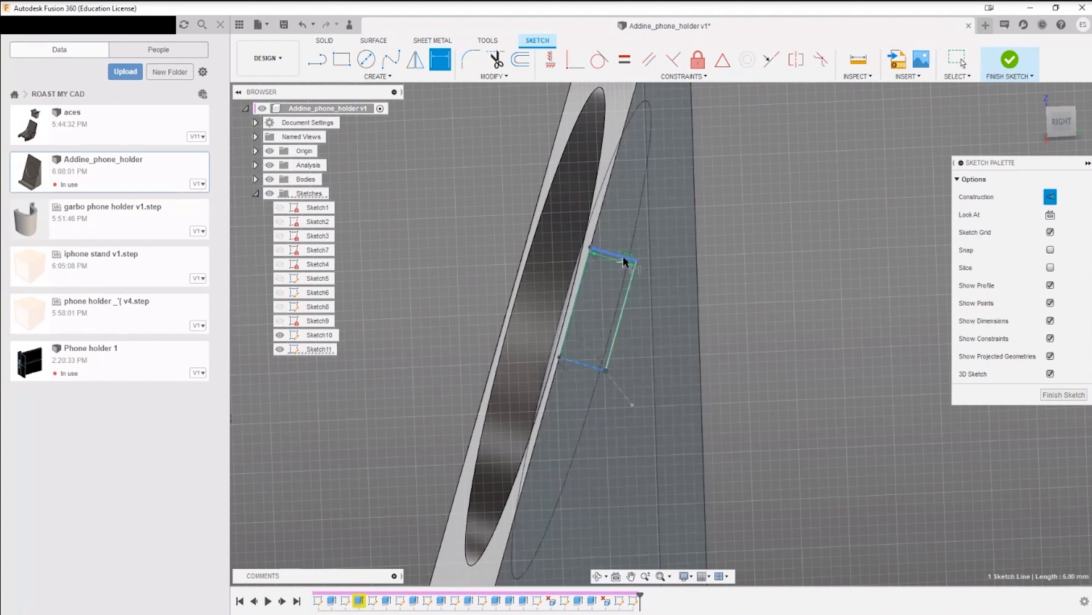
left_click(624, 260)
left_click(600, 303)
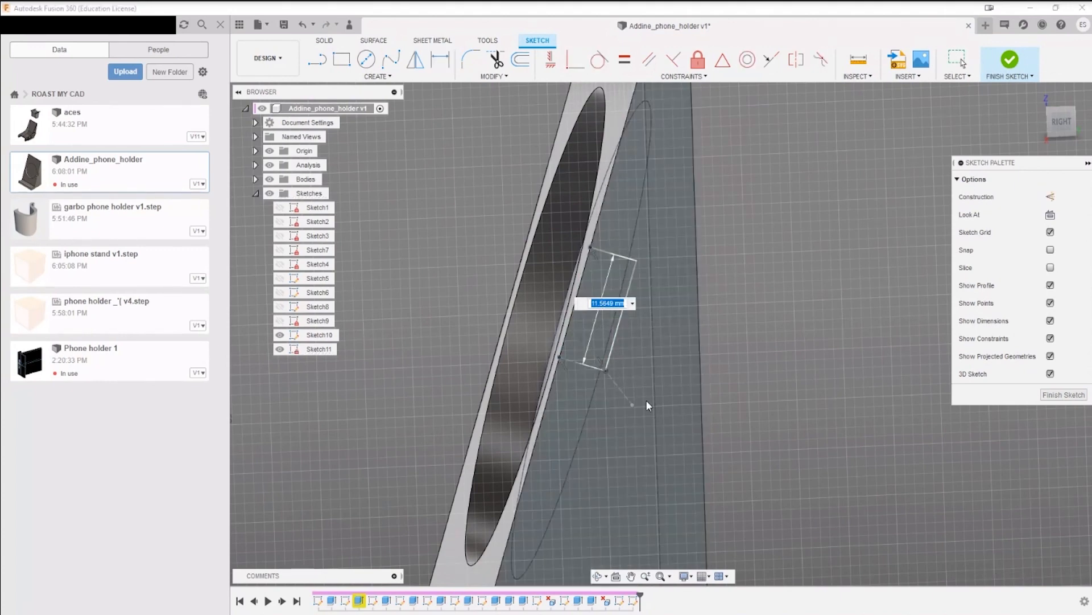
type("7")
key("Return")
Step: Mirror the two solid notch lines about the short construction line to complete the rectangular profile
left_click(511, 78)
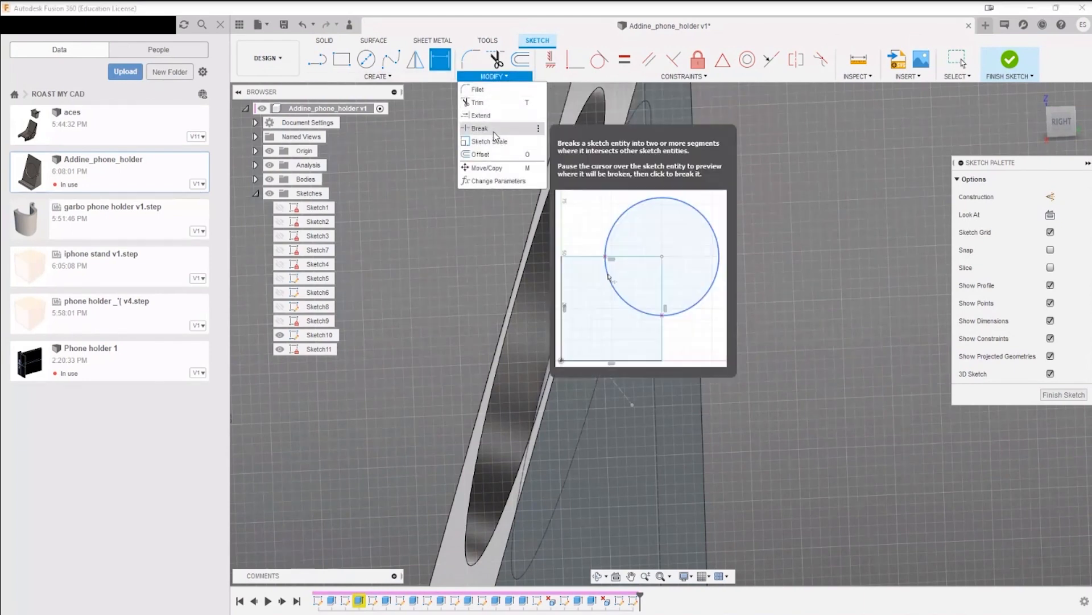
left_click(378, 76)
left_click(347, 250)
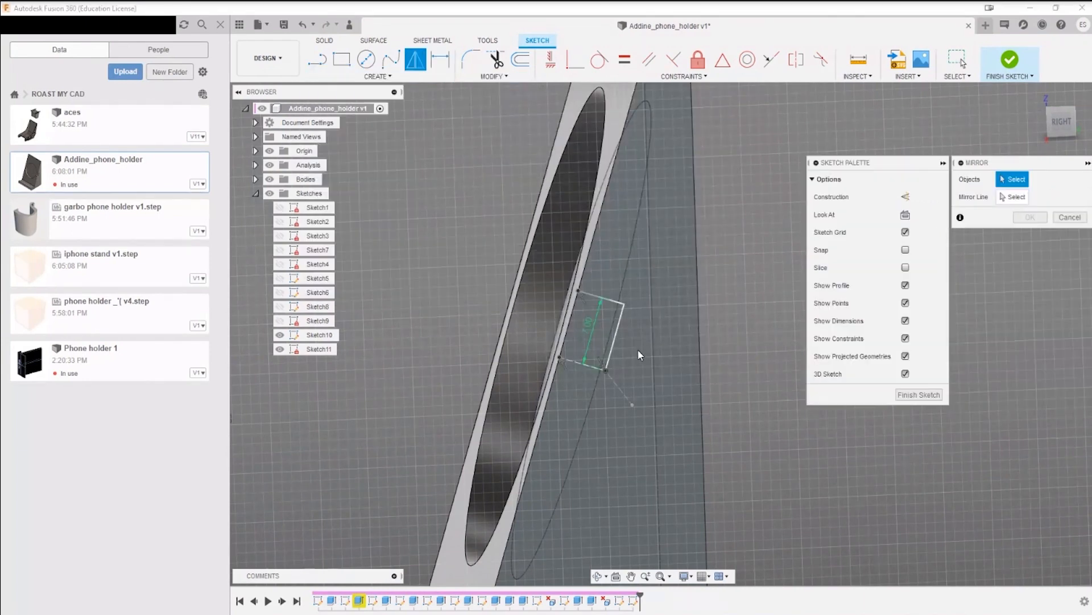
left_click(606, 300)
left_click(621, 318)
left_click(1024, 197)
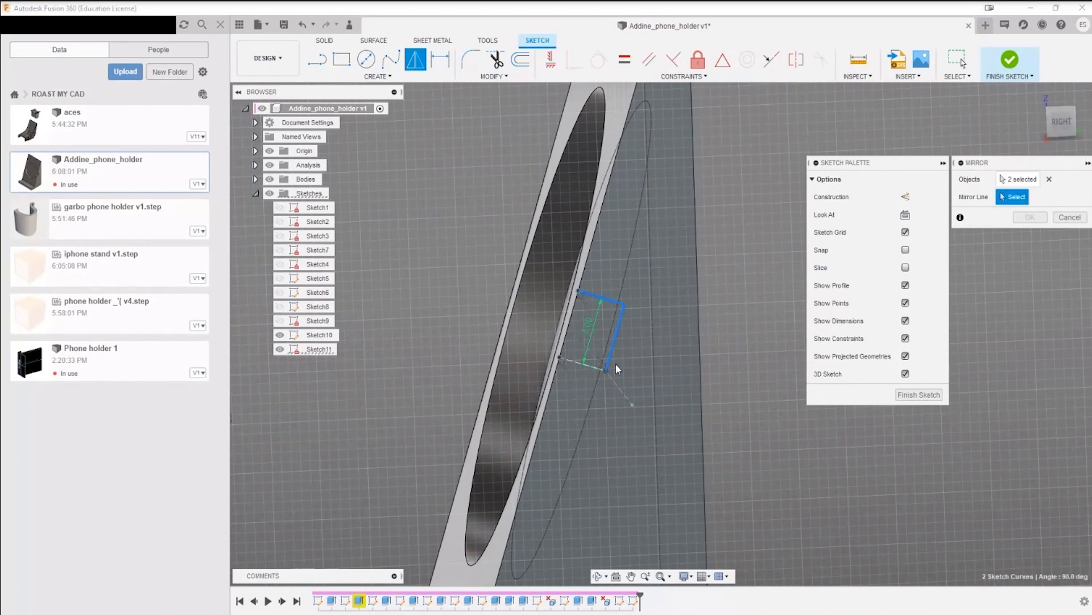
left_click(592, 366)
left_click(1031, 217)
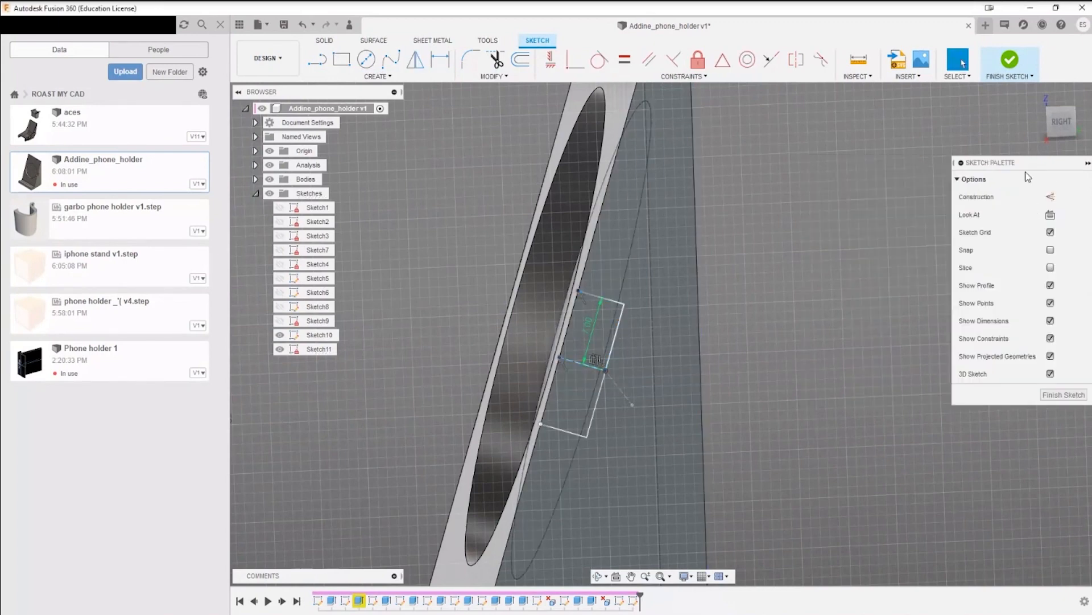
Step: Finish the sketch and extrude the rectangular notch profile as a cut about 31 mm into the holder
left_click(1010, 59)
key("e")
left_click(593, 370)
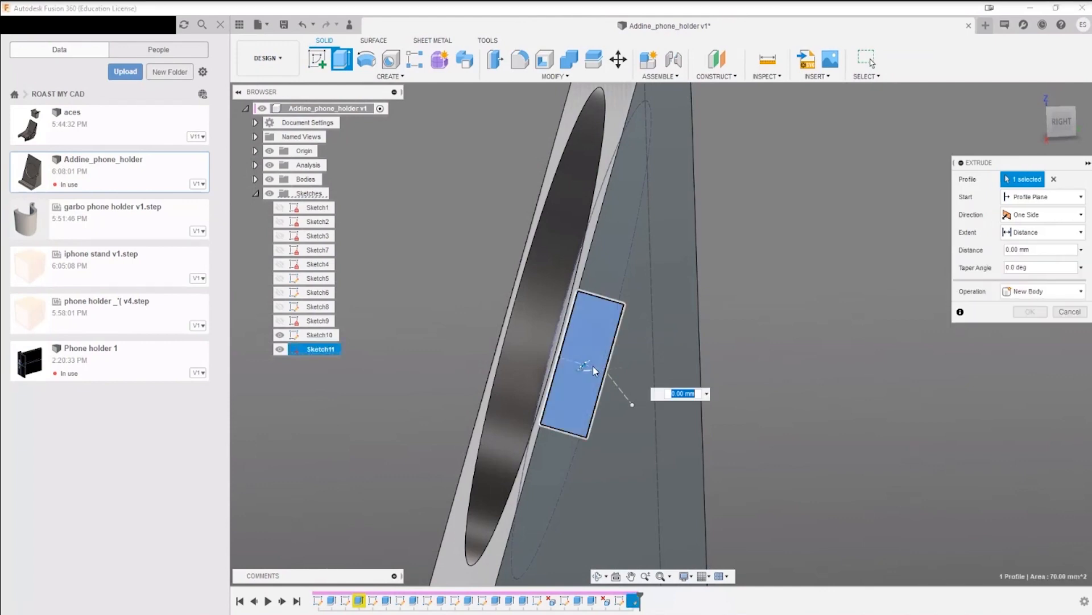
left_click_drag(584, 366, 551, 334)
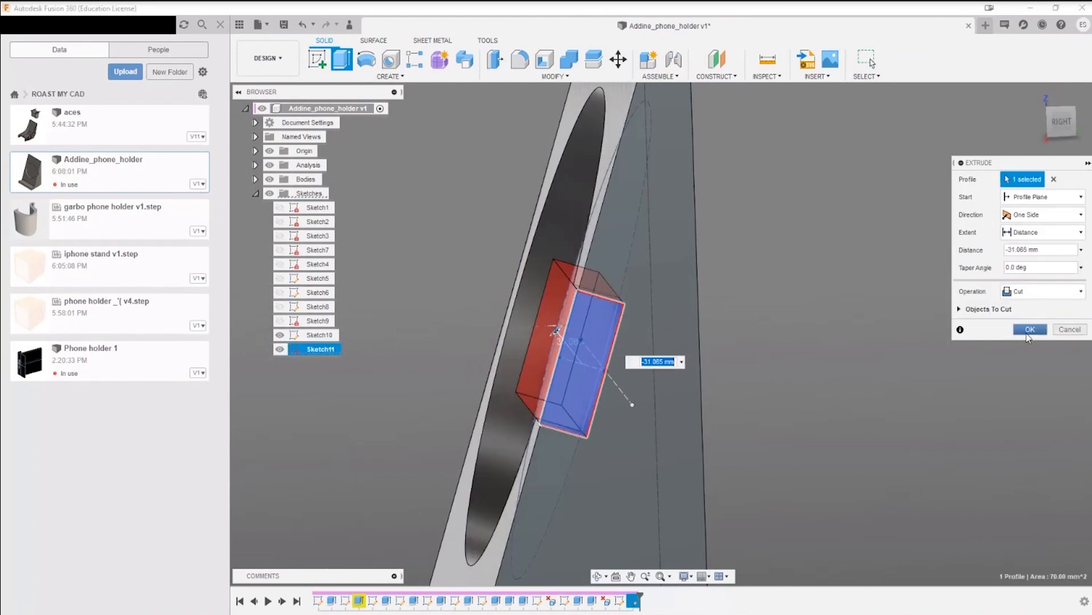
left_click(1031, 332)
Step: Hide Sketch10 and save the design as a new version with the description "User Saved"
middle_click_drag(614, 475, 675, 472, "shift")
scroll(676, 494, "down", 5)
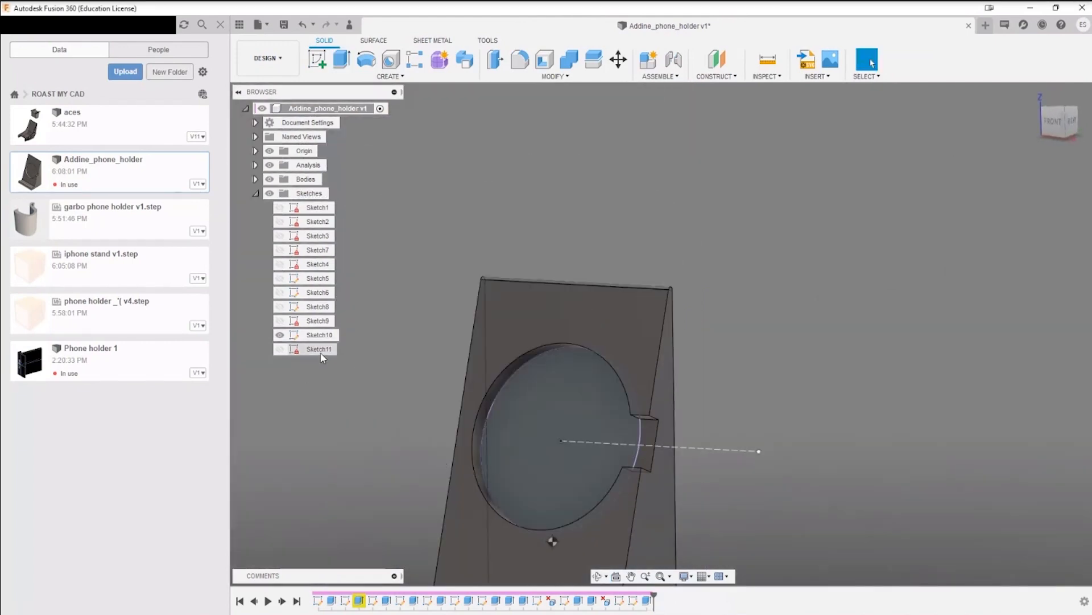
middle_click_drag(561, 404, 612, 249)
key("ctrl+s")
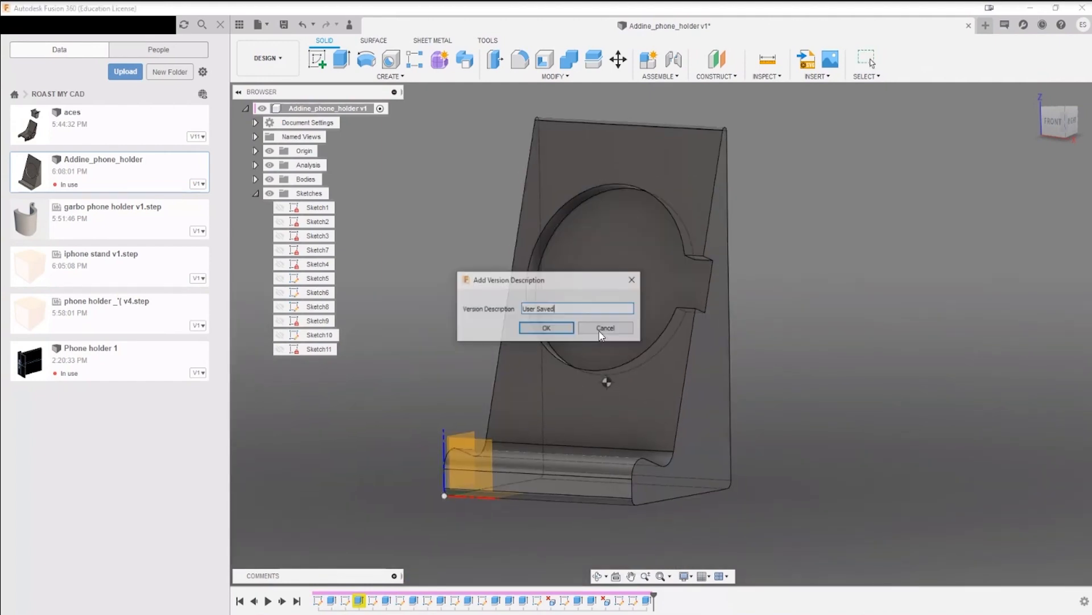
left_click(557, 335)
Step: Close the Addine_phone_holder design and refresh the ROAST MY CAD folder's file list
scroll(833, 480, "up", 2)
scroll(833, 481, "down", 3)
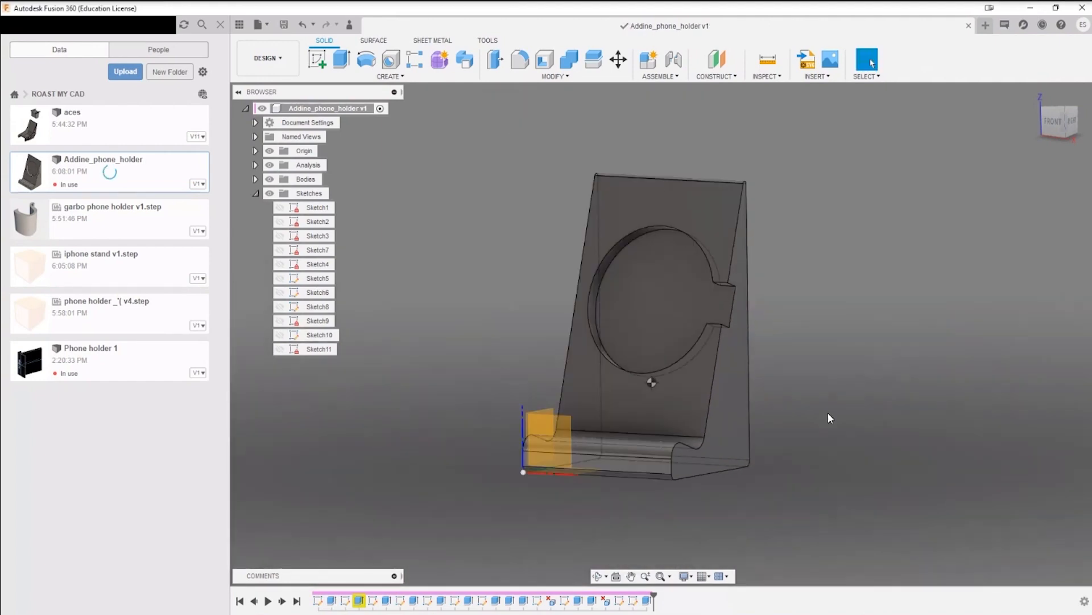
mouse_move(828, 412)
middle_mouse_down()
mouse_move(886, 379)
mouse_move(841, 369)
mouse_move(851, 394)
mouse_move(800, 298)
mouse_move(865, 356)
mouse_move(715, 316)
mouse_move(699, 377)
mouse_move(764, 375)
mouse_move(690, 408)
mouse_move(780, 440)
middle_mouse_up()
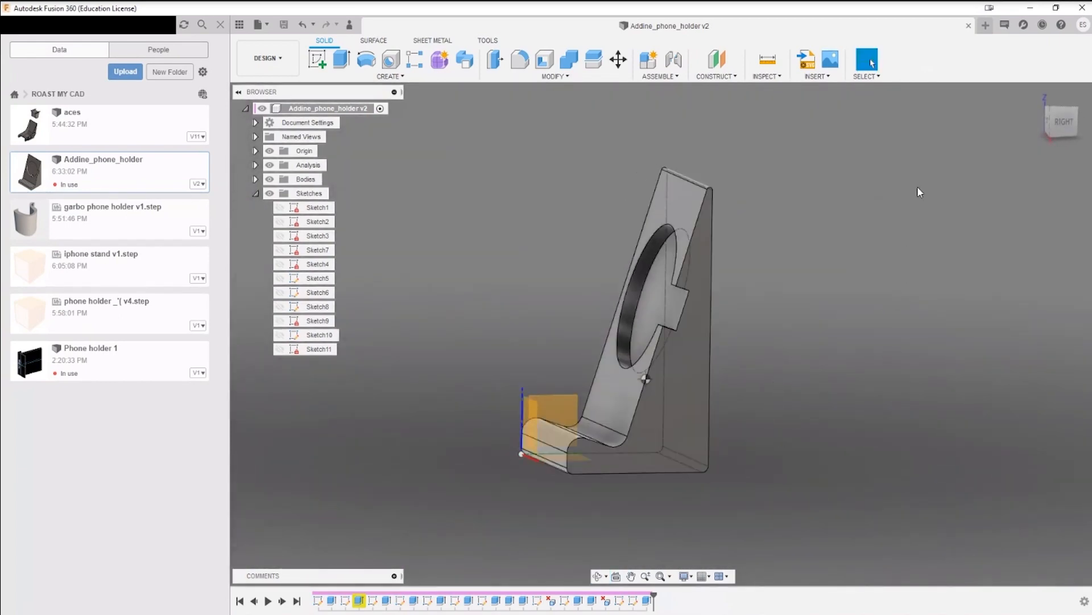
left_click(969, 25)
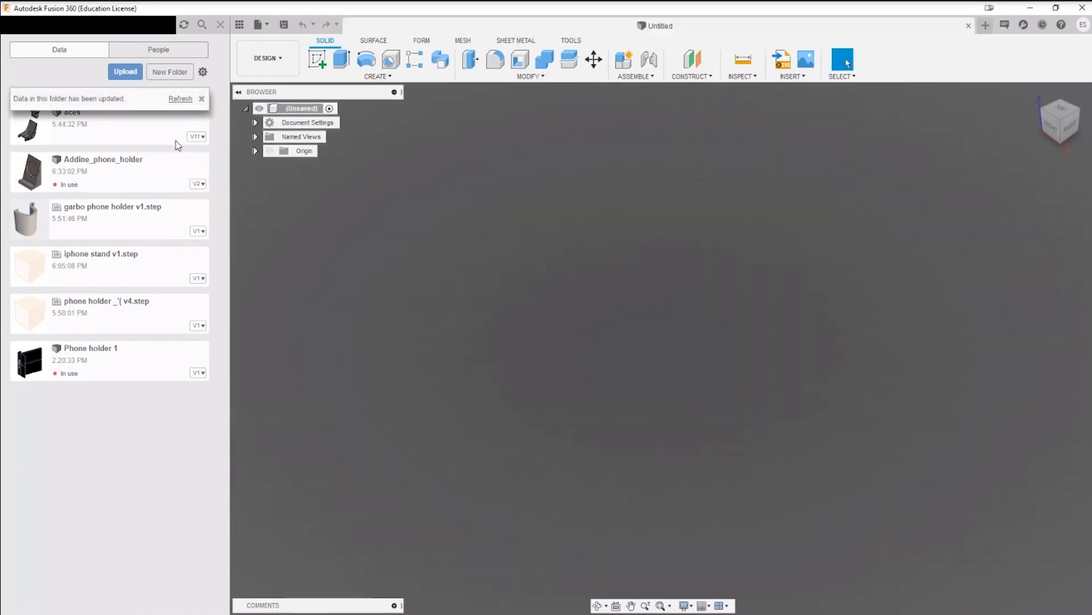
left_click(181, 99)
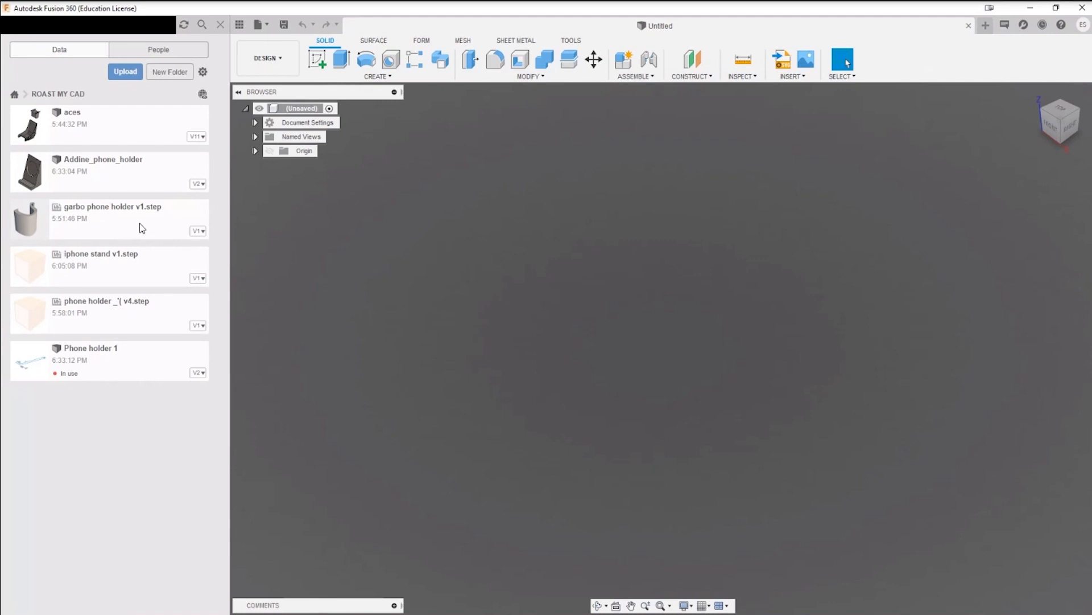
left_click(142, 229)
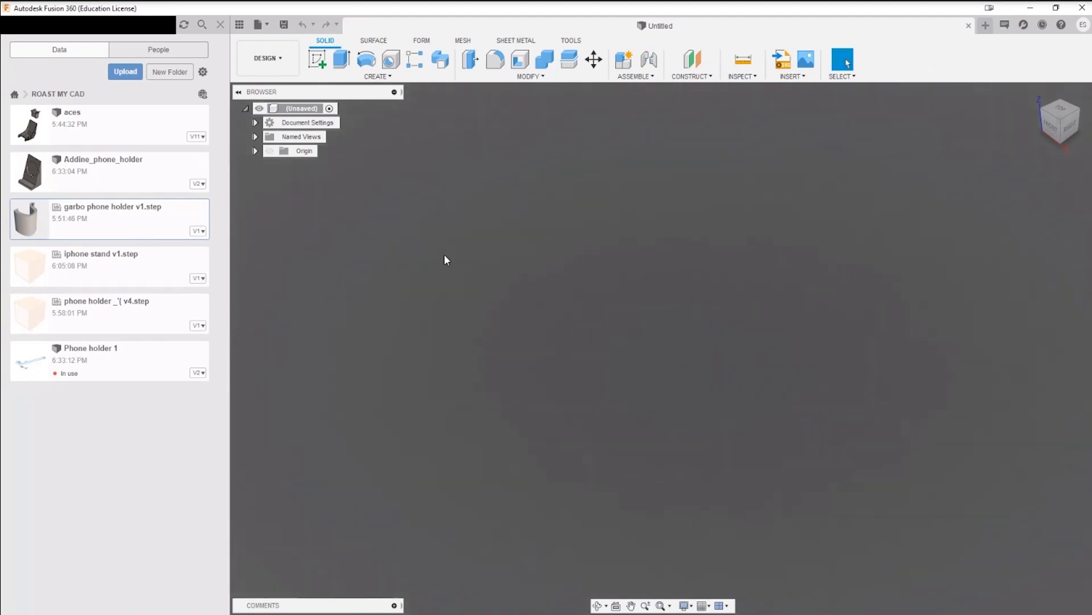
left_click(135, 272)
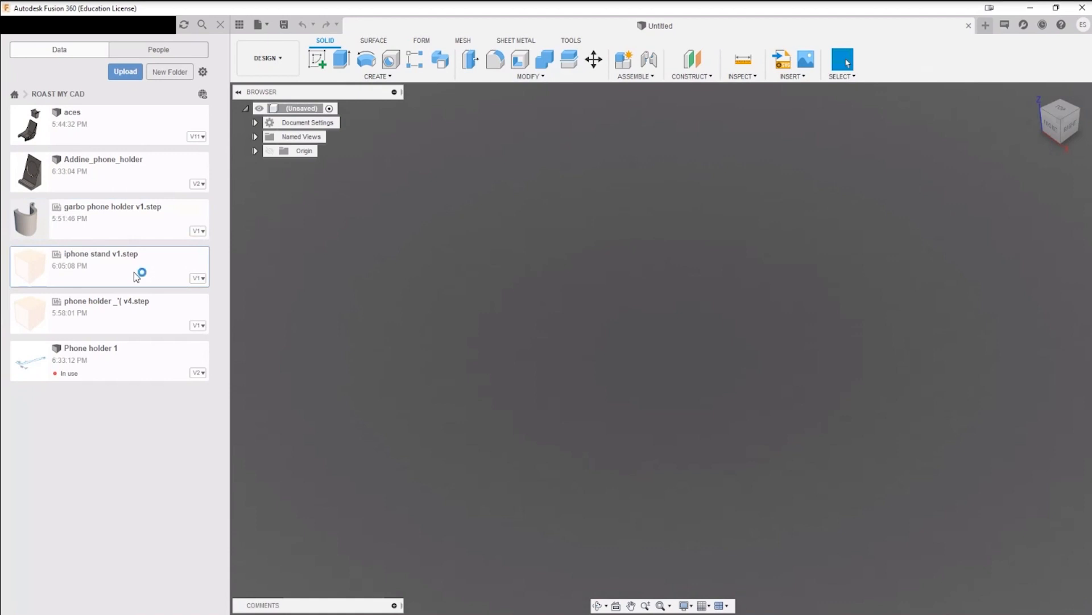
left_click(257, 25)
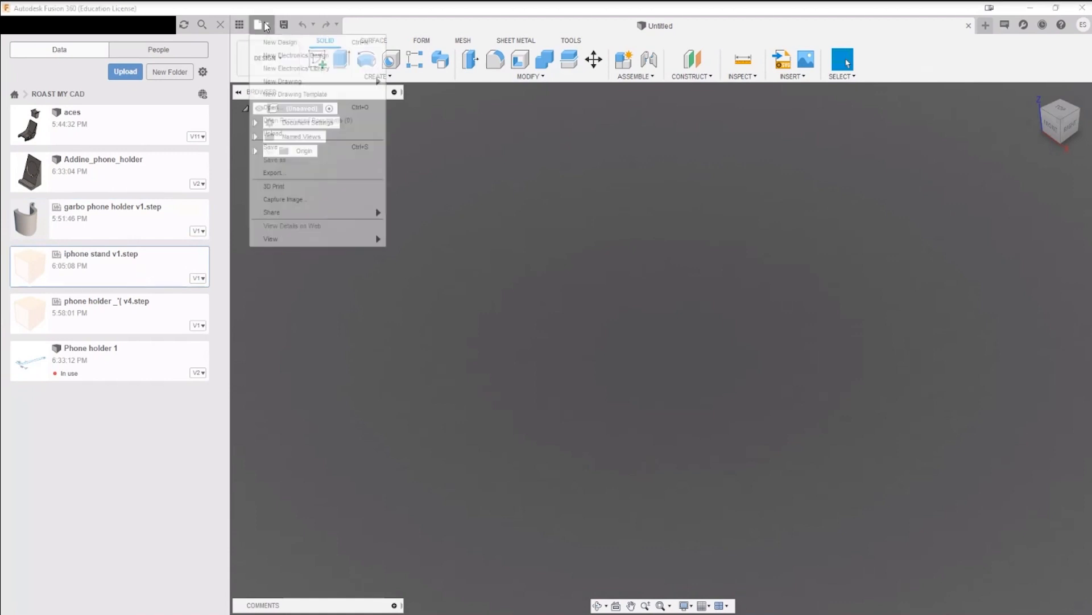
left_click(135, 218)
right_click(135, 218)
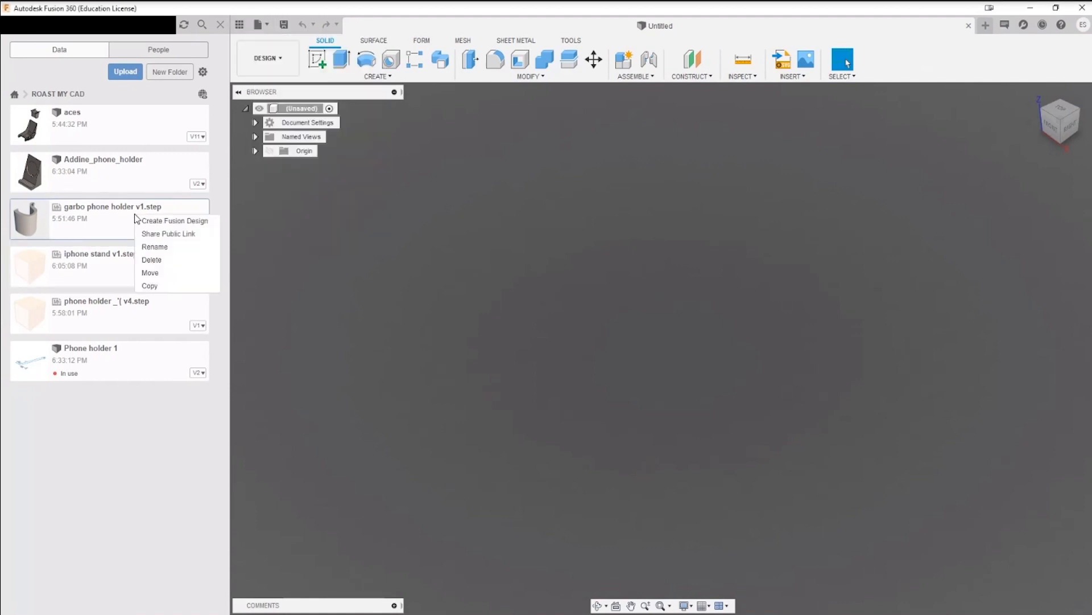
left_click(444, 297)
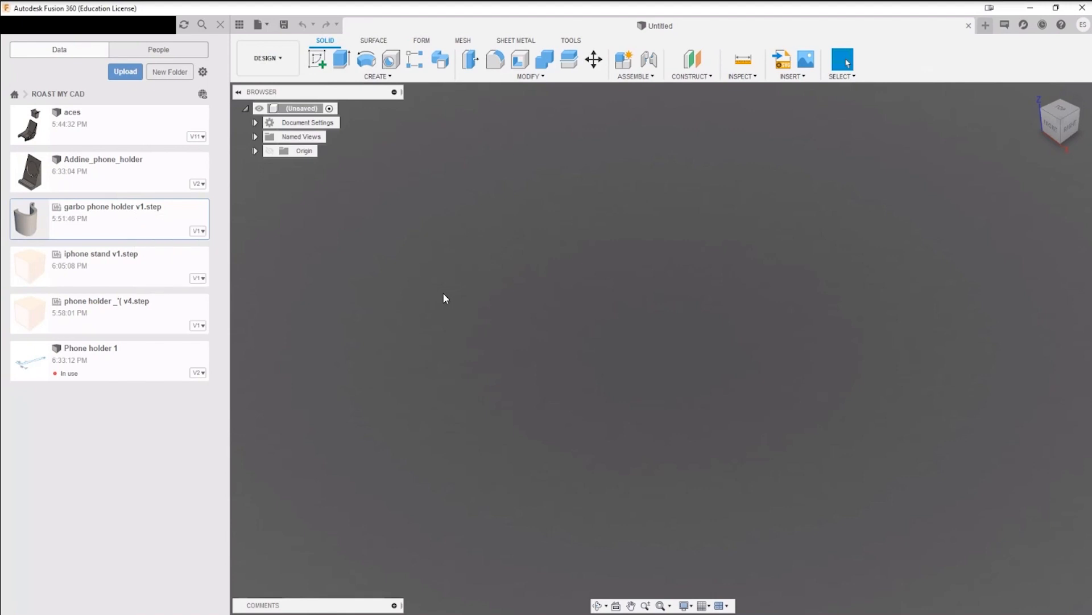
Step: Create a Fusion design from the garbo phone holder v1.step file in the ROAST MY CAD folder
left_click(149, 316)
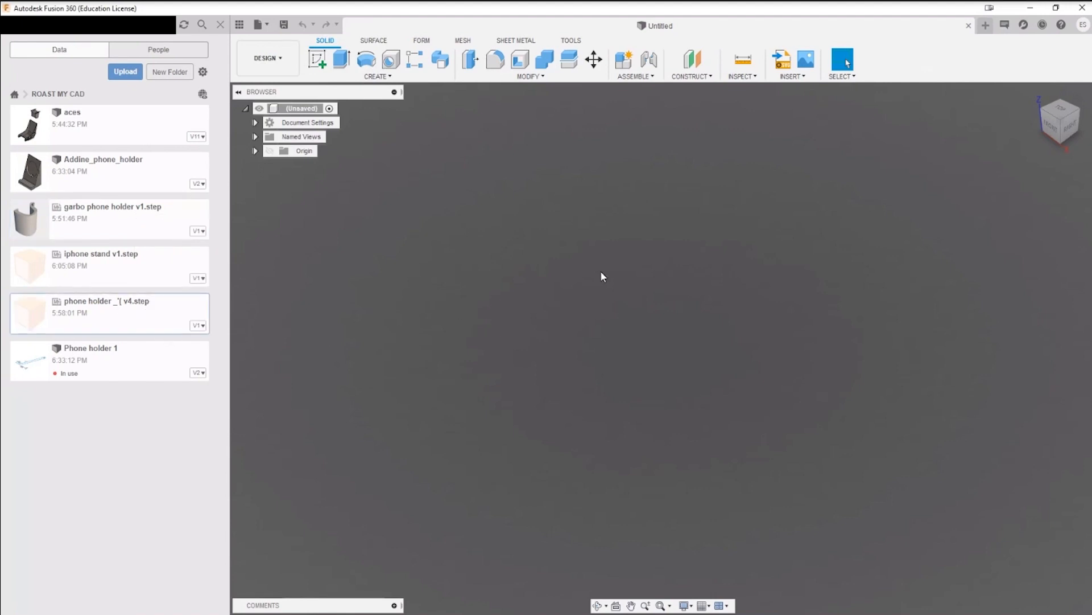
left_click(122, 220)
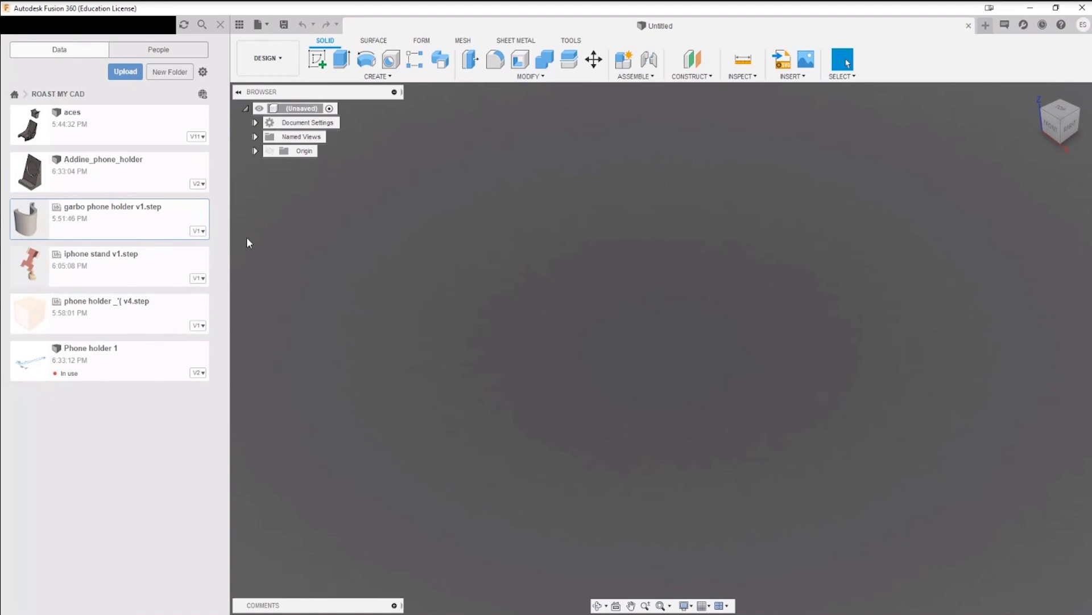
right_click(135, 215)
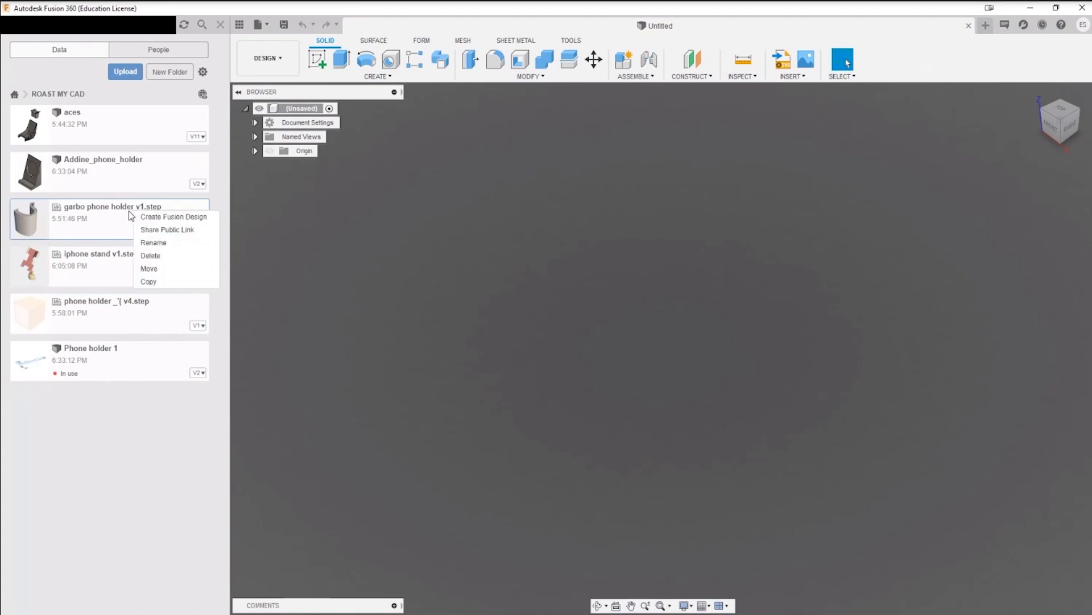
left_click(161, 217)
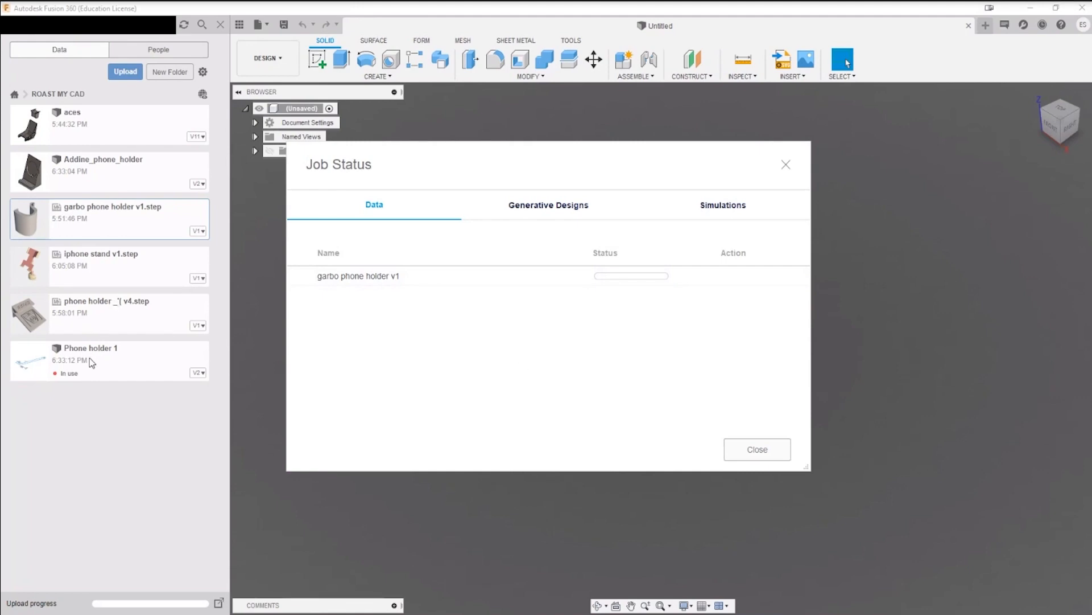
left_click(554, 206)
left_click(399, 211)
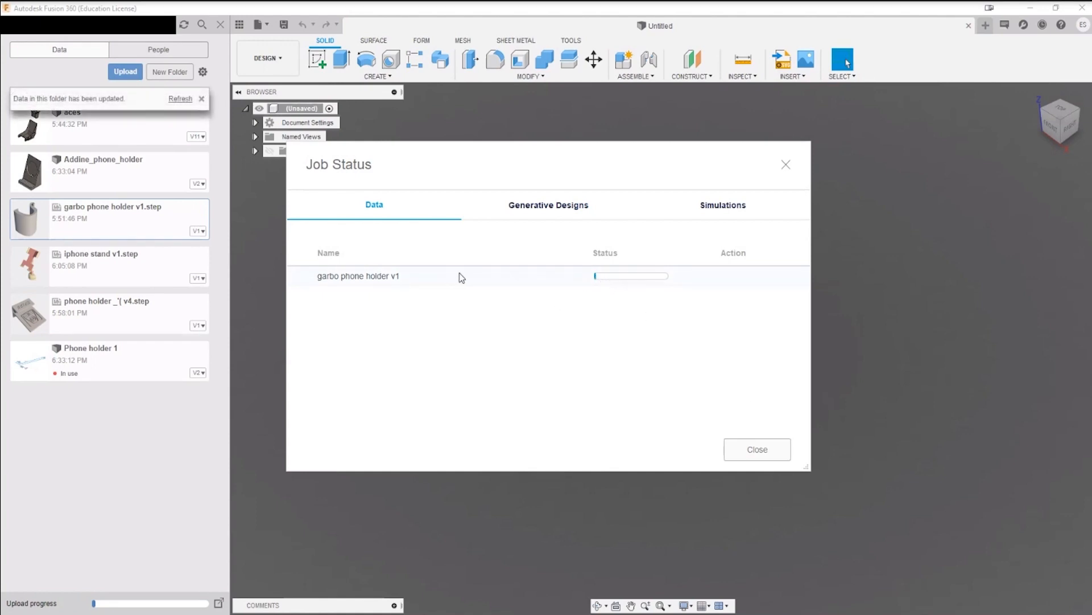
Step: Refresh the folder's file list, open the converted garbo phone holder v1 design and dismiss the job status
left_click(187, 99)
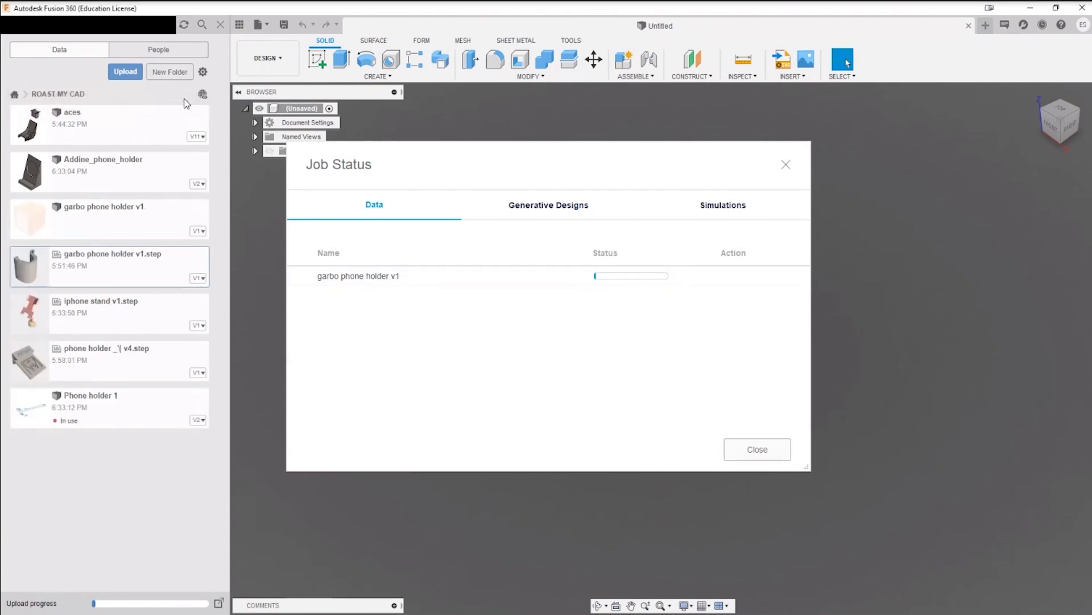
double_click(127, 227)
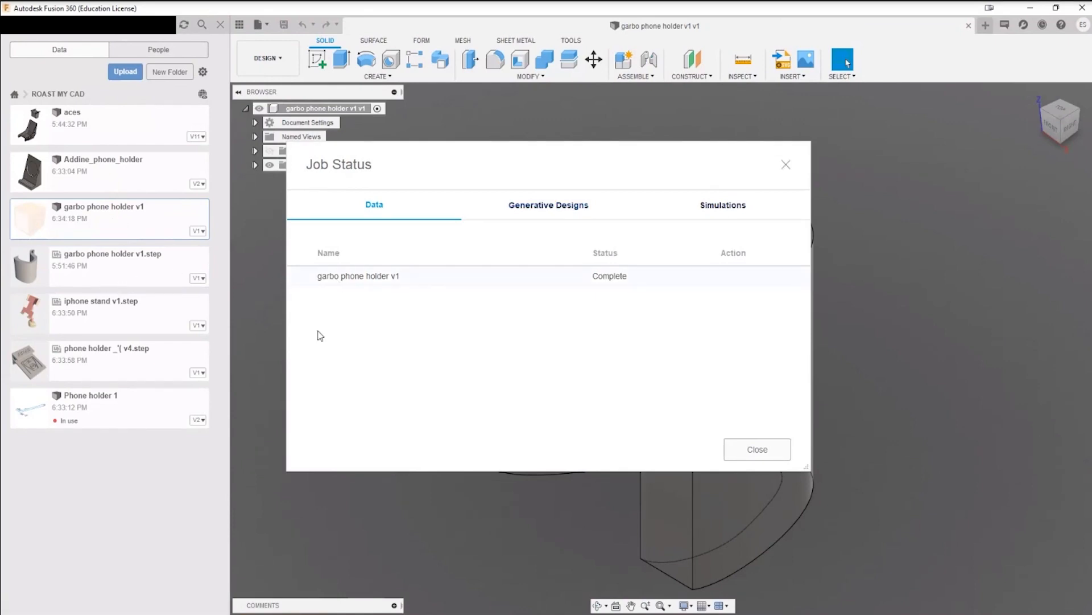
left_click(85, 266)
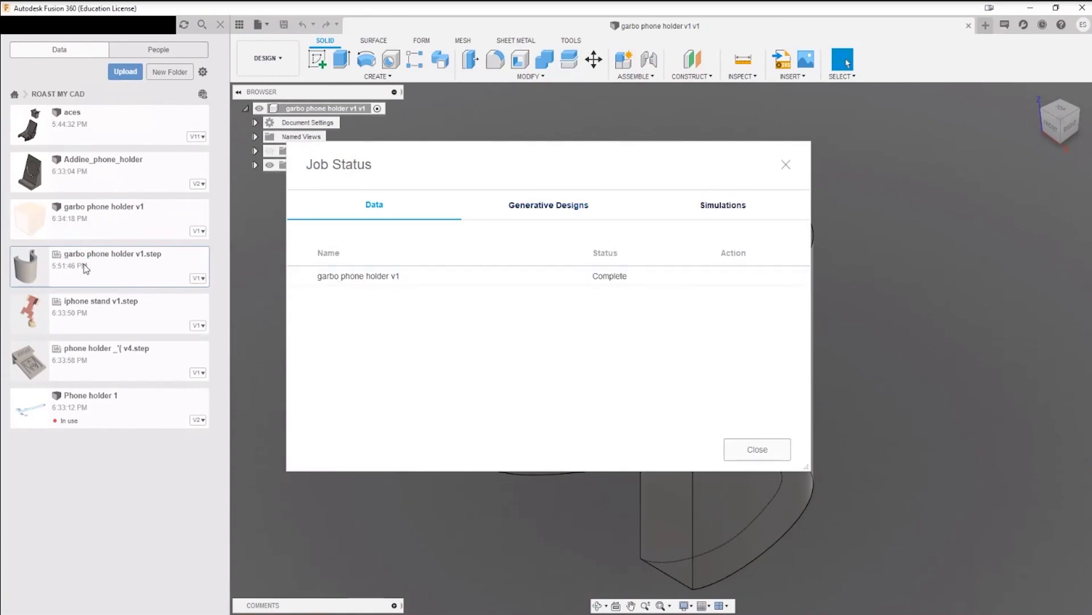
left_click(760, 451)
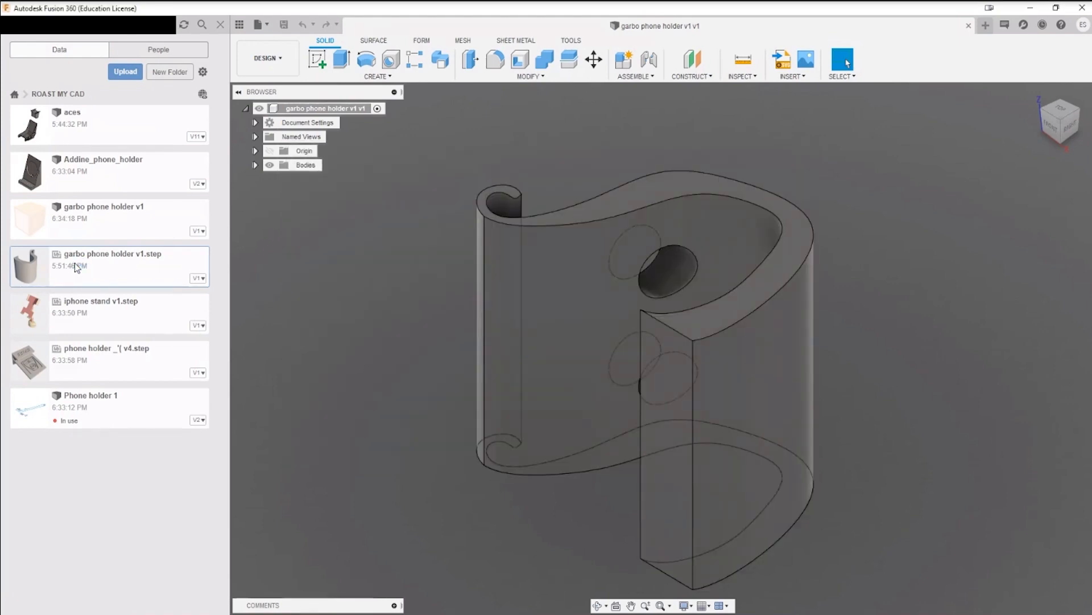
Step: Convert garbo phone holder v1.step to a Fusion design once more and delete the duplicate garbo phone holder v1
right_click(117, 263)
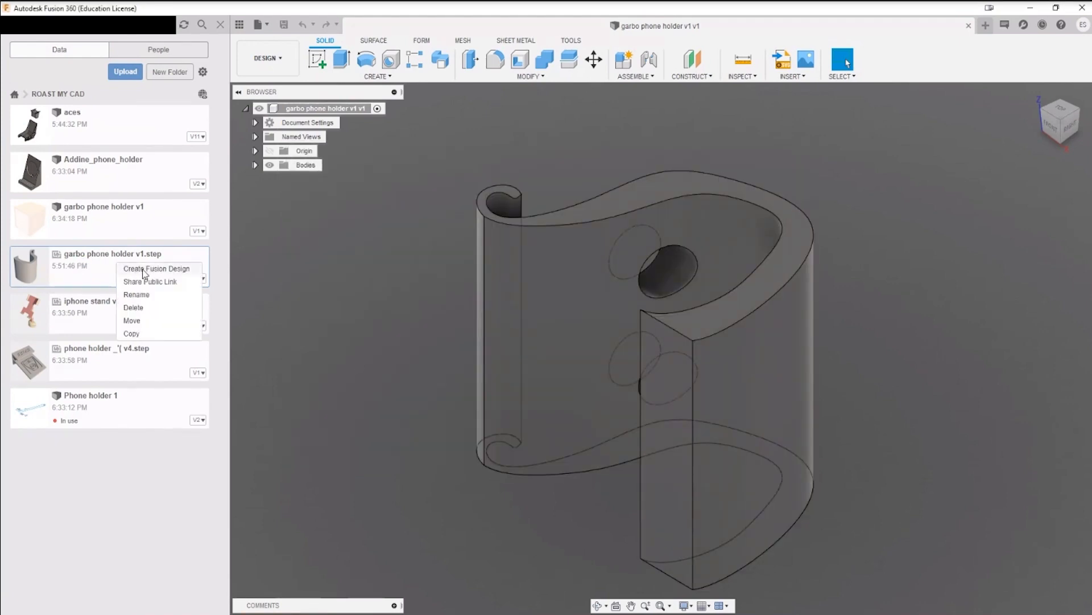
left_click(143, 269)
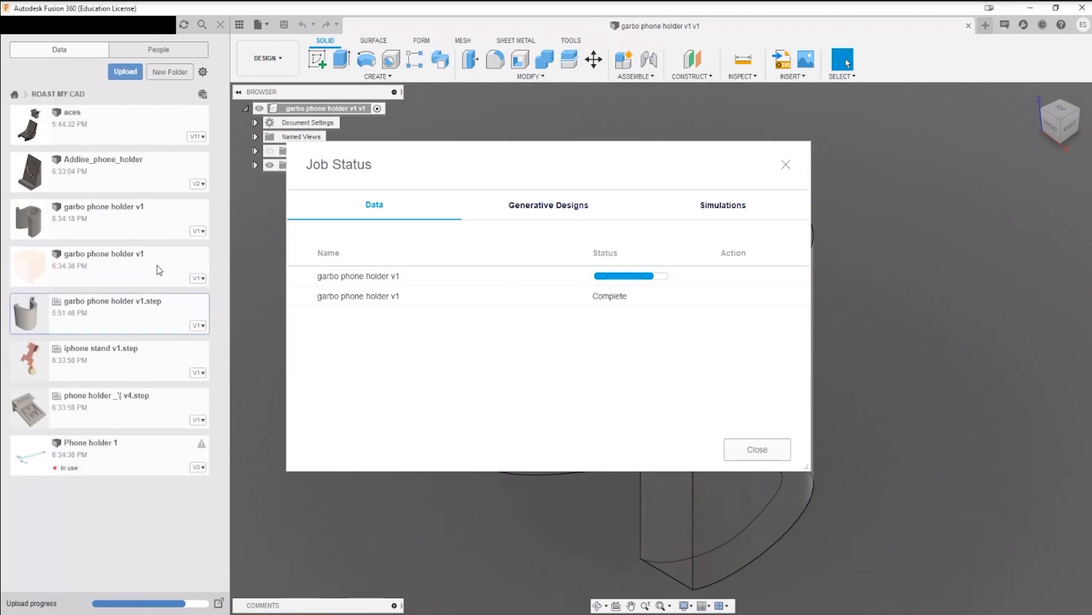
left_click(769, 448)
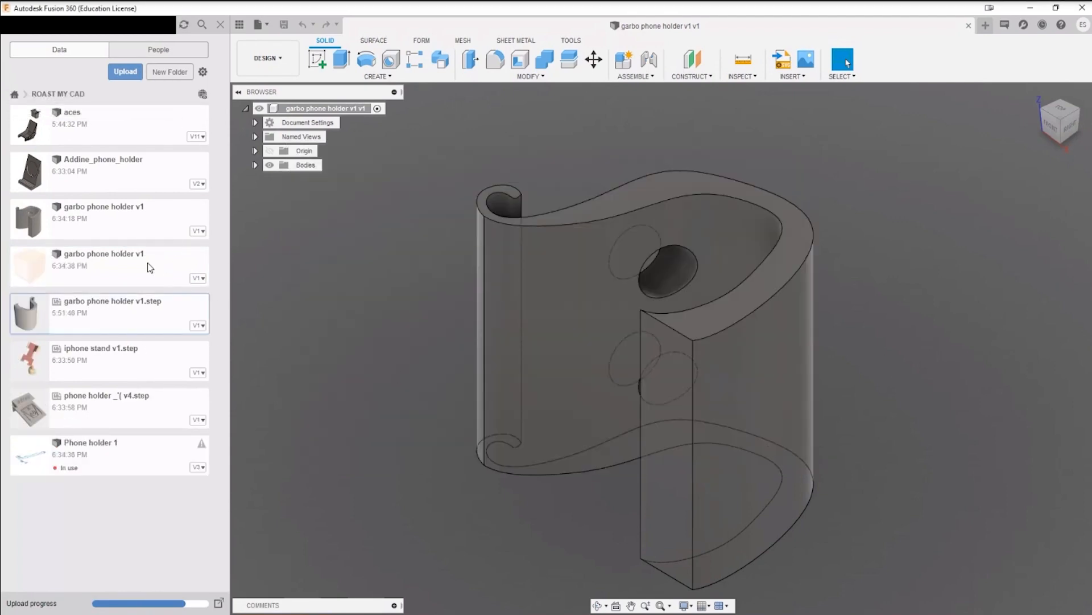
left_click(189, 375)
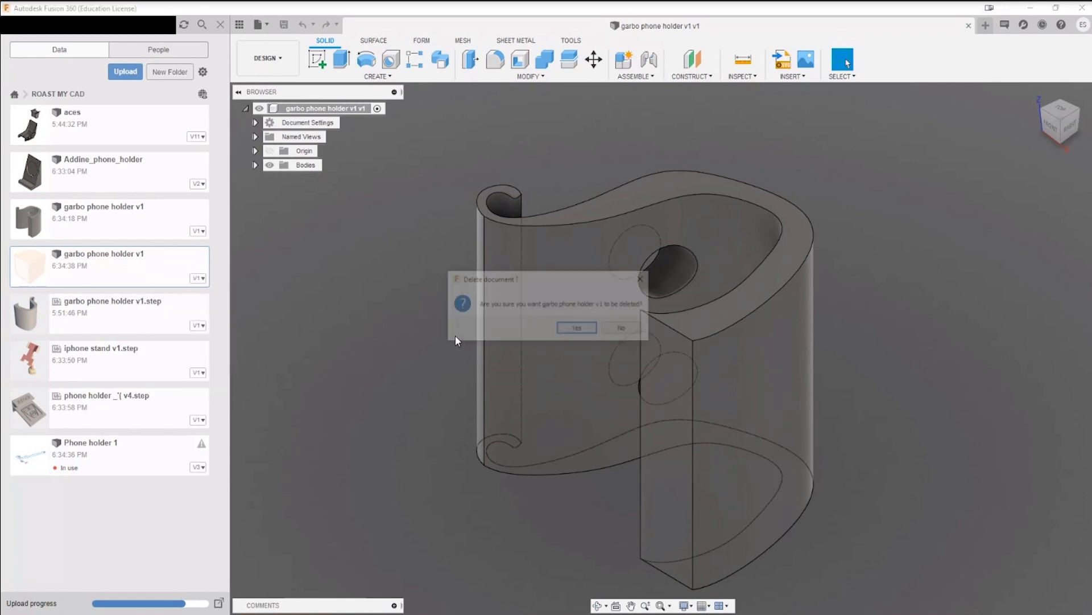
left_click(578, 325)
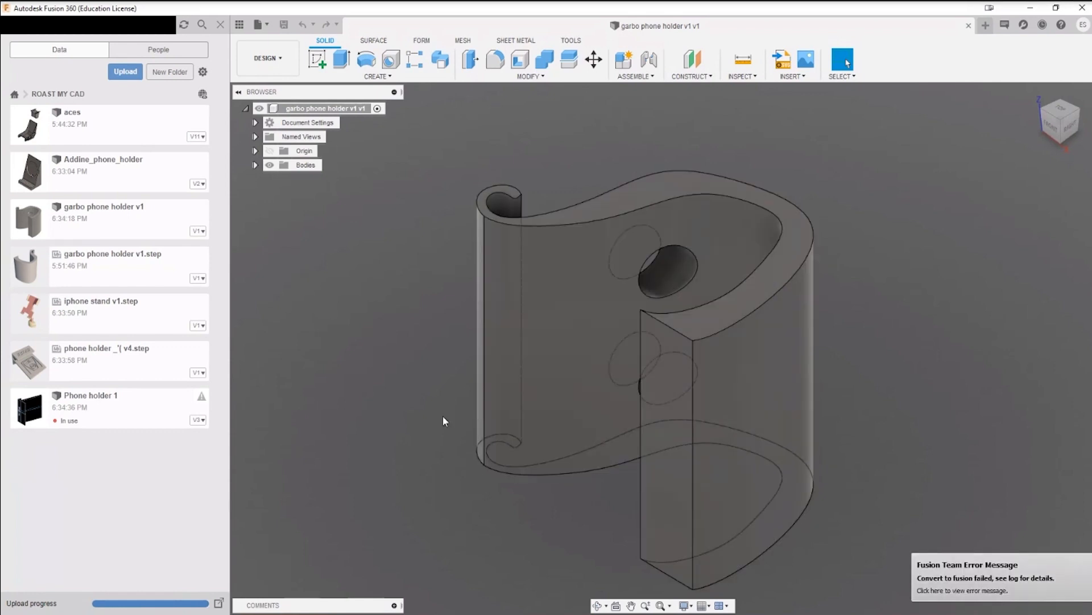
Step: Examine the garbo phone holder's curved side profile, rolled front lip and two round holes from several angles
middle_click_drag(438, 398, 569, 352, "shift")
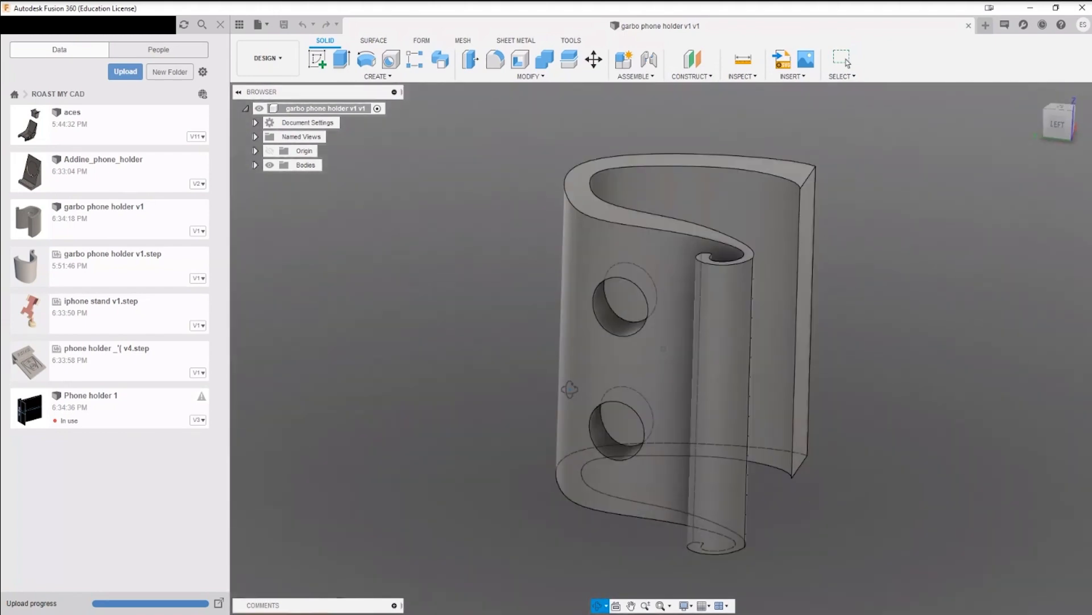
left_click(254, 165)
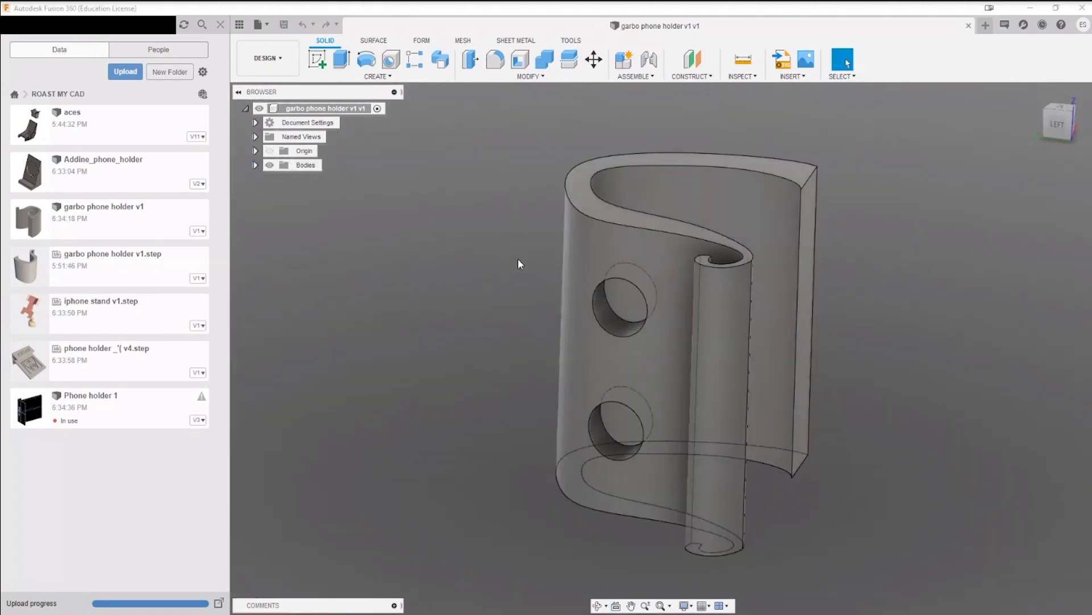
middle_click_drag(518, 258, 428, 238, "shift")
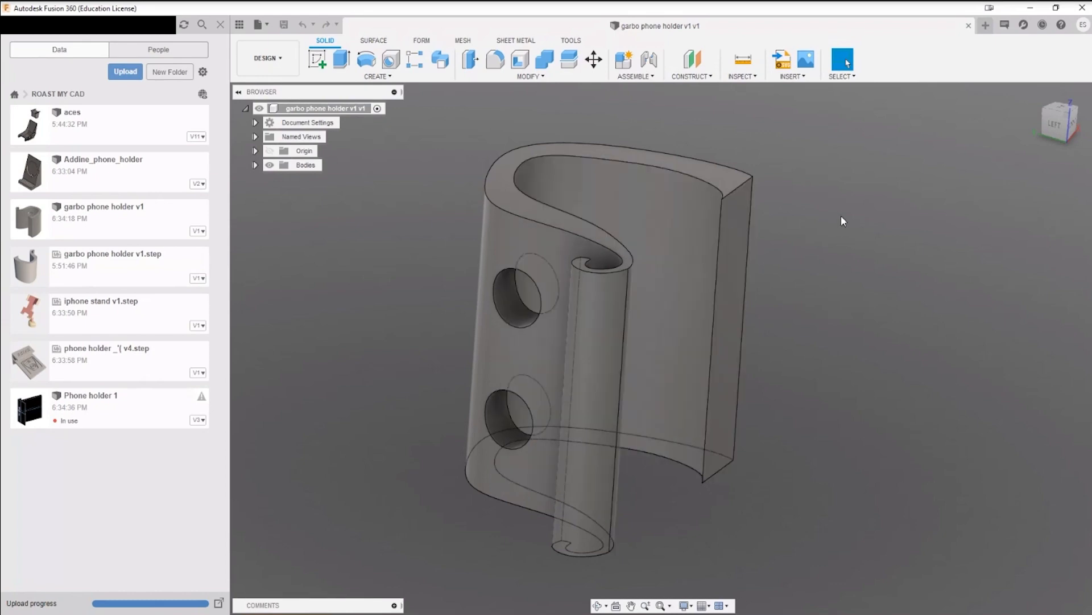
mouse_move(841, 215)
middle_mouse_down("shift")
mouse_move(858, 232)
mouse_move(832, 209)
mouse_move(841, 203)
middle_mouse_up("shift")
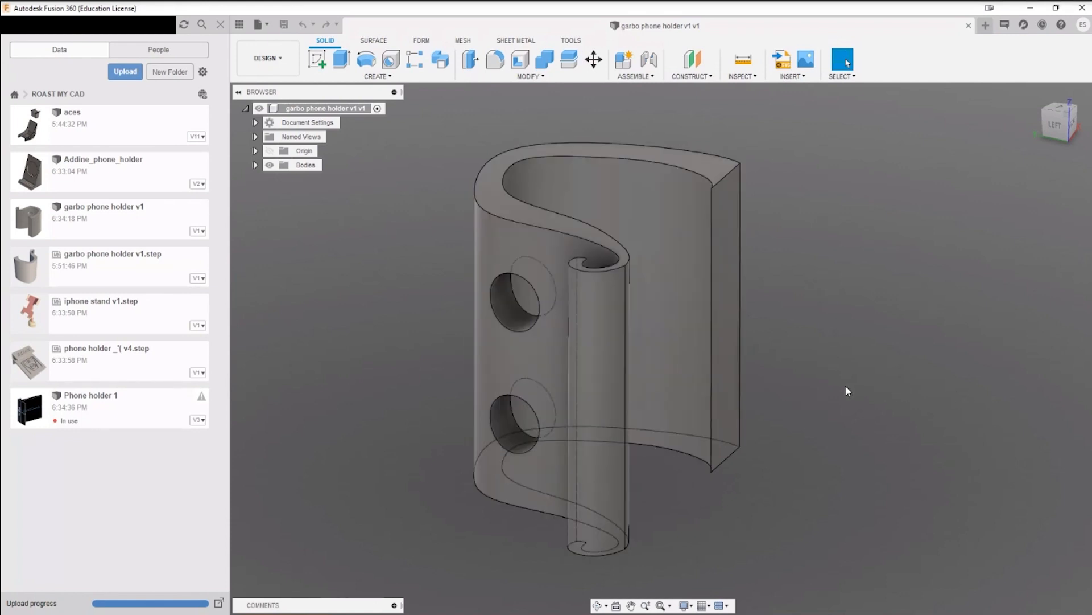
middle_click_drag(823, 411, 747, 263, "shift")
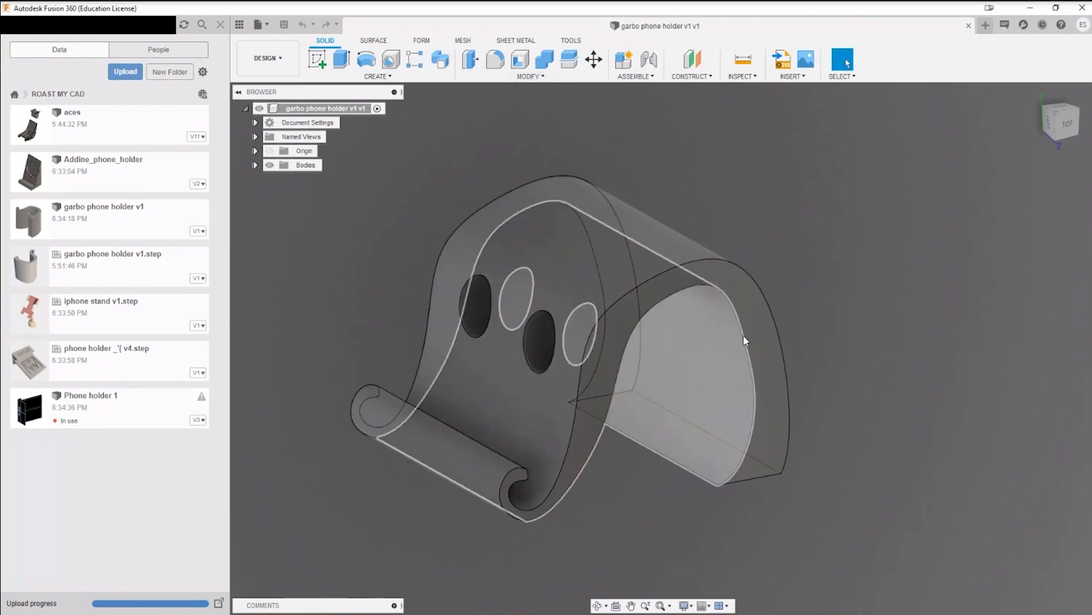
middle_click_drag(761, 222, 825, 268)
scroll(801, 287, "down", 1)
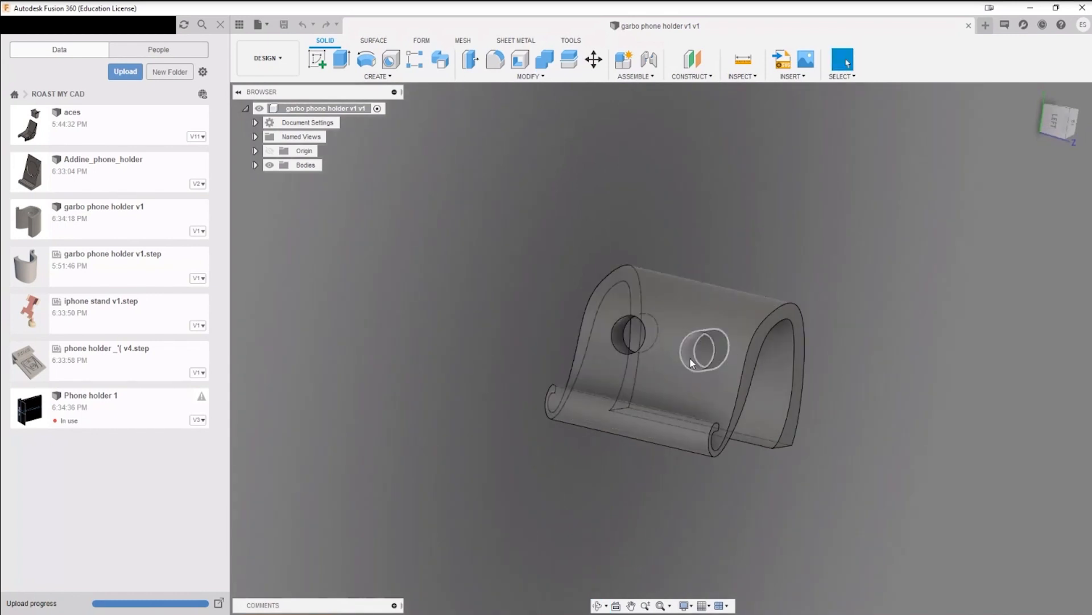
scroll(692, 363, "up", 3)
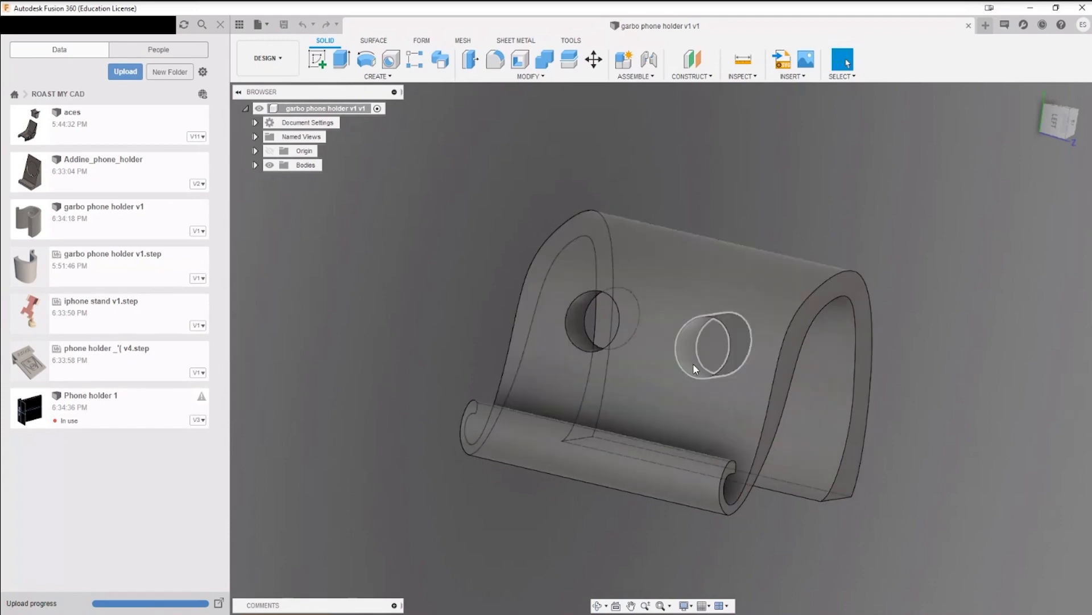
middle_click_drag(688, 399, 541, 356, "shift")
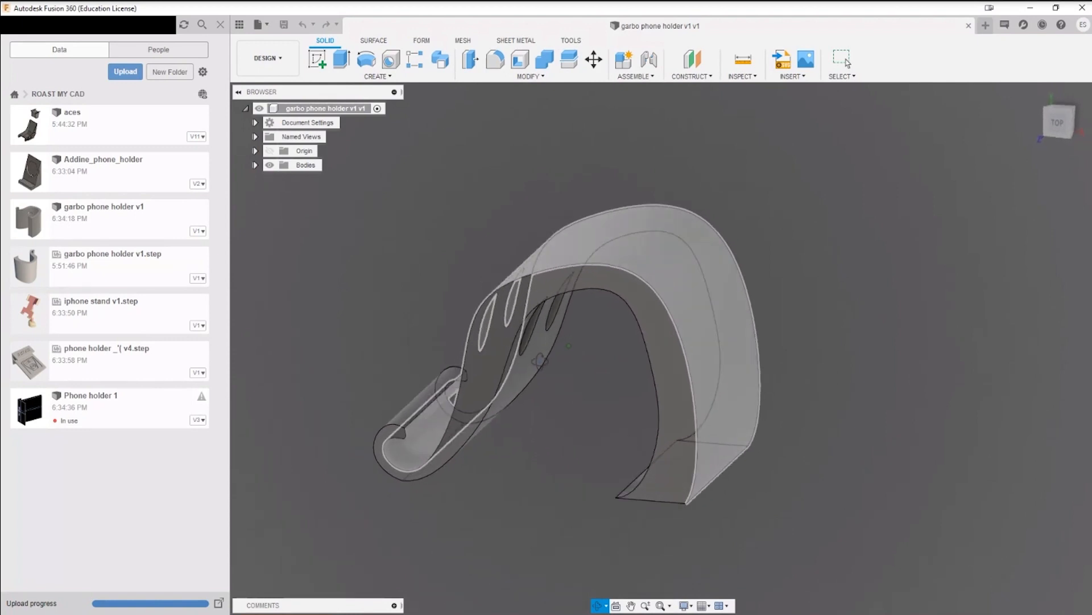
middle_click_drag(539, 361, 551, 363, "shift")
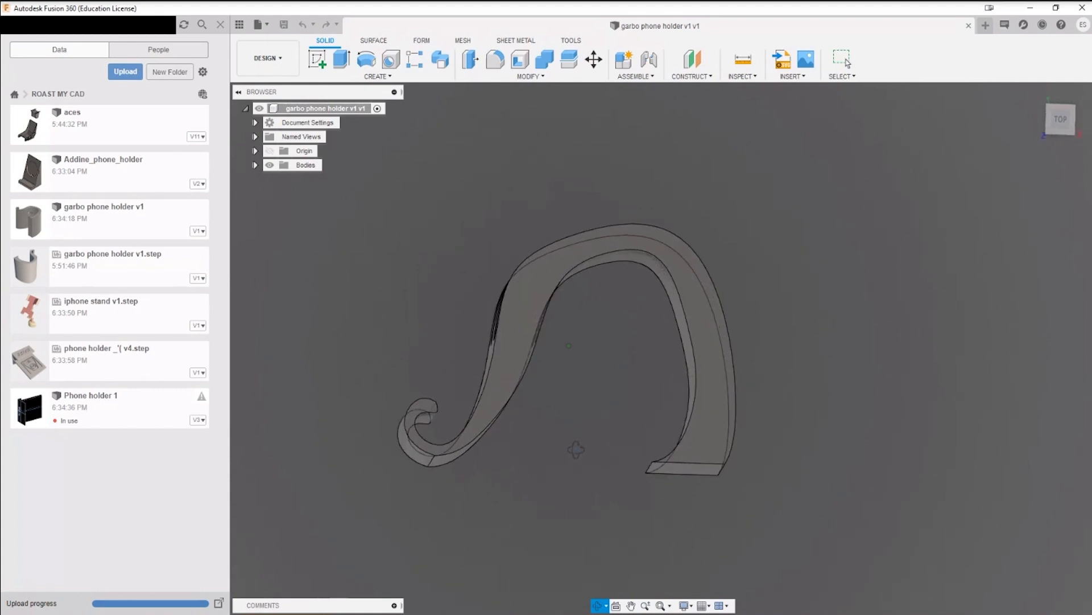
middle_click_drag(573, 451, 659, 351, "shift")
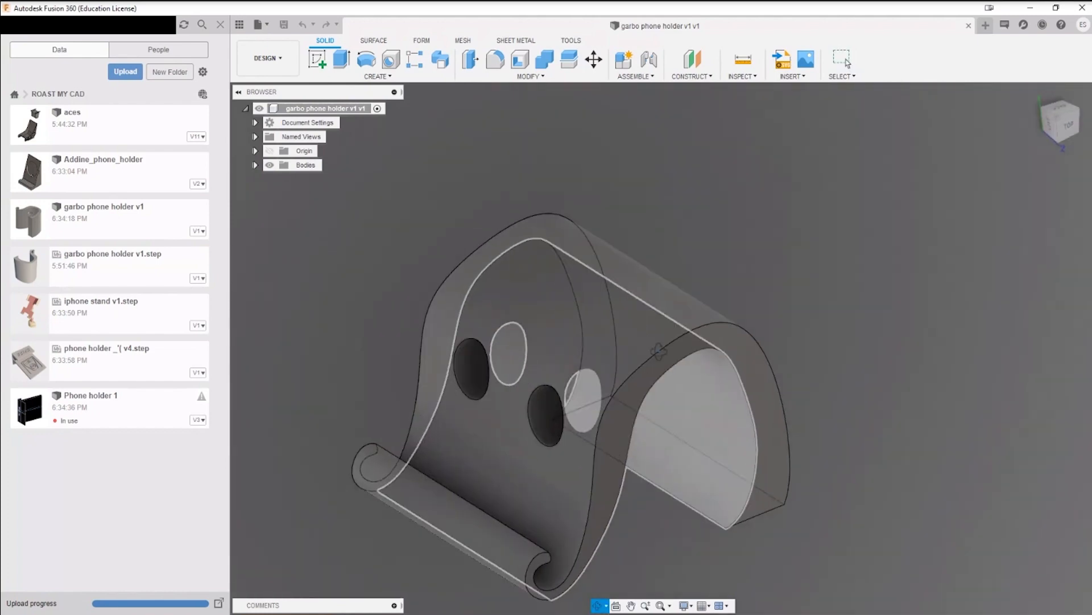
Step: Measure the distance between the outer profile edges on the two opposite sides of the phone holder
key("i")
left_click(642, 361)
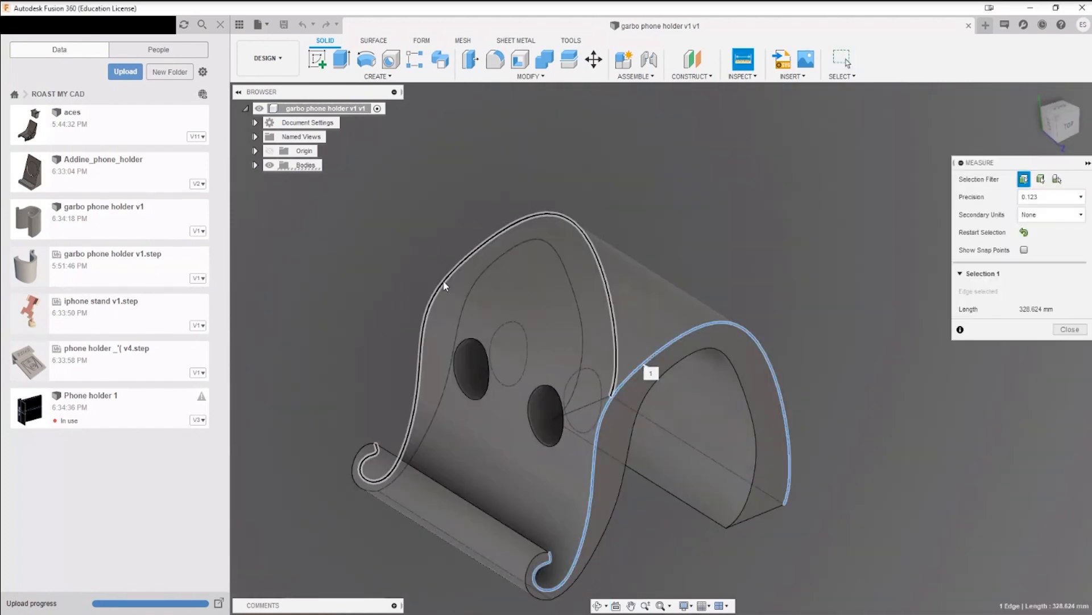
left_click(460, 265)
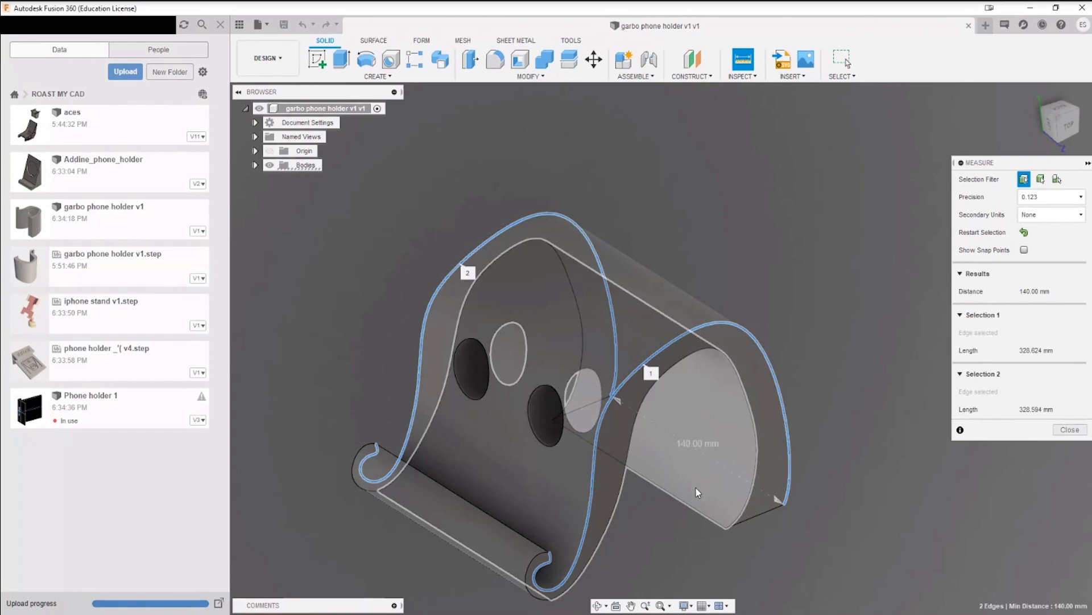
middle_click_drag(696, 487, 678, 385, "shift")
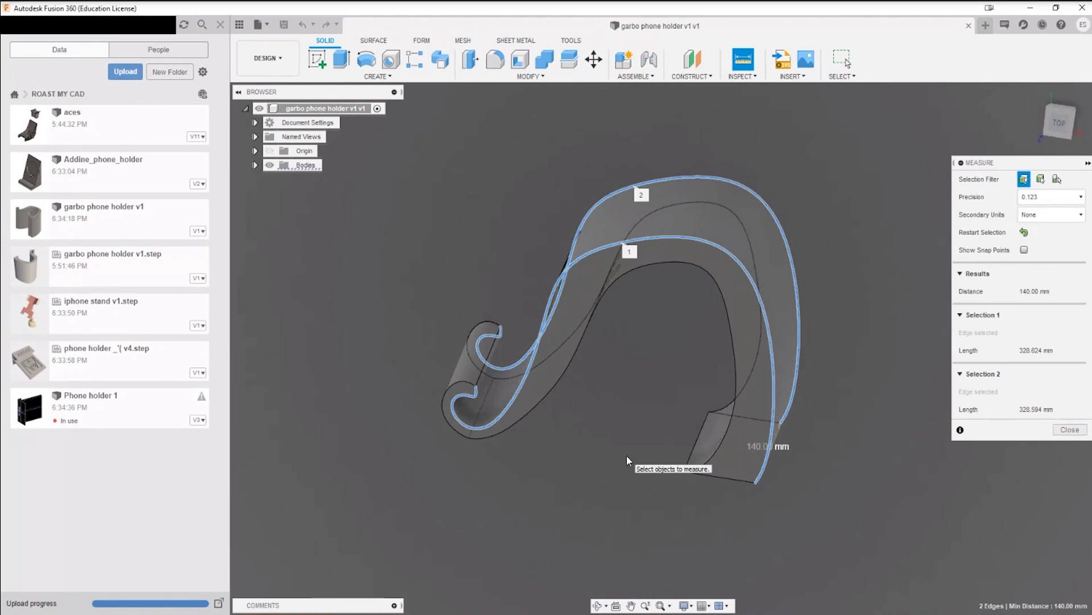
middle_click_drag(596, 436, 644, 394, "shift")
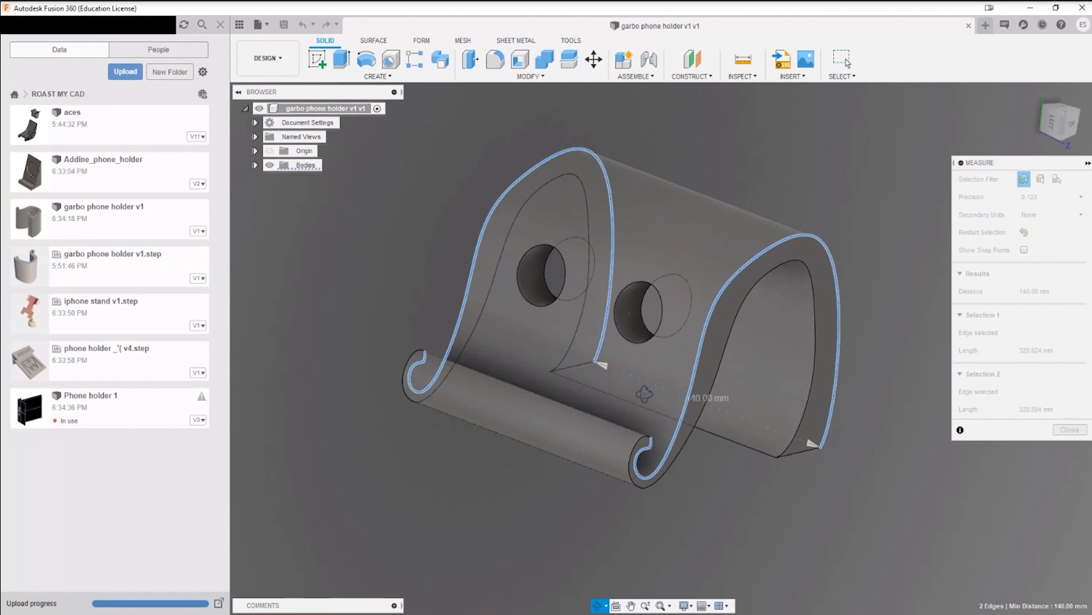
middle_click_drag(647, 395, 653, 323, "shift")
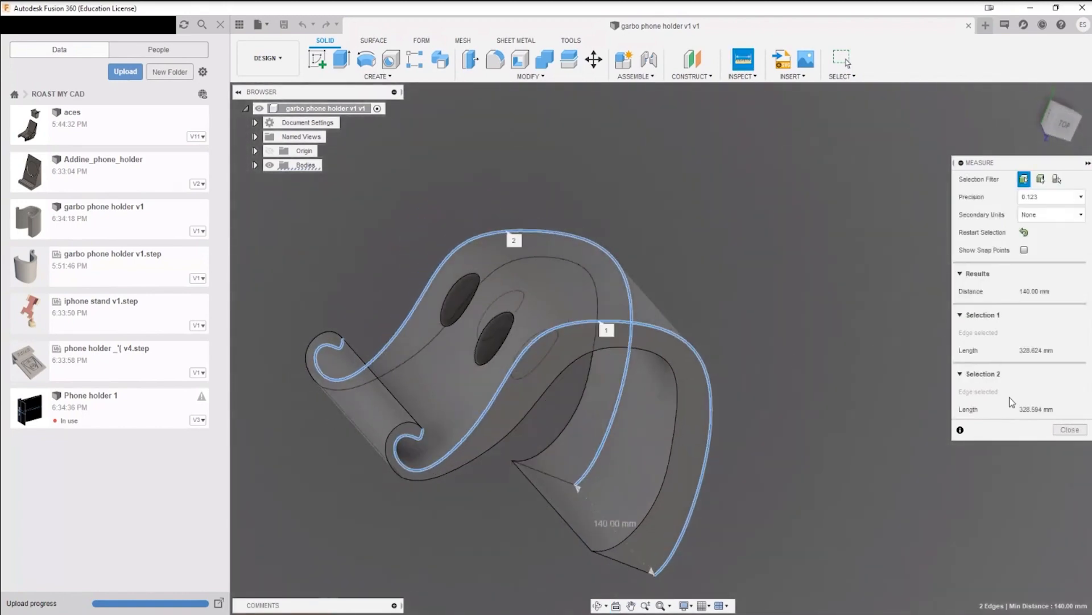
left_click(1070, 430)
Step: Examine the two round holes and the sharp corner at the free end of the holder's rear leg
middle_click_drag(1069, 432, 926, 316, "shift")
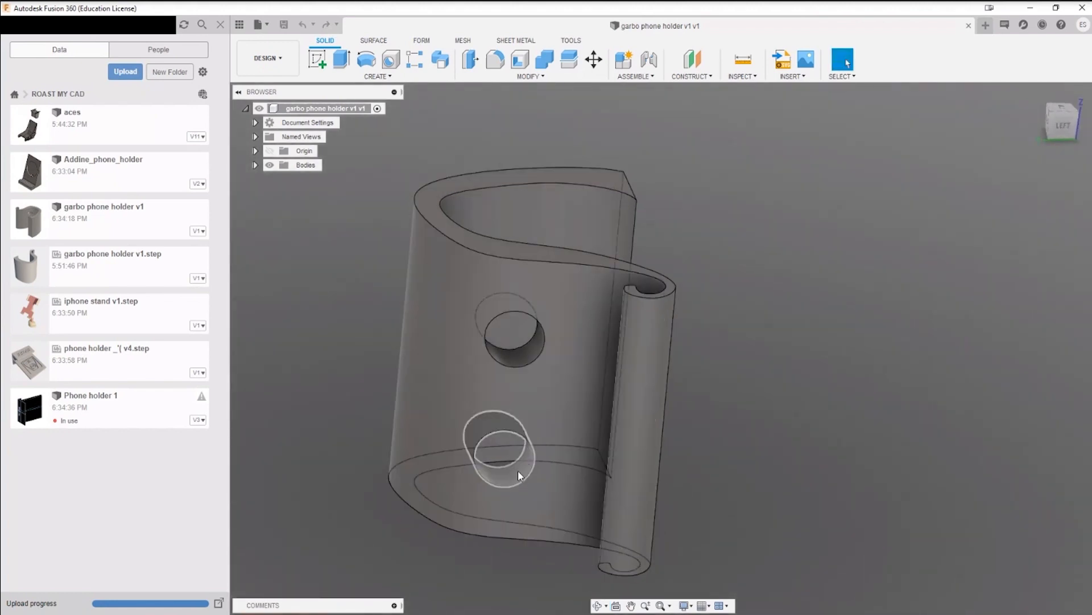
middle_click_drag(529, 467, 518, 382, "shift")
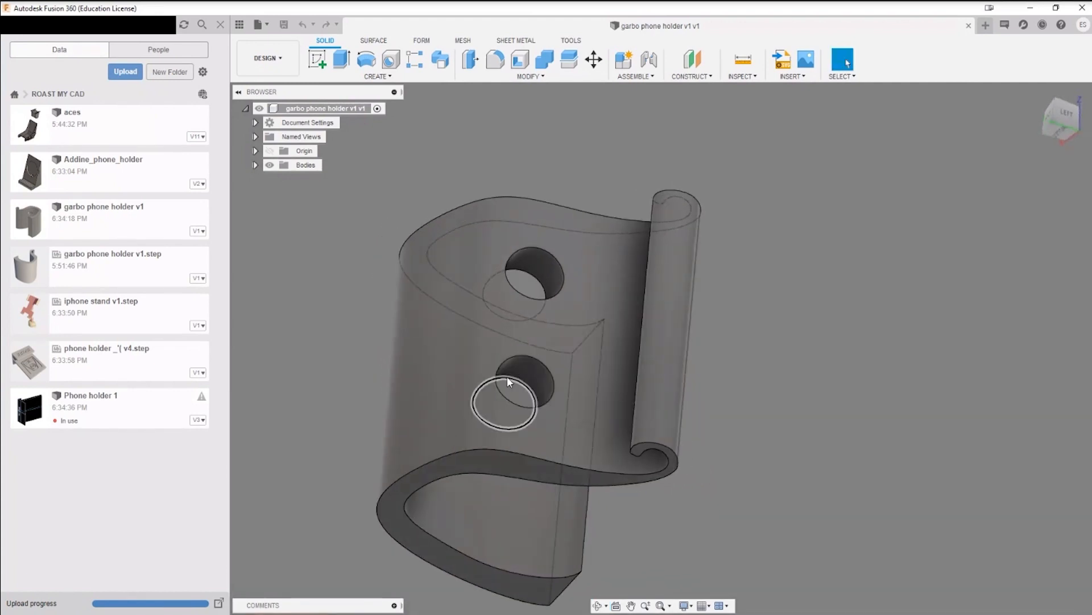
middle_click_drag(518, 247, 613, 322, "shift")
middle_click_drag(579, 407, 565, 317)
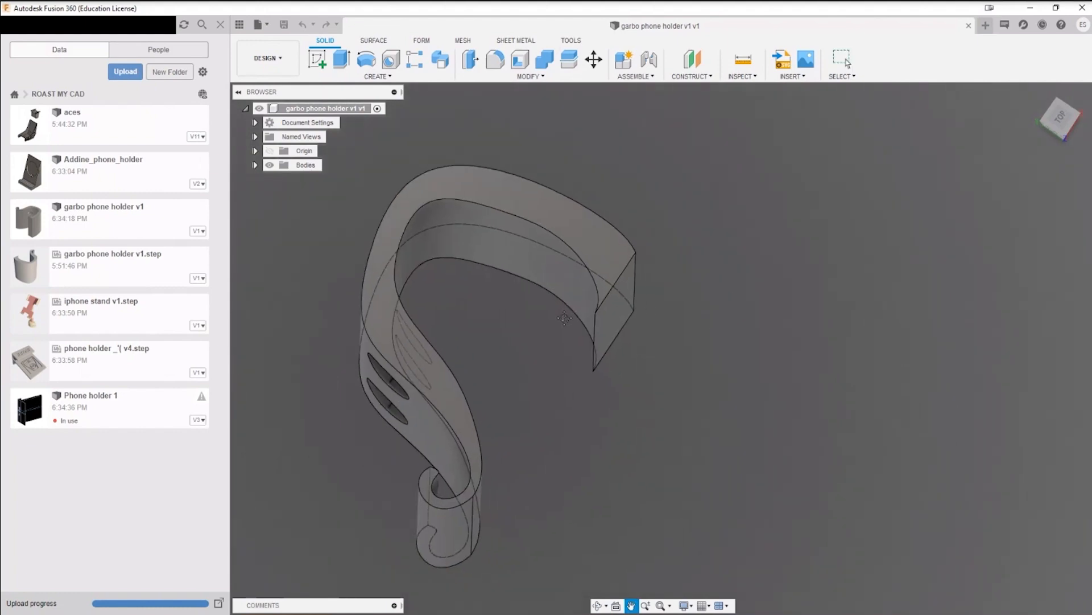
scroll(592, 376, "up", 5)
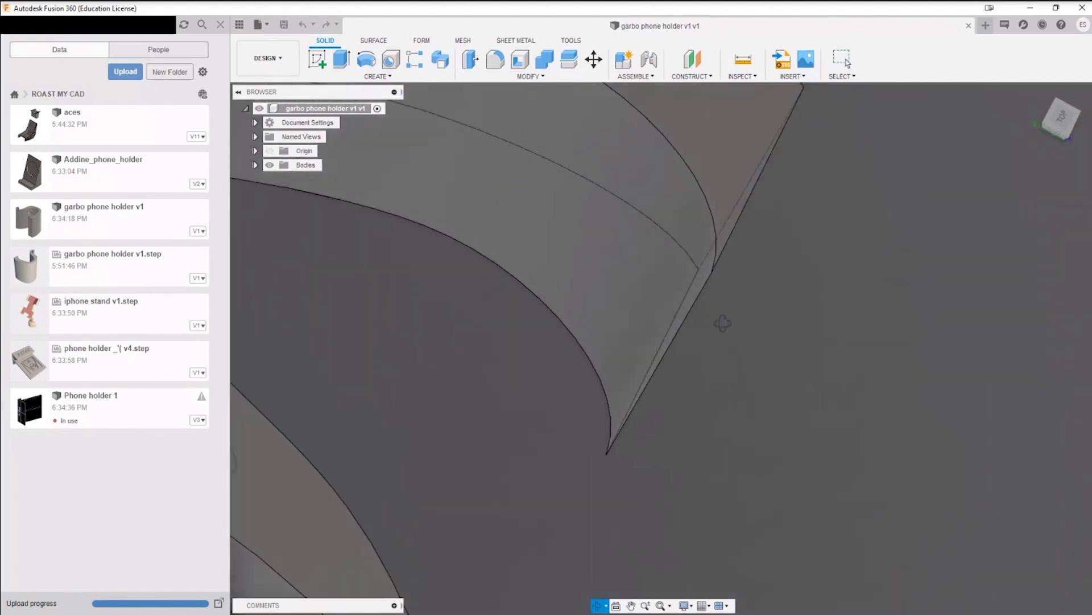
middle_click_drag(728, 304, 609, 372)
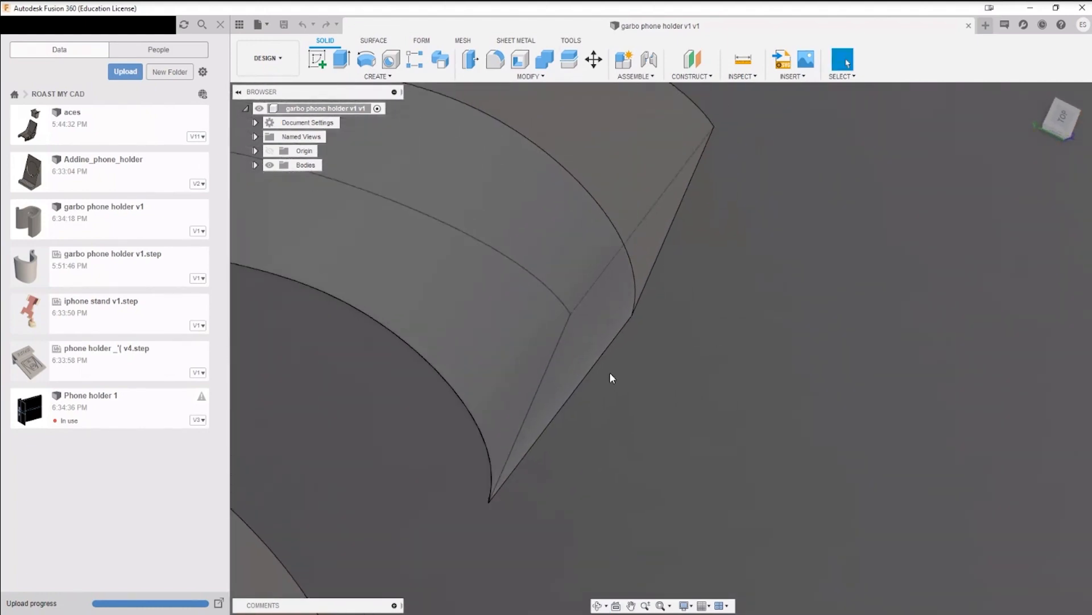
middle_click_drag(639, 326, 640, 296, "shift")
scroll(639, 320, "up", 5)
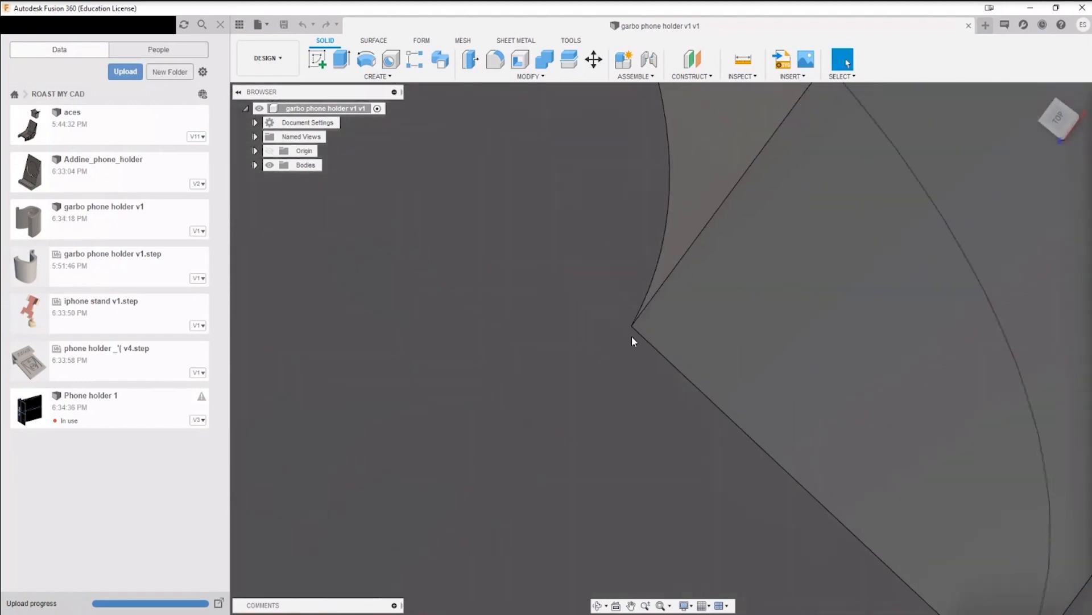
Step: Fillet the sharp inner edge at the free end of the holder's rear leg with a 1 mm radius
scroll(624, 308, "down", 7)
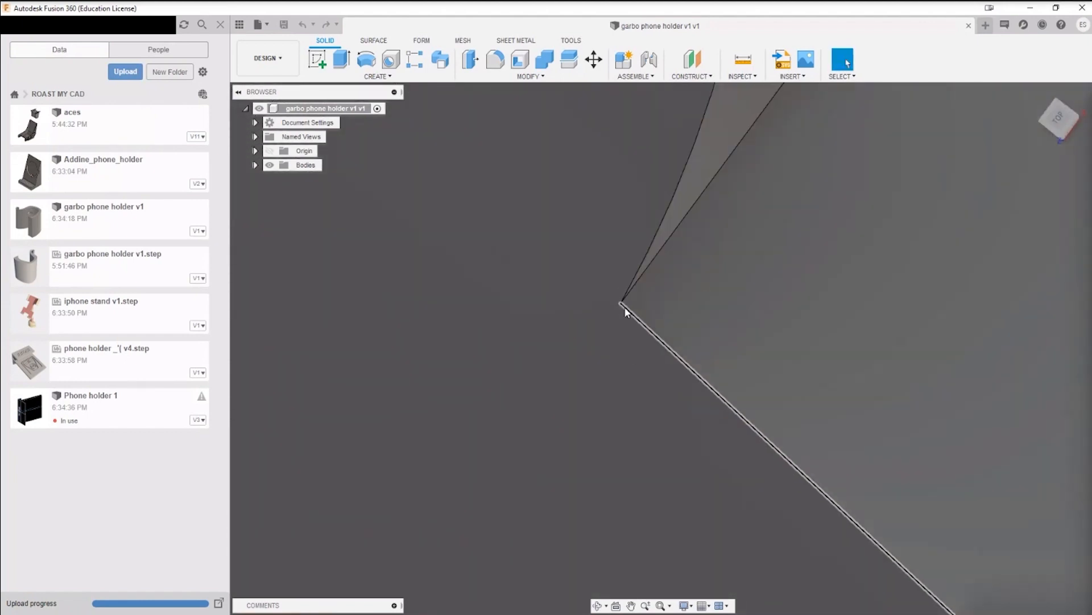
middle_click_drag(754, 407, 704, 300, "shift")
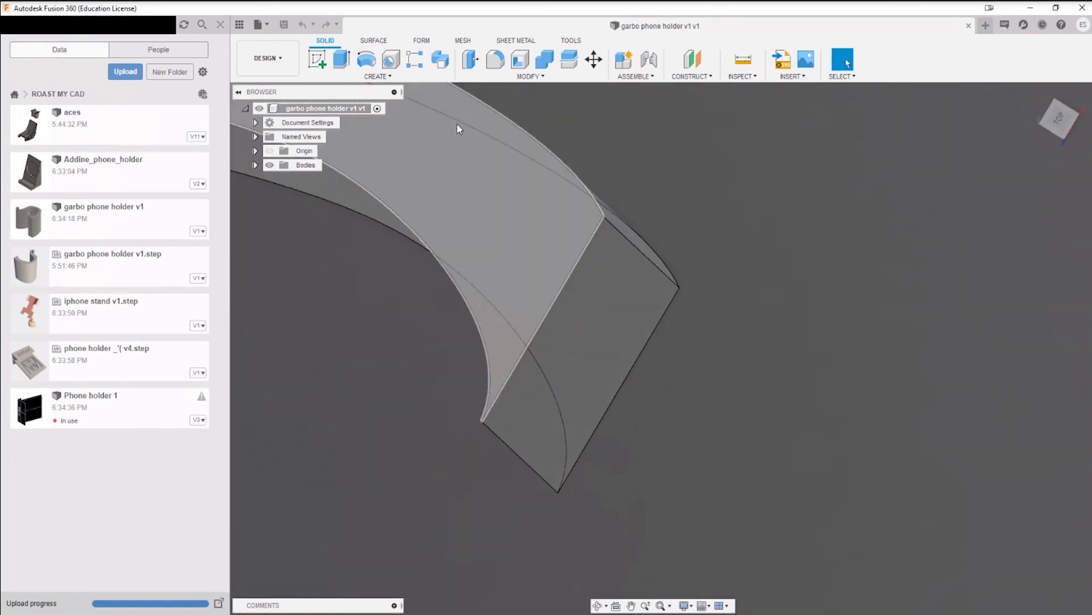
left_click(495, 59)
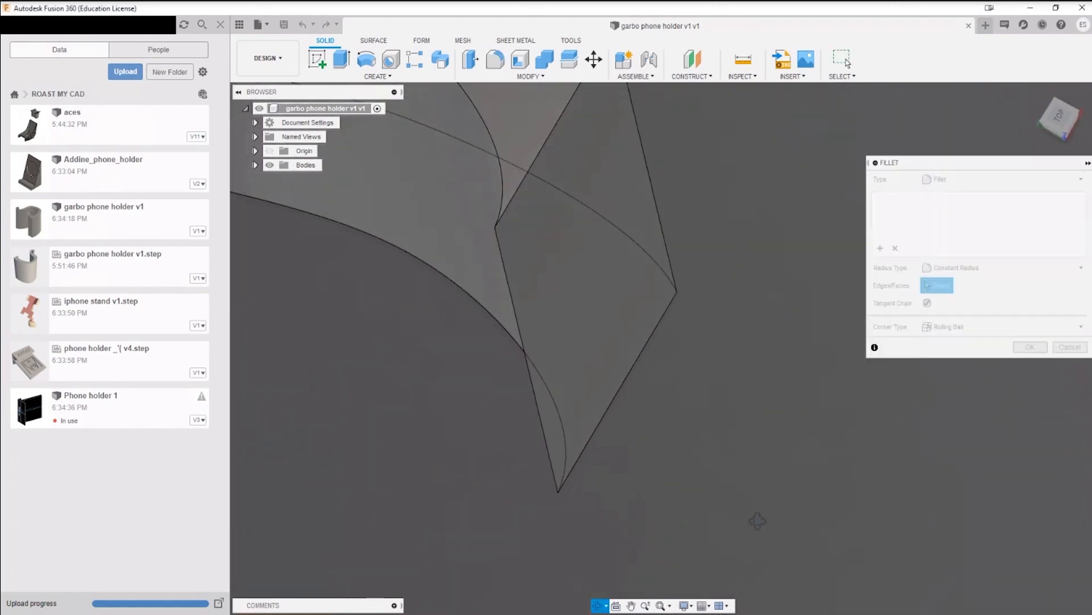
left_click(526, 360)
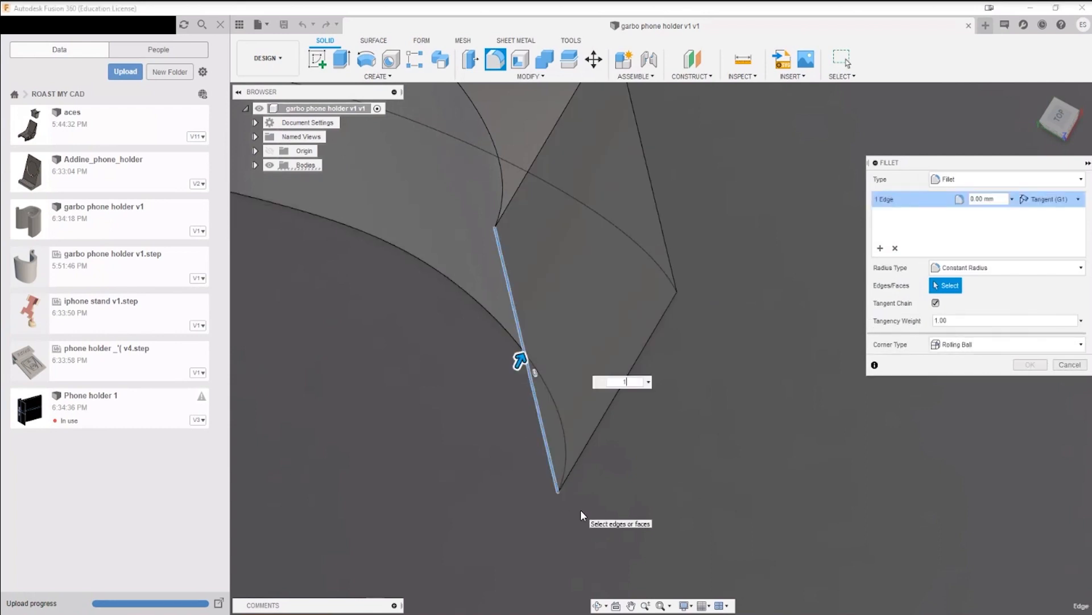
type("1")
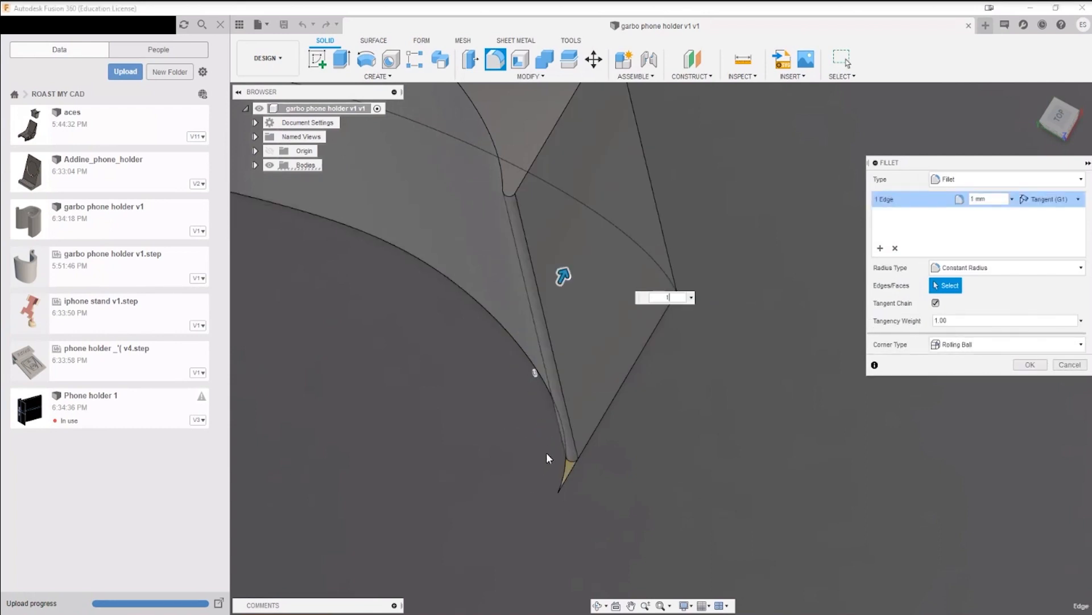
left_click(1032, 370)
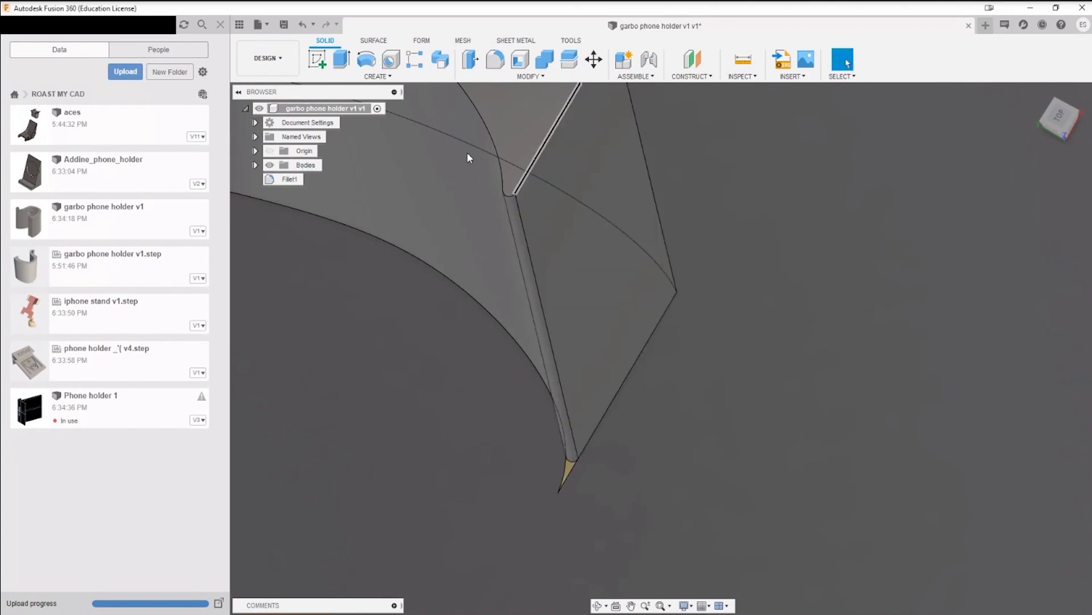
Step: Examine the pointed sliver beyond the fillet's end at the tip of the rear leg up close
scroll(629, 341, "down", 8)
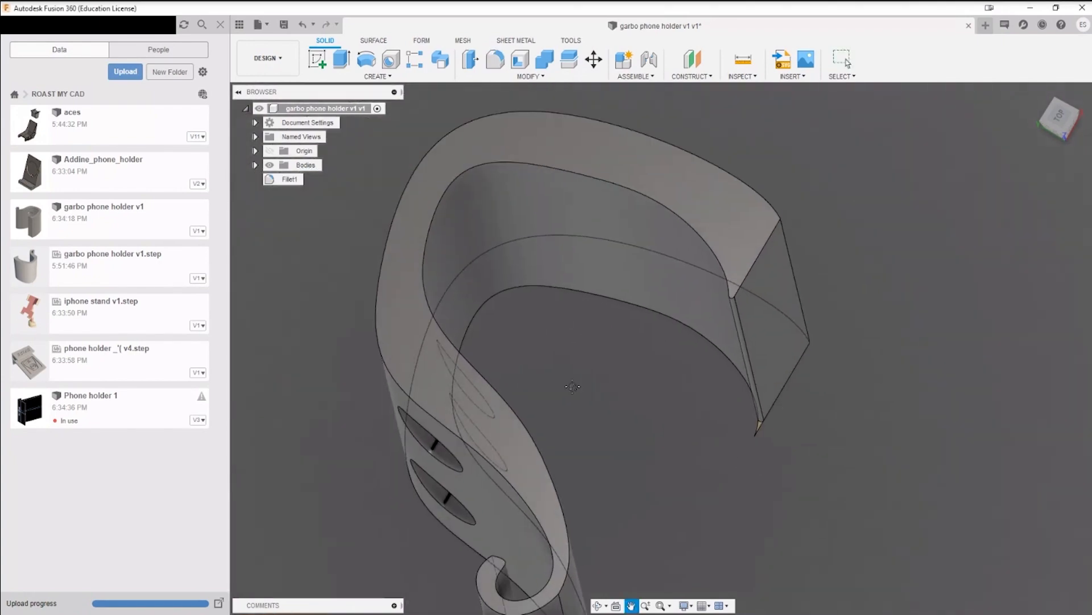
middle_click_drag(667, 462, 600, 332, "shift")
scroll(599, 332, "up", 5)
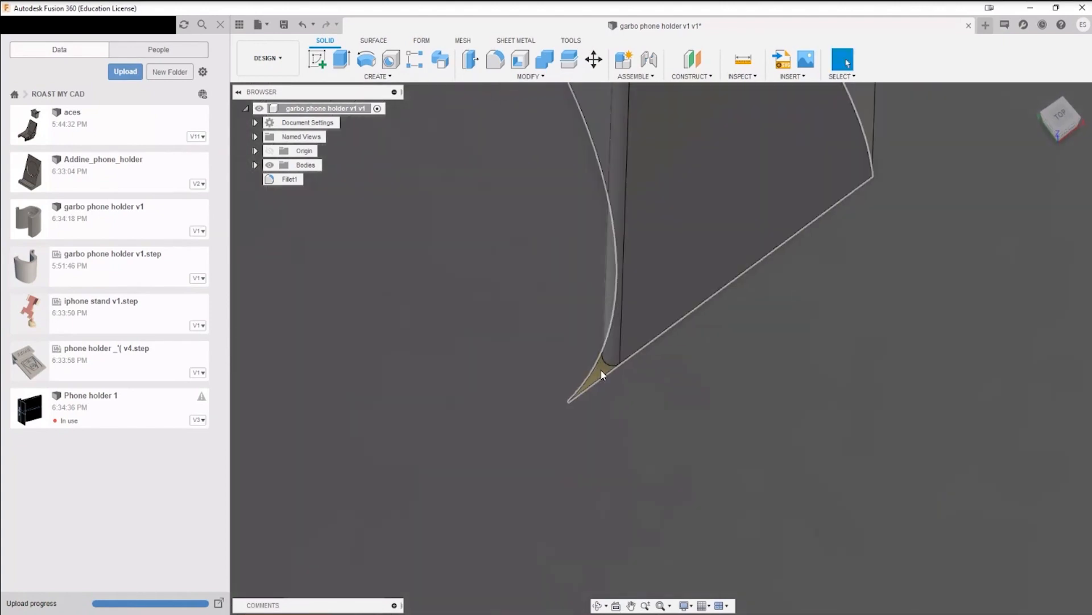
left_click(599, 370)
scroll(581, 448, "down", 6)
middle_click_drag(563, 496, 507, 469, "shift")
scroll(593, 456, "up", 4)
left_click(592, 458)
scroll(582, 423, "up", 6)
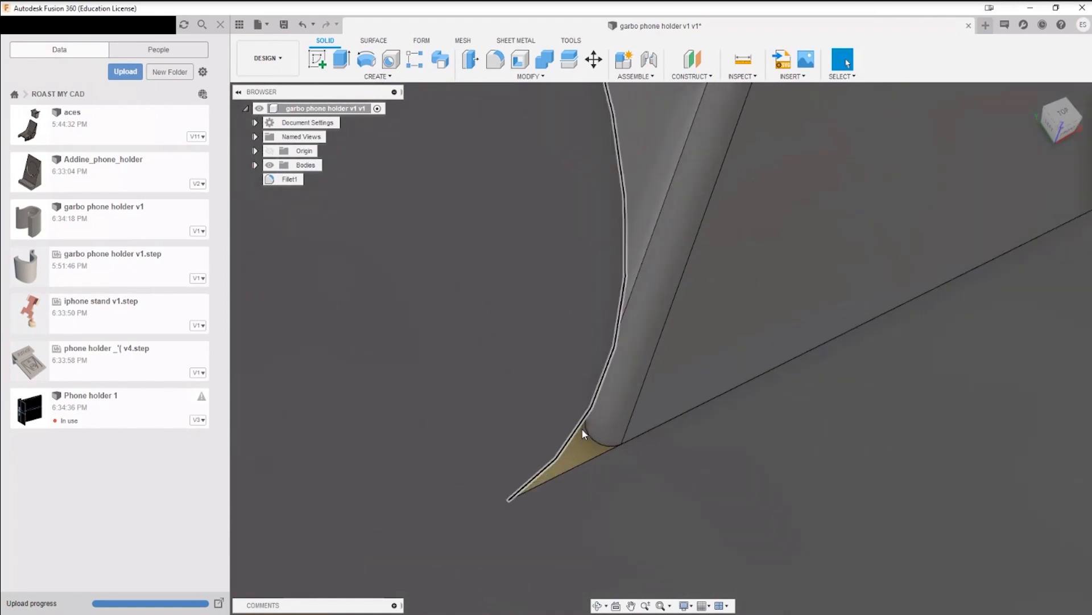
scroll(589, 450, "up", 4)
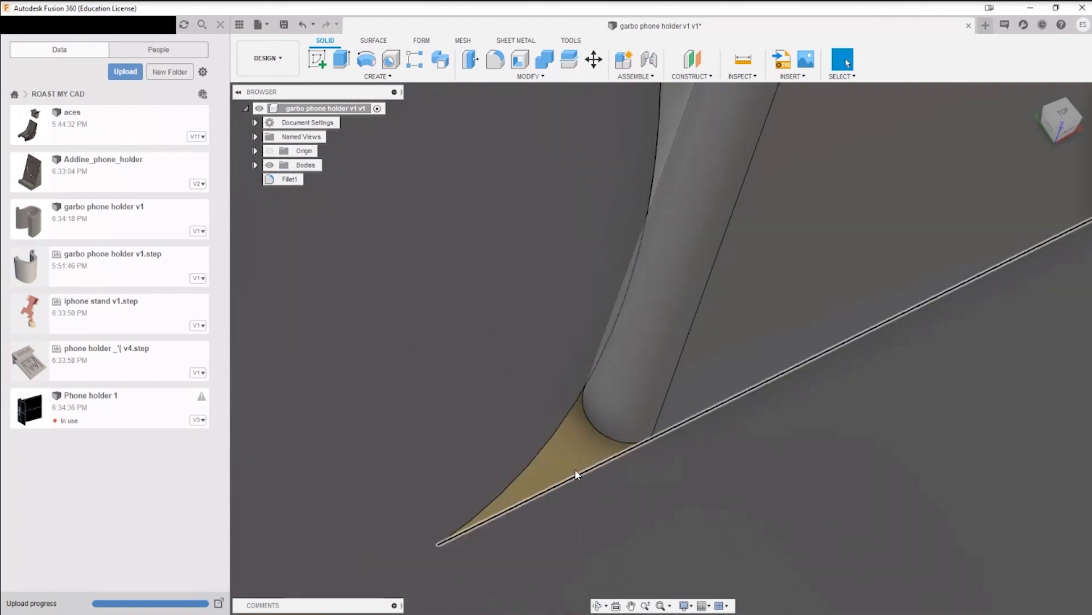
scroll(637, 489, "down", 5)
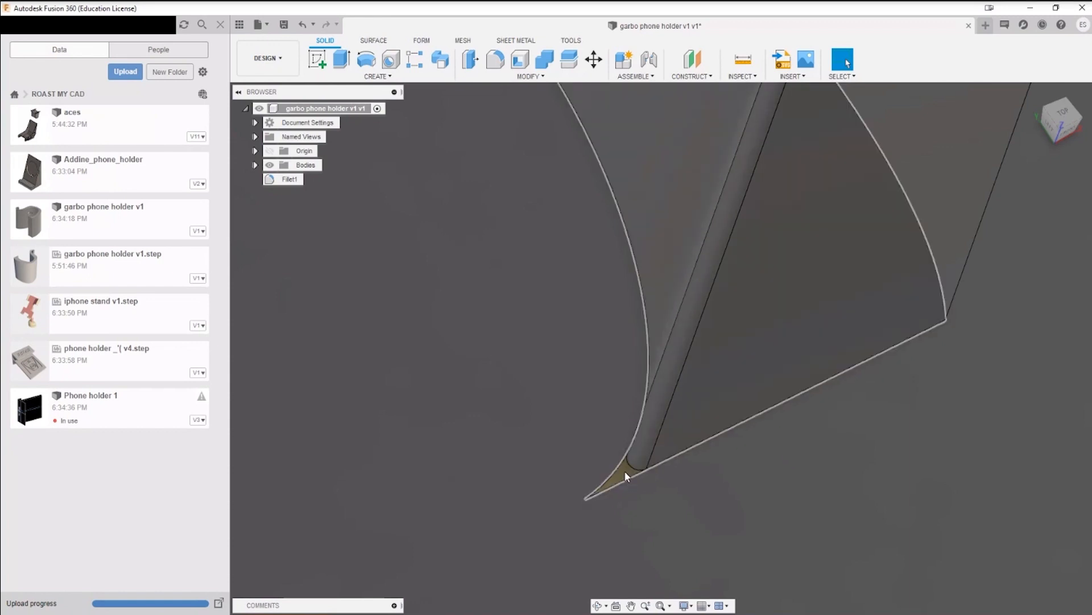
Step: Select the flat profile face at the leg tip and check how the sliver connects to it and the fillet
left_click(626, 476)
scroll(658, 524, "down", 5)
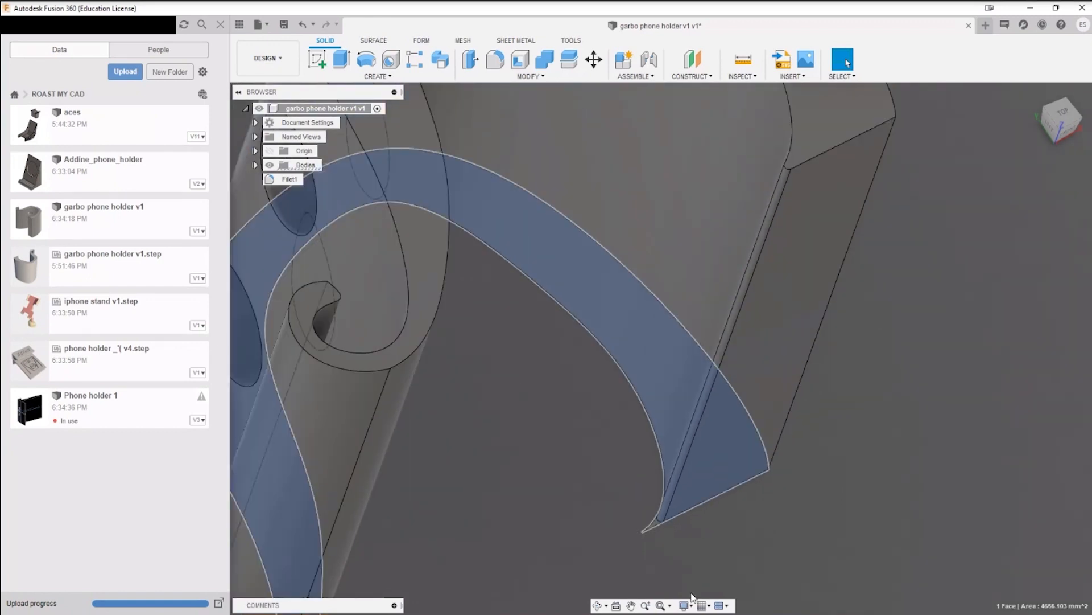
key("XF86AudioPlay")
left_click(518, 525)
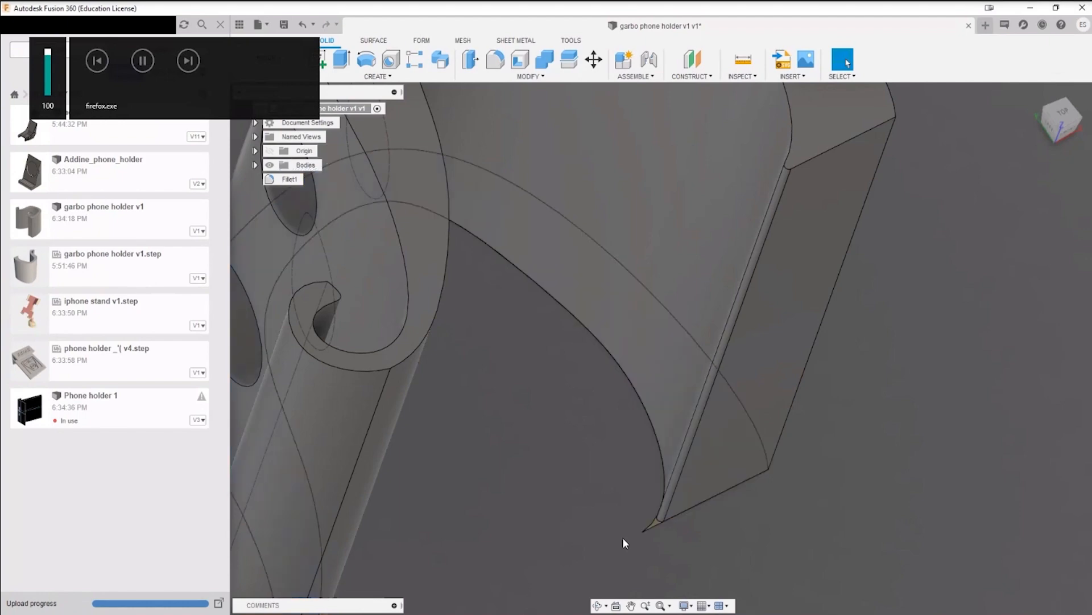
scroll(654, 537, "up", 6)
scroll(660, 542, "down", 3)
mouse_move(660, 541)
middle_mouse_down("shift")
mouse_move(684, 507)
mouse_move(667, 544)
mouse_move(643, 541)
middle_mouse_up("shift")
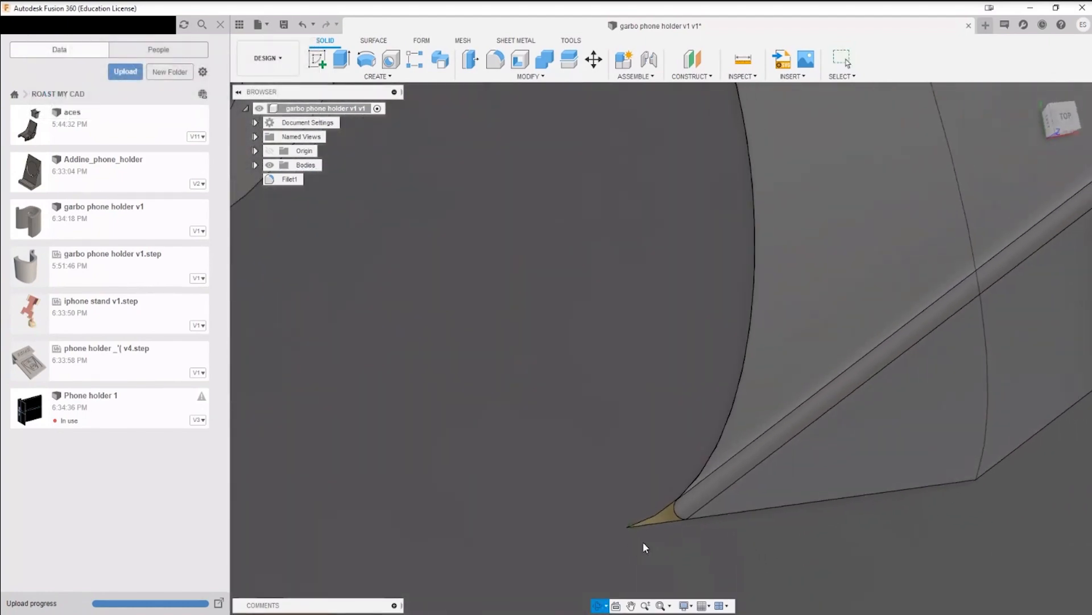
left_click(659, 515)
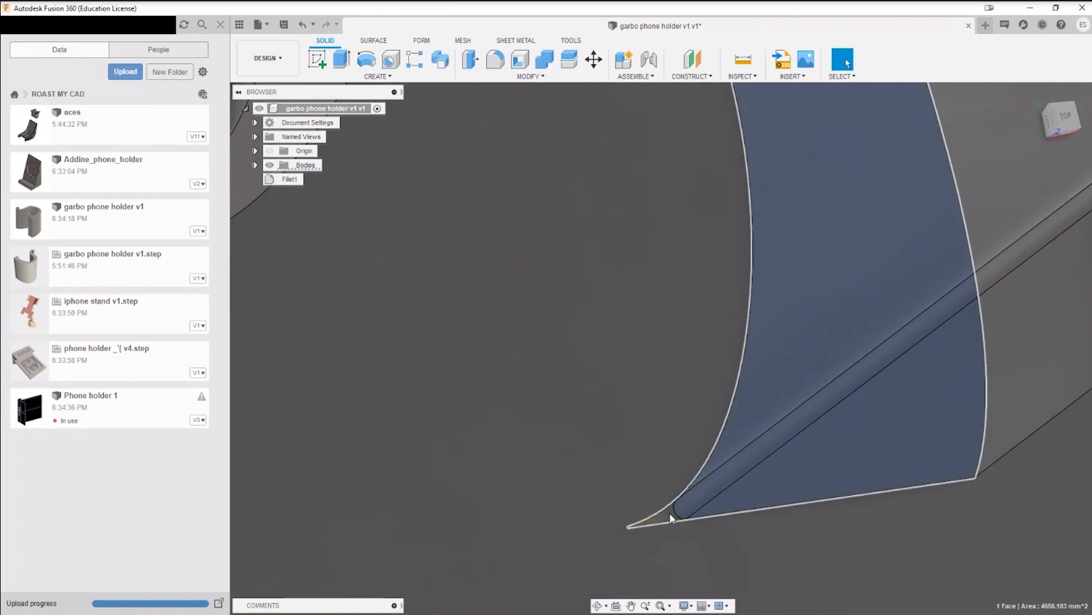
left_click(671, 513)
scroll(643, 535, "down", 3)
middle_click_drag(596, 443, 897, 410, "shift")
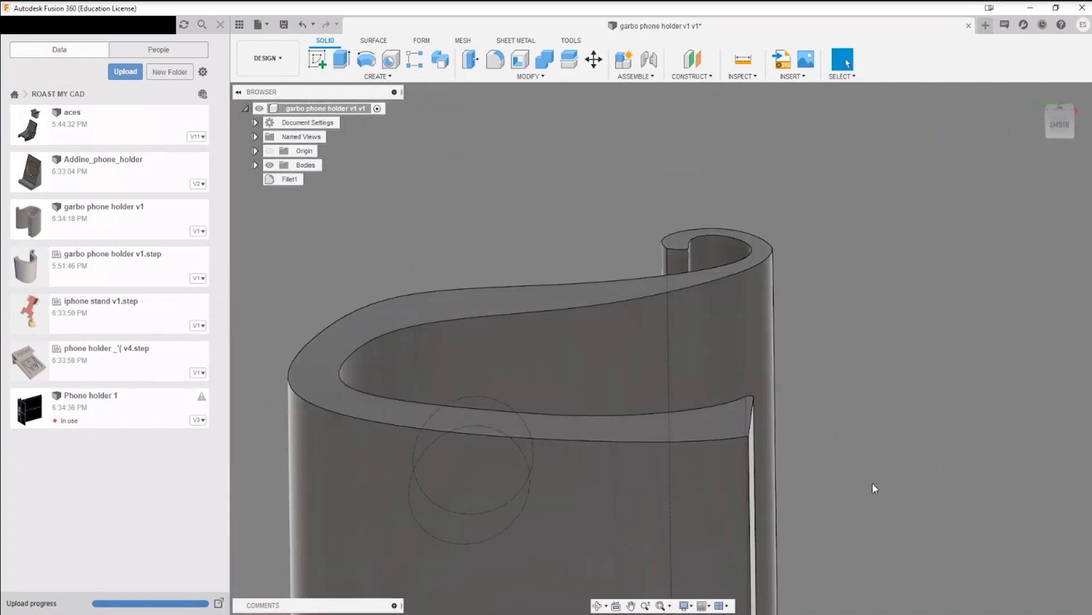
Step: Try to delete the flat profile face on the opposite side of the holder with the solid tools active
middle_click_drag(872, 486, 639, 410, "shift")
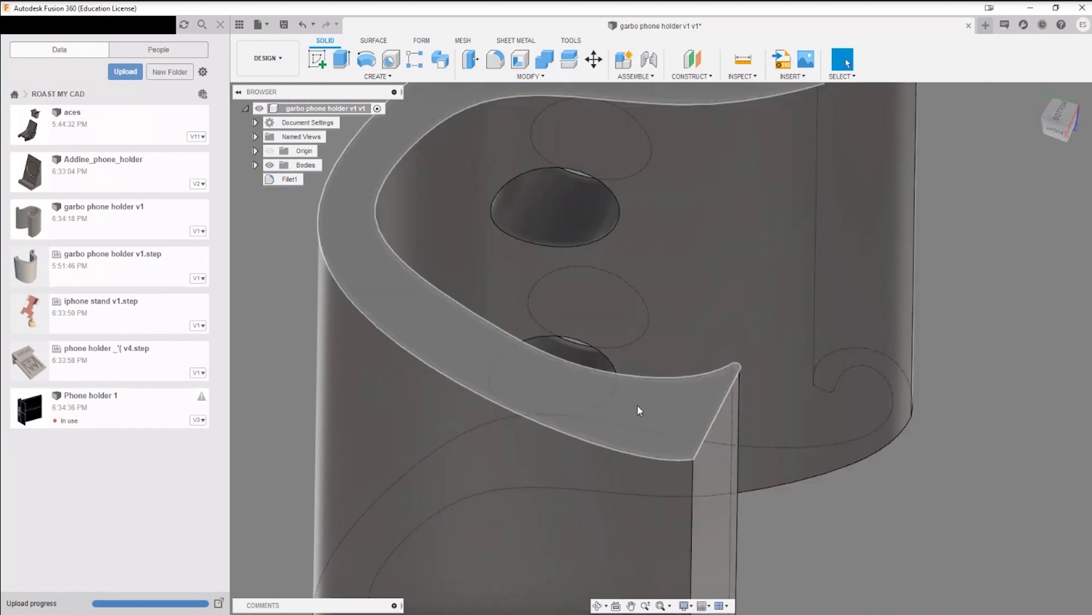
left_click(635, 409)
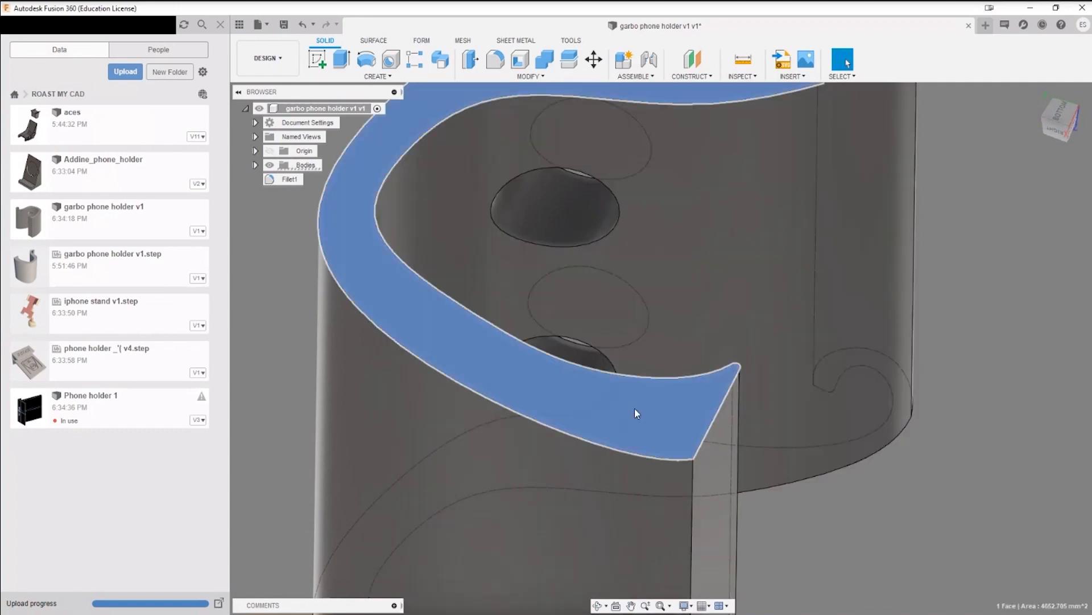
key("Escape")
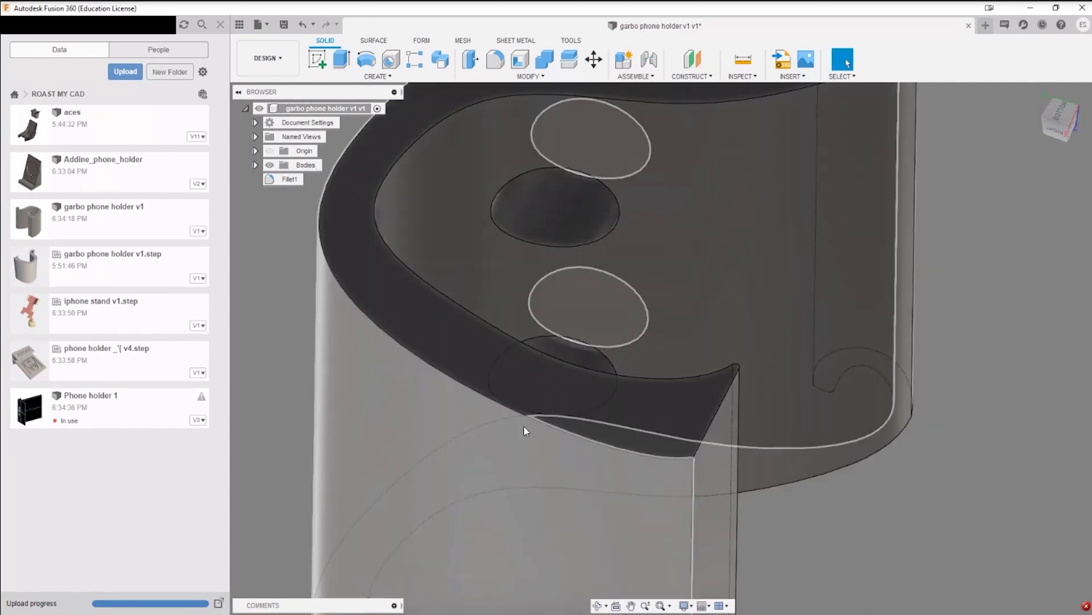
middle_click_drag(524, 431, 490, 399, "shift")
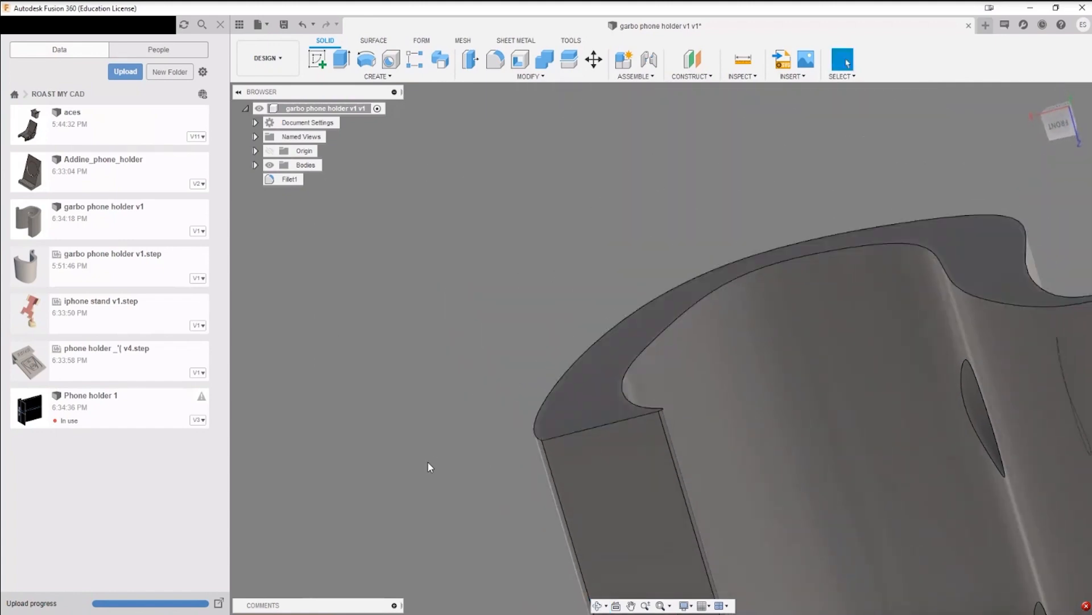
scroll(545, 423, "up", 5)
key("Delete")
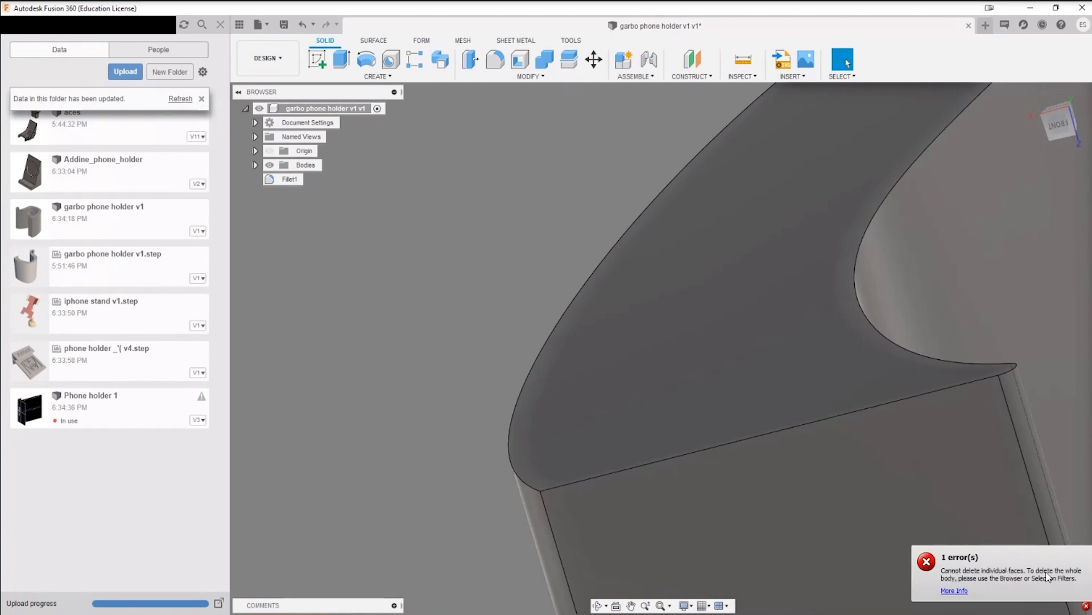
scroll(787, 438, "down", 4)
middle_click_drag(923, 251, 569, 332)
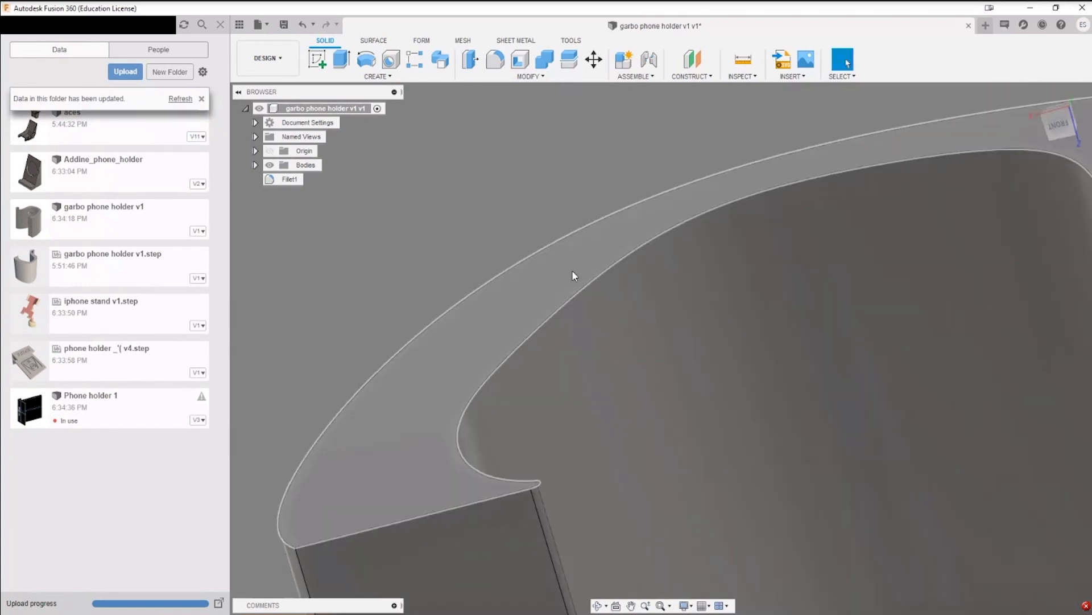
scroll(867, 336, "down", 1)
middle_click_drag(868, 341, 646, 310)
scroll(699, 233, "down", 4)
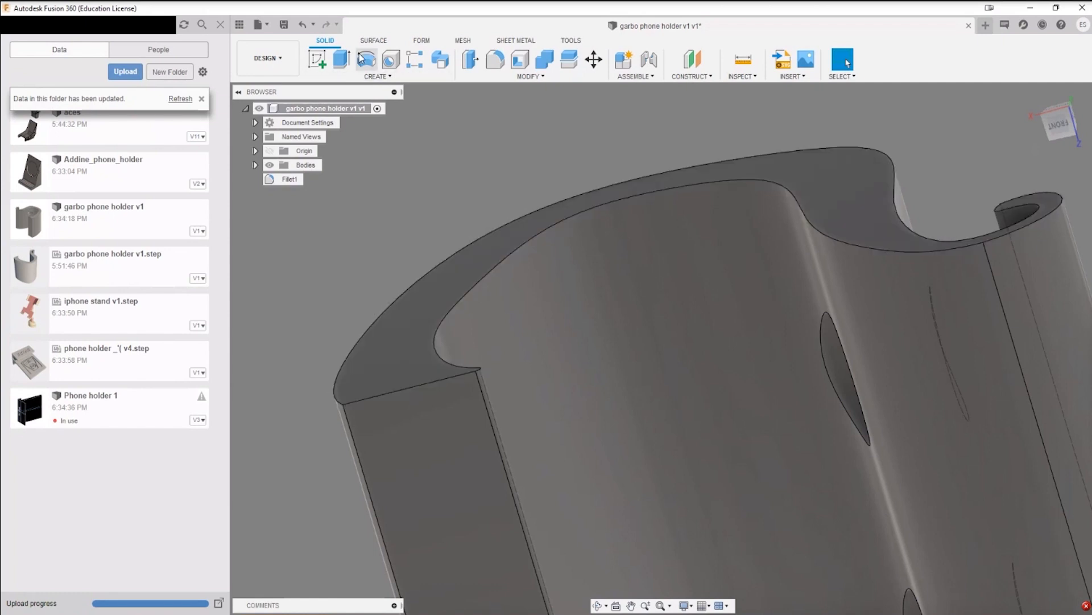
Step: Switch to the surface modelling tools and refresh the ROAST MY CAD folder
left_click(374, 40)
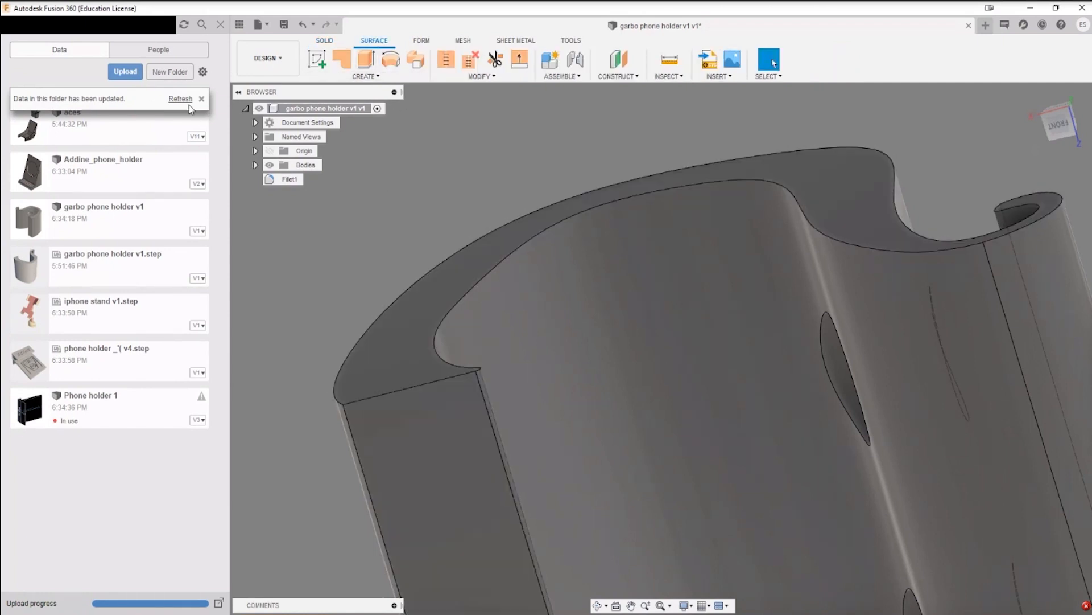
left_click(181, 99)
Step: Delete the flat profile face on the filleted holder's side to open up the body
scroll(428, 374, "up", 5)
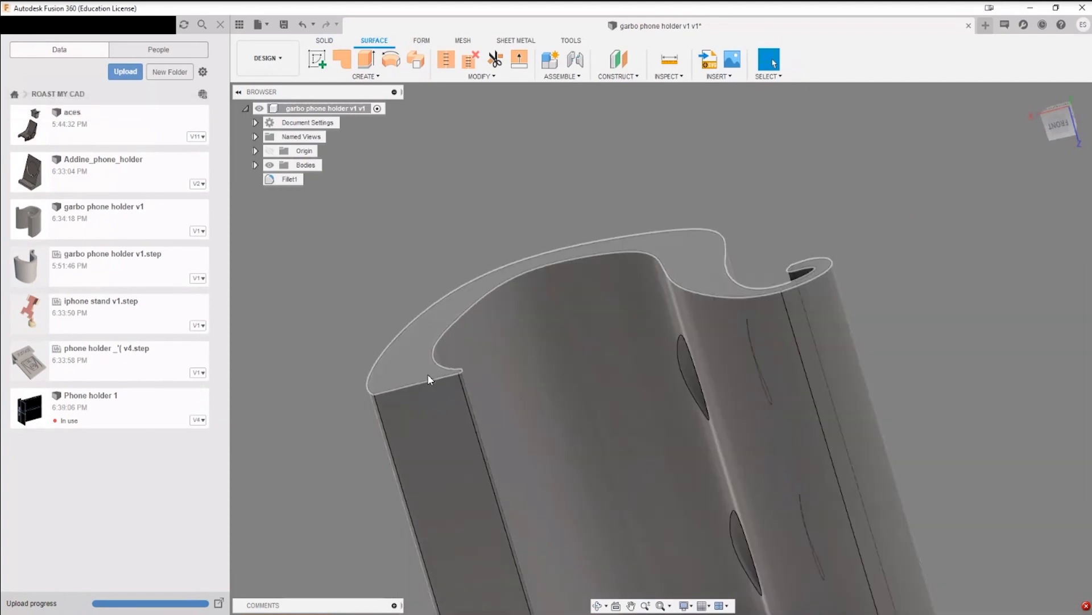
scroll(455, 381, "down", 5)
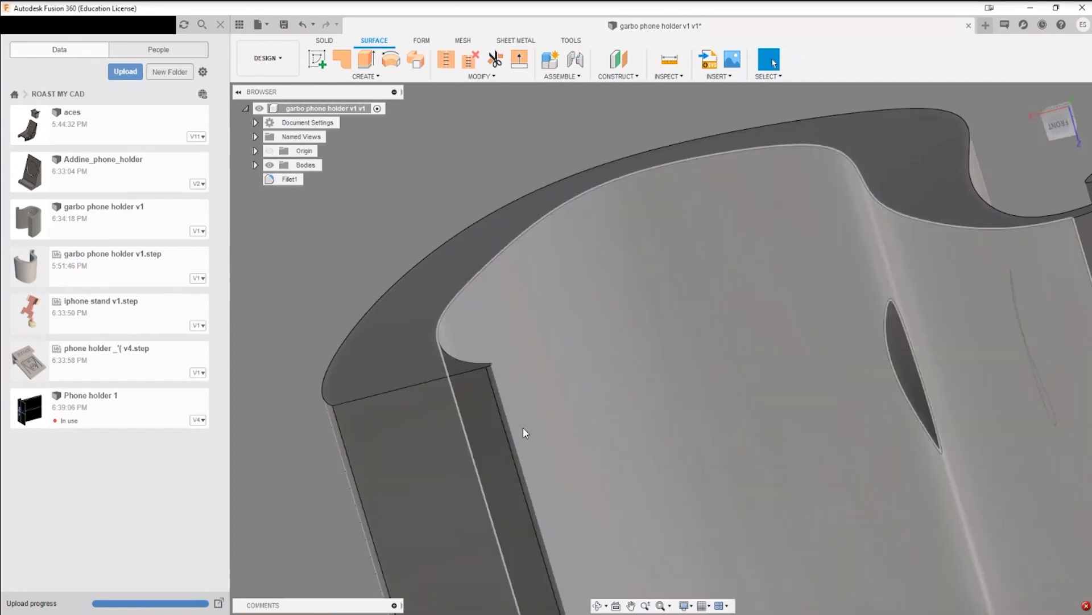
middle_click_drag(524, 431, 500, 161)
scroll(478, 358, "down", 3)
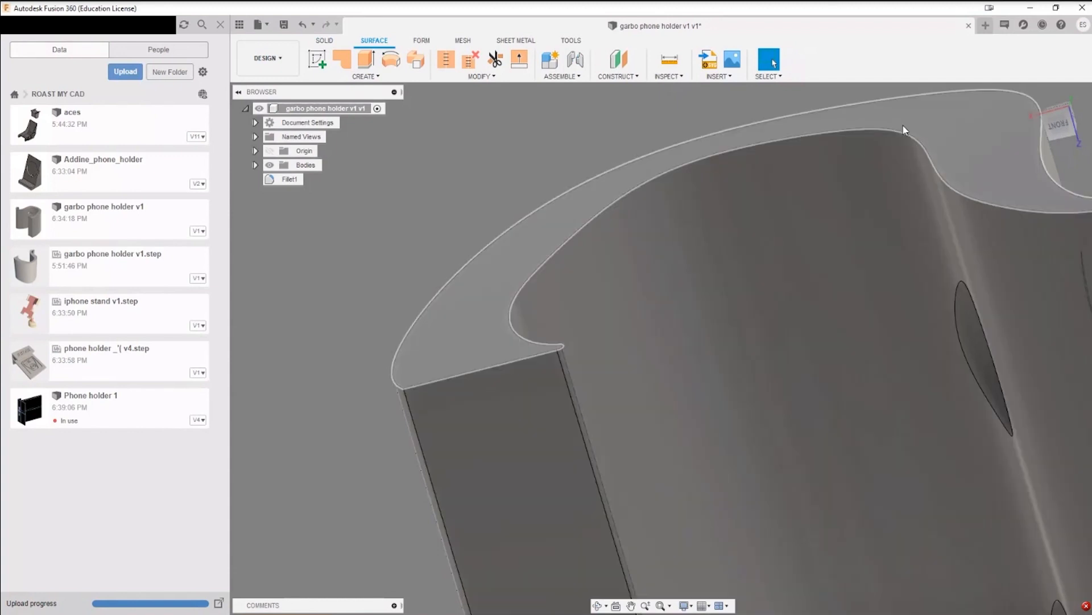
scroll(487, 263, "down", 3)
middle_click_drag(512, 285, 592, 318)
middle_click_drag(643, 421, 627, 289, "shift")
middle_click_drag(506, 188, 588, 328)
scroll(589, 319, "up", 3)
left_click(590, 321)
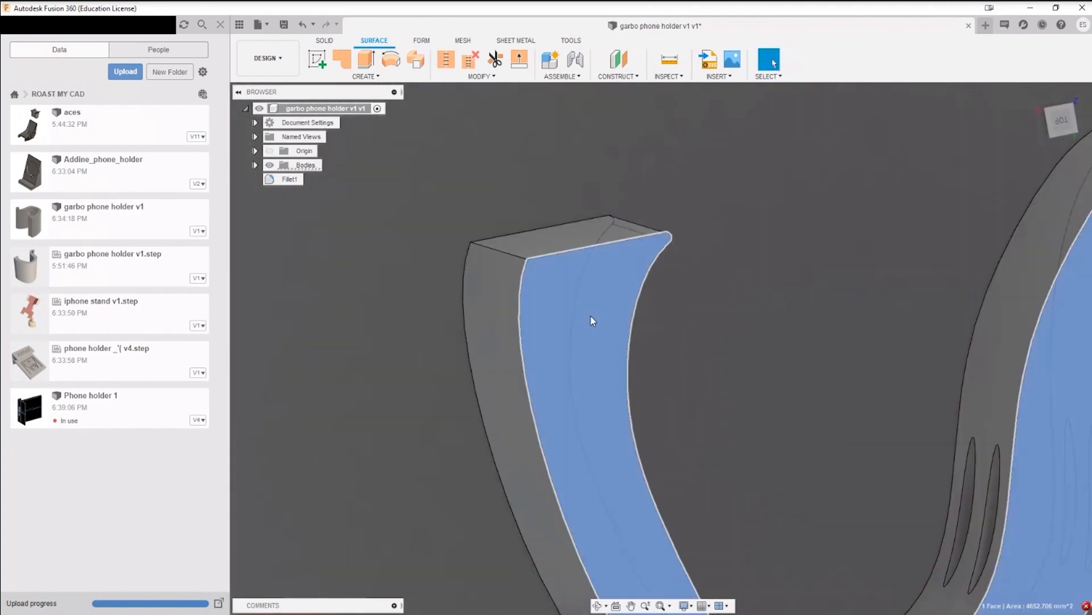
key("Delete")
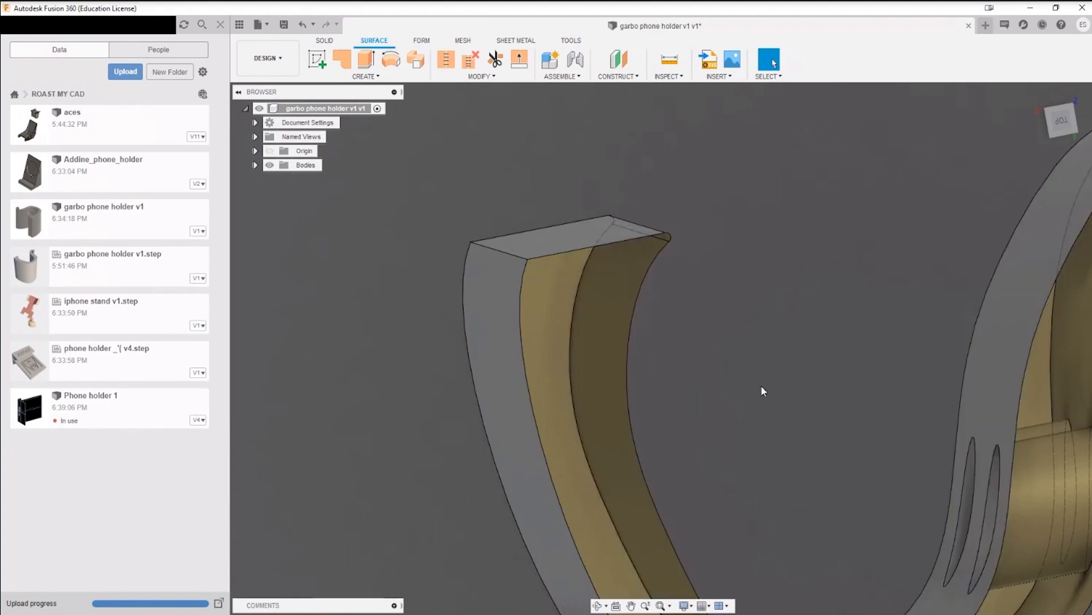
Step: Inspect the inside of the opened holder body and undo the face deletion
middle_click_drag(761, 390, 613, 229, "shift")
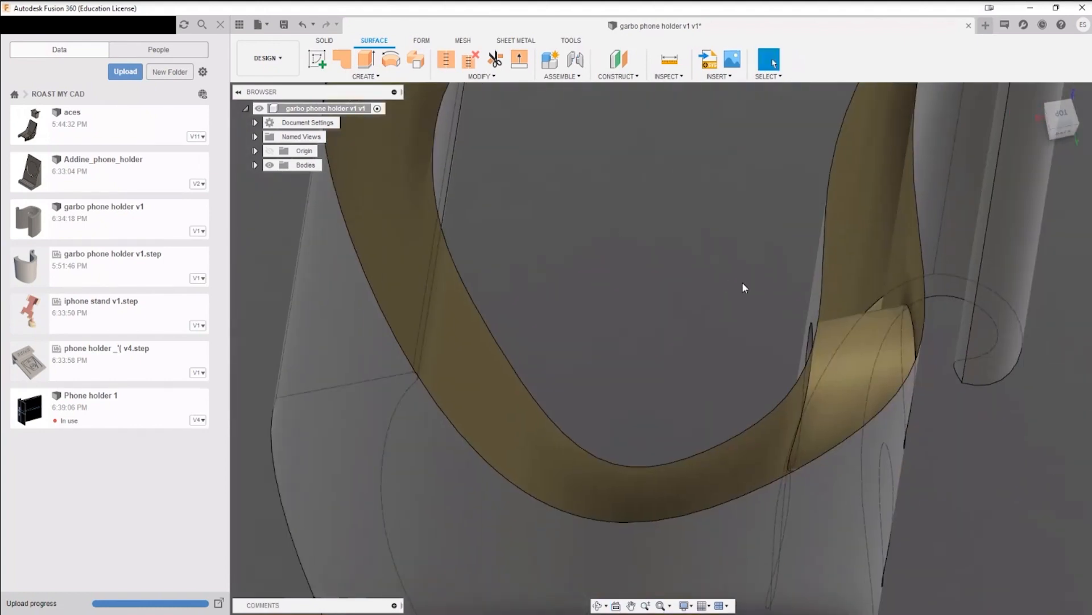
middle_click_drag(635, 265, 702, 358)
scroll(701, 360, "down", 2)
middle_click_drag(696, 316, 698, 319, "shift")
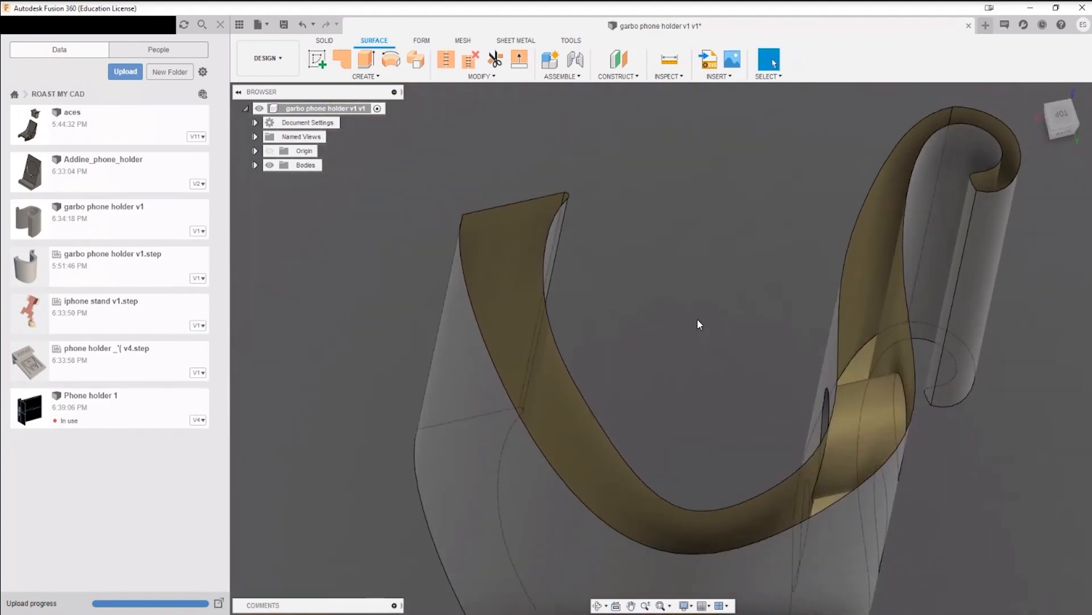
key("ctrl+z")
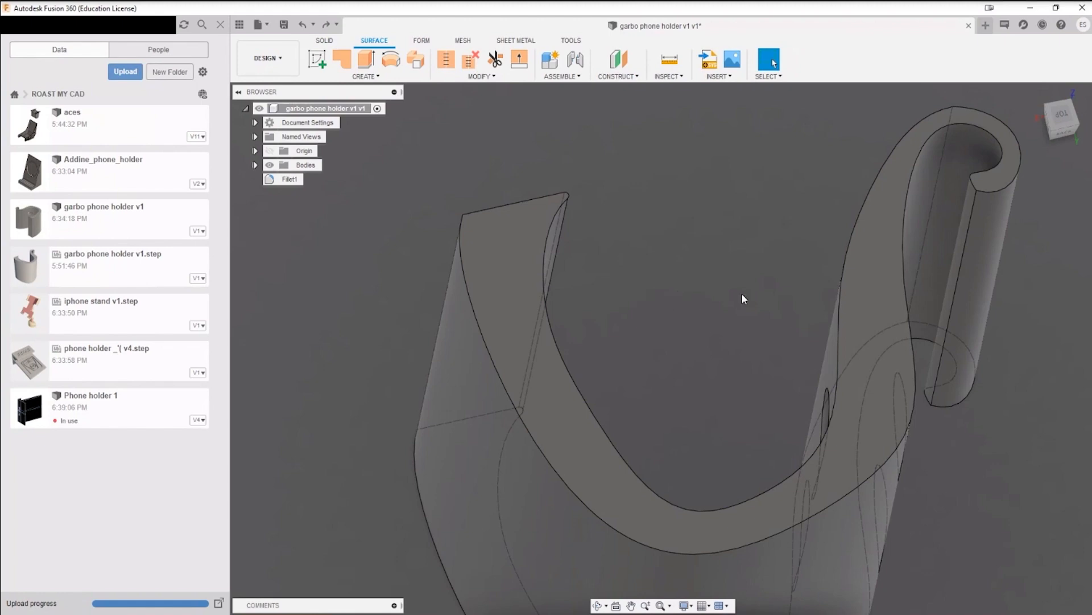
scroll(619, 279, "down", 5)
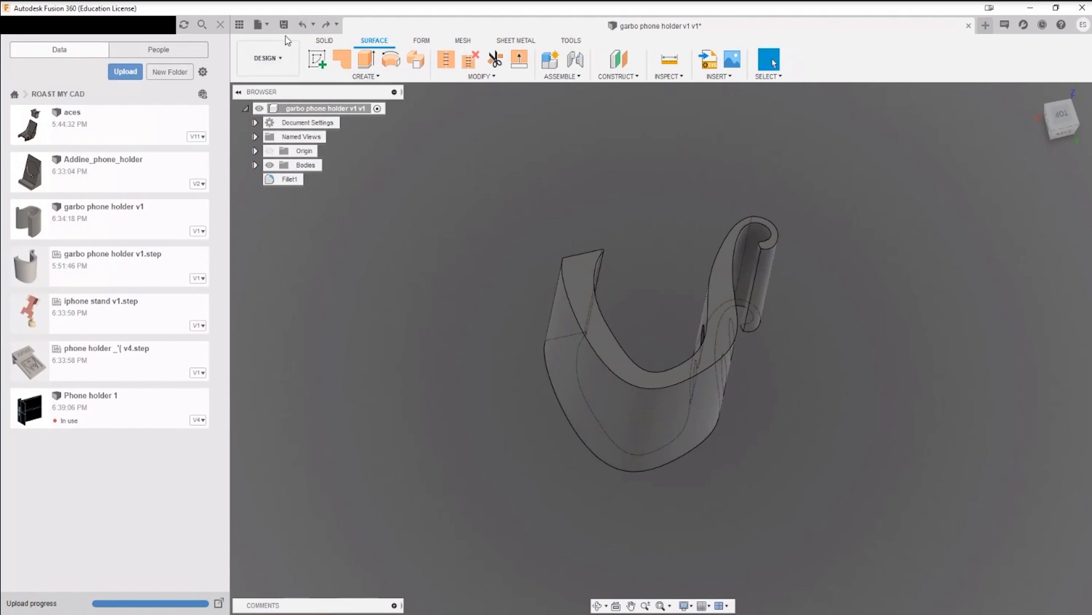
left_click(261, 27)
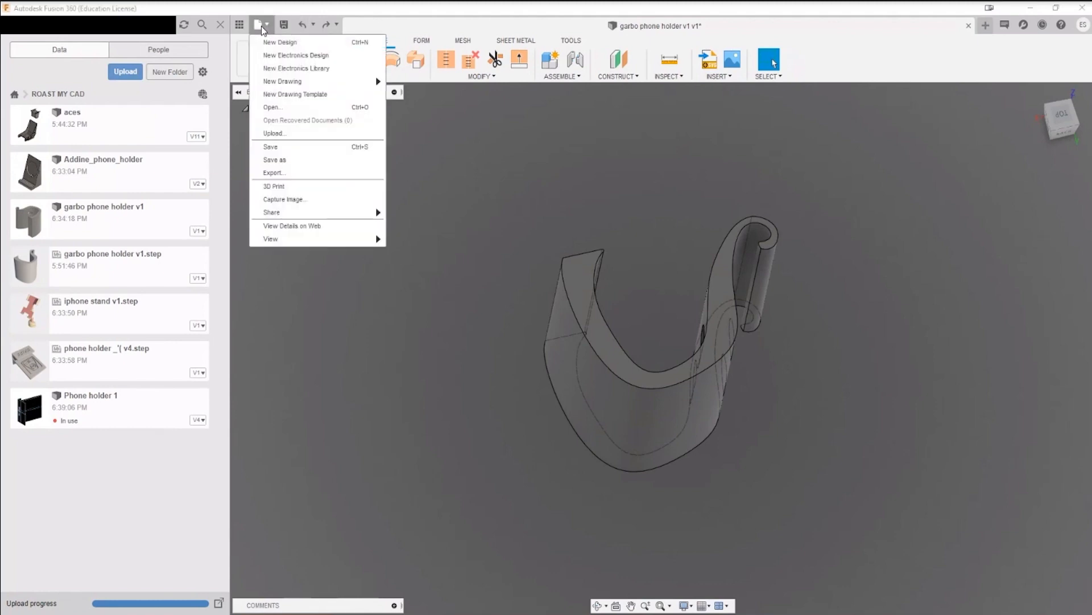
left_click(295, 176)
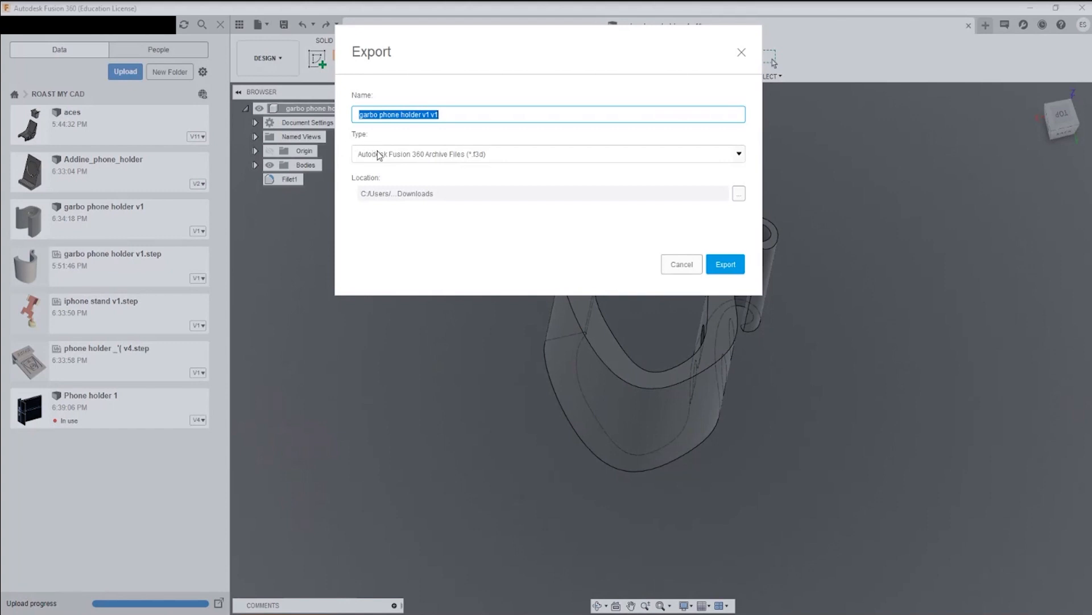
left_click(397, 158)
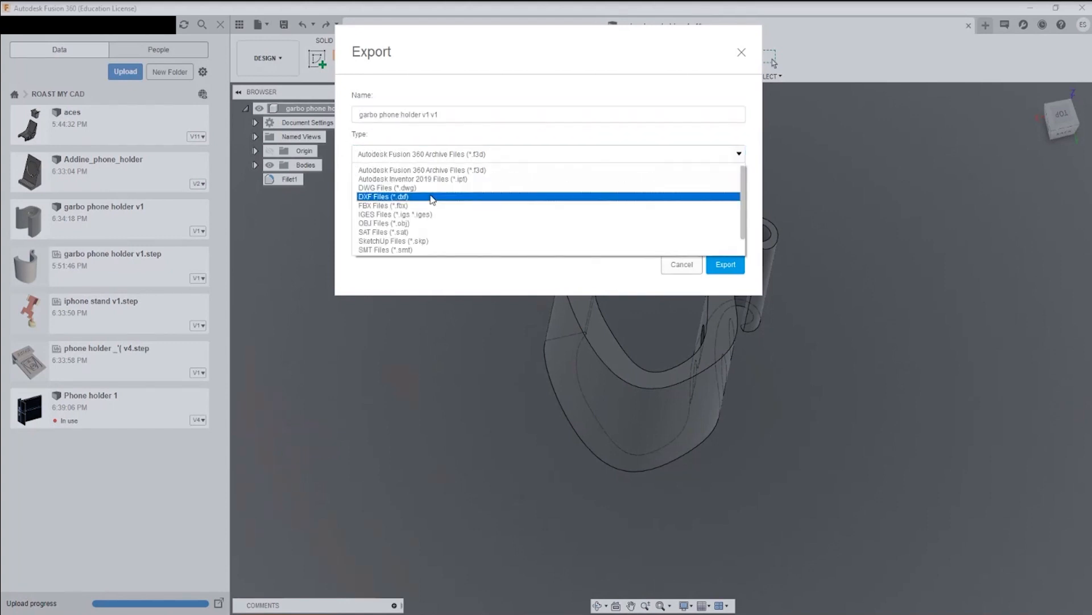
scroll(427, 214, "down", 1)
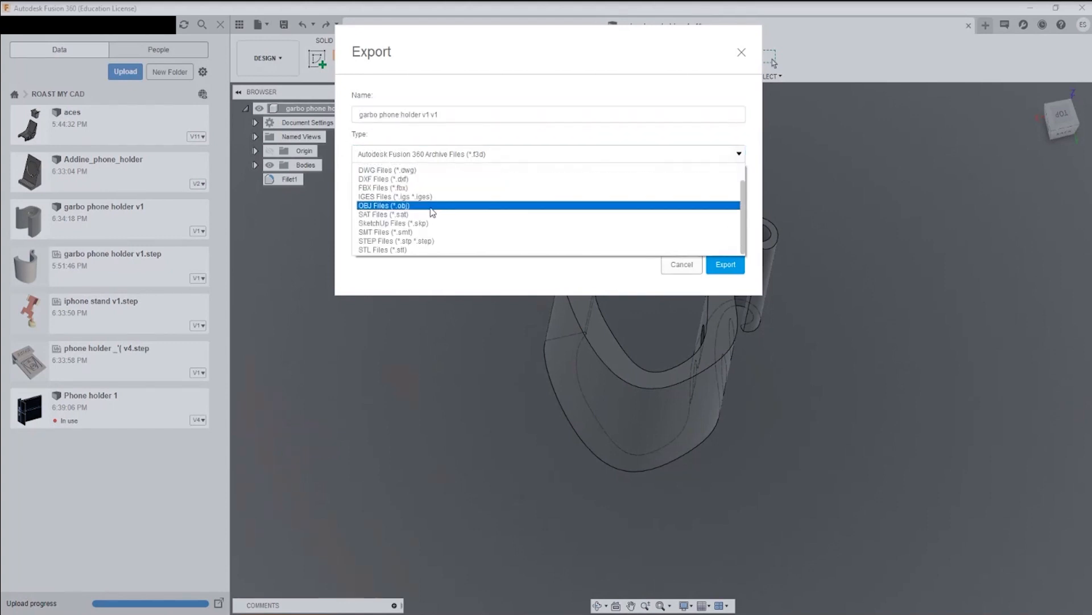
left_click(428, 241)
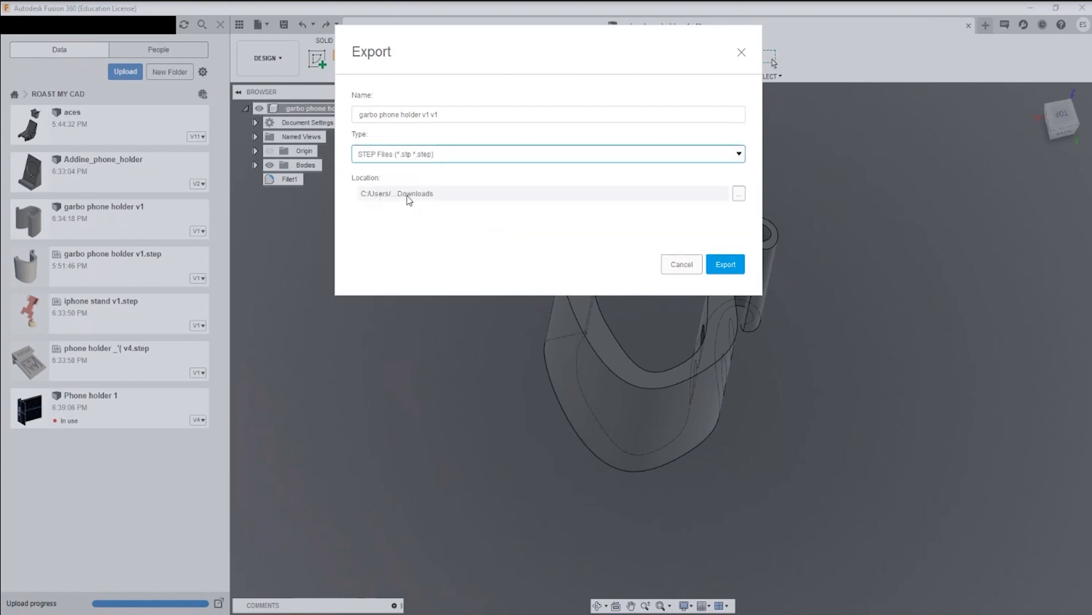
left_click(739, 194)
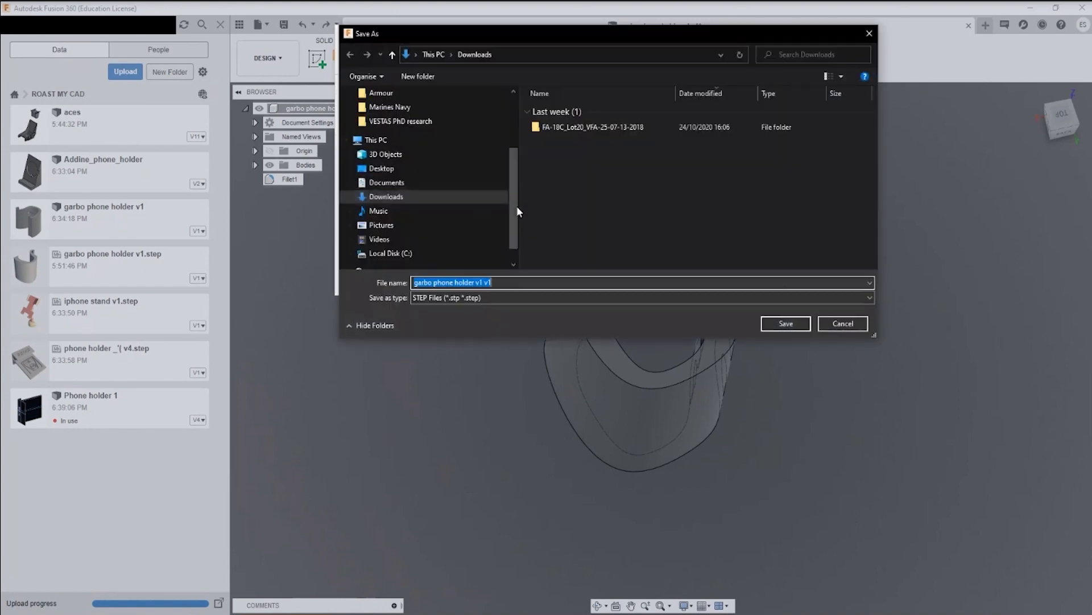
left_click(843, 324)
left_click(682, 264)
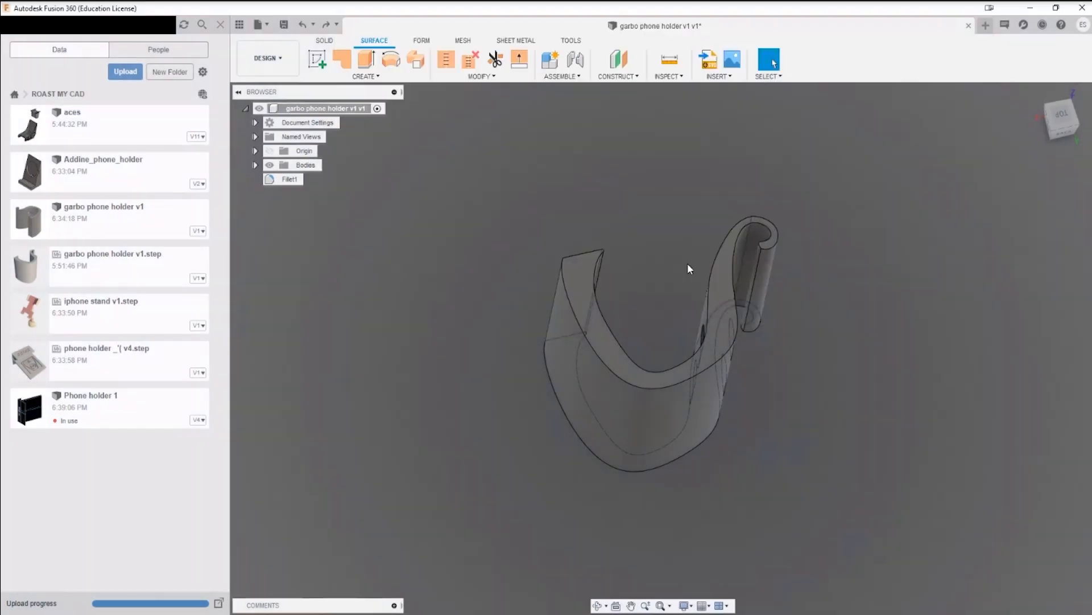
Step: Switch to the web browser, look over the ROAST MY CAD project's contents and upload options, and return to Fusion 360
key("alt+Tab")
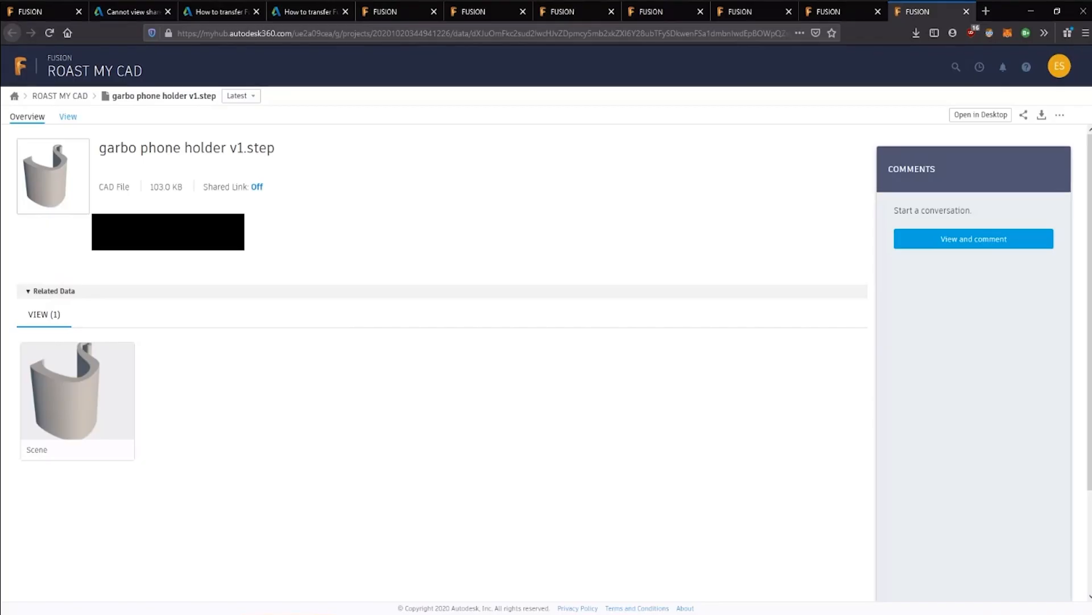
left_click(54, 96)
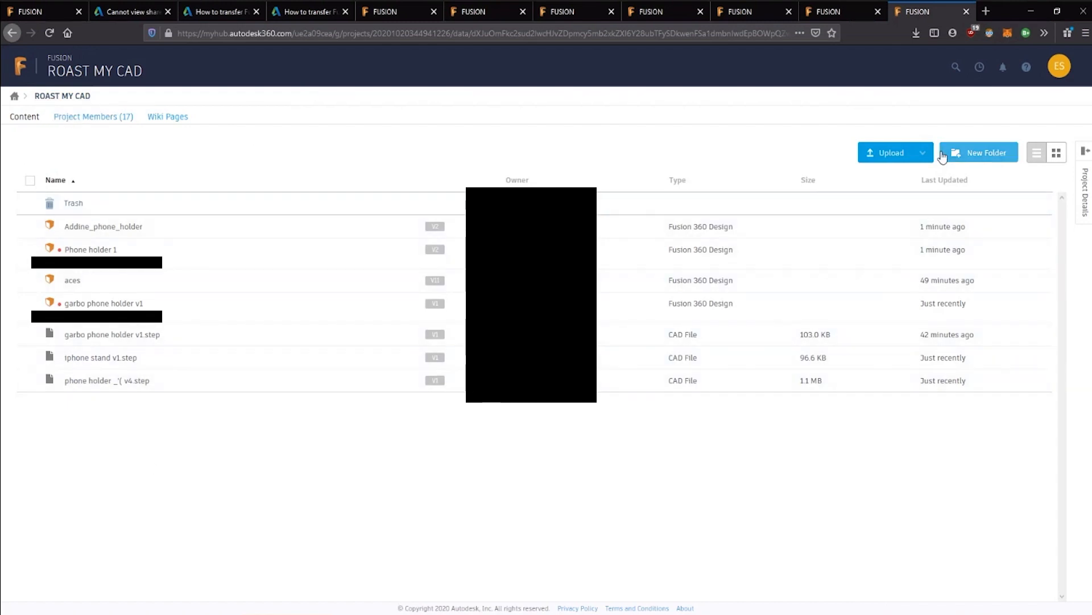
left_click(920, 156)
left_click(769, 147)
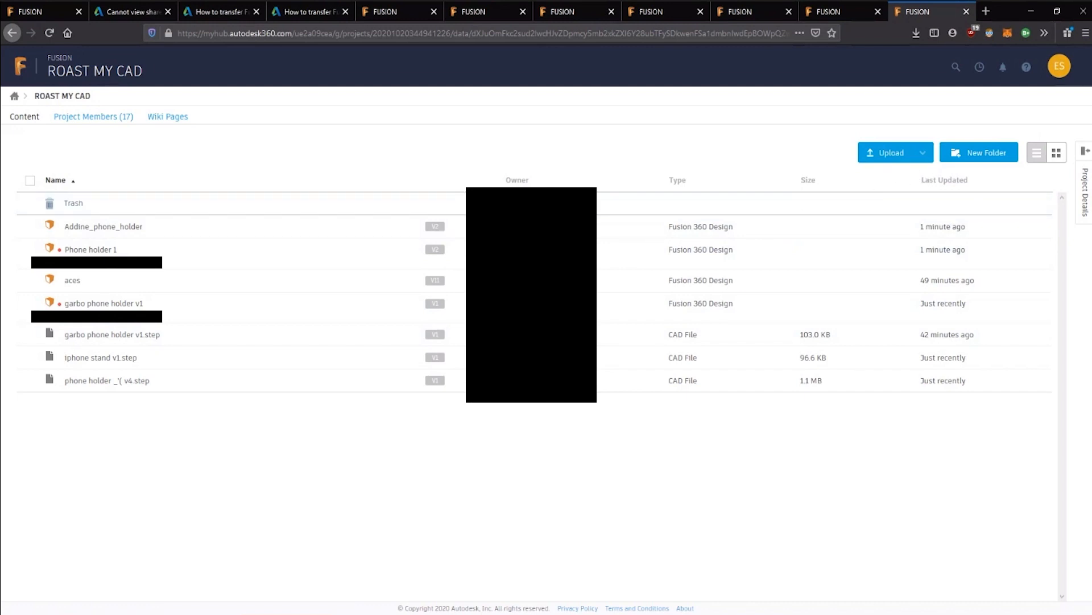
left_click(1031, 13)
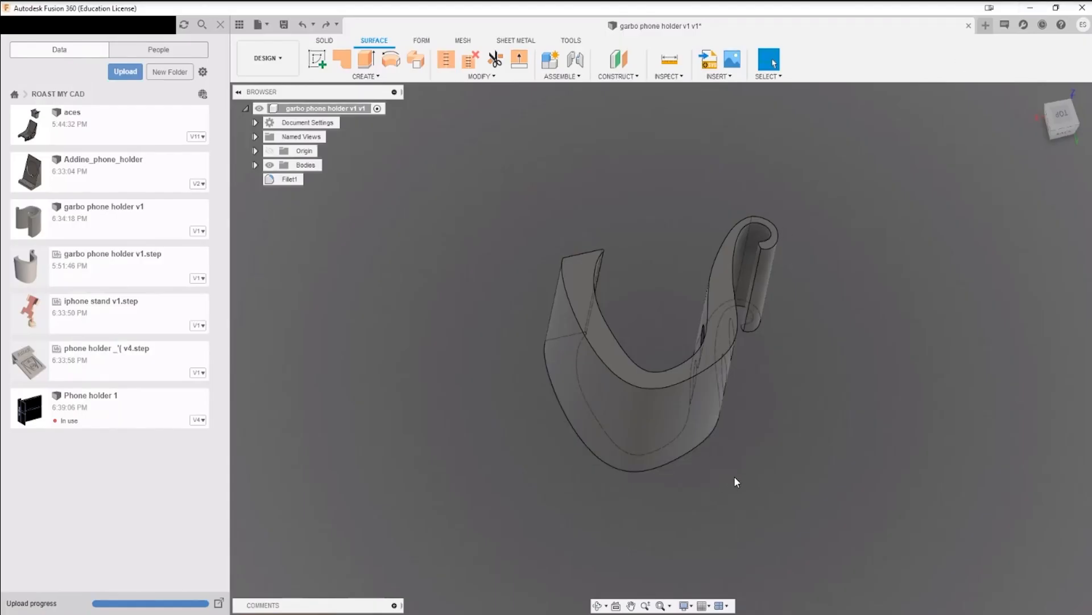
Step: List the holder's bodies and hide and reshow Body2 to check what geometry it contains
middle_click_drag(782, 536, 663, 452, "shift")
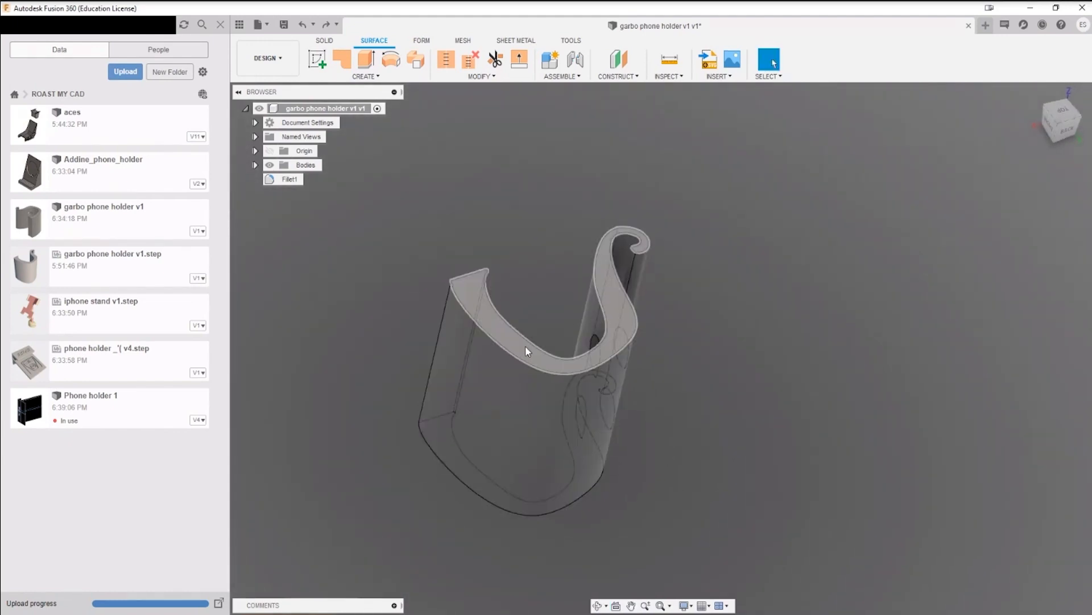
scroll(547, 337, "down", 2)
scroll(547, 336, "up", 5)
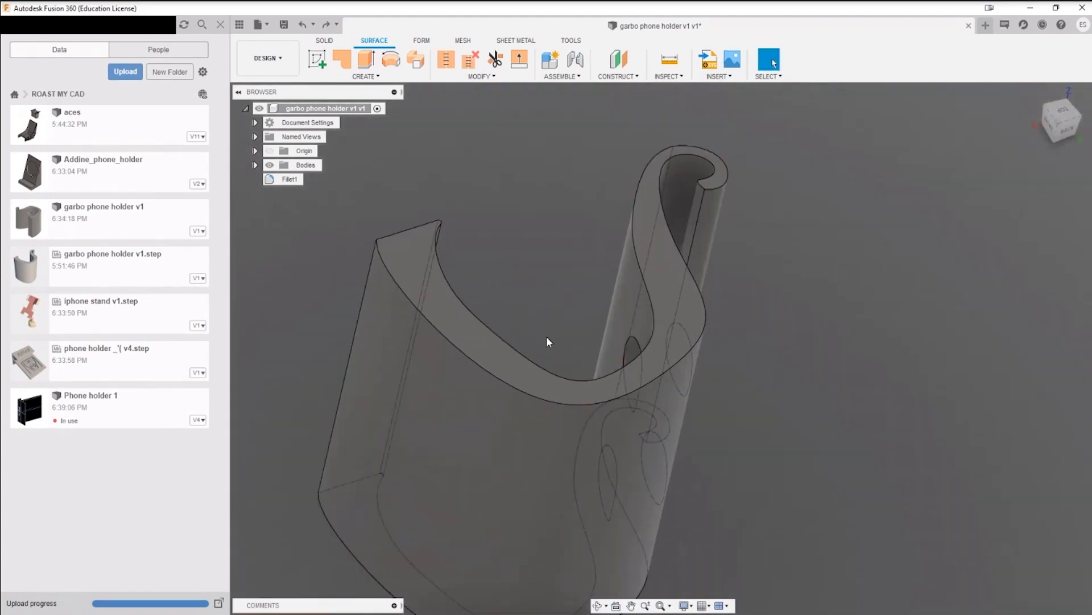
left_click(255, 167)
left_click(280, 179)
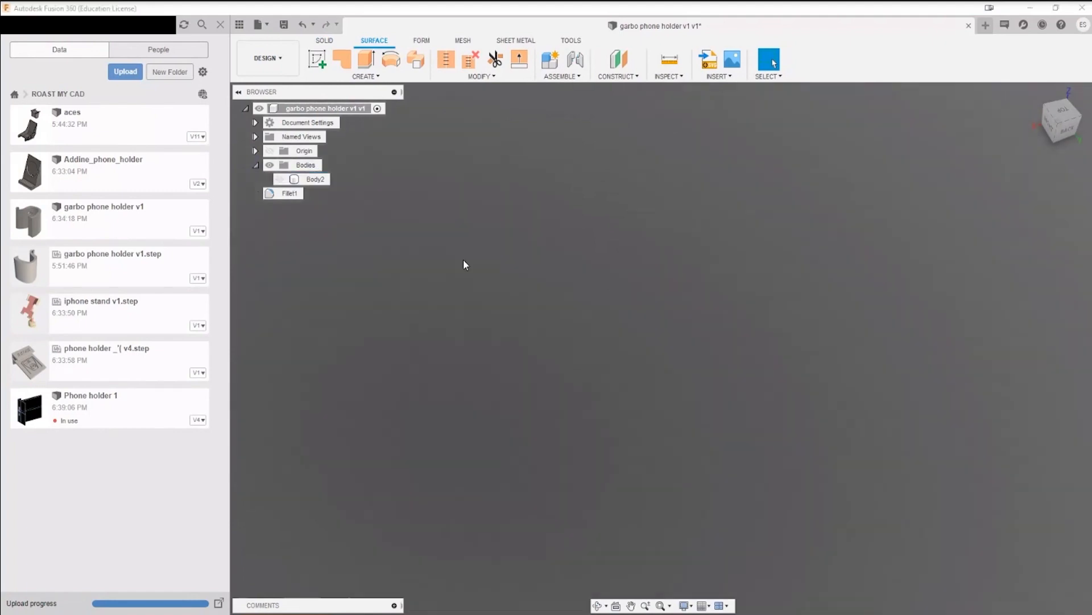
left_click(279, 179)
Step: Examine the holder's side profile, filleted end edge and the two round holes from several angles
middle_click_drag(767, 417, 717, 289, "shift")
middle_click_drag(665, 331, 658, 308, "shift")
middle_click_drag(595, 362, 621, 391, "shift")
scroll(620, 391, "up", 10)
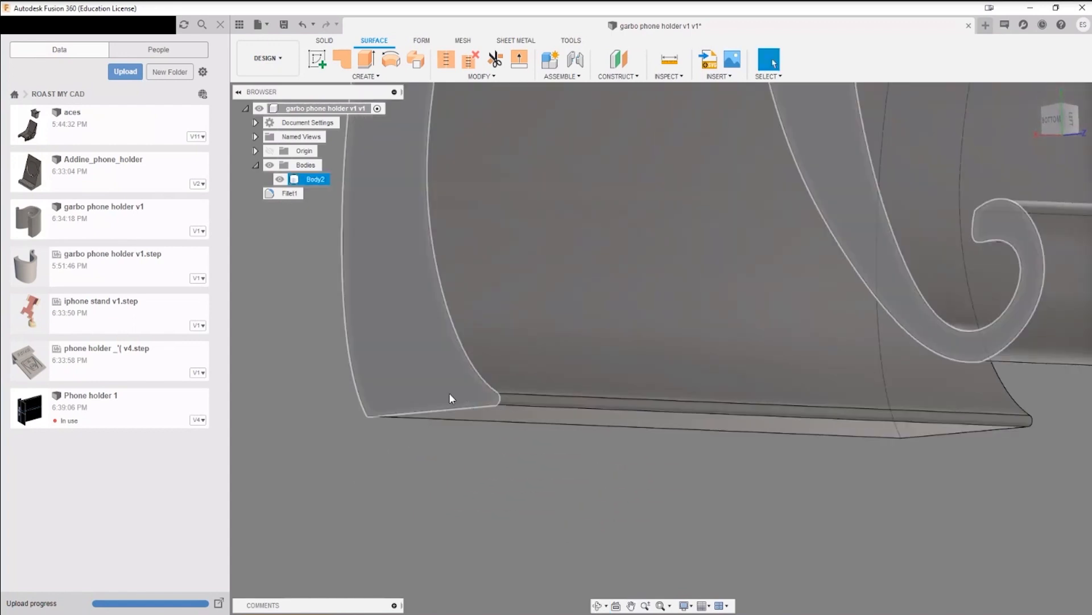
middle_click_drag(514, 304, 520, 379)
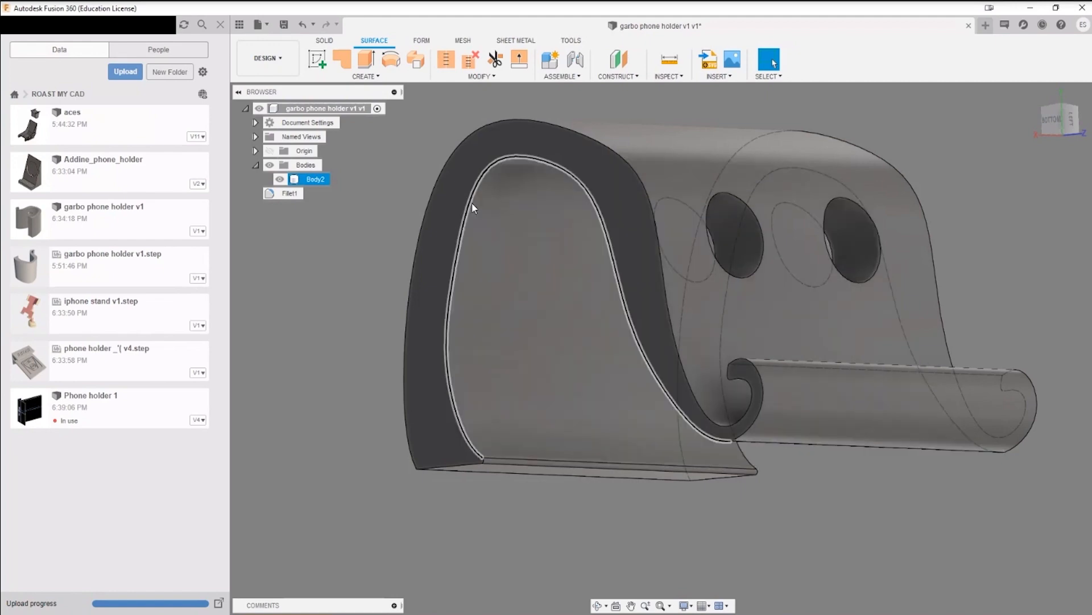
middle_click_drag(470, 206, 695, 318, "shift")
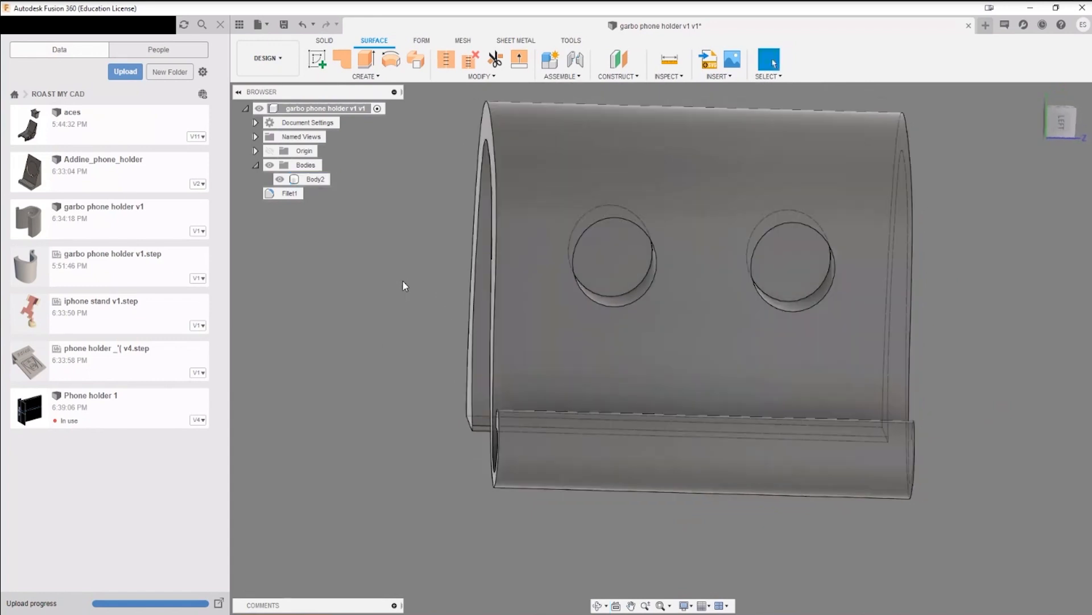
Step: Close garbo phone holder v1 and save its changes with the version description "User Saved"
left_click(969, 26)
left_click(531, 331)
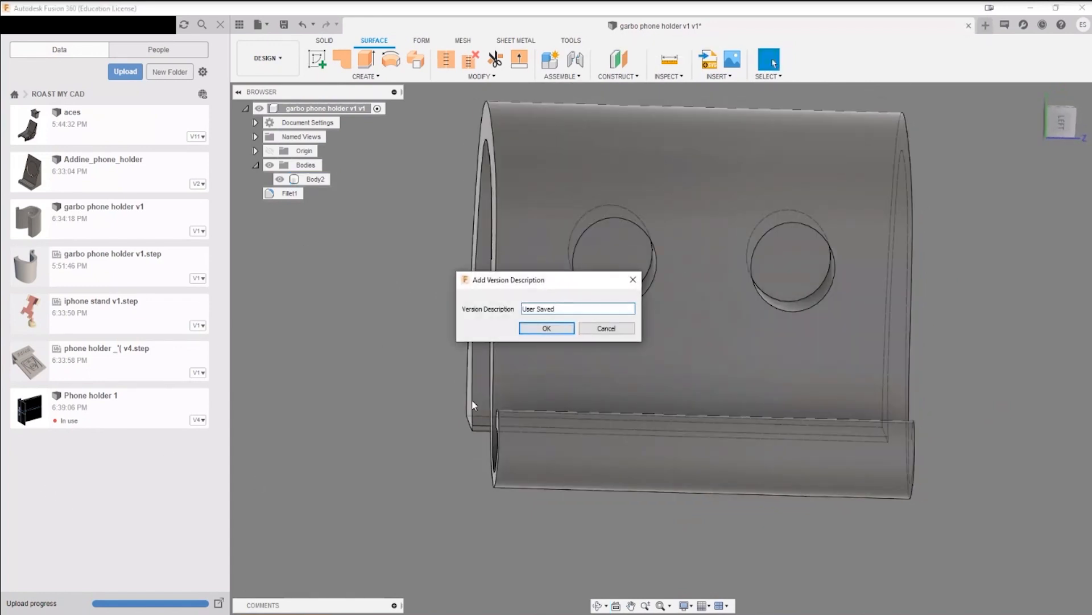
left_click(549, 329)
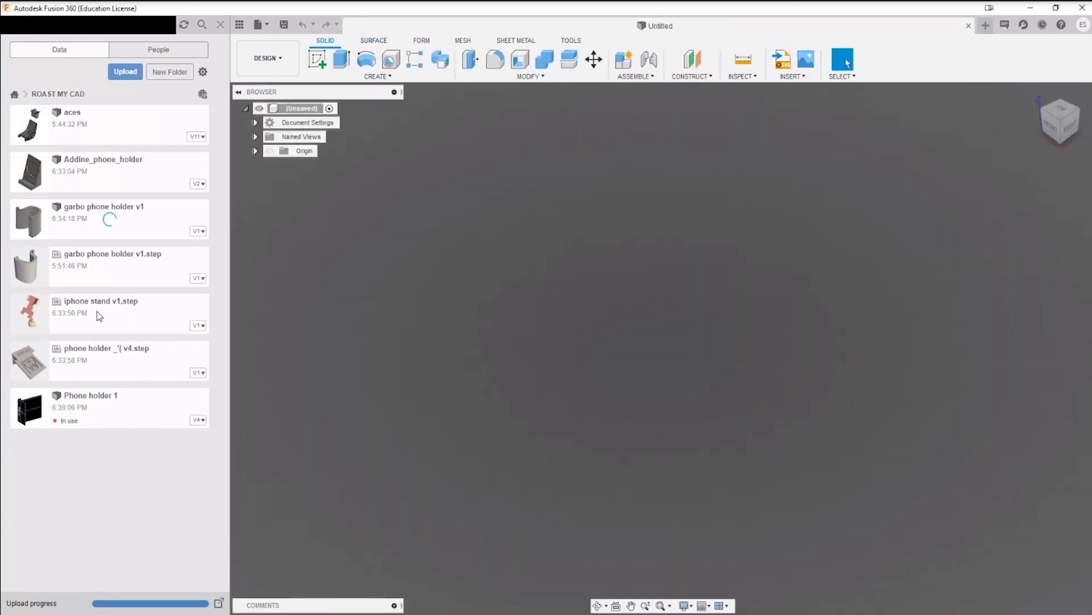
Step: Create a new design from phone holder _'( v4.step in the ROAST MY CAD folder
left_click(106, 366)
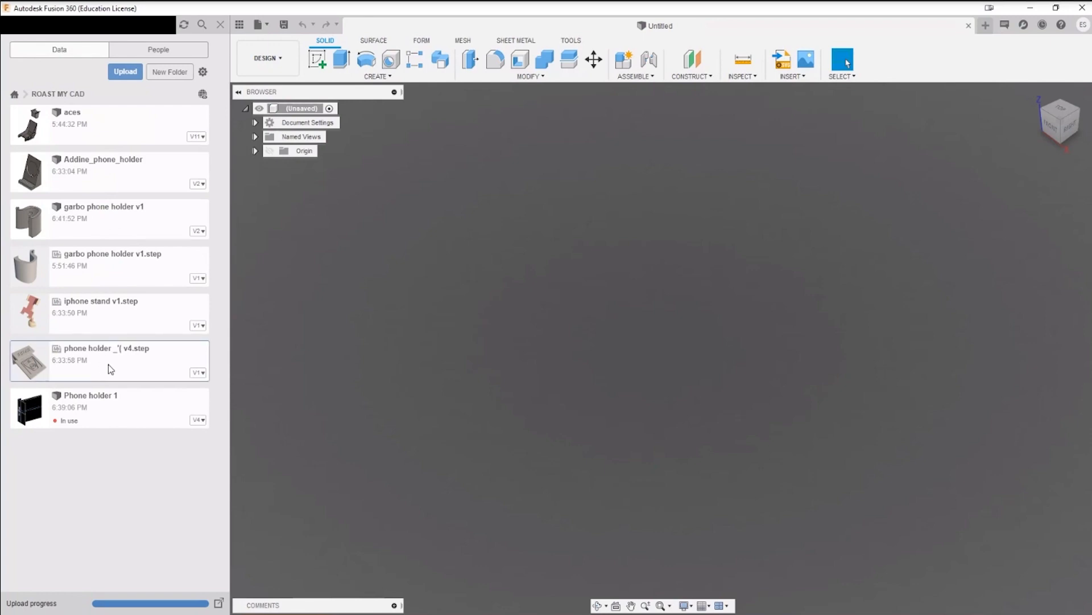
double_click(123, 365)
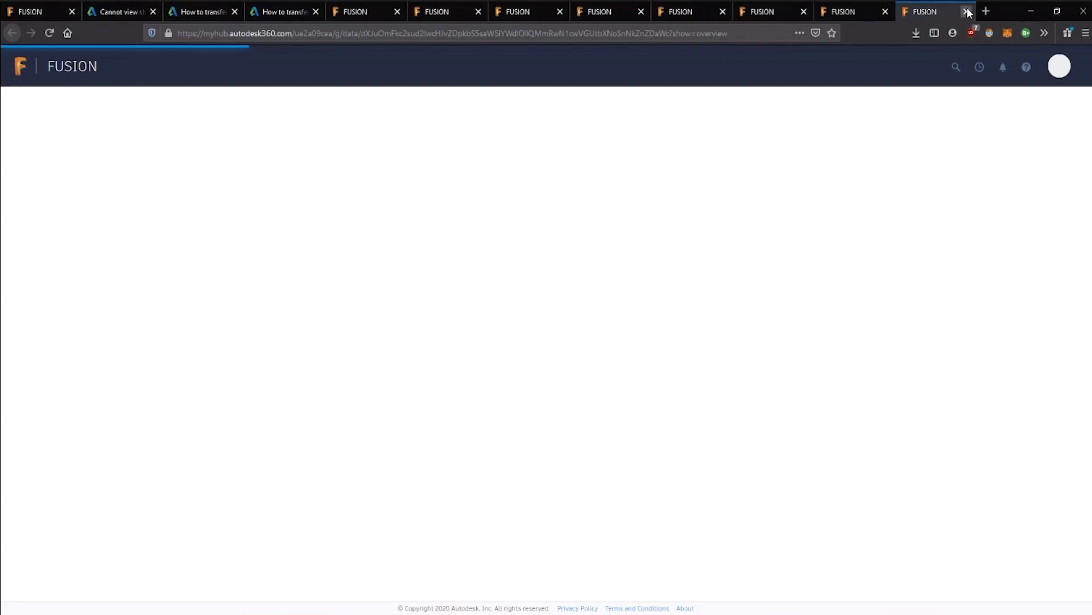
left_click(1037, 10)
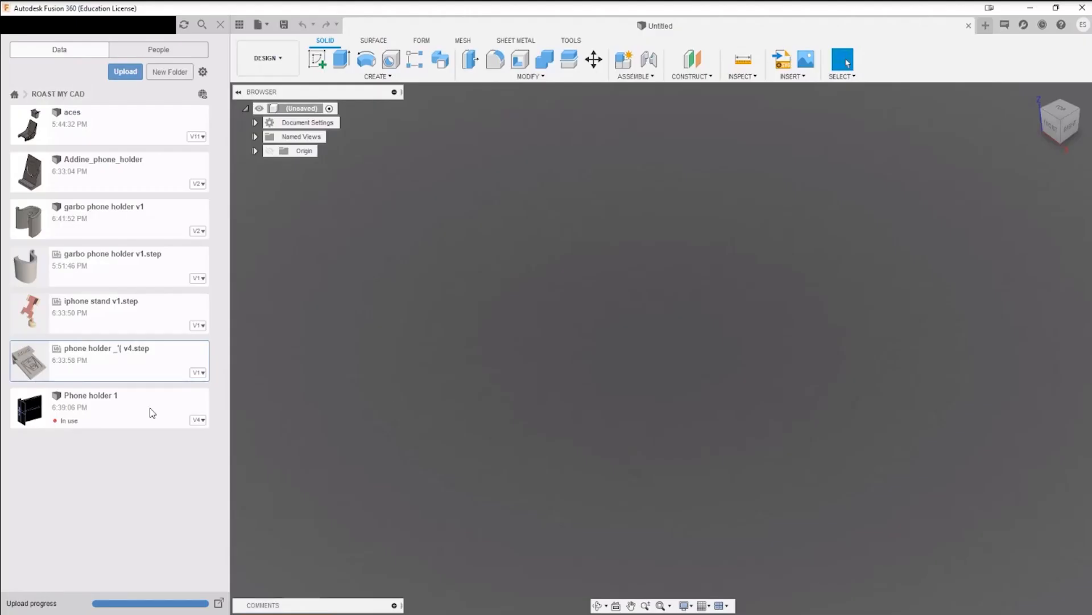
right_click(103, 353)
left_click(141, 356)
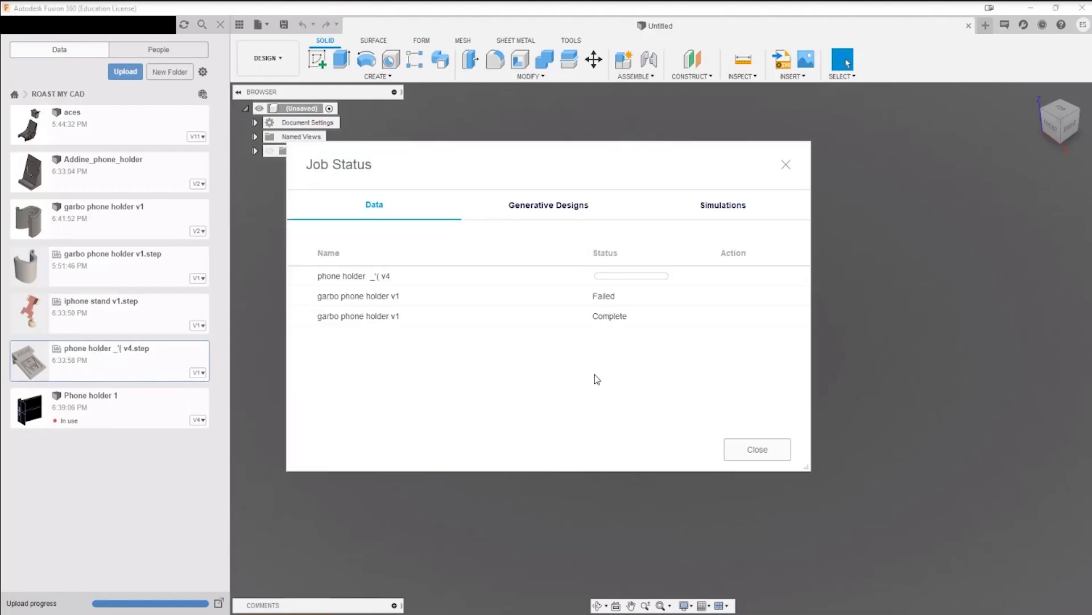
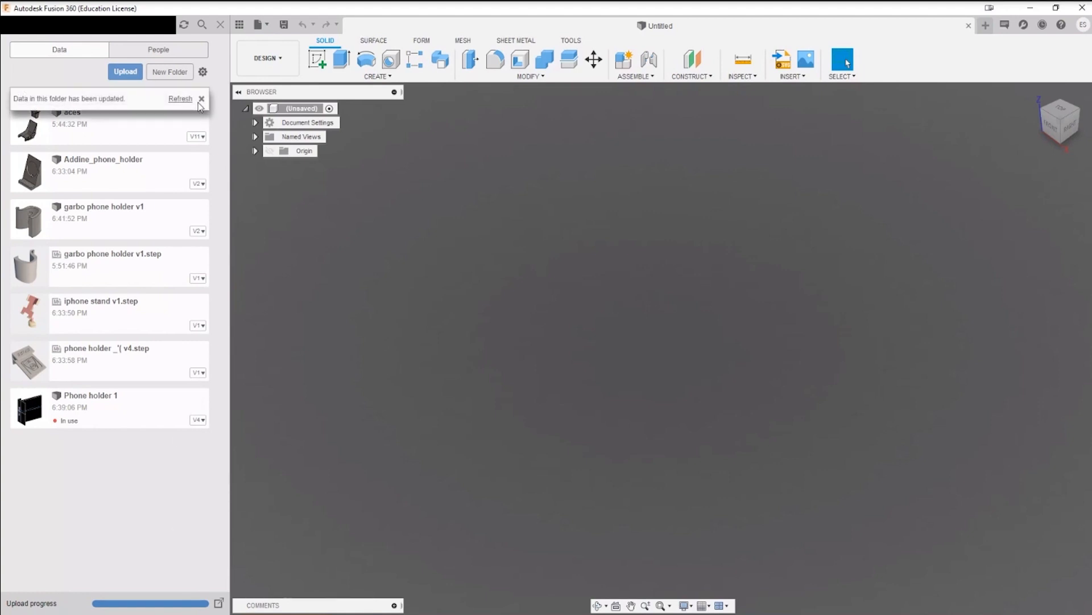
Step: Dismiss the folder update notice and open the phone holder _'( v4 design from the ROAST MY CAD folder
left_click(200, 101)
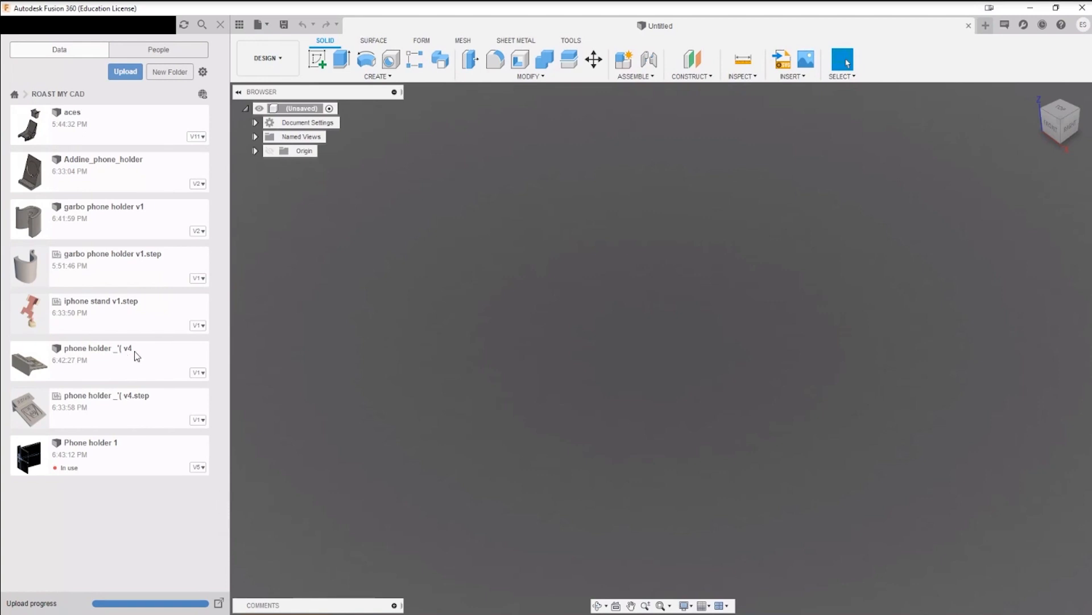
double_click(134, 379)
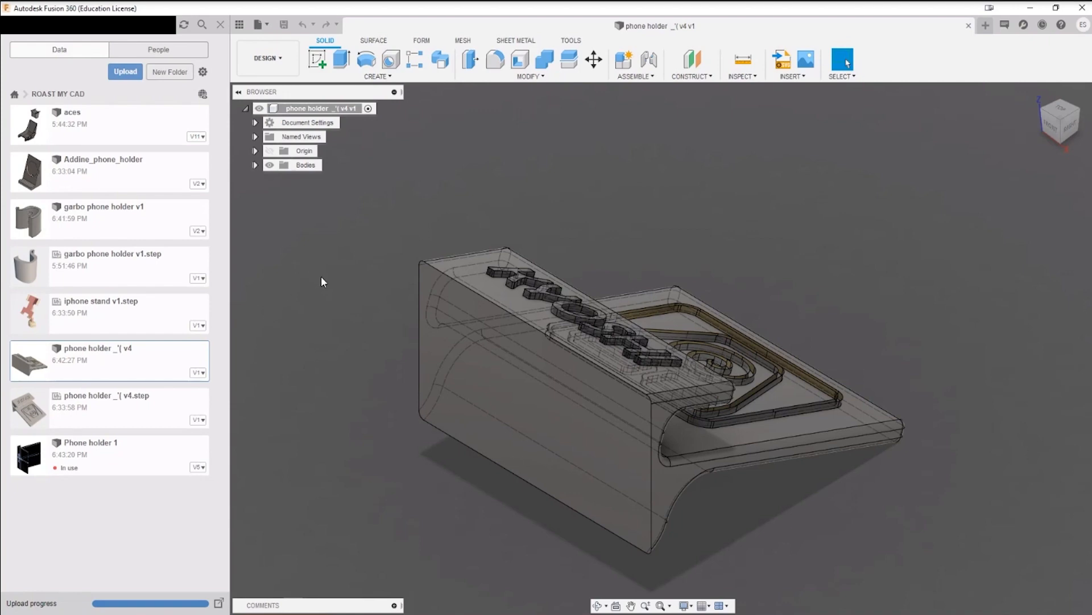
middle_click_drag(525, 142, 621, 114, "shift")
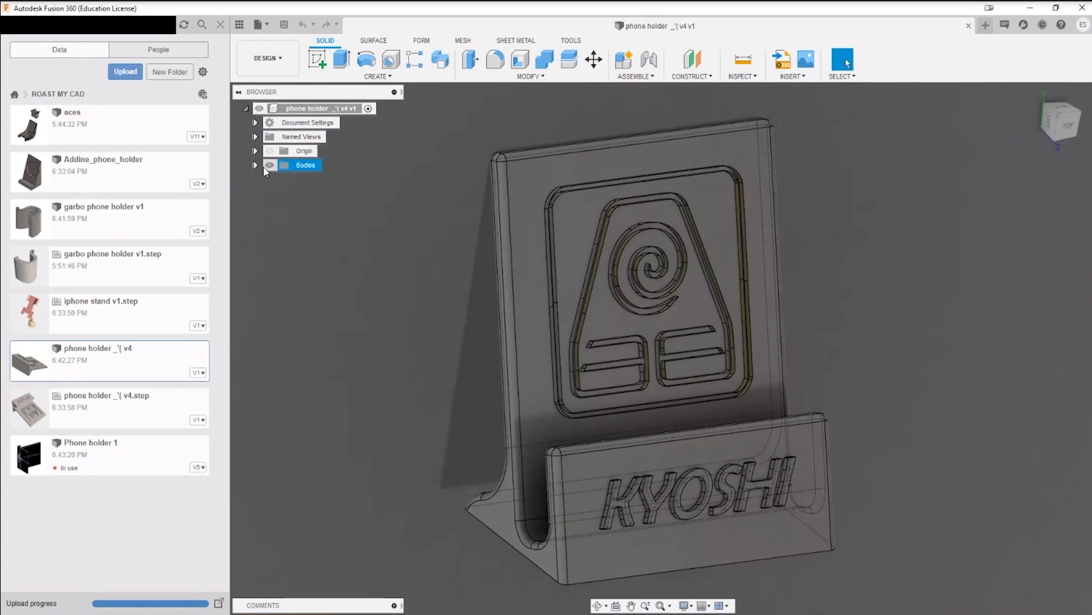
Step: Examine the holder's side profile, its U-shaped phone slot and the rounded edges of the front lip
mouse_move(648, 221)
middle_mouse_down("shift")
mouse_move(667, 224)
mouse_move(652, 217)
mouse_move(653, 229)
mouse_move(655, 211)
mouse_move(637, 227)
mouse_move(596, 215)
mouse_move(629, 227)
middle_mouse_up("shift")
mouse_move(743, 245)
middle_mouse_down("shift")
mouse_move(859, 227)
mouse_move(897, 186)
mouse_move(893, 137)
mouse_move(851, 165)
mouse_move(869, 193)
mouse_move(873, 183)
mouse_move(867, 207)
mouse_move(657, 415)
middle_mouse_up("shift")
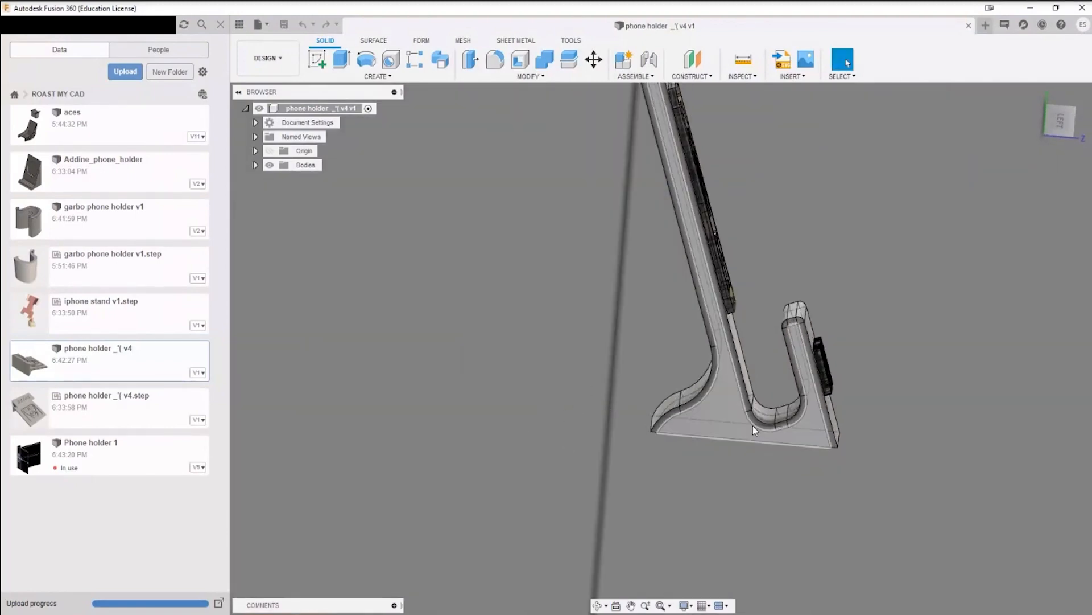
middle_click_drag(752, 425, 801, 432, "shift")
scroll(750, 379, "up", 5)
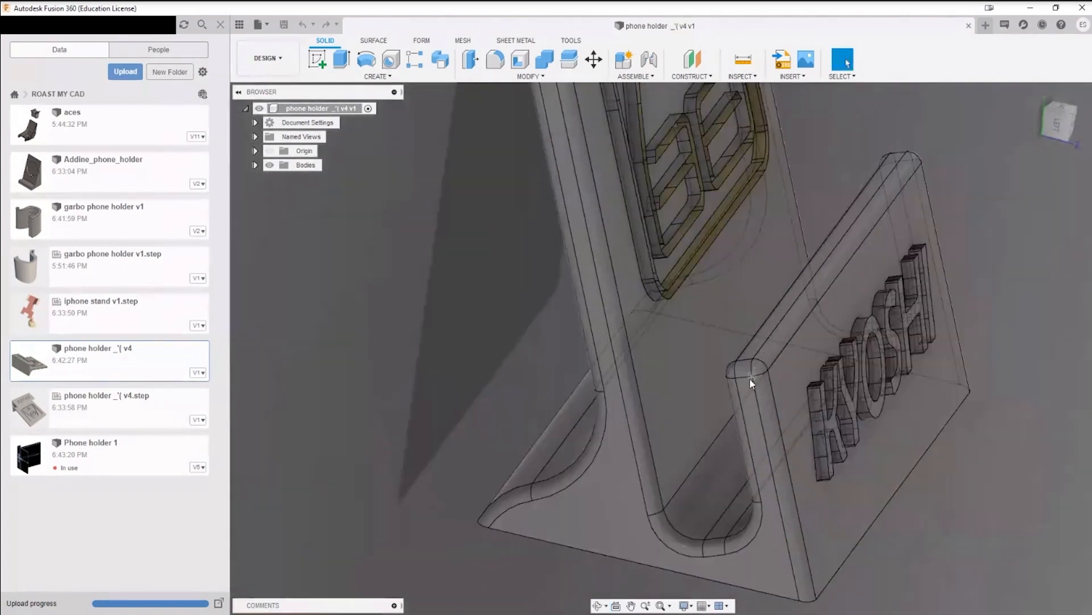
scroll(734, 388, "down", 3)
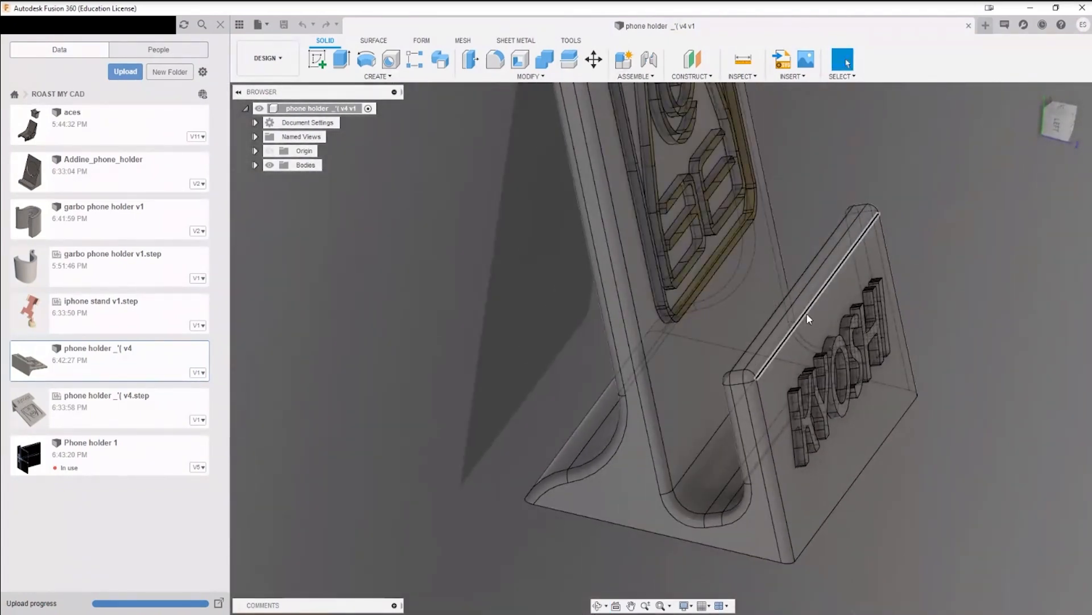
middle_click_drag(786, 256, 797, 455)
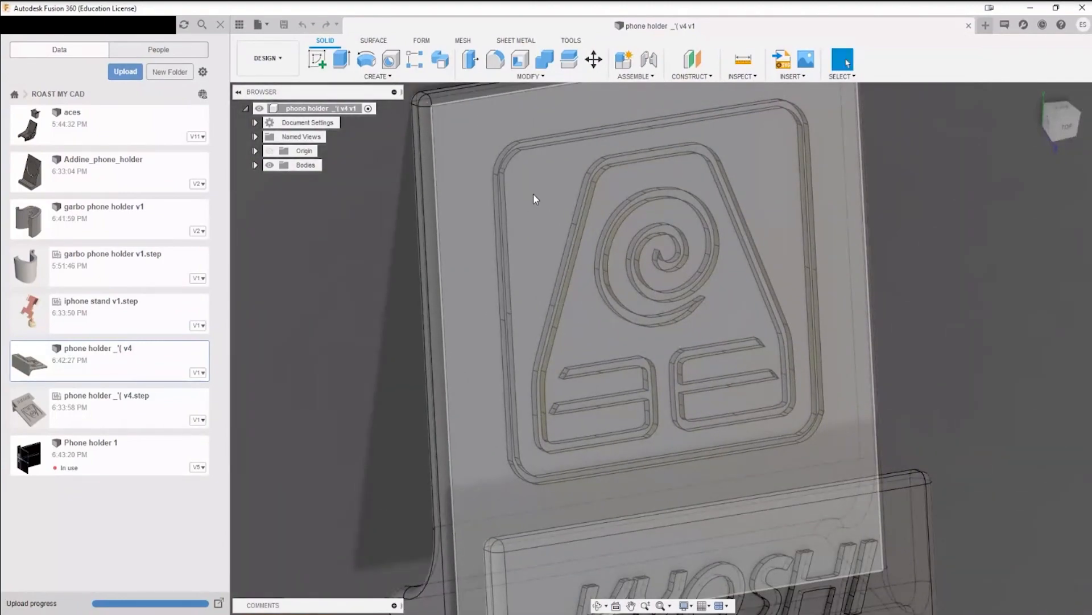
Step: Examine the spiral emblem and its border on the backrest up close, checking the edge segments along the outline
scroll(534, 196, "up", 5)
scroll(458, 177, "down", 1)
middle_click_drag(667, 233, 700, 219, "shift")
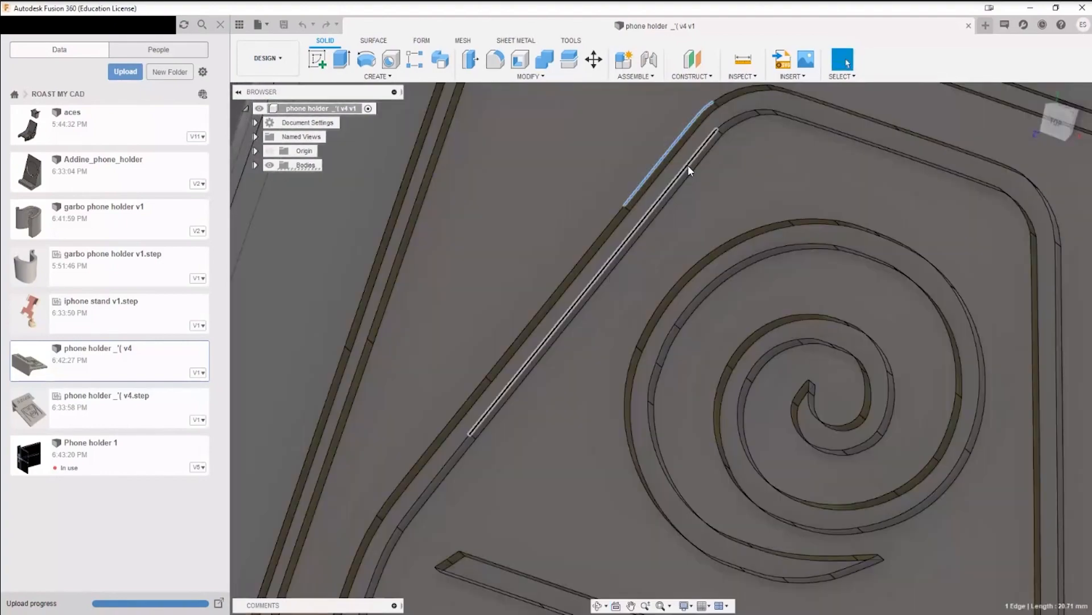
left_click(688, 165)
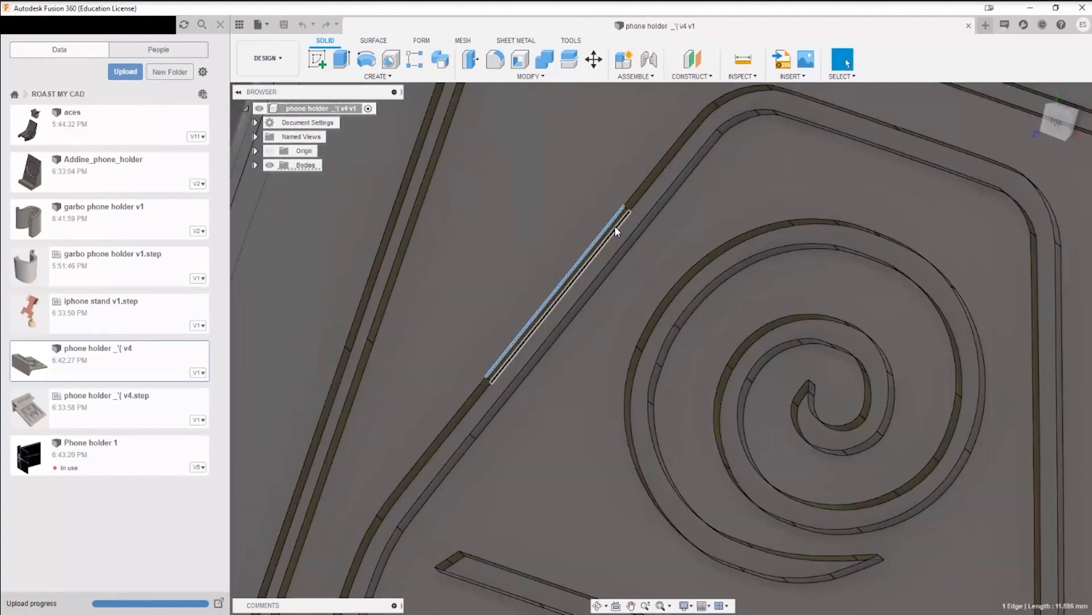
left_click(613, 224)
scroll(620, 227, "down", 6)
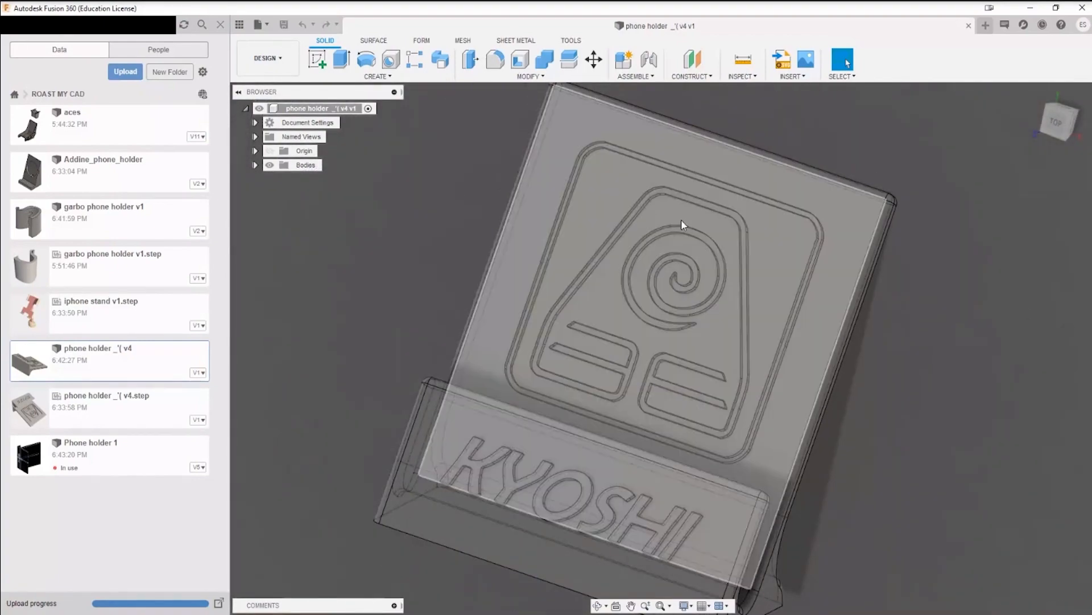
scroll(660, 222, "up", 6)
scroll(649, 208, "down", 5)
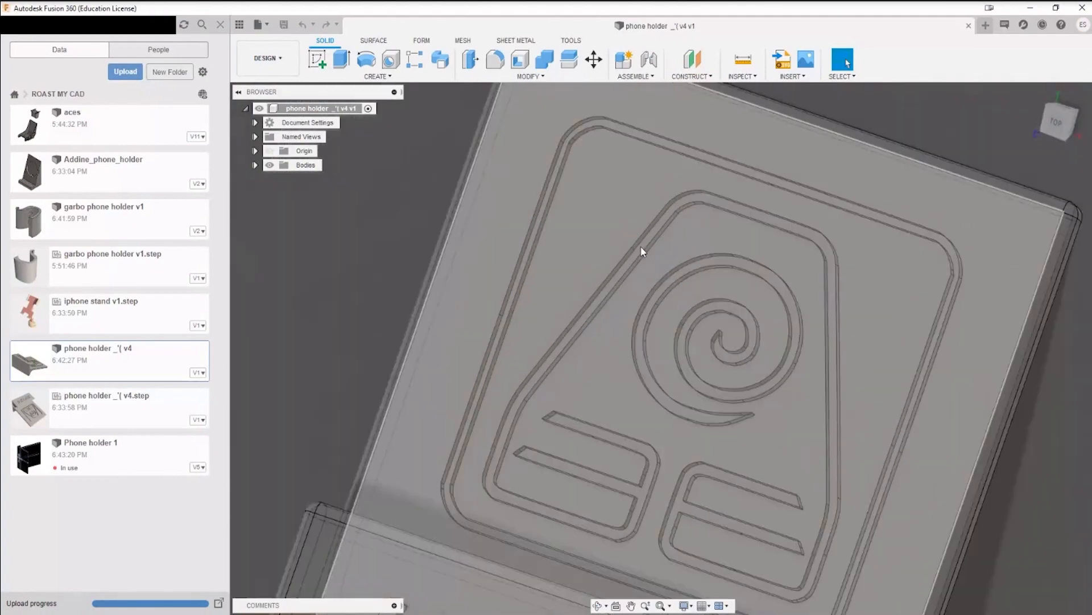
middle_click_drag(641, 247, 780, 130, "shift")
scroll(780, 129, "down", 4)
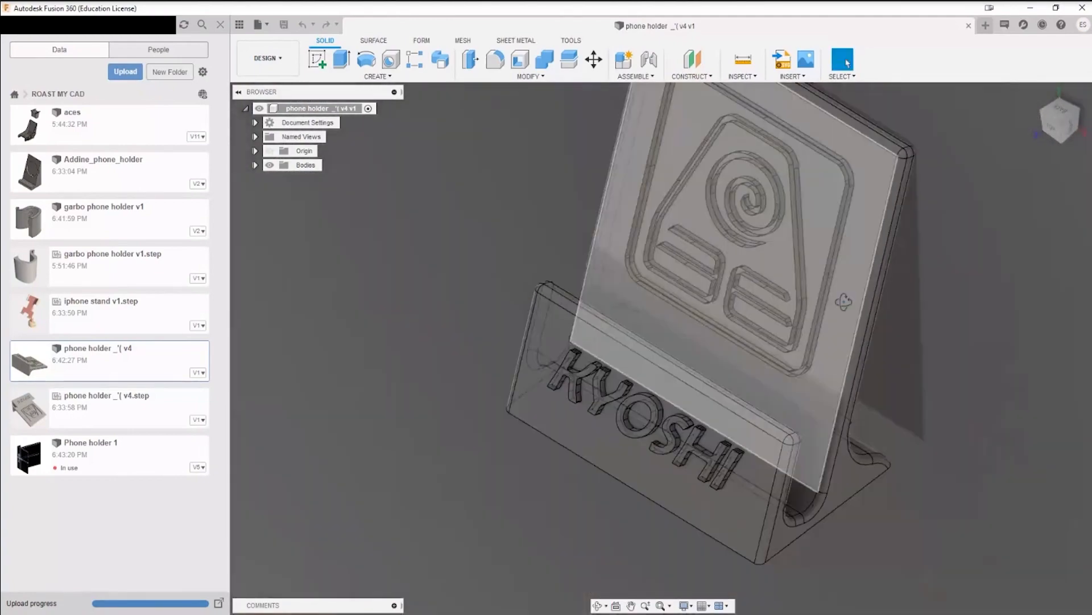
Step: Examine the KYOSHI lettering on the front lip and the holder's overall shape from both sides
middle_click_drag(844, 302, 858, 254, "shift")
scroll(820, 412, "up", 6)
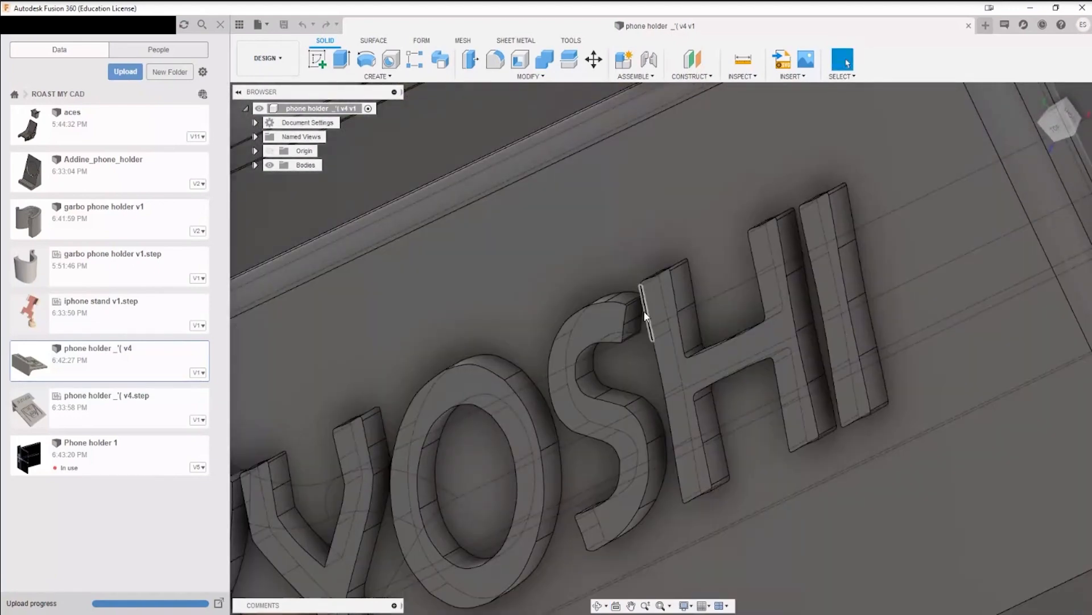
mouse_move(652, 340)
middle_mouse_down("shift")
mouse_move(688, 312)
mouse_move(695, 337)
mouse_move(629, 336)
mouse_move(671, 315)
middle_mouse_up("shift")
scroll(683, 324, "down", 8)
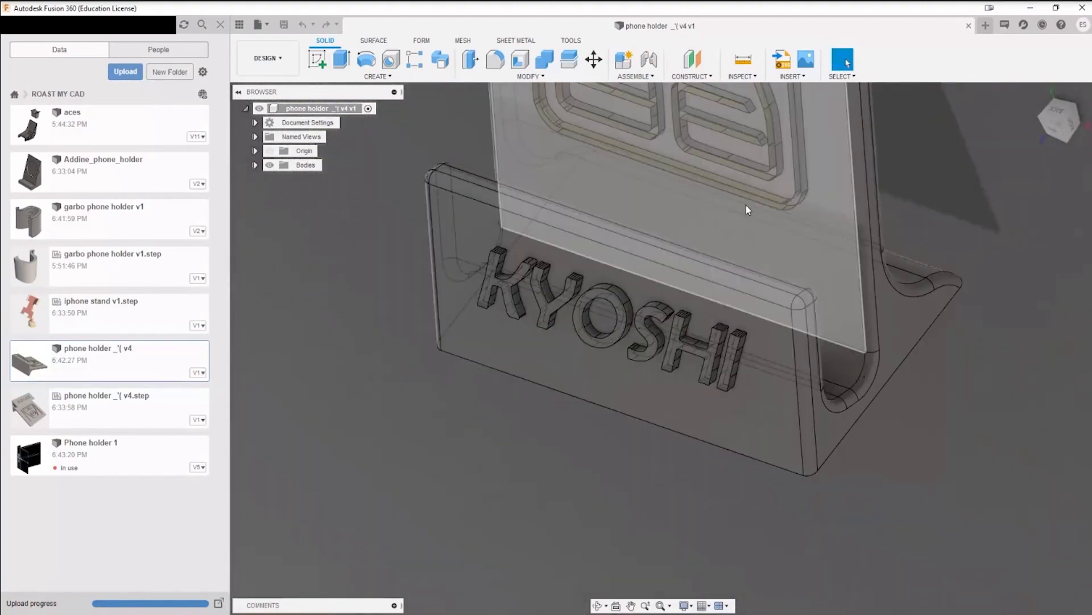
middle_click_drag(734, 206, 541, 286)
scroll(654, 375, "down", 3)
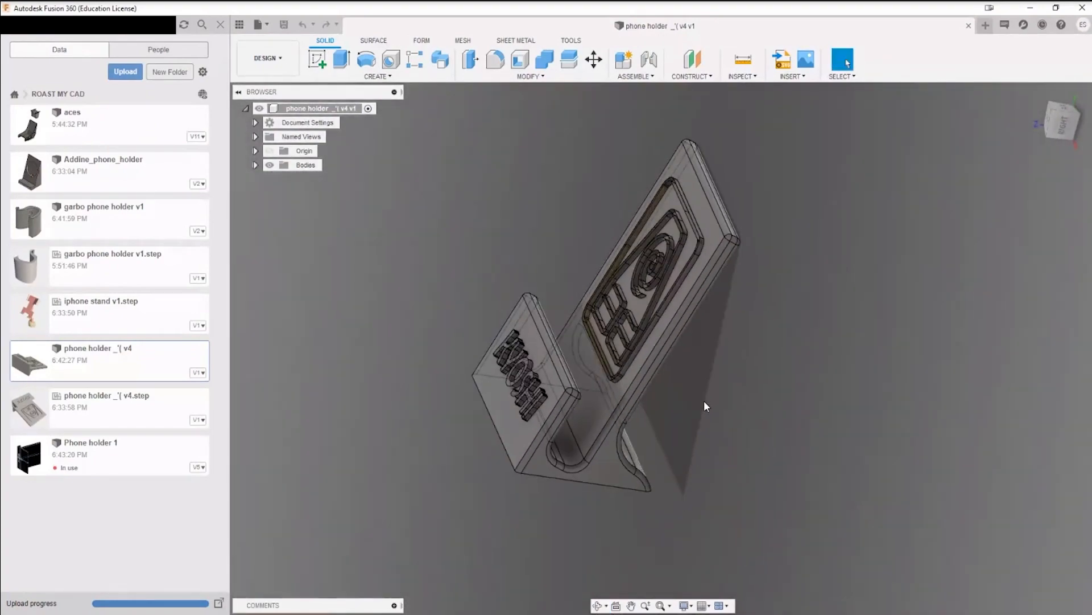
middle_click_drag(705, 402, 896, 378, "shift")
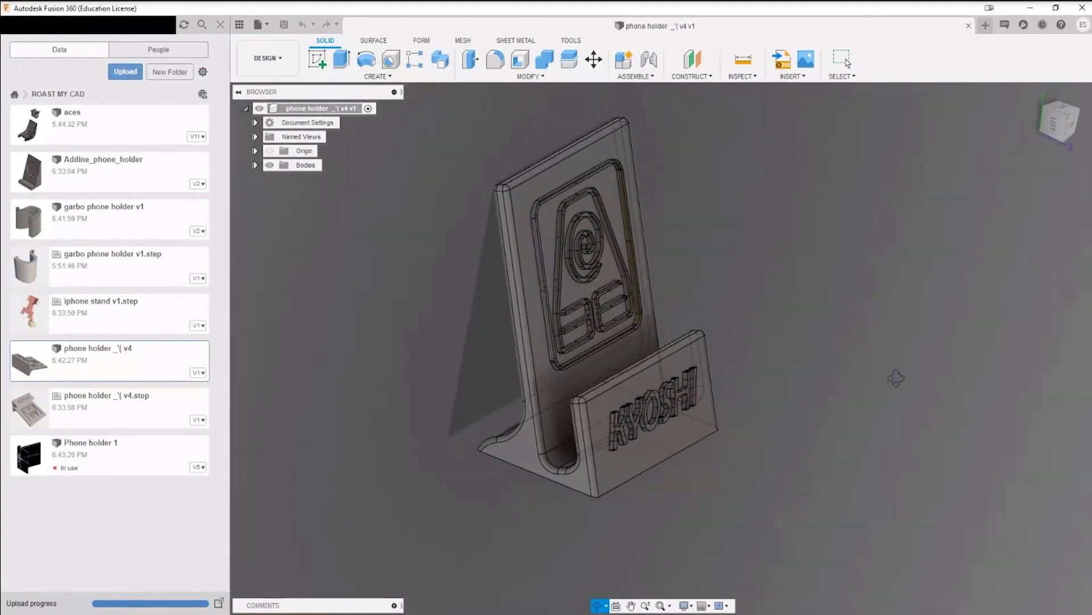
middle_click_drag(769, 307, 808, 320, "shift")
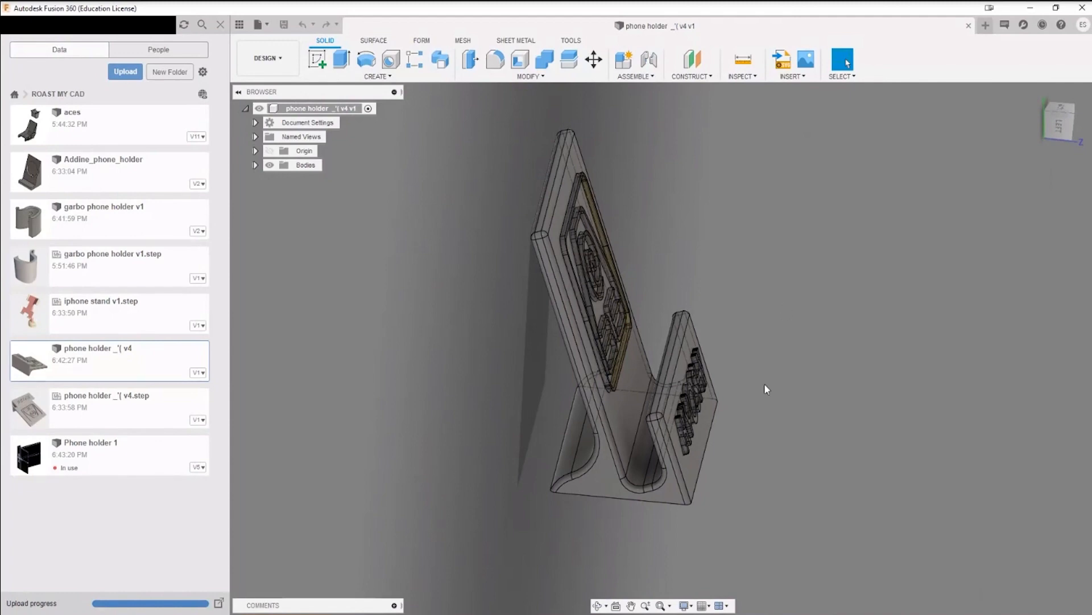
middle_click_drag(759, 415, 718, 394, "shift")
Step: Inspect how the raised KYOSHI letters meet the front face, looking closely at the foot of the letter K
scroll(524, 464, "up", 10)
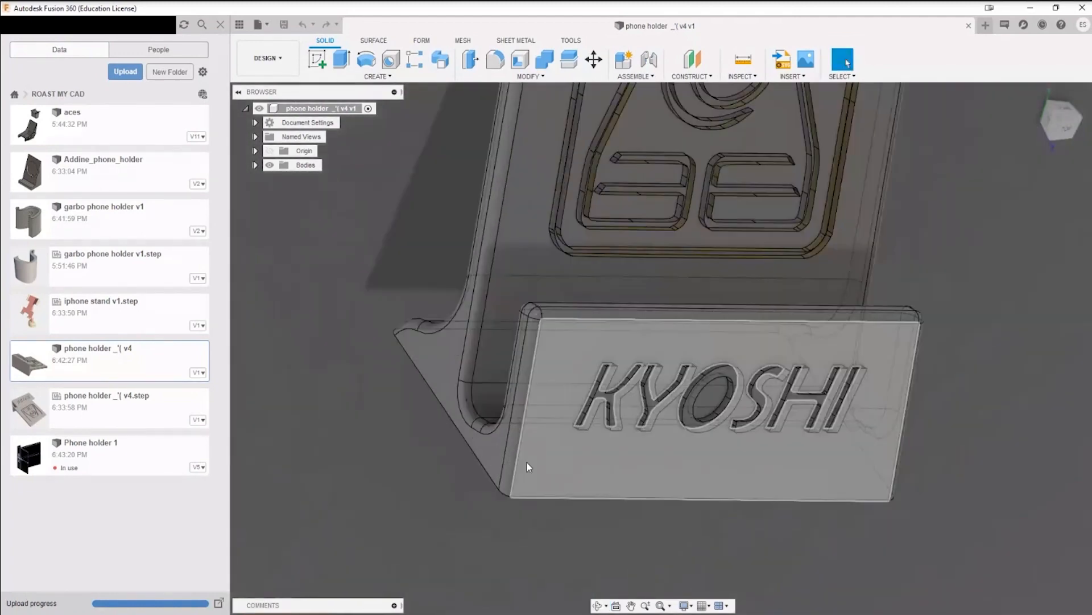
scroll(612, 408, "down", 5)
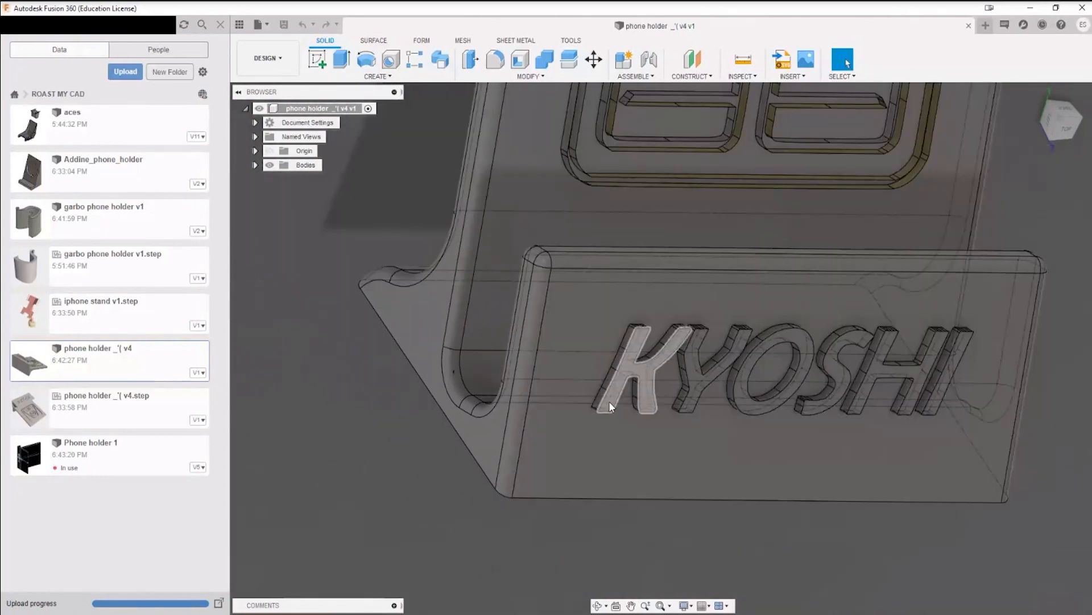
scroll(609, 401, "up", 3)
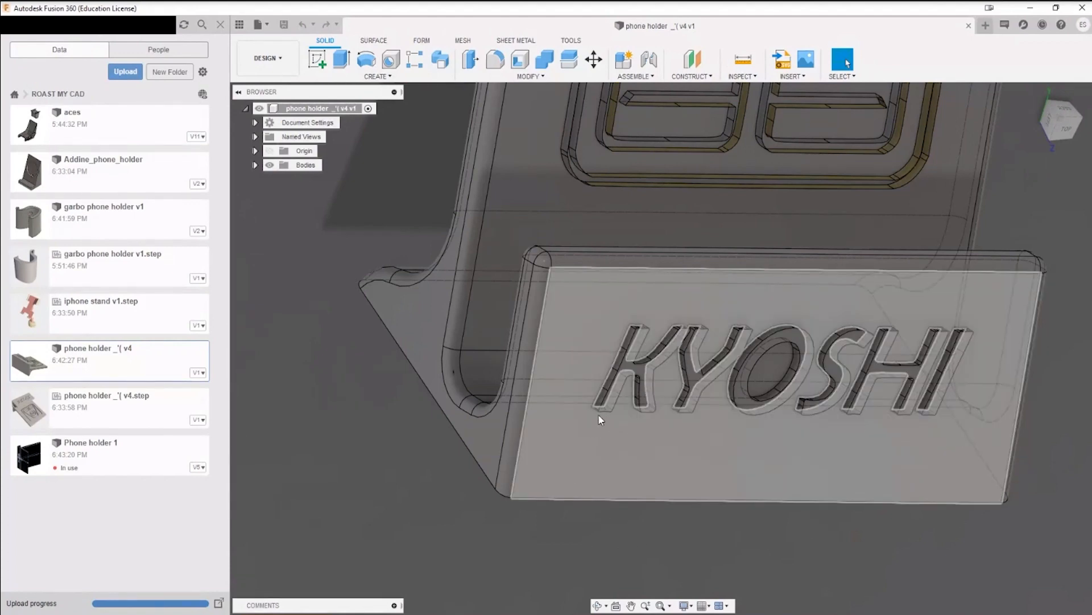
middle_click_drag(626, 446, 640, 395, "shift")
scroll(602, 404, "up", 4)
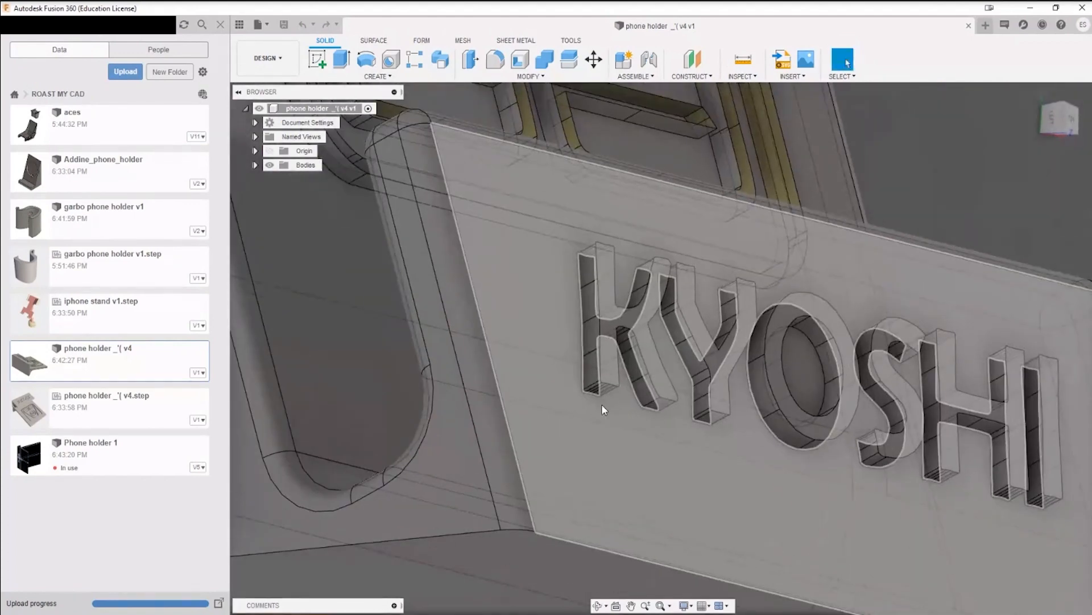
scroll(611, 423, "down", 5)
scroll(609, 413, "up", 5)
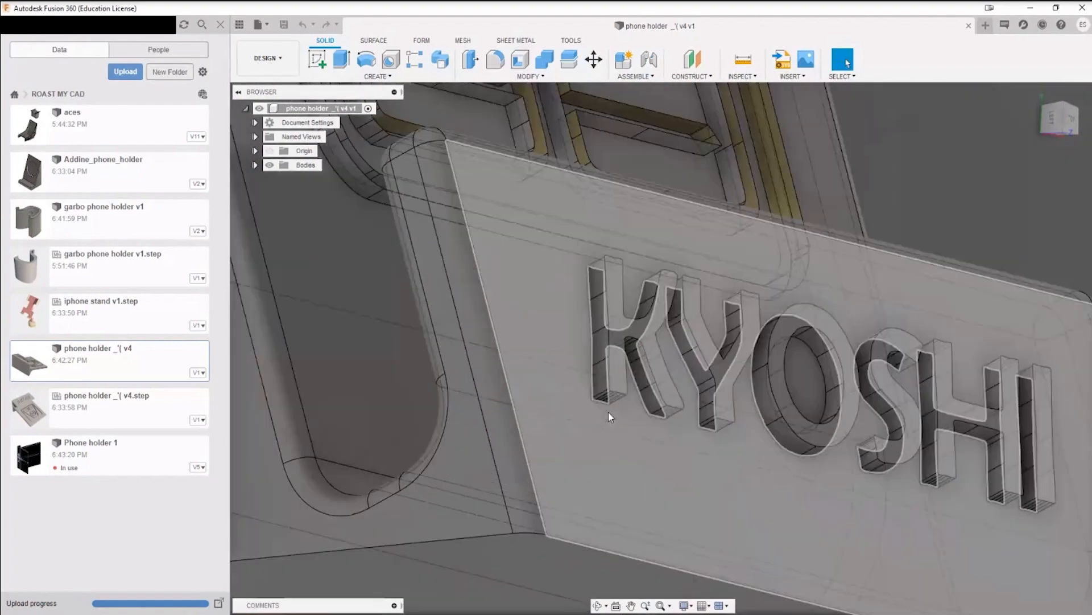
scroll(609, 412, "up", 3)
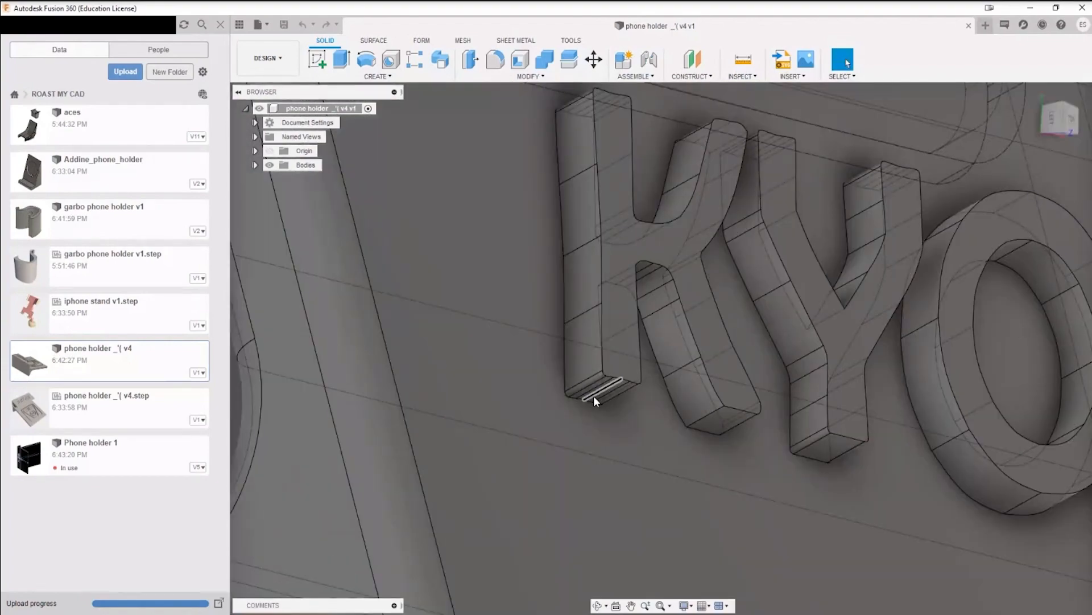
scroll(594, 397, "up", 4)
scroll(594, 397, "down", 4)
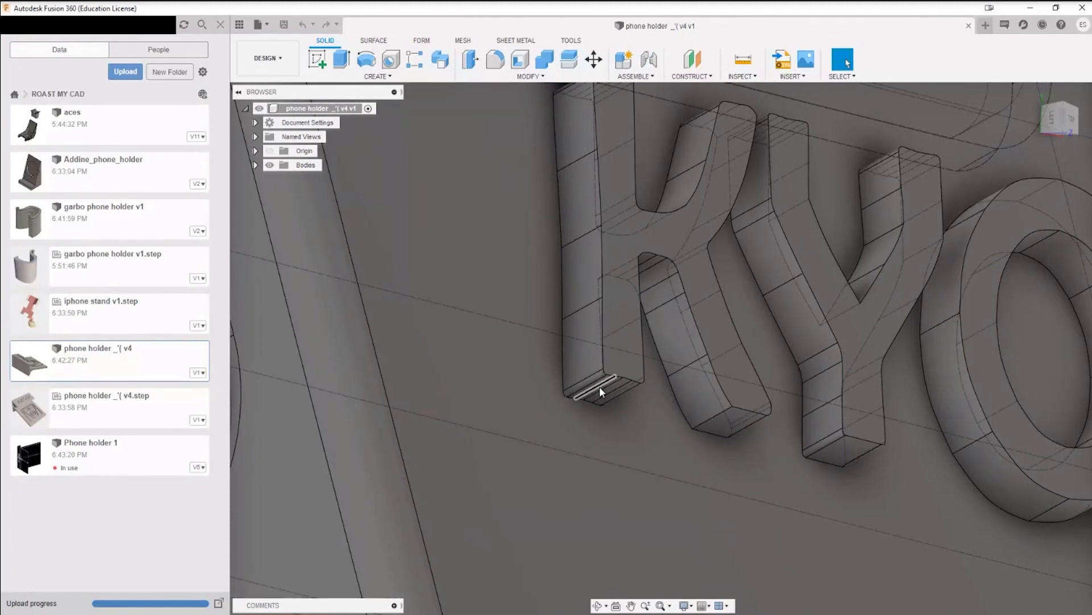
scroll(619, 398, "down", 6)
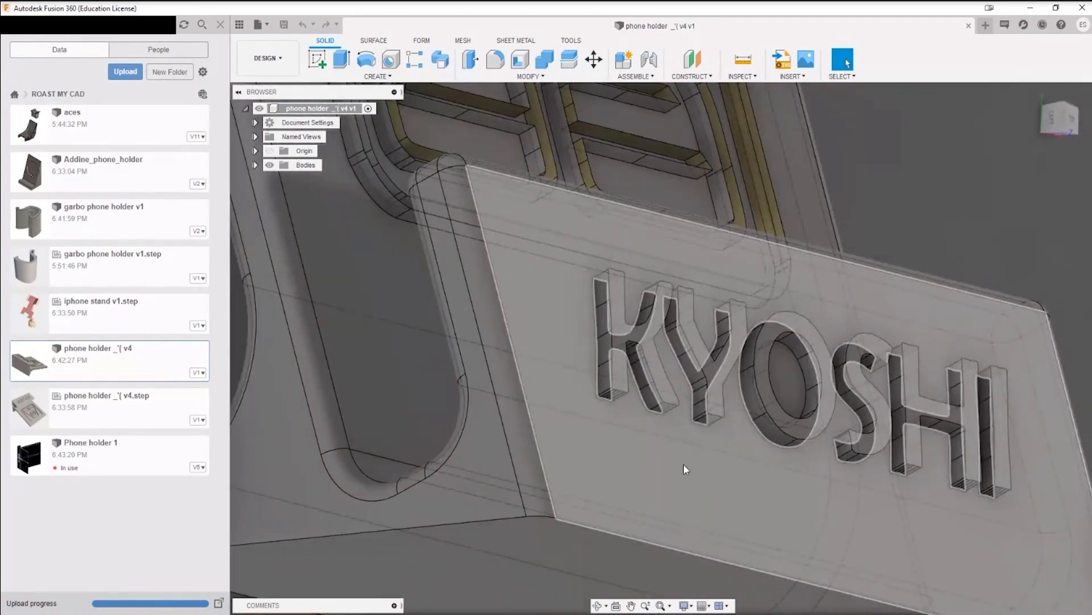
scroll(684, 463, "down", 3)
middle_click_drag(649, 441, 633, 481, "shift")
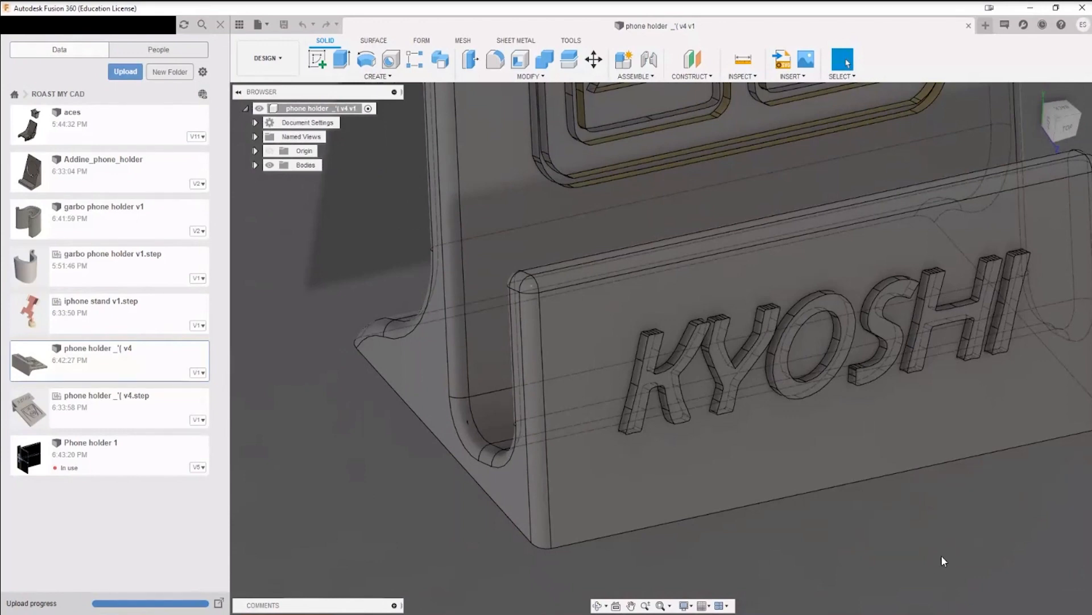
middle_click_drag(941, 555, 838, 540)
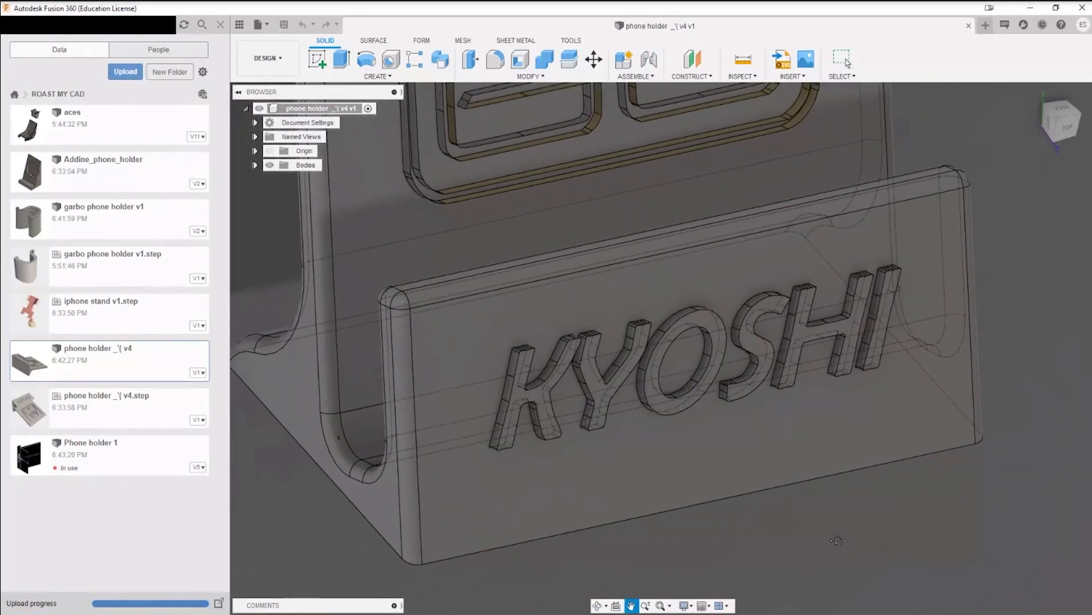
key("Escape")
scroll(840, 542, "down", 3)
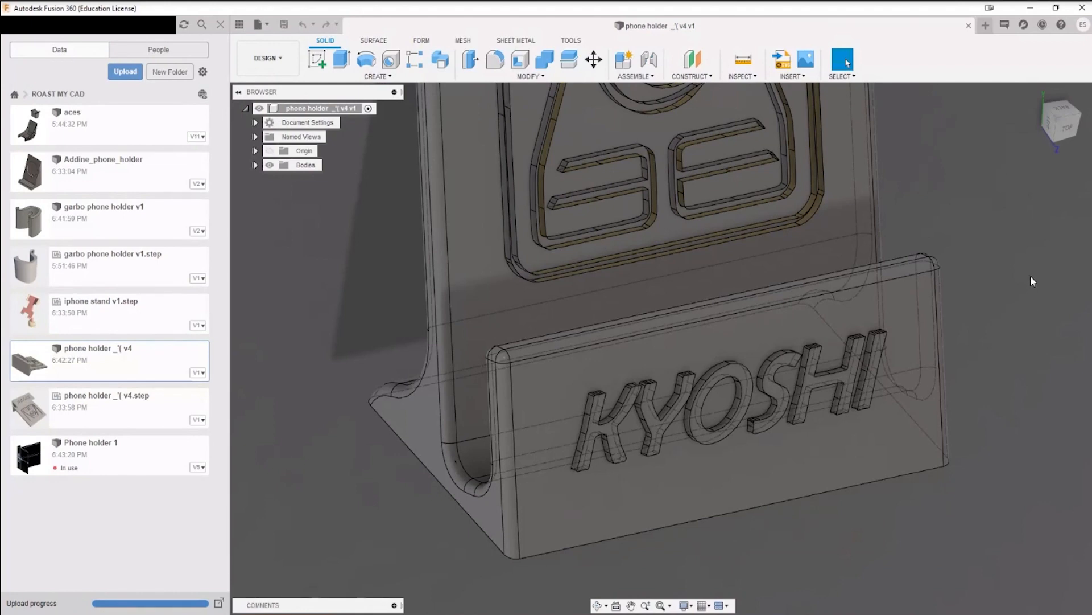
Step: Split the main holder body with the front lip's outer face as the splitting tool, keeping the tool extended
middle_click_drag(1031, 280, 1010, 303)
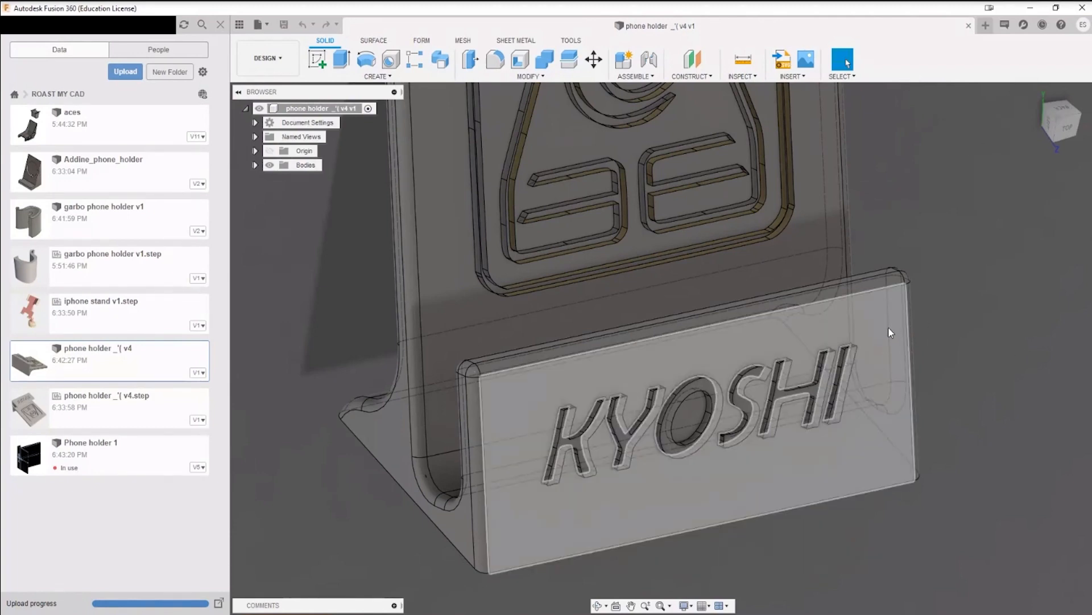
left_click(566, 61)
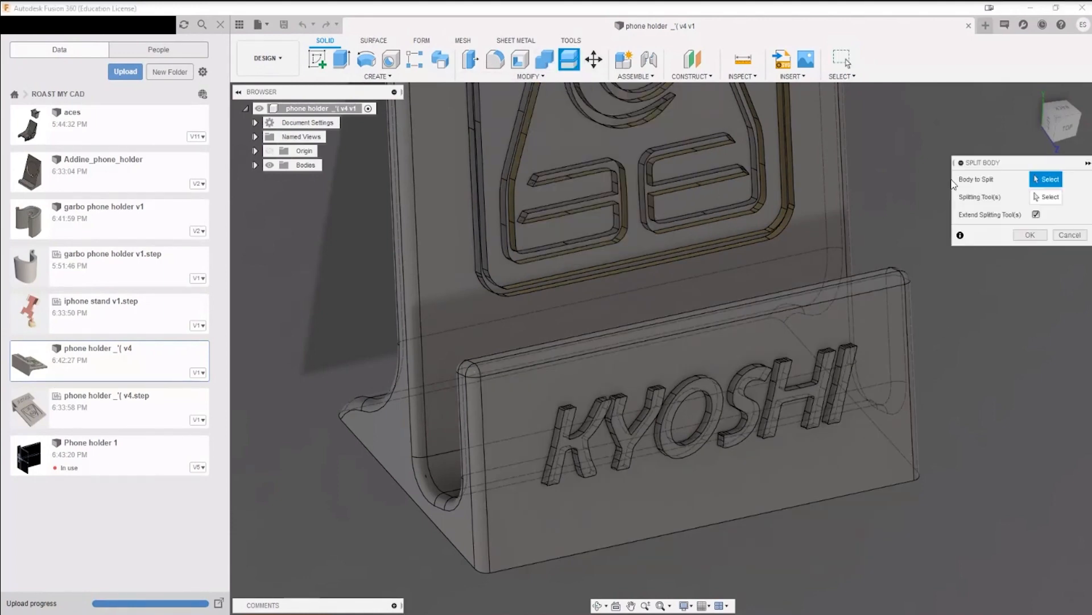
left_click(872, 341)
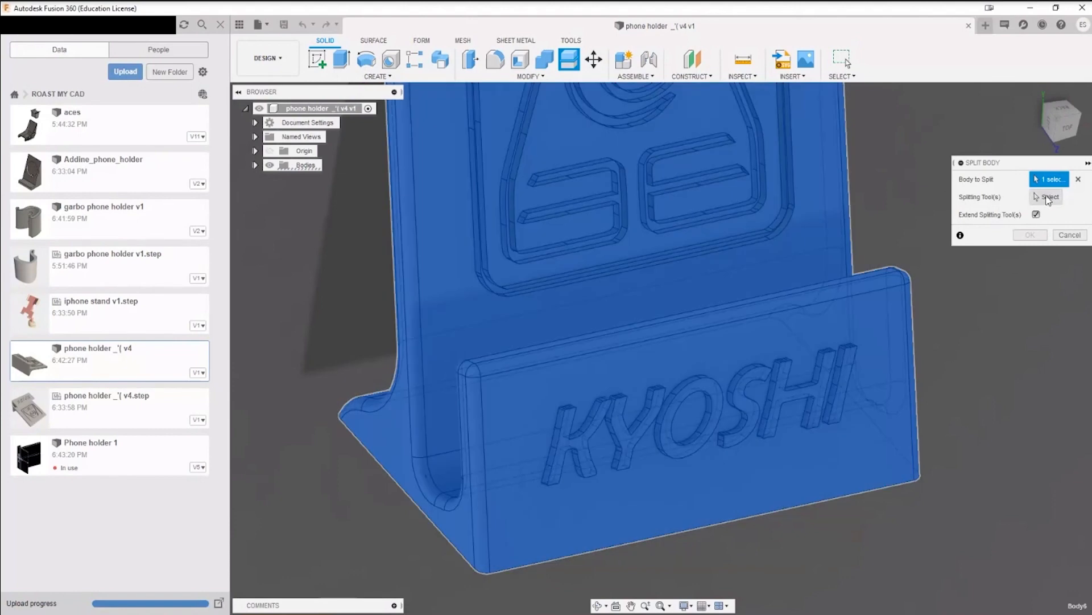
left_click(1049, 197)
left_click(769, 371)
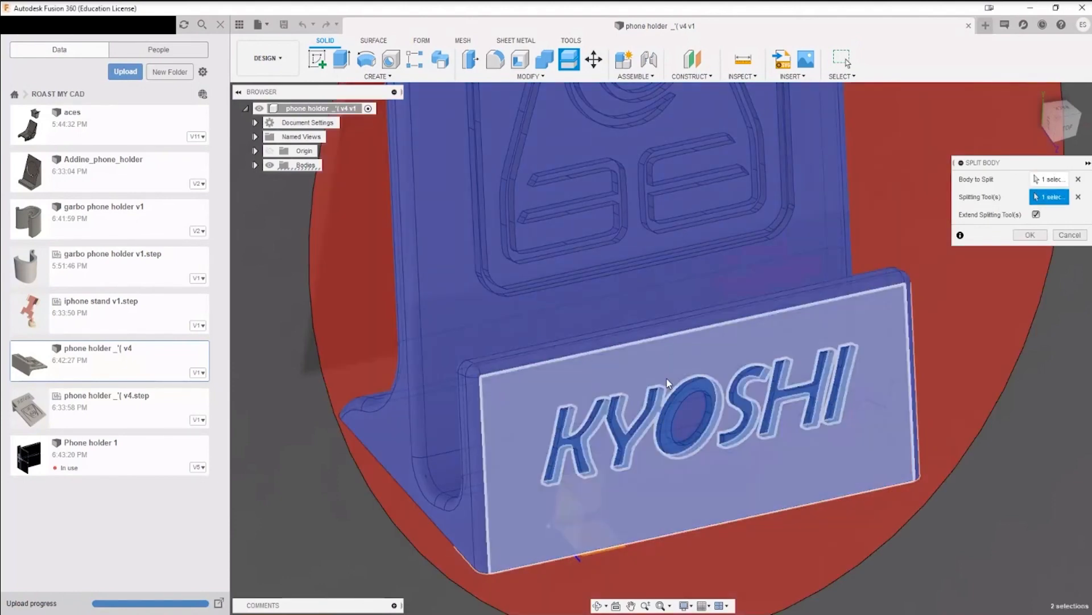
left_click(1030, 235)
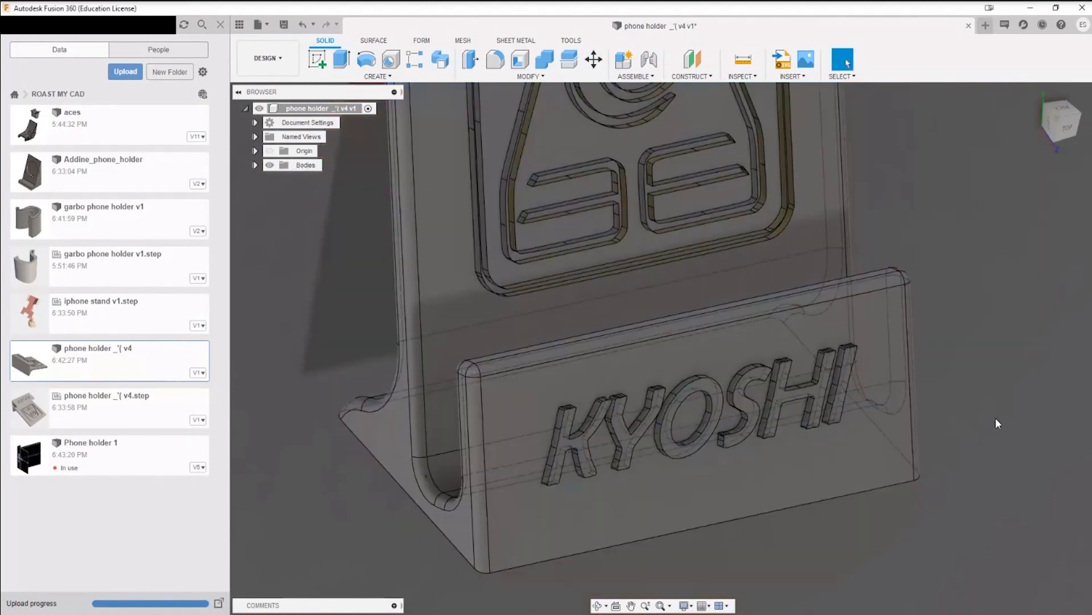
Step: List the design's bodies and hide Body6, the main holder body, to isolate the KYOSHI letters
left_click(255, 165)
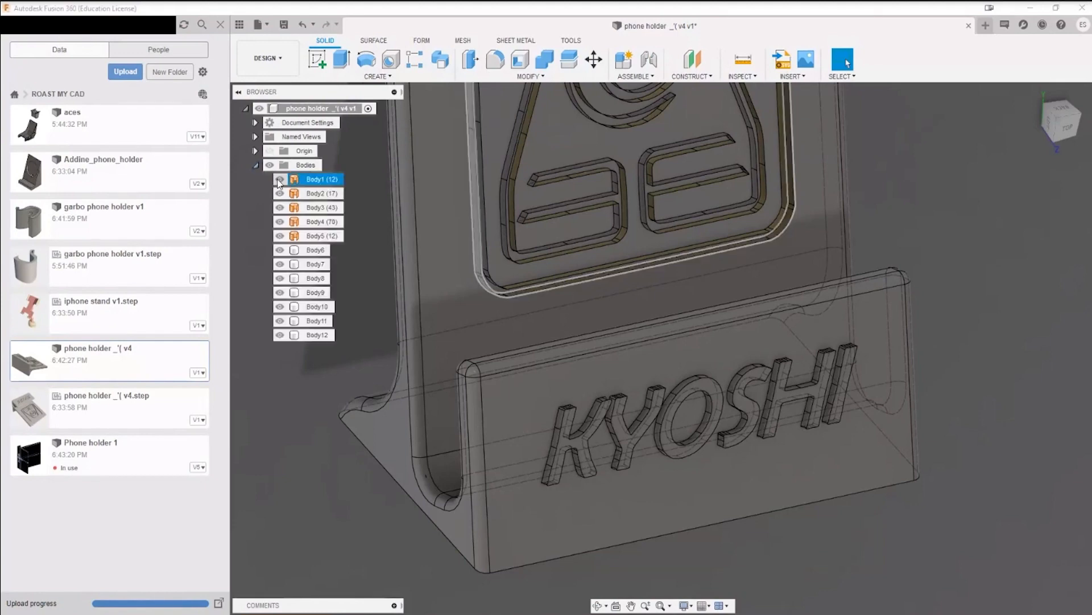
left_click(279, 250)
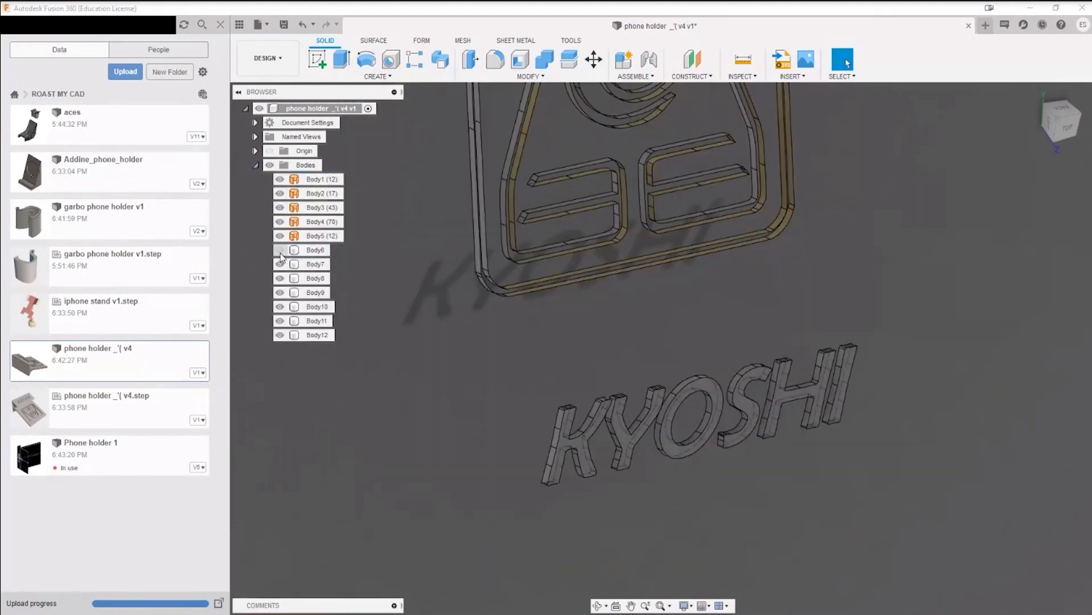
Step: Examine the isolated KYOSHI letter bodies from behind and from the front to see their depth
middle_click_drag(808, 452, 854, 343, "shift")
left_click(854, 344)
scroll(858, 355, "up", 5)
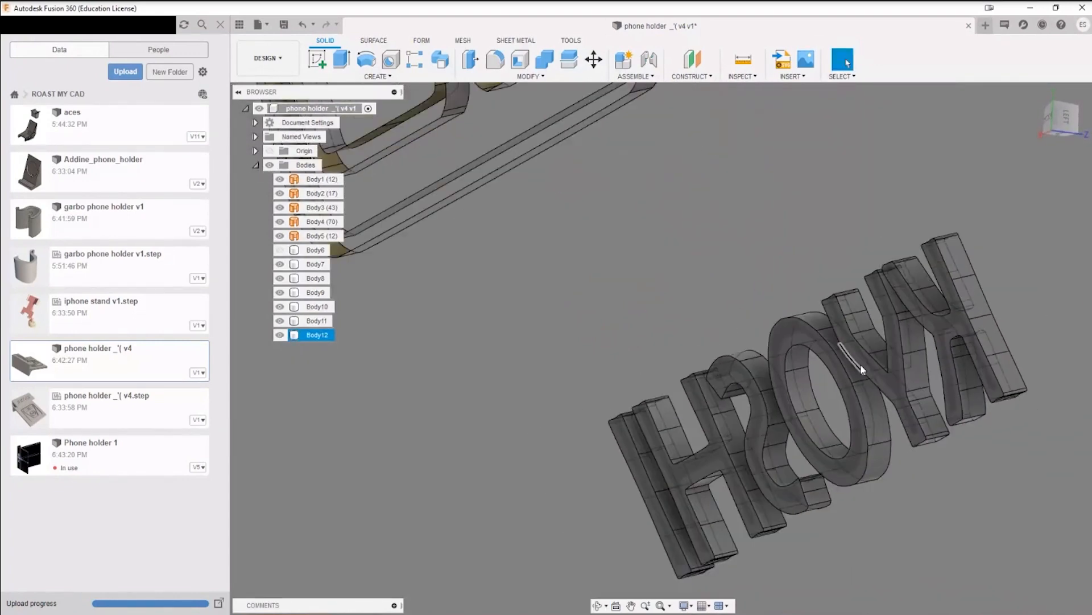
scroll(861, 364, "down", 2)
left_click(280, 250)
left_click(279, 249)
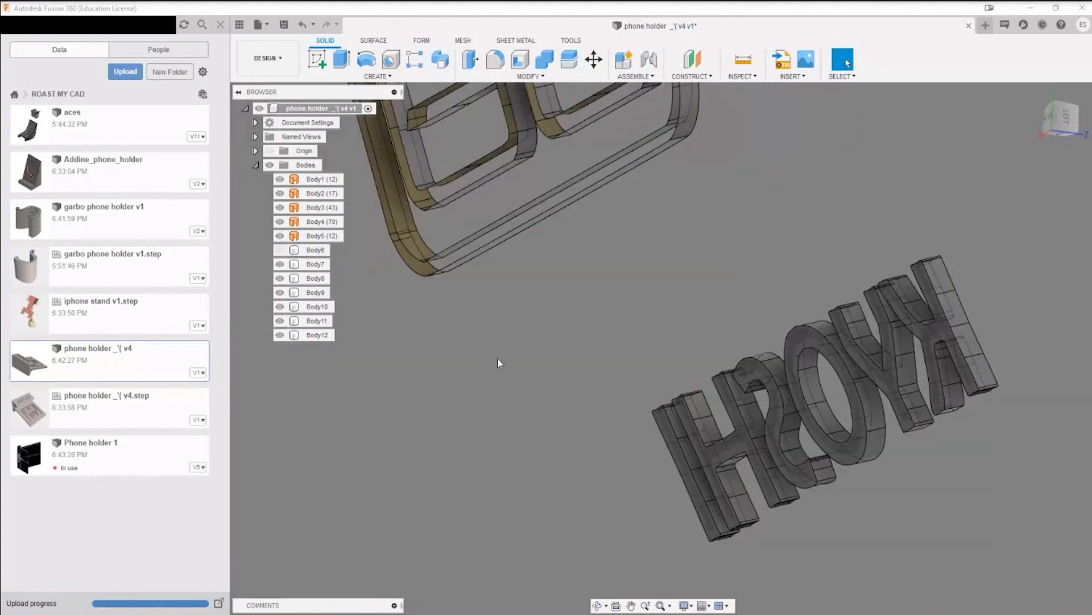
middle_click_drag(803, 401, 625, 400)
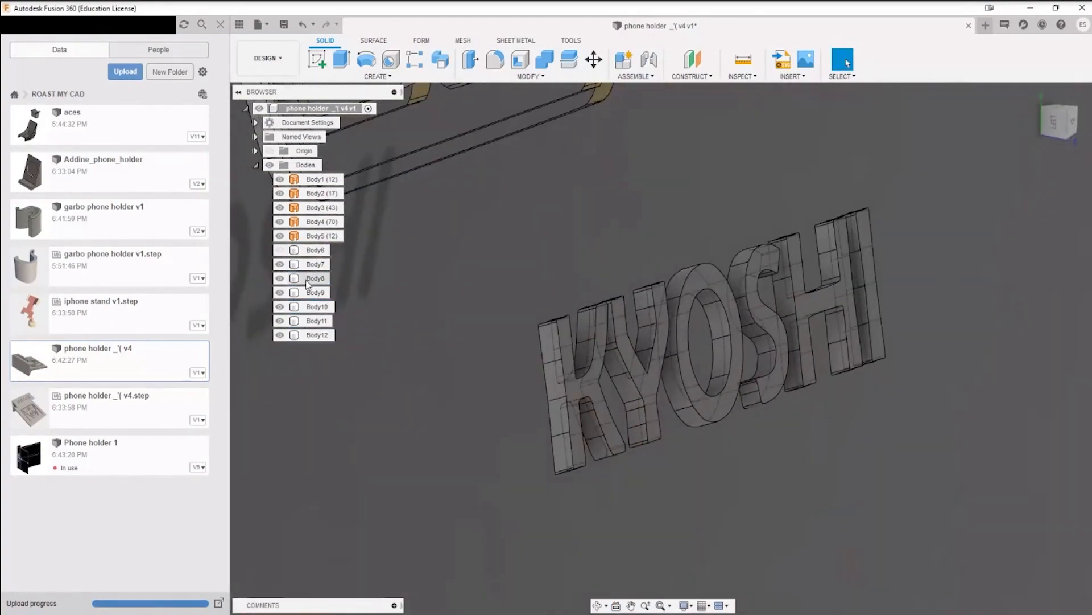
Step: Show Body6 and hide the letter bodies Body7 to Body12 to view the holder's plain front lip
left_click(279, 250)
left_click(316, 264)
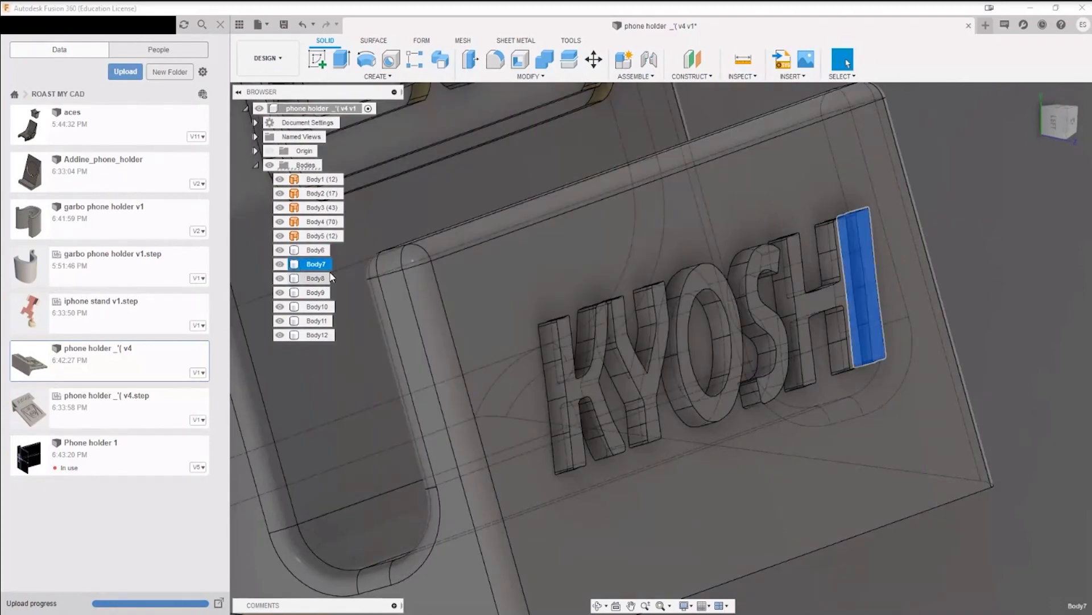
left_click(308, 335, "shift")
key("v")
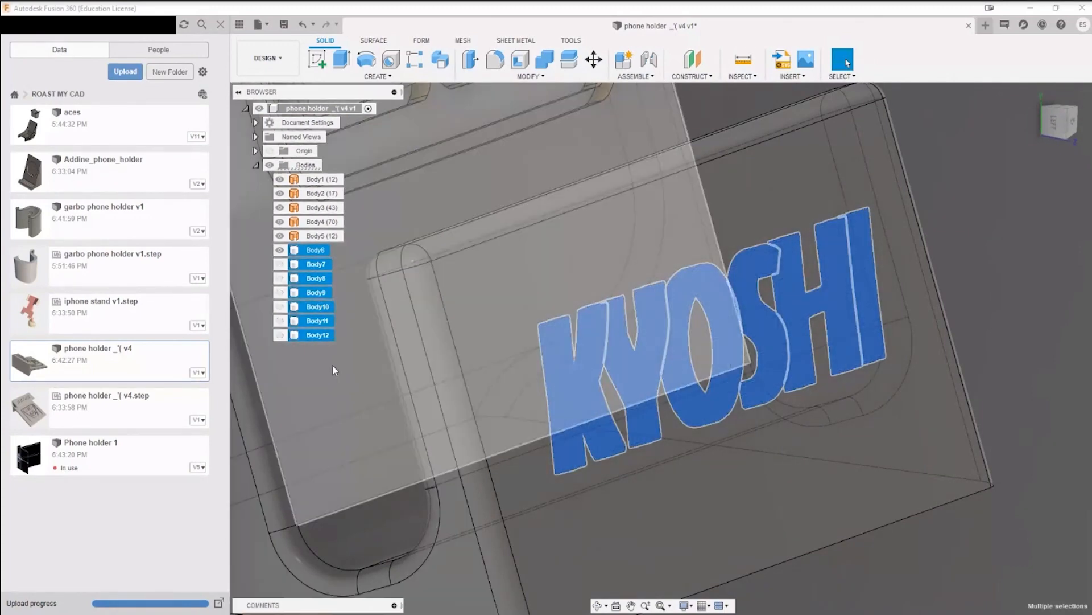
scroll(960, 392, "down", 4)
left_click(1060, 458)
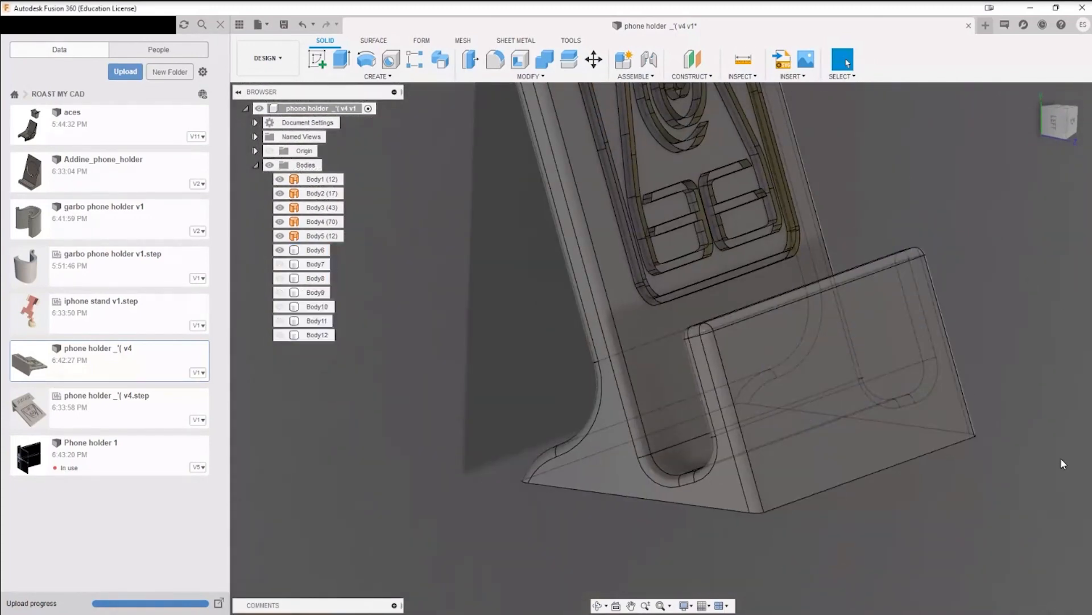
Step: Make the letter bodies Body7 to Body12 visible again on the front lip
middle_click_drag(1060, 458, 994, 398, "shift")
left_click(316, 264)
left_click(317, 334, "shift")
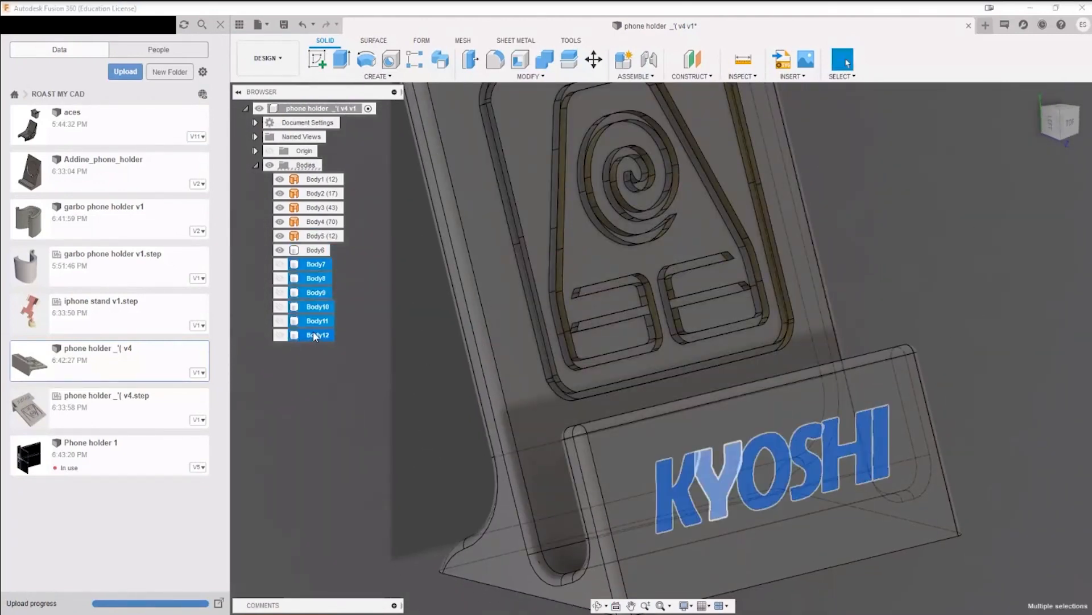
key("v")
left_click(425, 468)
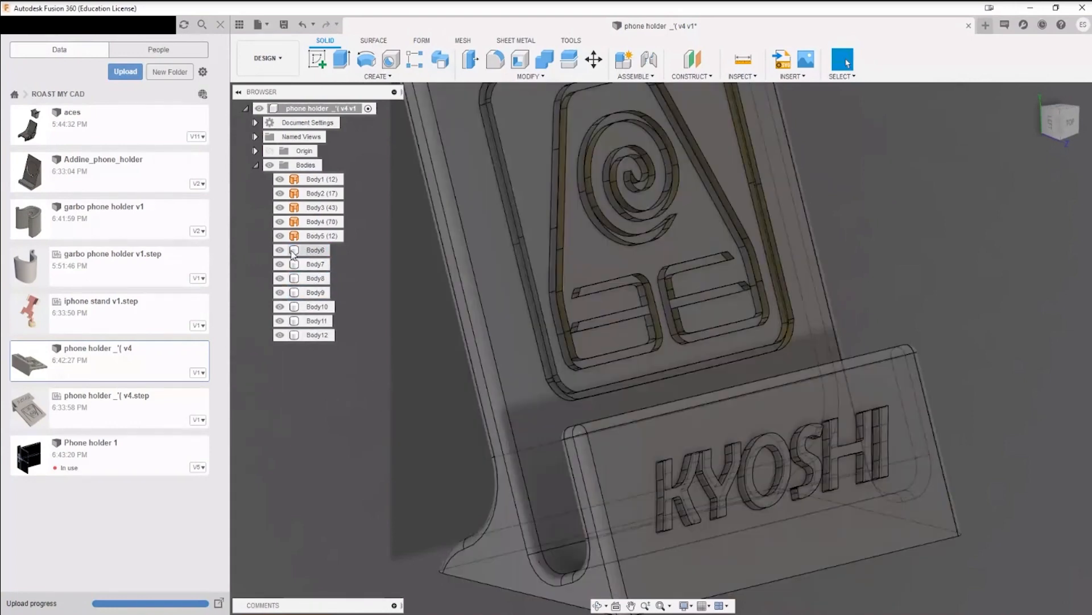
Step: Hide Body6 and examine the faces and edges of each KYOSHI letter up close
left_click(280, 251)
middle_click_drag(538, 369, 878, 368)
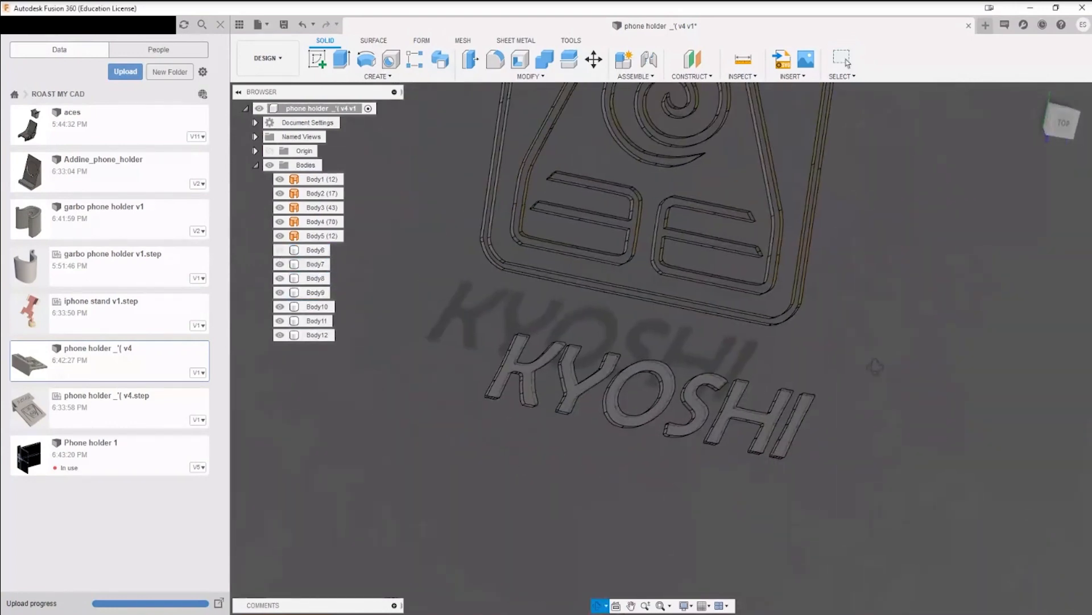
scroll(514, 348, "up", 3)
scroll(514, 347, "up", 3)
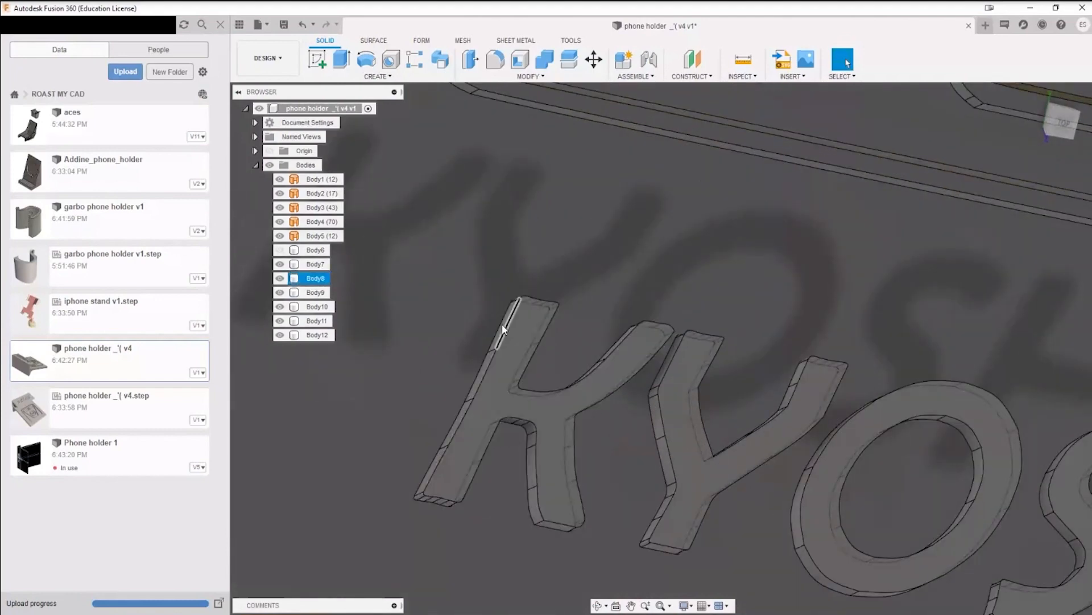
middle_click_drag(501, 314, 576, 371, "shift")
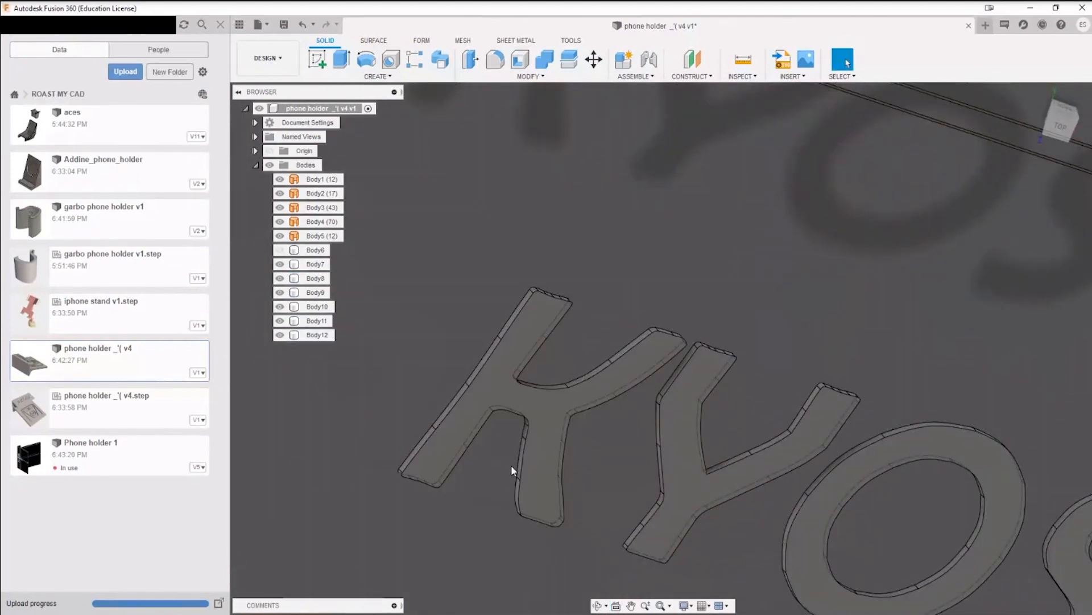
middle_click_drag(759, 466, 398, 407)
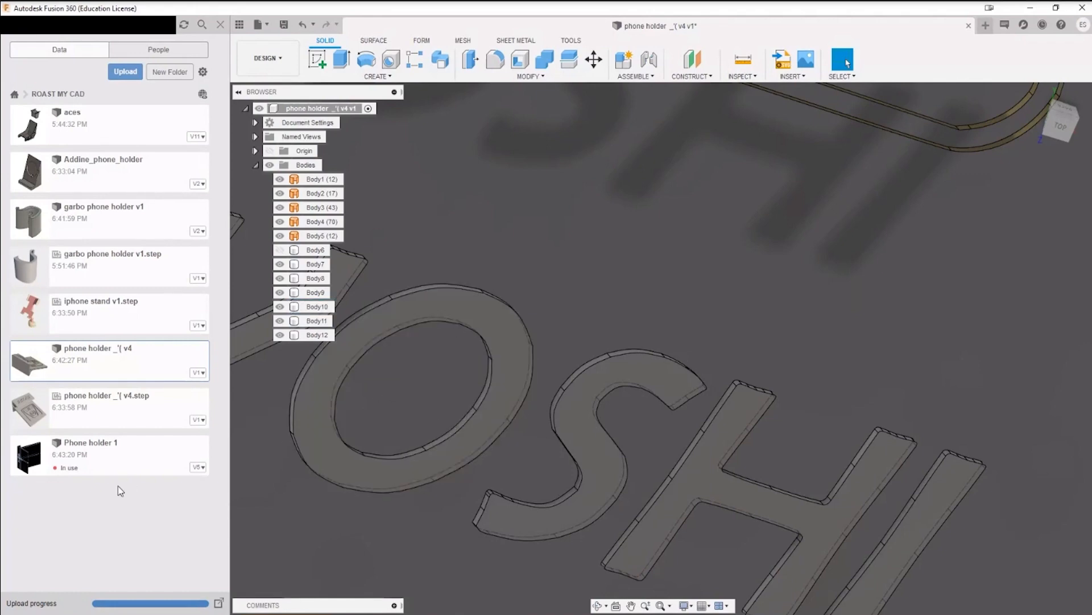
middle_click_drag(436, 371, 553, 375)
middle_click_drag(612, 419, 624, 393, "shift")
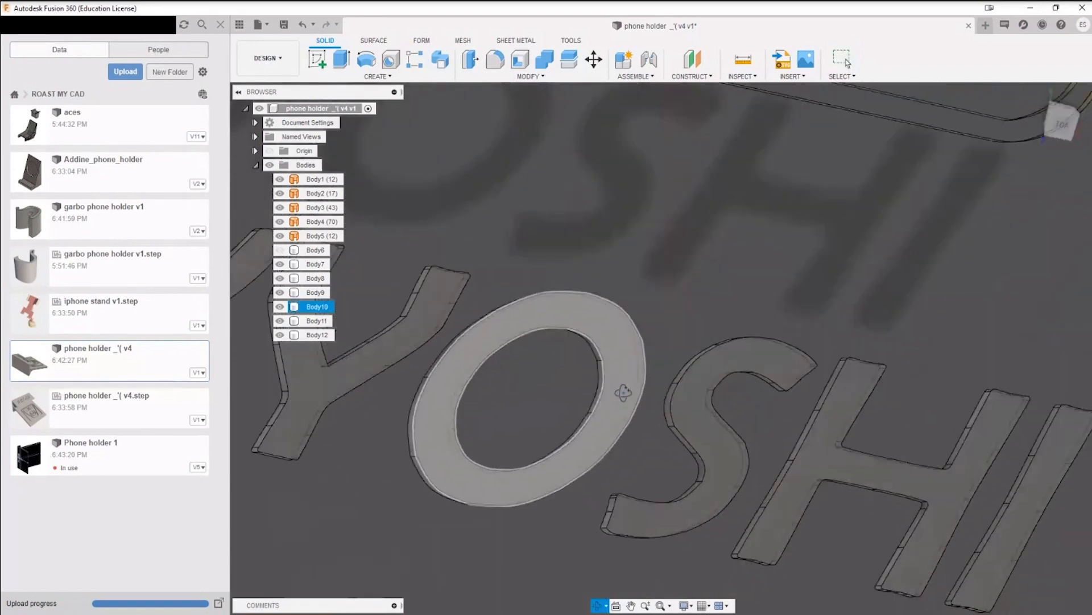
middle_click_drag(711, 449, 650, 411)
scroll(625, 416, "down", 4)
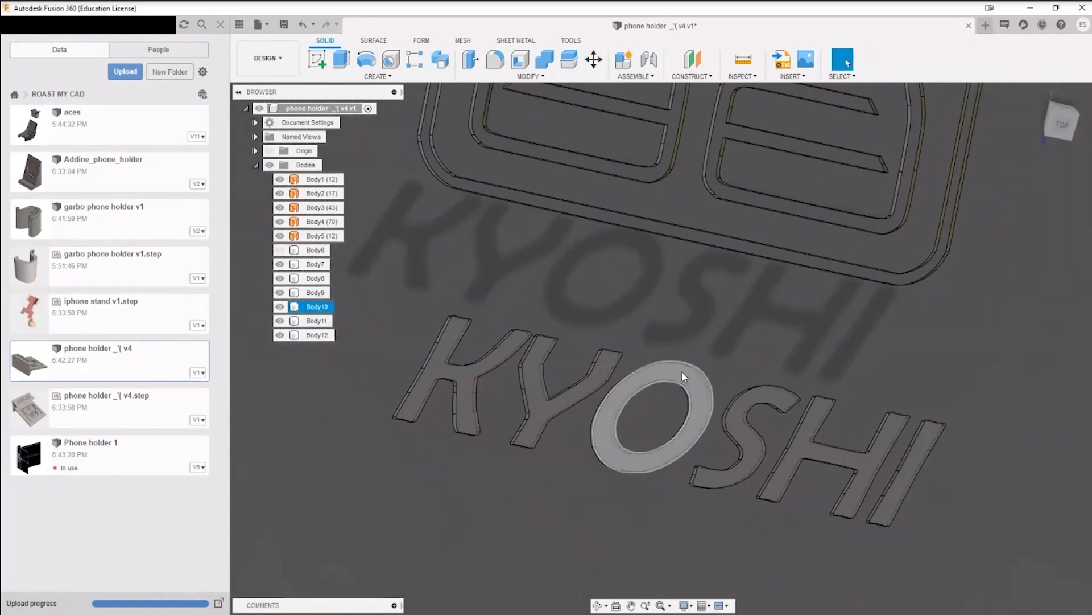
Step: Show Body6 again and look over the whole holder with its lettering and backrest symbol
left_click(280, 250)
middle_click_drag(671, 432, 737, 474, "shift")
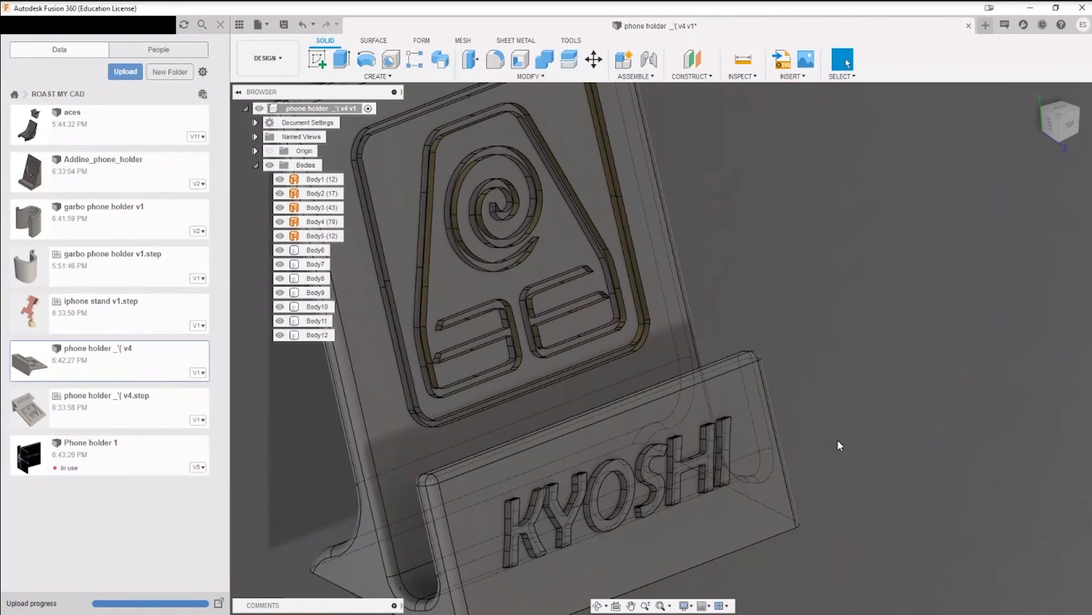
middle_click_drag(862, 400, 916, 476)
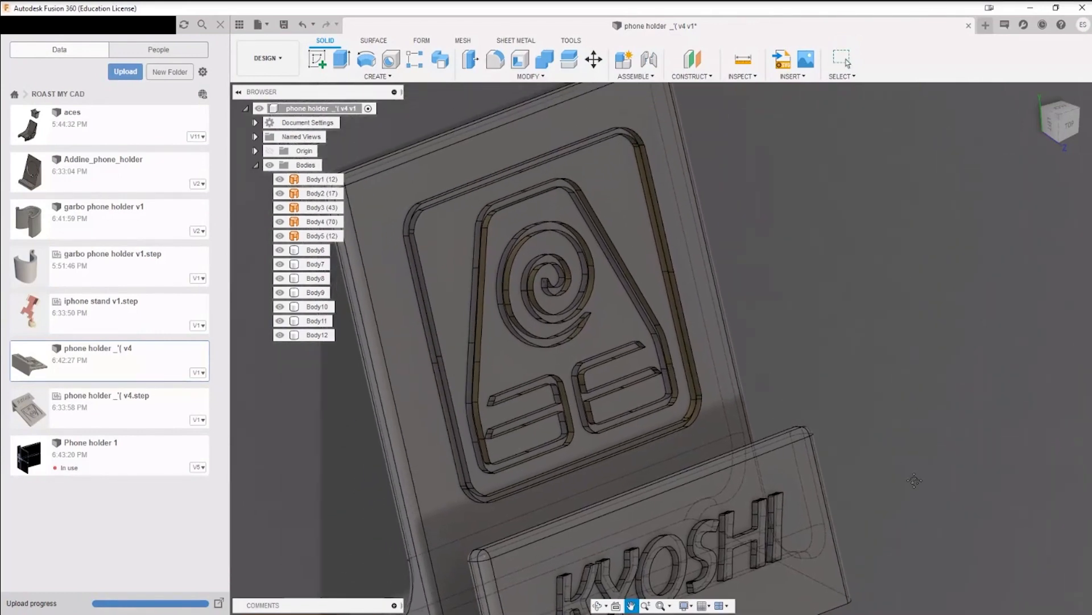
scroll(449, 233, "up", 3)
scroll(457, 248, "down", 3)
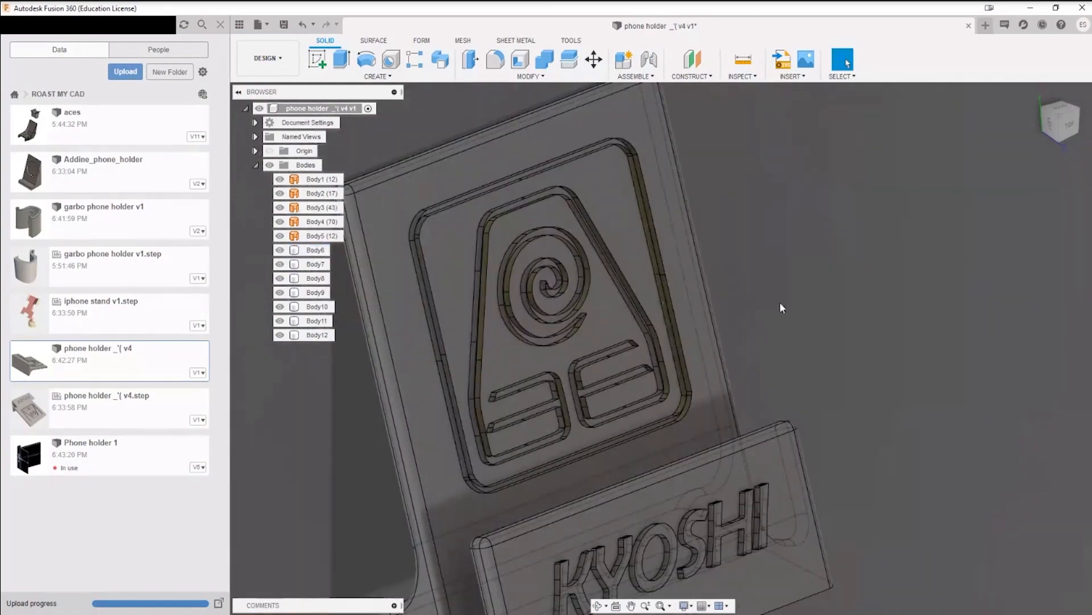
Step: Inspect the surface bodies forming the spiral, bars and frame of the backrest symbol from several angles
middle_click_drag(758, 320, 726, 270, "shift")
scroll(448, 277, "up", 4)
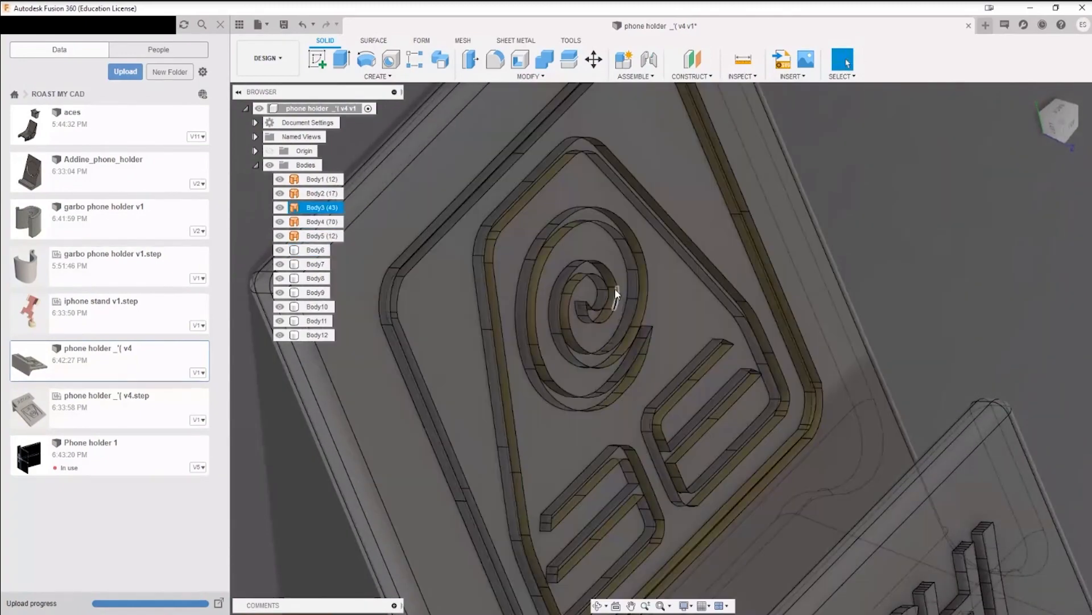
middle_click_drag(780, 305, 648, 297, "shift")
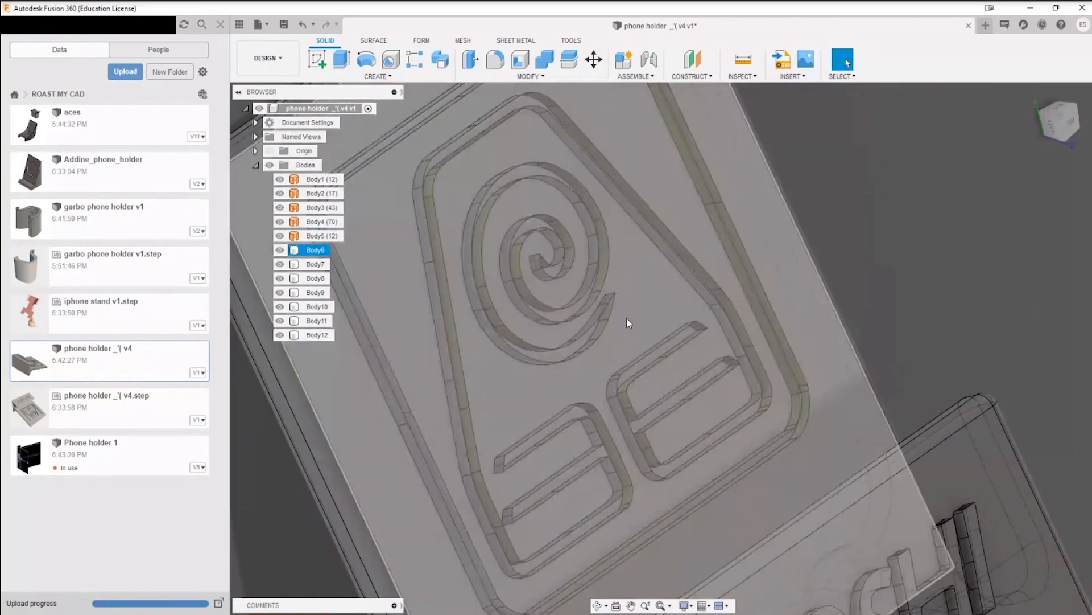
scroll(614, 387, "up", 5)
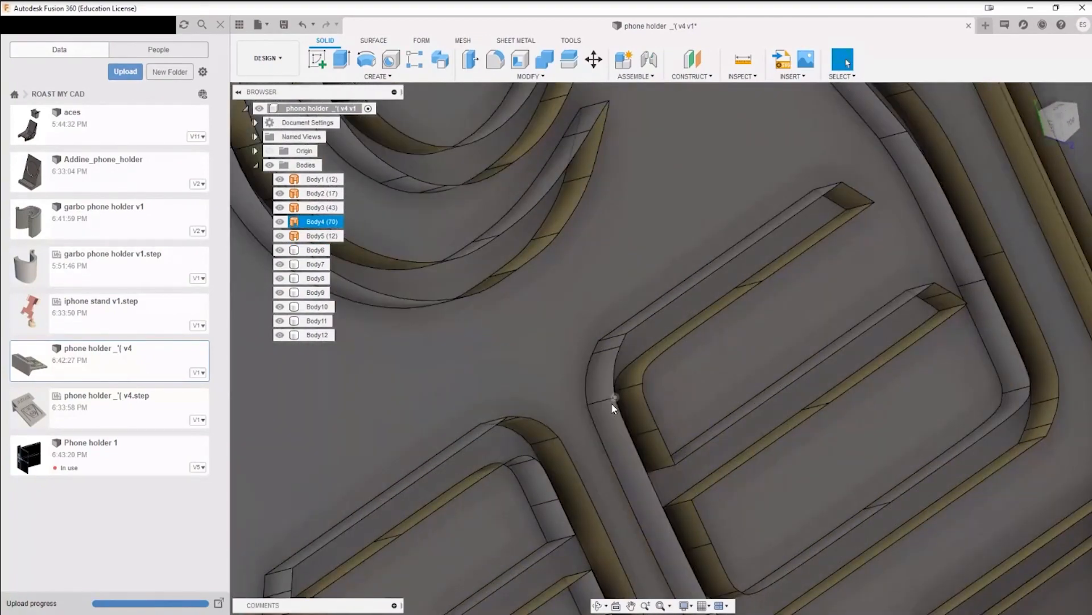
scroll(630, 402, "down", 5)
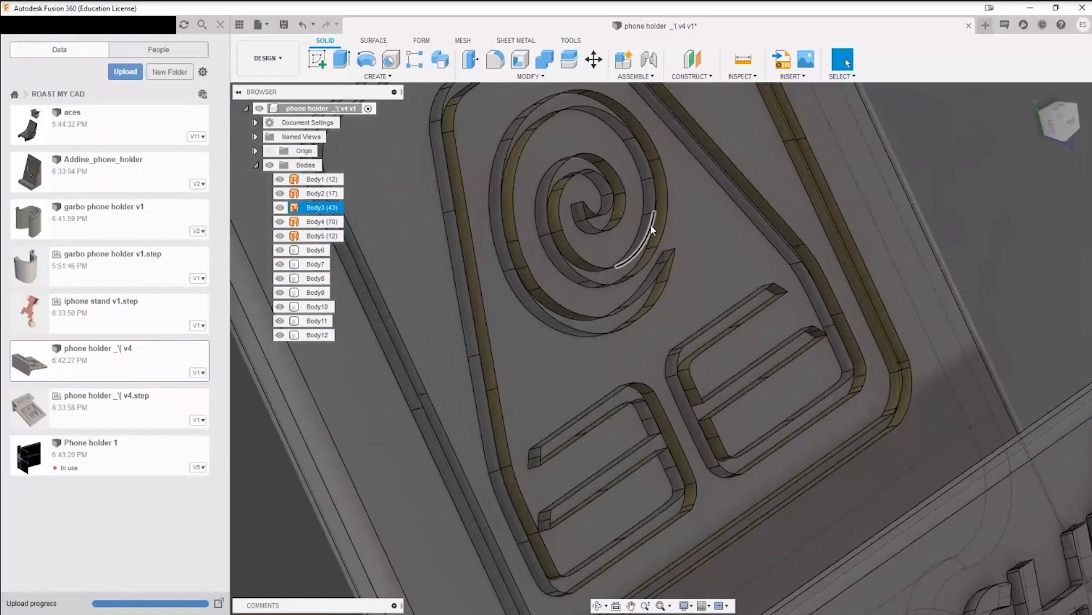
left_click(649, 227)
mouse_move(650, 228)
middle_mouse_down("shift")
mouse_move(612, 228)
mouse_move(666, 233)
middle_mouse_up("shift")
left_click(993, 228)
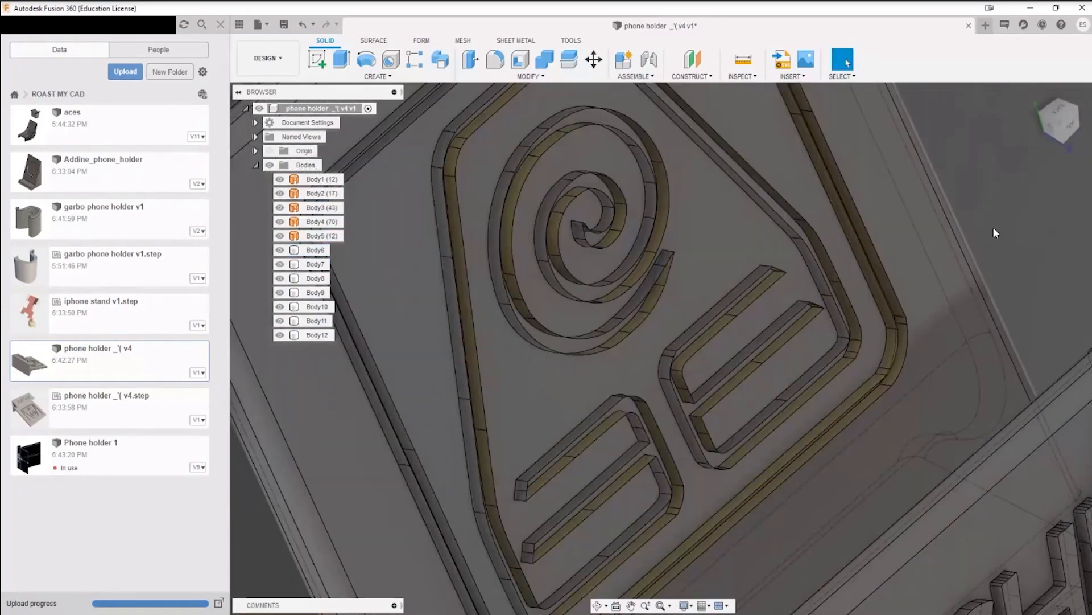
scroll(993, 227, "down", 3)
middle_click_drag(916, 244, 672, 305)
middle_click_drag(671, 304, 721, 290, "shift")
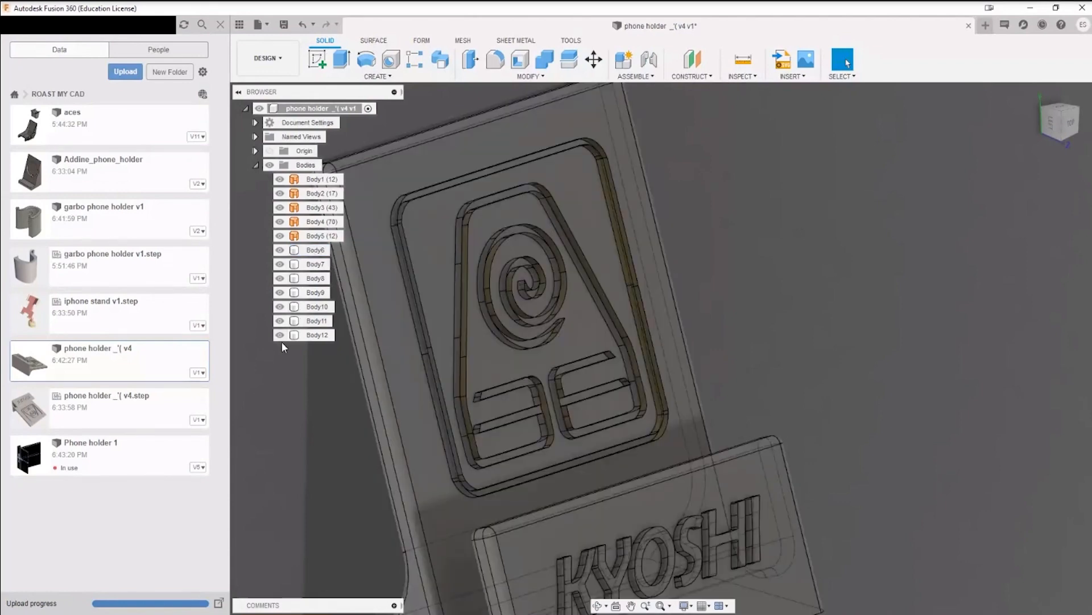
left_click(316, 264)
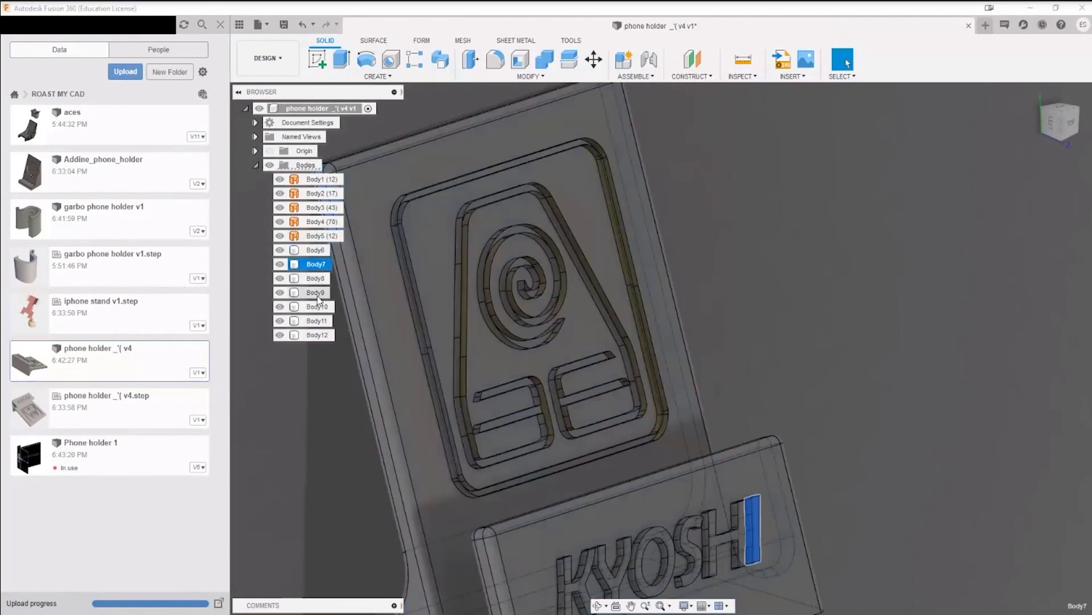
left_click(286, 389)
left_click(315, 251)
left_click(293, 364)
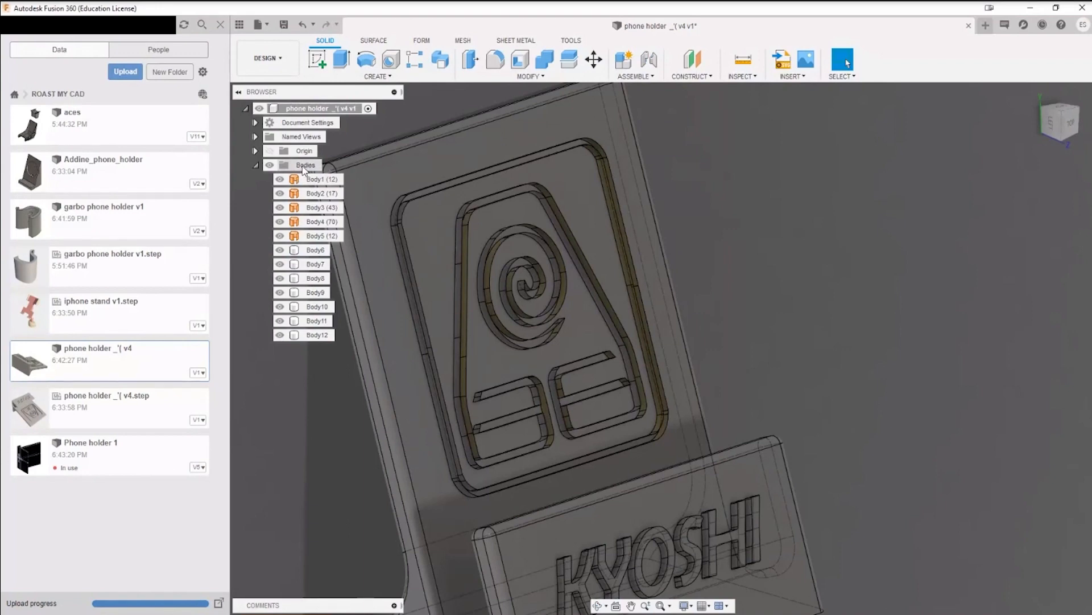
Step: Create a new group among the bodies and move the letter bodies Body7 to Body12 into it
right_click(305, 167)
left_click(345, 195)
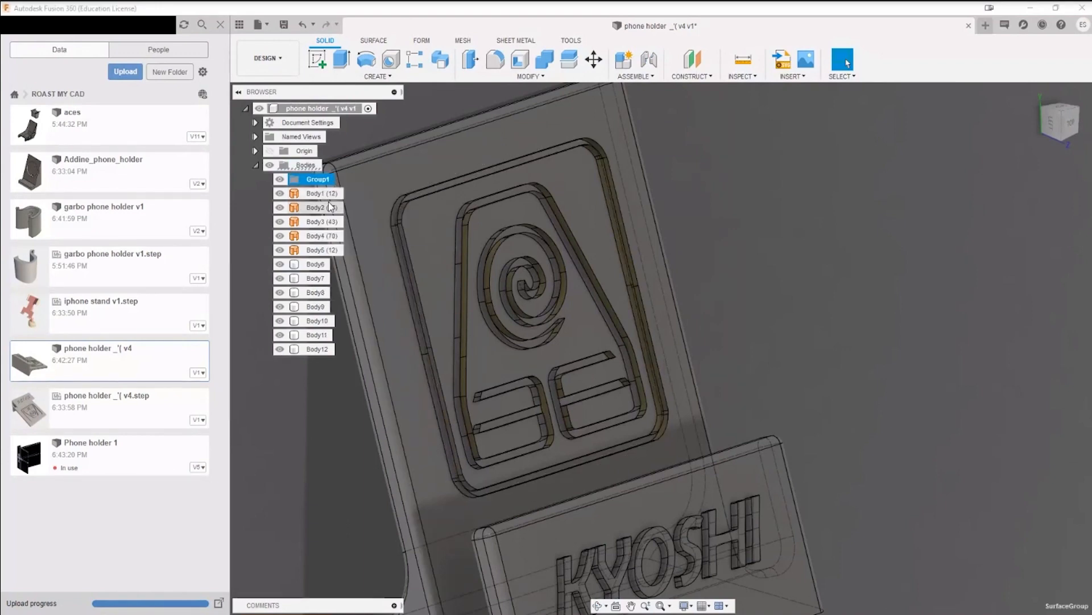
left_click(313, 279)
left_click(316, 349, "shift")
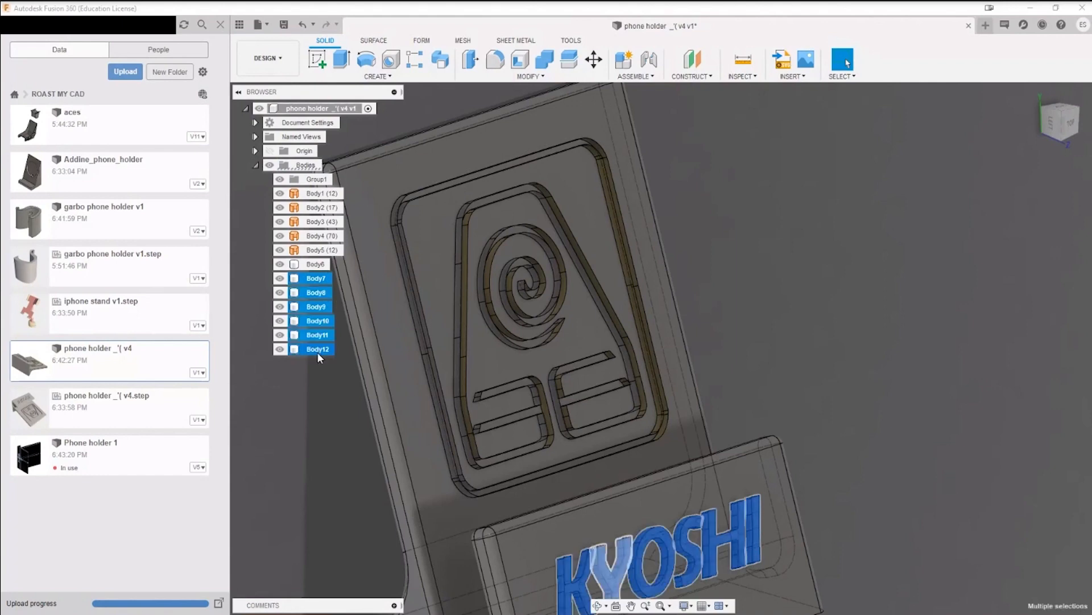
left_click_drag(318, 353, 318, 180)
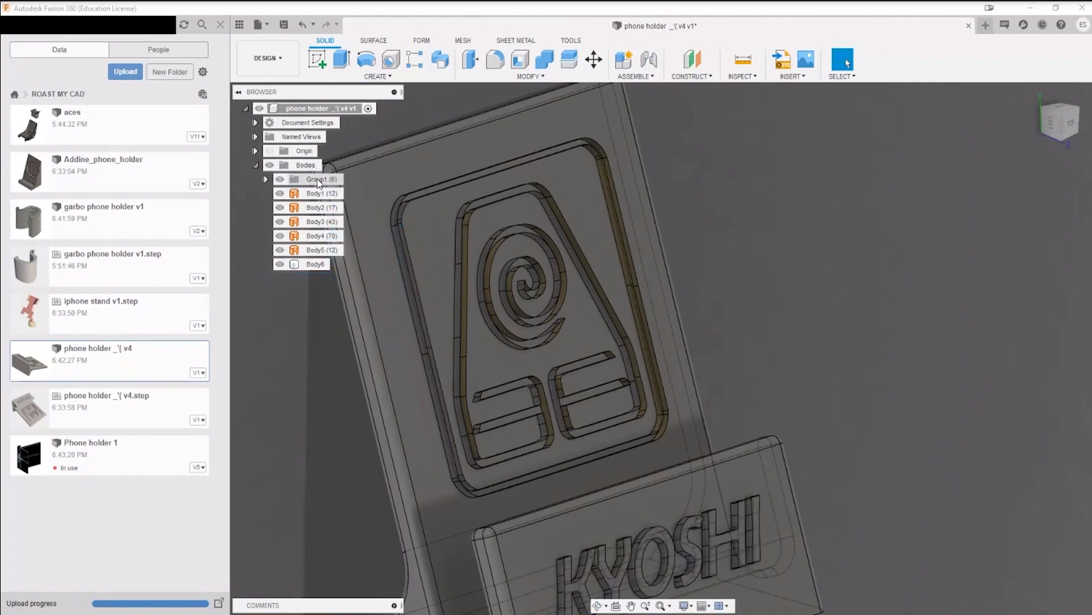
Step: Rename the group holding the KYOSHI letter bodies as letters
right_click(317, 180)
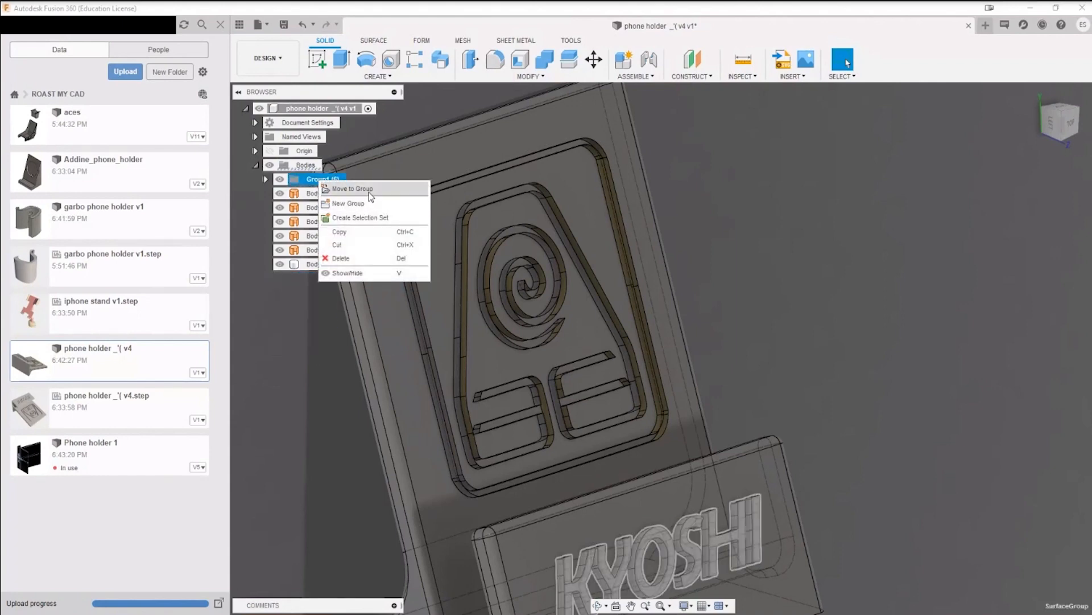
double_click(308, 179)
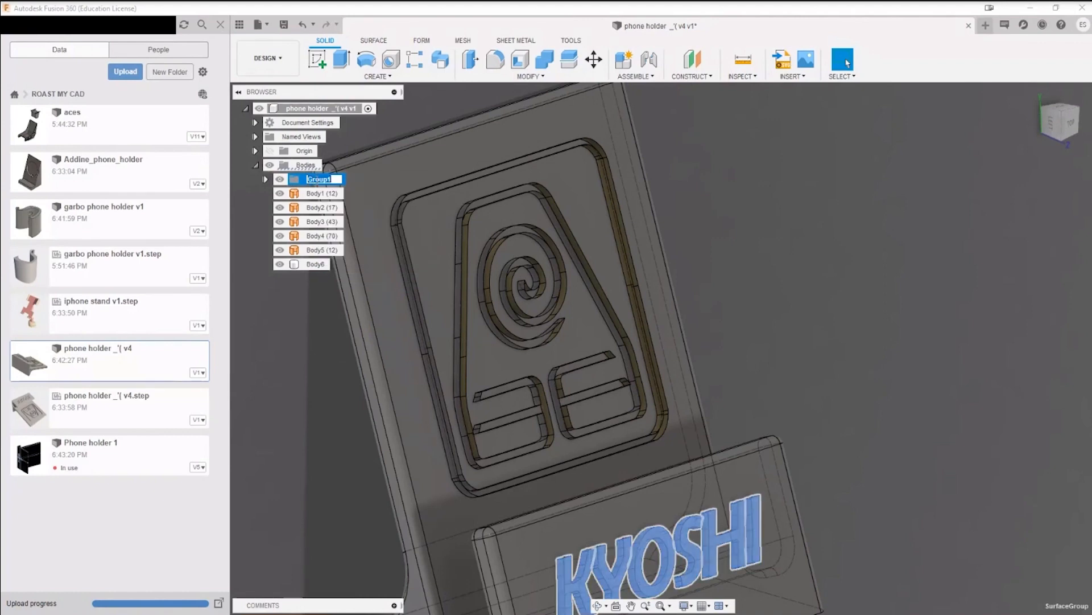
type("letters")
key("Return")
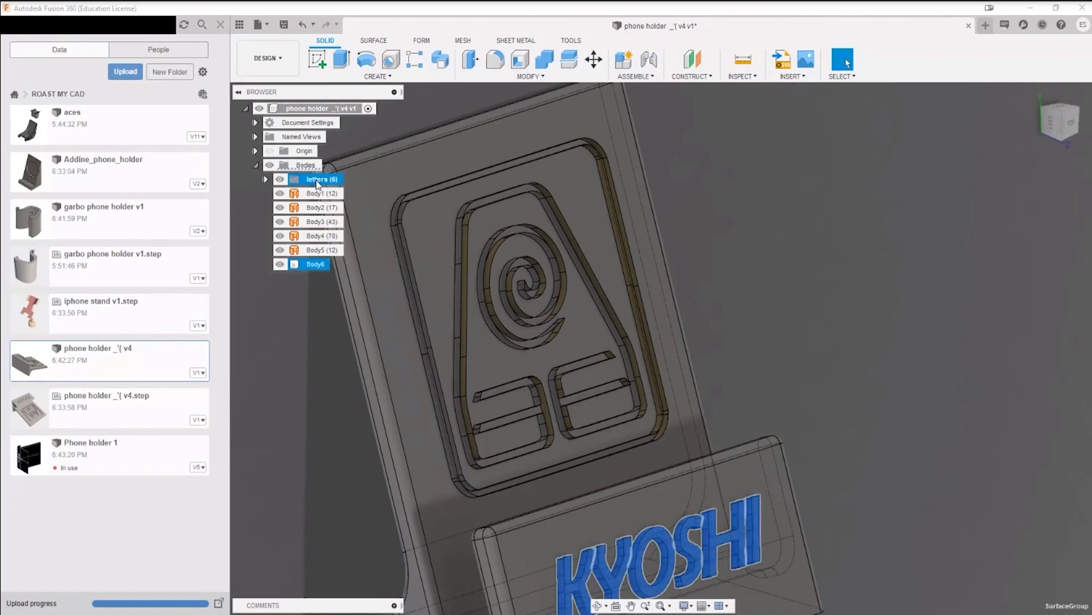
left_click(309, 357)
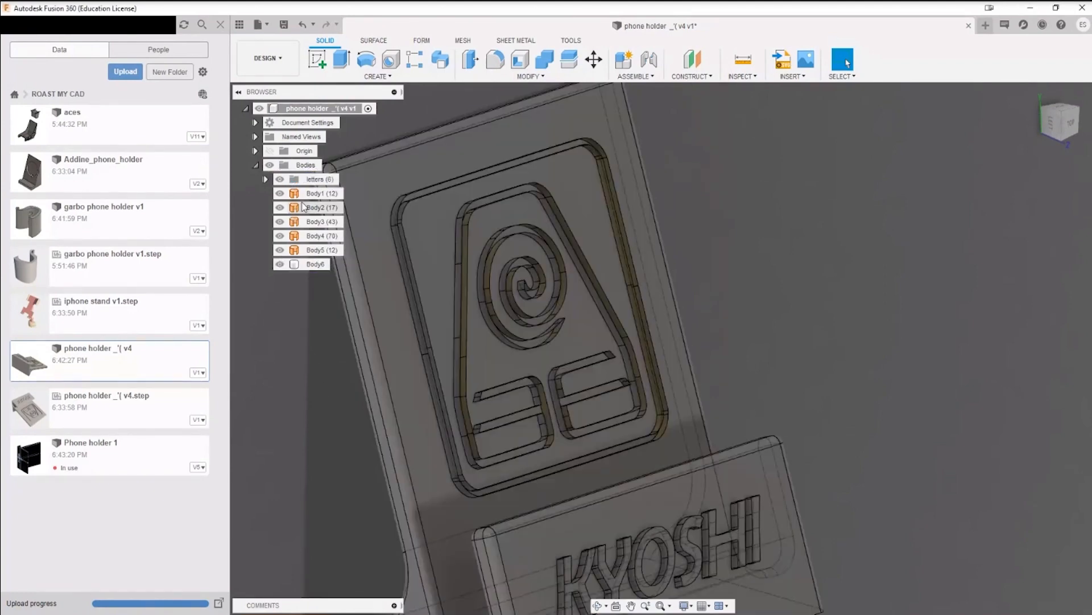
Step: Hide Body6 and examine the backrest symbol's surface bodies from the side
left_click(280, 264)
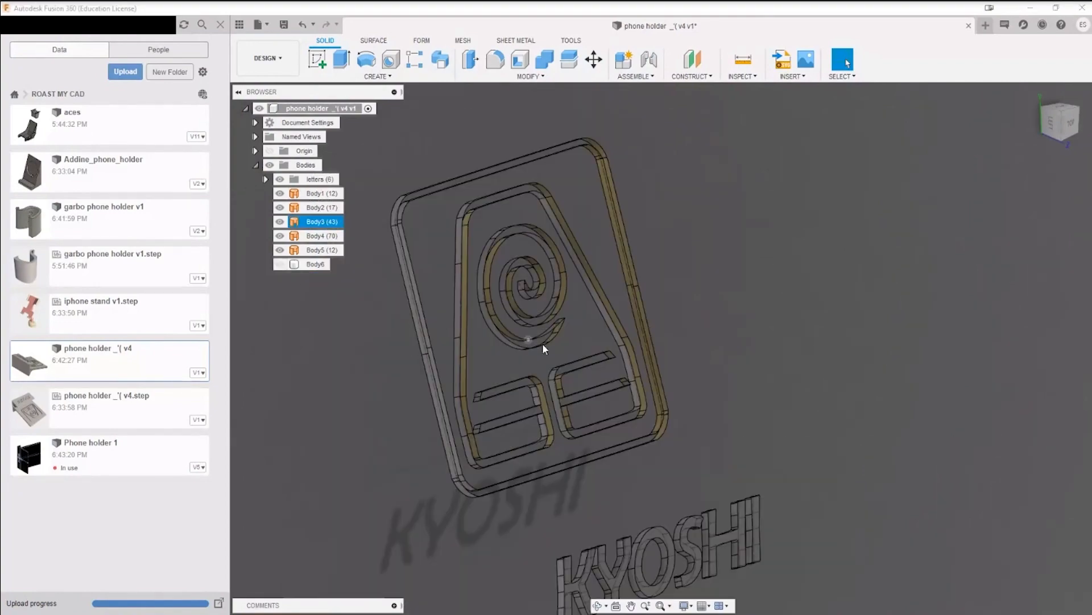
middle_click_drag(748, 325, 761, 231, "shift")
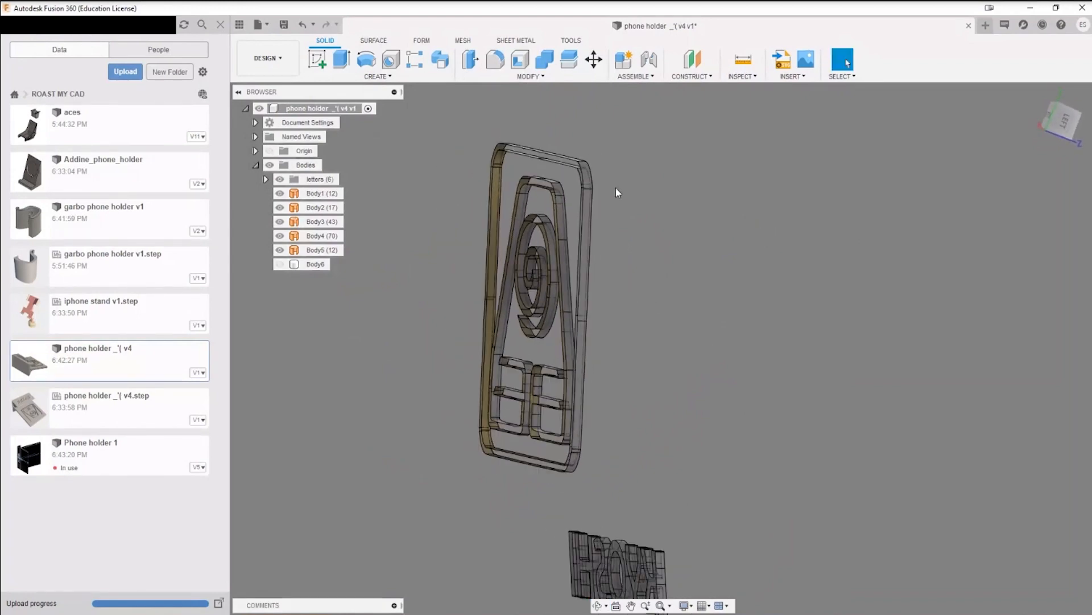
scroll(583, 165, "up", 3)
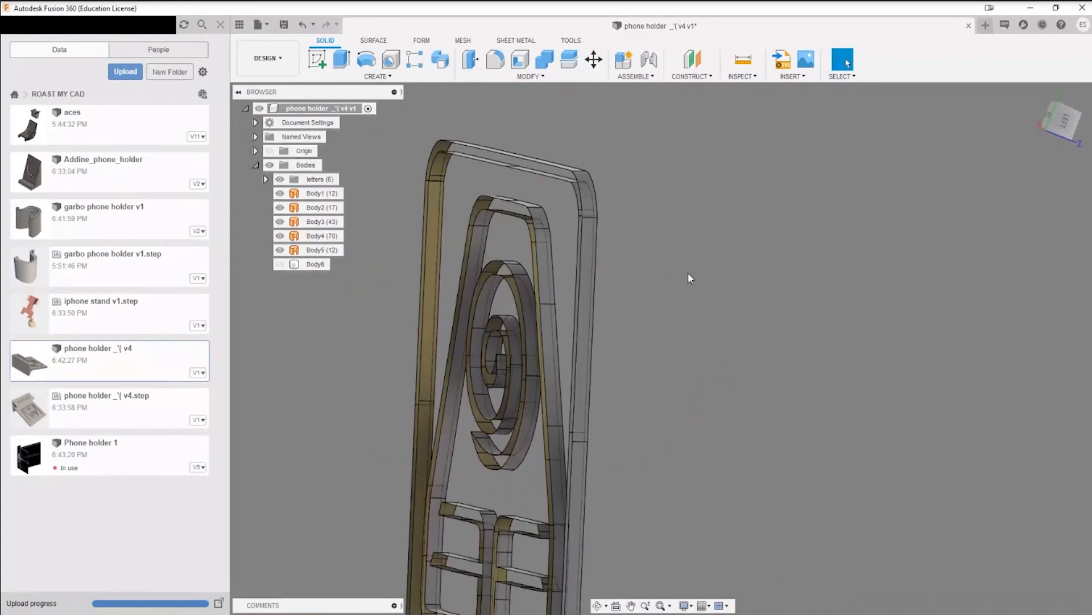
Step: Compare the backrest symbol's surface bodies with the solid holder by showing and hiding Body6, ending with Body6 shown
left_click(279, 264)
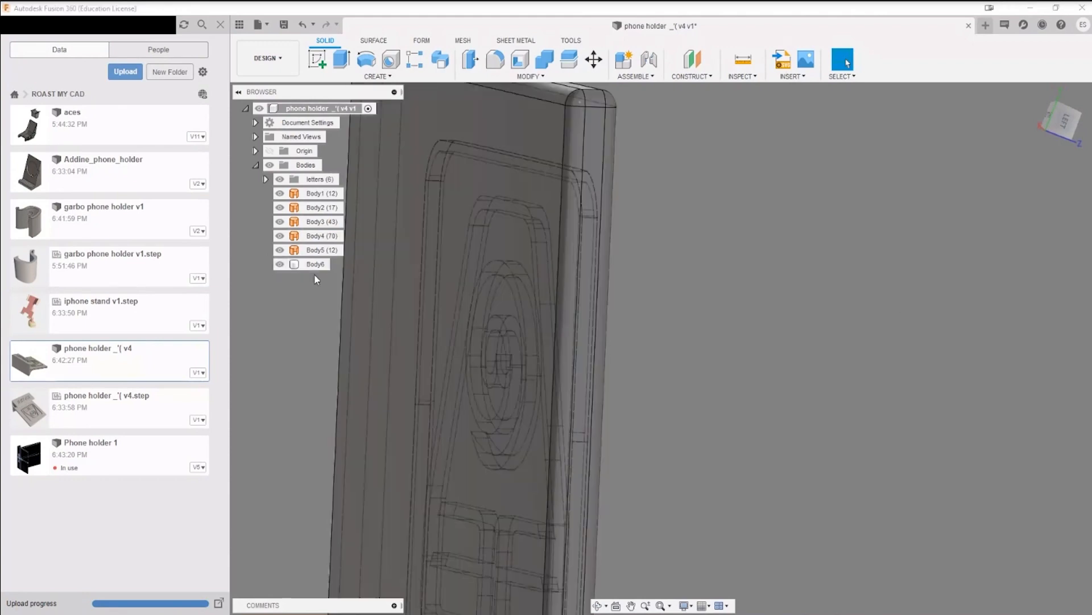
left_click(315, 264)
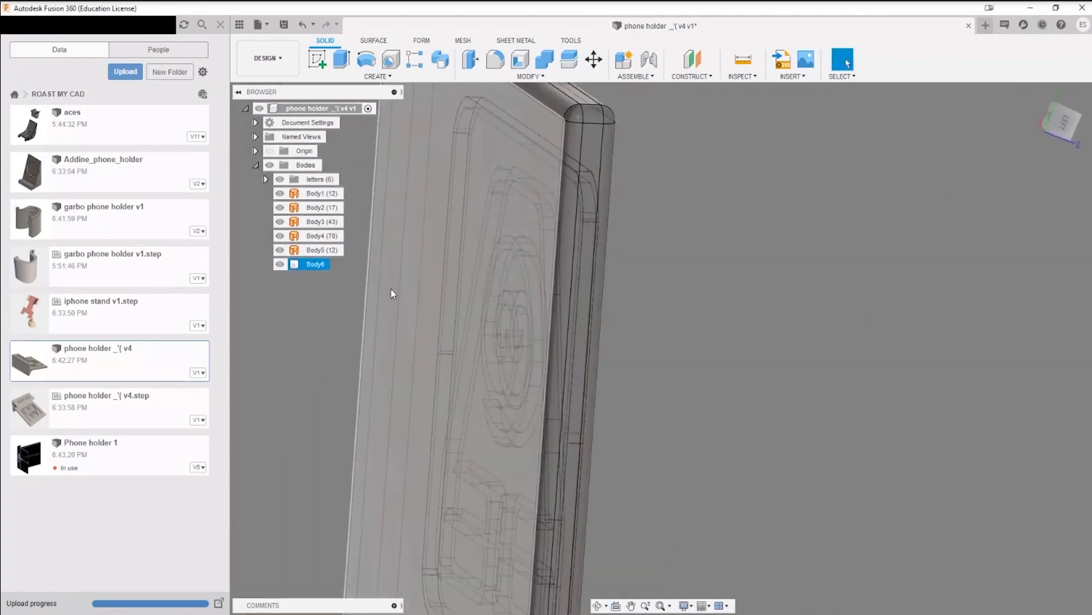
left_click(279, 264)
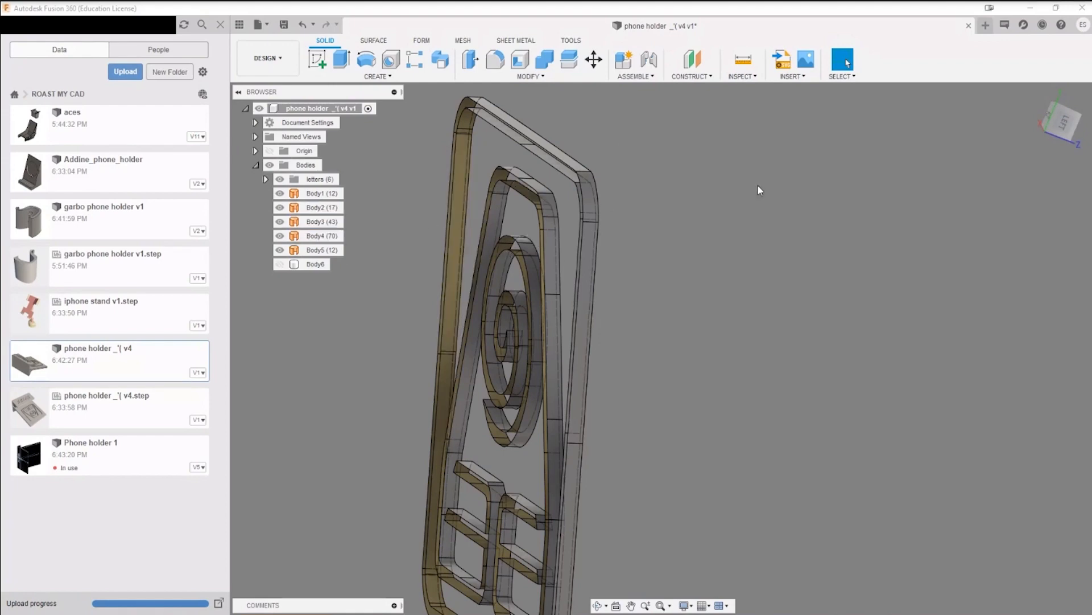
middle_click_drag(758, 185, 794, 230, "shift")
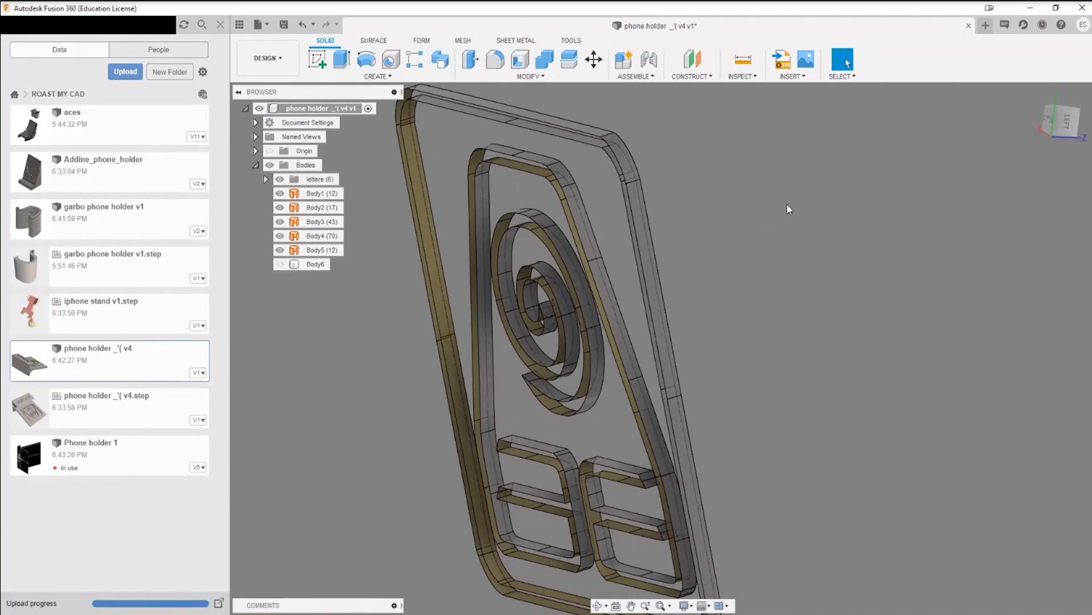
middle_click_drag(788, 205, 734, 209, "shift")
left_click(279, 264)
scroll(725, 286, "down", 2)
mouse_move(725, 286)
middle_mouse_down("shift")
mouse_move(757, 276)
mouse_move(717, 293)
middle_mouse_up("shift")
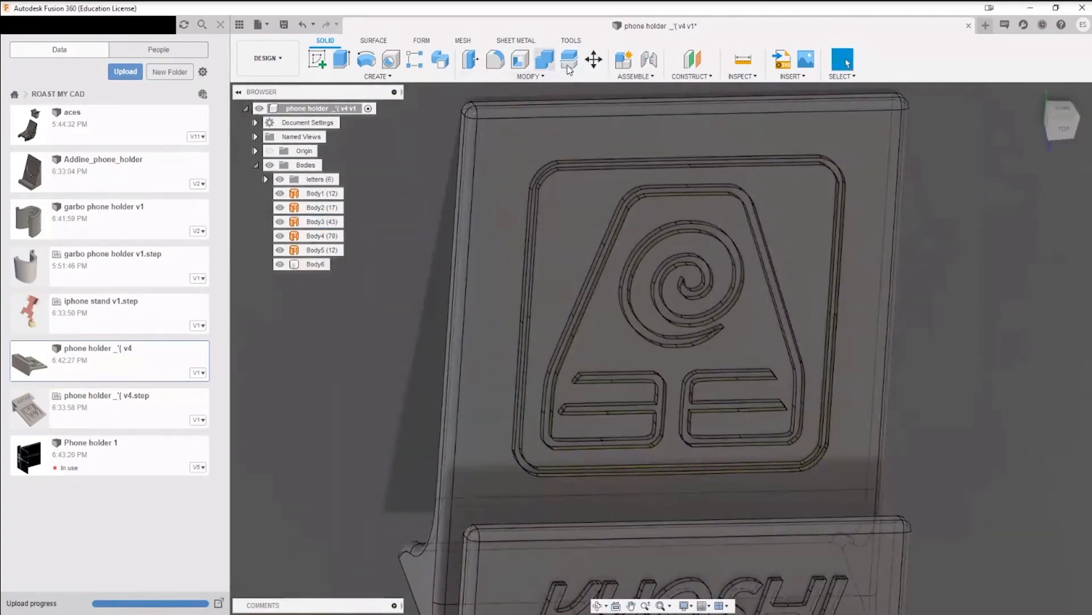
left_click(374, 41)
left_click(342, 58)
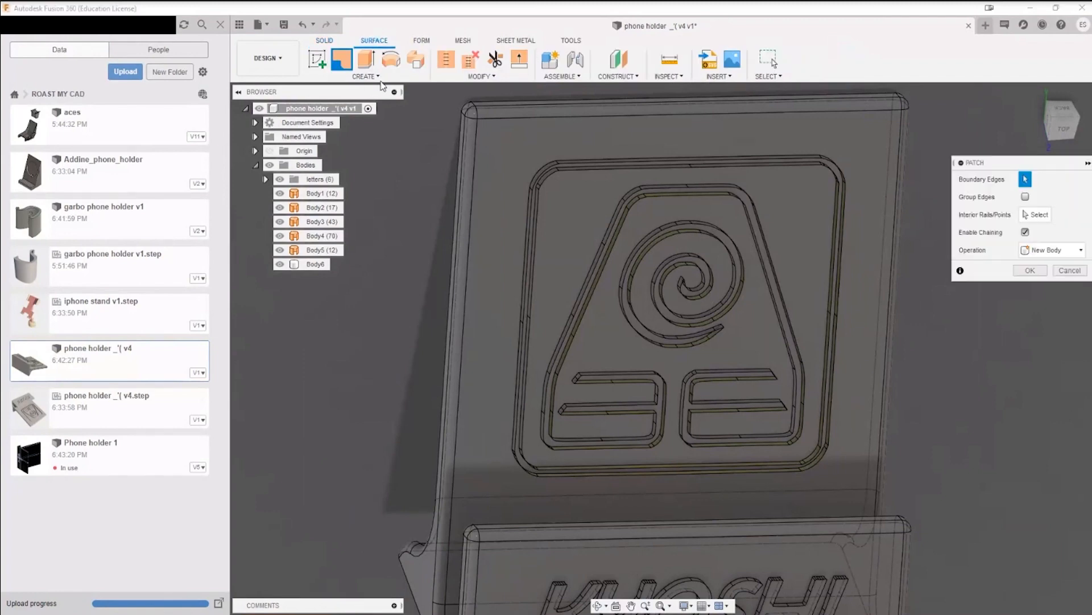
left_click(568, 169)
scroll(586, 174, "up", 5)
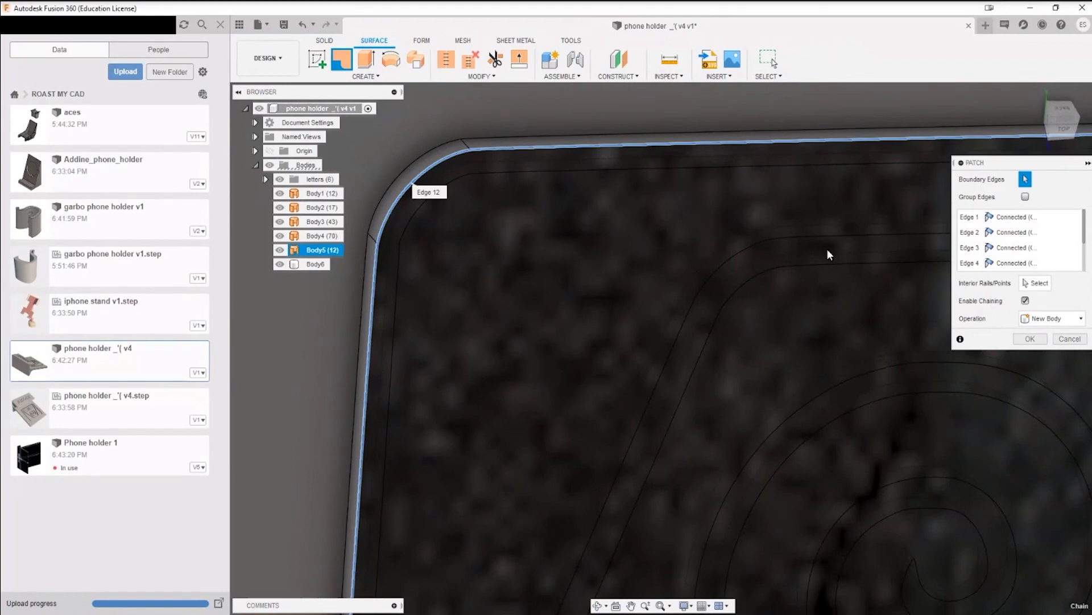
left_click(1036, 283)
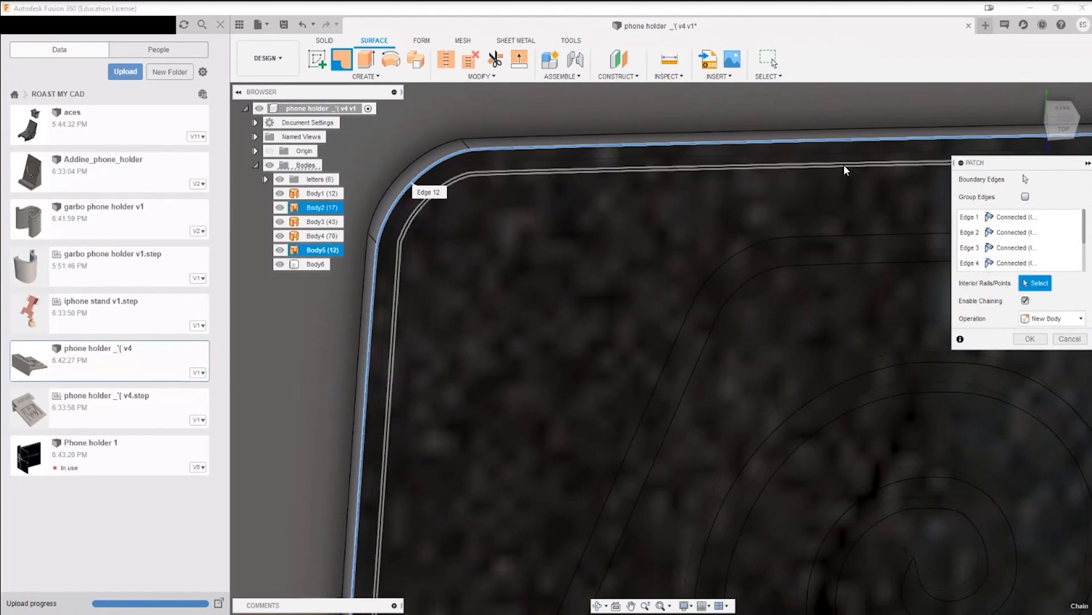
left_click(845, 169)
scroll(845, 170, "down", 5)
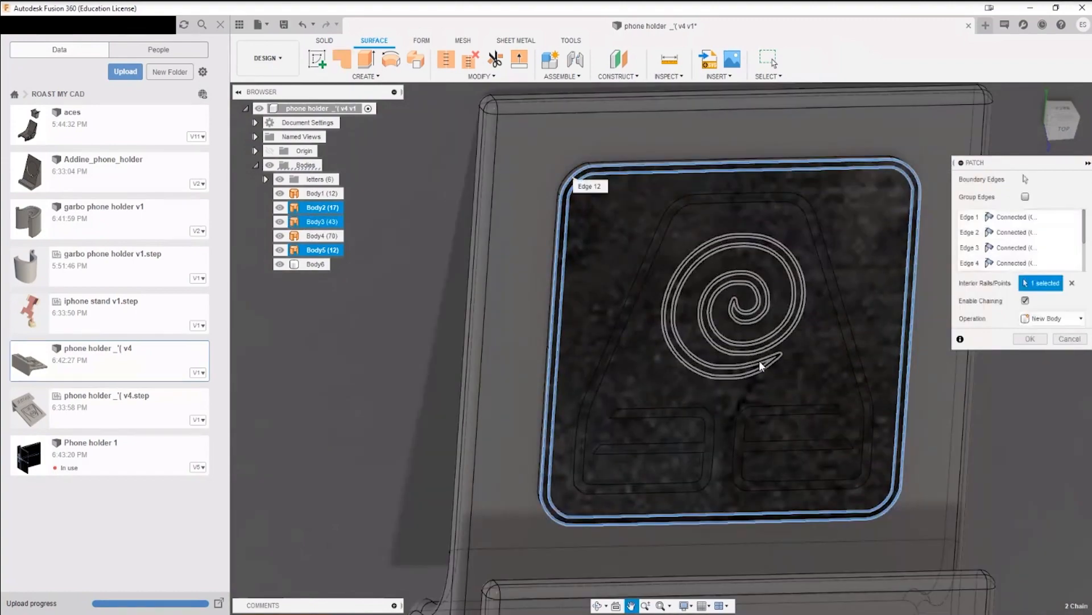
left_click(1072, 340)
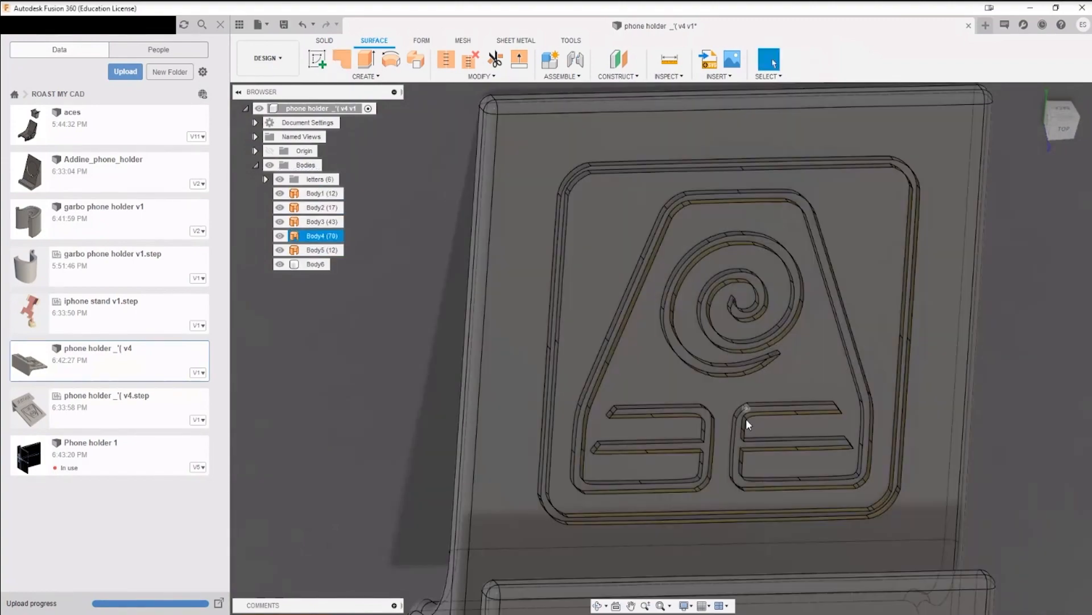
Step: Hide Body6 and view the backrest symbol's surface bodies edge-on from the side
middle_click_drag(706, 401, 753, 375, "shift")
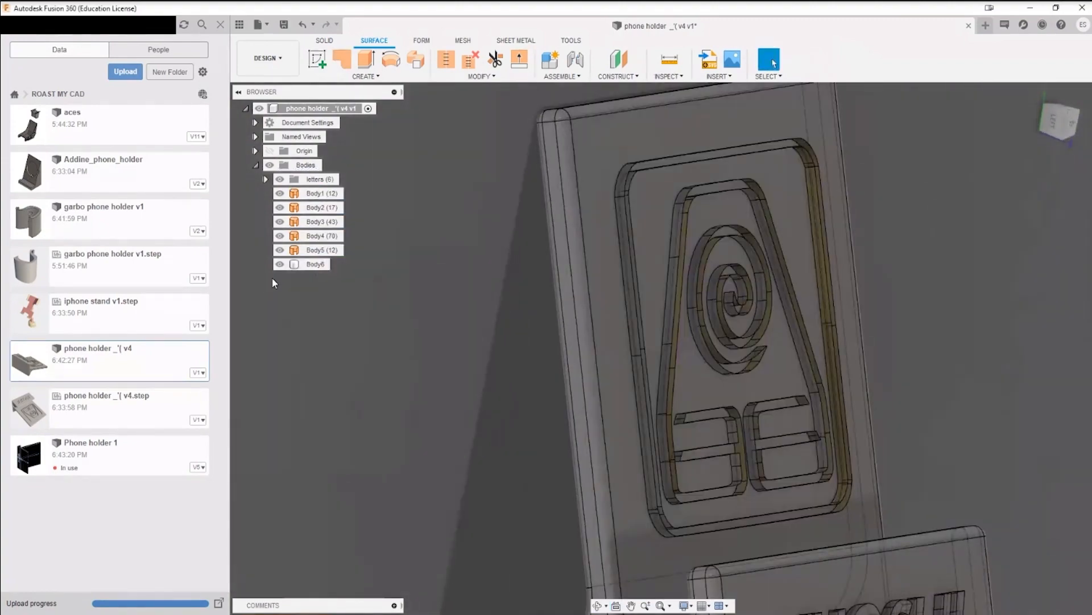
left_click(279, 264)
left_click(1057, 121)
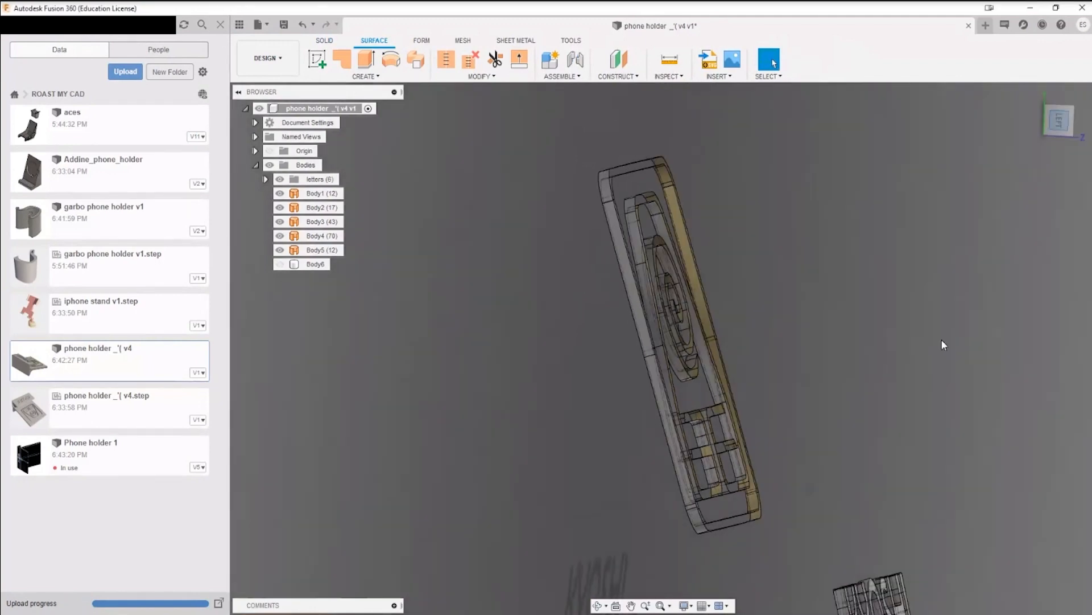
mouse_move(880, 285)
middle_mouse_down("shift")
mouse_move(910, 279)
mouse_move(893, 273)
mouse_move(1019, 288)
mouse_move(868, 280)
mouse_move(895, 286)
mouse_move(886, 287)
middle_mouse_up("shift")
double_click(612, 192)
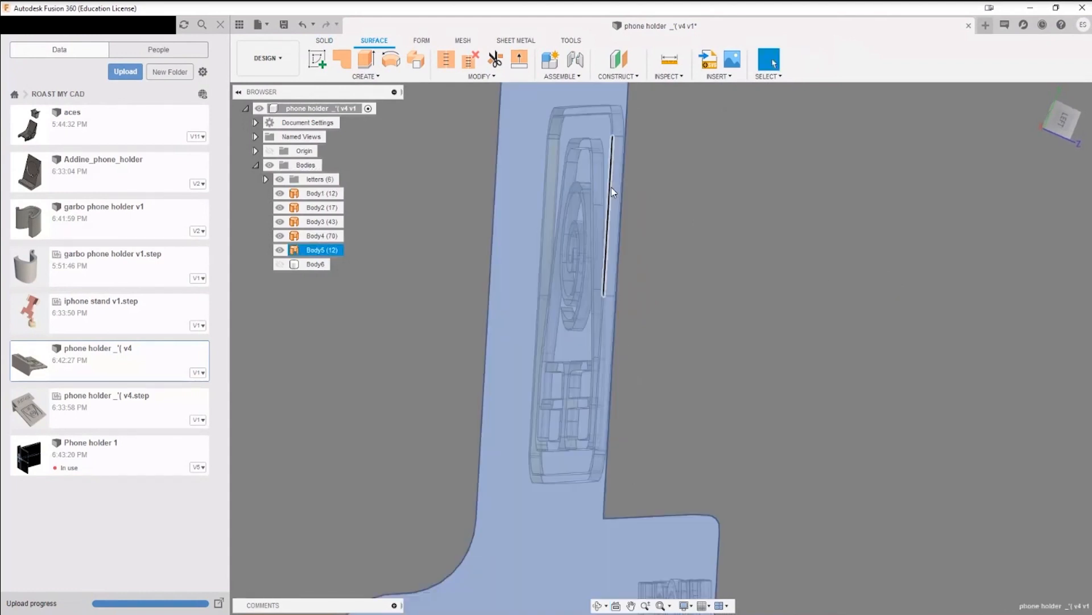
left_click(705, 220)
middle_click_drag(706, 220, 913, 240, "shift")
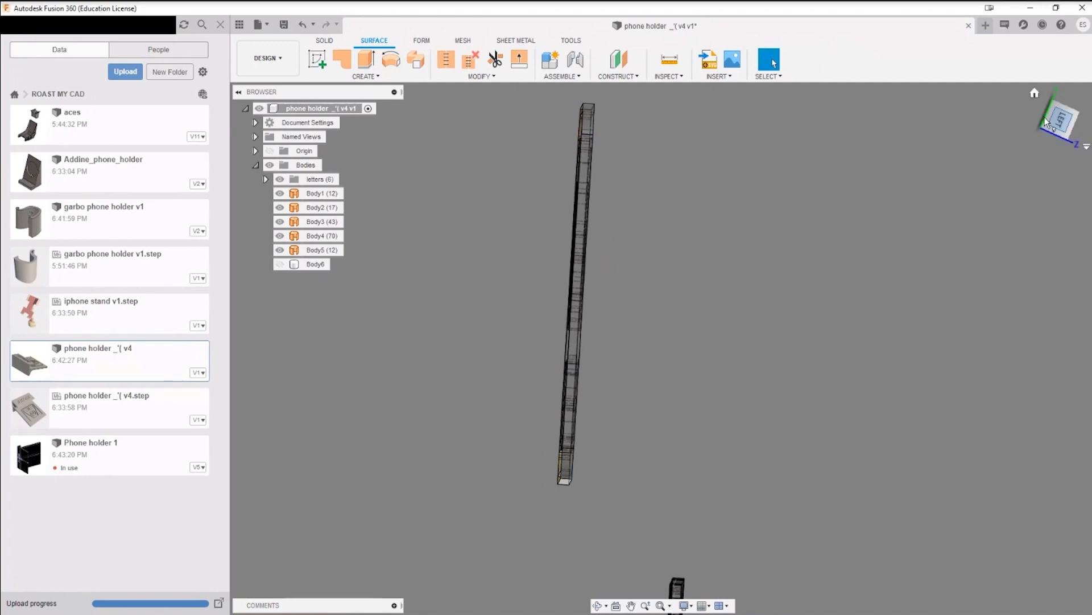
middle_click_drag(726, 275, 793, 276, "shift")
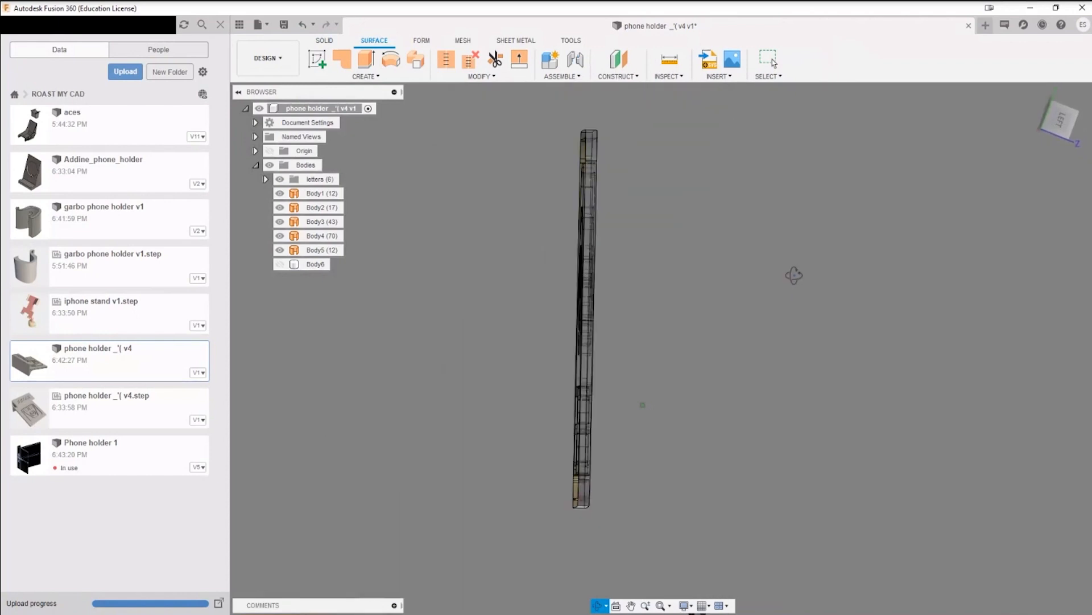
Step: Set the selection priority to edges and window-select the rear edges of the symbol's surface bodies
left_click_drag(527, 107, 585, 568)
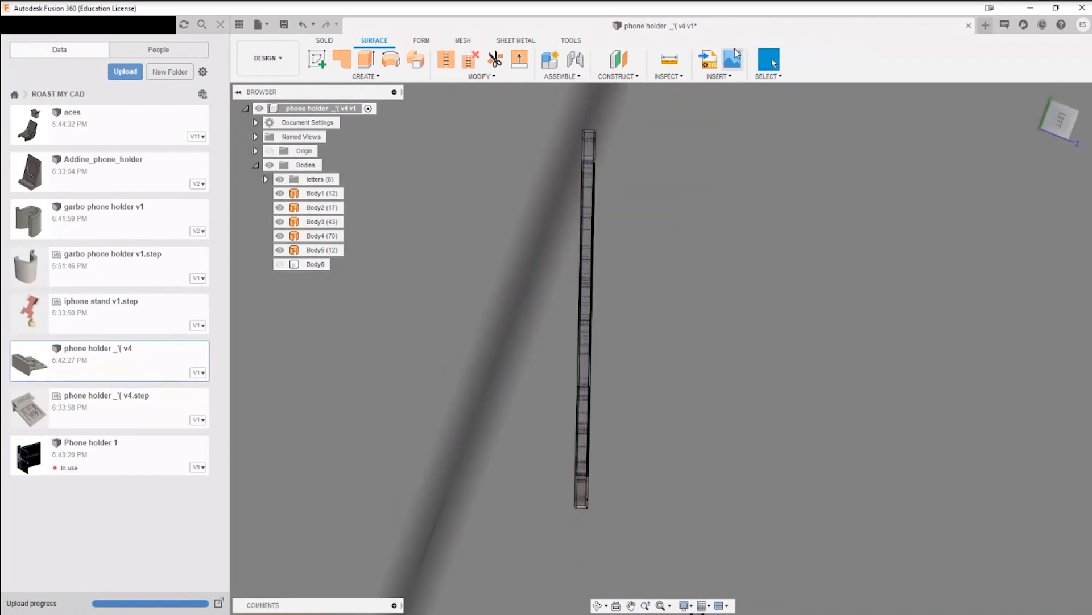
left_click(768, 77)
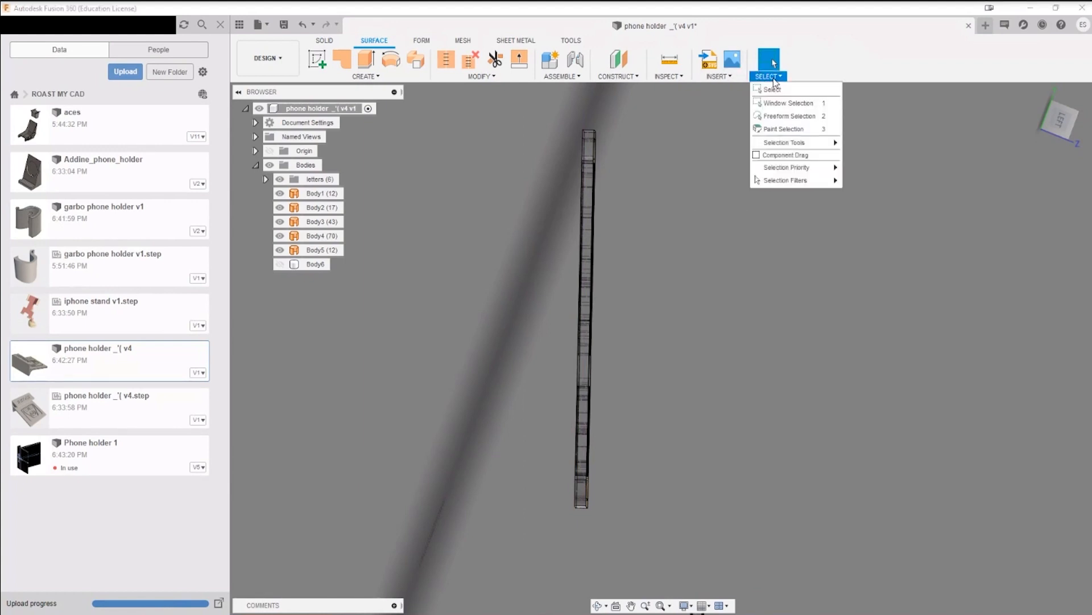
mouse_move(793, 166)
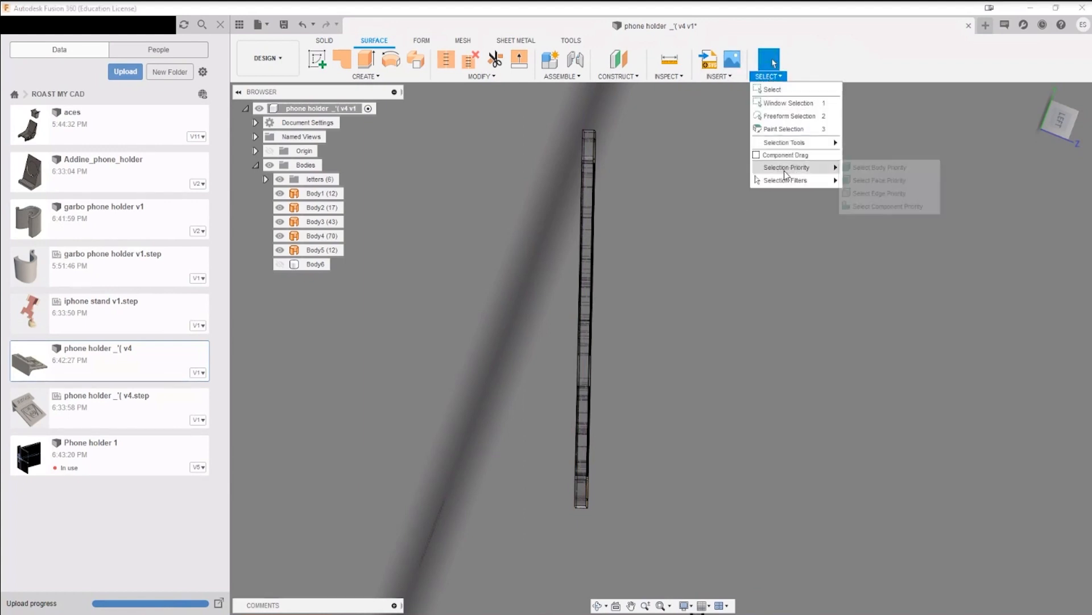
left_click(891, 194)
left_click_drag(540, 110, 582, 525)
middle_click_drag(723, 378, 760, 376, "shift")
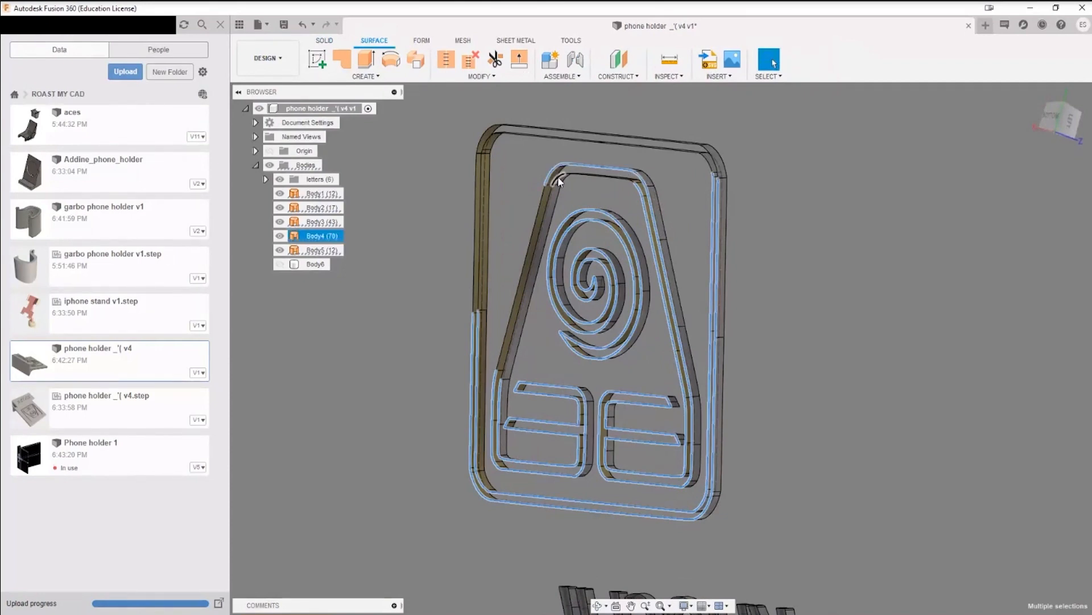
Step: Add the missing rear edges of the symbol's inner trapezoid outline to the edge selection
scroll(637, 185, "up", 5)
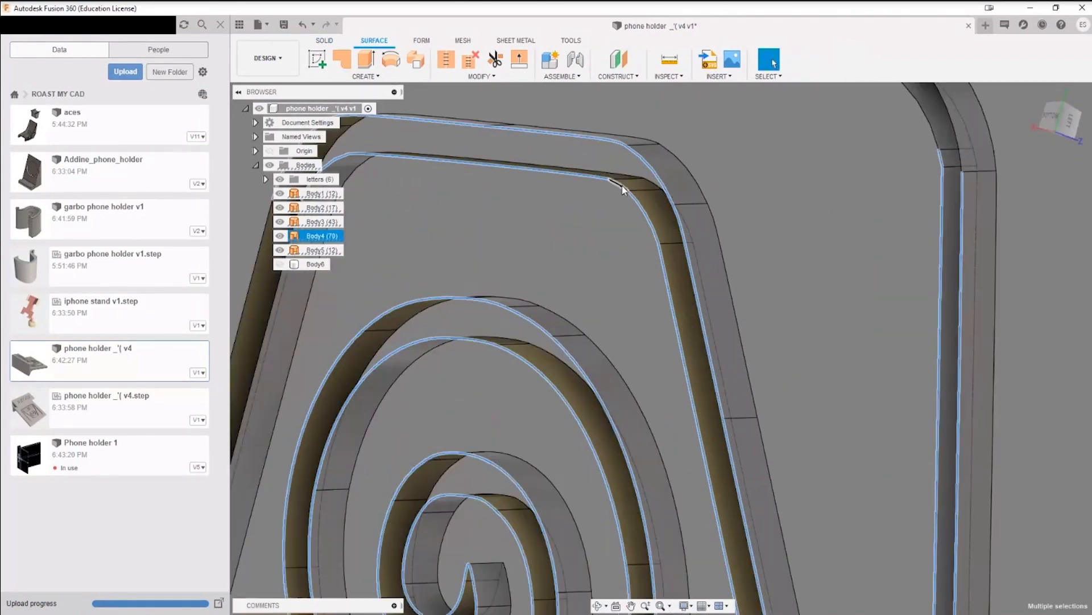
scroll(623, 188, "down", 5)
scroll(520, 213, "down", 3)
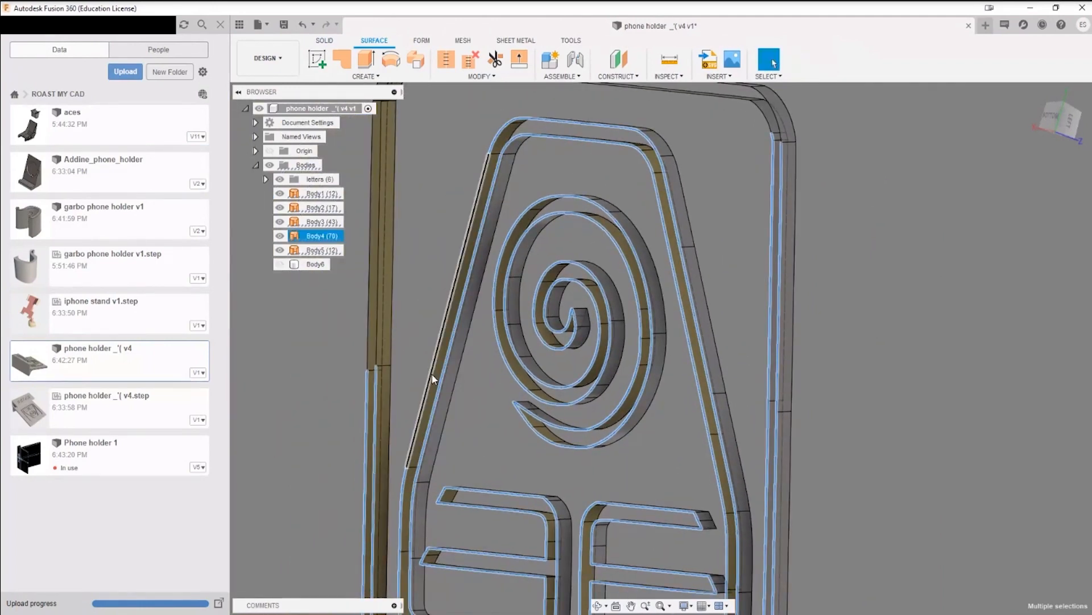
scroll(596, 423, "down", 5)
Step: Add the missing rear edges of the symbol's rounded outer frame to the selection, including its upper sides and corners
scroll(464, 312, "up", 3)
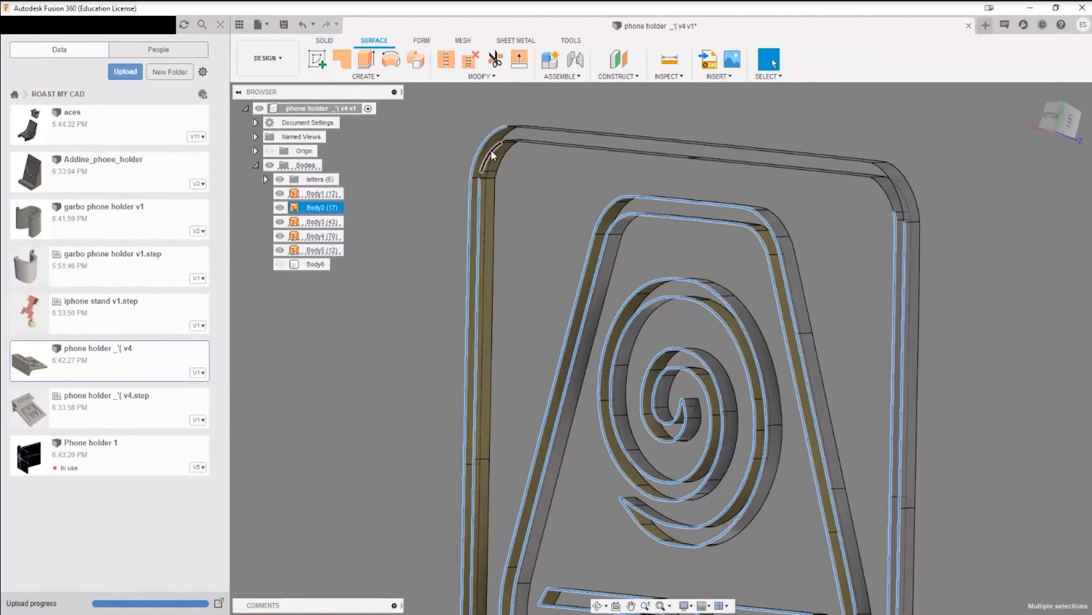
scroll(487, 166, "up", 5)
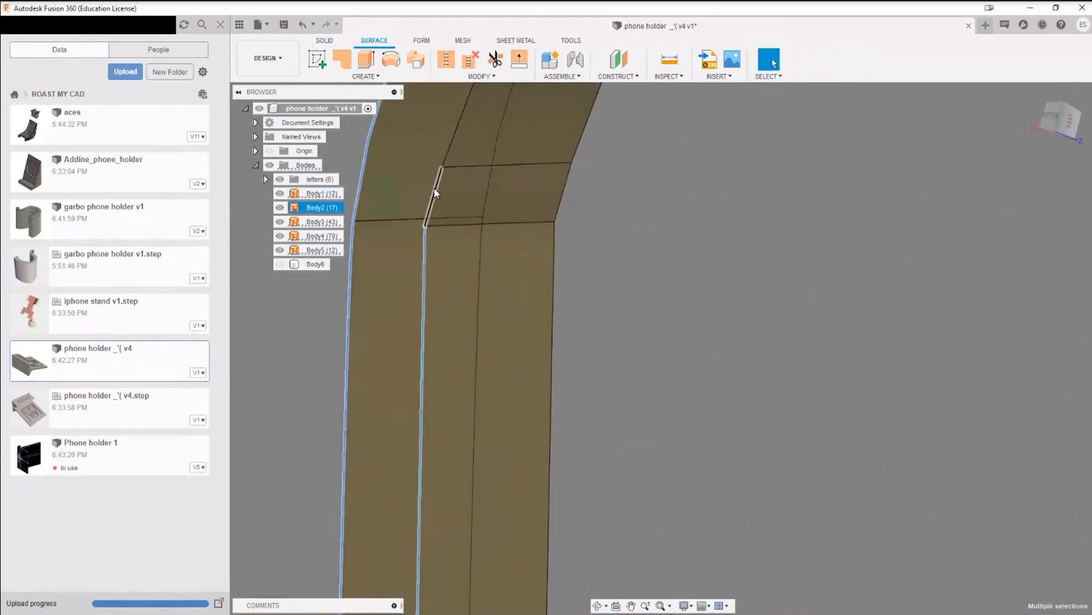
scroll(459, 141, "down", 5)
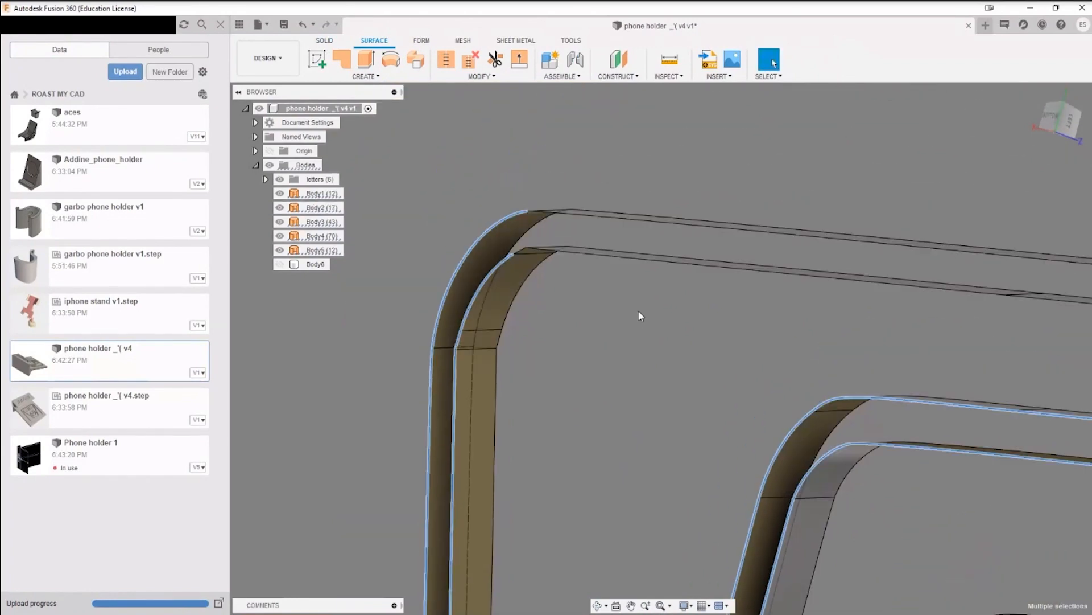
scroll(532, 248, "up", 5)
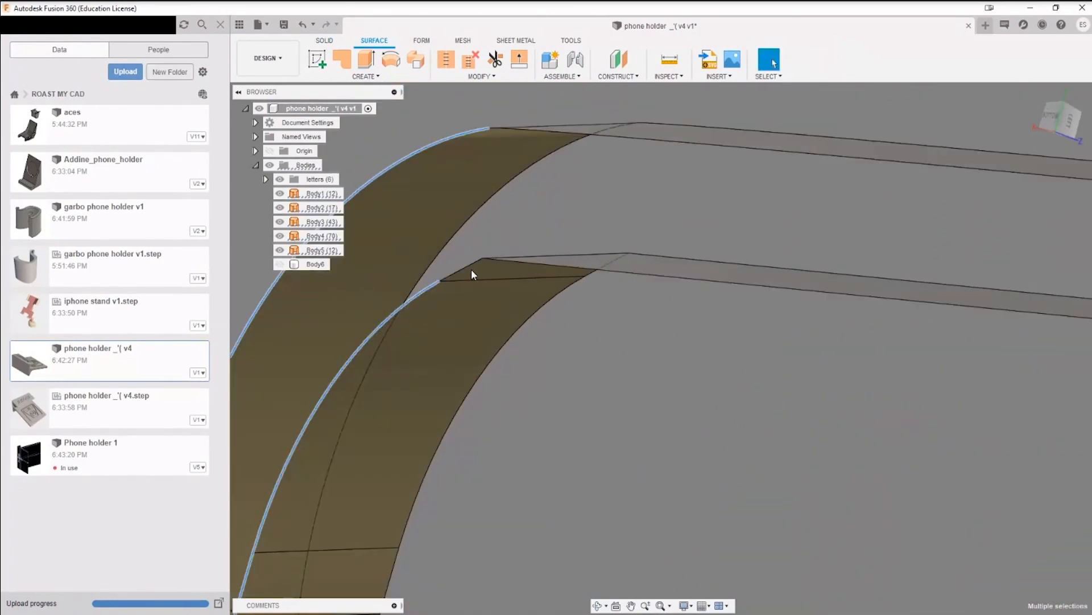
scroll(572, 296, "down", 3)
scroll(571, 296, "down", 5)
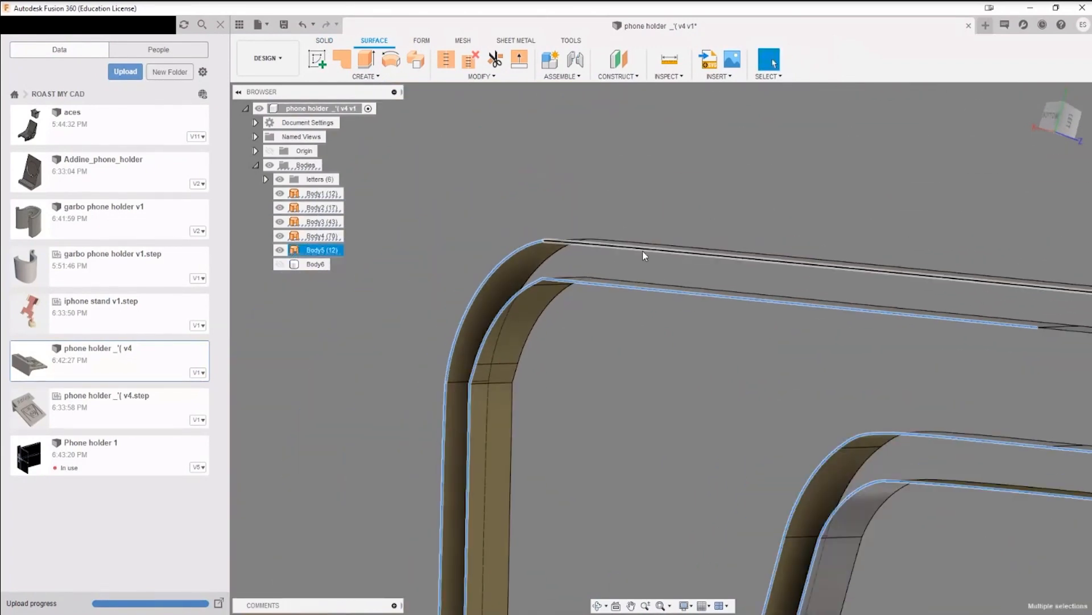
scroll(735, 326, "up", 4)
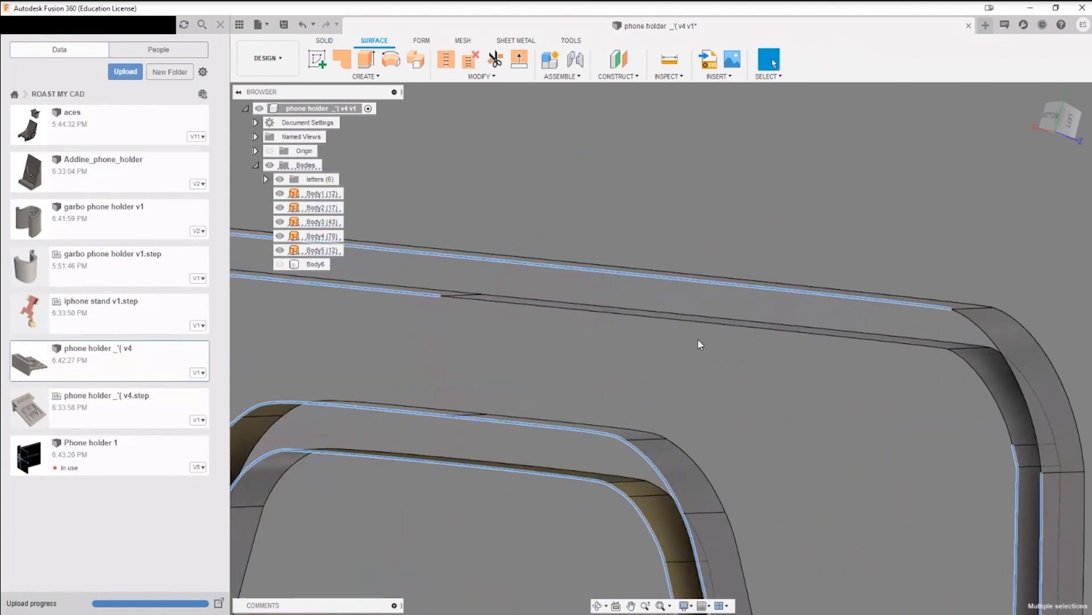
left_click(963, 360, "ctrl")
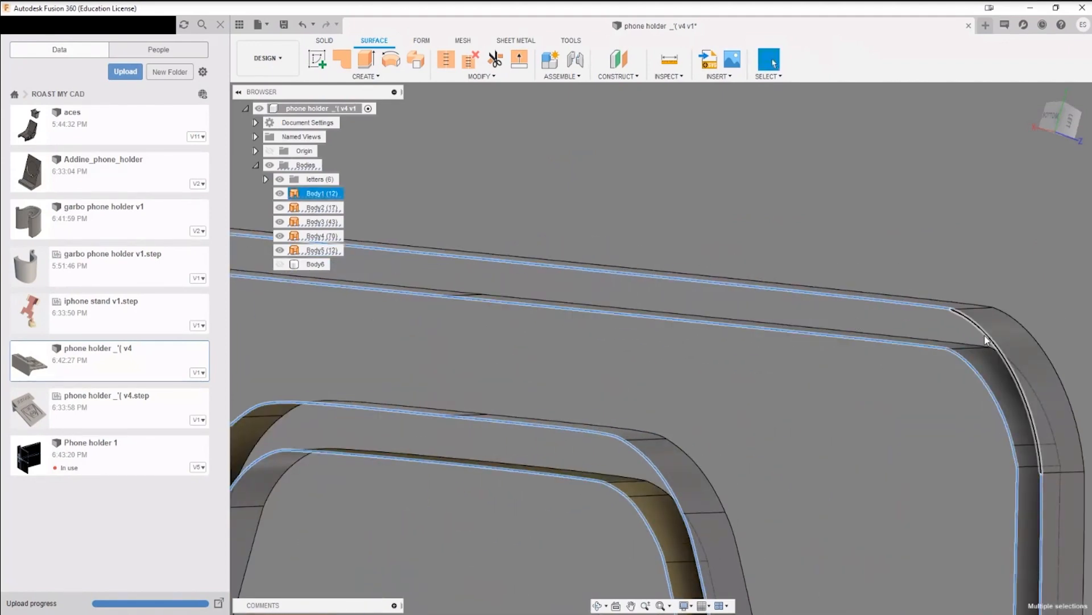
left_click(985, 338, "ctrl")
scroll(879, 449, "down", 5)
middle_click_drag(881, 450, 837, 207)
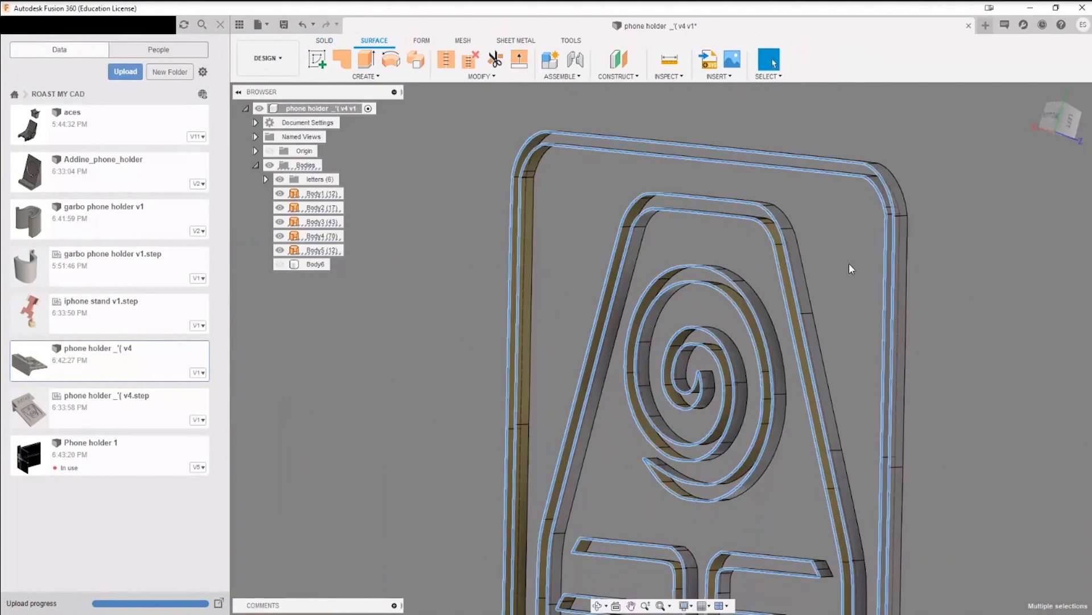
scroll(848, 263, "down", 3)
left_click(720, 77)
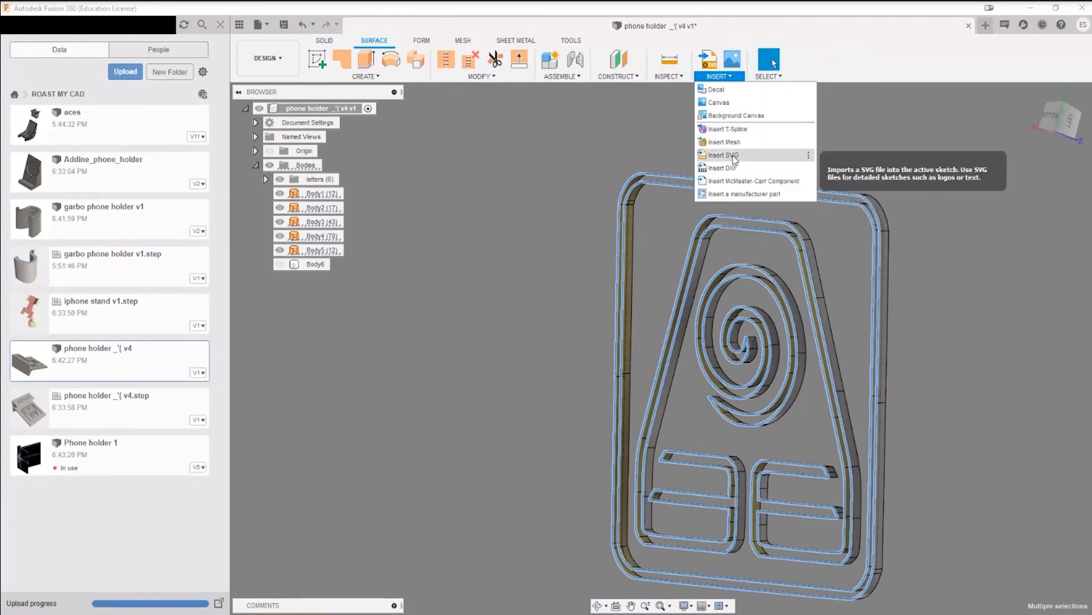
left_click(729, 80)
scroll(1013, 343, "down", 3)
middle_click_drag(1002, 366, 868, 263, "shift")
scroll(687, 196, "up", 4)
scroll(662, 202, "down", 4)
scroll(593, 165, "up", 4)
scroll(695, 254, "down", 4)
scroll(794, 254, "up", 3)
scroll(807, 275, "down", 1)
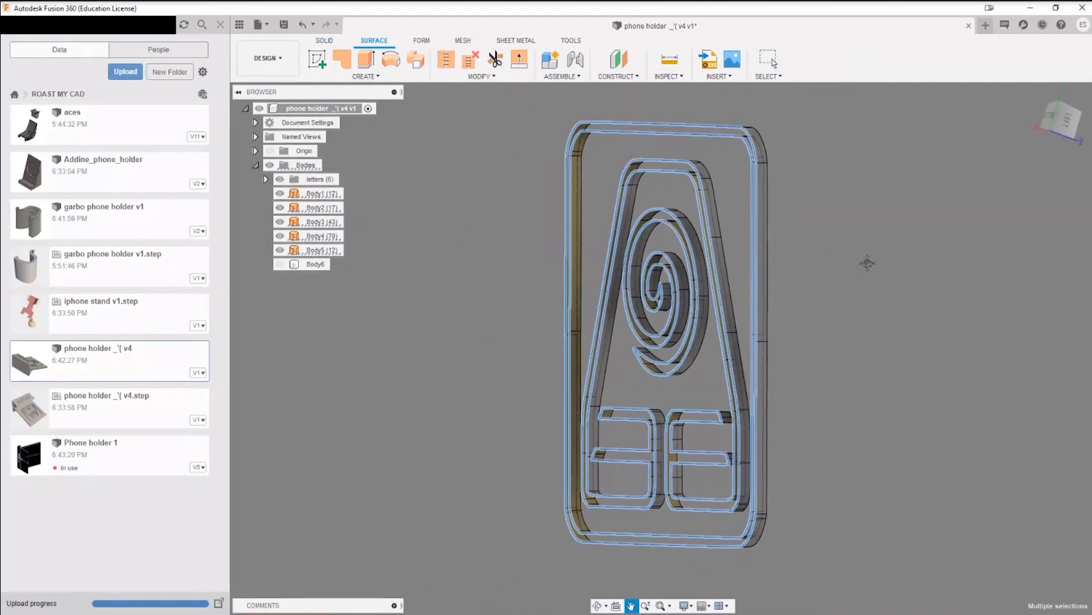
key("Escape")
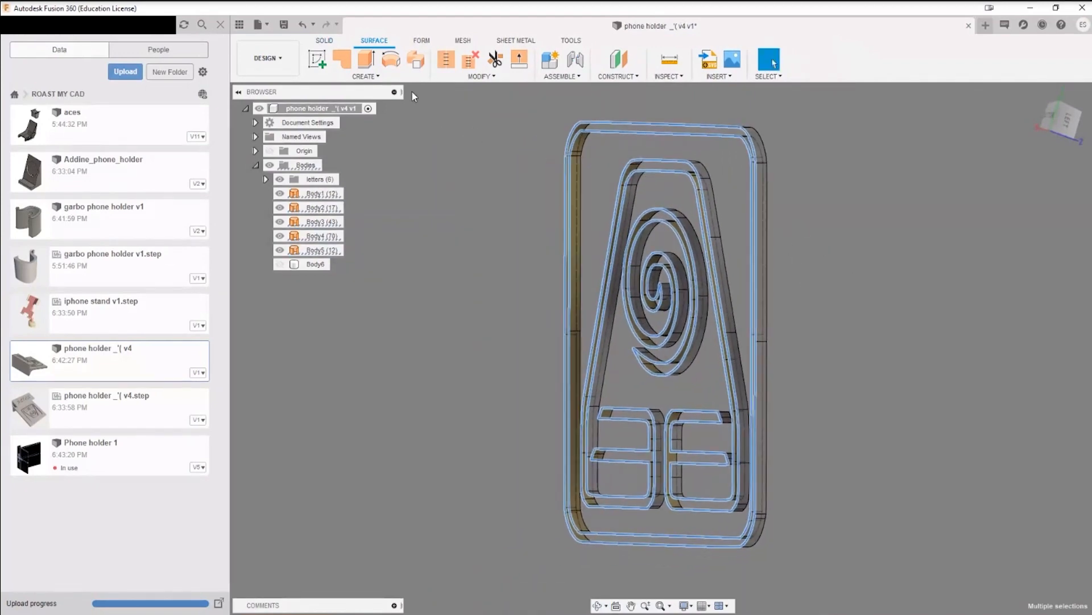
Step: Extend the selected rear edges of the symbol's surface bodies by about 1.664 mm with the Natural extend type
left_click(520, 60)
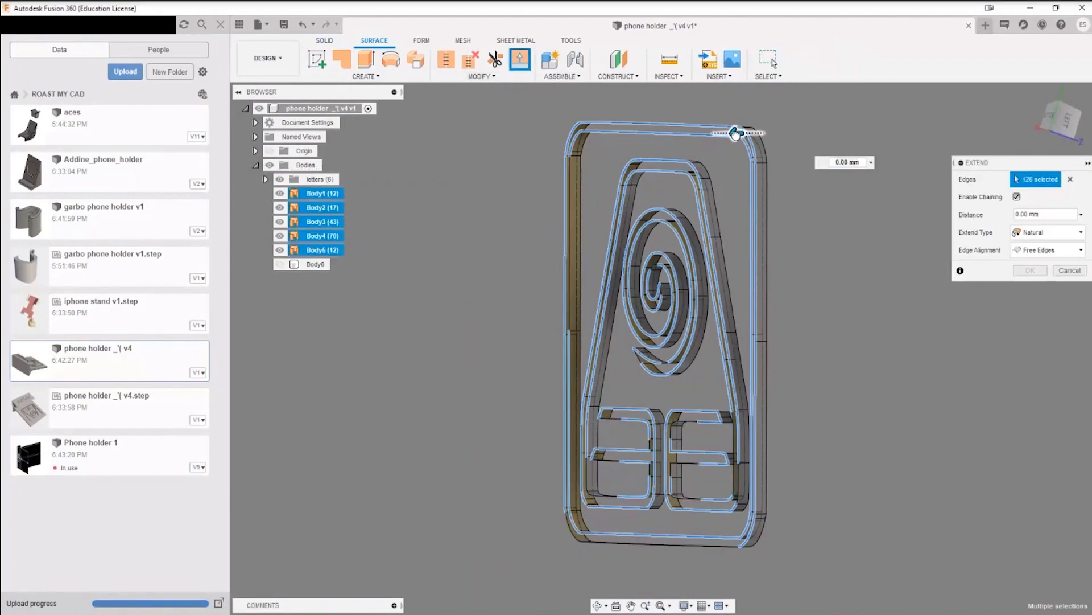
left_click_drag(708, 127, 716, 129)
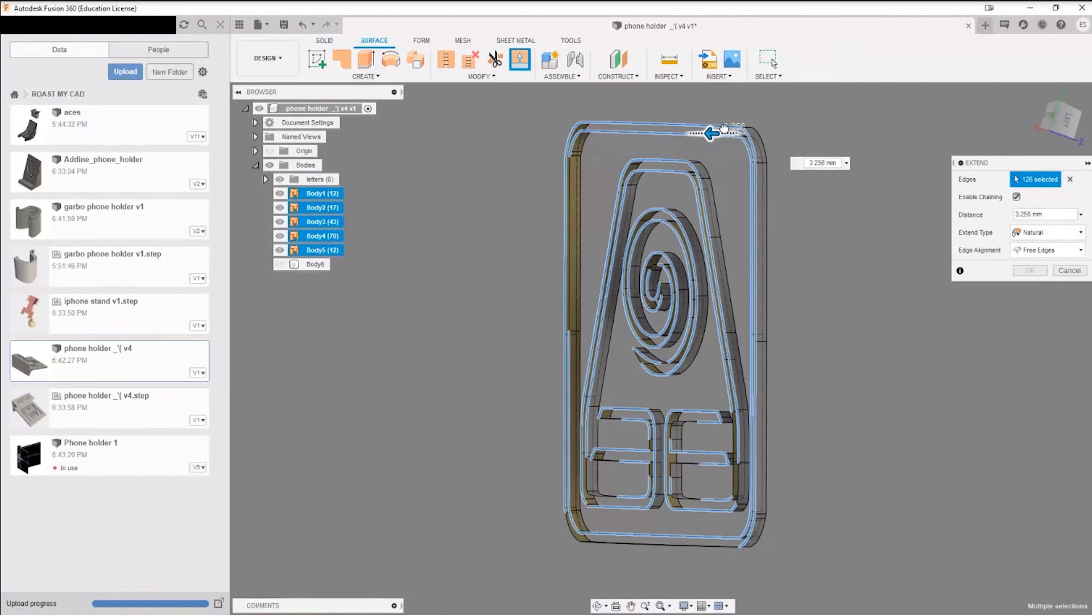
left_click_drag(558, 226, 572, 215)
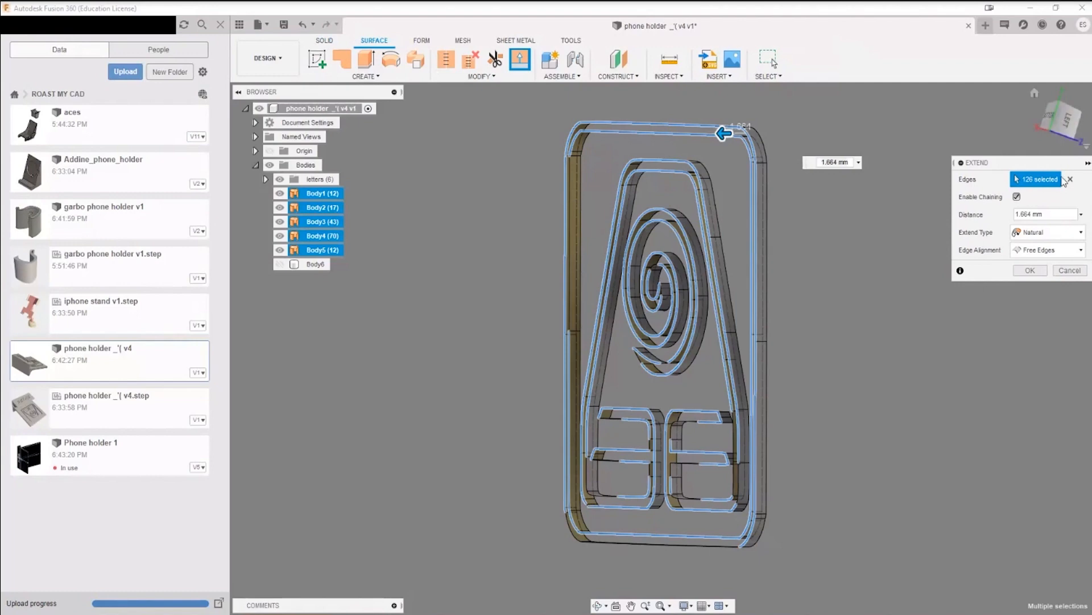
left_click(1036, 272)
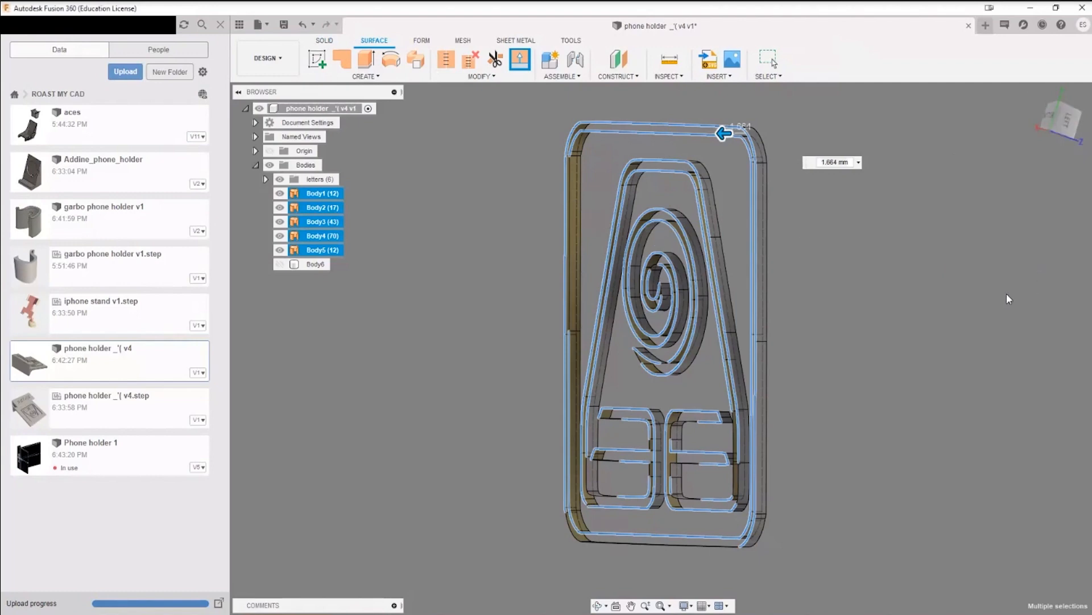
scroll(626, 228, "up", 3)
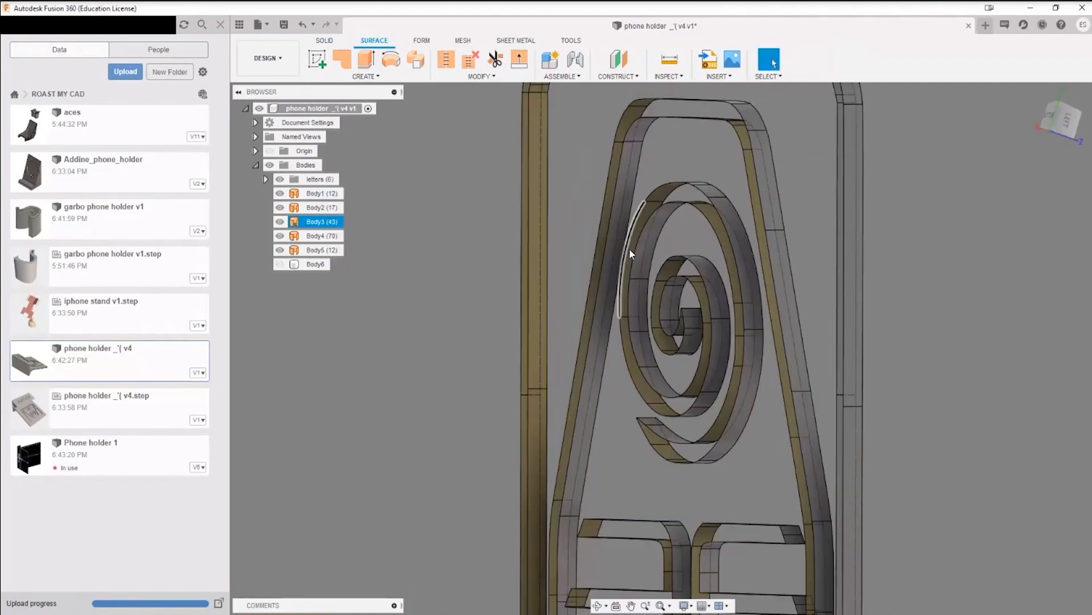
scroll(629, 248, "down", 6)
Step: Toggle Body6's visibility to compare it with the extended symbol surfaces, and leave it shown
left_click(280, 264)
mouse_move(865, 241)
middle_mouse_down("shift")
mouse_move(853, 234)
mouse_move(870, 234)
middle_mouse_up("shift")
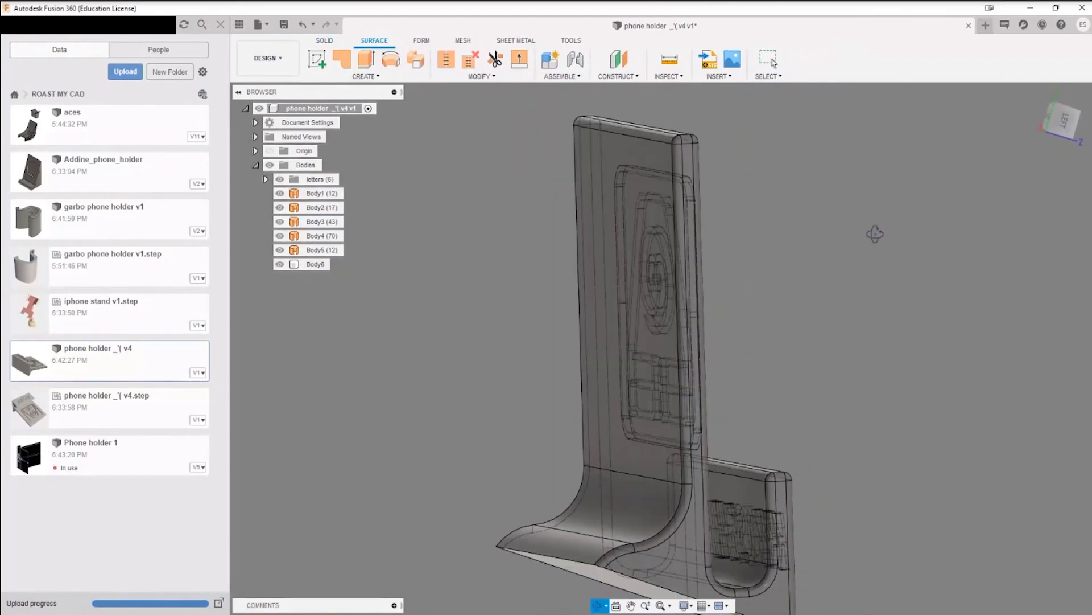
left_click(279, 264)
scroll(715, 209, "up", 4)
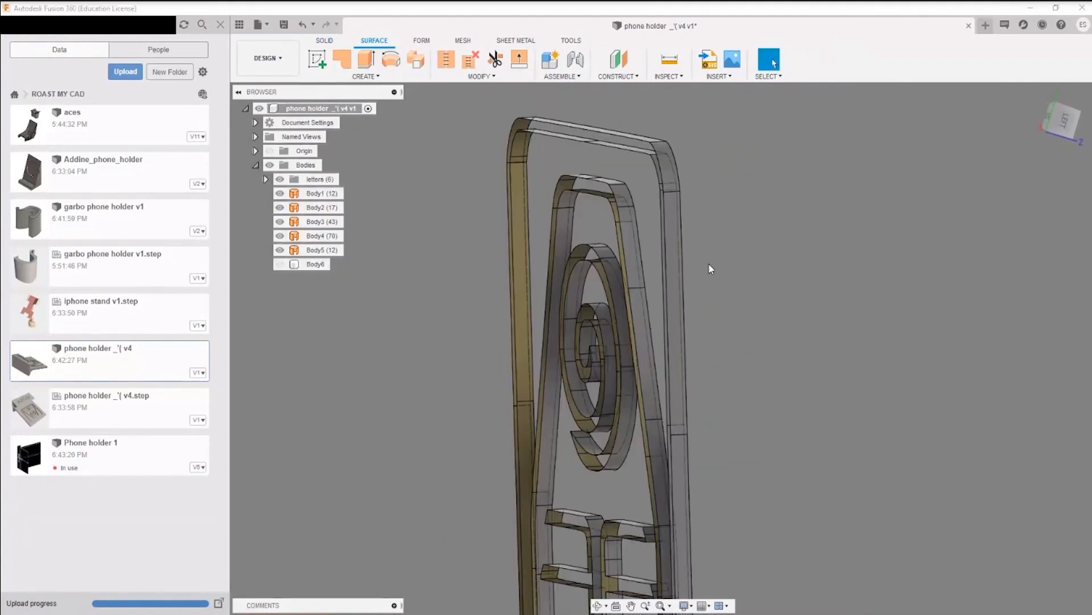
middle_click_drag(803, 215, 888, 204)
left_click(279, 264)
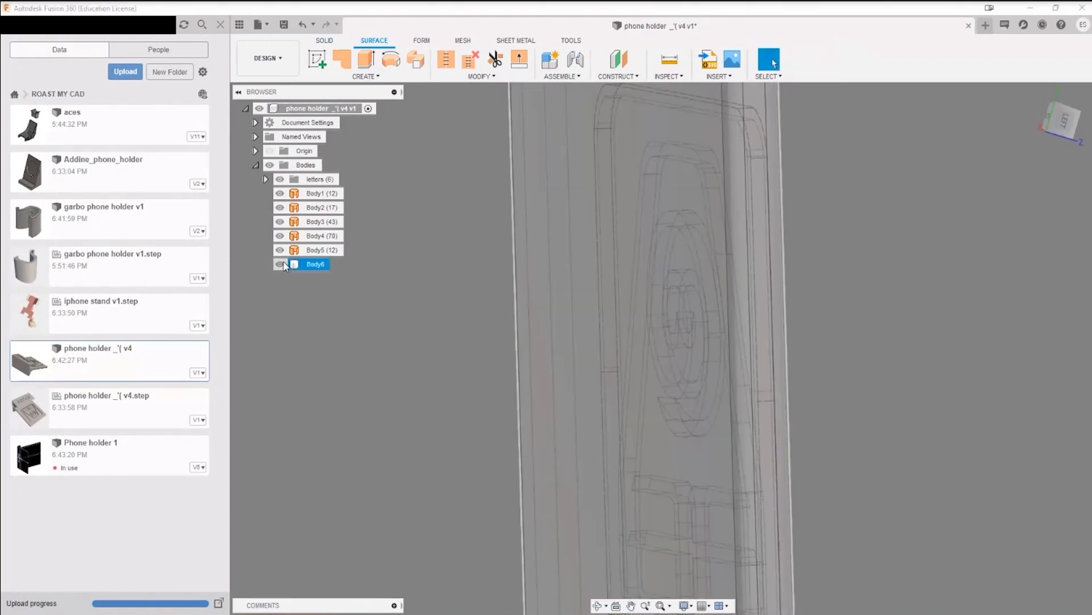
middle_click_drag(967, 273, 873, 267, "shift")
Step: Extrude the backrest's front face about 0.768 mm around the symbol with the Join operation
key("e")
left_click(561, 182)
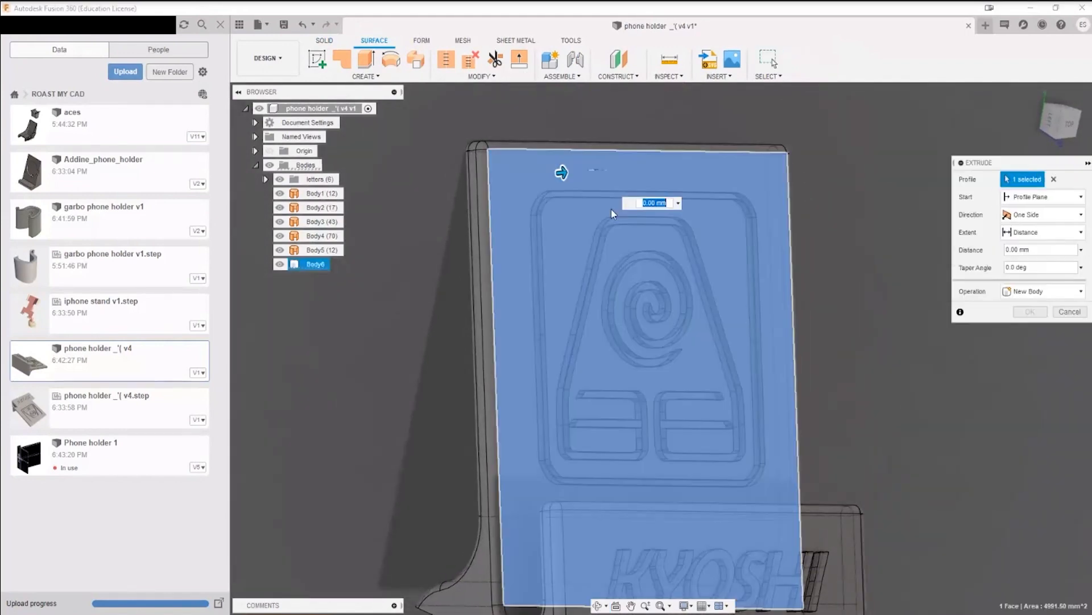
left_click_drag(561, 172, 564, 172)
middle_click_drag(589, 213, 641, 222, "shift")
left_click(1024, 313)
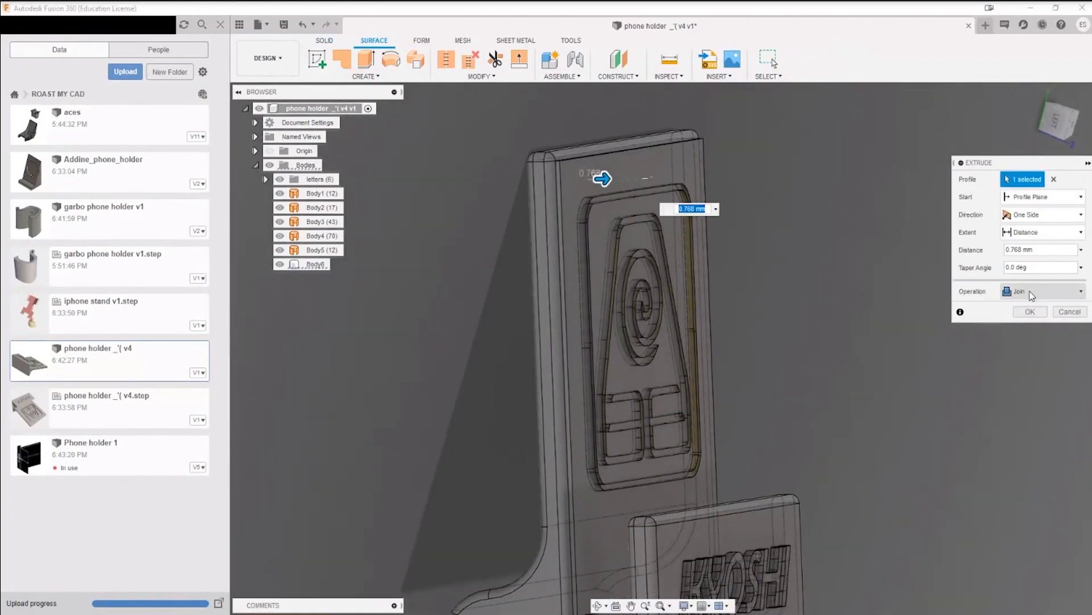
scroll(547, 212, "up", 3)
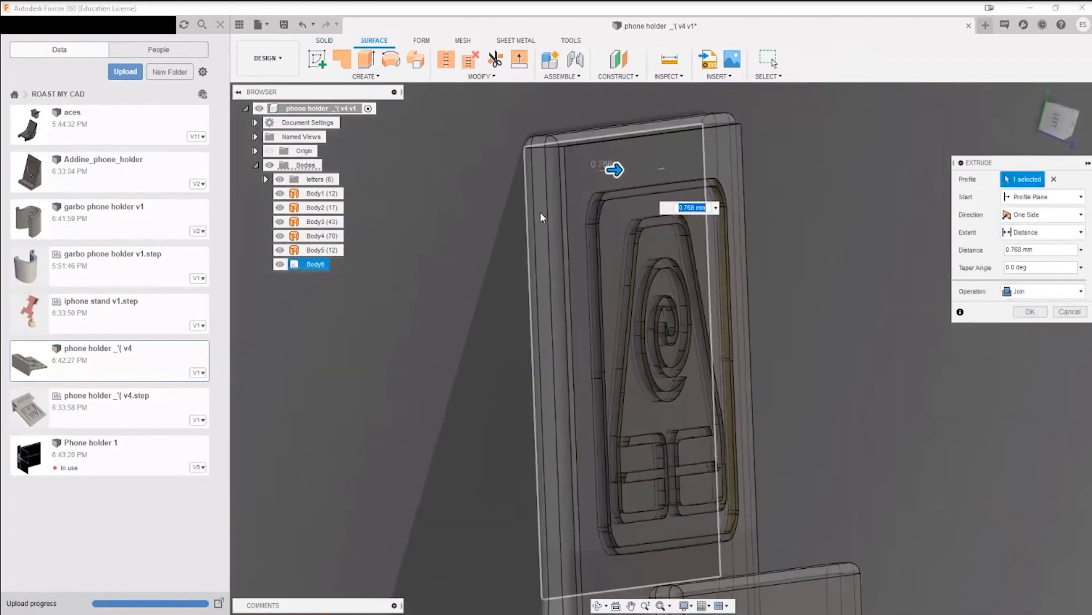
left_click(1033, 313)
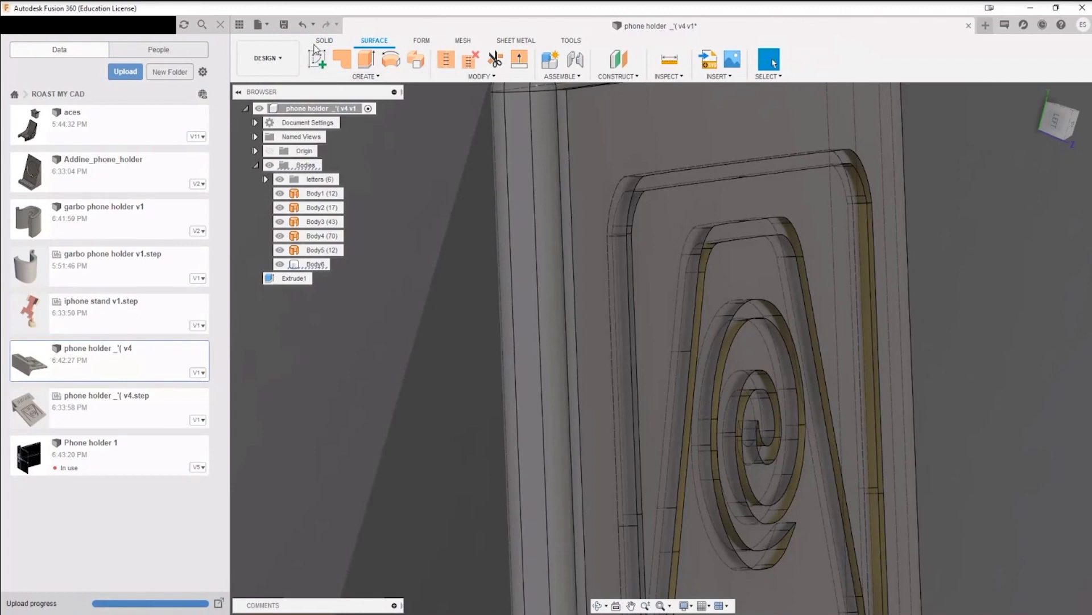
Step: Try to split Body6 using surface bodies Body1 to Body4 as the splitting tools, without extending them
left_click(317, 42)
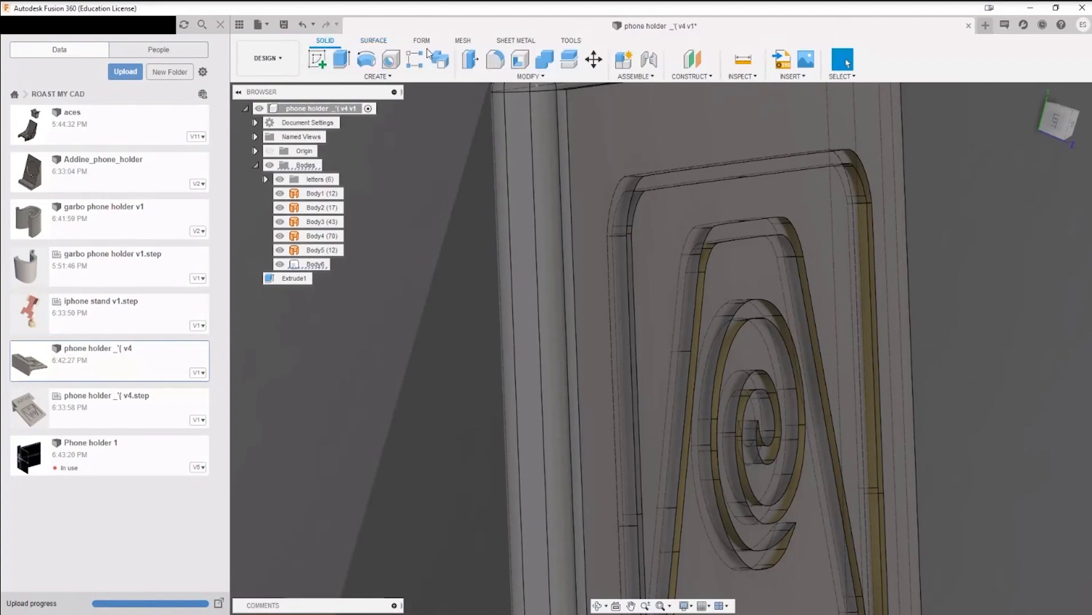
left_click(566, 64)
left_click(678, 146)
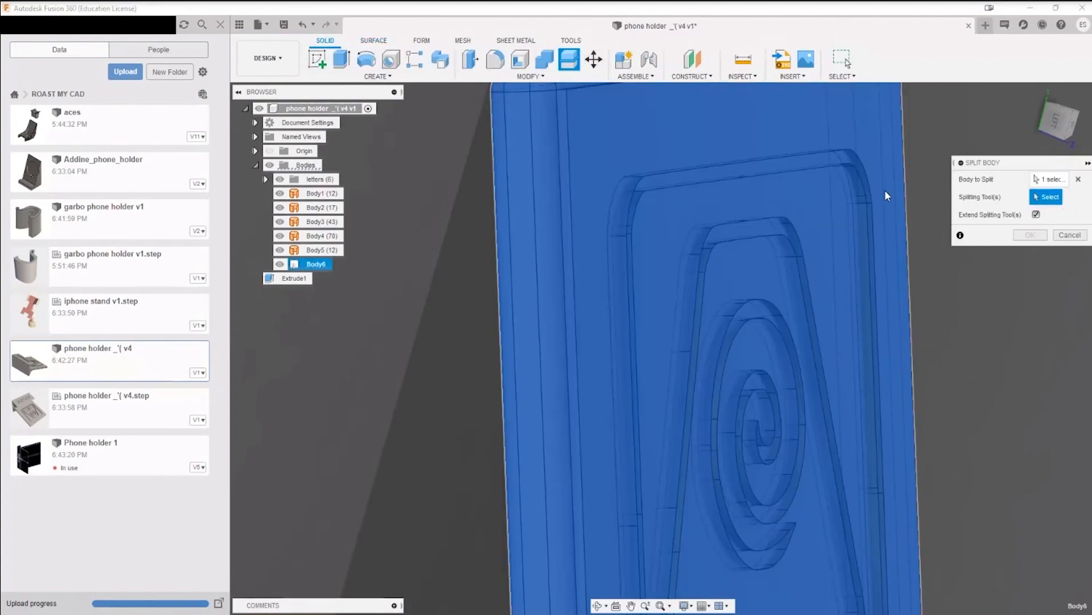
left_click(687, 166)
left_click(742, 228)
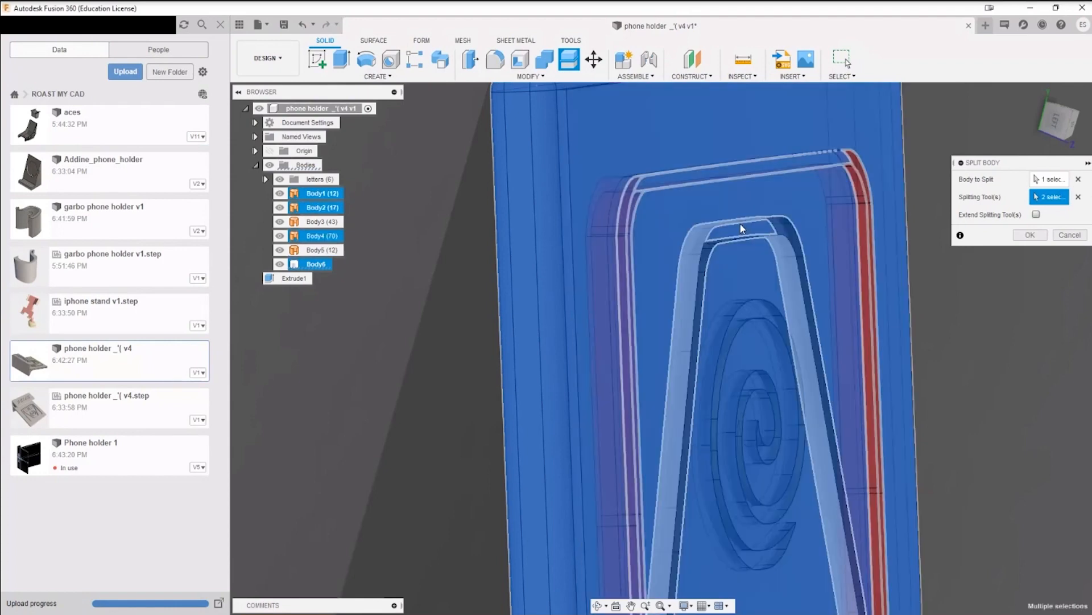
left_click(742, 228)
middle_click_drag(836, 395, 751, 216)
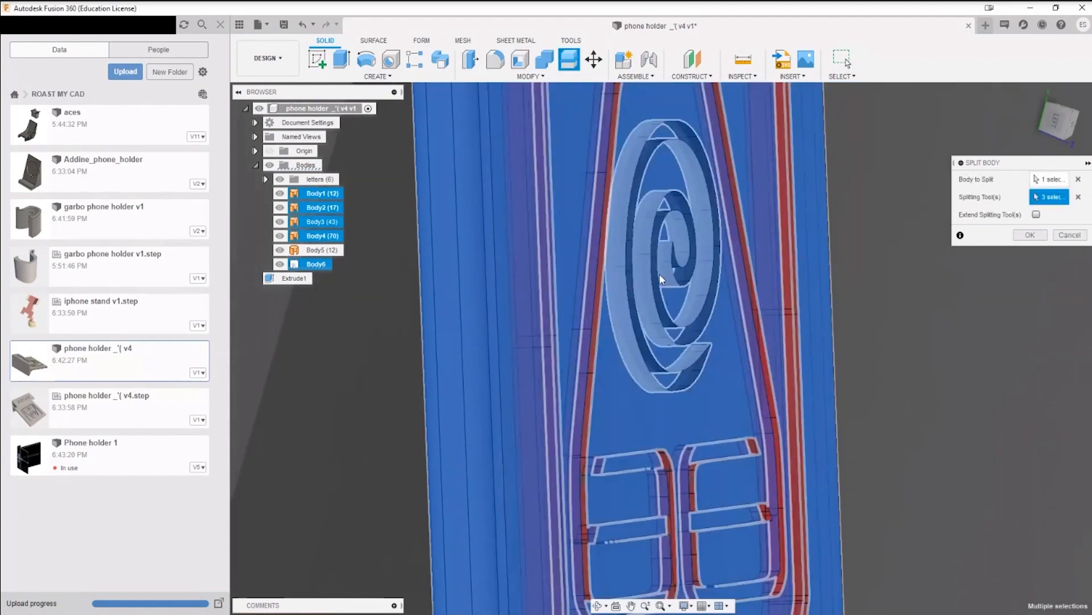
left_click(652, 272)
scroll(738, 316, "down", 4)
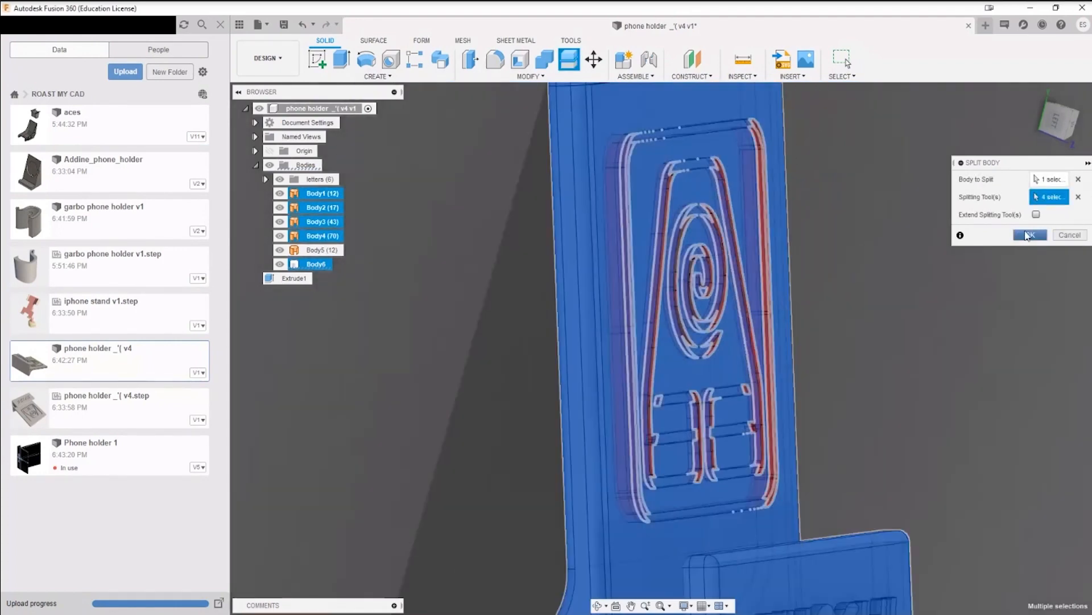
left_click(1031, 234)
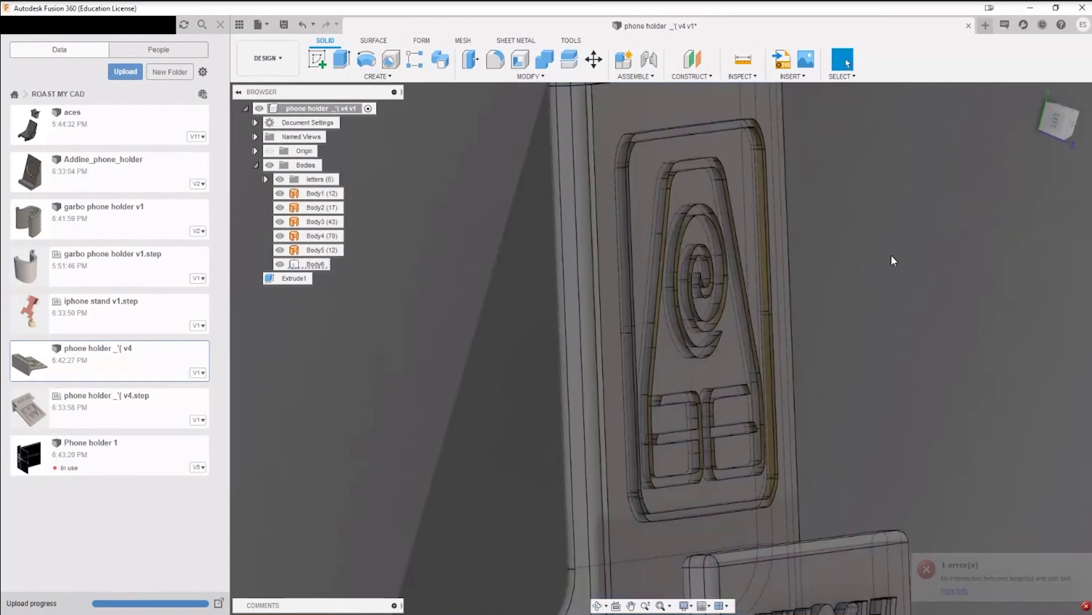
Step: Hide surface bodies Body1 to Body5 to examine the backrest's face, and show them again
scroll(947, 261, "down", 5)
middle_click_drag(947, 260, 809, 319)
scroll(599, 275, "up", 6)
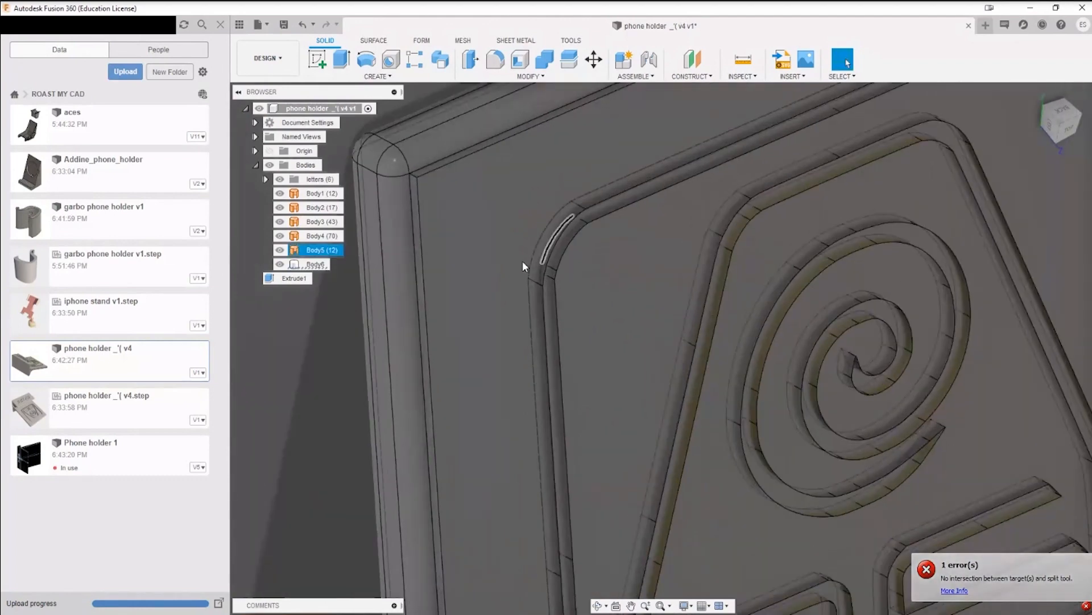
left_click(325, 250)
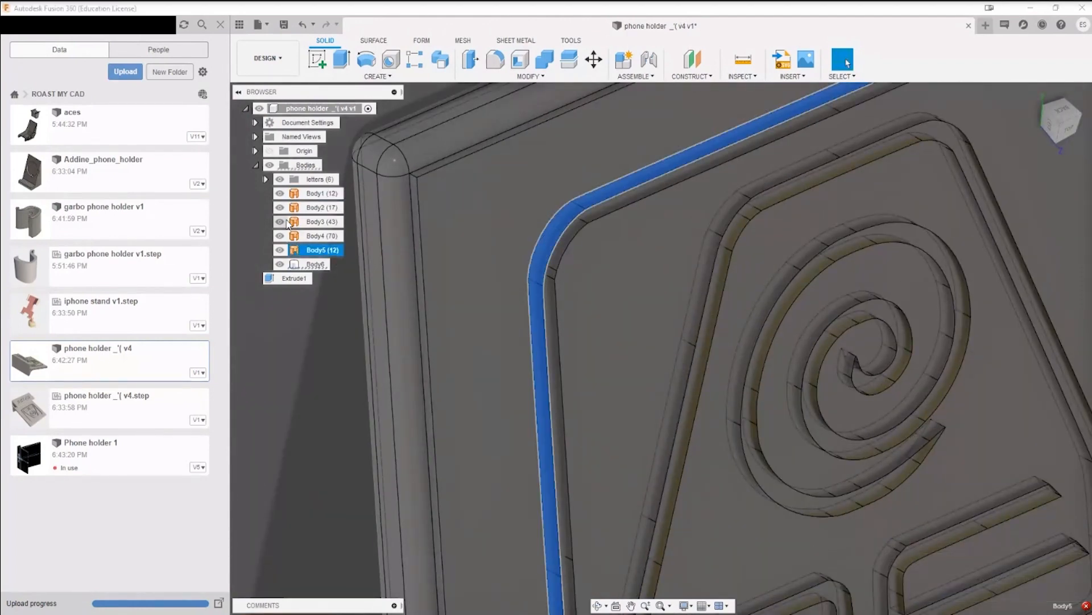
left_click(319, 194)
left_click(333, 250, "shift")
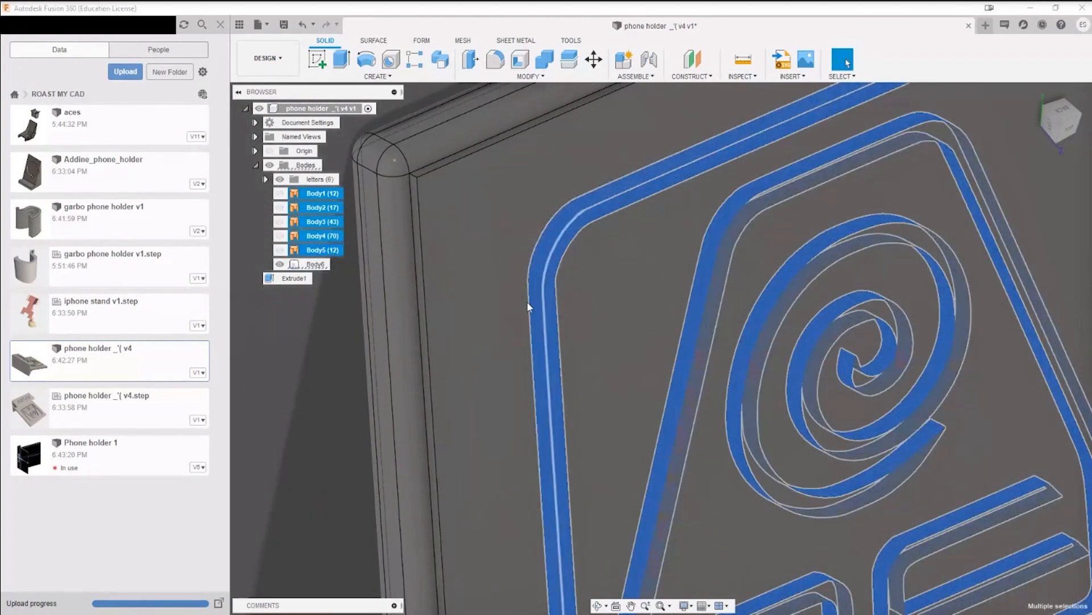
key("Escape")
scroll(694, 314, "down", 3)
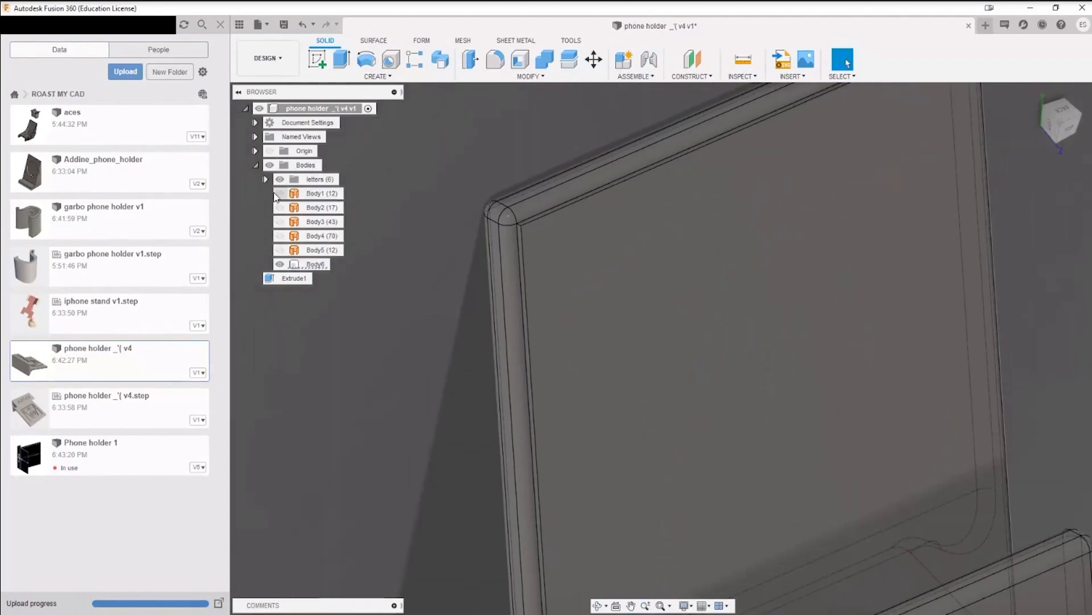
left_click(319, 193)
left_click(319, 250, "shift")
key("v")
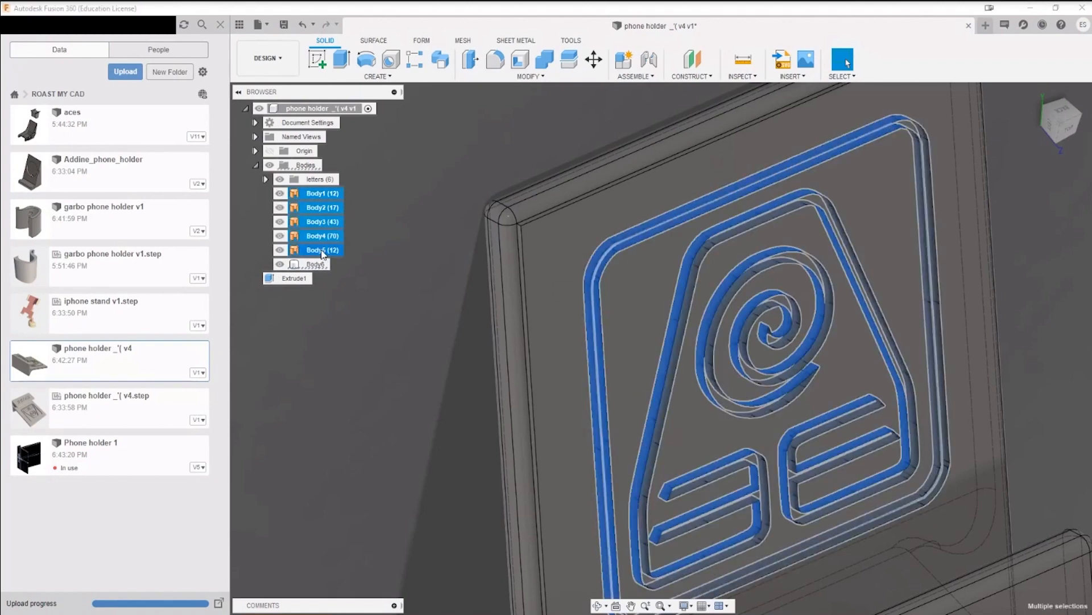
key("Escape")
Step: Try to split Body6 using only the symbol's outer frame surface, Body5, as the splitting tool
scroll(616, 247, "up", 5)
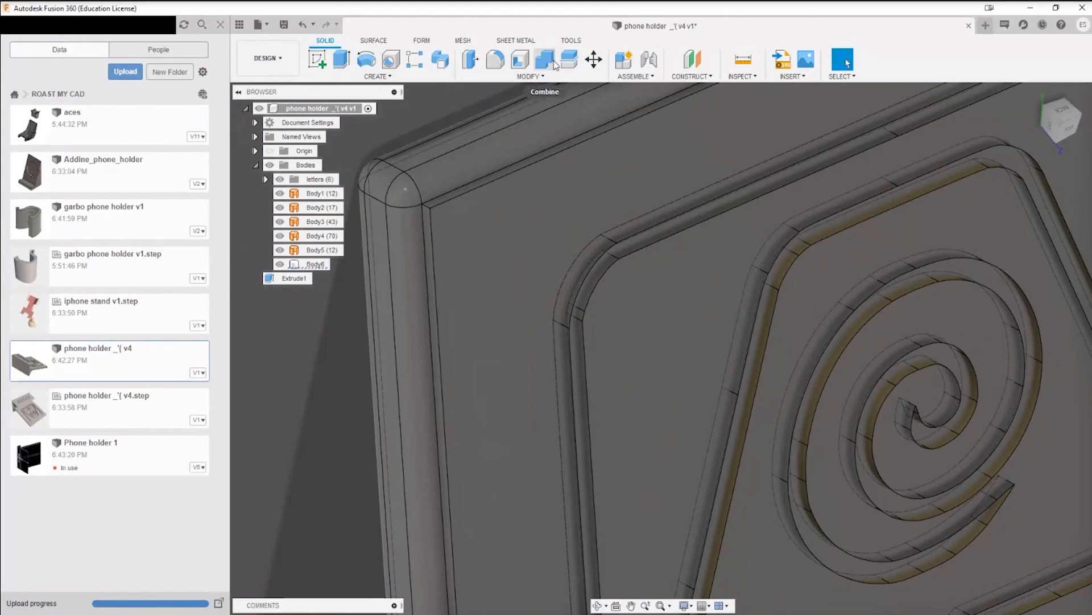
left_click(568, 60)
left_click(599, 192)
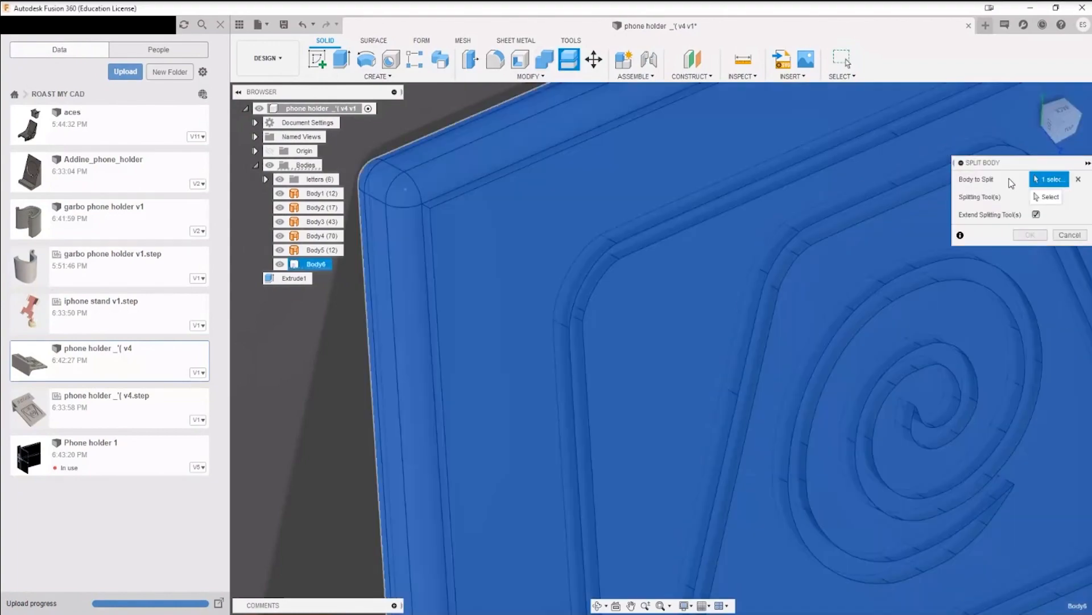
left_click(1048, 204)
left_click(715, 200)
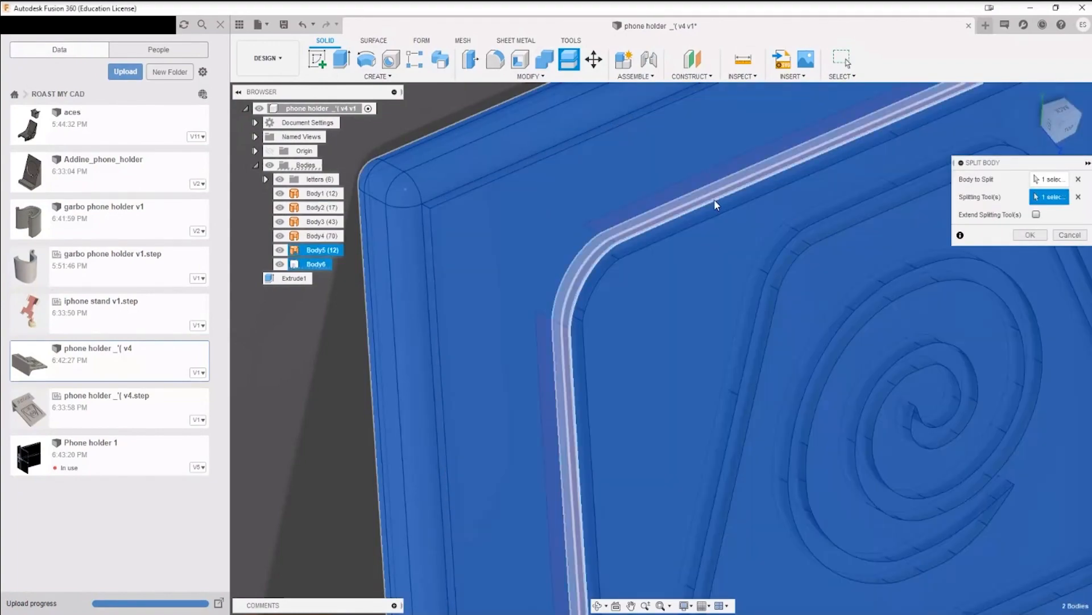
middle_click_drag(715, 199, 739, 311, "shift")
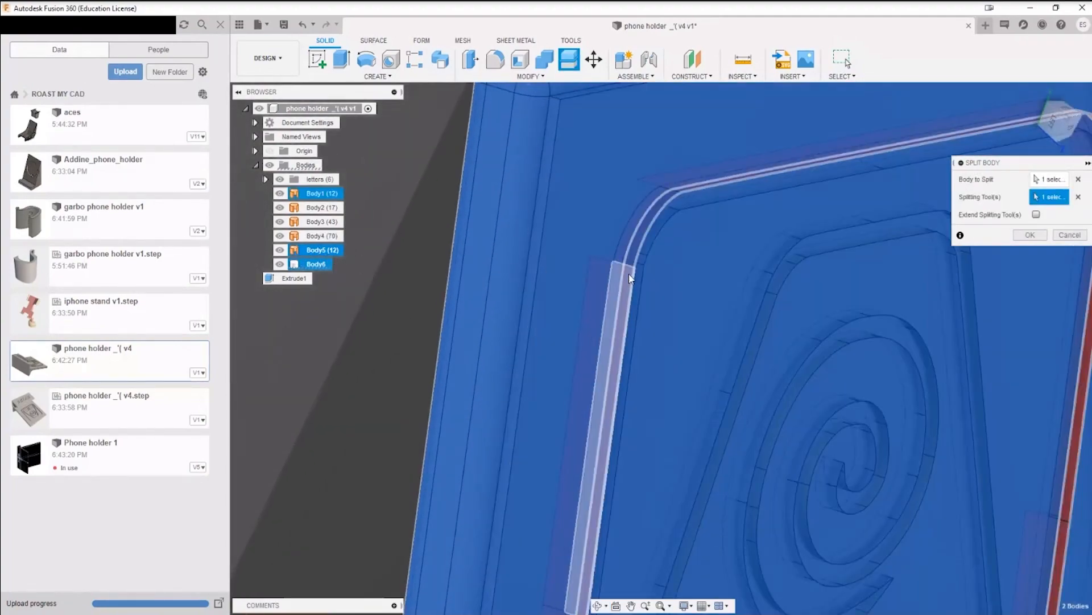
scroll(752, 336, "down", 5)
middle_click_drag(899, 442, 791, 346)
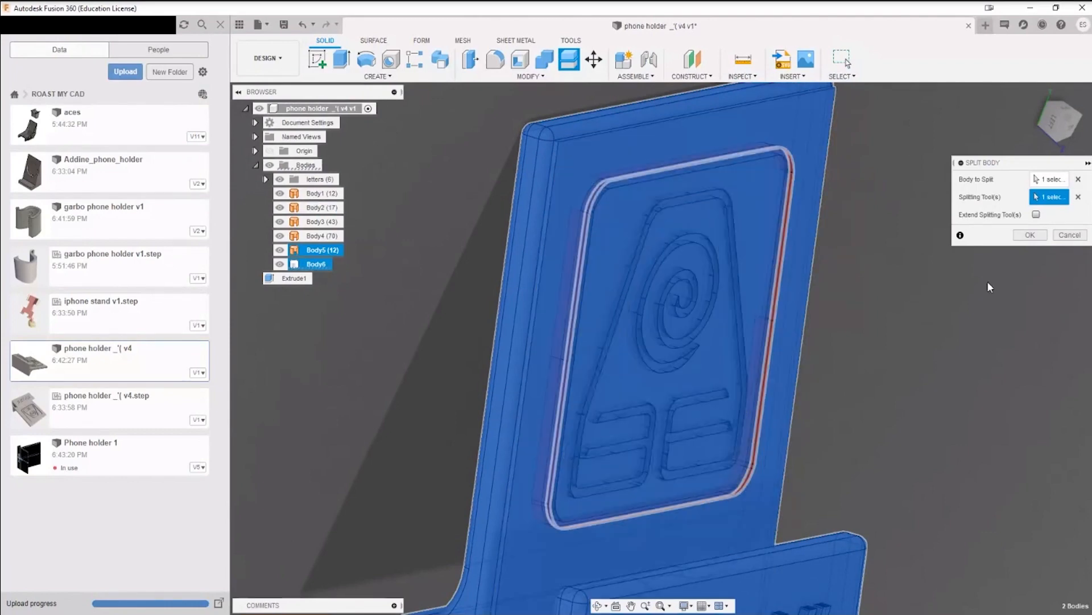
left_click(1032, 237)
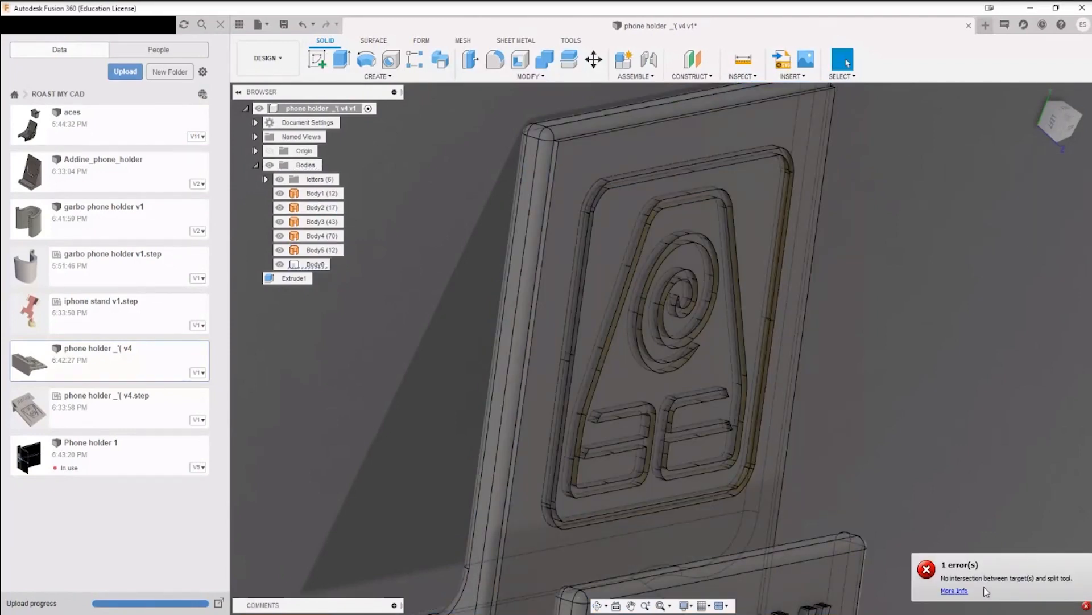
Step: Examine the frame's corner against the backrest, and hide Body6 to inspect the symbol's surface bodies alone
middle_click_drag(810, 445, 626, 341, "shift")
scroll(629, 341, "up", 10)
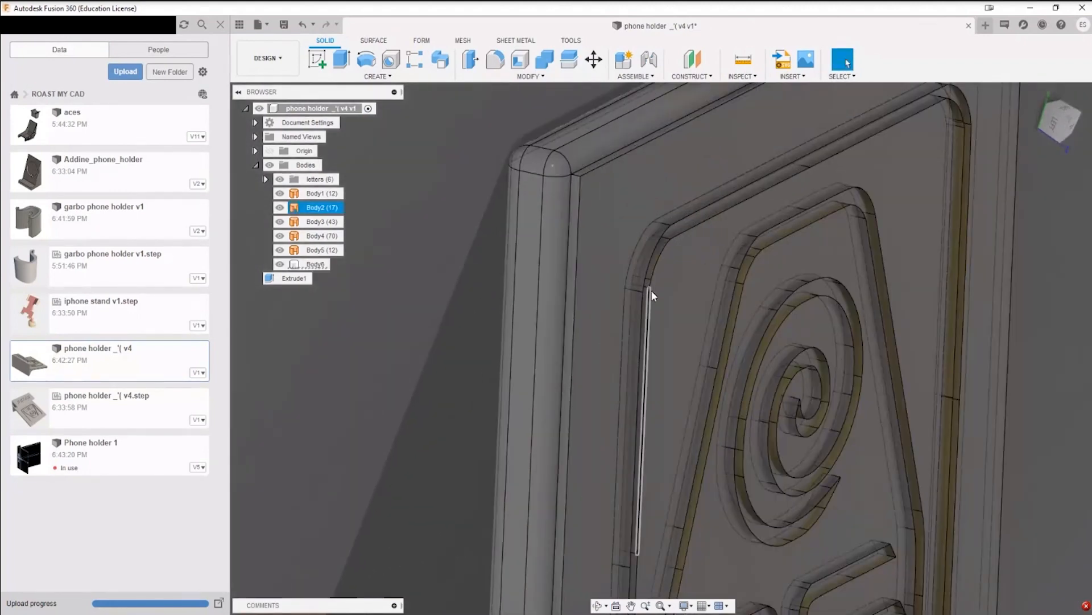
scroll(643, 297, "up", 10)
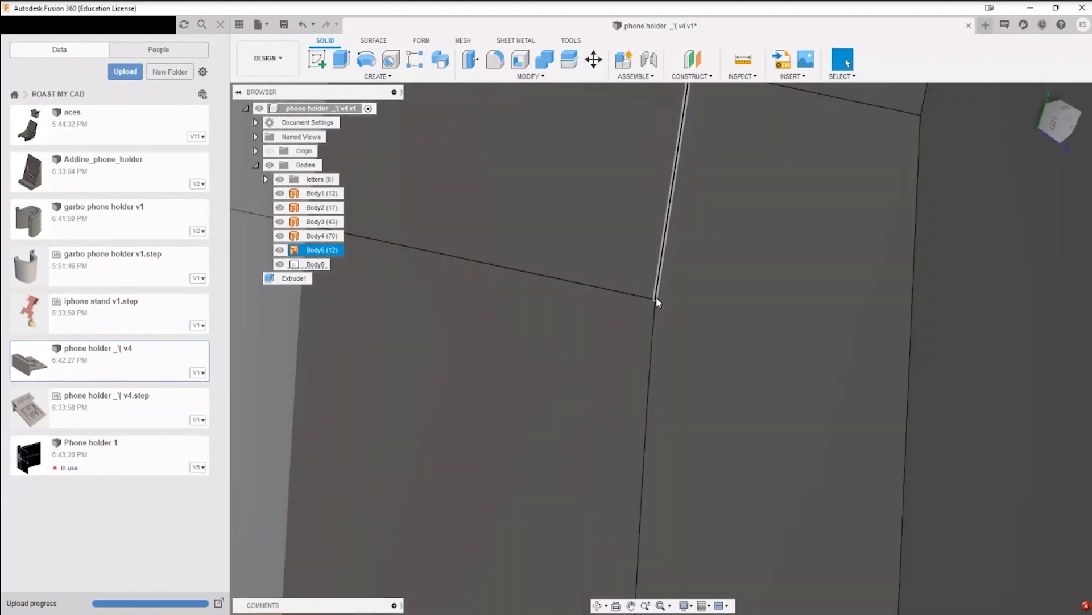
scroll(656, 296, "down", 5)
scroll(657, 295, "down", 6)
left_click(315, 264)
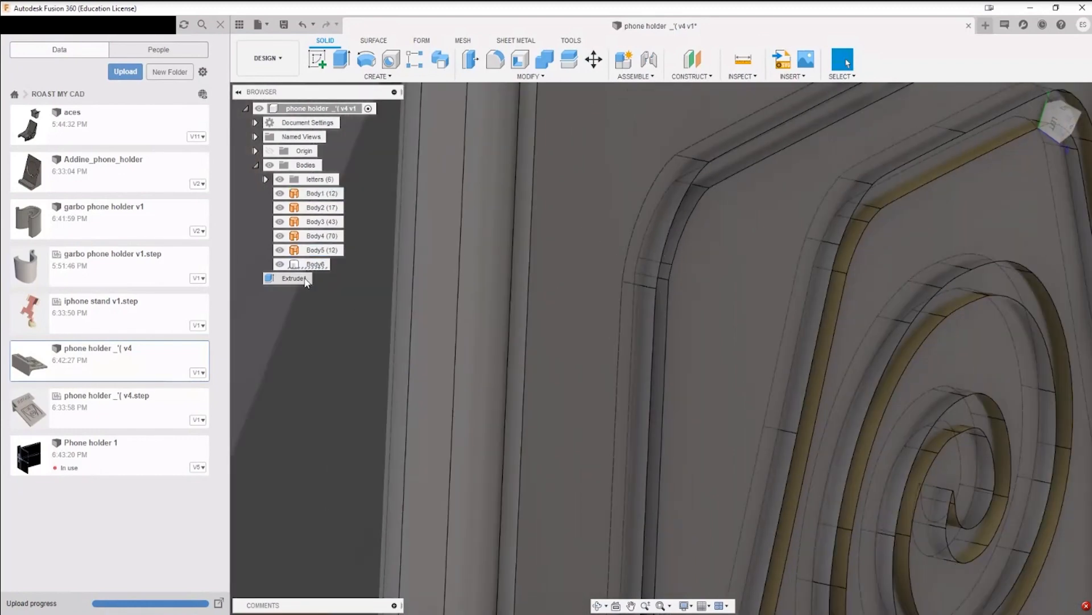
left_click(279, 265)
left_click(280, 265)
middle_click_drag(629, 388, 846, 248, "shift")
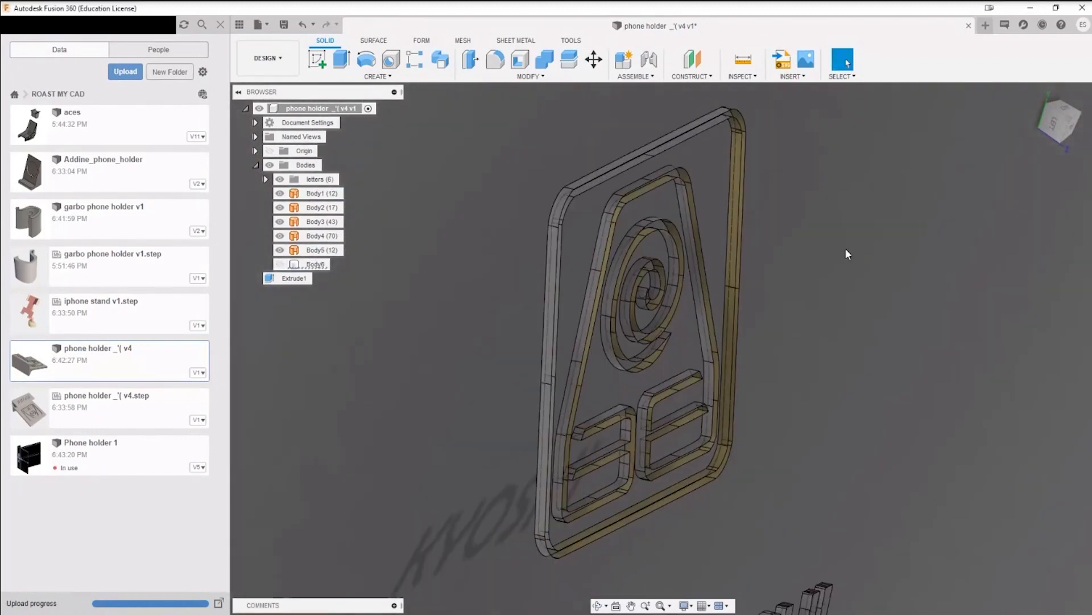
scroll(734, 193, "up", 4)
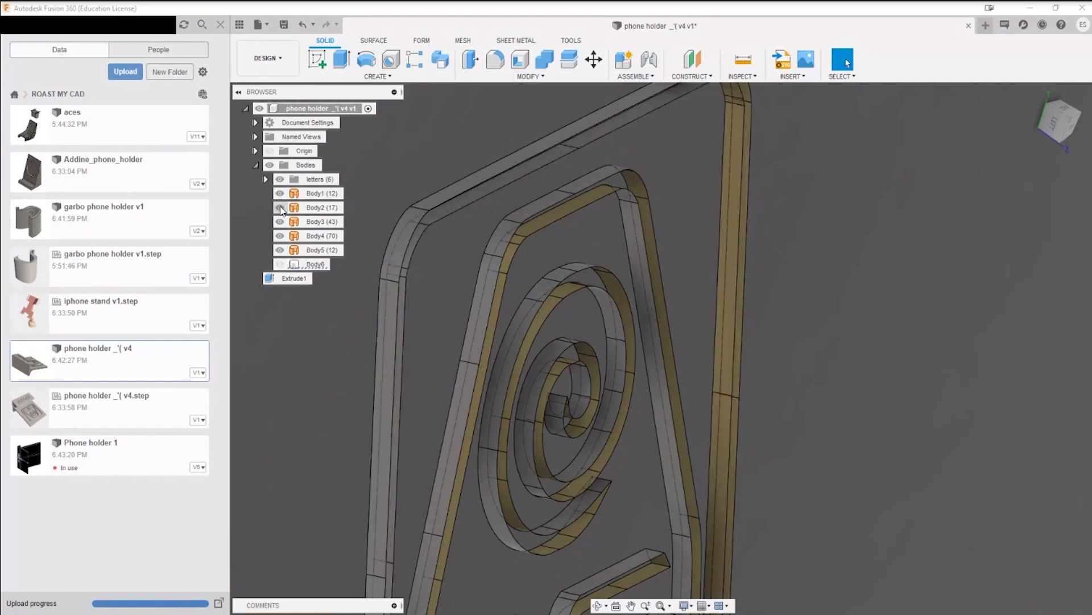
scroll(357, 238, "down", 5)
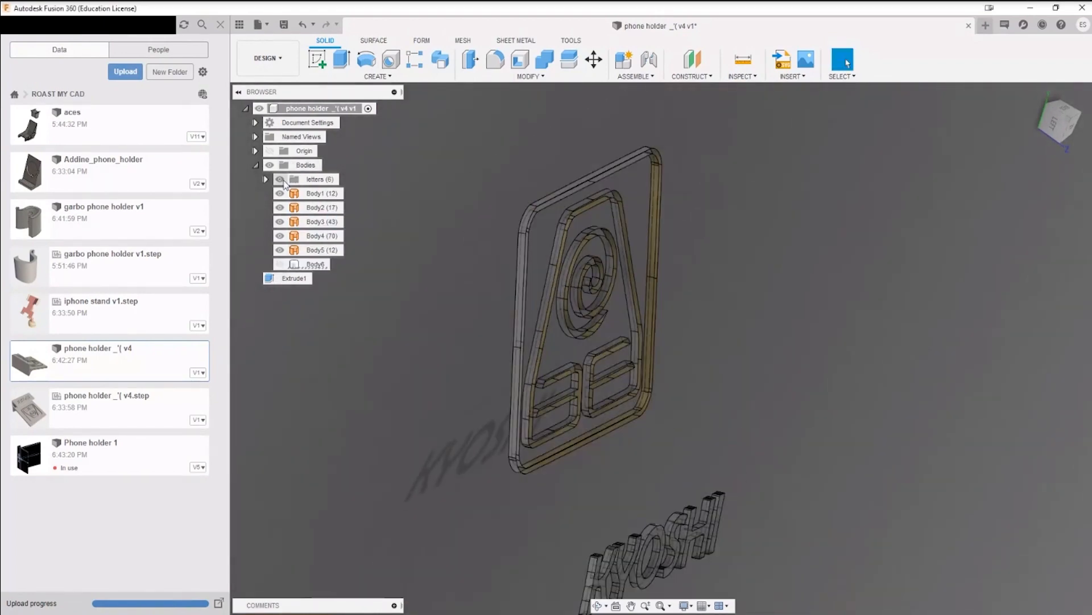
Step: Hide the letters group and examine the symbol's surface bodies on their own
left_click(279, 179)
scroll(599, 188, "up", 5)
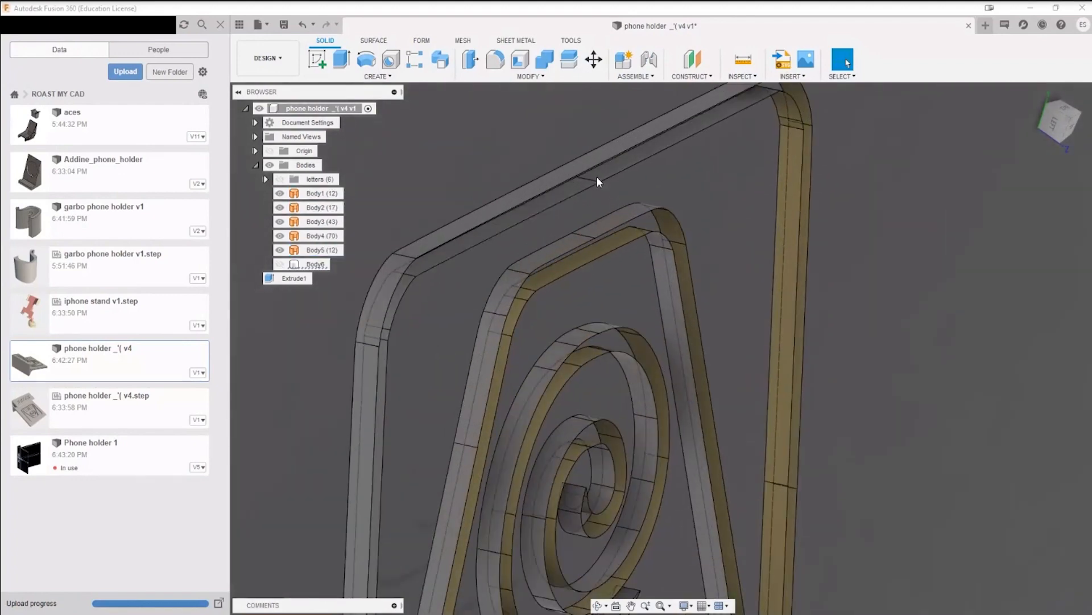
scroll(725, 250, "down", 2)
scroll(726, 251, "down", 2)
middle_click_drag(856, 350, 856, 293)
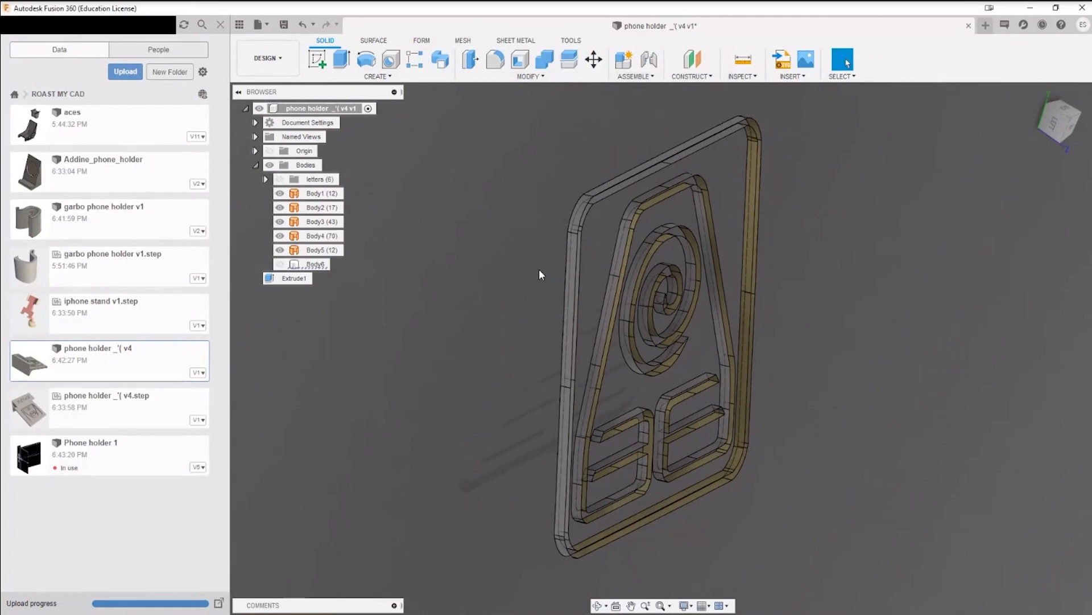
middle_click_drag(875, 421, 566, 194, "shift")
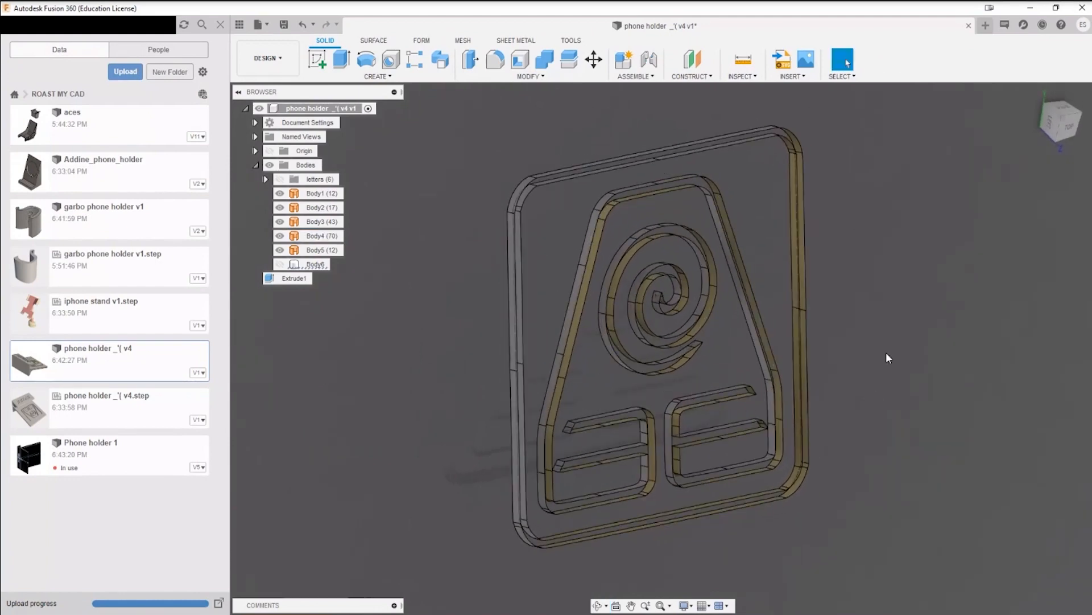
middle_click_drag(951, 372, 593, 97, "shift")
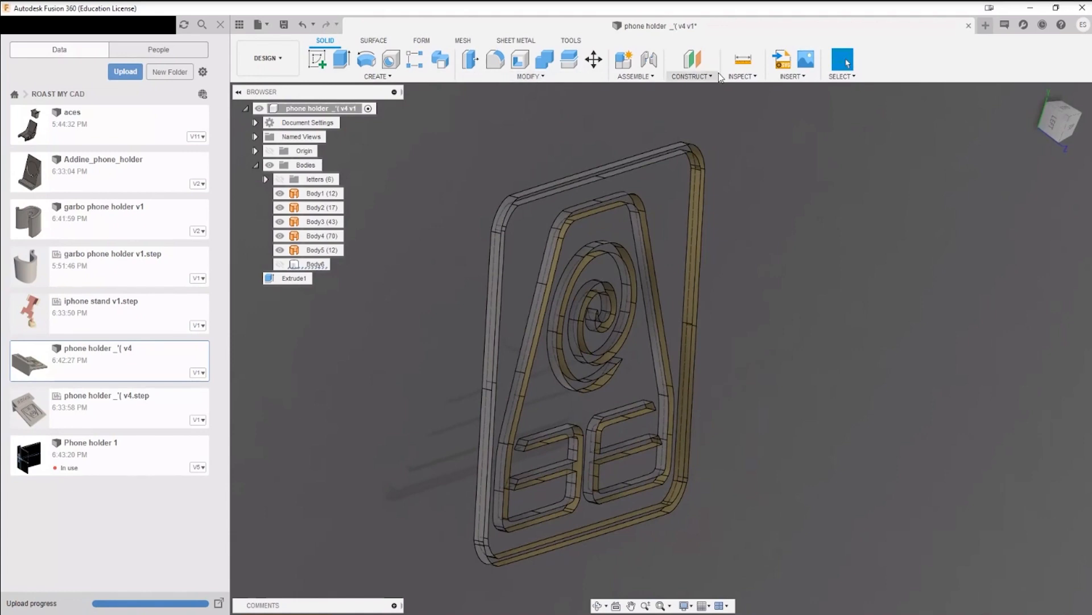
scroll(527, 225, "up", 4)
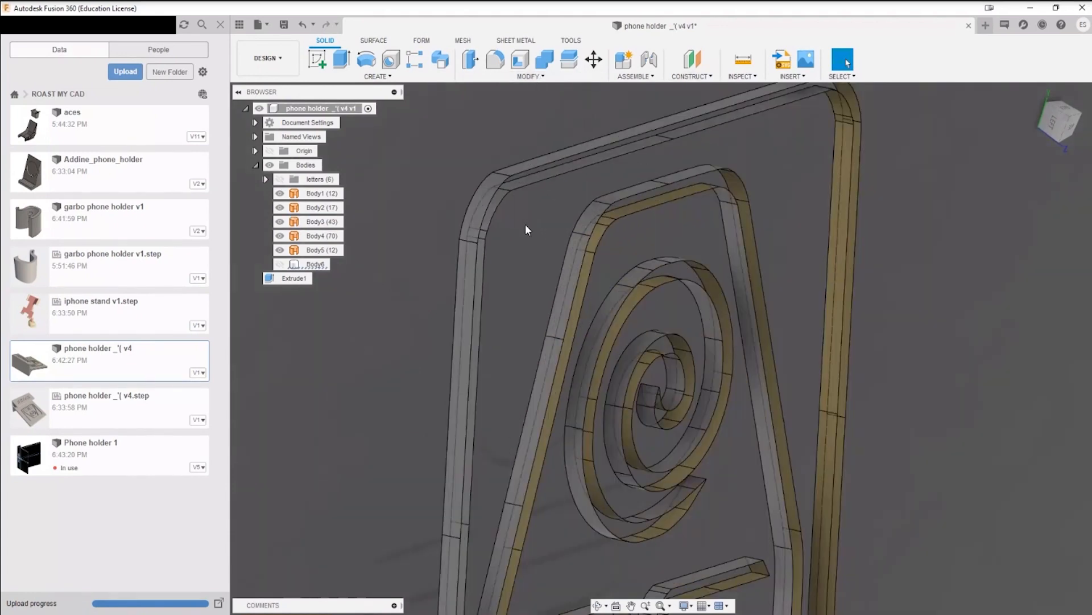
scroll(603, 200, "down", 5)
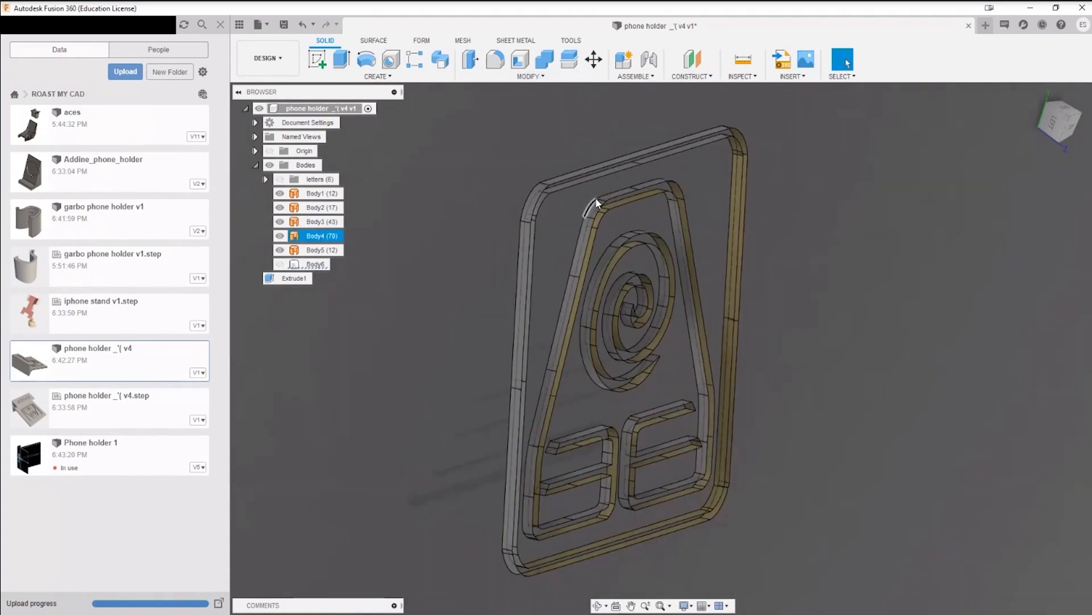
Step: Validate and repair the five symbol surface bodies at the Standard checking level, with 0.01 mm gap healing and small edge/face removal enabled
left_click(742, 75)
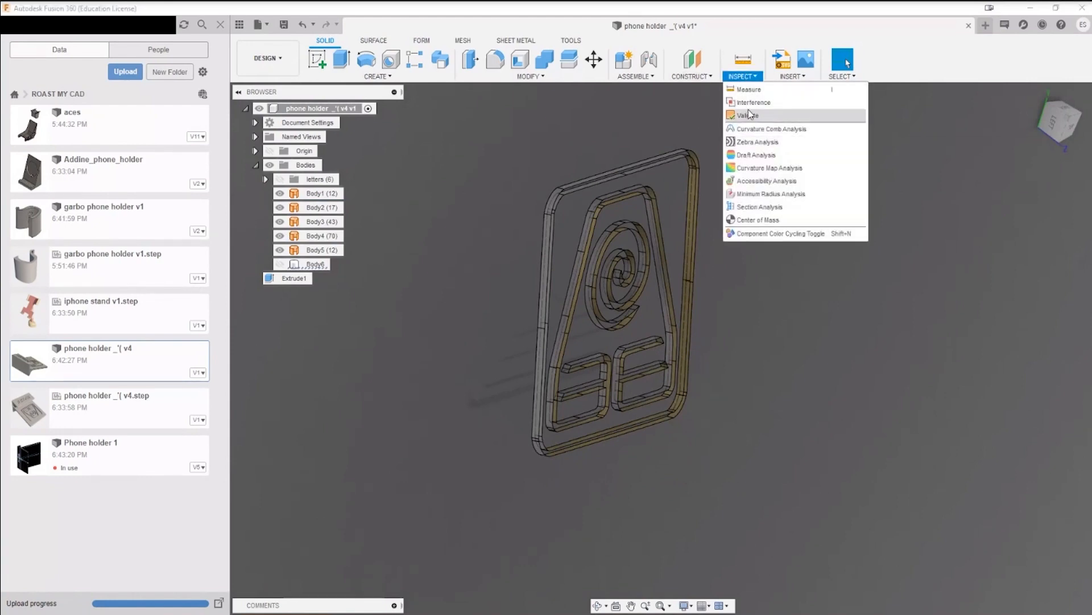
left_click(766, 117)
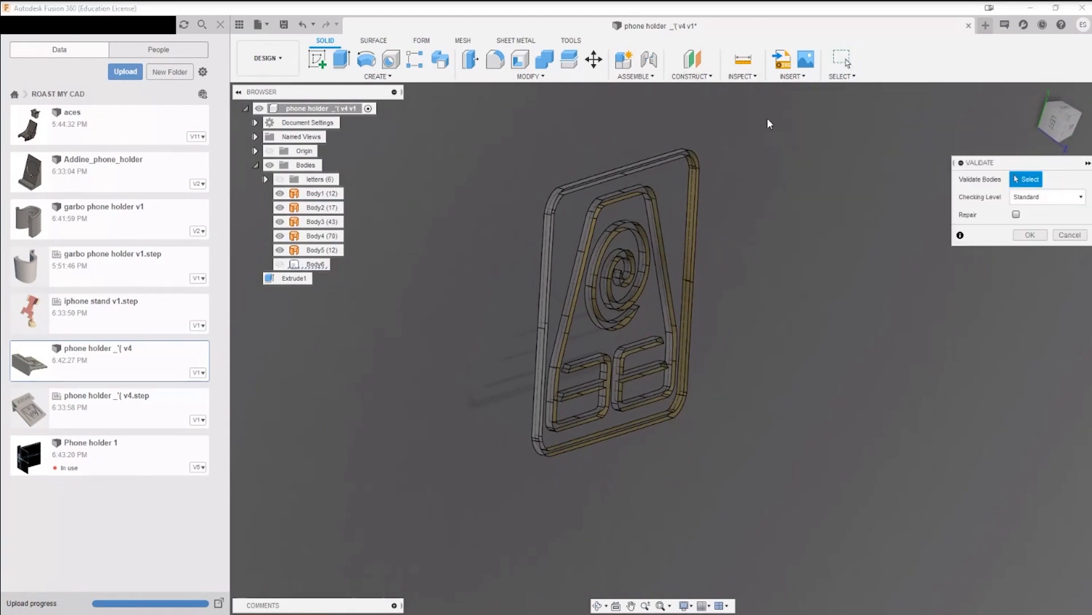
left_click(1047, 197)
left_click(1022, 220)
left_click_drag(449, 113, 827, 521)
left_click(1017, 215)
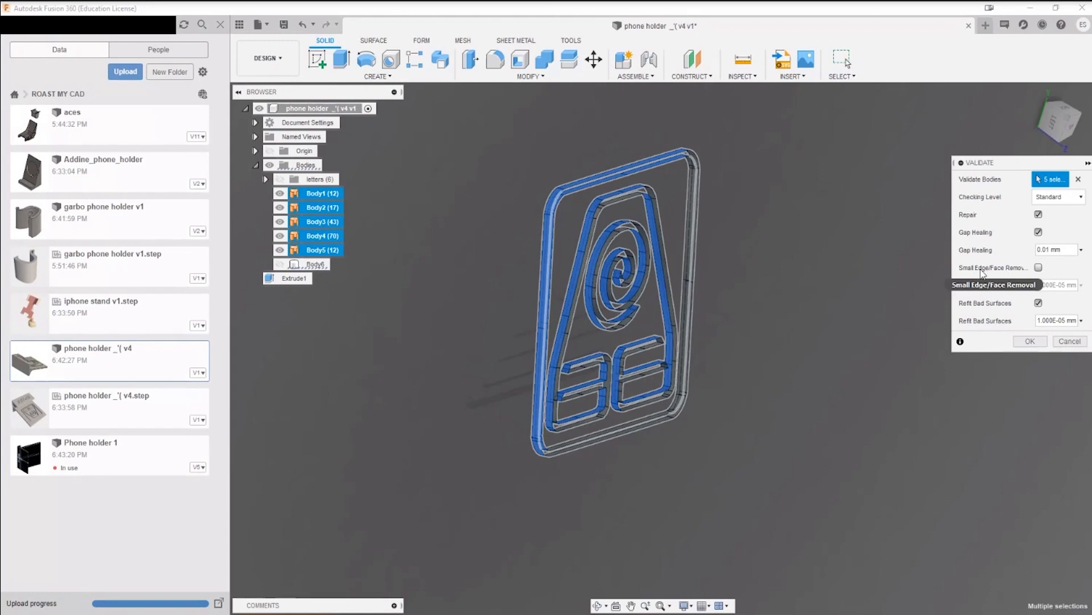
left_click(1039, 266)
left_click(1031, 341)
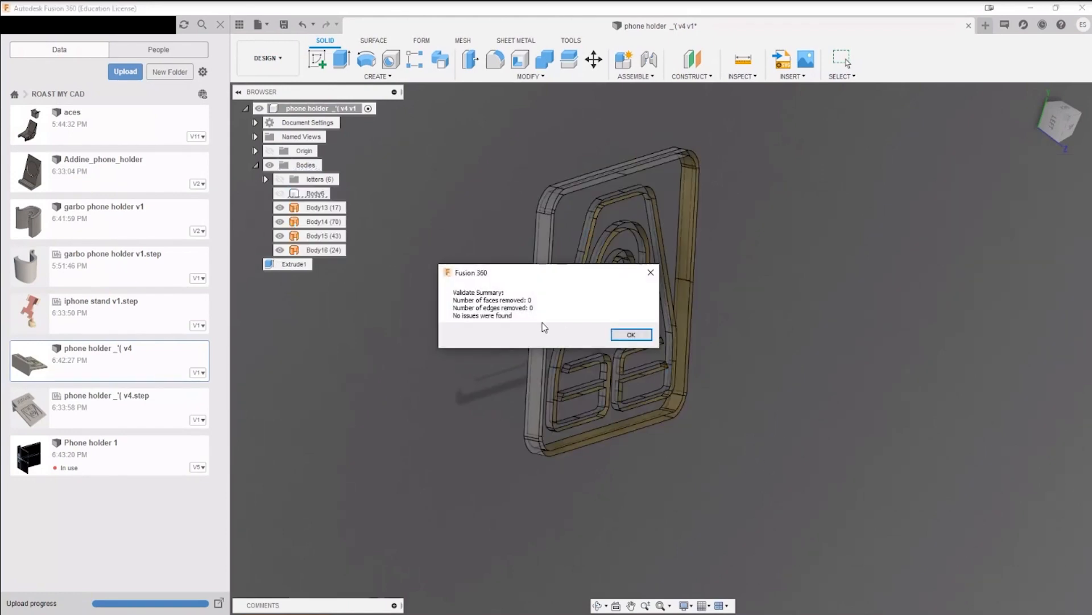
left_click(631, 334)
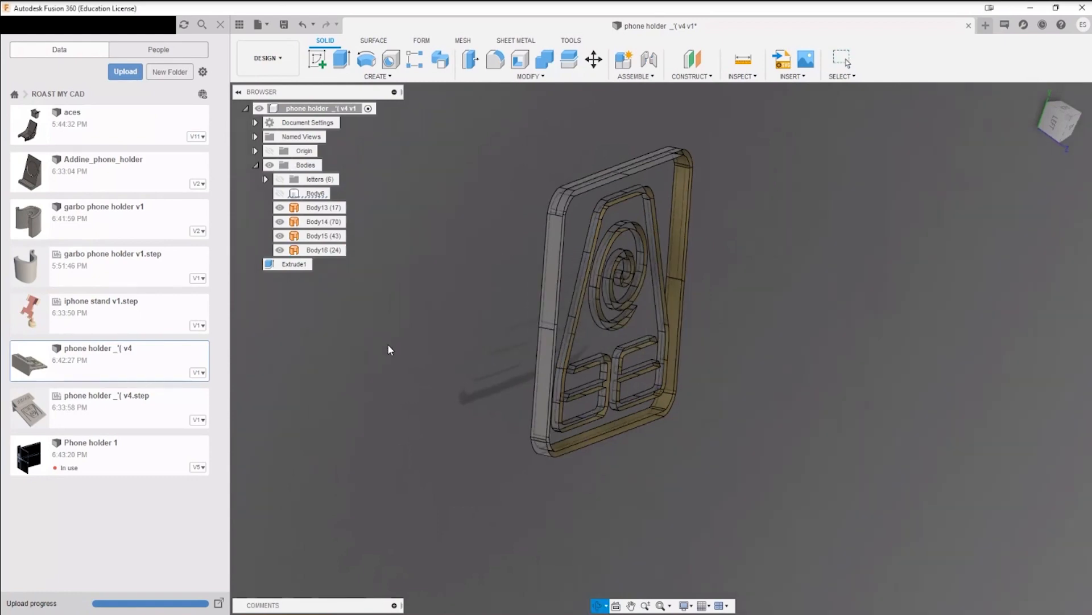
Step: Show Body6 again together with the symbol's surface bodies
middle_click_drag(388, 343, 342, 296, "shift")
left_click(279, 193)
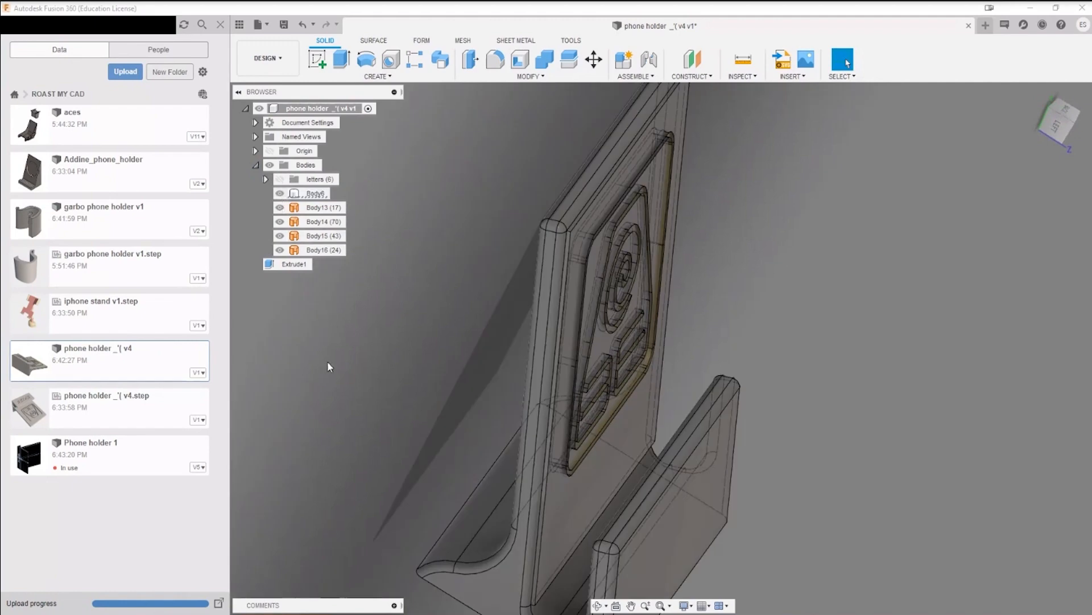
middle_click_drag(327, 367, 391, 371, "shift")
left_click(619, 119)
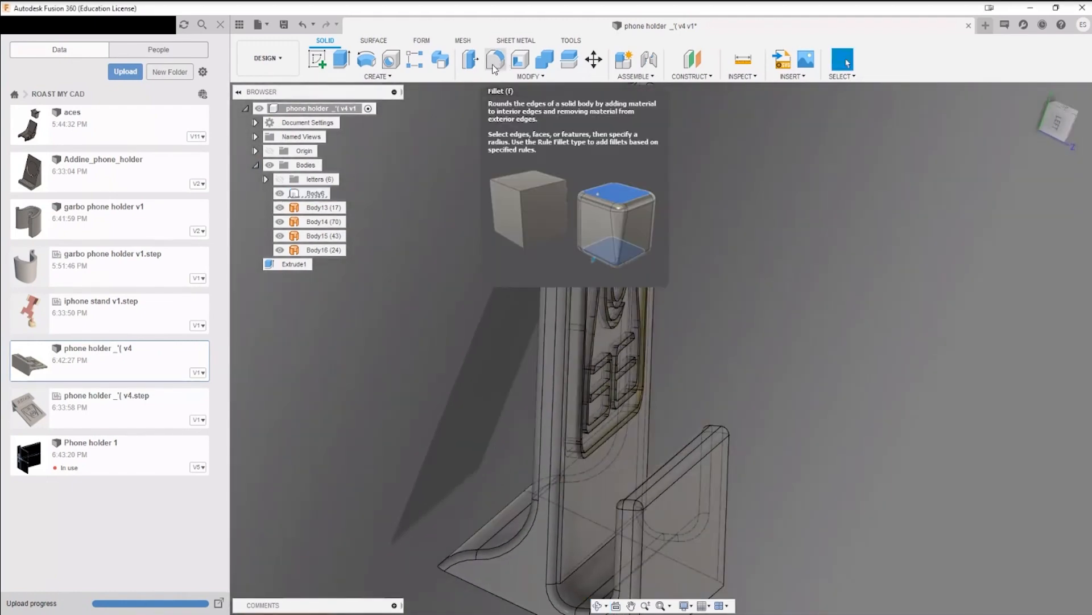
Step: Try to split Body6 using the symbol's frame surface, Body16, as the splitting tool, both with and without extending it
left_click(571, 63)
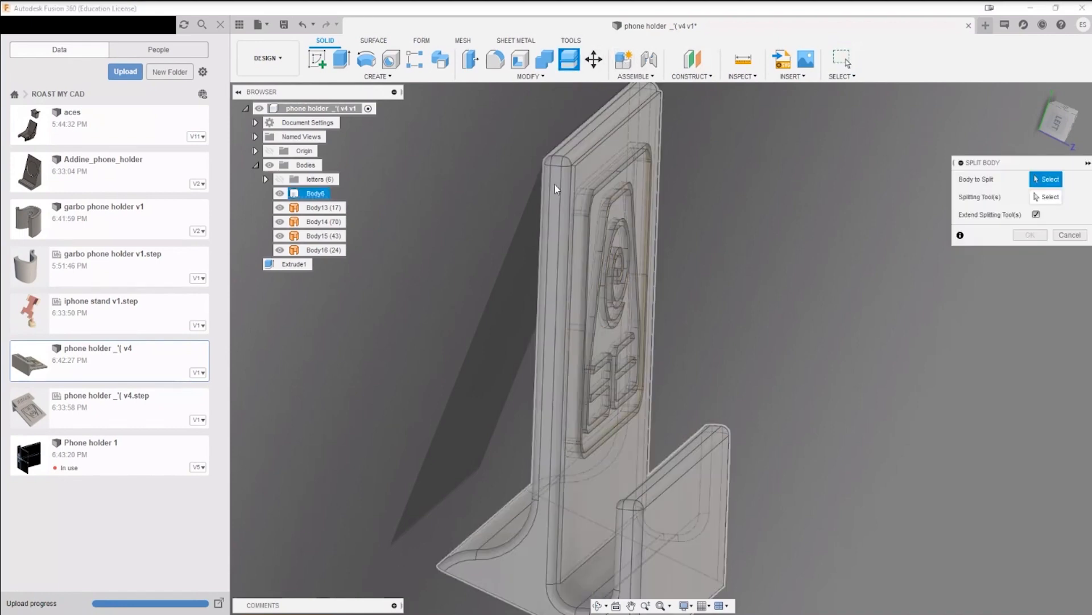
left_click(563, 198)
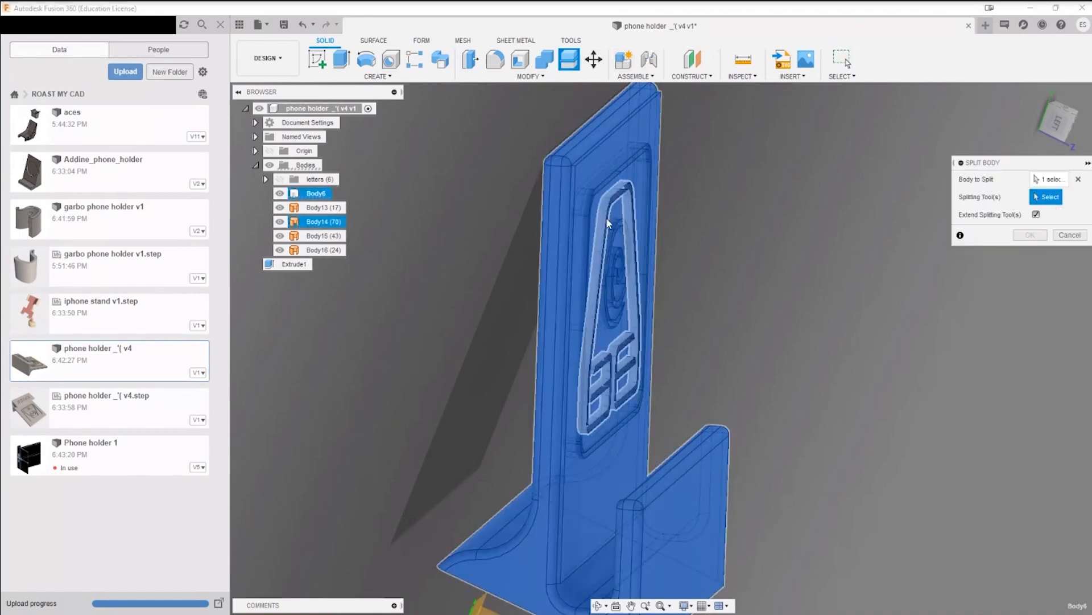
left_click(589, 214)
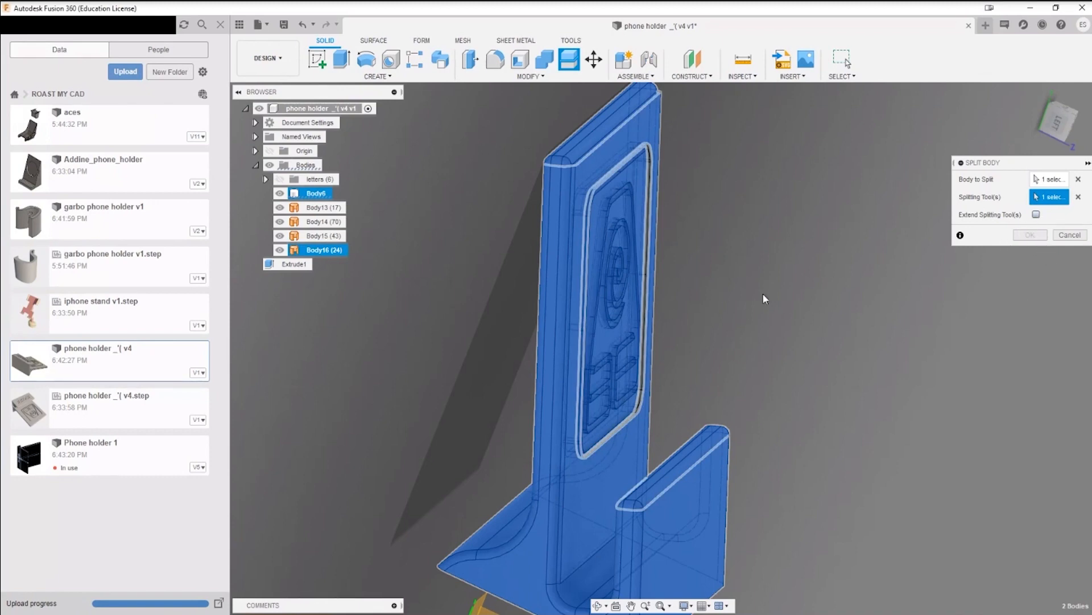
middle_click_drag(763, 294, 731, 306, "shift")
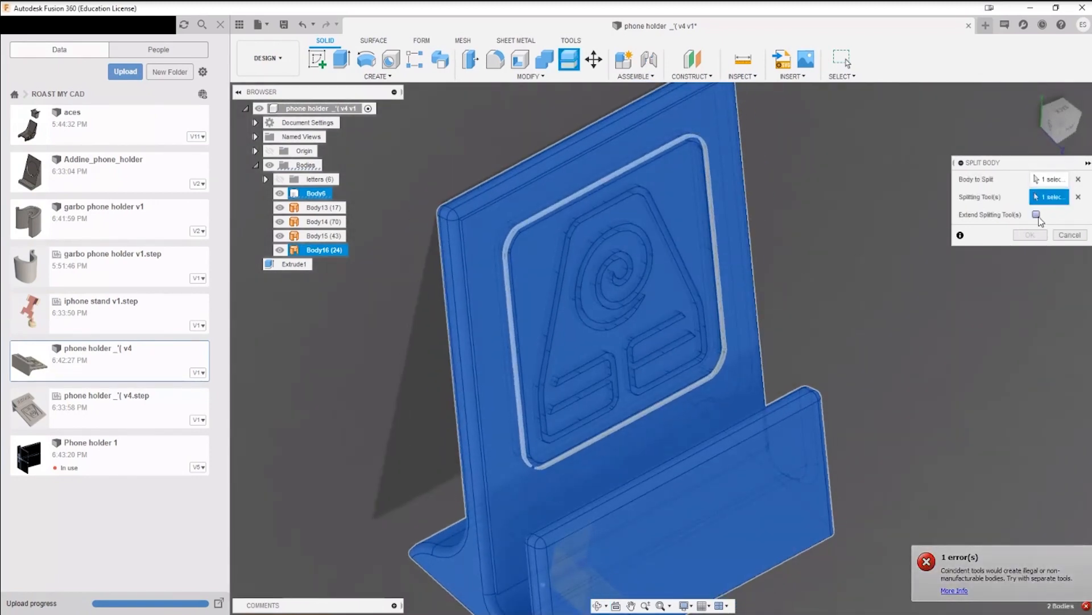
left_click(1037, 215)
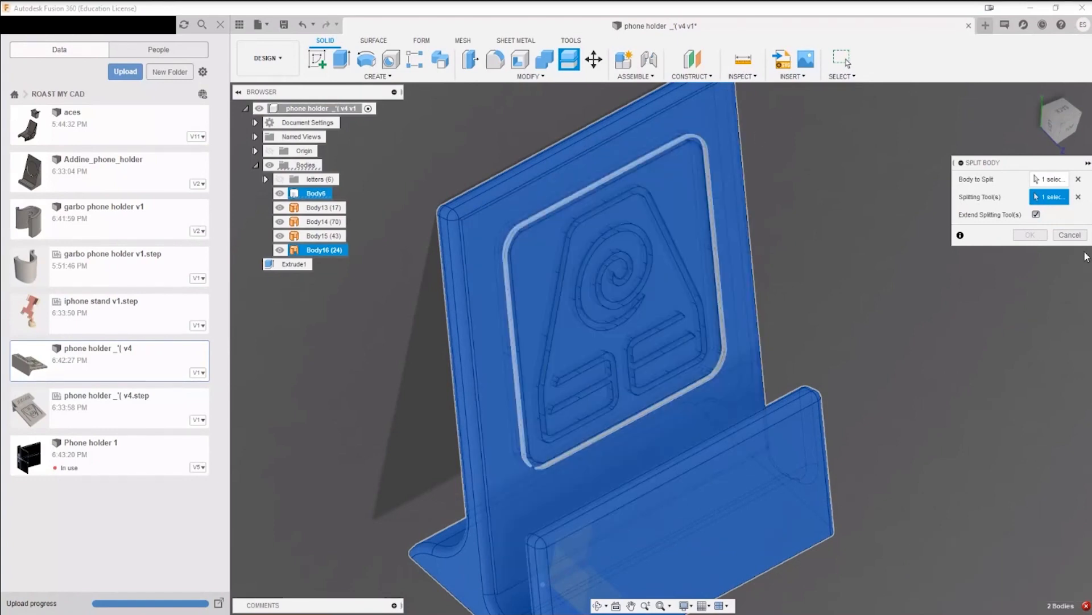
key("Escape")
Step: Try to split the backrest's front face with the frame surface Body16, using Split Face without extending the tool
left_click(529, 76)
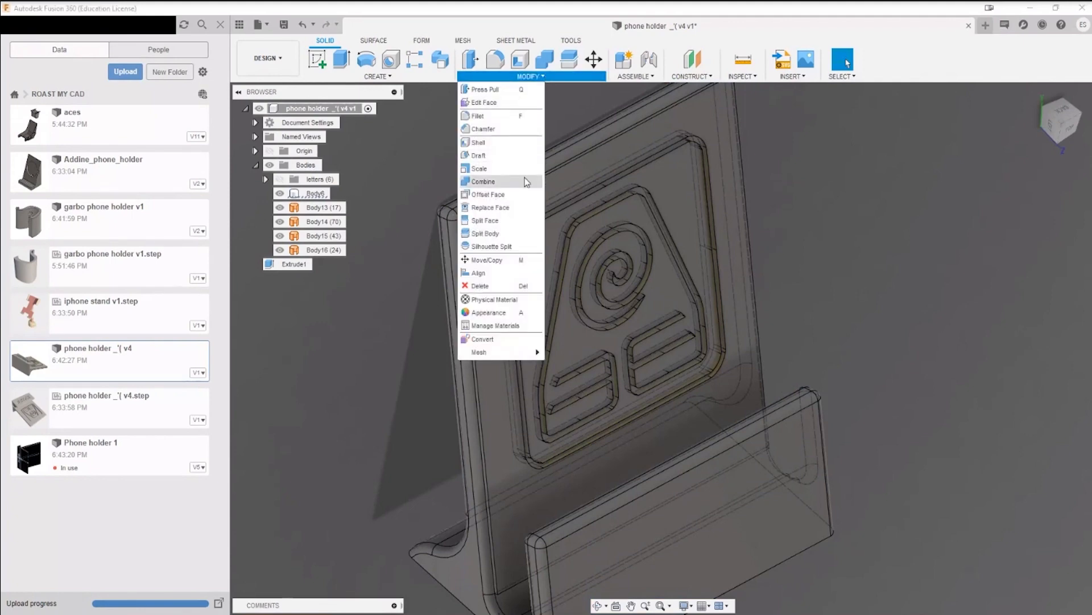
left_click(497, 225)
middle_click_drag(617, 229, 783, 185, "shift")
left_click(560, 223)
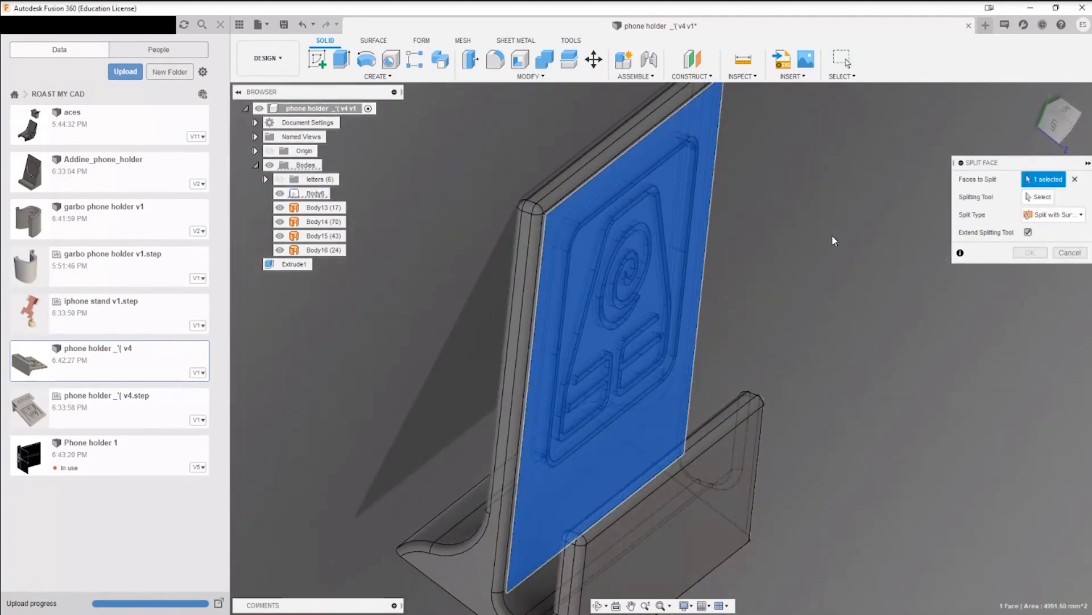
left_click(1045, 199)
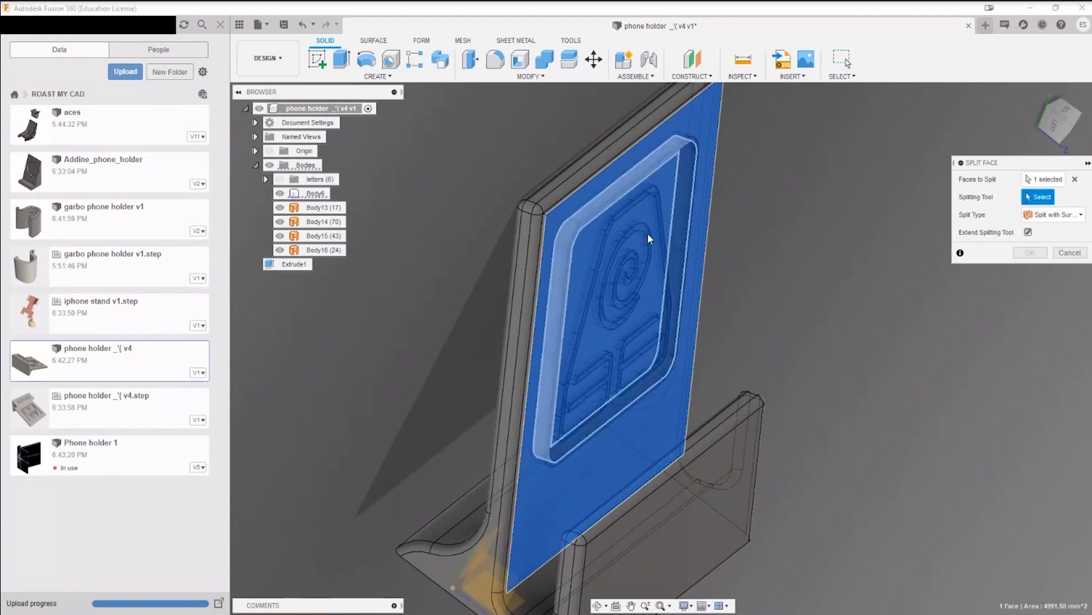
left_click(574, 235)
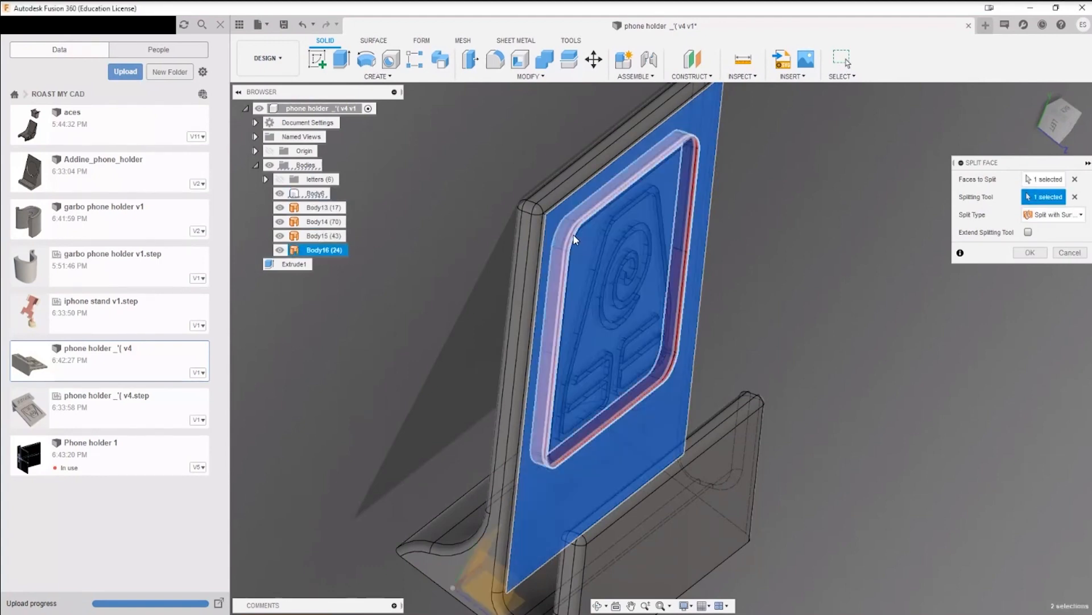
left_click(1070, 252)
Step: Examine the backrest's upper corner where the raised front face meets the rounded edge
scroll(555, 233, "up", 5)
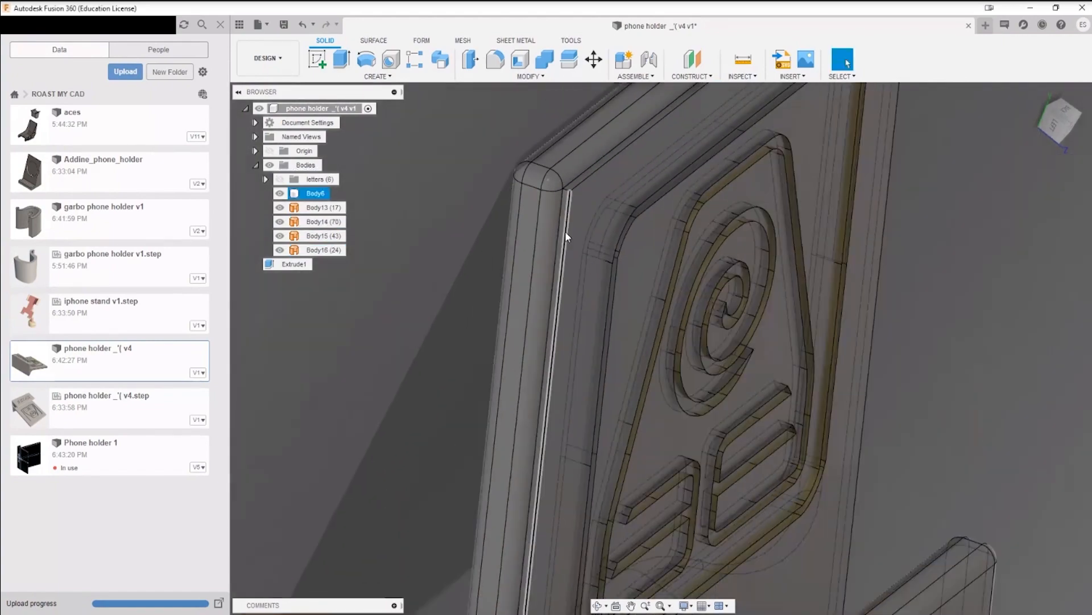
scroll(551, 149, "up", 2)
scroll(578, 153, "up", 3)
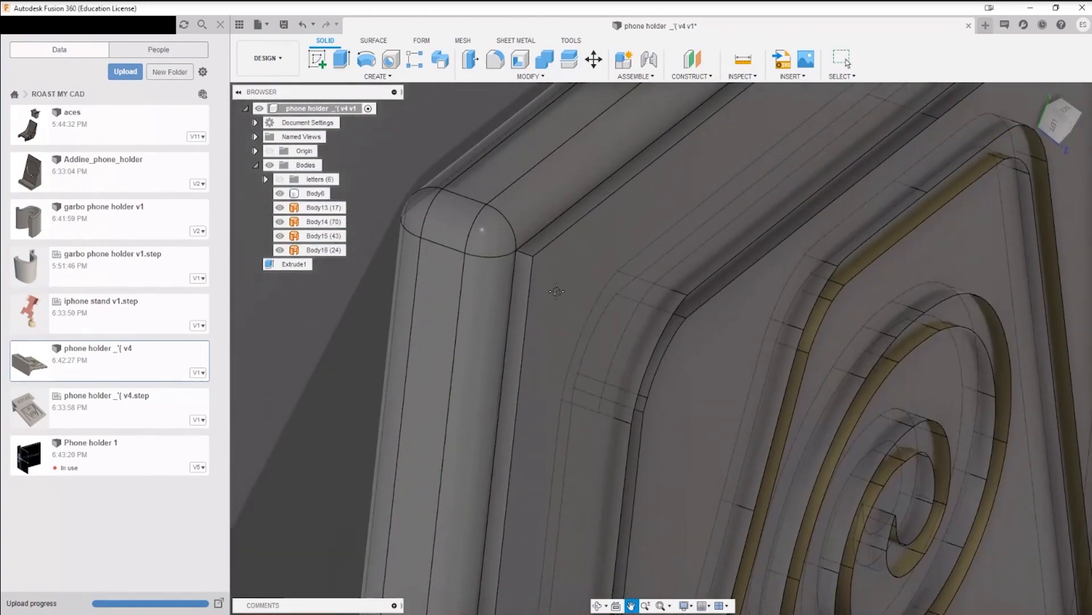
scroll(550, 311, "up", 1)
key("i")
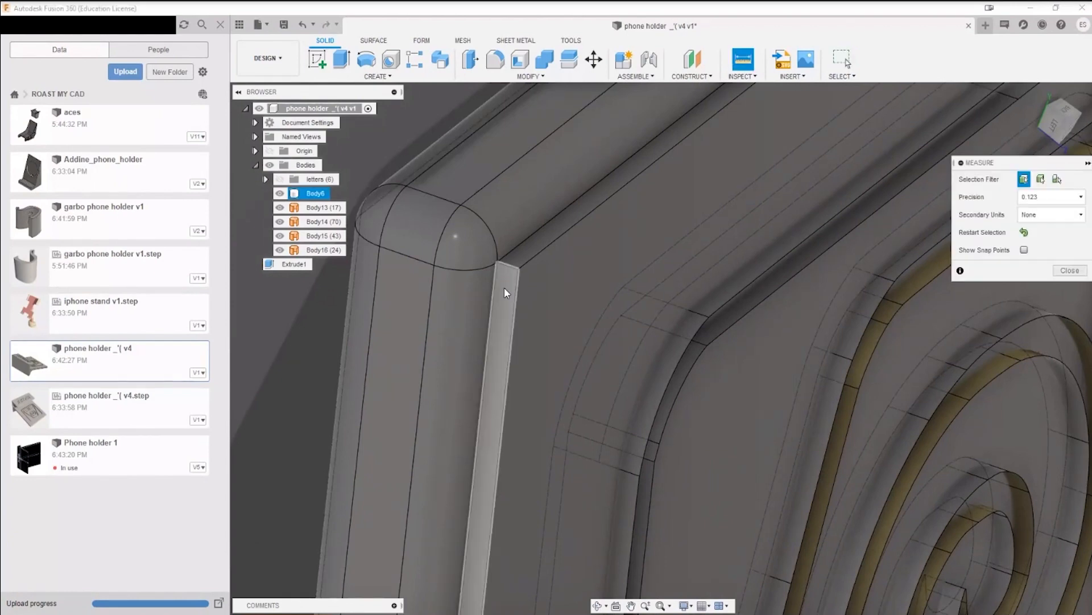
scroll(512, 319, "down", 3)
key("Escape")
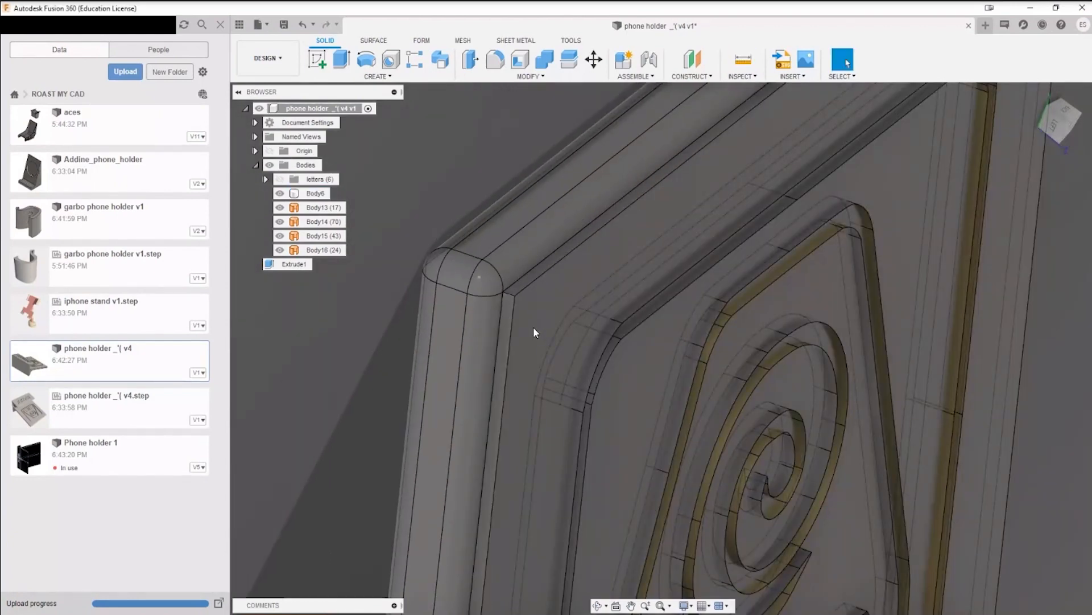
key("i")
Step: Try to extrude the backrest's front face as a cut, one-sided, up to the corner where the rounded edge begins
key("e")
left_click(532, 309)
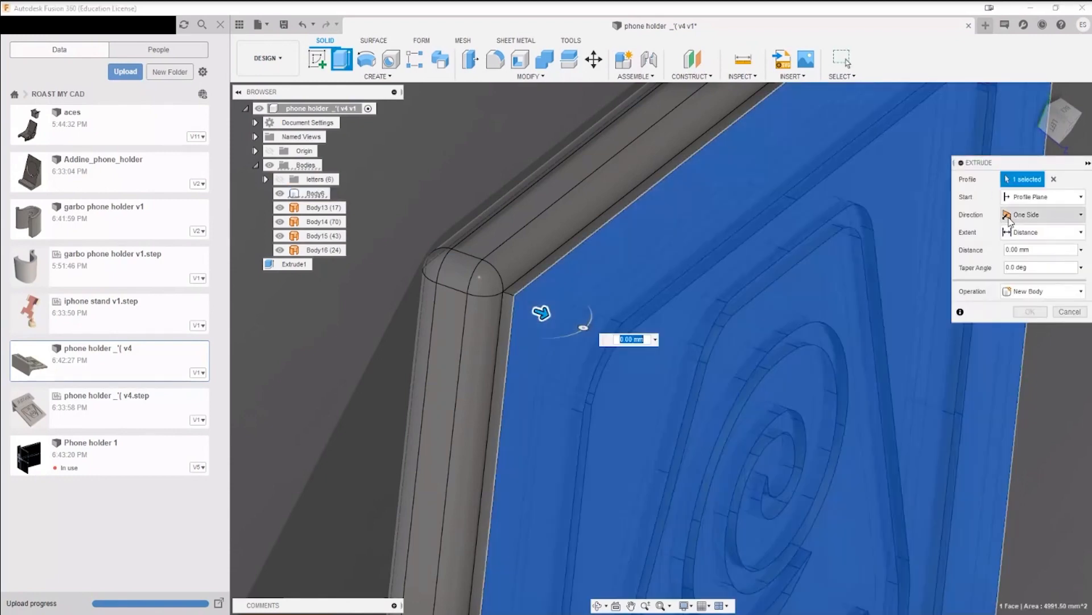
left_click(1050, 217)
left_click(1027, 231)
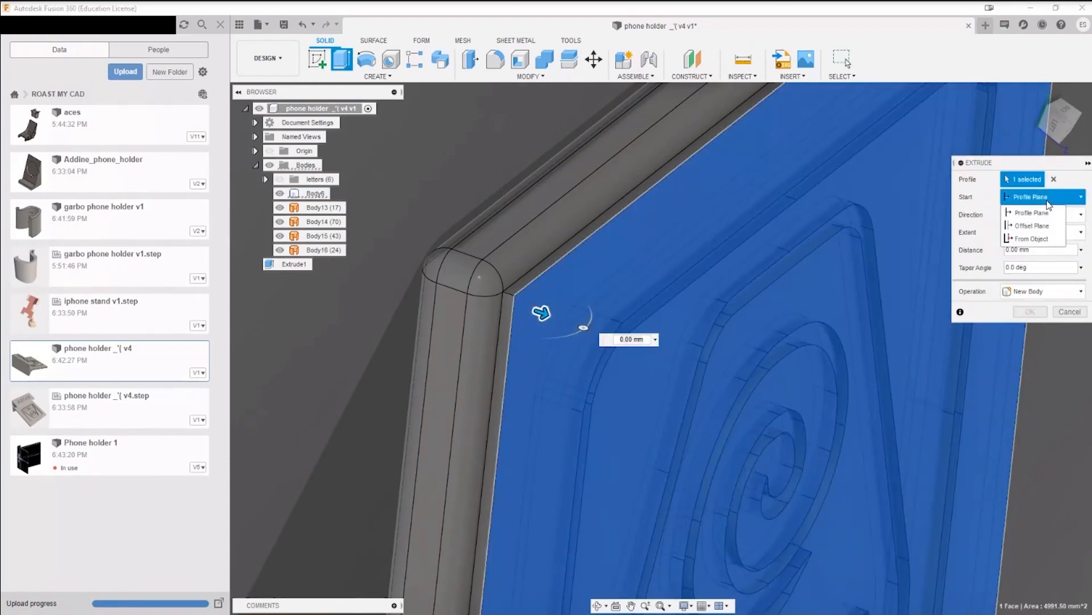
left_click(1024, 233)
left_click(1024, 260)
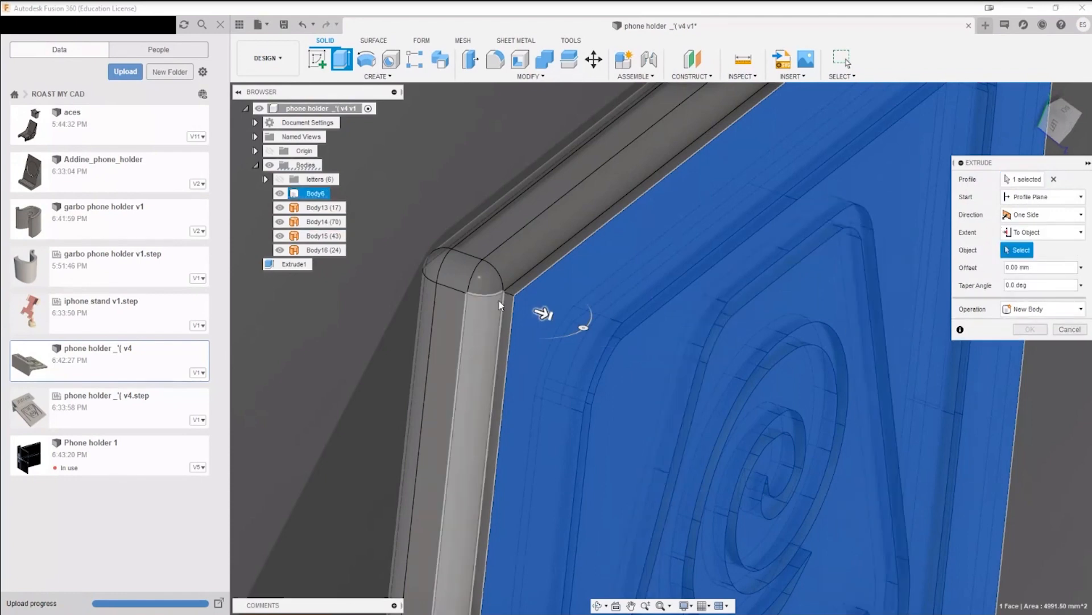
scroll(499, 299, "up", 3)
left_click(504, 288)
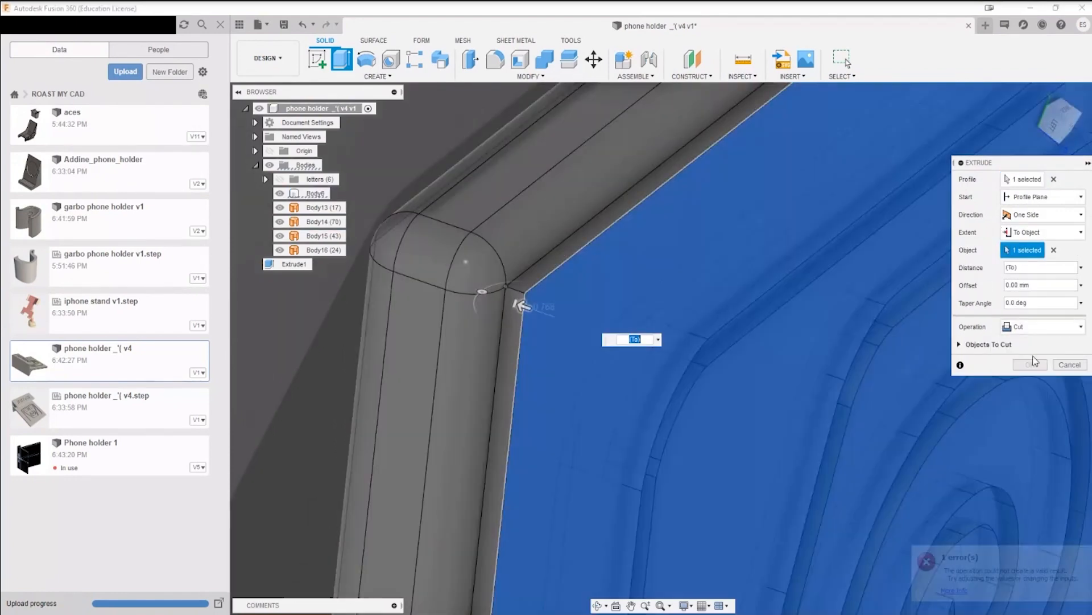
left_click(1035, 331)
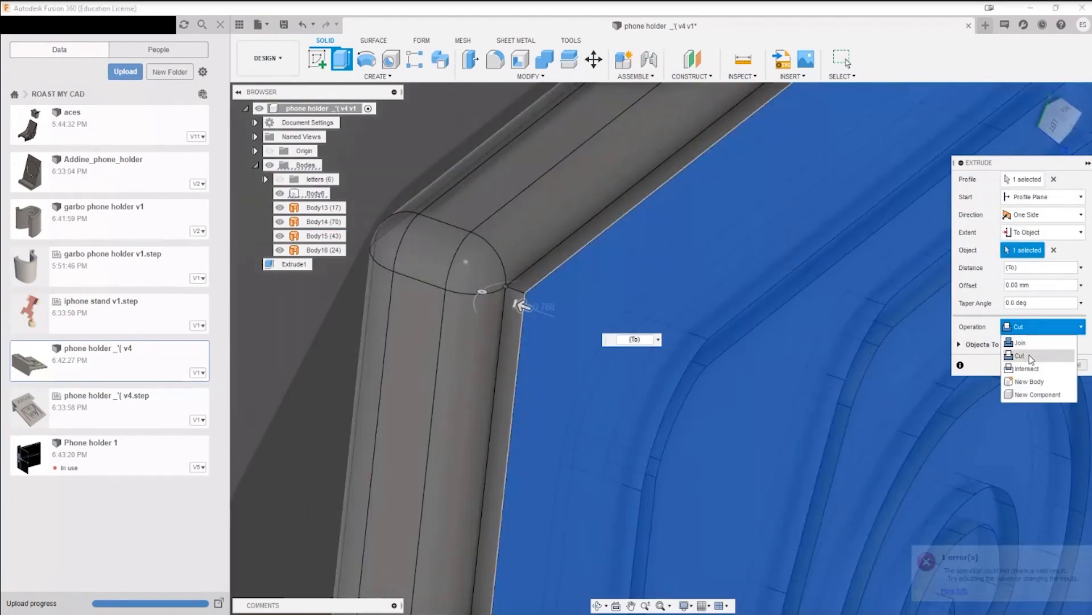
left_click(1033, 358)
key("Escape")
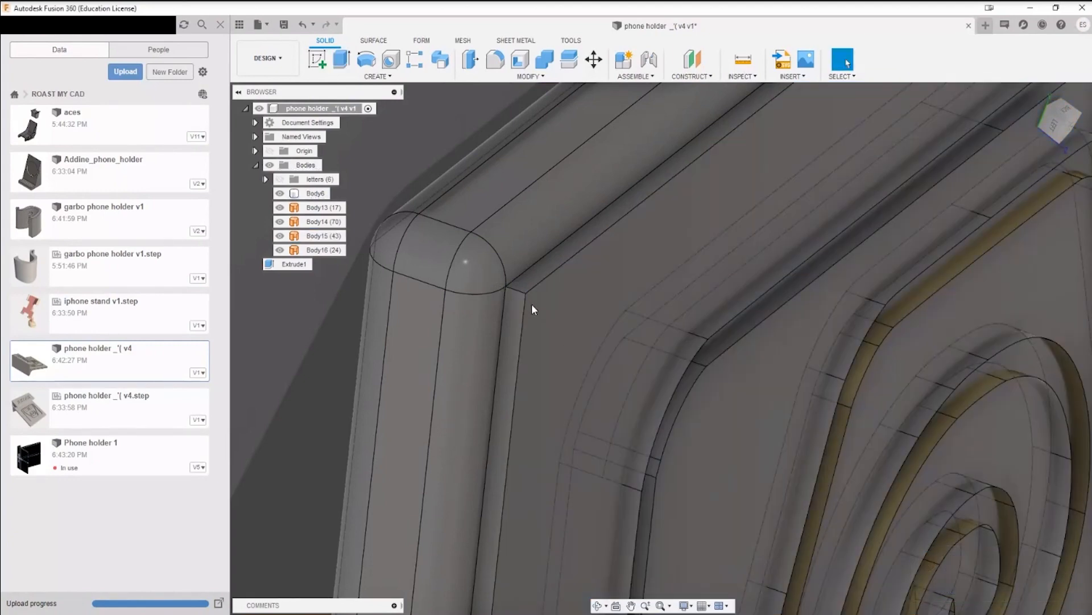
key("q")
left_click(541, 325)
key("Escape")
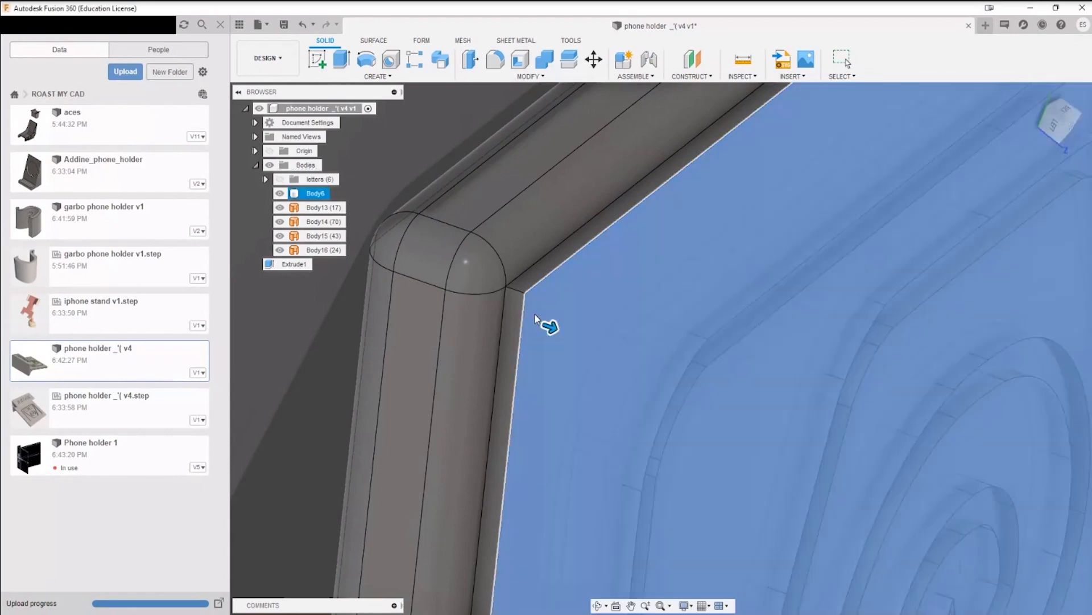
key("Escape")
Step: Measure the short edge between the backrest's front face and its rounded corner
key("i")
left_click(519, 292)
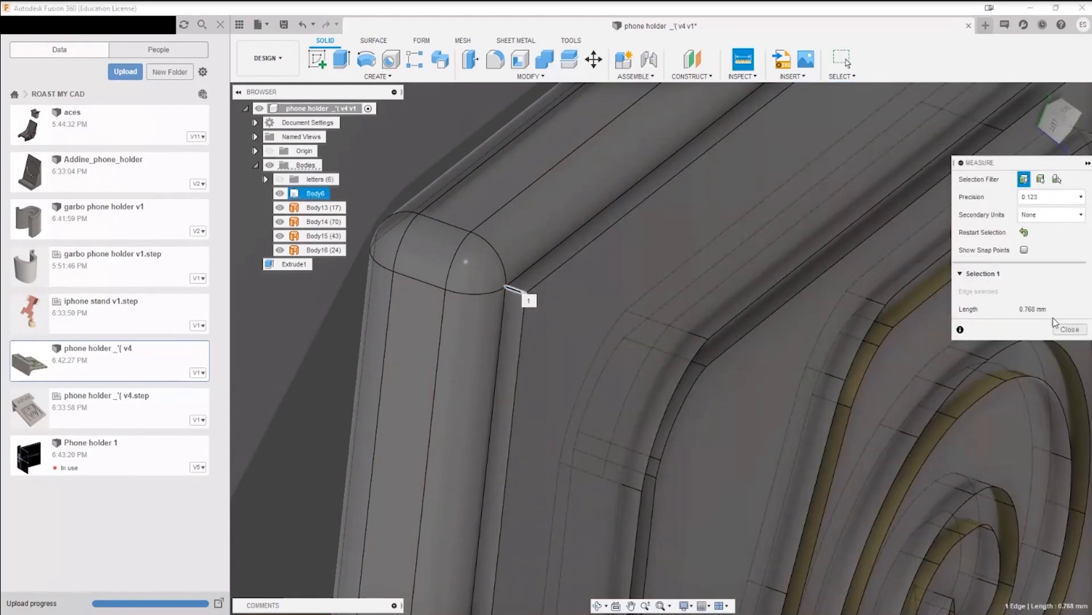
left_click(1069, 329)
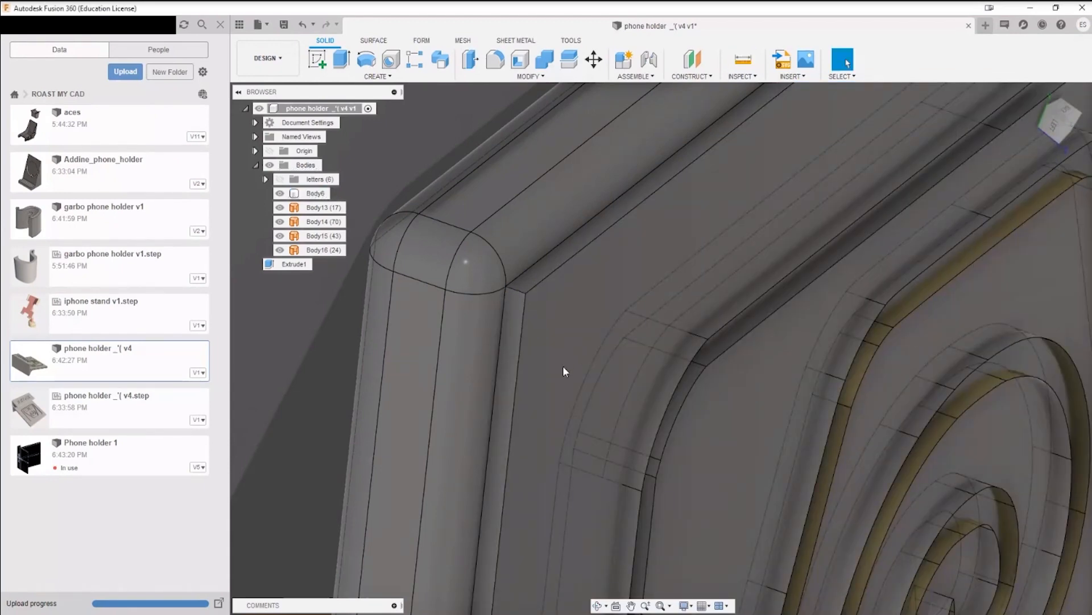
Step: Press-pull the backrest's front face by -0.768 mm so it sits flush with the rounded edge
key("q")
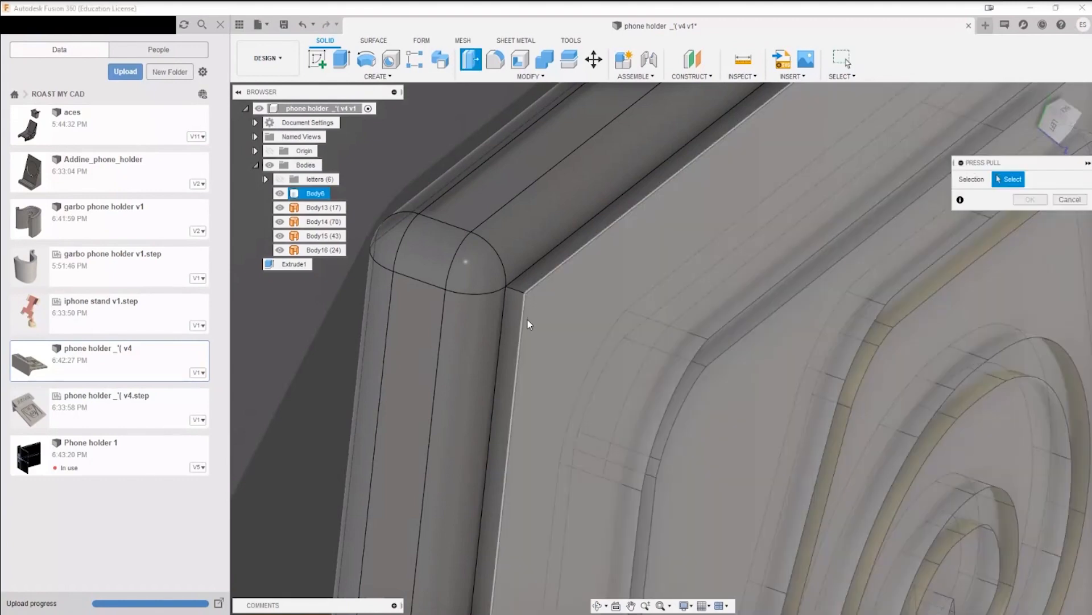
left_click(527, 317)
type("0.768 mm")
key("Return")
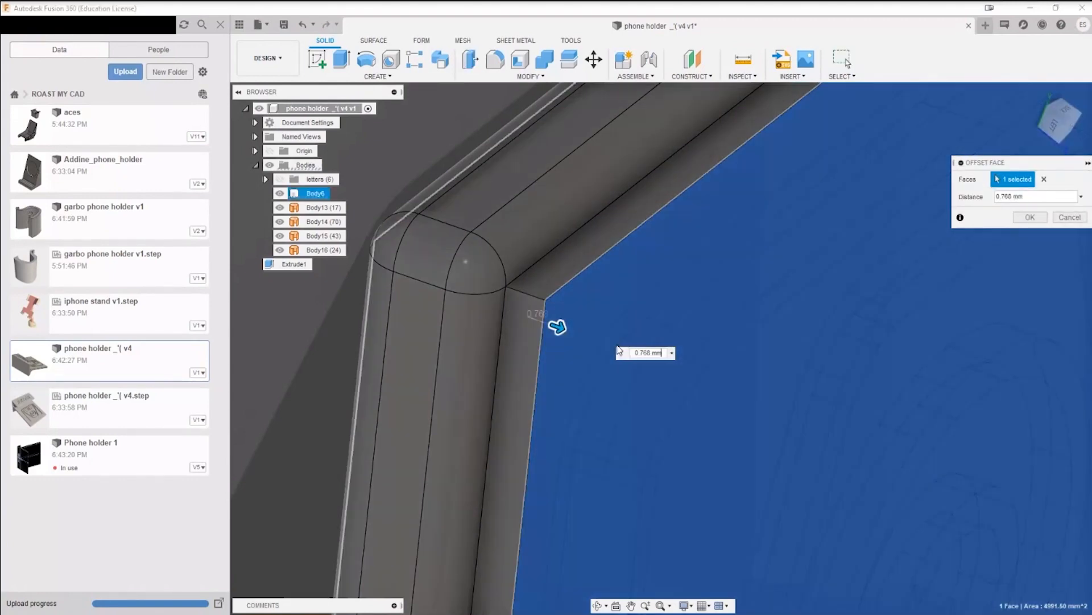
type("-")
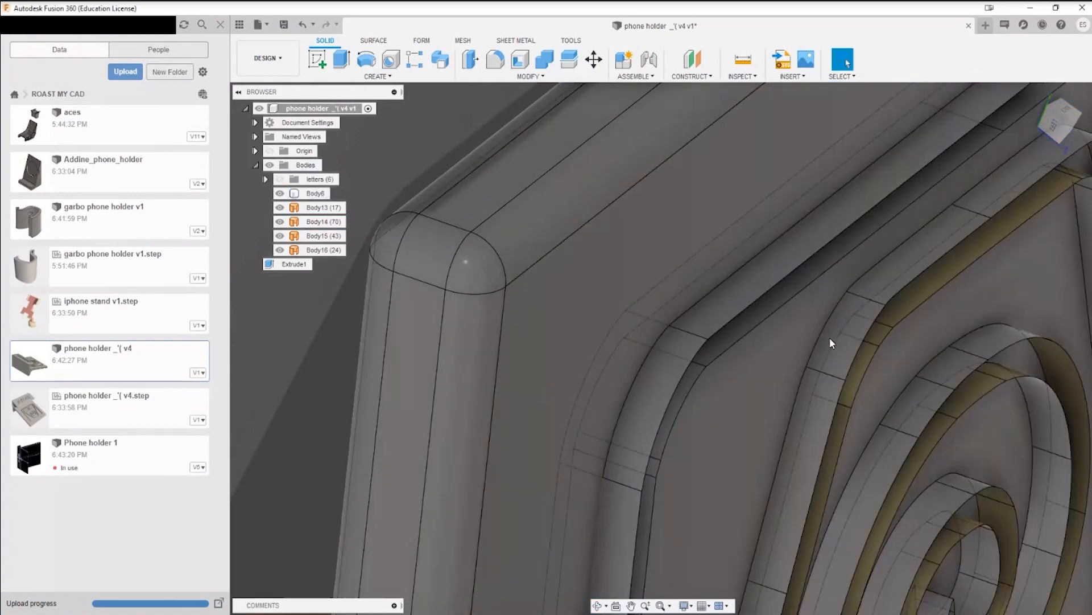
Step: Try to split the backrest's front face with surface bodies Body13 to Body16, using Split Face without extending the splitting tool
scroll(902, 393, "down", 4)
middle_click_drag(902, 394, 800, 319)
scroll(822, 310, "down", 1)
scroll(818, 338, "down", 2)
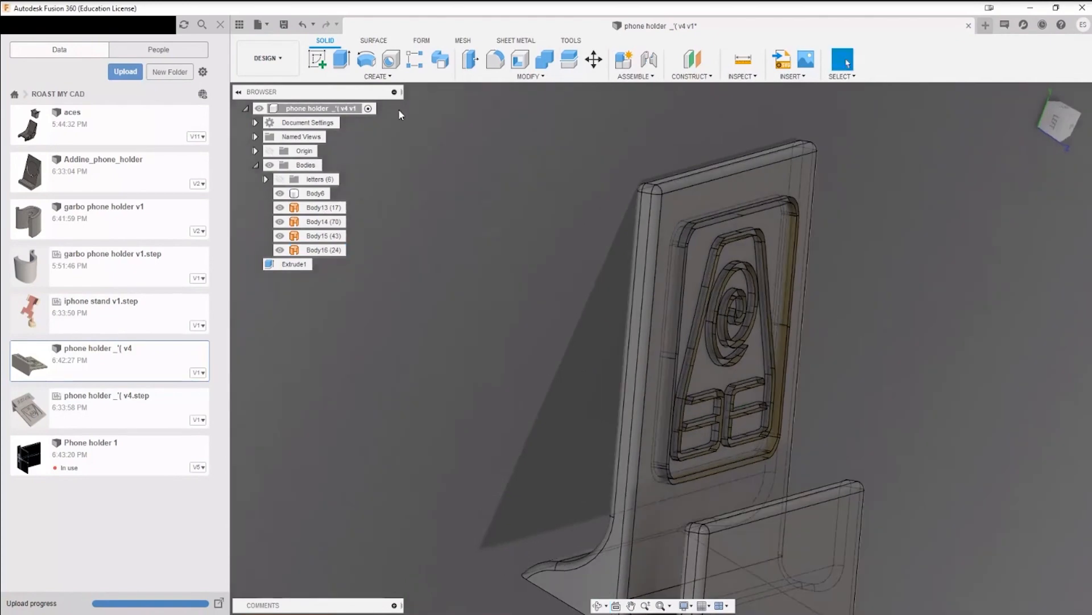
left_click(530, 77)
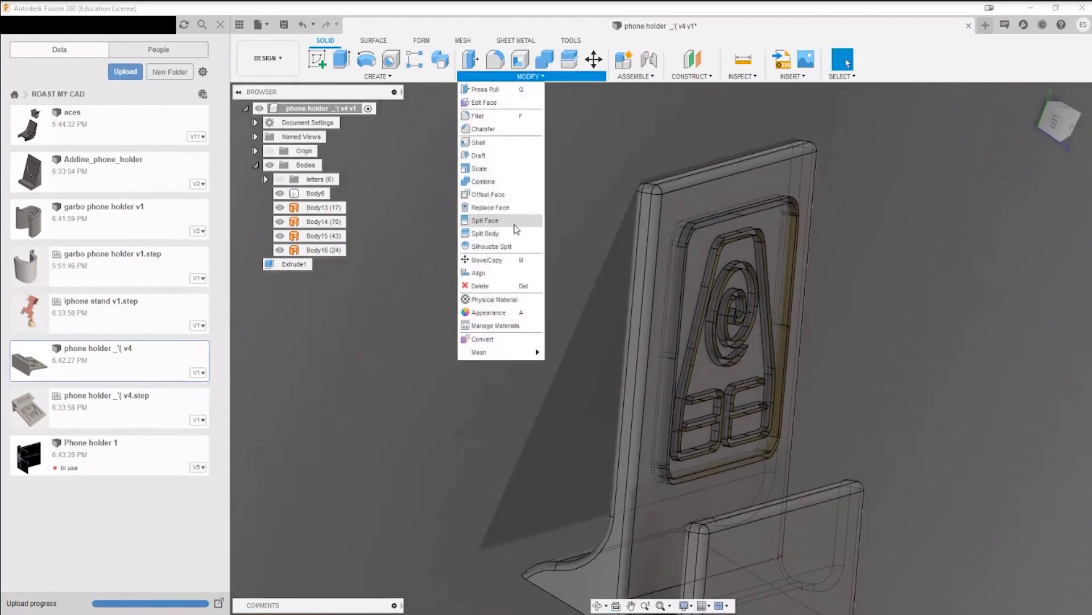
left_click(489, 215)
scroll(710, 200, "up", 3)
scroll(710, 201, "down", 2)
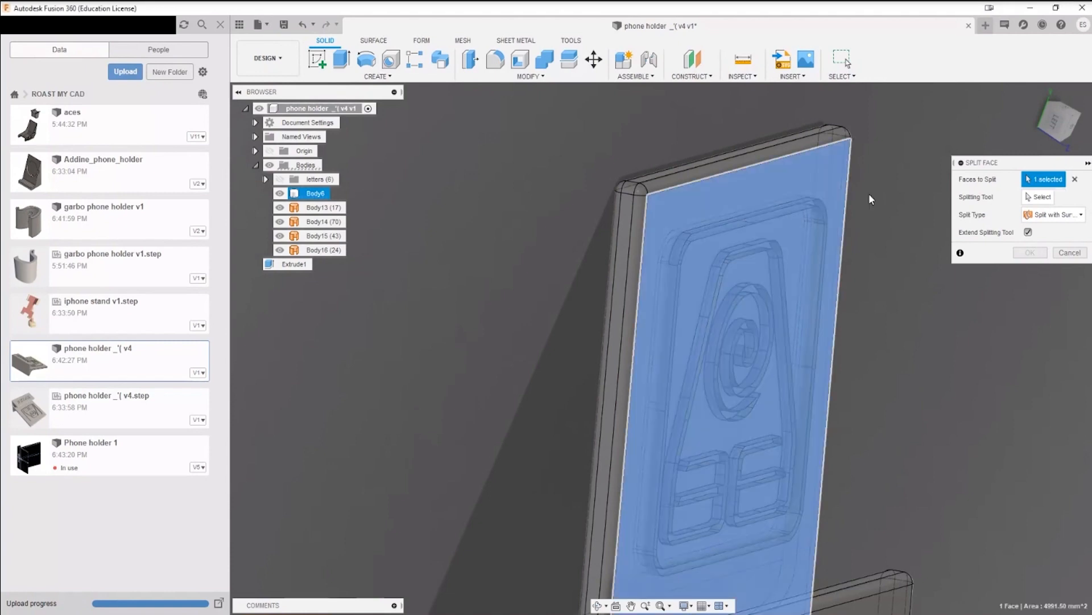
left_click(708, 199)
left_click(741, 221)
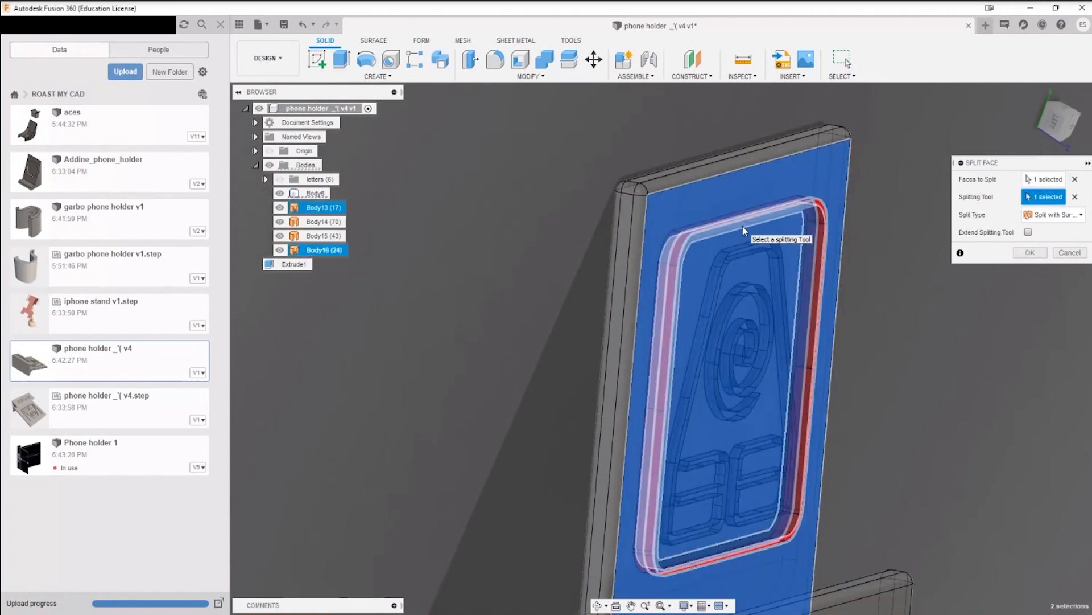
left_click(752, 250)
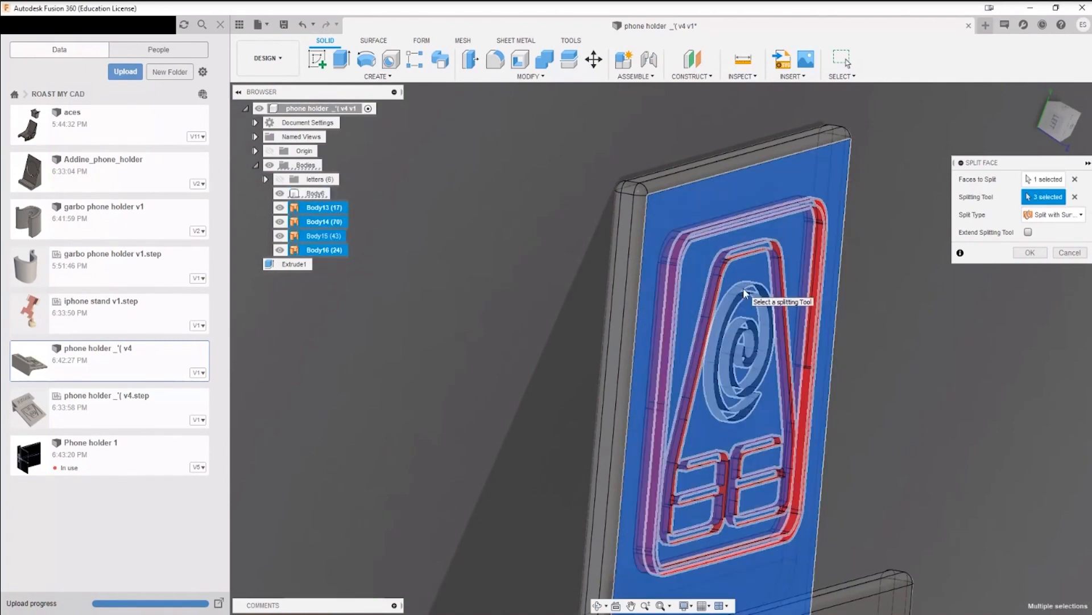
left_click(743, 288)
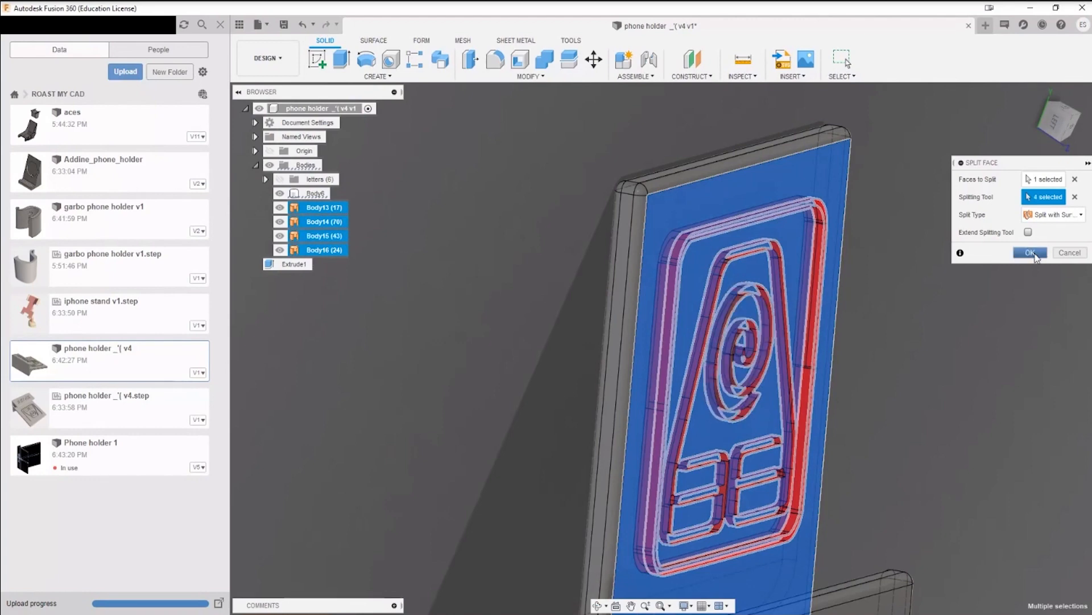
left_click(1031, 253)
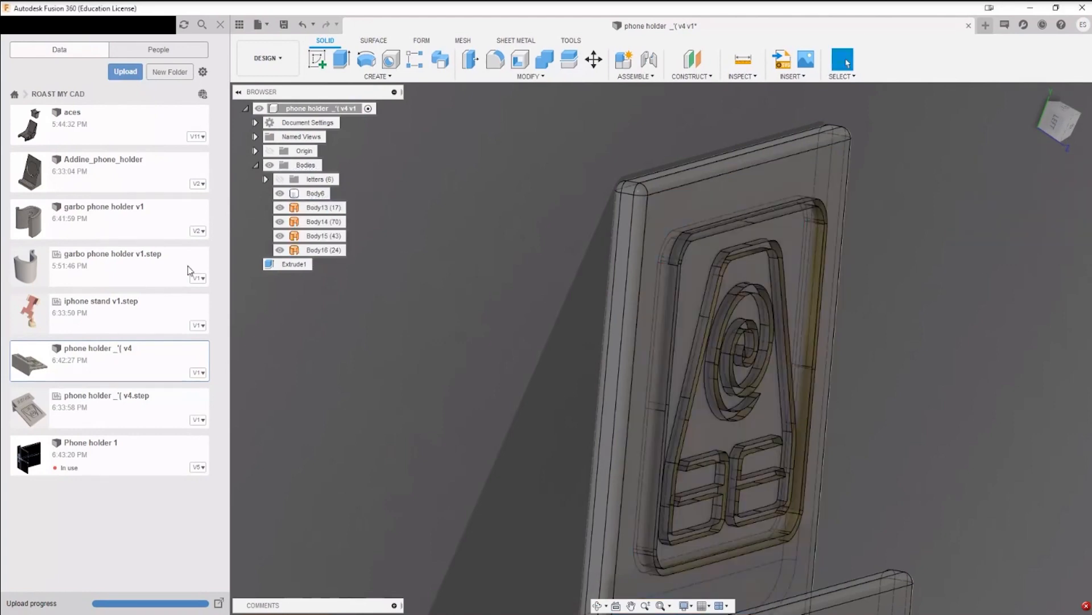
Step: Hide surface bodies Body13 to Body16 to check the bare front face, and show them again
left_click(324, 207)
left_click(332, 249, "shift")
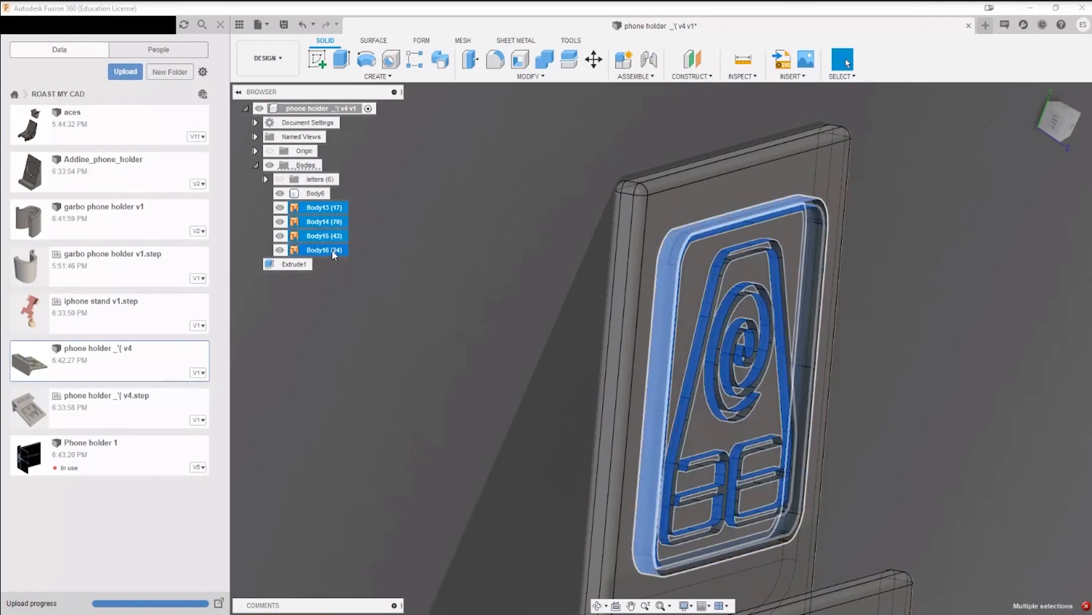
left_click(469, 367)
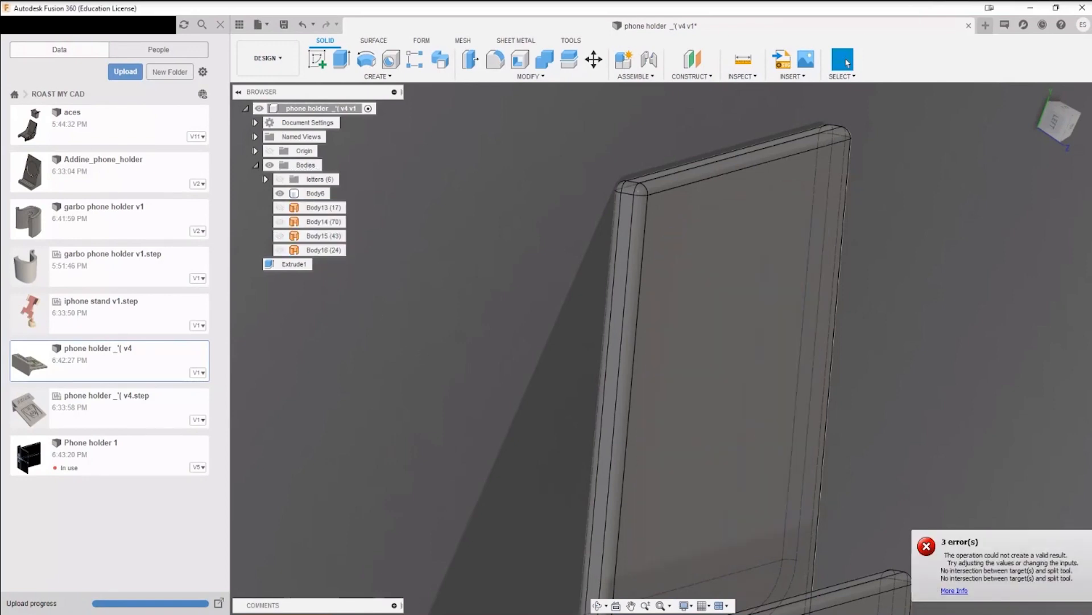
left_click(323, 207)
left_click(322, 249, "shift")
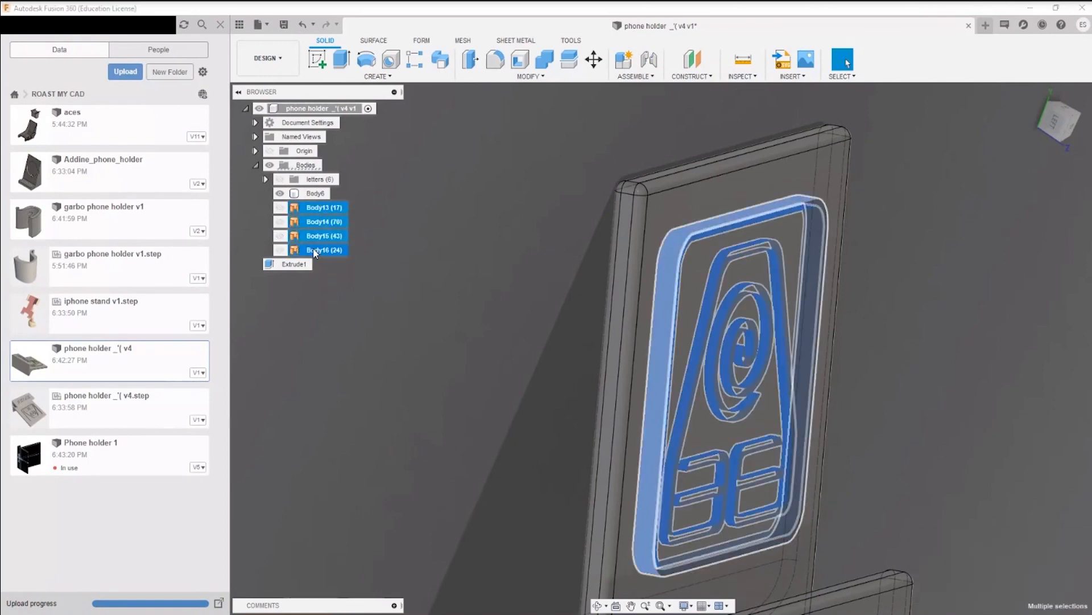
left_click(479, 364)
mouse_move(483, 366)
middle_mouse_down("shift")
mouse_move(515, 370)
mouse_move(491, 384)
mouse_move(554, 380)
mouse_move(470, 363)
middle_mouse_up("shift")
Step: Examine how the frame and symbol surfaces meet the backrest's front face, especially at the upper corner of the frame
middle_click_drag(703, 285, 538, 299)
scroll(539, 300, "up", 1)
scroll(539, 300, "up", 5)
scroll(531, 223, "down", 5)
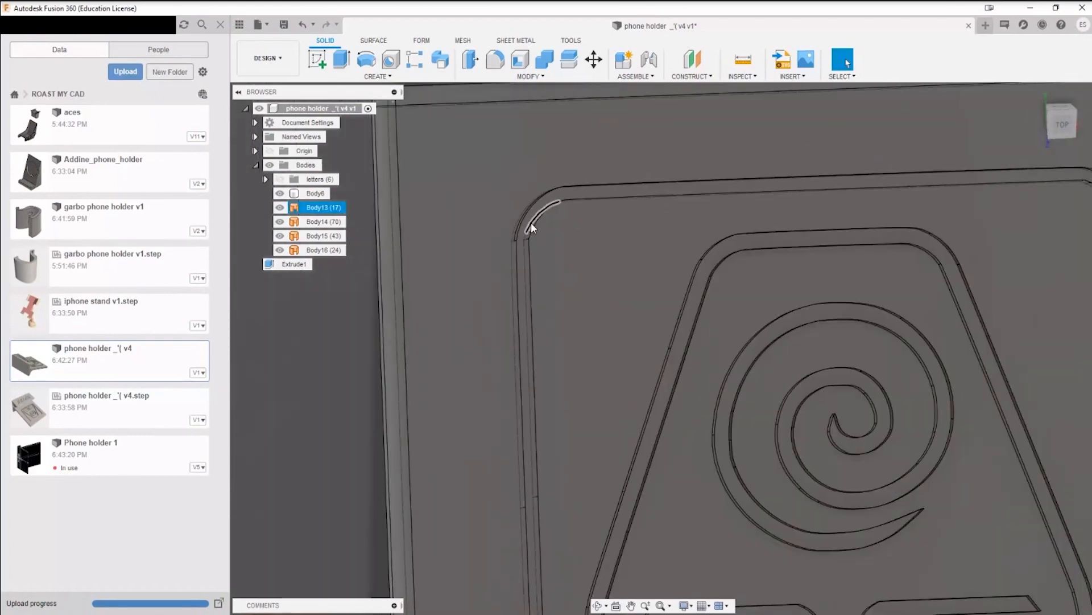
middle_click_drag(596, 256, 569, 200)
scroll(557, 234, "down", 3)
left_click(529, 76)
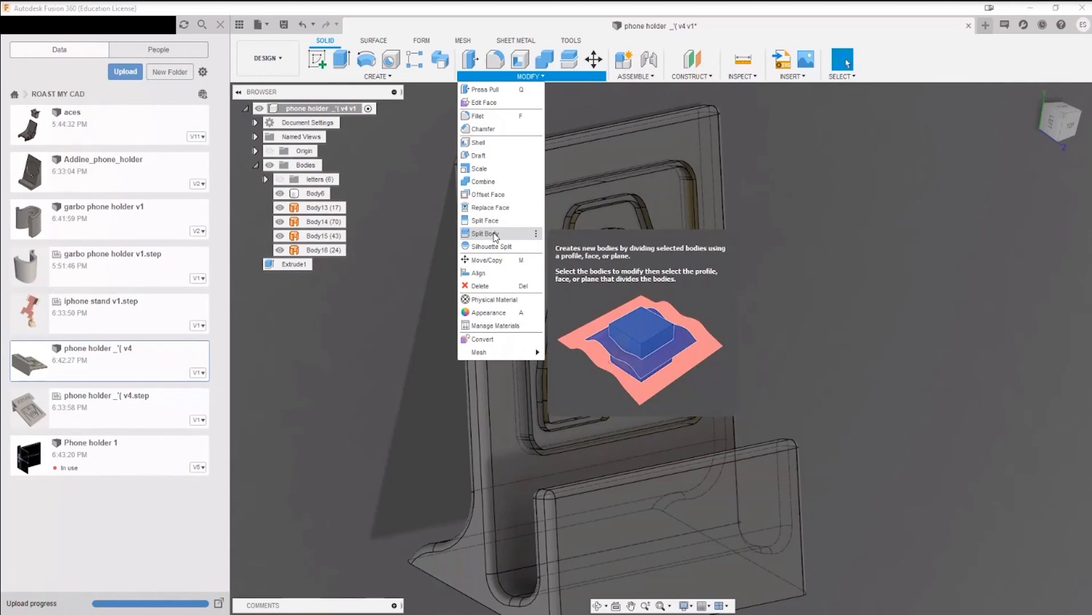
left_click(784, 217)
scroll(494, 221, "up", 5)
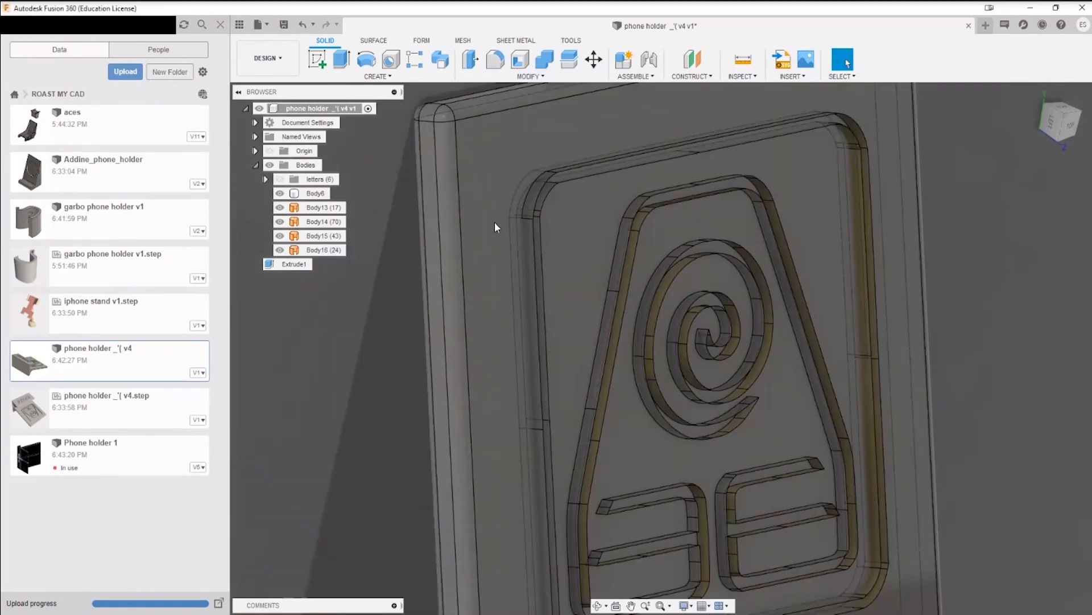
middle_click_drag(531, 233, 535, 171, "shift")
scroll(627, 259, "down", 4)
scroll(558, 200, "down", 3)
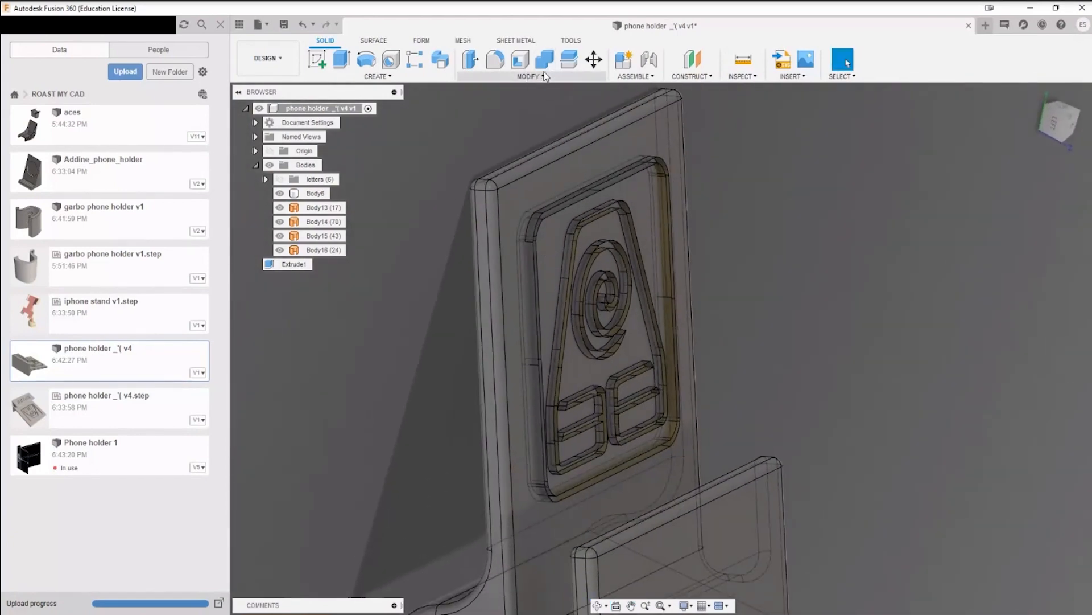
left_click(529, 76)
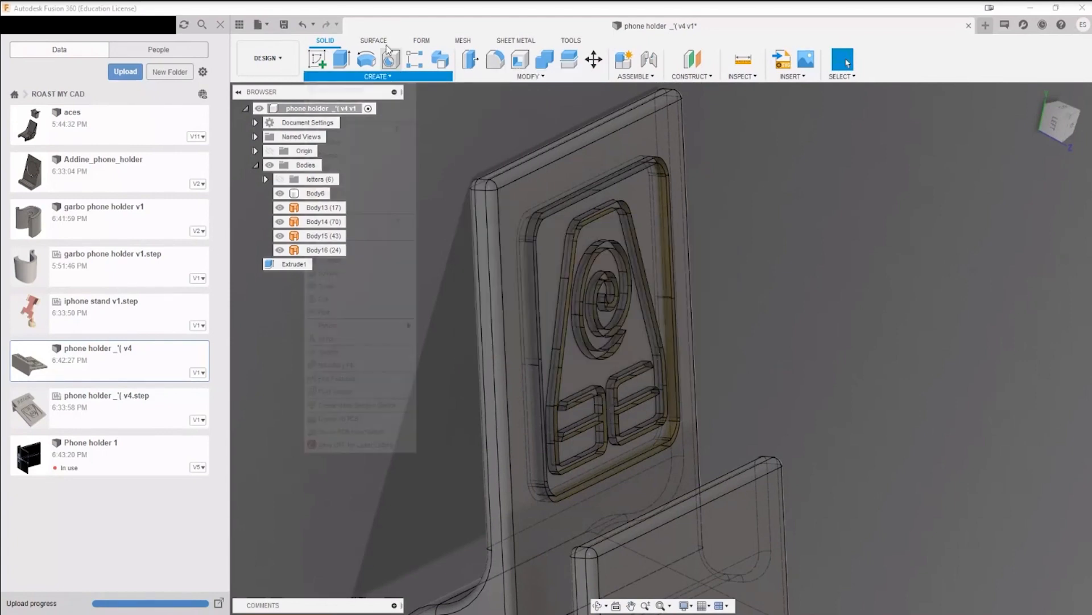
left_click(383, 41)
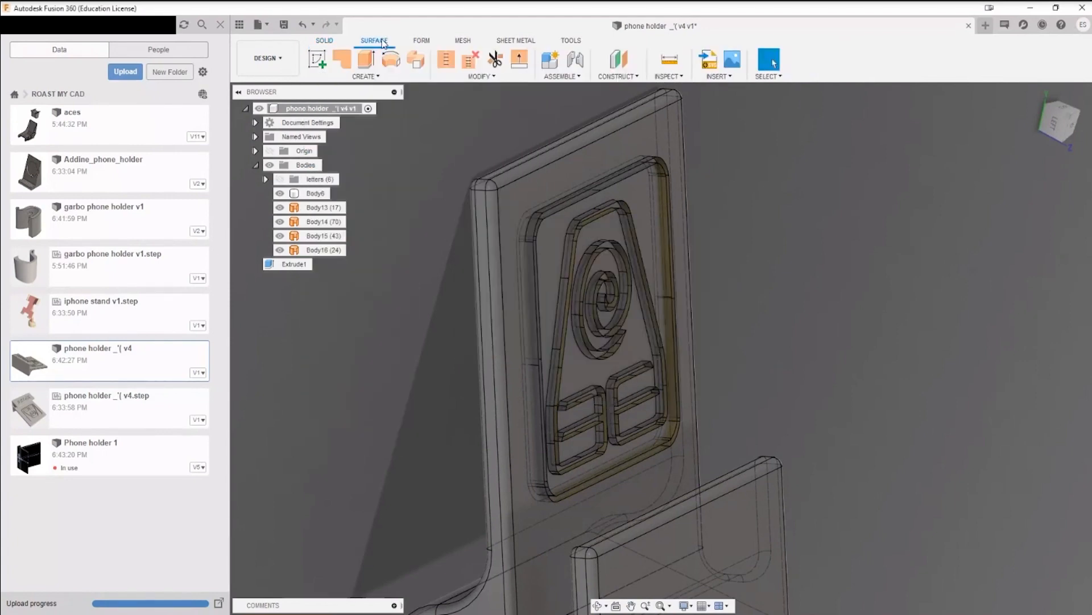
left_click(481, 77)
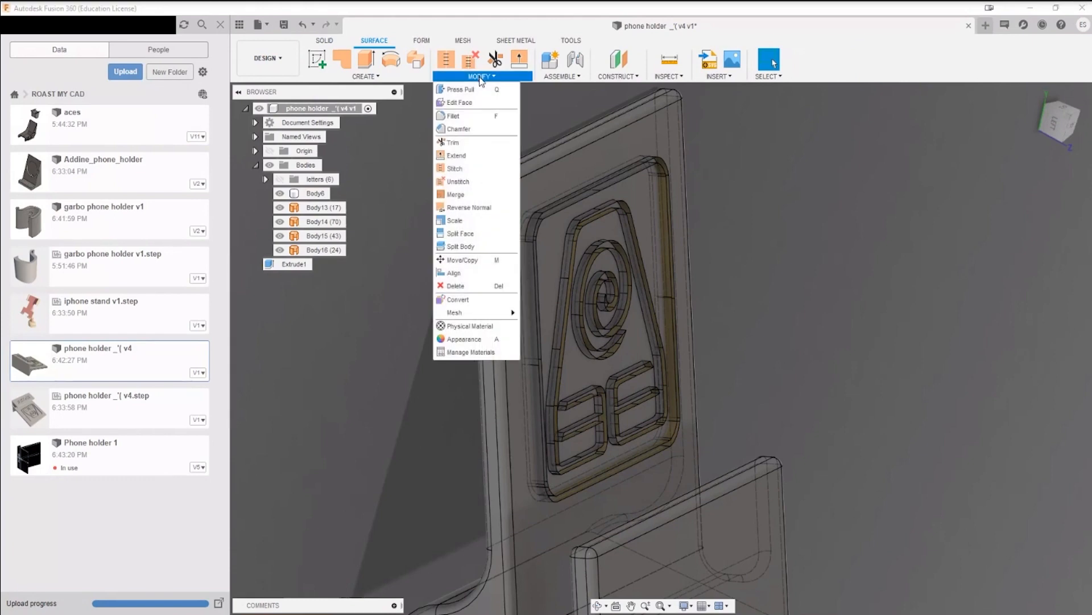
left_click(393, 77)
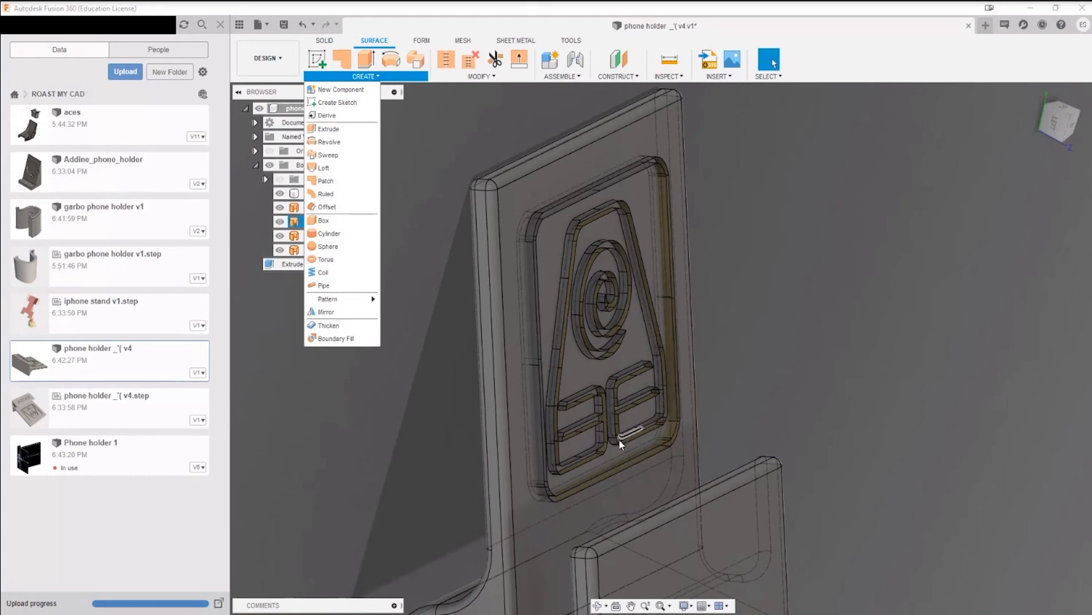
left_click(677, 241)
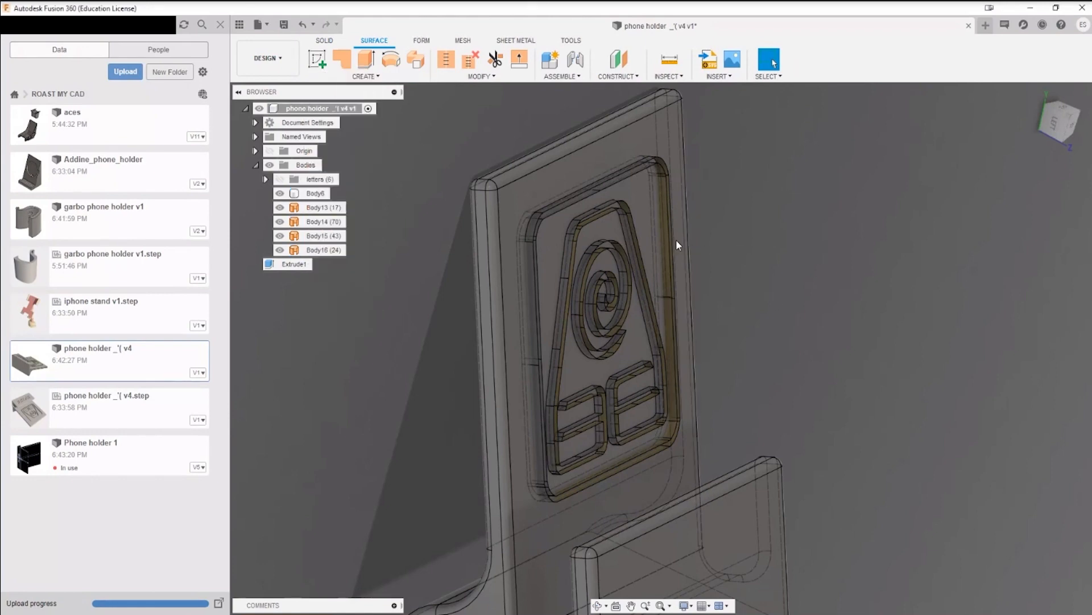
Step: Start a sketch on the backrest's front face
left_click(311, 66)
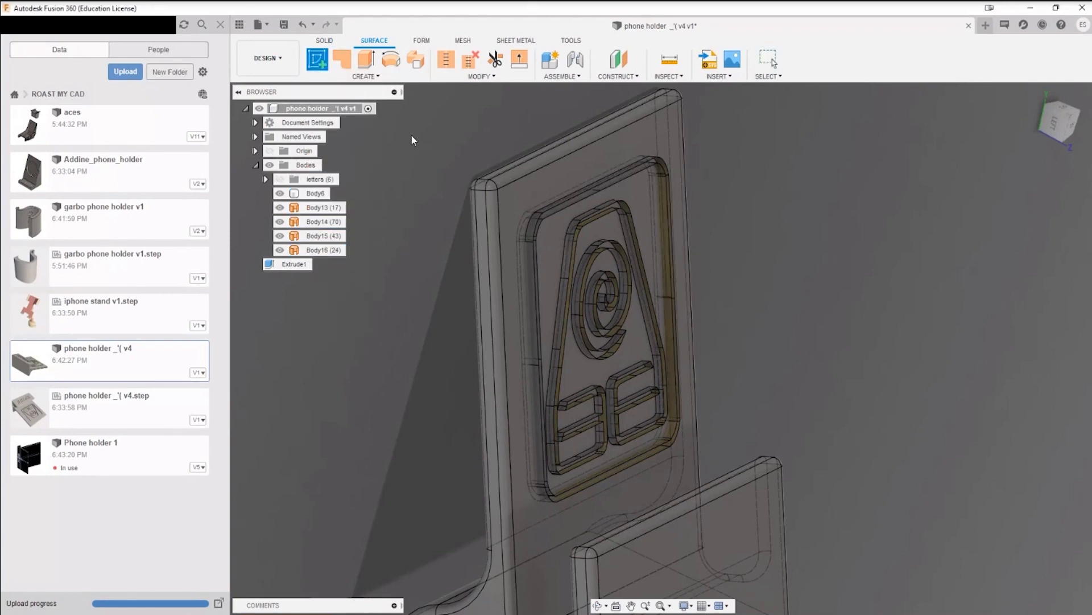
left_click(517, 279)
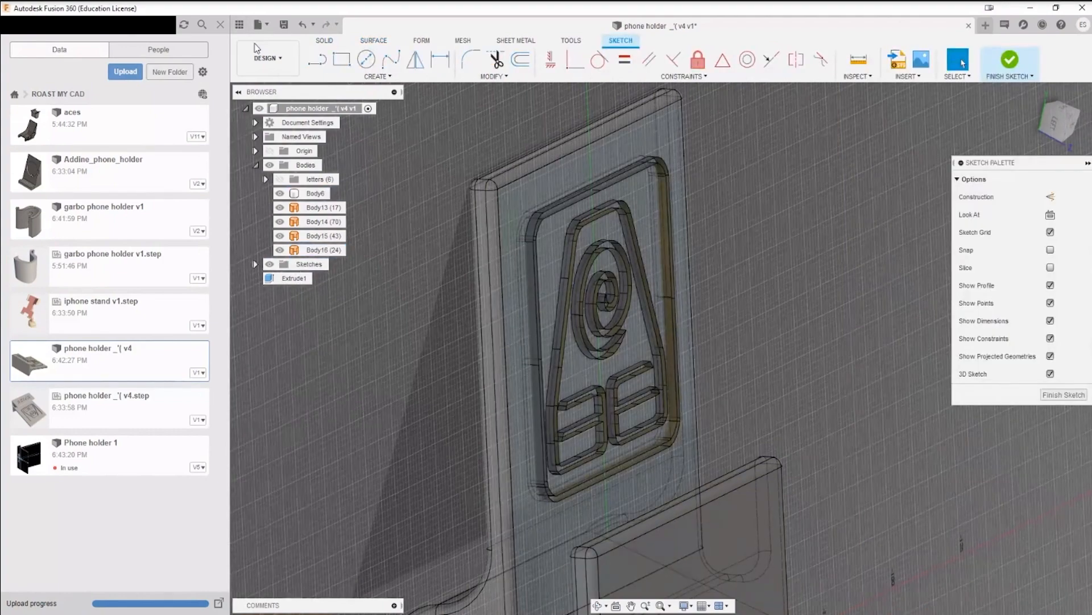
left_click(375, 77)
mouse_move(374, 285)
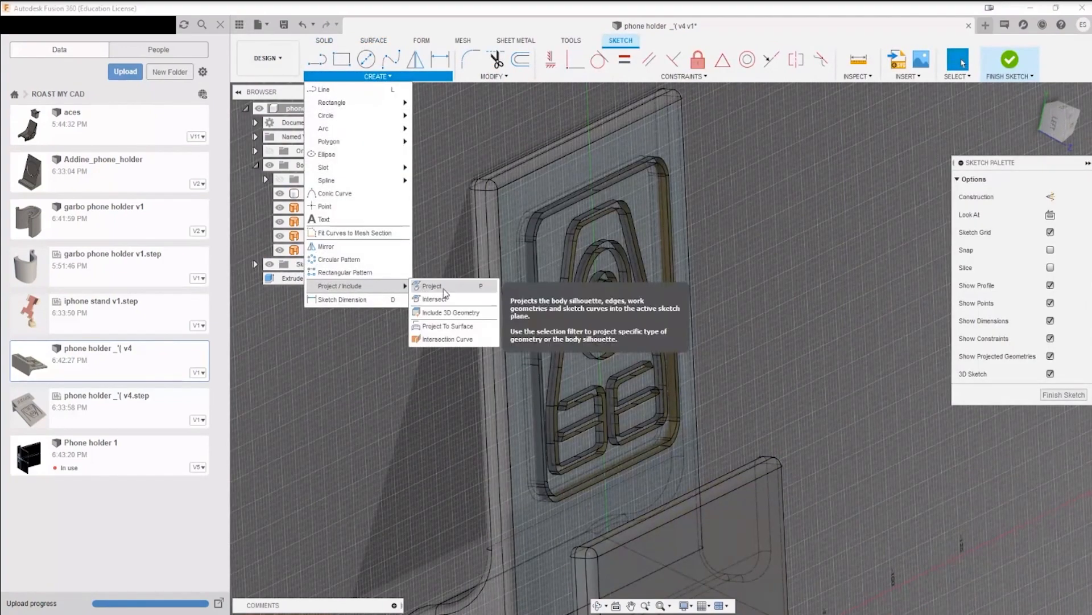
left_click(453, 329)
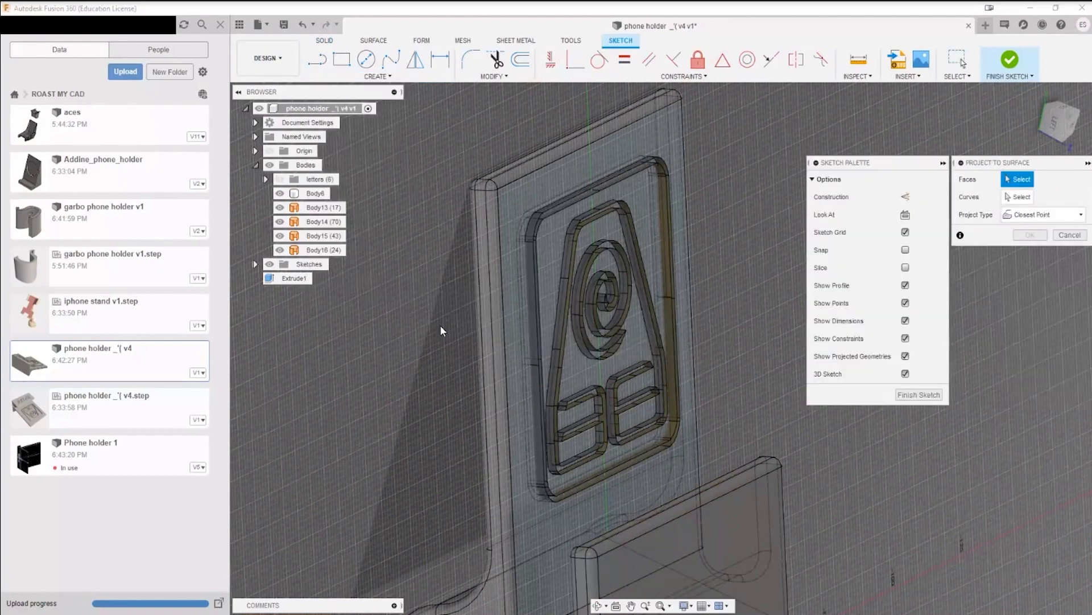
scroll(449, 336, "down", 4)
scroll(487, 318, "up", 4)
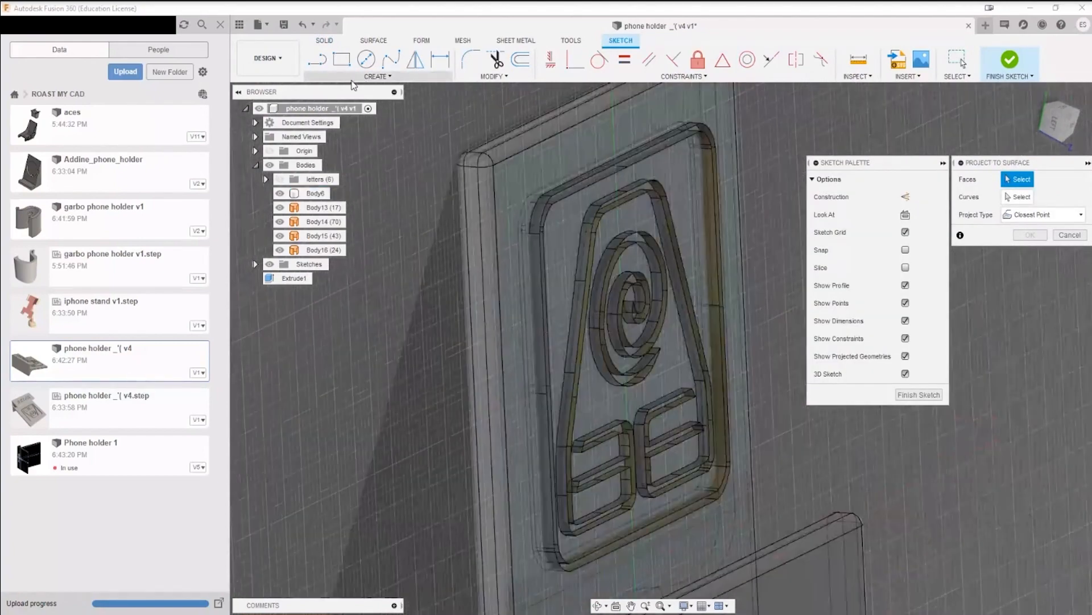
Step: Use Project in the sketch and select the frame surfaces' long side, upper corner and top edge faces
left_click(377, 76)
mouse_move(351, 284)
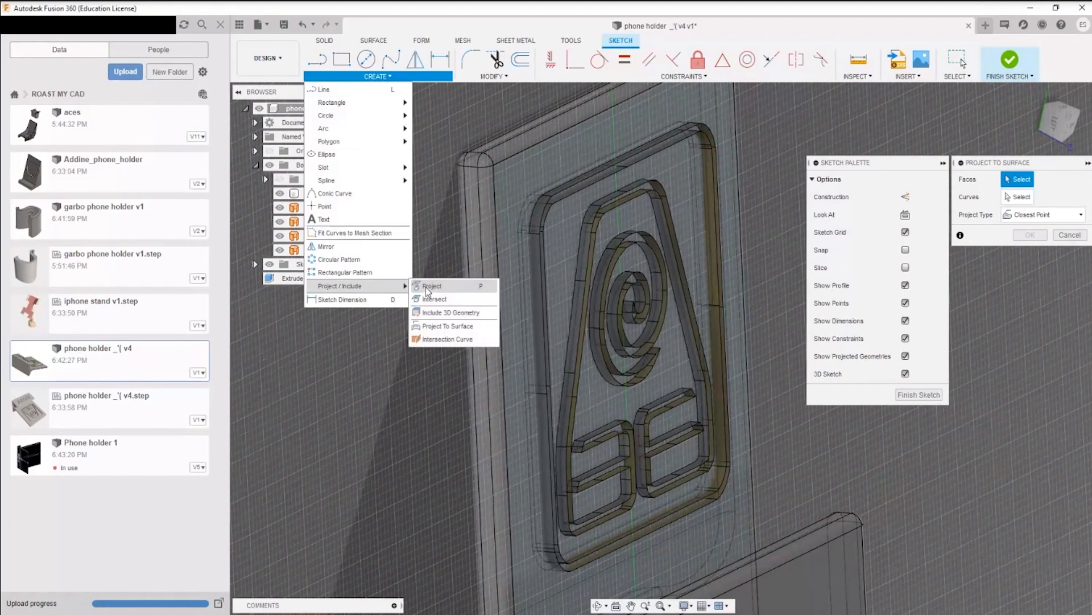
left_click(438, 286)
left_click(537, 254)
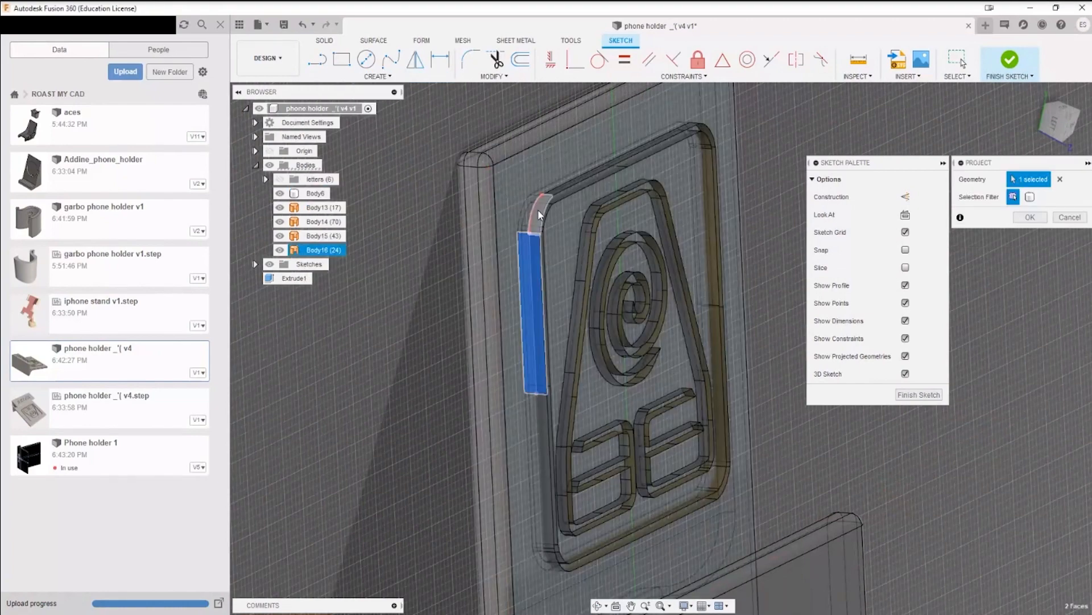
left_click(536, 170)
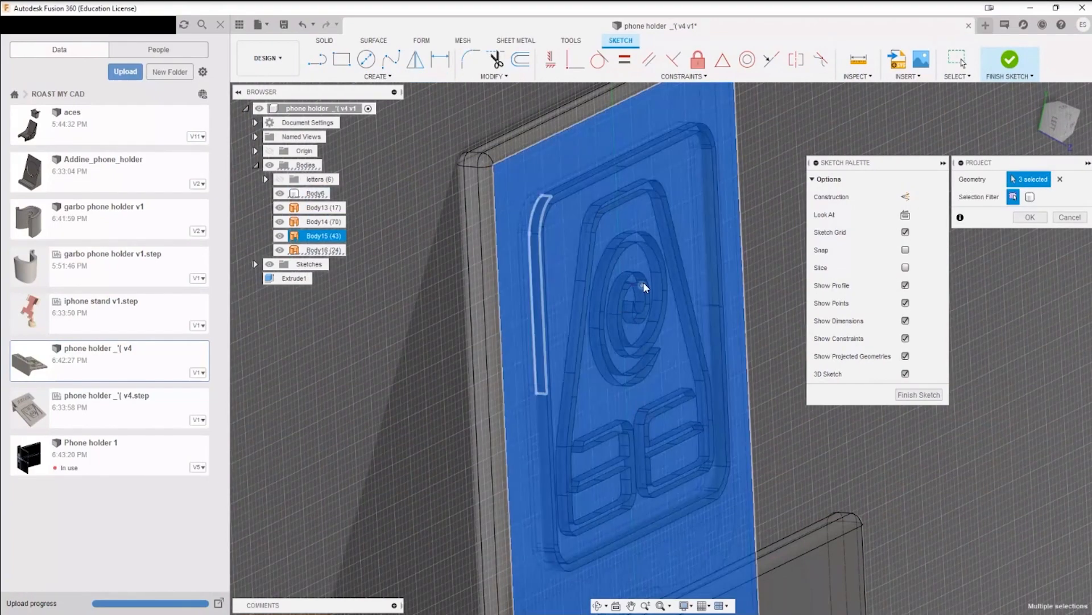
left_click(701, 135)
scroll(577, 193, "up", 5)
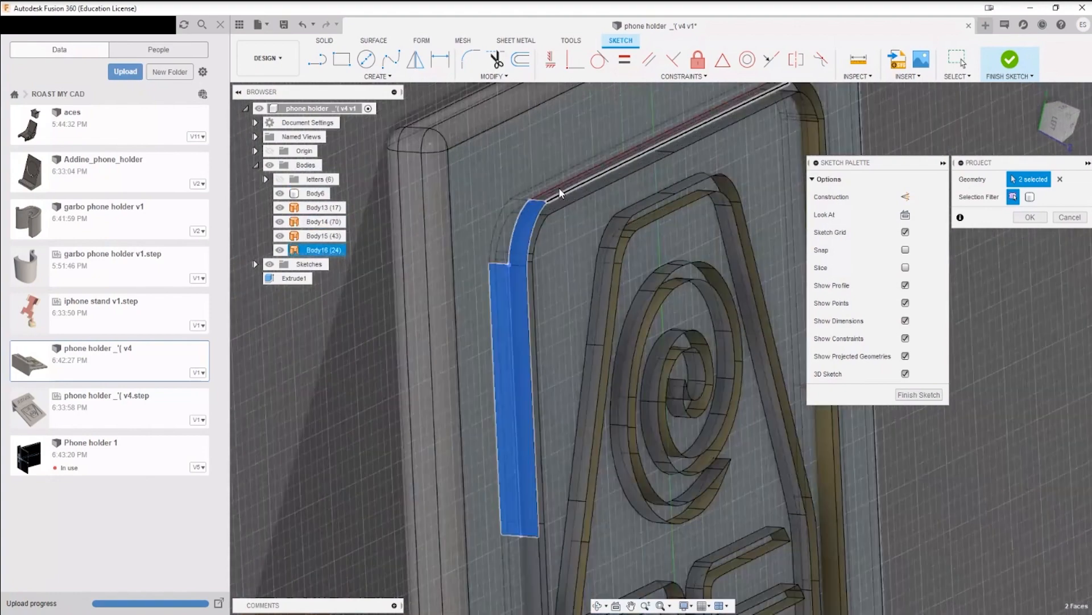
left_click(577, 194)
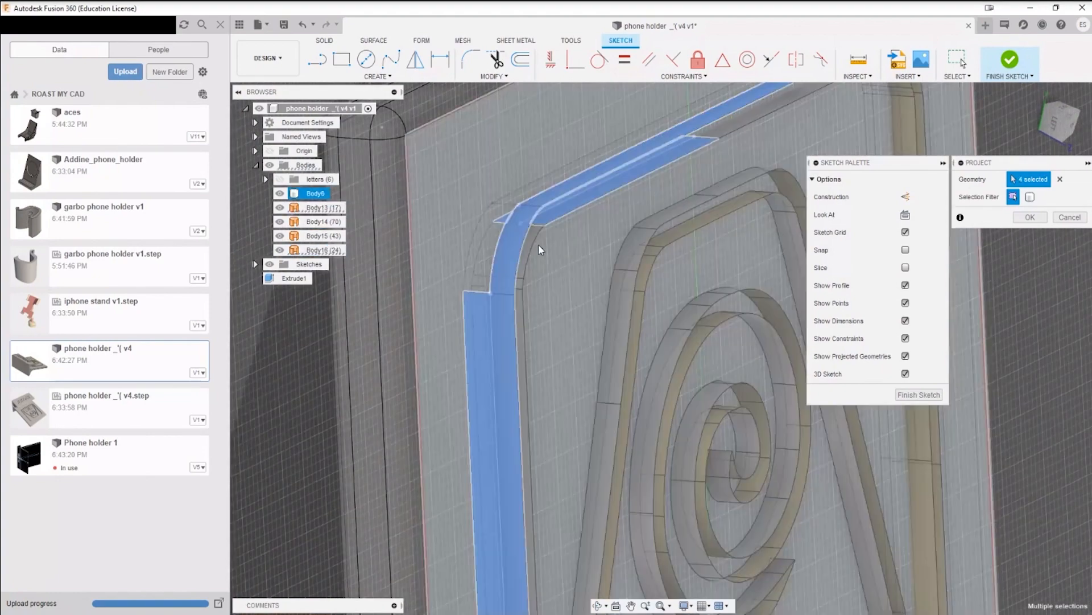
Step: Add the remaining faces of the frame's first upper corner to the projection, hiding Body6 to reach the outer corner face
left_click(531, 245)
left_click(532, 245)
left_click(519, 284)
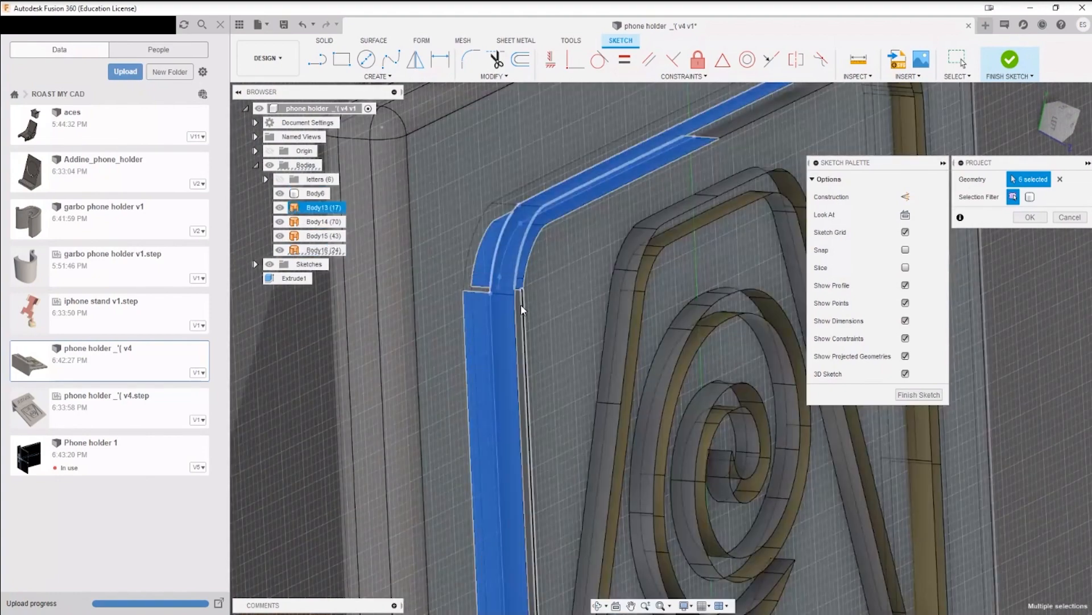
left_click(520, 304)
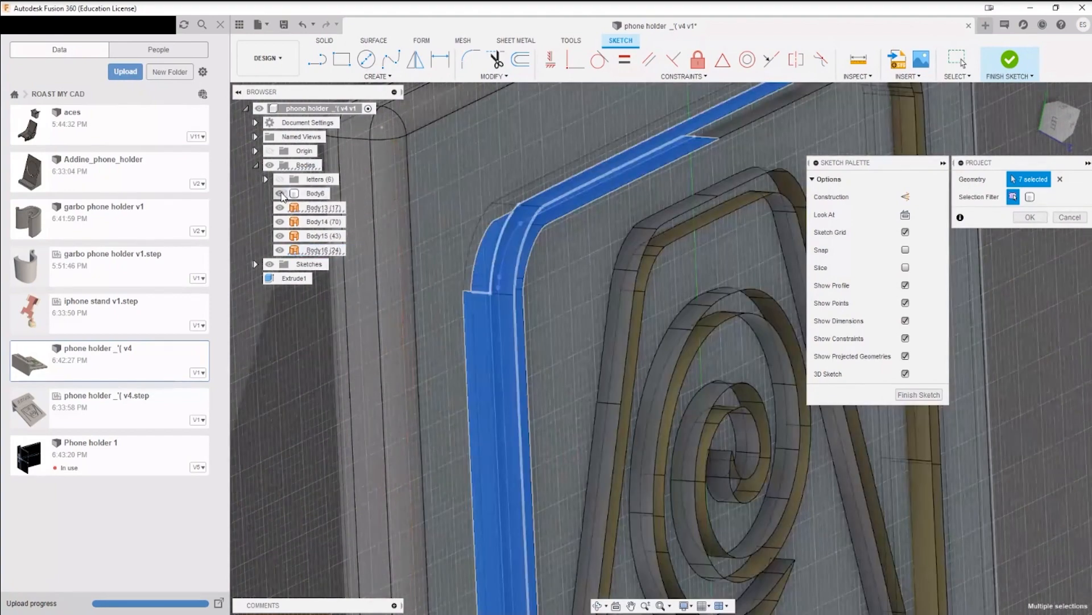
left_click(280, 194)
left_click(478, 233)
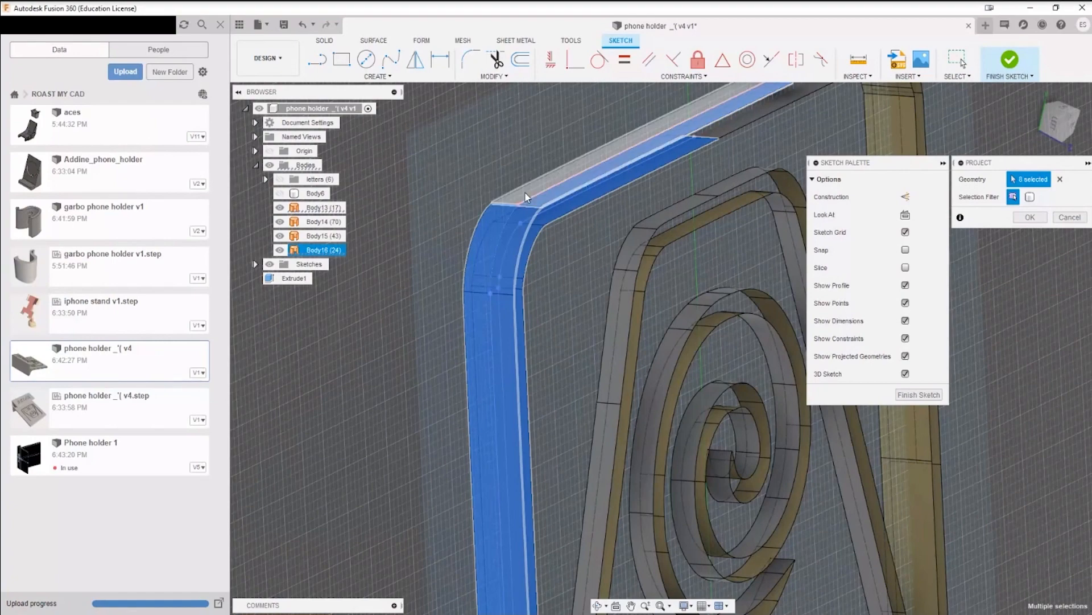
Step: Add the rest of the frame's top edge and the faces of its second upper corner to the projection
scroll(603, 219, "down", 3)
middle_click_drag(791, 162, 579, 291)
scroll(563, 257, "up", 3)
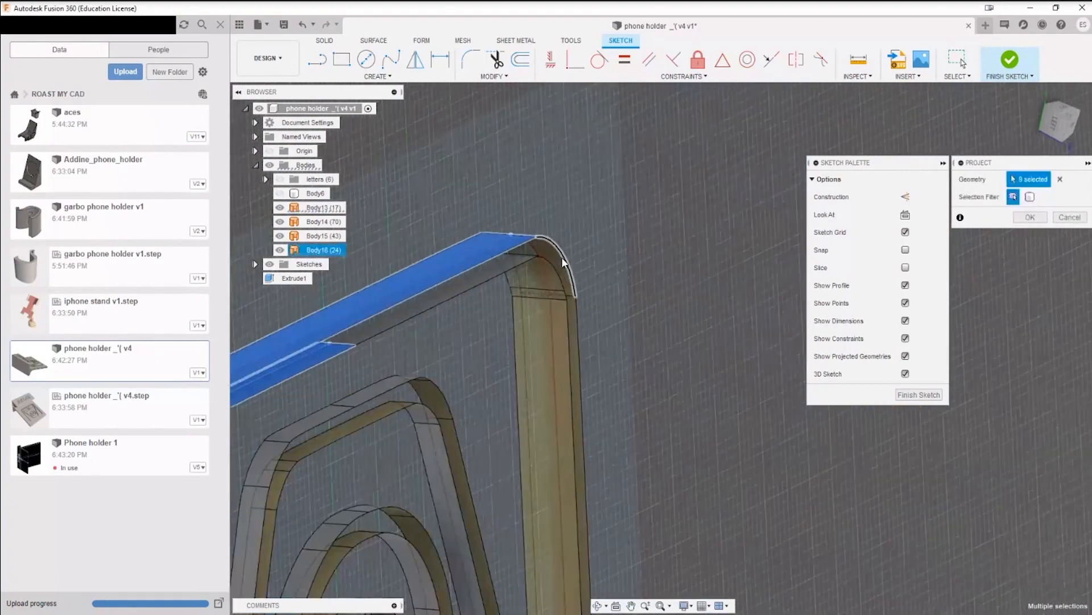
left_click(563, 257)
left_click(499, 278)
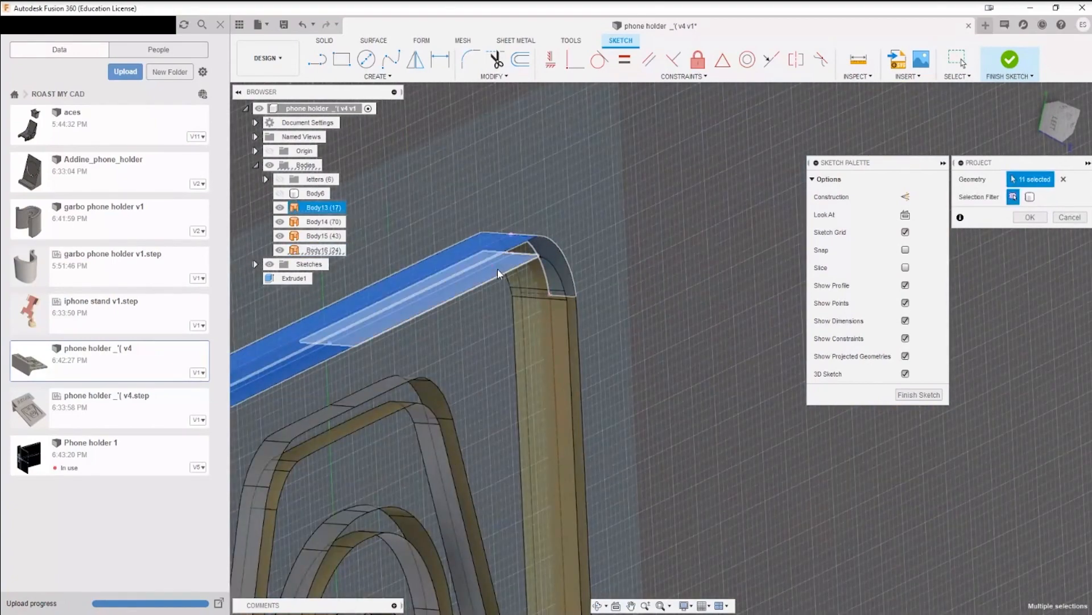
left_click(539, 300)
scroll(543, 292, "up", 3)
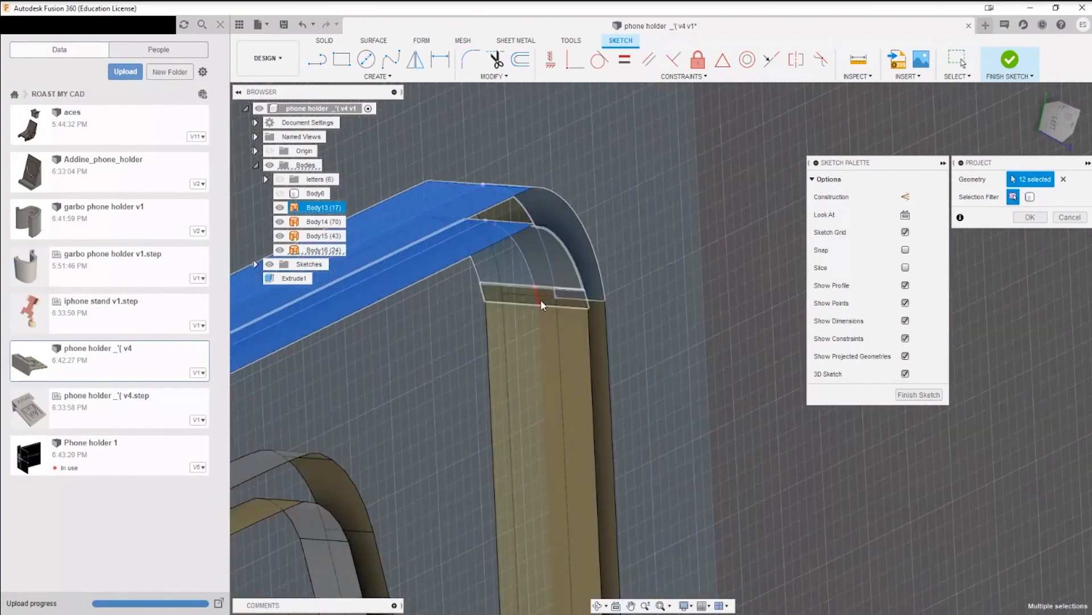
left_click(540, 302)
left_click(535, 249)
left_click(513, 214)
left_click(599, 366)
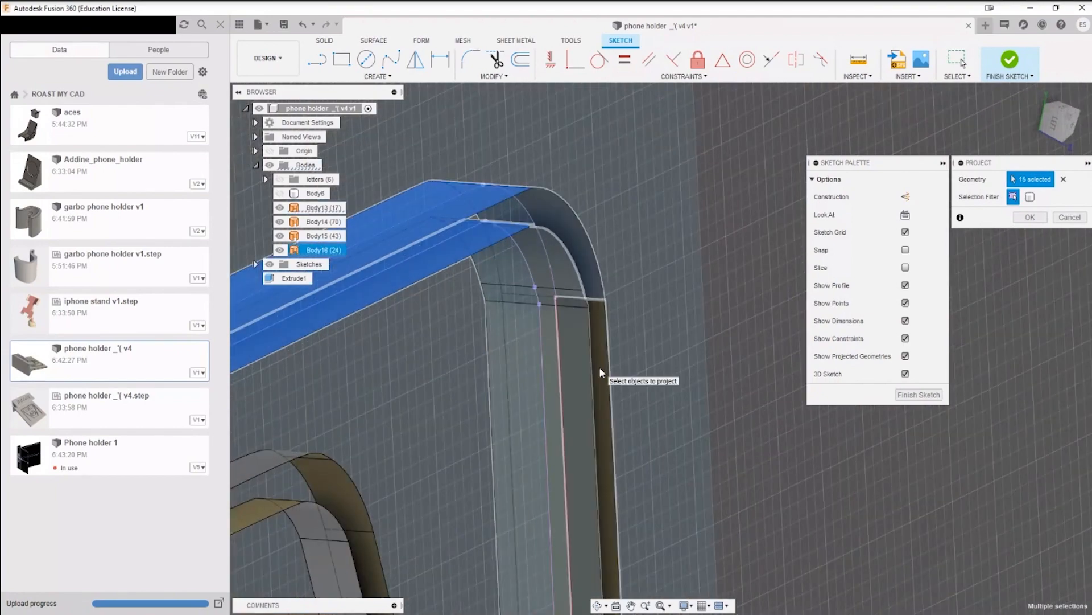
Step: Add the remaining second upper corner faces and the faces along the frame's second long side to the projection
scroll(592, 425, "down", 4)
middle_click_drag(592, 425, 556, 298)
scroll(557, 308, "up", 5)
left_click(545, 310)
scroll(603, 432, "down", 4)
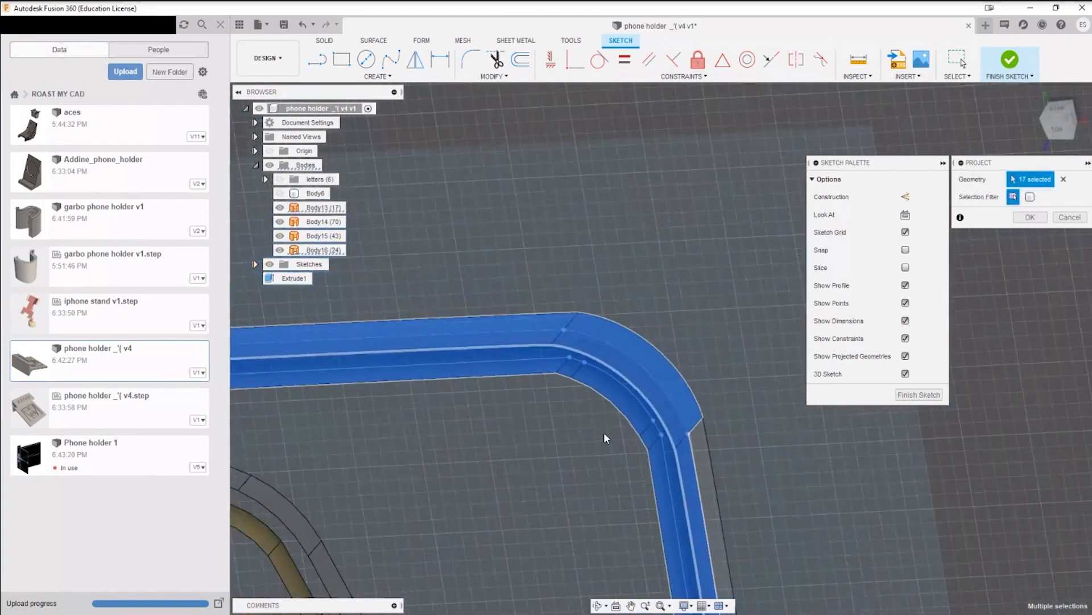
middle_click_drag(603, 432, 542, 197)
left_click(528, 203)
scroll(549, 333, "down", 3)
middle_click_drag(589, 556, 541, 251)
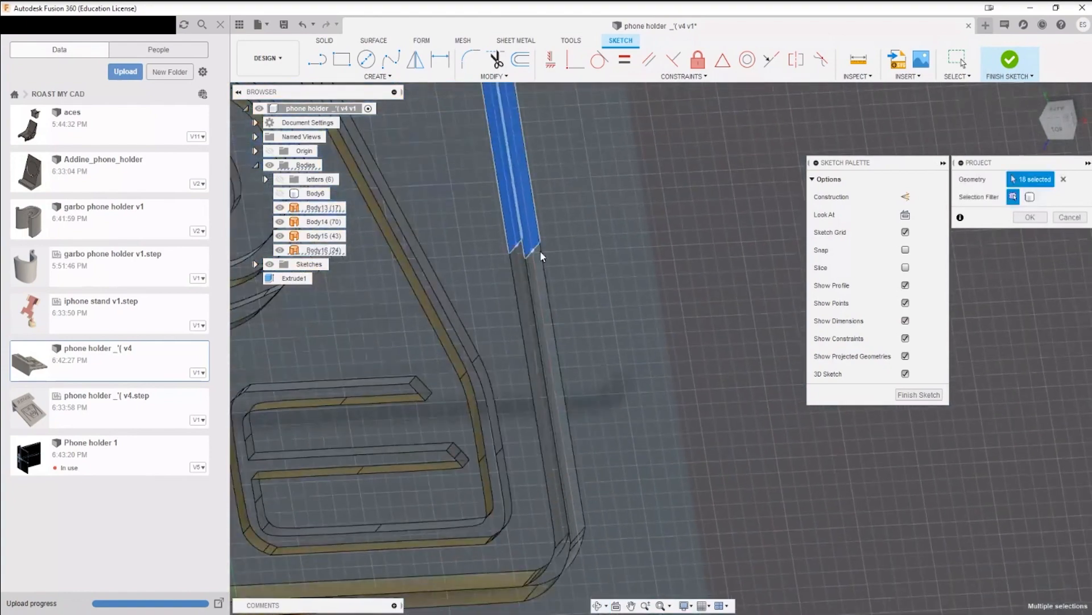
scroll(540, 253, "up", 4)
left_click(511, 273)
left_click(536, 275)
Step: Set the selection priority to faces and add the frame's adjoining lower corner faces to the projection
scroll(575, 411, "down", 3)
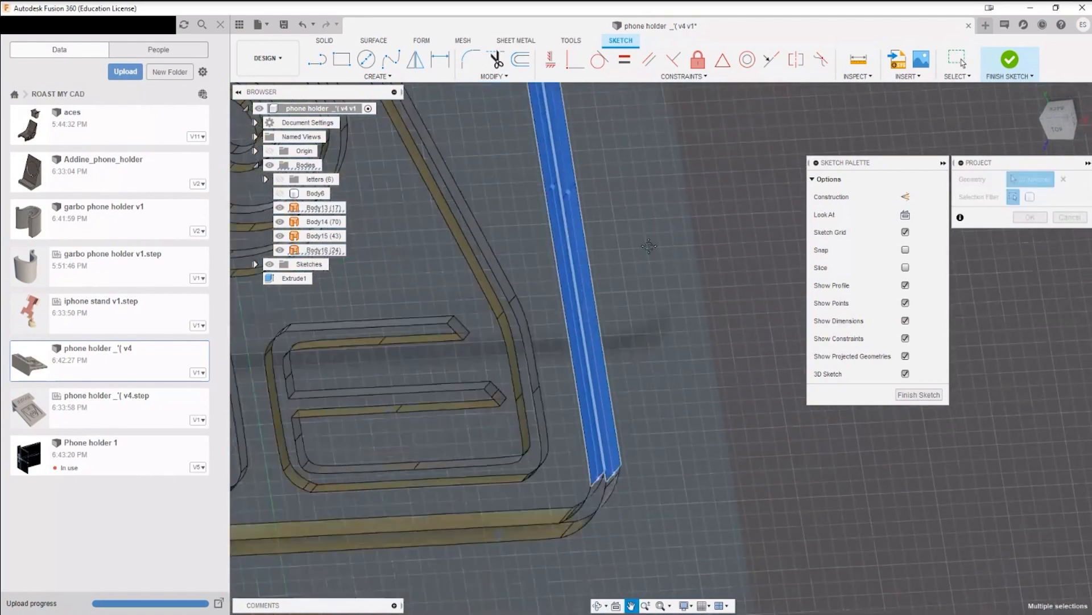
middle_click_drag(593, 485, 602, 302)
scroll(614, 312, "up", 4)
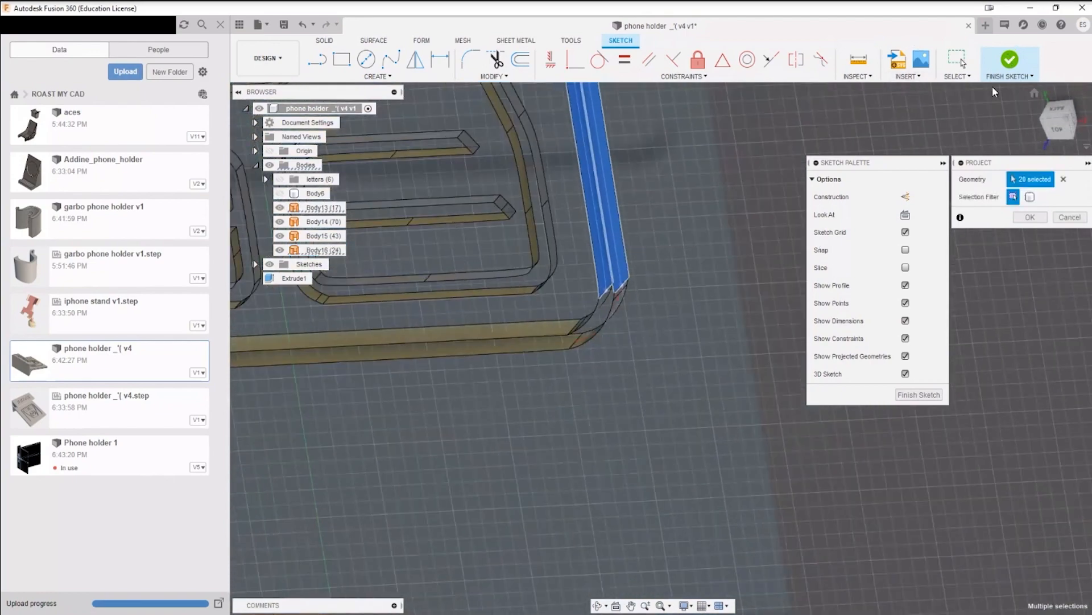
left_click(958, 76)
mouse_move(998, 170)
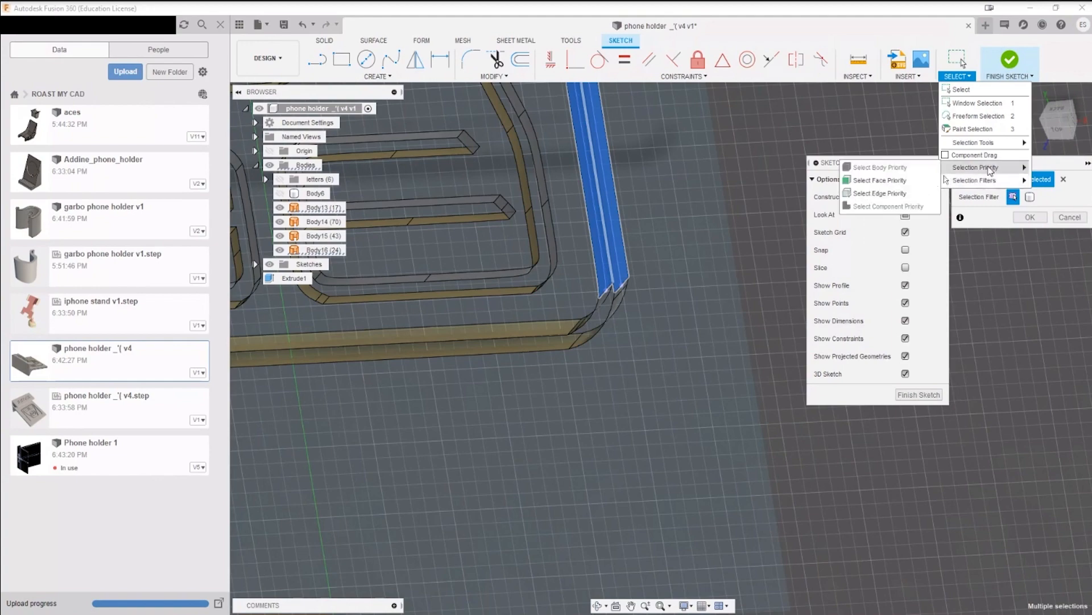
left_click(882, 181)
scroll(637, 345, "down", 3)
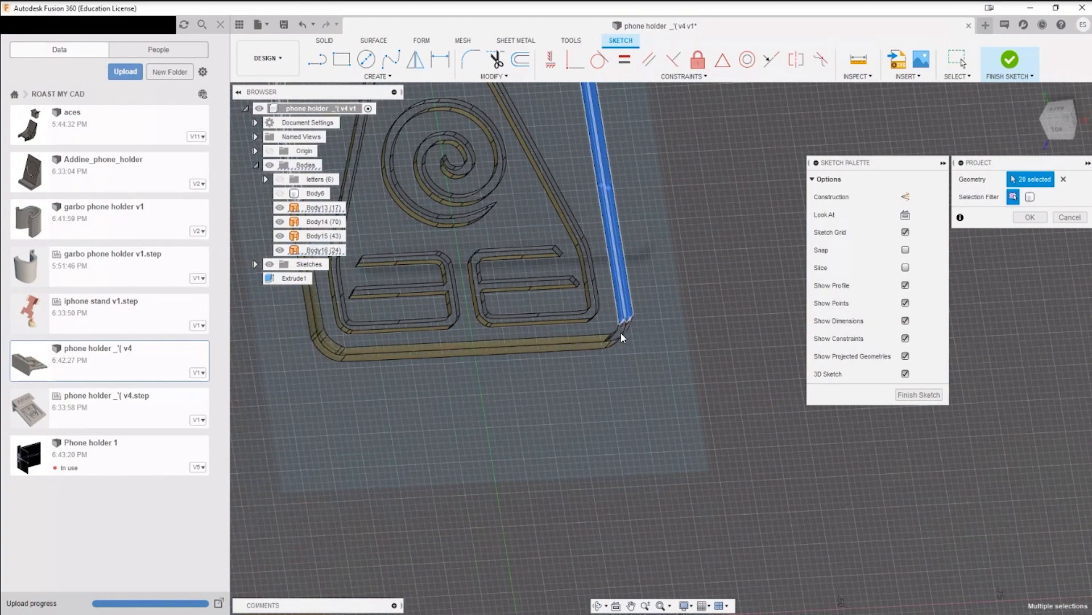
scroll(626, 332, "up", 3)
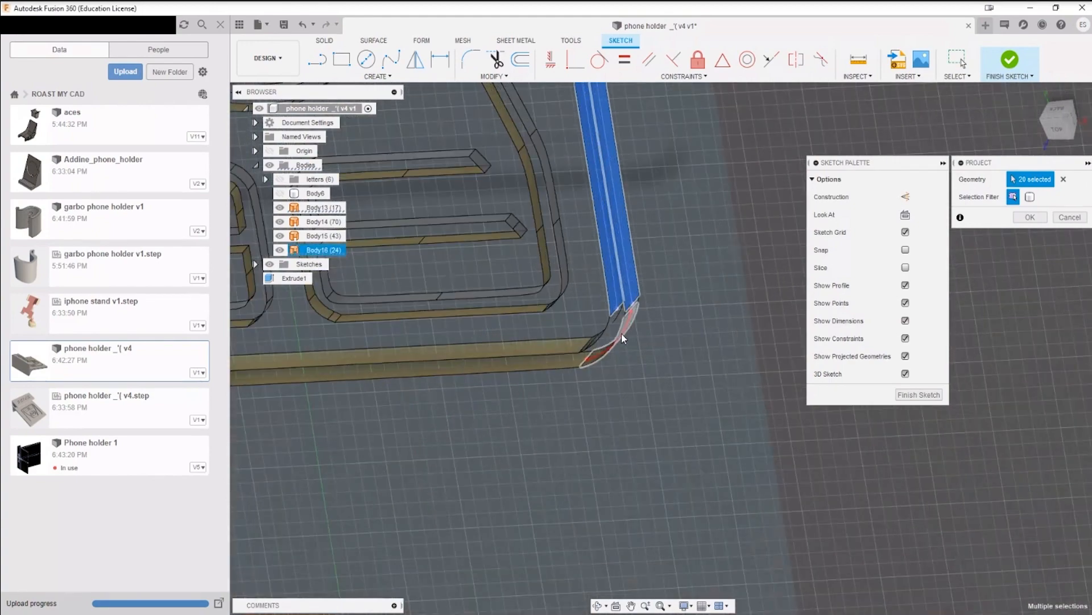
left_click(611, 323)
left_click(583, 343)
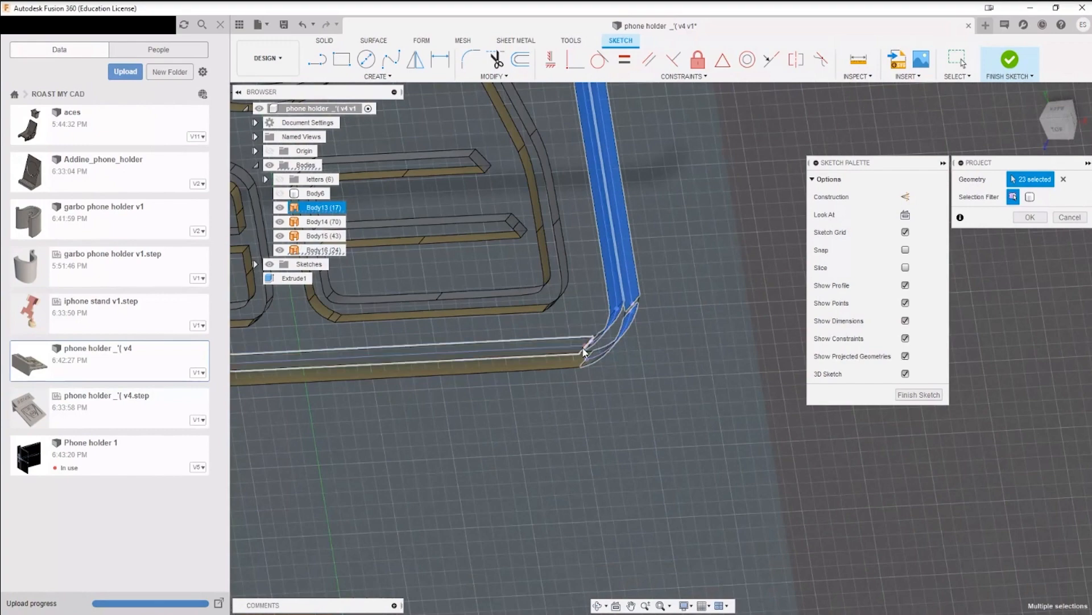
Step: Add the frame's bottom edge faces and the adjacent bottom and corner faces of the symbol outline to the projection
scroll(588, 346, "up", 2)
middle_click_drag(588, 346, 618, 344, "shift")
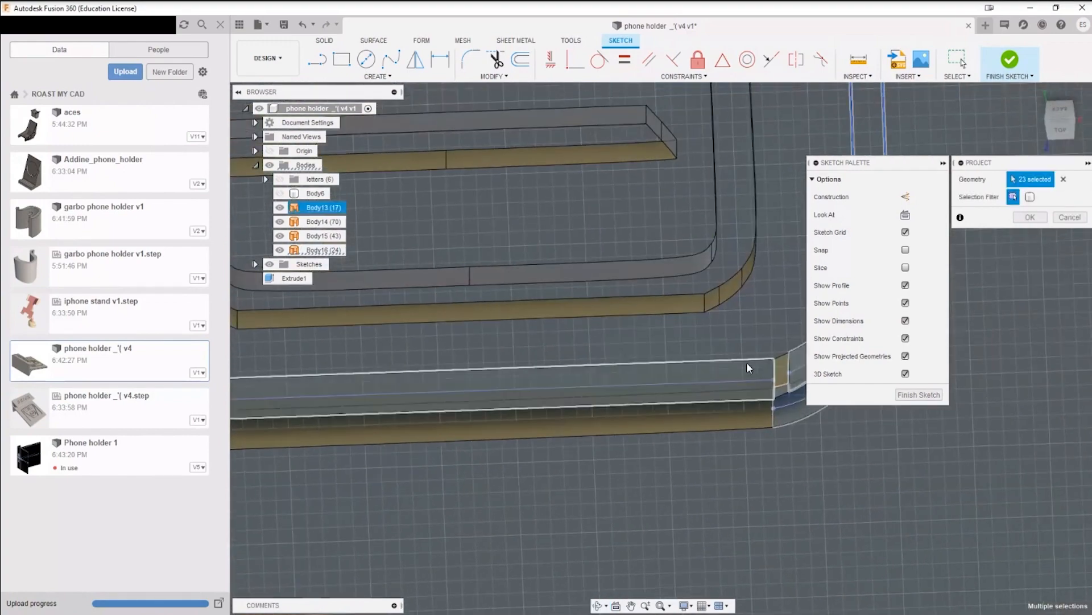
left_click(783, 369)
left_click(765, 413)
left_click(705, 307)
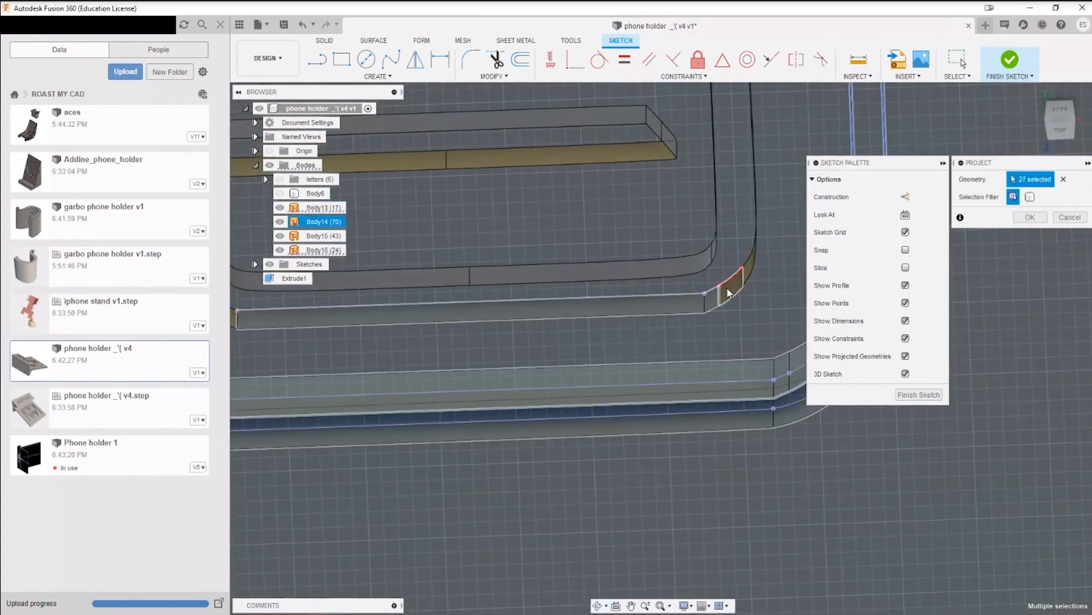
scroll(696, 305, "down", 5)
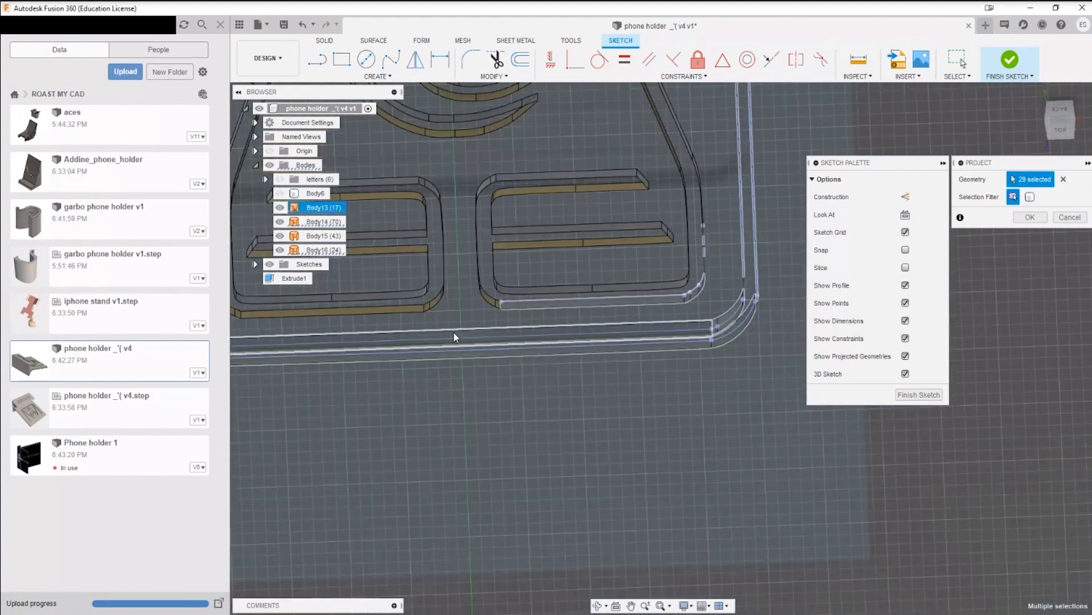
Step: Add the frame's other lower corner and the rest of its first long side to the projection, and end Project
middle_click_drag(259, 339, 801, 340)
scroll(801, 340, "up", 3)
left_click(729, 376)
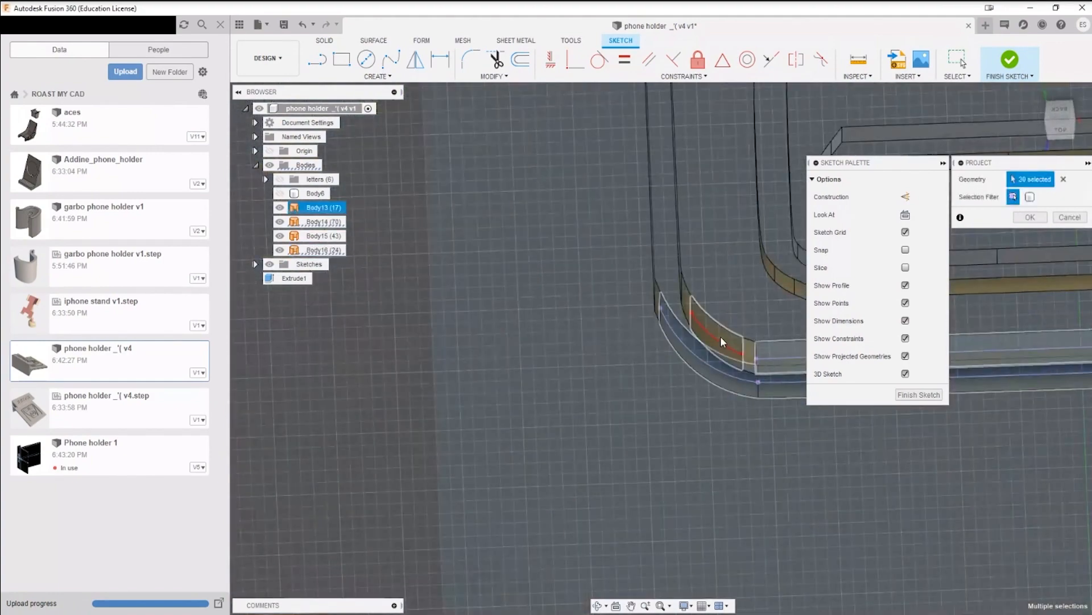
left_click(721, 338)
left_click(749, 358)
middle_click_drag(744, 287, 534, 311, "shift")
left_click(517, 308)
left_click(541, 269)
scroll(541, 269, "down", 2)
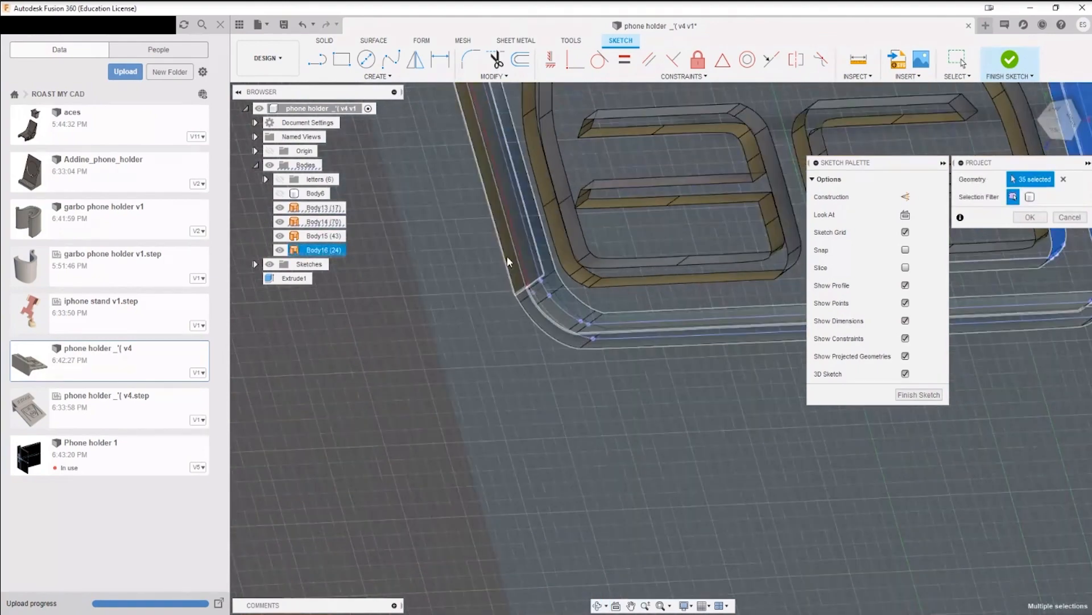
left_click(507, 257)
scroll(523, 255, "down", 3)
middle_click_drag(526, 245, 515, 413)
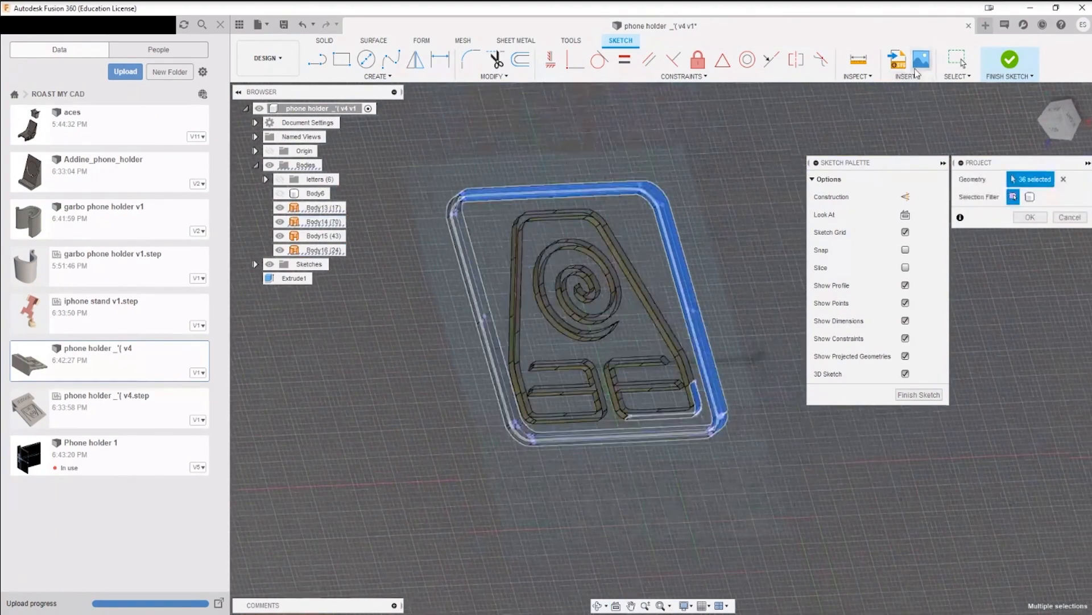
left_click(962, 61)
Step: Try to select all frame and symbol surfaces with a selection window, checking the selection filters
scroll(455, 204, "up", 3)
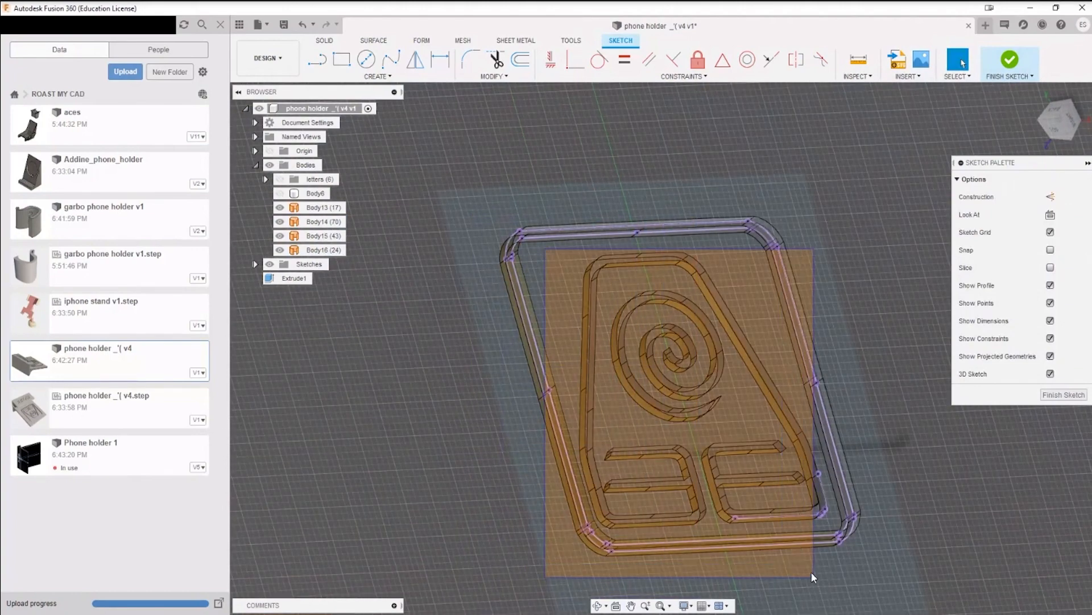
mouse_move(513, 183)
left_mouse_down()
mouse_move(988, 597)
mouse_move(986, 588)
left_mouse_up()
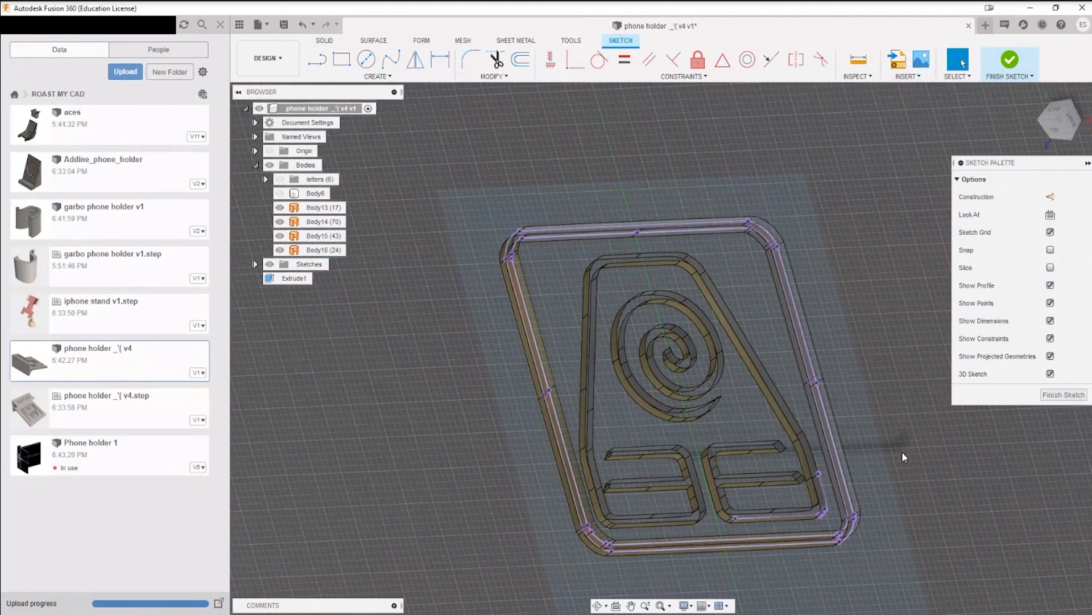
mouse_move(902, 455)
middle_mouse_down("shift")
mouse_move(858, 346)
mouse_move(631, 344)
middle_mouse_up("shift")
left_click(959, 73)
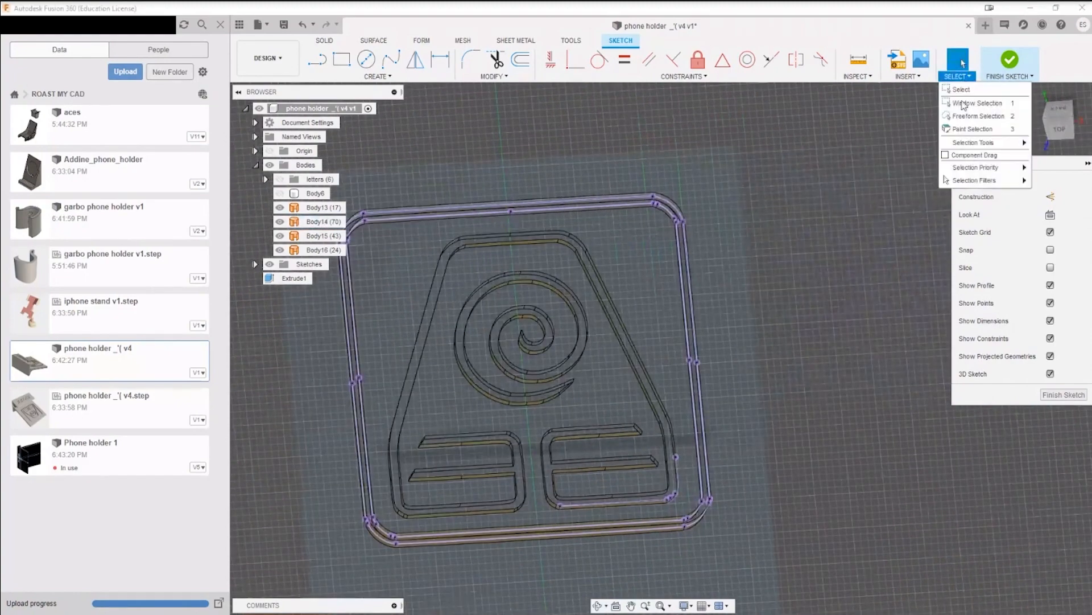
mouse_move(962, 170)
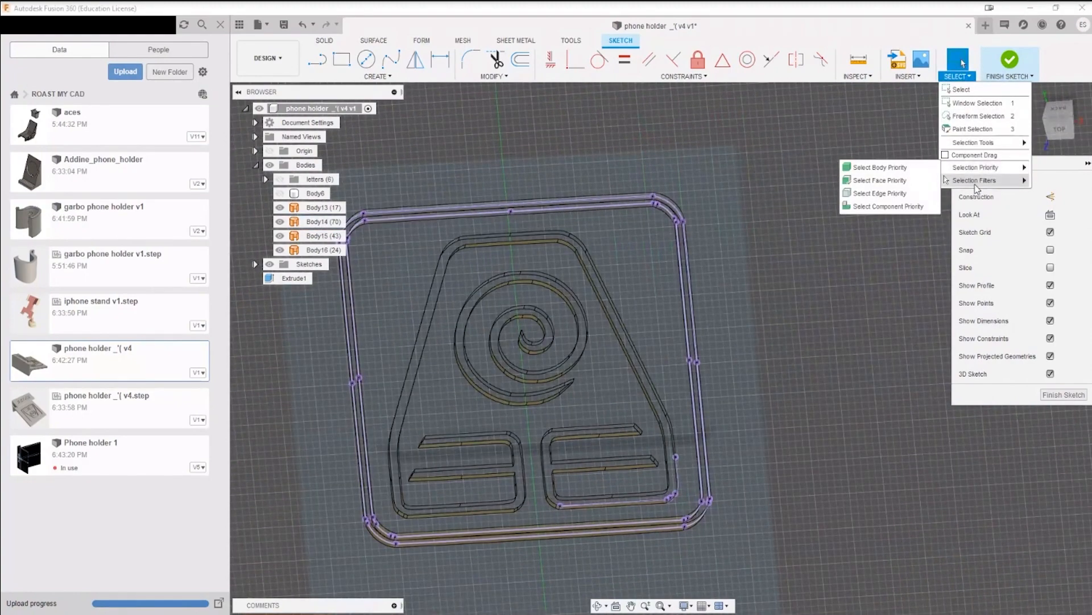
scroll(703, 402, "down", 3)
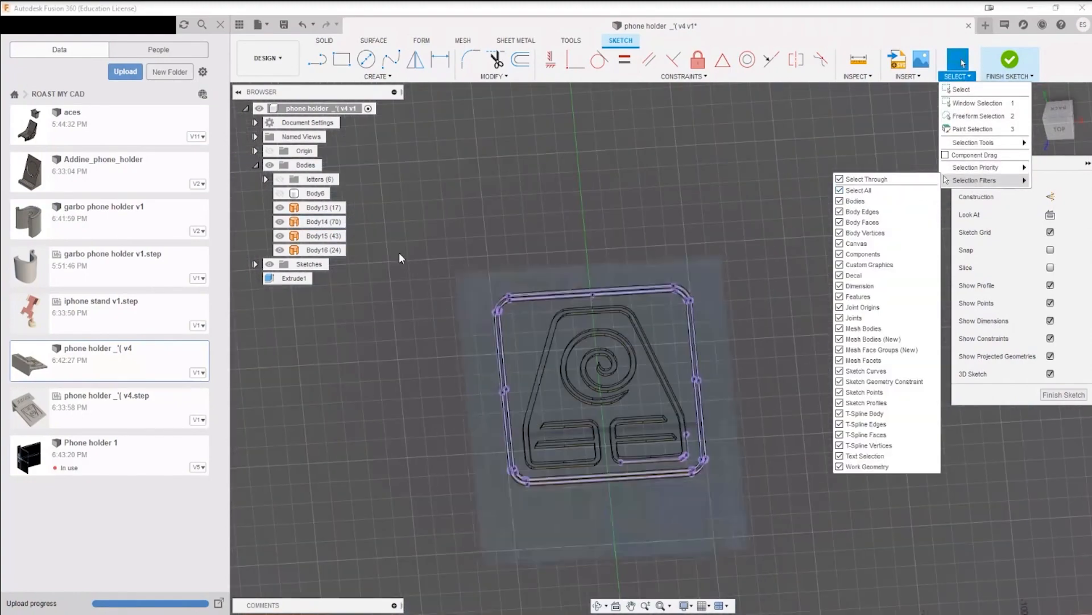
left_click_drag(410, 237, 862, 571)
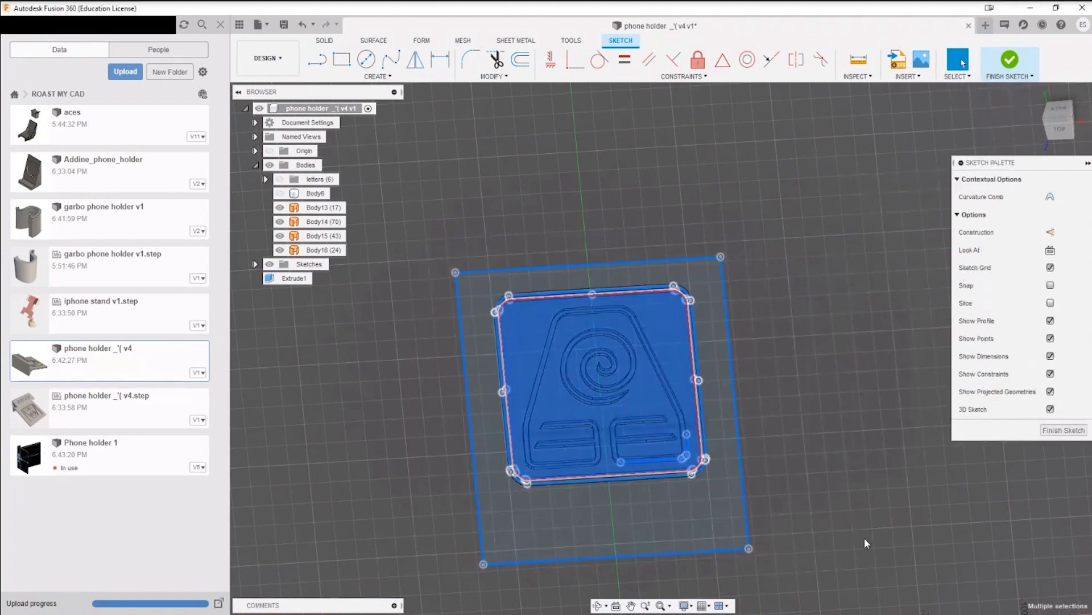
middle_click_drag(851, 449, 692, 408, "shift")
Step: Select a single side face of the symbol's outer outline and finish the sketch
scroll(686, 404, "up", 4)
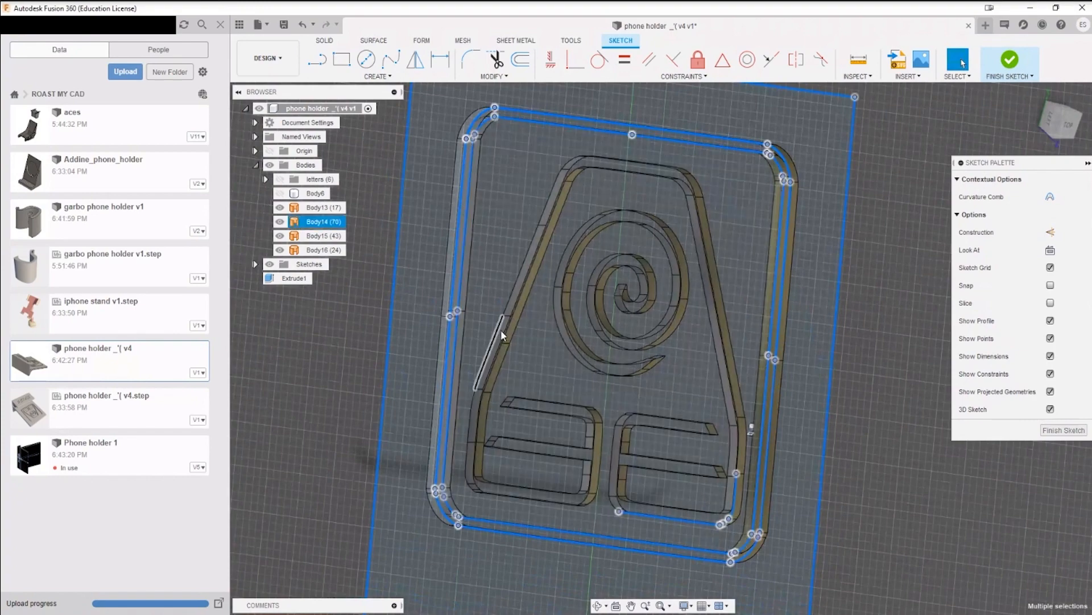
scroll(503, 329, "up", 4)
left_click(499, 332)
left_click(520, 286)
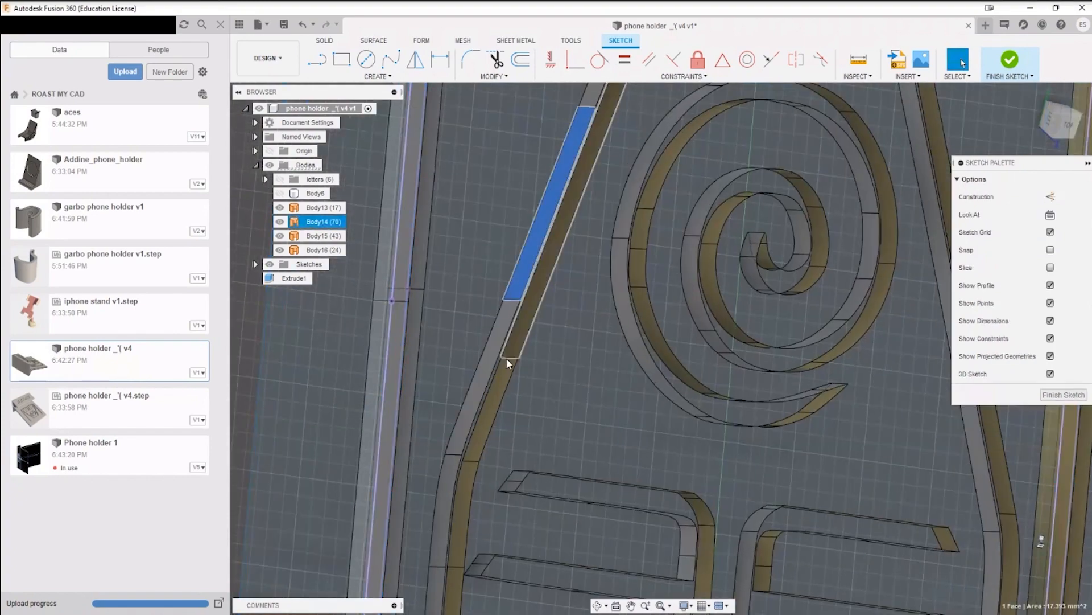
scroll(507, 360, "down", 3)
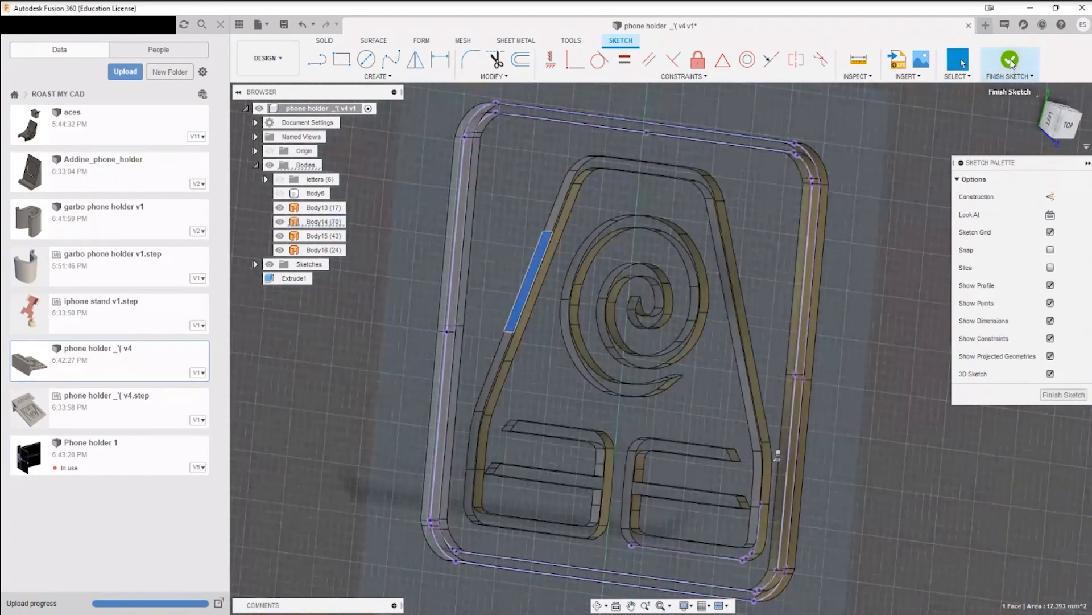
left_click(1010, 60)
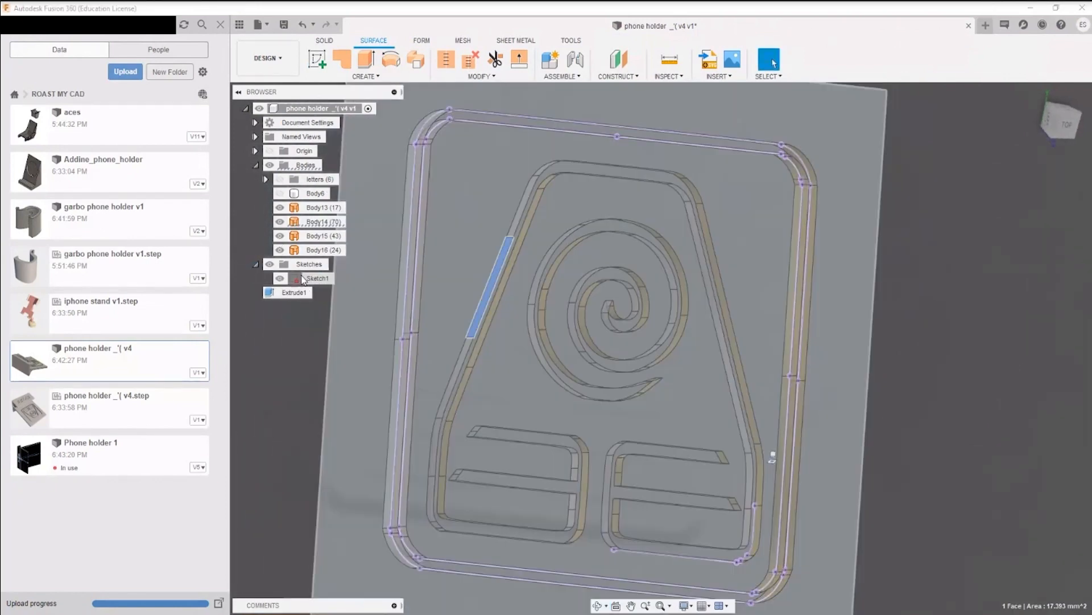
Step: Reopen Sketch1 on the backrest's front face for editing
right_click(313, 279)
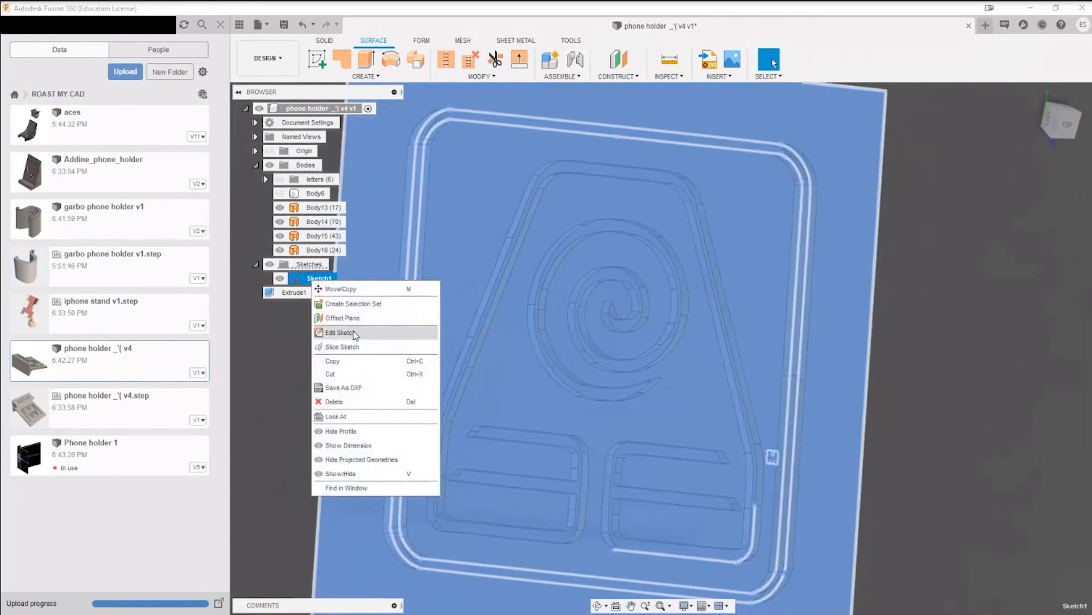
left_click(342, 332)
mouse_move(757, 384)
middle_mouse_down("shift")
mouse_move(744, 375)
mouse_move(805, 480)
middle_mouse_up("shift")
scroll(542, 237, "up", 8)
scroll(620, 246, "down", 2)
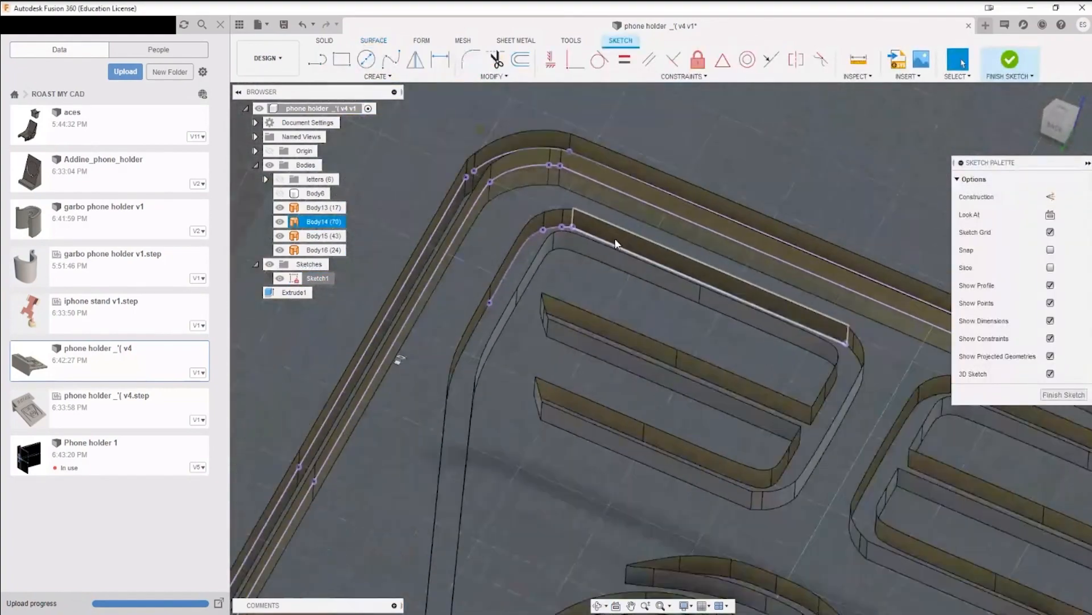
Step: Use Project in the sketch and select the curved edge on the side of the symbol's outer outline
left_click(378, 76)
left_click(360, 293)
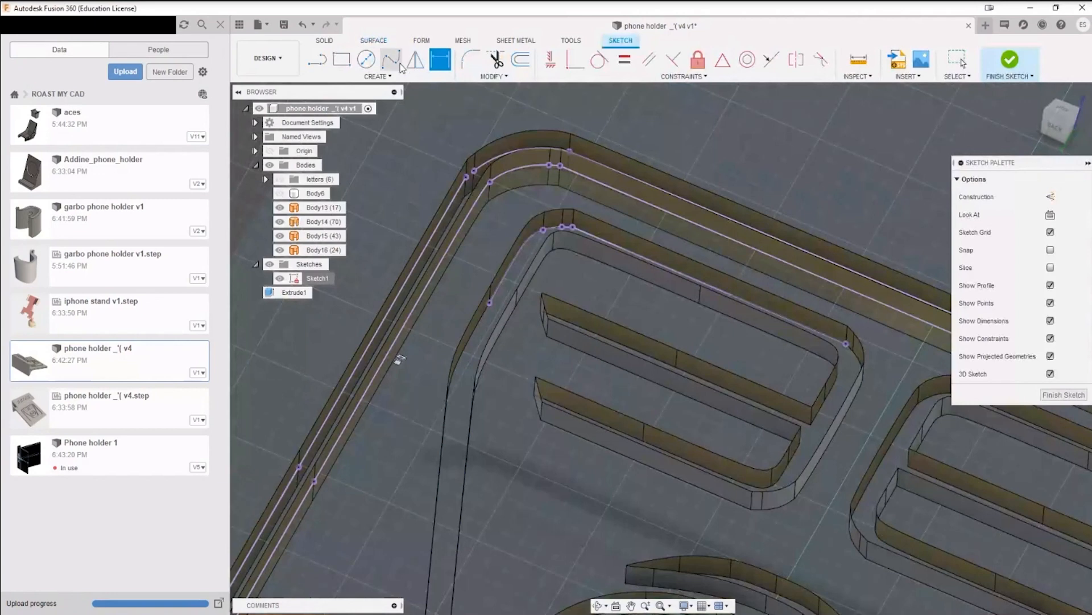
left_click(378, 77)
mouse_move(383, 290)
left_click(451, 289)
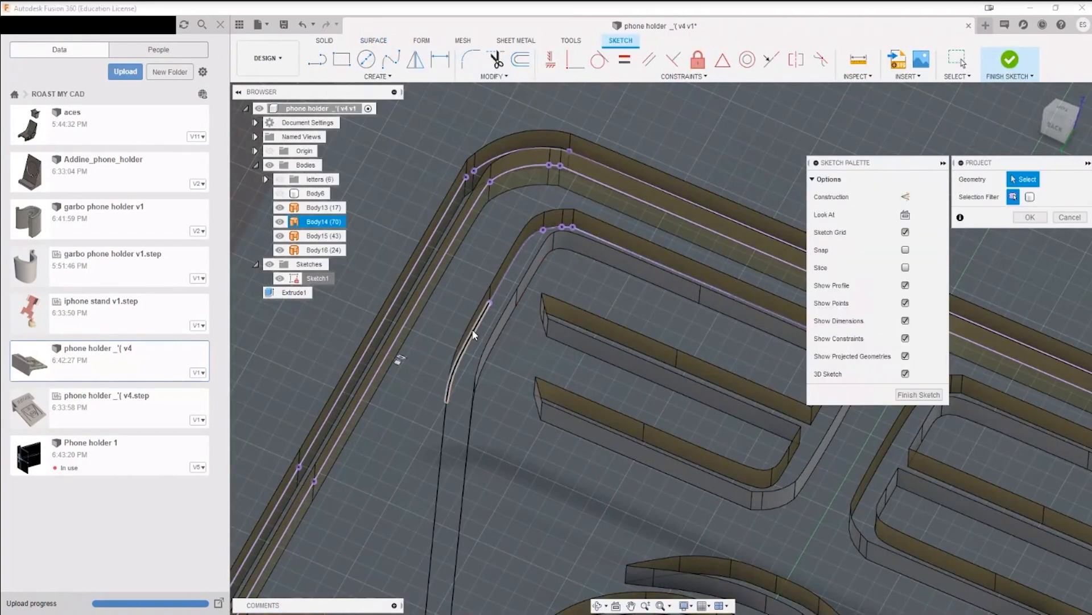
middle_click_drag(446, 408, 364, 347, "shift")
middle_click_drag(364, 347, 378, 165)
middle_click_drag(378, 165, 370, 160, "shift")
middle_click_drag(723, 424, 512, 213, "shift")
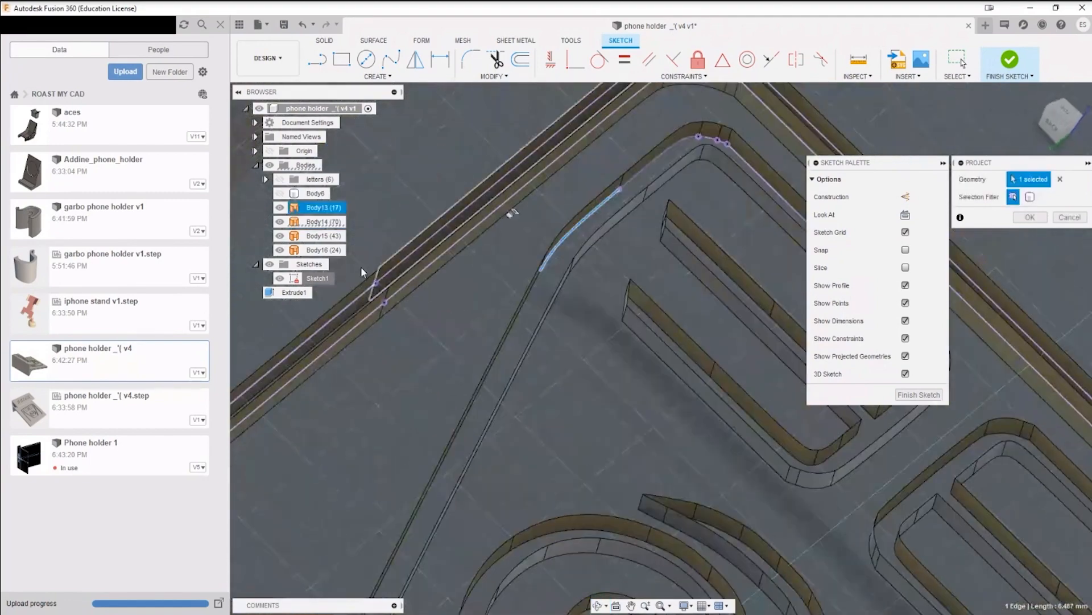
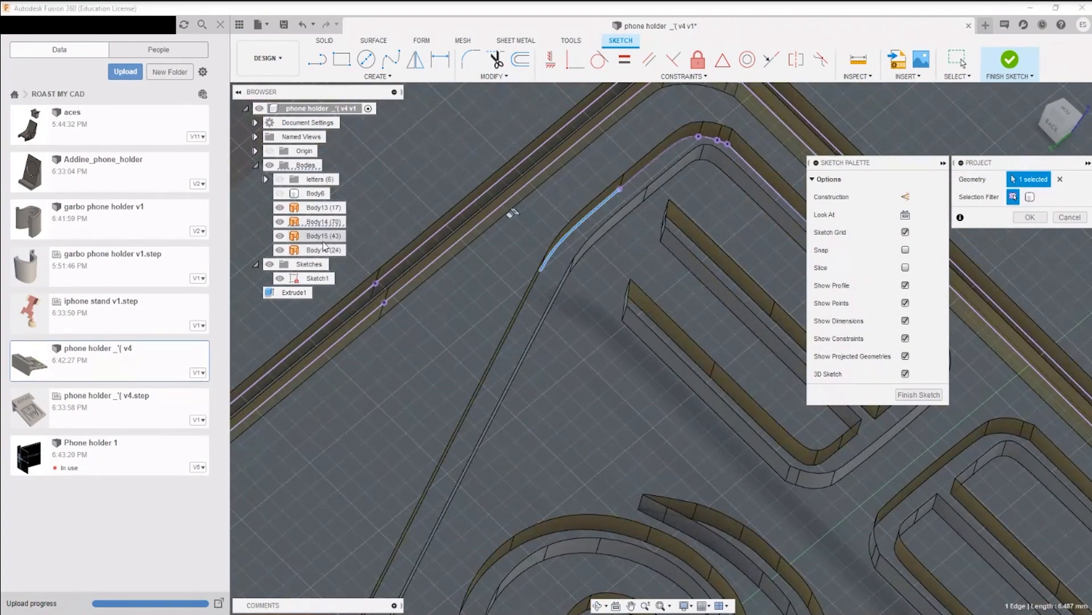
Step: Add the outer and inner faces of the symbol outline's long slanted side to the projection selection
middle_click_drag(515, 305, 672, 400, "shift")
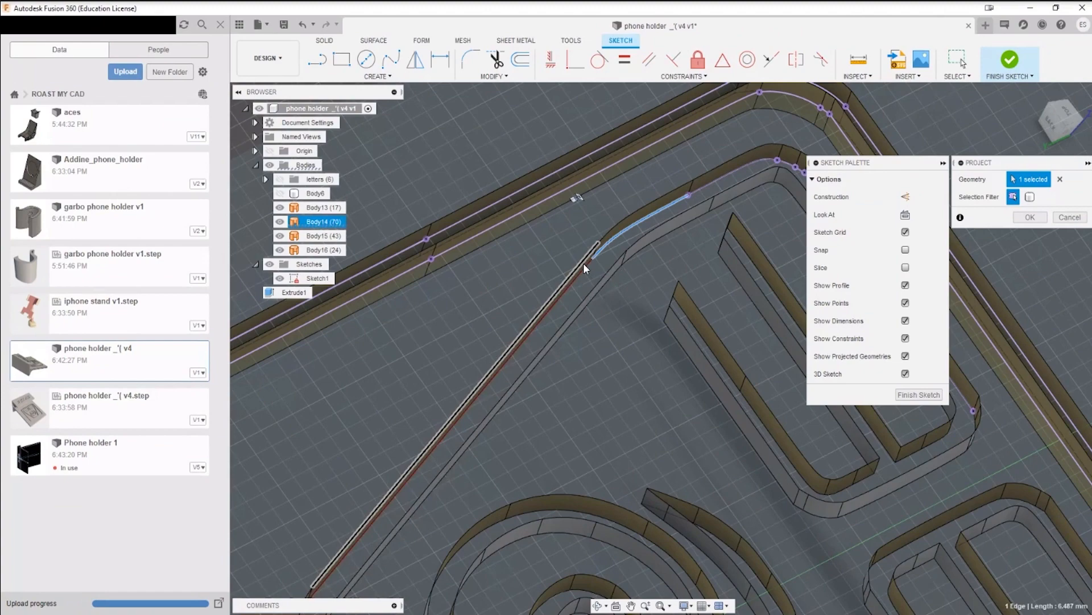
scroll(583, 263, "up", 3)
left_click(575, 271)
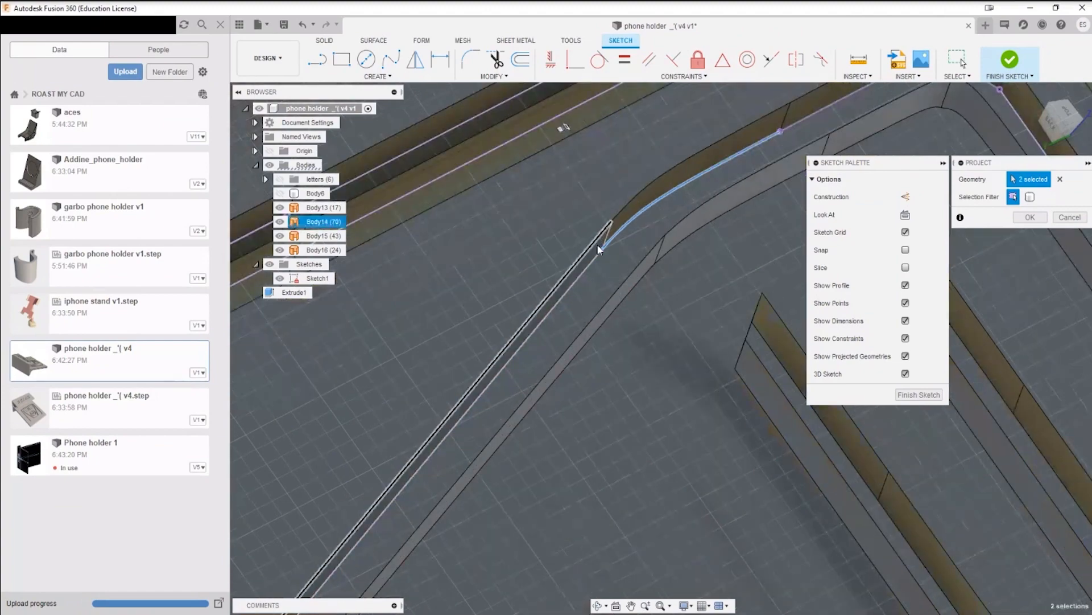
left_click(563, 371)
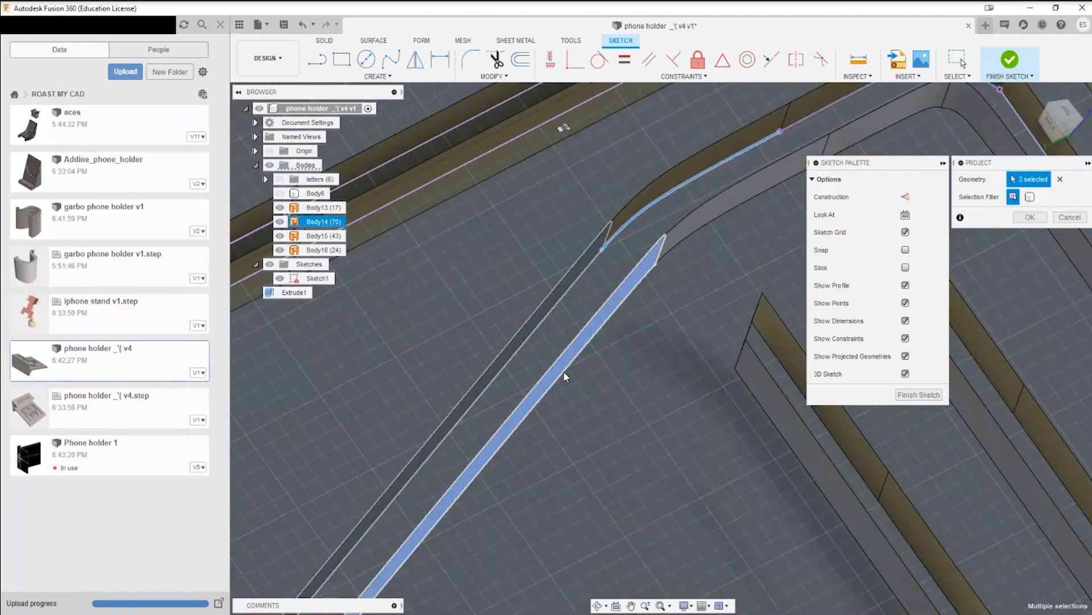
Step: Add the inner faces around the outline's curved shoulder and top corner, up to the adjoining straight side, and end the projection
left_click(701, 218)
scroll(718, 250, "up", 1)
middle_click_drag(719, 251, 538, 367)
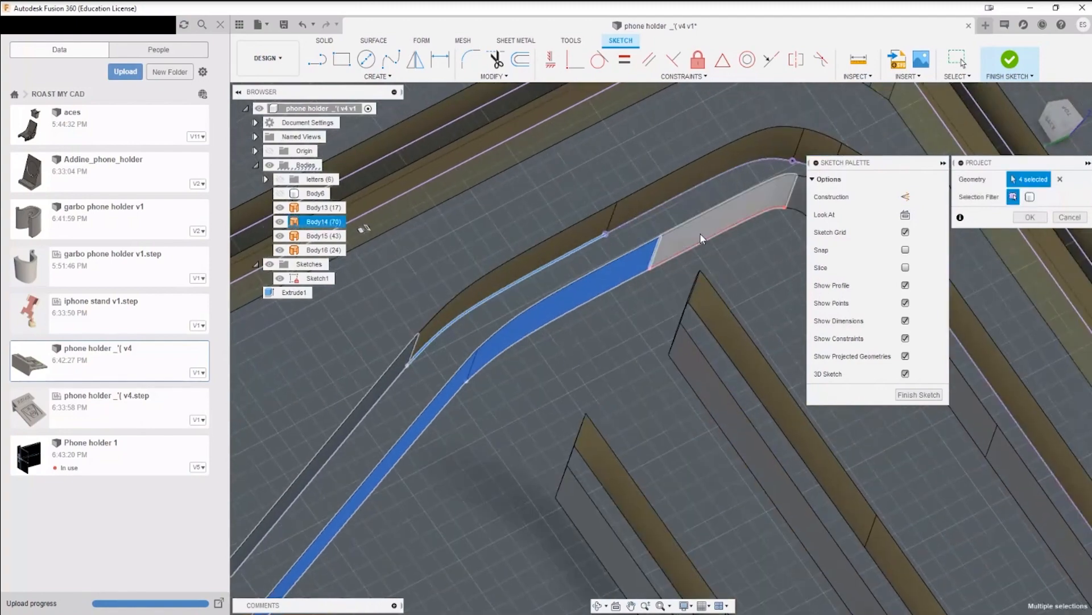
left_click(729, 227)
middle_click_drag(732, 239, 475, 298)
left_click(556, 264)
scroll(614, 427, "down", 6)
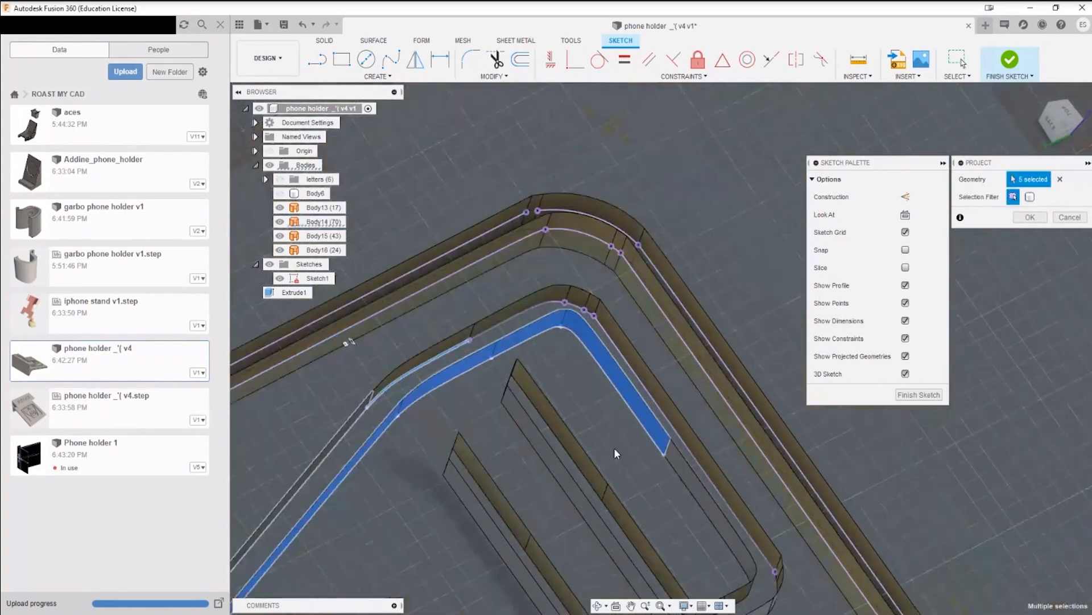
middle_click_drag(617, 451, 617, 364)
mouse_move(618, 364)
middle_mouse_down("shift")
mouse_move(643, 357)
mouse_move(605, 366)
middle_mouse_up("shift")
middle_click_drag(626, 421, 426, 141)
middle_click_drag(660, 376, 751, 292)
scroll(751, 292, "down", 3)
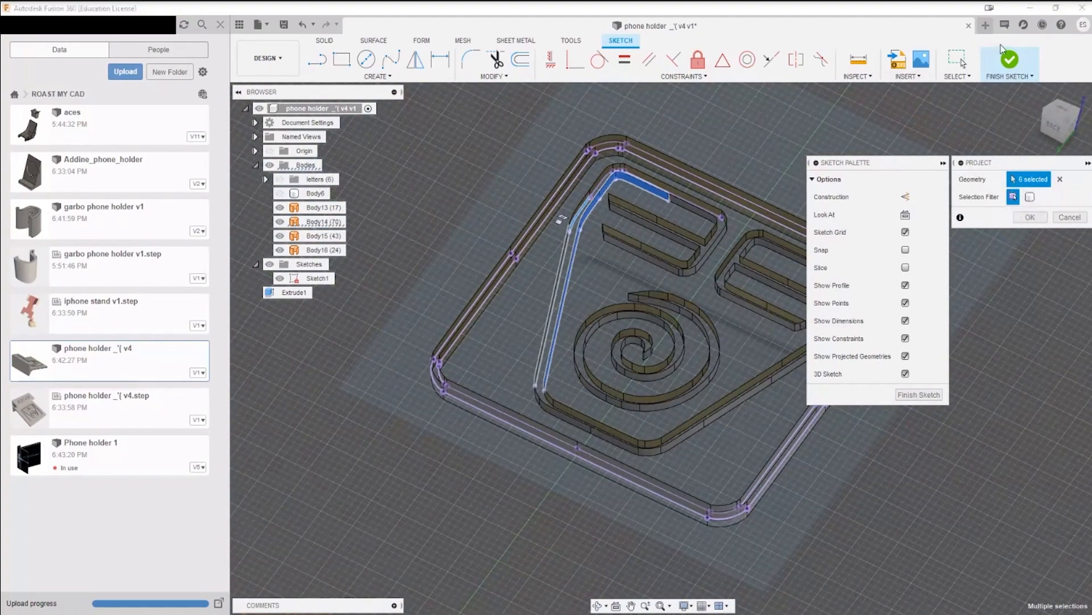
left_click(958, 59)
Step: Try to select the symbol's remaining surfaces with a selection window
mouse_move(593, 278)
left_mouse_down()
mouse_move(739, 438)
mouse_move(790, 466)
left_mouse_up()
mouse_move(541, 275)
left_mouse_down()
mouse_move(834, 454)
mouse_move(838, 476)
left_mouse_up()
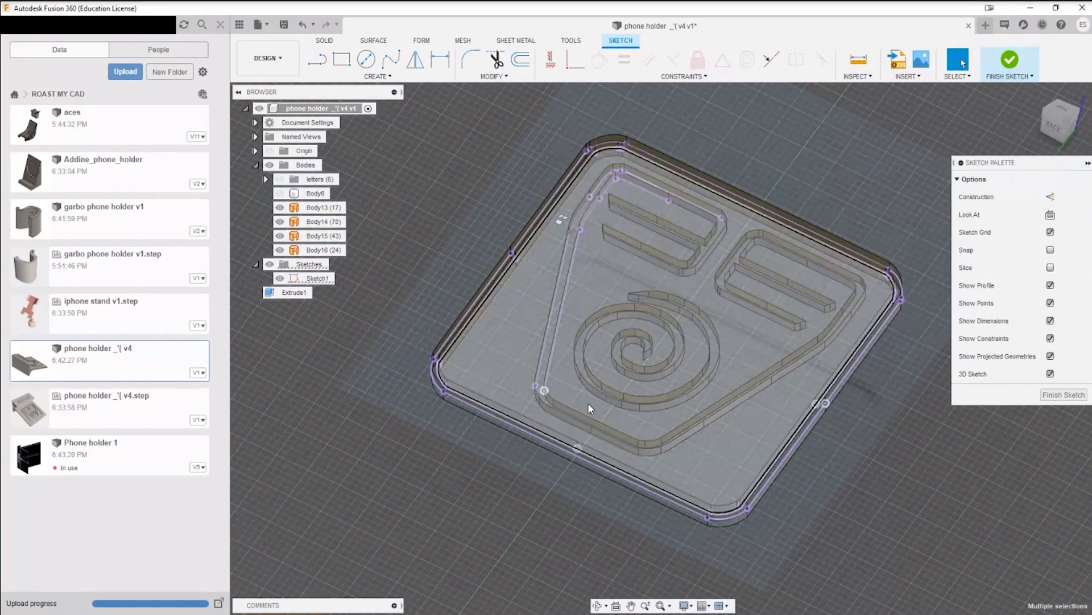
scroll(588, 402, "up", 5)
Step: Select the faces at the outline corner beyond the long slanted side and along the adjoining straight side, and project them
left_click(504, 397)
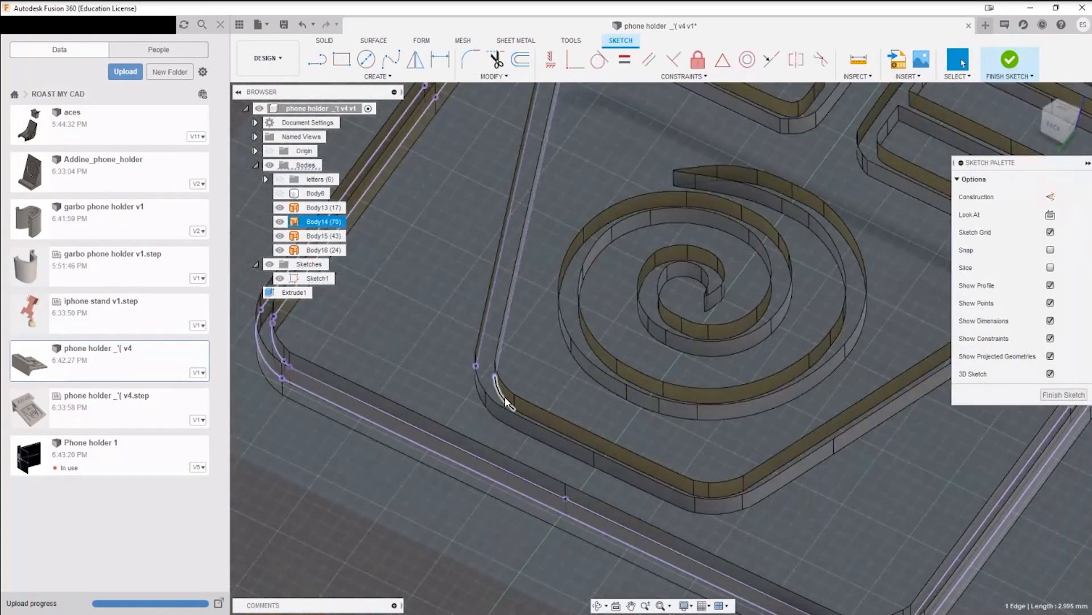
scroll(506, 398, "up", 5)
left_click(458, 405, "ctrl")
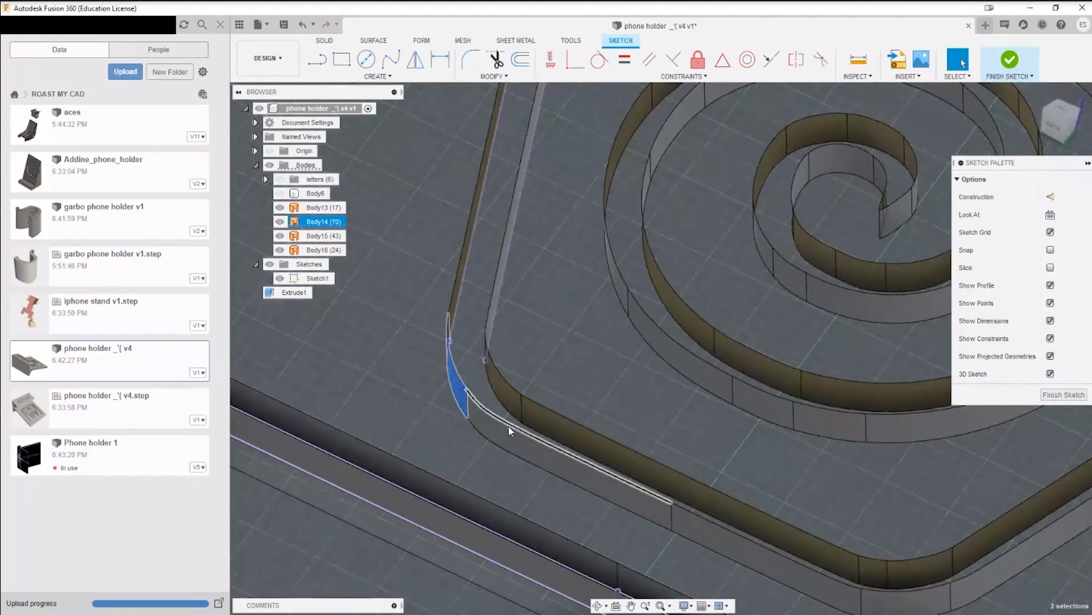
left_click(500, 397, "ctrl")
left_click(575, 425, "ctrl")
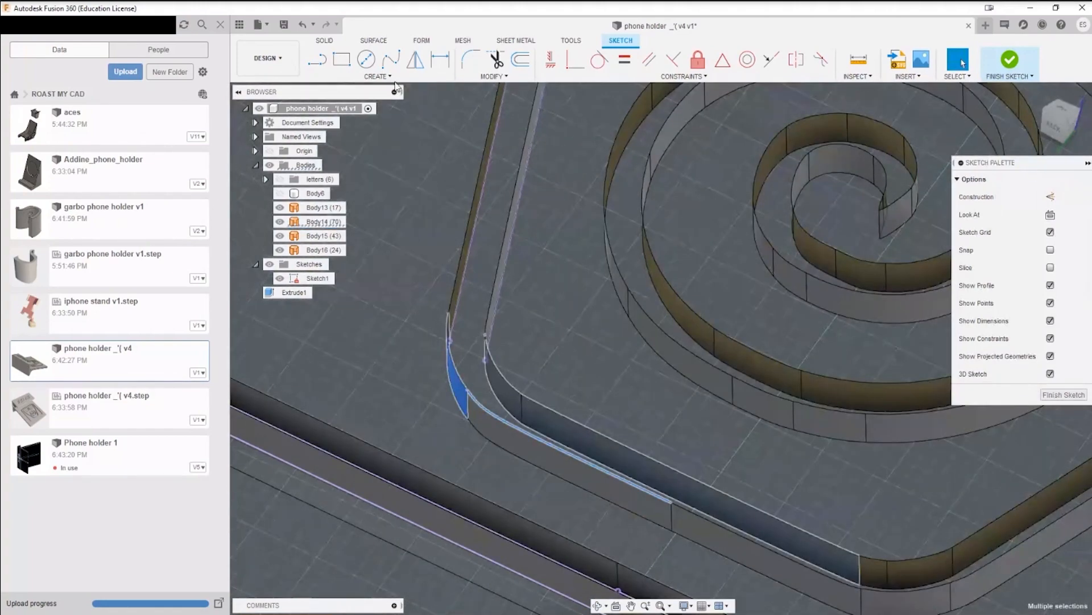
left_click(377, 76)
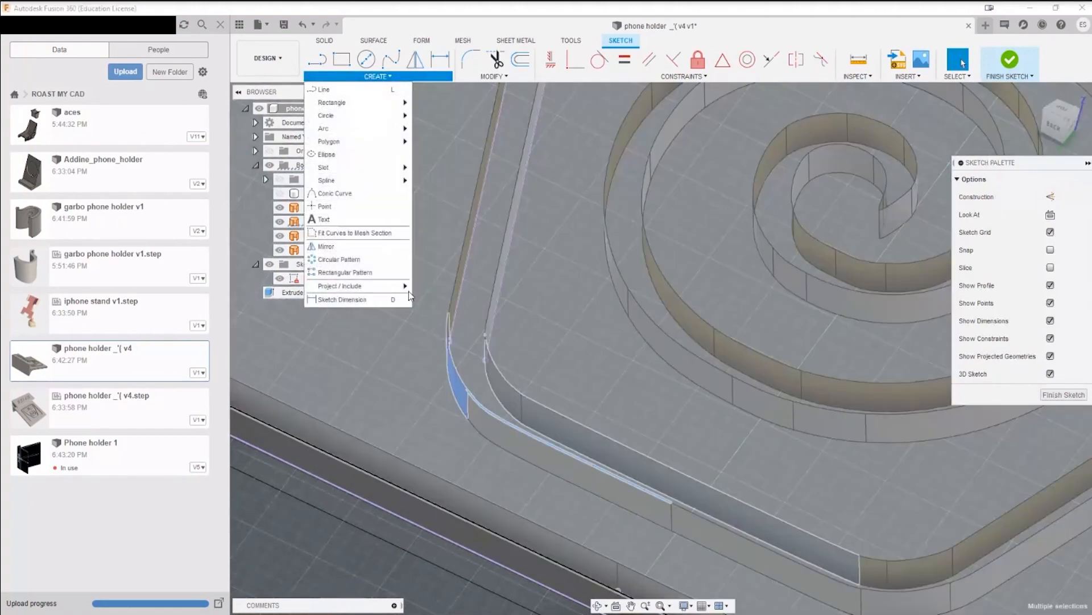
mouse_move(400, 286)
left_click(452, 289)
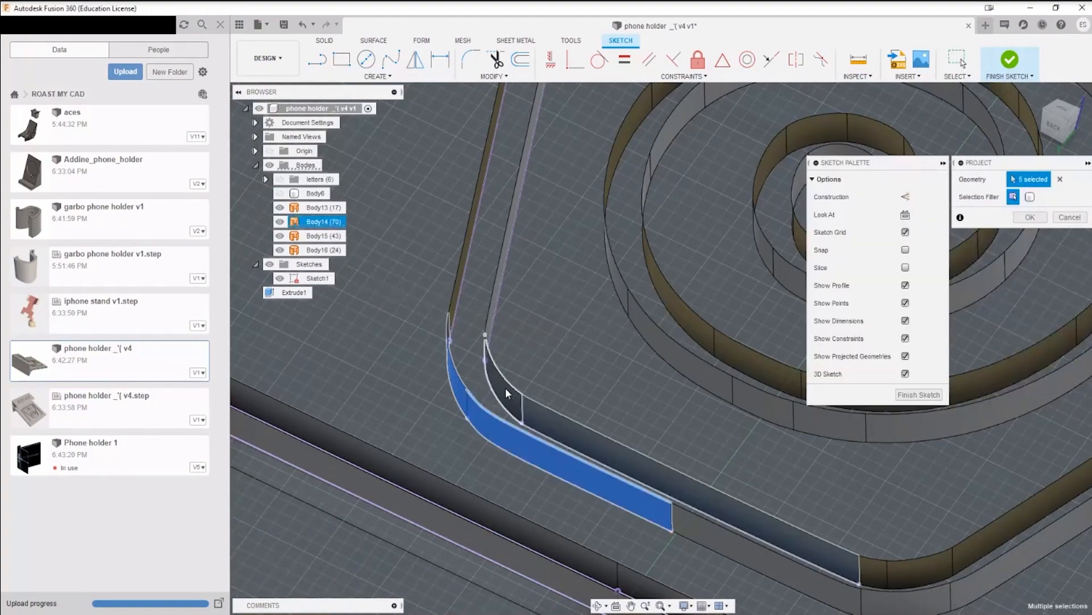
Step: Add the rest of the straight side, the rounded bottom corner and the opposite long slanted side to the projection
left_click(693, 547)
middle_click_drag(901, 543, 532, 446)
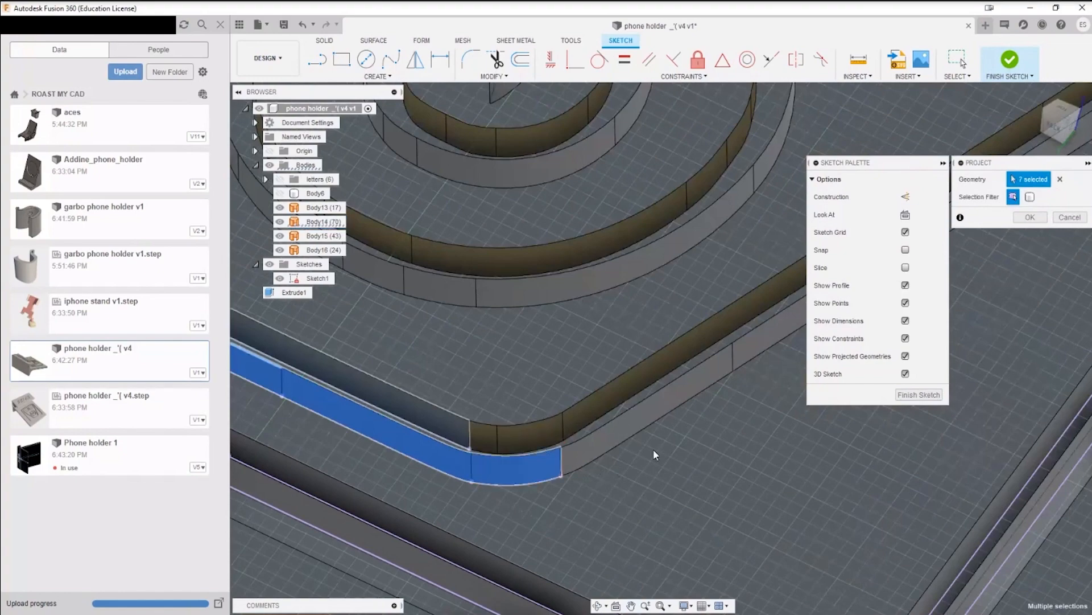
left_click(699, 393)
left_click(791, 319)
middle_click_drag(796, 319, 515, 377)
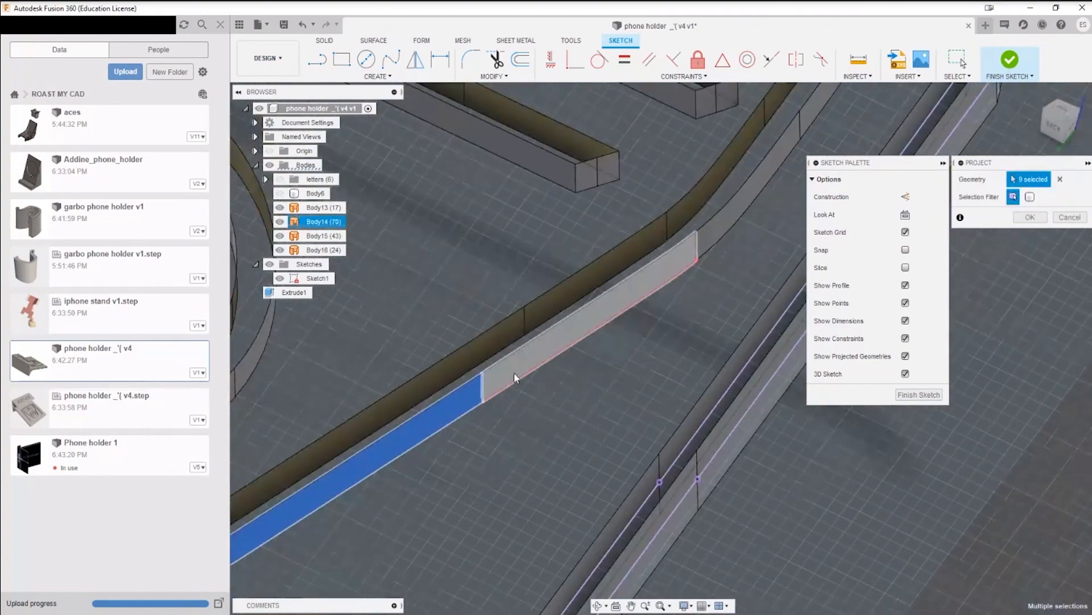
left_click(514, 373)
Step: Add the curved bend after the long slanted side and the face running to the next outline corner
middle_click_drag(798, 183, 589, 423)
left_click(552, 423)
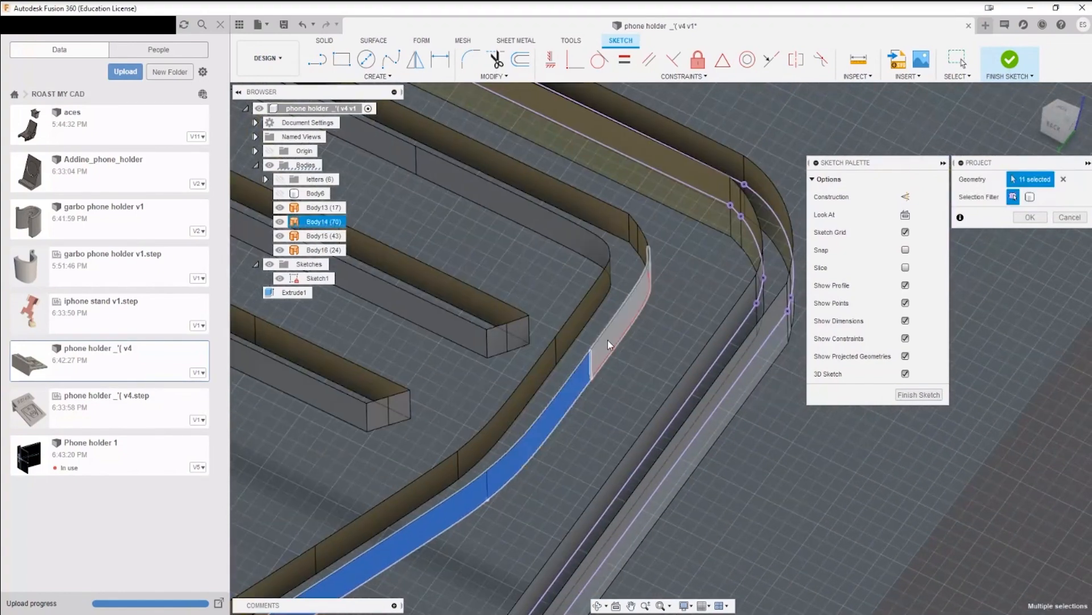
left_click(607, 340)
Step: Add the small corner faces of the outline and the adjoining outer and inner straight faces to the projection
middle_click_drag(678, 266, 495, 313, "shift")
middle_click_drag(264, 191, 683, 441)
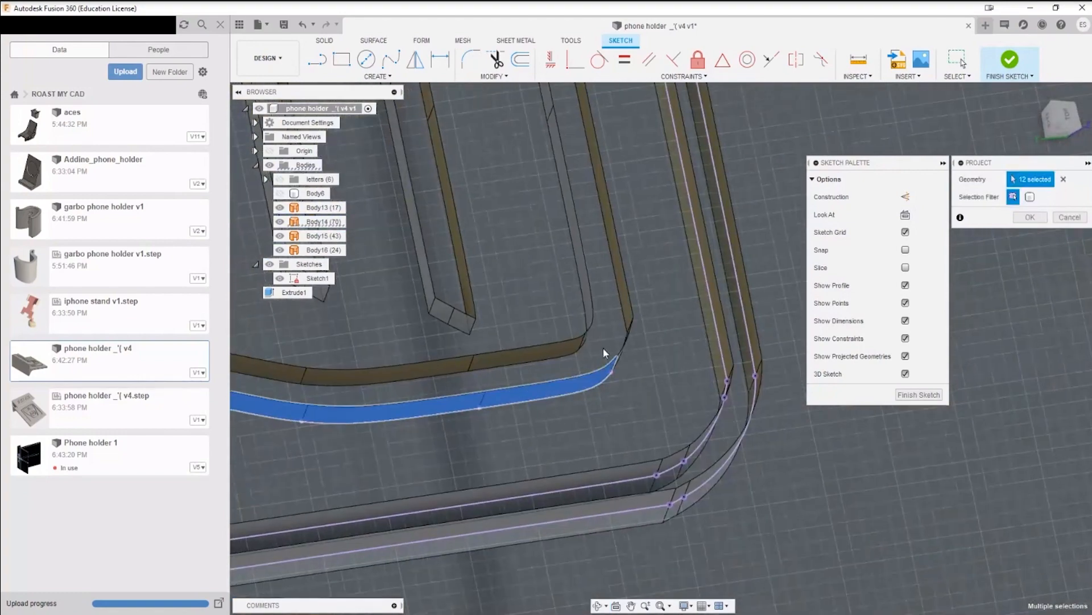
middle_click_drag(603, 347, 655, 364, "shift")
middle_click_drag(438, 131, 353, 161)
middle_click_drag(597, 503, 667, 488, "shift")
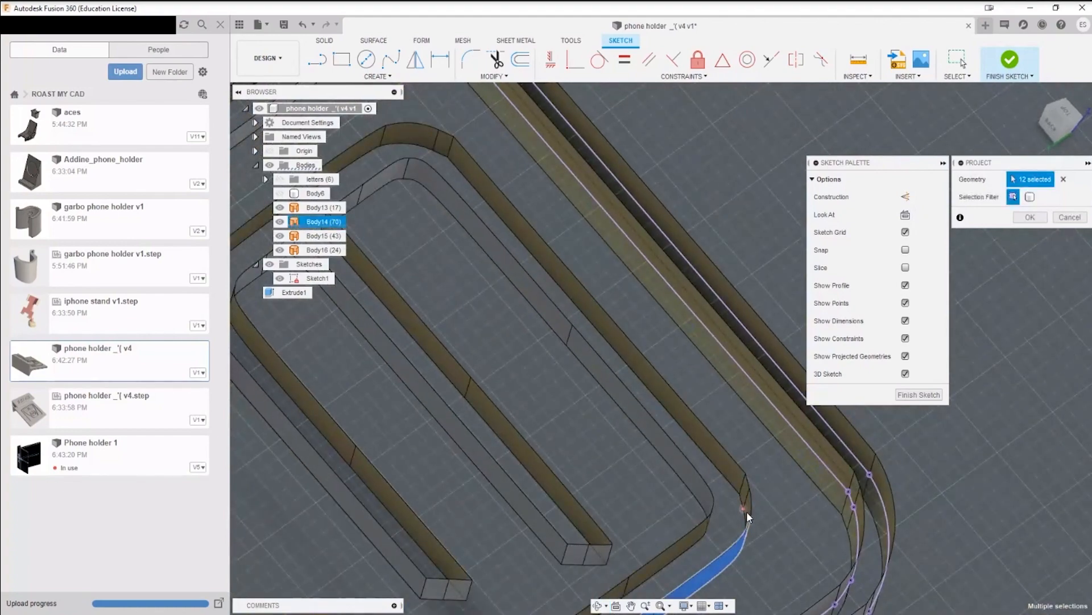
scroll(749, 511, "up", 3)
left_click(739, 459)
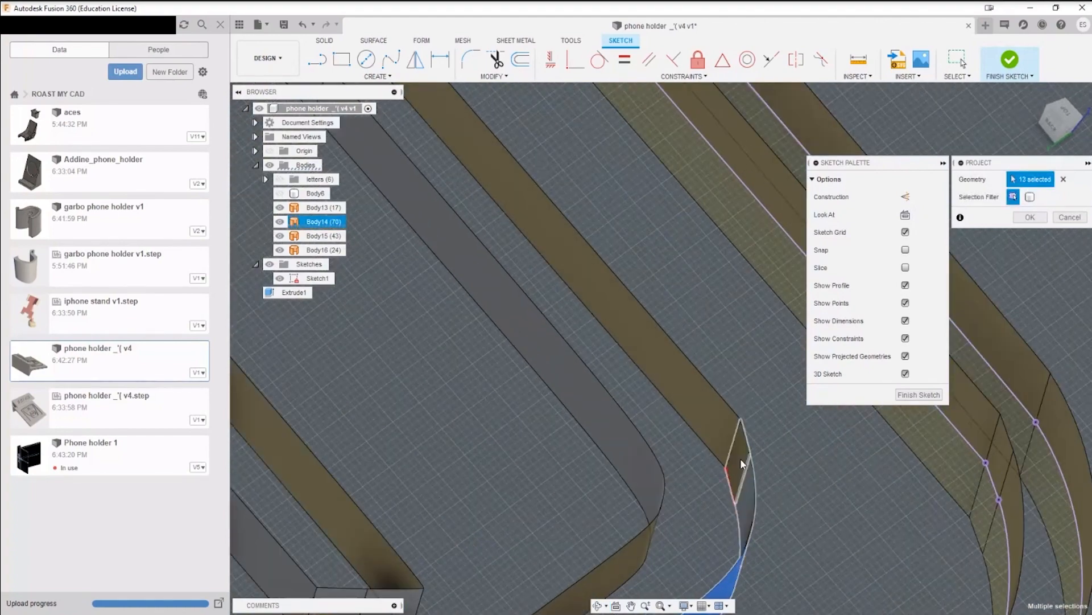
left_click(740, 460)
left_click(705, 416)
scroll(652, 448, "down", 5)
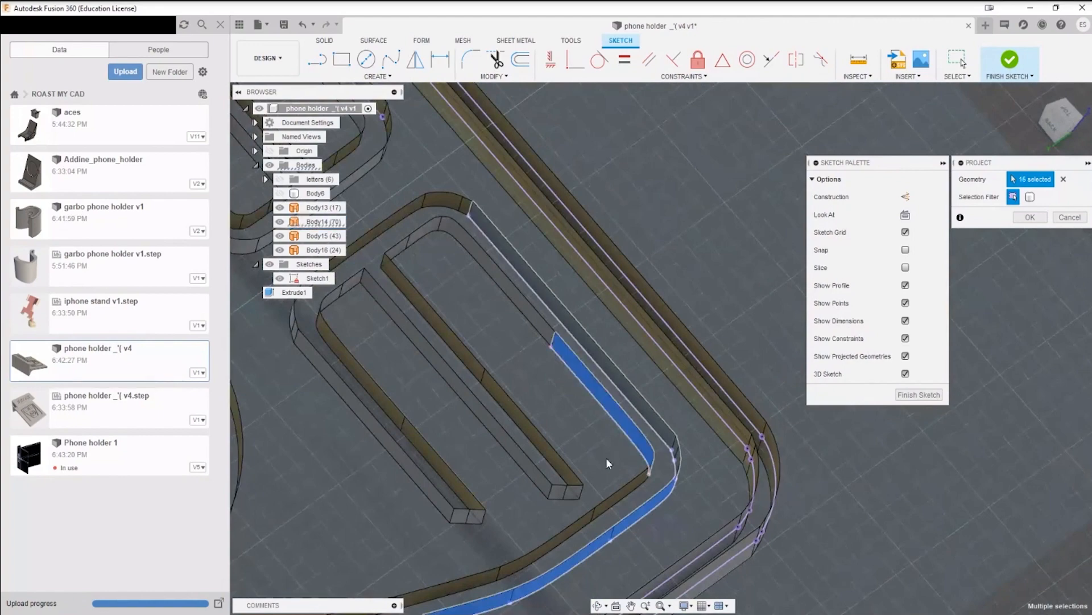
Step: Add the remaining inner straight face, the rounded inner corner and the short end face leading to the first bar
middle_click_drag(606, 457, 597, 363, "shift")
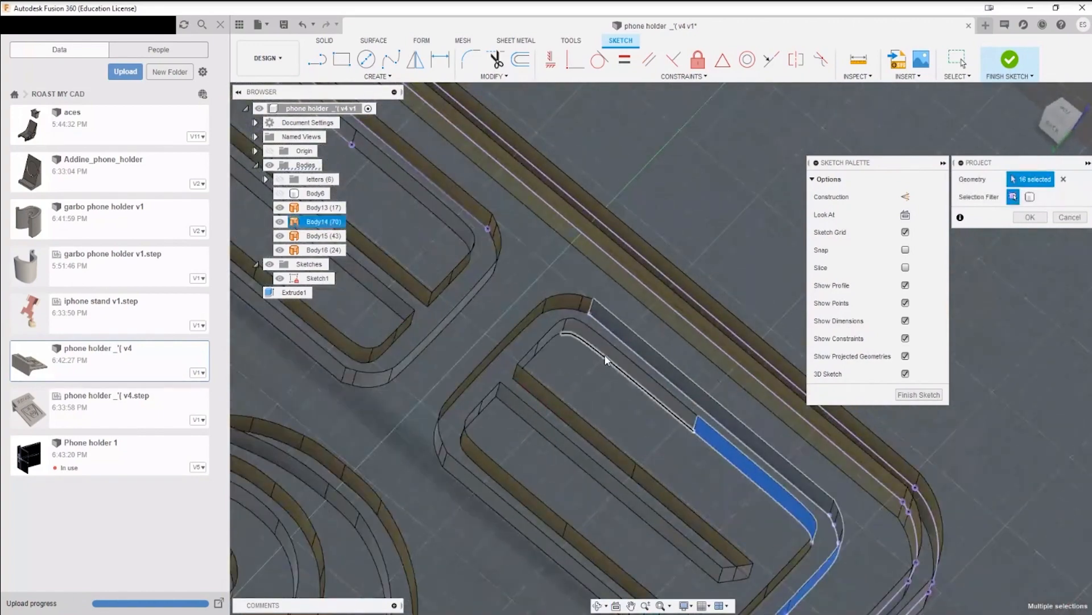
left_click(608, 356)
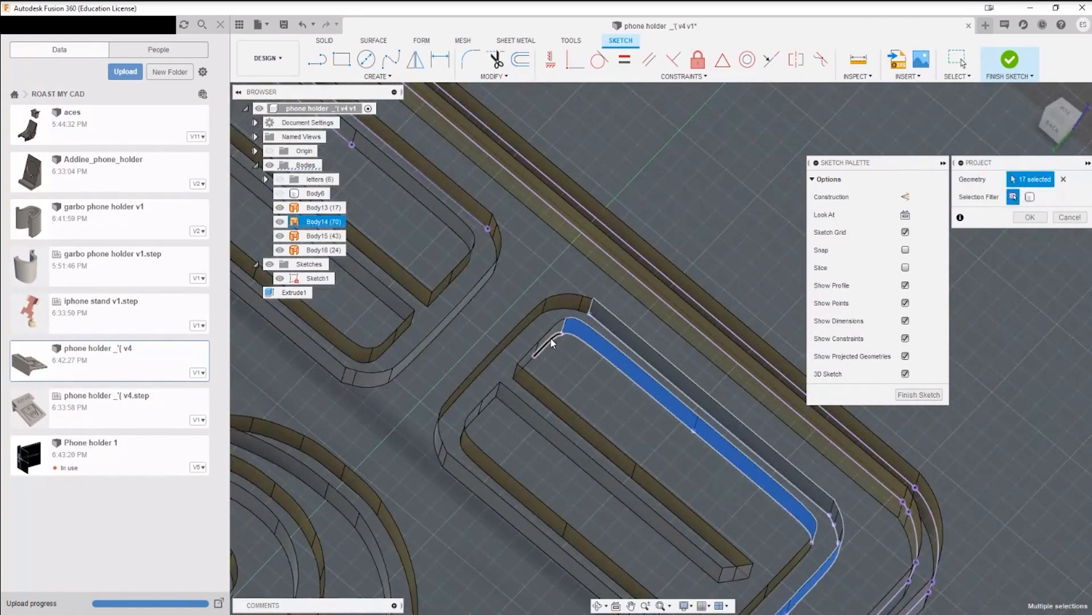
scroll(551, 338, "up", 5)
left_click(550, 340)
left_click(479, 401)
scroll(501, 465, "down", 3)
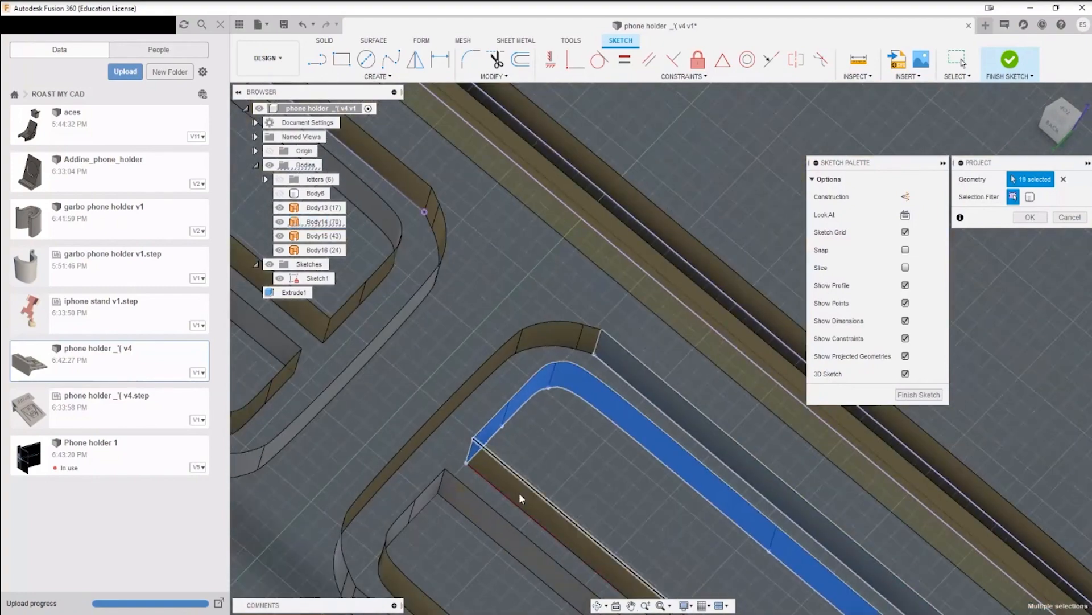
Step: Add the long side faces of the bar nearest the inner straight side to the projection
left_click(519, 499)
scroll(532, 500, "down", 3)
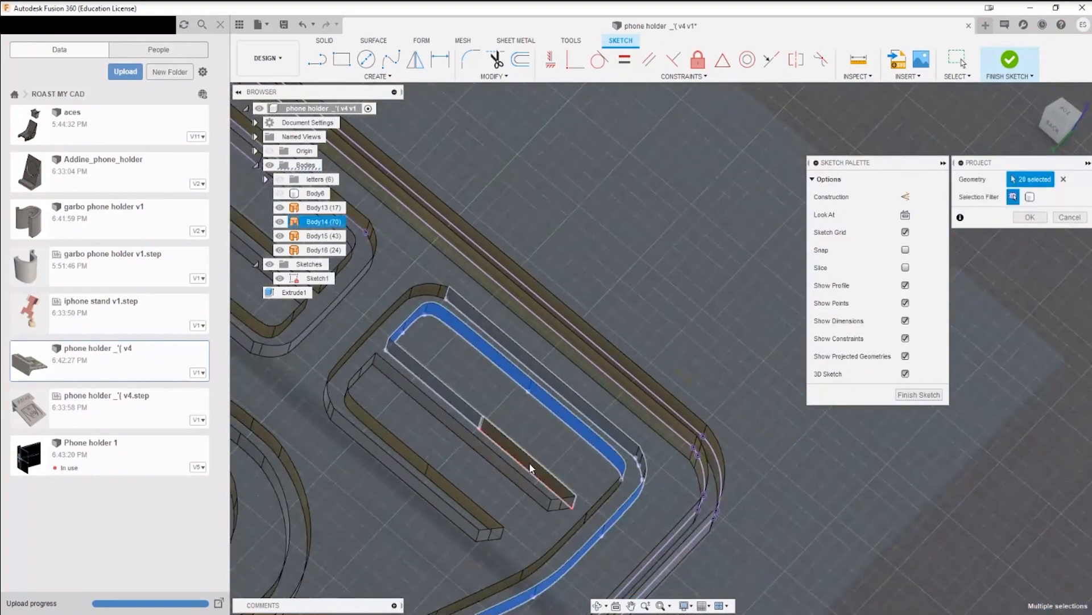
left_click(524, 484)
scroll(369, 379, "up", 5)
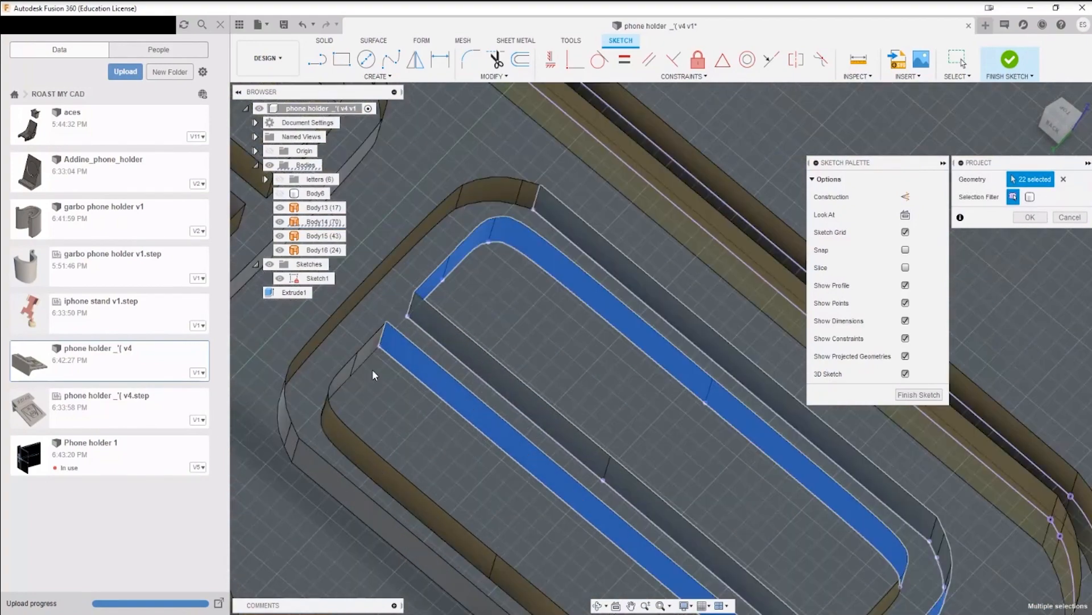
Step: Add the short connecting faces and the second bar's long sides and end faces, and apply the projection
left_click(370, 336)
left_click(318, 390)
scroll(361, 413, "down", 5)
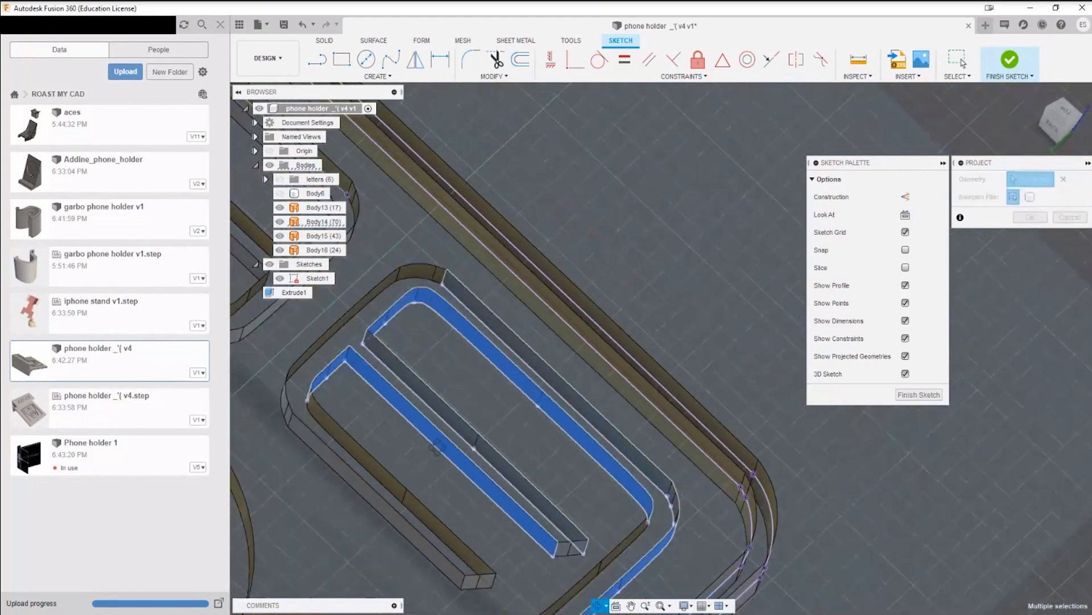
left_click(585, 410)
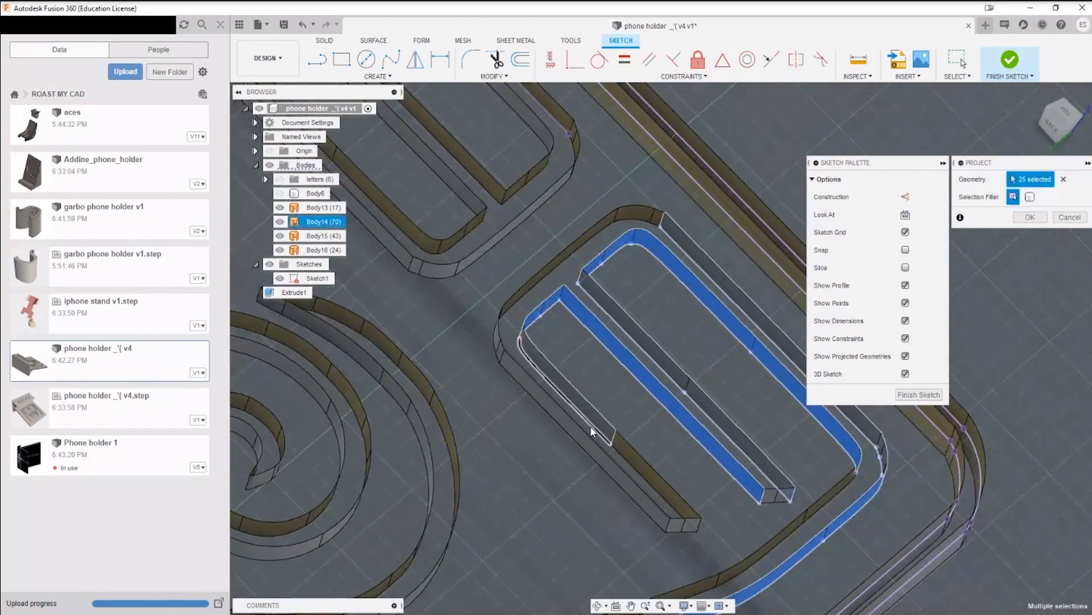
left_click(654, 479)
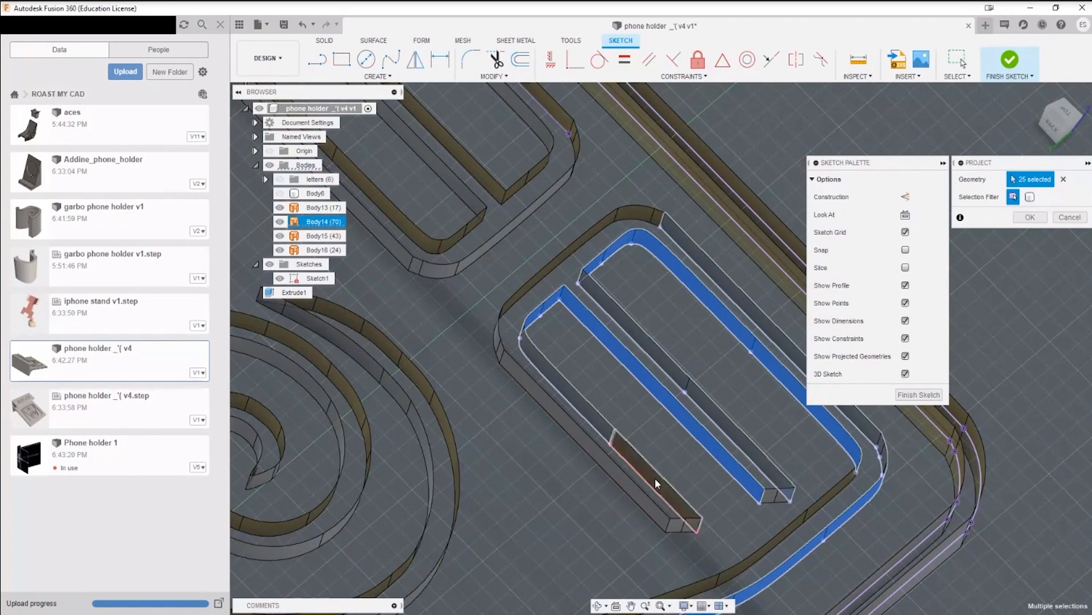
left_click(642, 503)
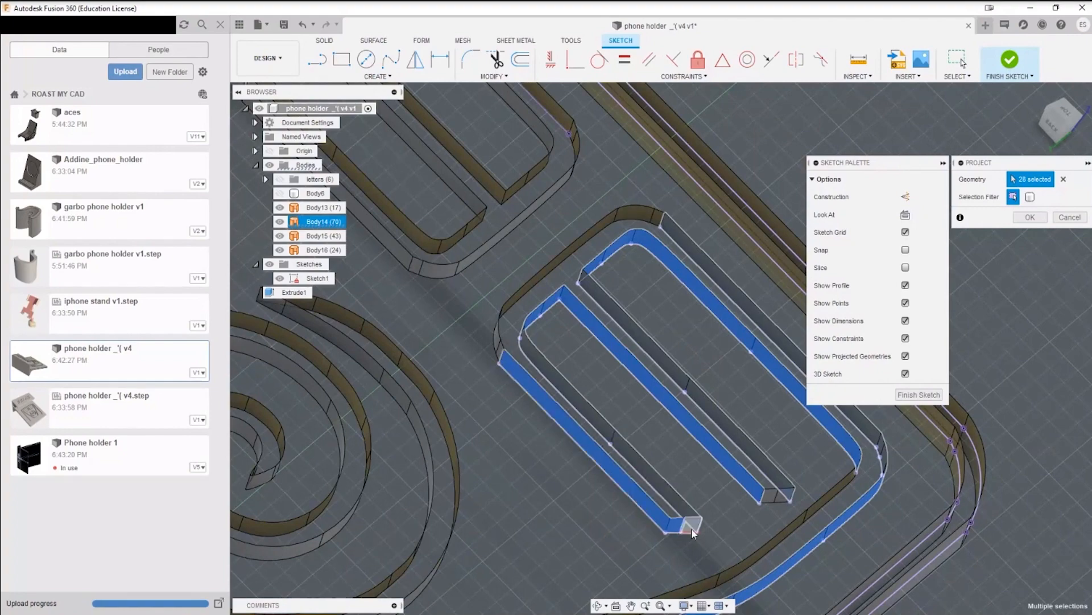
left_click(1045, 219)
scroll(859, 416, "down", 10)
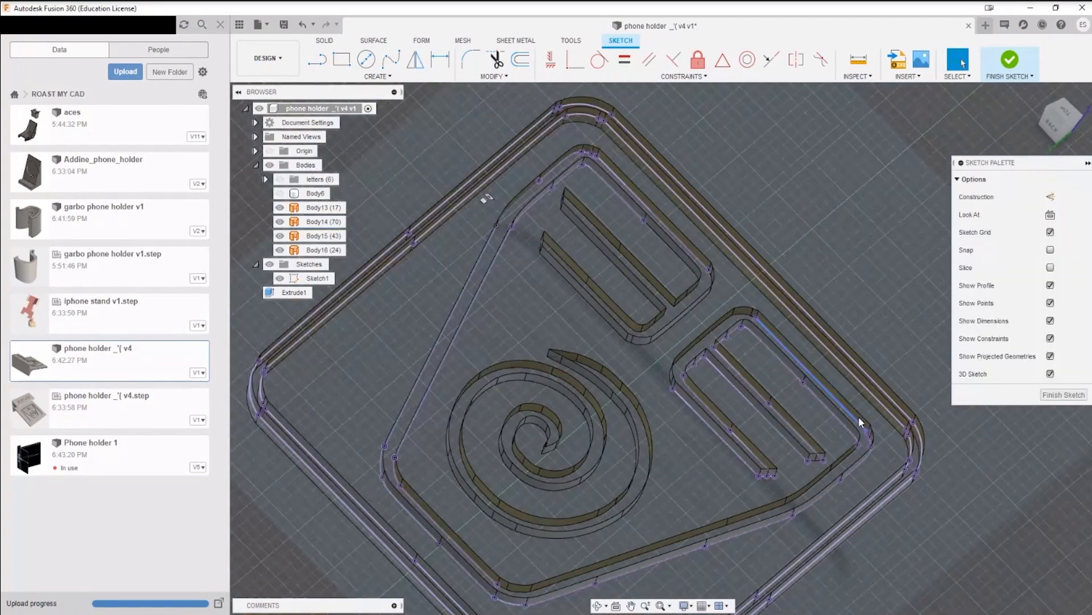
Step: Hide Sketch1 and show the holder's solid Body6 to compare it with the frame and symbol surfaces
left_click(280, 279)
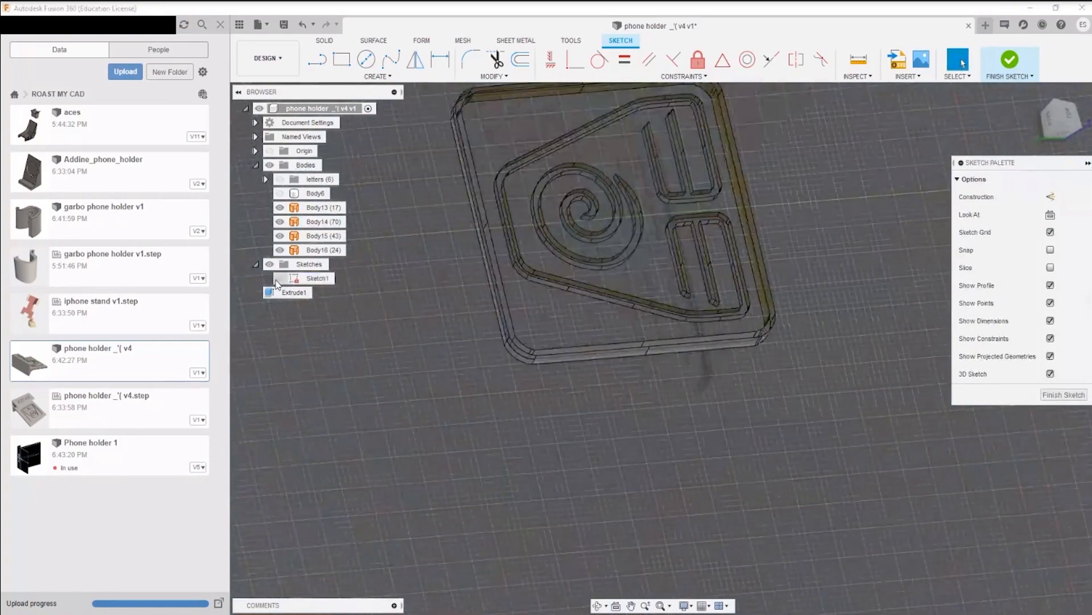
middle_click_drag(861, 418, 705, 543)
middle_click_drag(706, 543, 656, 411, "shift")
middle_click_drag(558, 417, 577, 427, "shift")
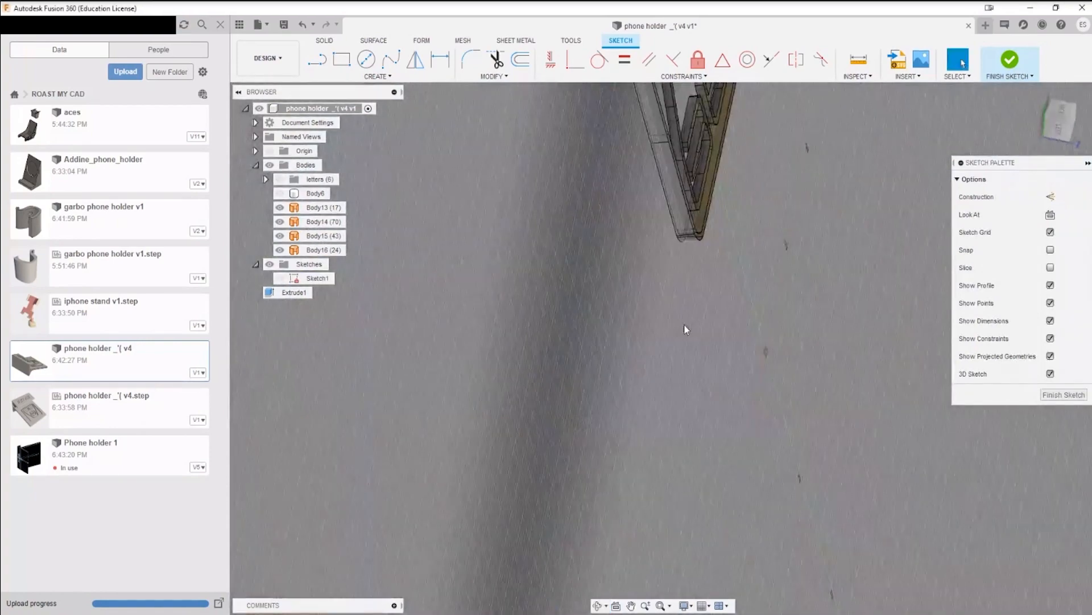
middle_click_drag(685, 327, 636, 550)
left_click(283, 195)
middle_click_drag(745, 392, 575, 148, "shift")
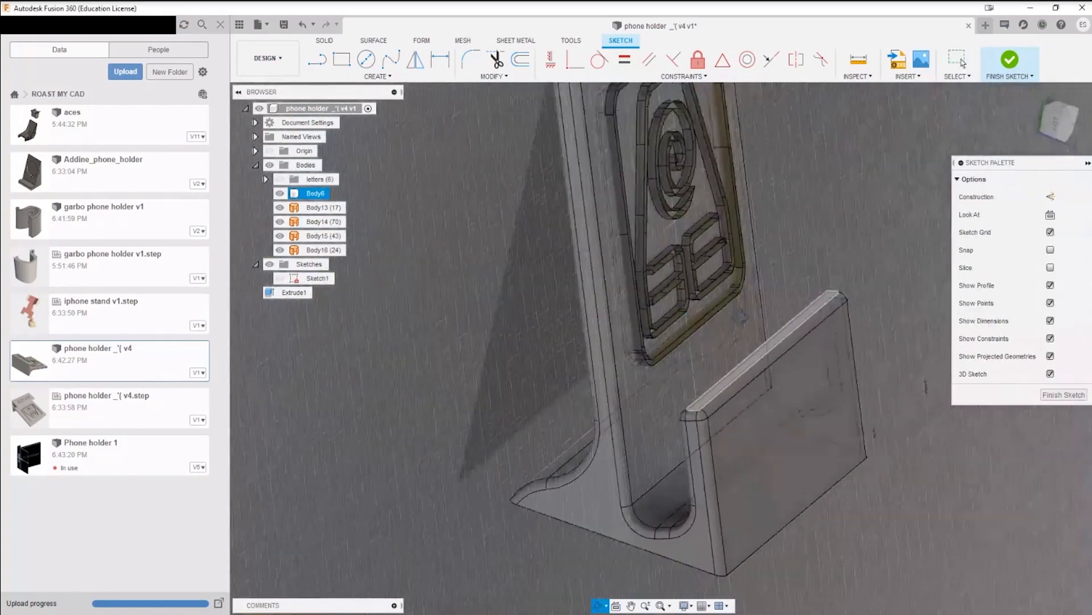
middle_click_drag(569, 108, 471, 394)
Step: Highlight Body16 on the backrest to examine which part of the frame groove it covers
double_click(505, 375)
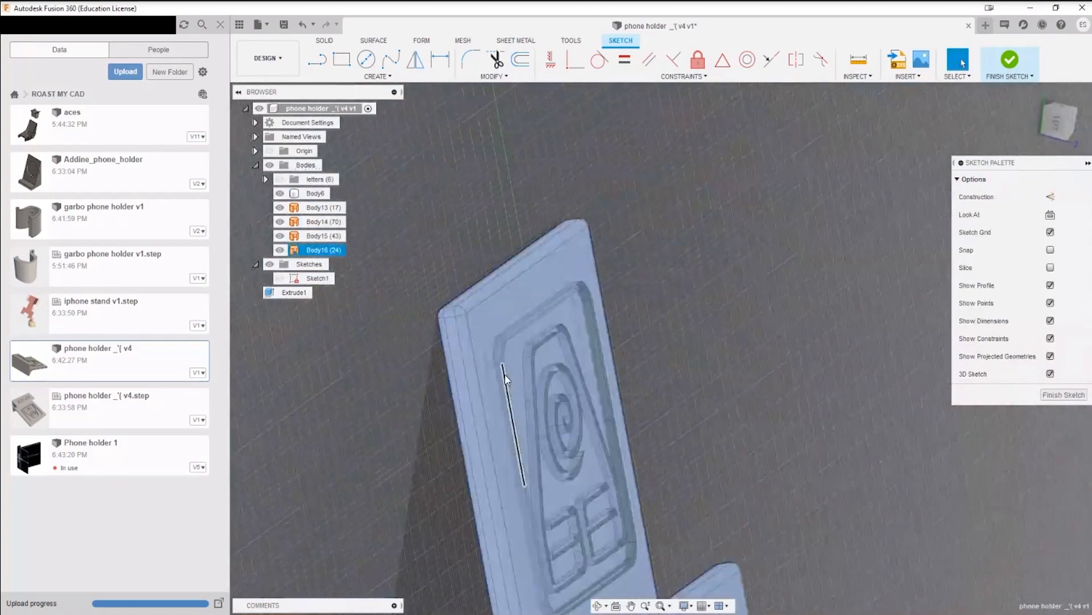
left_click(773, 316)
left_click(318, 250)
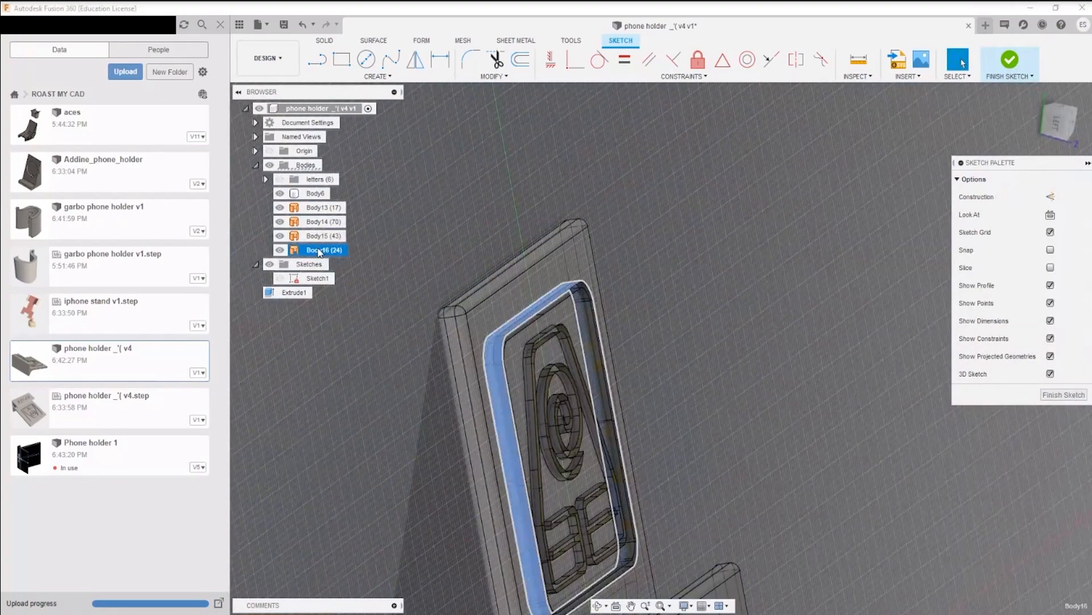
left_click(791, 312)
left_click(357, 75)
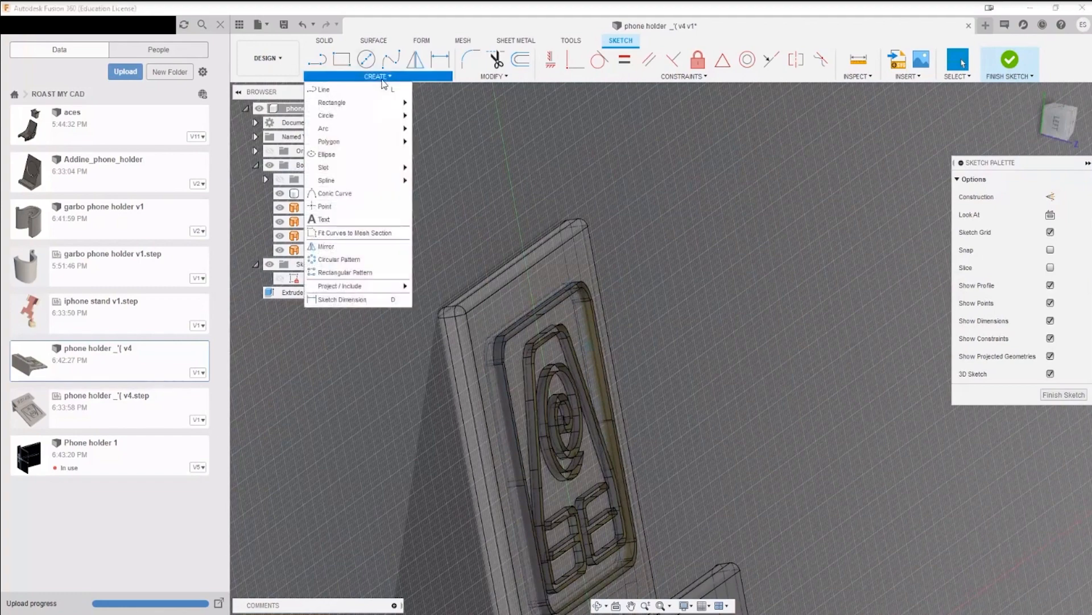
mouse_move(359, 285)
left_click(476, 329)
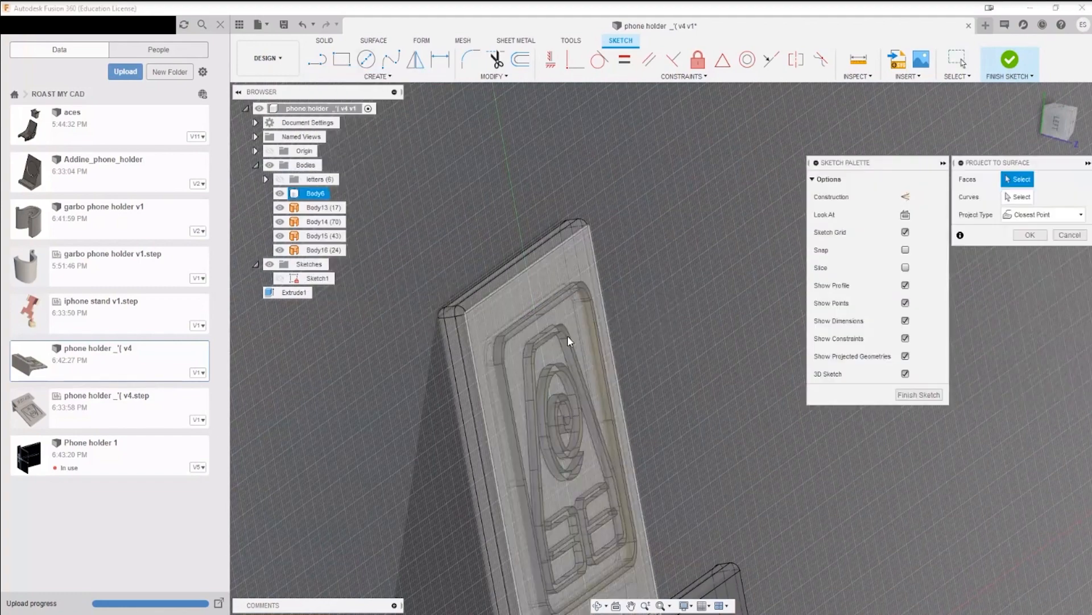
scroll(543, 311, "up", 5)
scroll(554, 314, "down", 5)
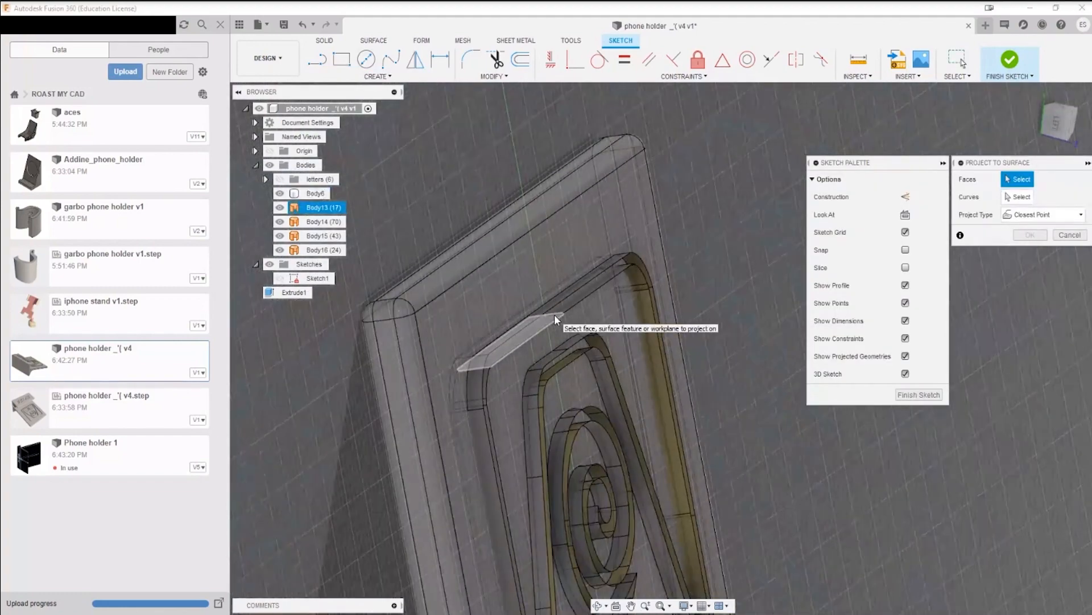
middle_click_drag(672, 298, 687, 273, "shift")
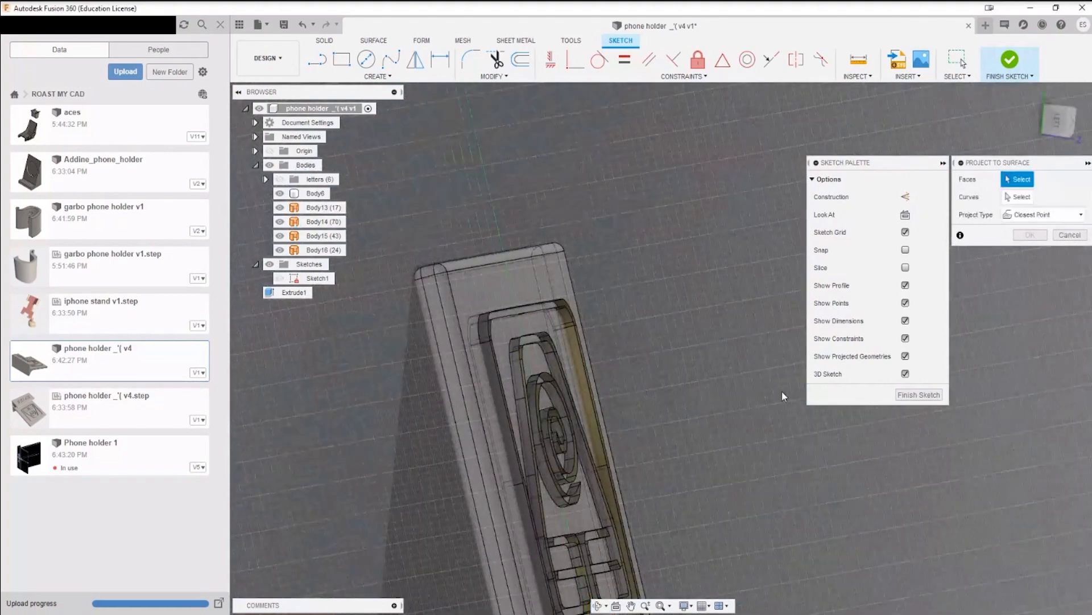
middle_click_drag(783, 394, 656, 440, "shift")
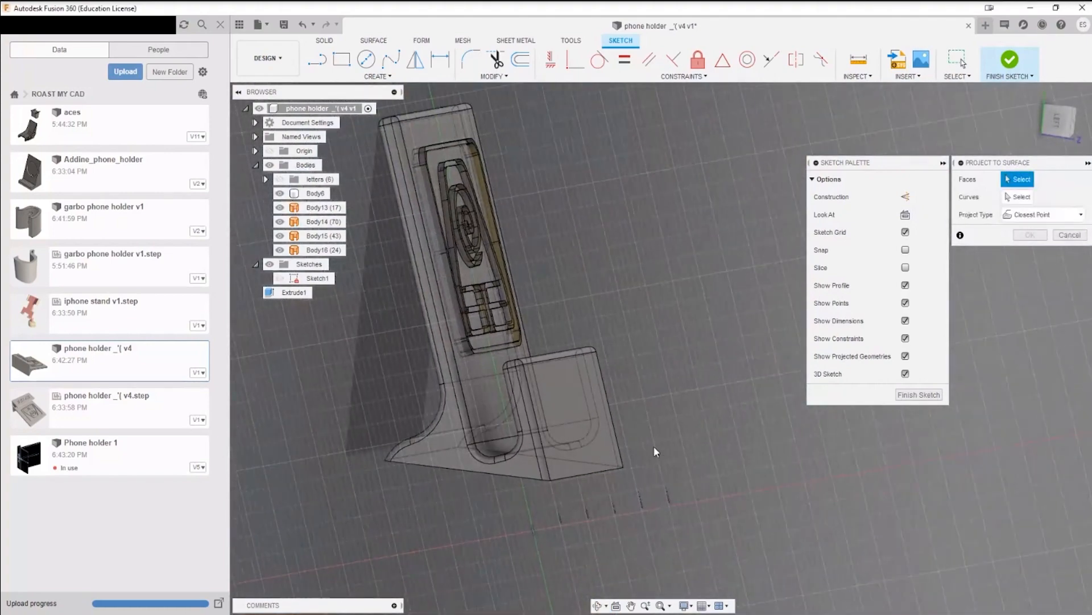
key("l")
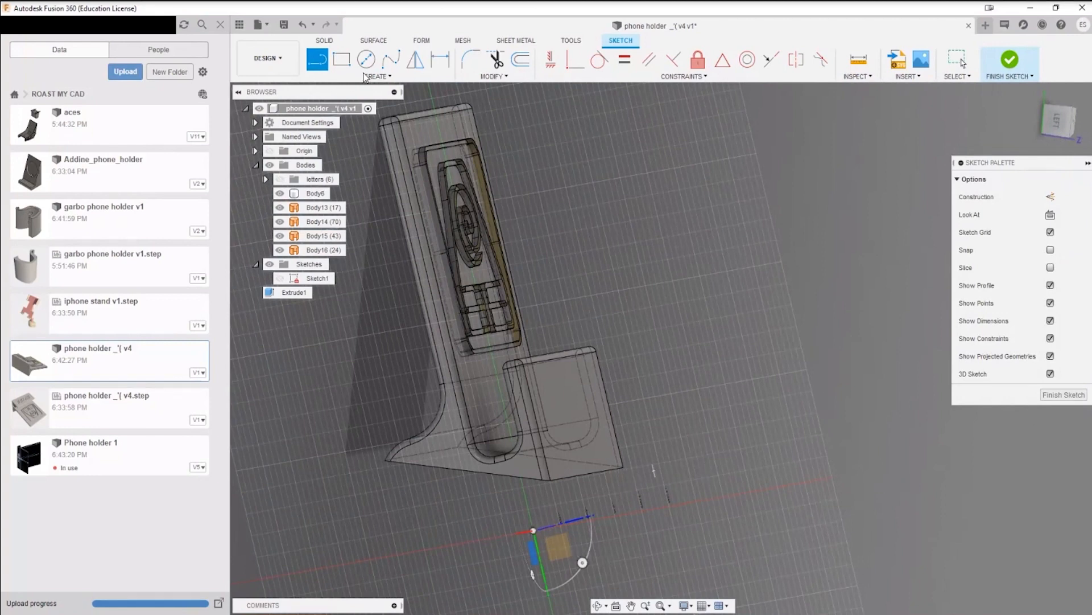
key("Escape")
left_click(391, 79)
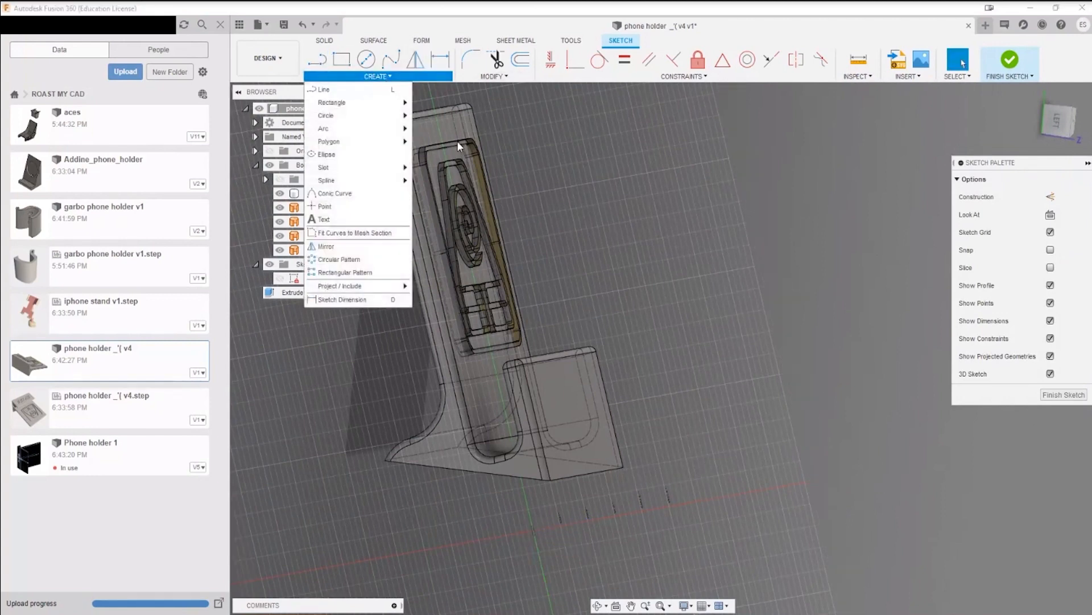
mouse_move(399, 286)
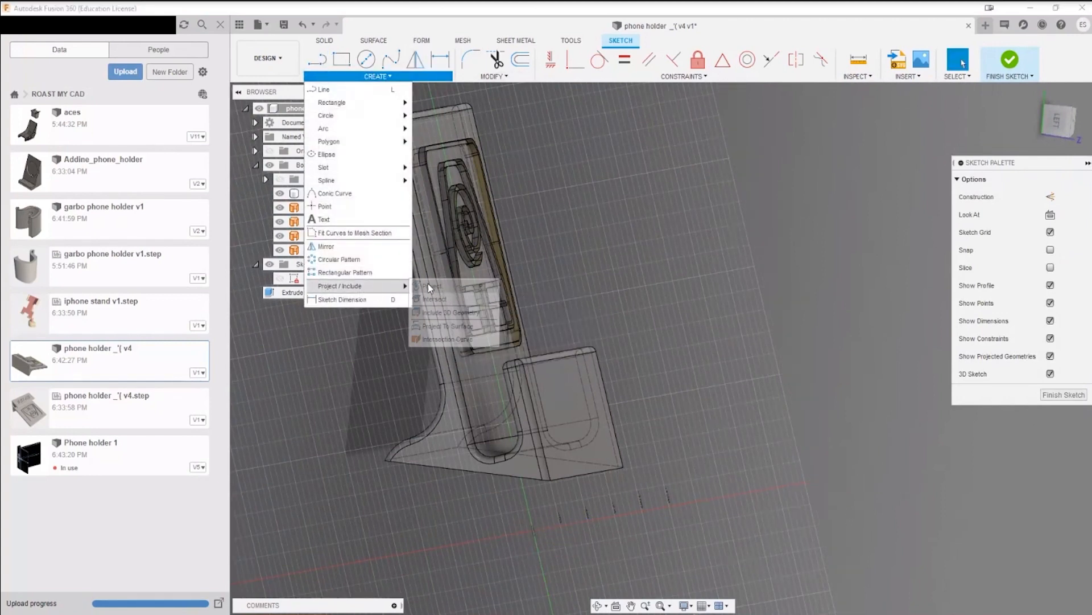
left_click(449, 326)
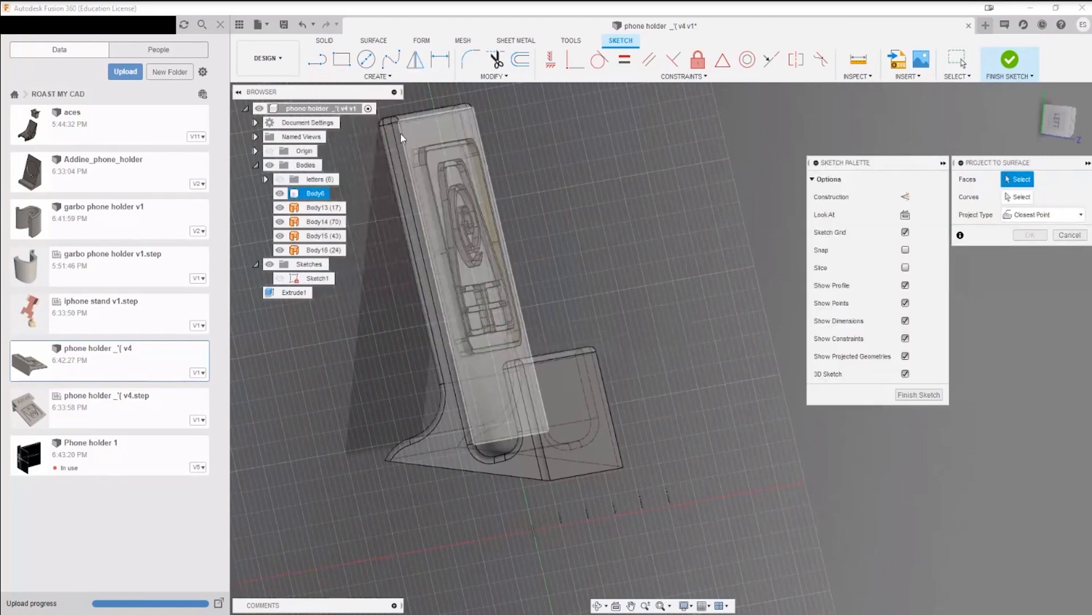
left_click(419, 128)
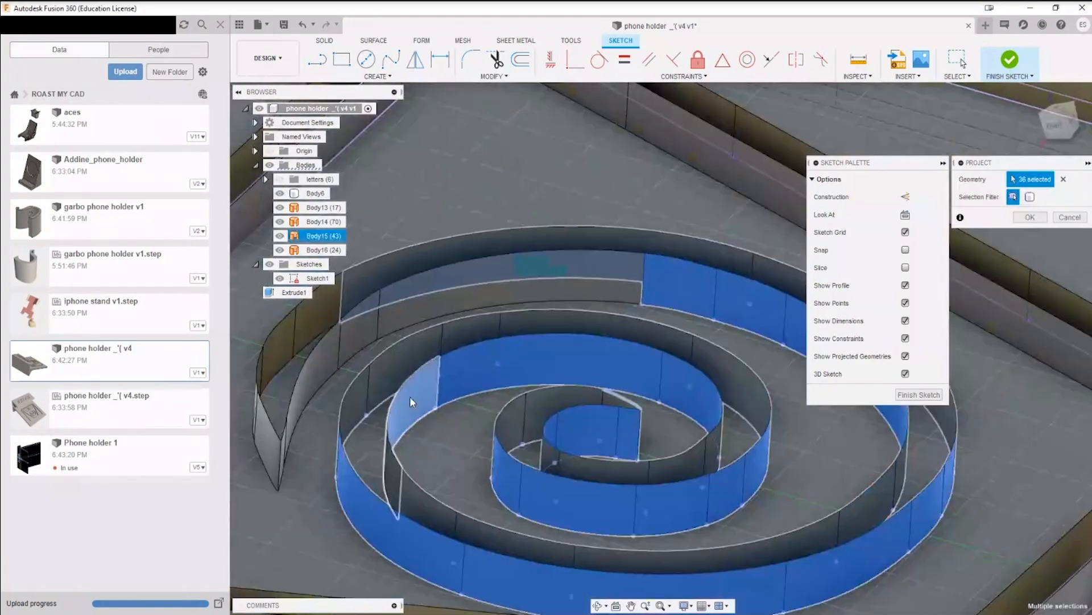
Step: Add the remaining outer faces of the spiral and the faces of its pointed end, and apply the projection
left_click(500, 301)
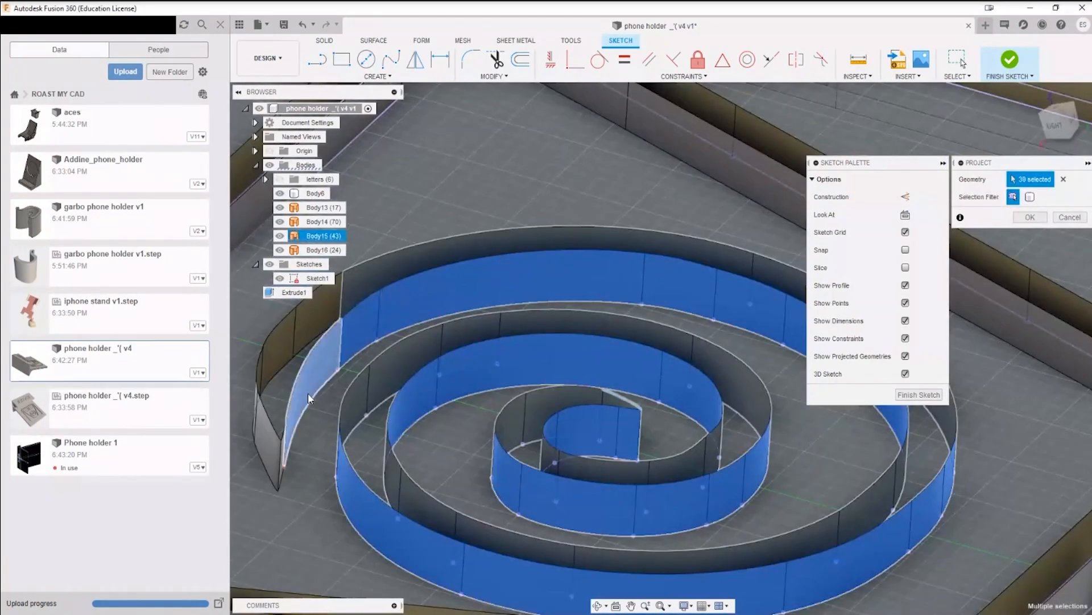
scroll(290, 455, "up", 3)
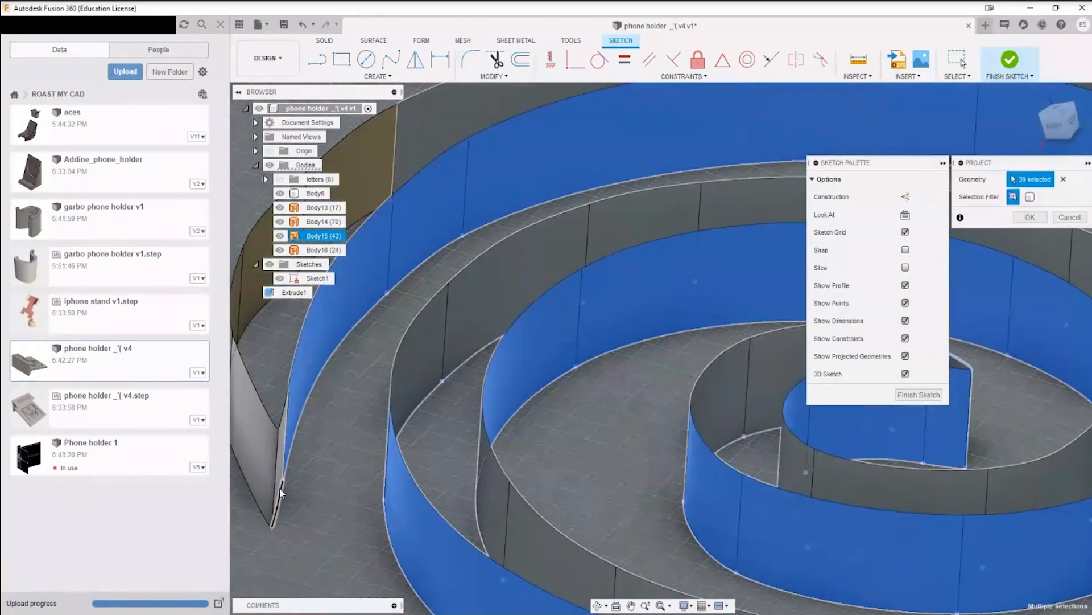
middle_click_drag(253, 463, 553, 478)
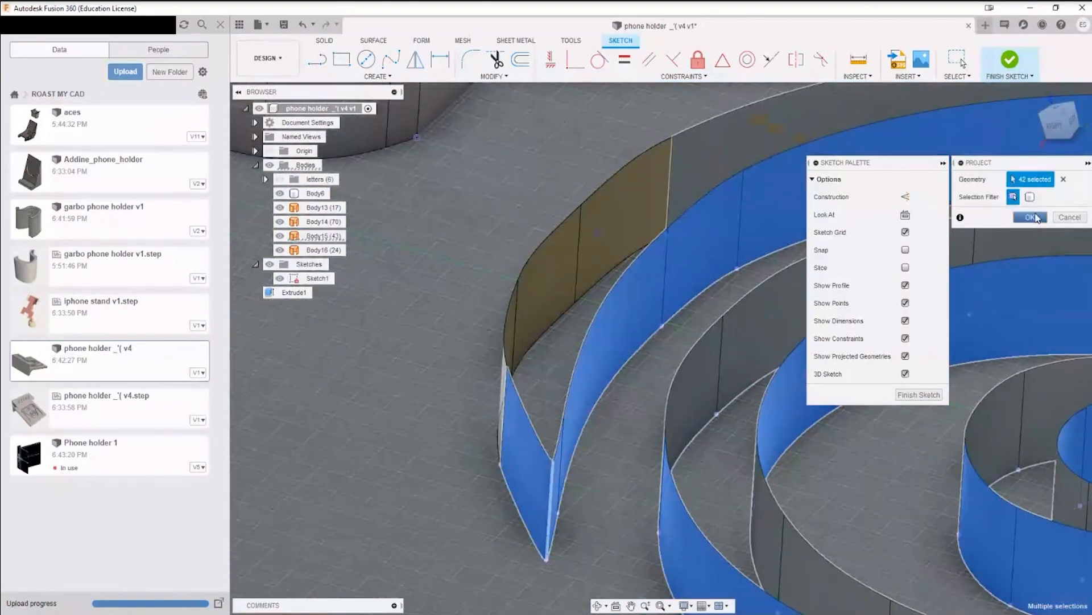
left_click(1033, 217)
Step: Hide the surface bodies Body13 to Body16 while keeping Sketch1 and the solid Body6 shown
scroll(732, 411, "down", 4)
middle_click_drag(738, 411, 702, 359)
scroll(641, 358, "down", 5)
middle_click_drag(700, 343, 666, 357, "shift")
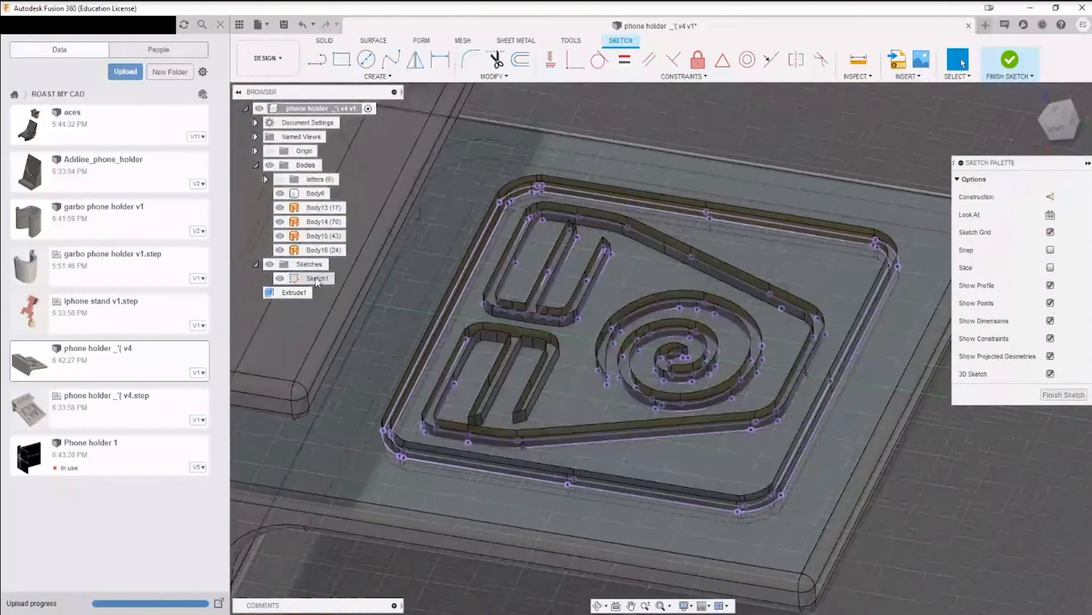
left_click(280, 278)
left_click(280, 278)
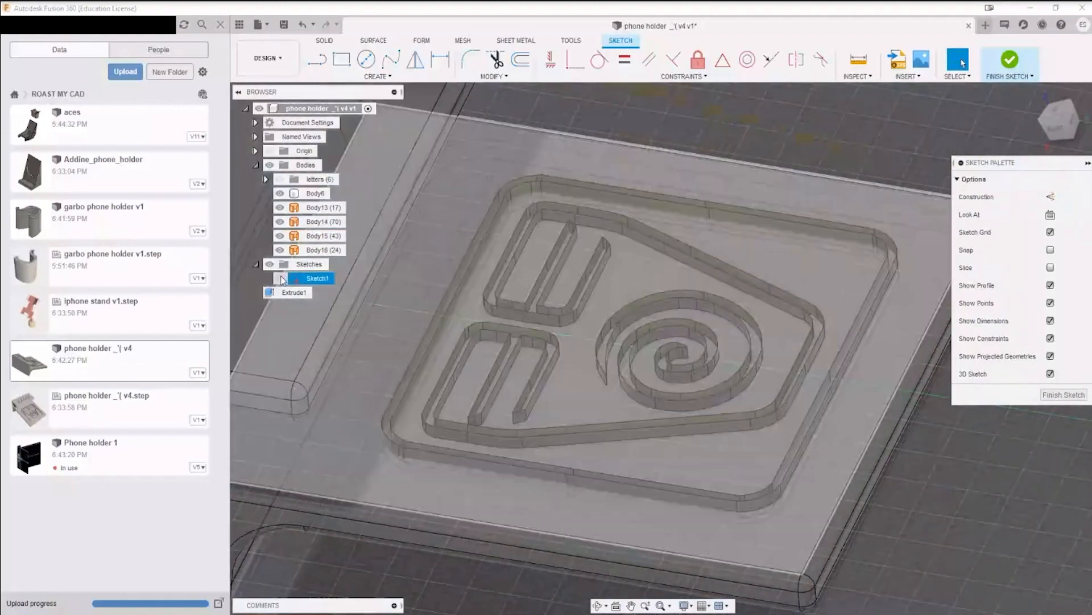
left_click(323, 207)
left_click(318, 251, "shift")
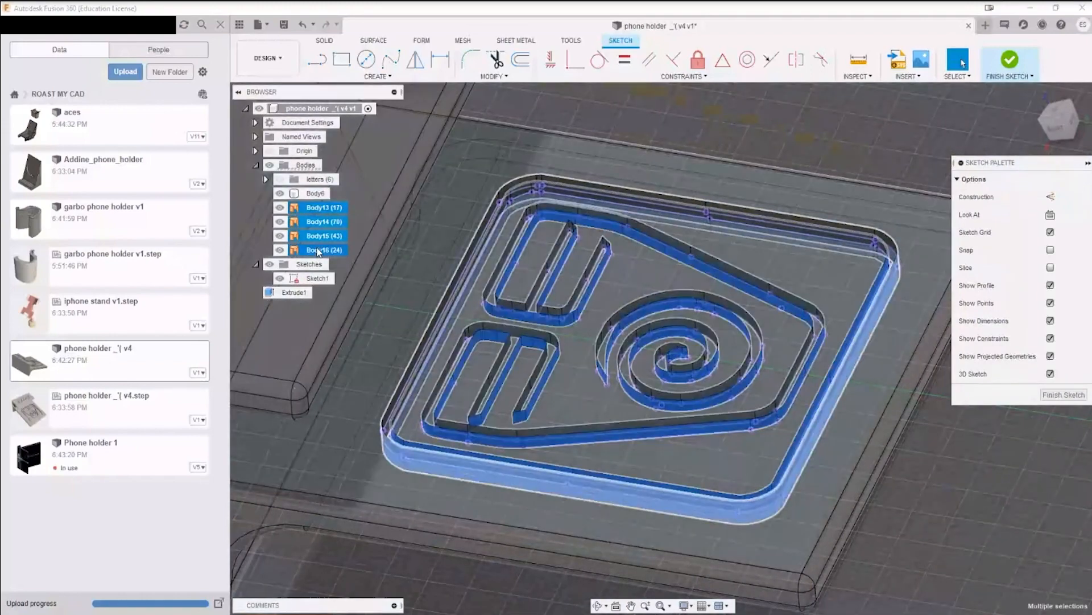
key("v")
left_click(1015, 517)
middle_click_drag(781, 496, 792, 495, "shift")
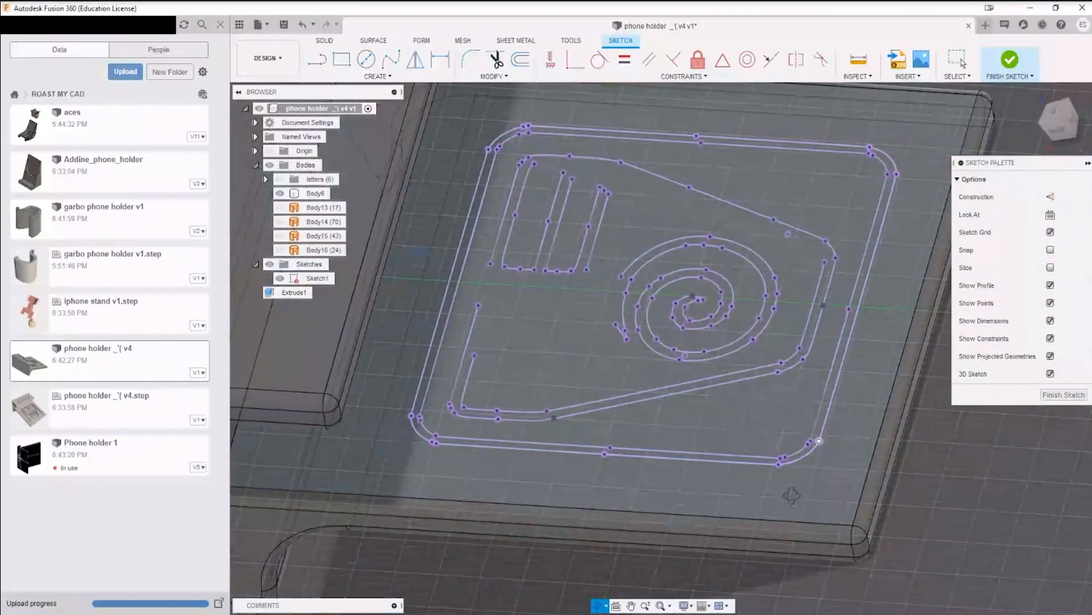
Step: Extrude the ring profile between the two rounded frame outlines 1.12 mm, joining it to the solid
key("e")
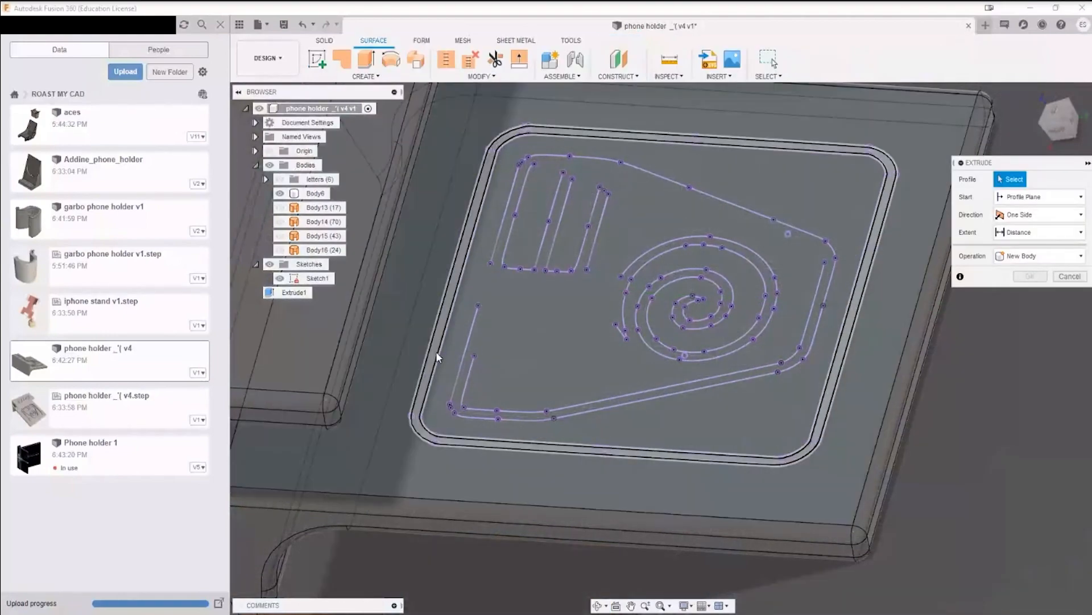
left_click(437, 353)
left_click_drag(455, 272, 455, 268)
middle_click_drag(600, 508, 620, 450, "shift")
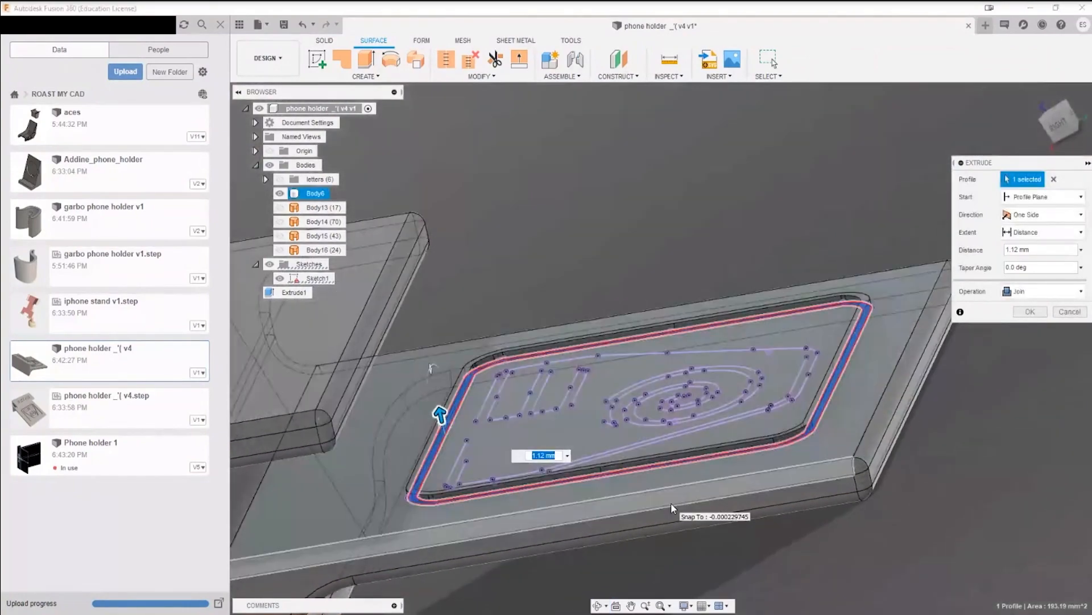
key("Return")
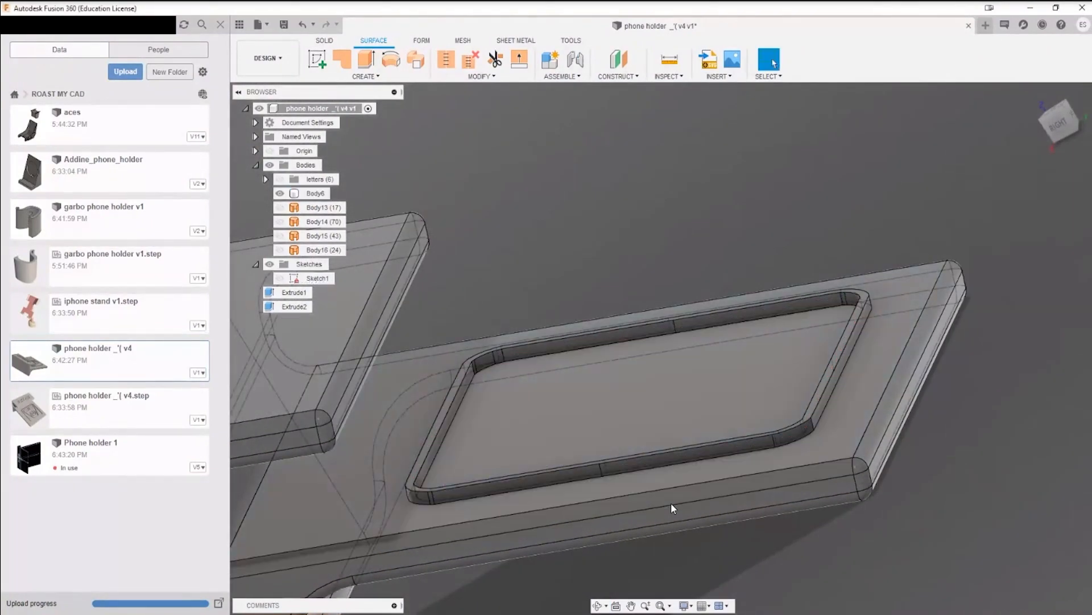
Step: Show Sketch1 again and examine the projected symbol outlines inside the frame
left_click(280, 278)
mouse_move(672, 398)
middle_mouse_down("shift")
mouse_move(667, 343)
mouse_move(626, 391)
middle_mouse_up("shift")
scroll(627, 390, "down", 3)
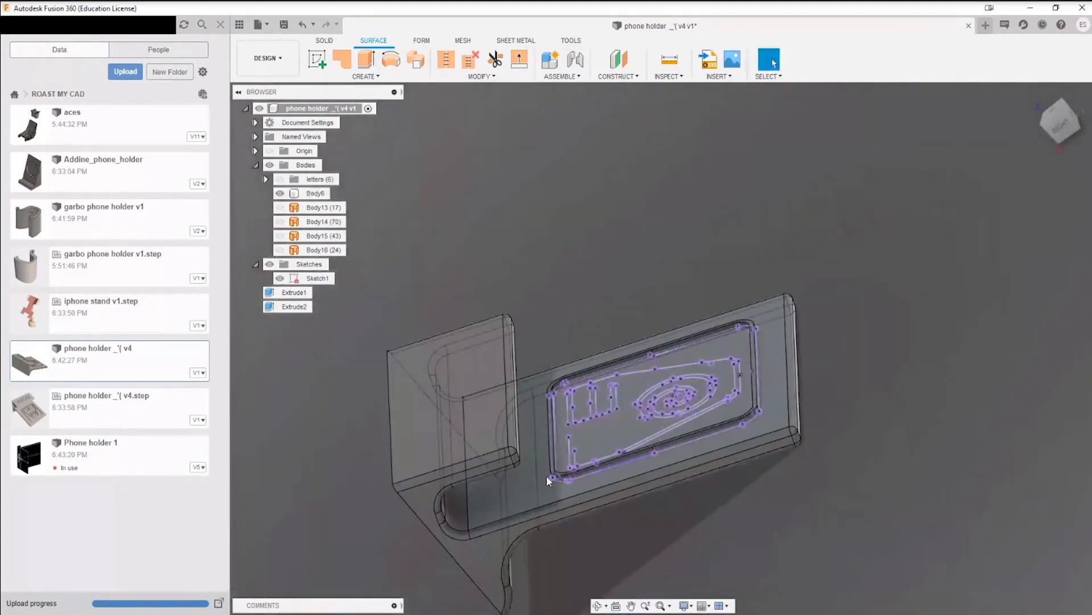
middle_click_drag(500, 392, 390, 285, "shift")
scroll(432, 393, "up", 5)
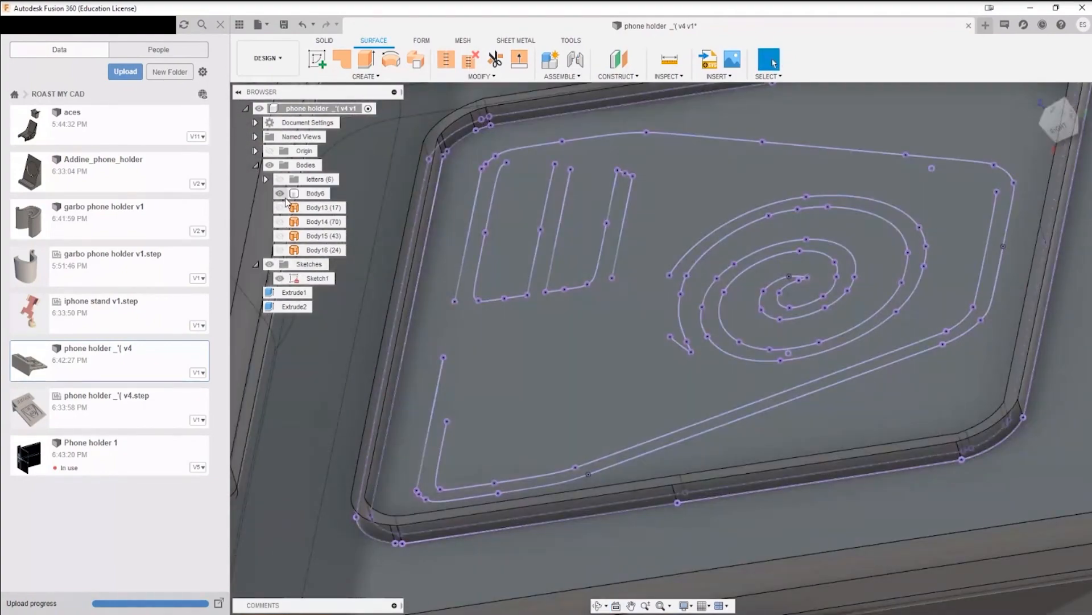
Step: Show the surface bodies Body13, Body14, Body15 and Body16 over the sketch to compare them with the projected outlines
left_click(280, 207)
left_click(280, 222)
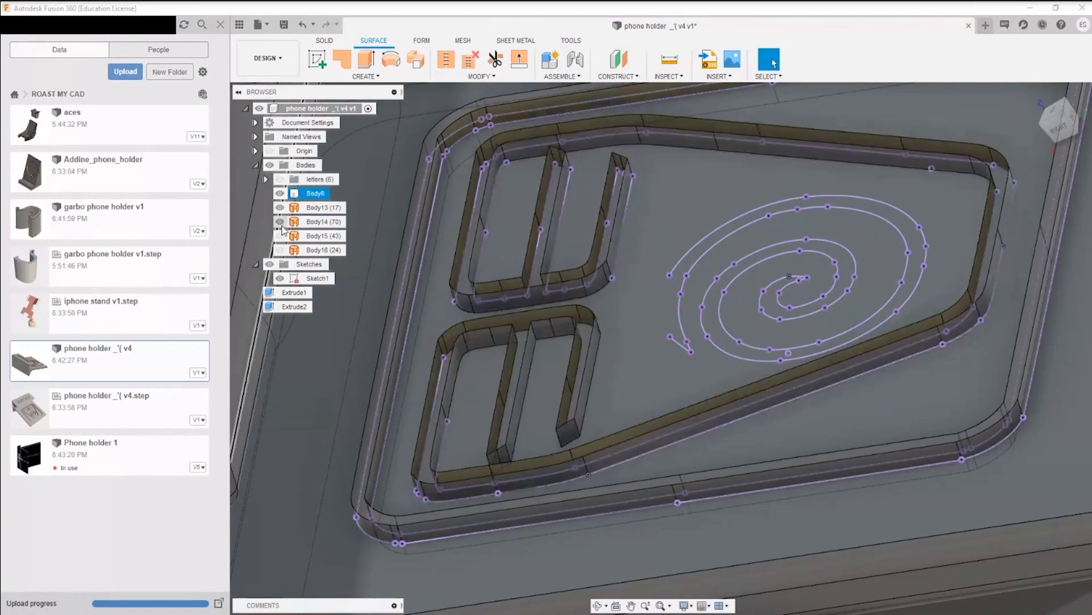
left_click(280, 236)
left_click(280, 250)
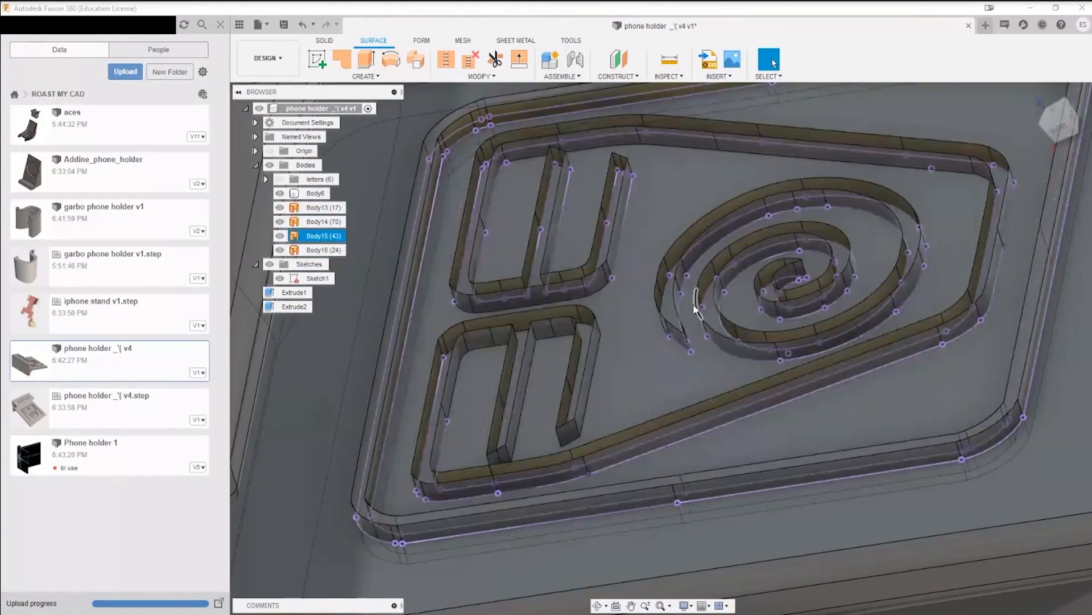
middle_click_drag(693, 304, 727, 288, "shift")
Step: Slice the model at the plane of Sketch1 and bring the whole sliced backrest into view
left_click(367, 76)
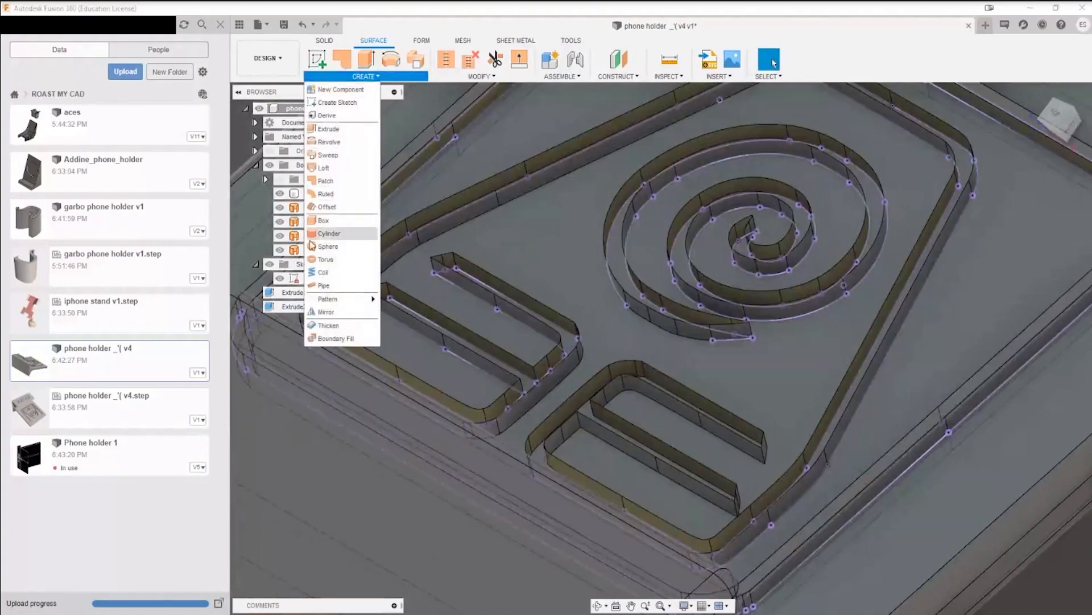
left_click(341, 77)
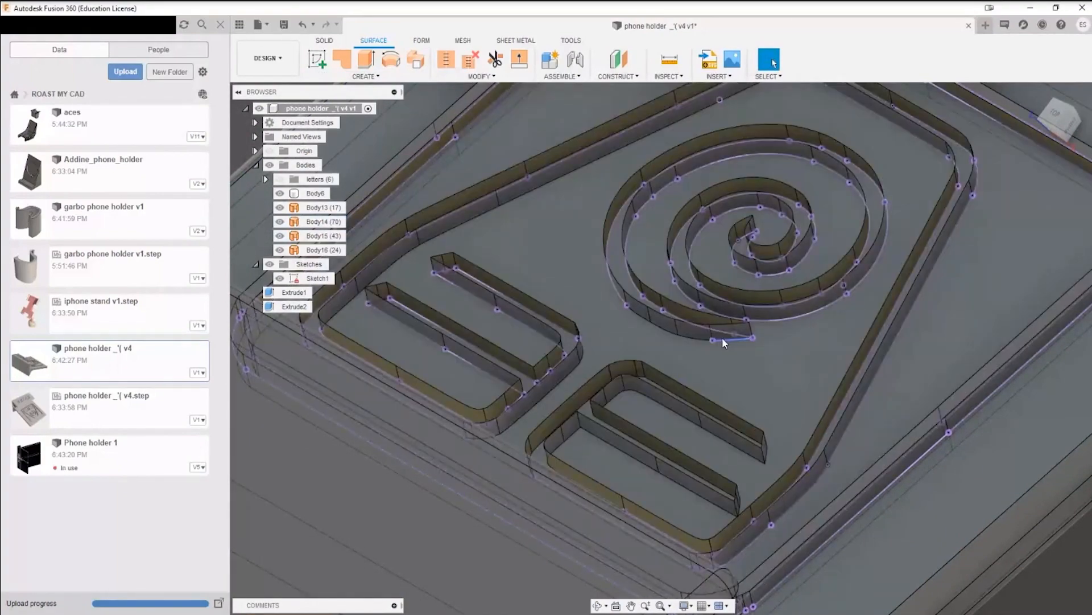
left_click(318, 279)
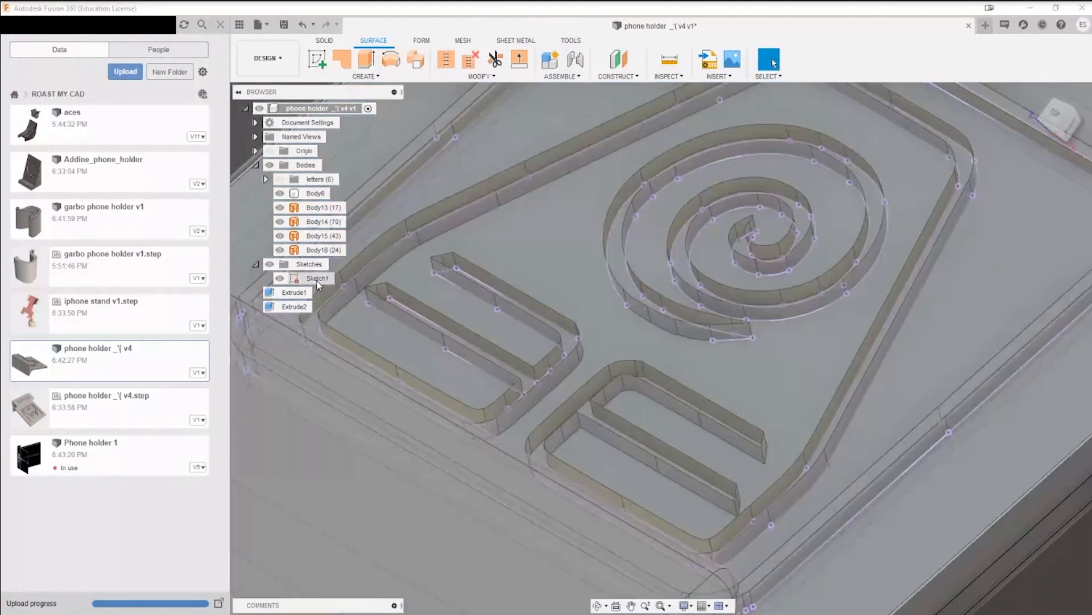
right_click(318, 283)
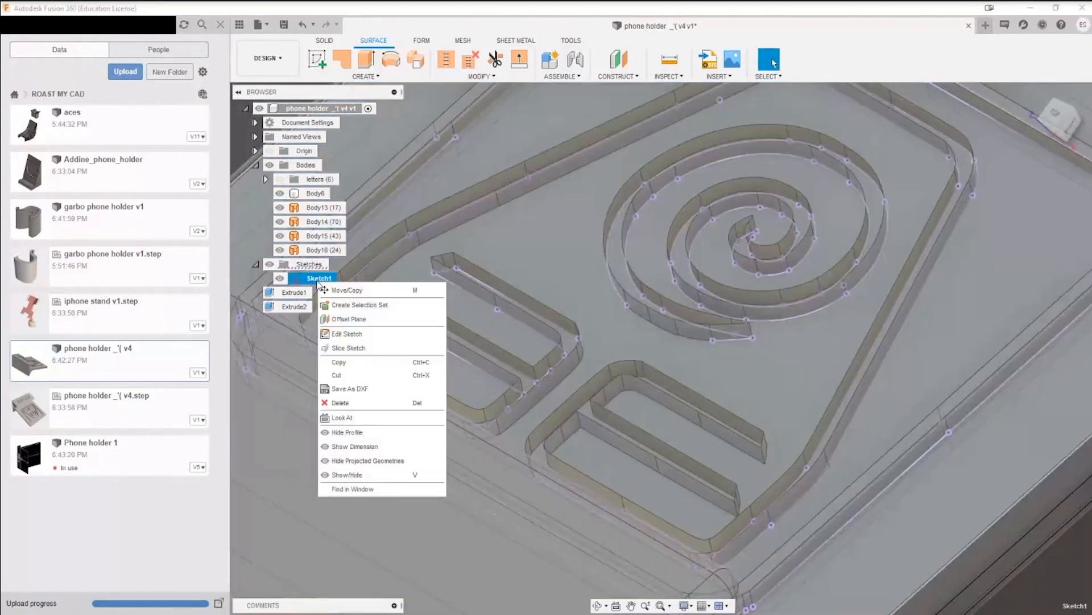
left_click(364, 348)
scroll(1009, 544, "down", 4)
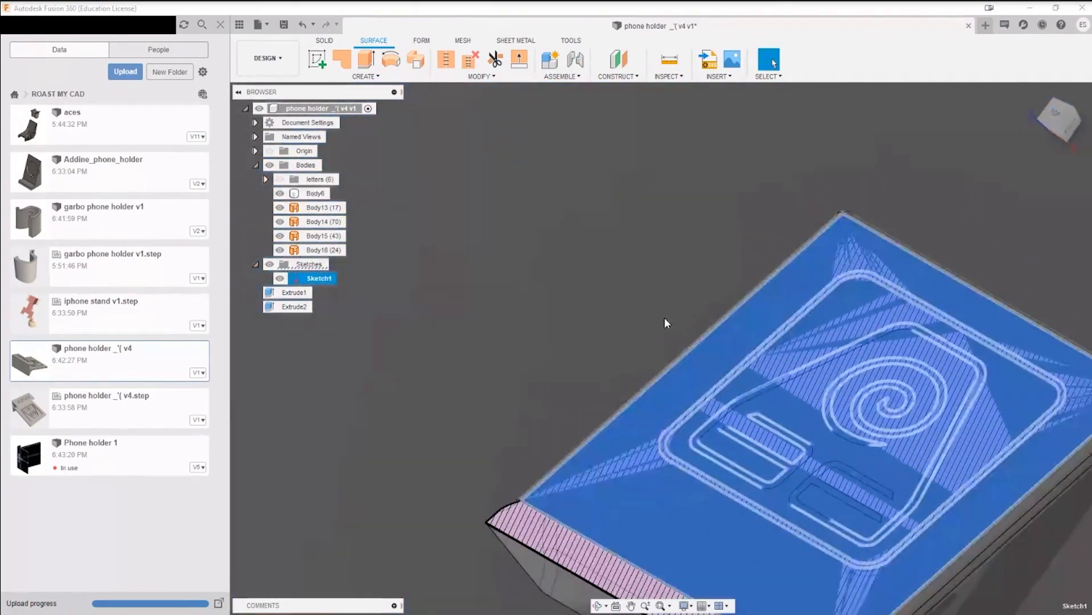
left_click(665, 318)
middle_click_drag(1049, 380, 803, 307)
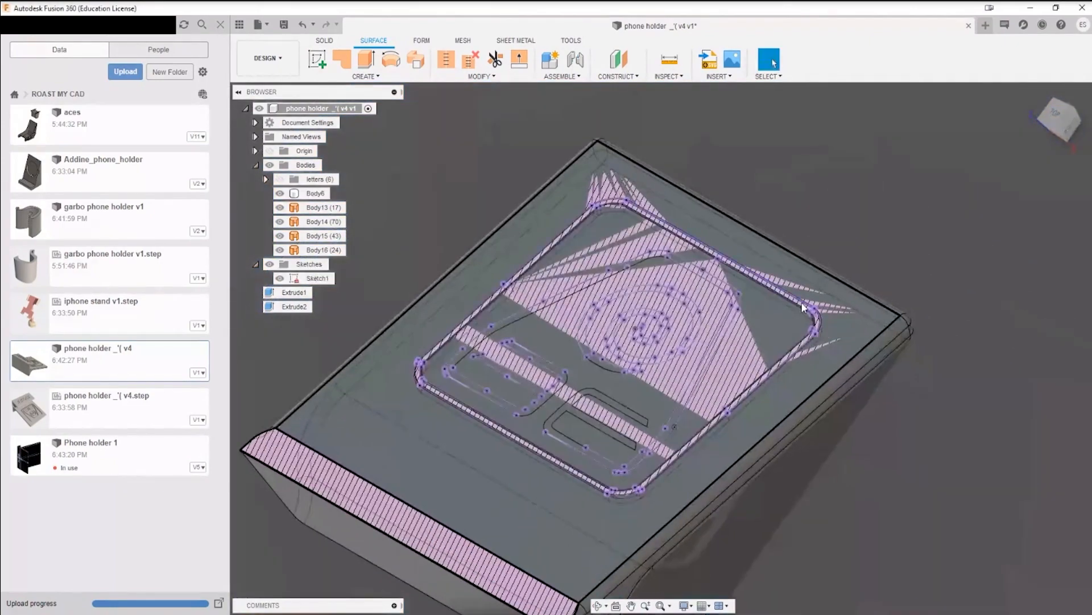
Step: Open the sliced Sketch1 for editing and look at its outlines at an angle
right_click(317, 284)
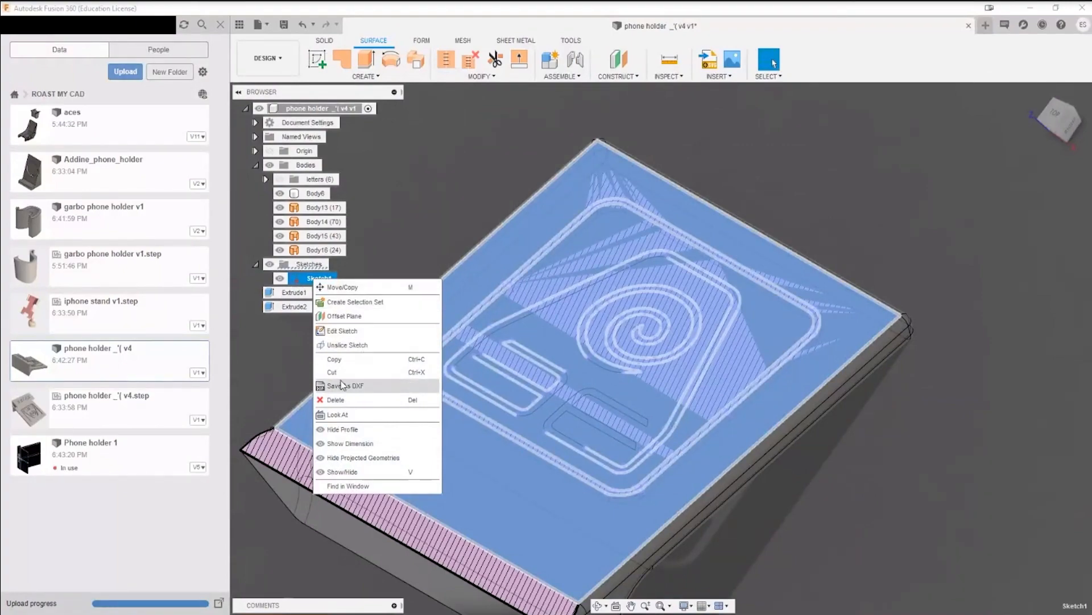
left_click(346, 331)
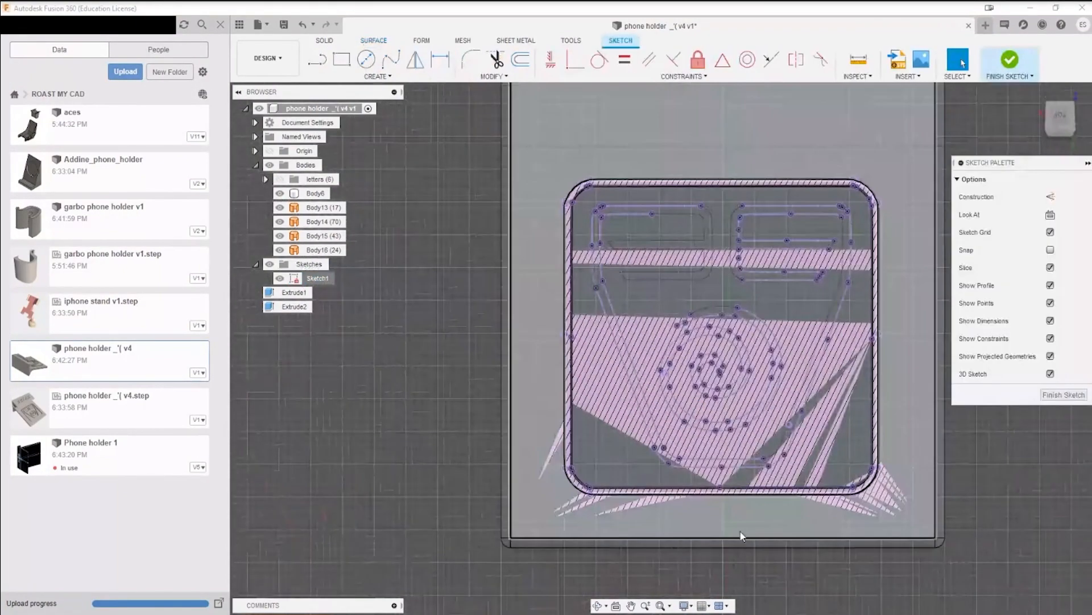
mouse_move(811, 470)
middle_mouse_down()
mouse_move(685, 547)
mouse_move(332, 568)
mouse_move(347, 551)
middle_mouse_up()
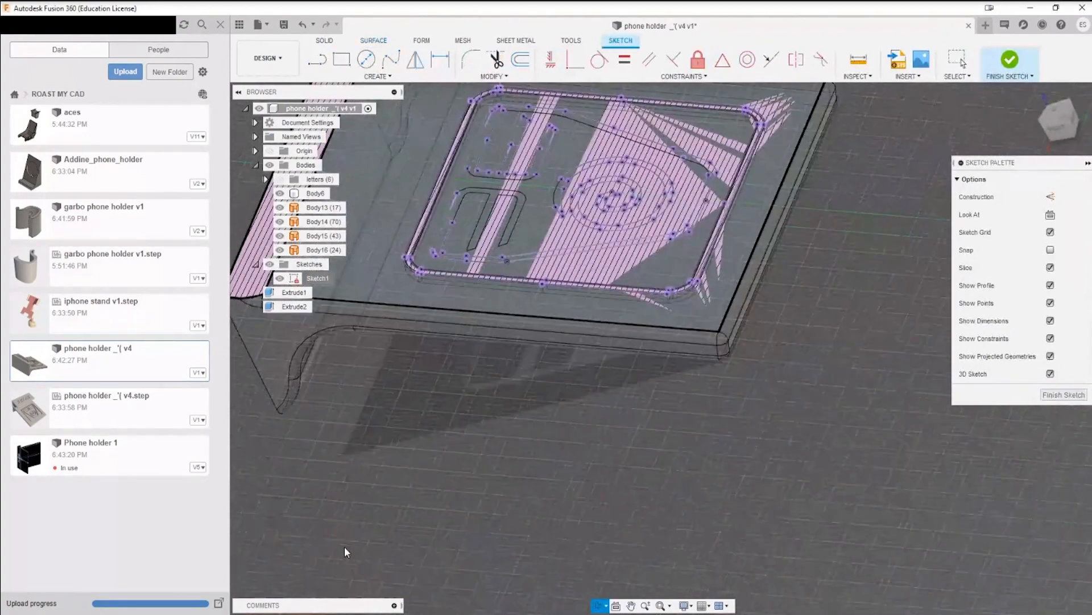
Step: Project the missing edges of the foot-shaped symbol outline and the outer arc of the spiral into Sketch1
middle_click_drag(512, 392, 481, 542)
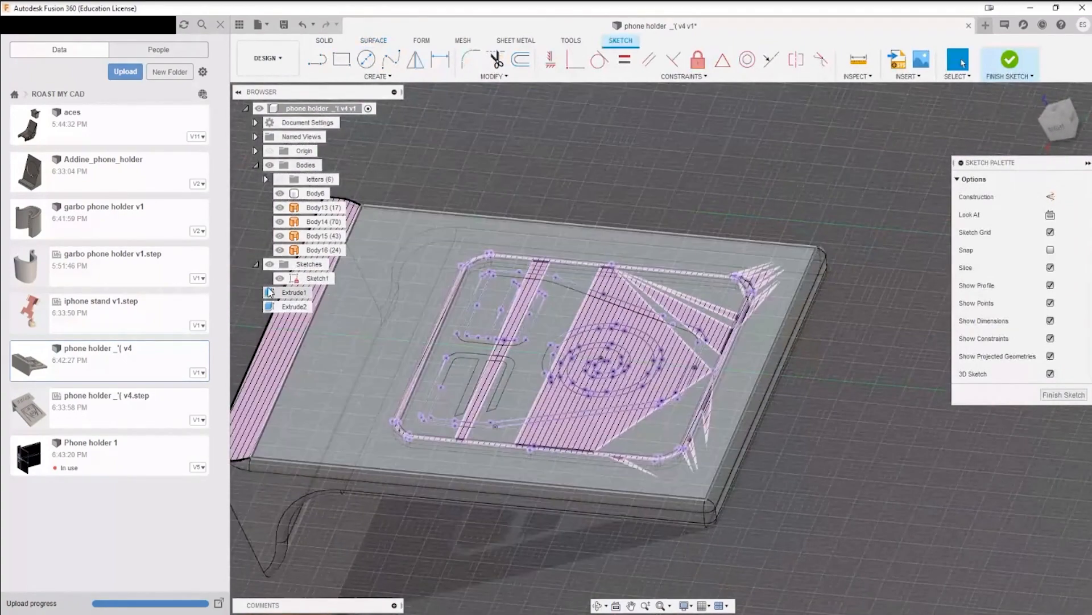
scroll(581, 437, "up", 3)
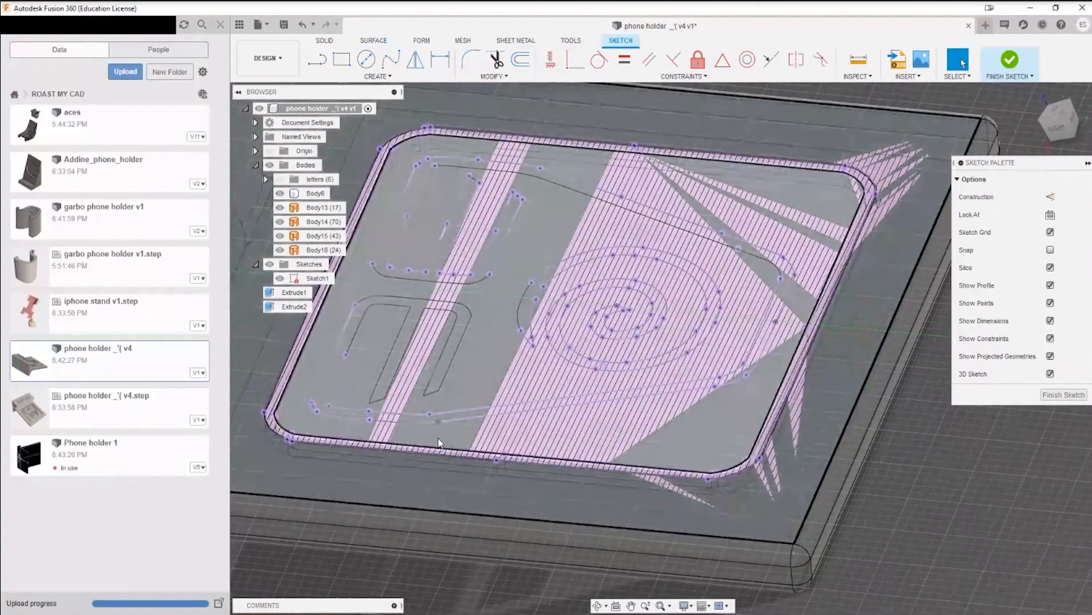
scroll(439, 442, "down", 1)
middle_click_drag(439, 441, 531, 482, "shift")
scroll(486, 361, "up", 5)
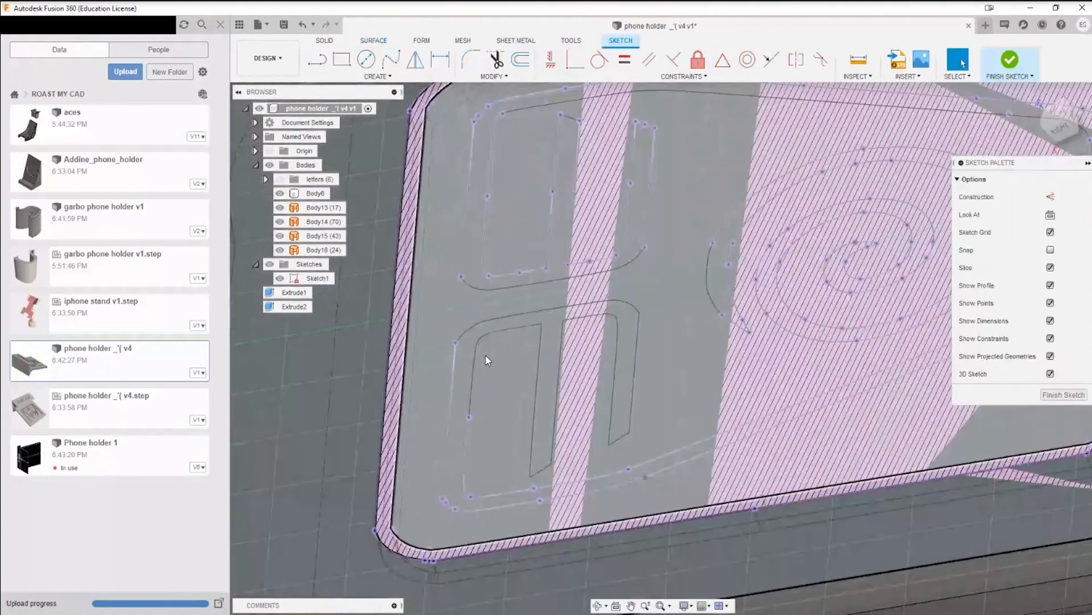
left_click(385, 78)
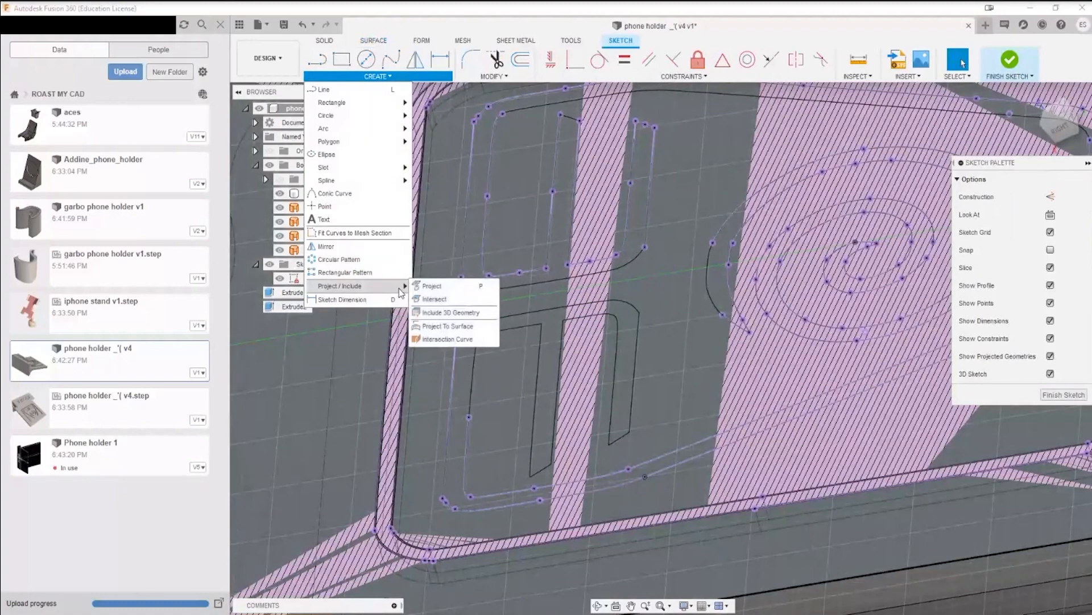
left_click(432, 285)
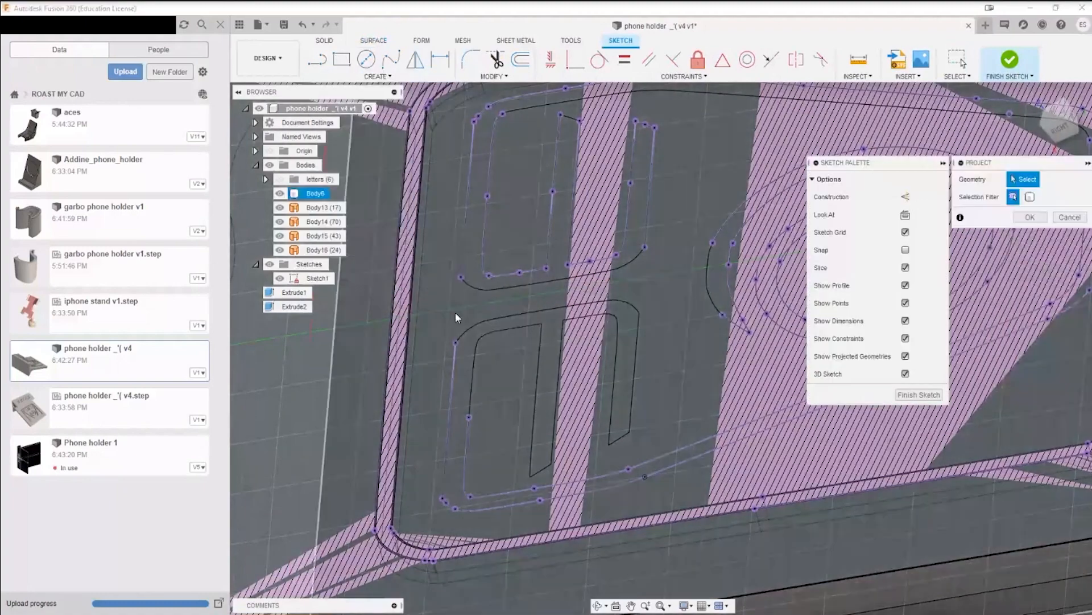
left_click(476, 357)
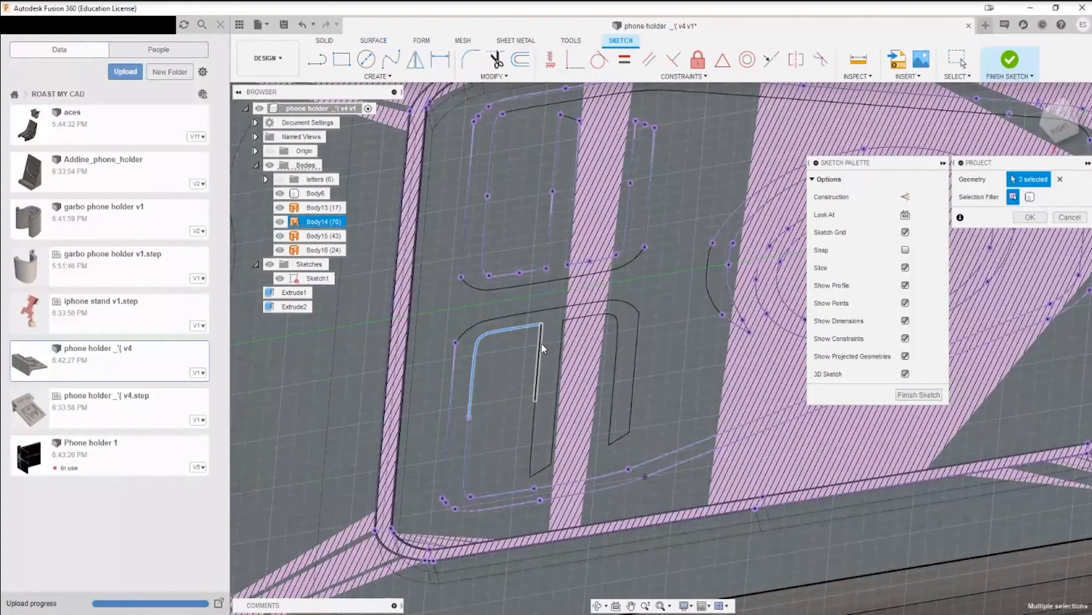
left_click(541, 343)
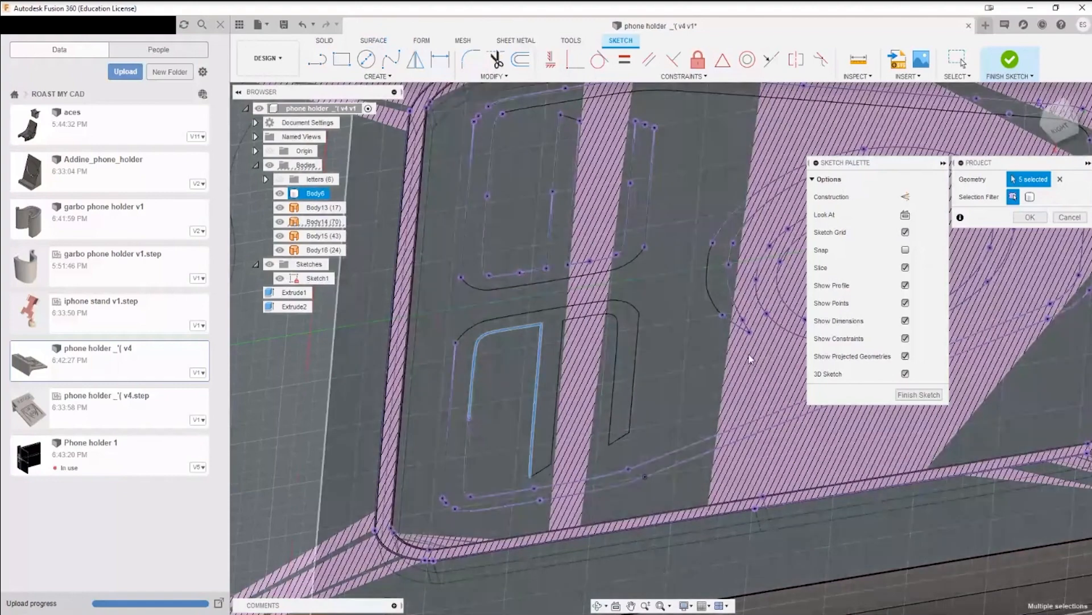
middle_click_drag(706, 300, 593, 346)
left_click(597, 347)
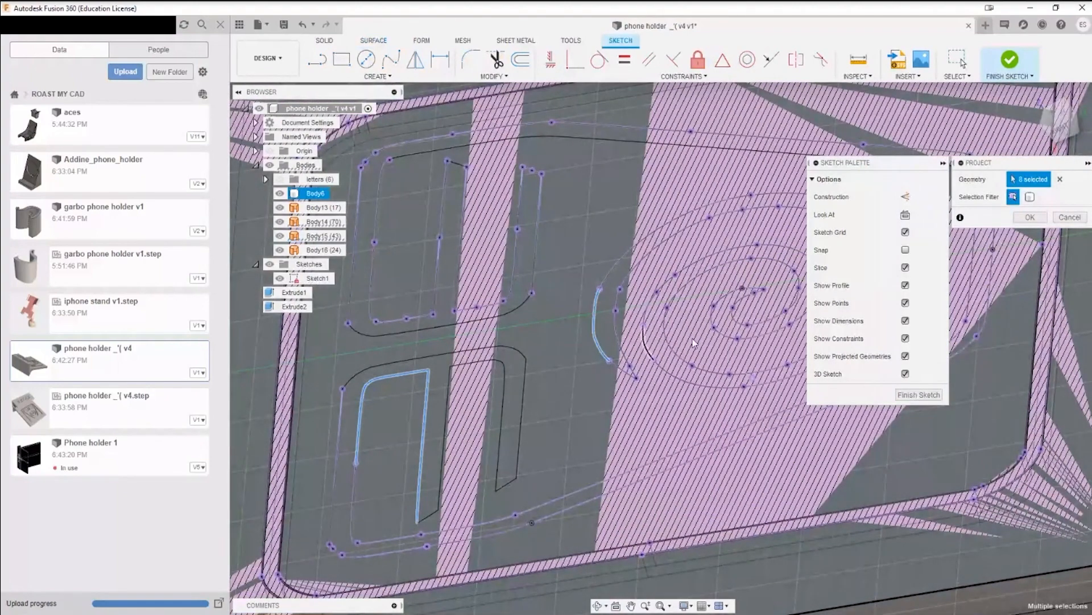
left_click(1030, 219)
Step: Finish editing Sketch1 and hide the surface bodies Body13, Body14, Body15 and Body16
scroll(828, 387, "down", 5)
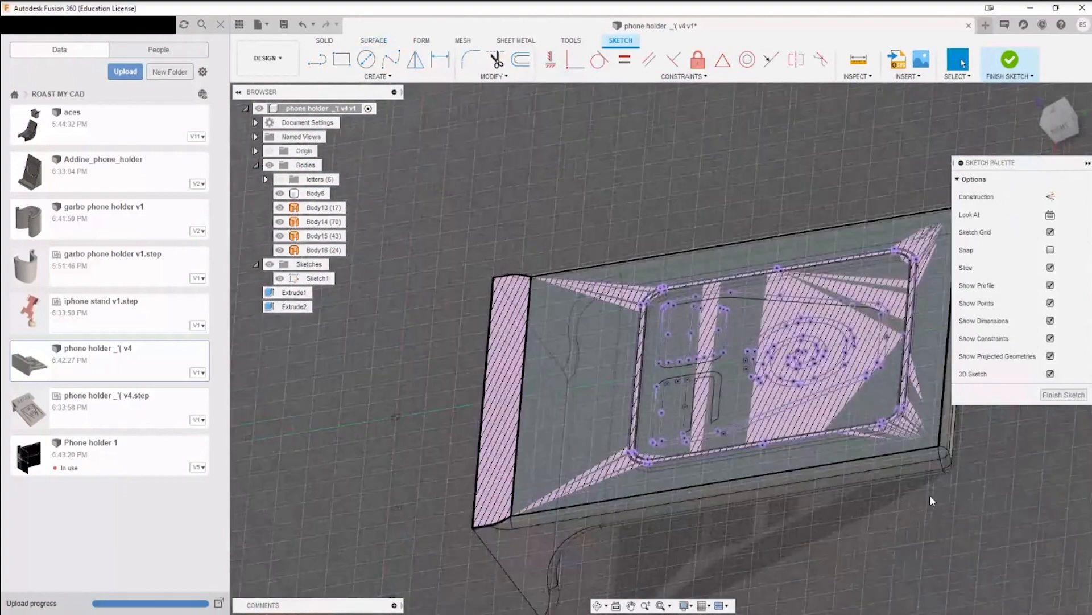
mouse_move(930, 496)
middle_mouse_down()
mouse_move(725, 448)
mouse_move(666, 310)
mouse_move(891, 514)
middle_mouse_up()
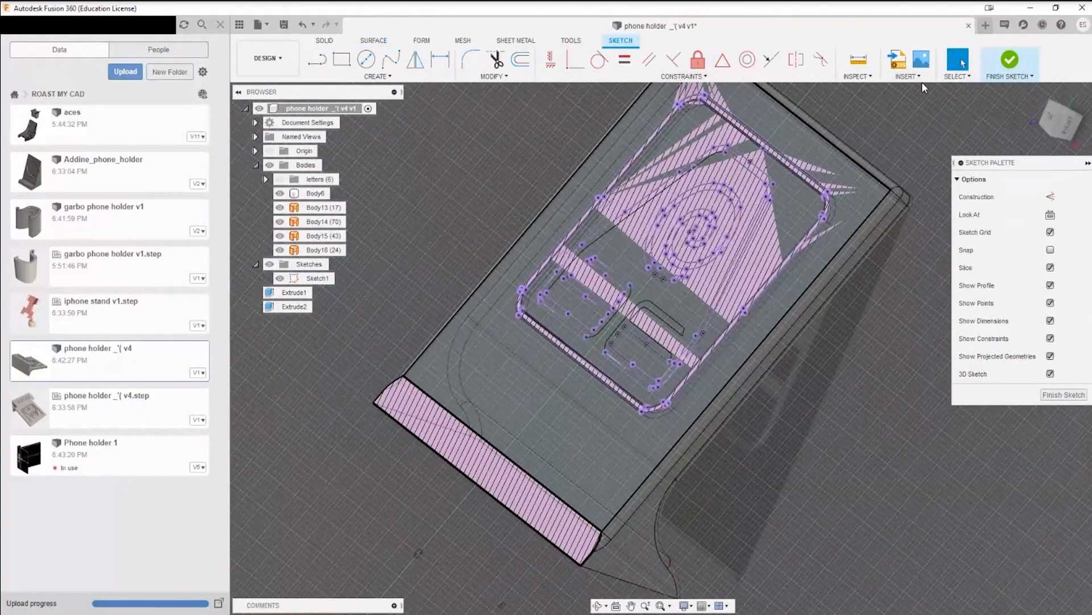
left_click(1003, 66)
scroll(845, 367, "down", 3)
middle_click_drag(766, 350, 671, 369)
scroll(671, 369, "up", 5)
left_click(324, 209)
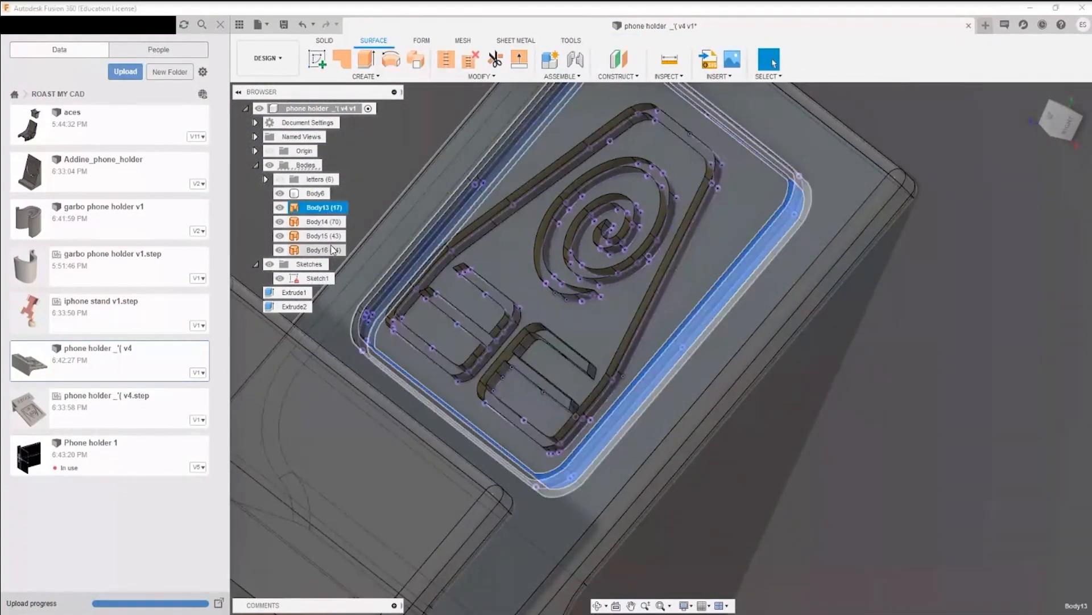
left_click(333, 248, "shift")
key("Escape")
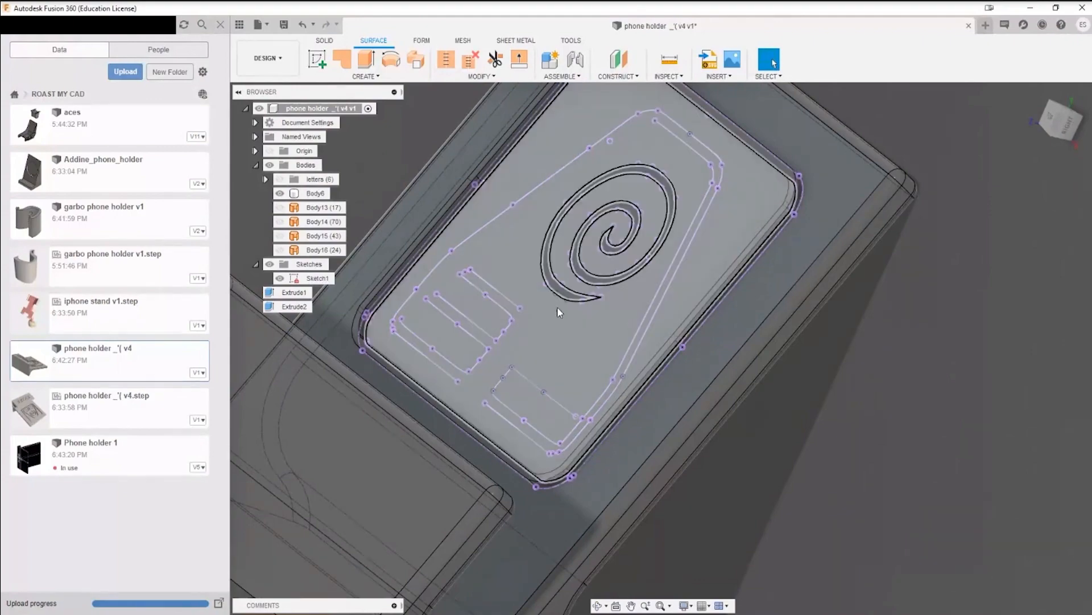
Step: Extrude the closed spiral profile of Sketch1 by 1.5 mm with the Join operation
key("e")
left_click(553, 258)
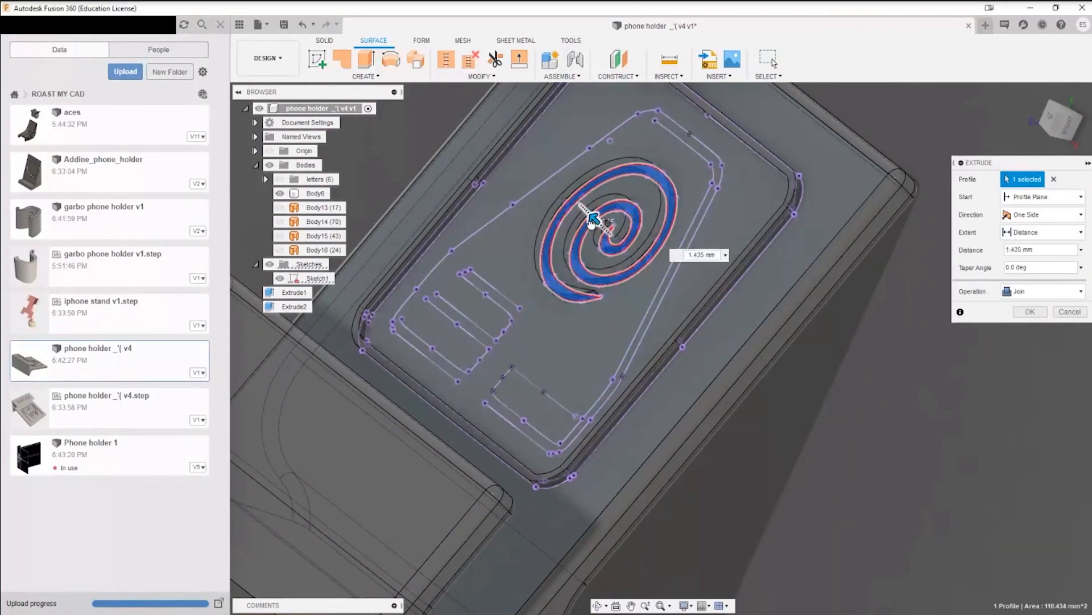
type("1")
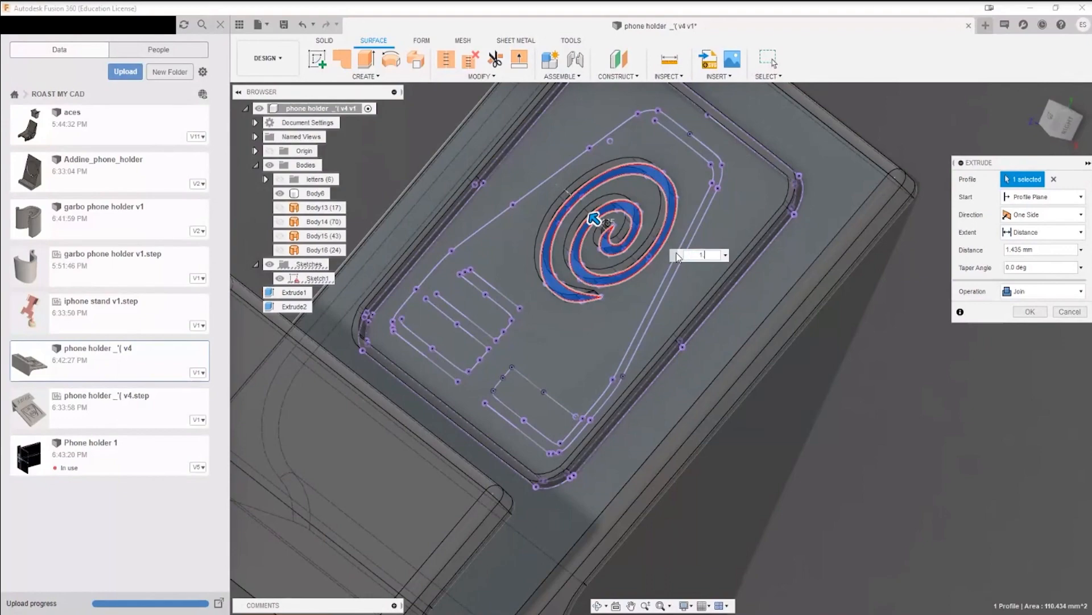
type(".5")
key("Return")
Step: Check the projected outlines of Sketch1 around the extruded spiral and hide the sketch
scroll(769, 401, "down", 3)
mouse_move(770, 401)
middle_mouse_down("shift")
mouse_move(849, 411)
mouse_move(808, 401)
mouse_move(780, 375)
mouse_move(775, 408)
middle_mouse_up("shift")
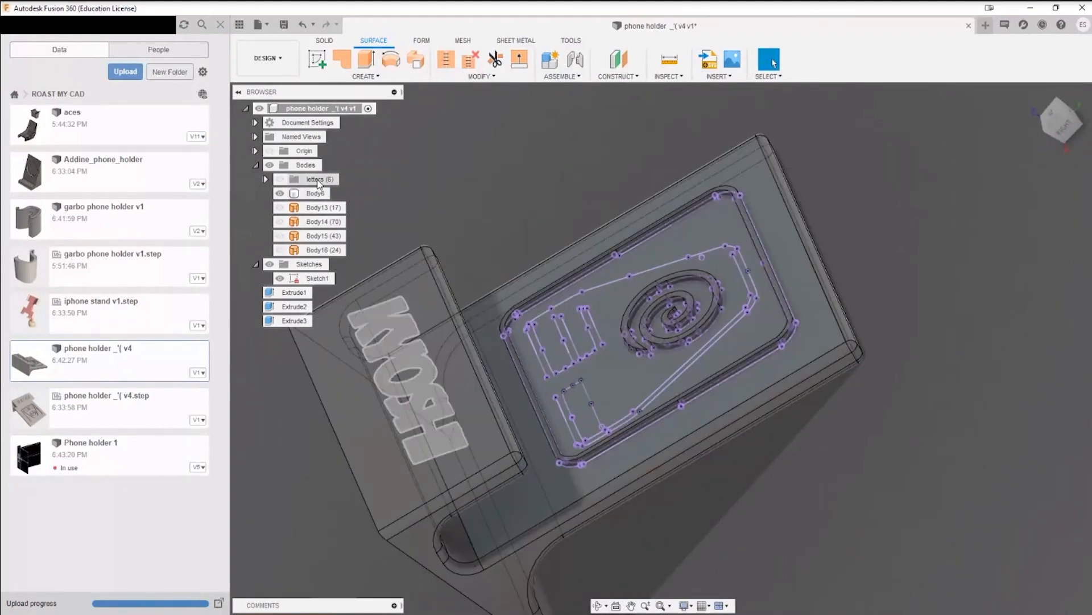
scroll(609, 377, "up", 3)
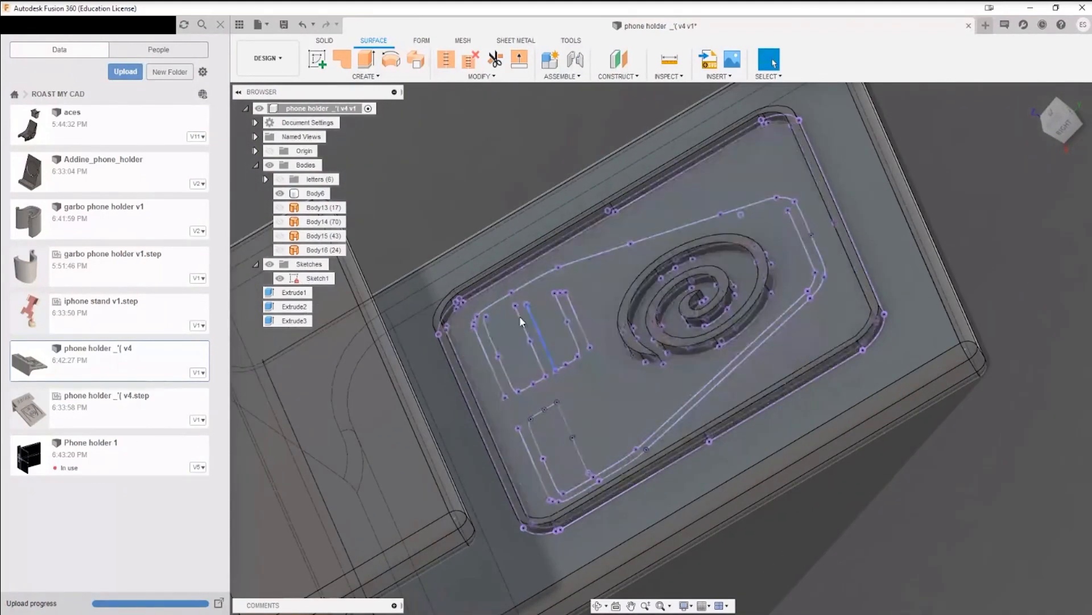
left_click(317, 280)
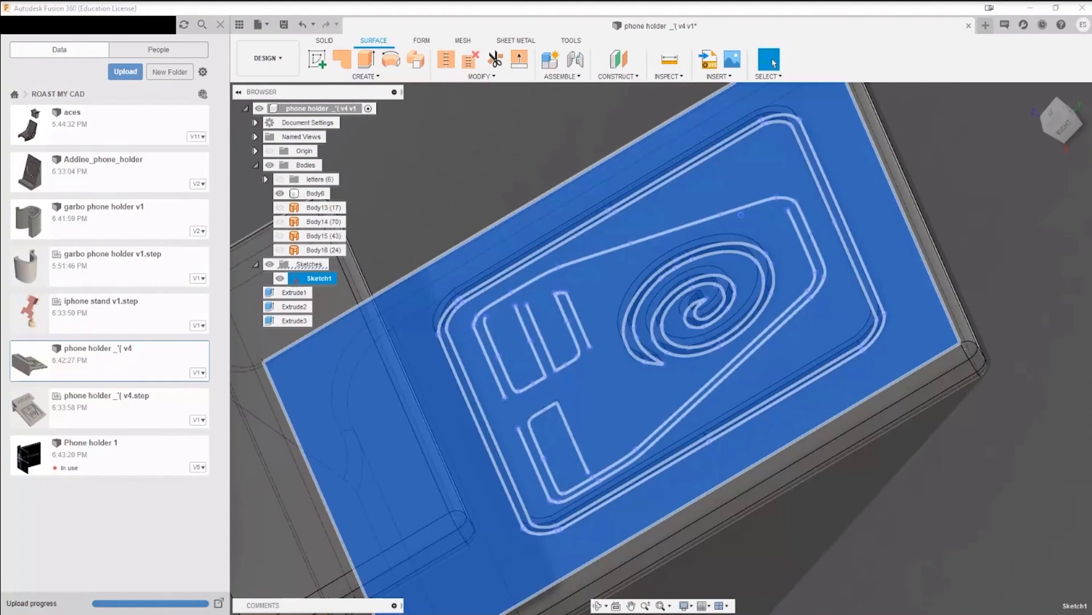
scroll(952, 450, "down", 4)
left_click(1035, 462)
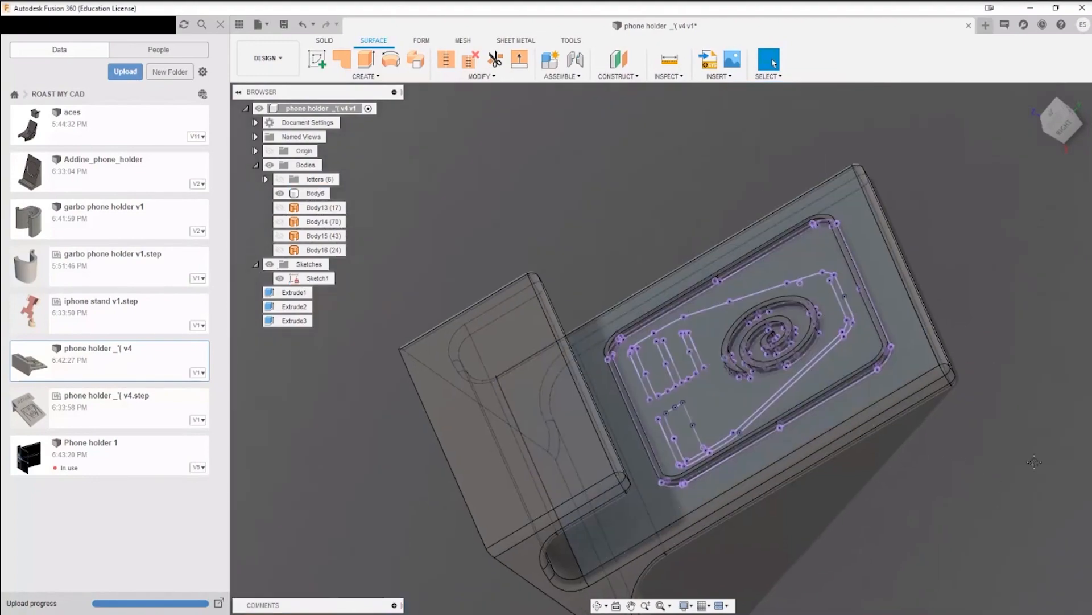
mouse_move(1034, 462)
middle_mouse_down()
mouse_move(961, 416)
mouse_move(1018, 413)
mouse_move(1010, 379)
mouse_move(1023, 406)
middle_mouse_up()
left_click(284, 278)
left_click(281, 278)
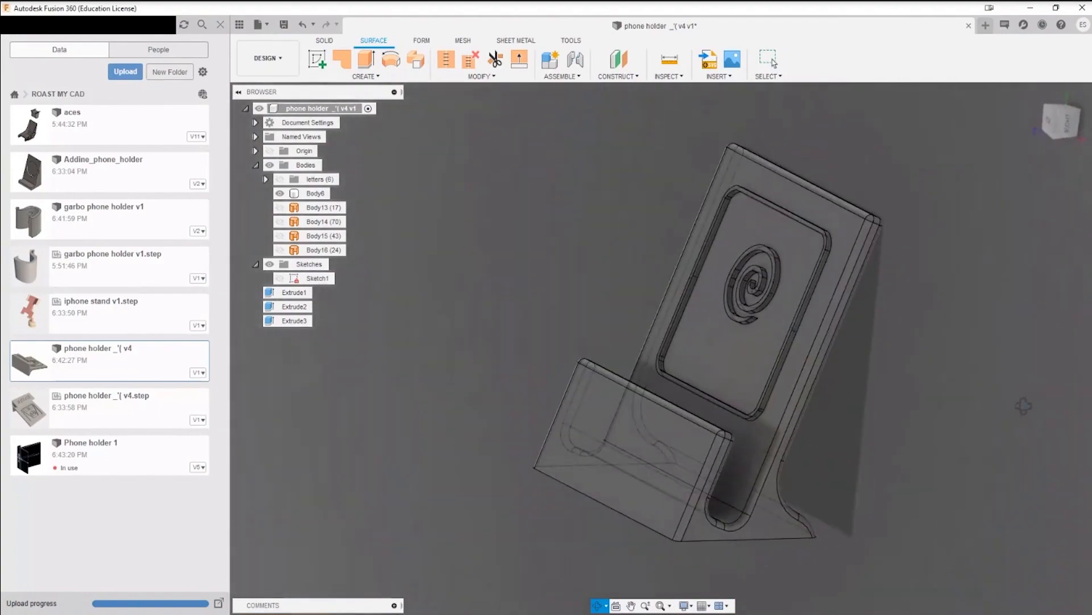
Step: Show the letters group and examine the holder's spiral and frame from several angles and up close
middle_click_drag(643, 288, 706, 267, "shift")
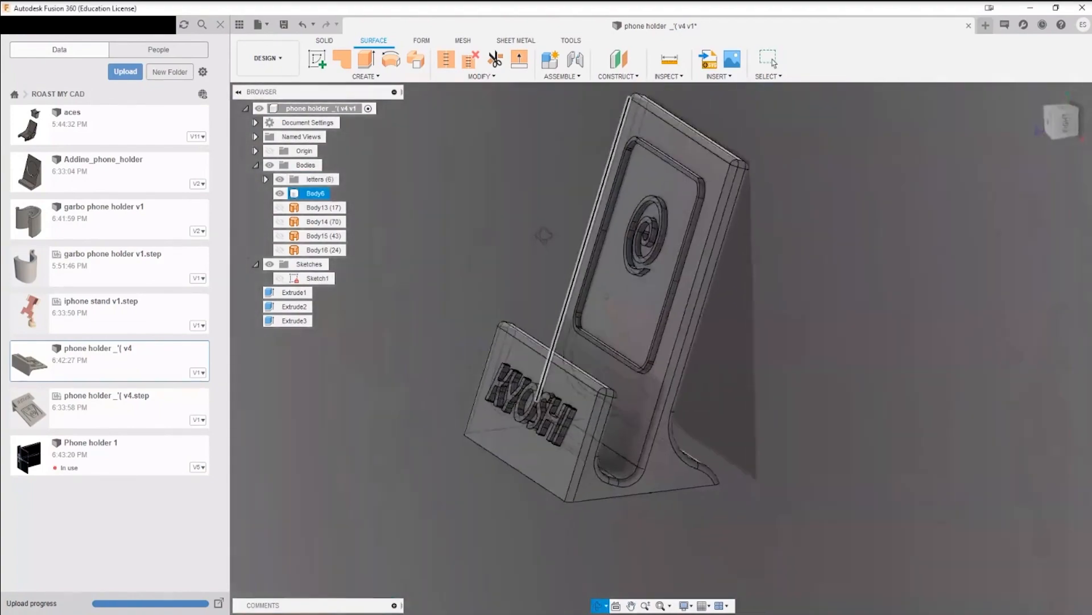
middle_click_drag(545, 236, 642, 244, "shift")
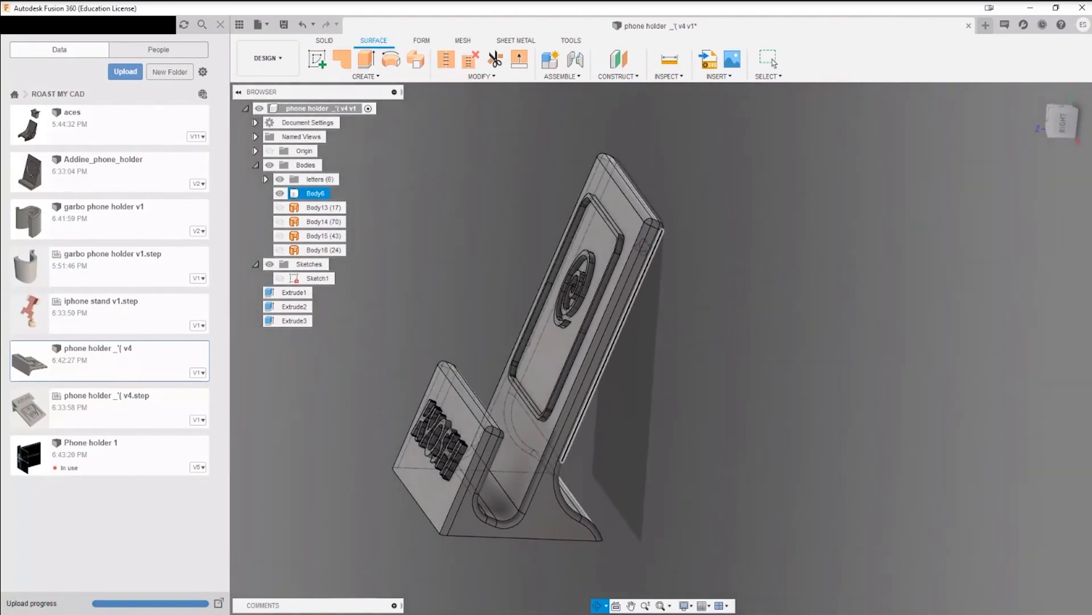
middle_click_drag(717, 276, 832, 259, "shift")
left_click(622, 275)
scroll(626, 282, "up", 5)
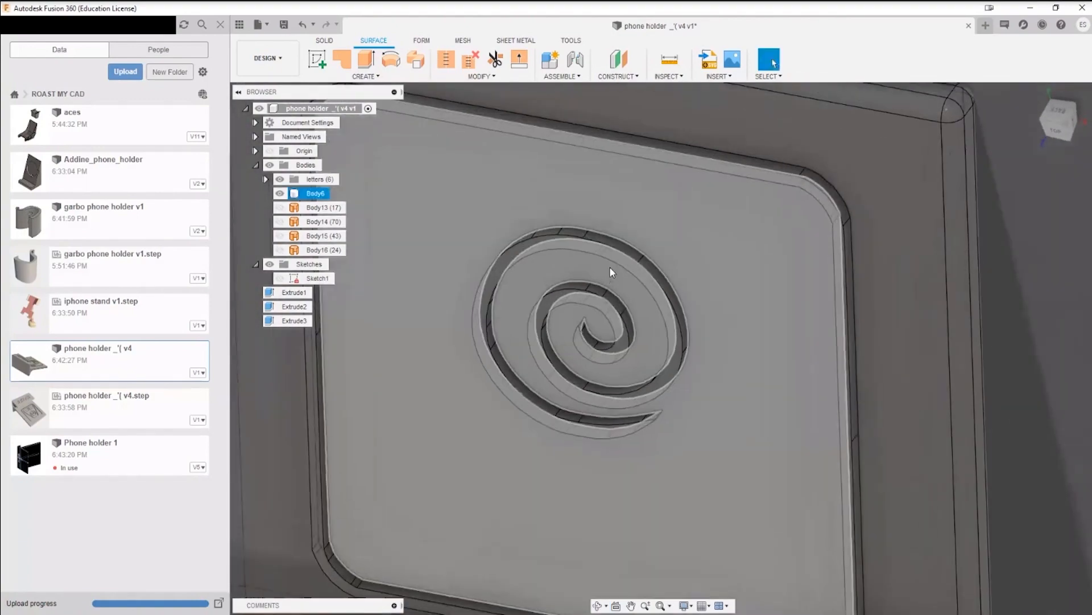
scroll(541, 312, "down", 5)
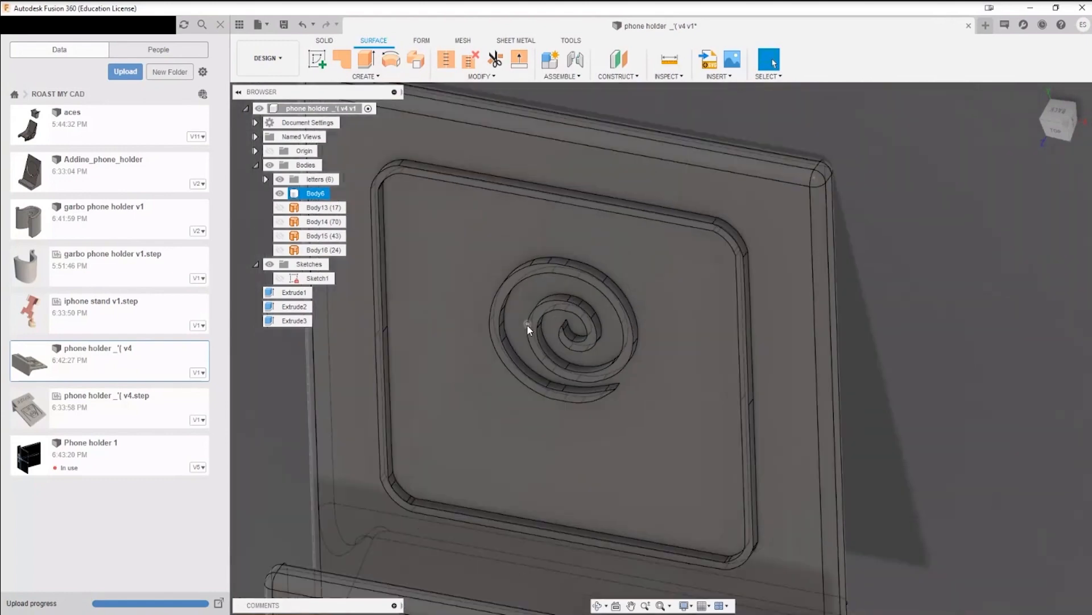
left_click(749, 158)
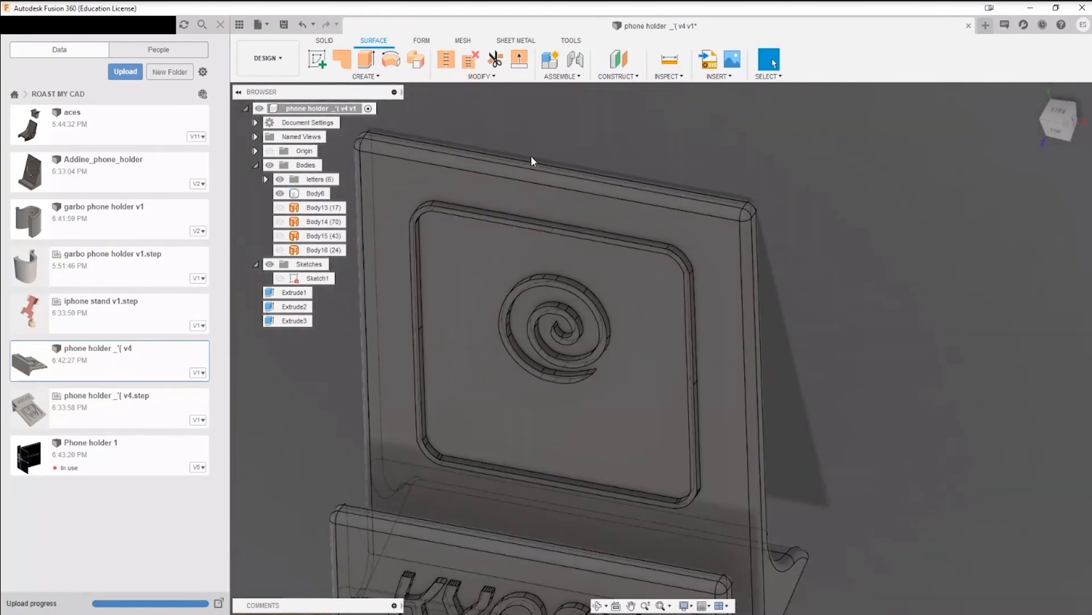
left_click(487, 355)
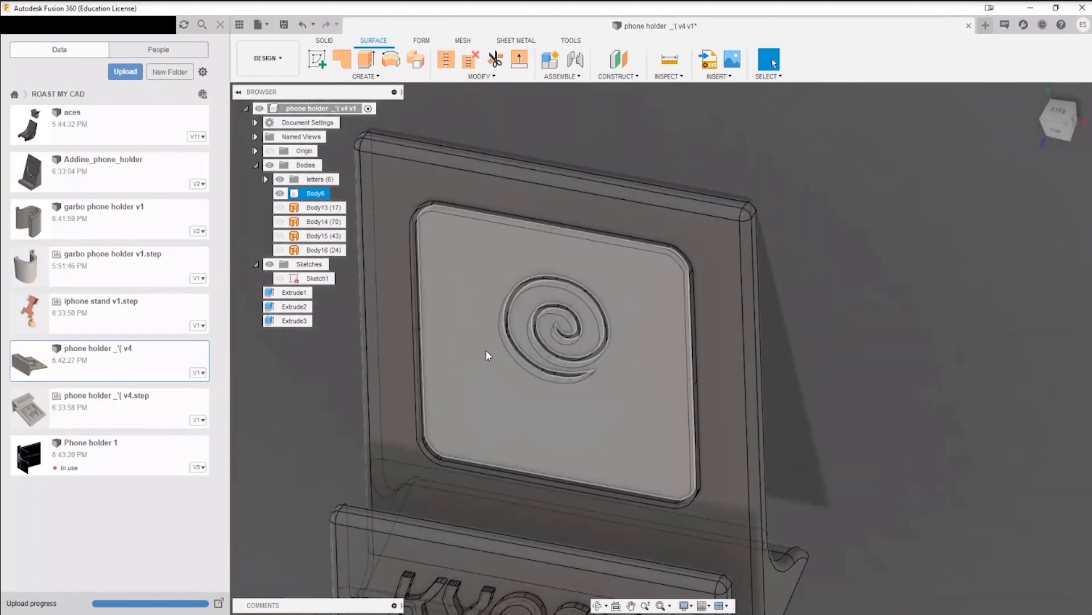
Step: Switch Body6 off and on again, and show the surface body Body14 on the backrest
left_click(280, 193)
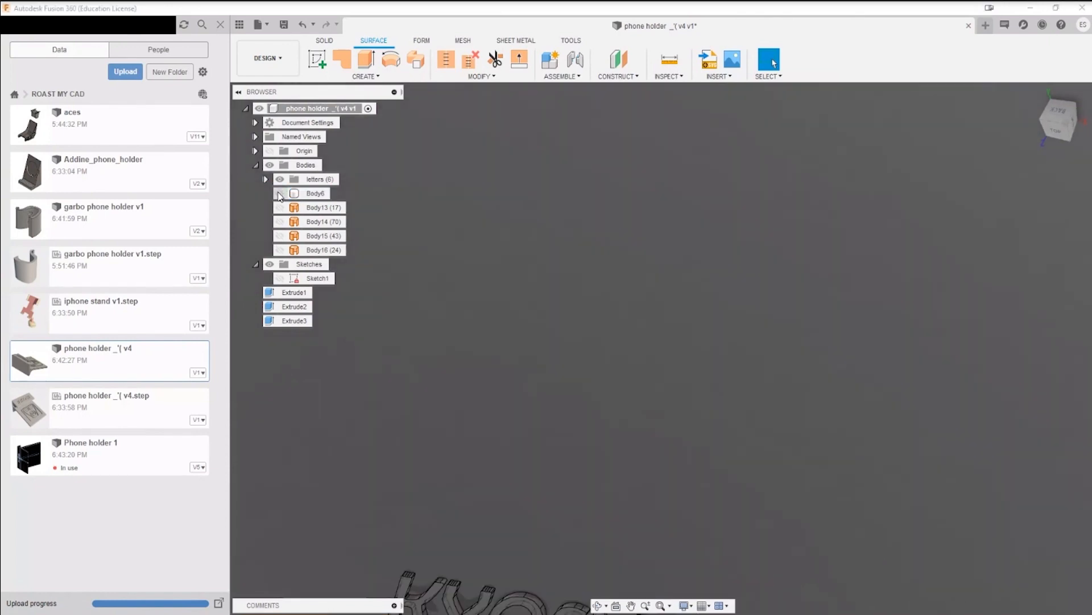
left_click(279, 193)
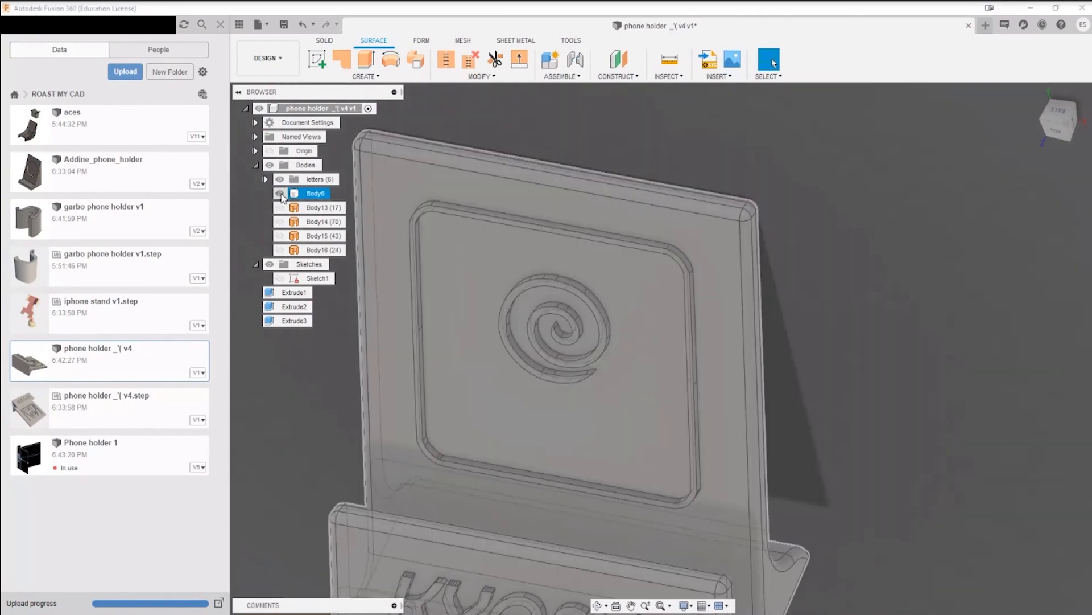
left_click(327, 255, "shift")
left_click(934, 339)
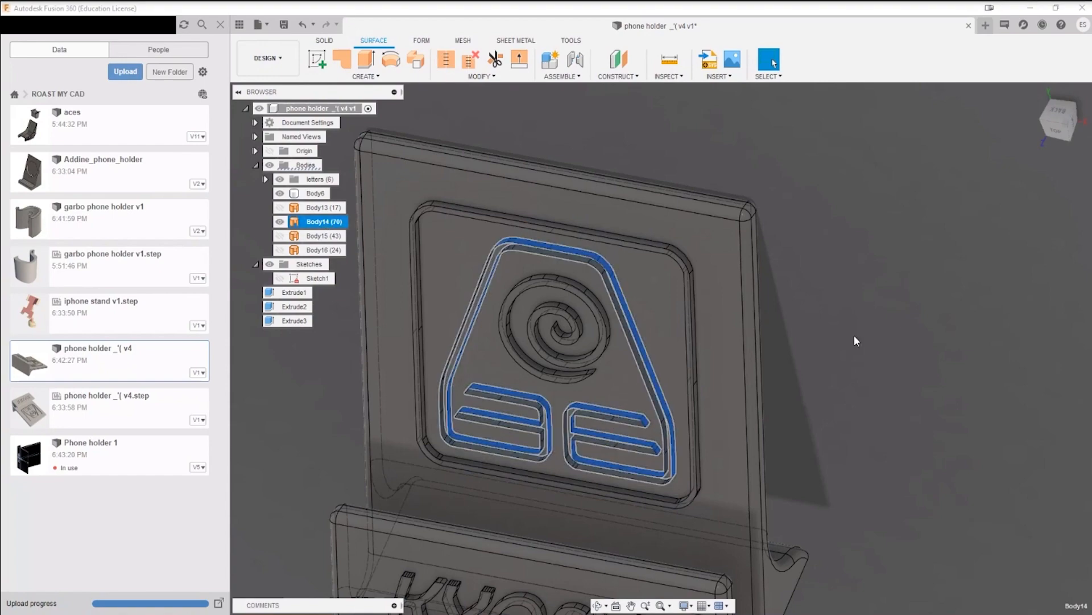
Step: Measure the curved corner edge of Body14's inner outline above the spiral
left_click(639, 292)
scroll(623, 298, "up", 6)
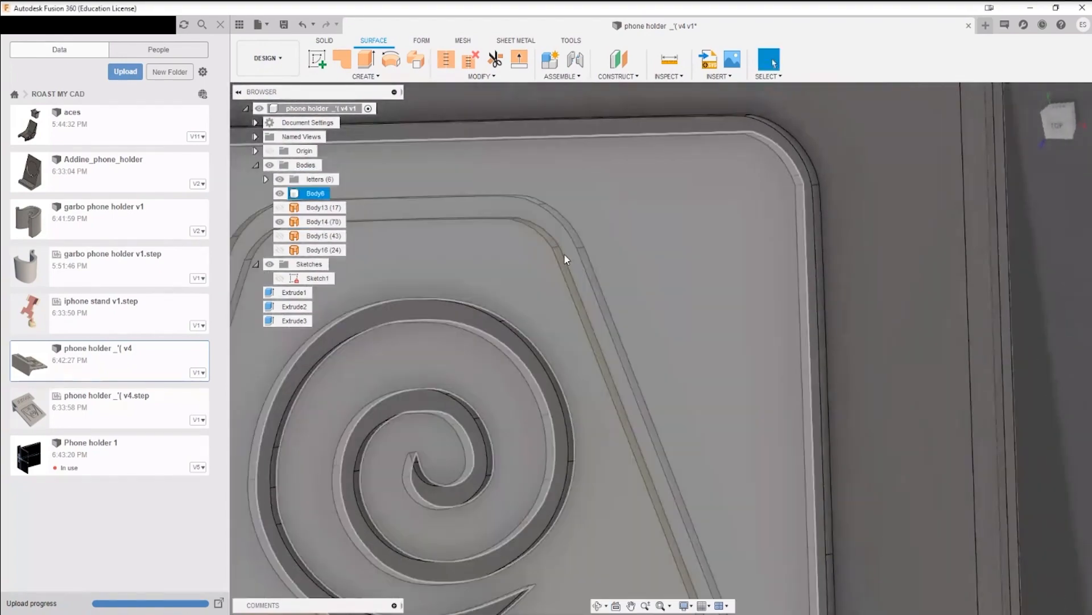
scroll(564, 254, "up", 5)
middle_click_drag(587, 272, 607, 249, "shift")
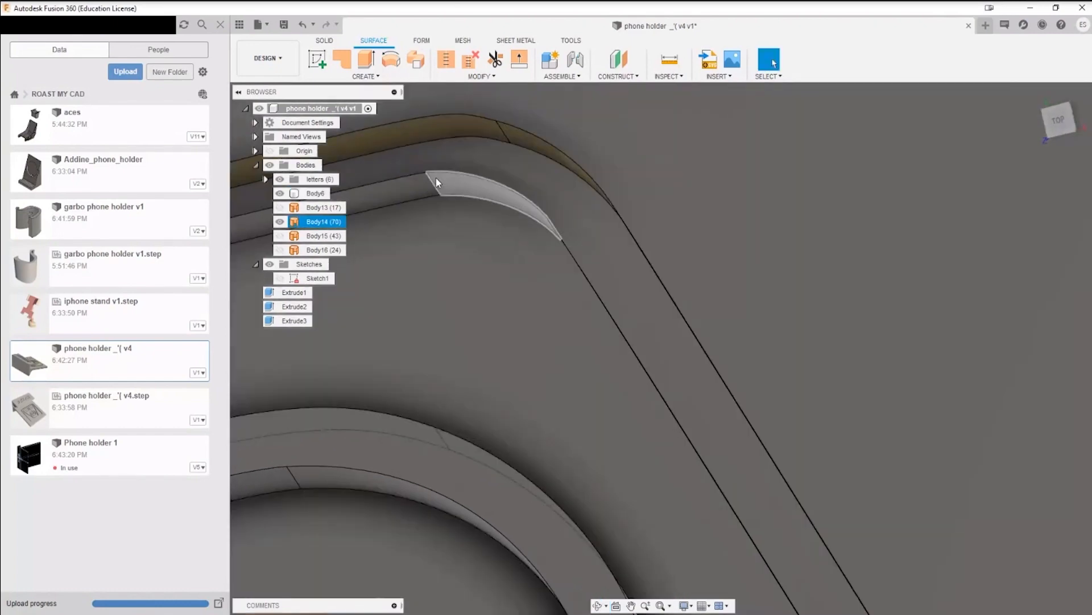
key("i")
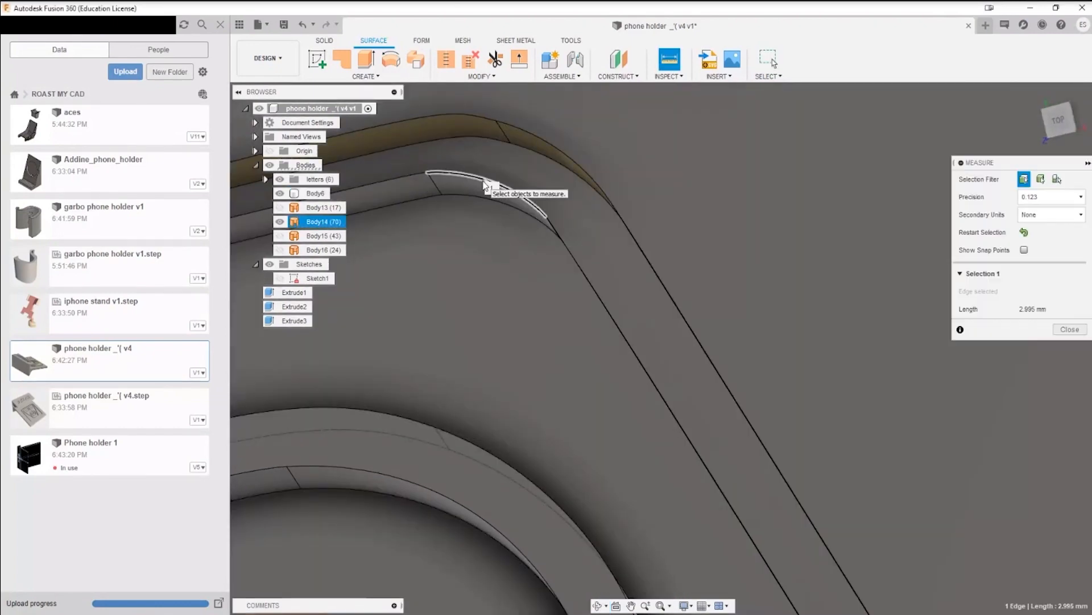
key("Escape")
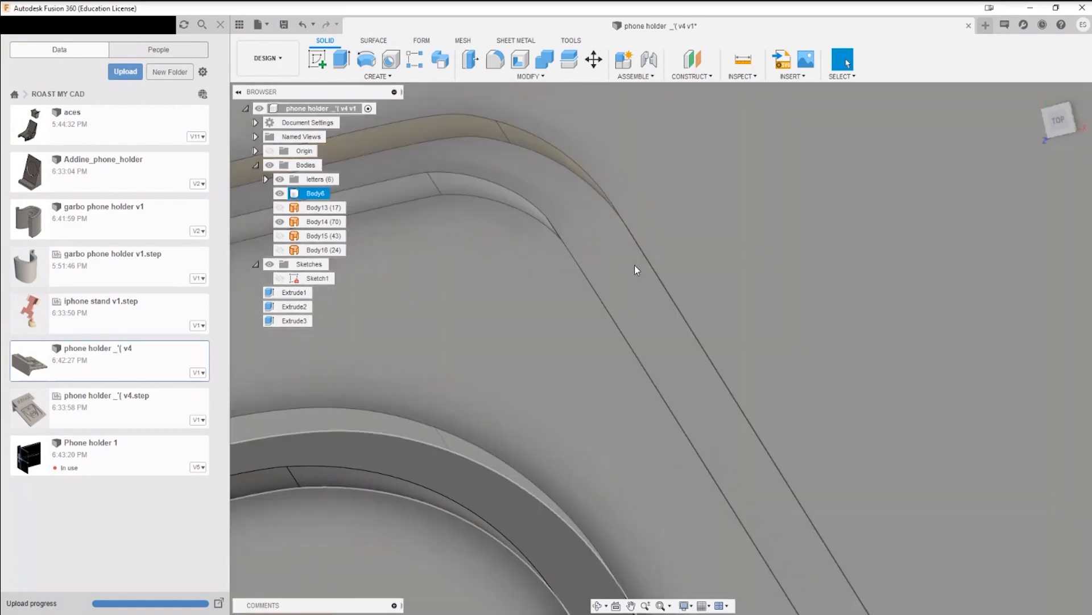
Step: Examine the backrest's frame outline, spiral and bar recesses and the KYOSHI lettering up close and from several angles
scroll(577, 390, "down", 5)
scroll(618, 403, "down", 4)
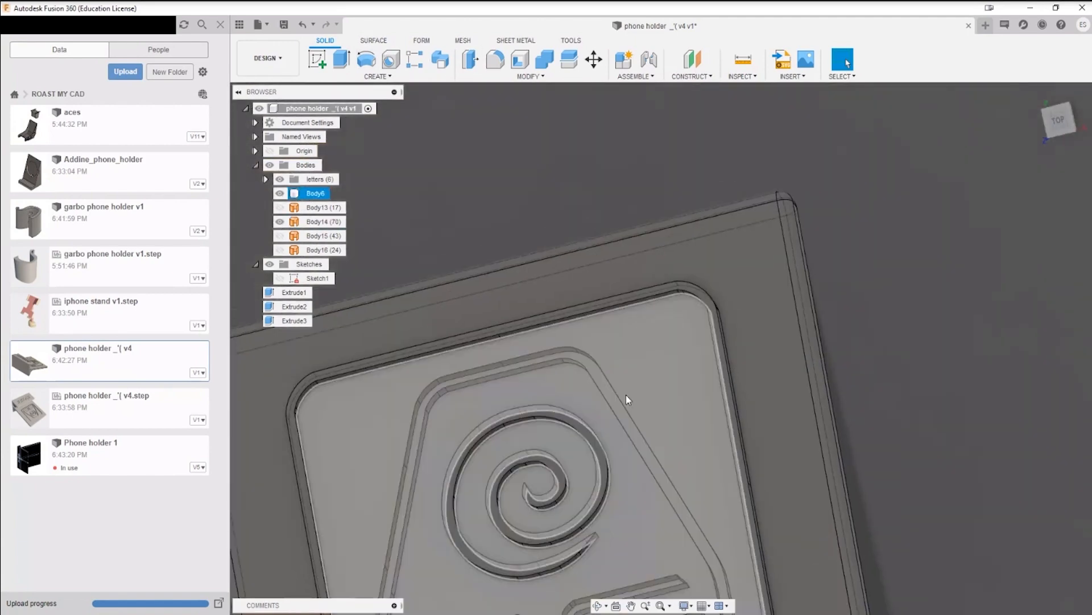
scroll(603, 393, "up", 5)
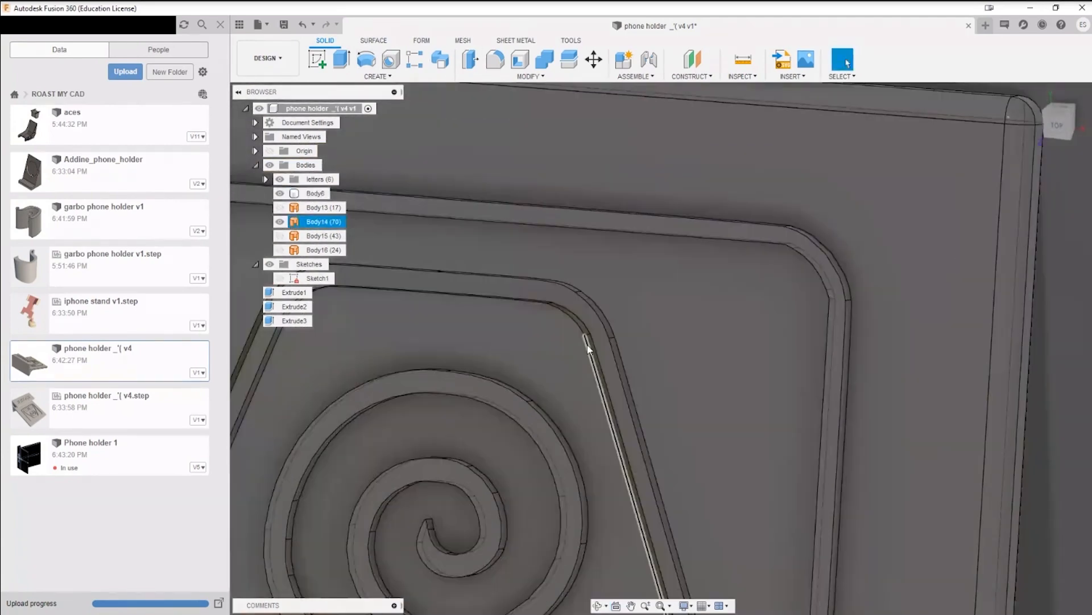
scroll(591, 349, "up", 3)
middle_click_drag(595, 351, 617, 336, "shift")
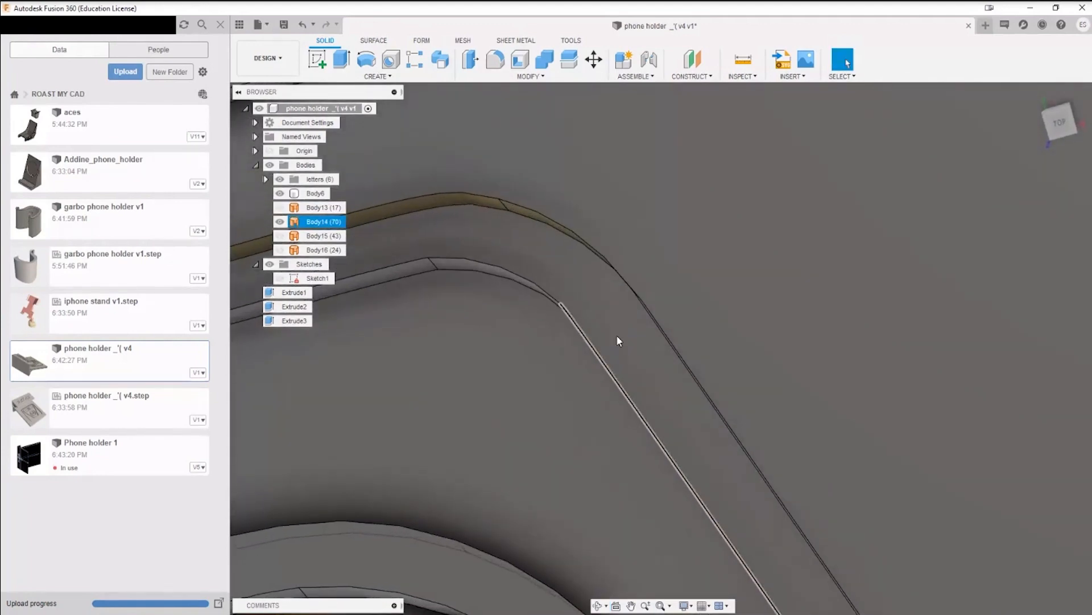
scroll(615, 380, "down", 4)
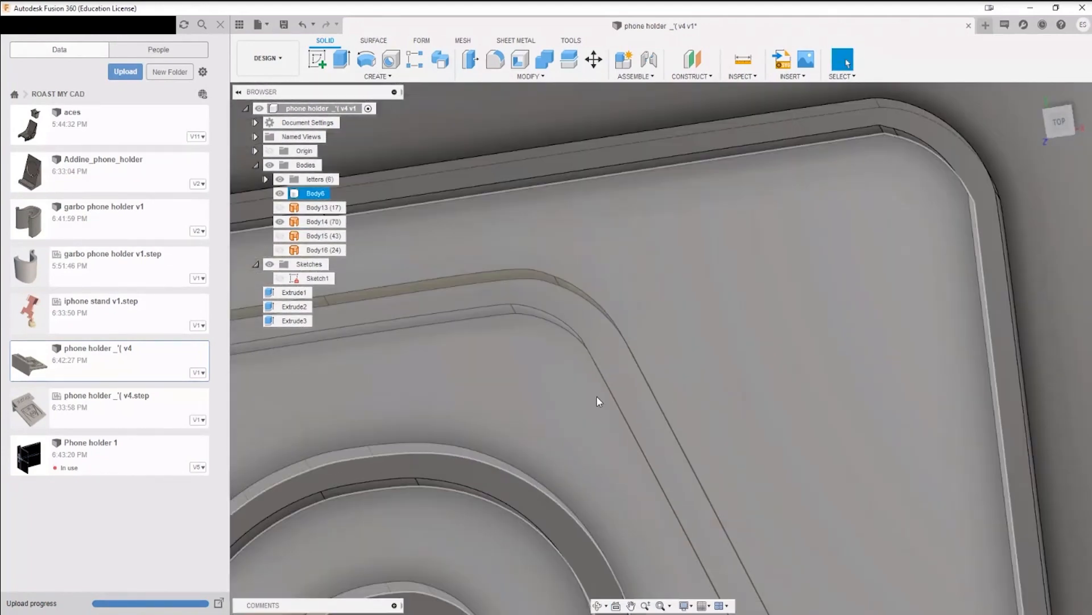
scroll(618, 382, "down", 6)
middle_click_drag(614, 436, 692, 272)
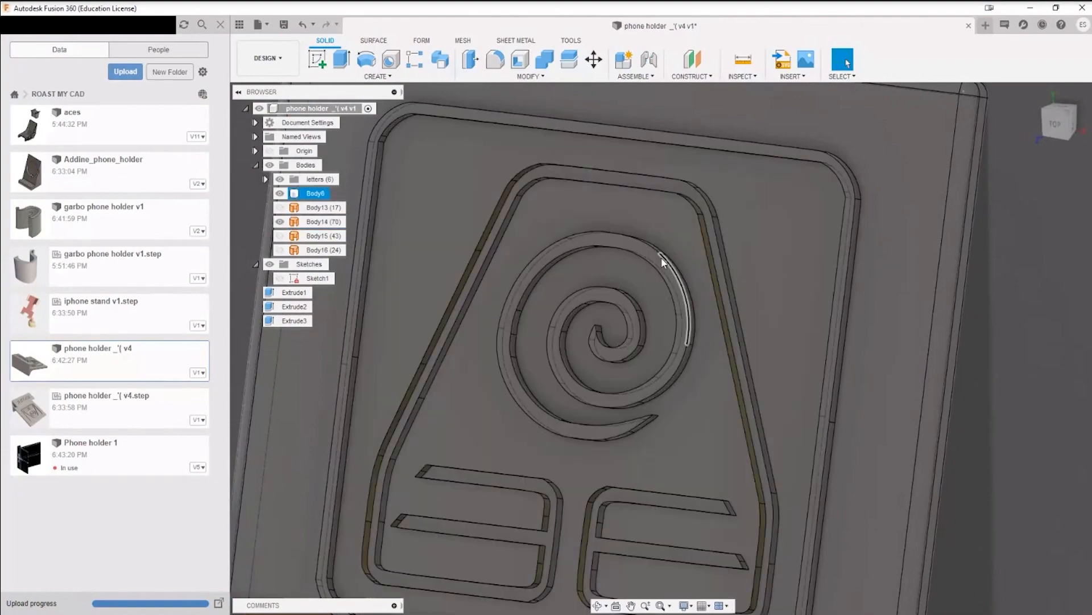
middle_click_drag(663, 262, 659, 241, "shift")
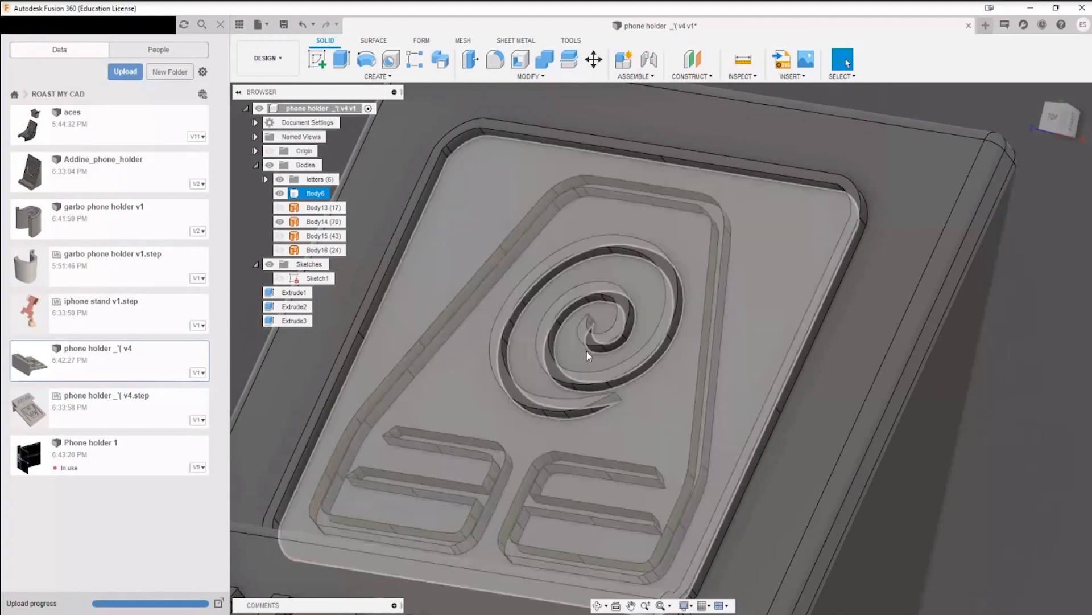
scroll(610, 350, "down", 3)
scroll(610, 391, "up", 8)
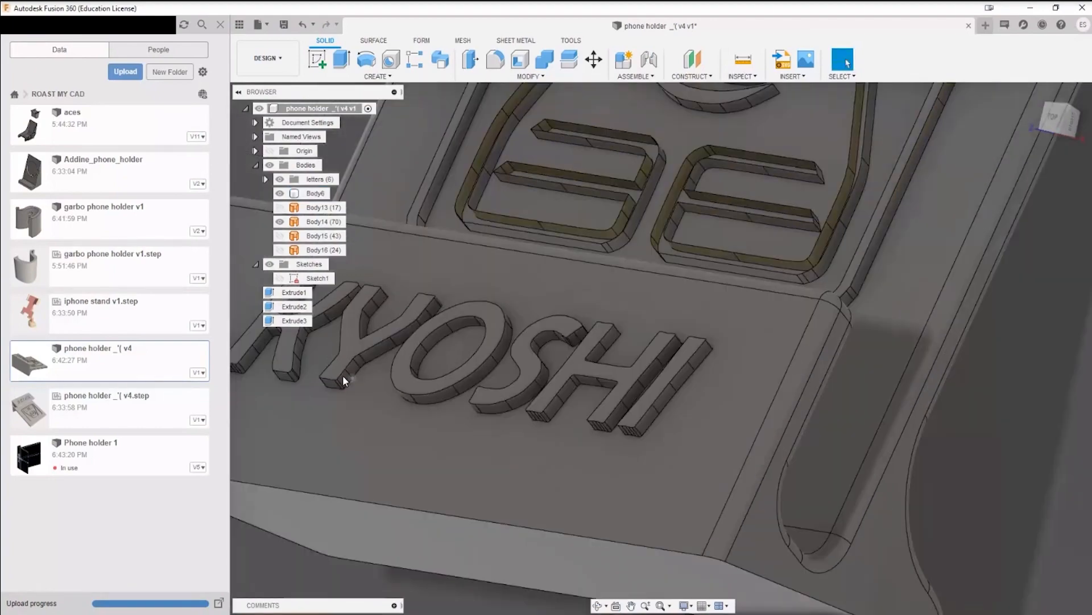
middle_click_drag(638, 271, 550, 510)
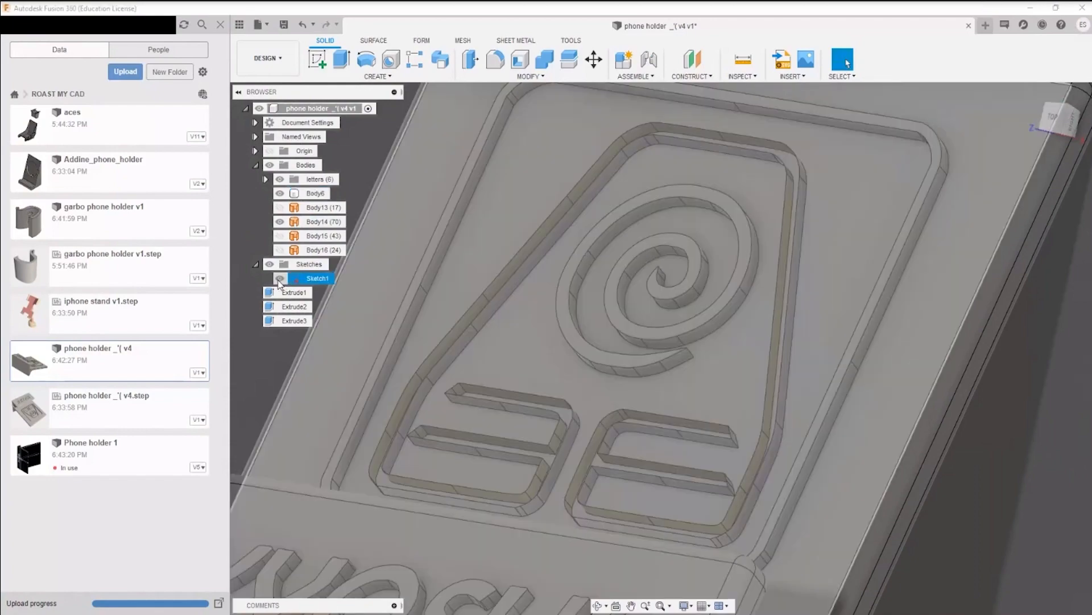
Step: Show Sketch1, open it for editing and project the side faces of one lower bar recess of Body14 into it
left_click(279, 278)
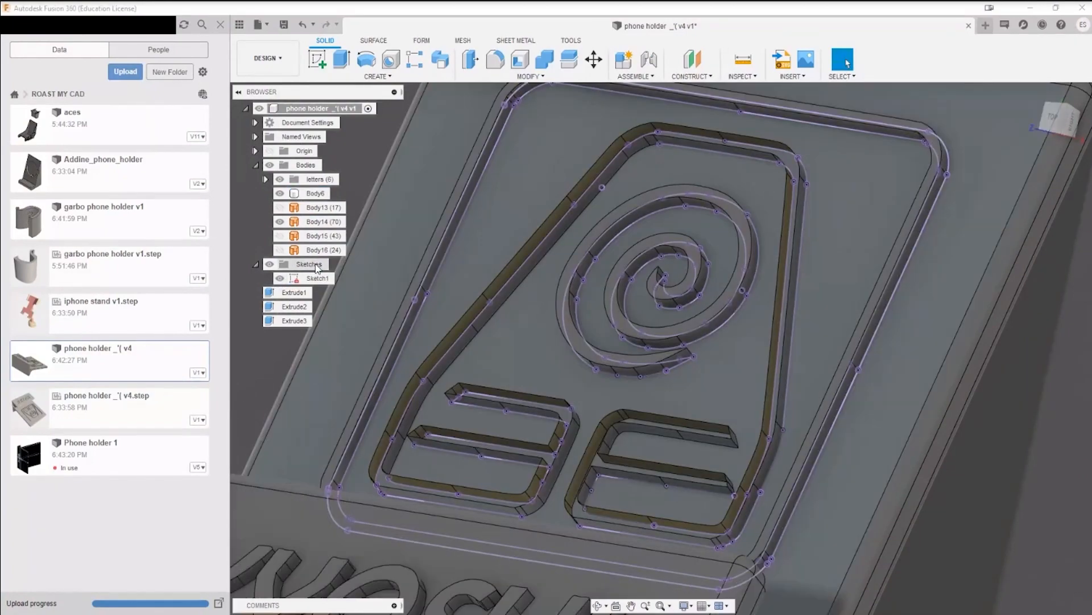
right_click(302, 278)
left_click(354, 330)
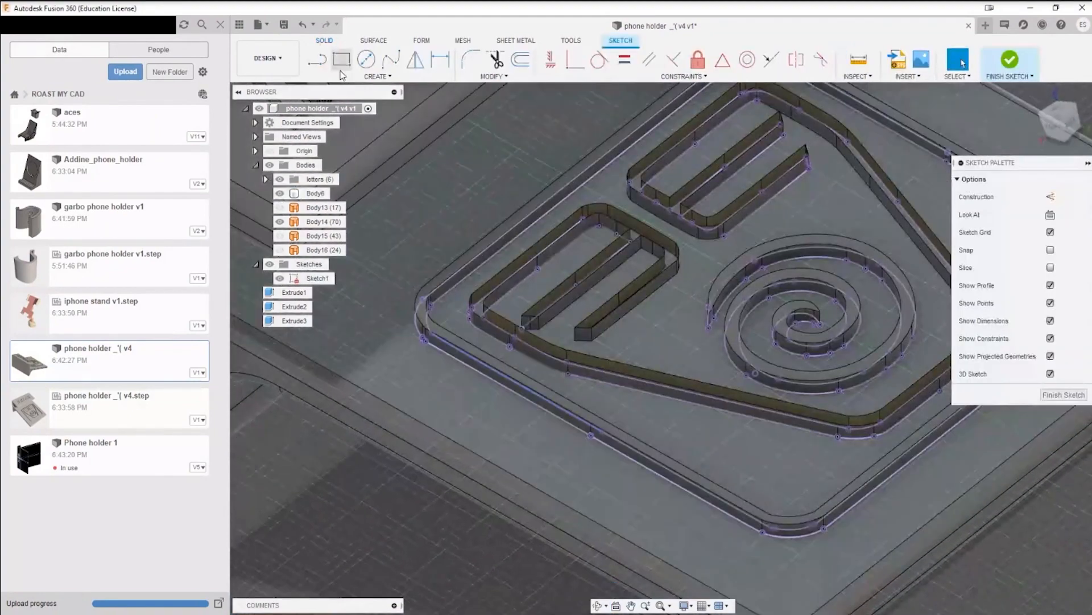
left_click(343, 75)
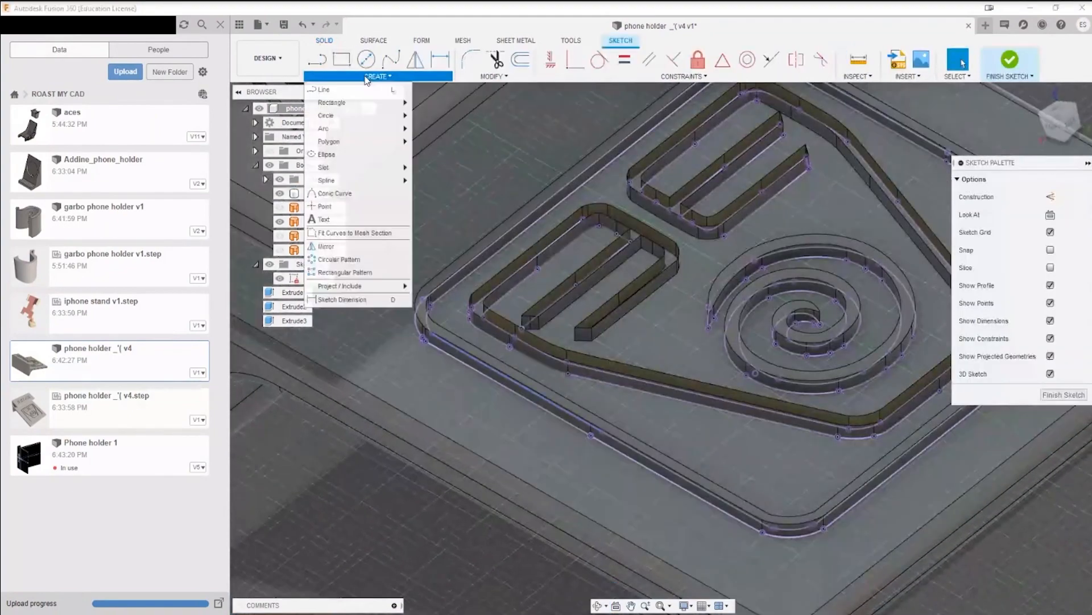
left_click(442, 287)
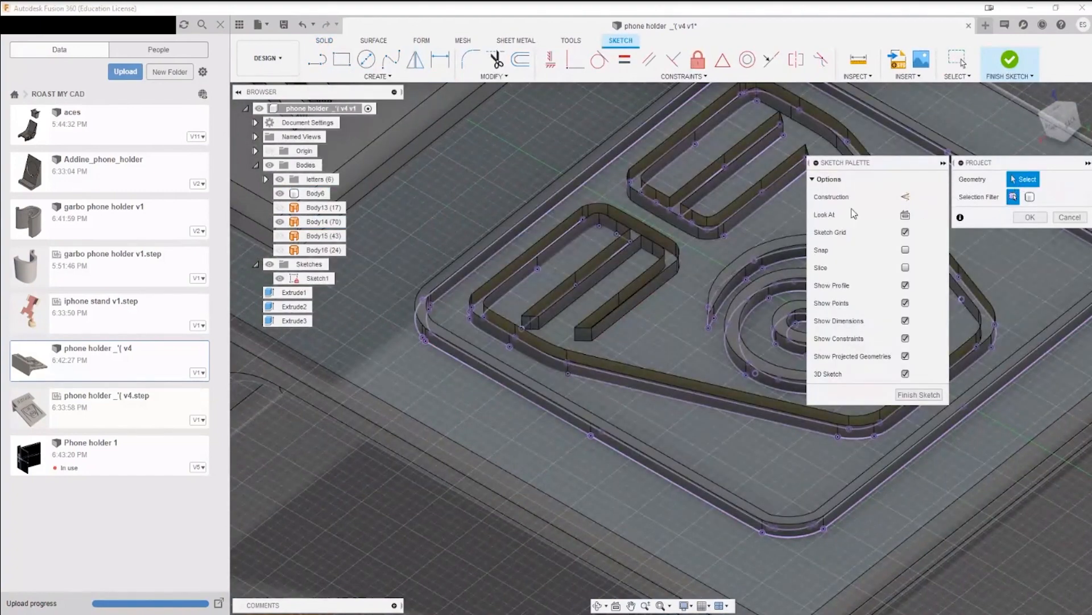
scroll(591, 294, "up", 5)
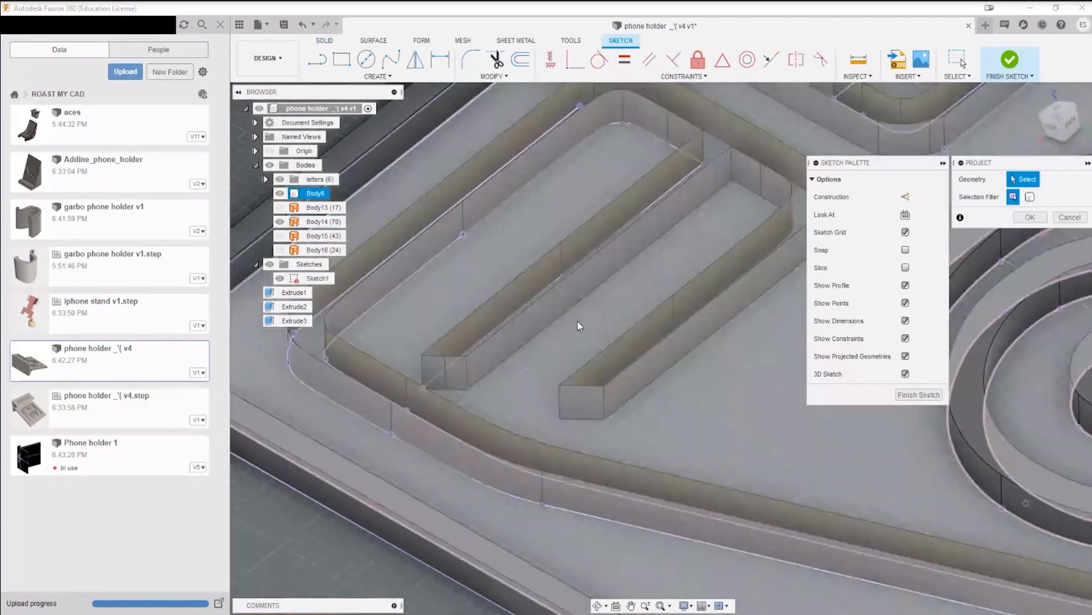
left_click(434, 377)
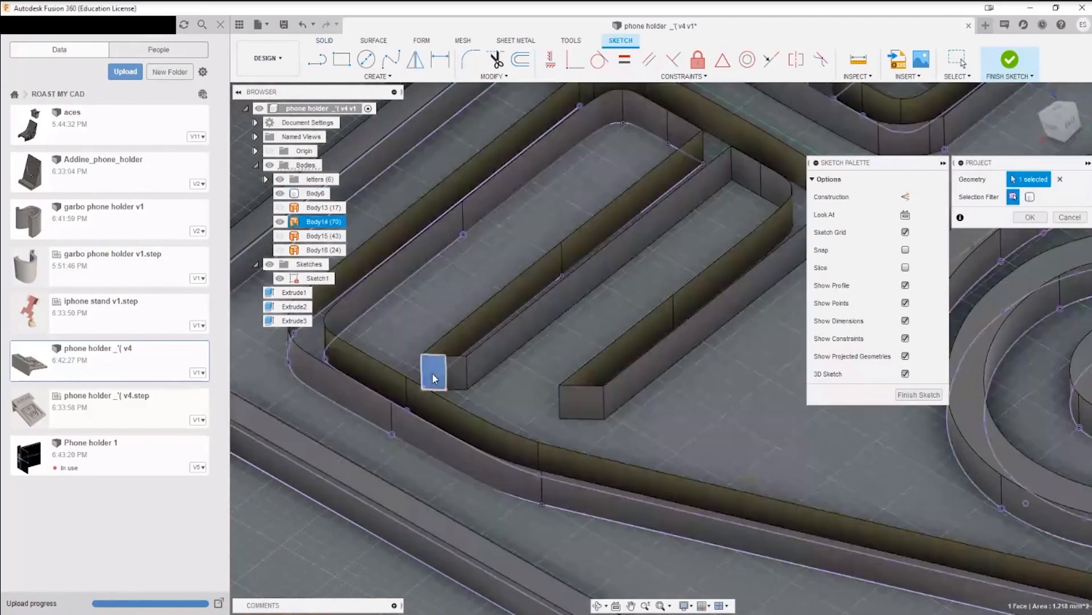
left_click(493, 346)
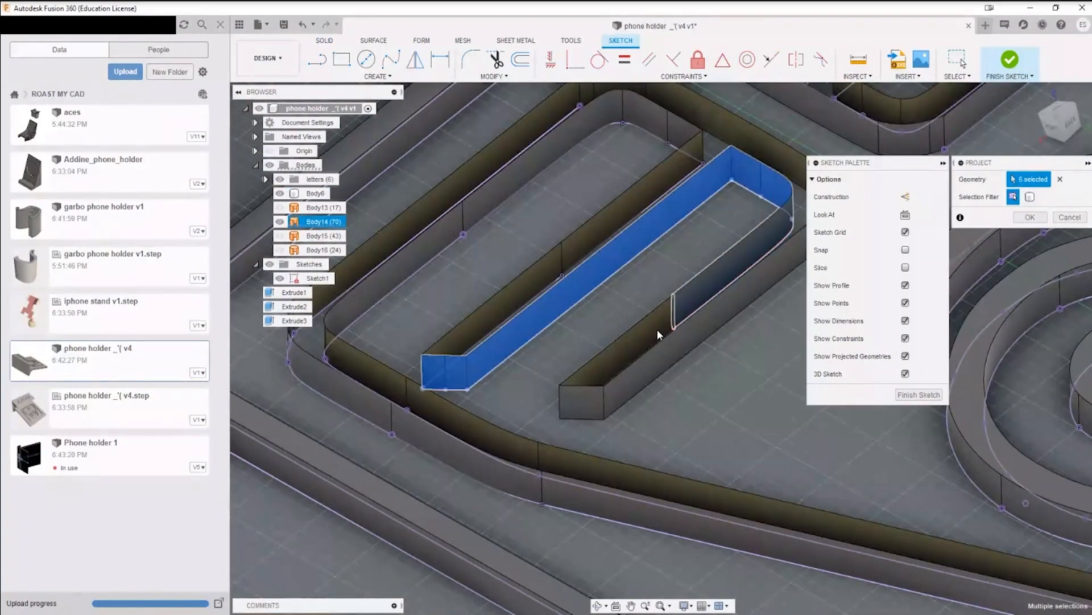
left_click(750, 136)
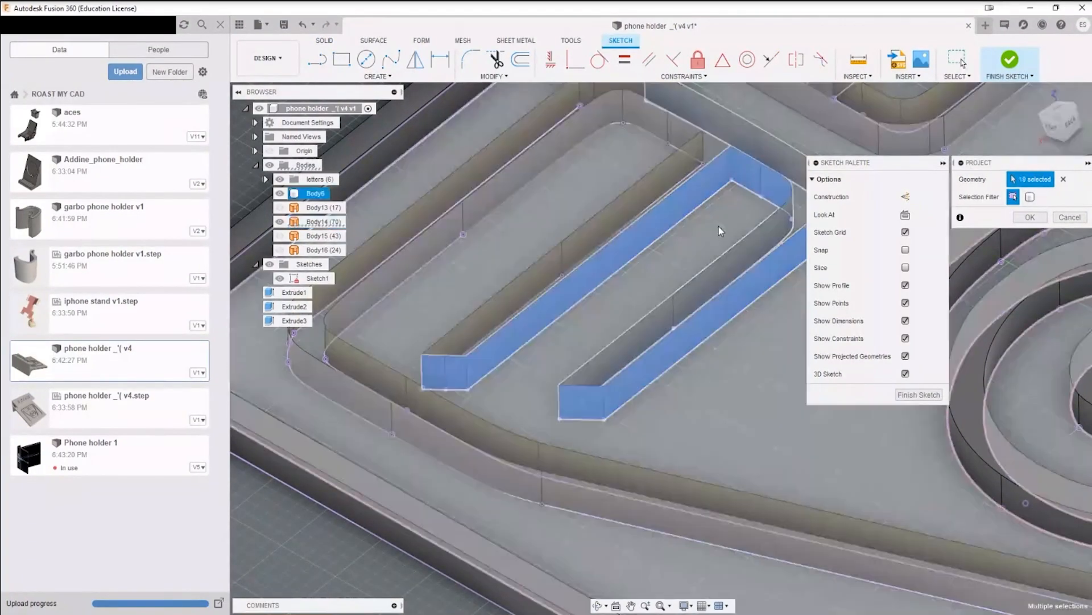
middle_click_drag(721, 227, 507, 313)
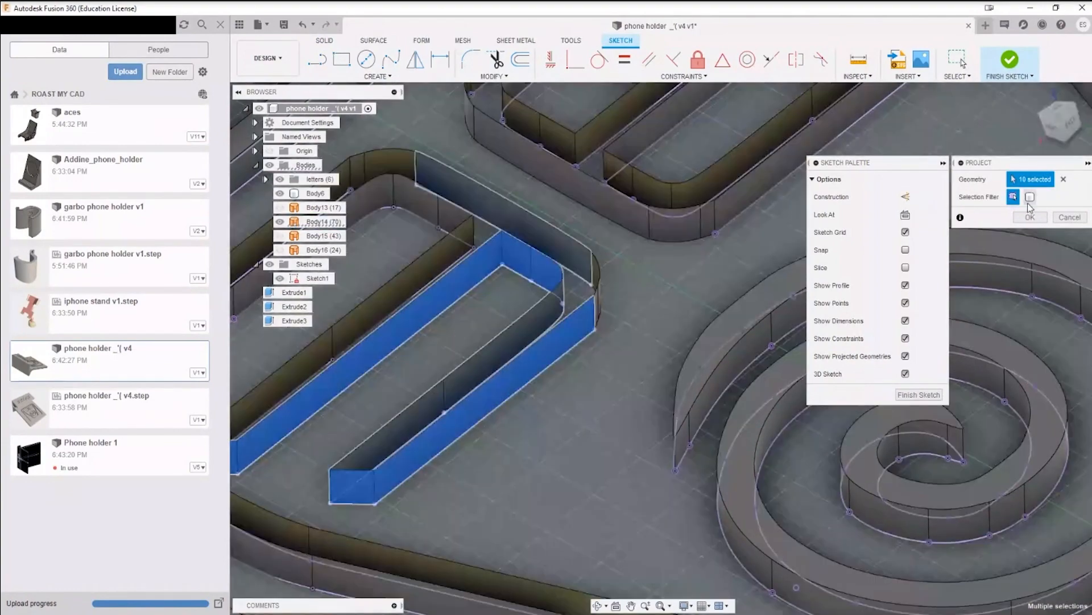
left_click(1031, 215)
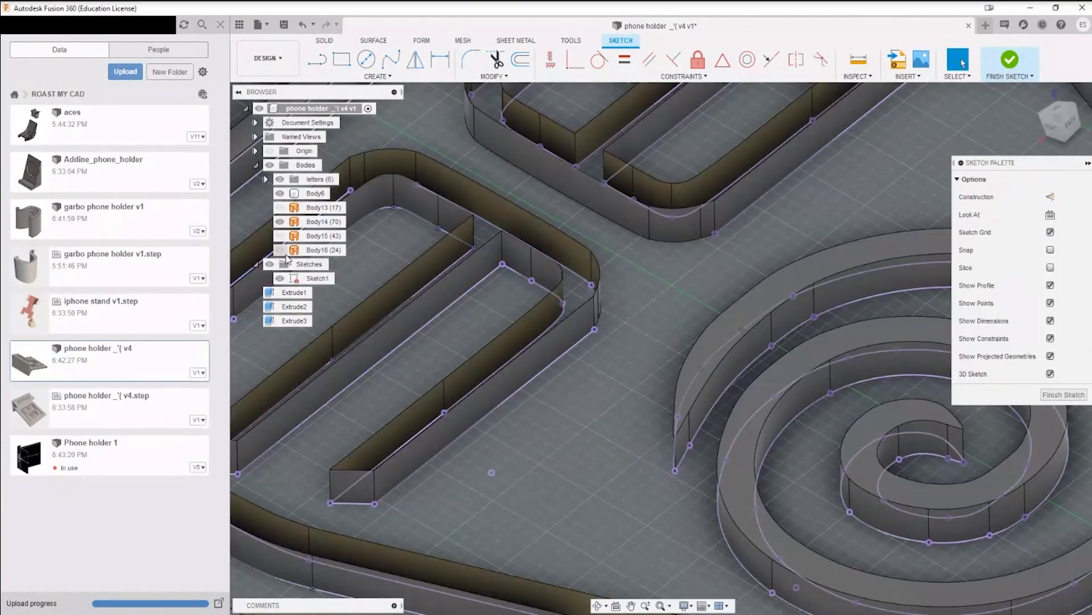
Step: Hide Body14, check the projected outlines around the spiral and finish editing Sketch1
left_click(280, 221)
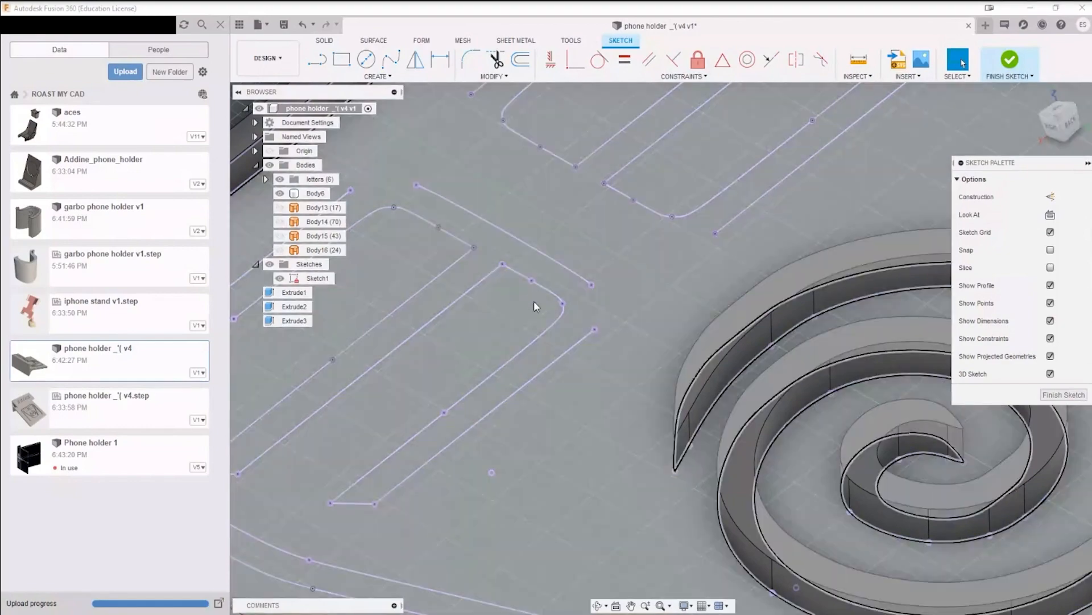
scroll(535, 299, "down", 6)
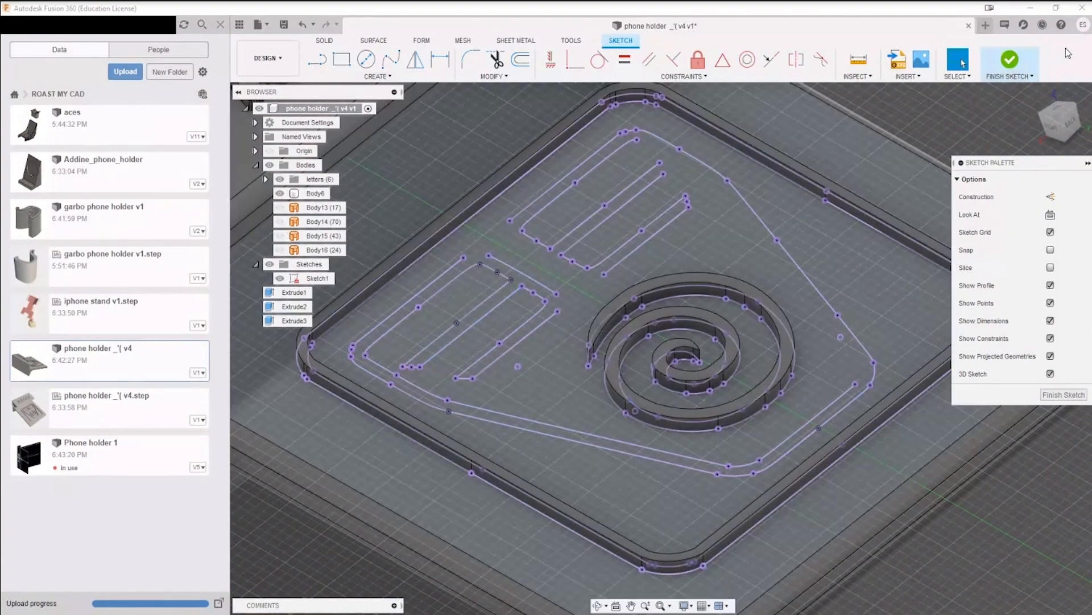
left_click(1005, 68)
left_click(342, 59)
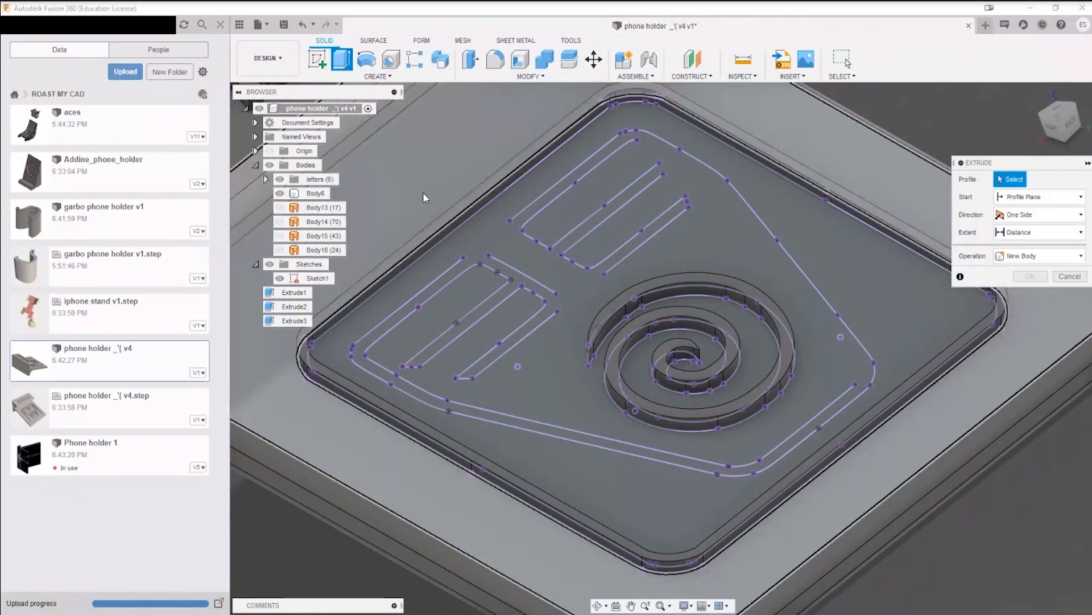
left_click(563, 421)
key("Escape")
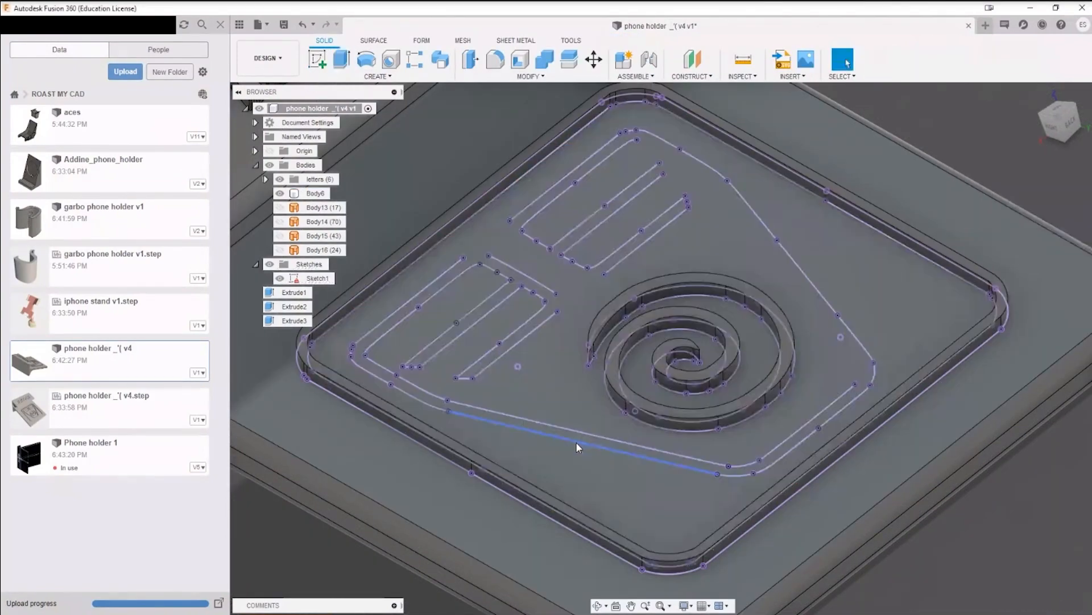
Step: Save the phone holder design as a new version and look over the whole holder with its projected outlines
scroll(374, 387, "down", 5)
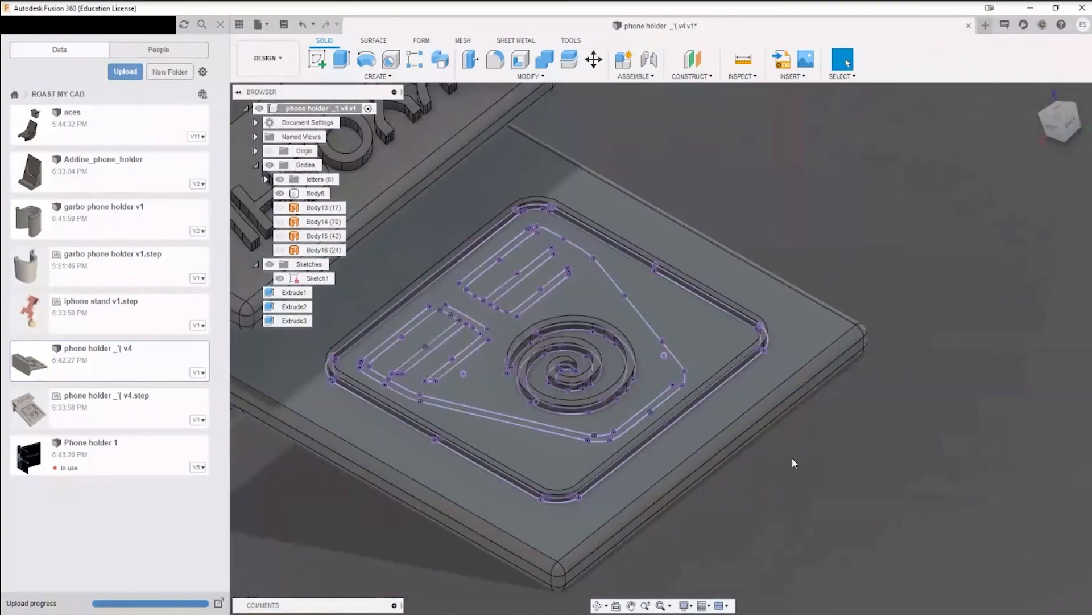
scroll(792, 458, "down", 5)
key("ctrl+s")
key("Return")
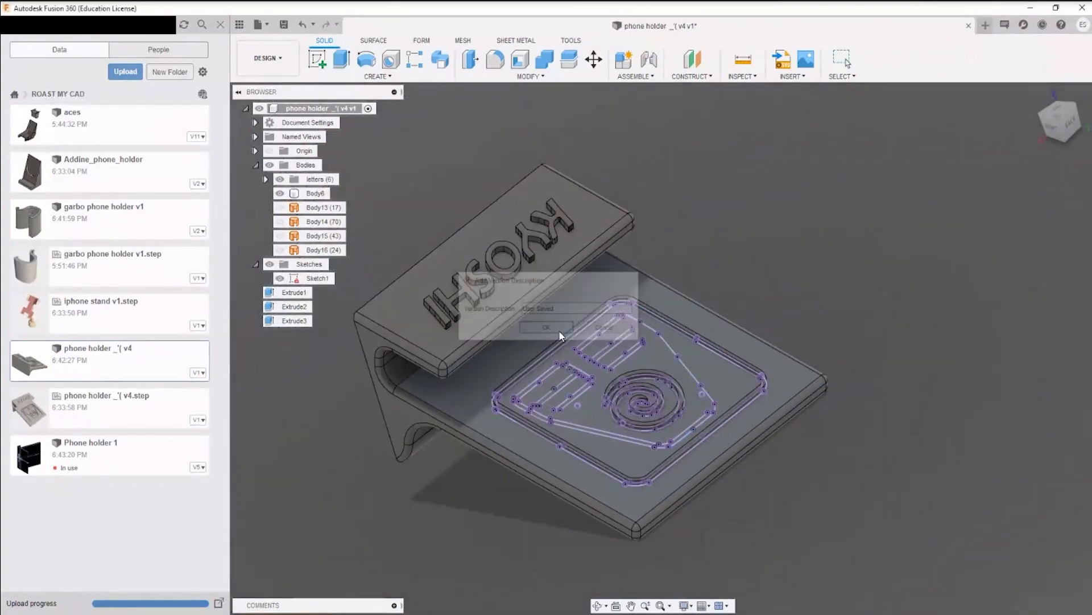
middle_click_drag(751, 420, 728, 420, "shift")
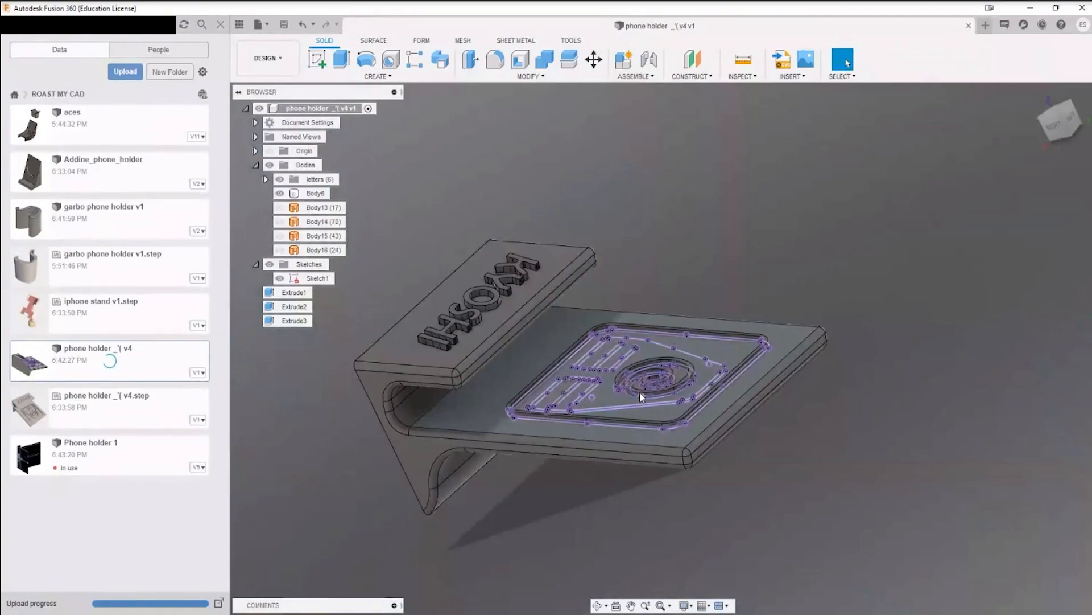
scroll(639, 392, "up", 4)
scroll(637, 391, "down", 4)
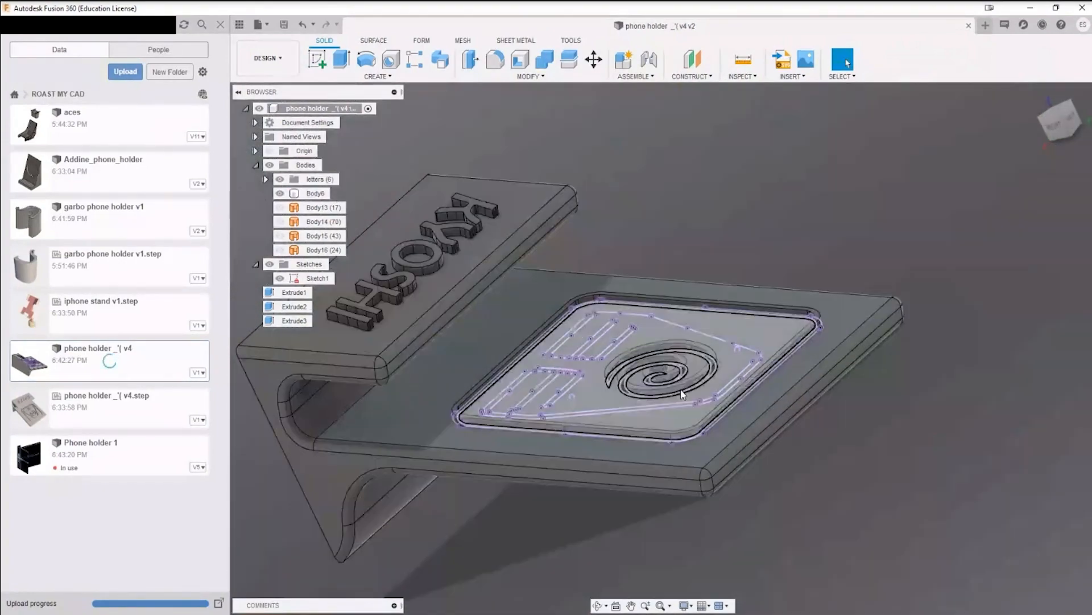
middle_click_drag(629, 402, 563, 358, "shift")
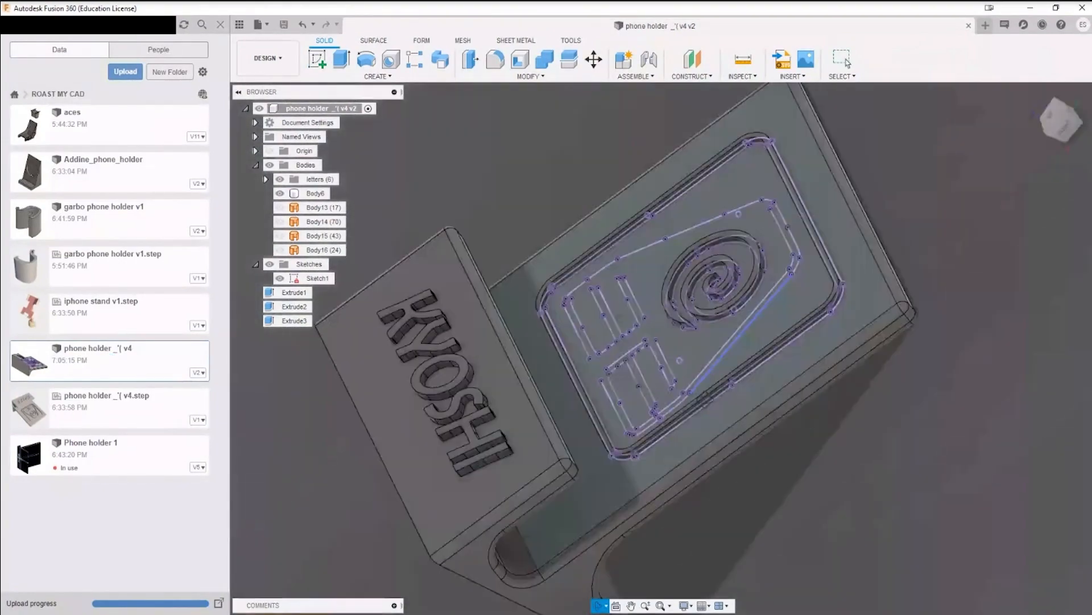
middle_click_drag(708, 398, 624, 322, "shift")
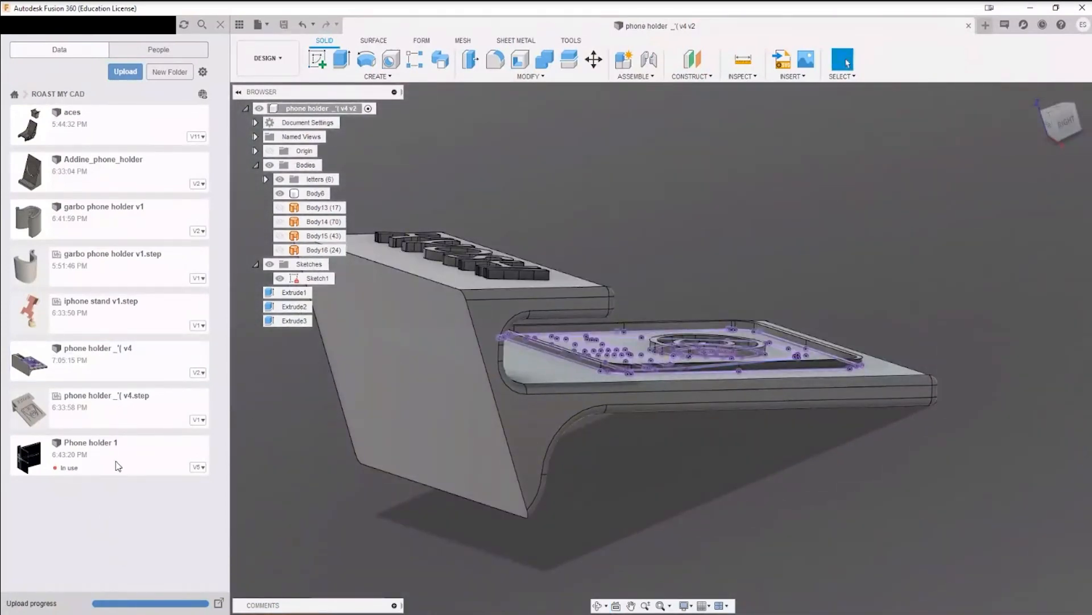
Step: Create a Fusion design from iphone stand v1.step and dismiss the job status overview
double_click(98, 316)
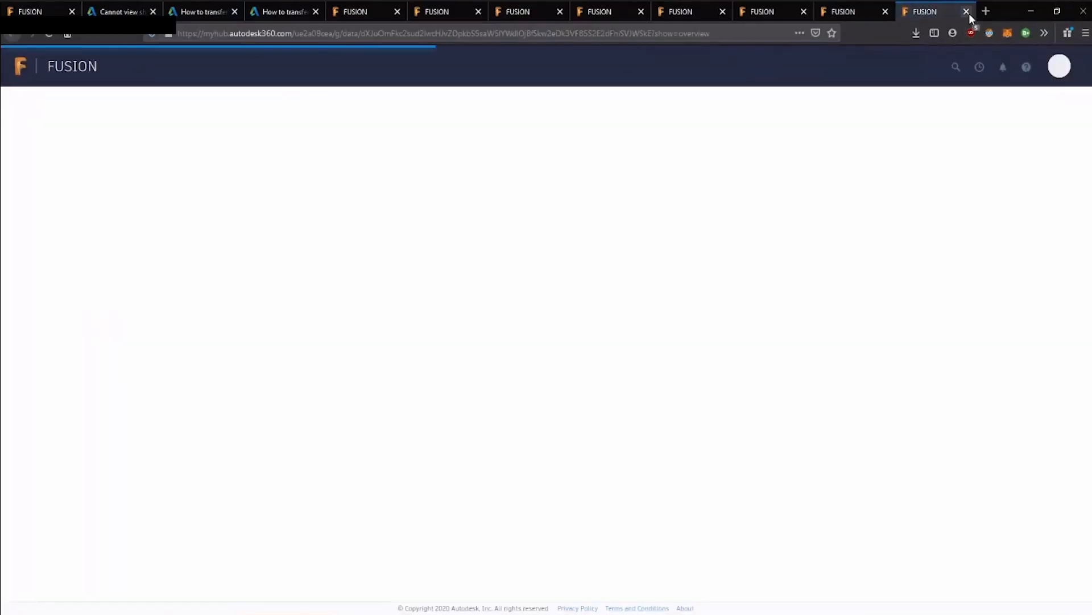
left_click(1031, 12)
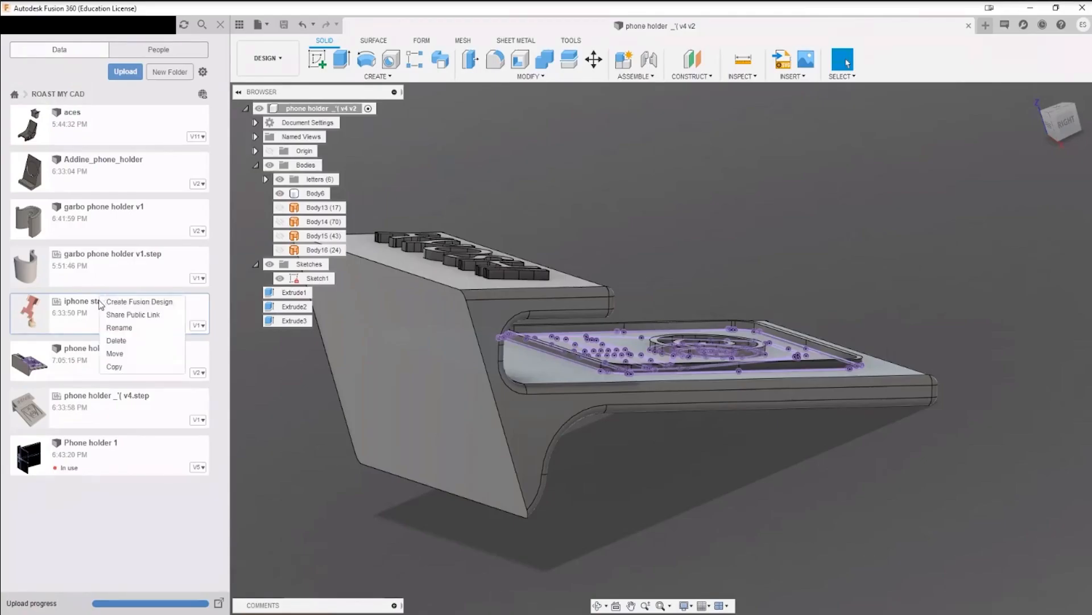
left_click(142, 303)
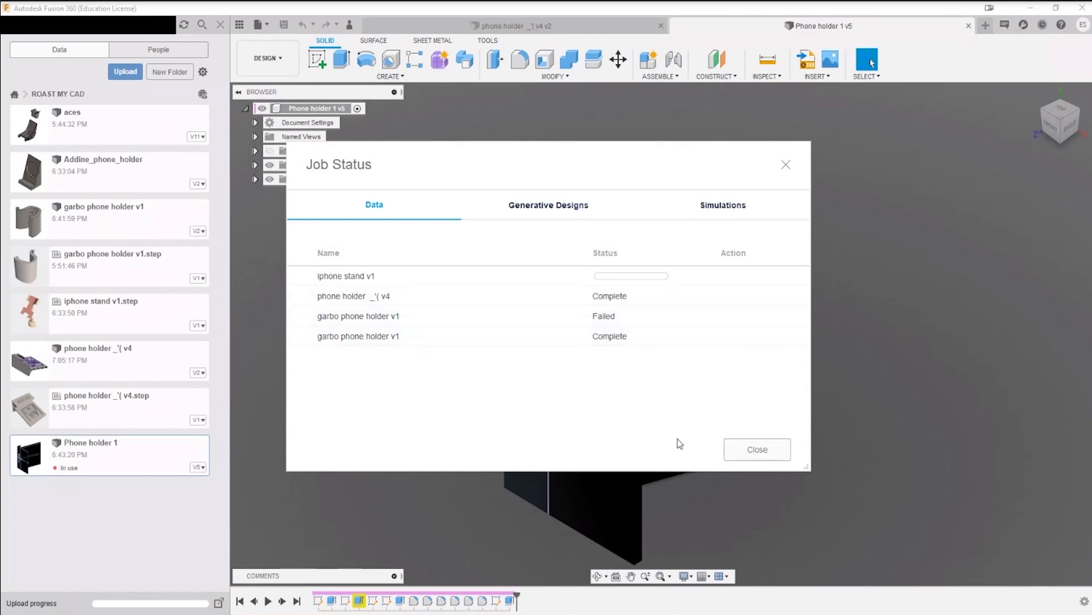
left_click(763, 455)
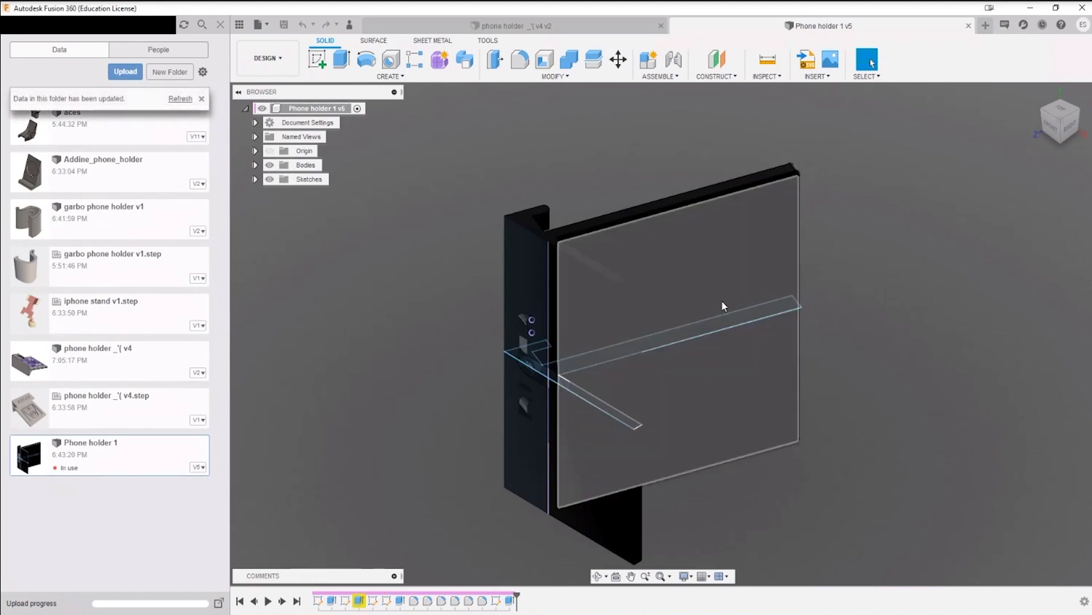
Step: Examine Phone holder 1's front lip and its cut-through lettering, switching the model to wireframe display
middle_click_drag(722, 301, 788, 369, "shift")
scroll(550, 457, "up", 5)
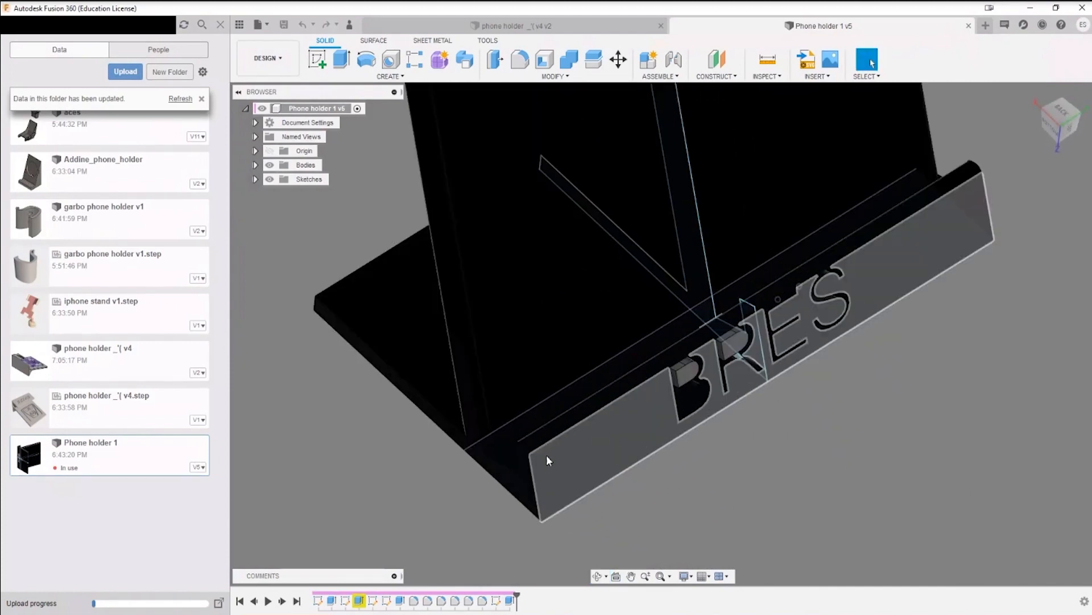
middle_click_drag(679, 438, 704, 423, "shift")
key("ctrl+7")
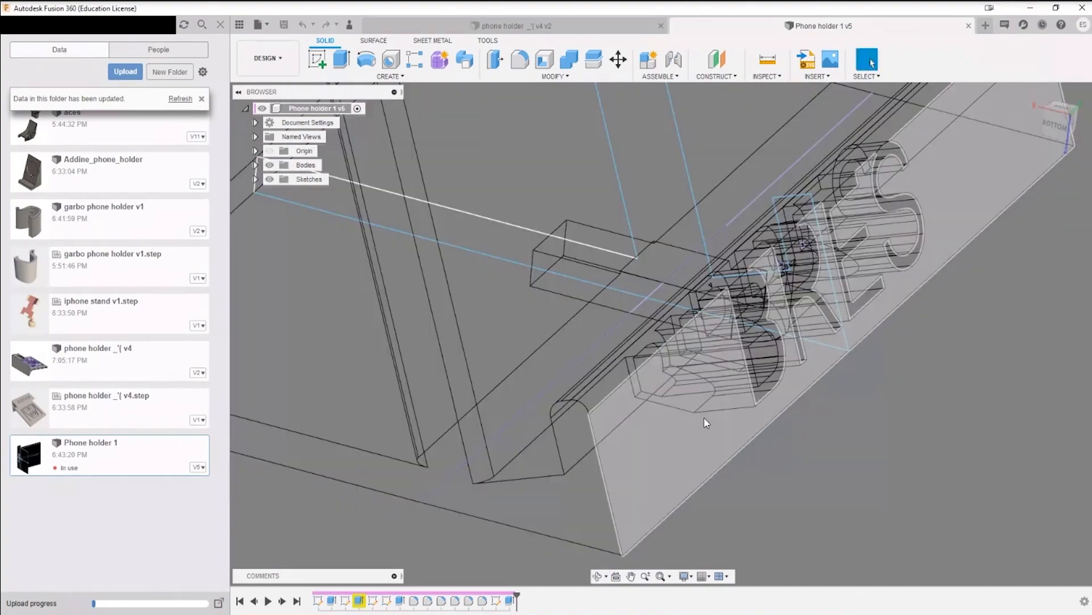
scroll(704, 422, "down", 5)
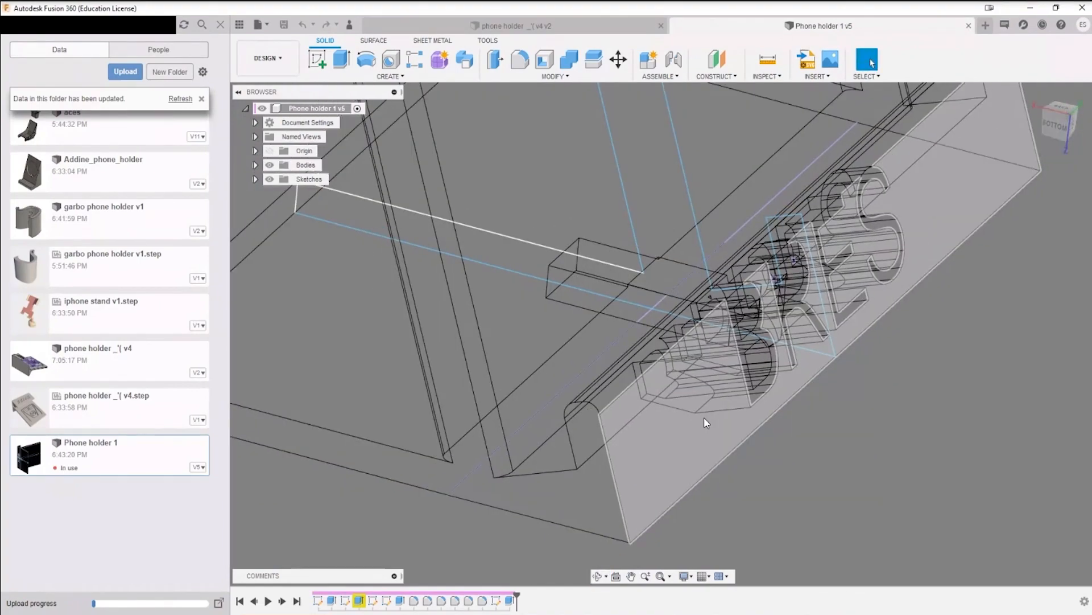
middle_click_drag(791, 398, 575, 335, "shift")
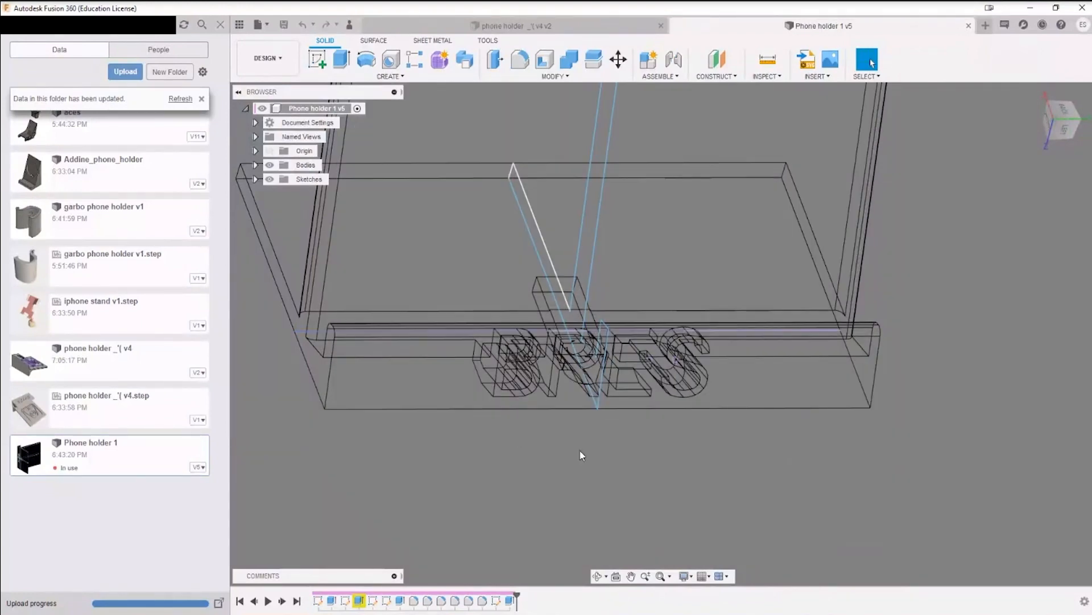
Step: Switch the model to shaded display with visible edges, expand the bodies list and hide all sketches
key("ctrl+6")
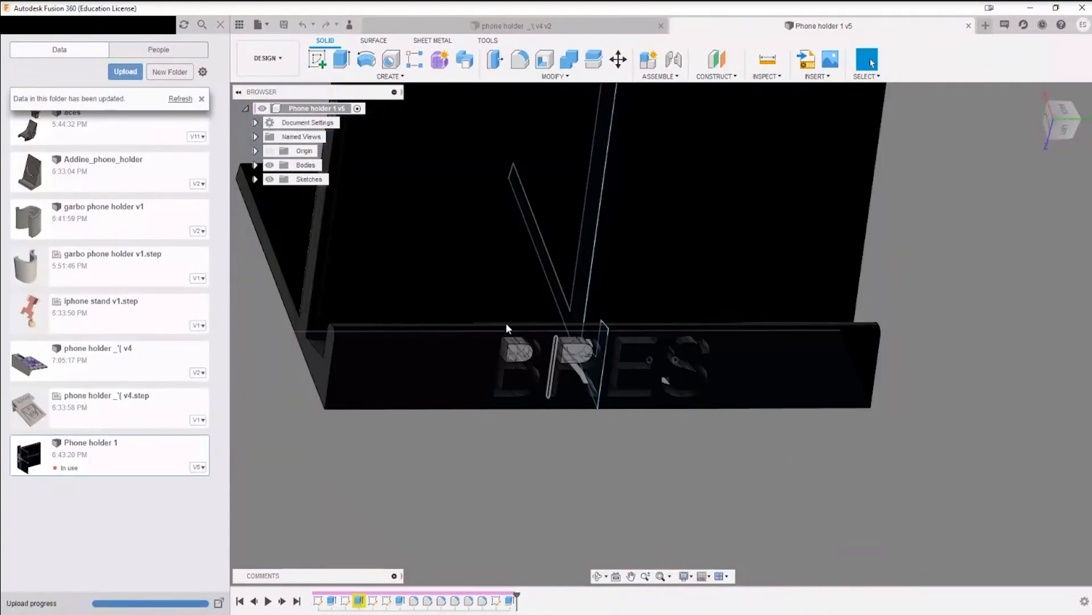
scroll(540, 377, "up", 7)
scroll(652, 359, "down", 3)
middle_click_drag(782, 341, 568, 309, "shift")
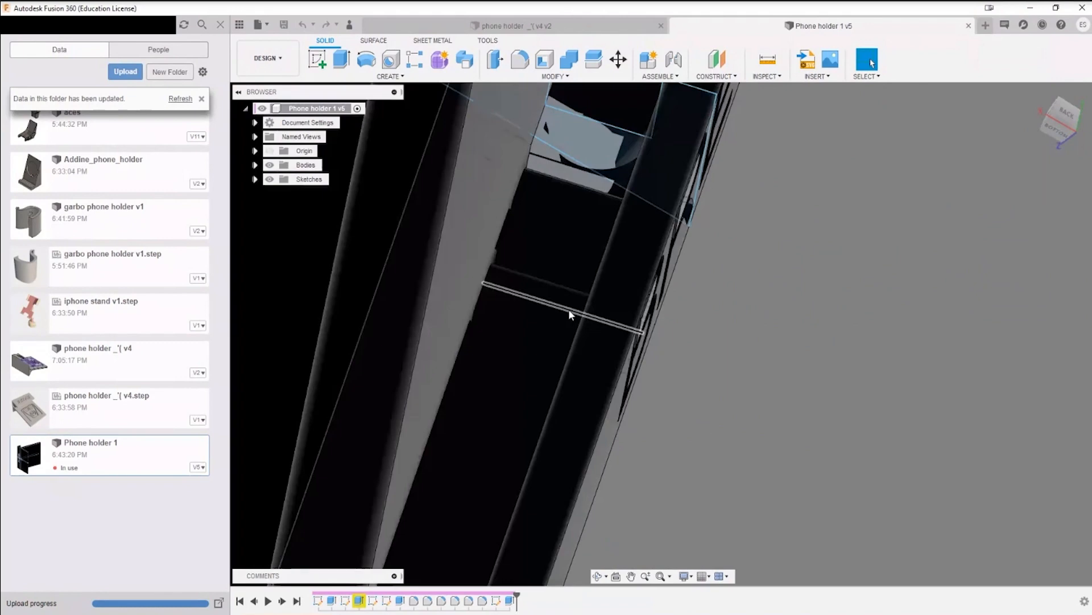
middle_click_drag(569, 309, 668, 350, "shift")
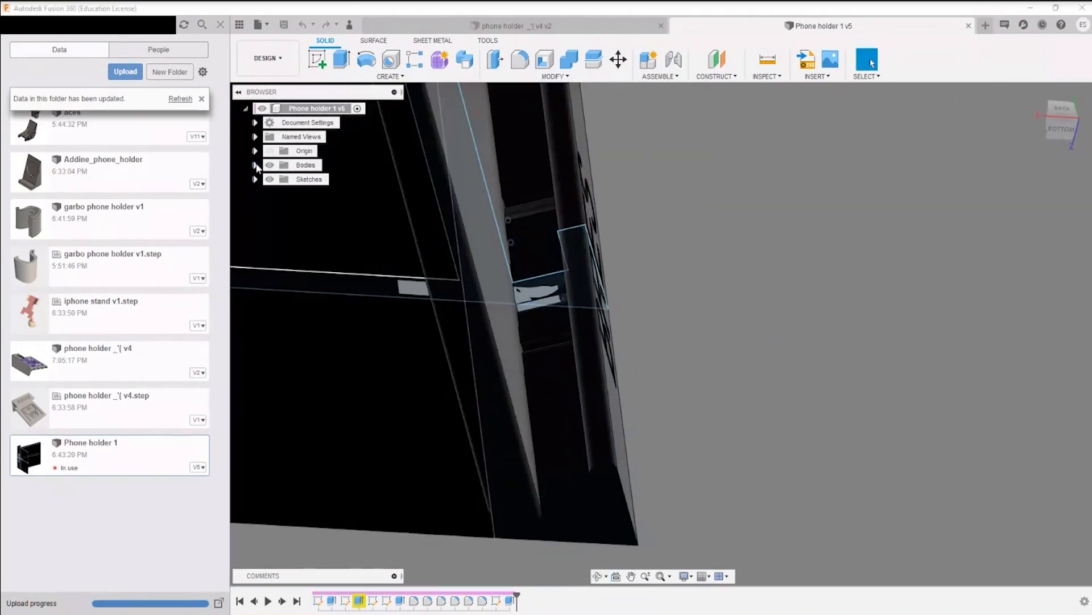
middle_click_drag(631, 273, 783, 267, "shift")
left_click(282, 196)
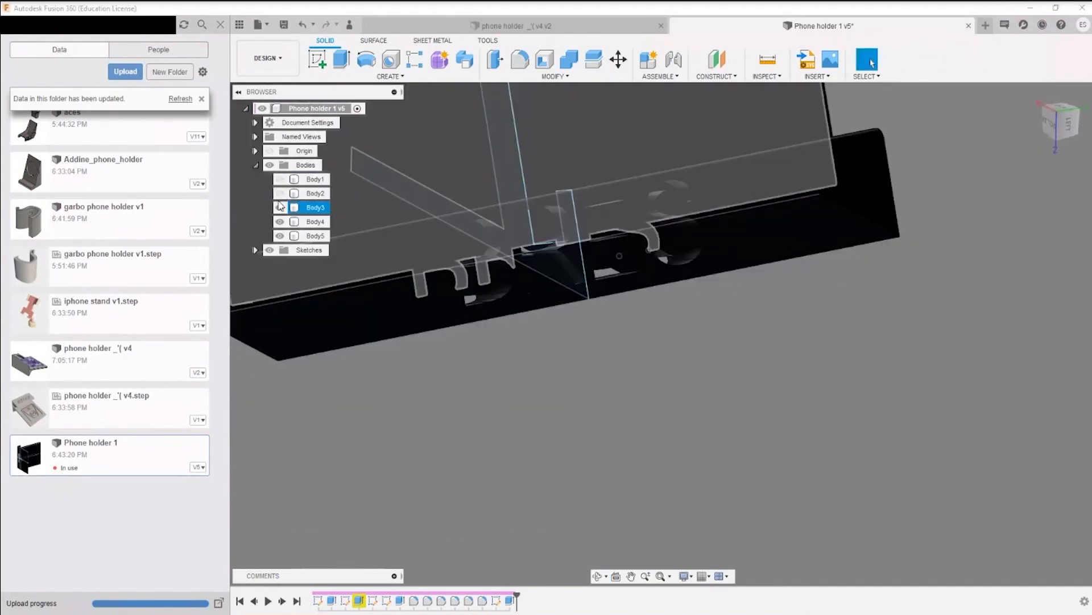
middle_click_drag(754, 393, 774, 437, "shift")
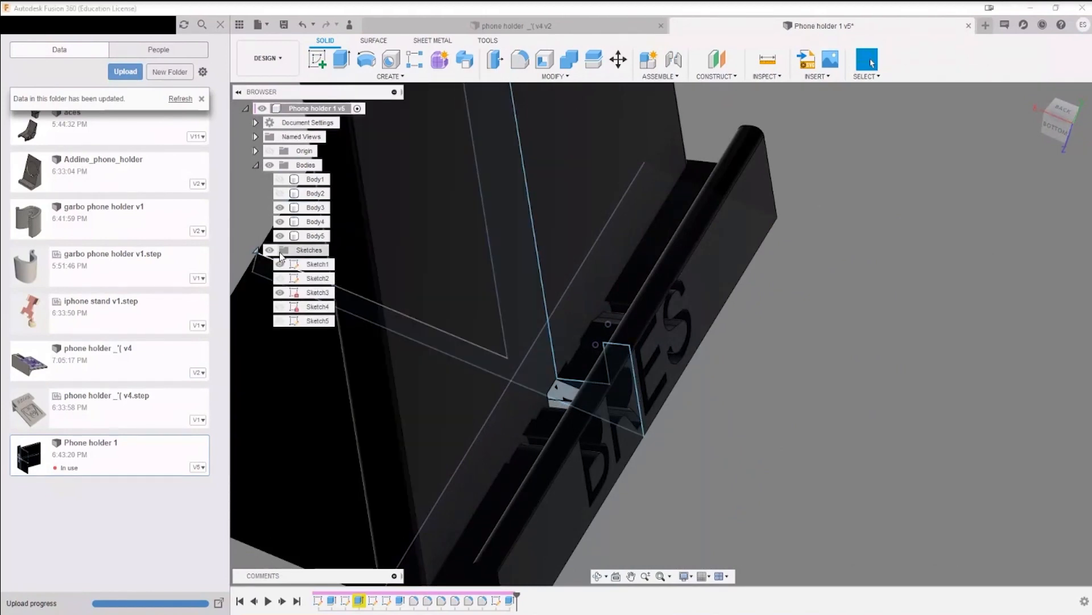
left_click(269, 250)
Step: Toggle Body4, Body5 and Body3 off and back on to identify the bodies at the small notch inside the lettering cutout
middle_click_drag(666, 421, 558, 485, "shift")
scroll(595, 423, "up", 8)
middle_click_drag(605, 441, 624, 404, "shift")
middle_click_drag(607, 442, 526, 430, "shift")
scroll(679, 464, "up", 6)
middle_click_drag(740, 428, 604, 443)
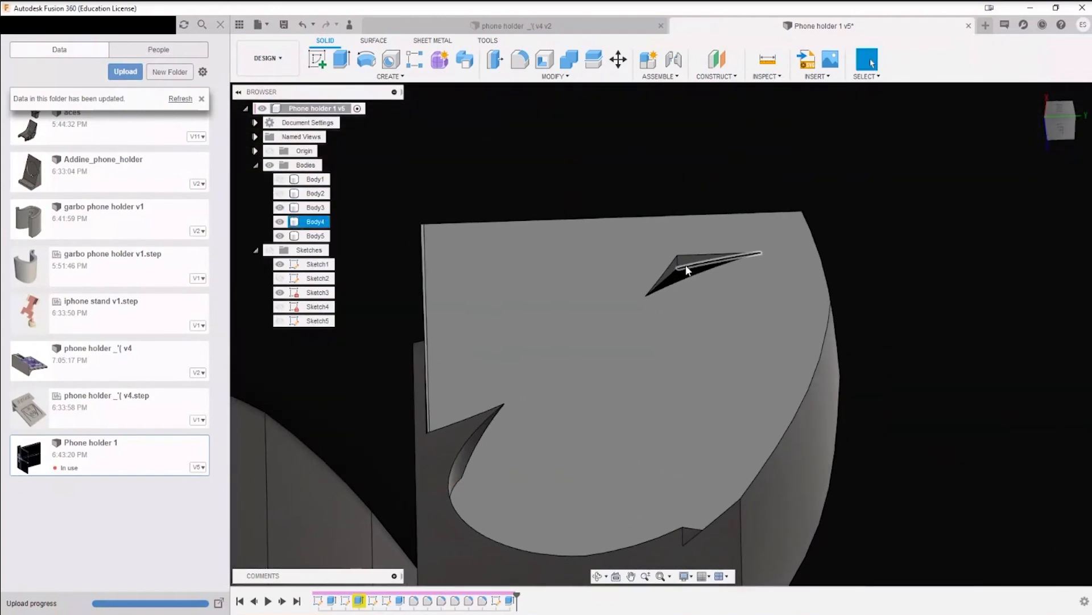
left_click(685, 265)
left_click(281, 222)
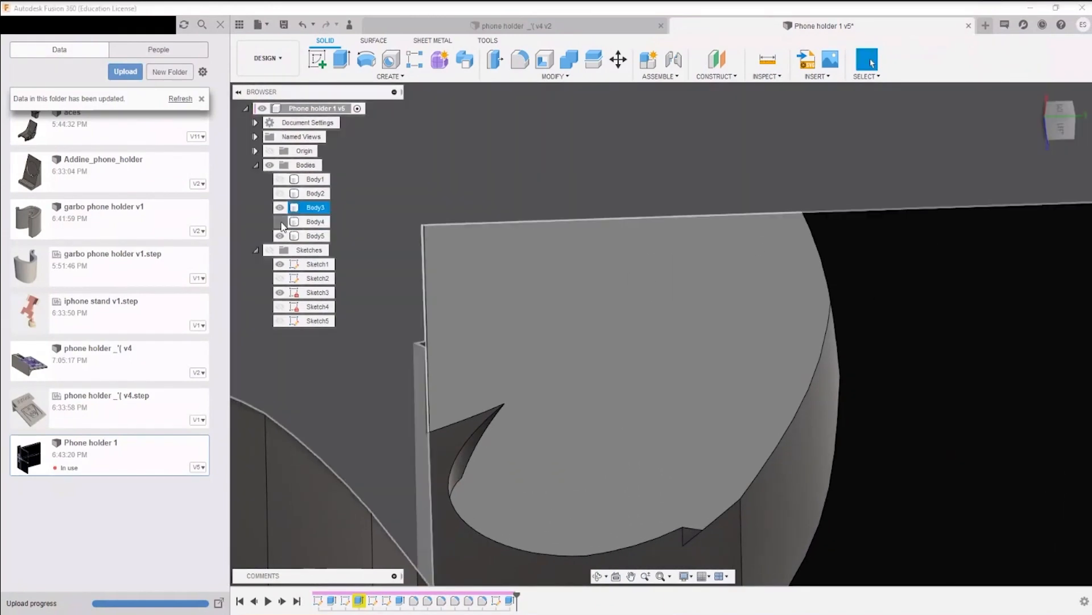
left_click(280, 222)
left_click(280, 236)
left_click(280, 236)
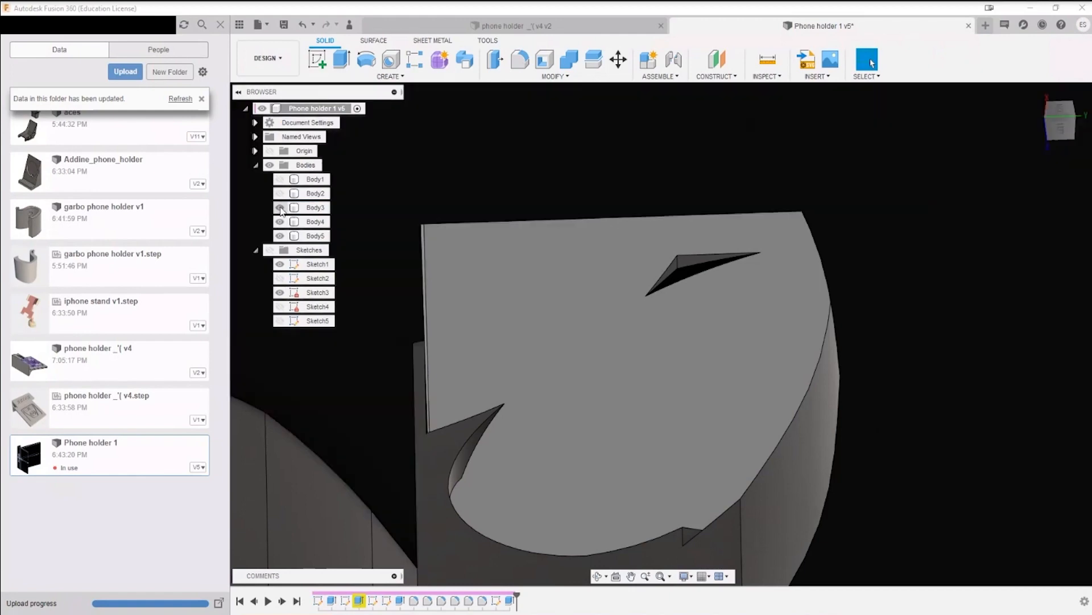
left_click(280, 207)
left_click(280, 207)
Step: Try to offset the two underside faces of the base by about 14.4 mm with Press Pull
middle_click_drag(319, 273, 551, 381, "shift")
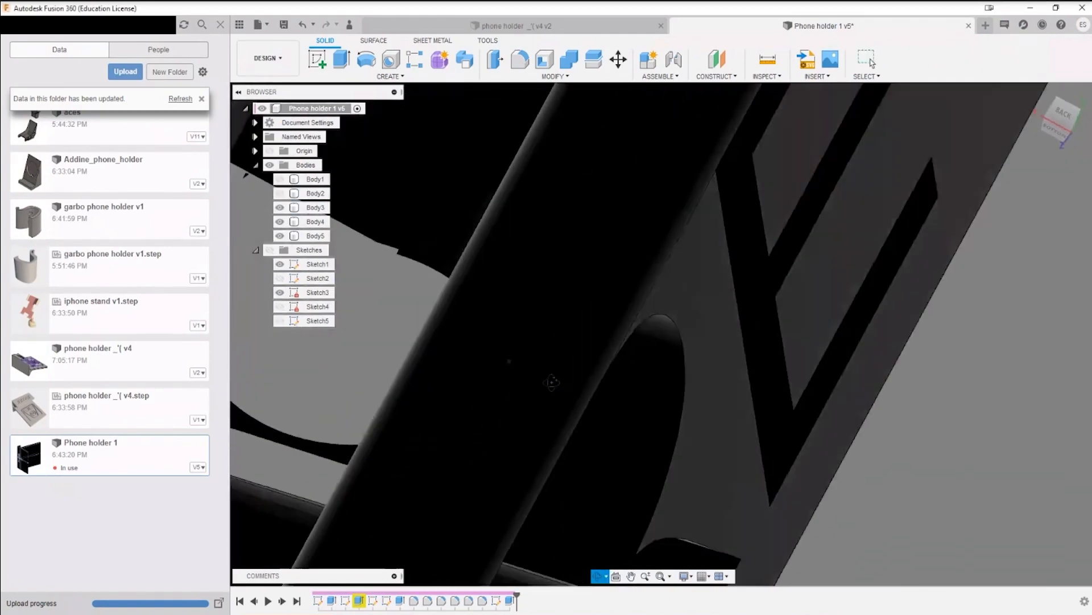
middle_click_drag(624, 376, 853, 481)
middle_click_drag(547, 321, 567, 339, "shift")
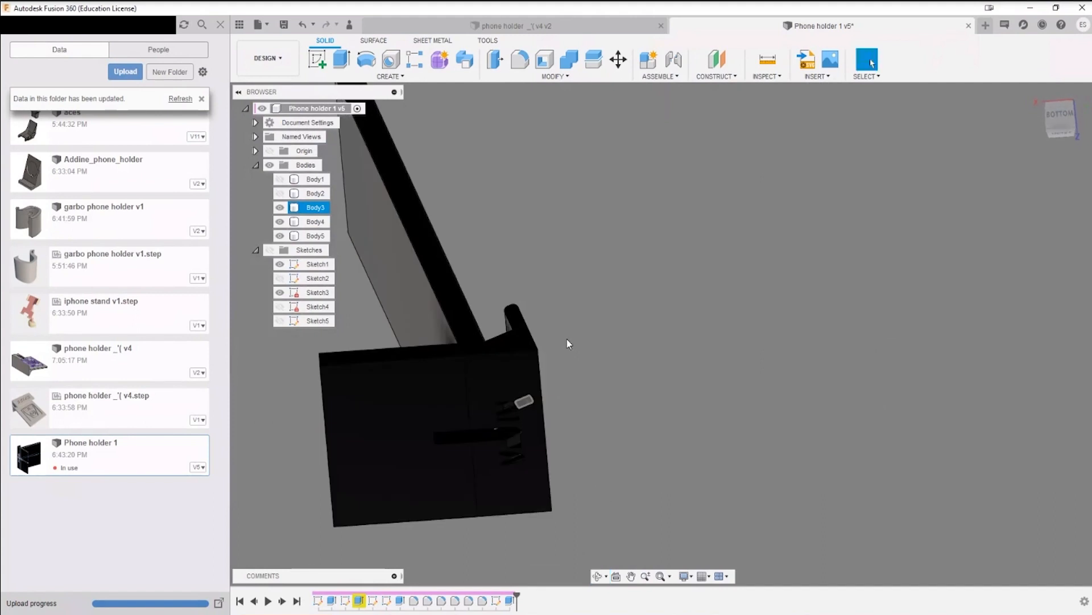
mouse_move(516, 377)
middle_mouse_down("shift")
mouse_move(479, 363)
mouse_move(464, 330)
mouse_move(442, 331)
mouse_move(584, 370)
mouse_move(523, 395)
middle_mouse_up("shift")
left_click(517, 390)
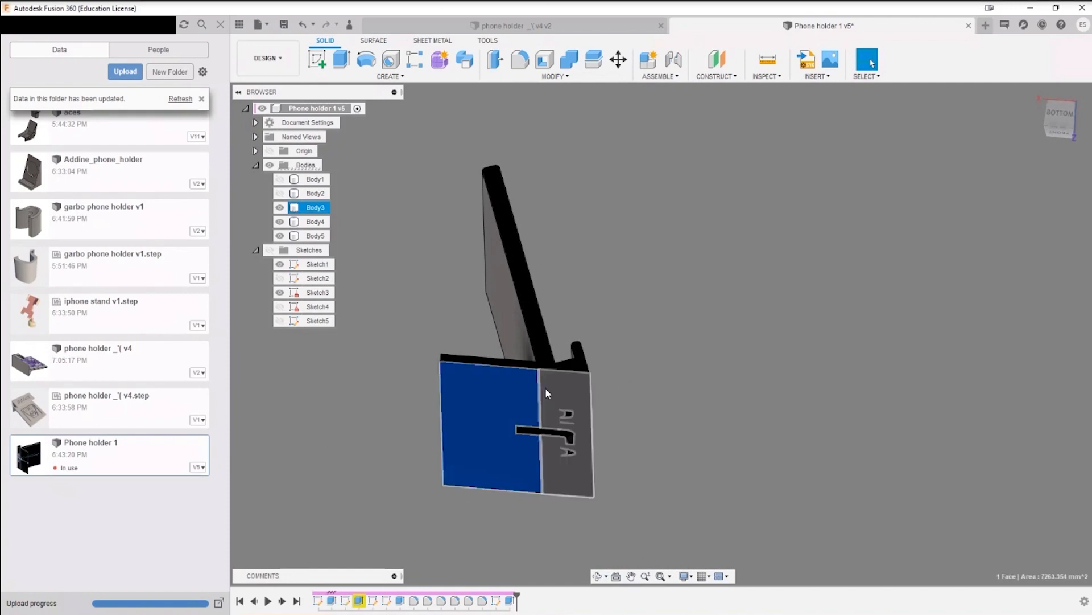
left_click(557, 390, "shift")
key("q")
left_click_drag(562, 397, 559, 426)
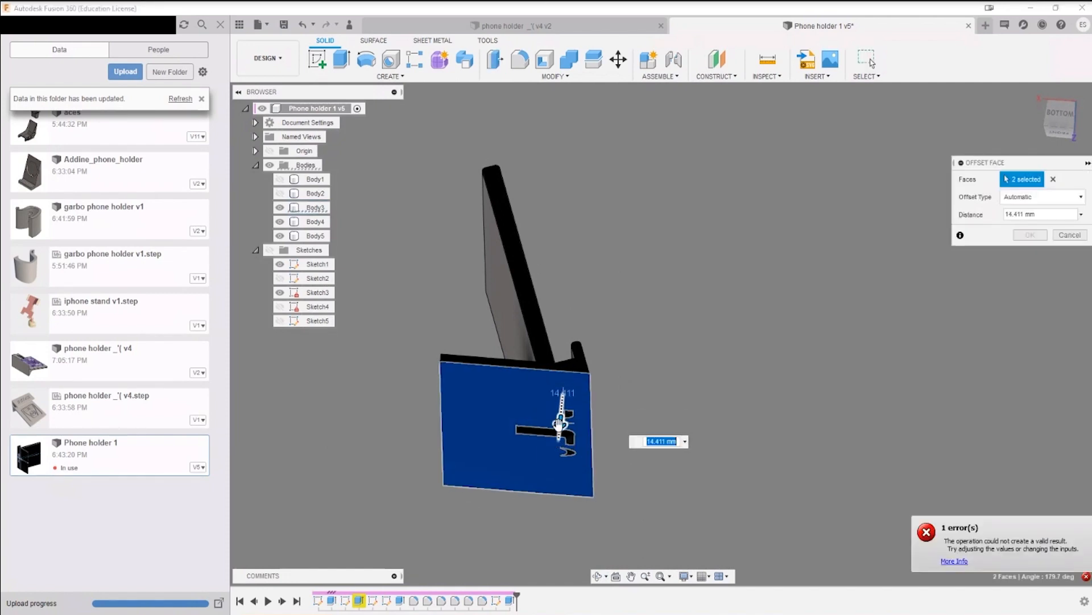
key("Escape")
Step: Try to extrude the underside of the base by about 5.7 mm as a join
scroll(549, 377, "up", 5)
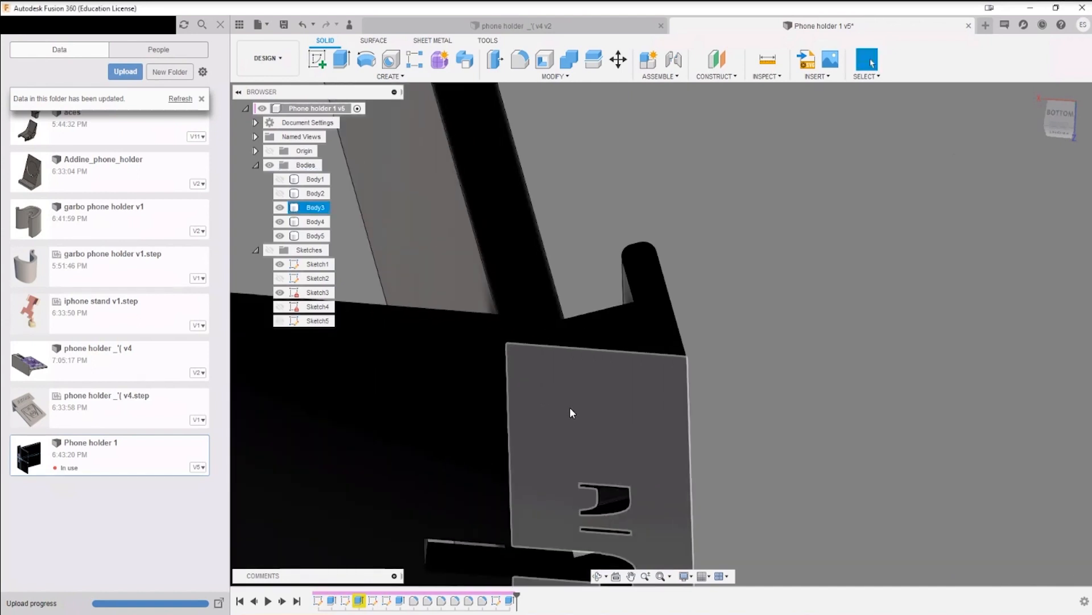
left_click(496, 395)
left_click(589, 398, "shift")
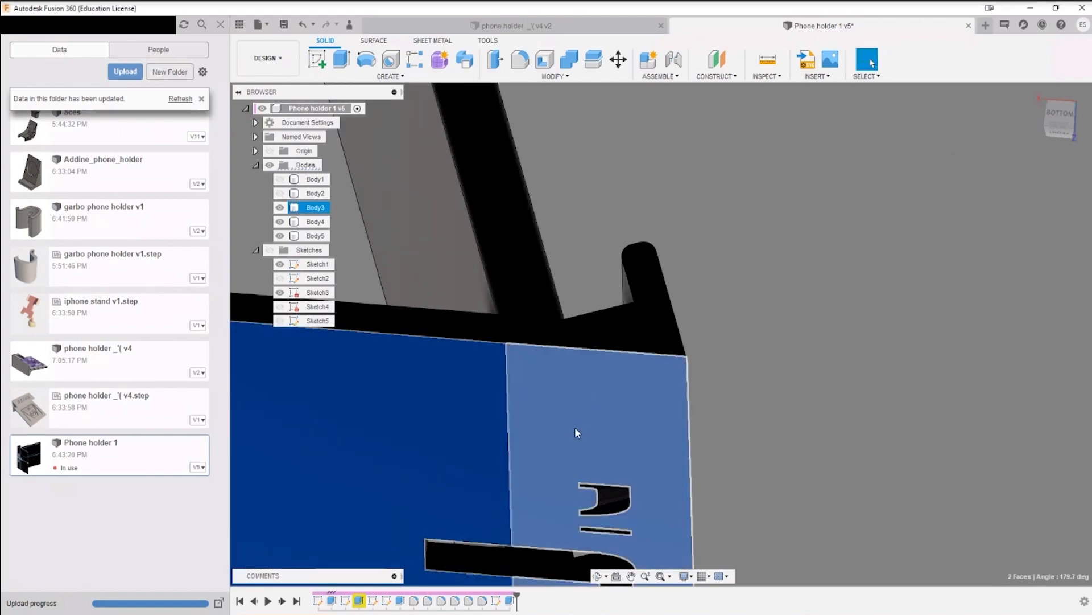
key("e")
left_click_drag(469, 405, 463, 444)
scroll(535, 460, "down", 4)
middle_click_drag(616, 376, 607, 410, "shift")
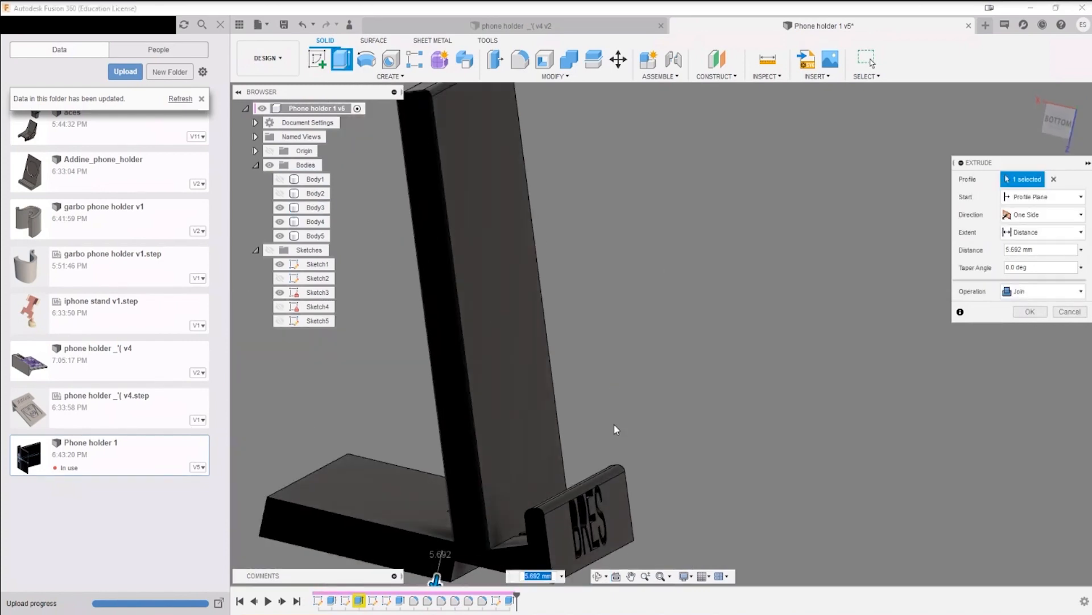
middle_click_drag(618, 492, 712, 333)
key("Escape")
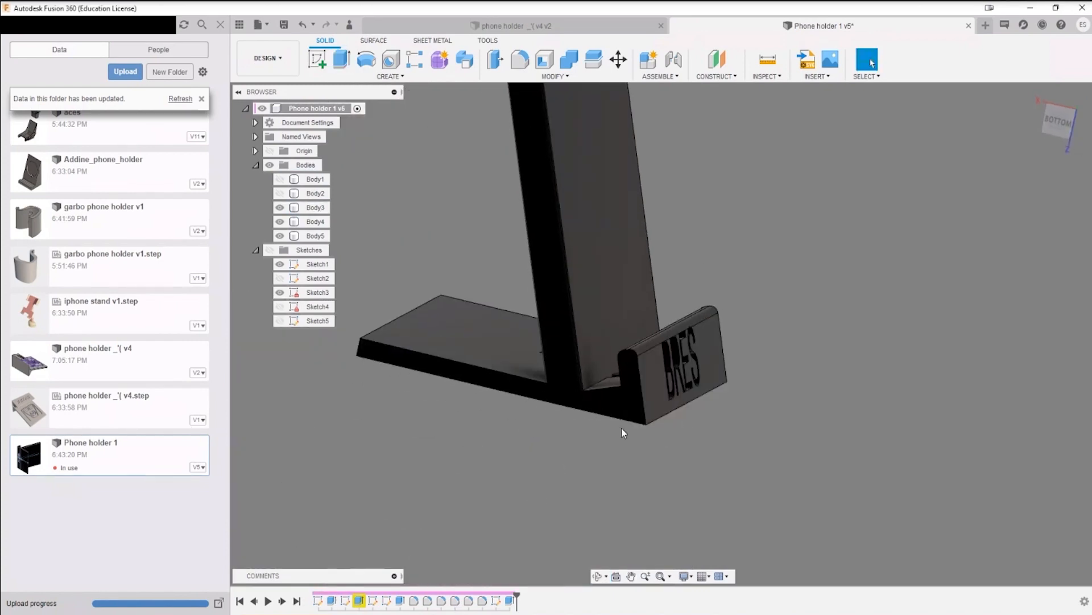
Step: Examine the base's side profile, the slots behind the front lip and the lettering cut through it
middle_click_drag(621, 428, 649, 429, "shift")
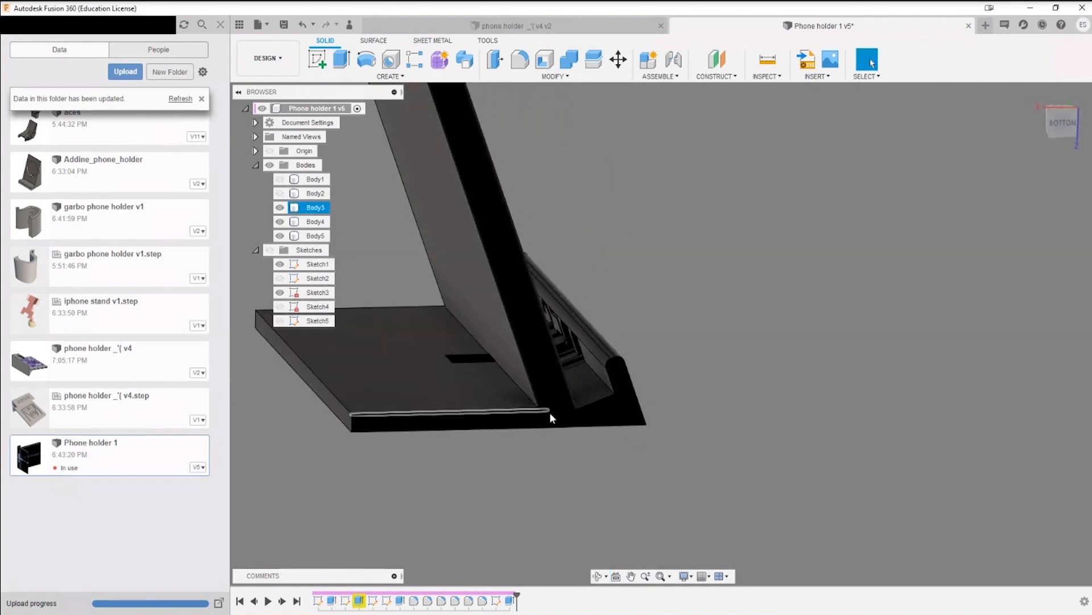
middle_click_drag(636, 432, 563, 421, "shift")
scroll(650, 483, "up", 6)
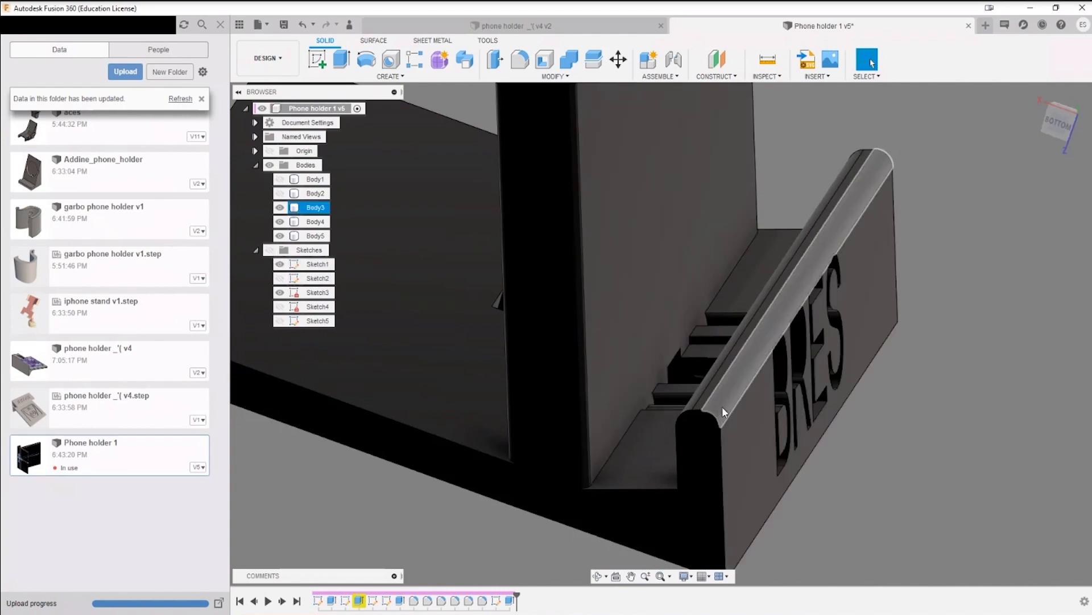
middle_click_drag(722, 407, 821, 473, "shift")
scroll(572, 265, "up", 10)
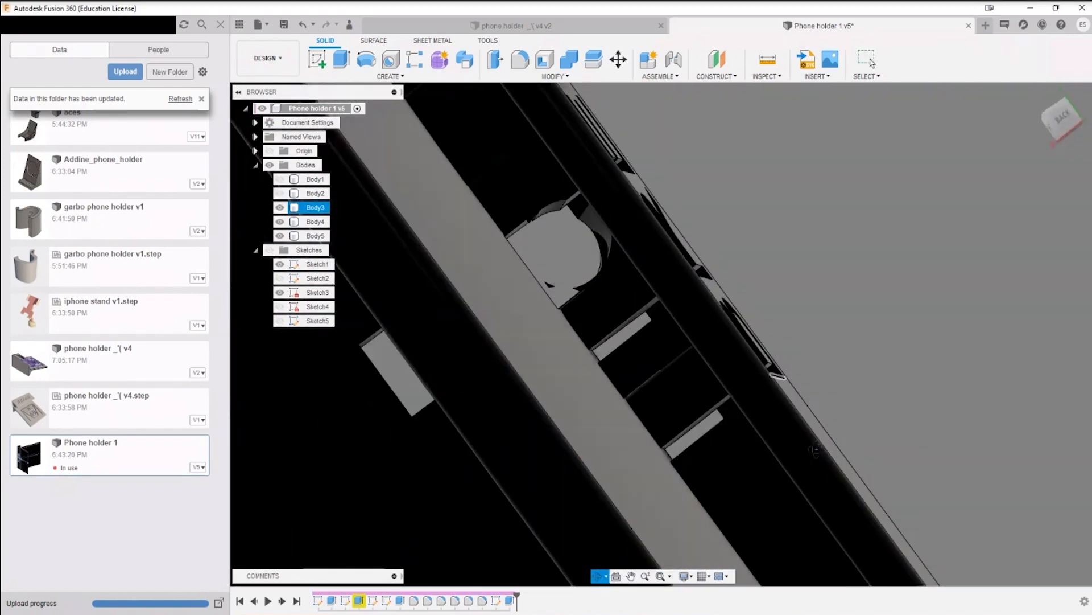
mouse_move(612, 279)
middle_mouse_down("shift")
mouse_move(637, 344)
mouse_move(756, 262)
middle_mouse_up("shift")
middle_click_drag(592, 339, 649, 279, "shift")
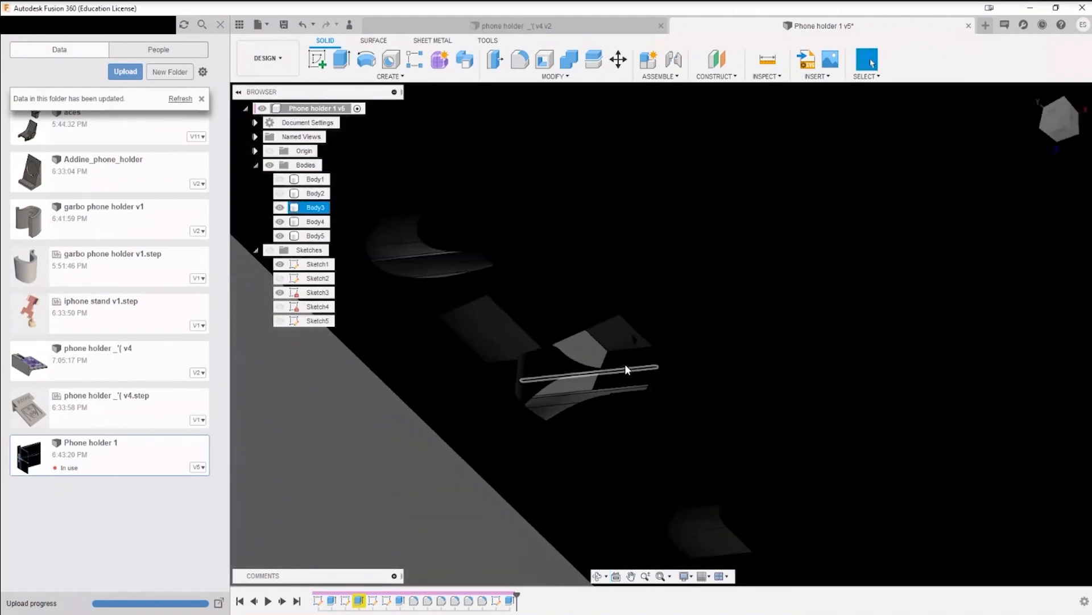
middle_click_drag(621, 370, 638, 286, "shift")
scroll(643, 290, "up", 4)
scroll(646, 289, "up", 3)
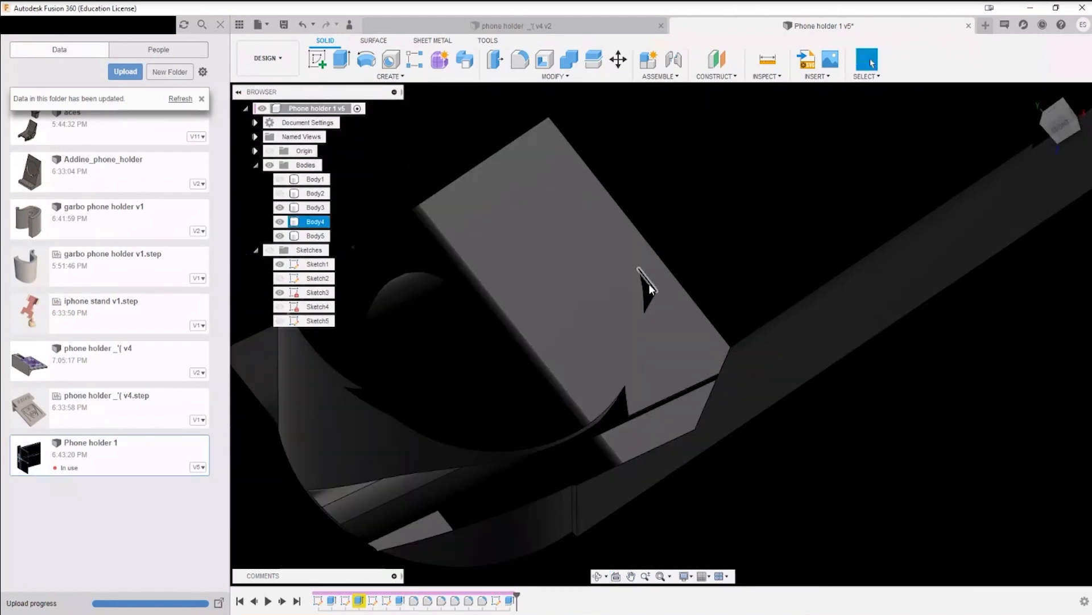
middle_click_drag(621, 405, 701, 430, "shift")
scroll(603, 411, "up", 5)
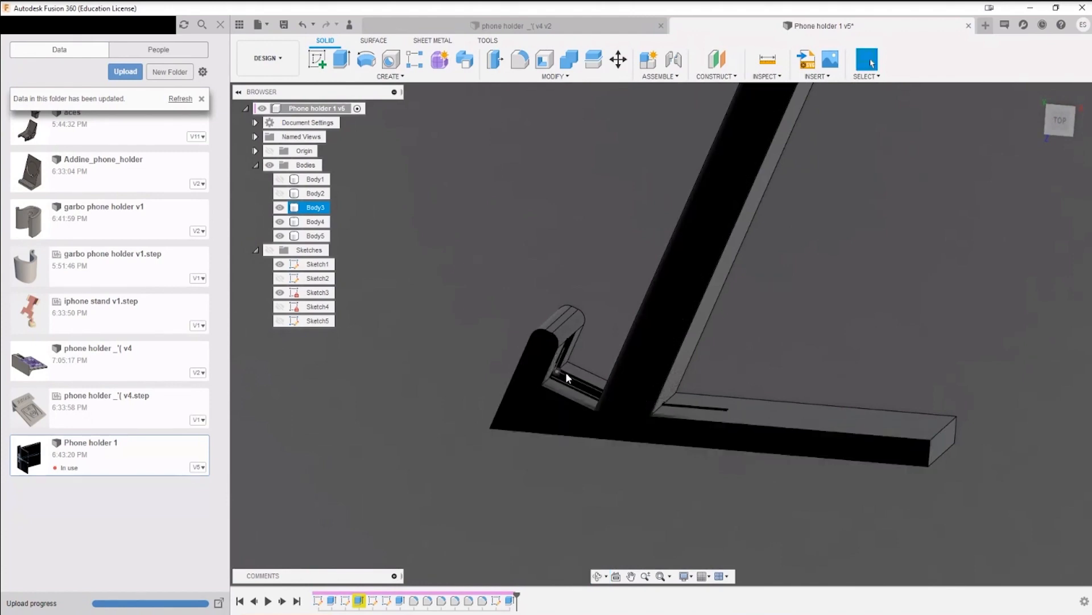
middle_click_drag(566, 372, 529, 402, "shift")
scroll(504, 401, "up", 8)
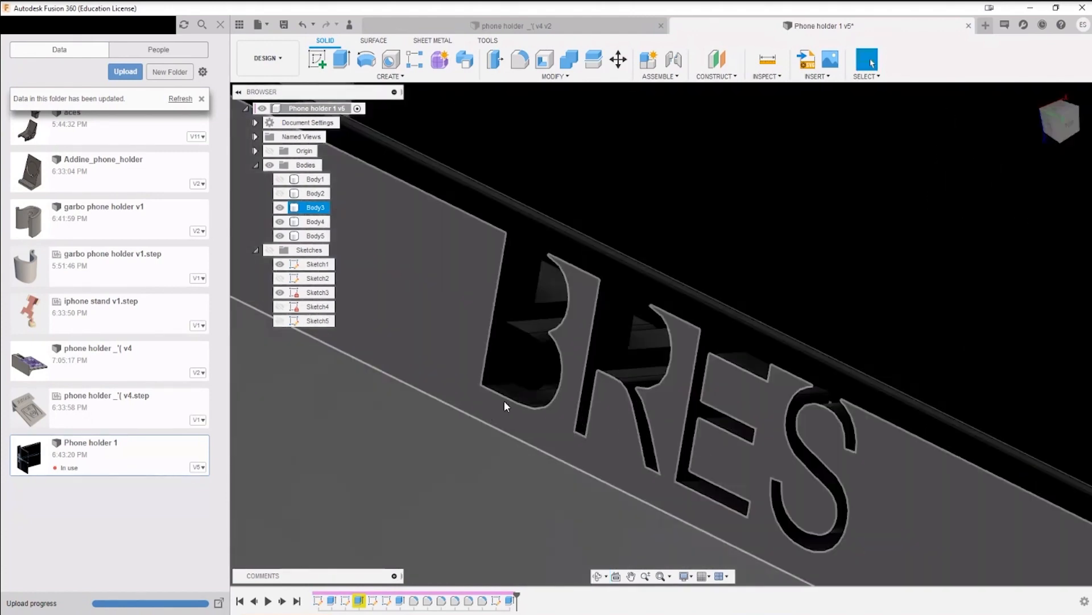
scroll(518, 412, "down", 8)
middle_click_drag(610, 382, 677, 304, "shift")
Step: Measure the thickness of the front lip between its outer and inner edges in the top view
left_click(1062, 120)
scroll(704, 392, "up", 5)
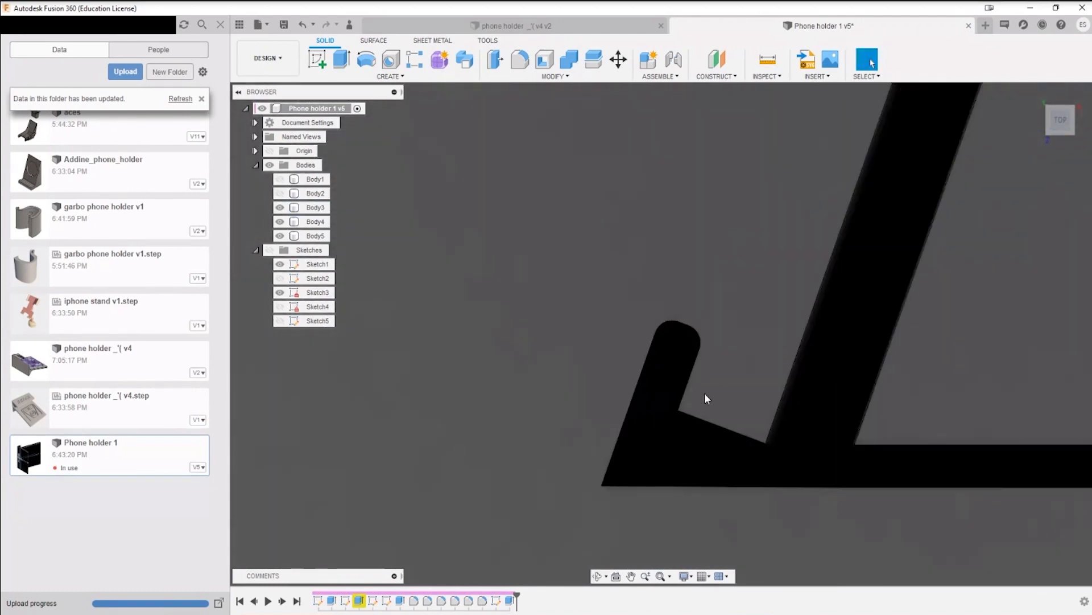
left_click(688, 368)
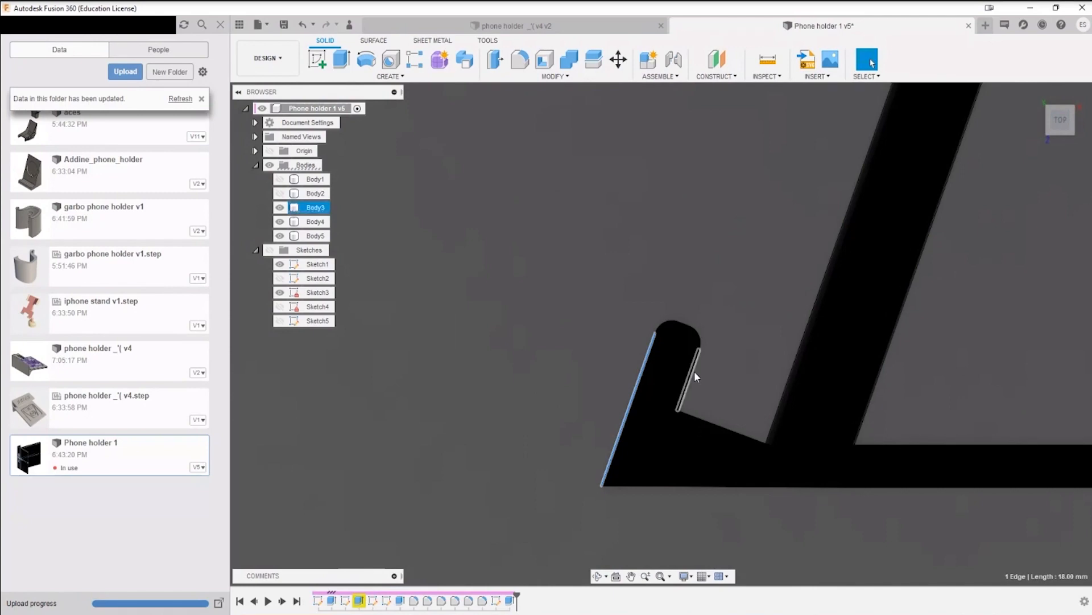
left_click(693, 371, "shift")
left_click(756, 374)
left_click(690, 373)
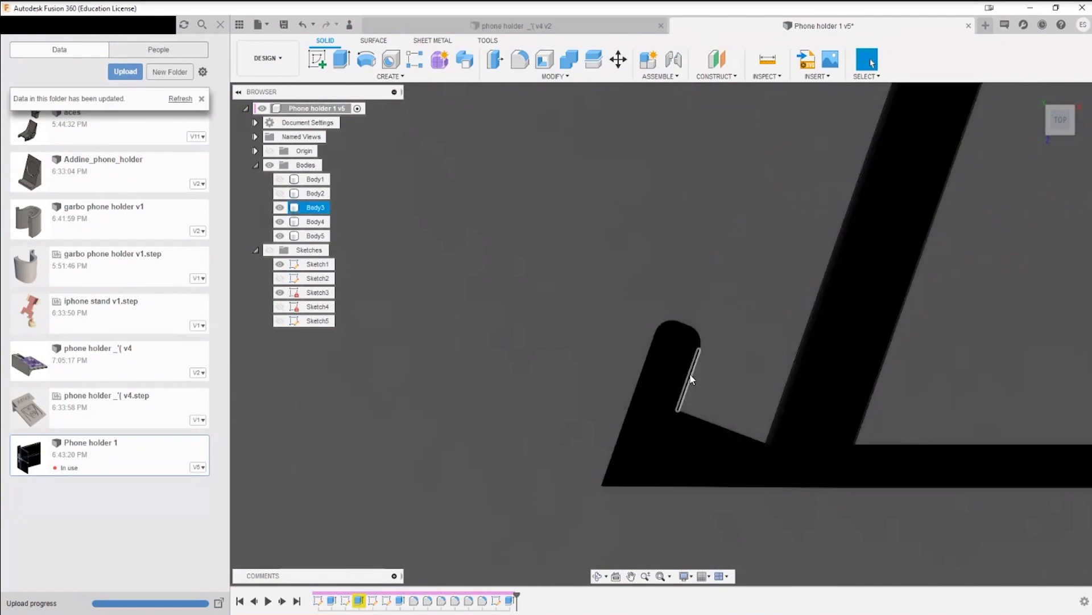
left_click(644, 365, "shift")
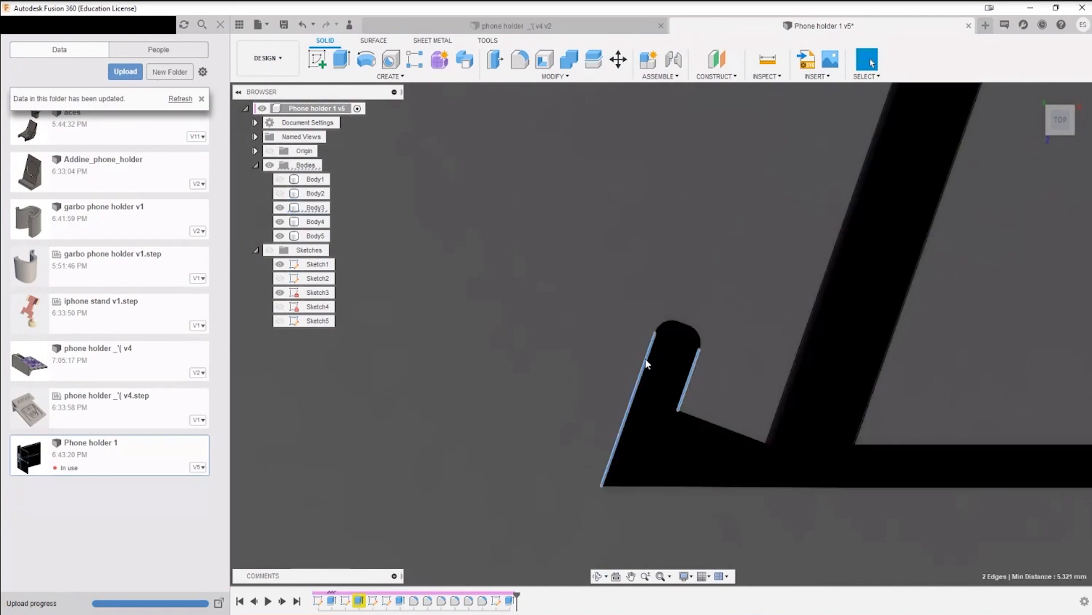
Step: Examine the cutouts between the front lip and the backrest, and the matching openings on the underside
middle_click_drag(724, 385, 725, 410, "shift")
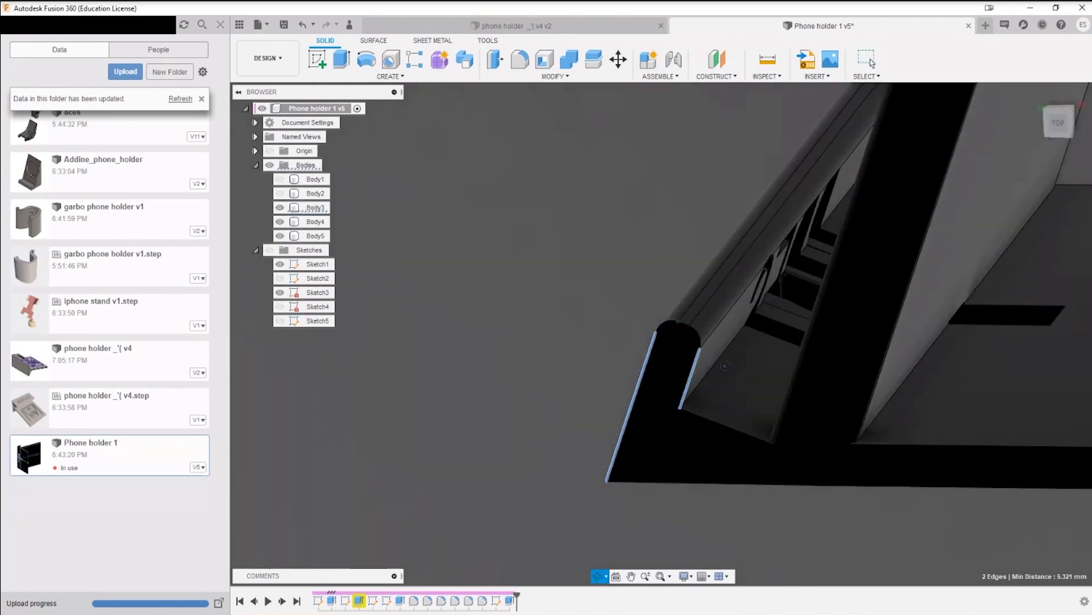
middle_click_drag(724, 366, 796, 467, "shift")
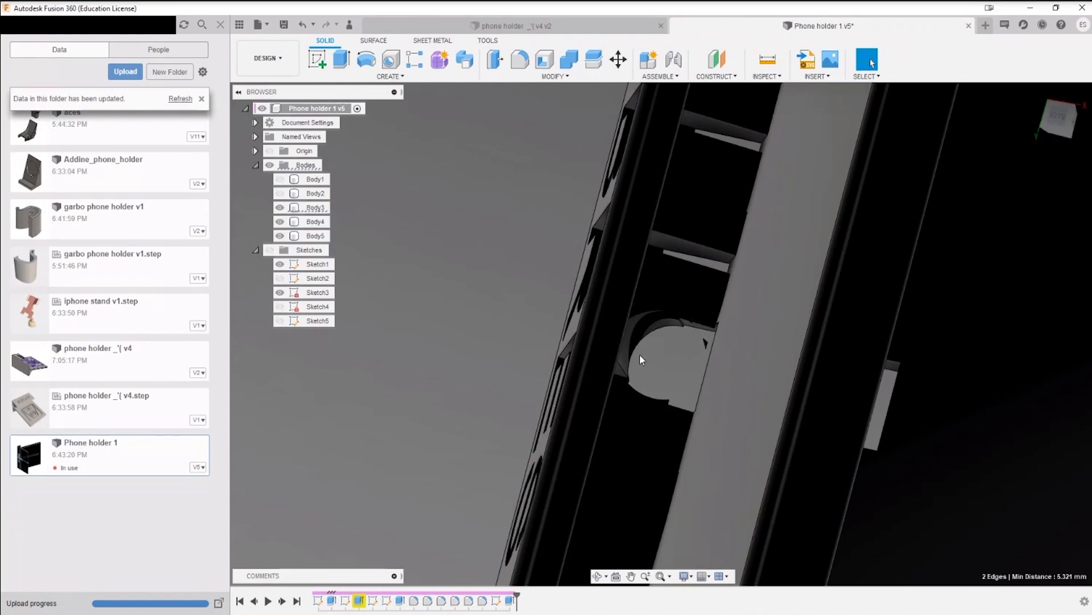
middle_click_drag(664, 377, 610, 313, "shift")
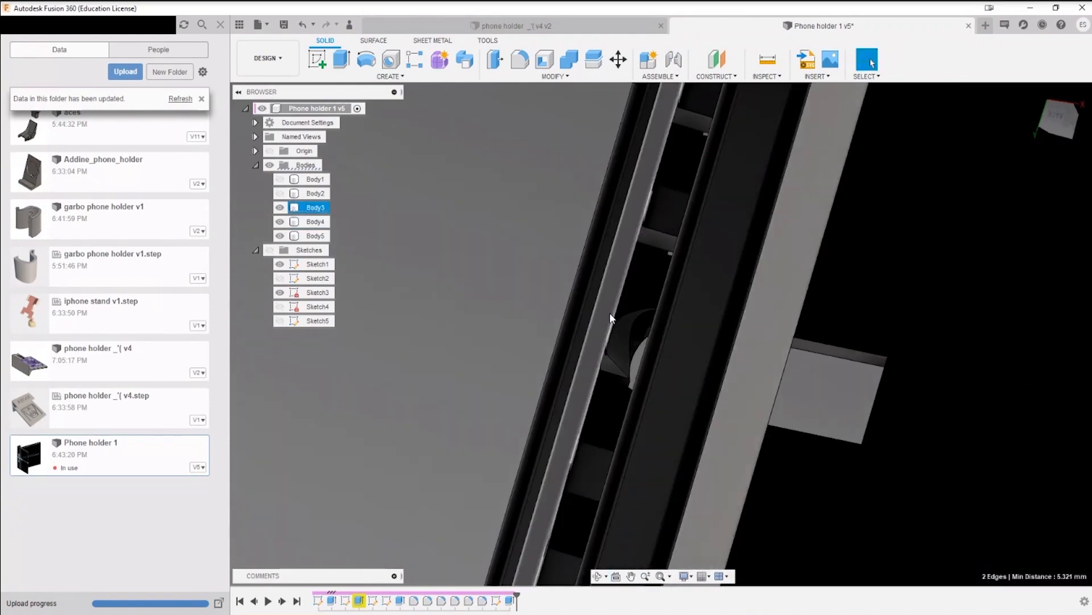
middle_click_drag(601, 373, 710, 309, "shift")
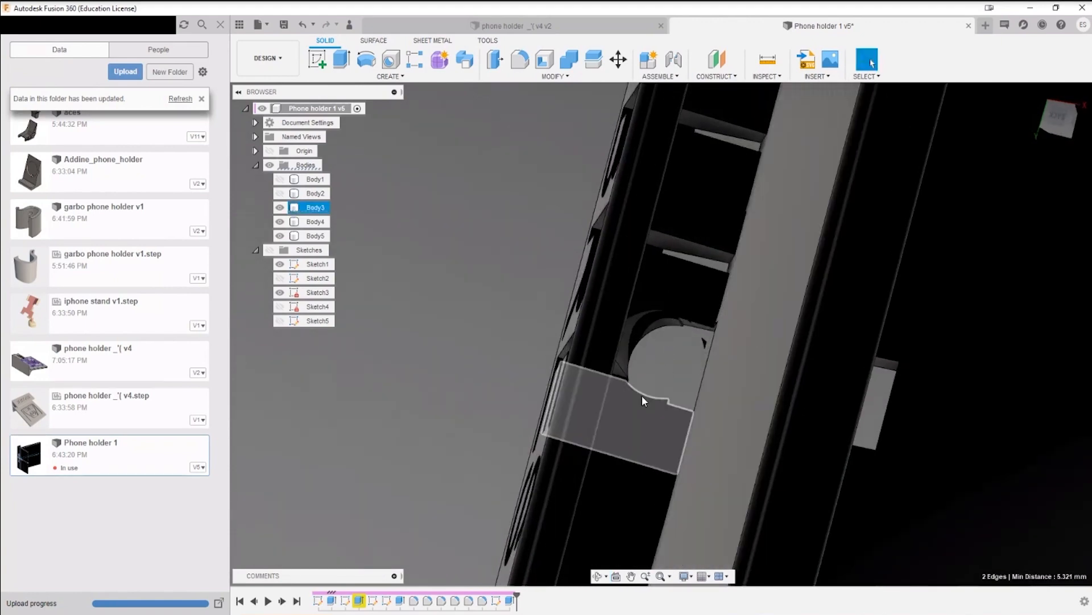
scroll(650, 392, "down", 8)
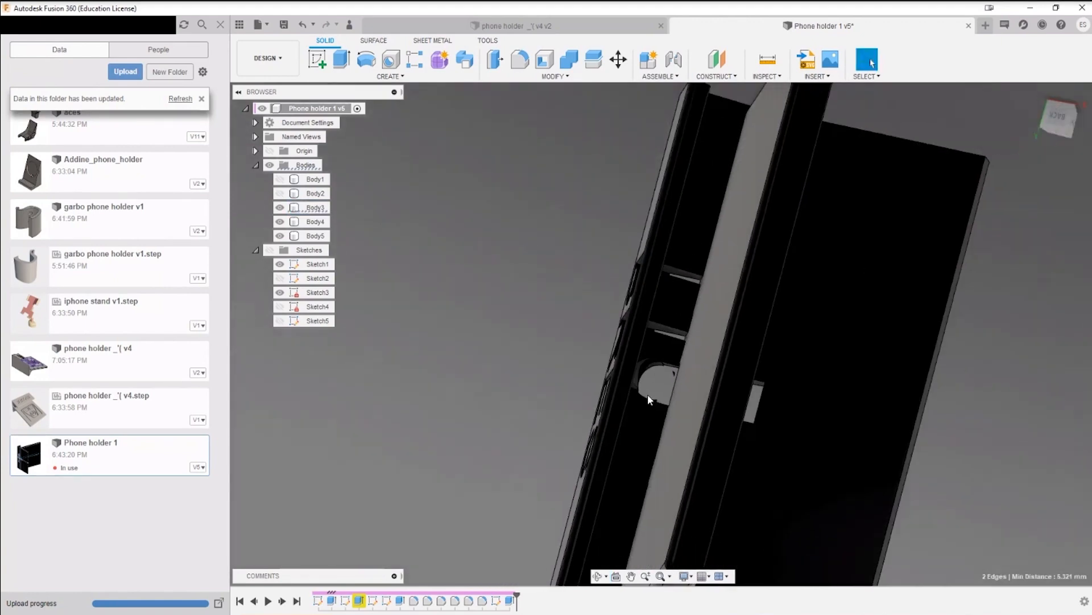
middle_click_drag(669, 432, 644, 395, "shift")
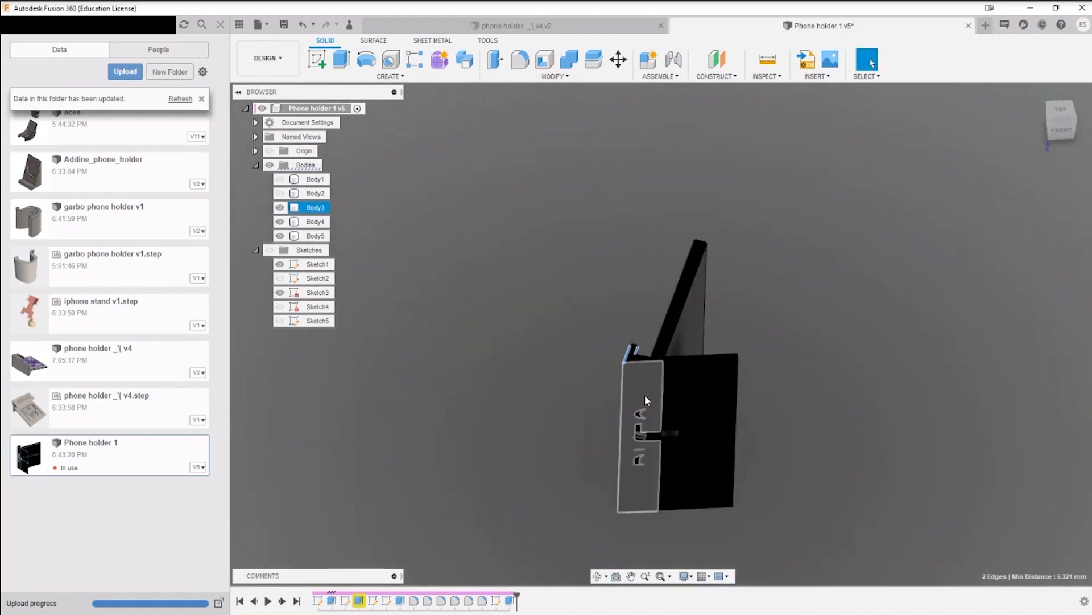
scroll(634, 469, "down", 3)
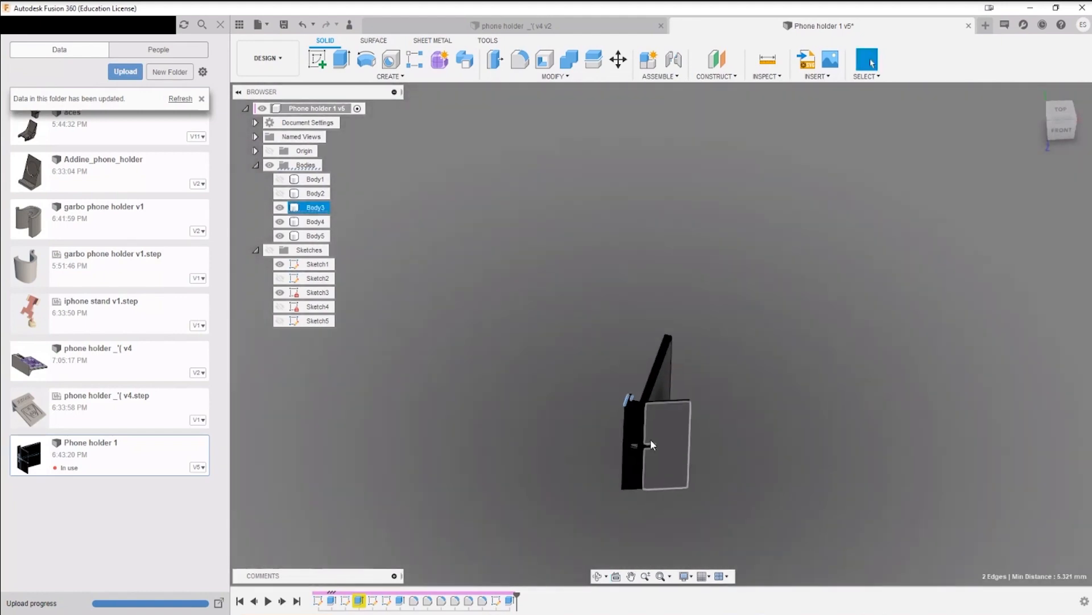
scroll(650, 439, "up", 10)
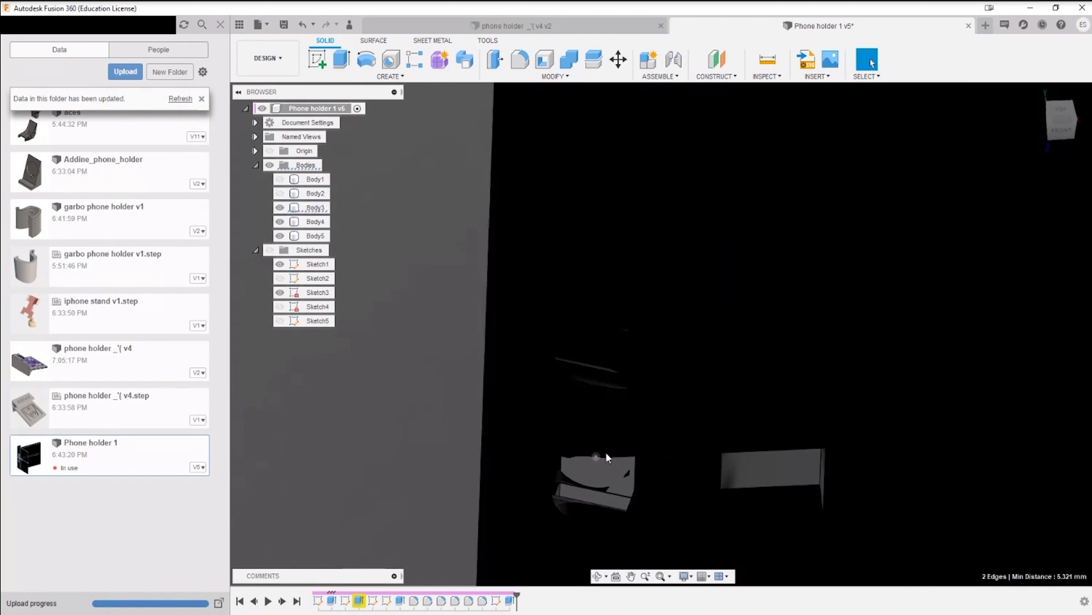
Step: Collect all five bodies into a new group under Bodies and hide the group
middle_click_drag(637, 486, 792, 413, "shift")
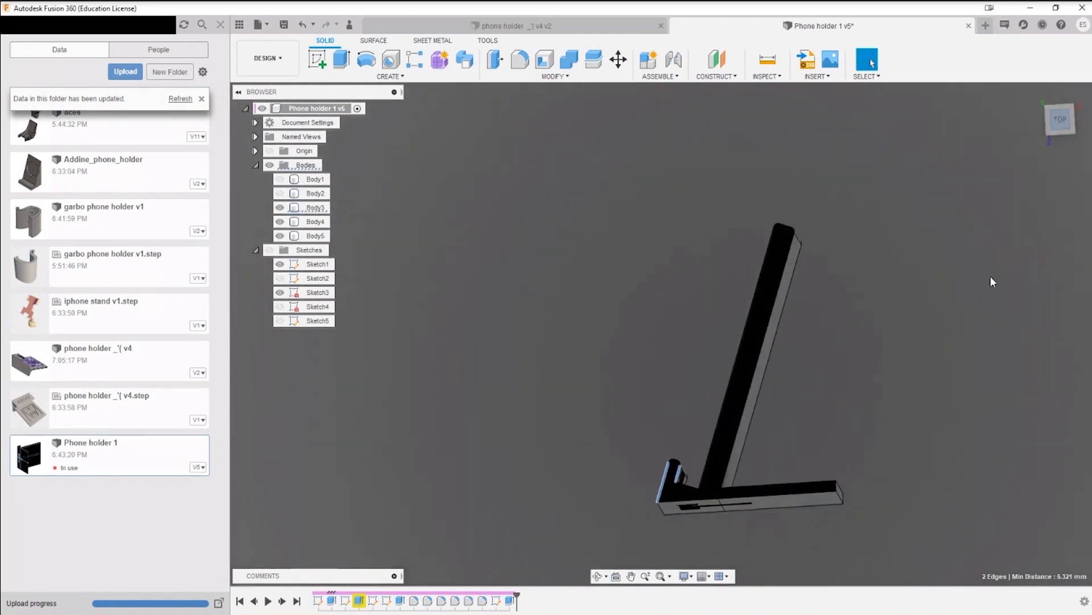
middle_click_drag(992, 278, 886, 232)
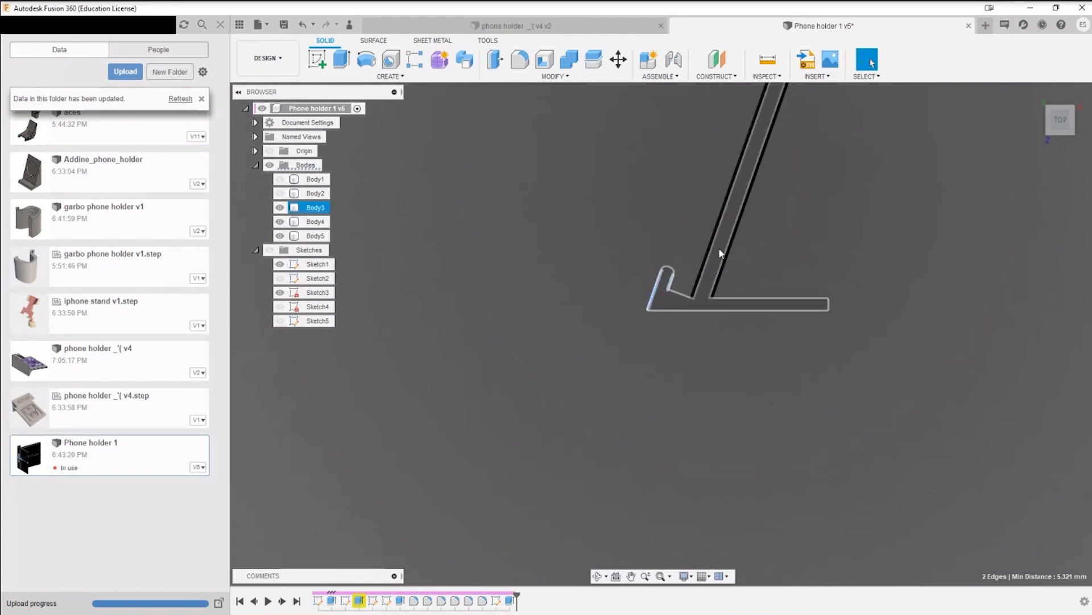
middle_click_drag(715, 281, 622, 390)
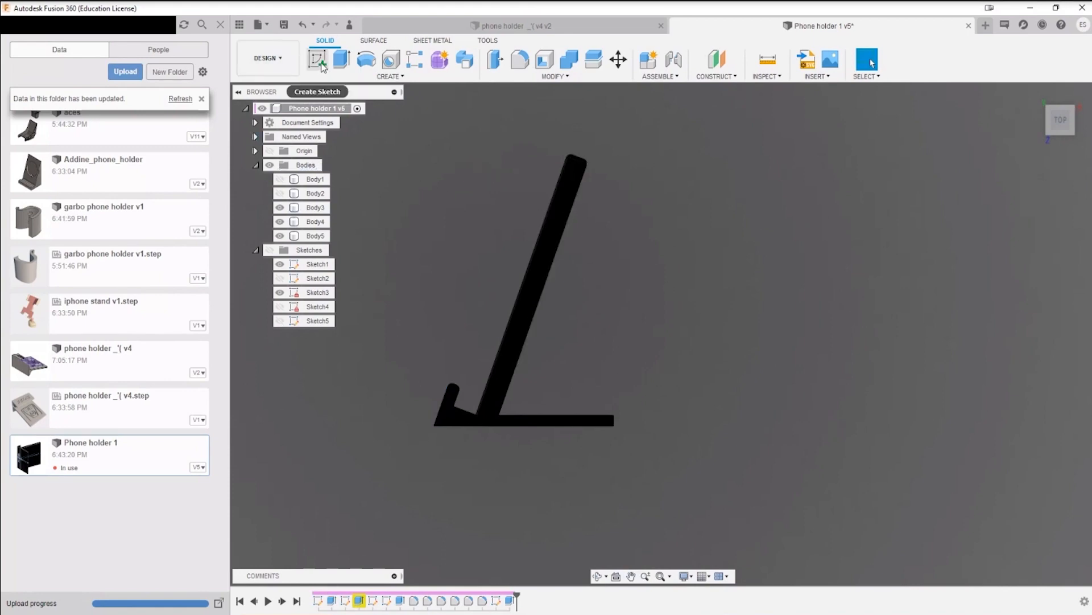
right_click(311, 166)
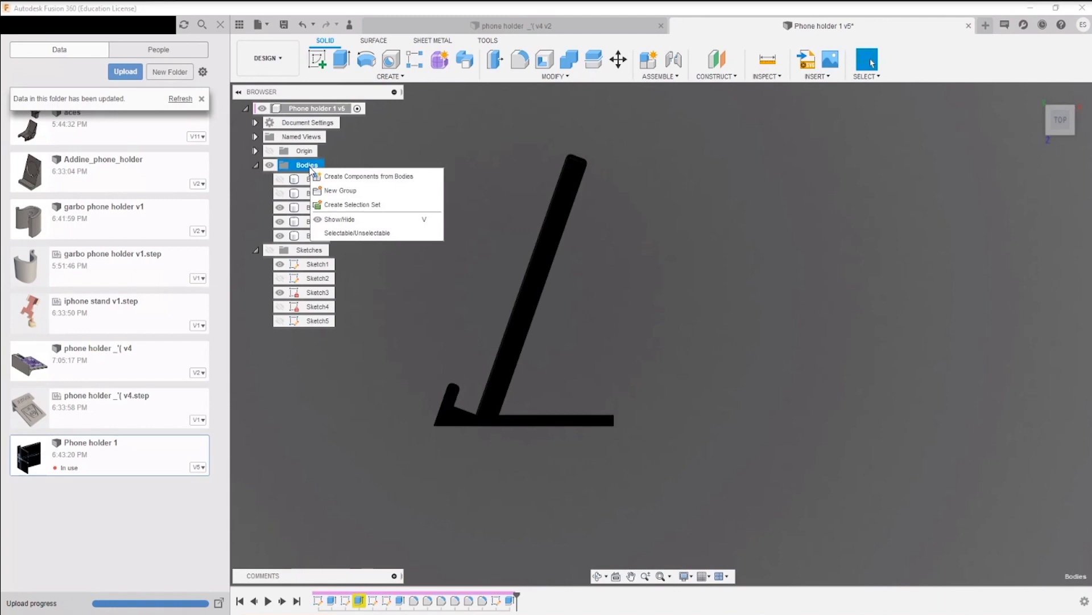
left_click(367, 197)
left_click(316, 193)
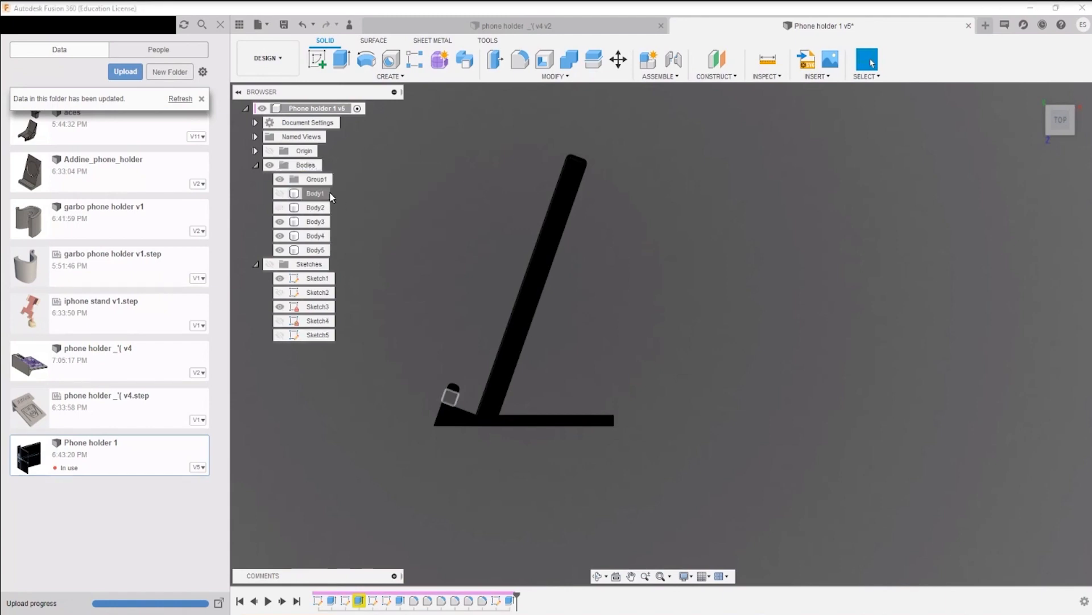
left_click(313, 252, "shift")
left_click_drag(313, 251, 363, 179)
left_click(318, 180)
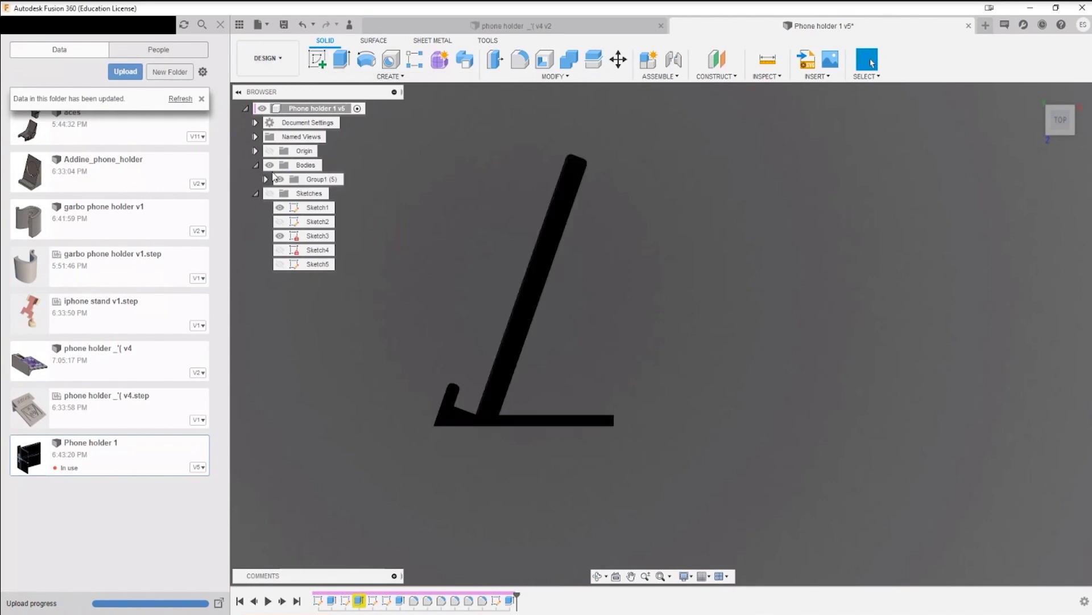
left_click(281, 180)
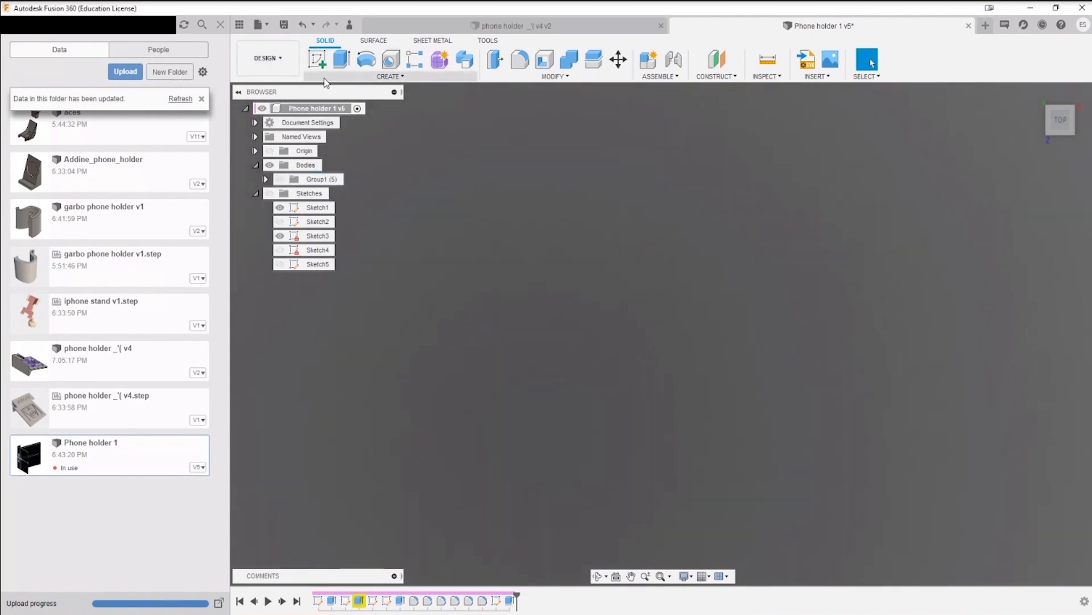
Step: Start a new sketch on the front origin plane
left_click(319, 59)
middle_click_drag(686, 441, 741, 475, "shift")
left_click(1060, 124)
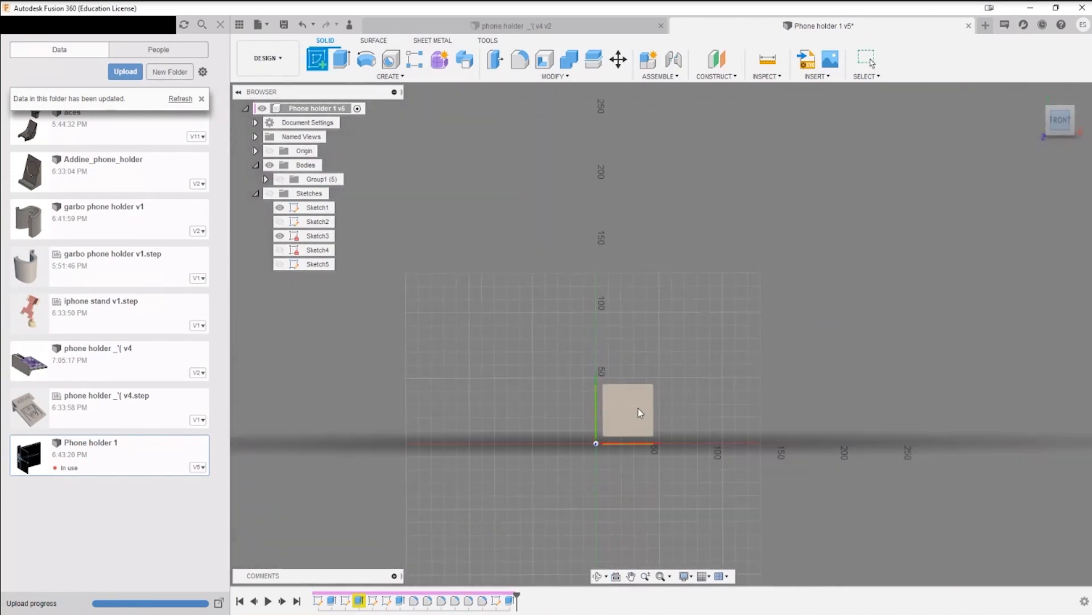
left_click(633, 413)
scroll(529, 370, "up", 1)
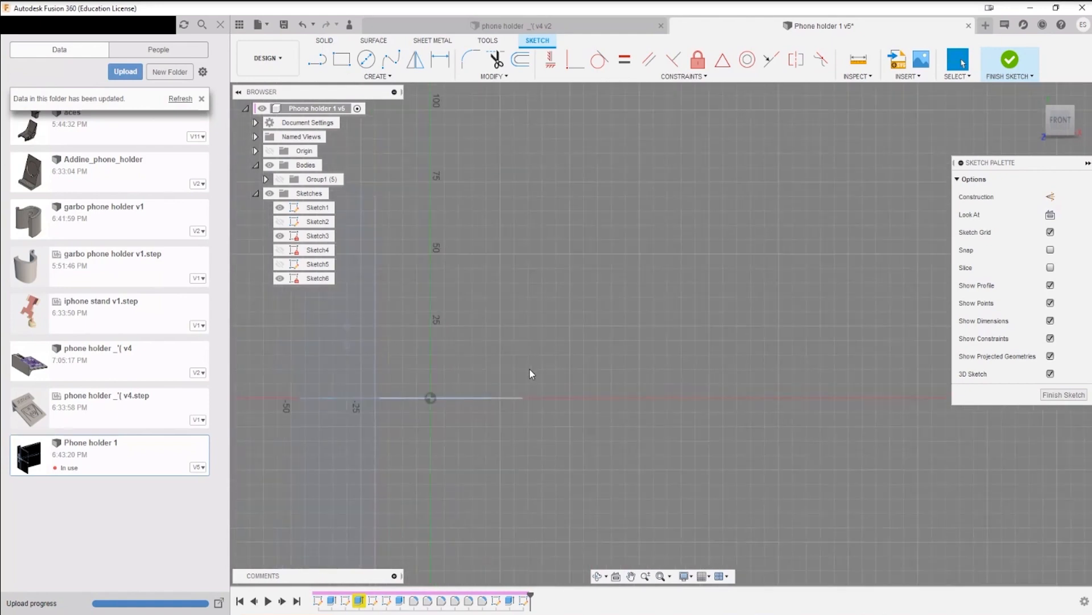
Step: Draw a slanted line from the origin, 140 mm long at 68 degrees to the horizontal axis
key("l")
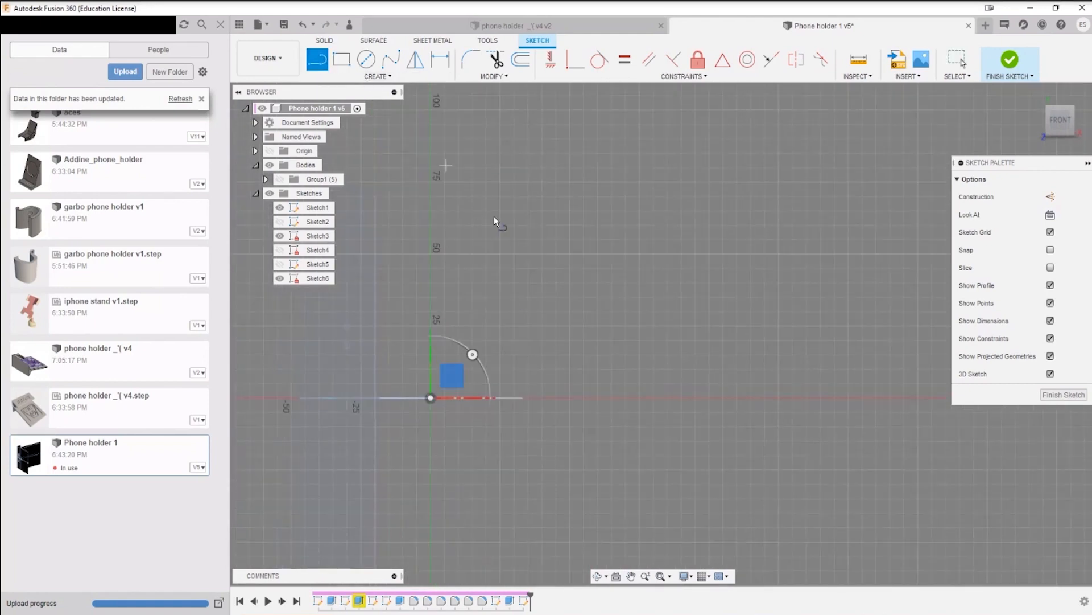
left_click(431, 399)
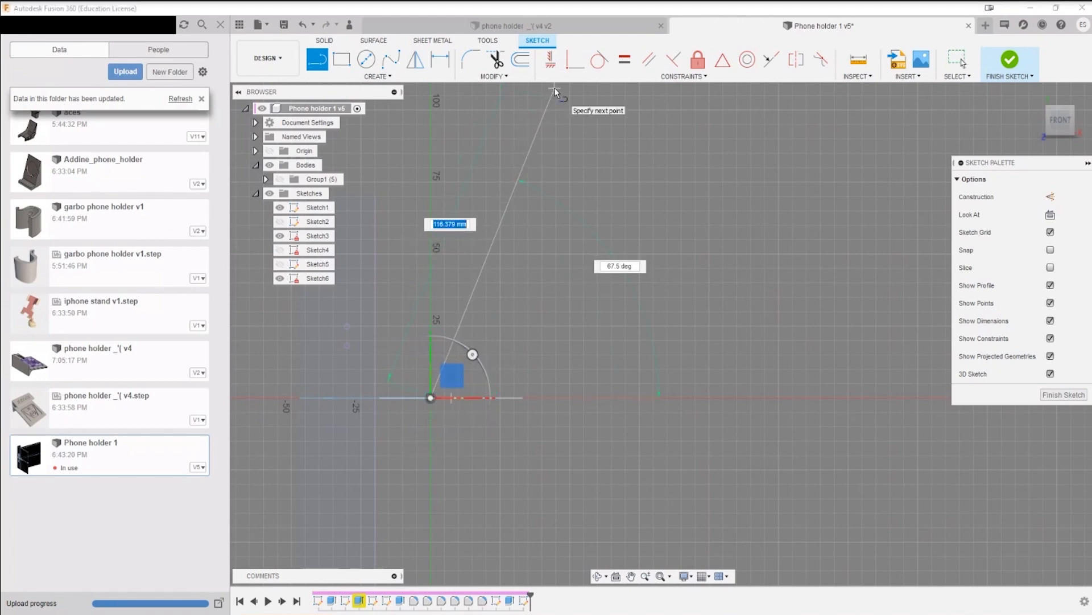
scroll(562, 86, "down", 3)
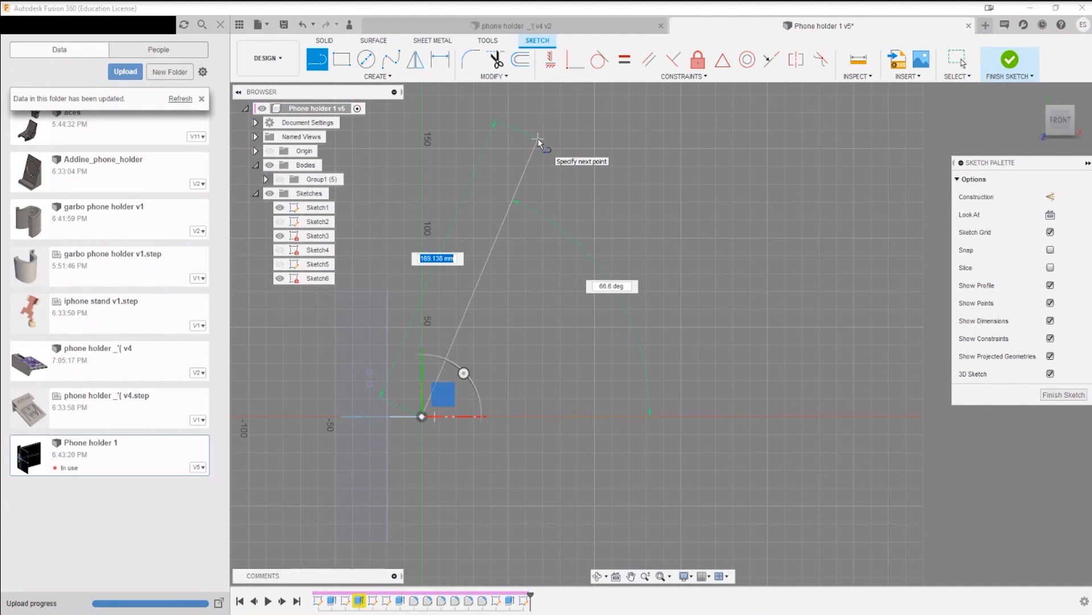
scroll(707, 200, "down", 3)
middle_click_drag(659, 173, 503, 296)
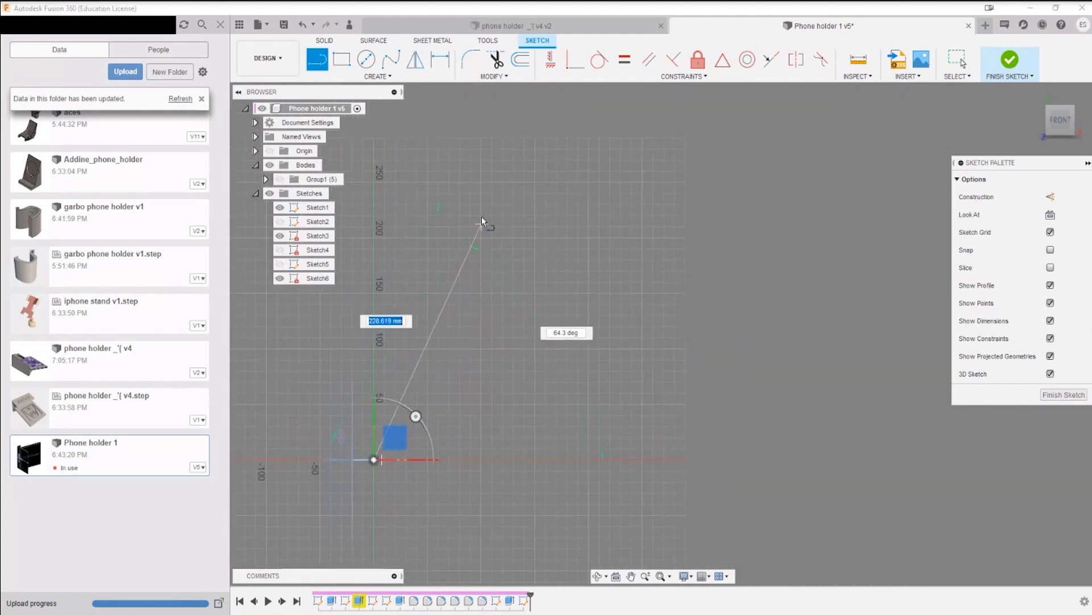
type("140")
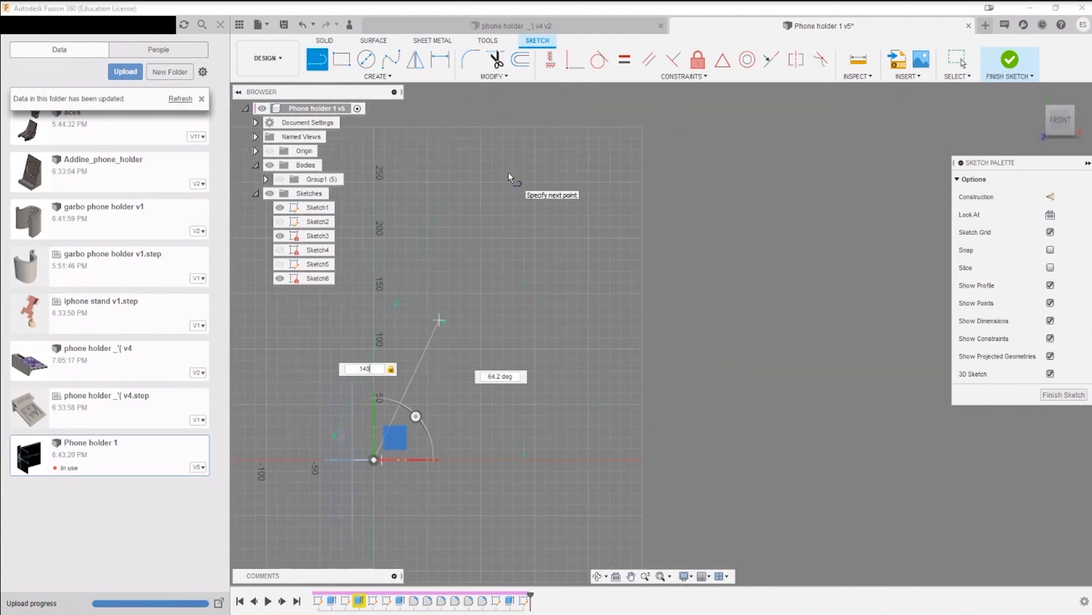
scroll(425, 346, "up", 5)
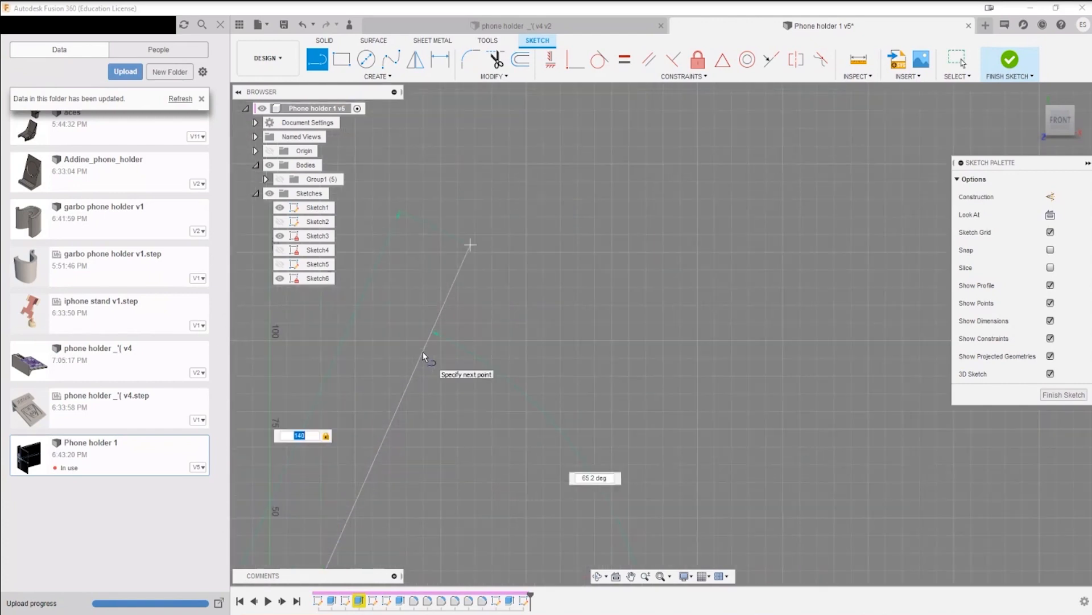
scroll(424, 355, "down", 3)
middle_click_drag(428, 360, 450, 281)
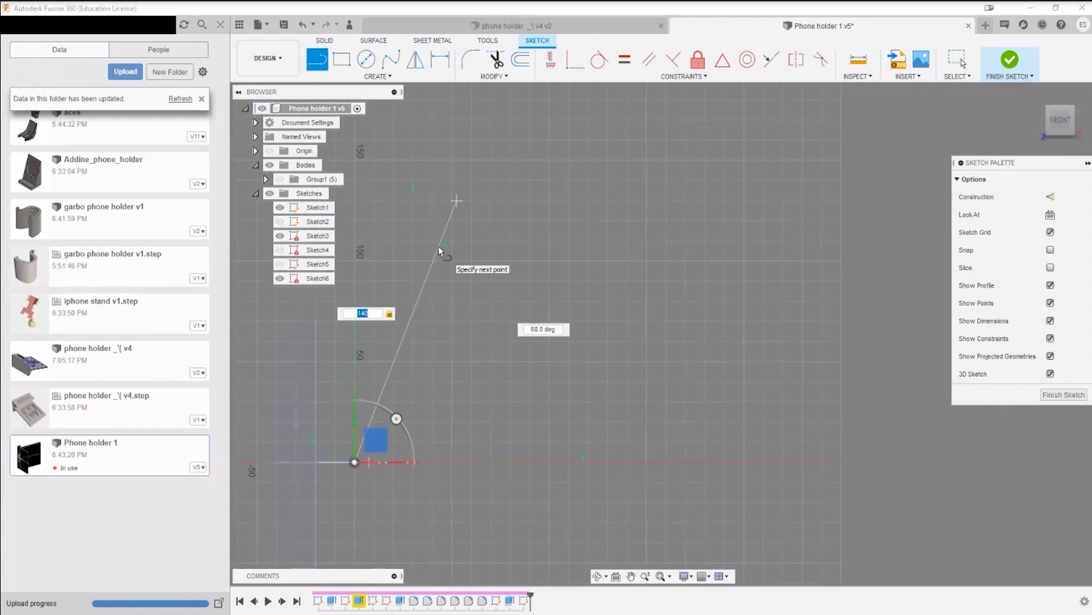
key("Tab")
type("68")
key("Return")
Step: Hide the older sketches, leaving only the current sketch with the slanted line visible
scroll(478, 399, "up", 1)
mouse_move(485, 401)
middle_mouse_down()
mouse_move(622, 273)
mouse_move(680, 241)
mouse_move(649, 346)
middle_mouse_up()
scroll(583, 307, "up", 8)
scroll(660, 259, "down", 4)
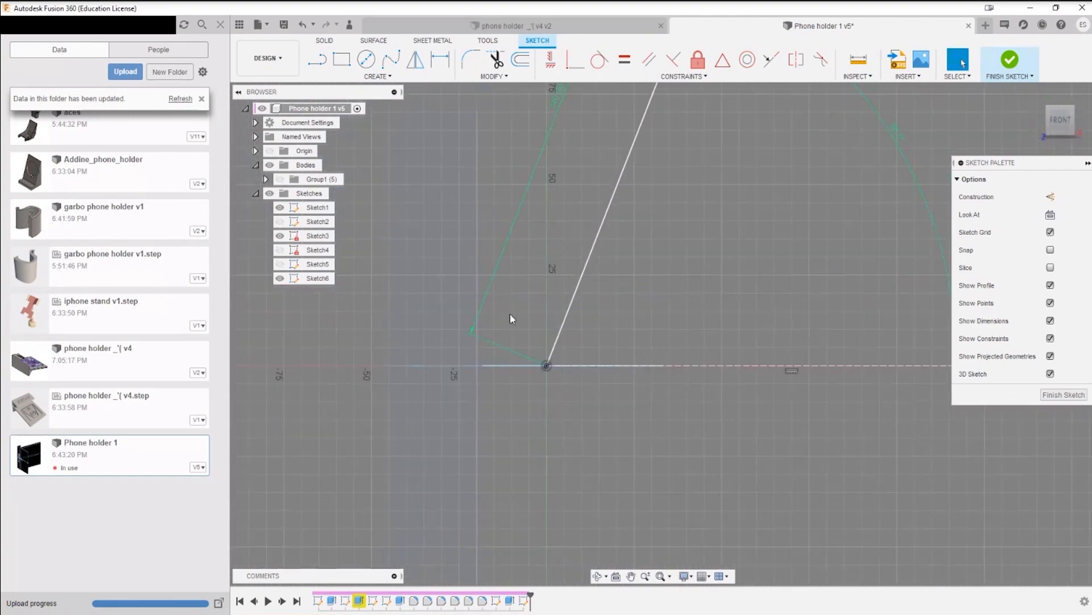
left_click(270, 194)
scroll(620, 391, "down", 2)
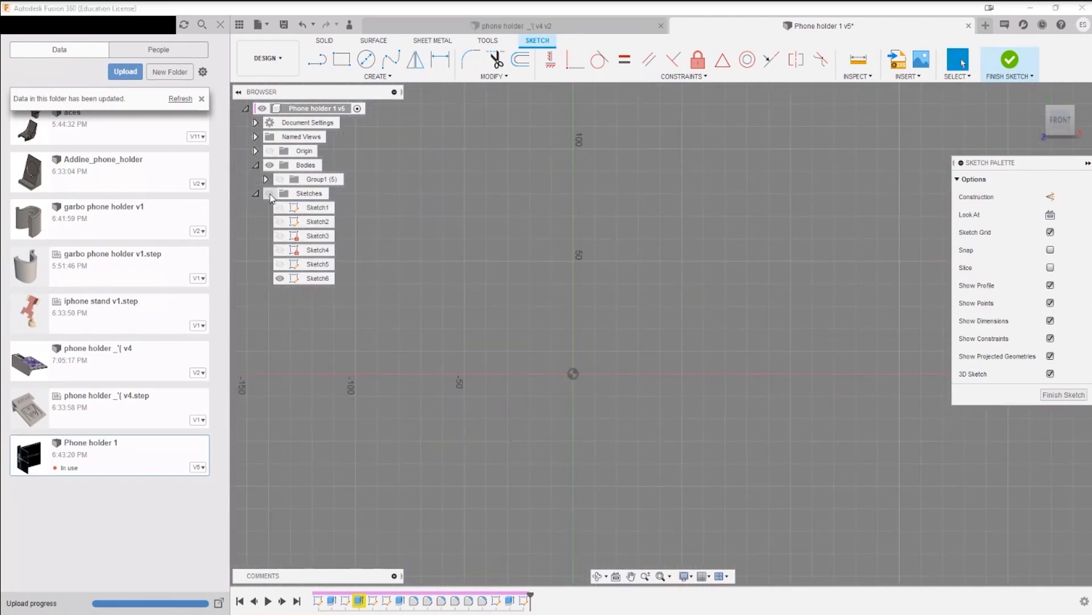
left_click(270, 194)
mouse_move(667, 332)
middle_mouse_down()
mouse_move(525, 428)
mouse_move(566, 350)
middle_mouse_up()
scroll(525, 428, "down", 2)
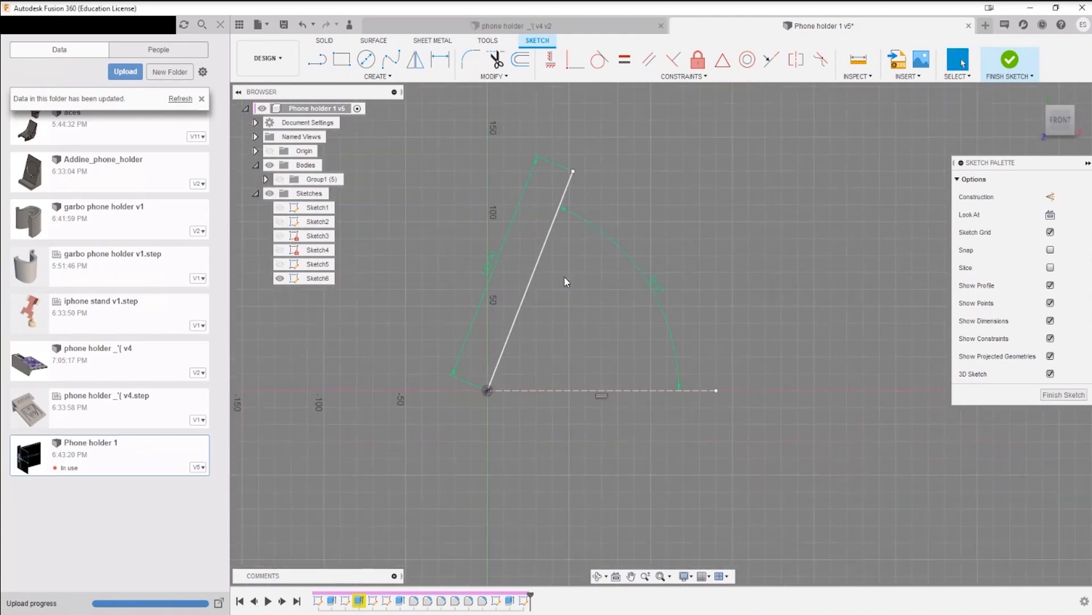
Step: Try 150 mm as the slanted line's length and set it back to 140 mm
scroll(565, 275, "up", 3)
scroll(432, 462, "up", 4)
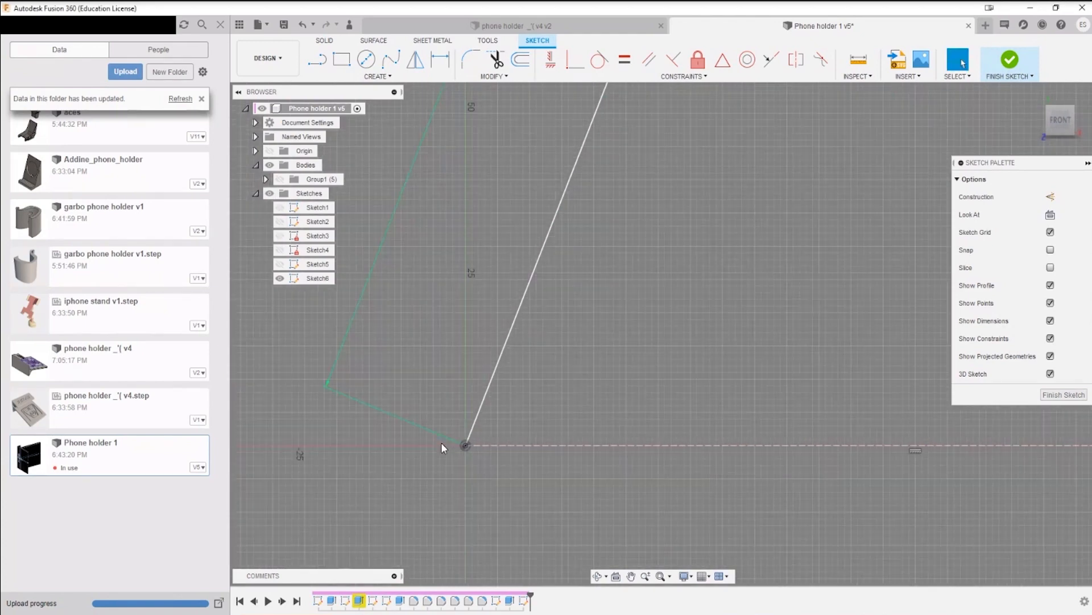
scroll(470, 350, "down", 4)
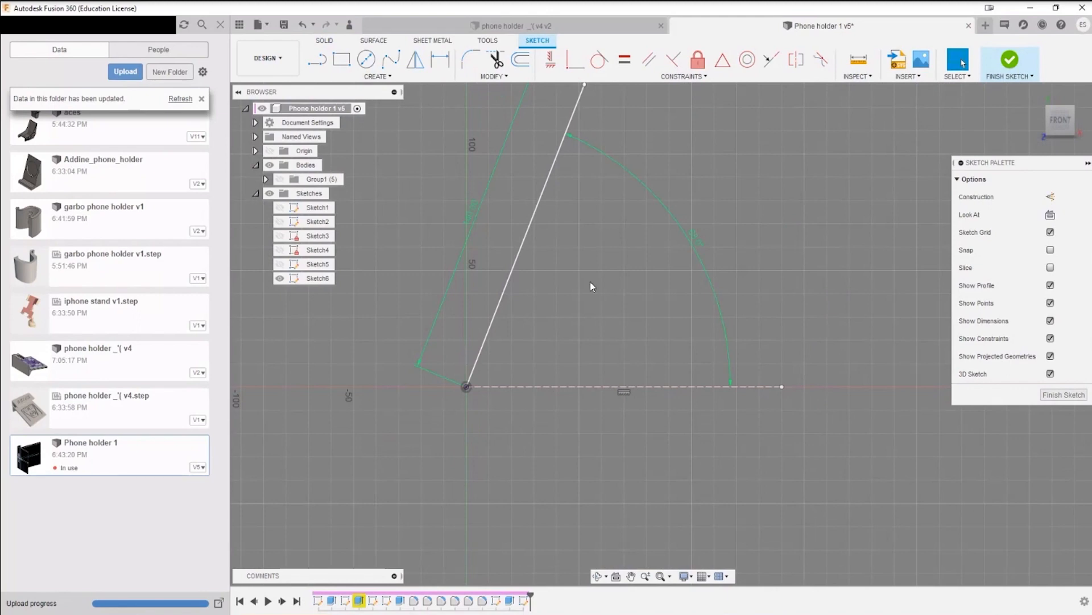
mouse_move(599, 260)
middle_mouse_down()
mouse_move(551, 287)
mouse_move(589, 238)
mouse_move(590, 248)
middle_mouse_up()
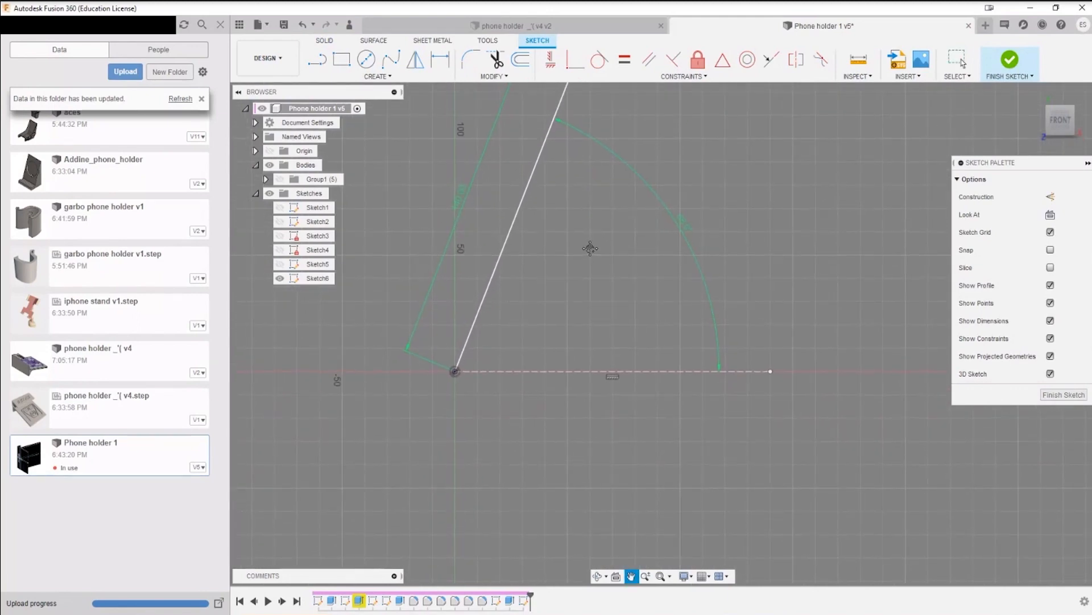
mouse_move(498, 342)
middle_mouse_down()
mouse_move(581, 341)
mouse_move(554, 410)
middle_mouse_up()
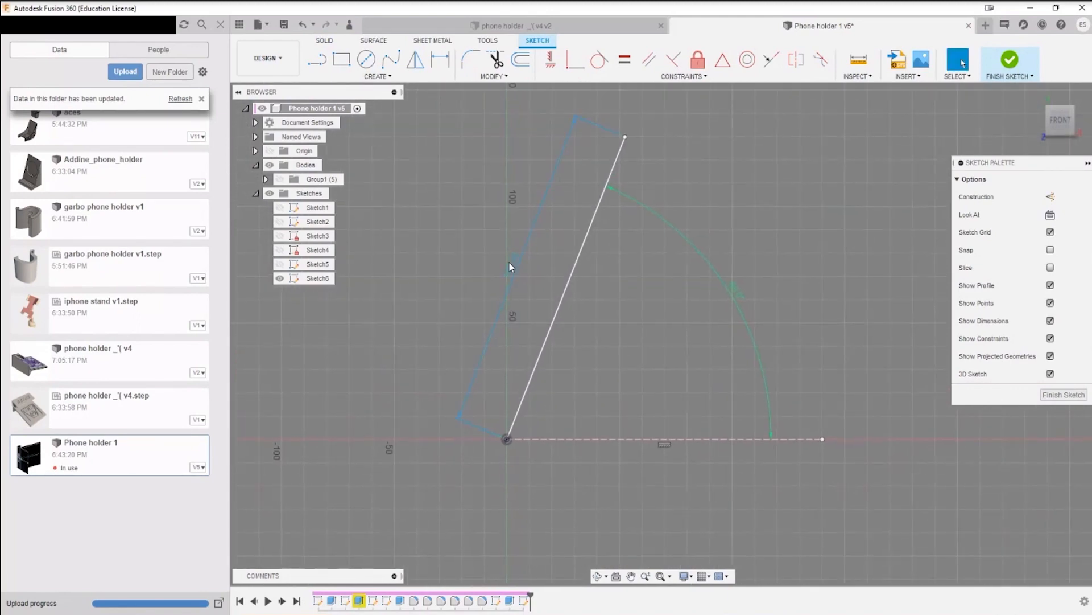
double_click(511, 264)
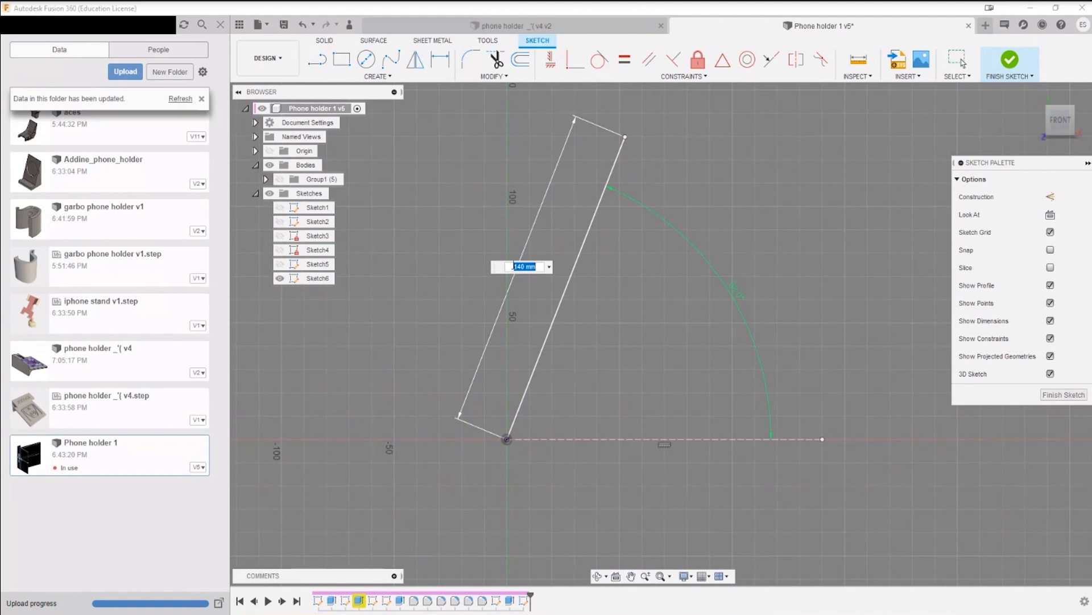
type("150")
key("Return")
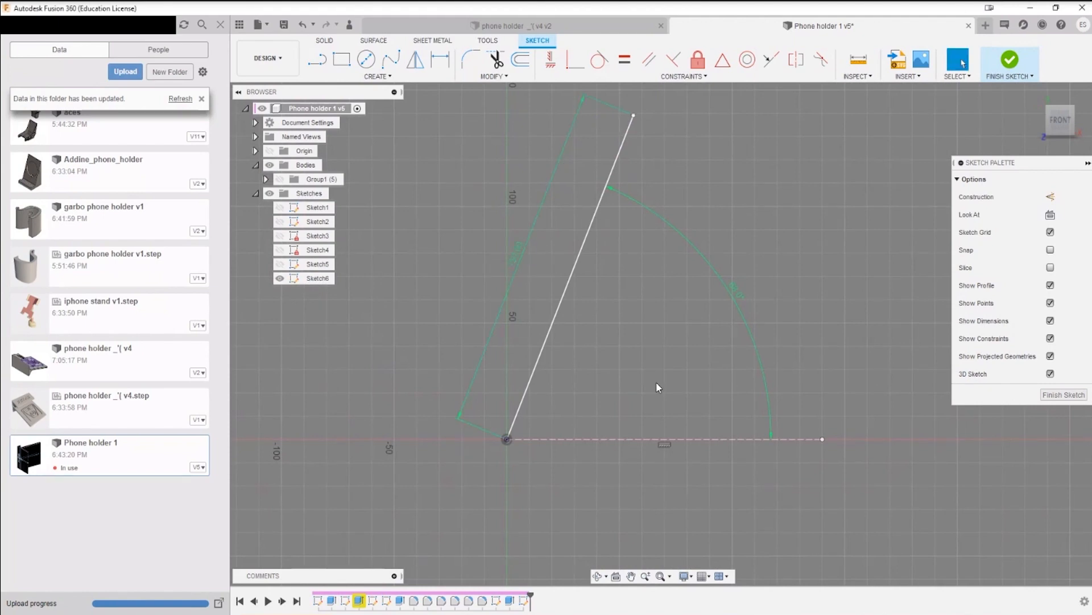
double_click(518, 252)
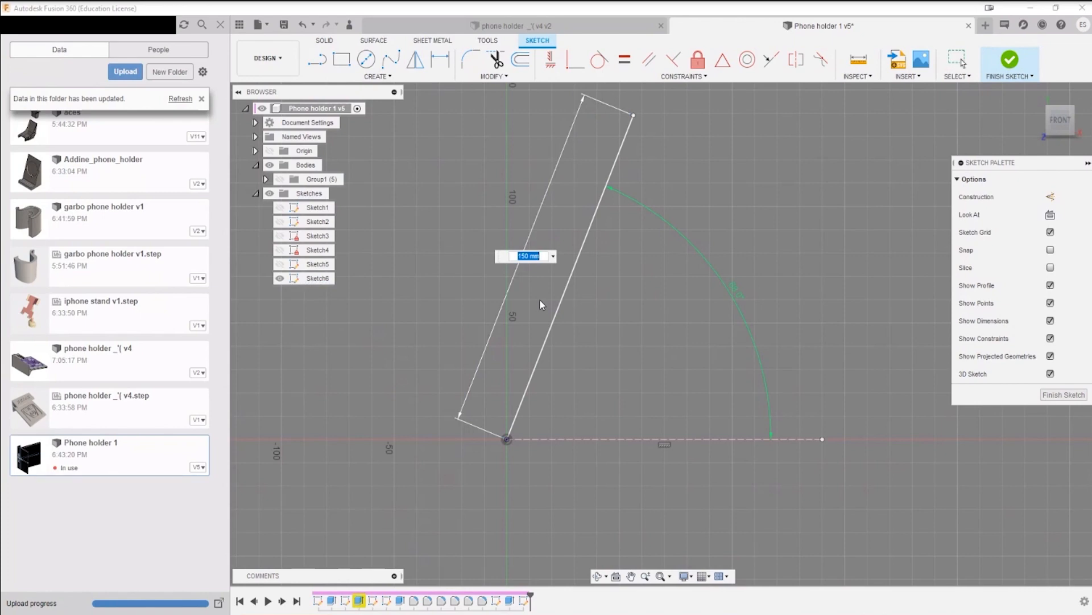
type("140")
key("Return")
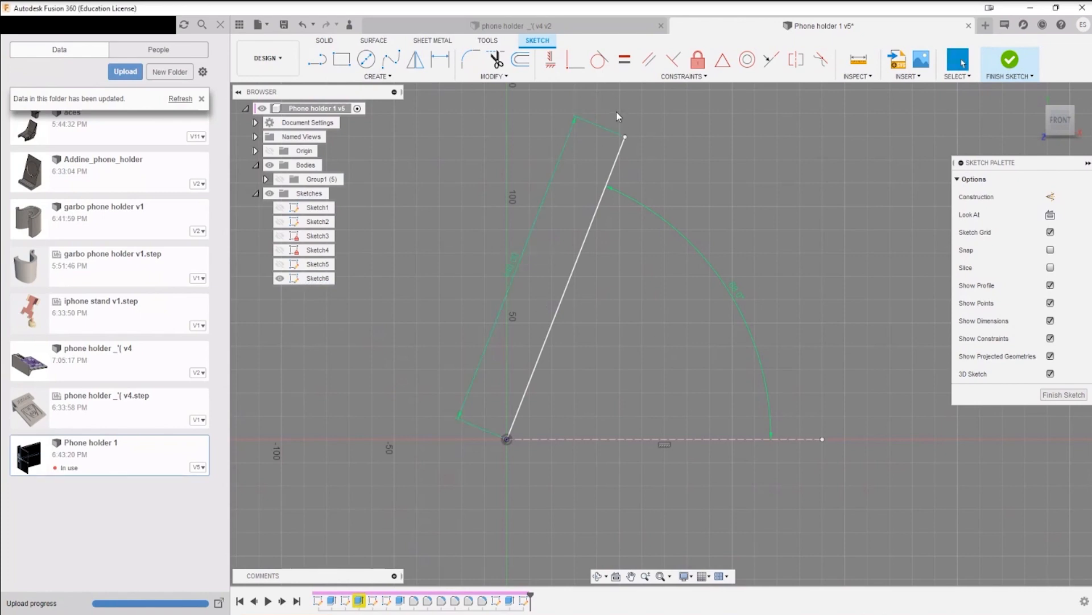
key("l")
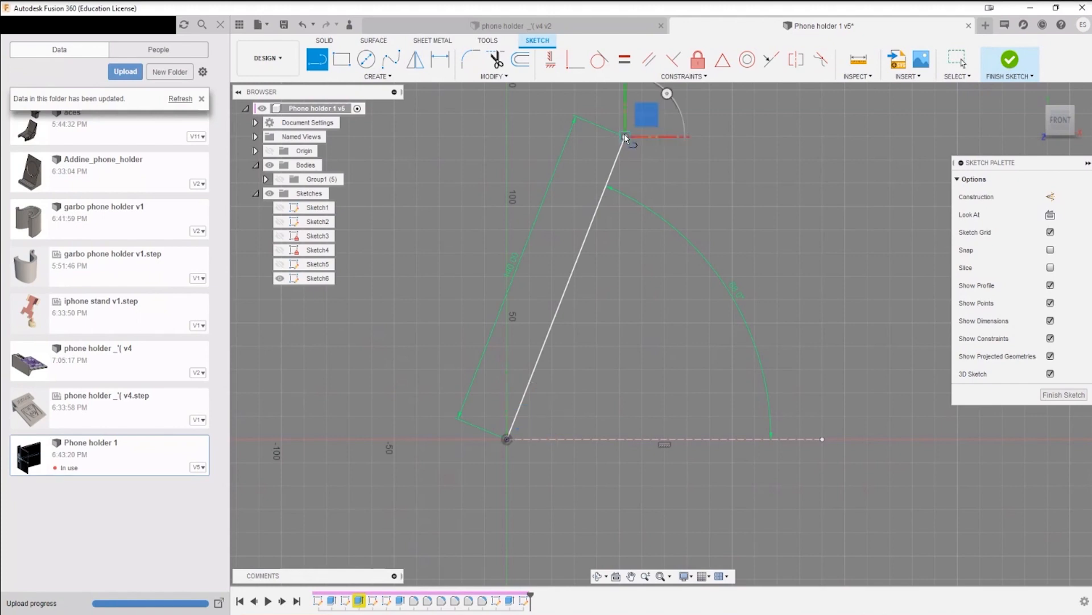
left_click(625, 136)
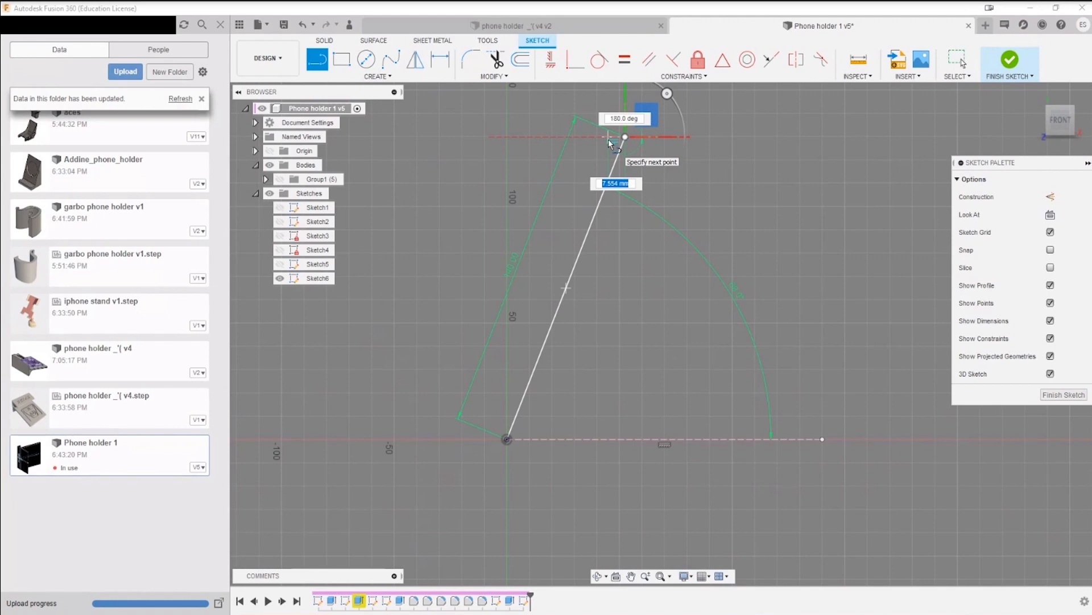
key("Escape")
Step: Refresh the ROAST MY CAD folder listing and select the iphone stand v1 design
left_click(181, 98)
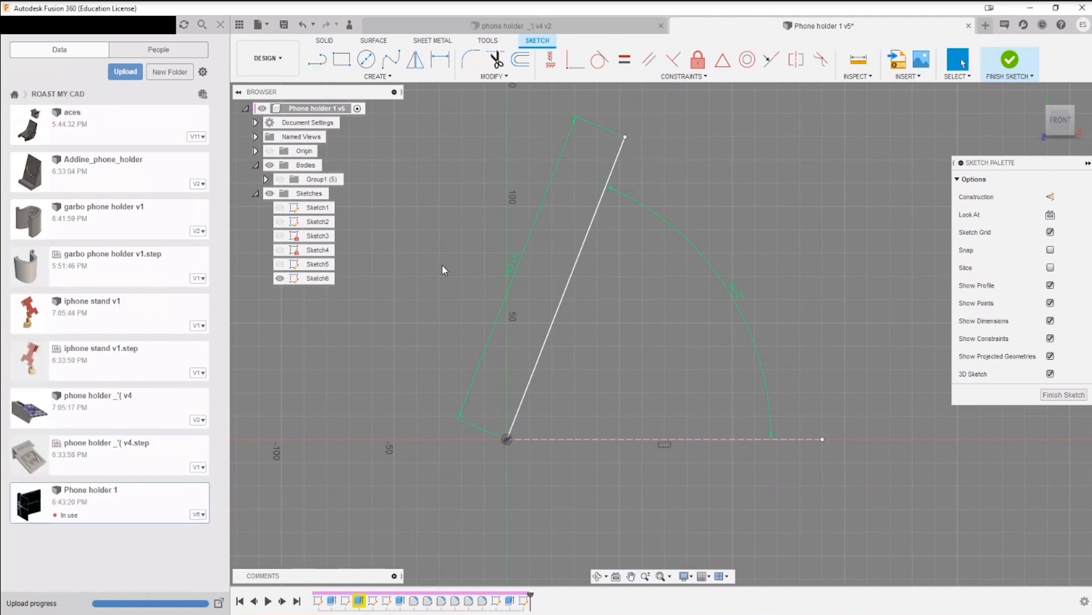
left_click(115, 321)
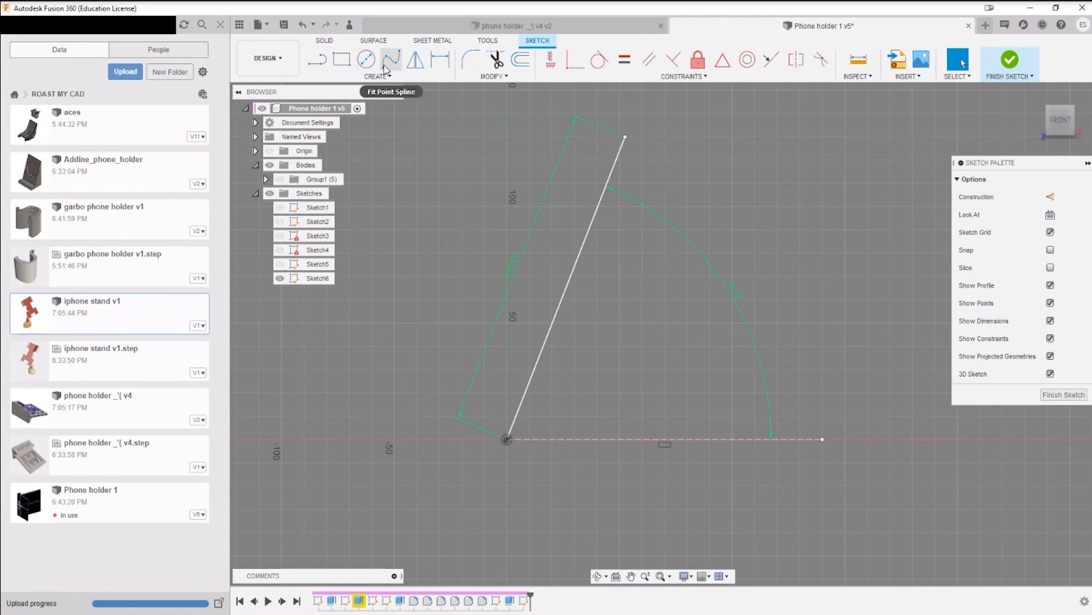
Step: Draw a horizontal line about 5 mm long from the slanted line's upper end toward its front side
left_click(321, 62)
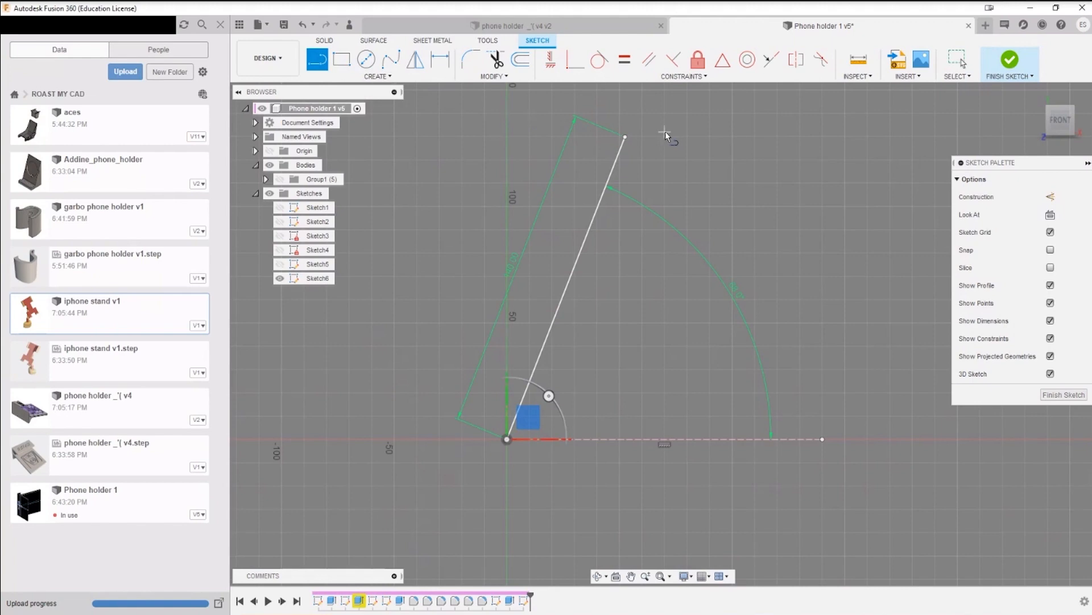
left_click(626, 138)
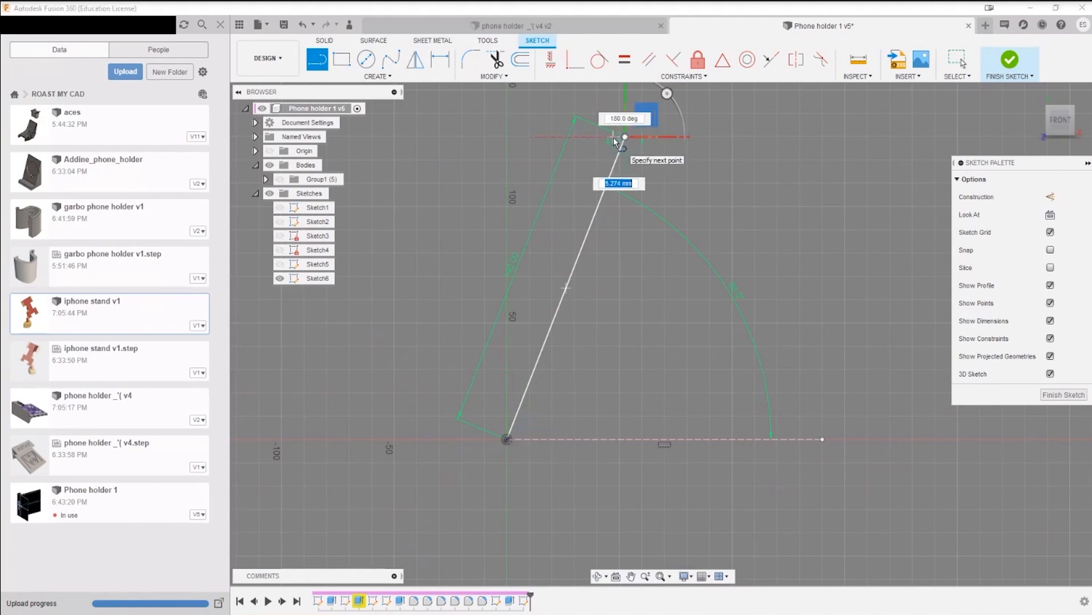
scroll(613, 138, "up", 5)
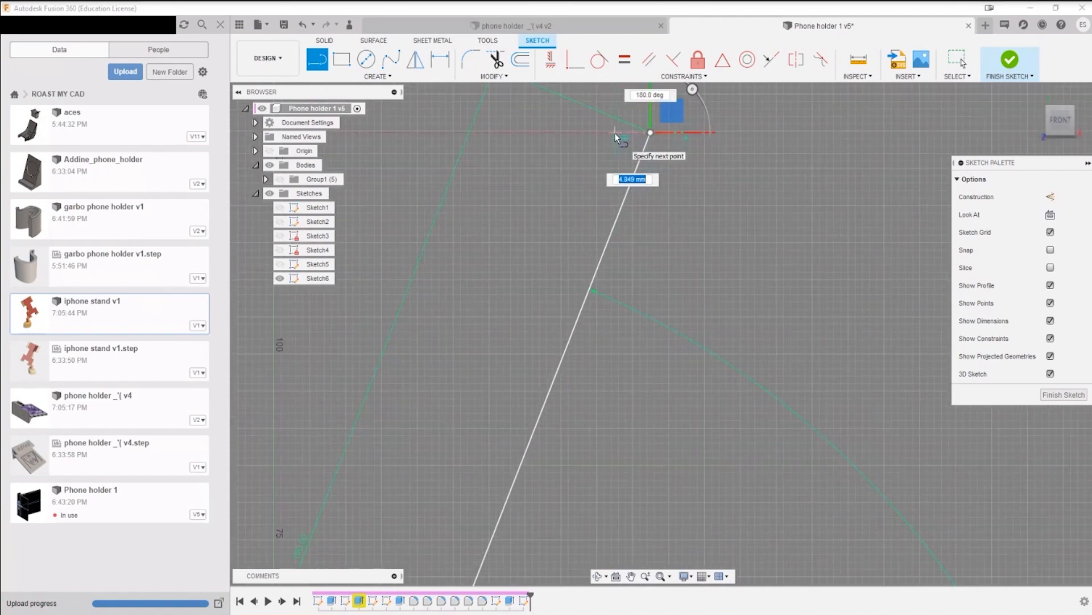
left_click(614, 133)
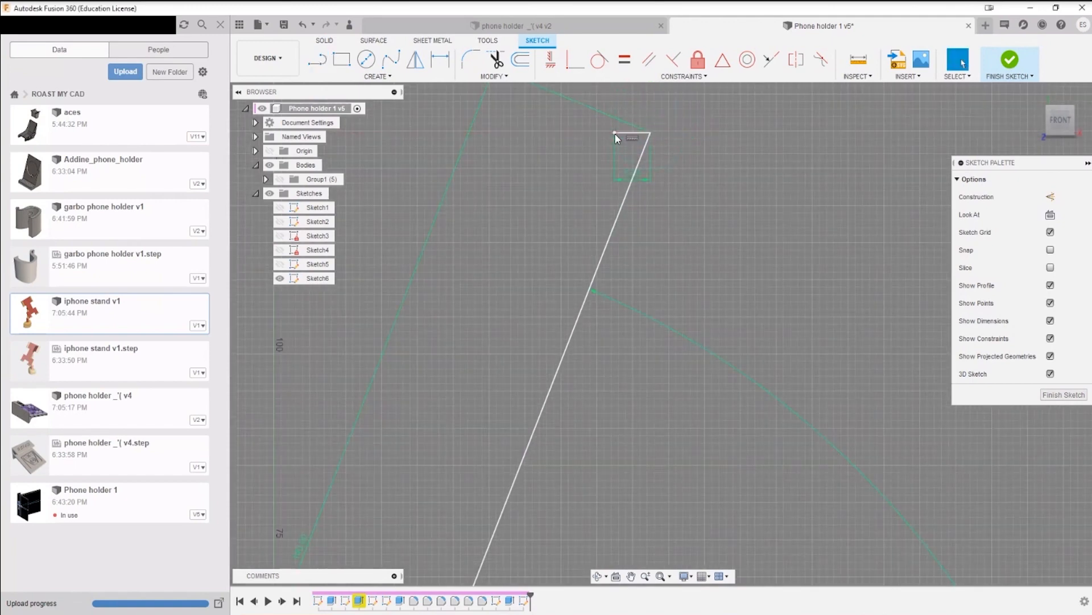
key("Escape")
scroll(589, 297, "down", 6)
middle_click_drag(584, 323, 582, 283)
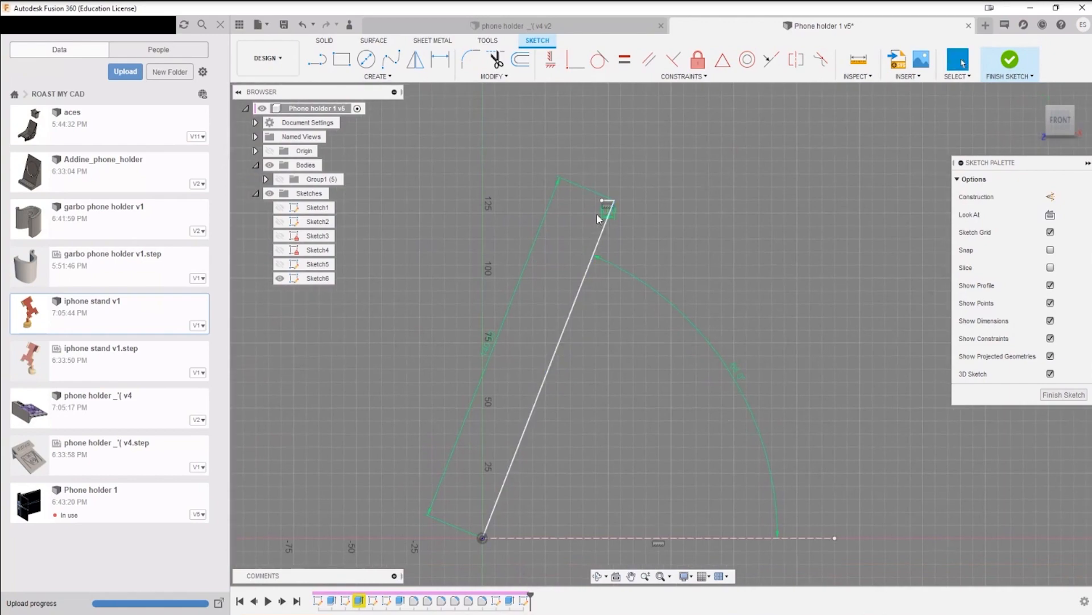
scroll(600, 218, "up", 3)
scroll(614, 188, "up", 2)
scroll(564, 296, "down", 4)
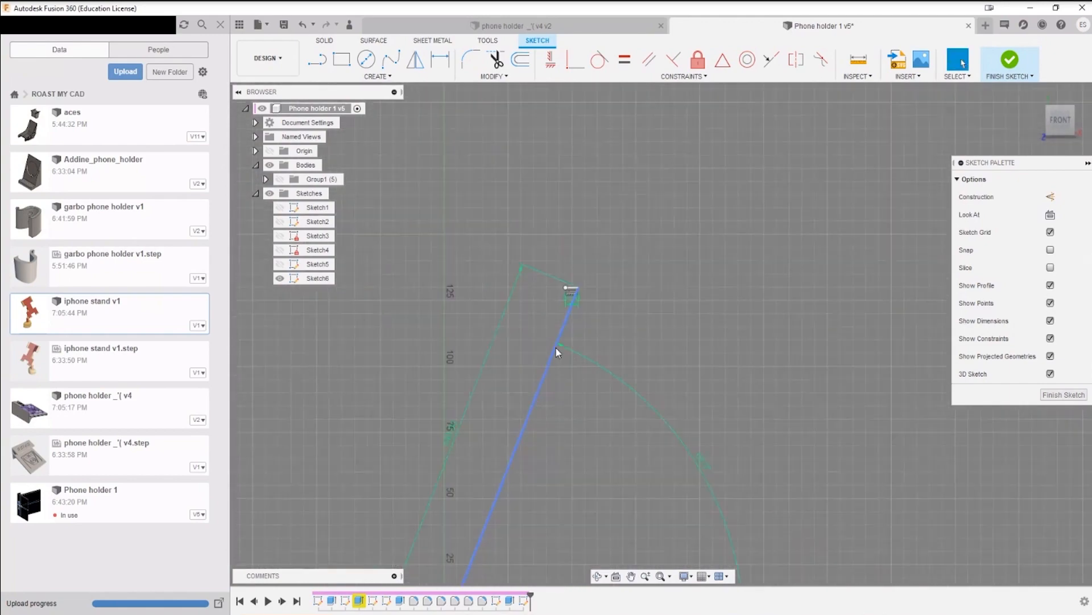
middle_click_drag(497, 330, 511, 284)
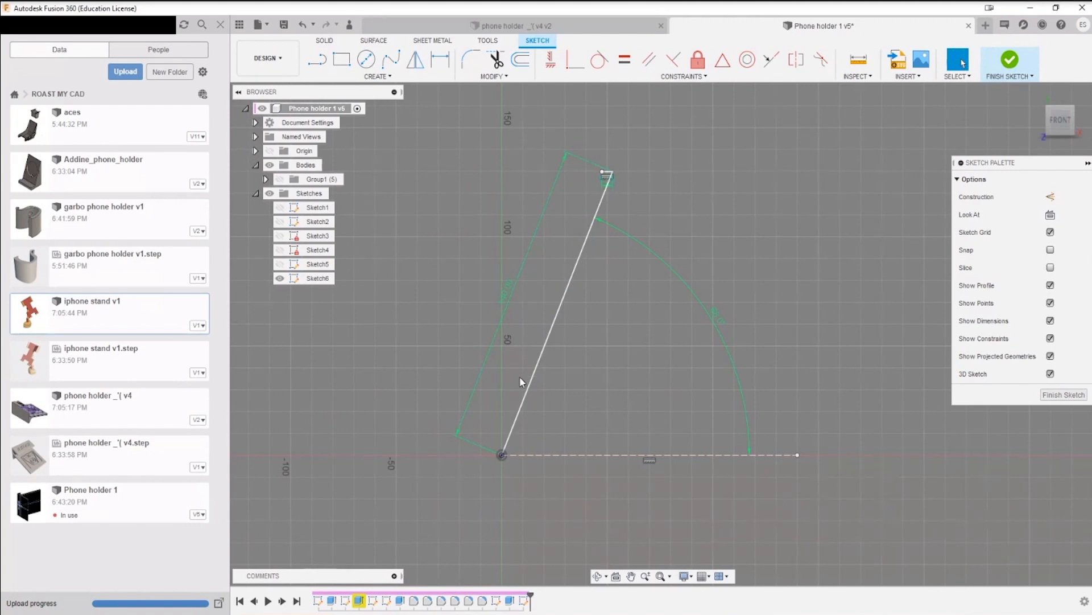
scroll(602, 207, "up", 4)
scroll(599, 207, "down", 3)
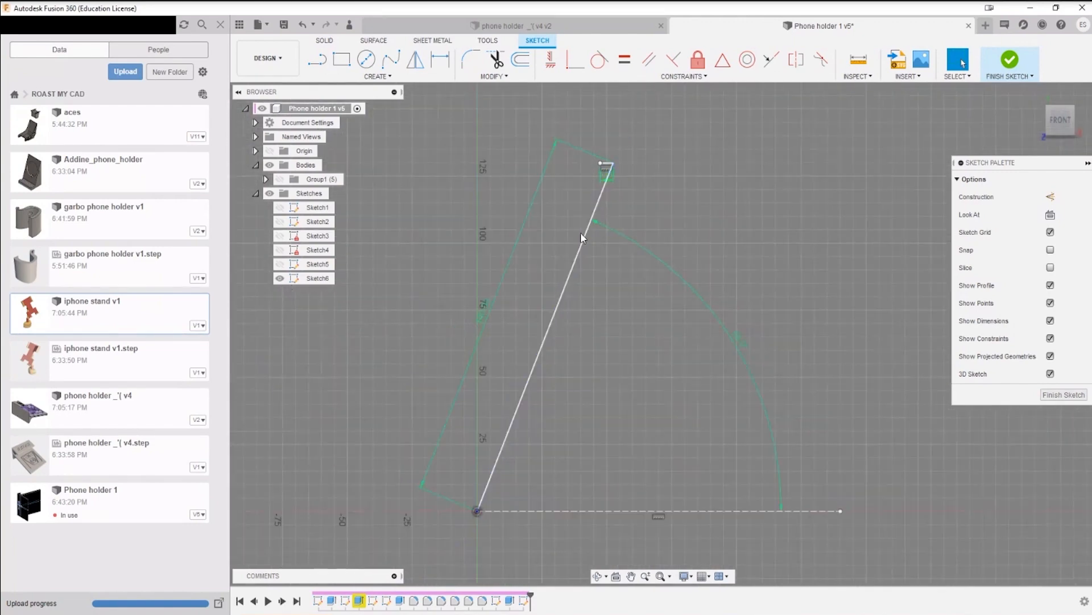
scroll(592, 181, "up", 3)
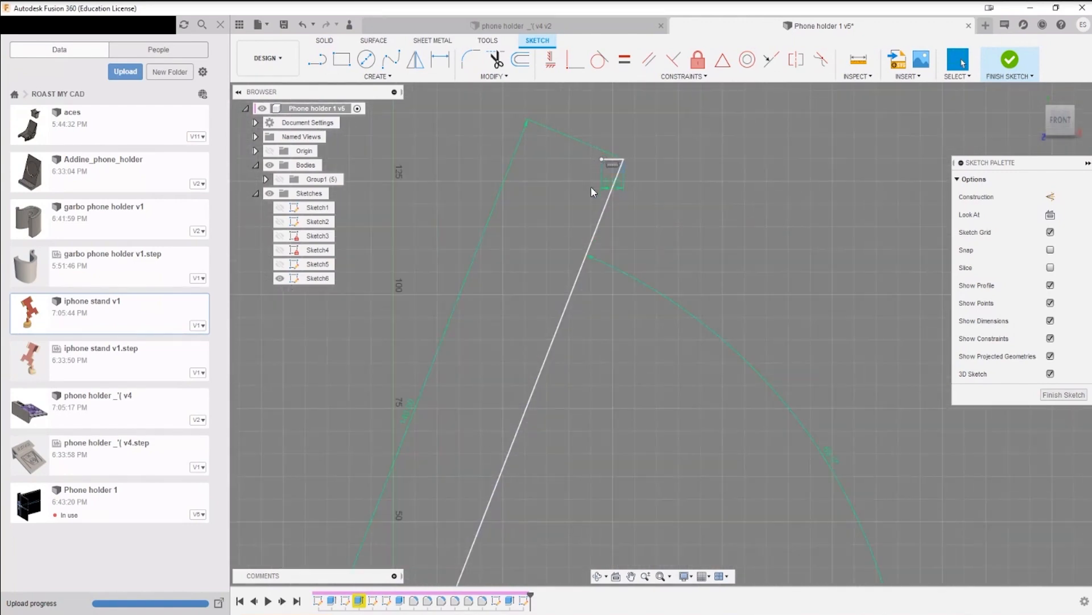
Step: Draw a second slanted line from the short top line's free end down past the level of the horizontal construction line
scroll(591, 187, "down", 3)
middle_click_drag(574, 213, 587, 156)
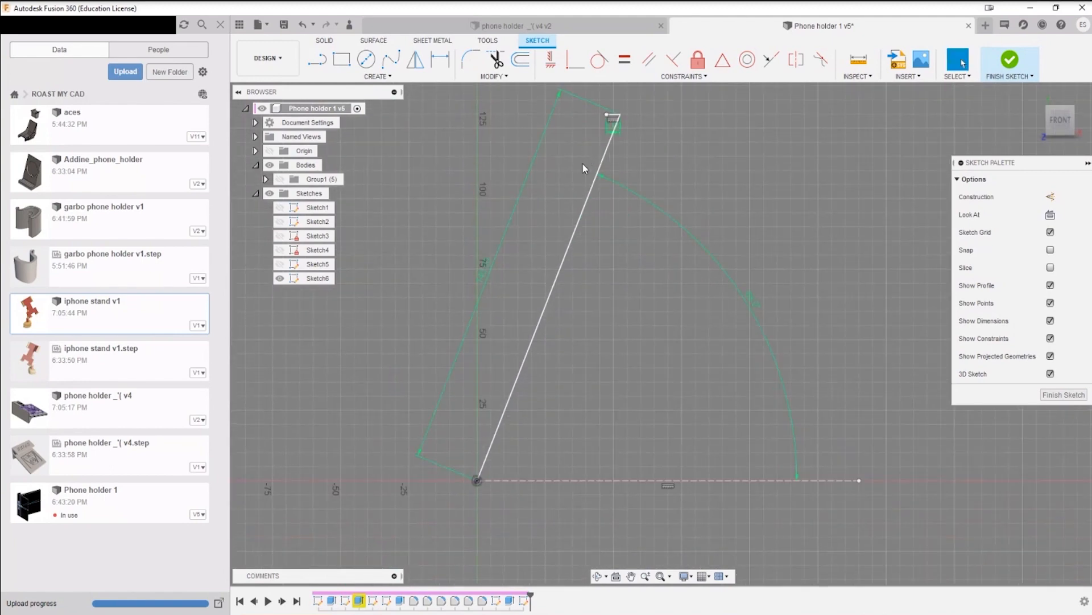
key("l")
left_click(606, 115)
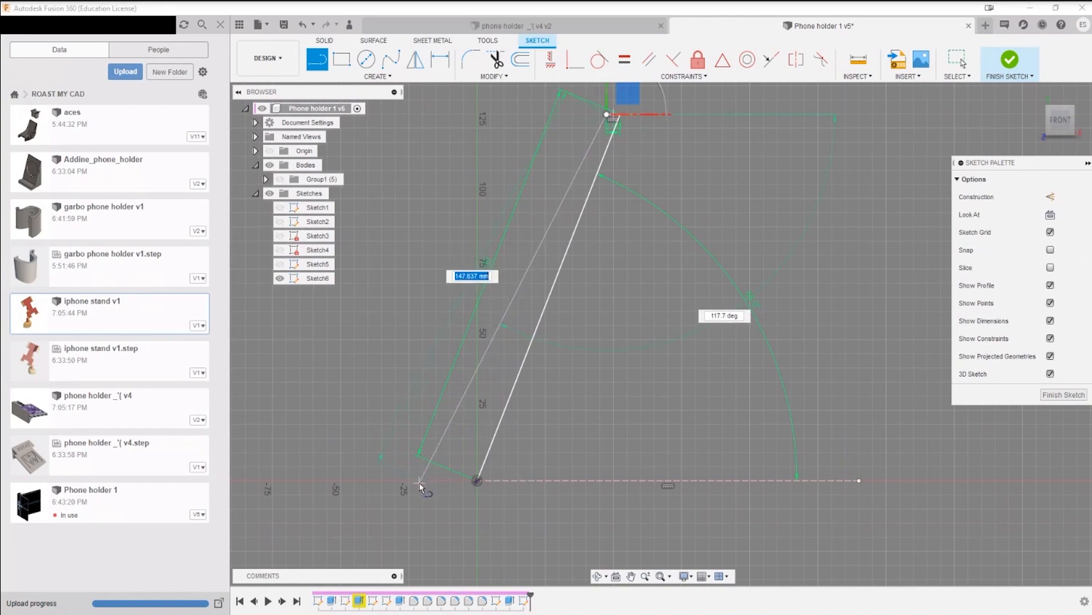
left_click(411, 518)
key("Escape")
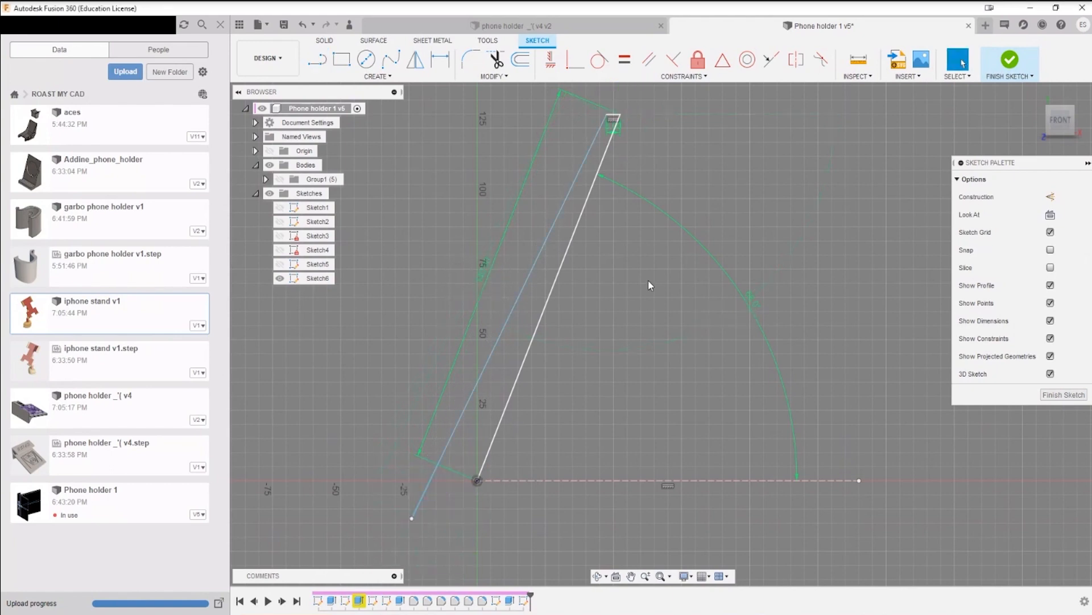
Step: Constrain the new long line parallel to the original slanted line
left_click(649, 59)
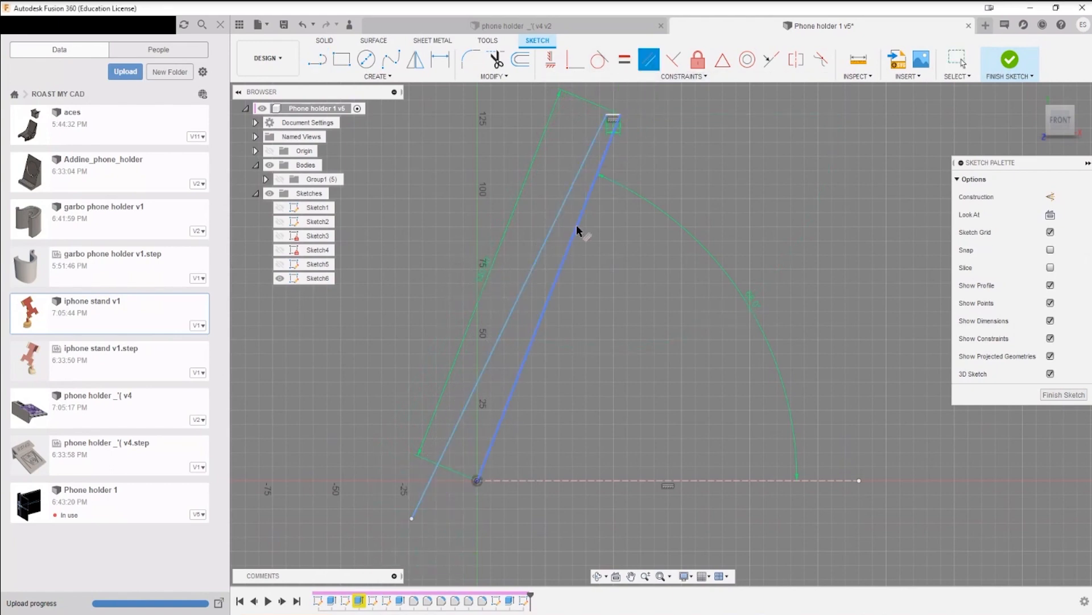
left_click(576, 229)
left_click(562, 224)
key("Escape")
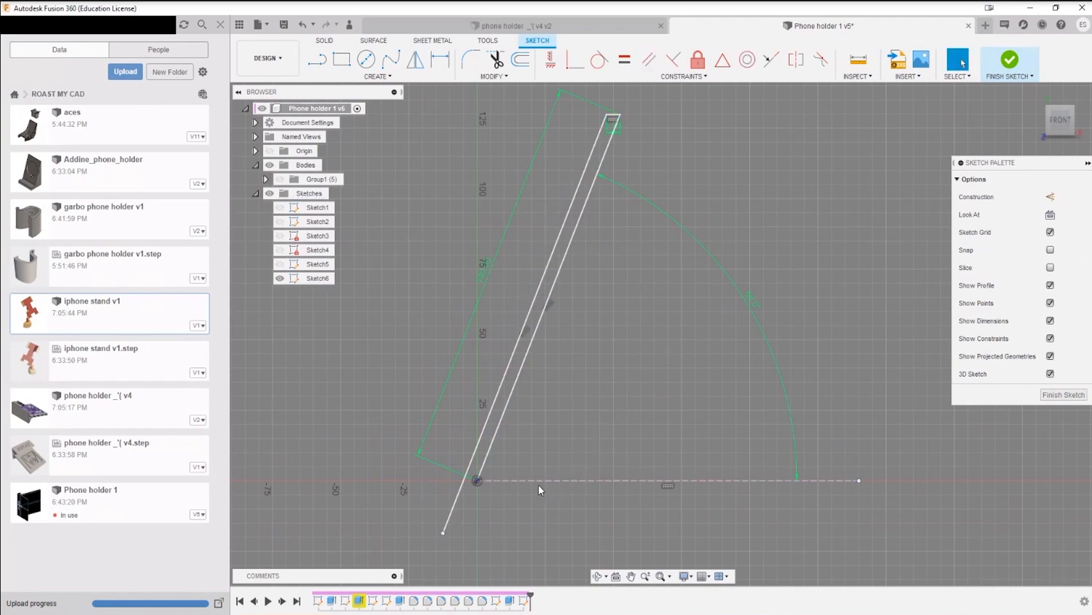
Step: Draw a horizontal base line about 57 mm long from the origin toward the front, away from the construction line
mouse_move(534, 486)
middle_mouse_down()
mouse_move(632, 334)
mouse_move(589, 426)
middle_mouse_up()
scroll(592, 362, "up", 3)
scroll(594, 361, "down", 2)
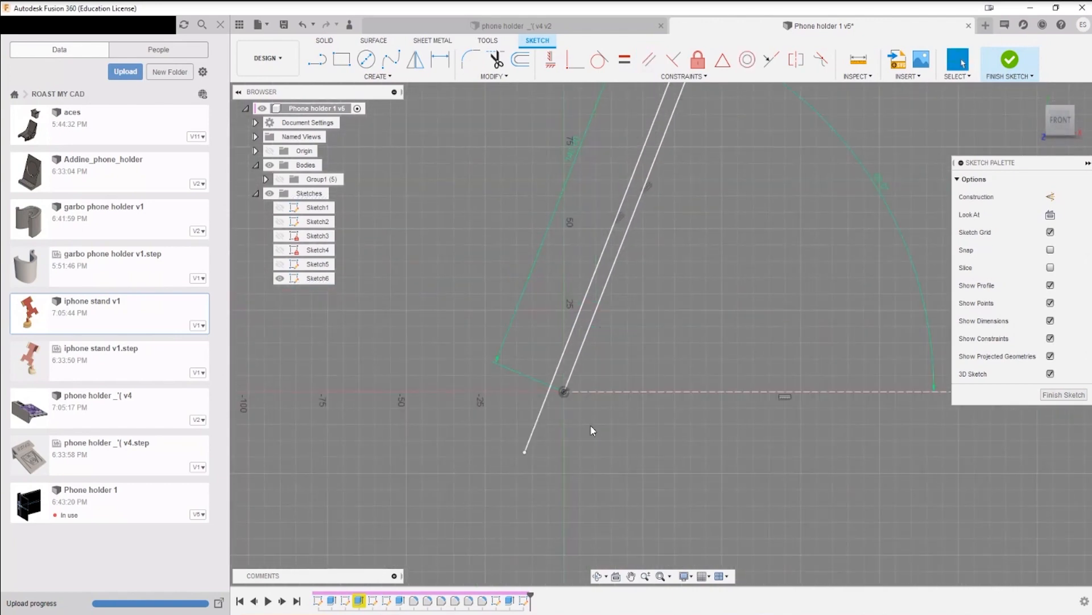
key("l")
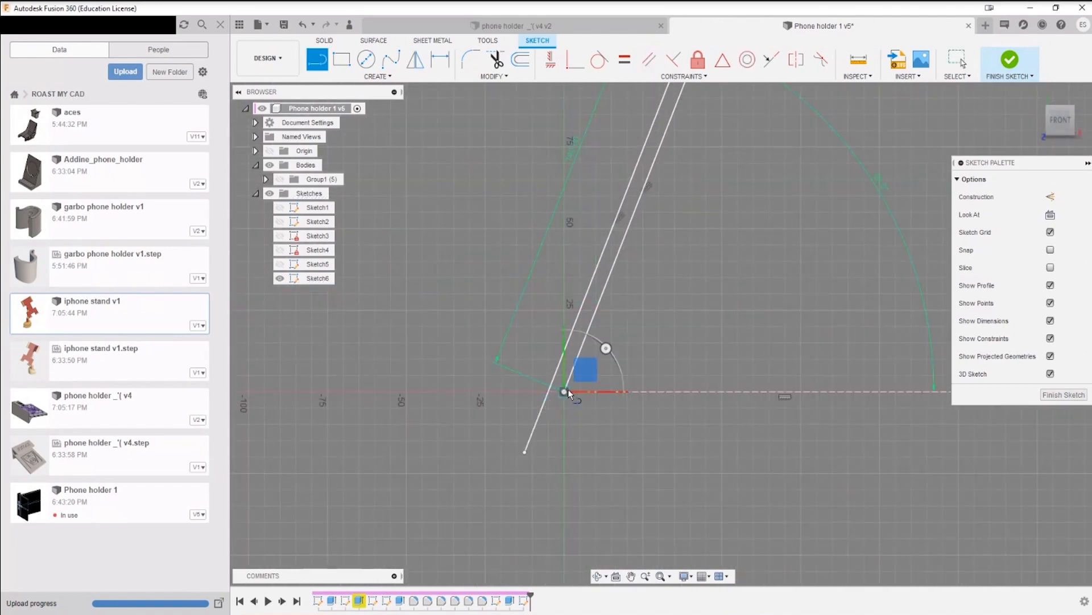
left_click(567, 391)
left_click(383, 392)
key("Escape")
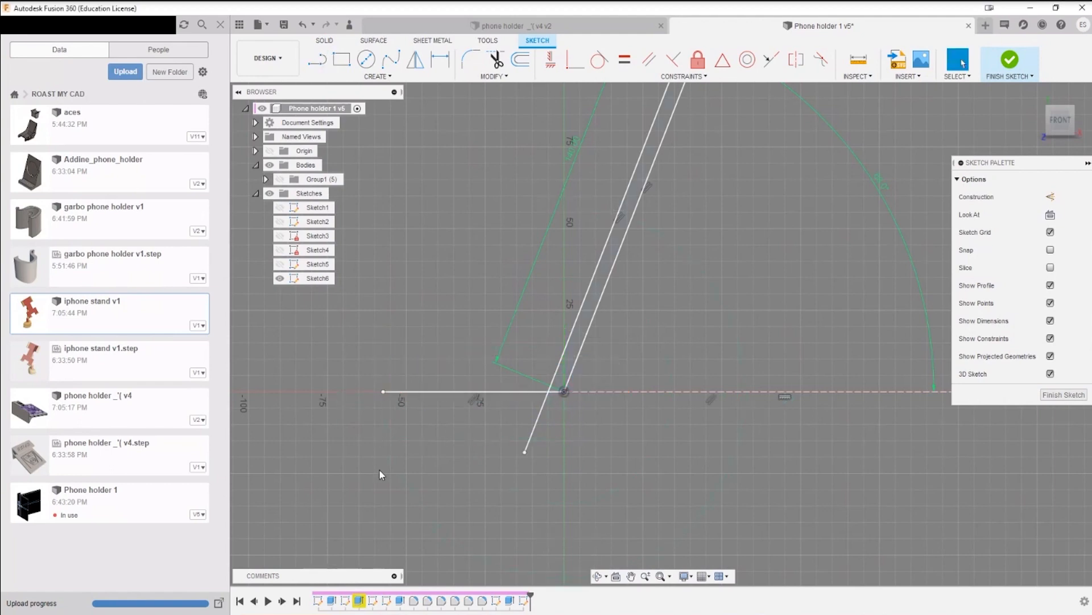
Step: Trim the part of the second slanted line that extends below the horizontal base line
left_click(496, 59)
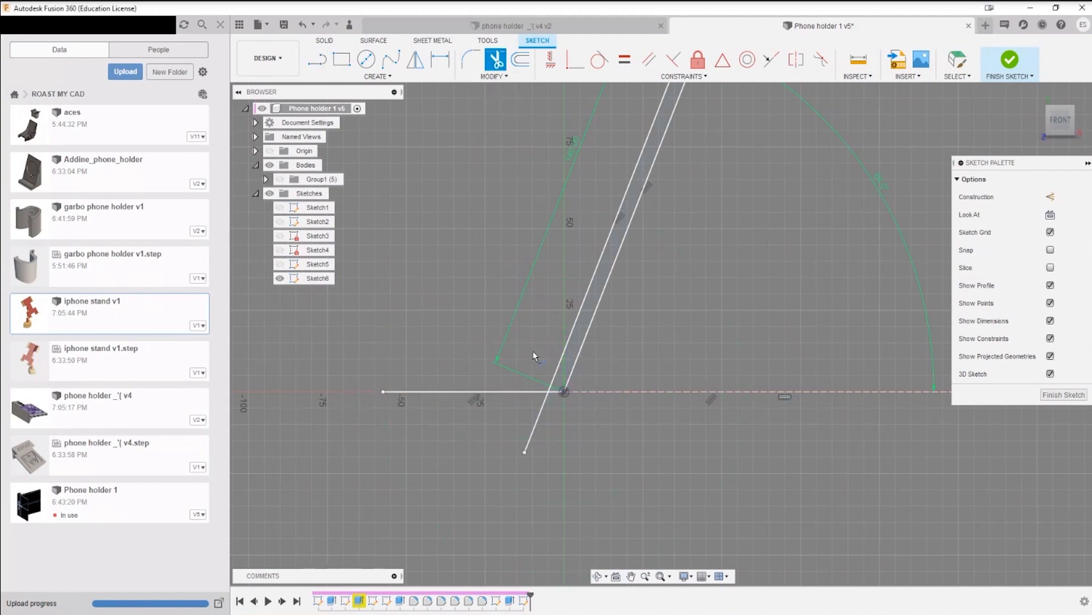
left_click(533, 430)
key("Escape")
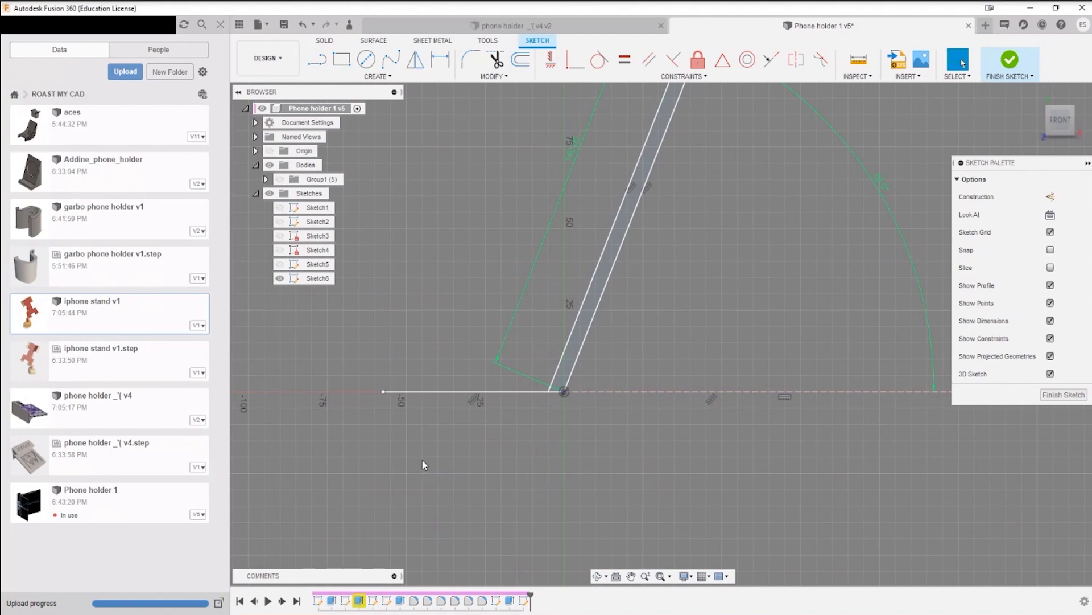
Step: Draw a slanted front line about 57 mm long up from the base line and constrain it parallel to the long support lines
key("l")
left_click(434, 392)
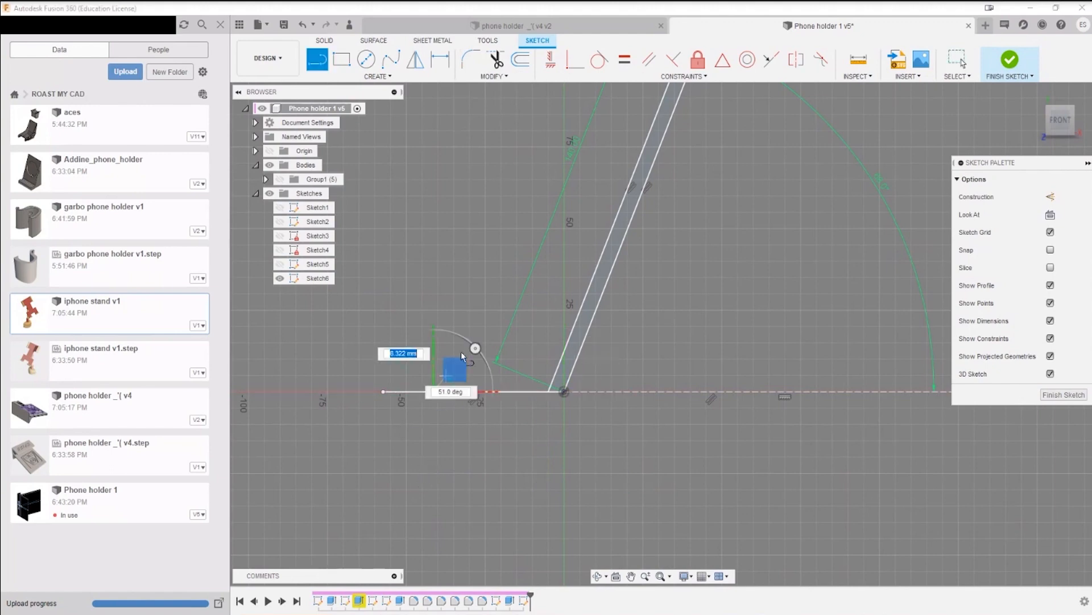
left_click(510, 222)
key("Escape")
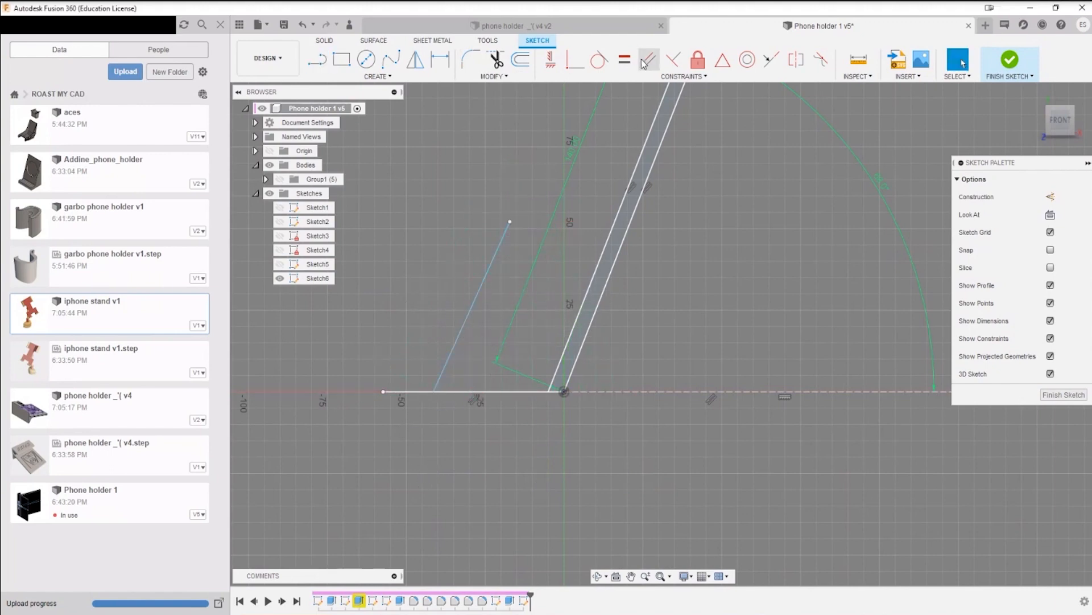
left_click(648, 60)
left_click(477, 289)
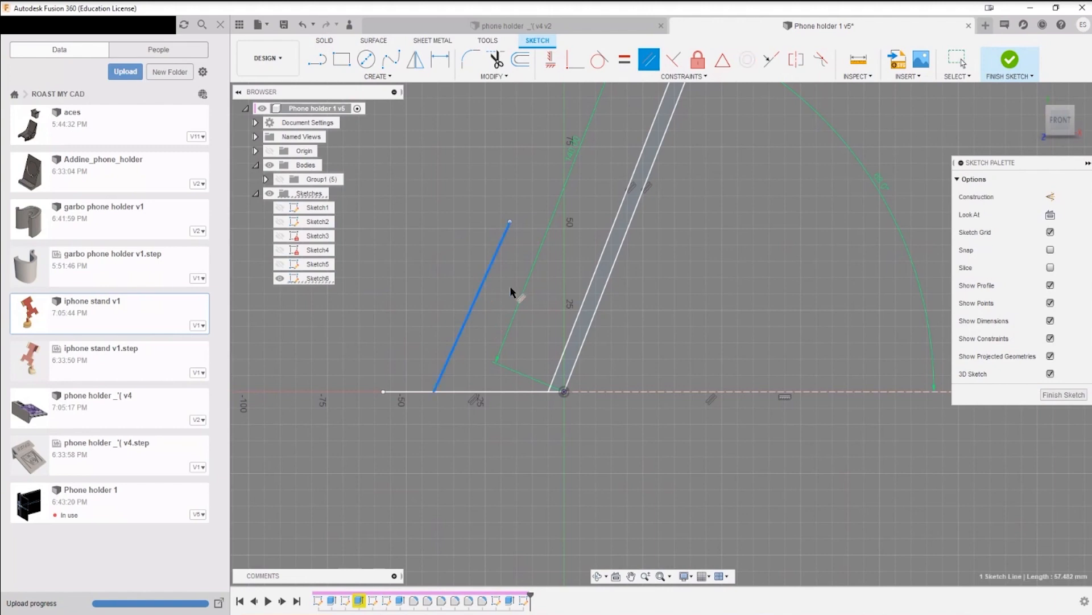
left_click(583, 299)
key("Escape")
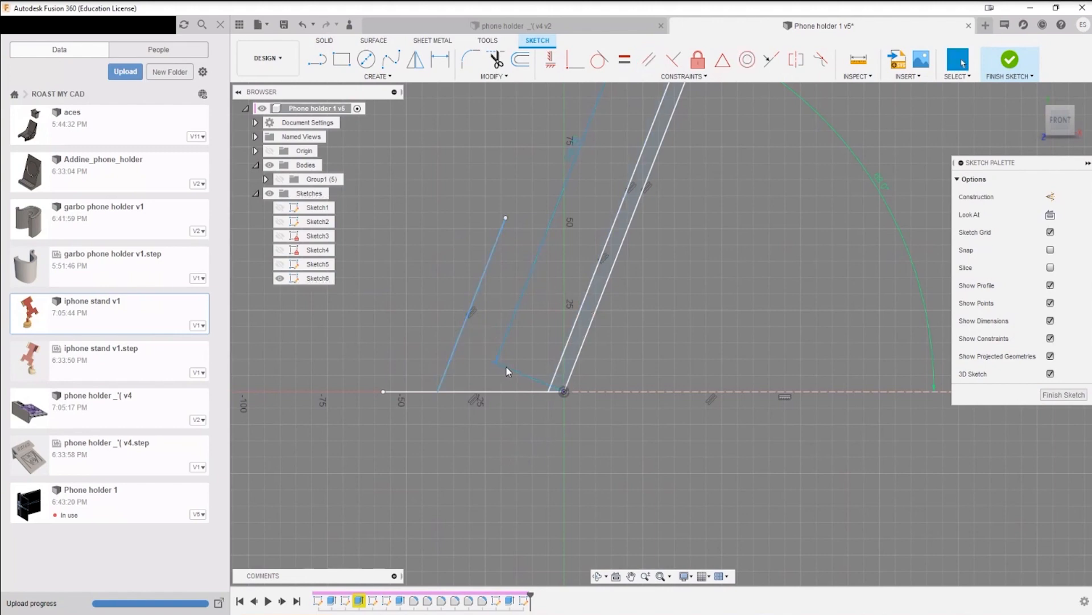
Step: Dimension the slanted front line's length, trying 12 mm and setting it to 30 mm
key("d")
left_click(437, 391)
left_click(505, 218)
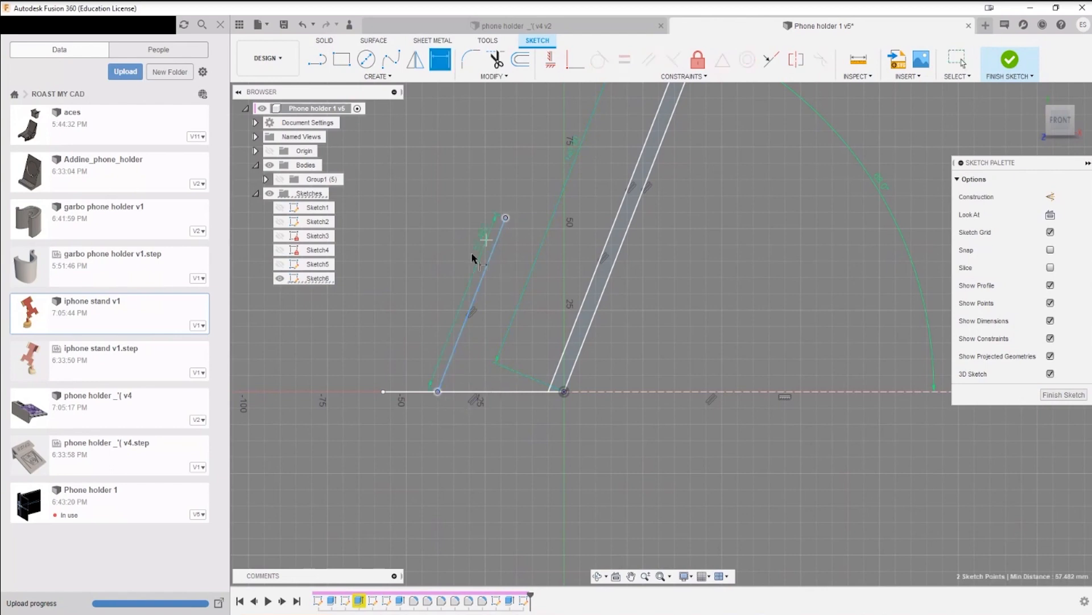
left_click(446, 270)
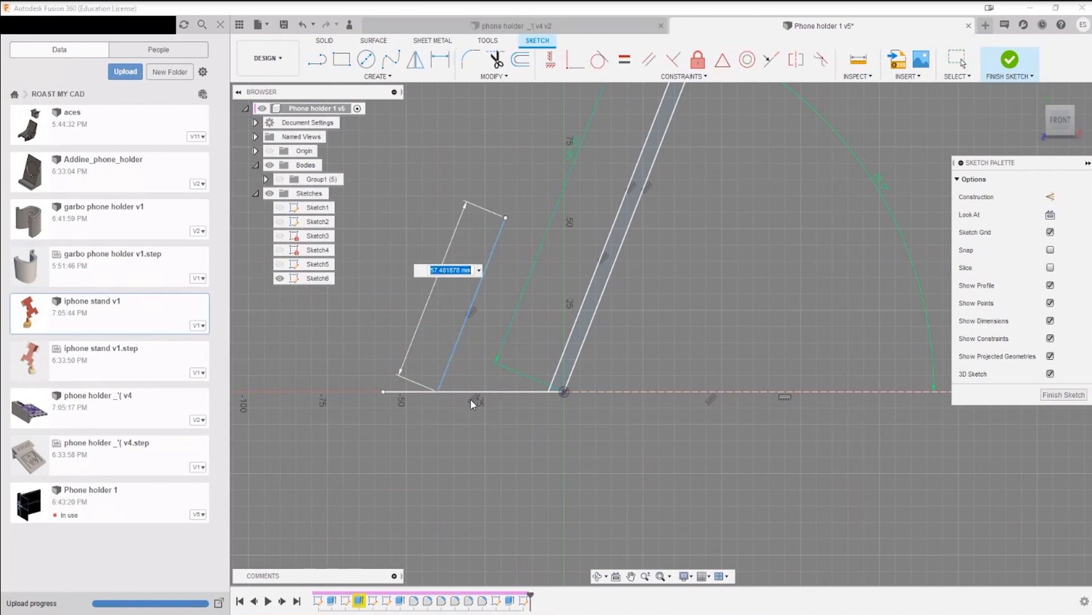
type("10")
key("Return")
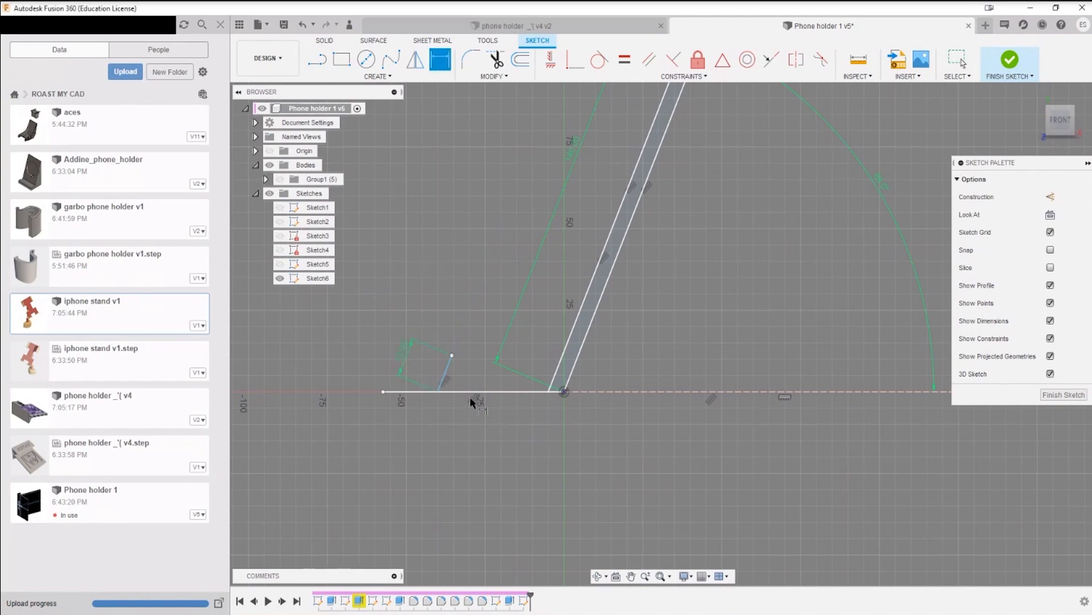
left_click(441, 368)
left_click(401, 352)
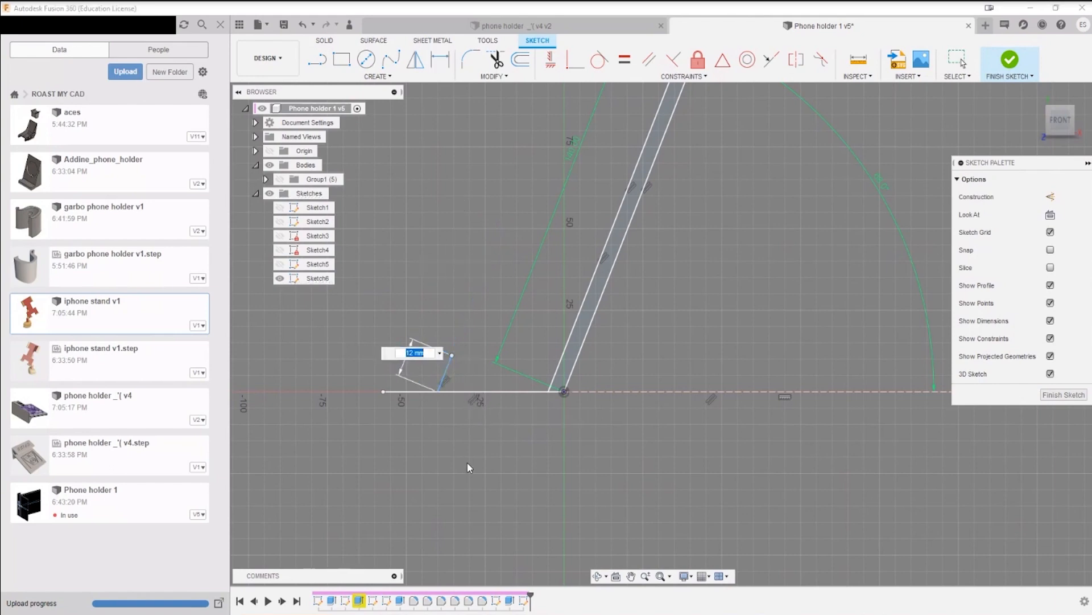
type("30")
key("Return")
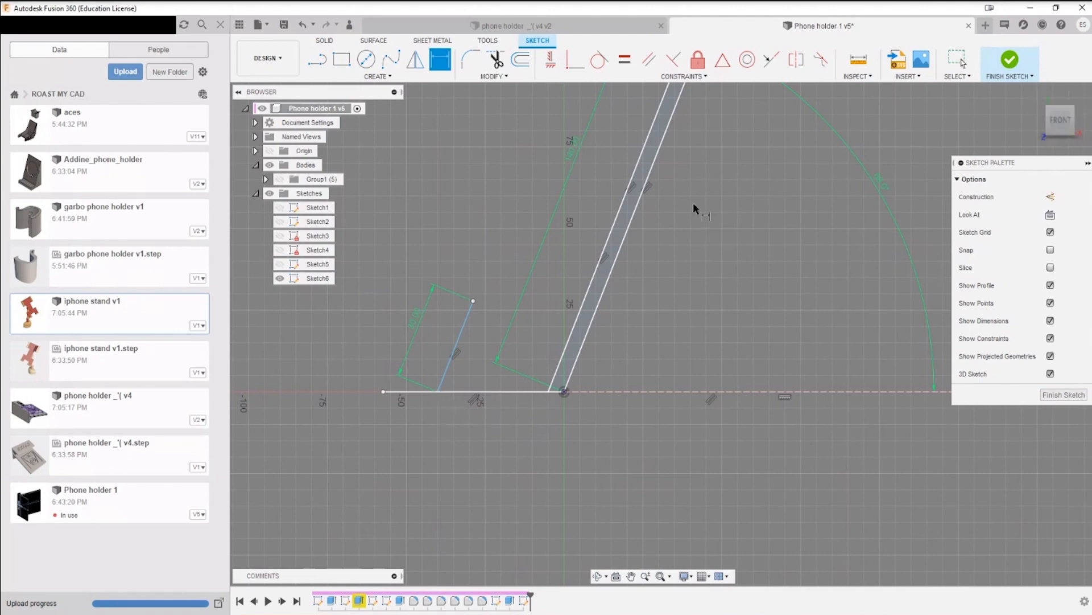
Step: Hide the project file listing to enlarge the sketch area
middle_click_drag(693, 203, 583, 209)
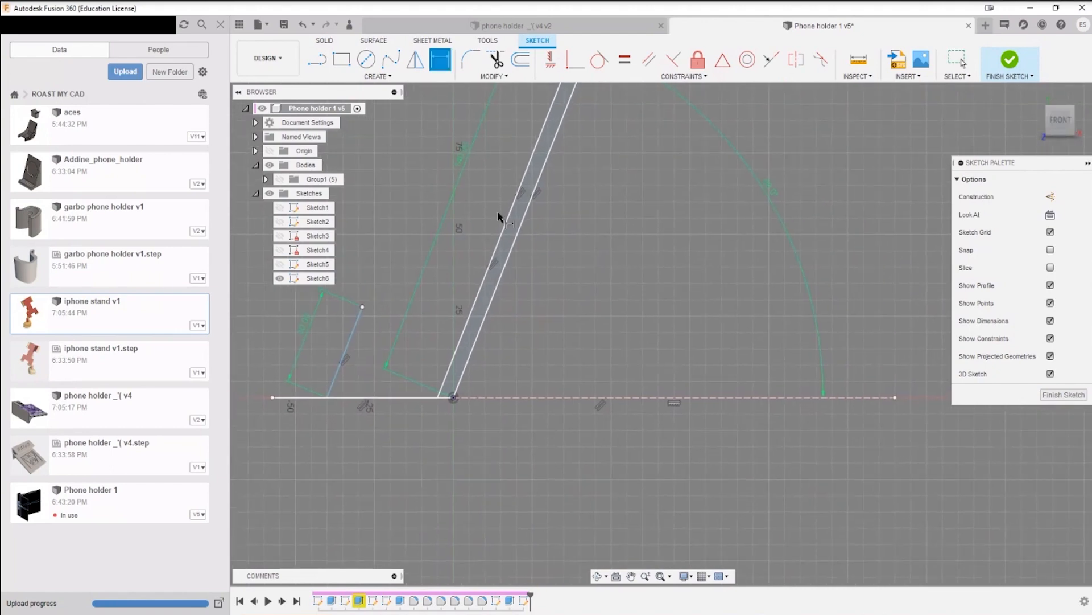
left_click(220, 27)
middle_click_drag(500, 291, 619, 323)
Step: Dimension the horizontal distance from the slanted front line's lower end to the origin, placing the dimension below the base line
scroll(416, 442, "up", 2)
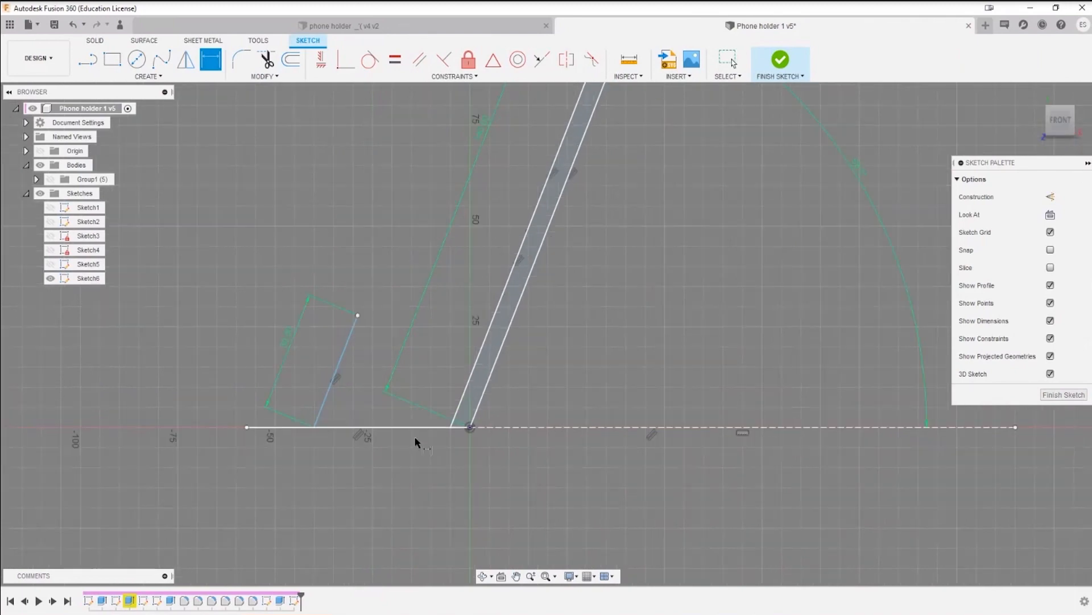
scroll(415, 438, "up", 3)
middle_click_drag(383, 396, 490, 400)
scroll(490, 401, "up", 4)
scroll(469, 403, "down", 1)
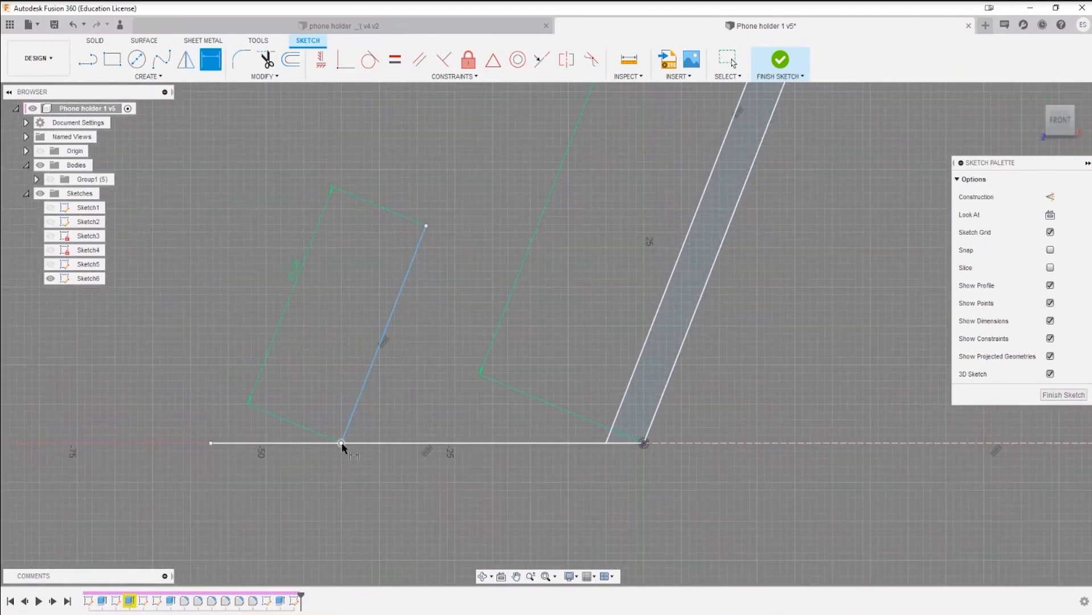
left_click(623, 444)
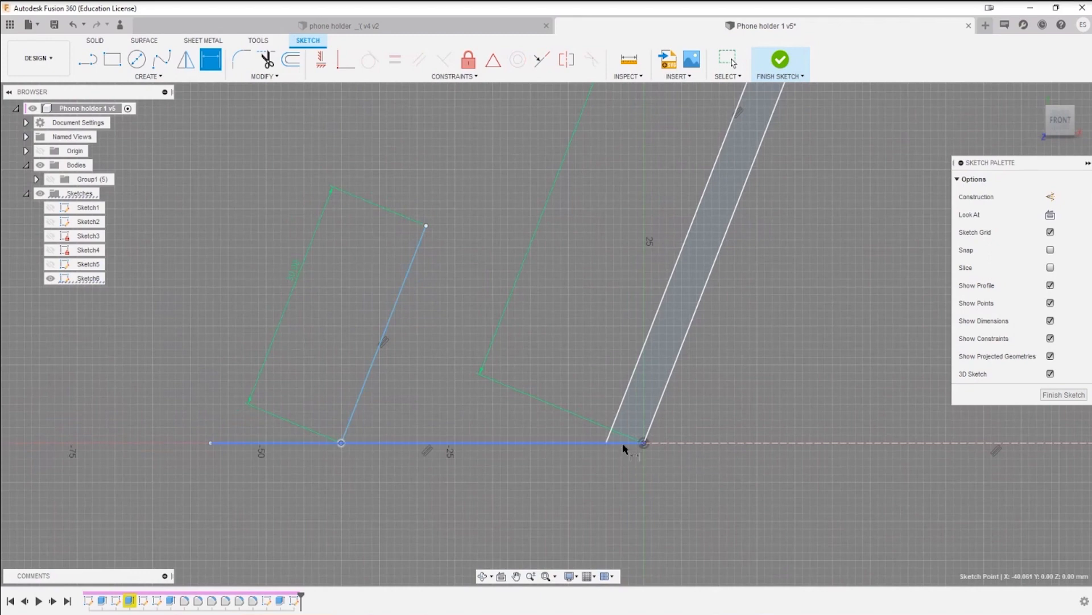
left_click(644, 443)
left_click(483, 485)
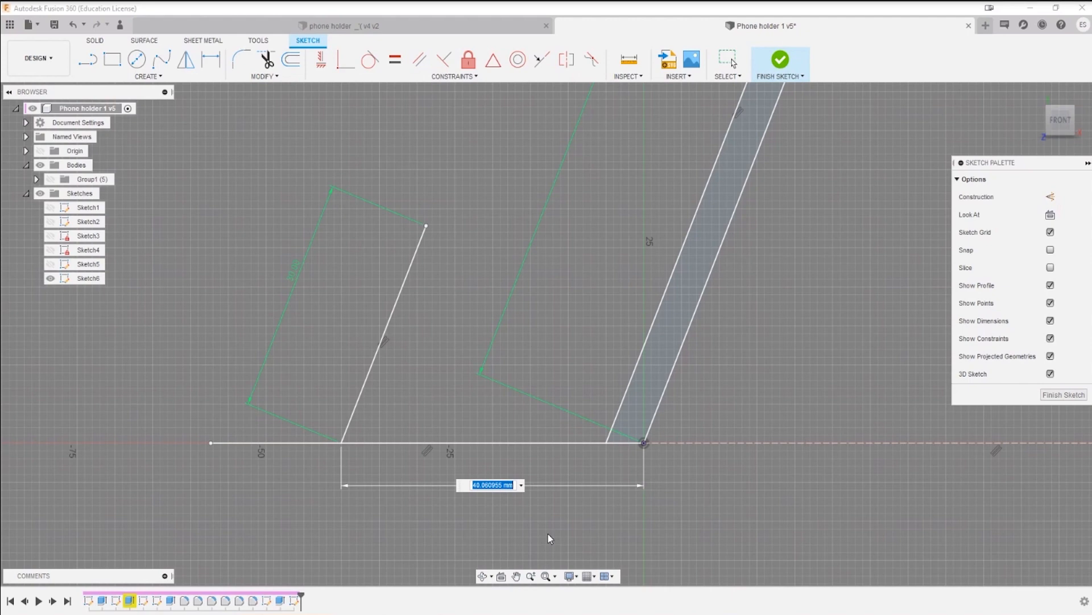
Step: Set the horizontal distance between the foot of the short slanted line and the origin to 22 mm
type("22")
key("Return")
key("Escape")
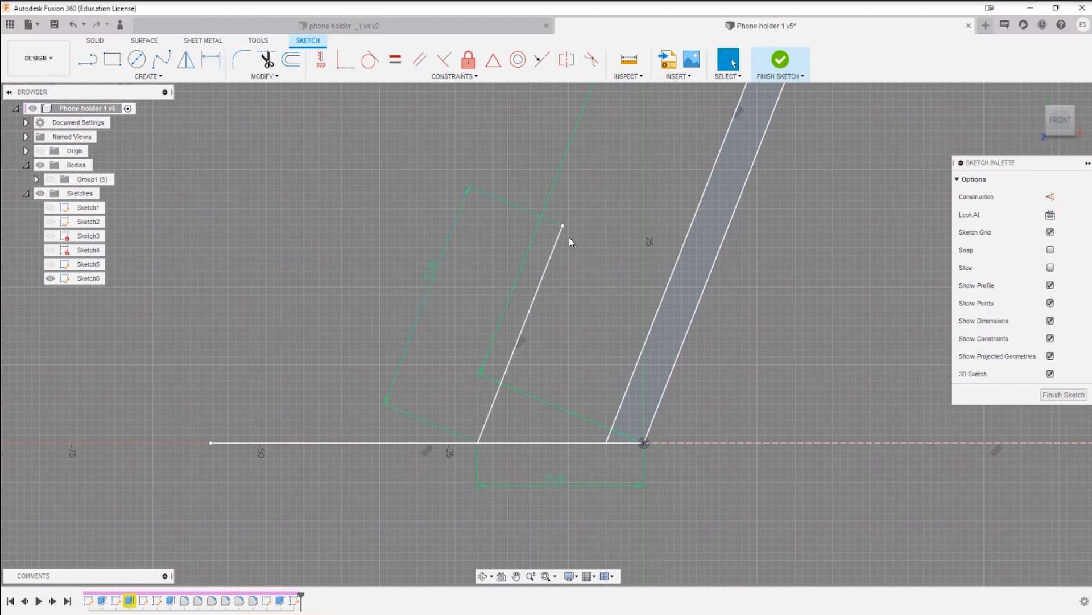
key("l")
left_click(563, 225)
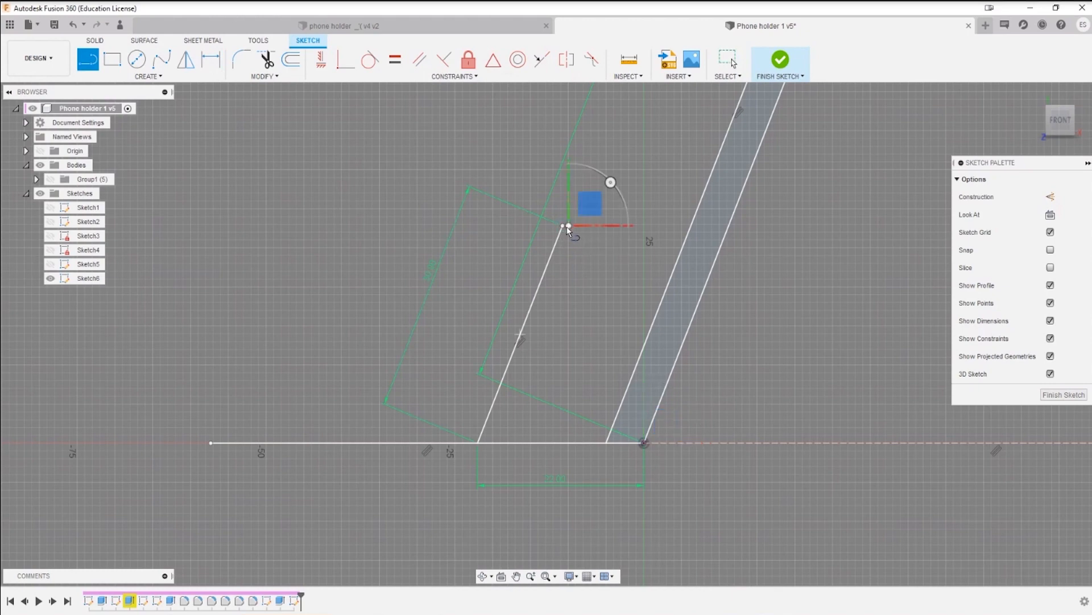
key("Escape")
key("l")
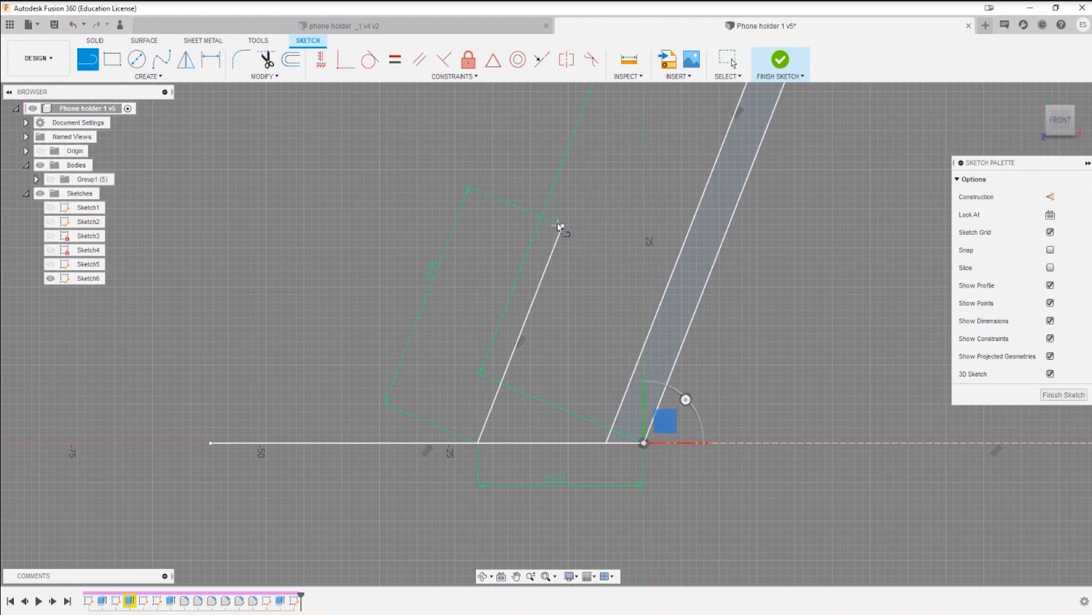
left_click(563, 225)
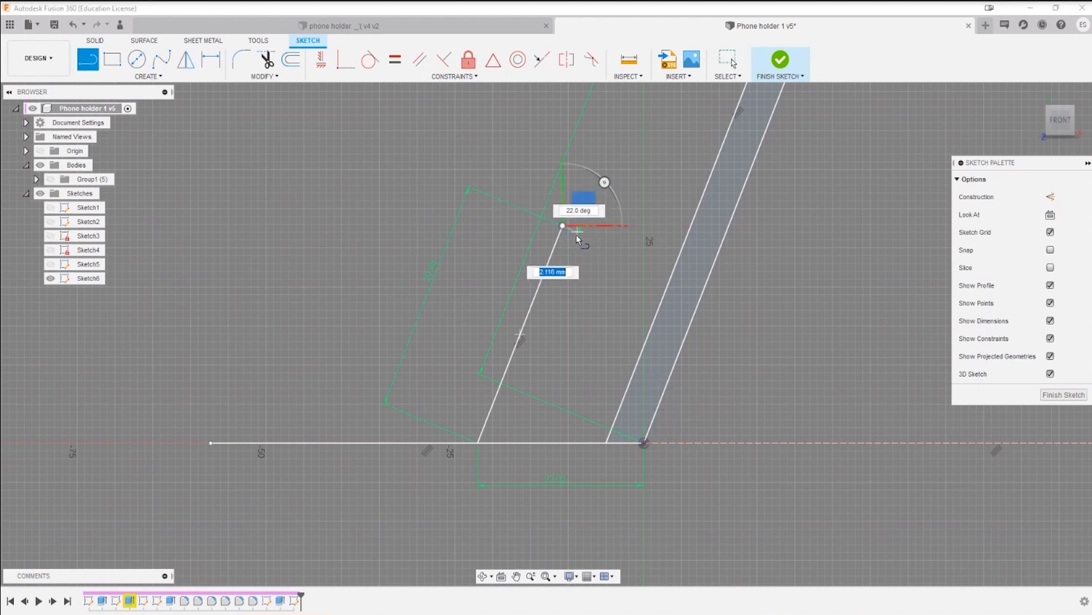
type("5")
key("Tab")
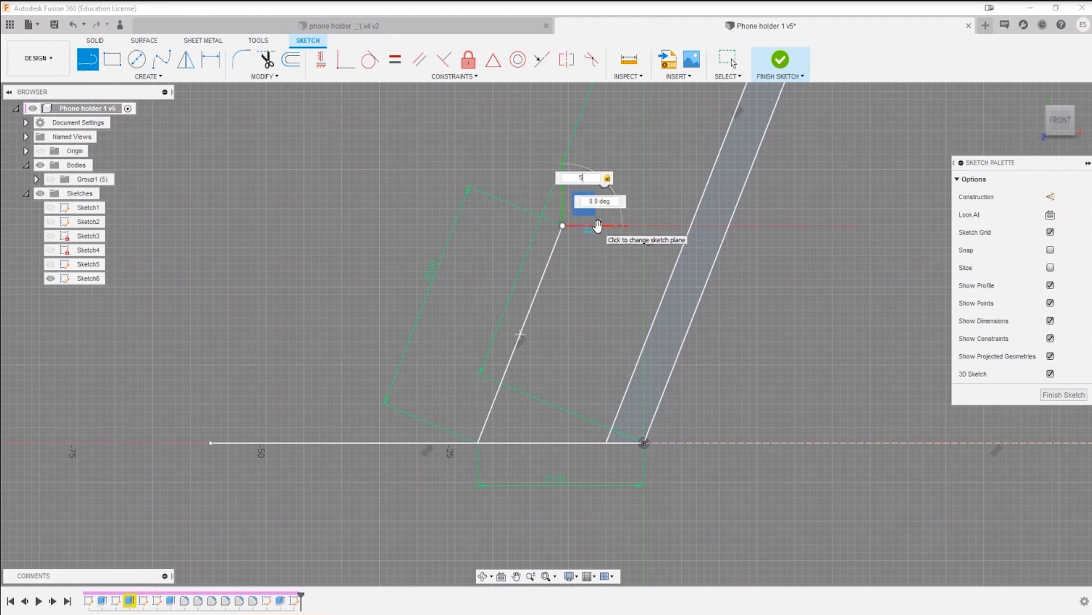
key("Escape")
key("l")
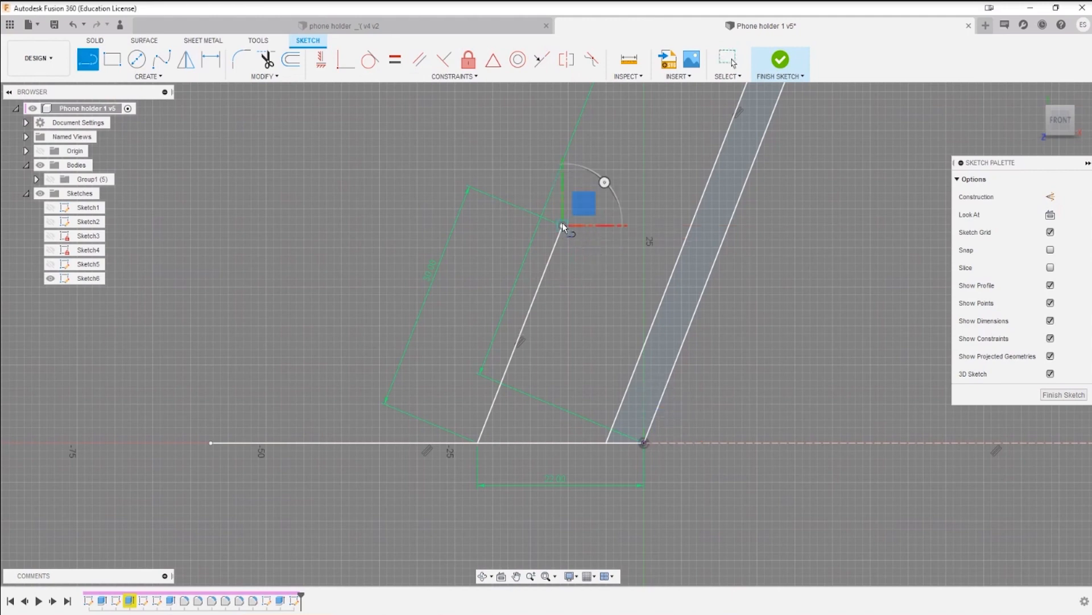
left_click(563, 225)
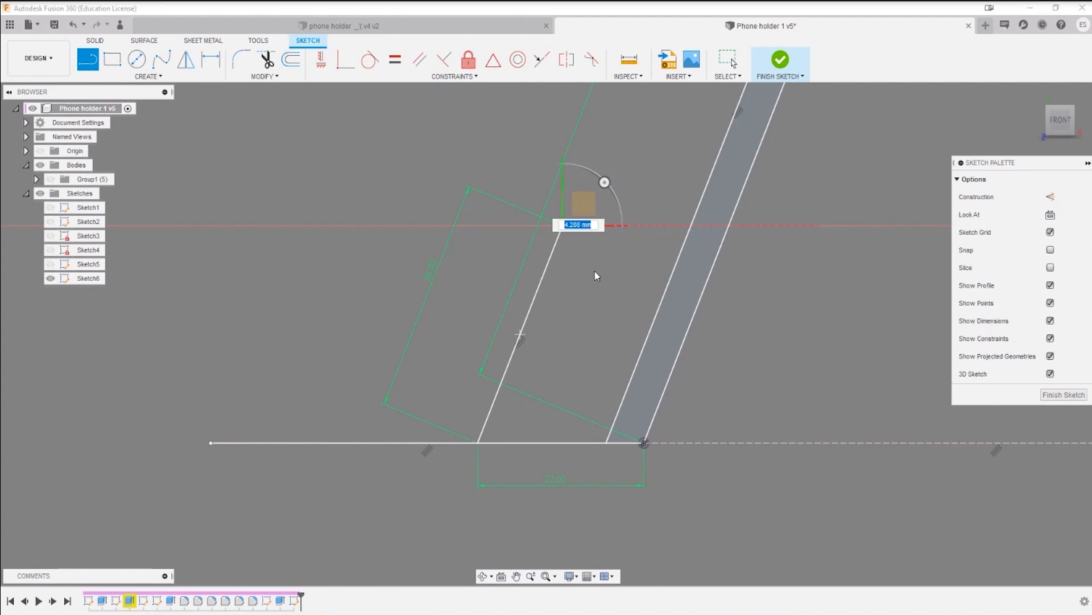
key("Escape")
Step: Draw a 5 mm horizontal line from the upper end of the short slanted line toward the long leg
scroll(578, 248, "up", 4)
scroll(569, 245, "up", 4)
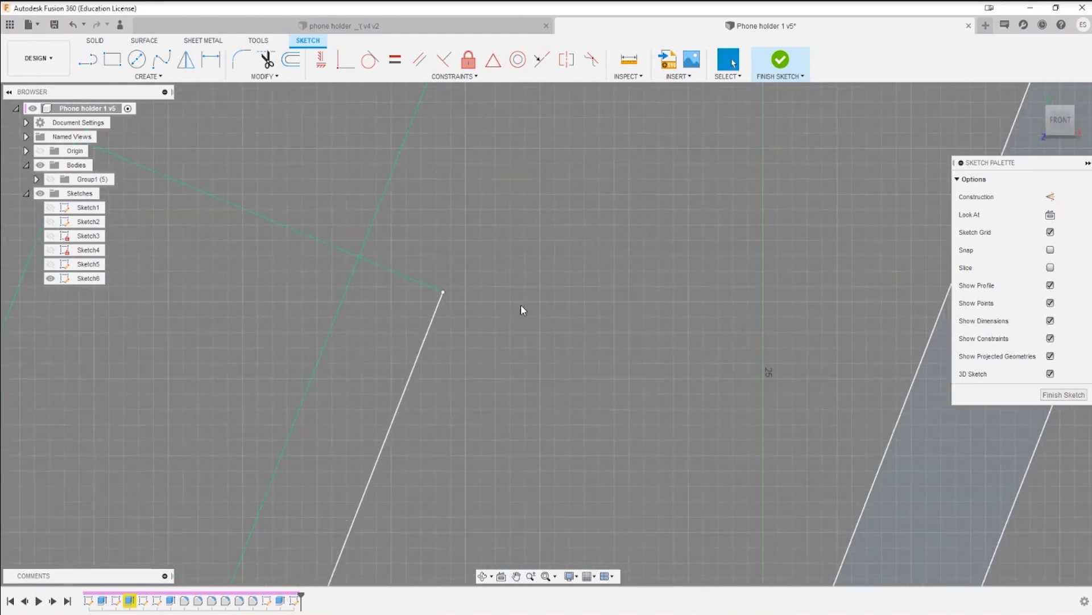
key("l")
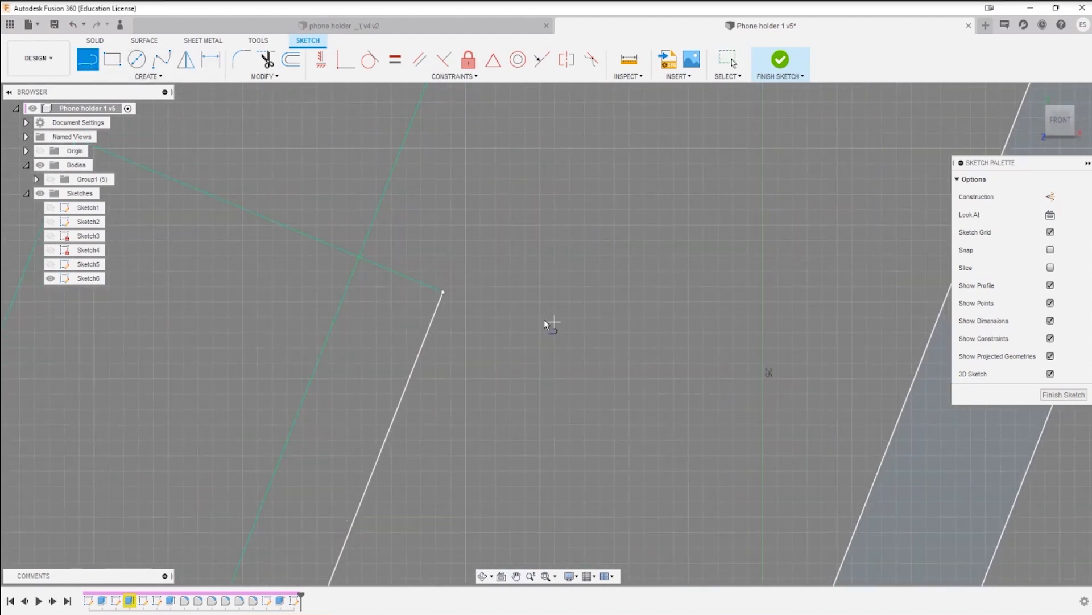
left_click(443, 292)
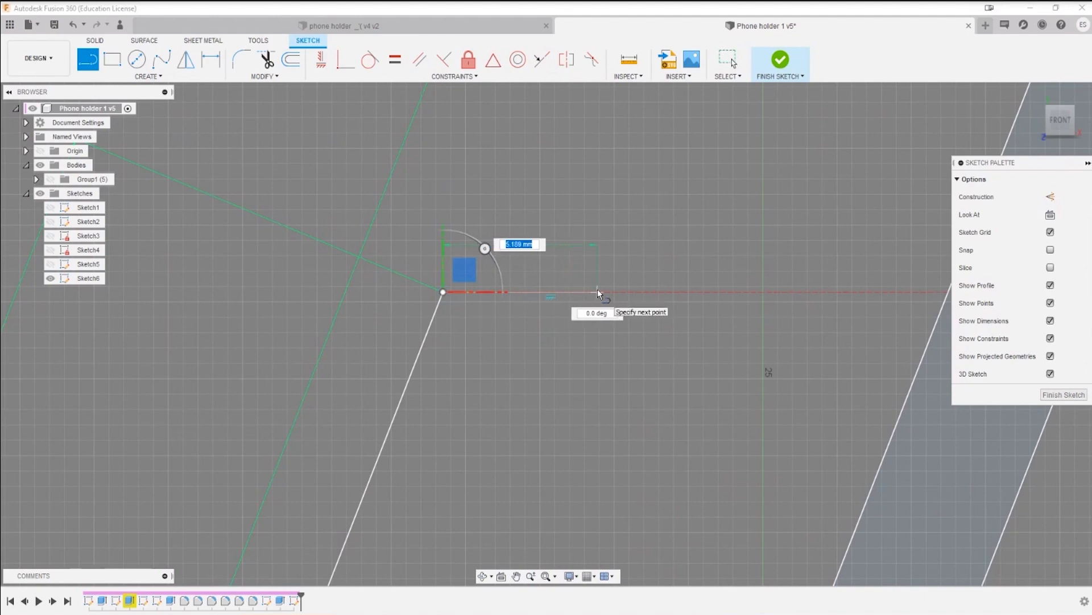
type("5")
key("Return")
key("Escape")
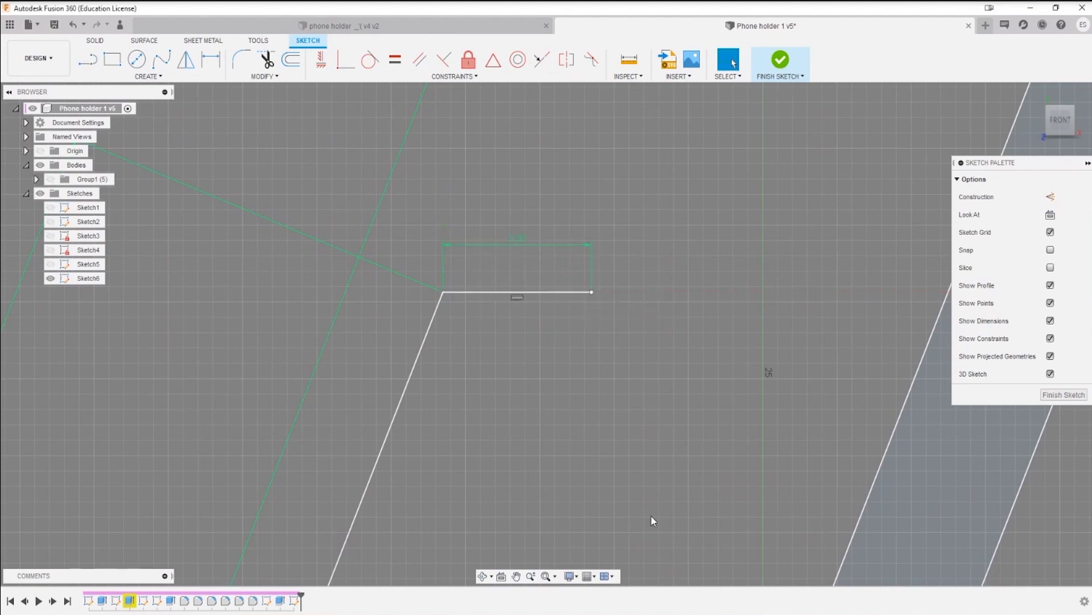
Step: Draw a slanted line from the free end of the 5 mm line down to the base line, closing the short leg
scroll(649, 549, "down", 3)
middle_click_drag(631, 402, 602, 217)
scroll(594, 246, "down", 2)
middle_click_drag(571, 337, 573, 321)
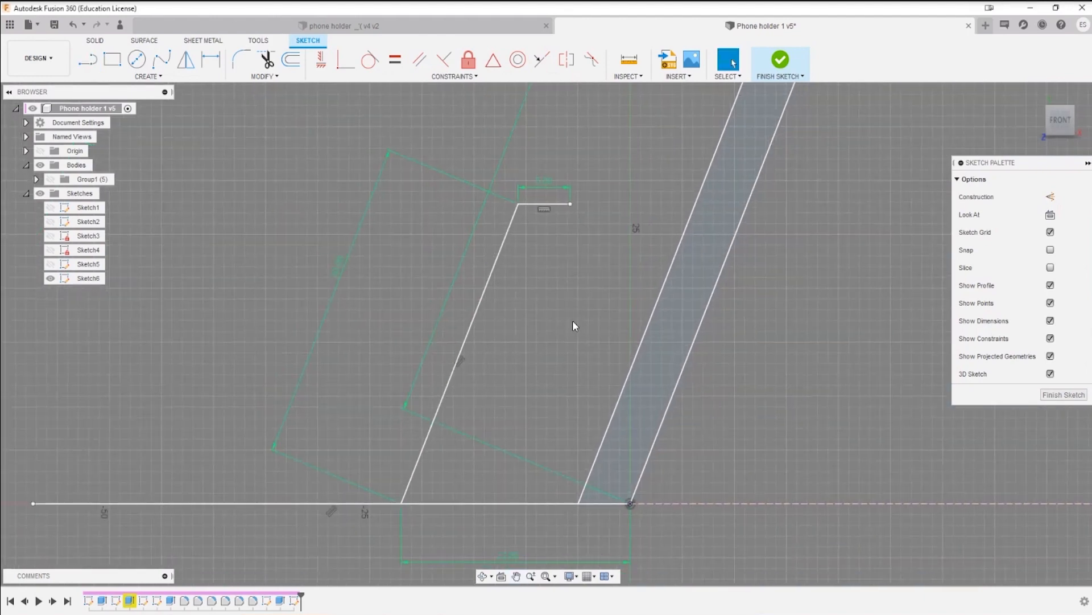
key("l")
left_click(570, 204)
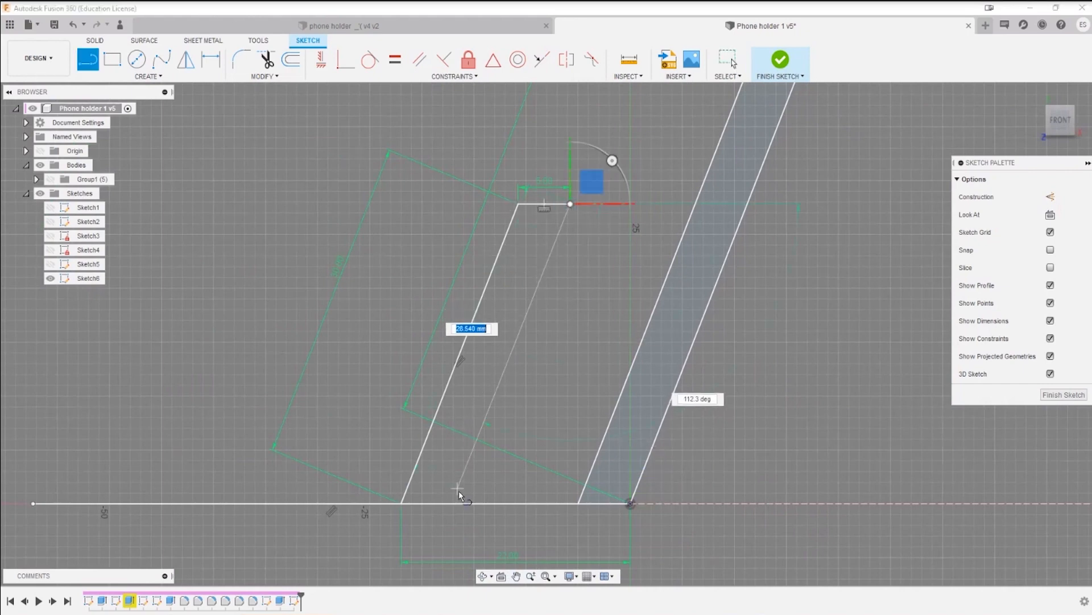
left_click(465, 503)
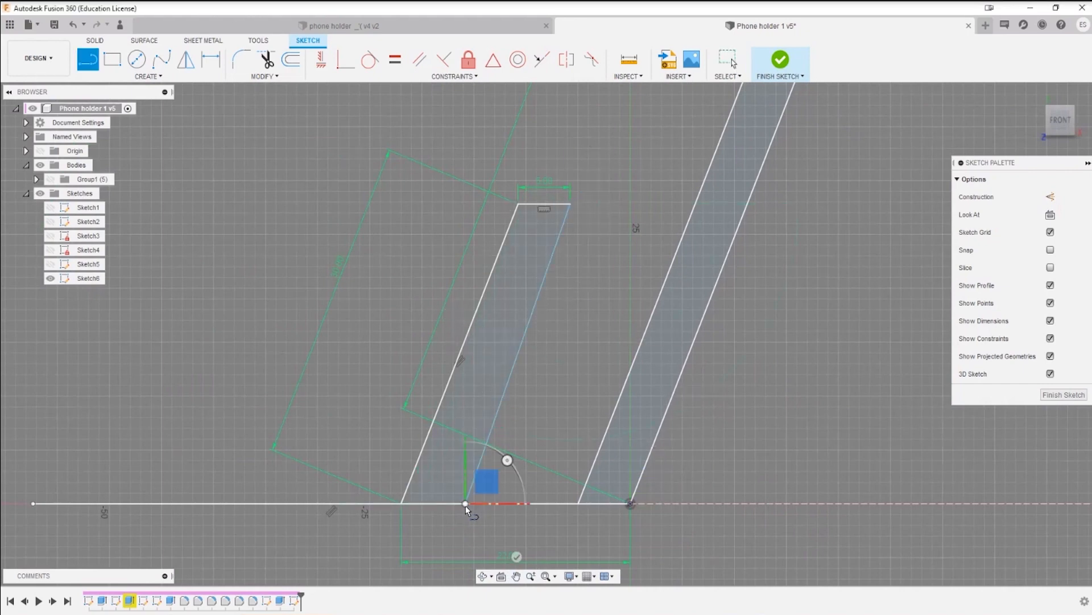
key("Escape")
Step: Constrain the new inner slanted line parallel to the short leg's outer line
left_click(420, 60)
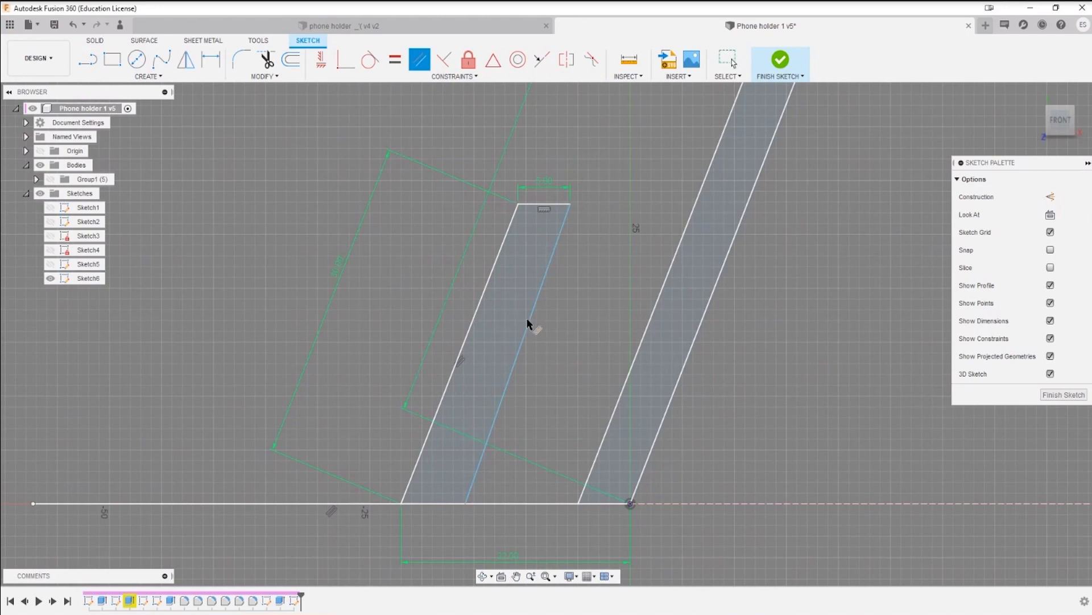
left_click(528, 323)
left_click(483, 300)
key("Escape")
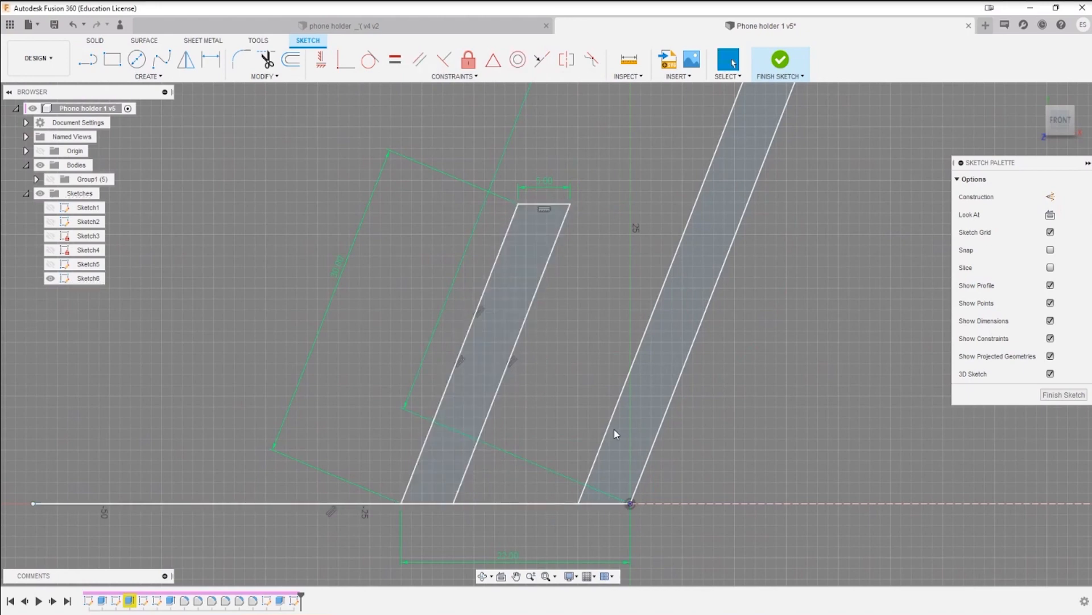
Step: Draw a horizontal line just above the base line connecting the short leg's inner edge to the long leg
scroll(516, 159, "down", 3)
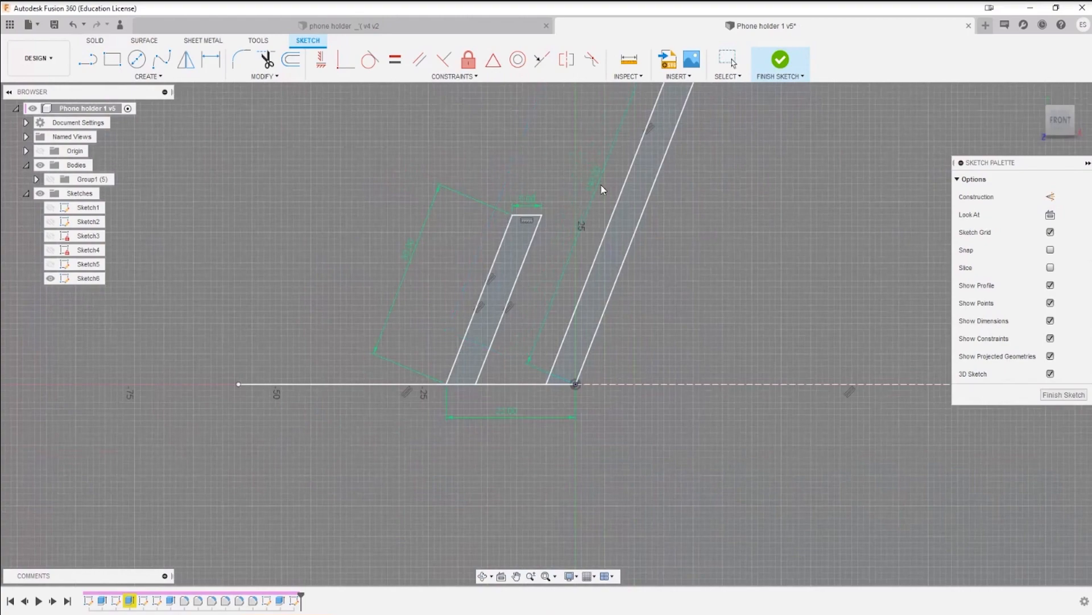
scroll(513, 369, "up", 4)
key("l")
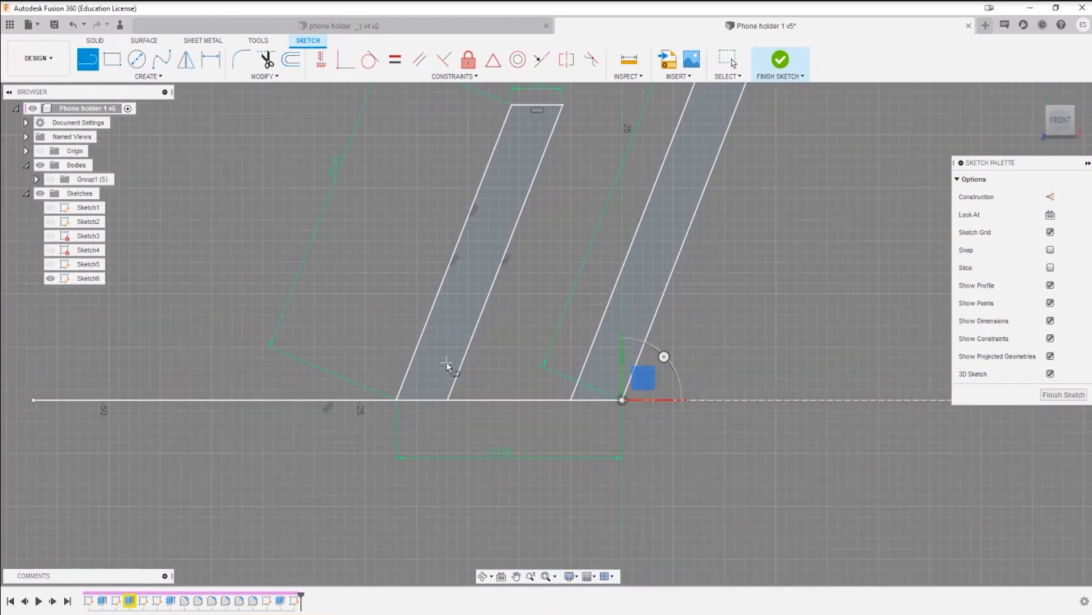
left_click(465, 355)
left_click(589, 355)
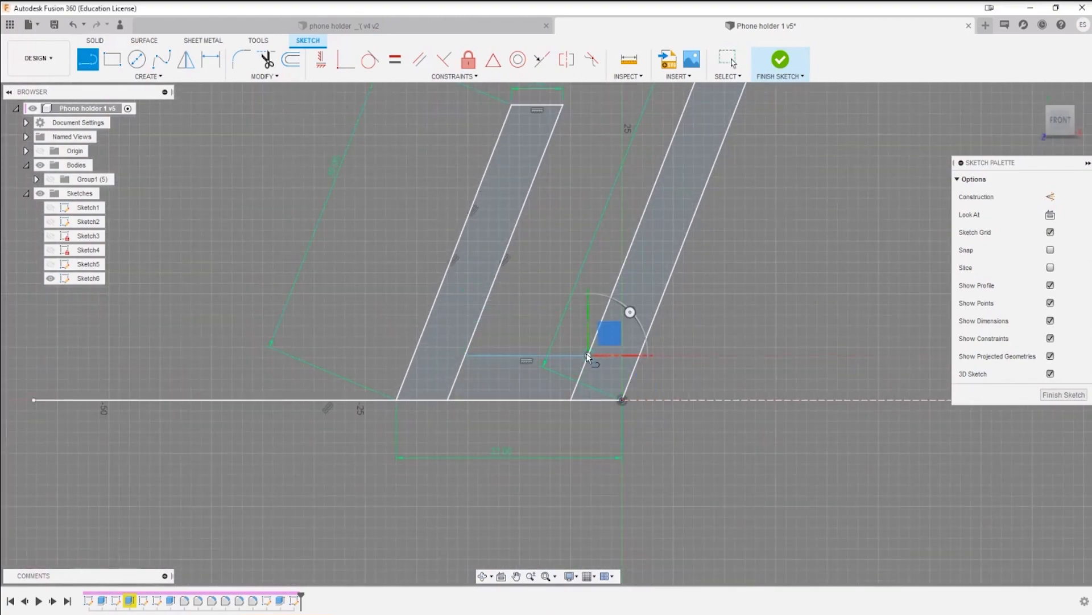
key("Escape")
Step: Dimension the distance between the horizontal connecting line and the base line as 6 mm
key("d")
left_click(535, 355)
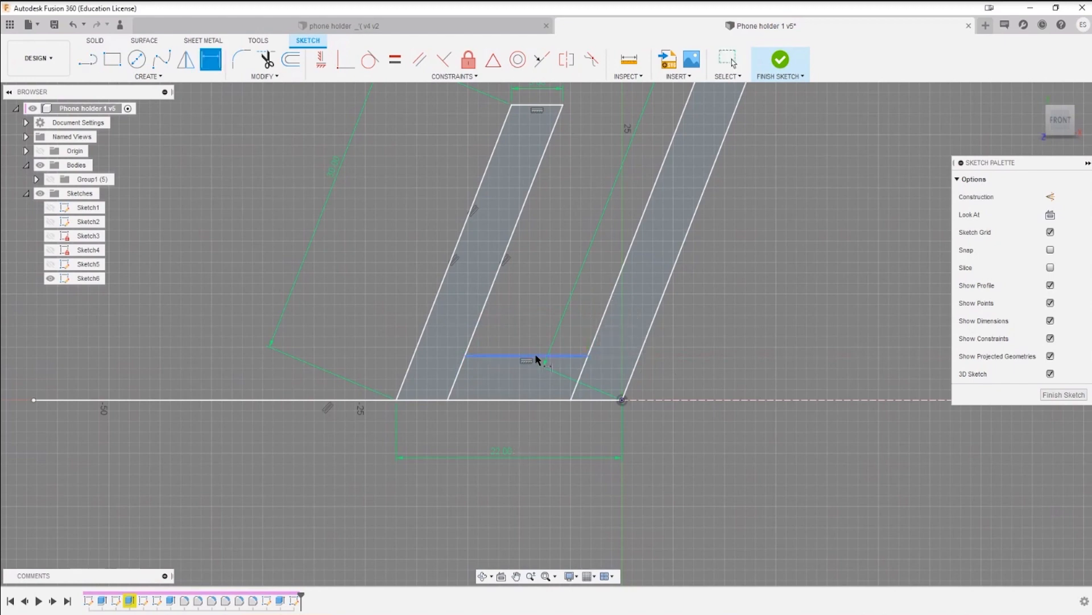
left_click(519, 400)
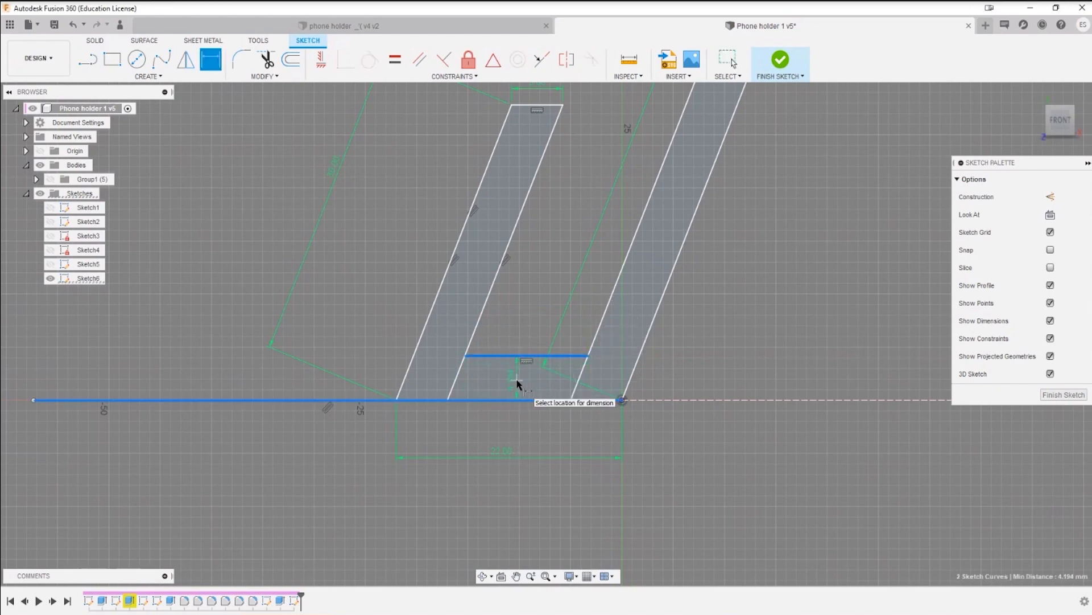
left_click(515, 378)
type("6")
key("Return")
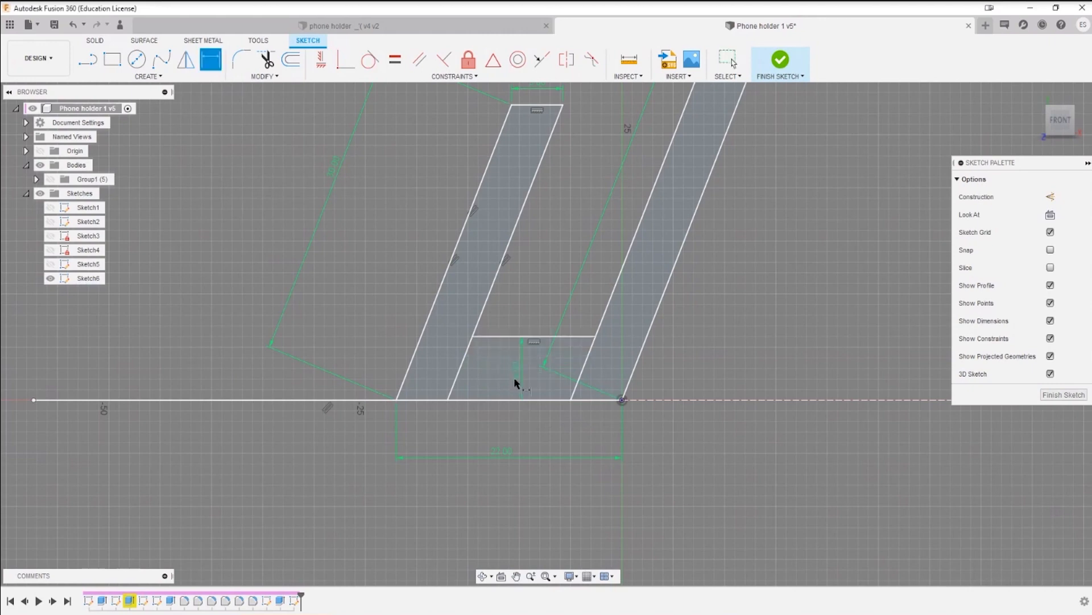
Step: Change the connecting line's height above the base line to 5 mm
double_click(516, 370)
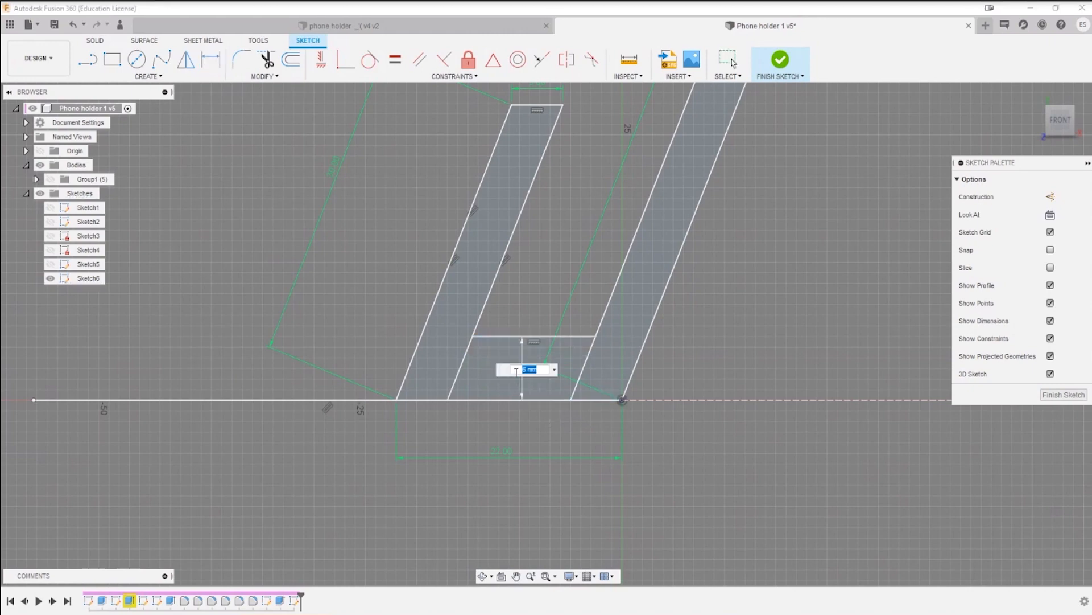
type("5")
key("Return")
Step: Trim the part of the base line that extends outward beyond the short leg
scroll(522, 436, "down", 3)
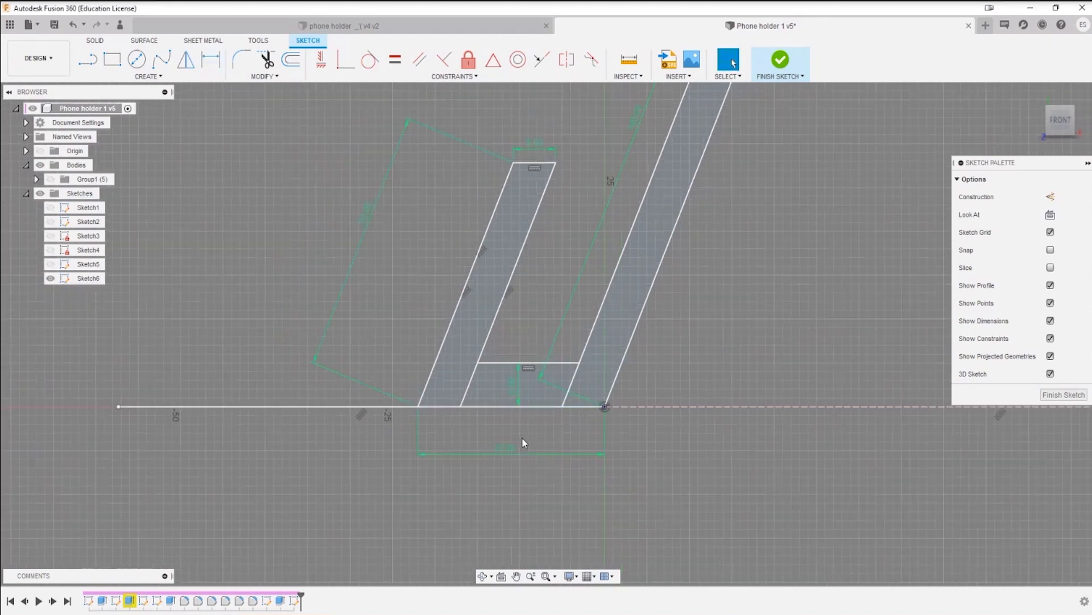
middle_click_drag(468, 449, 332, 470)
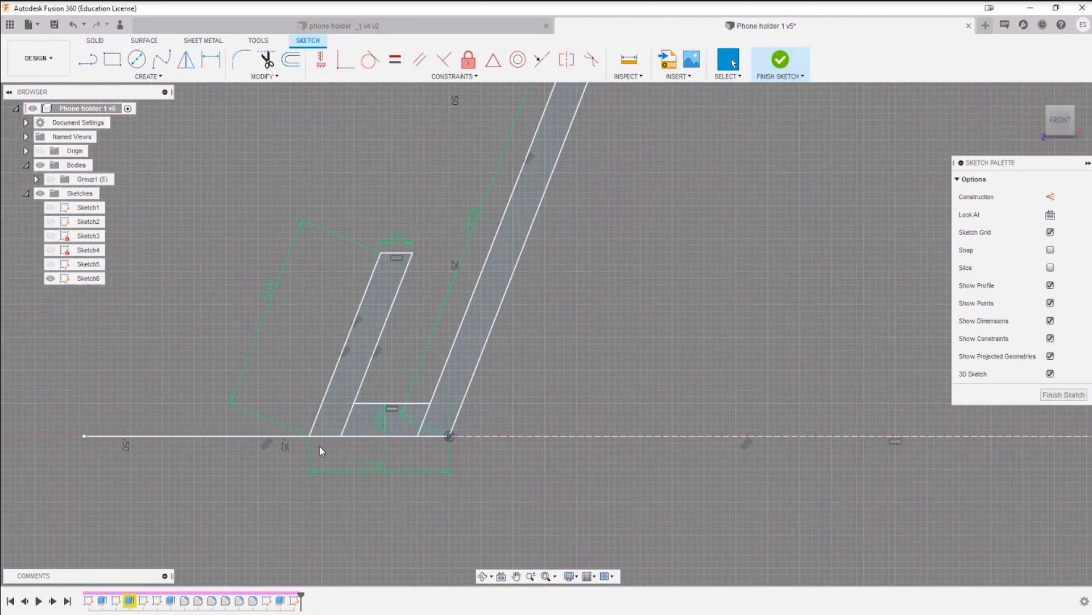
key("t")
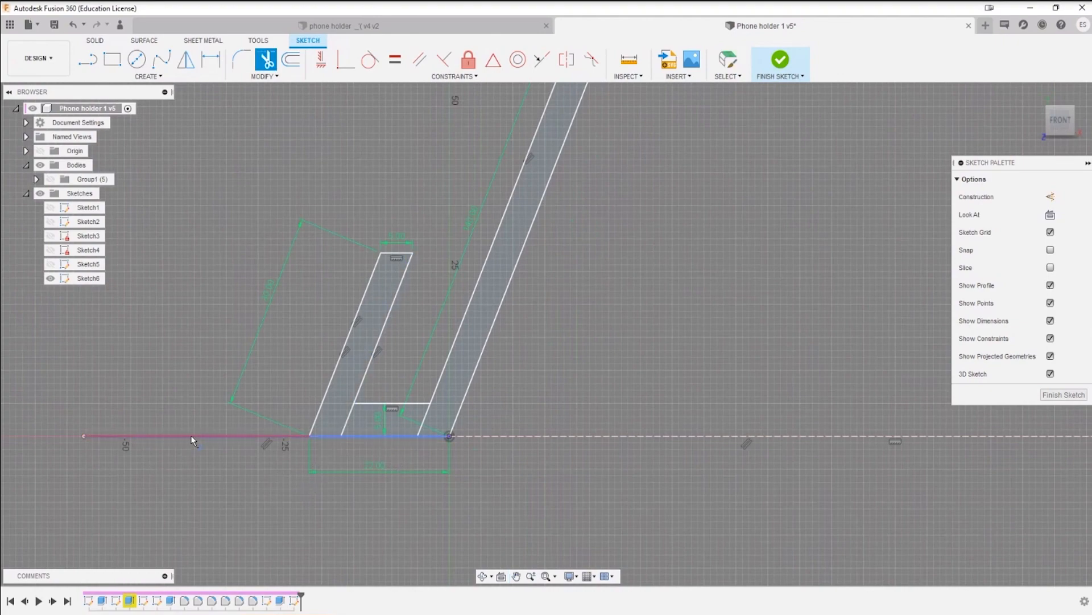
left_click(239, 436)
scroll(372, 458, "up", 2)
key("Escape")
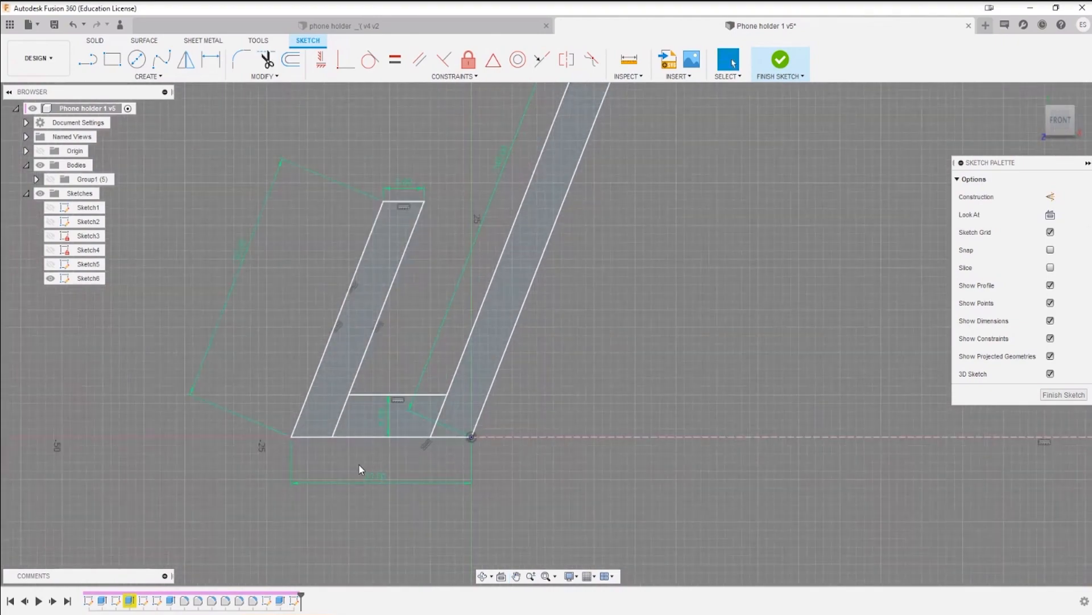
Step: Trim both inner leg line segments between the connecting line and the base line to form one continuous J-shaped profile
key("t")
left_click(345, 412)
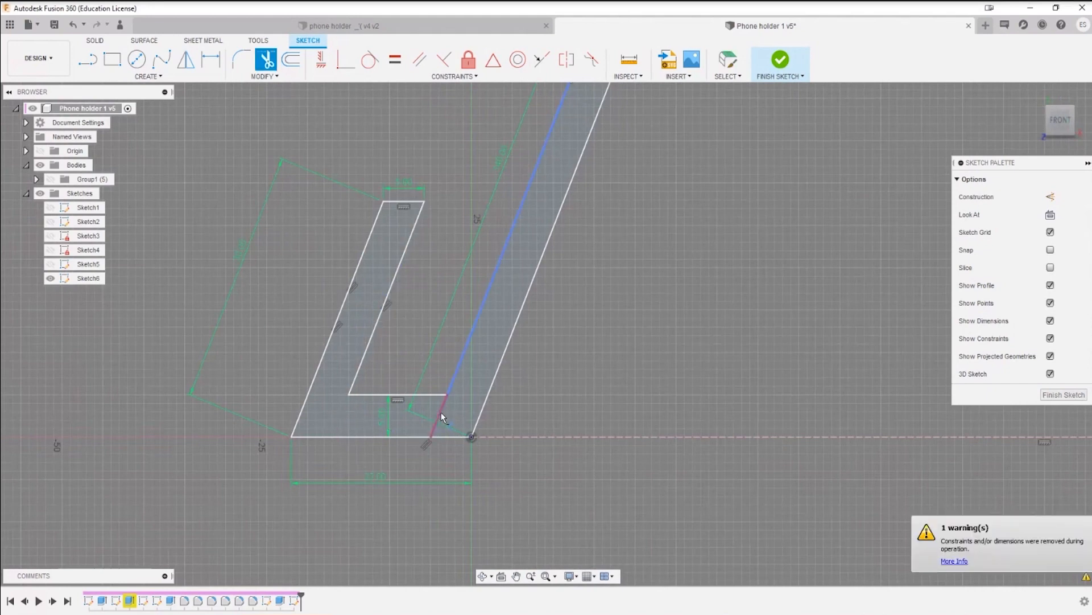
left_click(439, 416)
key("Escape")
scroll(538, 486, "down", 2)
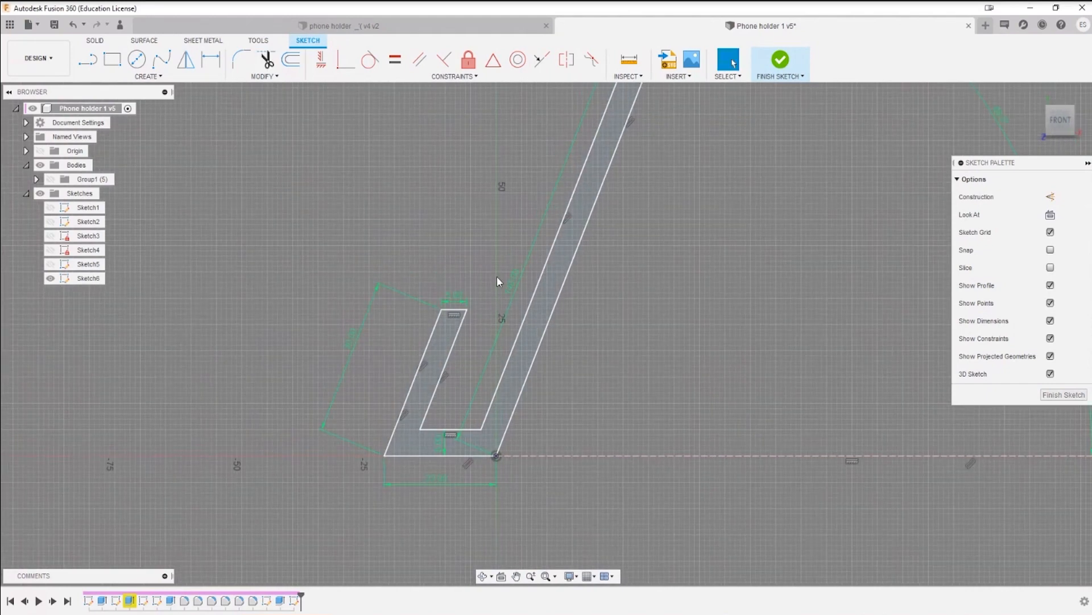
scroll(531, 447, "down", 3)
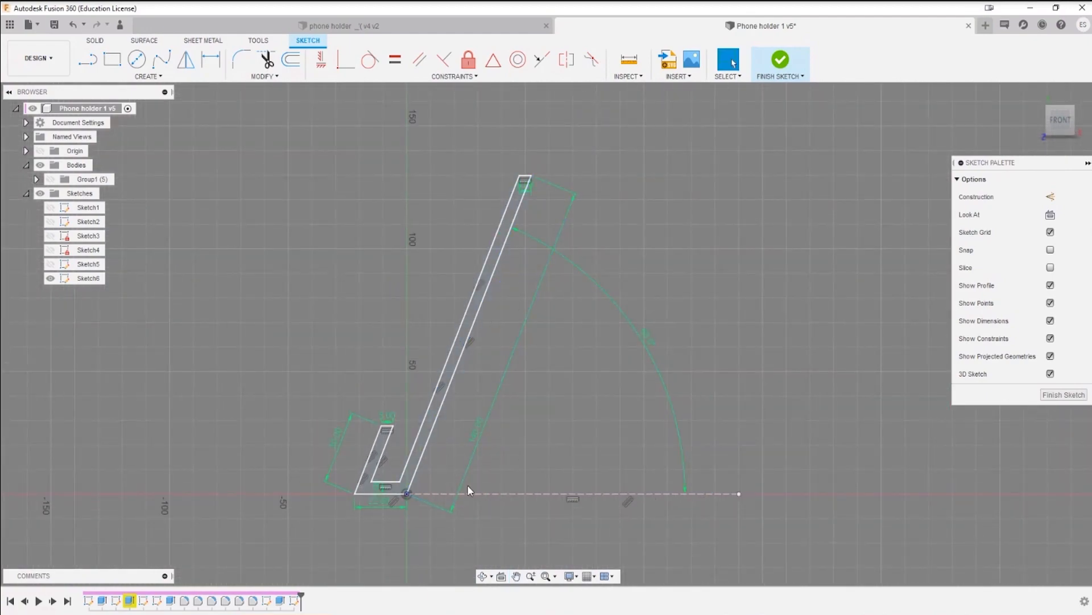
mouse_move(528, 445)
middle_mouse_down()
mouse_move(507, 329)
mouse_move(503, 376)
middle_mouse_up()
scroll(452, 362, "up", 4)
scroll(505, 341, "down", 2)
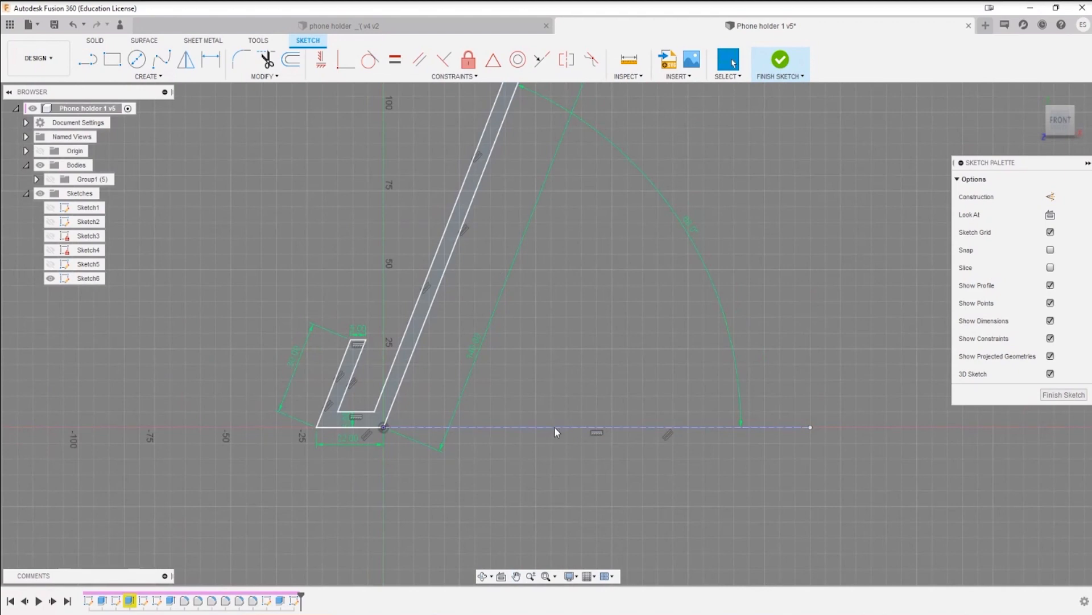
scroll(446, 430, "up", 2)
key("l")
left_click(340, 429)
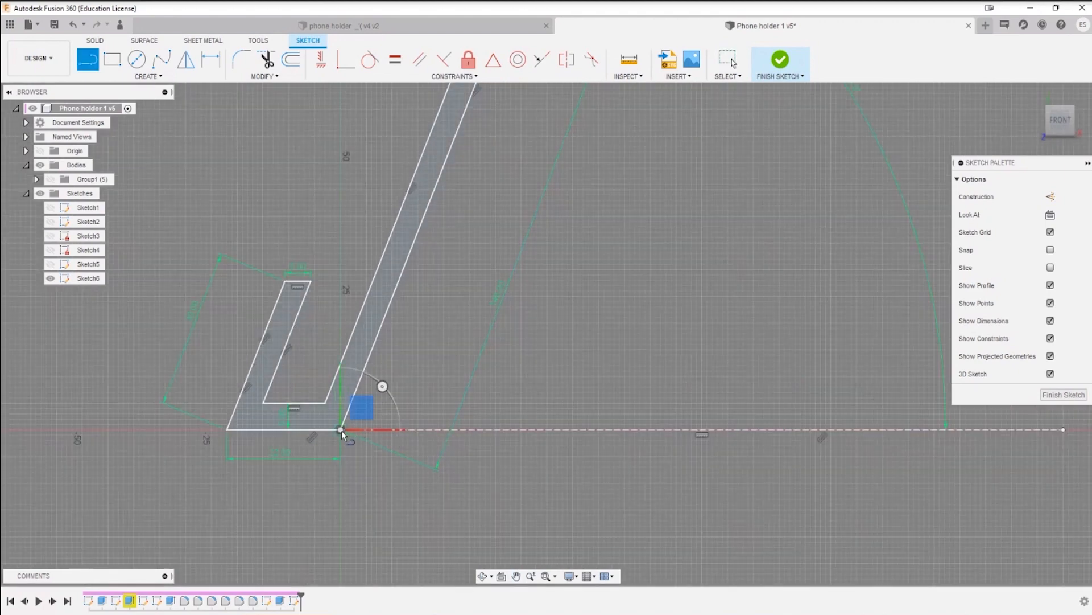
key("Escape")
Step: Convert the dashed horizontal construction line running from the origin into a normal sketch line
scroll(695, 497, "down", 2)
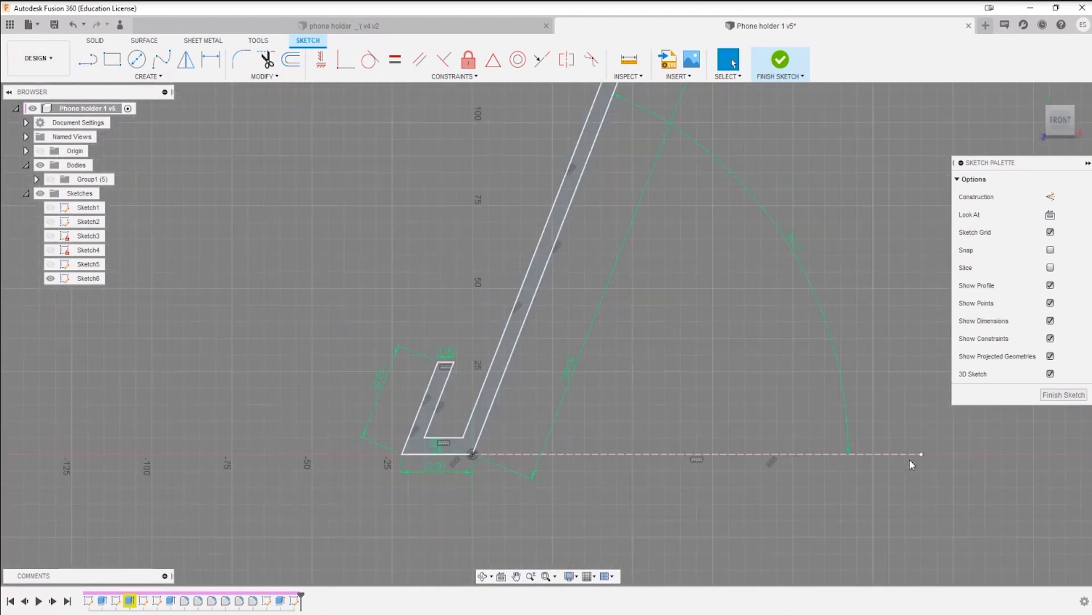
left_click(897, 454)
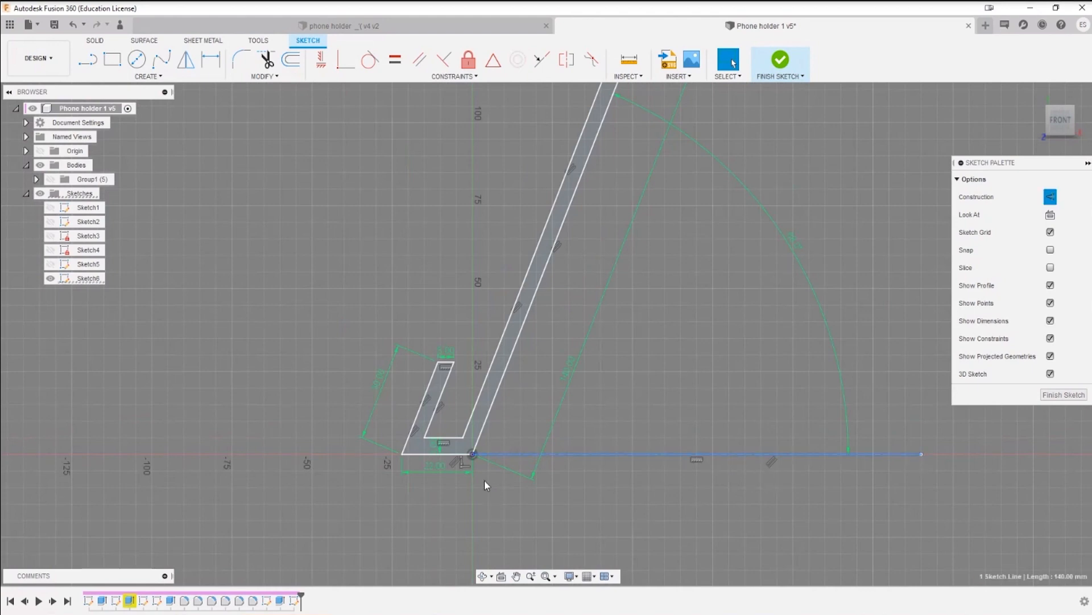
scroll(500, 457, "up", 3)
key("x")
scroll(777, 485, "down", 2)
left_click(866, 501)
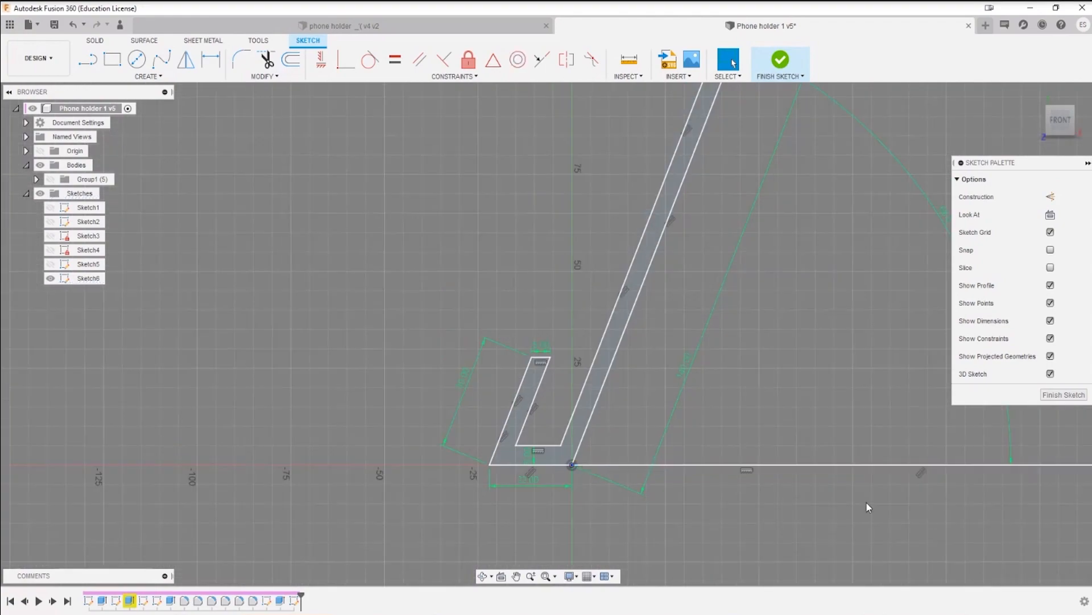
Step: Toggle the horizontal base line between construction and normal geometry, leaving it as a normal sketch line
middle_click_drag(866, 501, 663, 491)
left_click(667, 455)
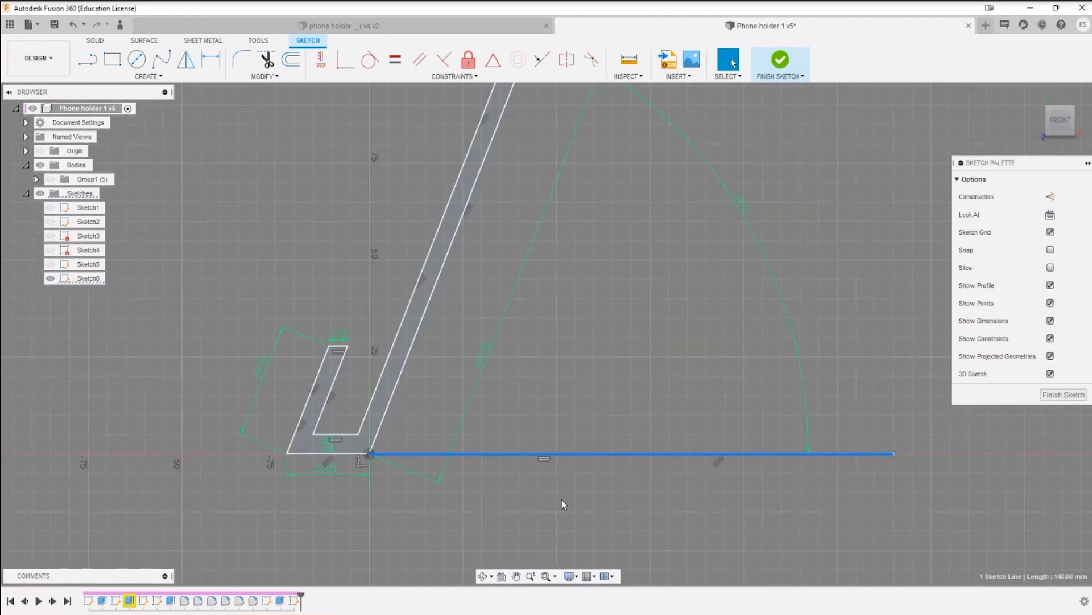
key("x")
key("x")
scroll(623, 476, "up", 2)
key("x")
left_click(646, 515)
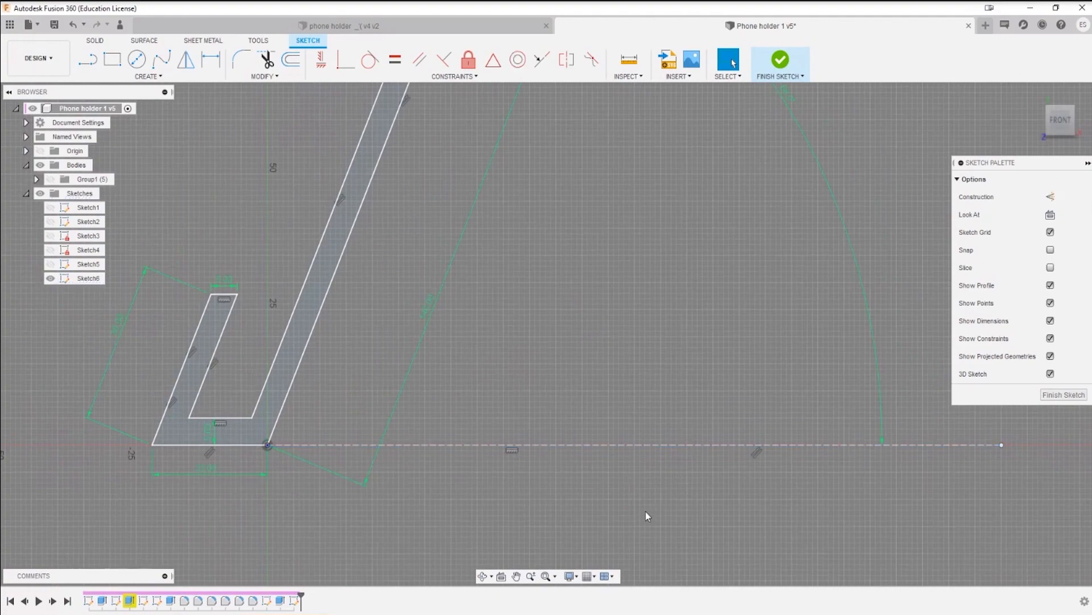
left_click(663, 445)
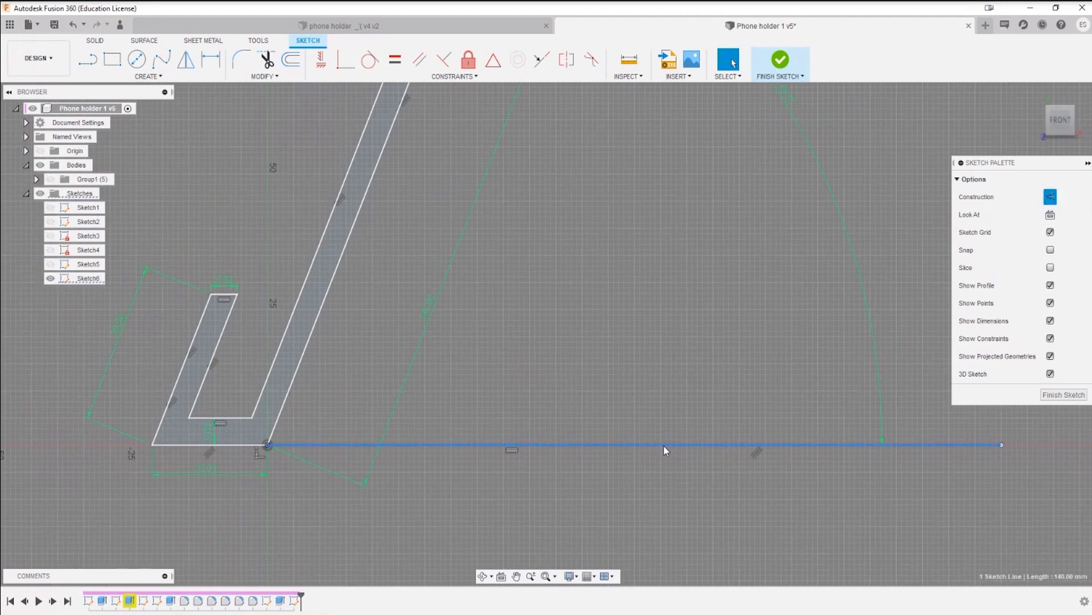
key("x")
left_click(319, 498)
scroll(357, 468, "down", 3)
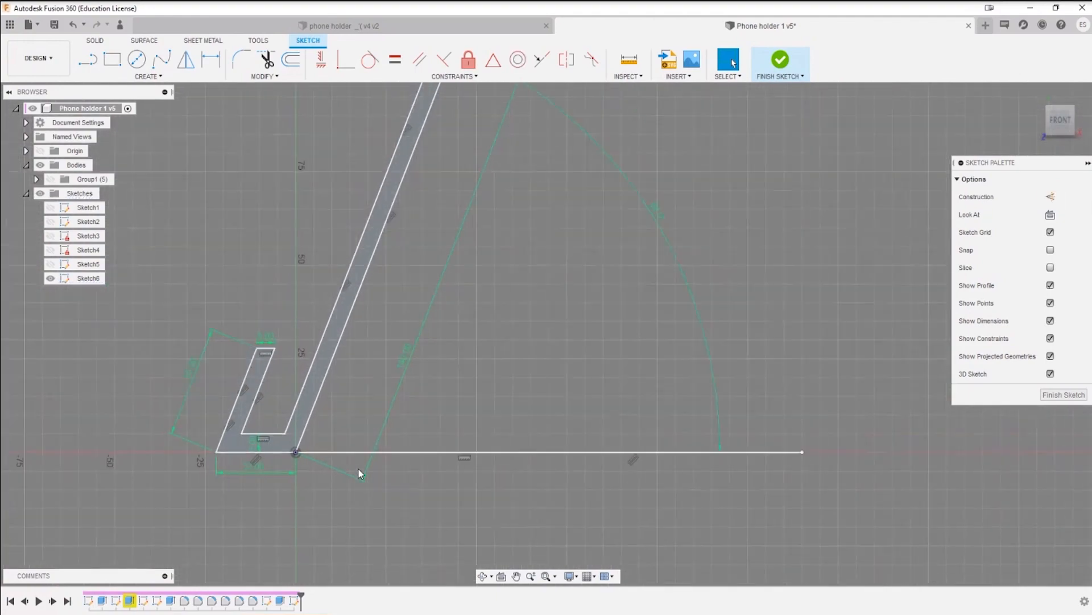
Step: Sketch a short slanted line up from the base line and a horizontal line about 67 mm long back to the slanted back
key("l")
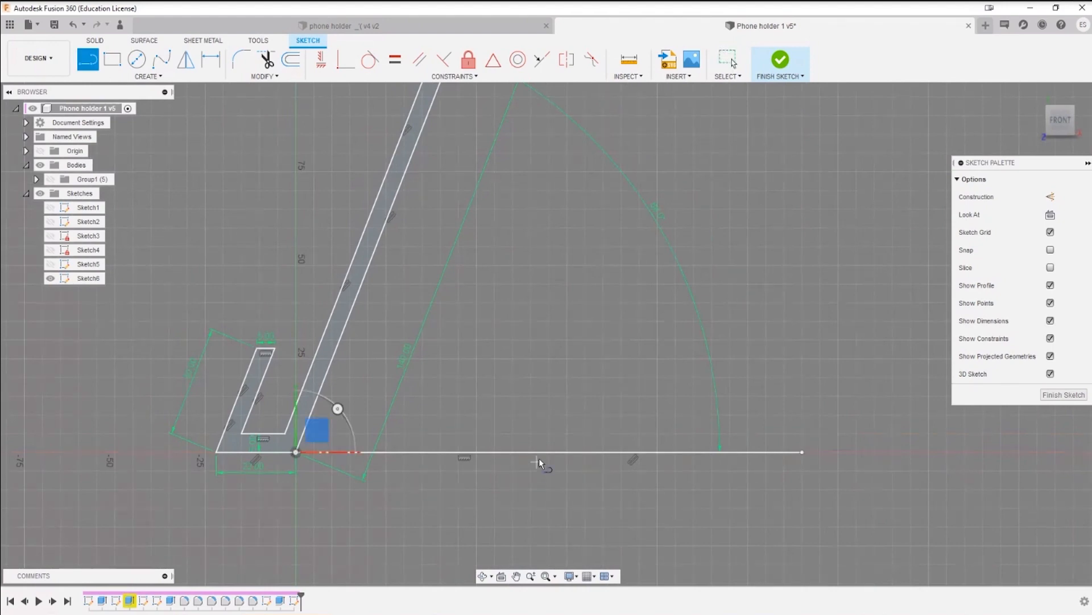
left_click(560, 453)
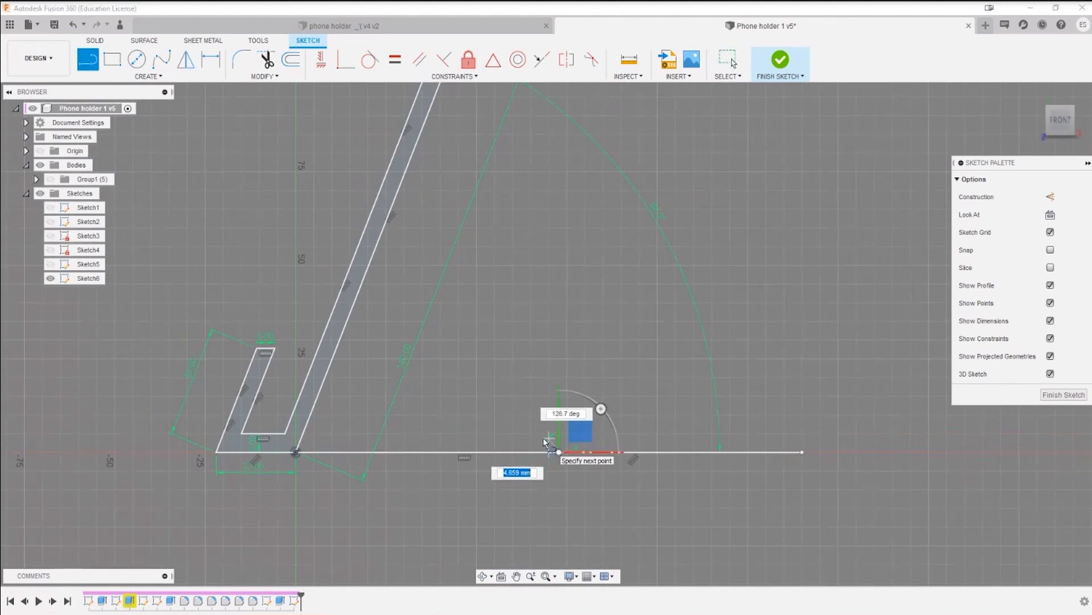
scroll(544, 438, "up", 3)
left_click(547, 432)
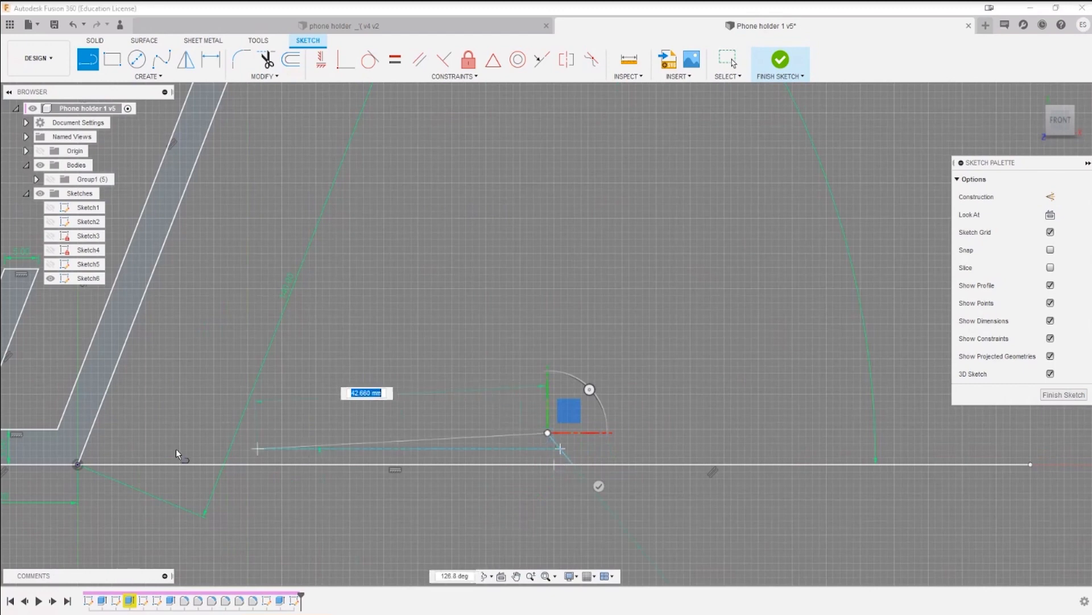
left_click(89, 432)
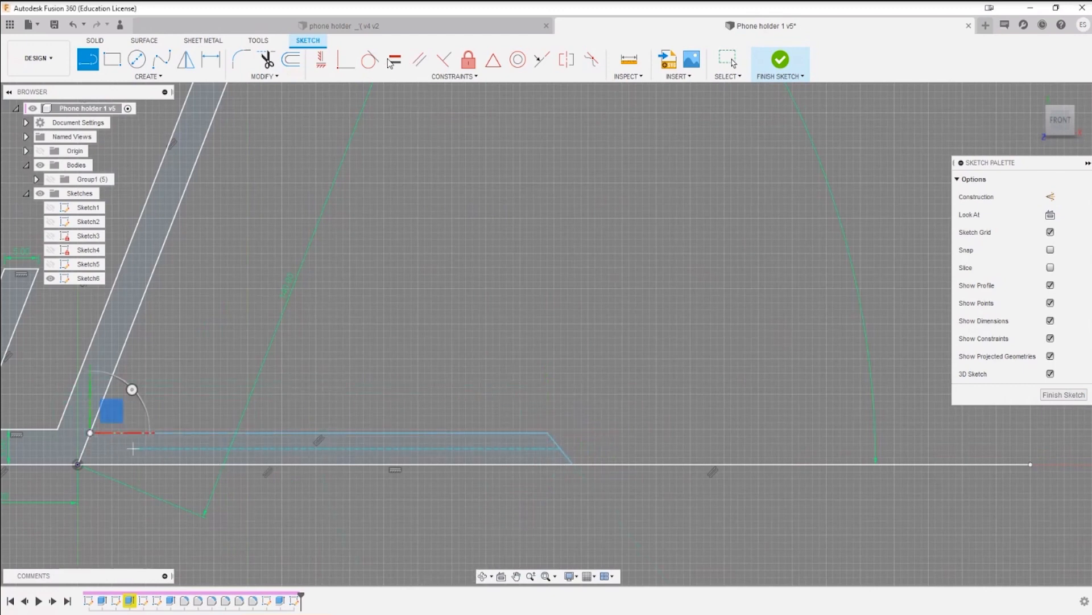
Step: Make the new upper base line collinear with the connecting line between the front lip and the back
left_click(541, 59)
left_click(403, 433)
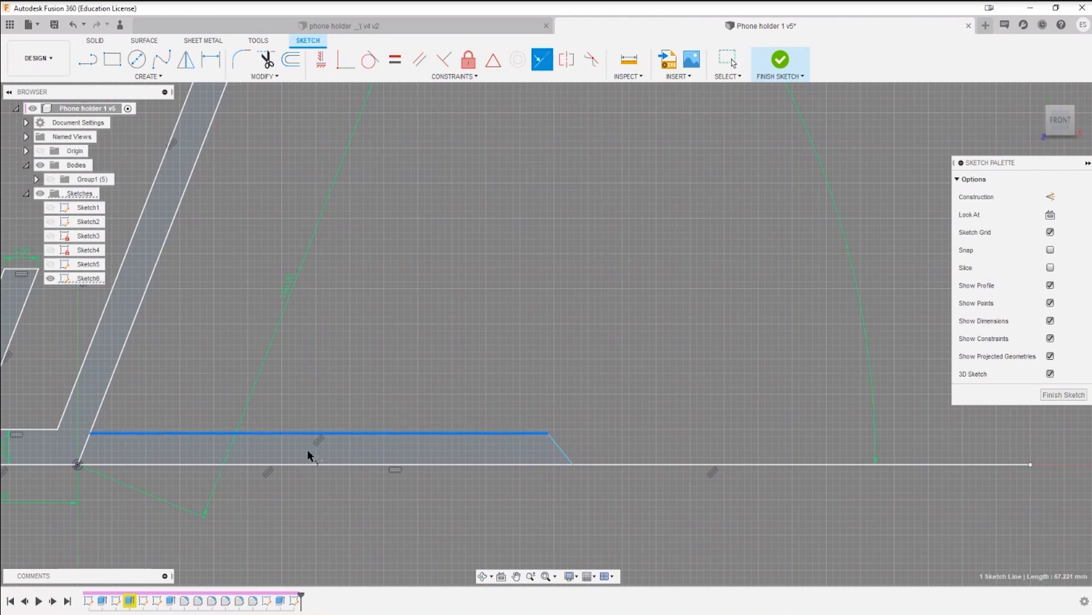
left_click(29, 429)
middle_click_drag(180, 486, 412, 443)
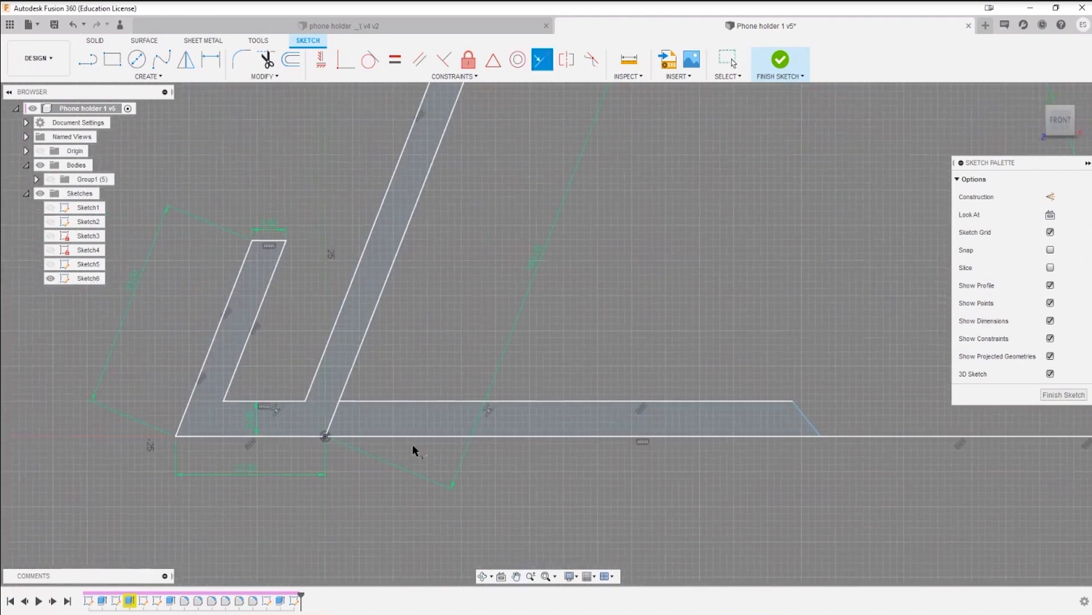
key("Escape")
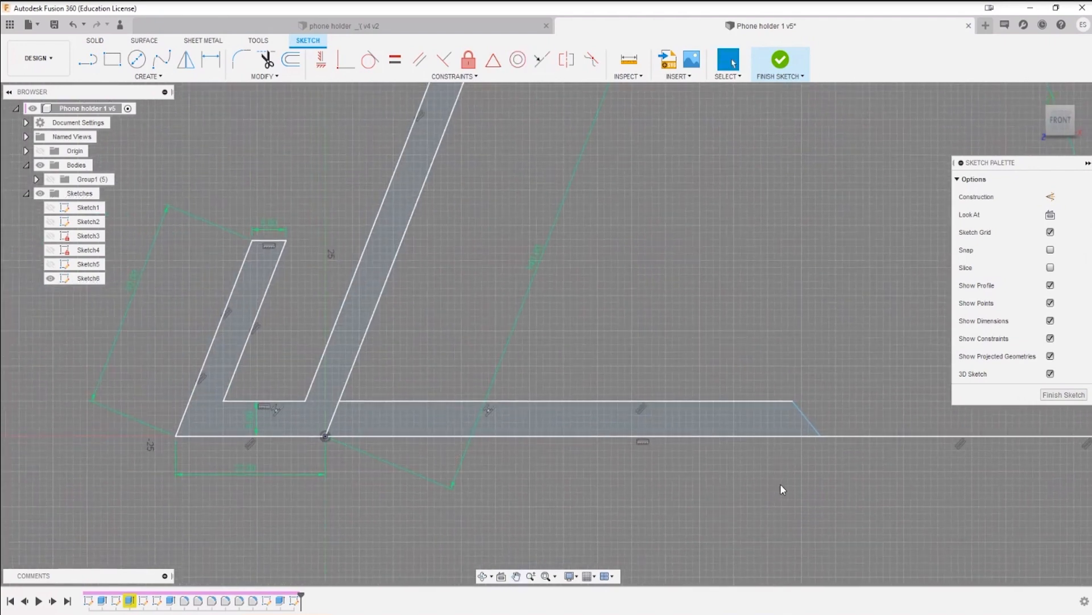
Step: Dimension the angle between the short slanted end line and the horizontal base line
key("d")
left_click(803, 422)
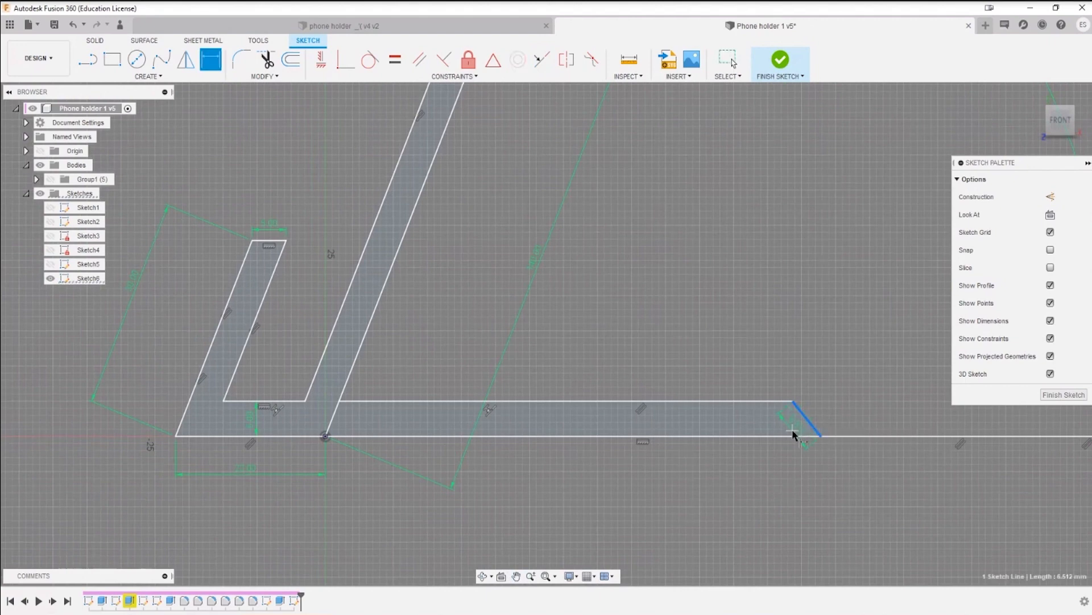
left_click(793, 436)
left_click(843, 477)
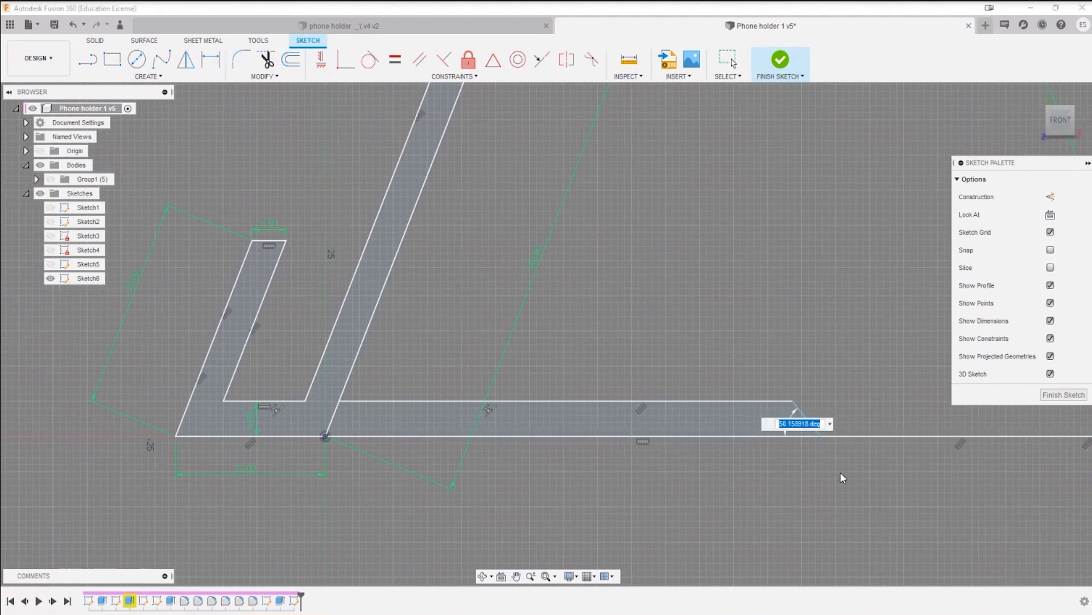
key("Return")
key("Escape")
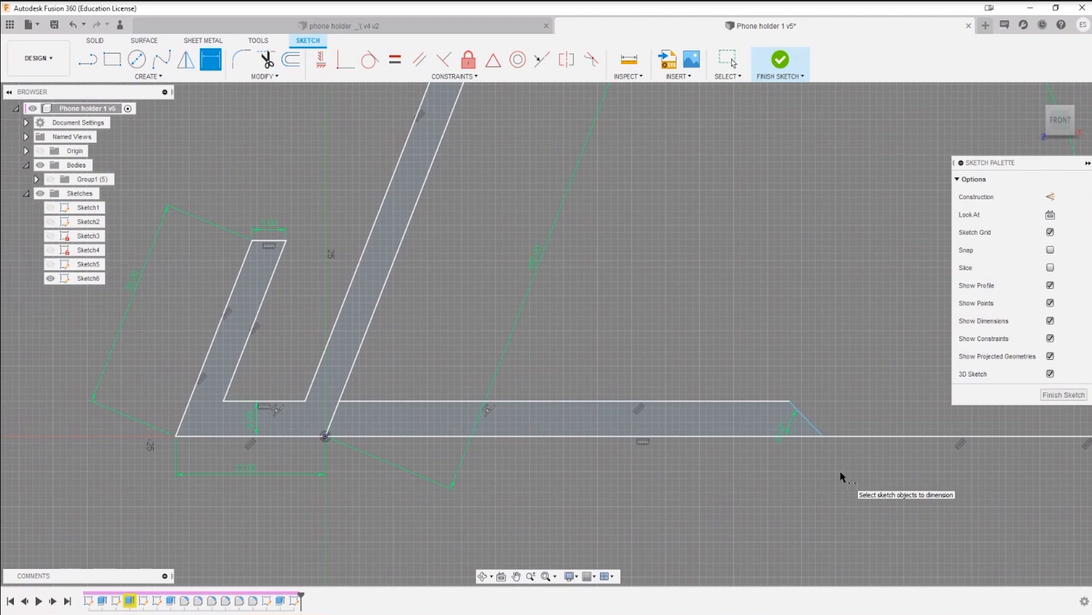
Step: Dimension the horizontal distance from the origin to the lower end point of the base's slanted end
key("d")
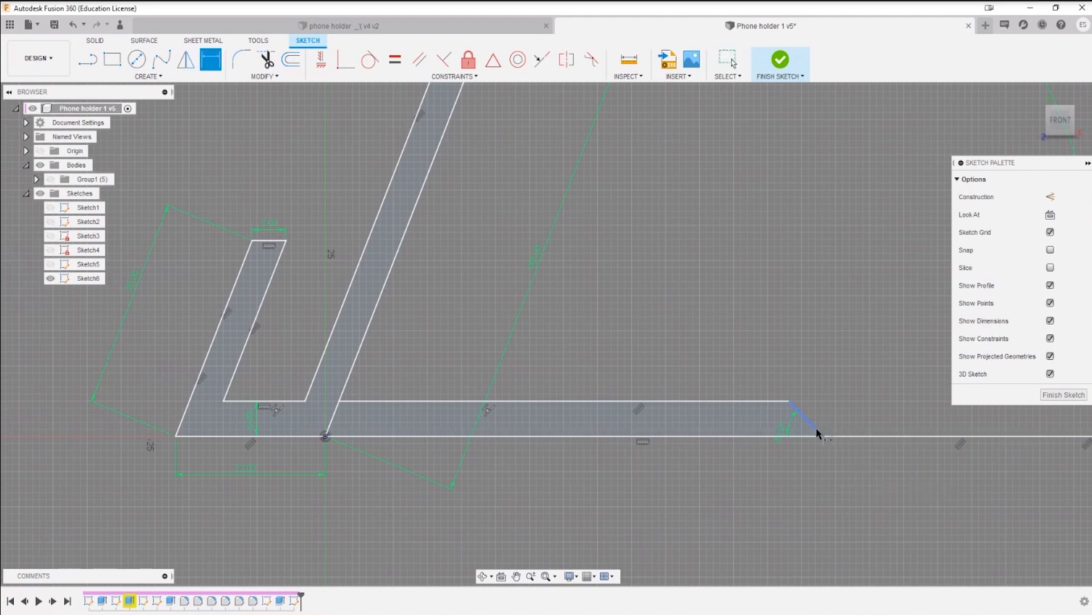
left_click(325, 437)
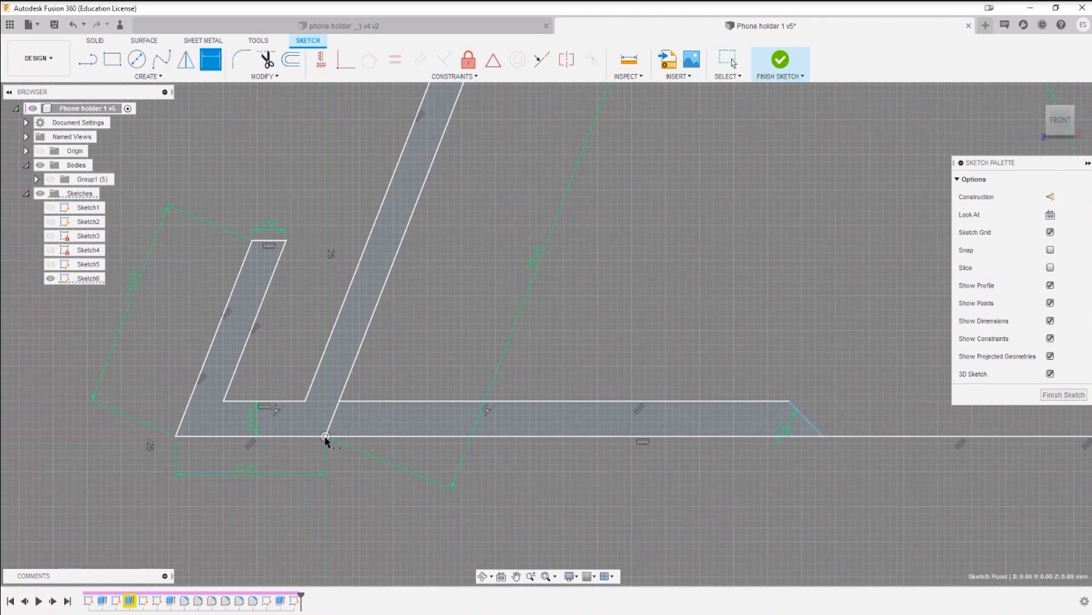
left_click(824, 436)
left_click(623, 494)
scroll(686, 554, "down", 3)
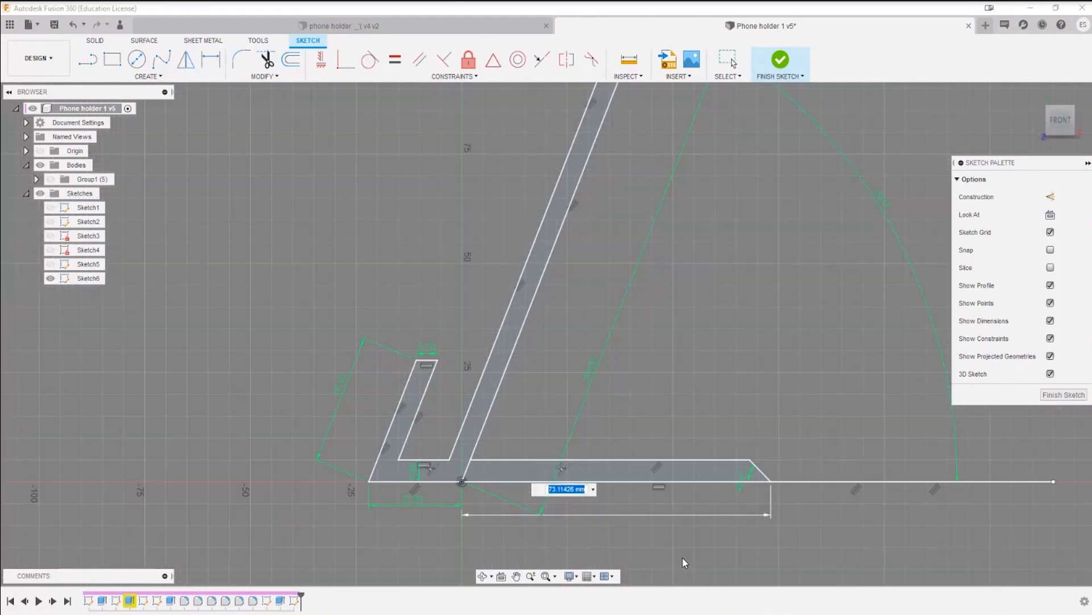
scroll(683, 557, "down", 4)
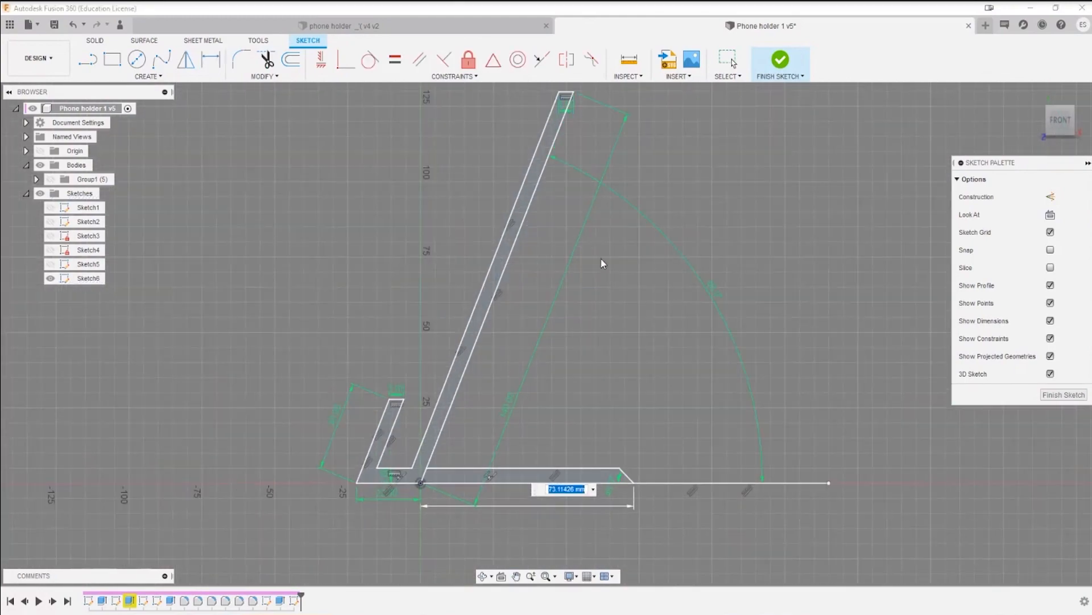
key("Return")
key("Escape")
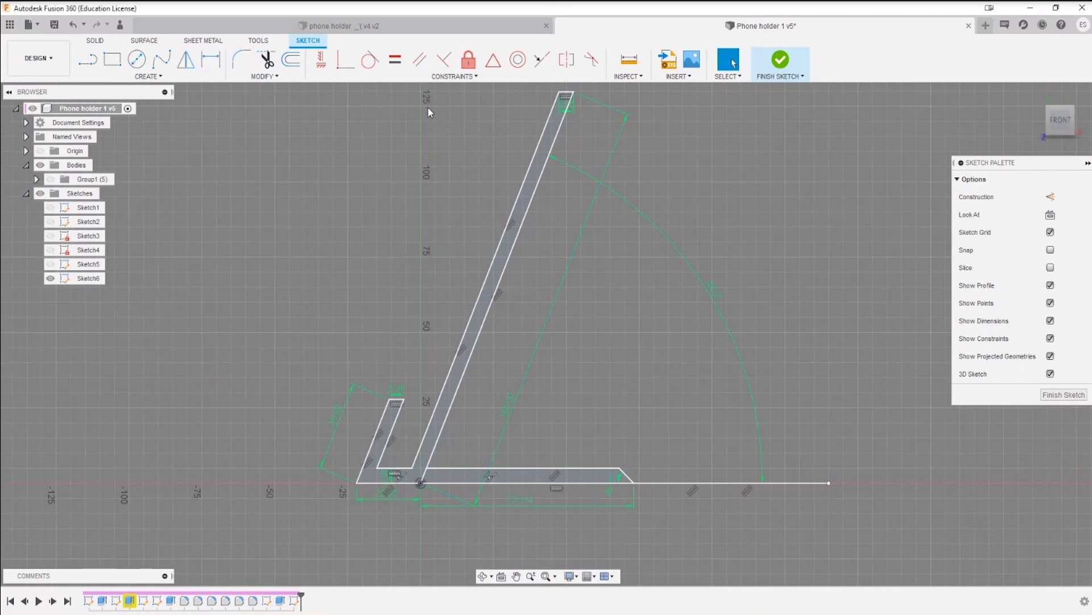
Step: Try to align the base's lower end point with the back's upper outer corner using Collinear and Horizontal/Vertical constraints
left_click(550, 67)
left_click(634, 482)
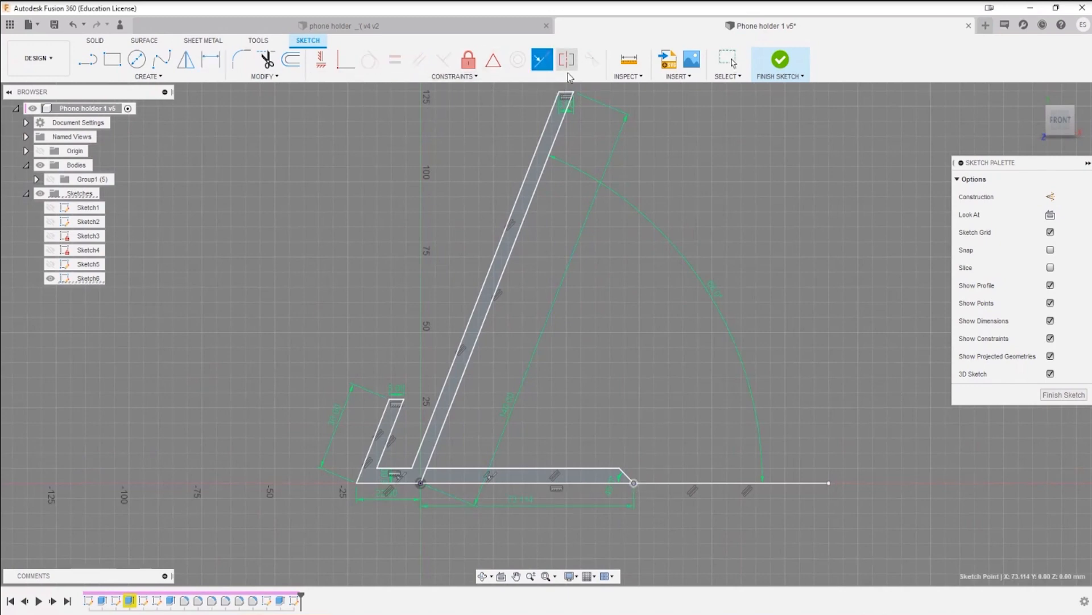
left_click(574, 92)
key("Escape")
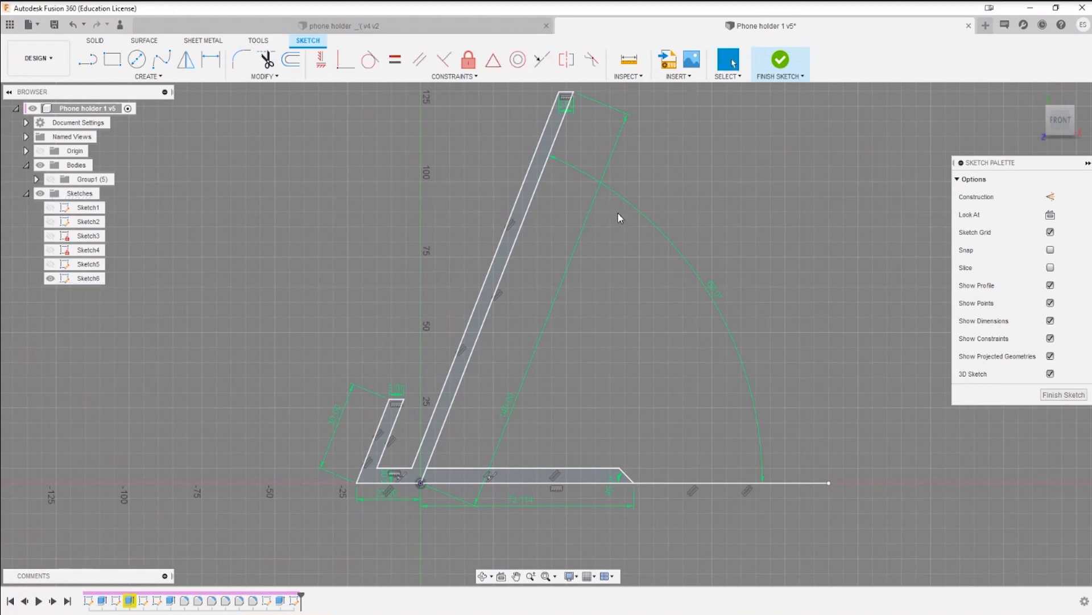
left_click(346, 59)
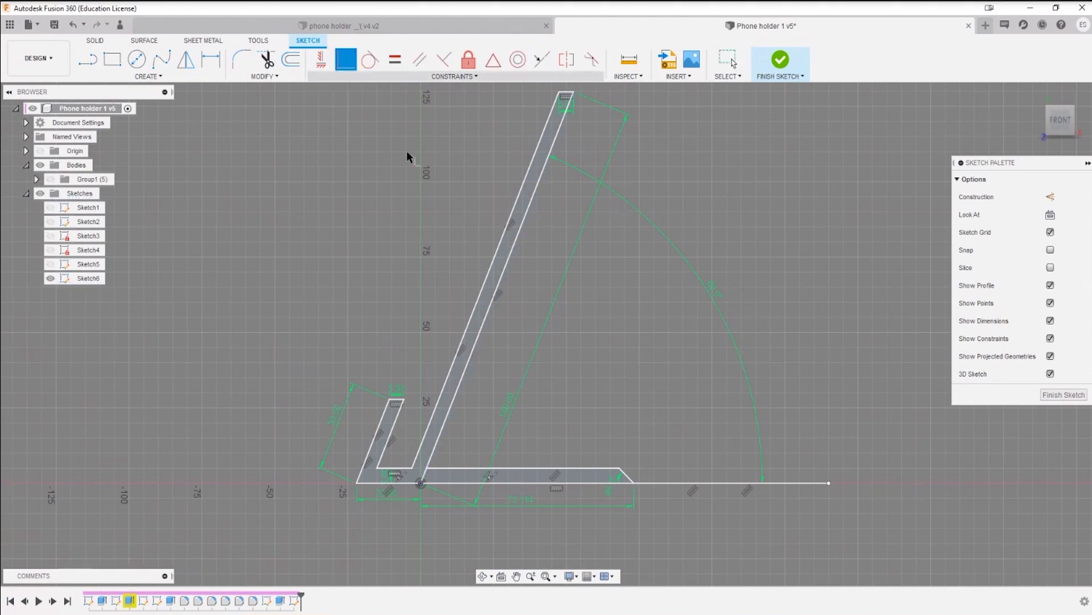
left_click(634, 483)
left_click(574, 94)
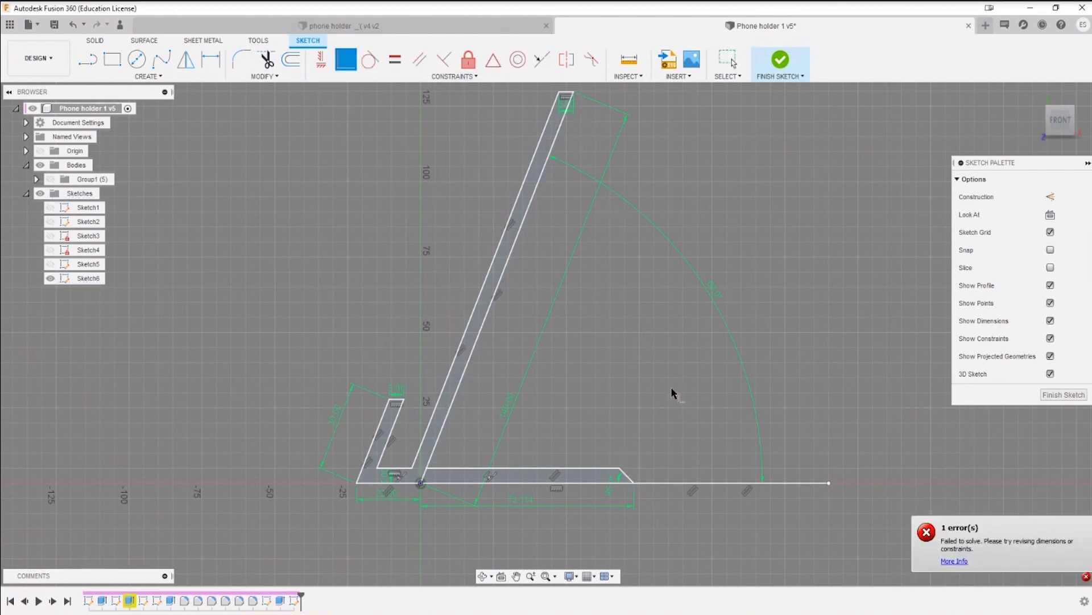
key("Escape")
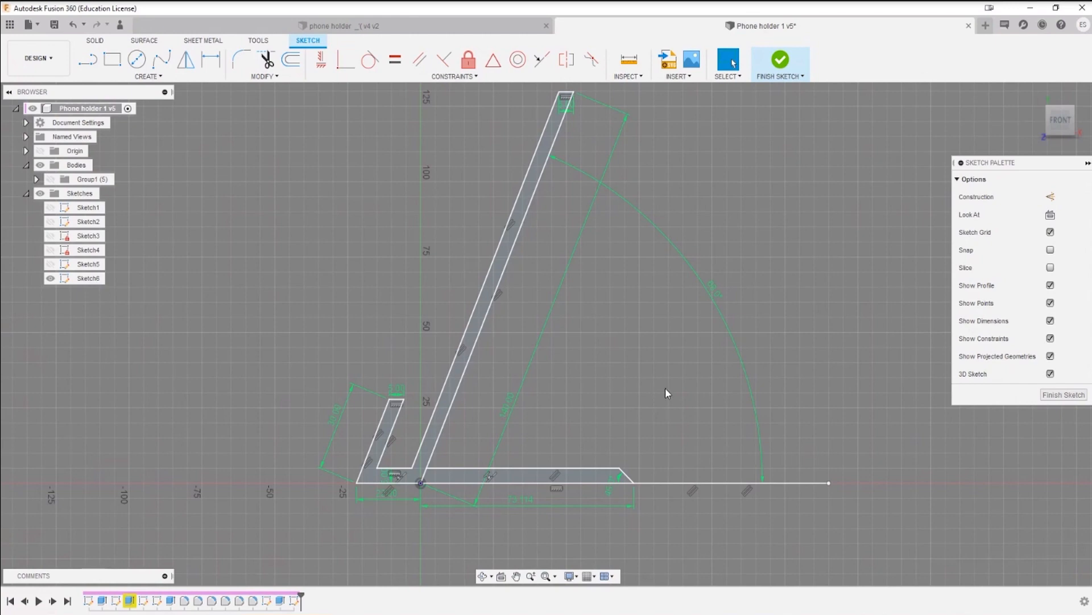
Step: Measure the horizontal distance from the origin to the back's upper outer corner without placing a dimension
key("d")
left_click(420, 483)
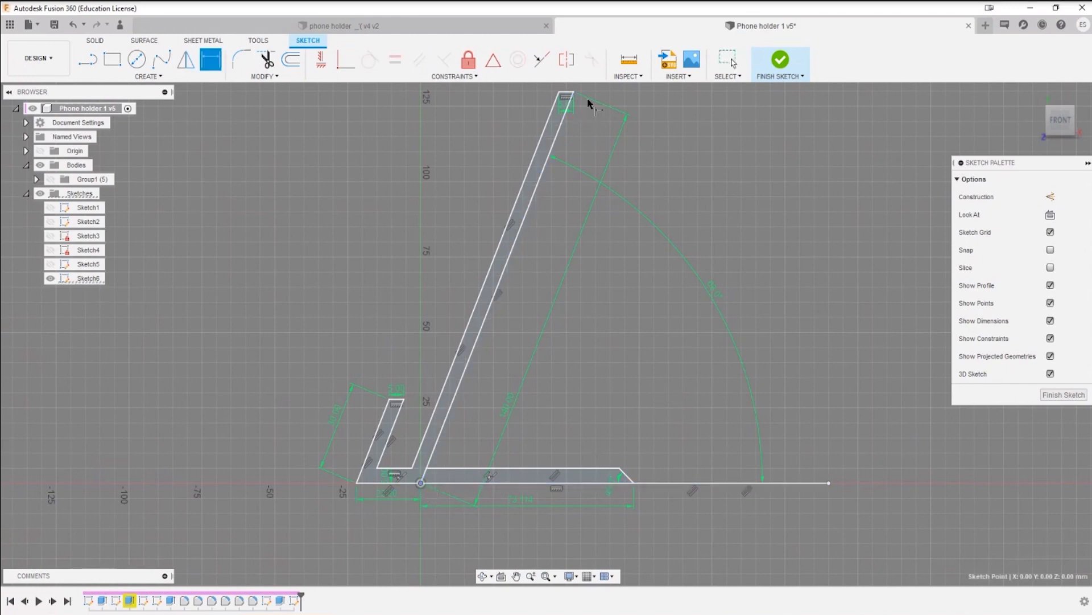
left_click(573, 92)
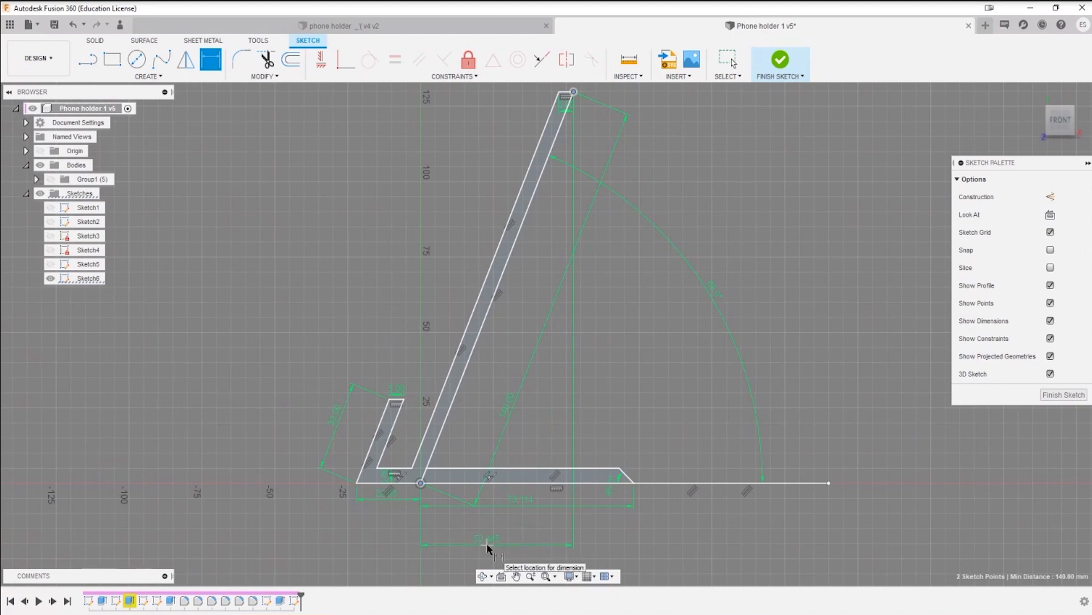
key("Escape")
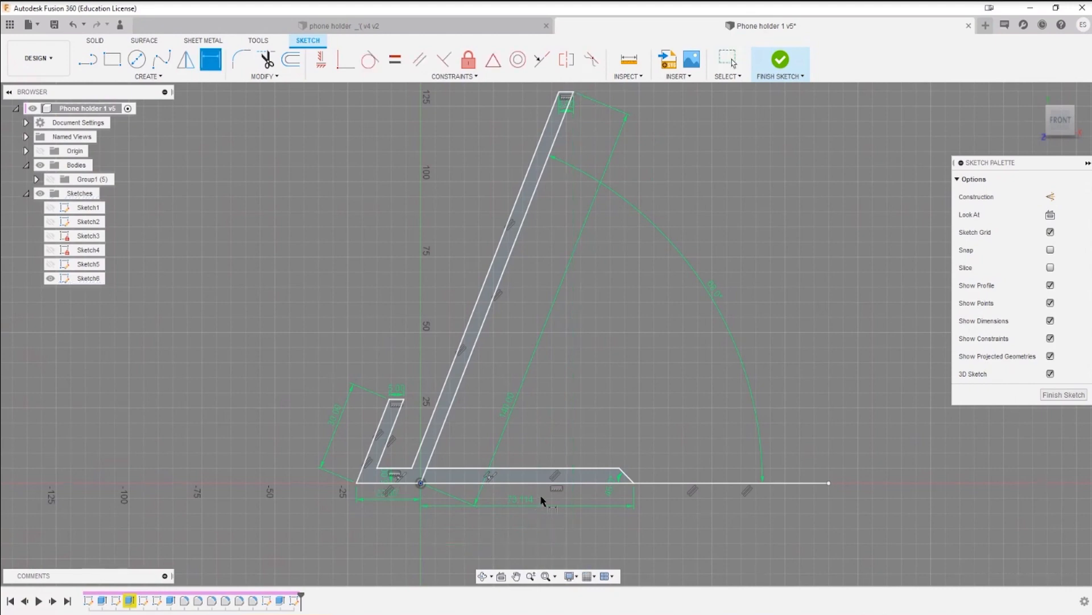
key("Escape")
Step: Set the base's horizontal length dimension from the origin to 52.445 mm
double_click(522, 501)
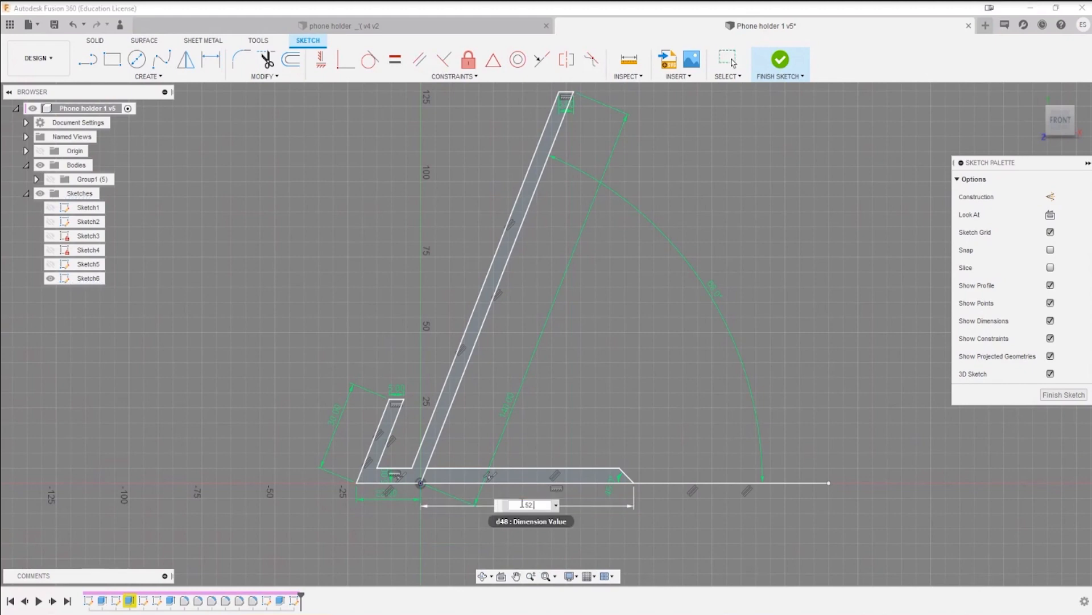
type("52.445")
key("Return")
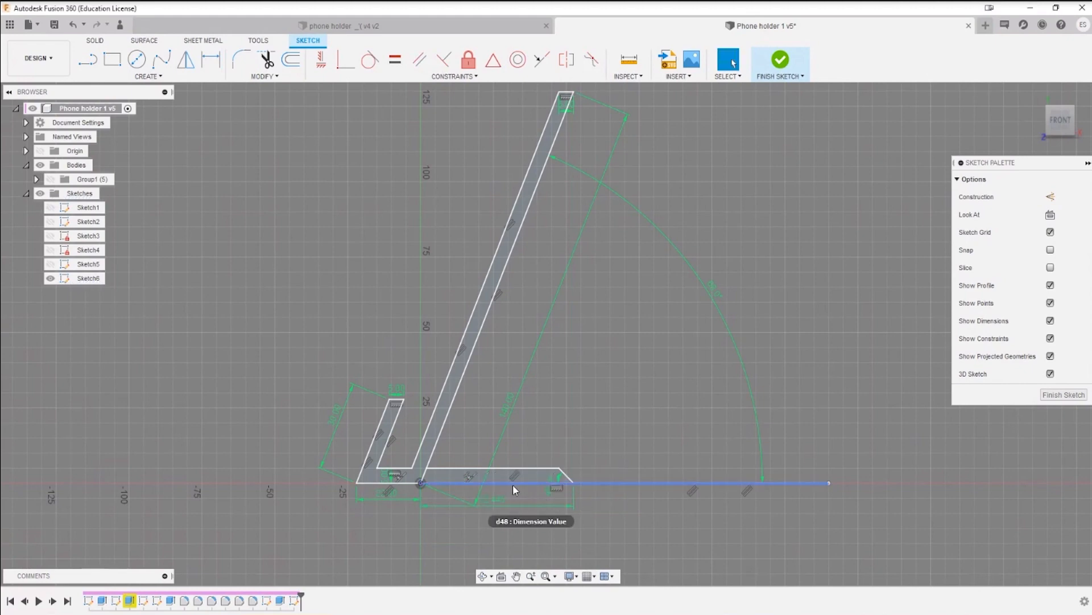
Step: Trim the segment of the back's outer line between the upper base line and the origin
scroll(429, 493, "up", 5)
key("t")
left_click(424, 472)
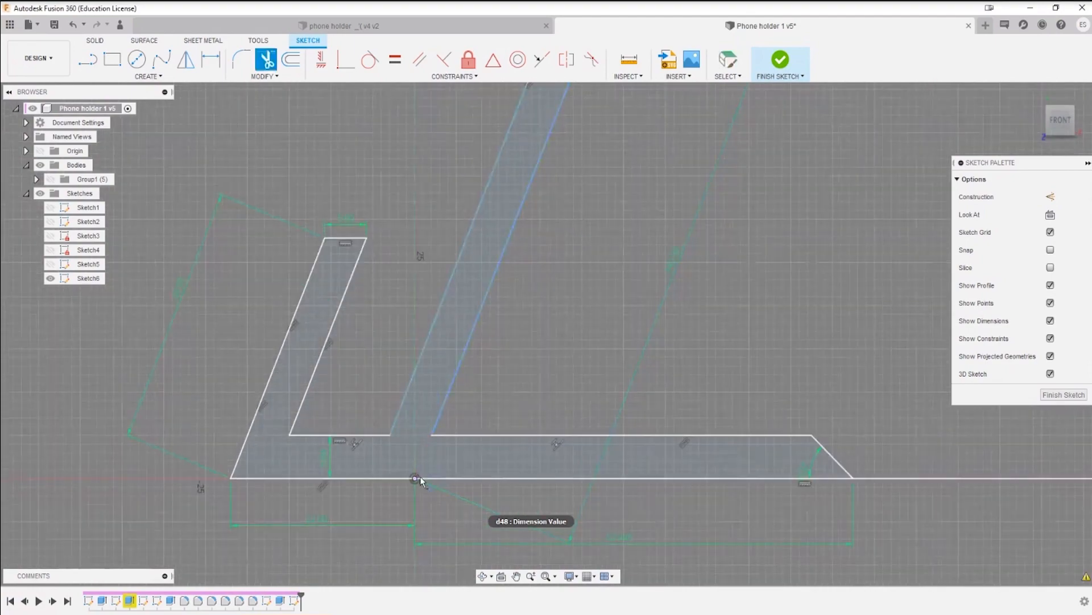
key("Escape")
scroll(394, 517, "down", 5)
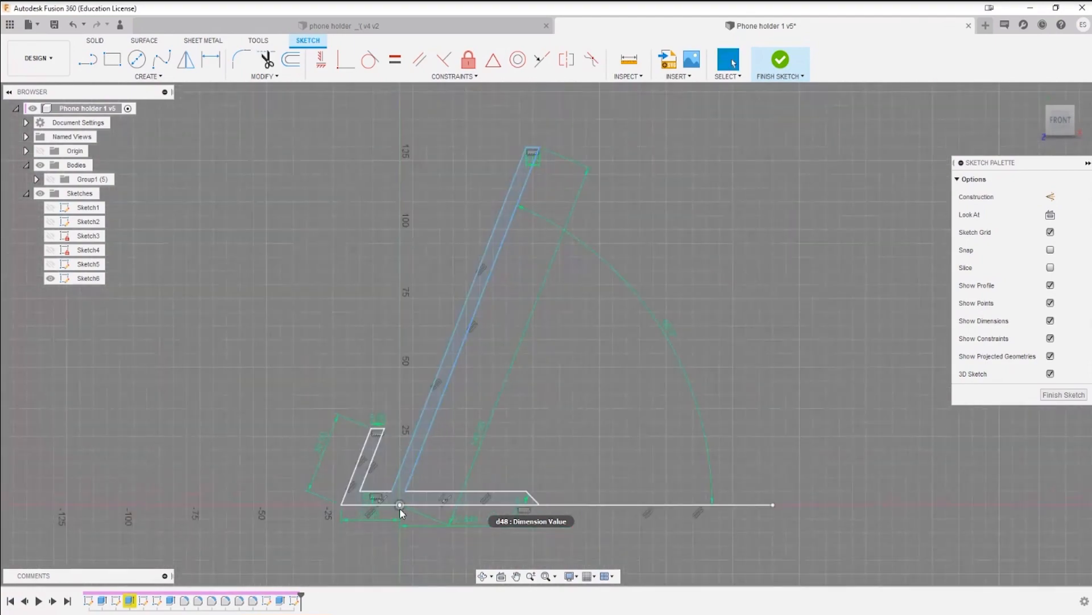
scroll(405, 497, "up", 2)
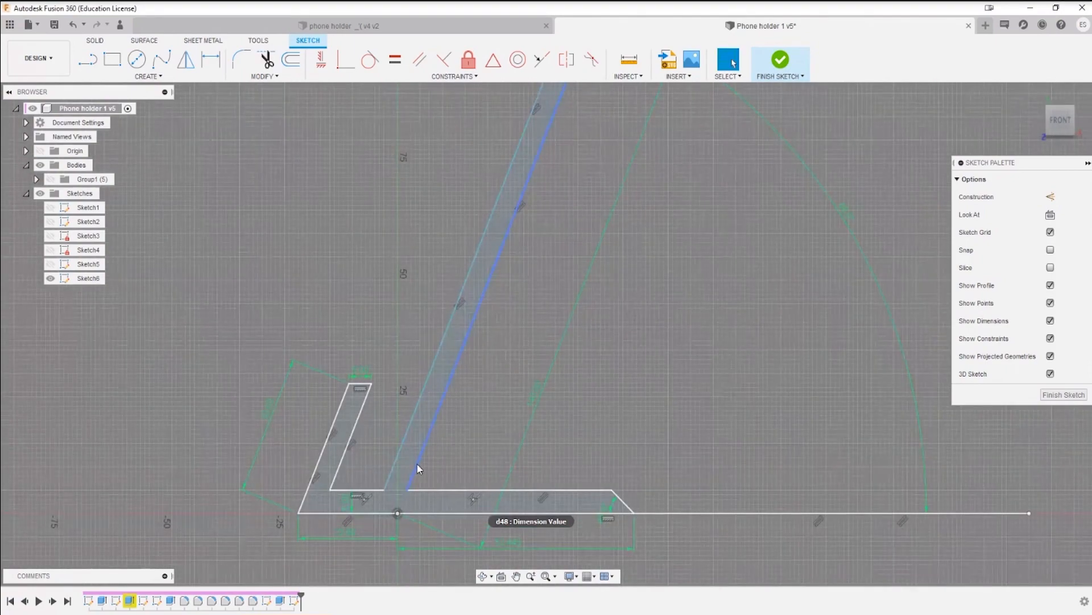
mouse_move(417, 463)
left_mouse_down()
mouse_move(427, 467)
mouse_move(395, 460)
mouse_move(415, 463)
left_mouse_up()
scroll(447, 494, "up", 2)
left_click(386, 518)
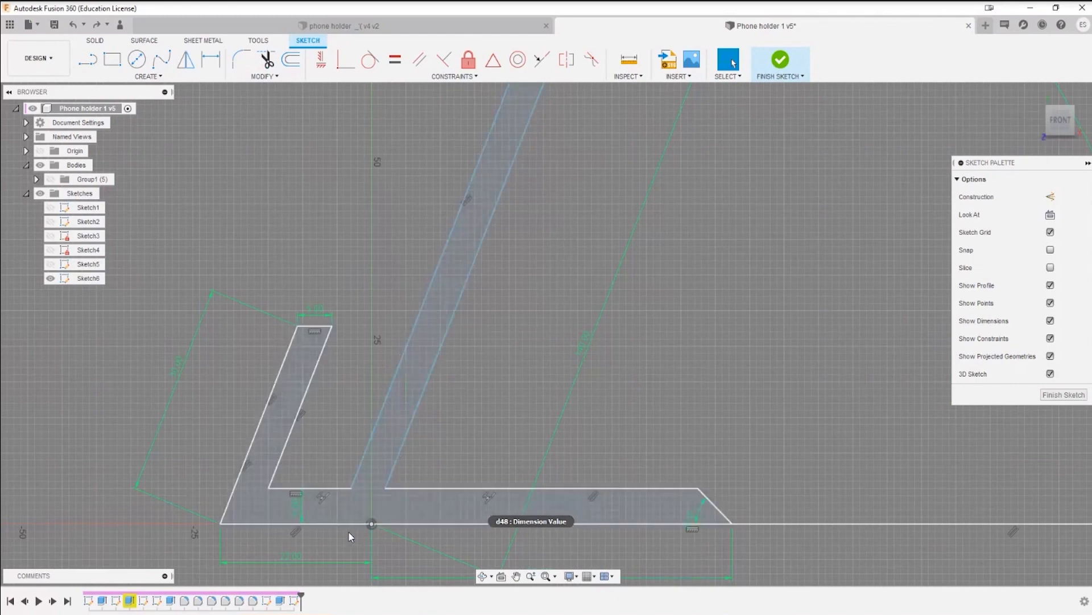
key("d")
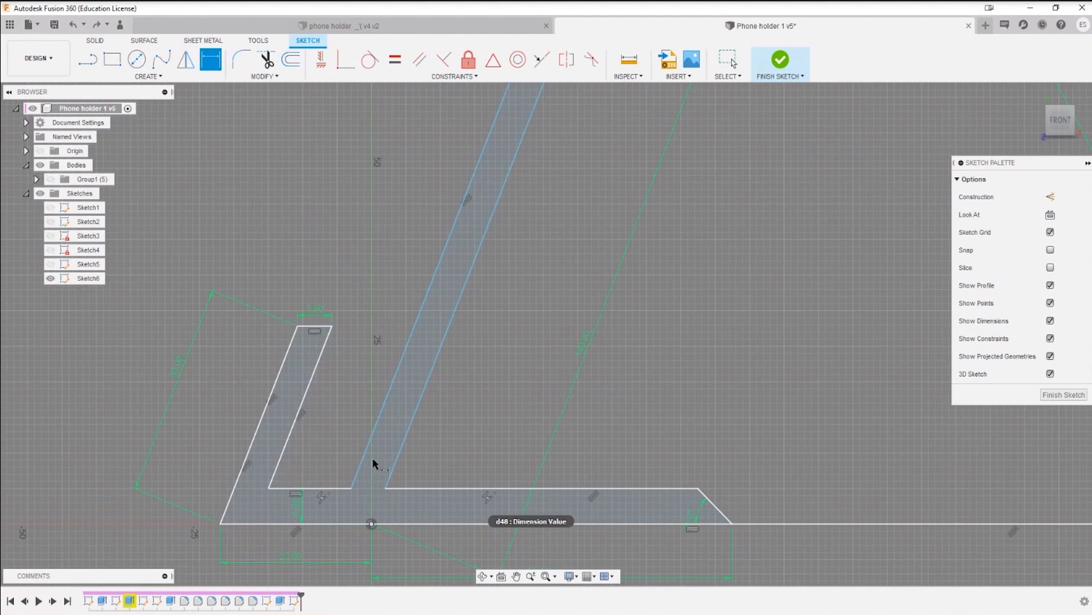
left_click(281, 455)
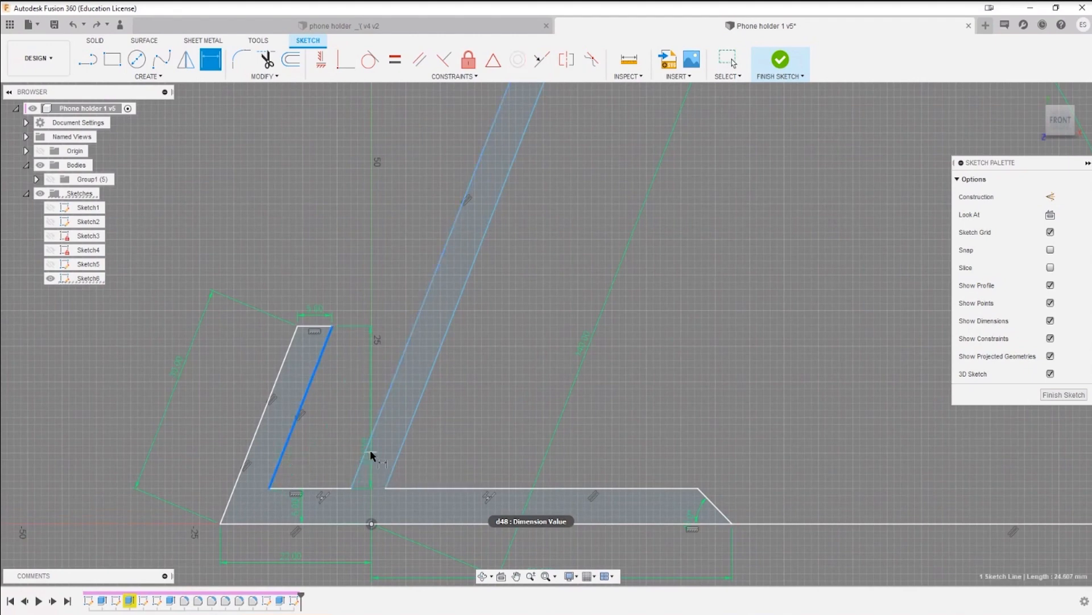
left_click(364, 452)
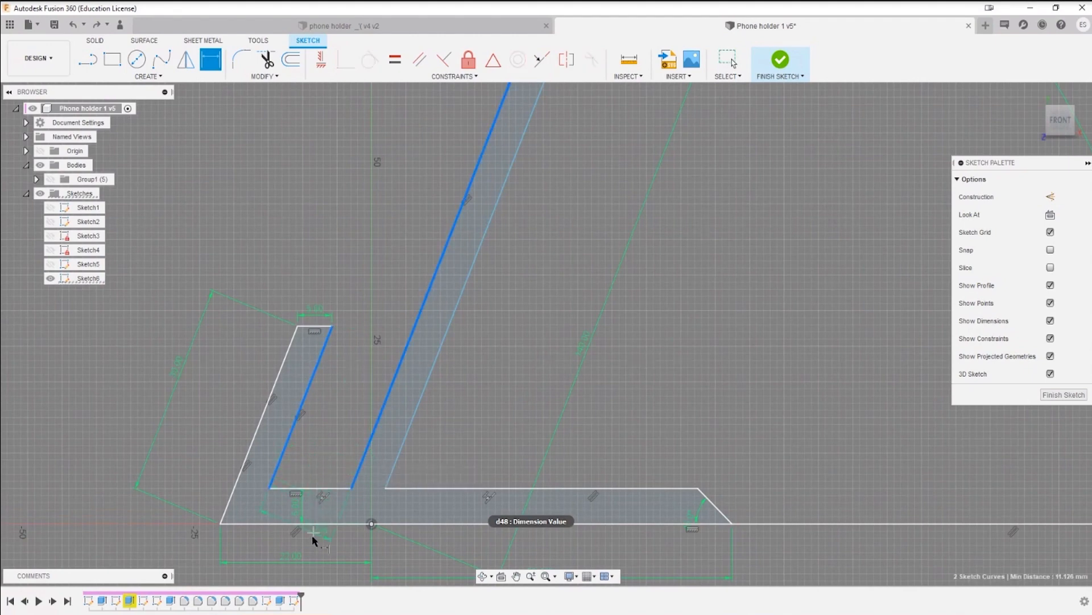
key("Escape")
Step: Dimension the short upper base line between the front lip and the slanted back
key("d")
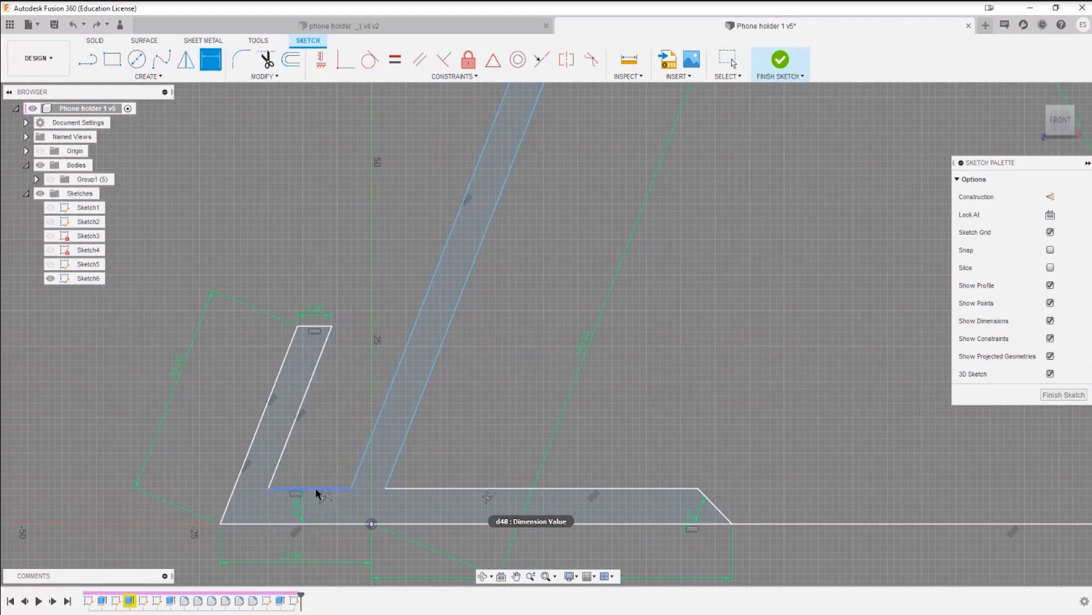
left_click(310, 488)
left_click(310, 470)
key("Return")
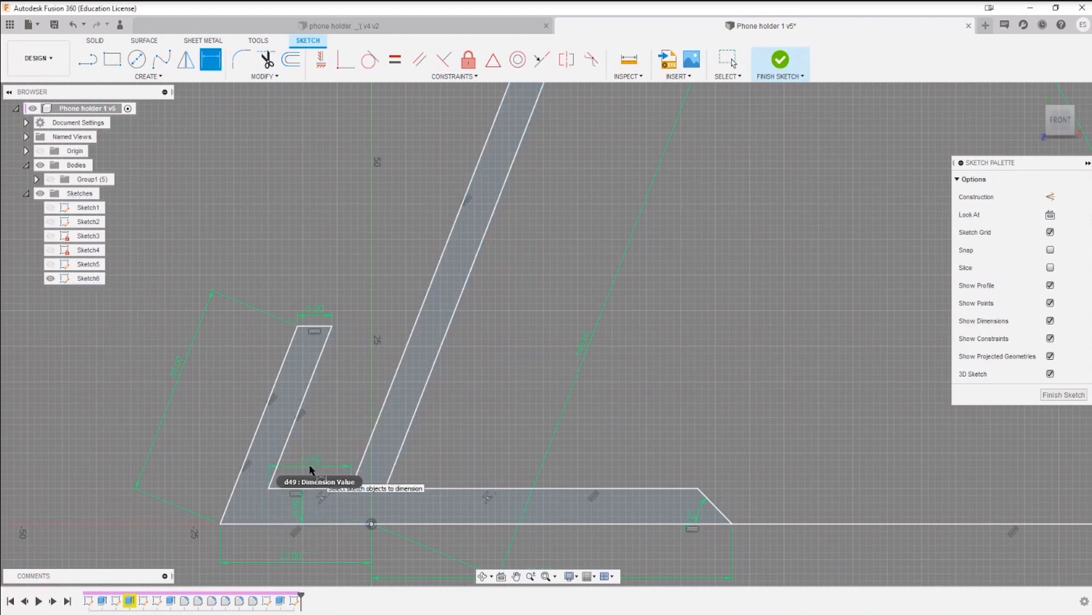
key("Escape")
Step: Move the back's length dimension closer to the slanted back
scroll(471, 253, "down", 6)
mouse_move(502, 226)
middle_mouse_down()
mouse_move(439, 393)
mouse_move(452, 388)
mouse_move(481, 286)
middle_mouse_up()
left_click(432, 339)
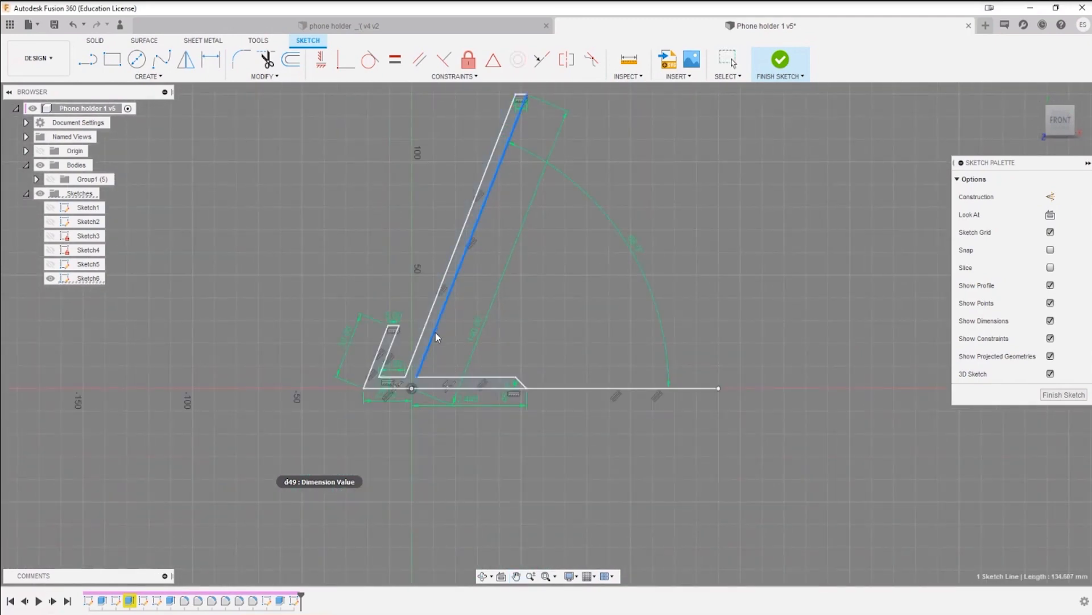
left_click(449, 339)
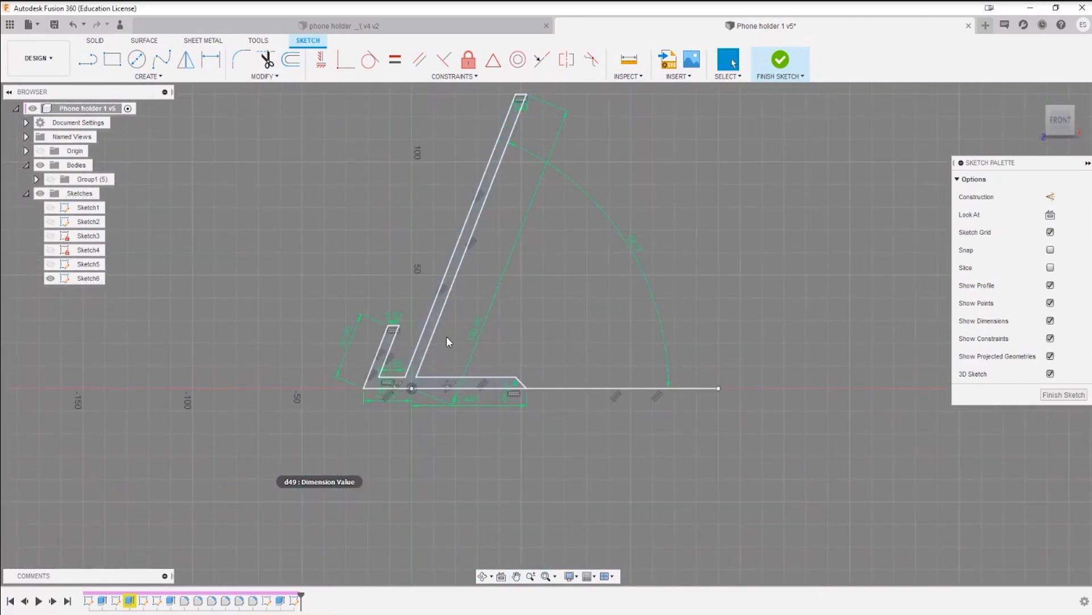
middle_click_drag(443, 276, 496, 360)
scroll(524, 451, "up", 5)
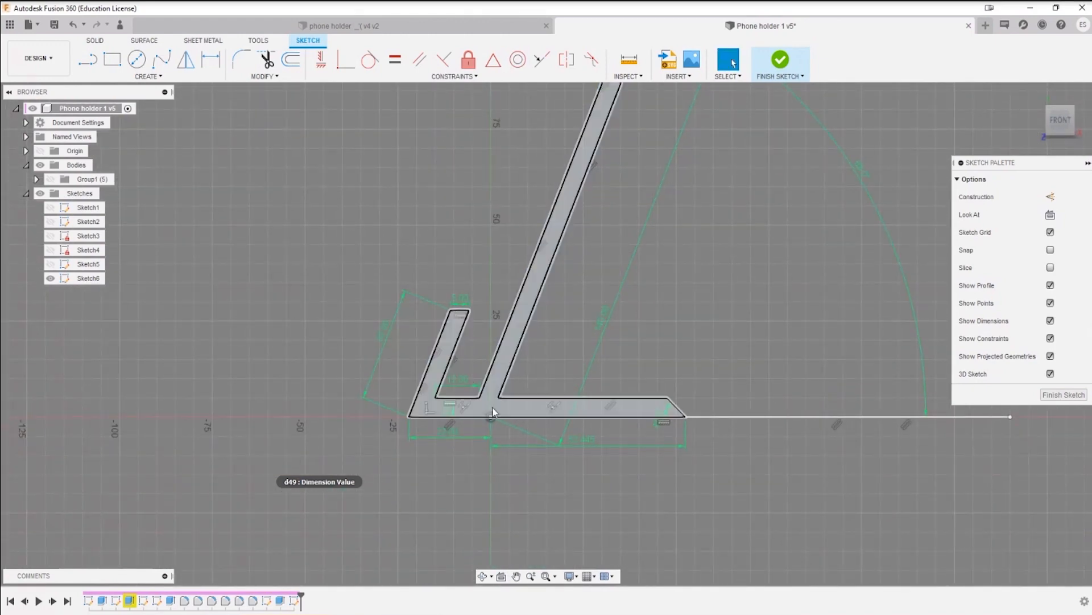
scroll(515, 403, "up", 2)
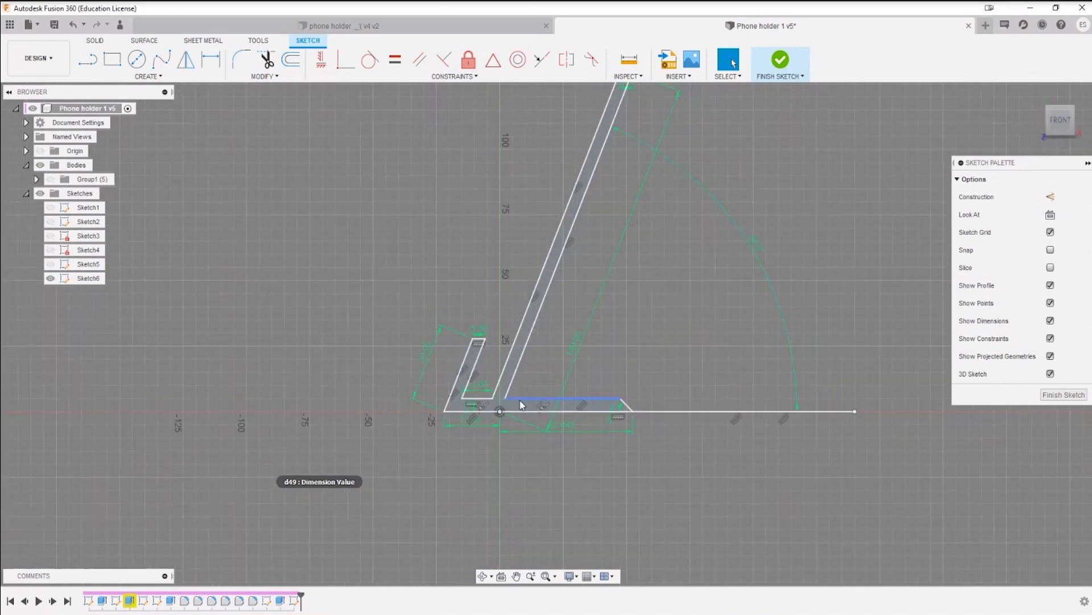
scroll(548, 436, "down", 3)
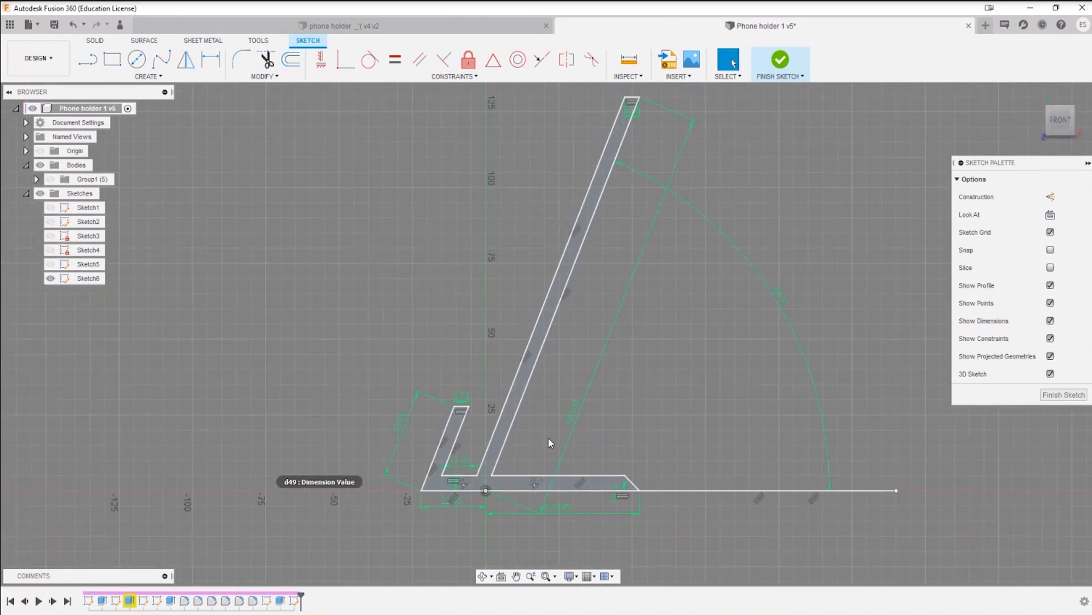
left_click_drag(585, 401, 559, 405)
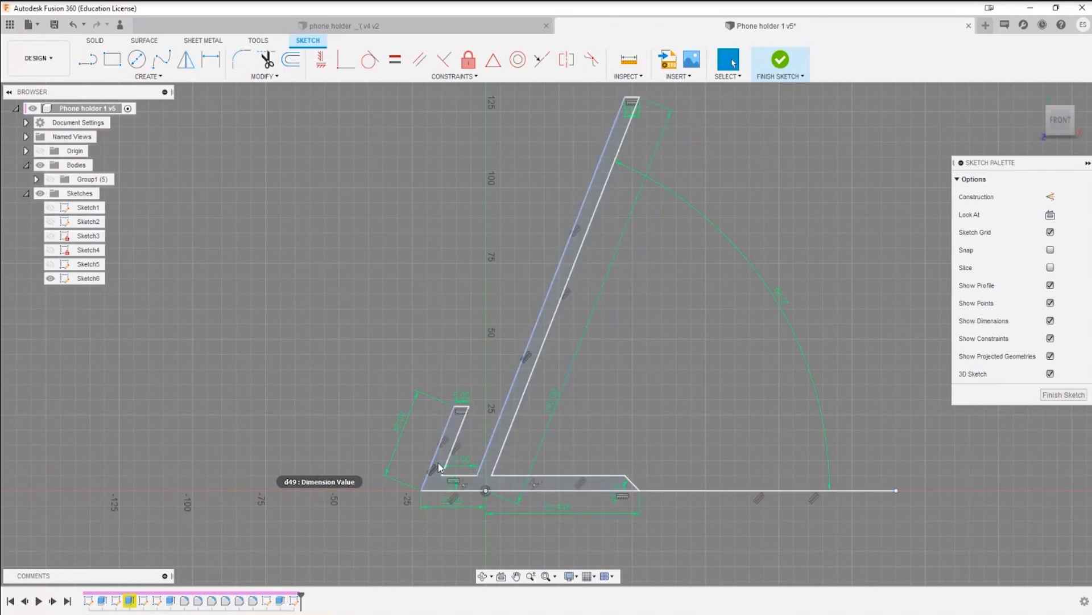
Step: Finish the sketch and turn on the visibility of the Sketches folder
left_click(770, 61)
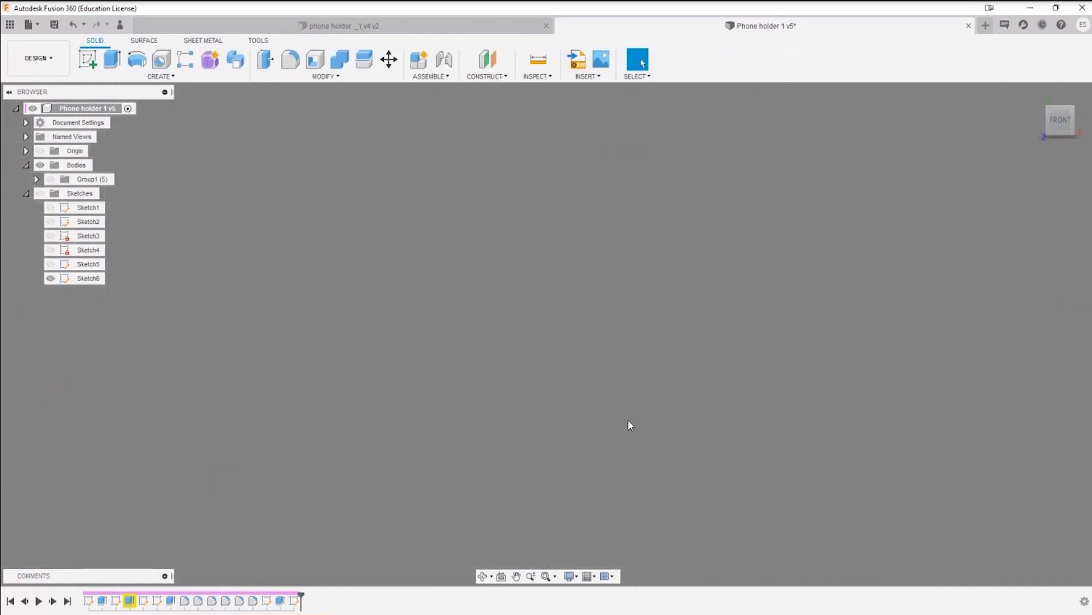
left_click(41, 194)
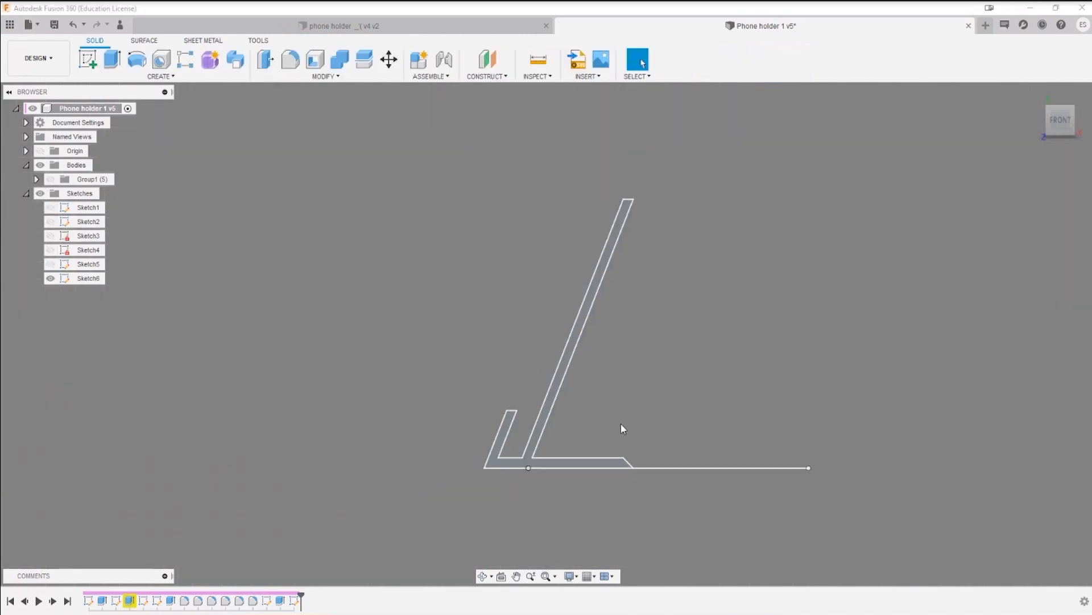
Step: Reopen the profile sketch, trim the leftover bottom line extending beyond the base's rear end, and finish the sketch
scroll(623, 421, "up", 3)
right_click(650, 486)
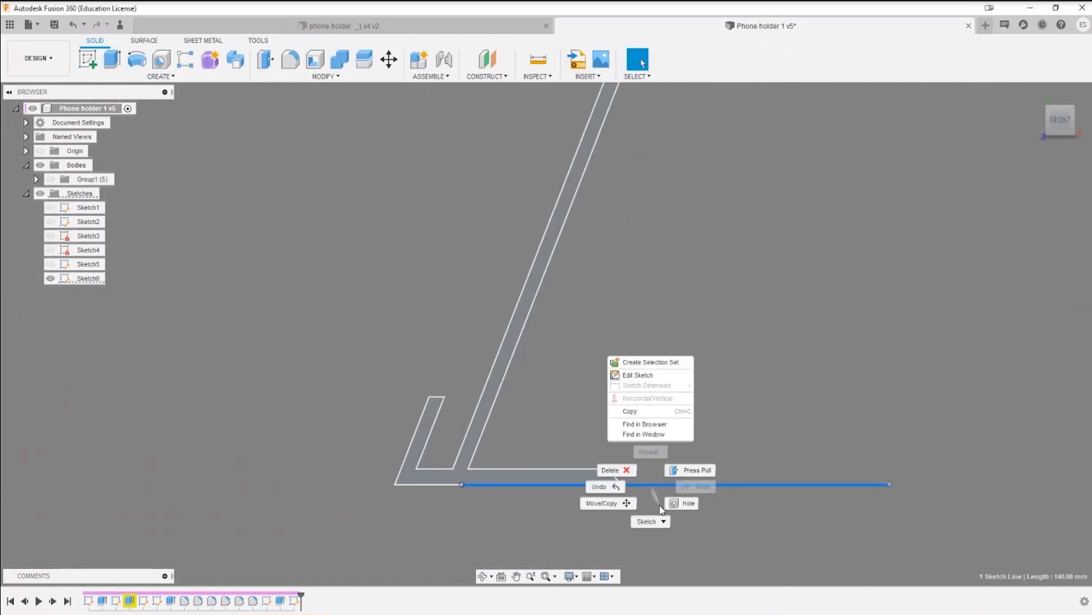
left_click(638, 375)
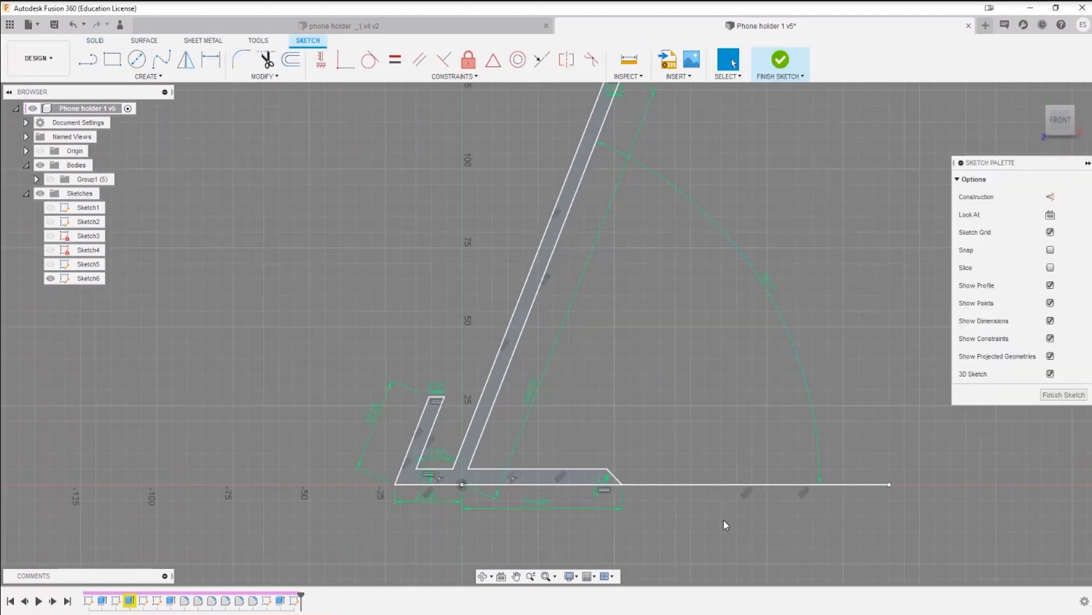
left_click(771, 484)
key("Delete")
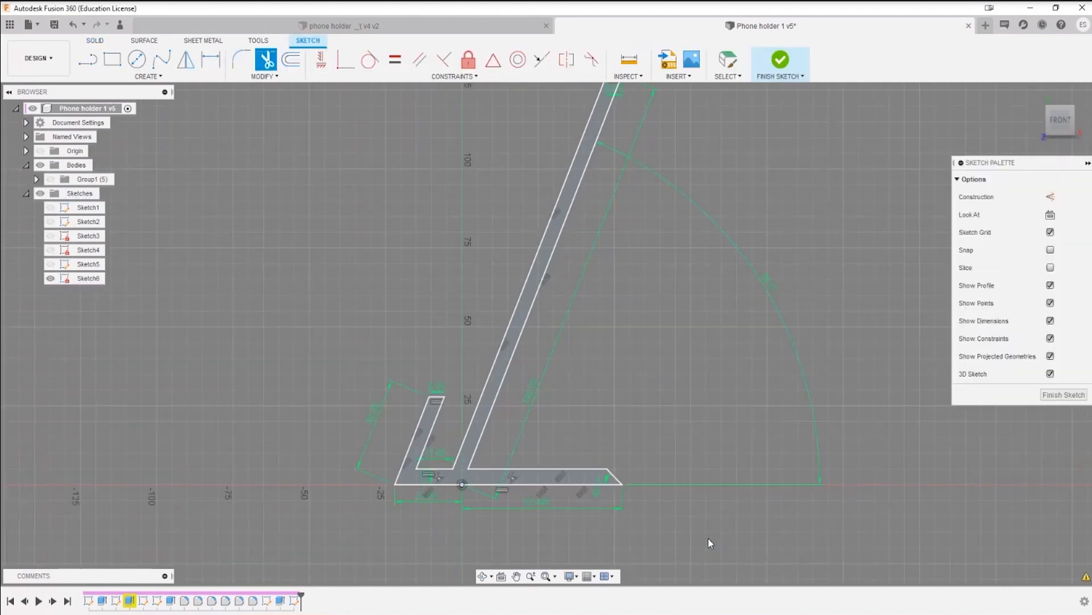
left_click(753, 79)
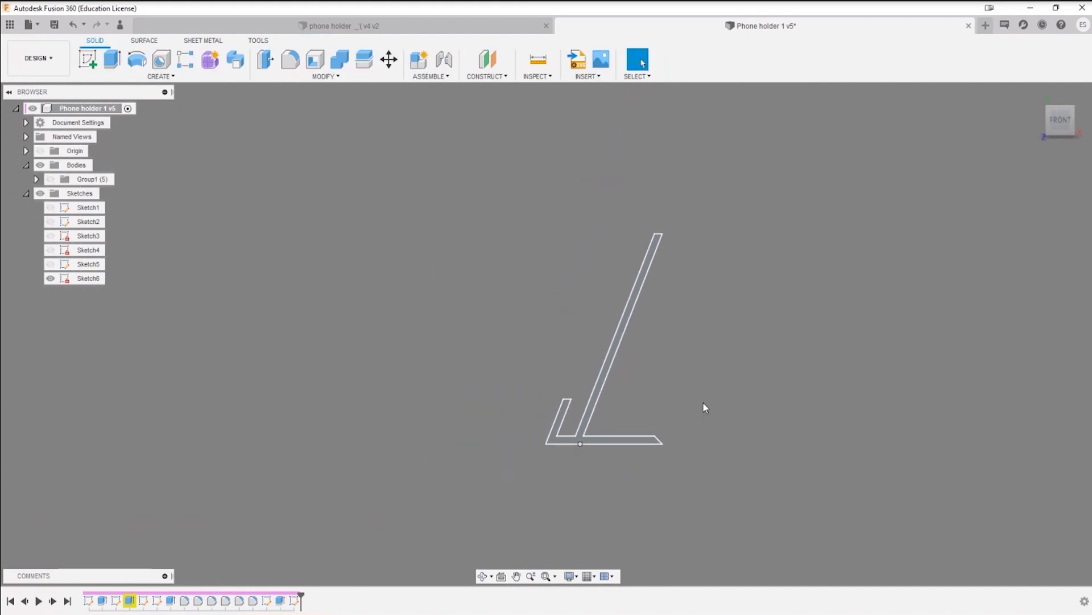
Step: Extrude the phone holder's side profile 70 mm to one side as a new body
key("e")
left_click(592, 352)
left_click(592, 351)
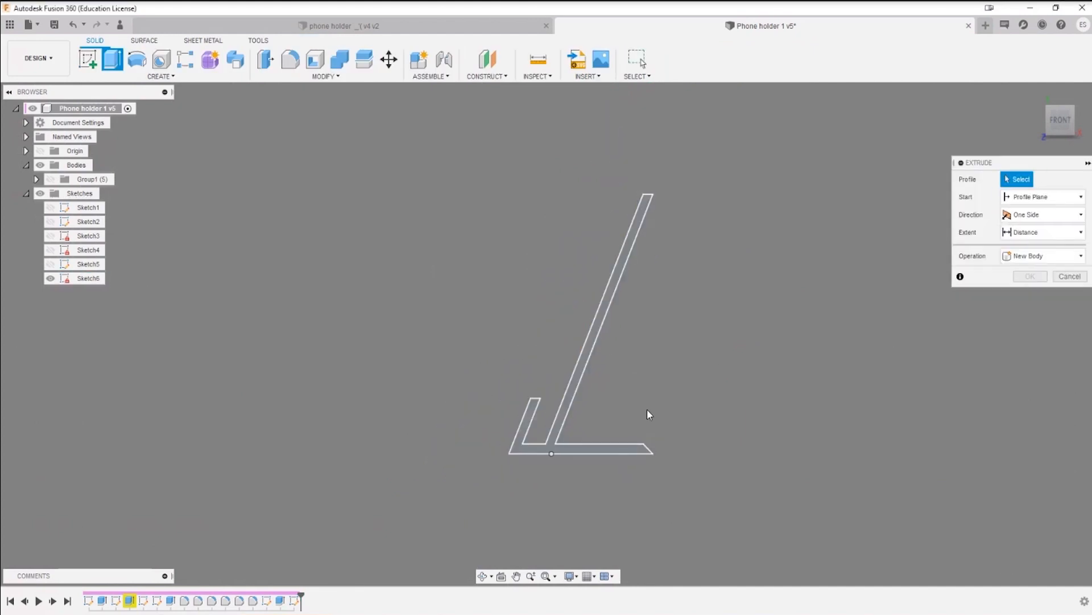
left_click(582, 367)
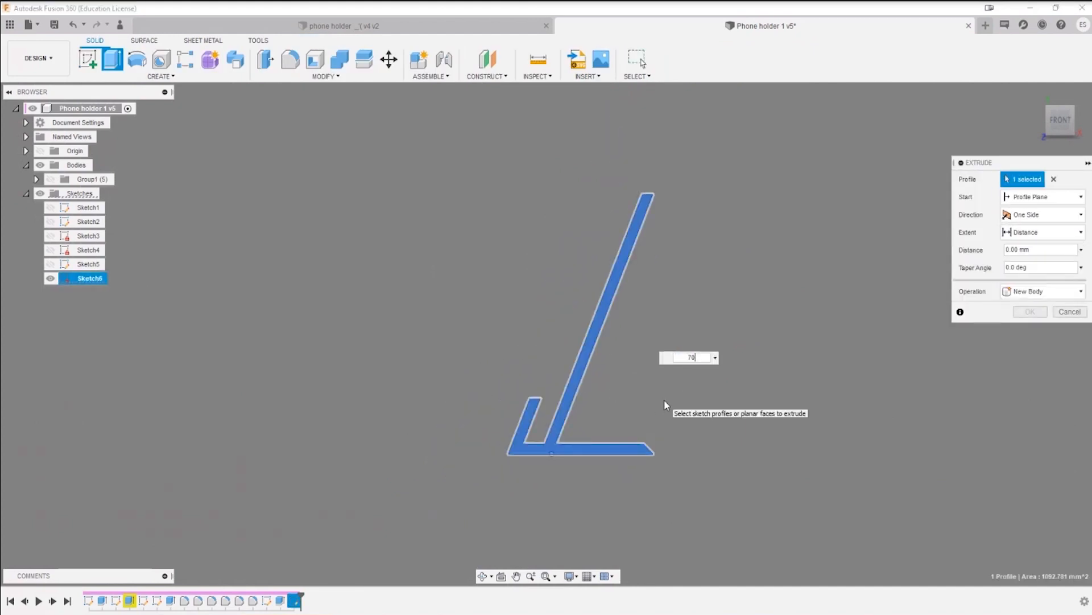
type("70")
key("Return")
middle_click_drag(760, 398, 710, 408, "shift")
key("Escape")
Step: Fillet the two inner bottom edges of the phone slot, at the lip and at the back, with a 2 mm radius
scroll(582, 485, "up", 5)
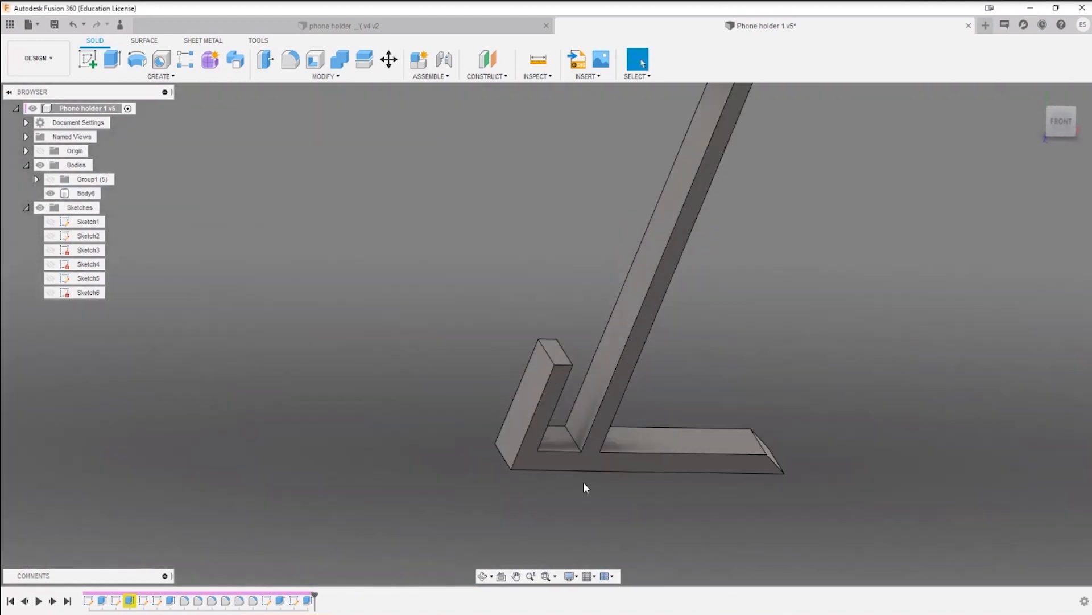
key("f")
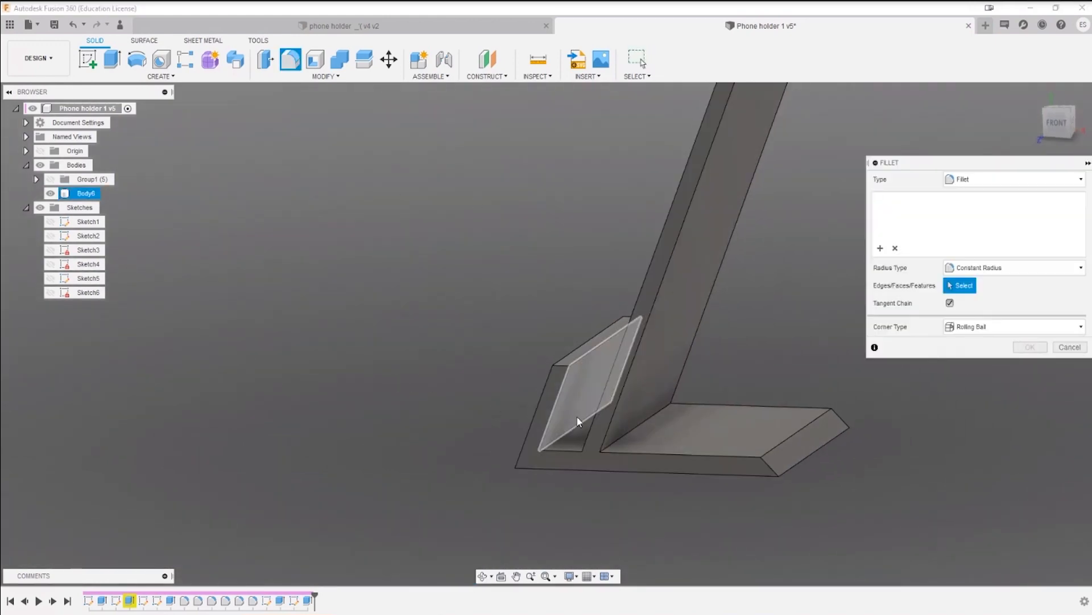
left_click(566, 433)
middle_click_drag(589, 461, 607, 456, "shift")
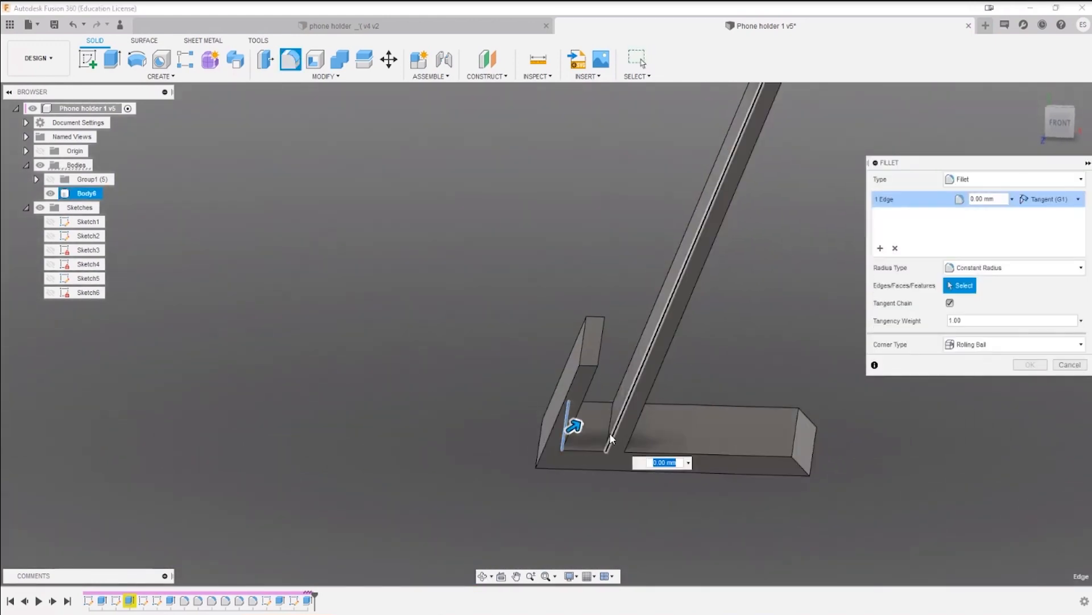
left_click(609, 434)
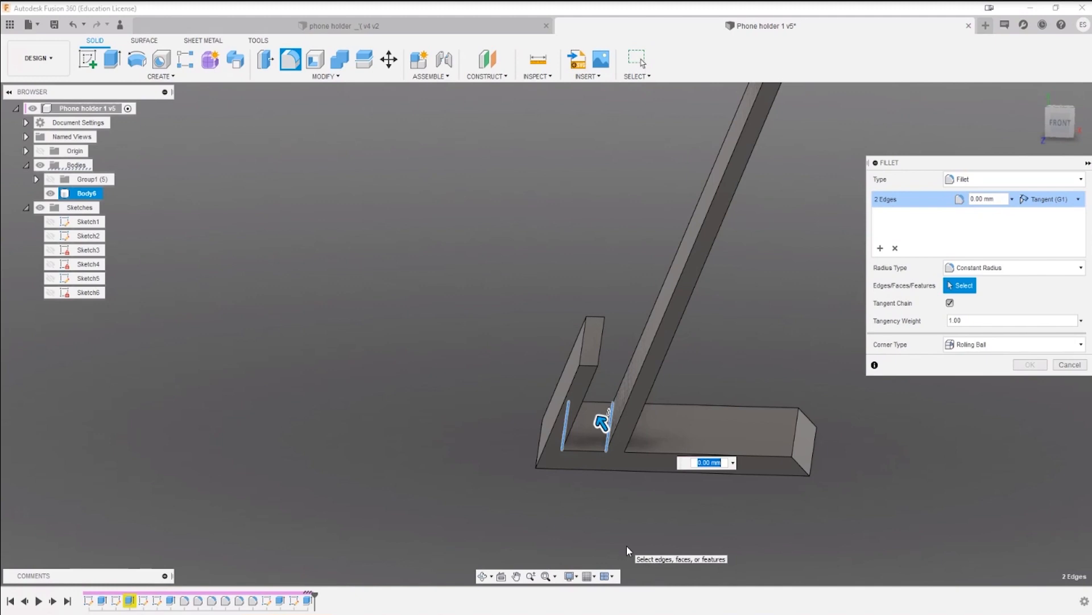
type("2")
key("Return")
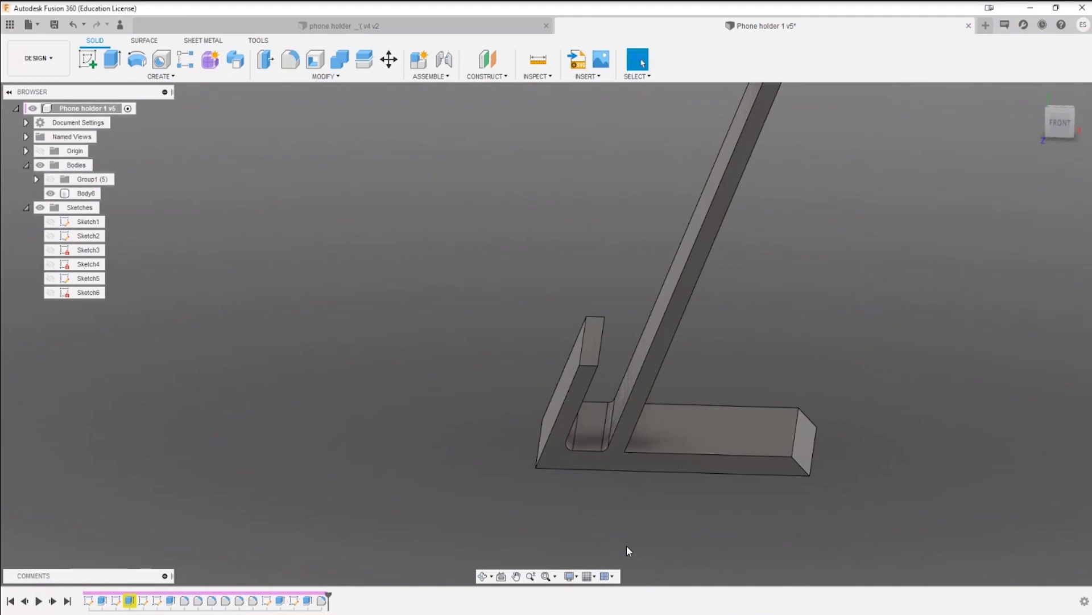
Step: Fillet the inner edge where the slanted back meets the rear base with a 25 mm radius
middle_click_drag(594, 447, 723, 470, "shift")
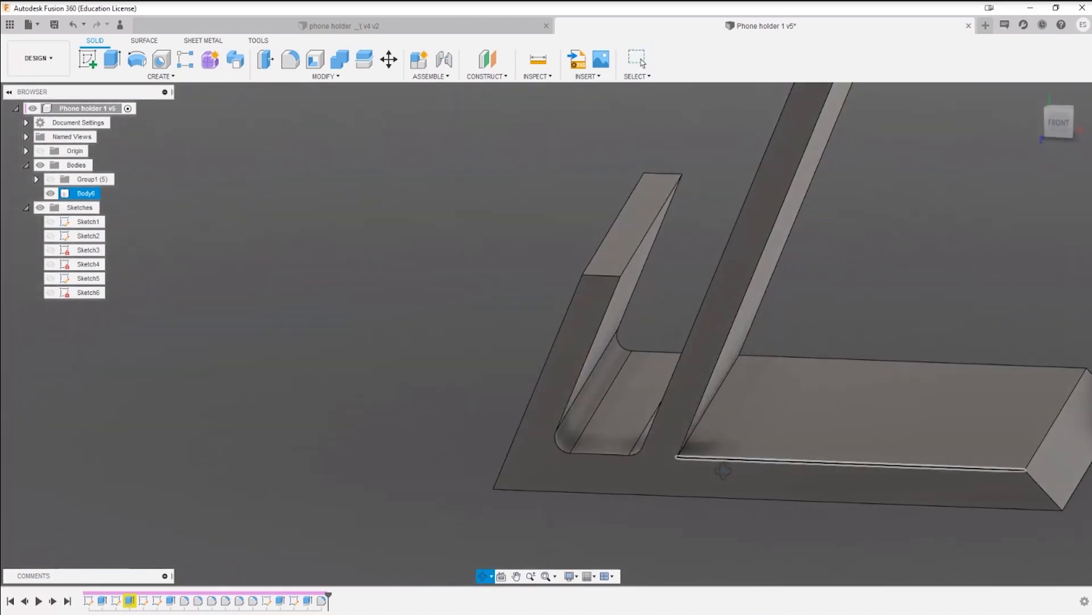
key("f")
left_click(703, 414)
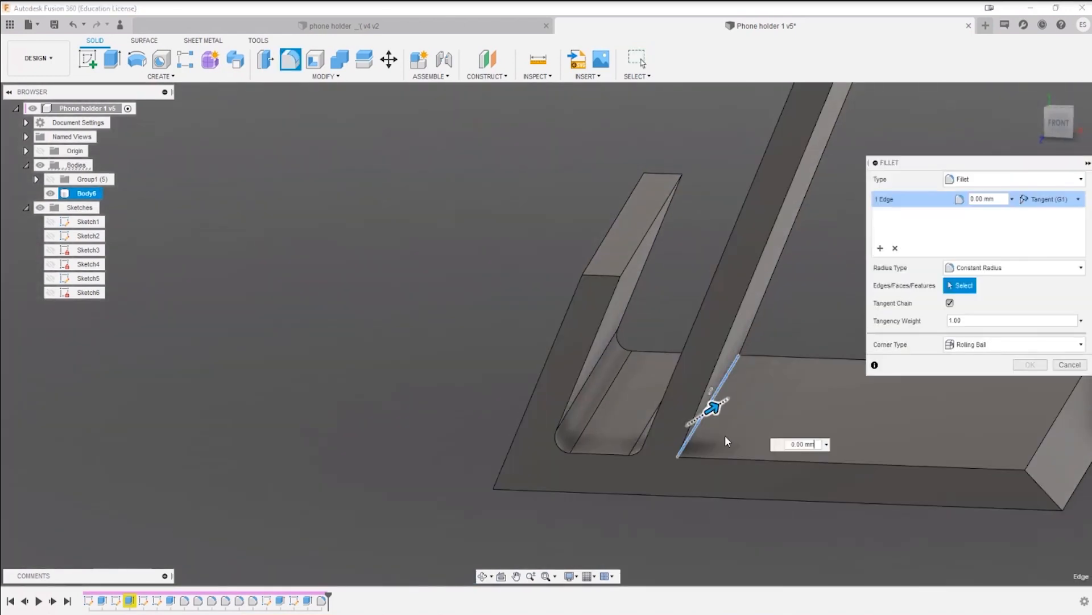
scroll(771, 426, "down", 3)
middle_click_drag(773, 428, 538, 468)
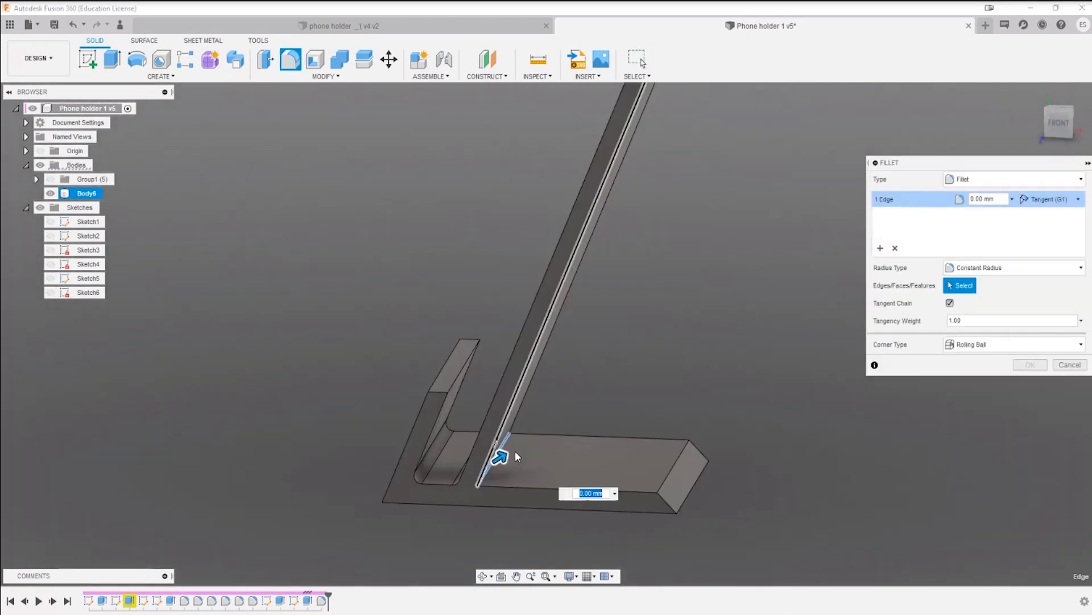
left_click_drag(502, 452, 581, 412)
left_click_drag(587, 411, 576, 414)
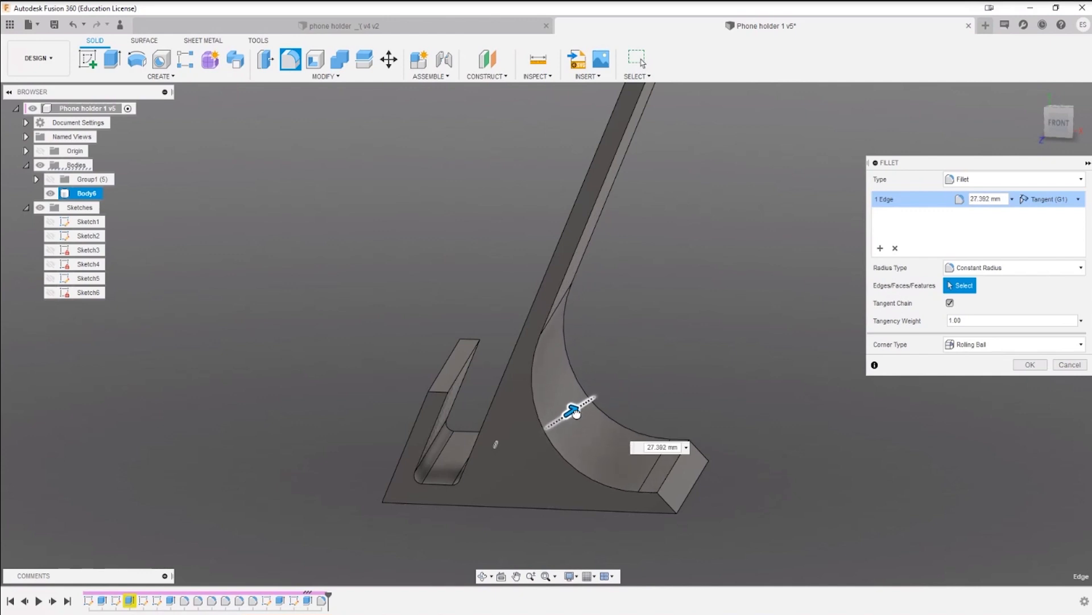
type("25")
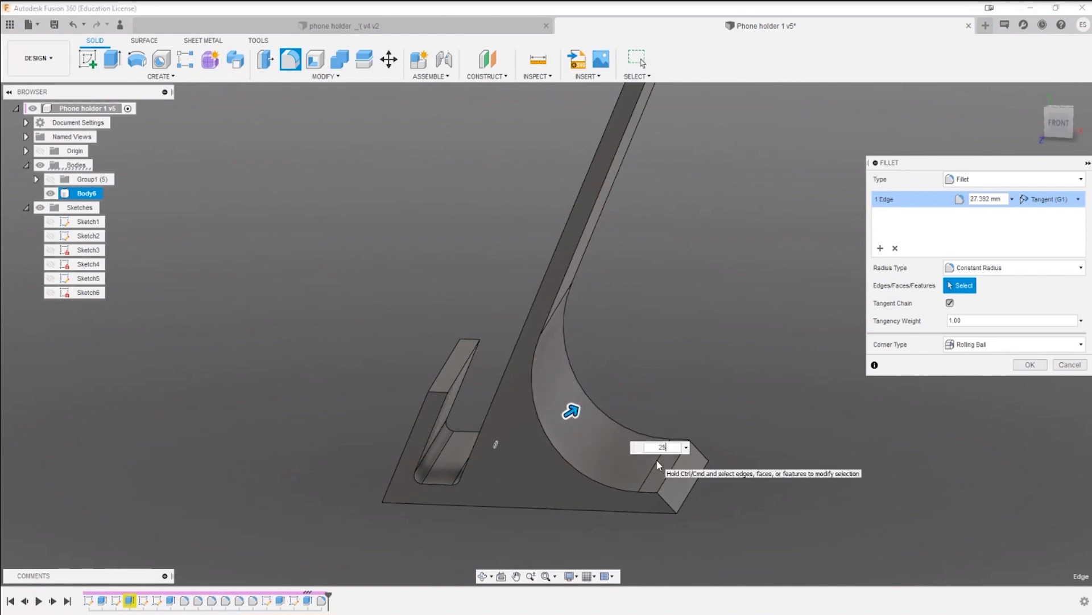
key("Return")
Step: Try to shell the phone holder body inward from its front side face with a 5 mm wall thickness
scroll(576, 472, "down", 3)
middle_click_drag(577, 474, 591, 453, "shift")
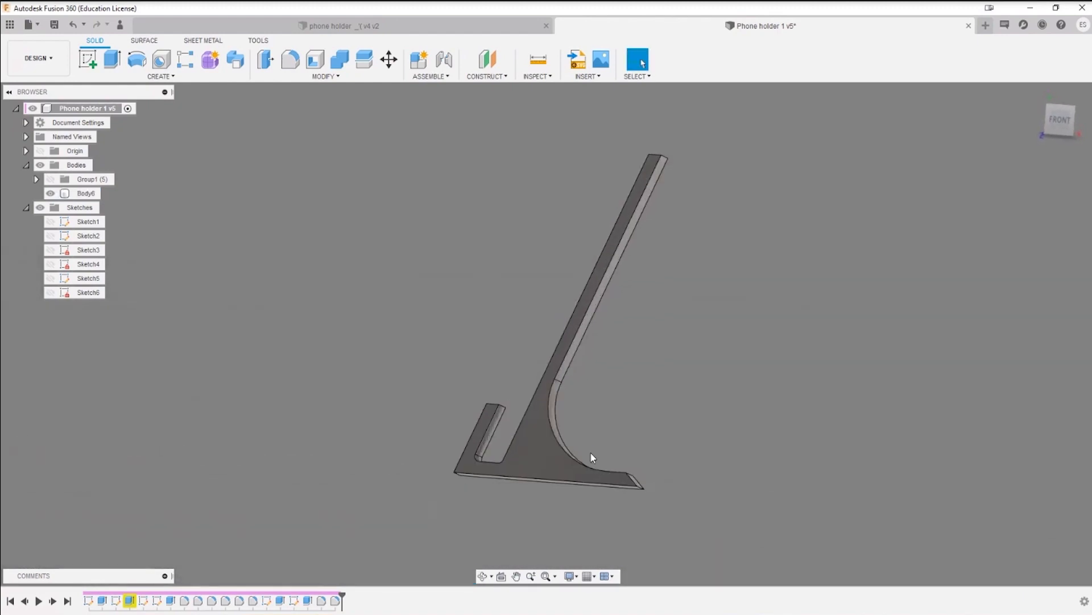
left_click(317, 61)
left_click(531, 448)
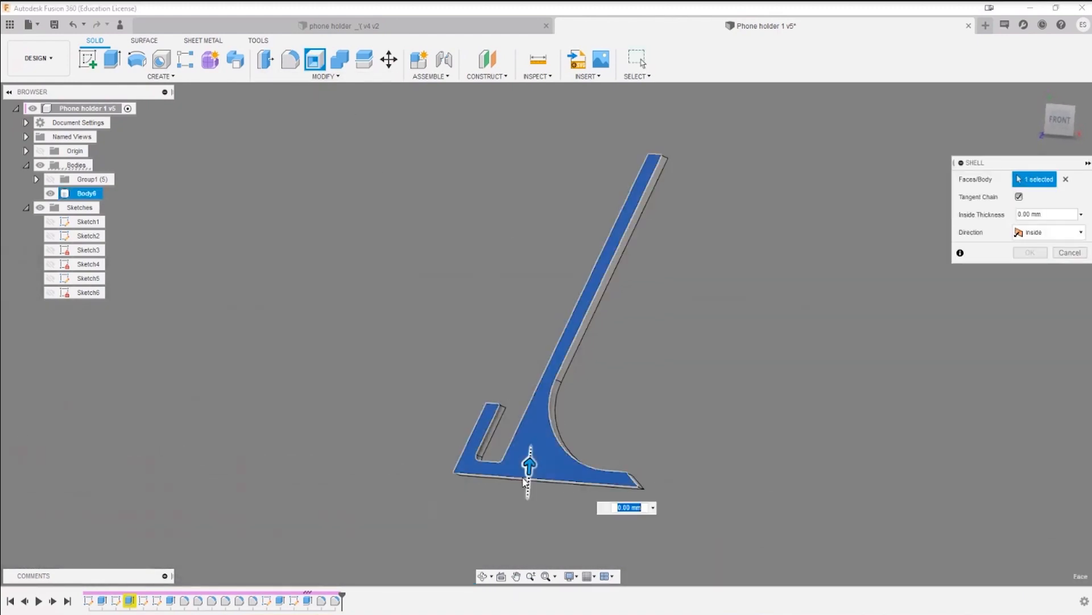
left_click_drag(526, 464, 530, 450)
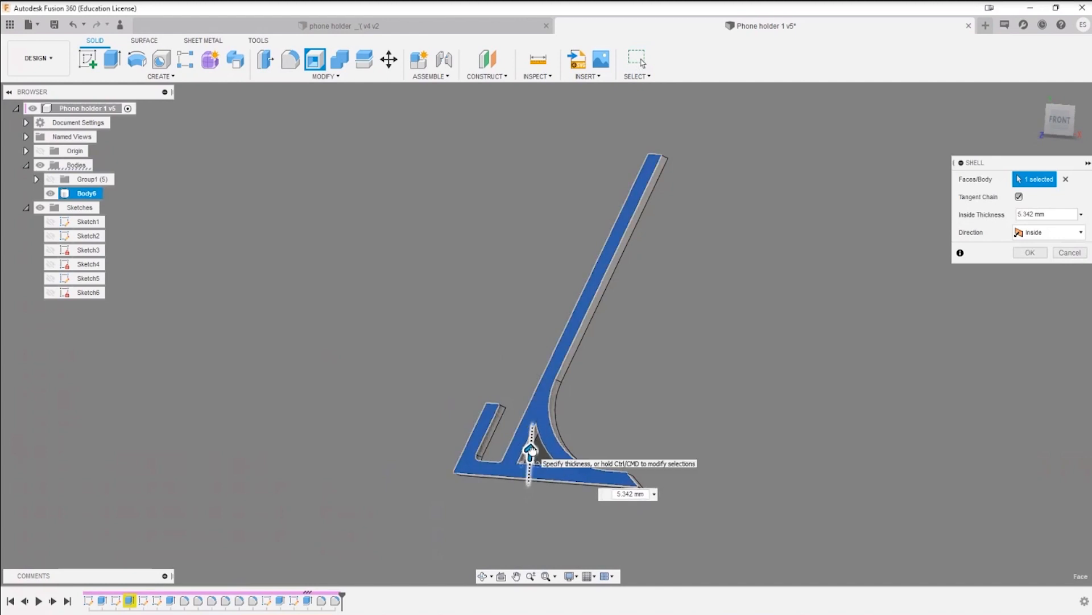
left_click(603, 498)
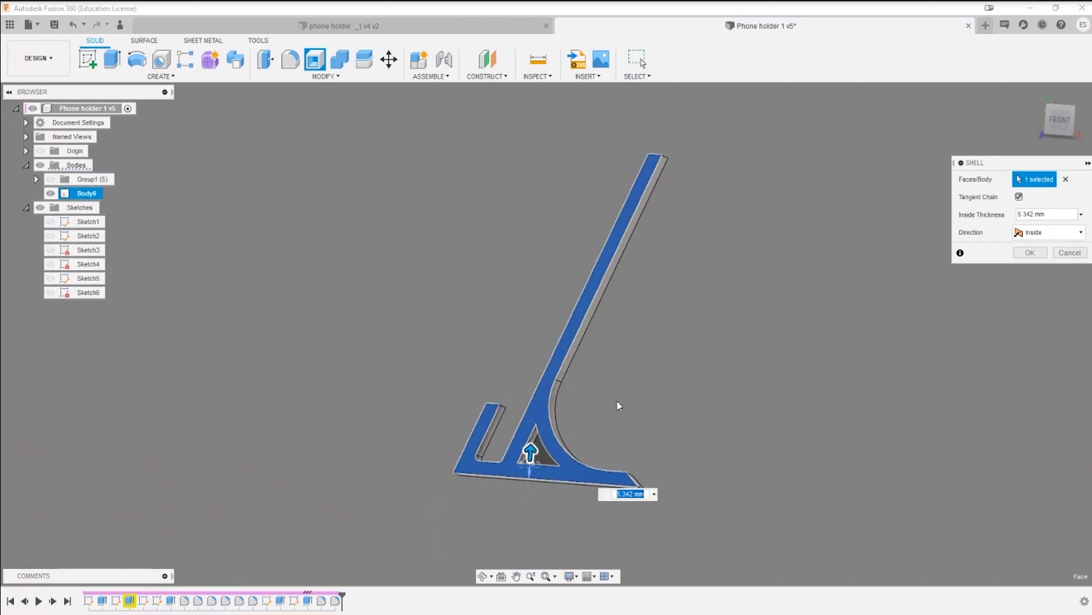
scroll(540, 506, "up", 6)
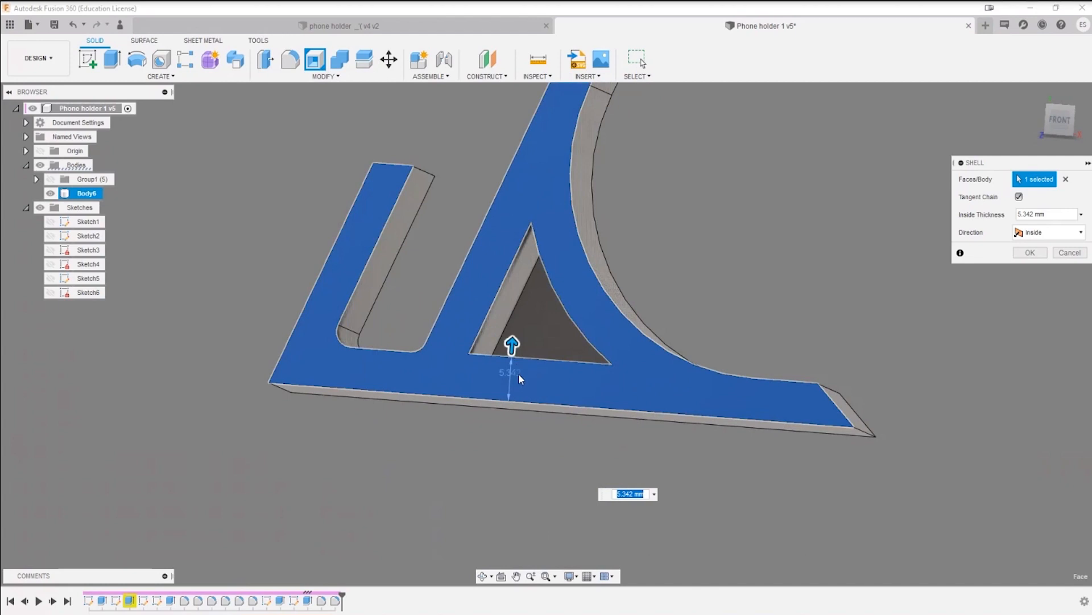
type("5")
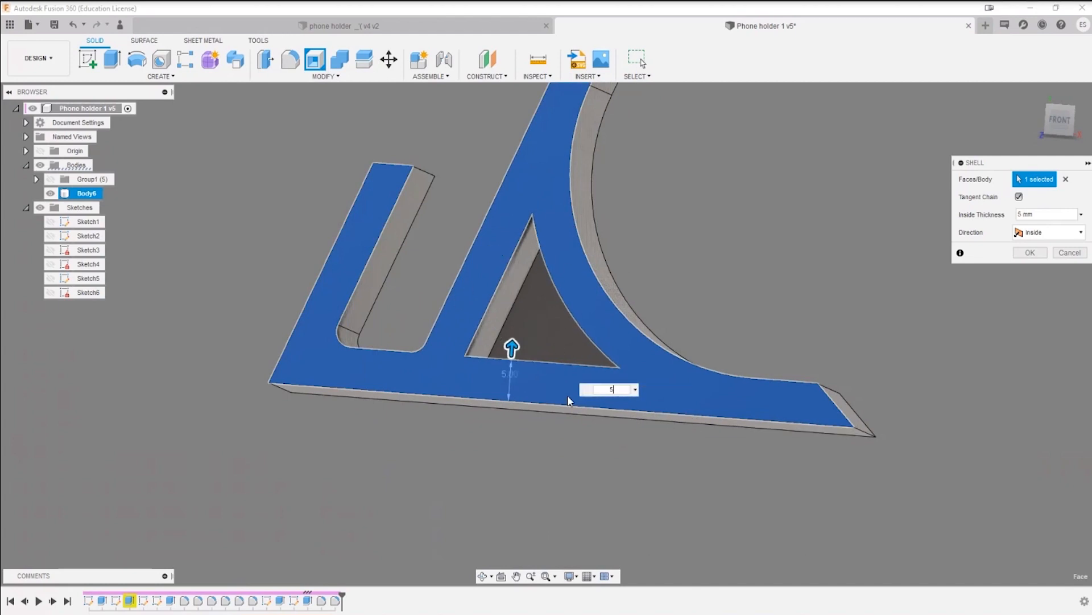
key("Return")
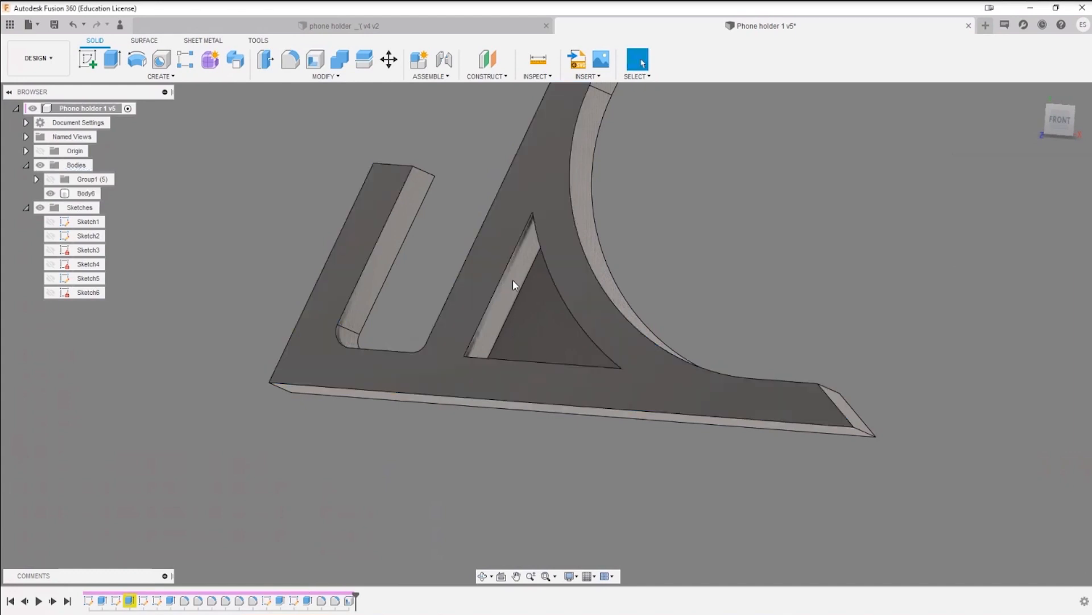
key("q")
left_click(535, 312)
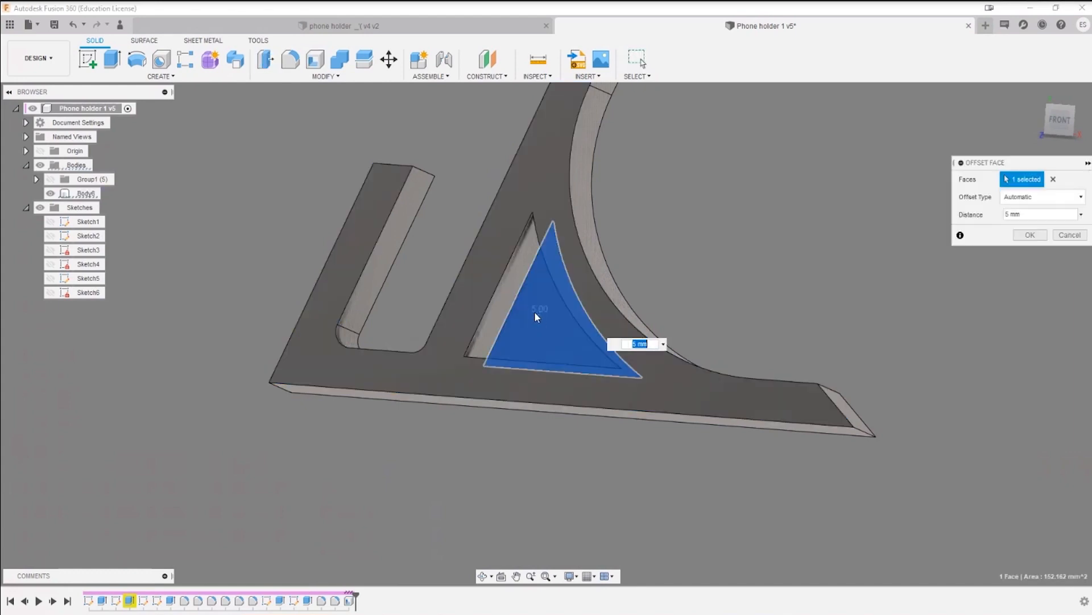
key("Return")
Step: Try to cut the triangular pocket's inner end face through the far side of the body with Extrude
key("e")
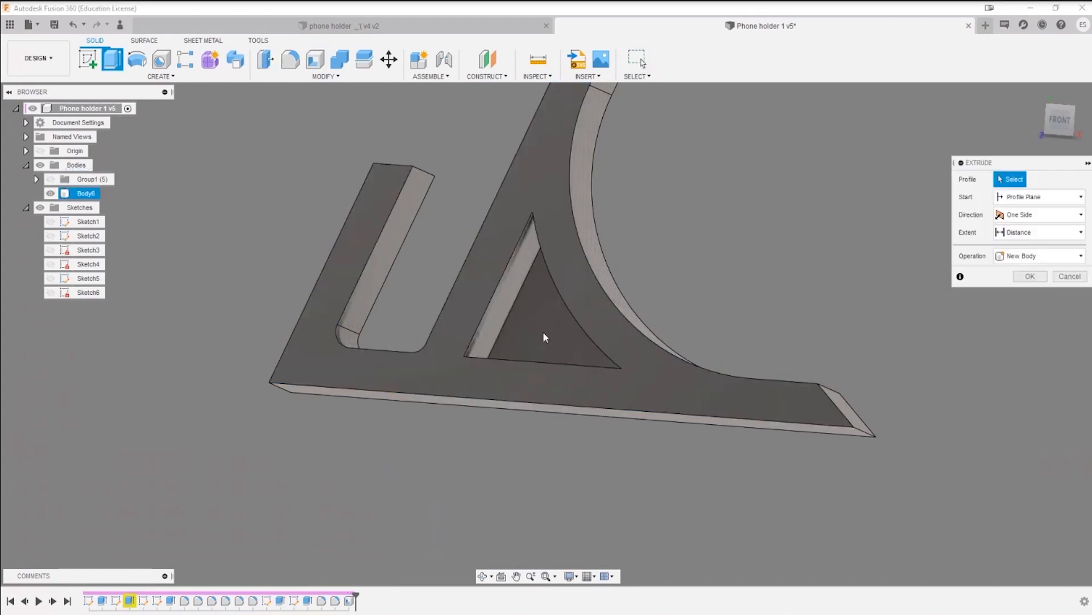
left_click(544, 337)
mouse_move(692, 358)
middle_mouse_down("shift")
mouse_move(714, 329)
mouse_move(694, 405)
mouse_move(639, 471)
mouse_move(641, 364)
mouse_move(654, 376)
mouse_move(672, 353)
middle_mouse_up("shift")
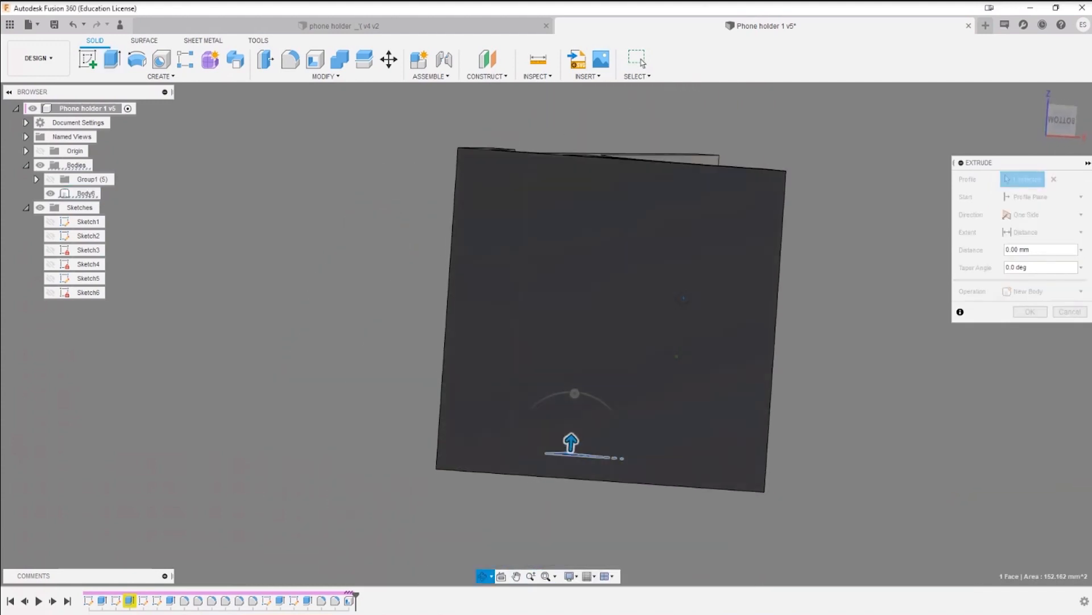
left_click(685, 299)
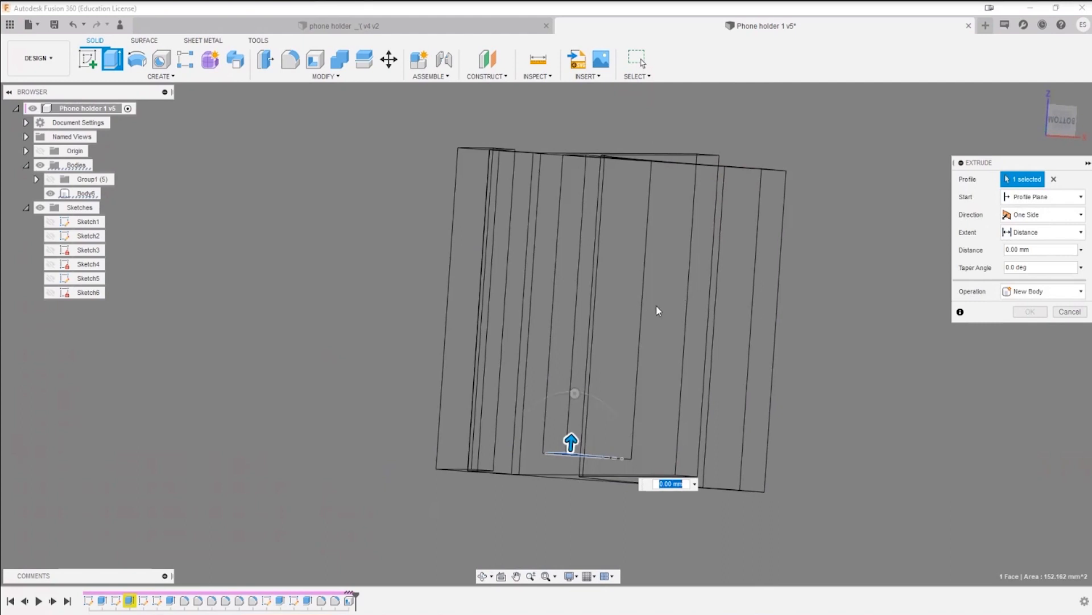
middle_click_drag(658, 310, 560, 428, "shift")
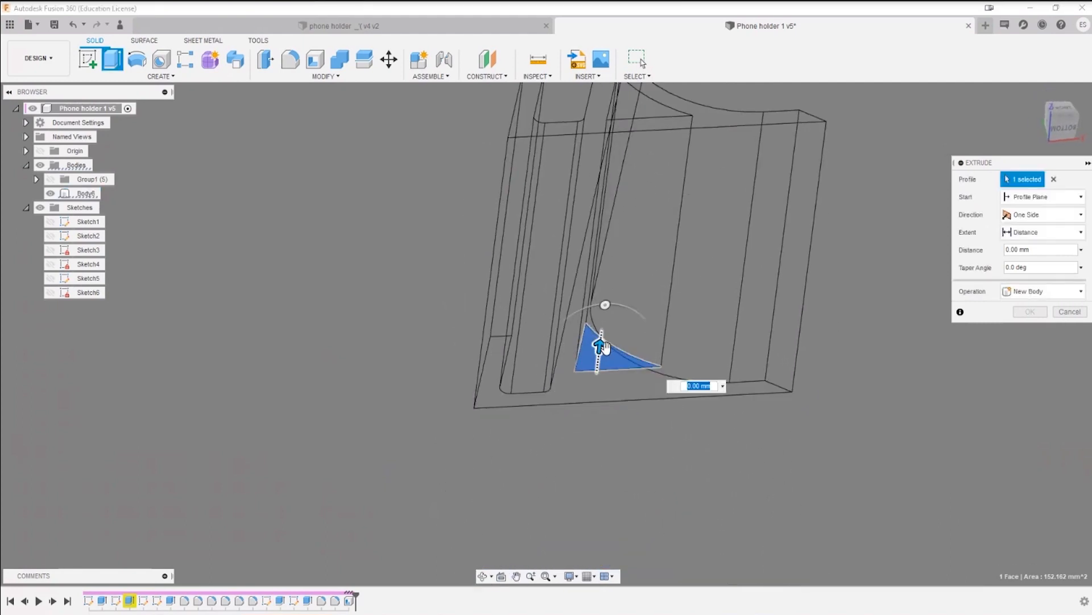
left_click_drag(599, 346, 589, 434)
left_click(1036, 329)
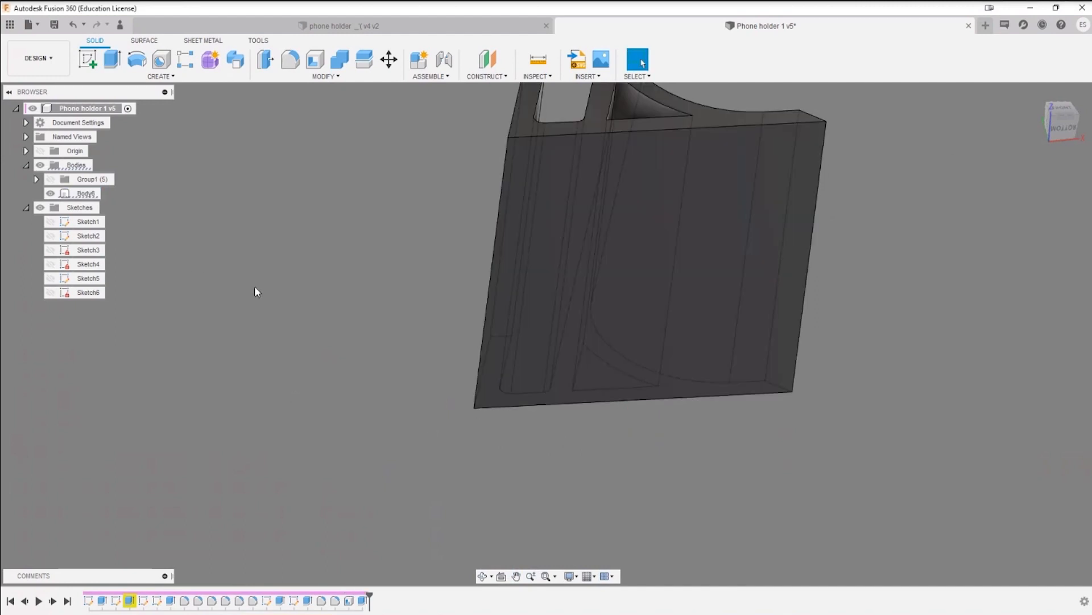
left_click(750, 258)
mouse_move(750, 259)
middle_mouse_down("shift")
mouse_move(727, 319)
mouse_move(737, 322)
mouse_move(733, 340)
mouse_move(738, 306)
mouse_move(769, 261)
mouse_move(596, 477)
mouse_move(599, 447)
middle_mouse_up("shift")
scroll(599, 447, "down", 2)
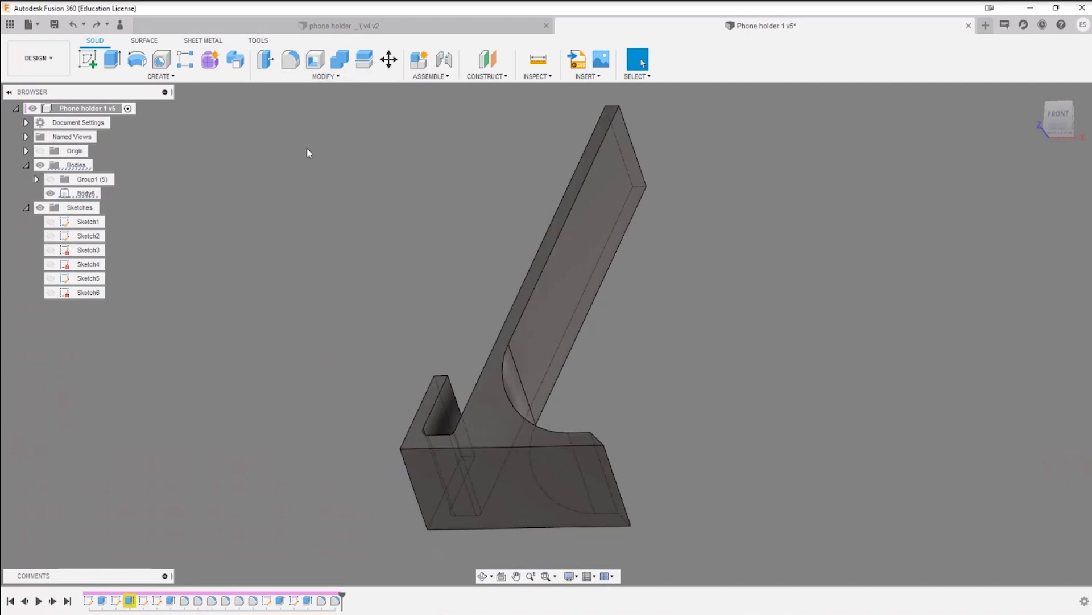
Step: Shell the body inward from the profile side face with a 5 mm inside thickness
left_click(317, 60)
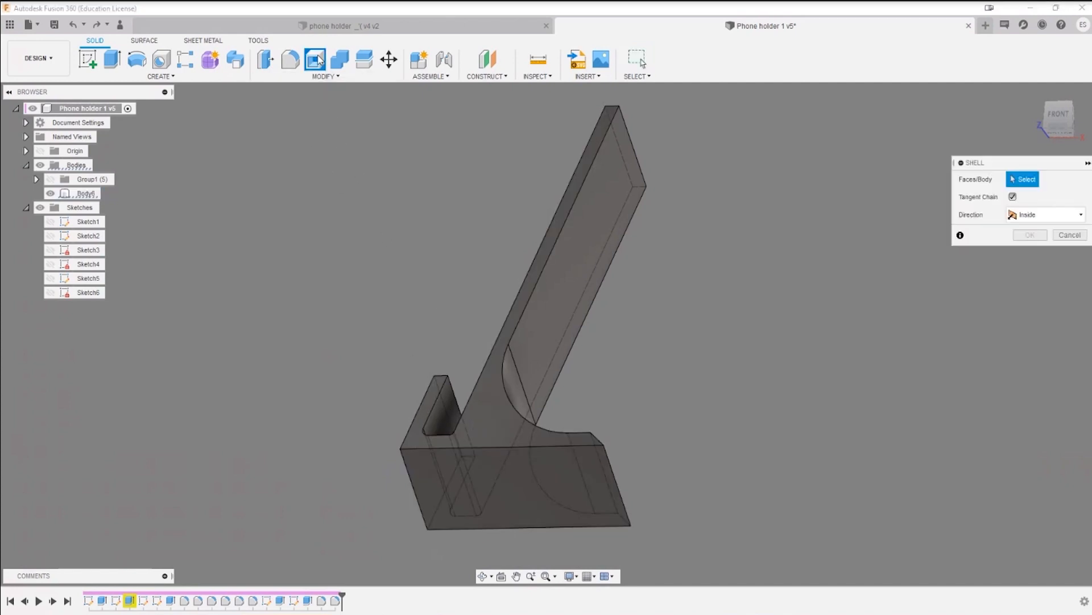
left_click(497, 432)
mouse_move(495, 437)
left_mouse_down()
mouse_move(495, 419)
mouse_move(498, 436)
left_mouse_up()
left_click(612, 473)
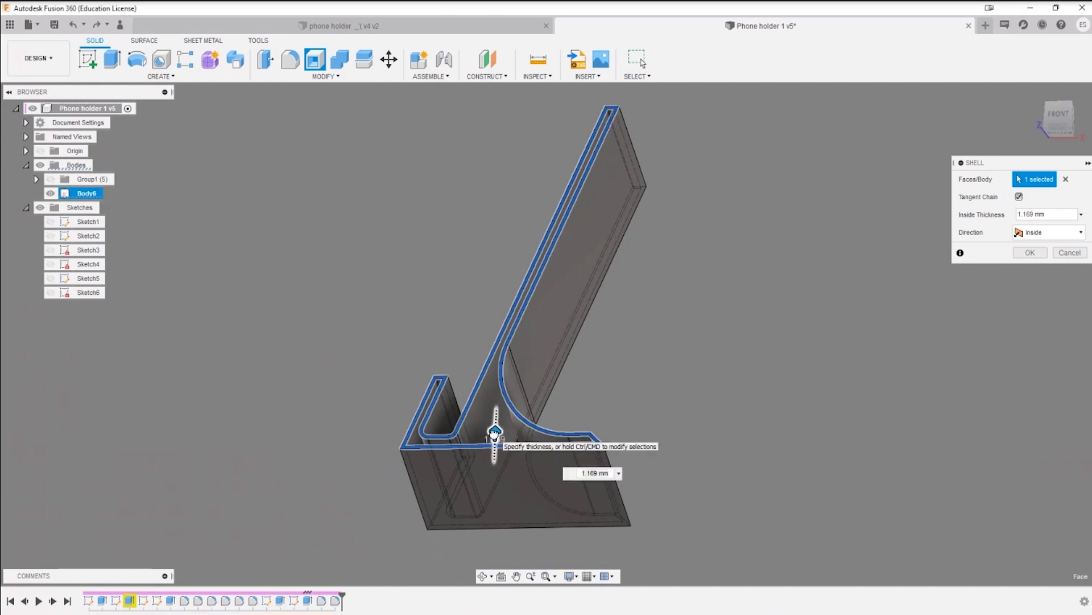
left_click_drag(494, 434, 500, 431)
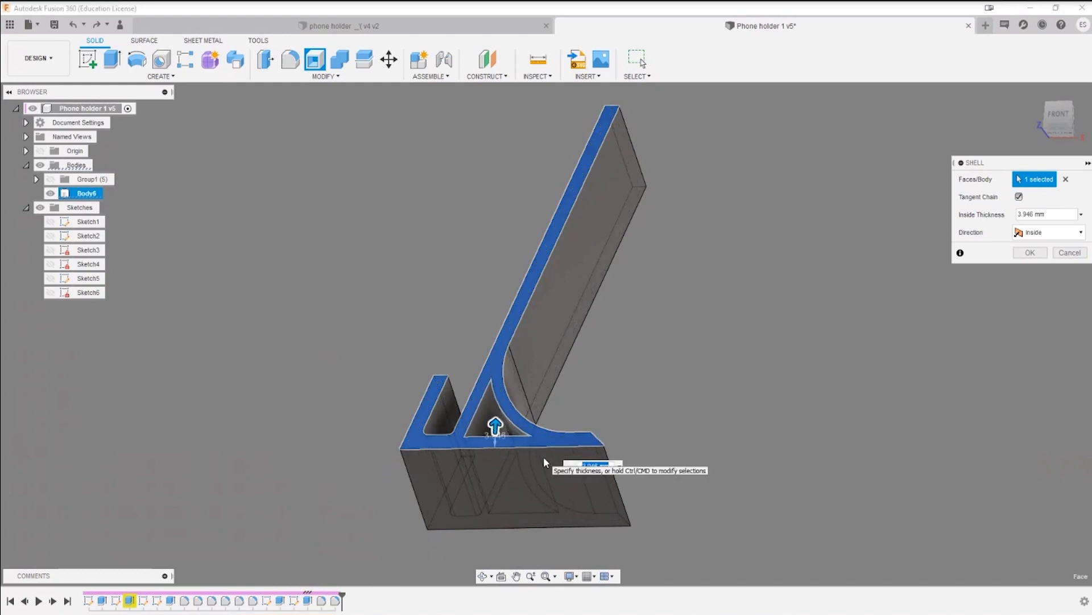
type("5")
scroll(498, 437, "up", 4)
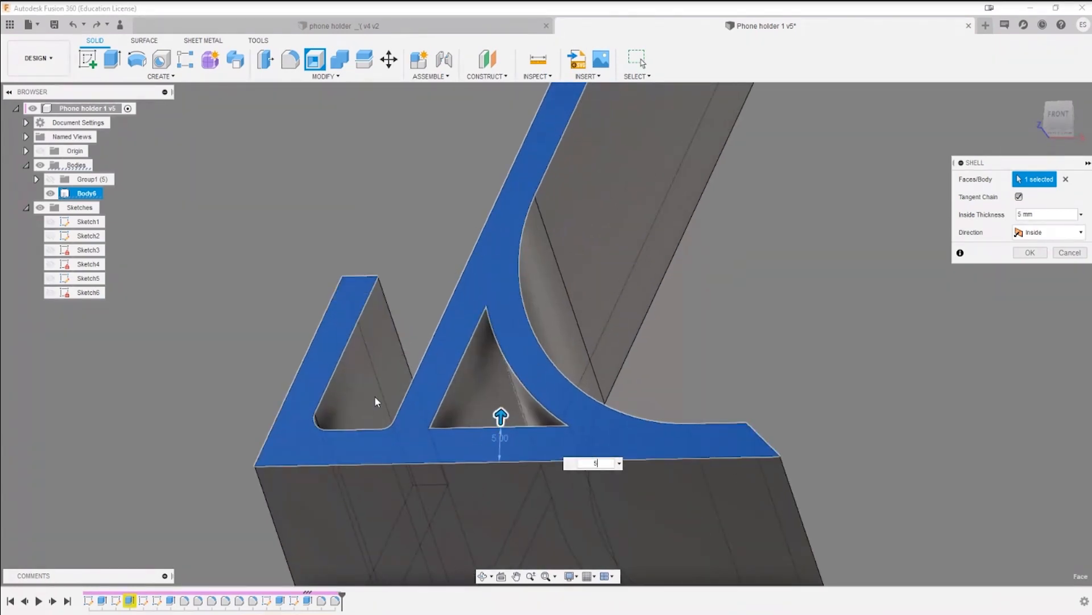
left_click(1028, 255)
Step: Extrude the triangular pocket's inner end face about 17 mm as a one-sided cut through the remaining end wall
scroll(732, 400, "down", 3)
middle_click_drag(561, 452, 671, 422, "shift")
scroll(546, 407, "up", 5)
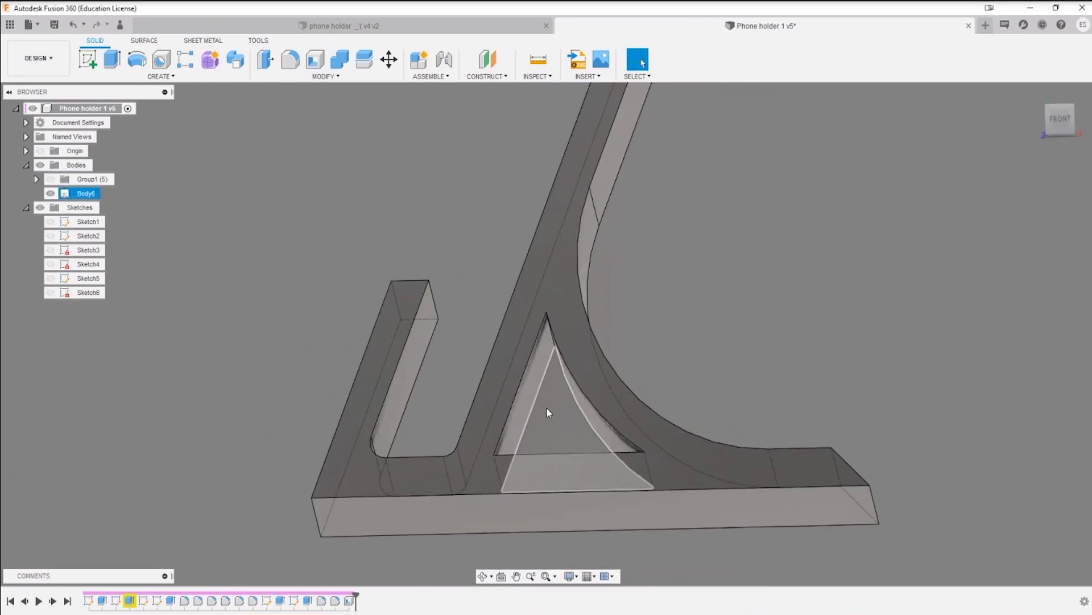
left_click(560, 426)
scroll(602, 510, "down", 5)
middle_click_drag(754, 541, 735, 461, "shift")
middle_click_drag(736, 460, 729, 300)
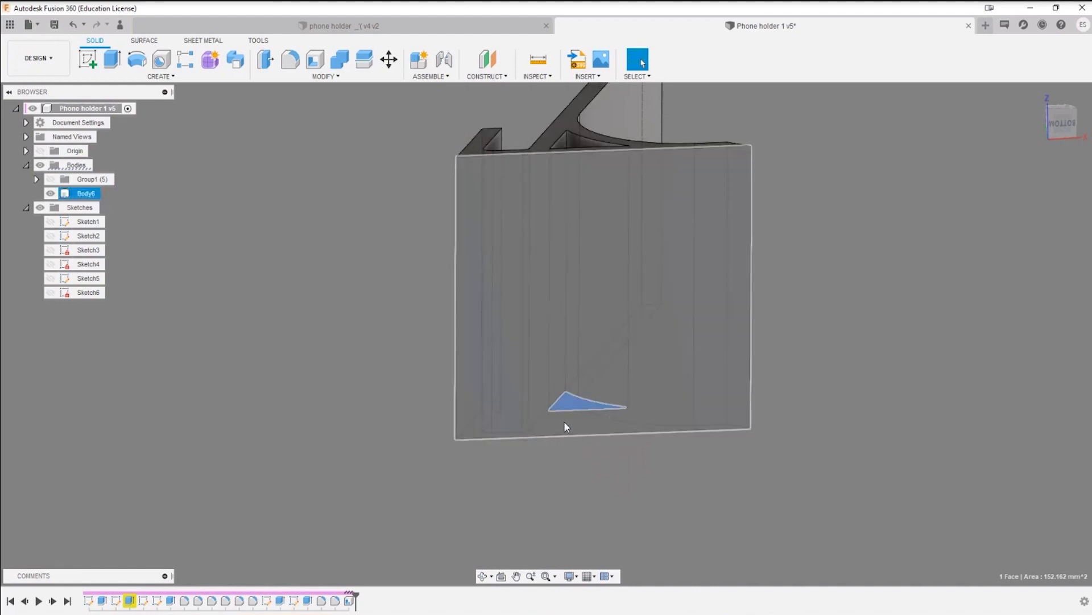
middle_click_drag(665, 180, 668, 256, "shift")
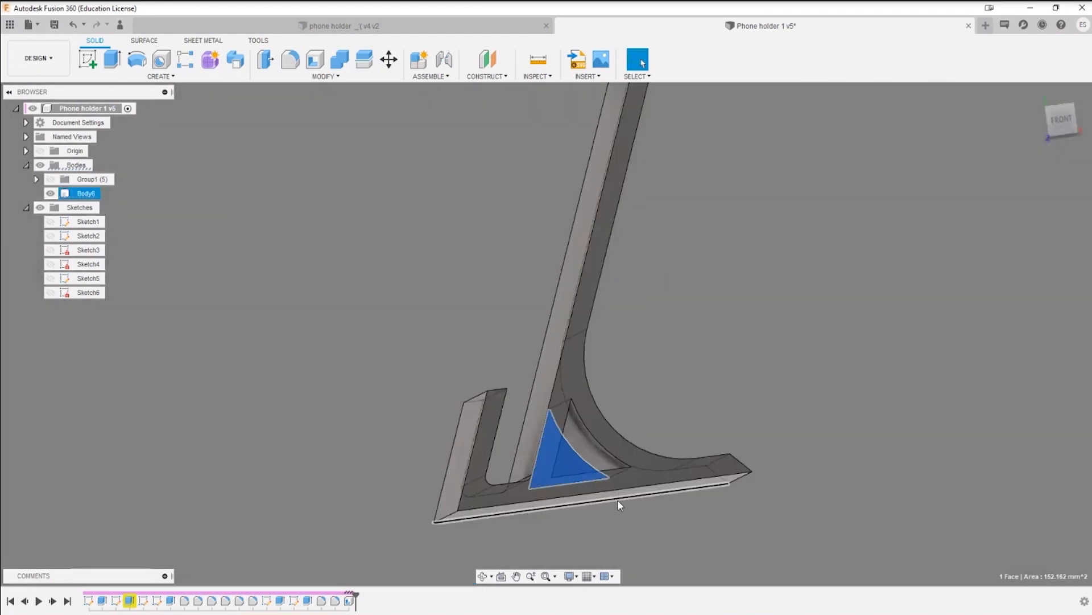
middle_click_drag(620, 502, 551, 387)
key("e")
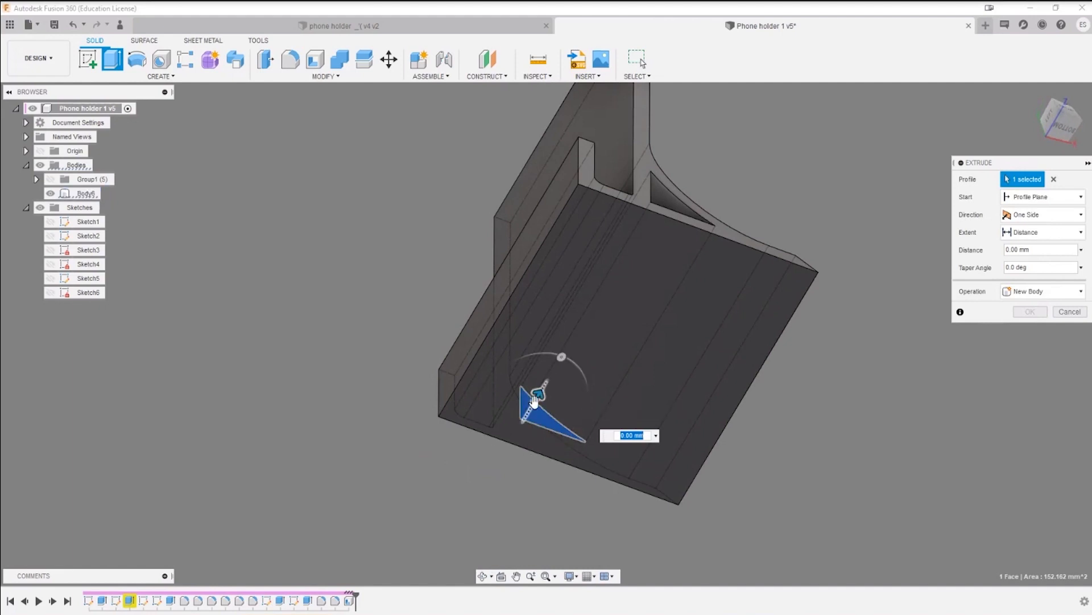
left_click_drag(534, 400, 514, 538)
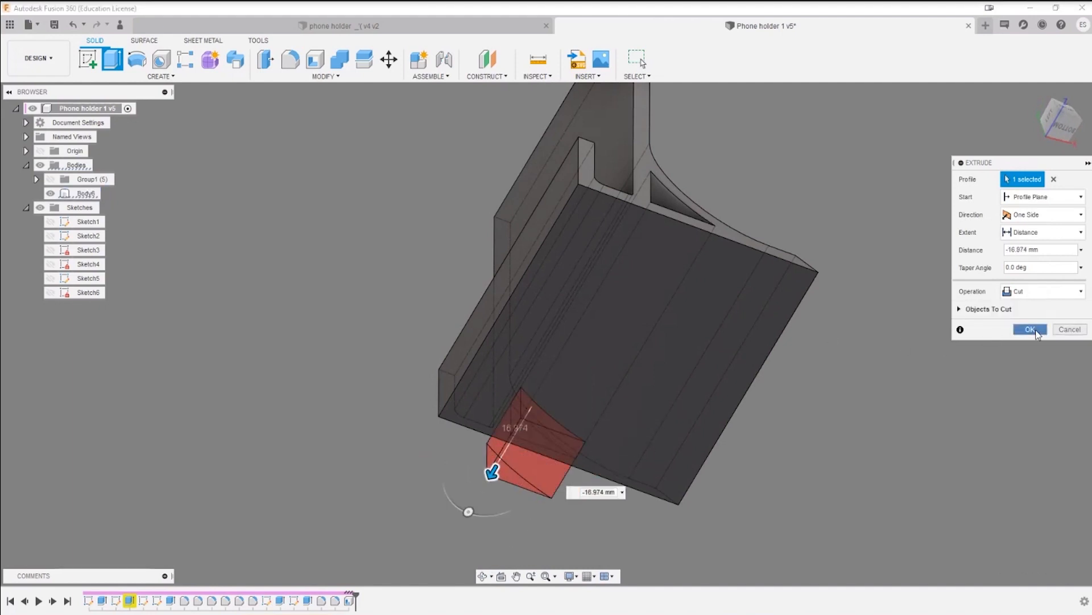
left_click(1031, 330)
Step: Fillet the three inner corner edges of the triangular opening with a 2 mm radius
middle_click_drag(746, 275, 630, 276, "shift")
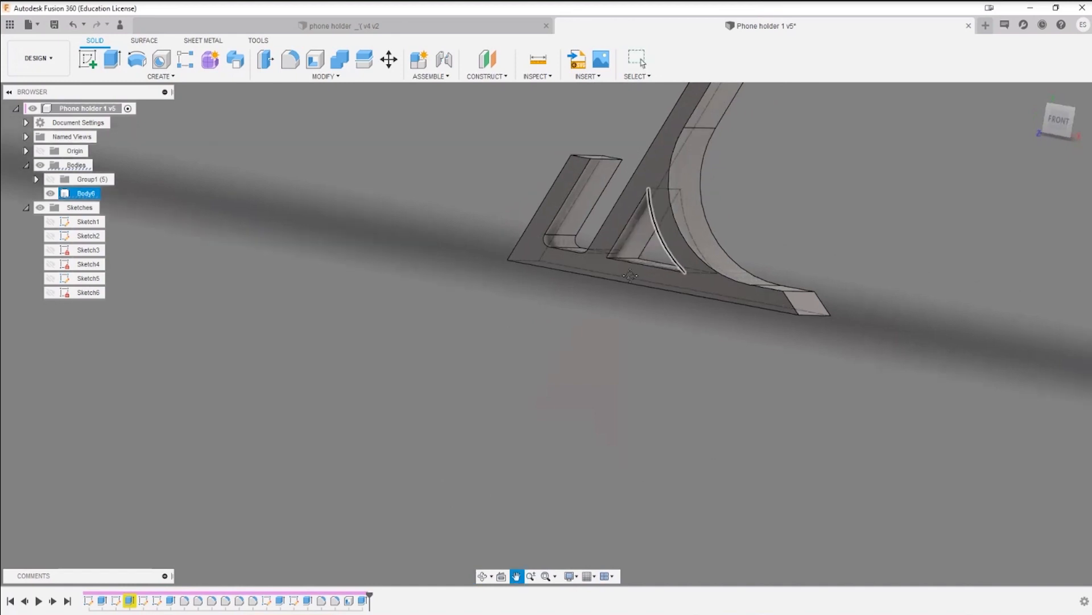
key("Escape")
scroll(537, 406, "up", 5)
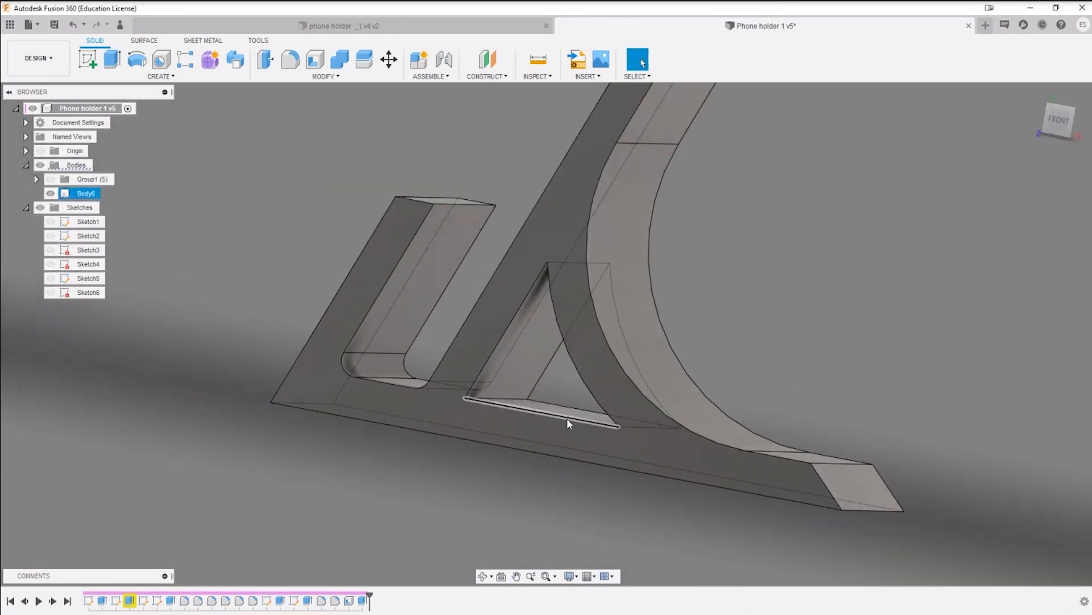
key("f")
left_click(514, 399)
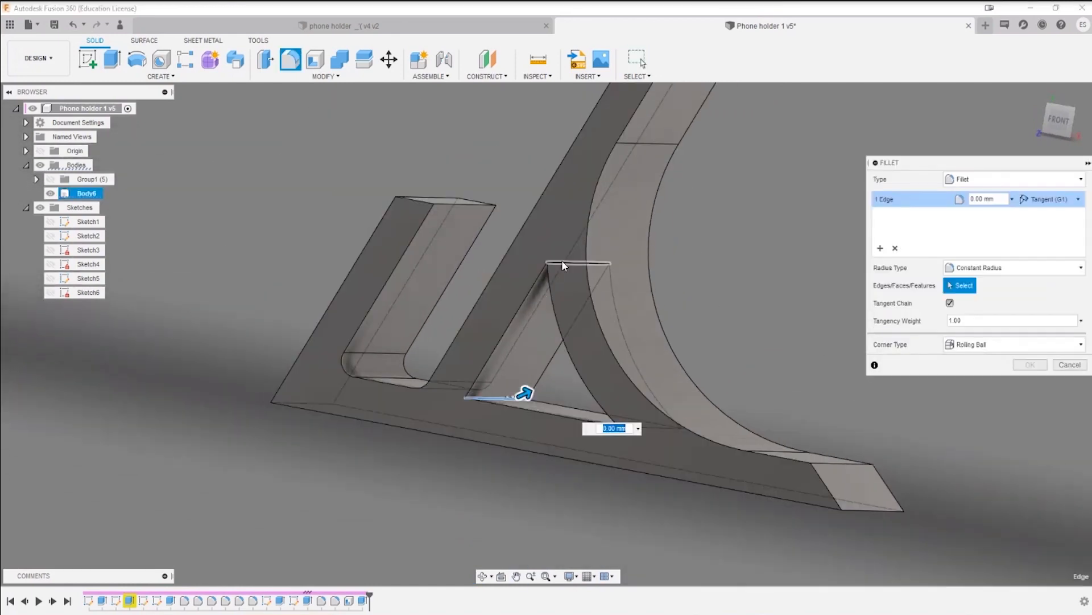
left_click(562, 263)
left_click(643, 428)
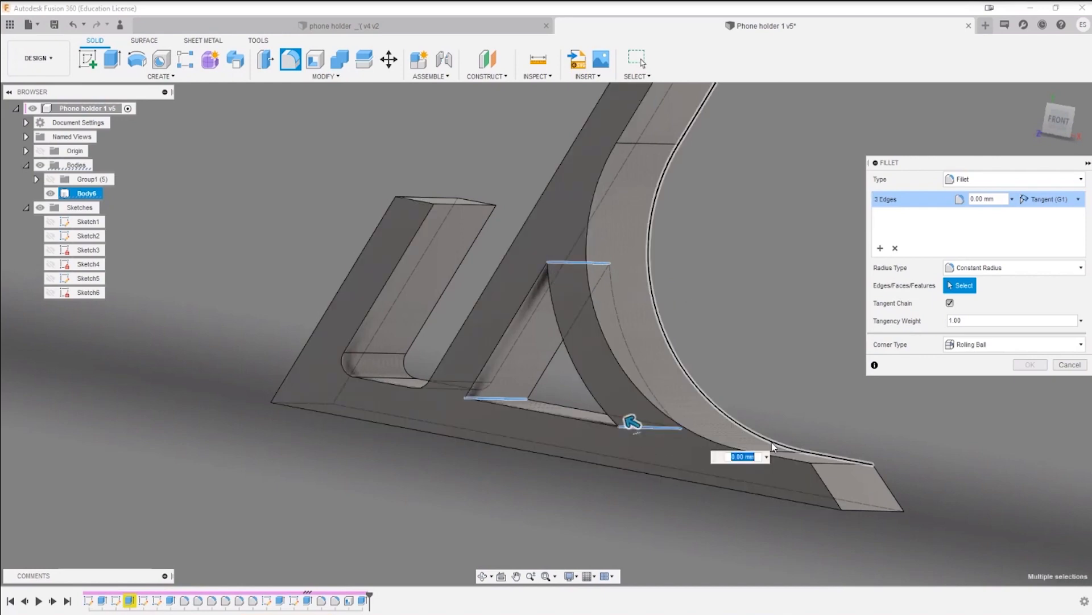
type("2")
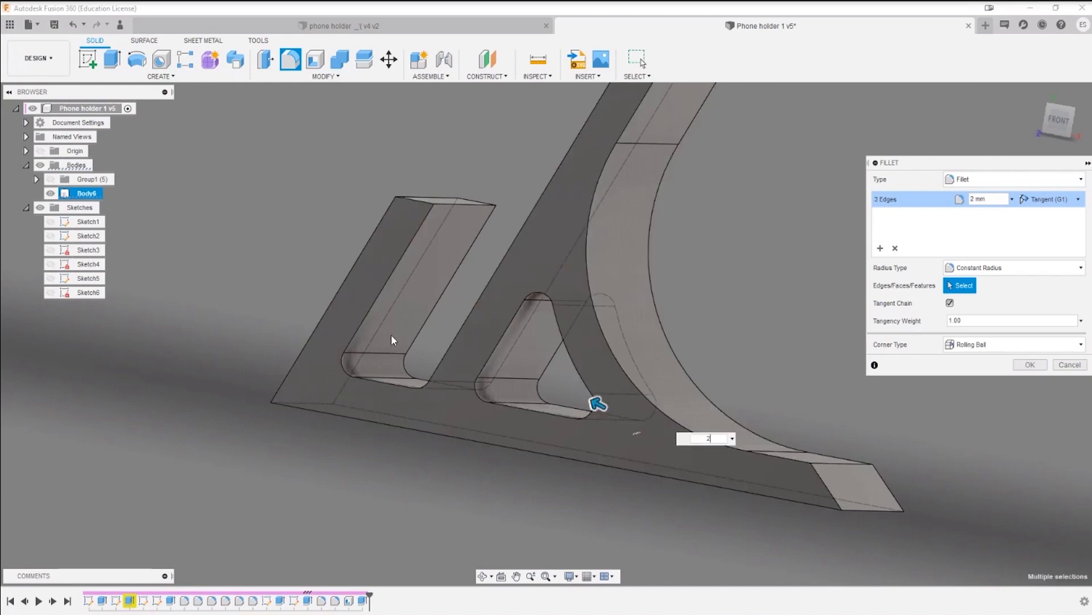
key("Return")
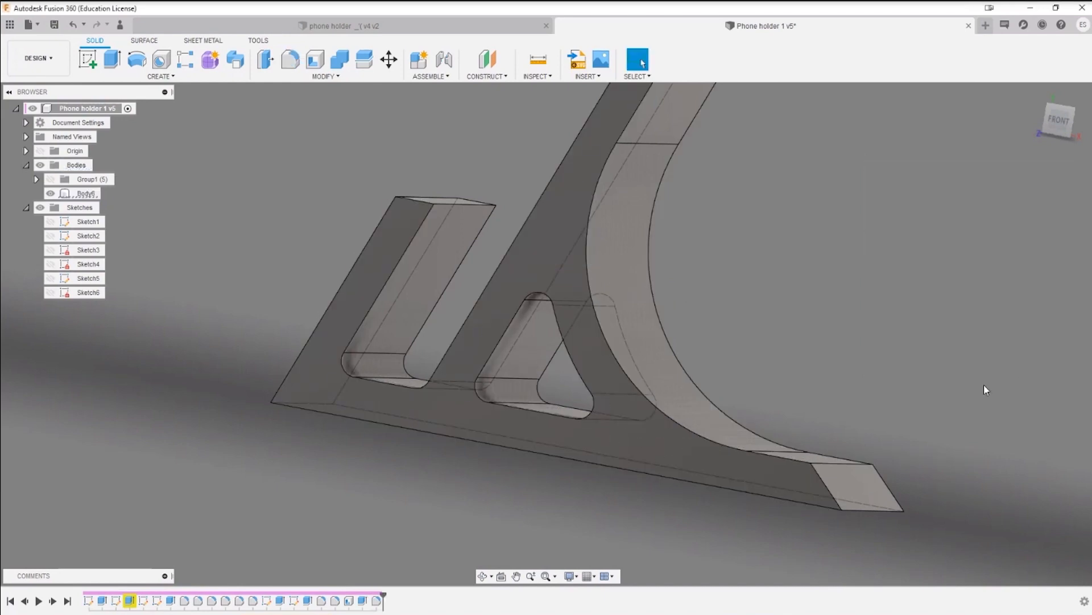
Step: Start a new sketch on the floor face of the phone slot, between the front lip and the slanted back
middle_click_drag(984, 385, 674, 342, "shift")
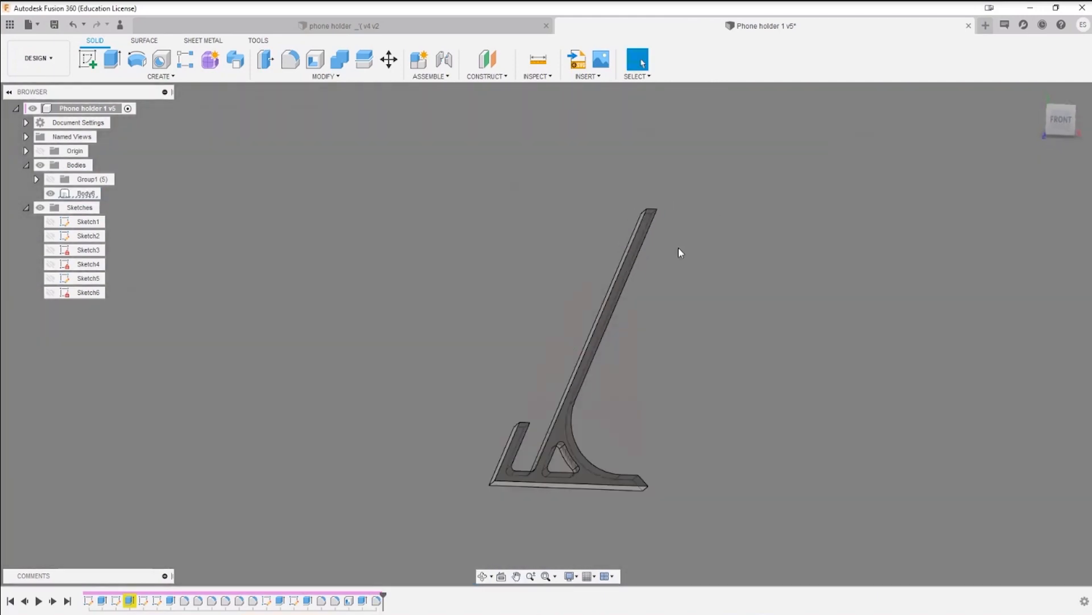
middle_click_drag(679, 249, 817, 406, "shift")
middle_click_drag(586, 251, 616, 276, "shift")
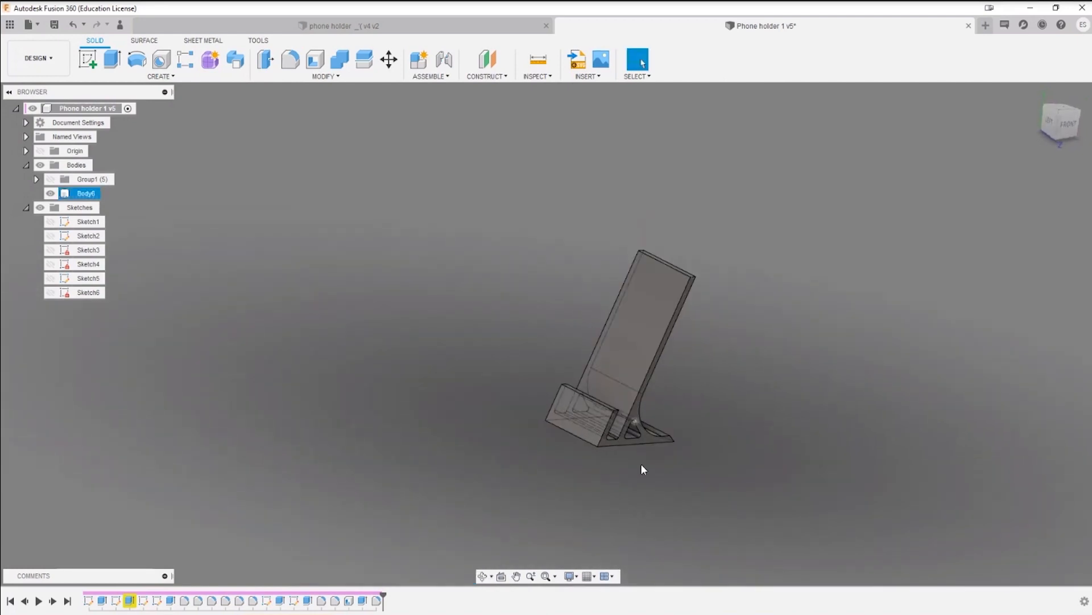
scroll(641, 463, "up", 5)
middle_click_drag(649, 396, 814, 354)
middle_click_drag(668, 422, 579, 478, "shift")
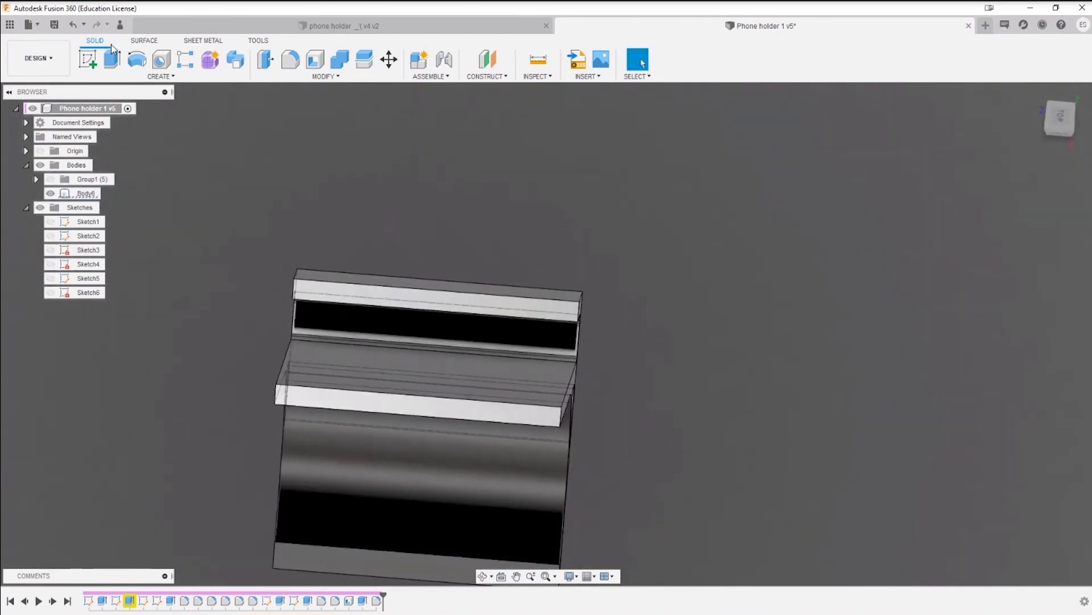
left_click(87, 59)
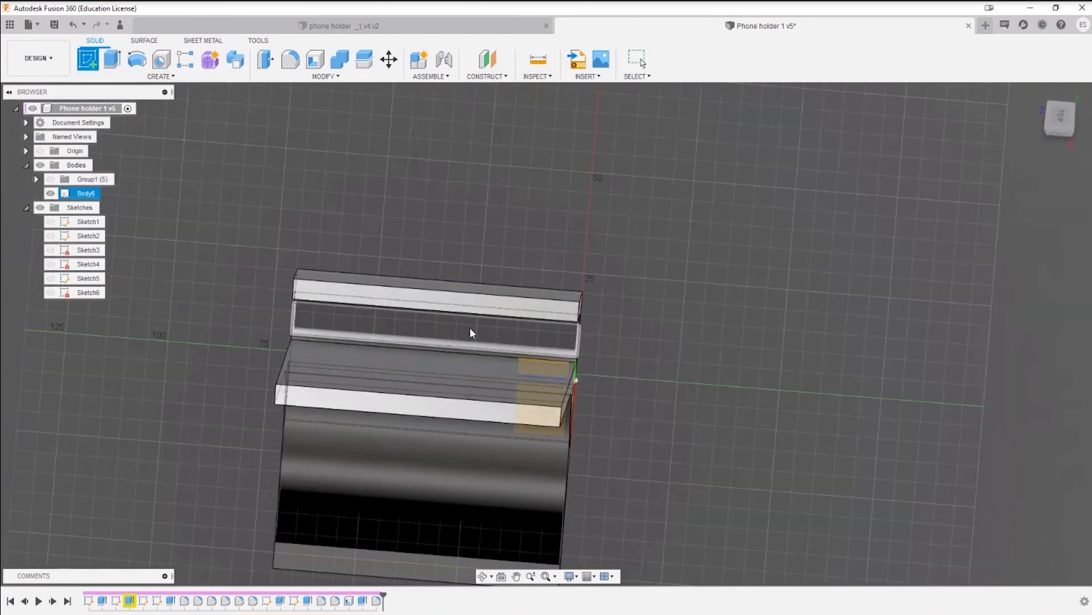
mouse_move(470, 329)
middle_mouse_down("shift")
mouse_move(554, 336)
mouse_move(616, 360)
middle_mouse_up("shift")
left_click(712, 377)
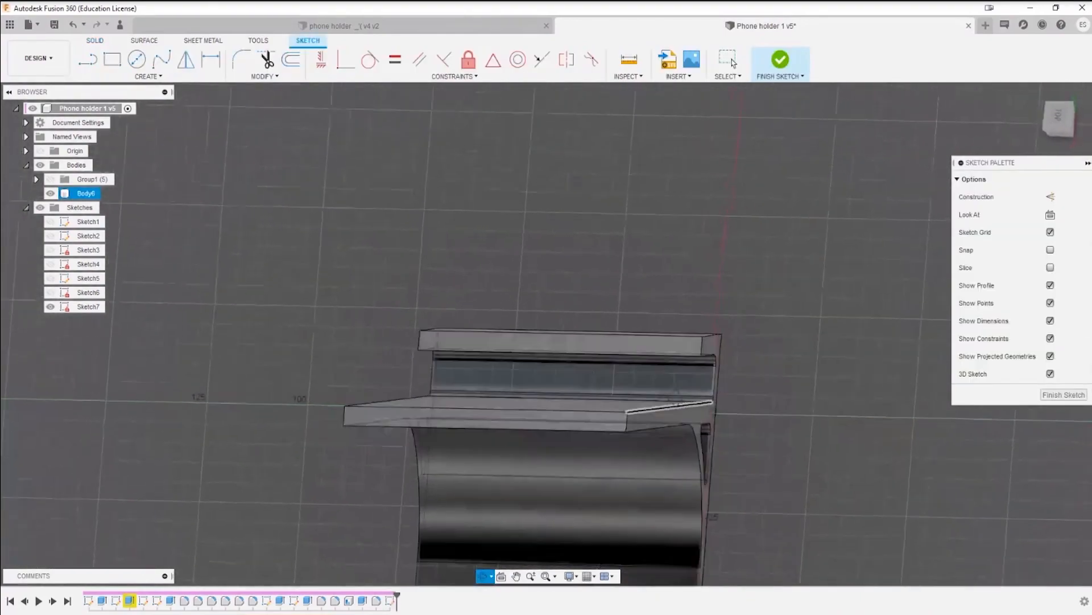
middle_click_drag(676, 397, 705, 391, "shift")
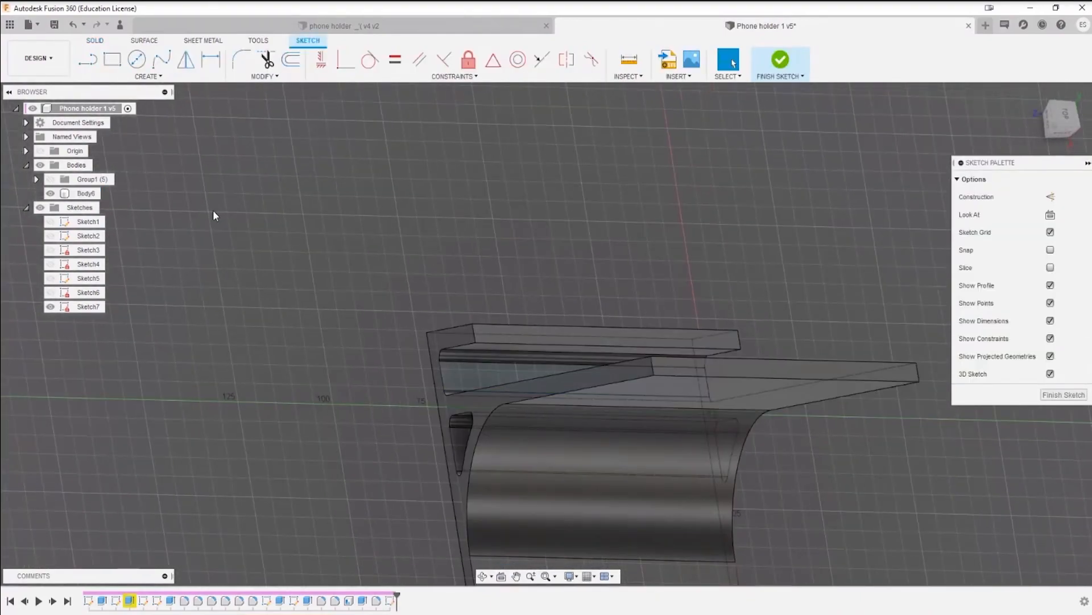
Step: Project the boundary edges of the phone slot's floor face into the sketch
left_click(148, 76)
mouse_move(149, 285)
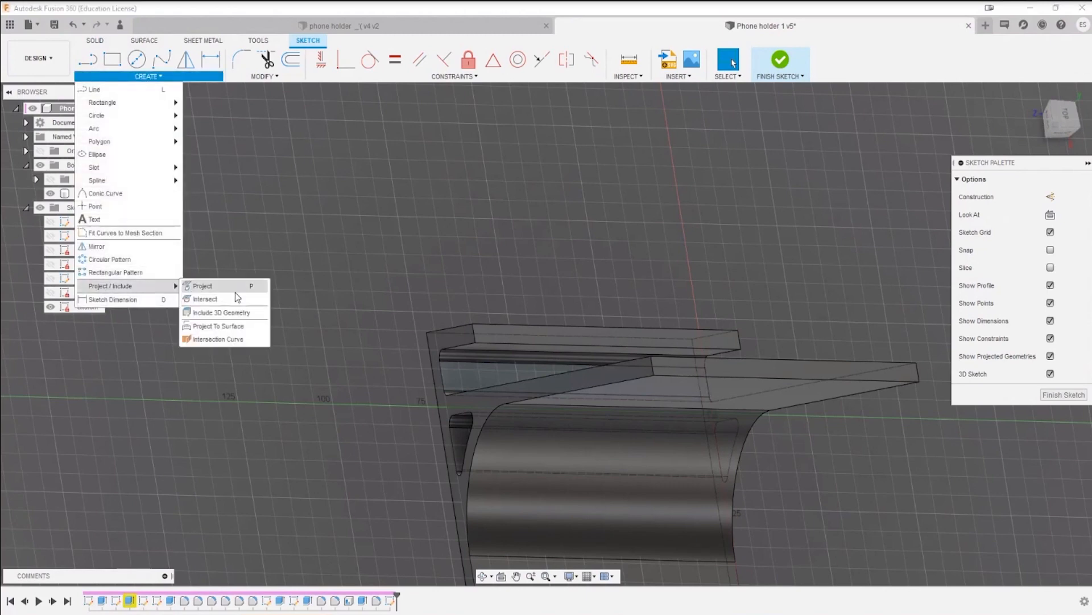
left_click(235, 292)
left_click(453, 363)
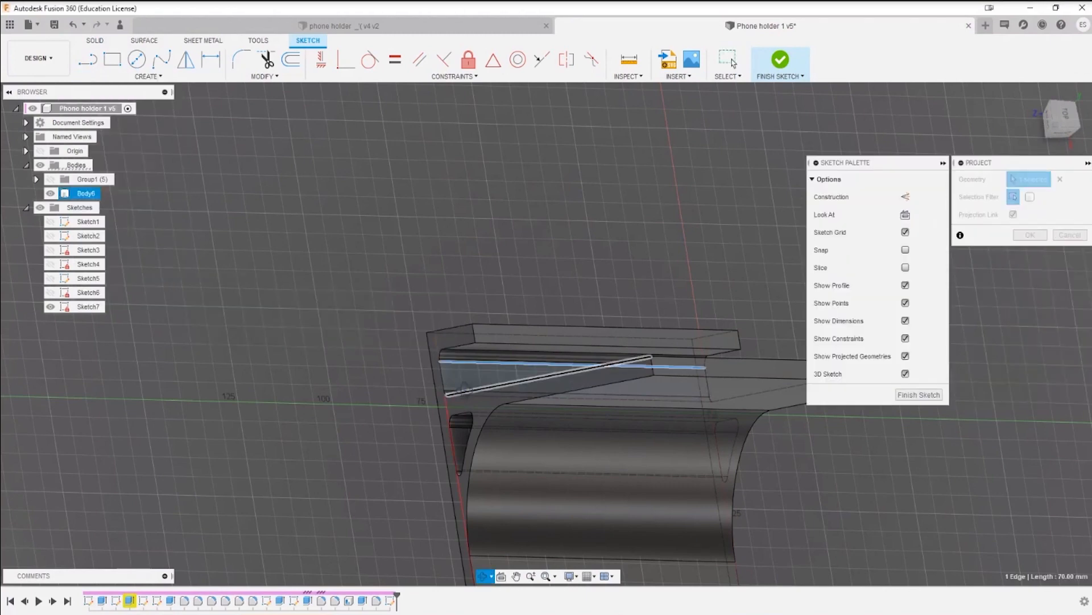
middle_click_drag(453, 363, 464, 402, "shift")
left_click(469, 408)
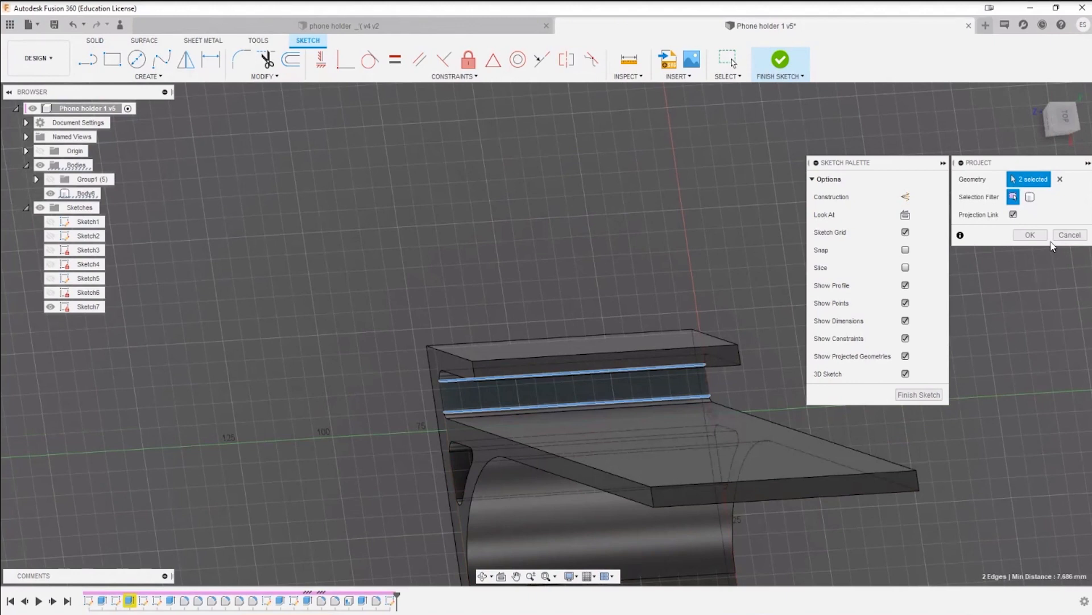
left_click(442, 392)
left_click(1030, 235)
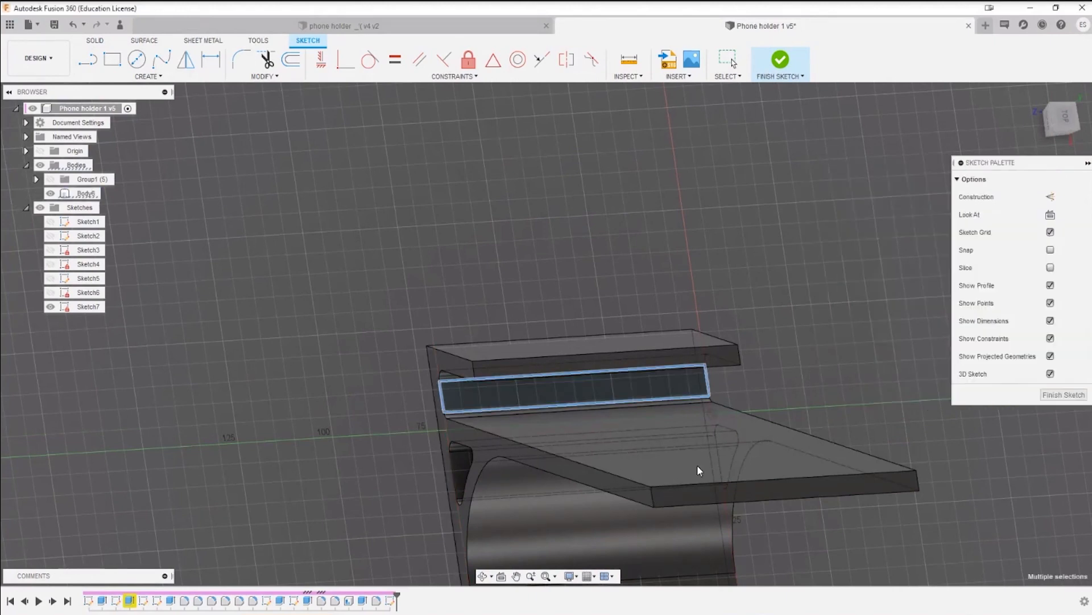
left_click(692, 489)
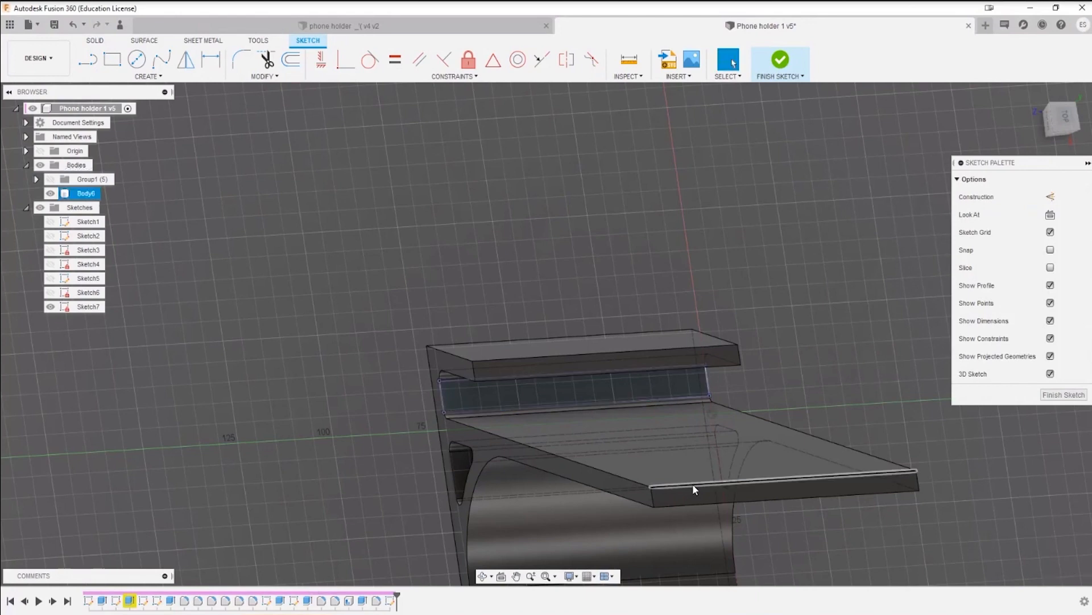
middle_click_drag(692, 490, 580, 410, "shift")
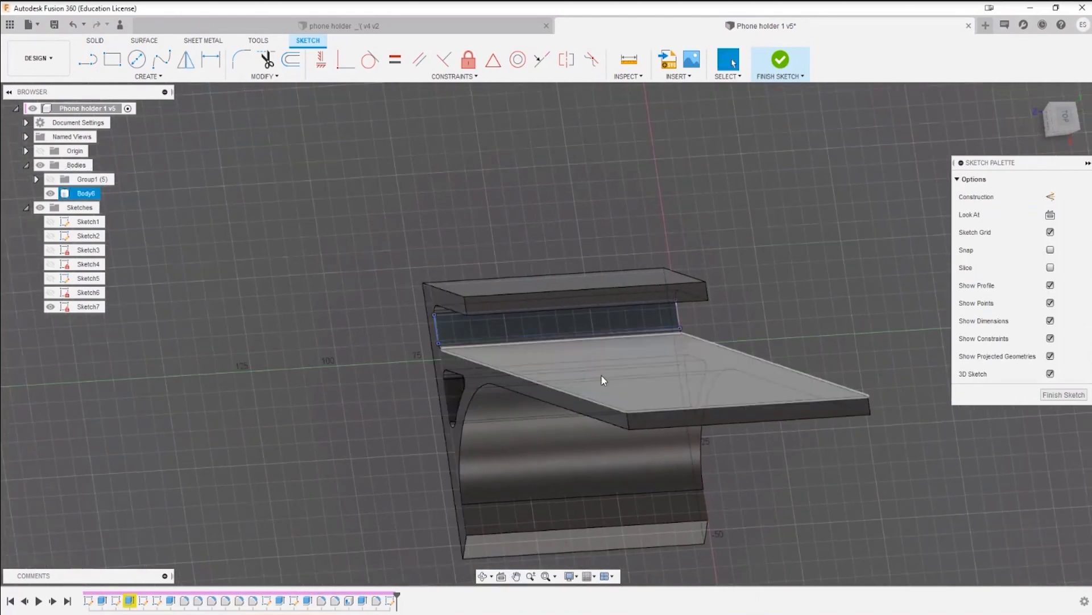
middle_click_drag(645, 375, 634, 372, "shift")
key("Escape")
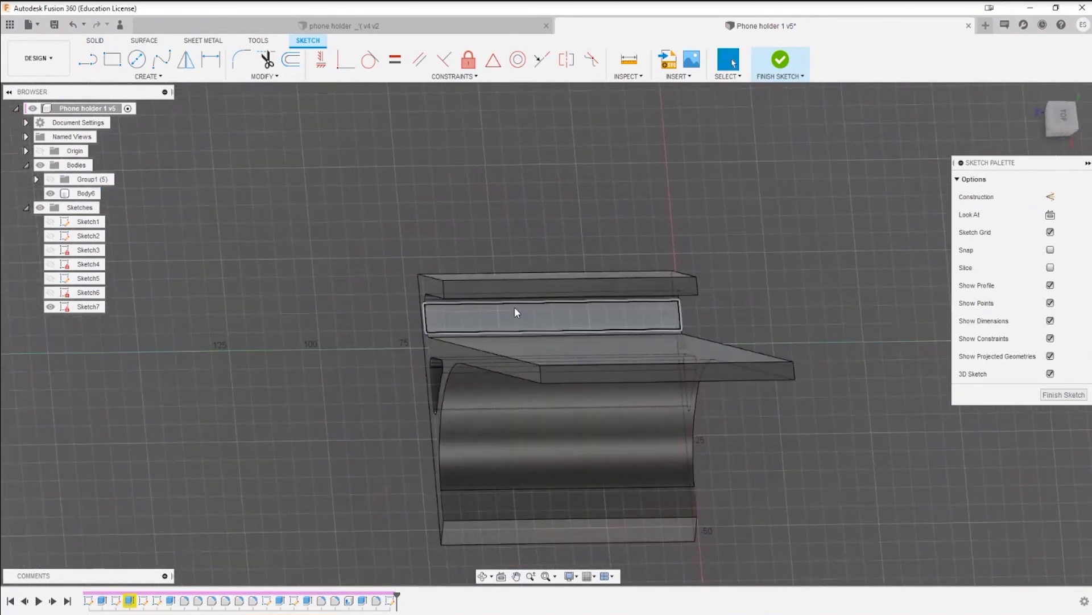
middle_click_drag(615, 323, 570, 306, "shift")
left_click(114, 63)
scroll(552, 307, "up", 5)
key("Escape")
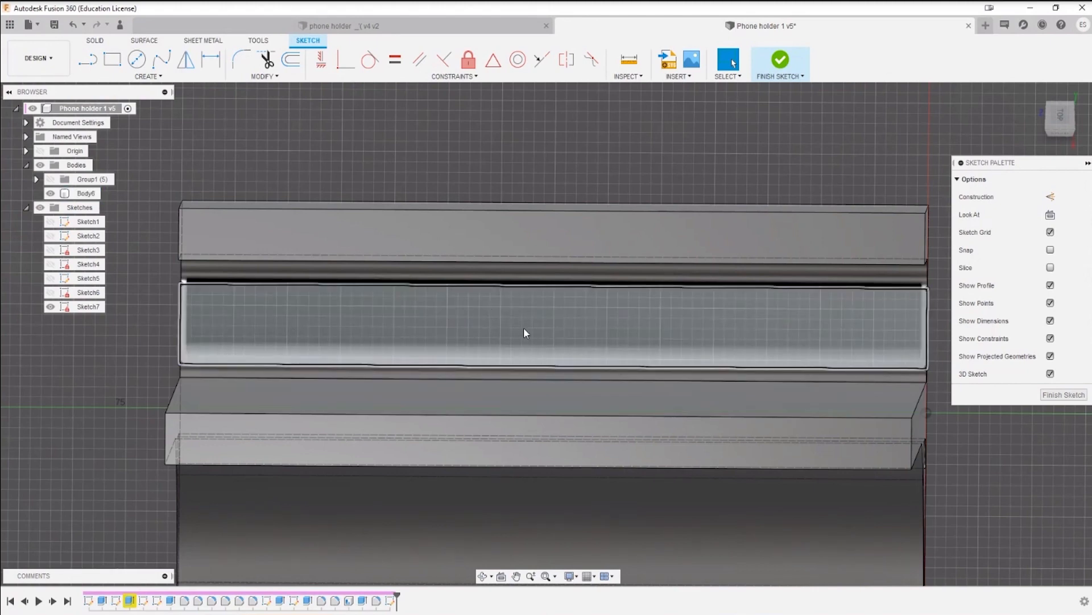
Step: Draw a line across the floor outline between the midpoints of its two long edges and make it a construction line
left_click(90, 59)
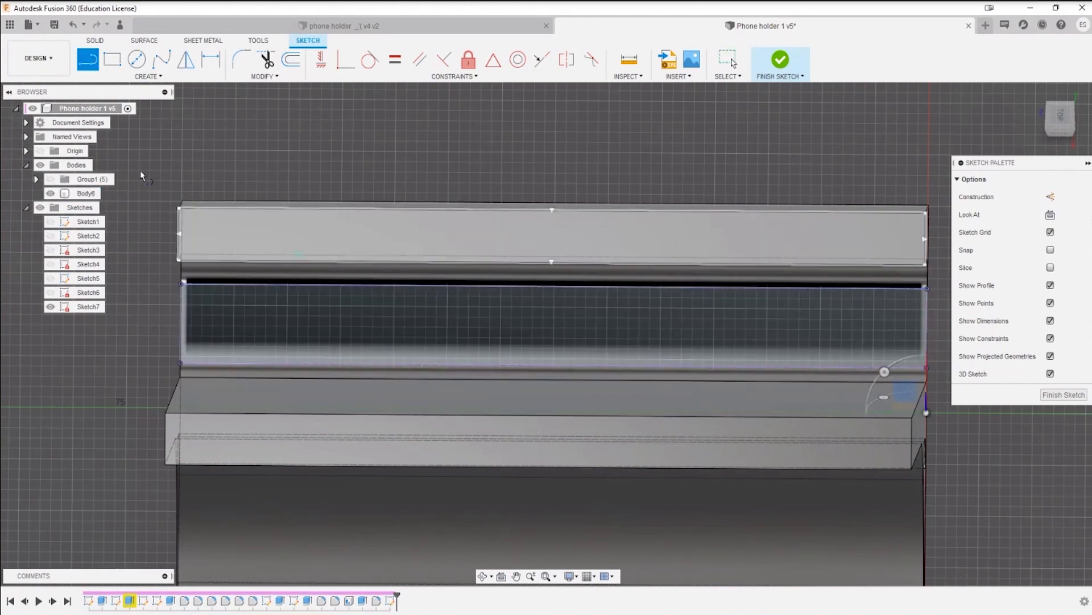
left_click(554, 289)
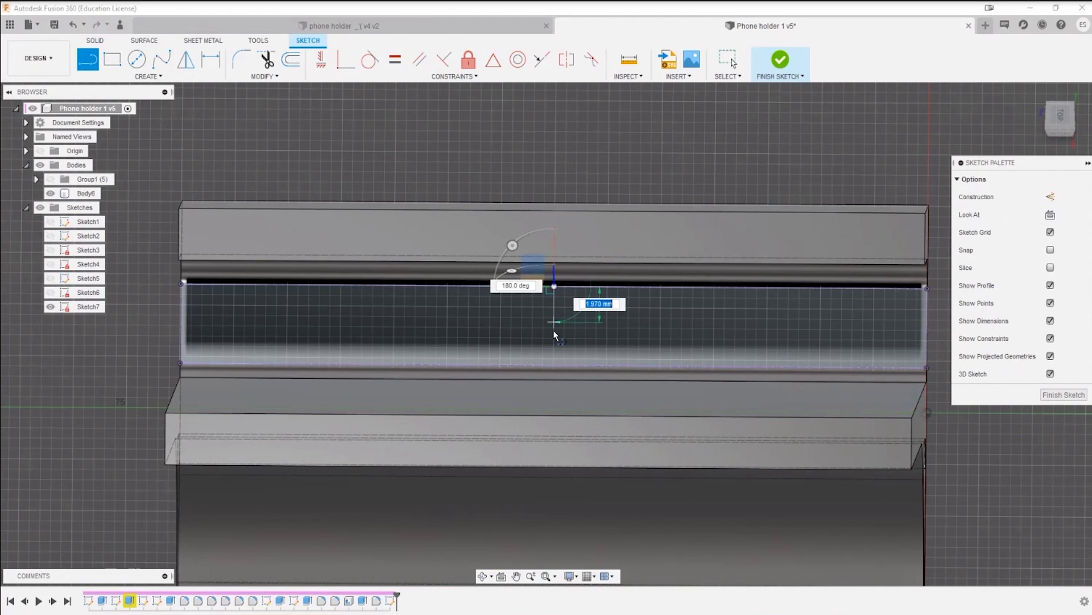
left_click(554, 366)
key("Escape")
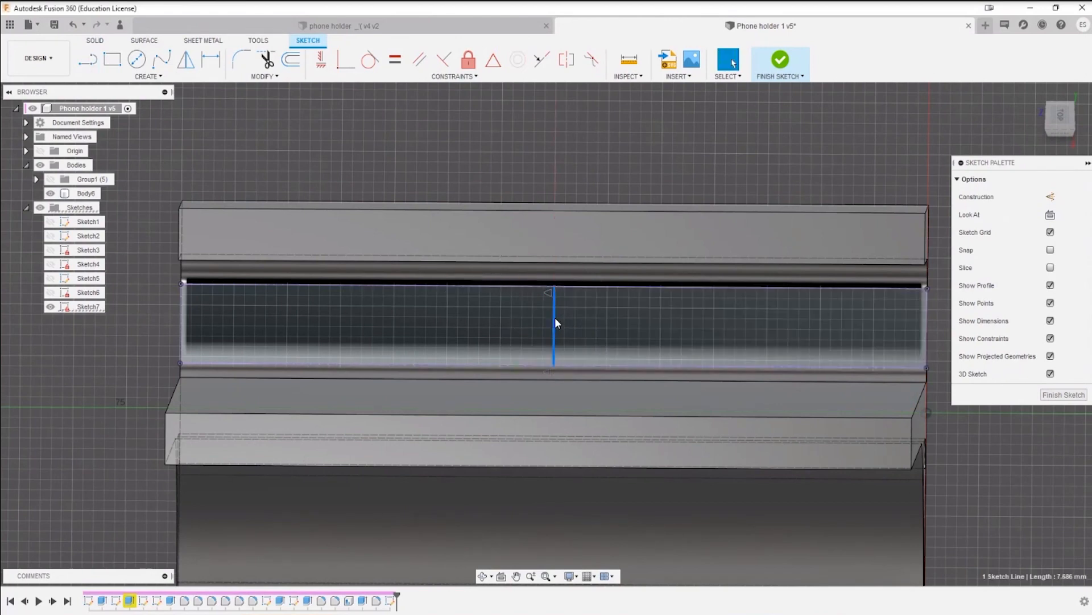
key("x")
Step: Draw a center point slot at the construction line's midpoint, lengthwise along the floor, with a 4 mm center-to-arc-center distance and spanning the floor's width
left_click(148, 76)
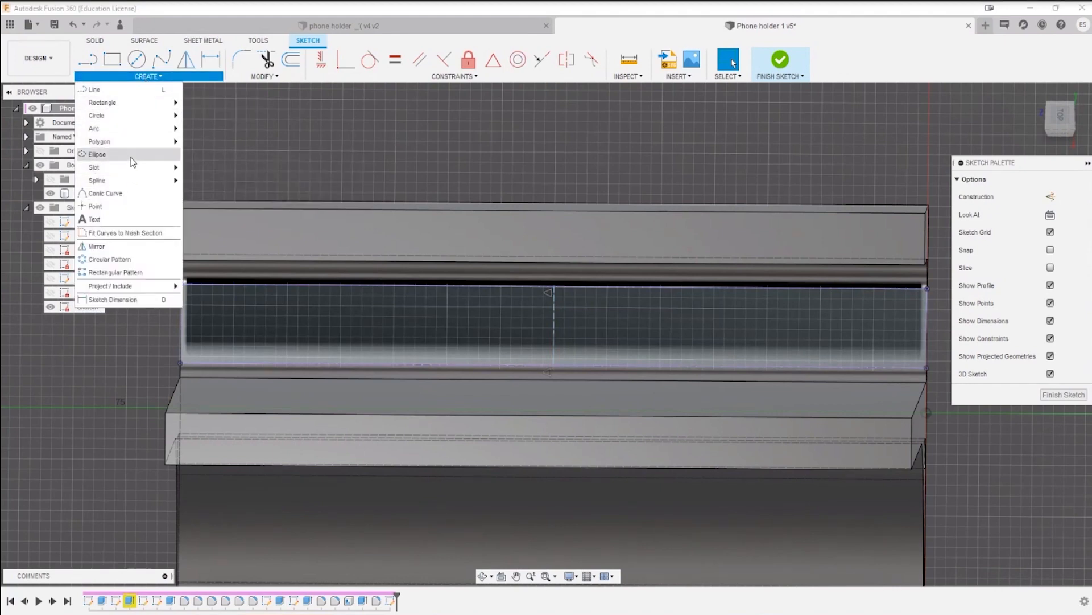
mouse_move(134, 174)
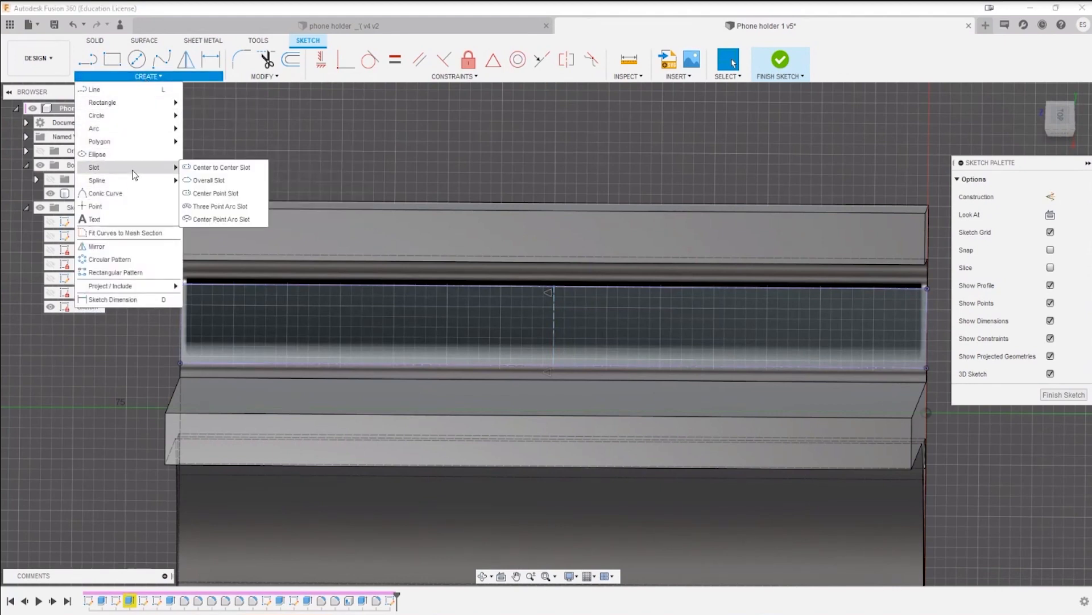
left_click(207, 194)
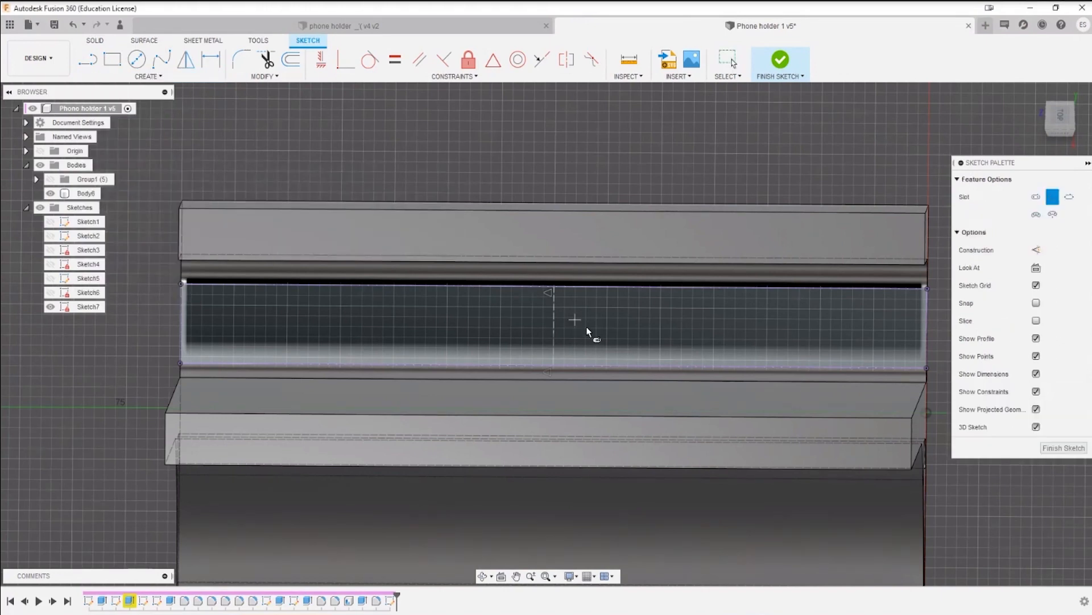
left_click(554, 326)
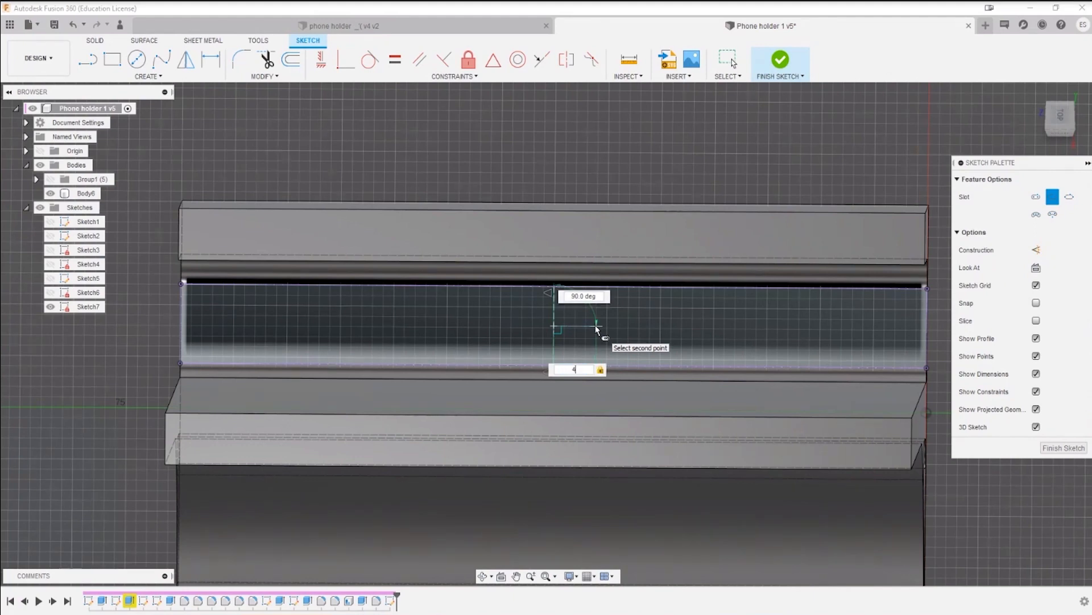
left_click(597, 328)
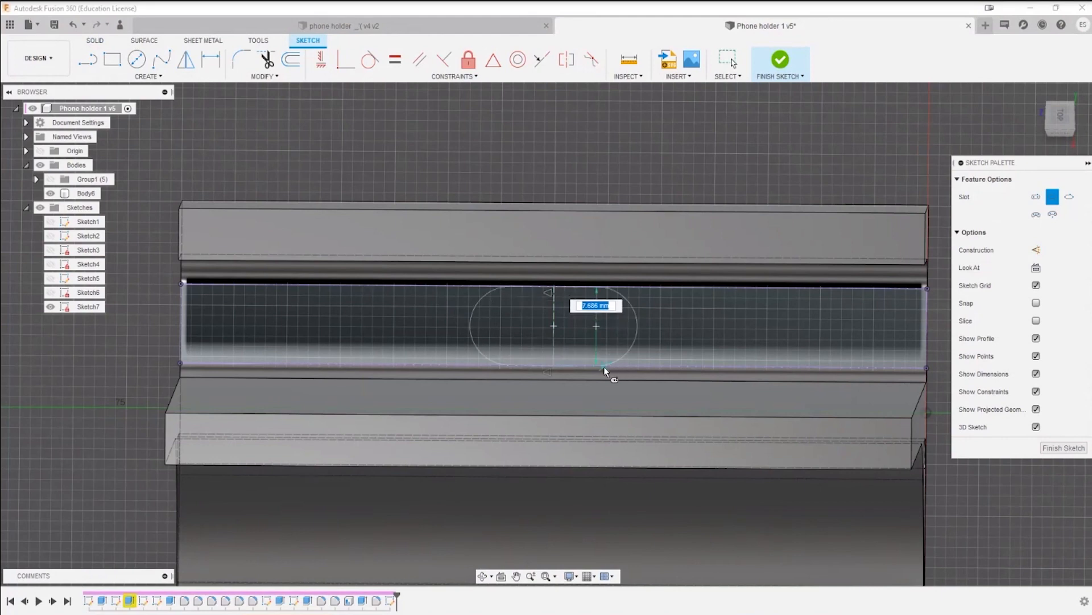
left_click(584, 370)
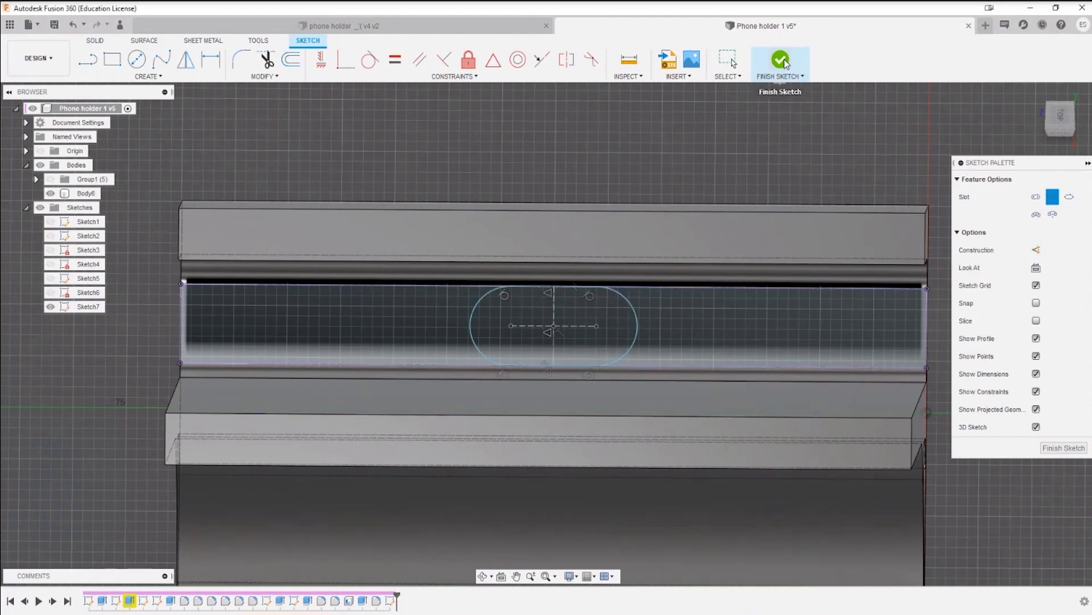
key("Escape")
Step: Add a radius dimension to one end arc of the center point slot, keeping its drawn size
left_click(638, 322)
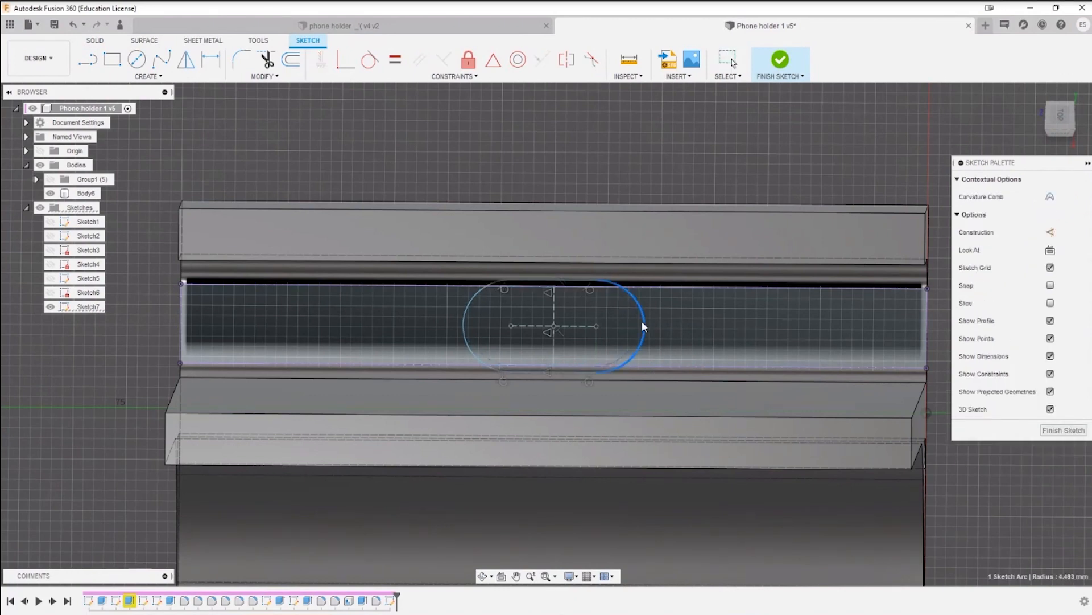
key("d")
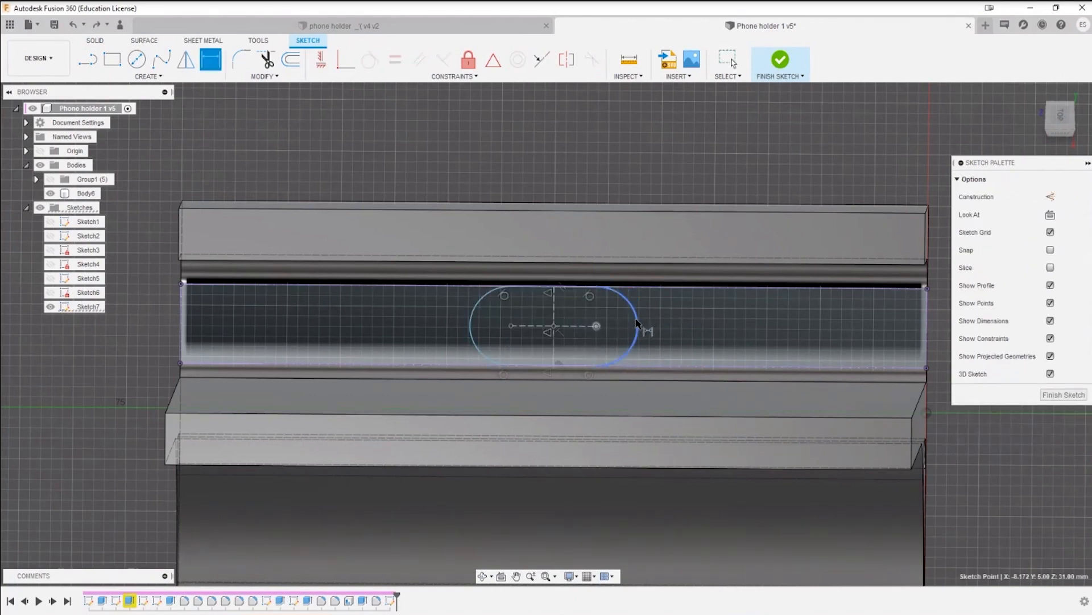
left_click(638, 337)
left_click(618, 335)
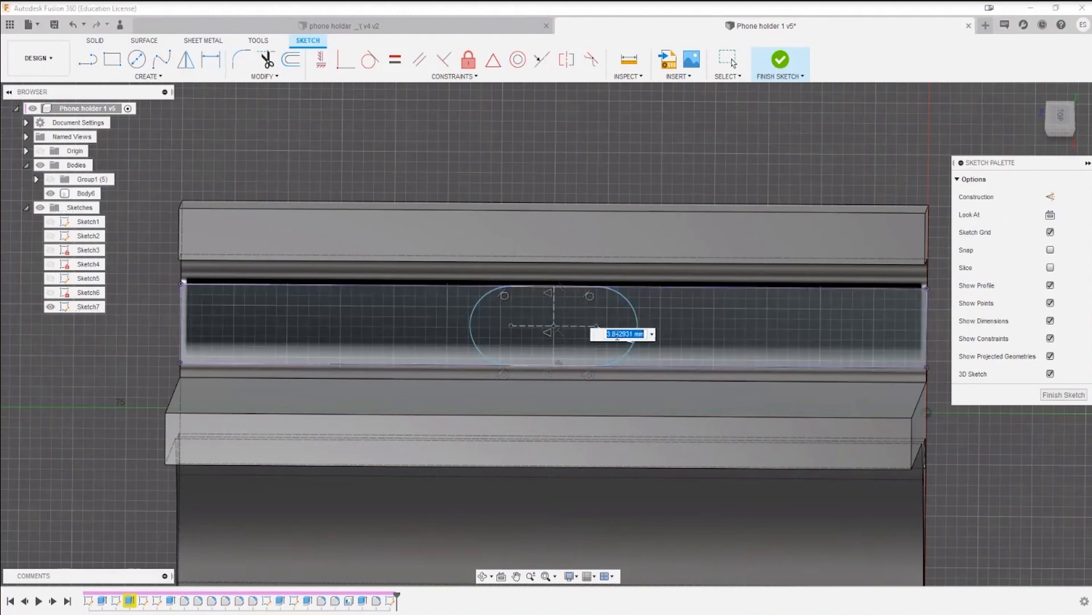
key("Return")
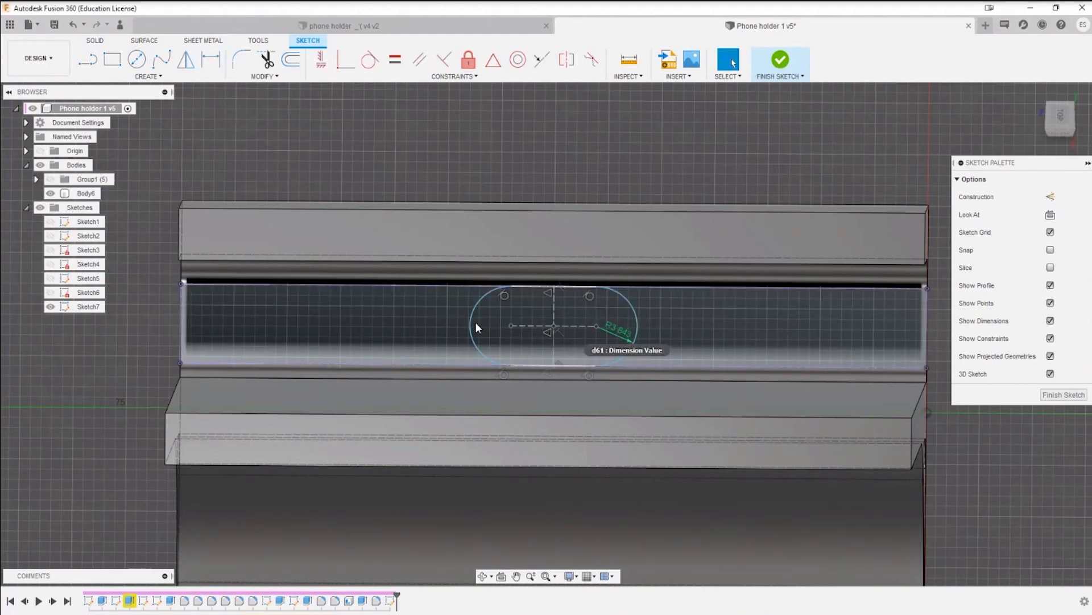
Step: Dimension the distance from the slot's center to the other arc's center at its drawn size and finish the sketch
left_click_drag(470, 333, 470, 335)
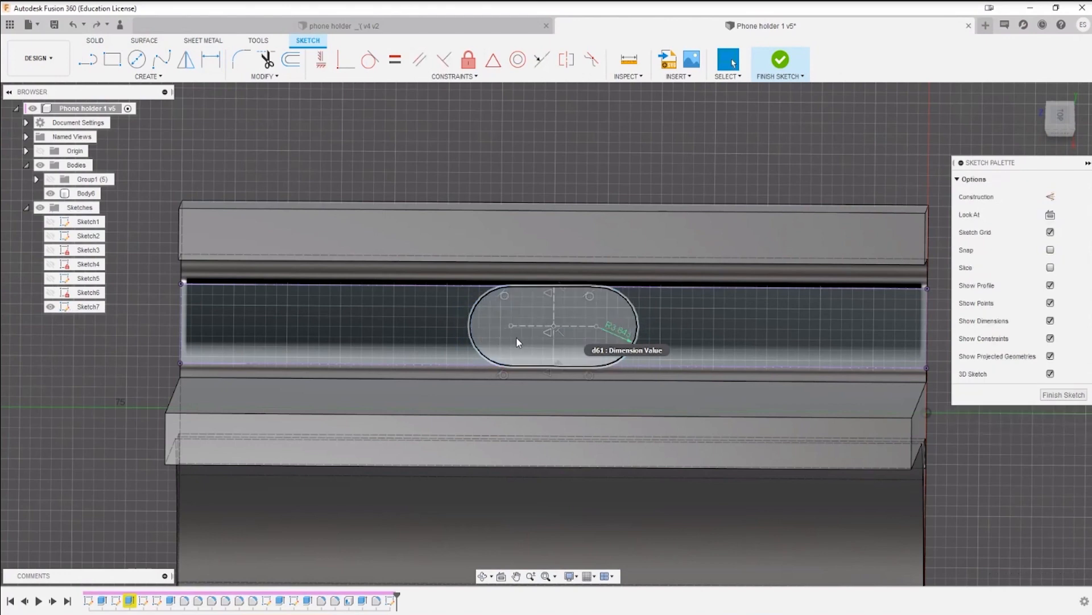
key("d")
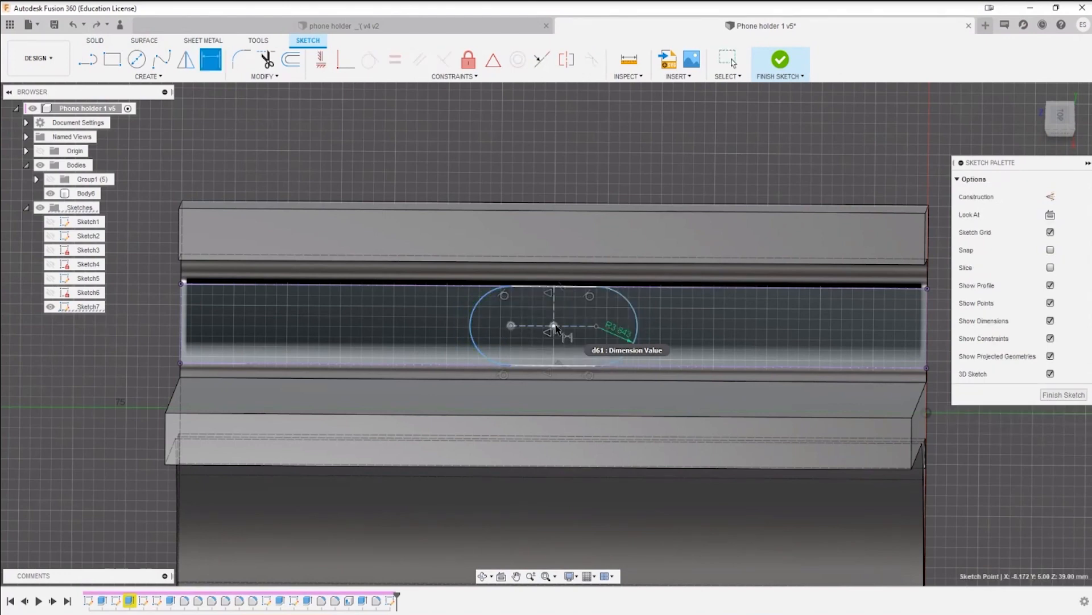
left_click(555, 326)
left_click(532, 340)
key("Return")
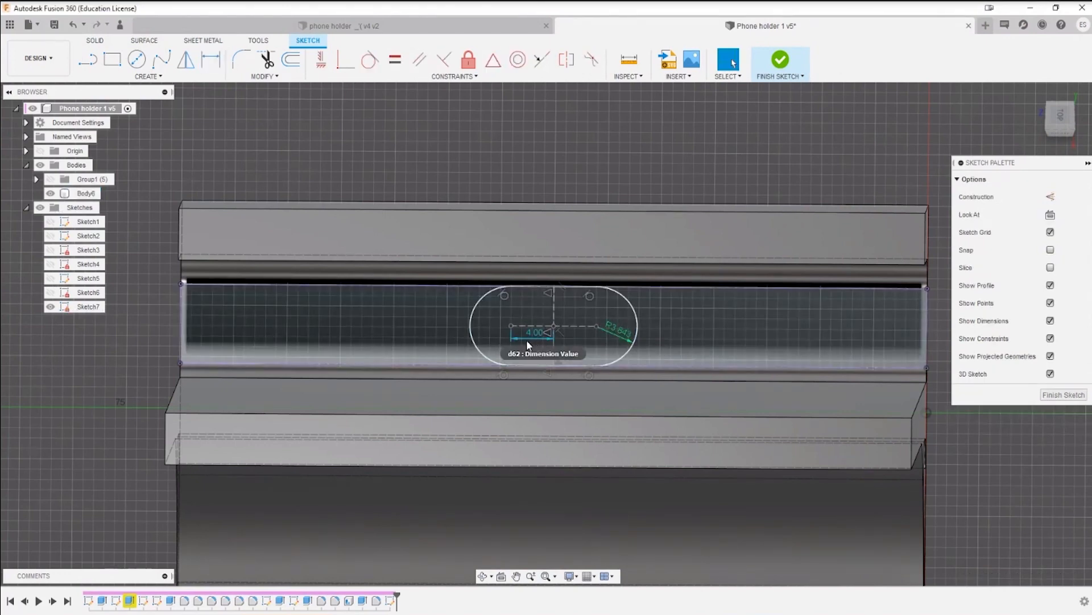
left_click(781, 60)
mouse_move(587, 402)
middle_mouse_down("shift")
mouse_move(511, 464)
mouse_move(596, 456)
mouse_move(561, 472)
mouse_move(651, 372)
middle_mouse_up("shift")
left_click(113, 59)
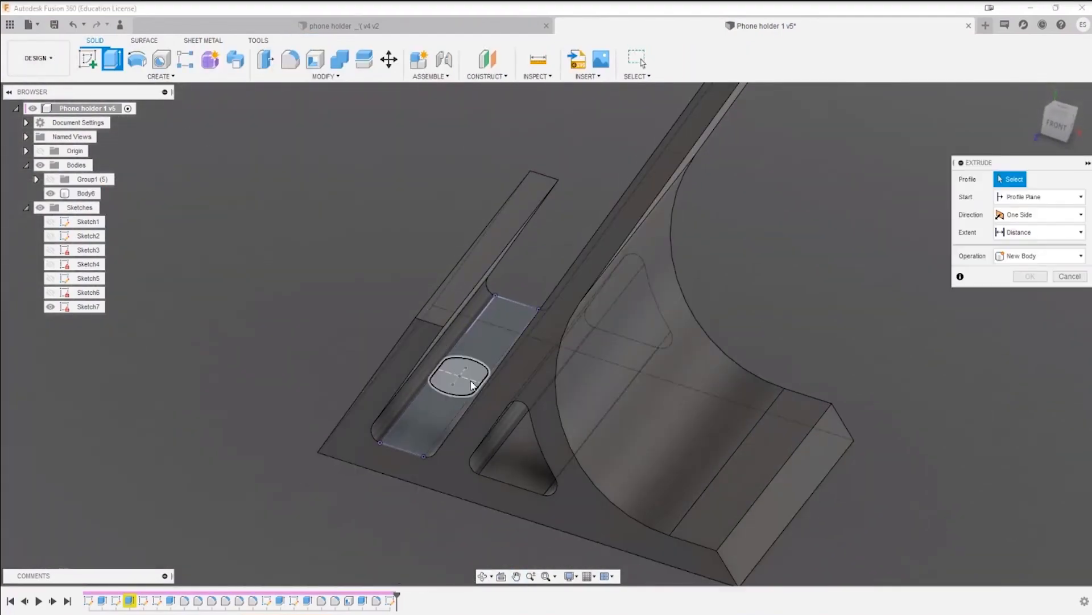
left_click(472, 385)
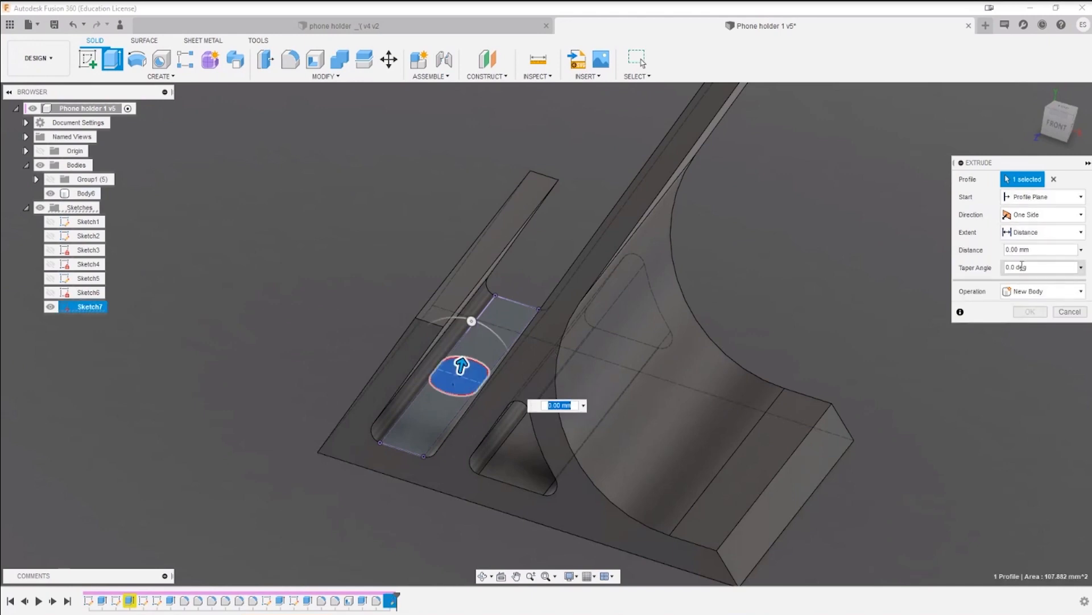
left_click(1042, 215)
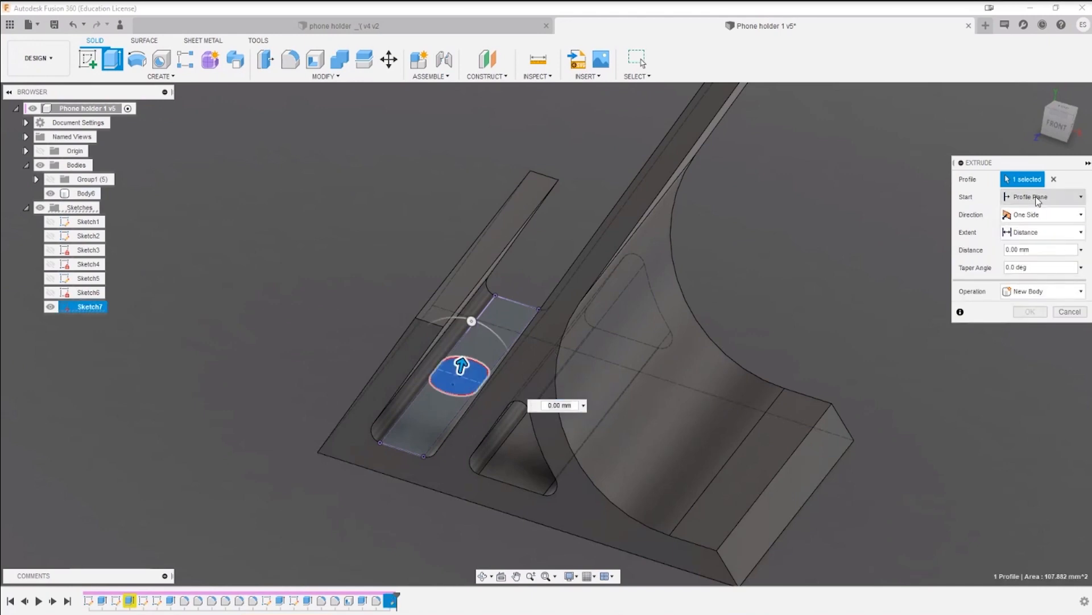
left_click(1038, 197)
left_click(1045, 197)
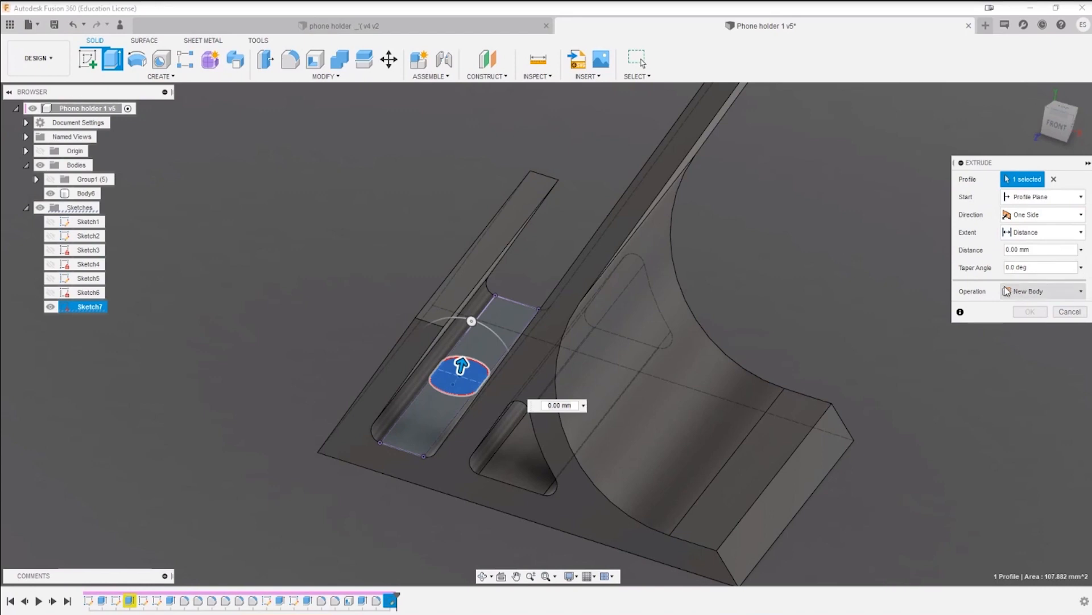
key("Escape")
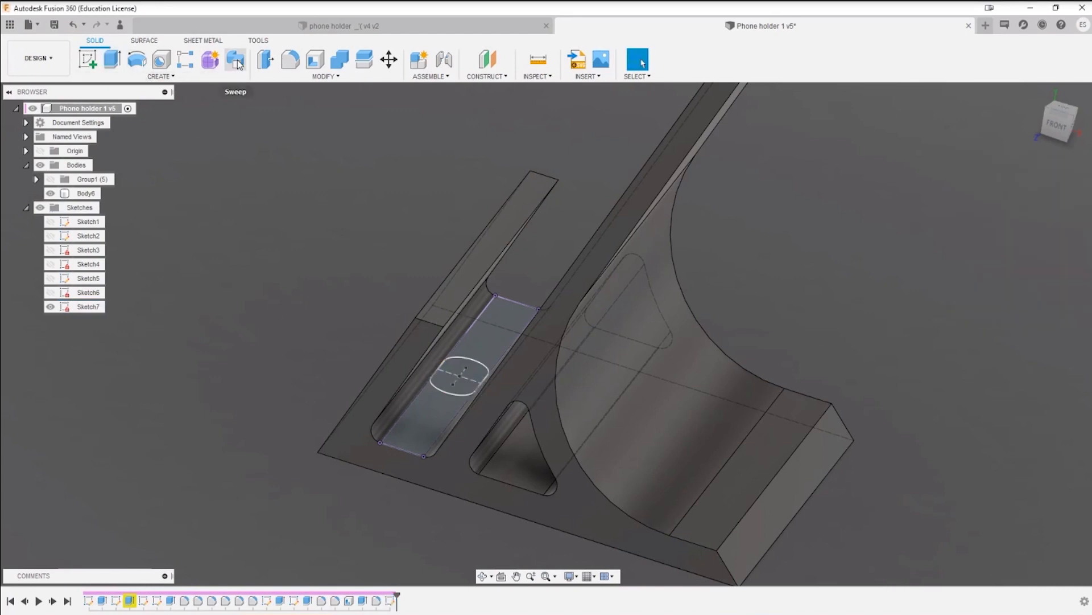
Step: Sweep-cut the slot profile through the floor along the front lip's slanted side edge, with the upward distance at 0.00 and the downward at 1.00
left_click(236, 60)
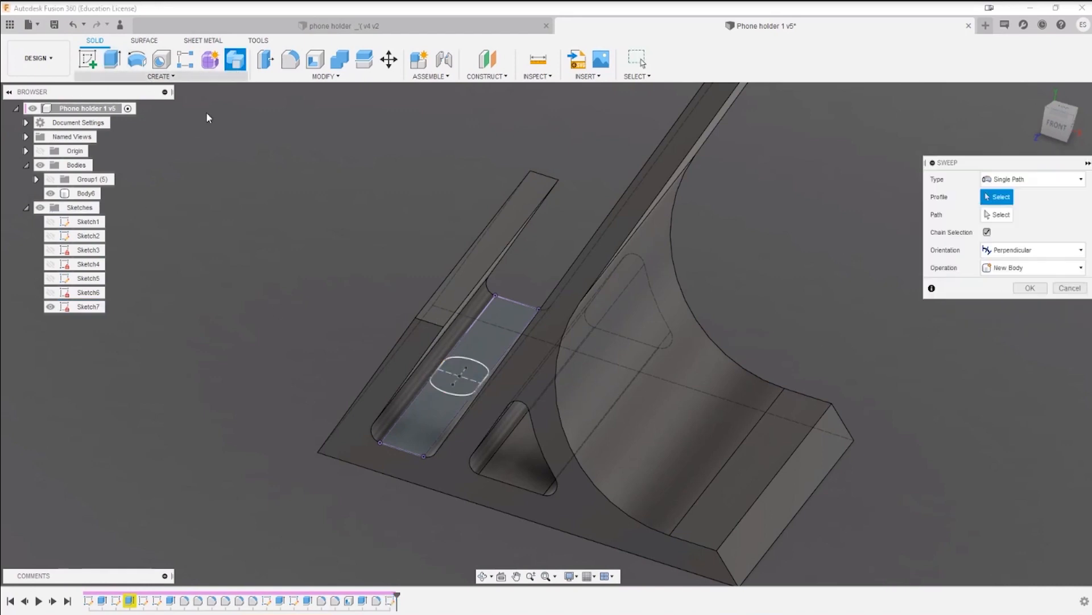
left_click(470, 374)
mouse_move(620, 436)
middle_mouse_down("shift")
mouse_move(624, 413)
mouse_move(668, 398)
middle_mouse_up("shift")
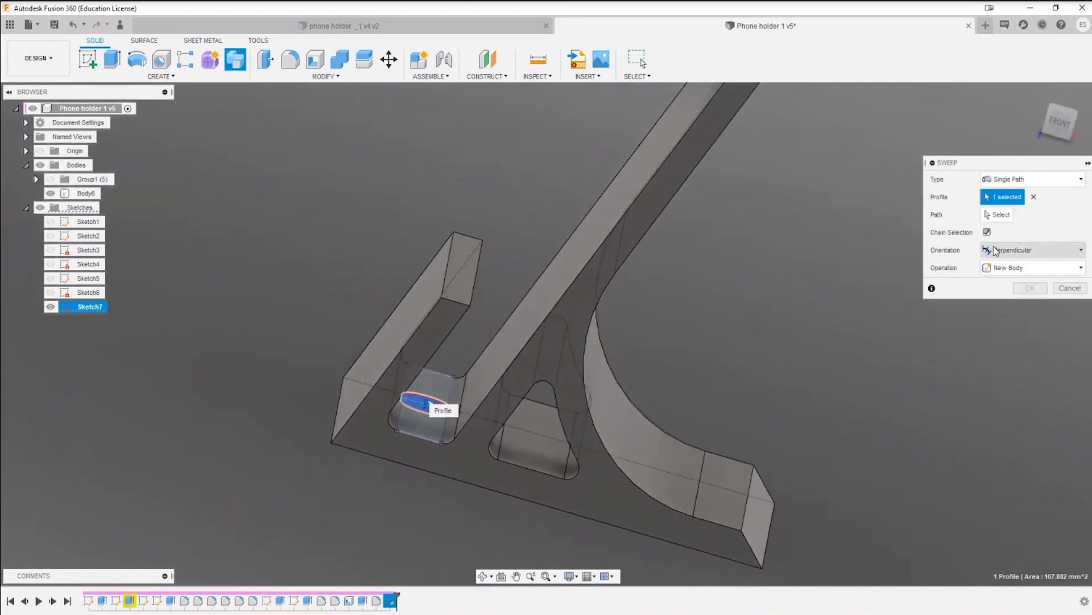
left_click(1000, 214)
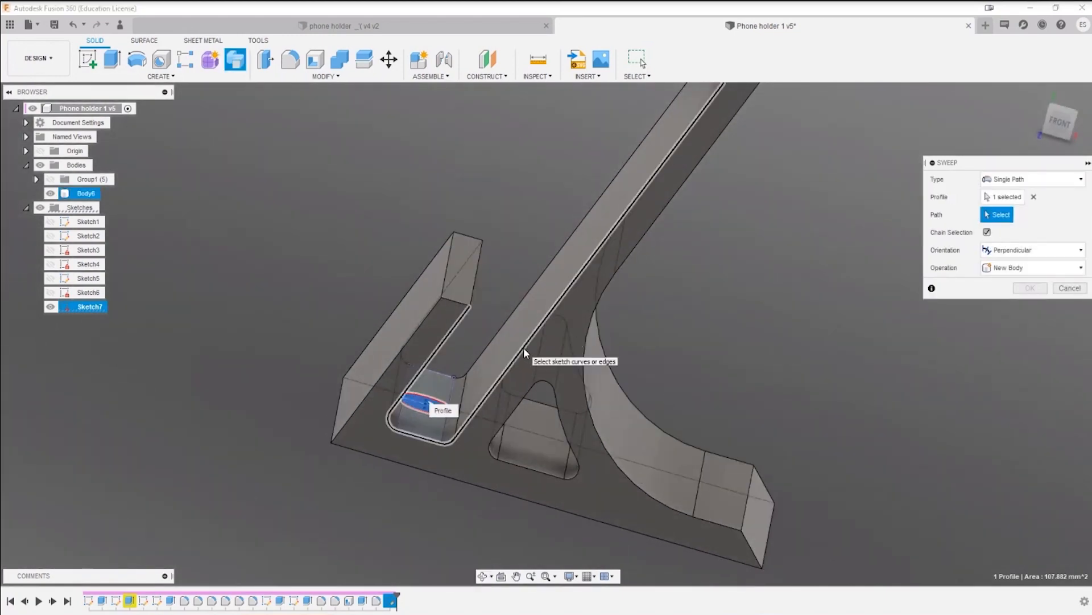
left_click(397, 356)
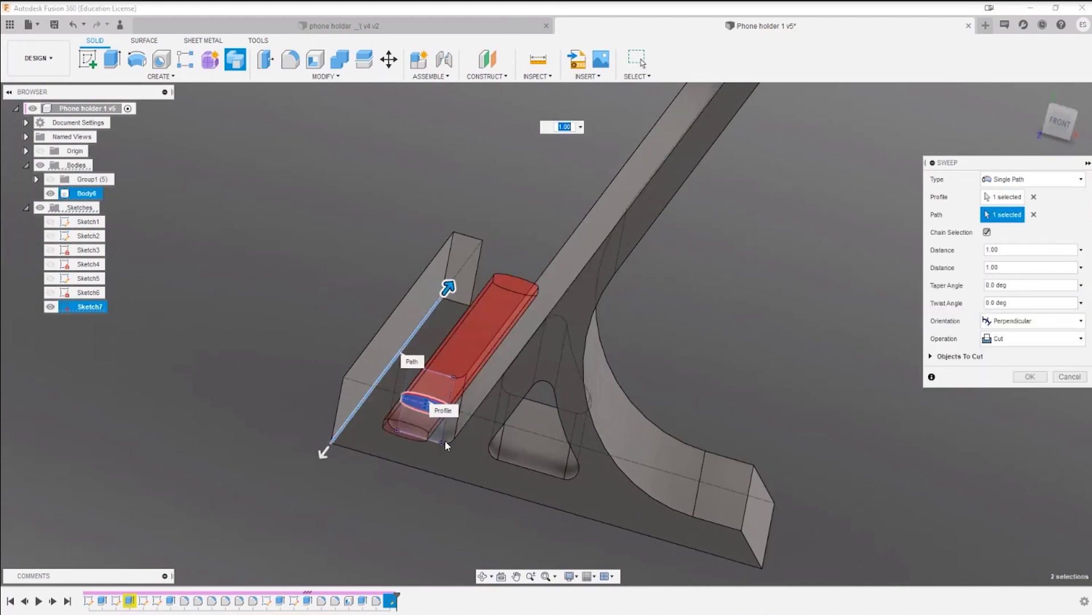
middle_click_drag(447, 445, 445, 307, "shift")
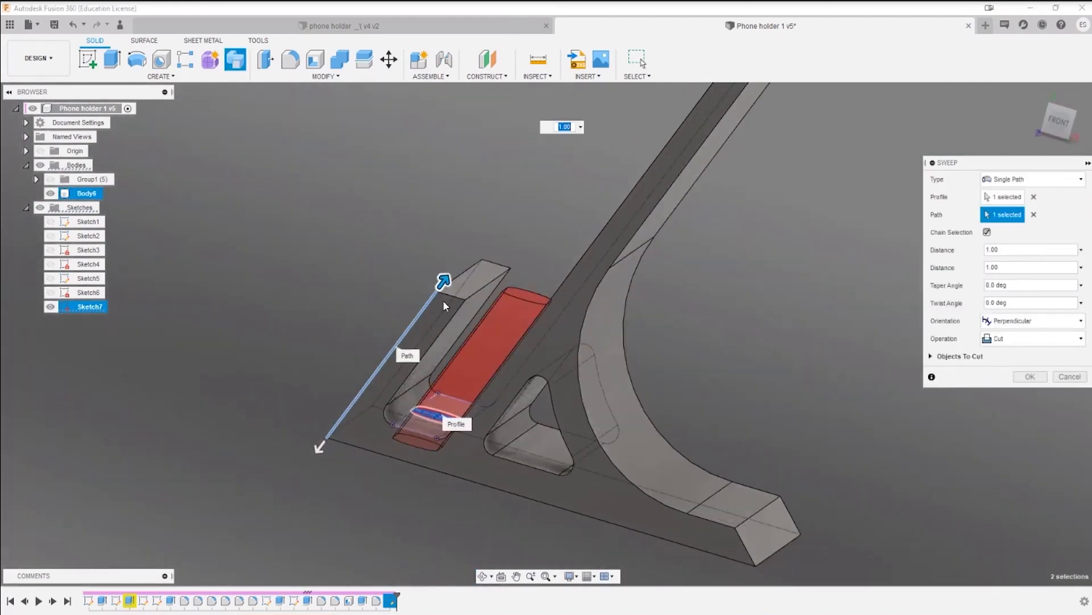
left_click_drag(443, 282, 356, 396)
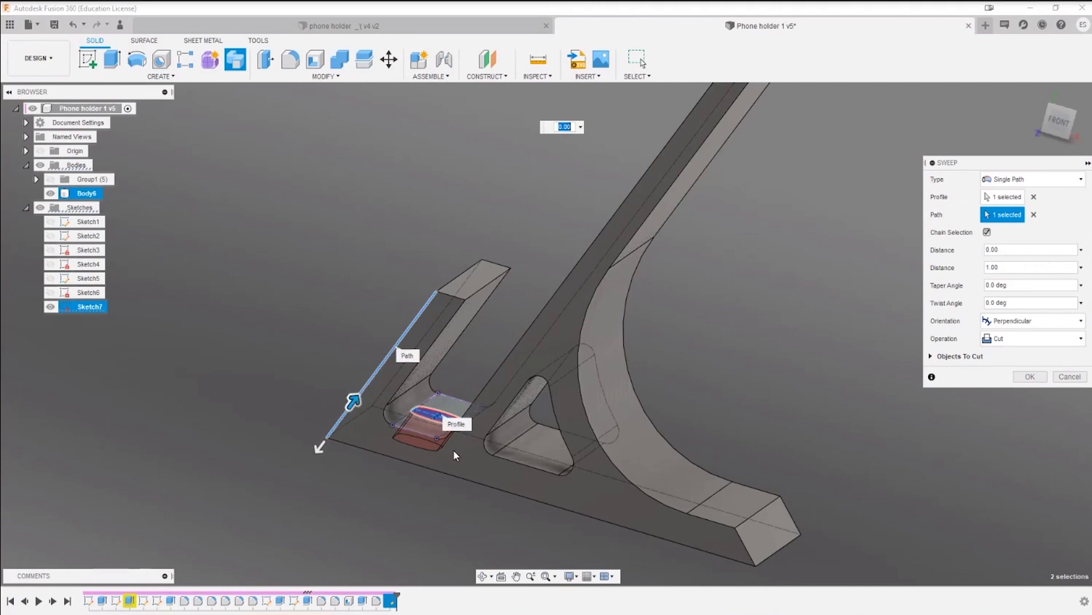
middle_click_drag(455, 456, 484, 401, "shift")
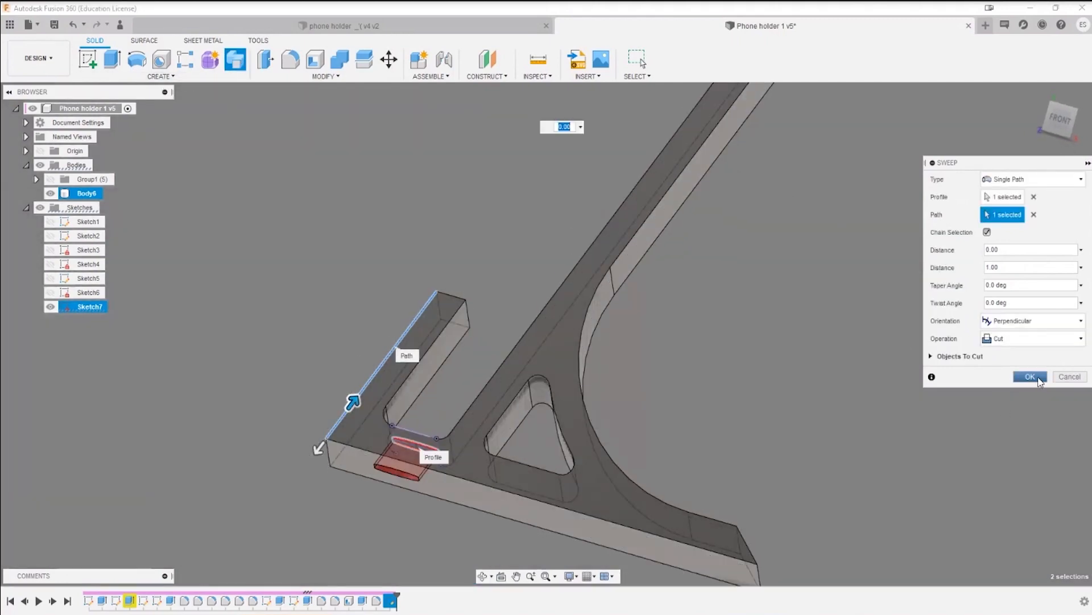
left_click(1030, 377)
Step: Offset the holder's underside face outward by 10 mm to thicken the base, and save the design
middle_click_drag(569, 330, 556, 368, "shift")
left_click(555, 369)
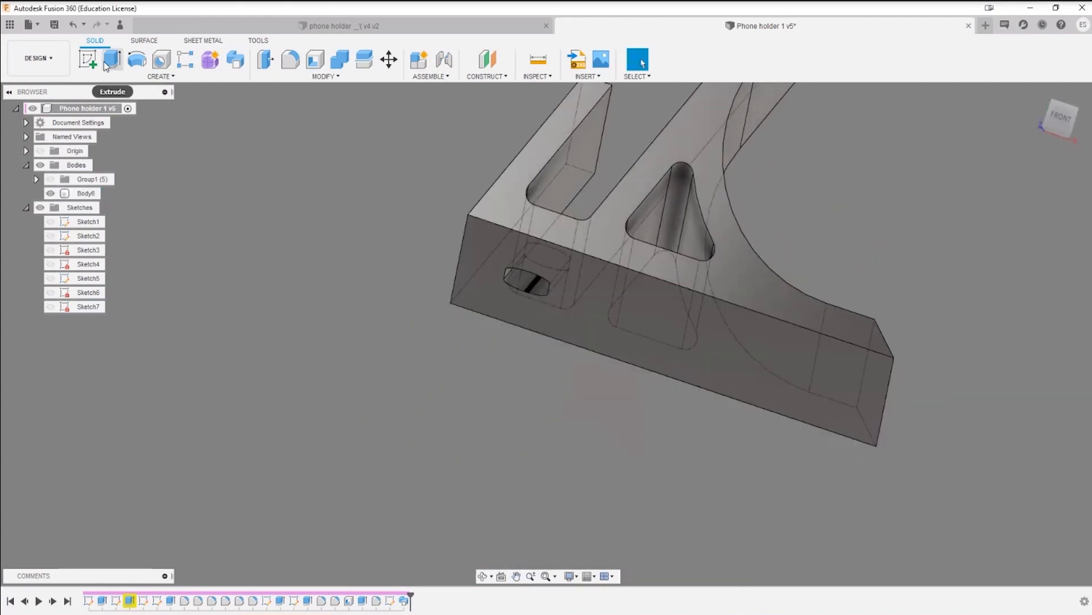
left_click(624, 286)
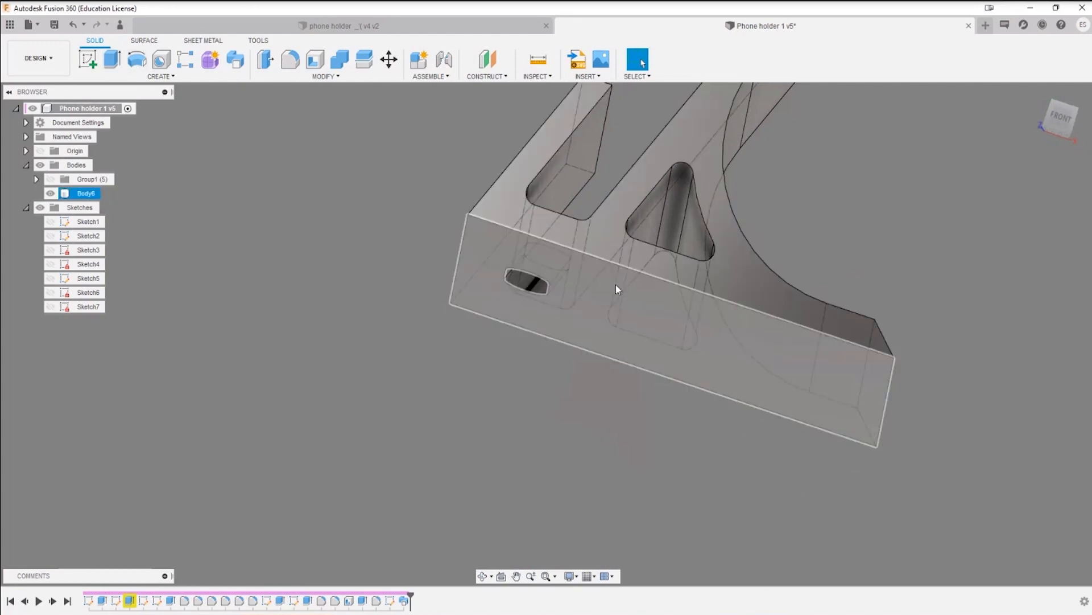
key("q")
left_click(602, 290)
left_click_drag(588, 299, 577, 334)
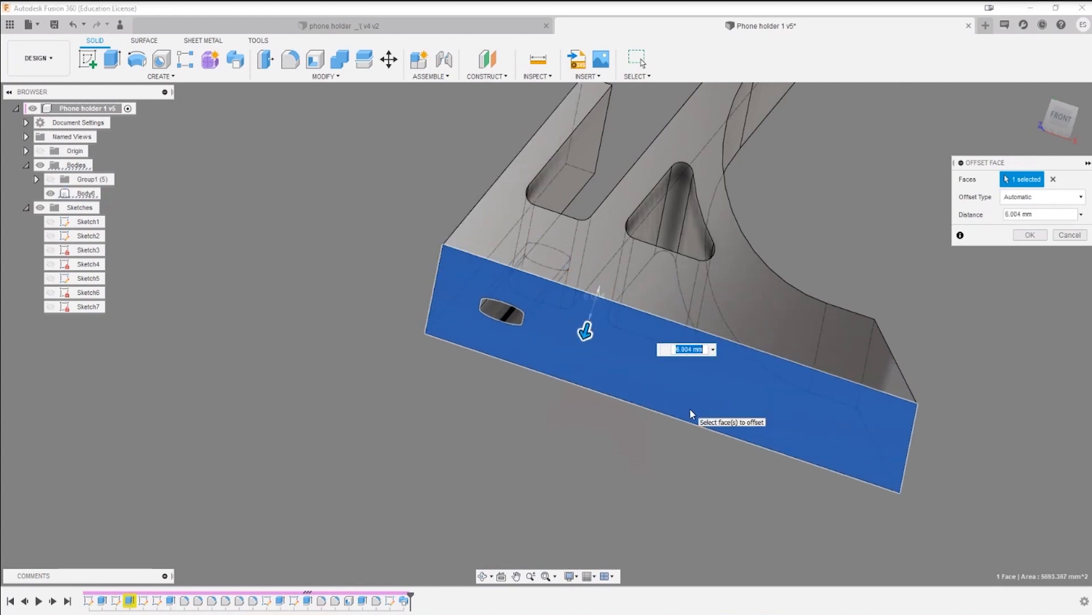
type("10")
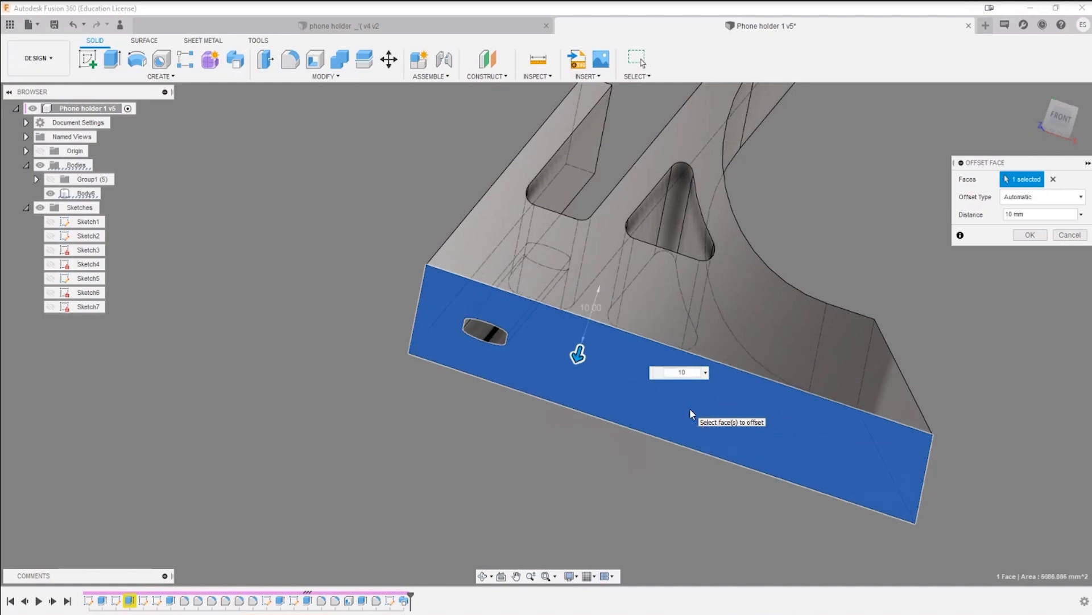
key("Return")
middle_click_drag(546, 382, 569, 384, "shift")
middle_click_drag(791, 393, 814, 449, "shift")
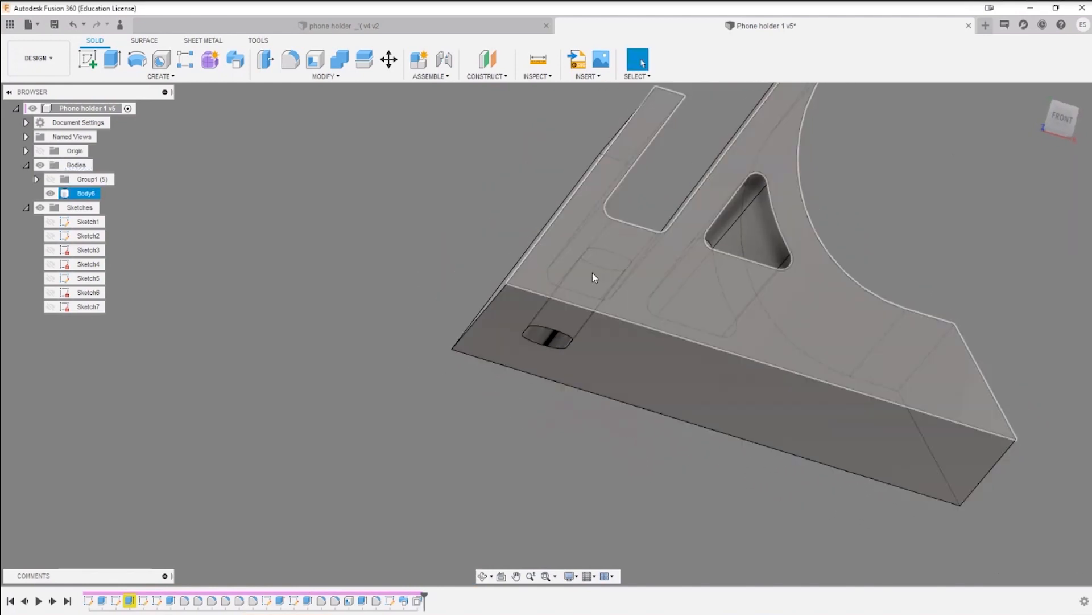
middle_click_drag(777, 438, 651, 407, "shift")
key("ctrl+s")
left_click(547, 329)
Step: Offset the outer face of the front lip outward by about 5.4 mm and save the design
middle_click_drag(629, 349, 629, 370, "shift")
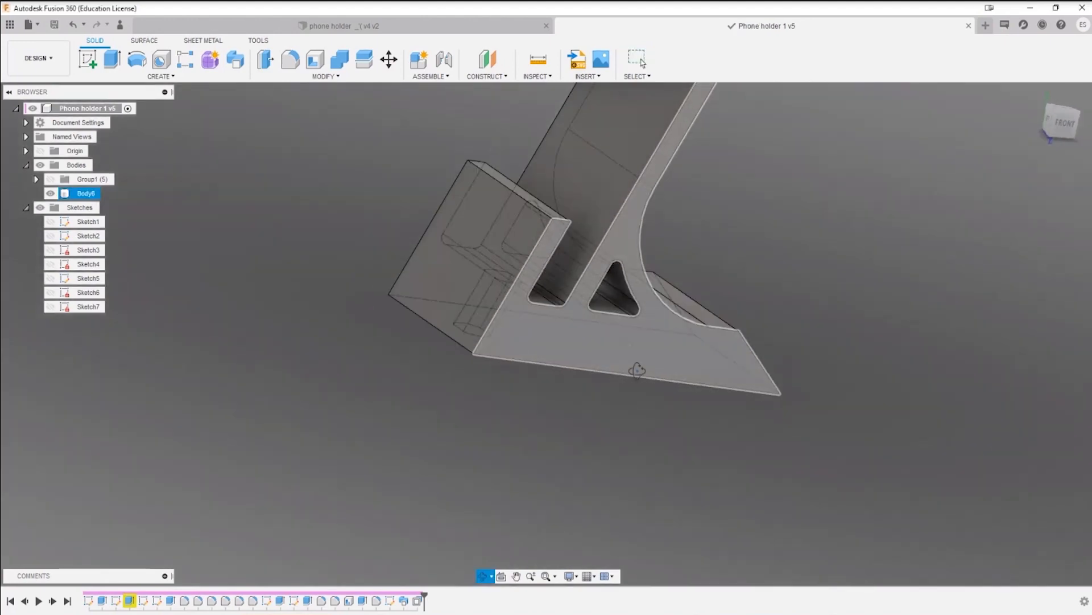
middle_click_drag(471, 353, 636, 373, "shift")
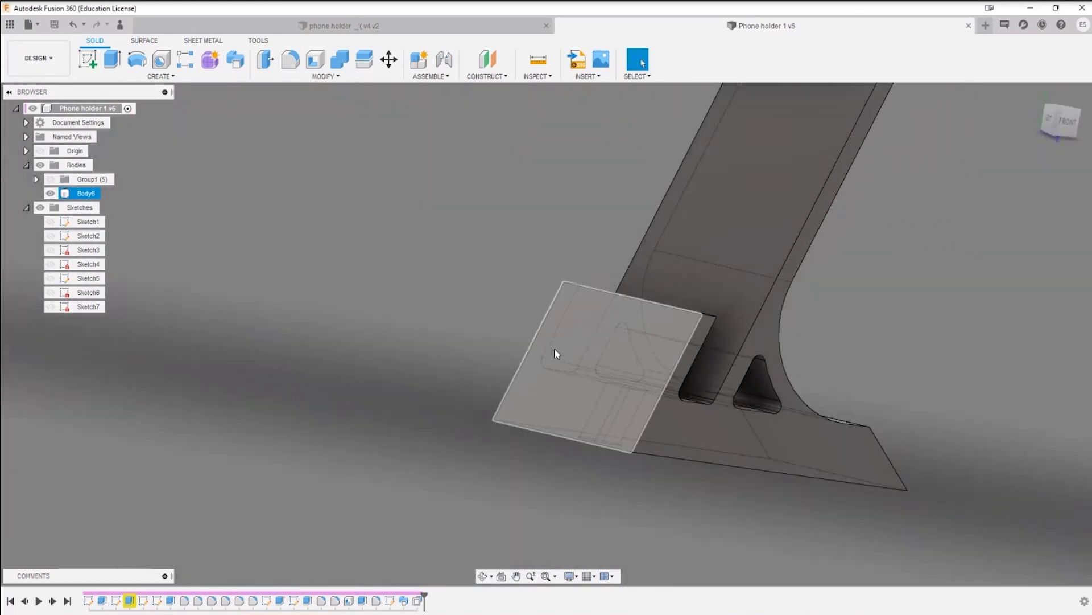
key("q")
left_click_drag(599, 357, 581, 349)
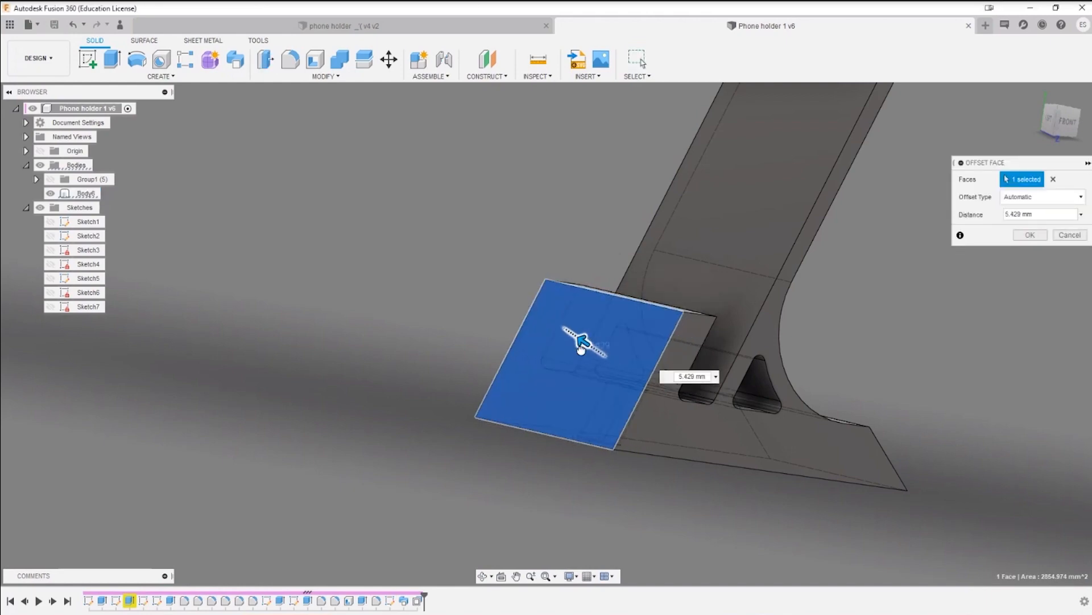
key("Return")
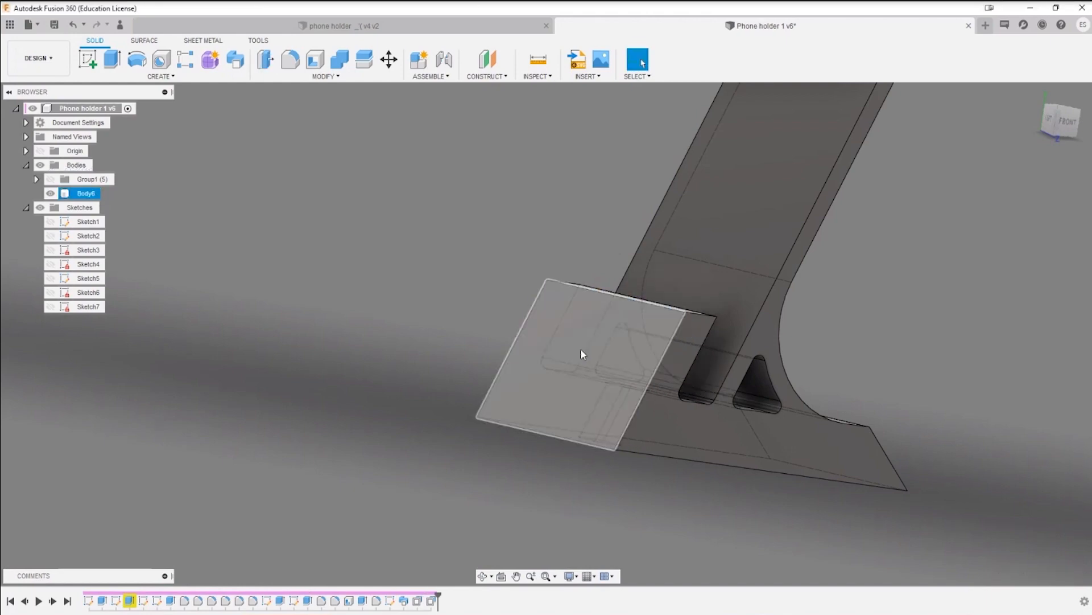
scroll(670, 434, "down", 3)
middle_click_drag(596, 399, 460, 375, "shift")
key("ctrl+s")
left_click(553, 329)
middle_click_drag(577, 367, 473, 364, "shift")
middle_click_drag(472, 365, 532, 397)
key("Escape")
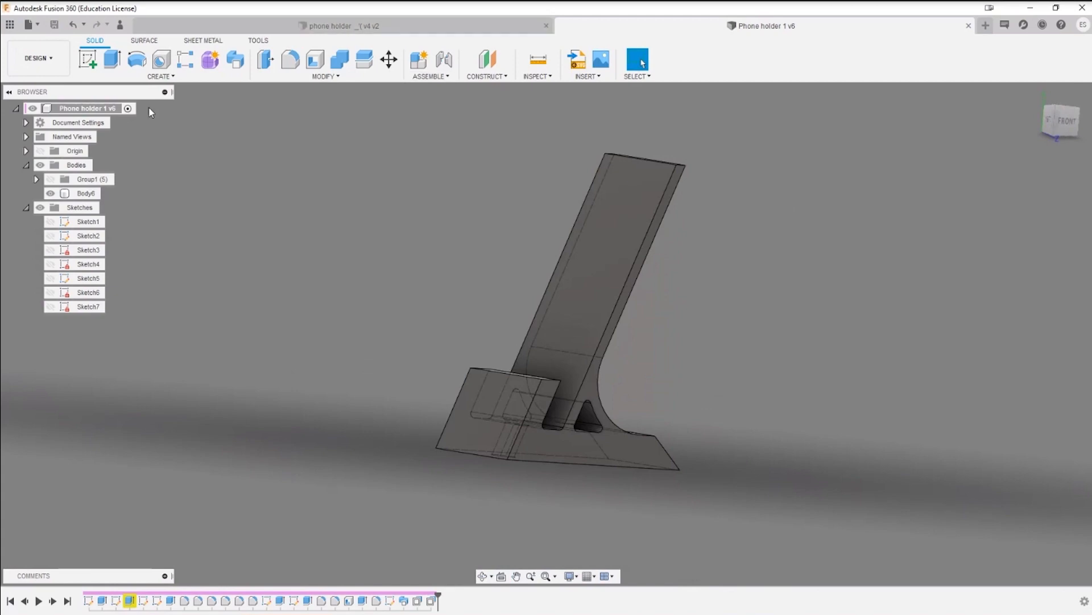
Step: Open the iphone stand v1 design from the ROAST MY CAD project
left_click(10, 25)
left_click(538, 26)
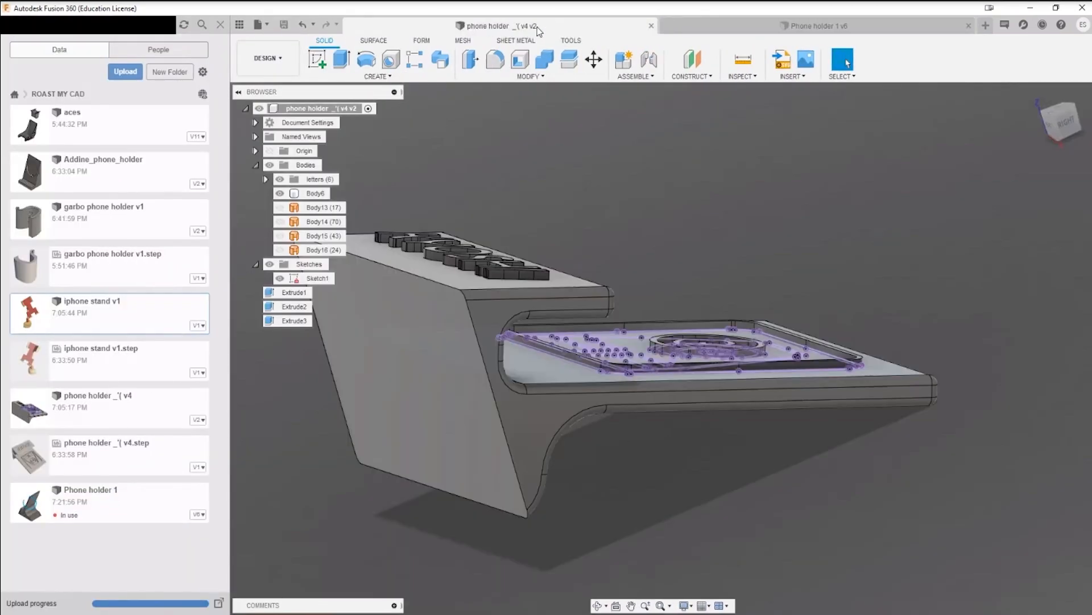
left_click(829, 22)
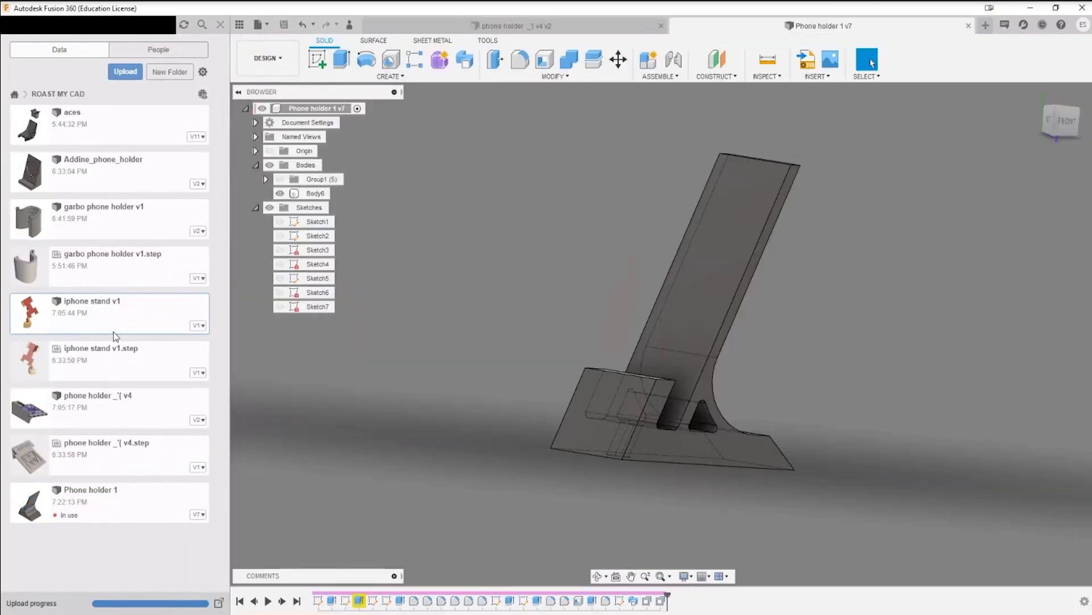
middle_click_drag(797, 392, 771, 389, "shift")
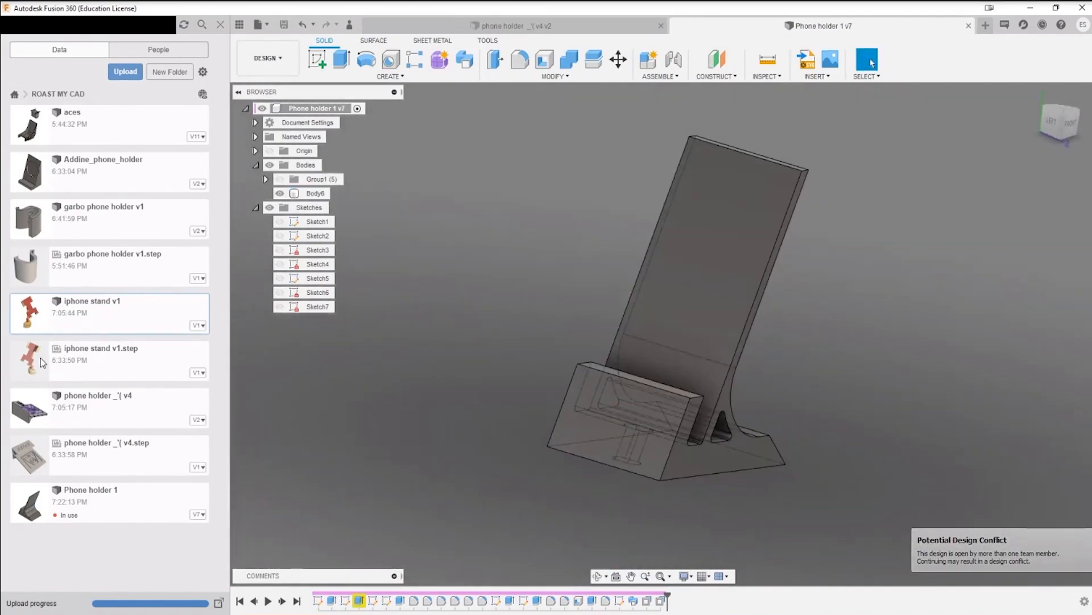
double_click(105, 322)
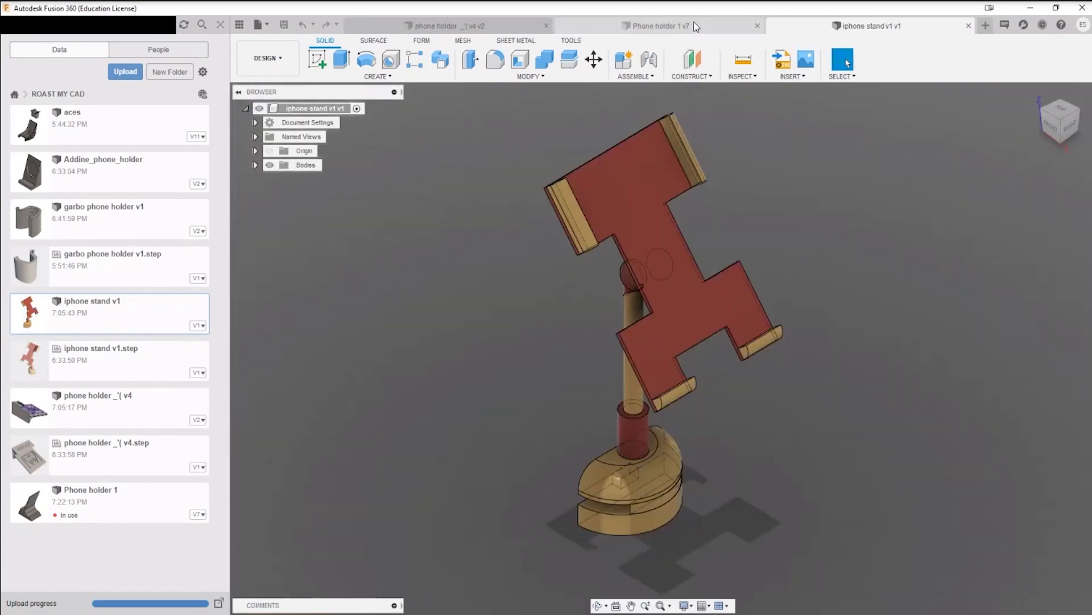
Step: Examine the raised lettering on the phone holder v4 design and return to the Phone holder 1 design
left_click(481, 27)
middle_click_drag(569, 382, 563, 467, "shift")
mouse_move(471, 354)
middle_mouse_down("shift")
mouse_move(469, 379)
mouse_move(473, 371)
middle_mouse_up("shift")
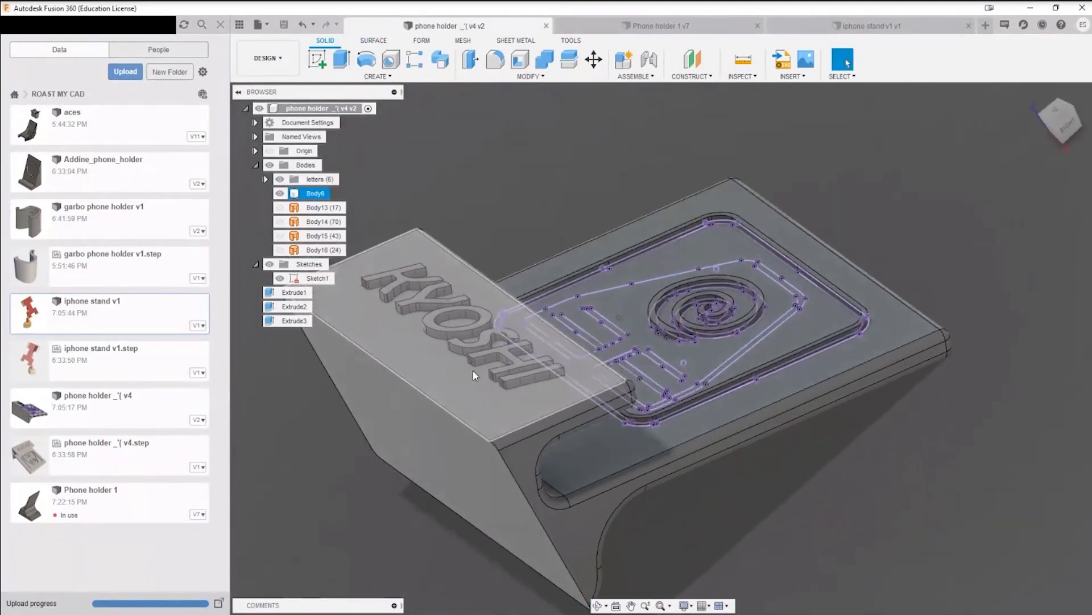
key("Escape")
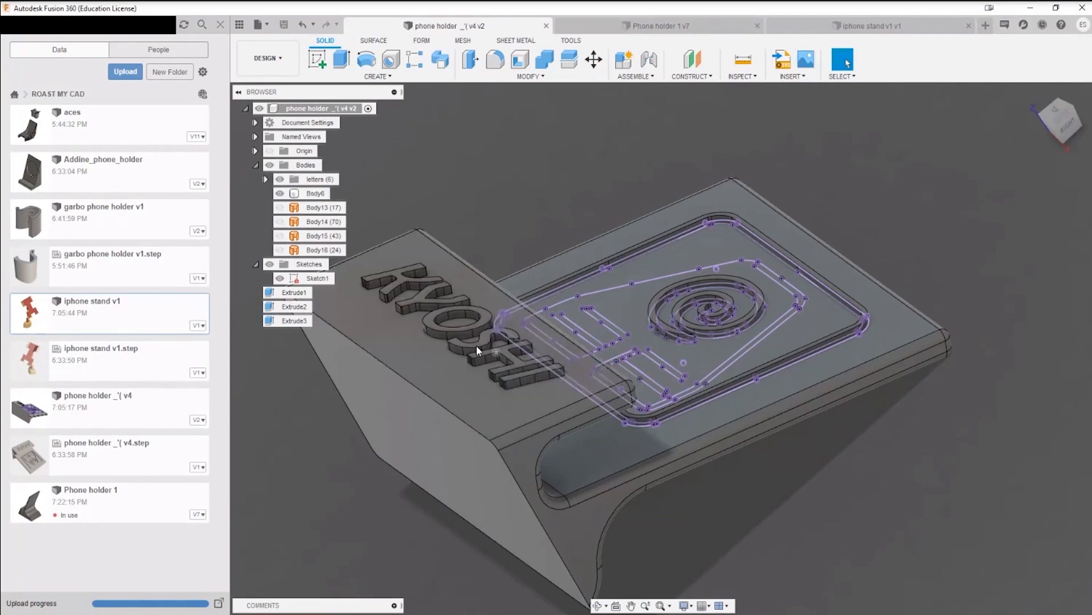
left_click(671, 27)
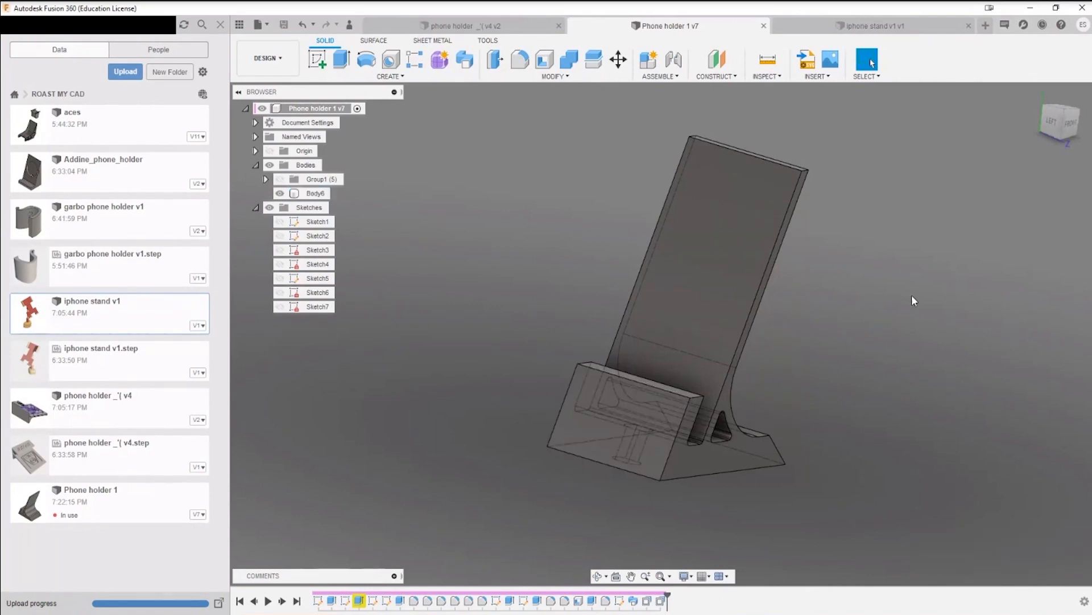
Step: Switch to the iphone stand v1 design and examine its clamp base, arm and phone plate from several sides
left_click(878, 26)
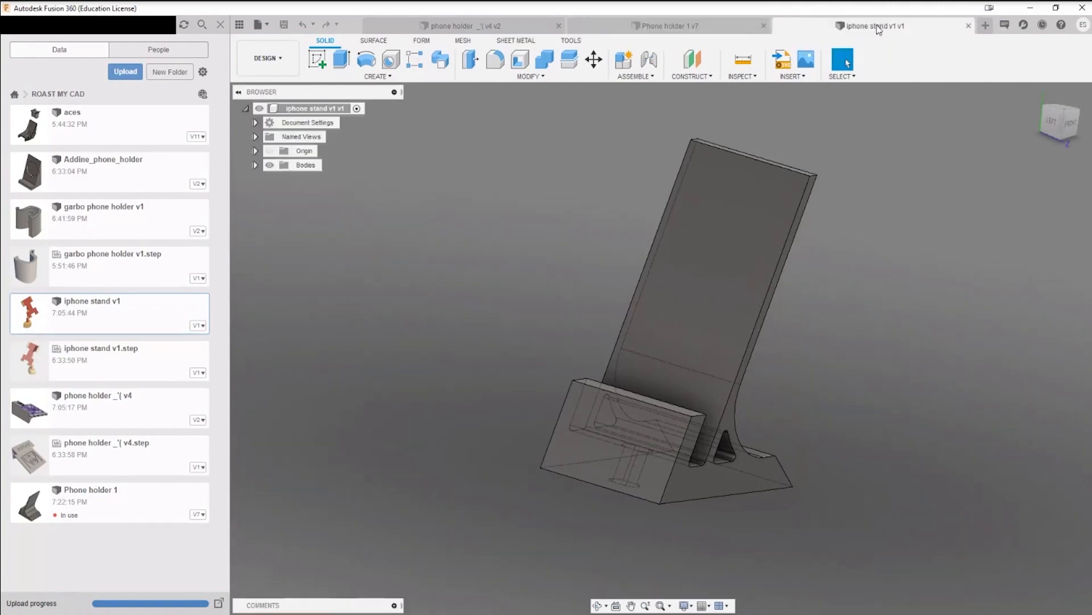
middle_click_drag(733, 517, 740, 332, "shift")
scroll(740, 336, "up", 8)
scroll(734, 357, "down", 6)
middle_click_drag(862, 307, 761, 479)
middle_click_drag(762, 479, 620, 392, "shift")
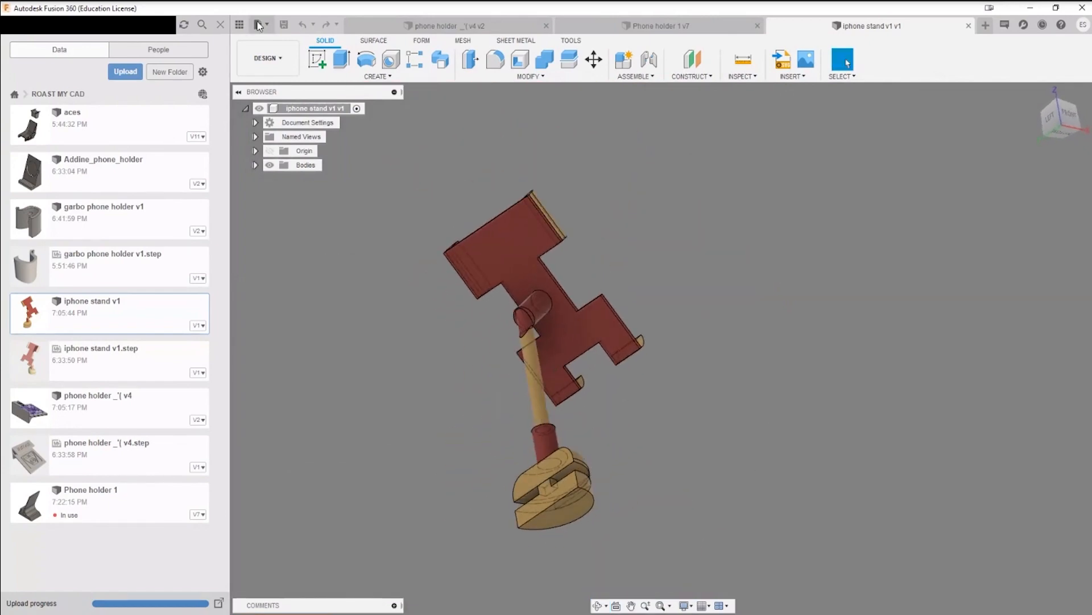
left_click(220, 25)
scroll(515, 432, "up", 3)
middle_click_drag(489, 418, 602, 397, "shift")
scroll(602, 398, "up", 3)
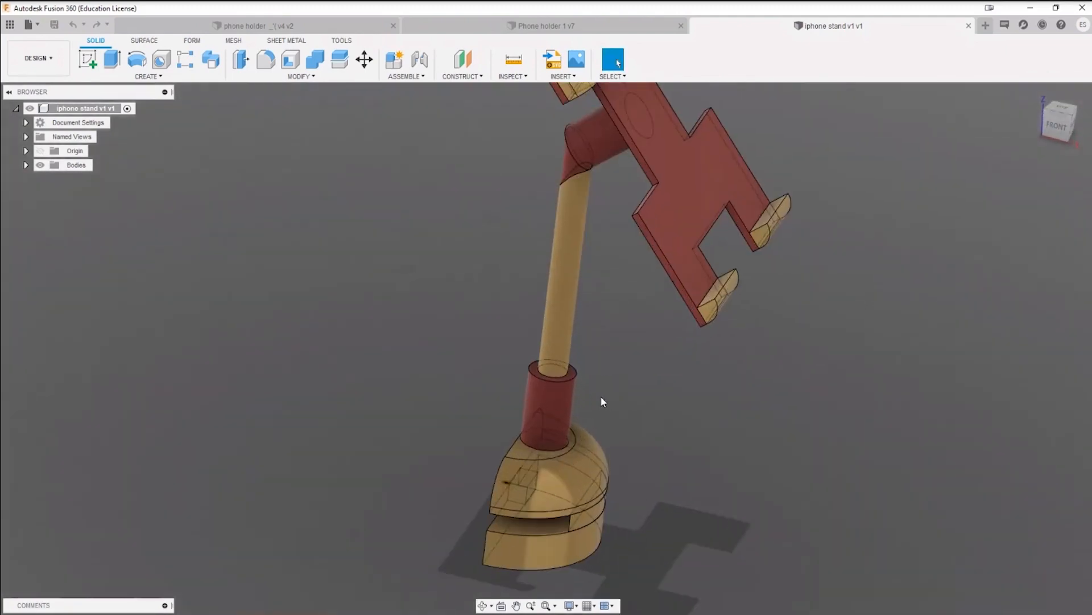
middle_click_drag(671, 410, 671, 387, "shift")
Step: List the stand's bodies, toggle Body1's visibility off and on, and inspect the phone plate's grips and inner corners
left_click(26, 165)
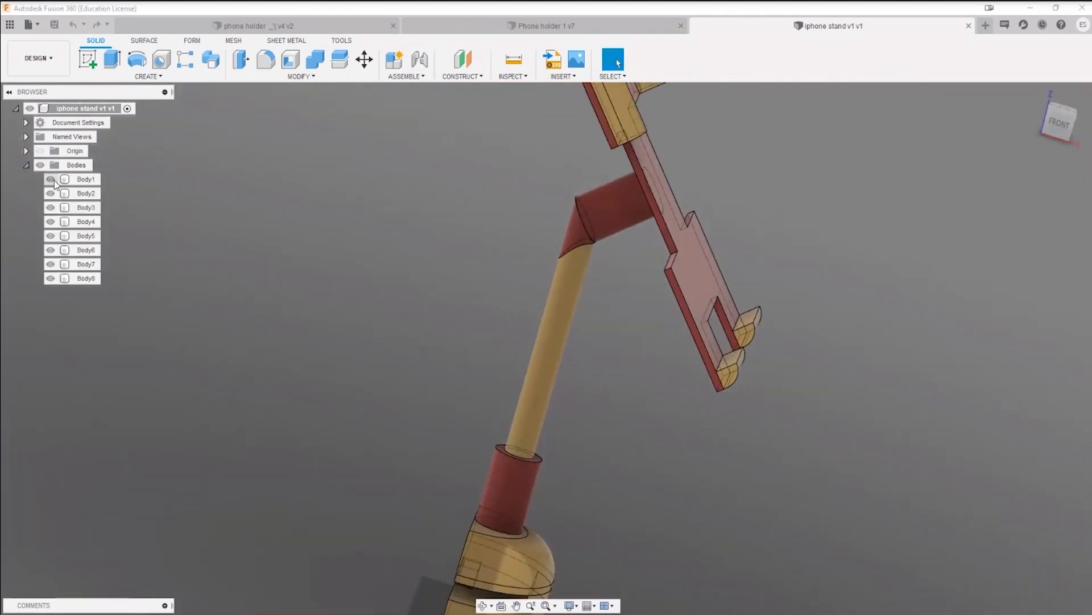
left_click(52, 179)
left_click(53, 179)
middle_click_drag(270, 321, 599, 342)
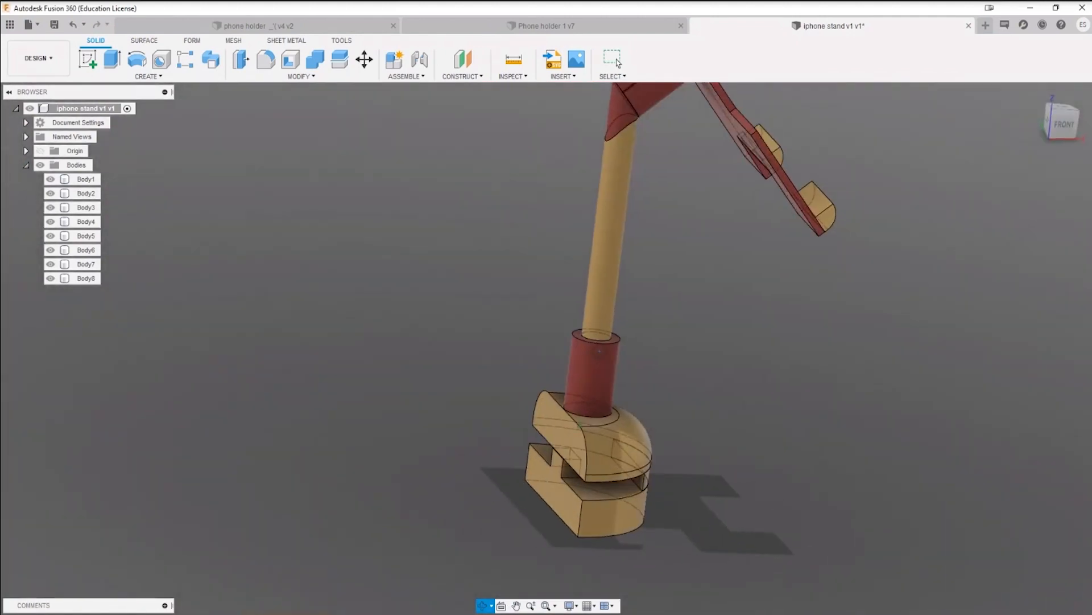
middle_click_drag(680, 297, 582, 429)
middle_click_drag(604, 401, 614, 300, "shift")
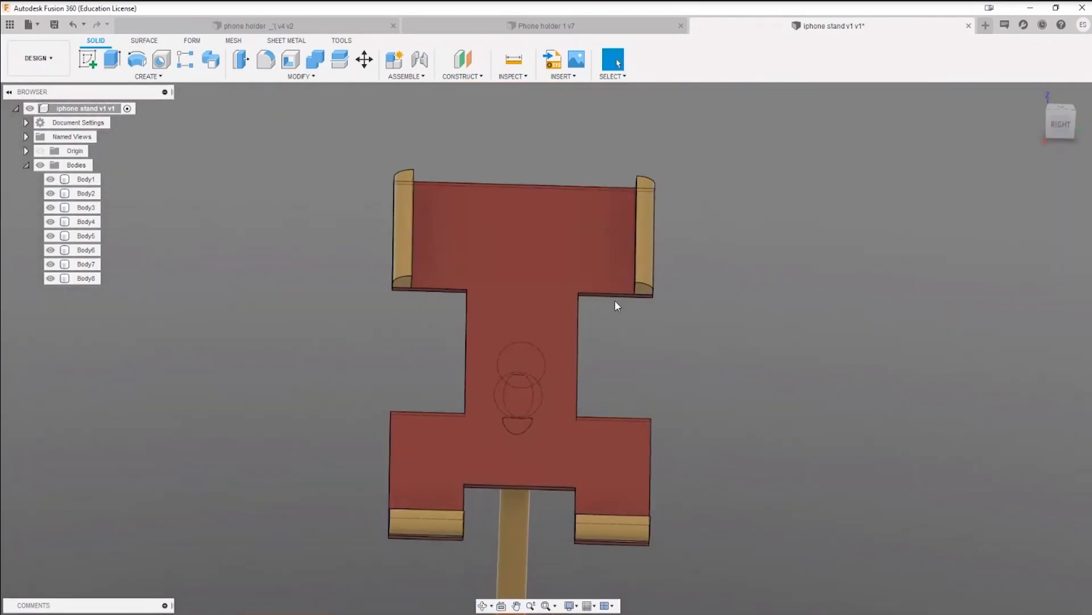
middle_click_drag(604, 417, 637, 244, "shift")
scroll(638, 244, "up", 5)
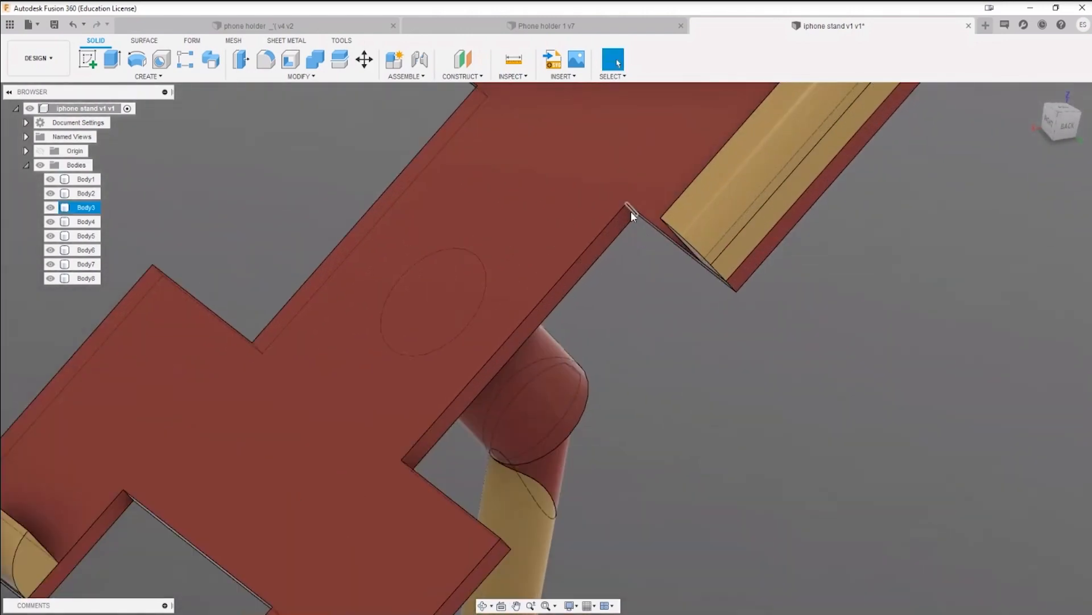
scroll(402, 472, "down", 4)
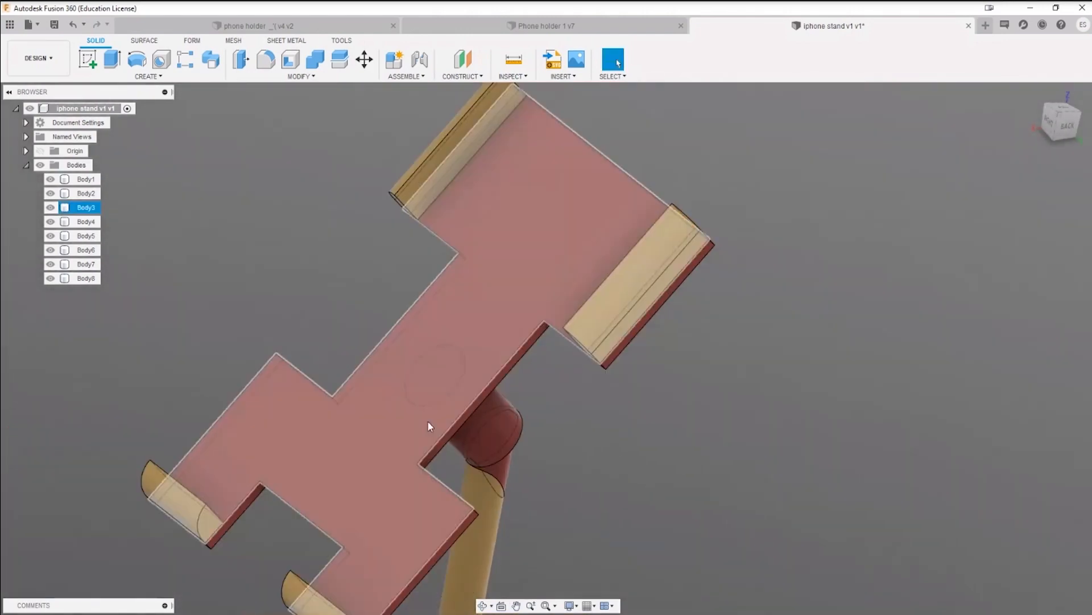
scroll(428, 421, "up", 1)
scroll(575, 406, "down", 3)
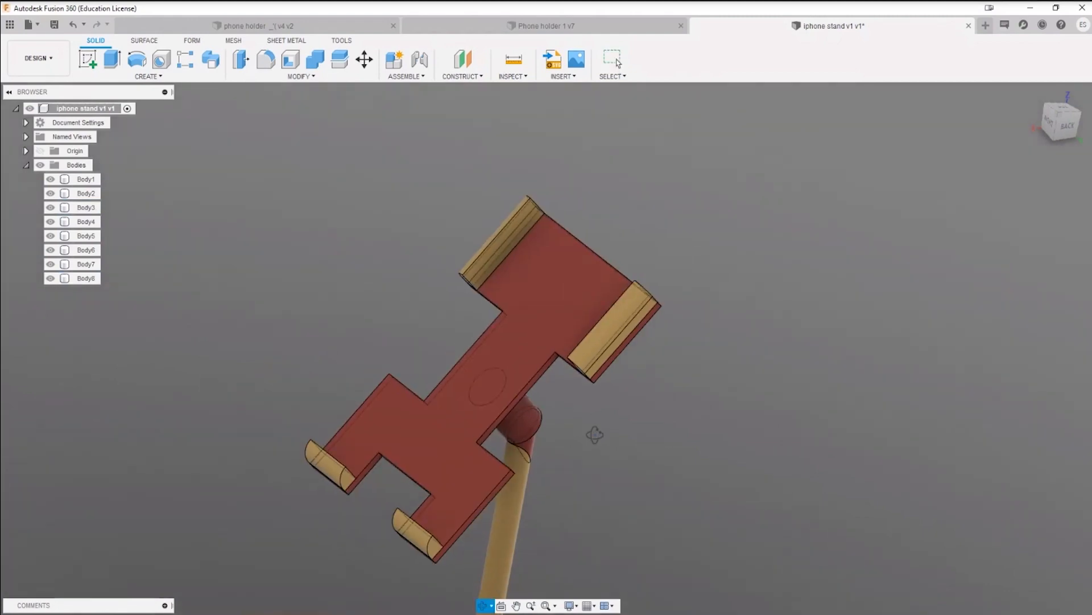
Step: Fillet the four inner corner edges of the phone plate's narrow middle section with a 5 mm radius
middle_click_drag(594, 435, 588, 408, "shift")
scroll(583, 415, "up", 3)
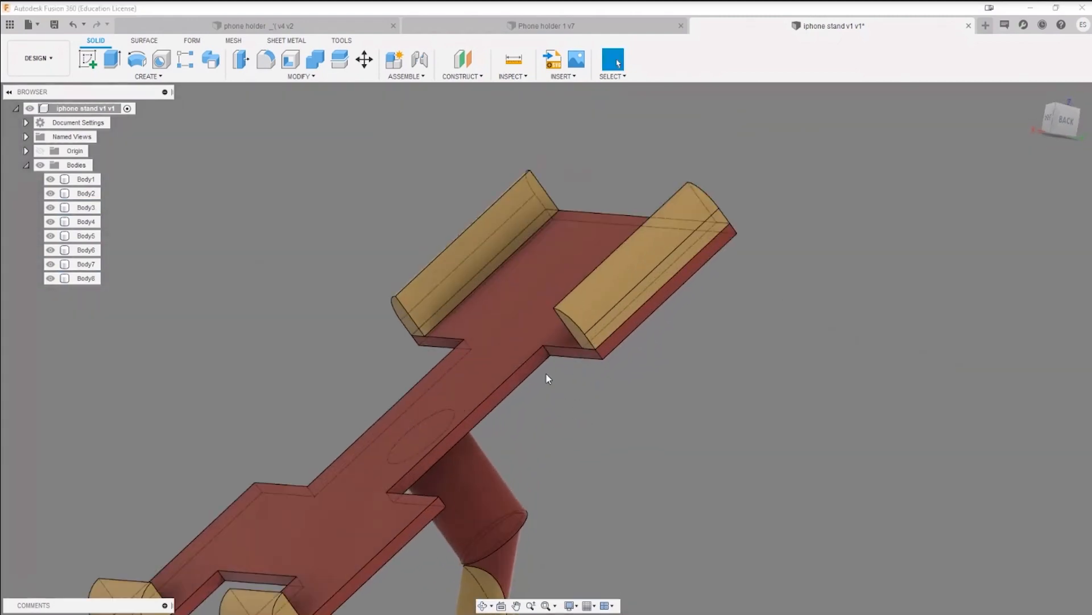
key("f")
left_click(548, 347)
middle_click_drag(546, 350, 547, 422, "shift")
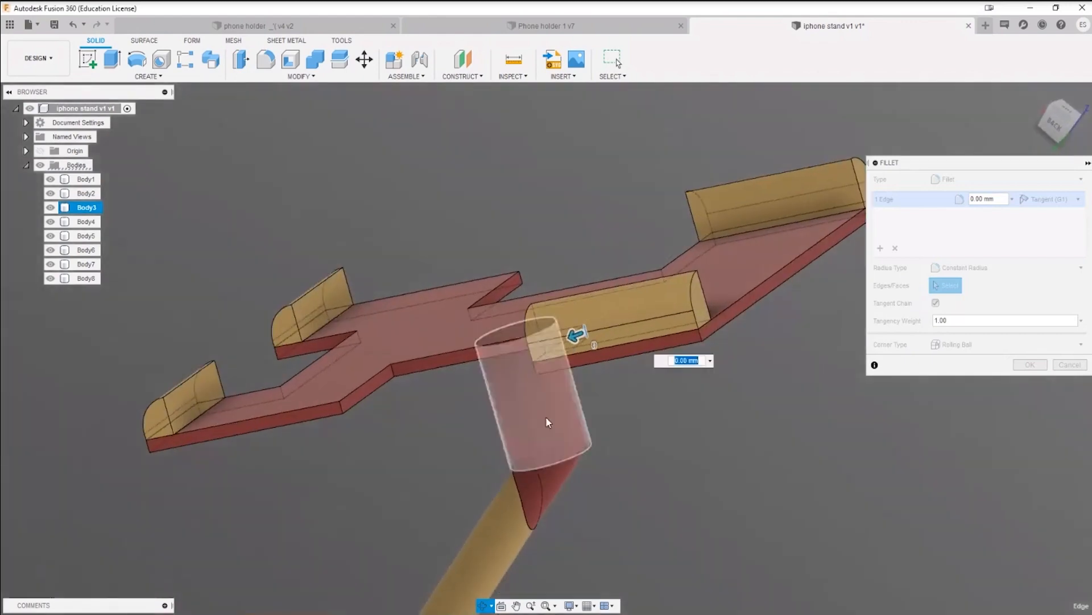
left_click(391, 369)
middle_click_drag(390, 369, 353, 364, "shift")
left_click(666, 255)
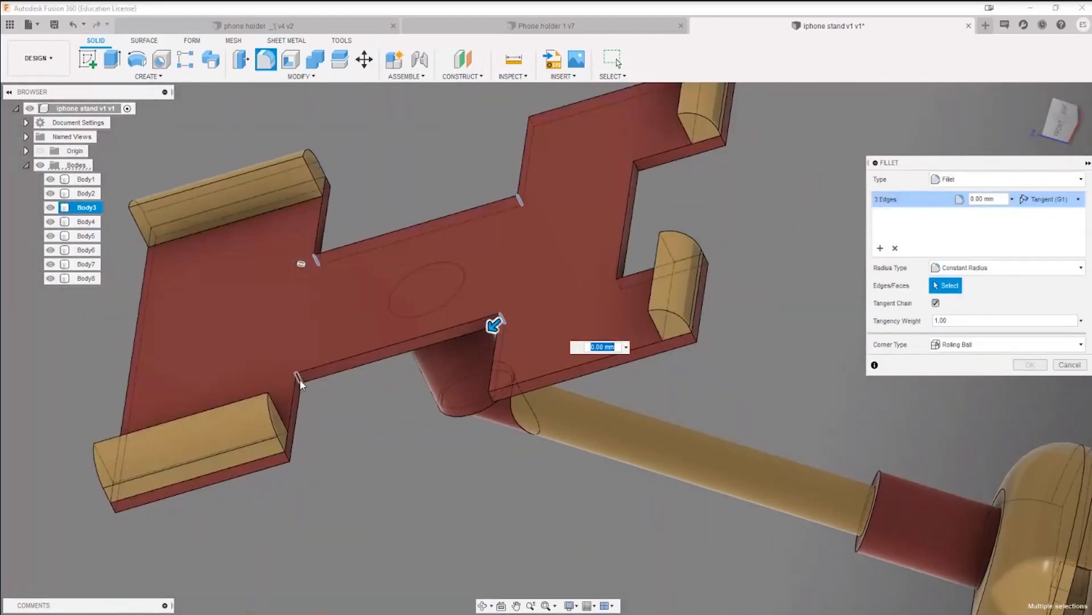
left_click(300, 380)
type("3")
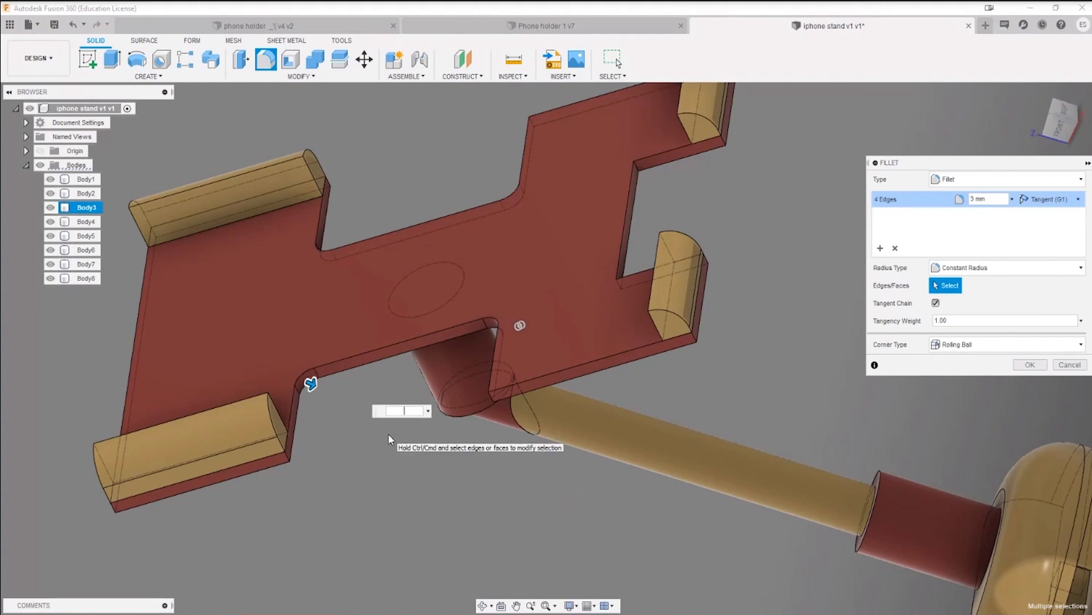
type("5")
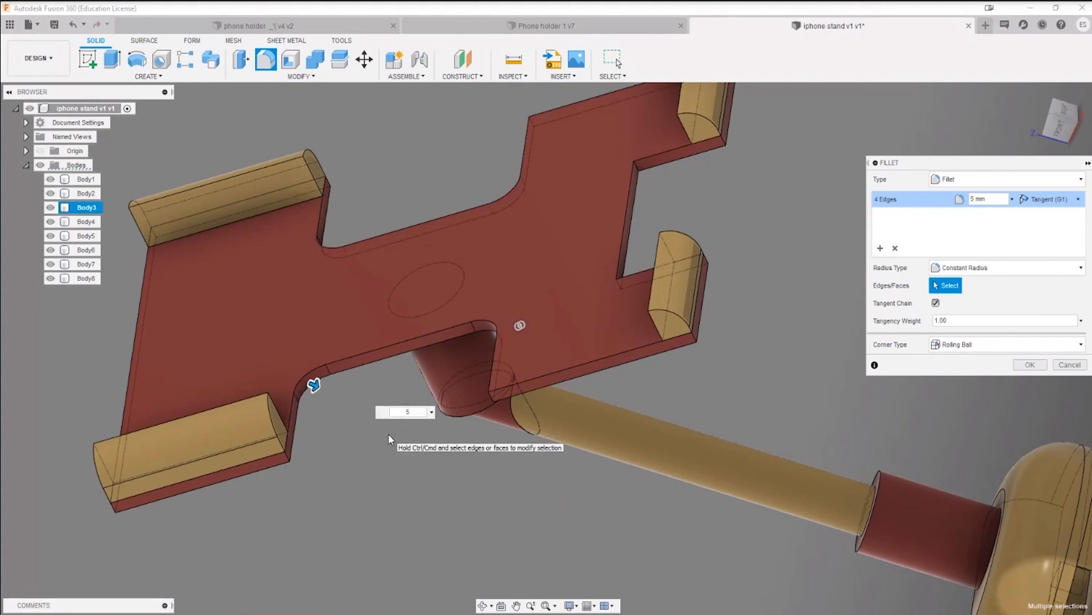
key("Return")
Step: Examine the thin arm and the angled elbow joining it to the neck under the phone plate
scroll(441, 484, "down", 4)
middle_click_drag(448, 488, 588, 298, "shift")
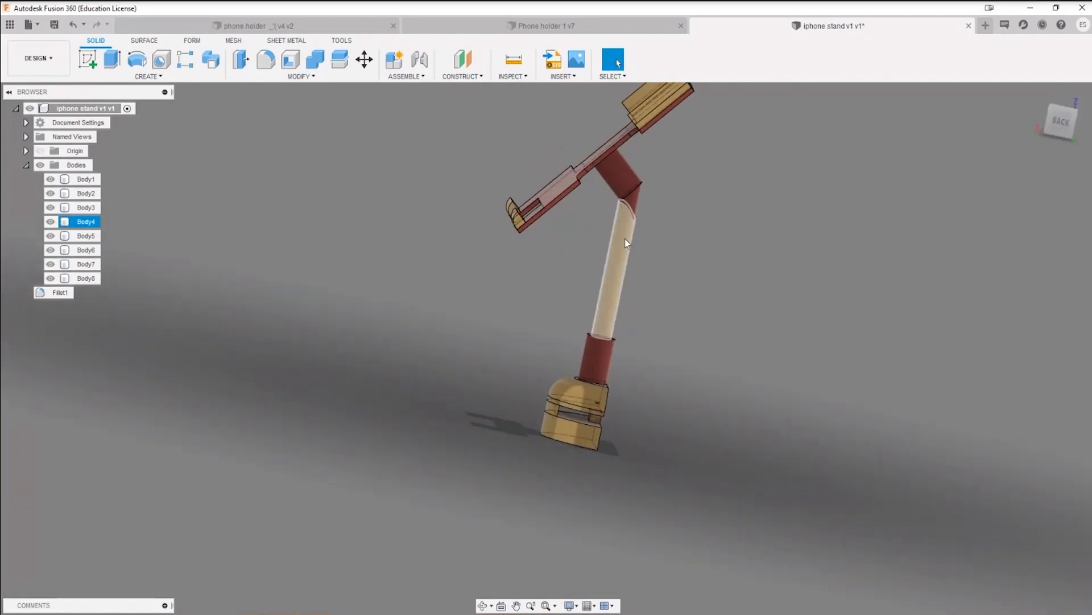
scroll(623, 262, "up", 3)
left_click(619, 281)
scroll(619, 281, "down", 3)
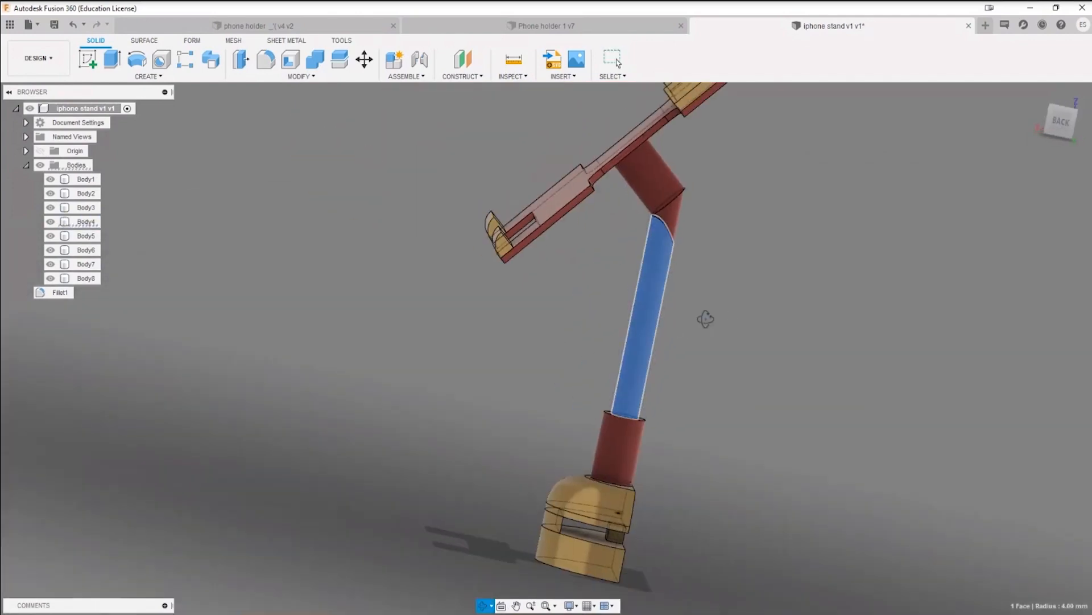
mouse_move(706, 318)
middle_mouse_down("shift")
mouse_move(668, 300)
mouse_move(646, 305)
mouse_move(666, 310)
mouse_move(705, 374)
mouse_move(766, 356)
mouse_move(723, 348)
mouse_move(710, 317)
middle_mouse_up("shift")
left_click(710, 317)
scroll(653, 192, "up", 5)
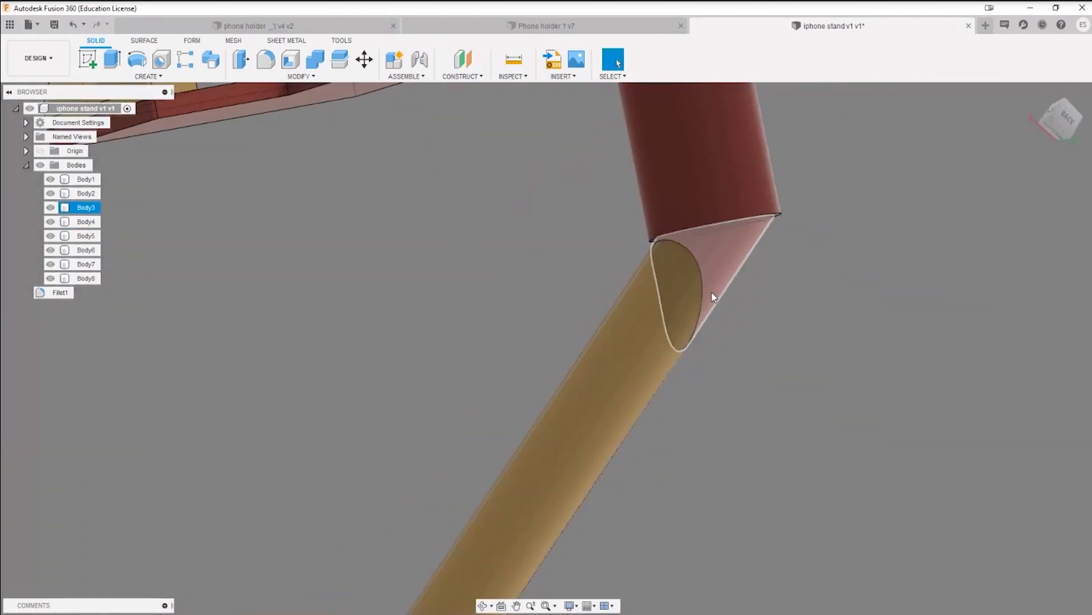
Step: Examine the thin arm's full length and its lower connection to the thicker sleeve from several sides
scroll(641, 432, "down", 5)
middle_click_drag(596, 468, 632, 360)
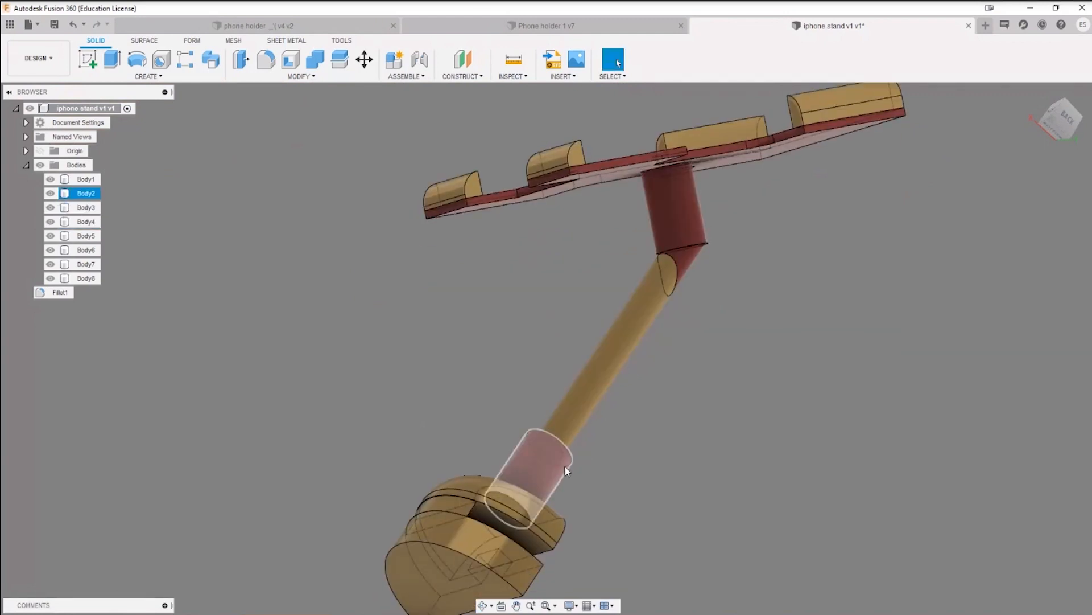
left_click(575, 427)
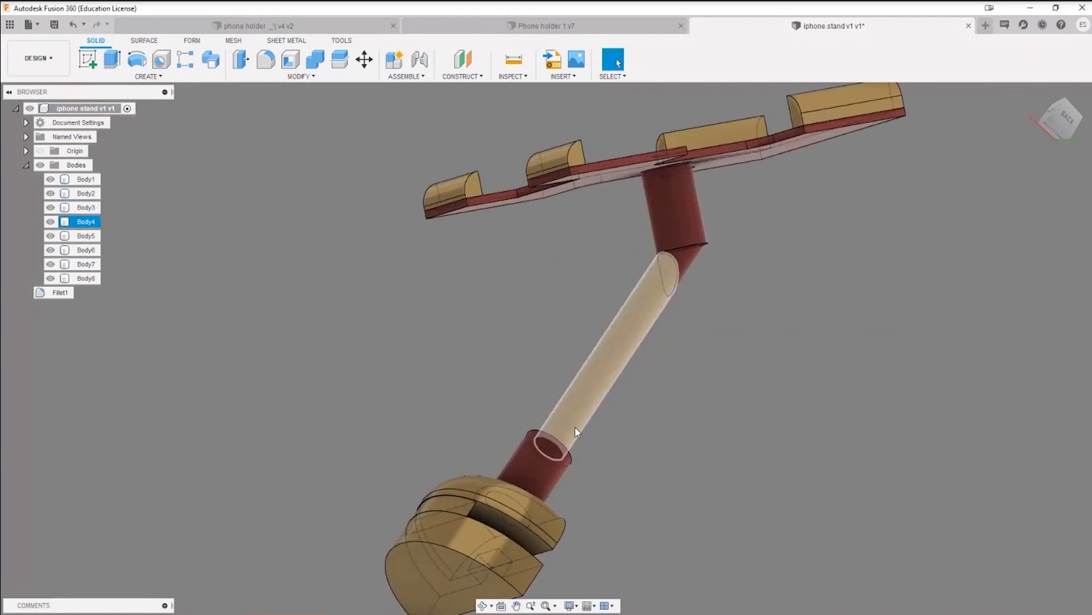
scroll(575, 425, "down", 4)
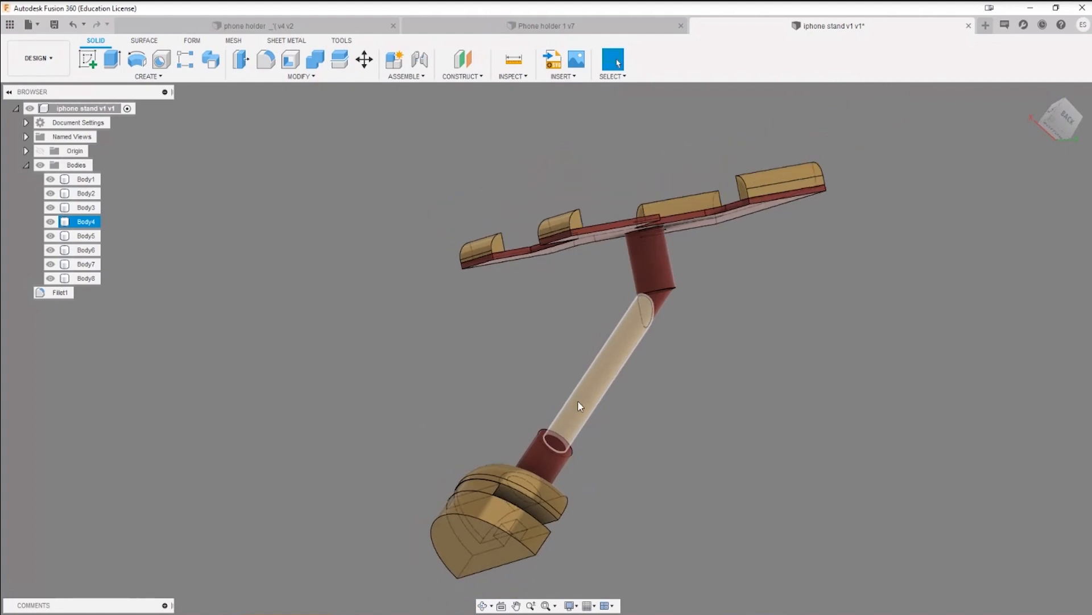
left_click(586, 435)
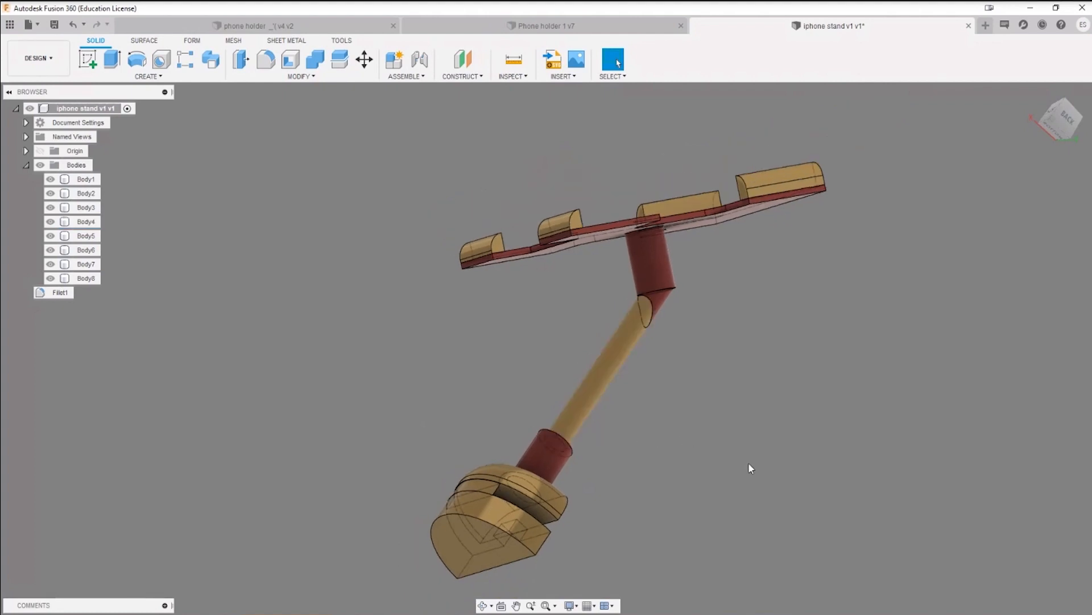
middle_click_drag(749, 462, 753, 361, "shift")
scroll(574, 299, "up", 3)
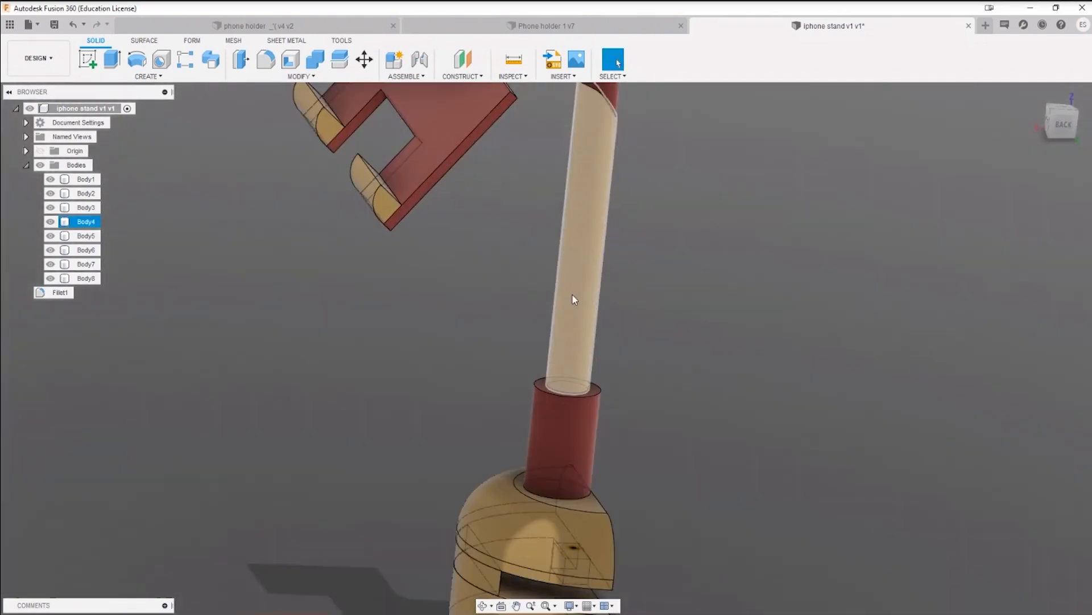
scroll(675, 404, "down", 5)
middle_click_drag(675, 405, 739, 359, "shift")
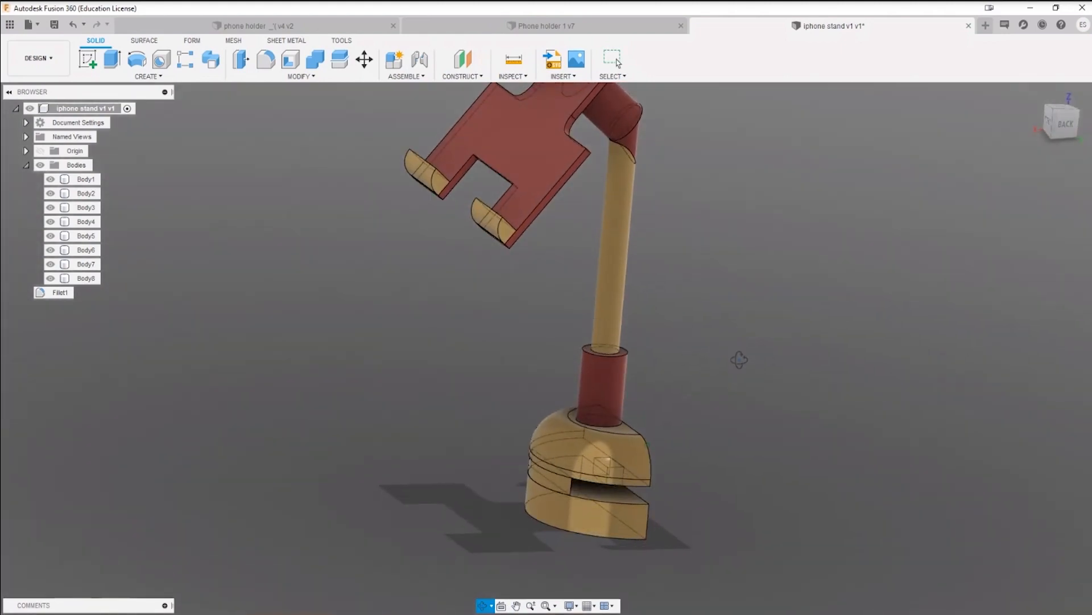
scroll(739, 356, "down", 1)
middle_click_drag(731, 277, 687, 362)
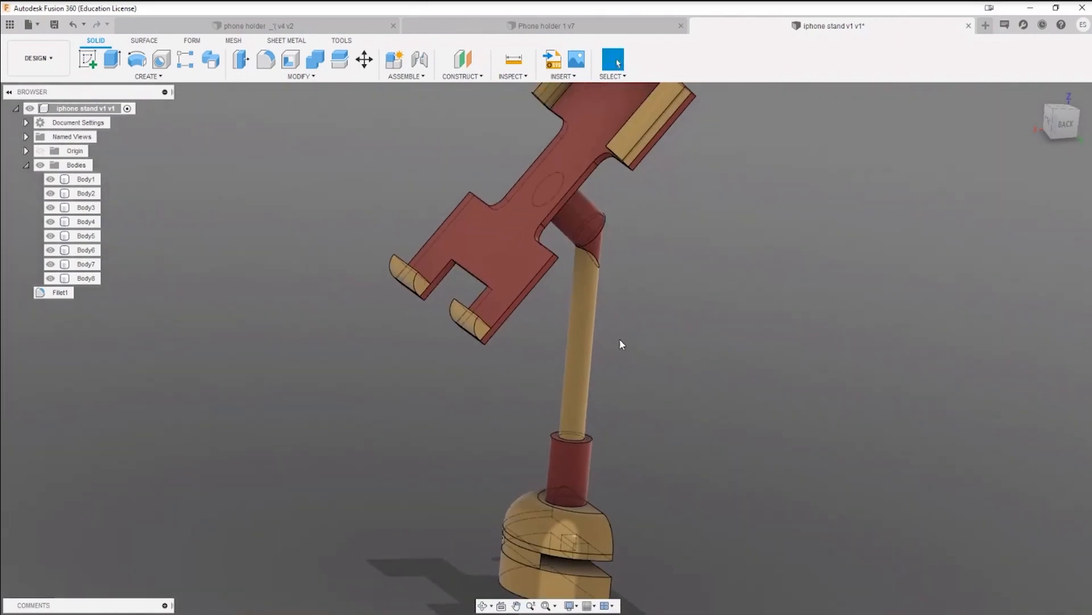
Step: Open the appearance settings for the thin arm, browse the library's material categories, and close them unchanged
right_click(585, 329)
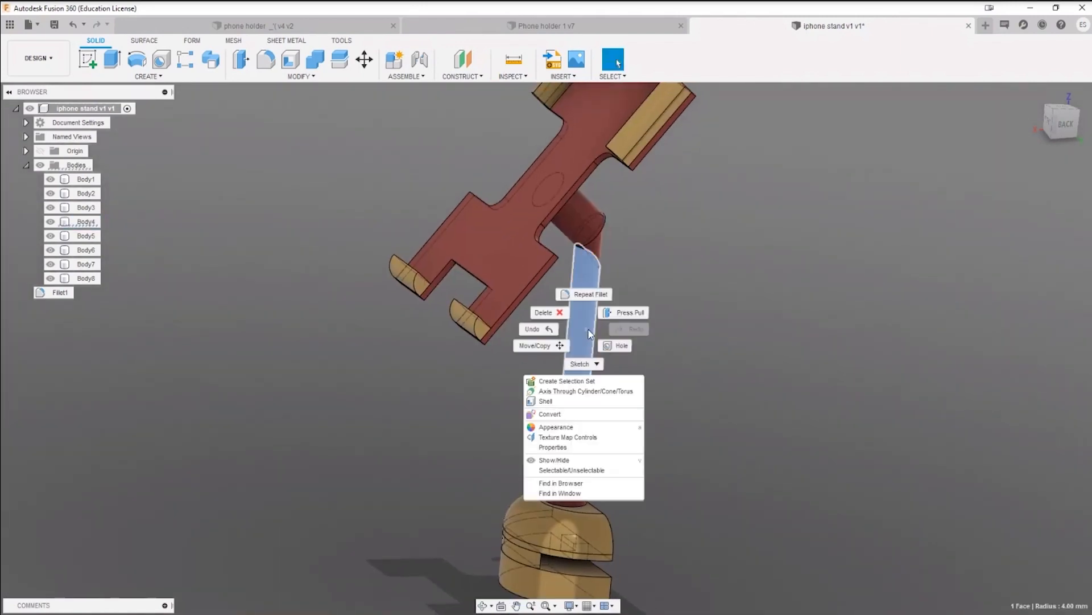
left_click(585, 428)
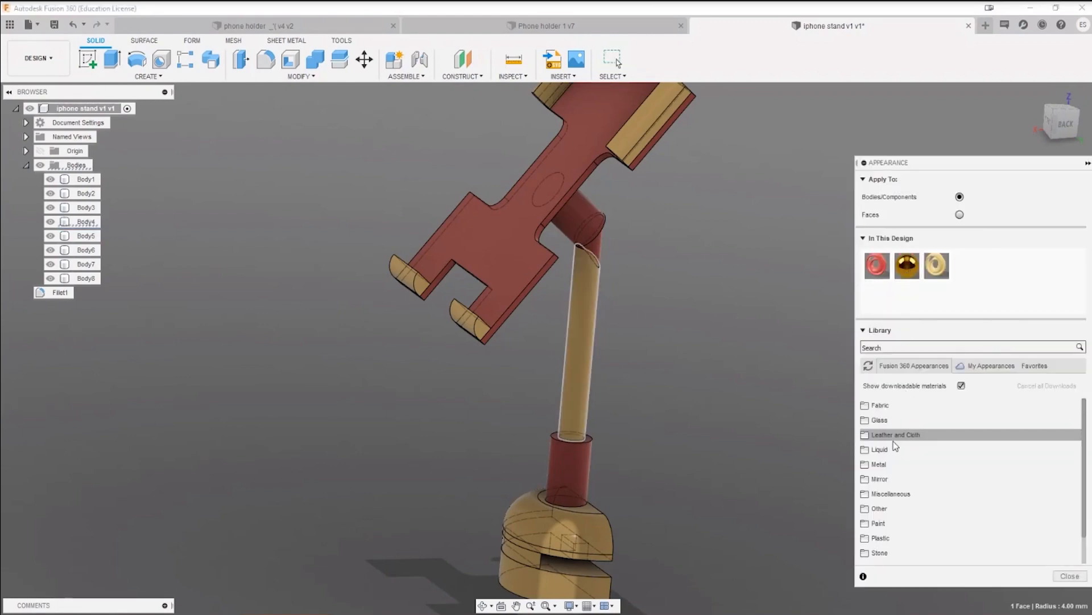
scroll(905, 494, "down", 1)
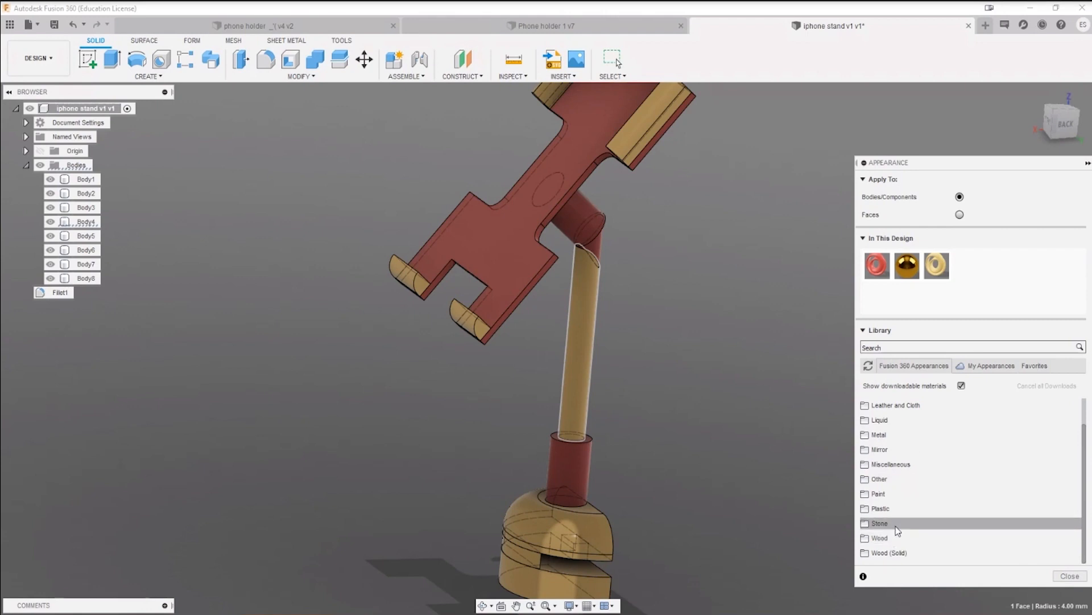
scroll(895, 526, "up", 1)
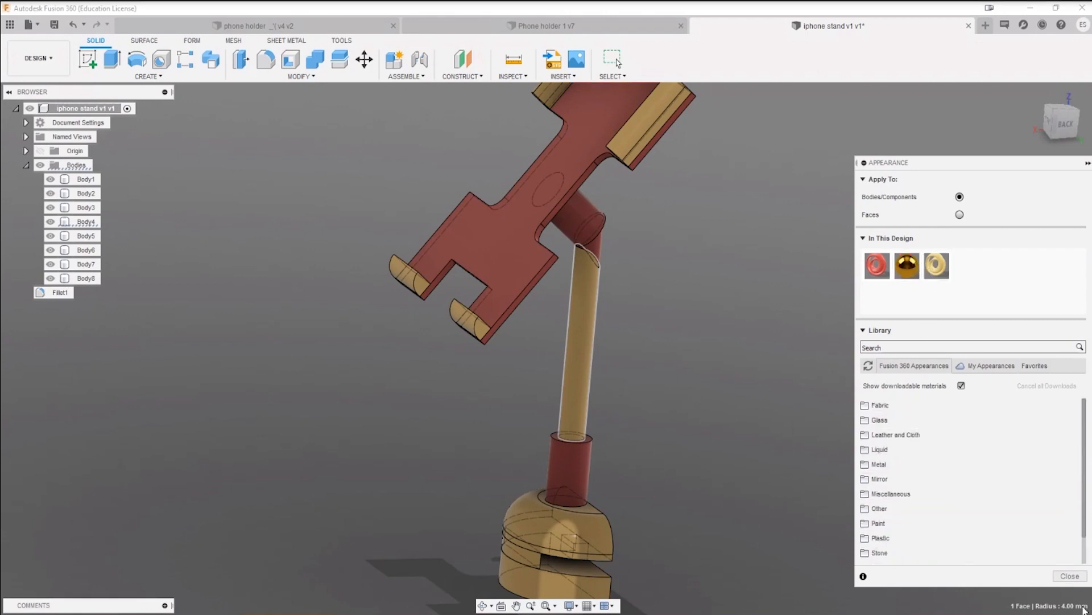
left_click(1072, 584)
Step: Examine the clamp base, its slot and the square opening from above, below and the sides
middle_click_drag(762, 523, 770, 395)
scroll(617, 453, "up", 5)
mouse_move(803, 454)
middle_mouse_down("shift")
mouse_move(775, 439)
mouse_move(817, 457)
middle_mouse_up("shift")
scroll(747, 477, "down", 5)
scroll(767, 448, "down", 1)
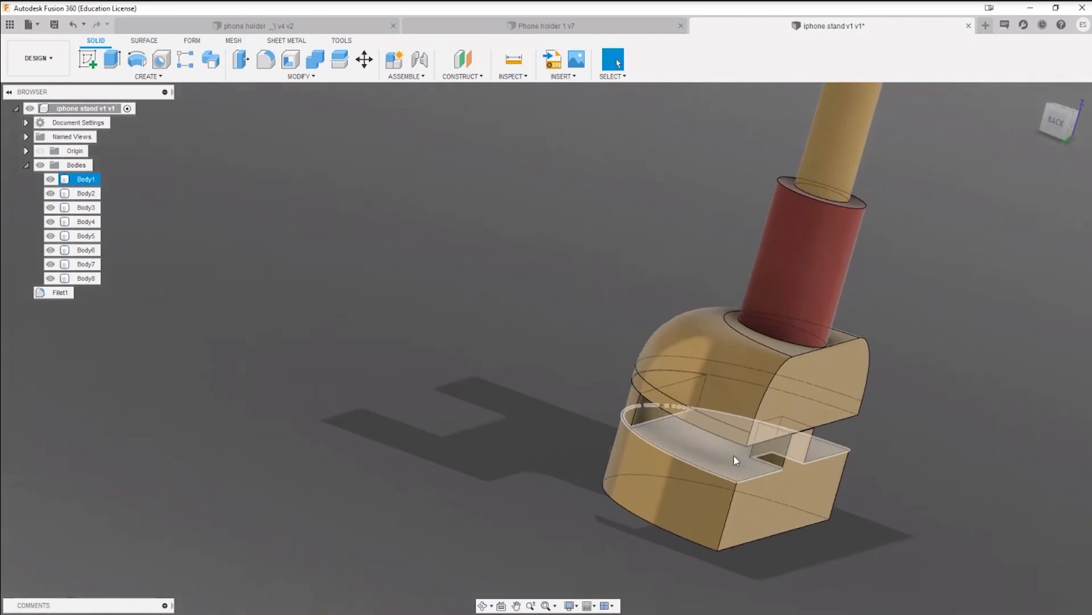
scroll(733, 456, "up", 3)
scroll(733, 456, "down", 3)
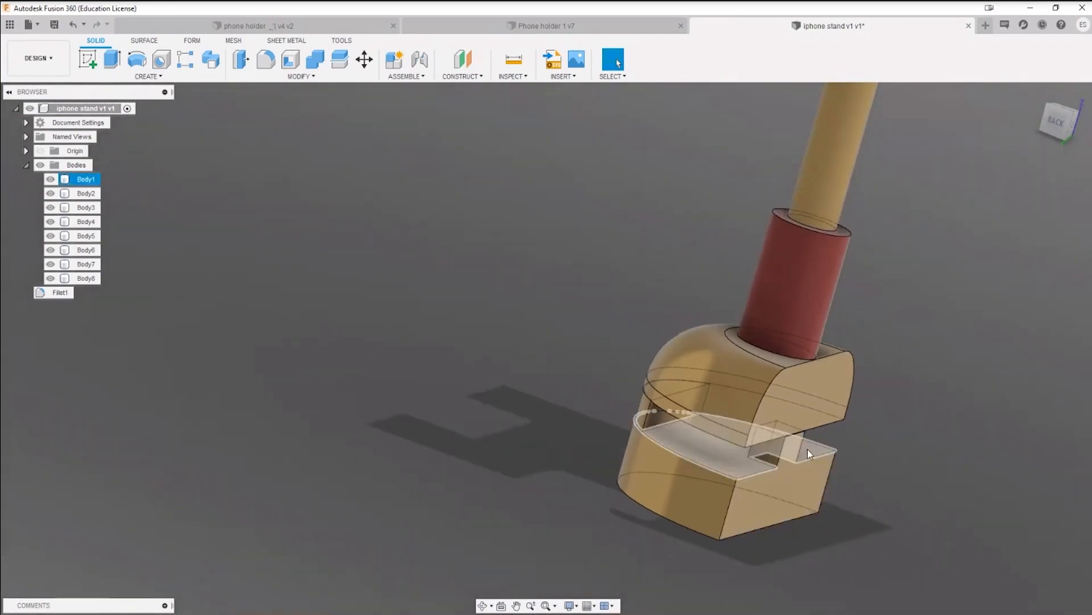
scroll(811, 463, "down", 5)
middle_click_drag(913, 354, 751, 358)
scroll(609, 475, "up", 6)
scroll(723, 472, "down", 5)
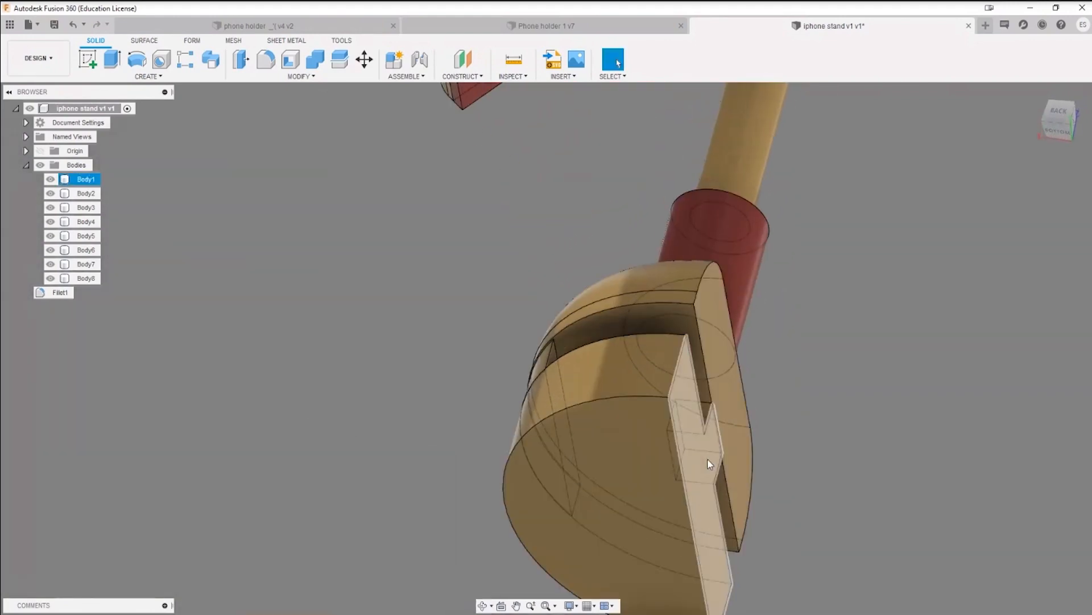
middle_click_drag(707, 456, 711, 481, "shift")
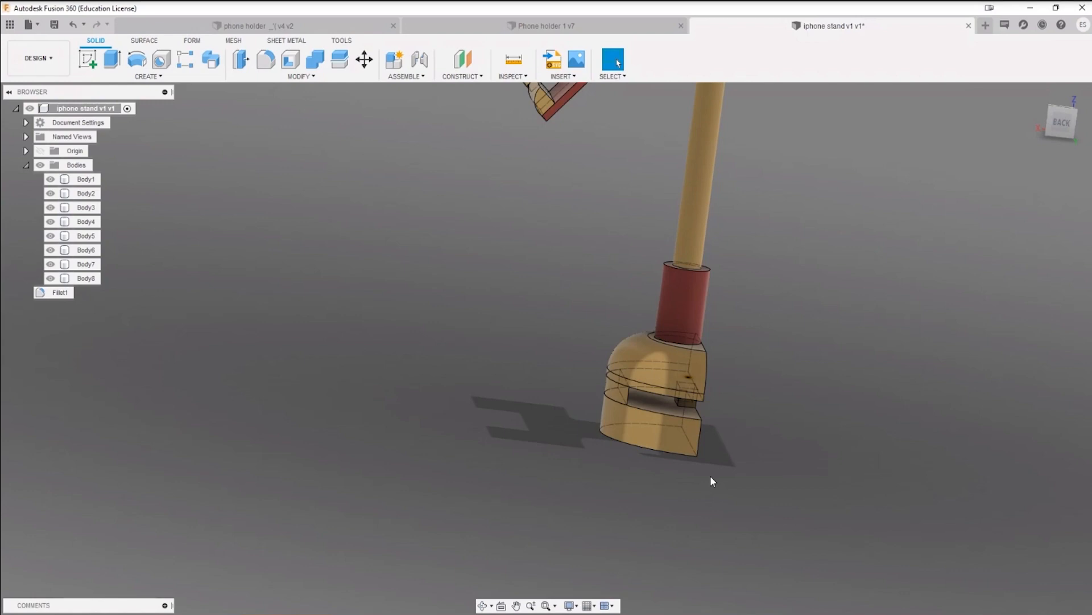
mouse_move(684, 419)
middle_mouse_down("shift")
mouse_move(718, 482)
mouse_move(700, 435)
mouse_move(703, 451)
mouse_move(649, 422)
mouse_move(759, 419)
mouse_move(729, 378)
mouse_move(783, 371)
mouse_move(742, 356)
mouse_move(775, 368)
mouse_move(766, 339)
mouse_move(741, 385)
mouse_move(742, 454)
mouse_move(712, 458)
mouse_move(759, 426)
mouse_move(753, 402)
mouse_move(695, 441)
mouse_move(743, 422)
mouse_move(728, 440)
mouse_move(691, 438)
middle_mouse_up("shift")
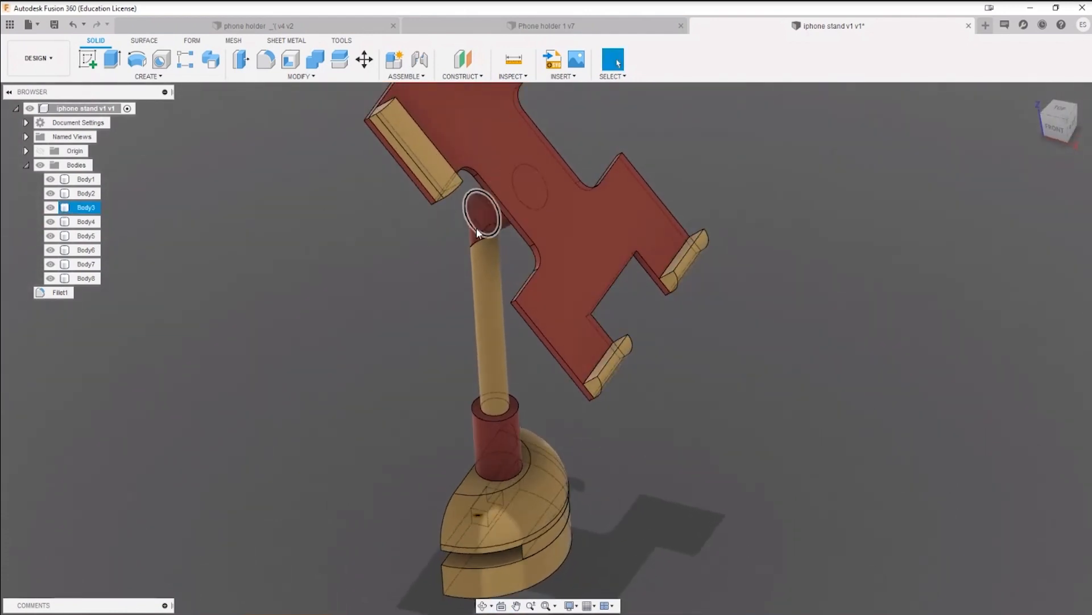
Step: Fillet the elbow edge where the wedge meets the thick neck's end face with a radius of 9.819 mm
middle_click_drag(497, 248, 529, 200, "shift")
scroll(463, 229, "up", 6)
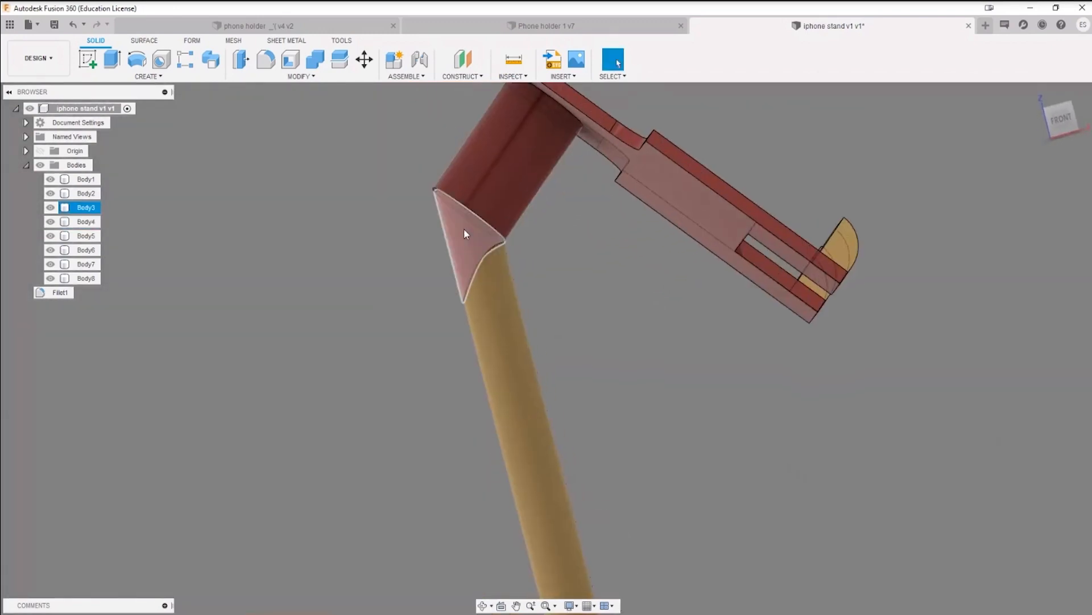
middle_click_drag(514, 244, 486, 217, "shift")
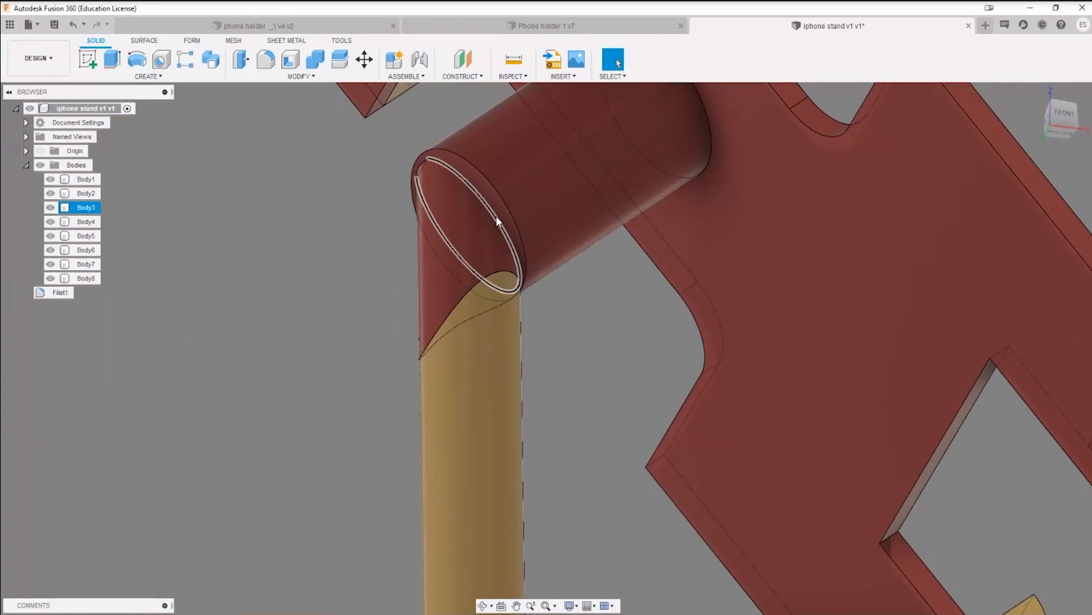
key("f")
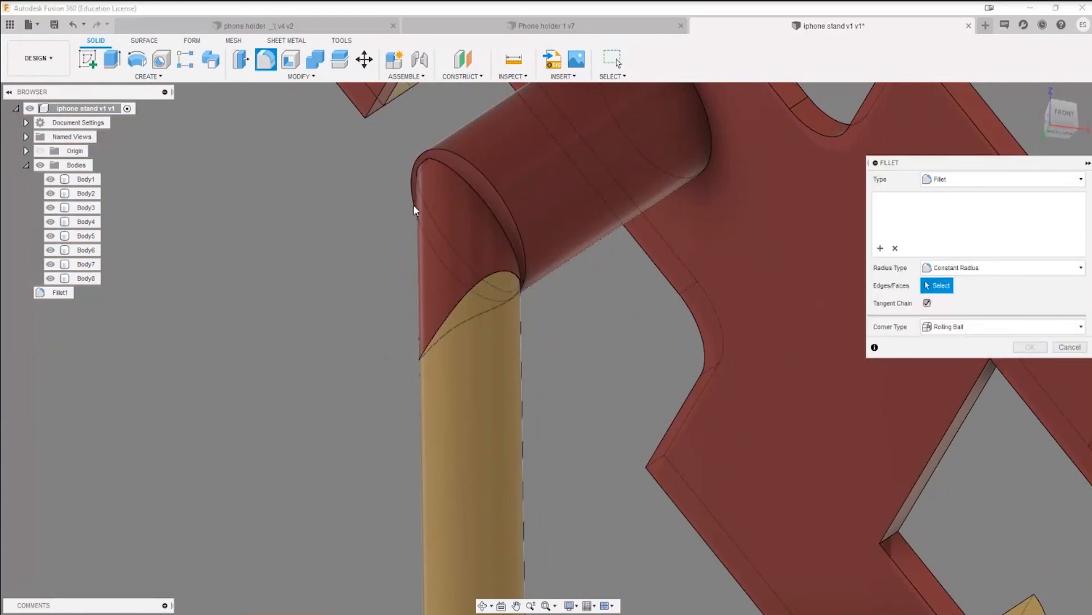
left_click(490, 207)
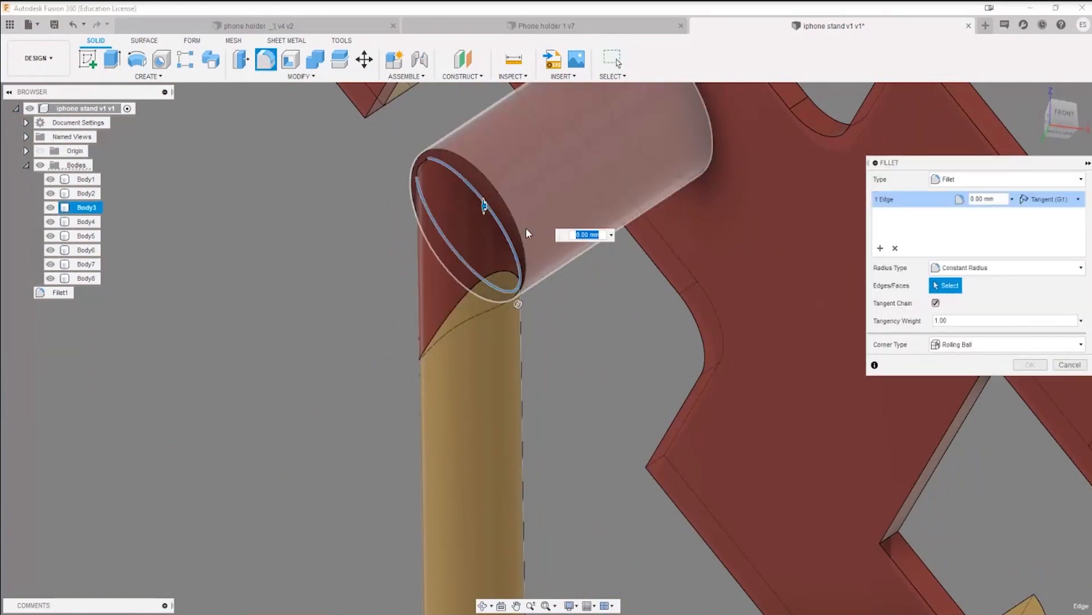
mouse_move(484, 204)
left_mouse_down()
mouse_move(478, 214)
mouse_move(468, 203)
left_mouse_up()
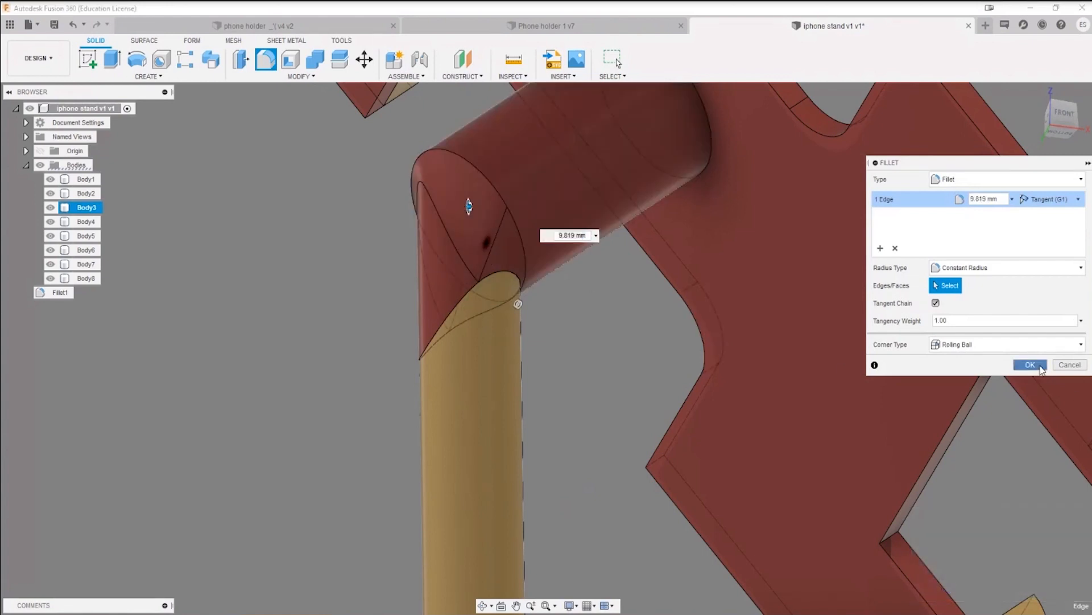
left_click(1030, 364)
Step: Try to fillet the curved edge where the elbow wedge meets the thin arm, and cancel the command
middle_click_drag(533, 324, 582, 170, "shift")
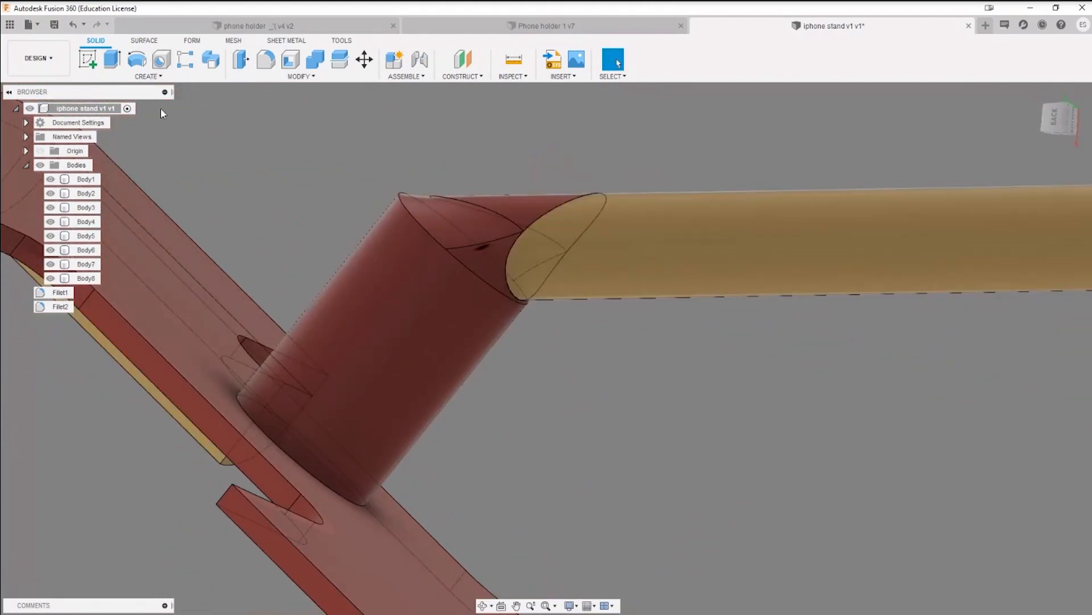
left_click(266, 58)
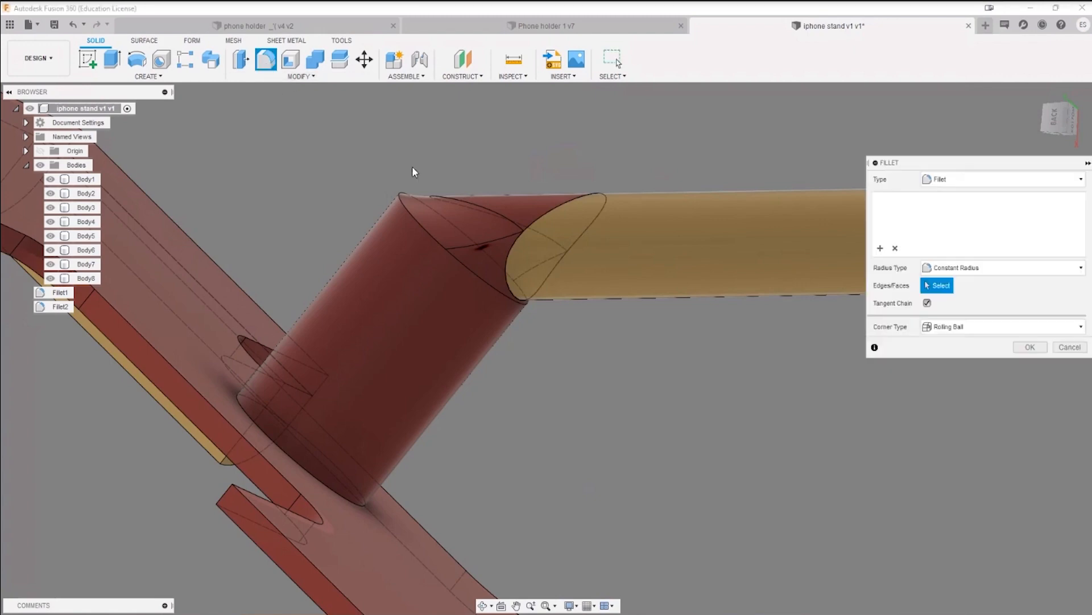
left_click(544, 214)
left_click_drag(543, 214, 546, 224)
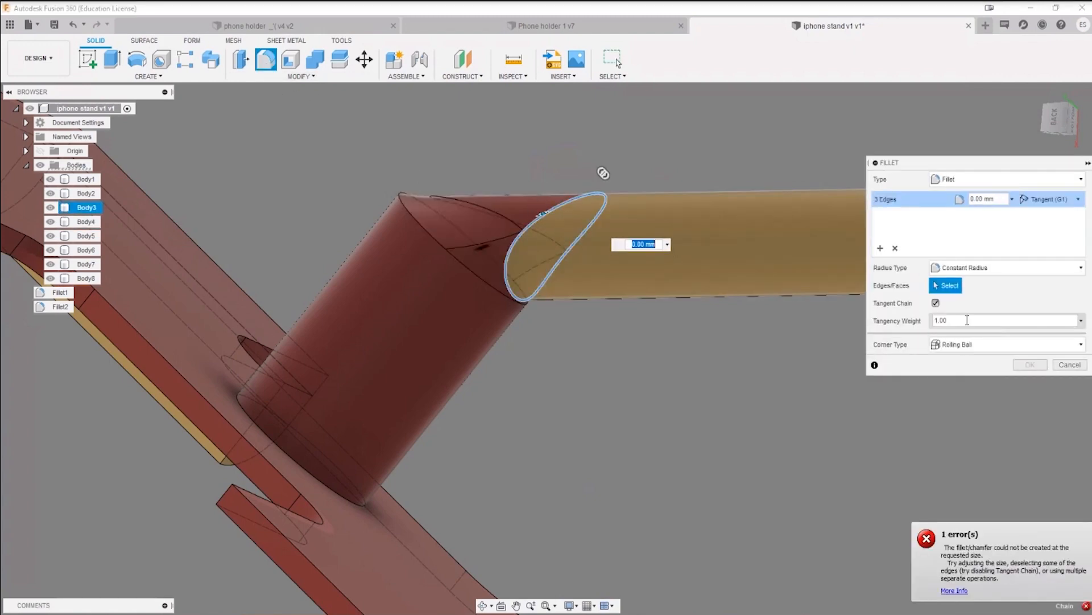
left_click(1069, 364)
Step: Try to offset the thick neck's cylindrical face by 17.696 mm, cancel the command, and undo the elbow fillet
scroll(741, 358, "down", 3)
middle_click_drag(741, 359, 630, 300, "shift")
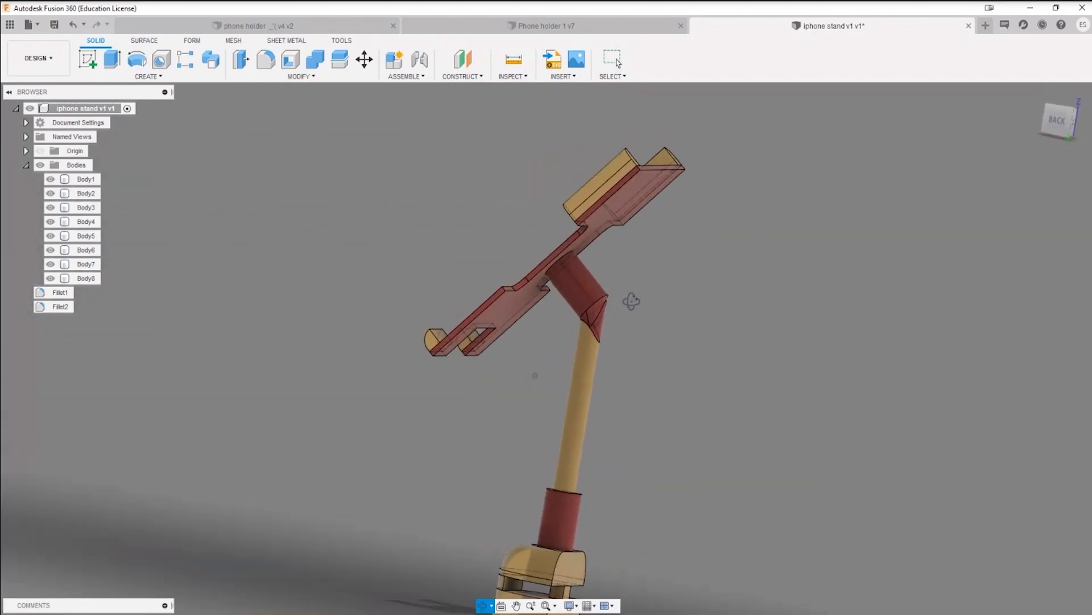
scroll(571, 290, "up", 4)
key("q")
left_click(570, 275)
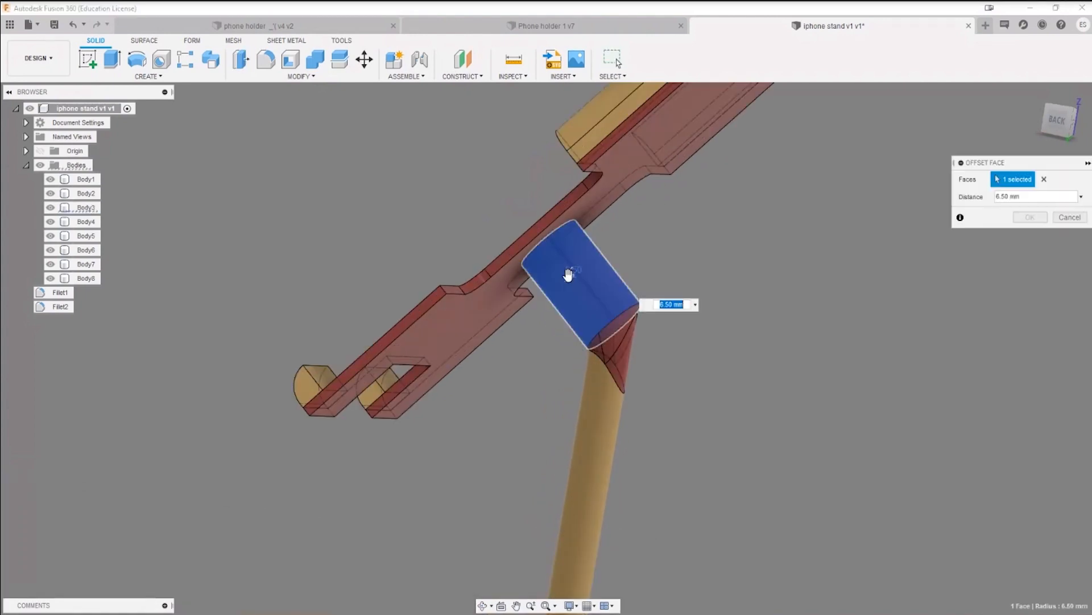
left_click_drag(567, 275, 562, 273)
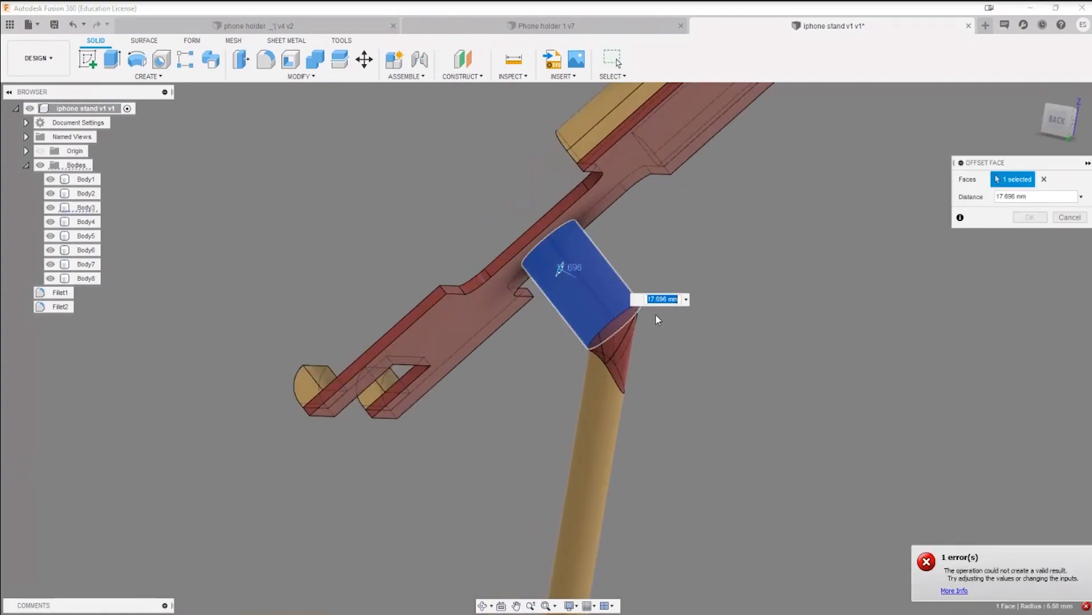
key("Escape")
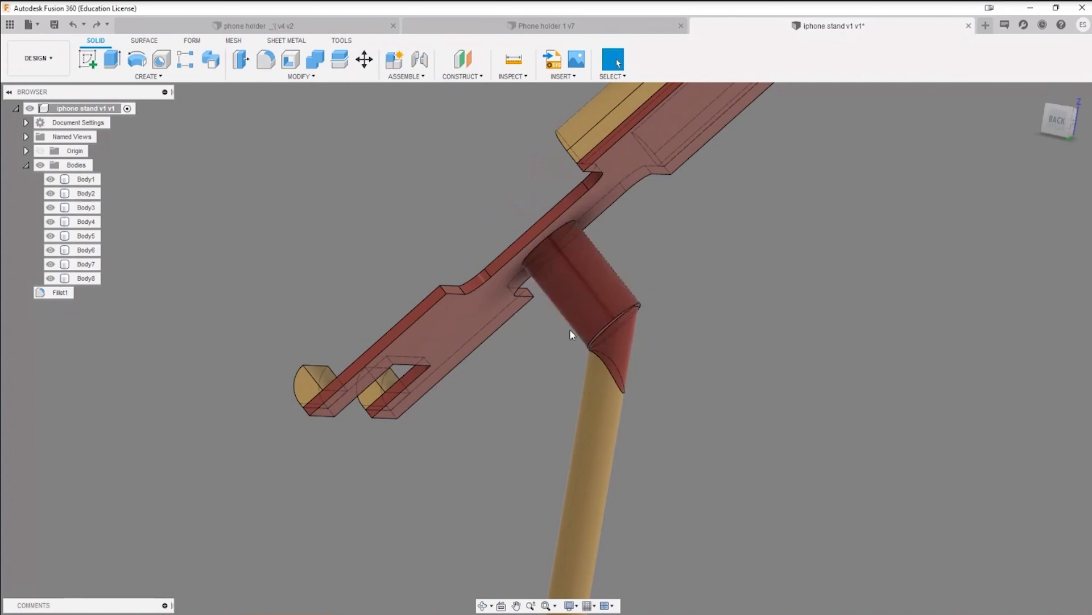
Step: Offset the thick neck's cylindrical face outward to a radius of 10.294 mm
middle_click_drag(571, 335, 660, 326, "shift")
scroll(597, 337, "up", 3)
key("q")
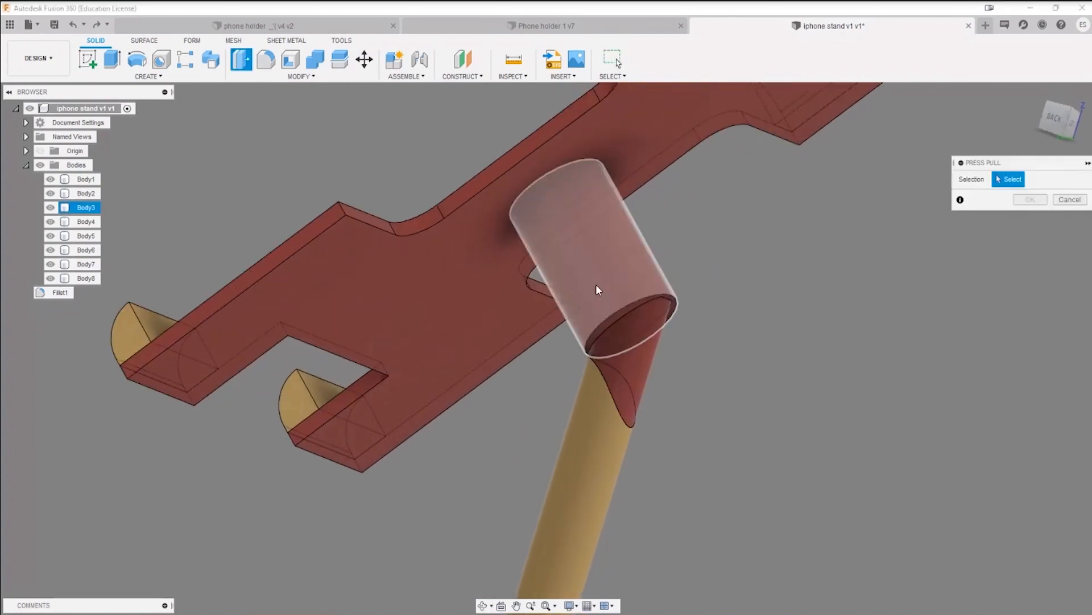
left_click(596, 285)
left_click_drag(590, 273, 574, 280)
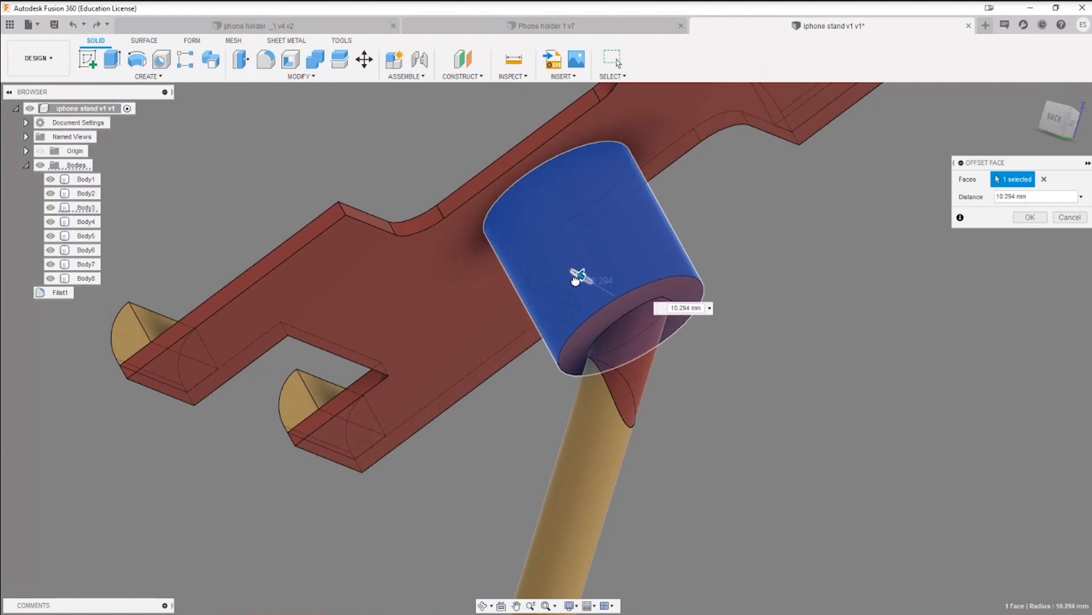
middle_click_drag(852, 307, 879, 284, "shift")
left_click(644, 403)
Step: Examine the elbow where the wedge meets the thin arm and the enlarged neck, highlighting the bodies involved
left_click(627, 429)
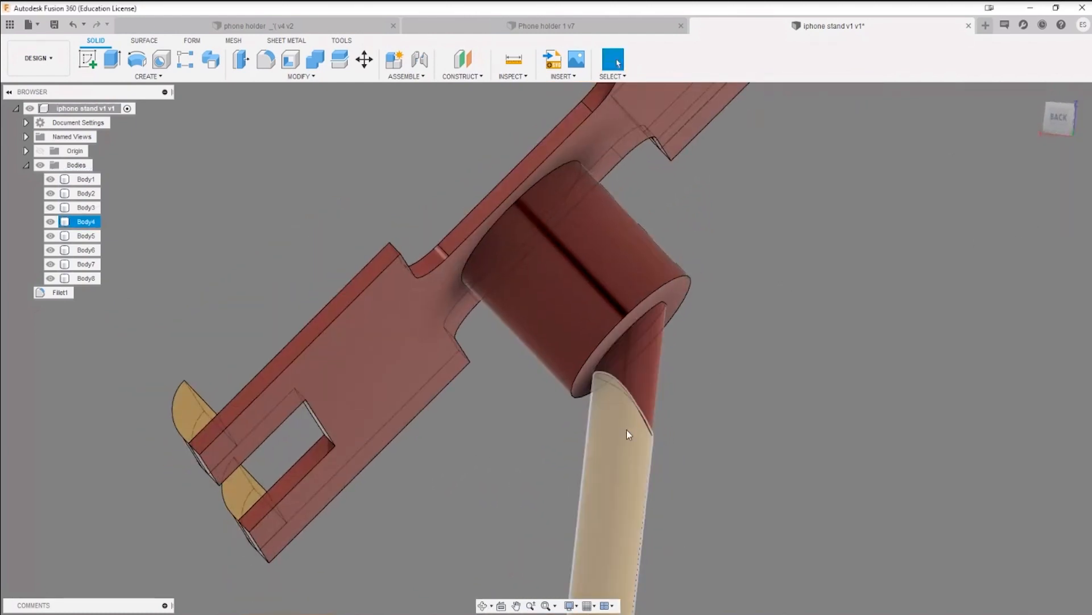
scroll(641, 421, "down", 3)
scroll(642, 421, "up", 5)
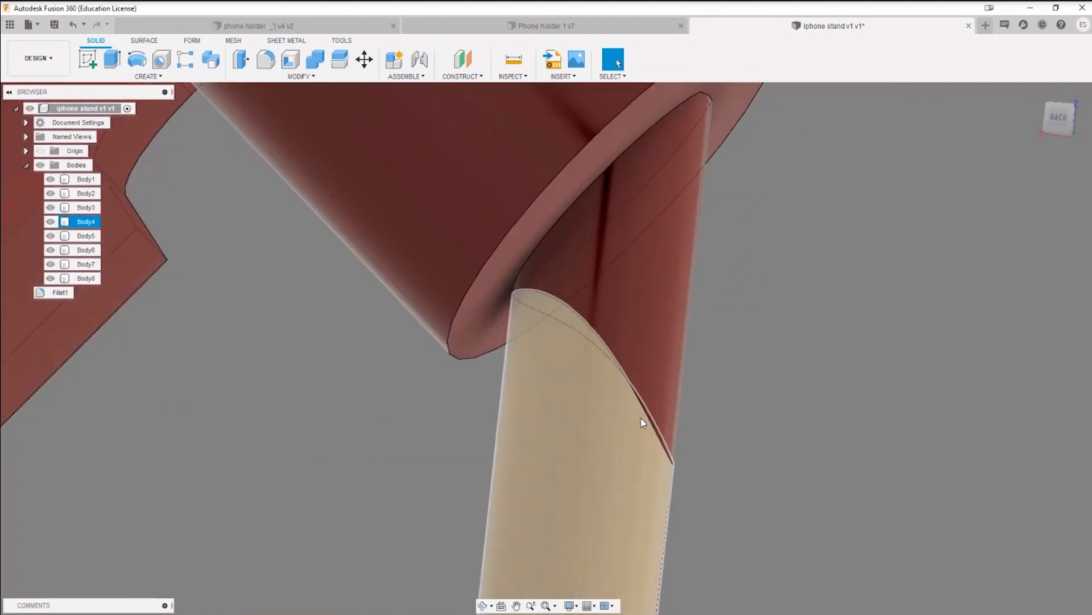
left_click(709, 495)
middle_click_drag(691, 370, 697, 378, "shift")
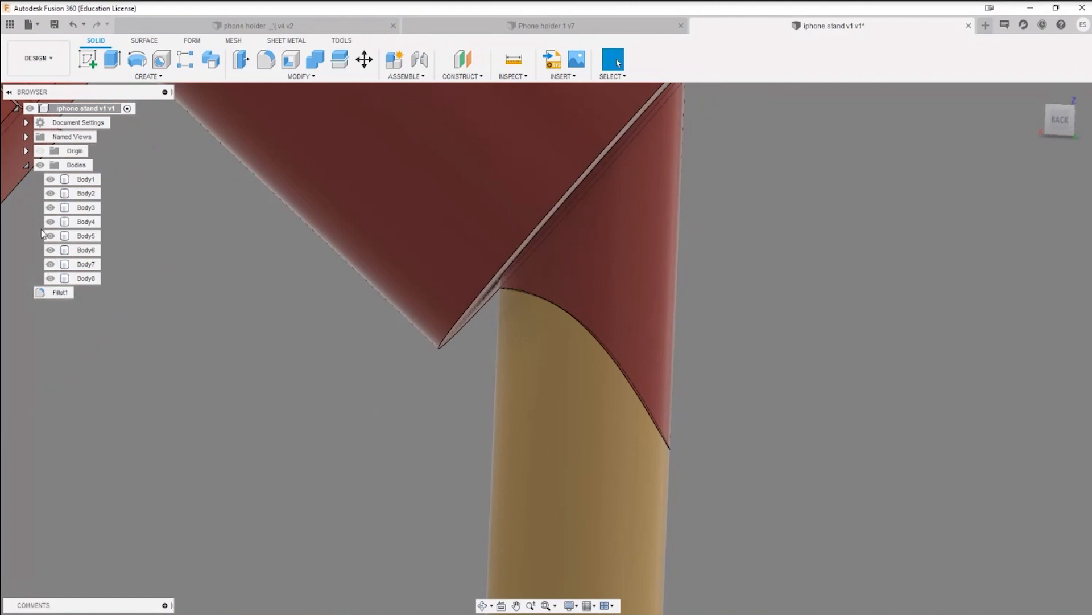
left_click(86, 207)
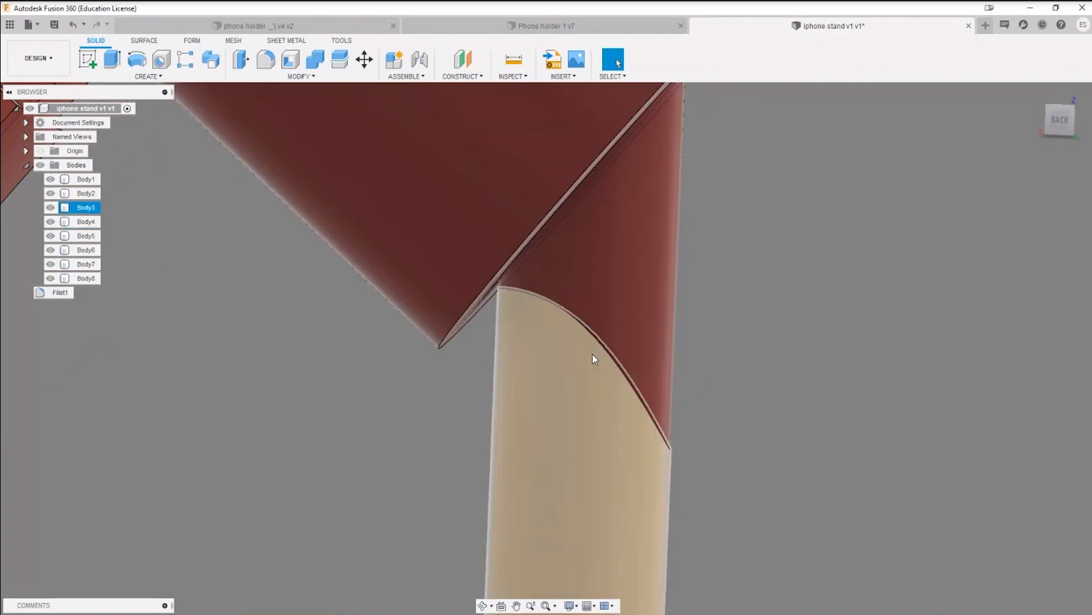
left_click(497, 298)
scroll(752, 415, "down", 3)
middle_click_drag(777, 403, 653, 322)
scroll(715, 339, "down", 2)
scroll(648, 324, "down", 4)
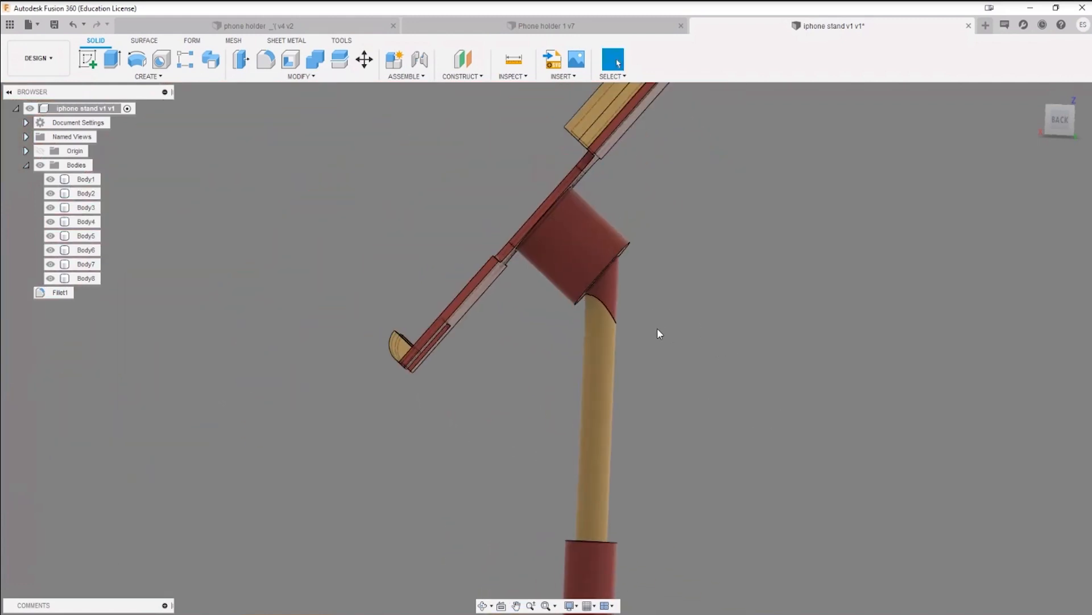
Step: Create a construction plane offset 129.52 mm from the XZ plane beside the stand
left_click(463, 60)
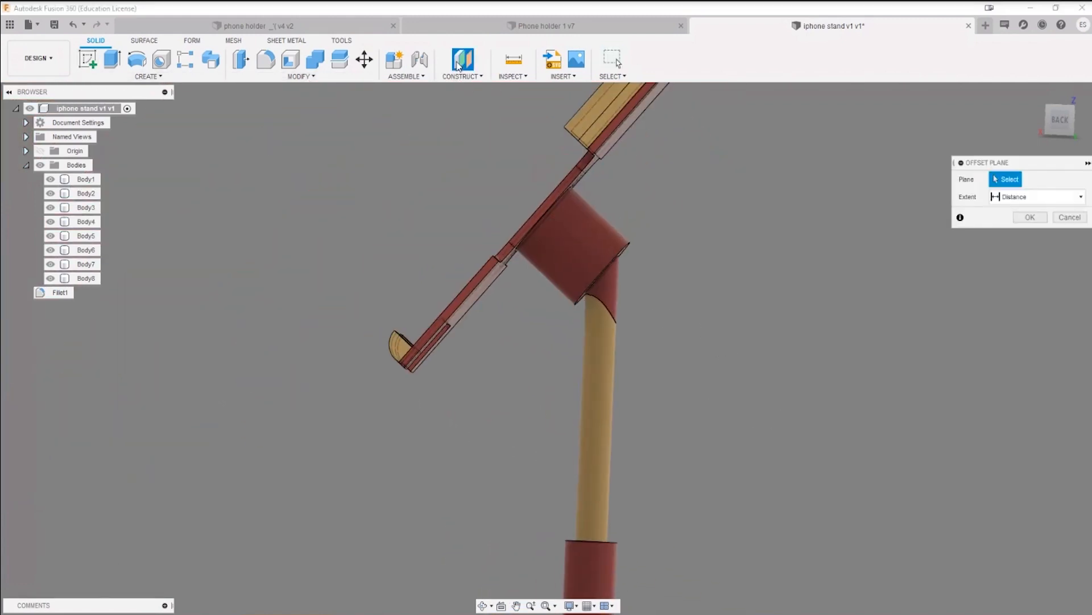
scroll(664, 297, "down", 5)
middle_click_drag(719, 293, 666, 314, "shift")
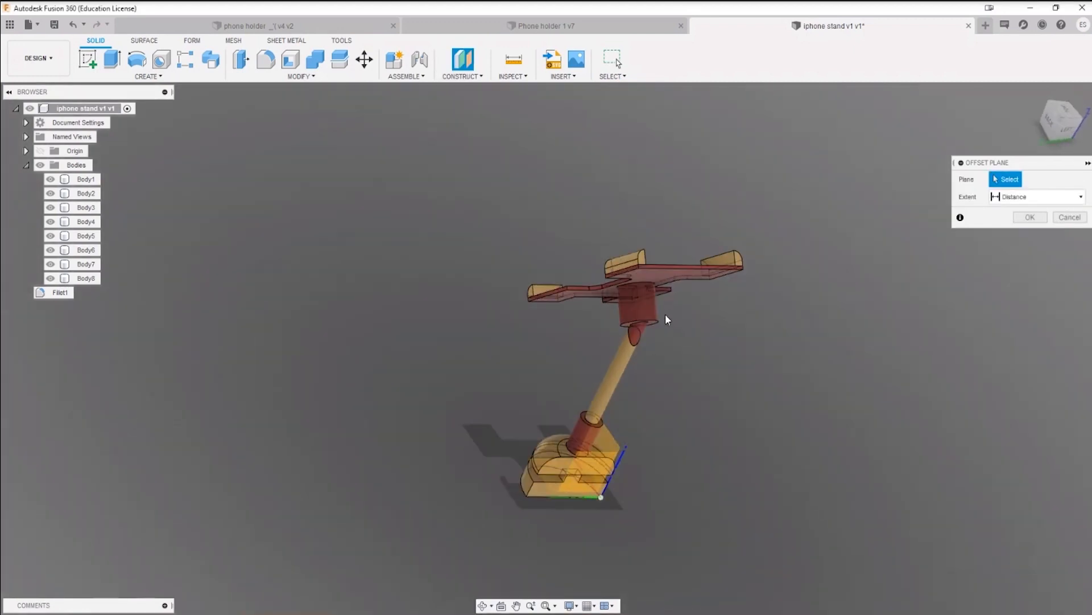
left_click(614, 419)
left_click_drag(602, 453, 405, 453)
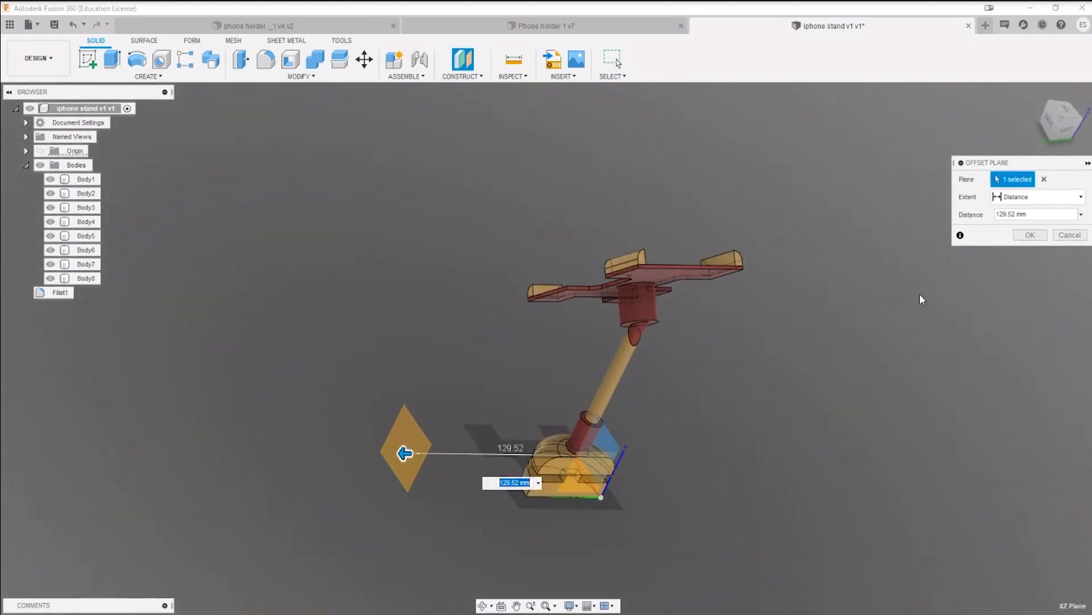
key("Return")
Step: Look at the stand squarely from the back and start a sketch on the offset construction plane
mouse_move(882, 284)
middle_mouse_down("shift")
mouse_move(892, 308)
mouse_move(907, 283)
mouse_move(890, 293)
middle_mouse_up("shift")
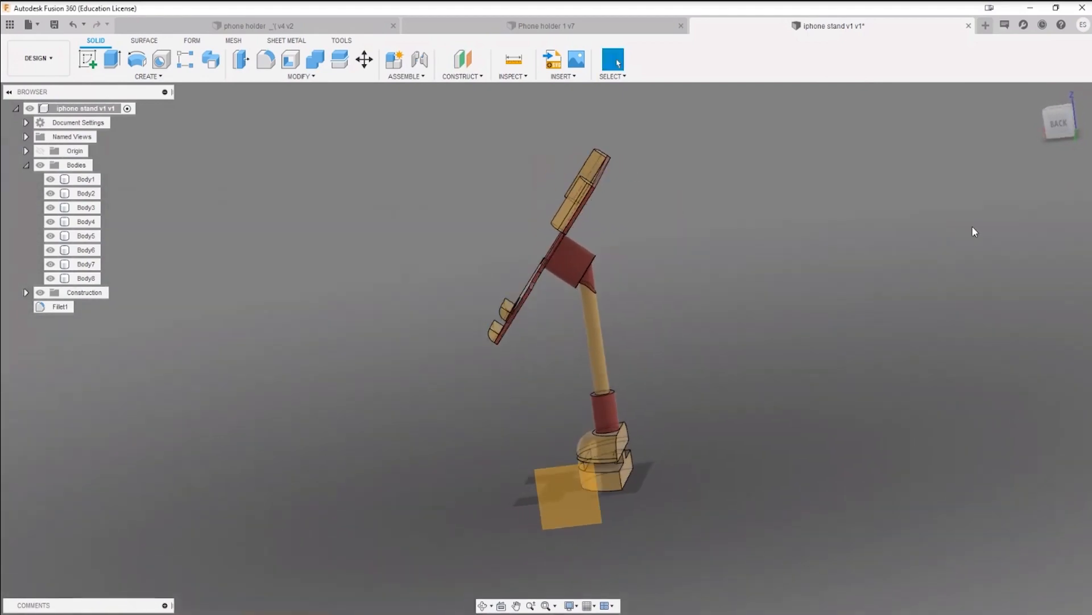
left_click(1057, 136)
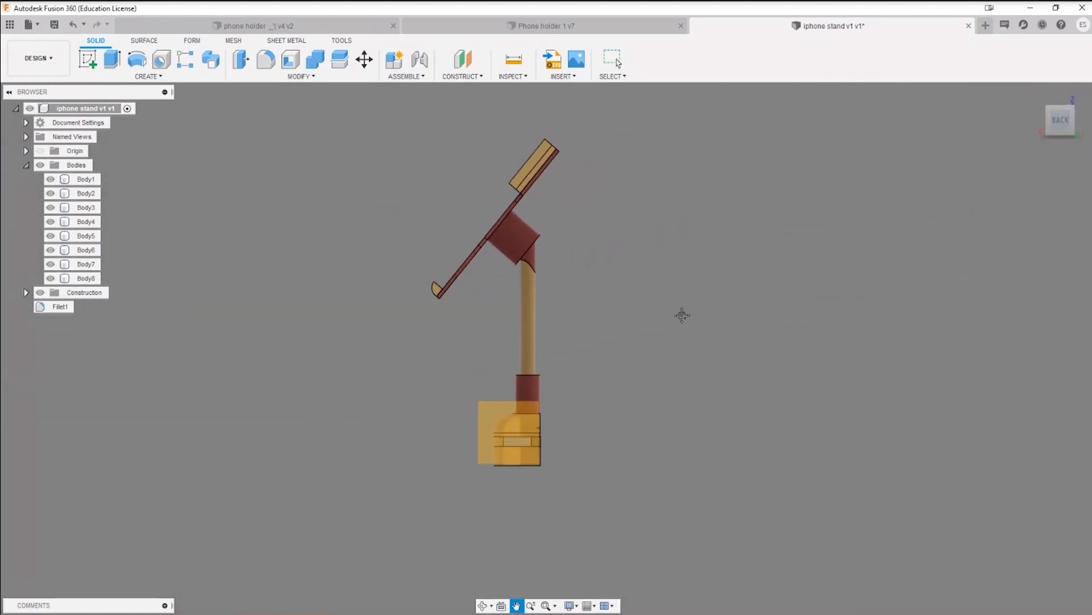
left_click(87, 59)
left_click(499, 409)
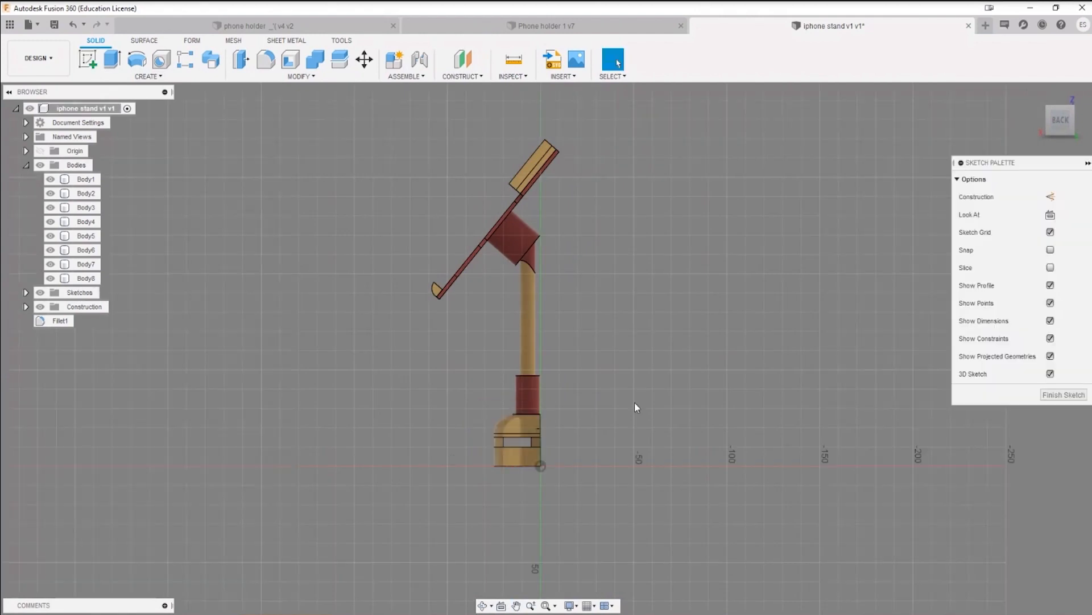
Step: Try Project To Surface with the wedge and thin arm faces selected, clear the faces, and cancel the command
scroll(593, 339, "up", 5)
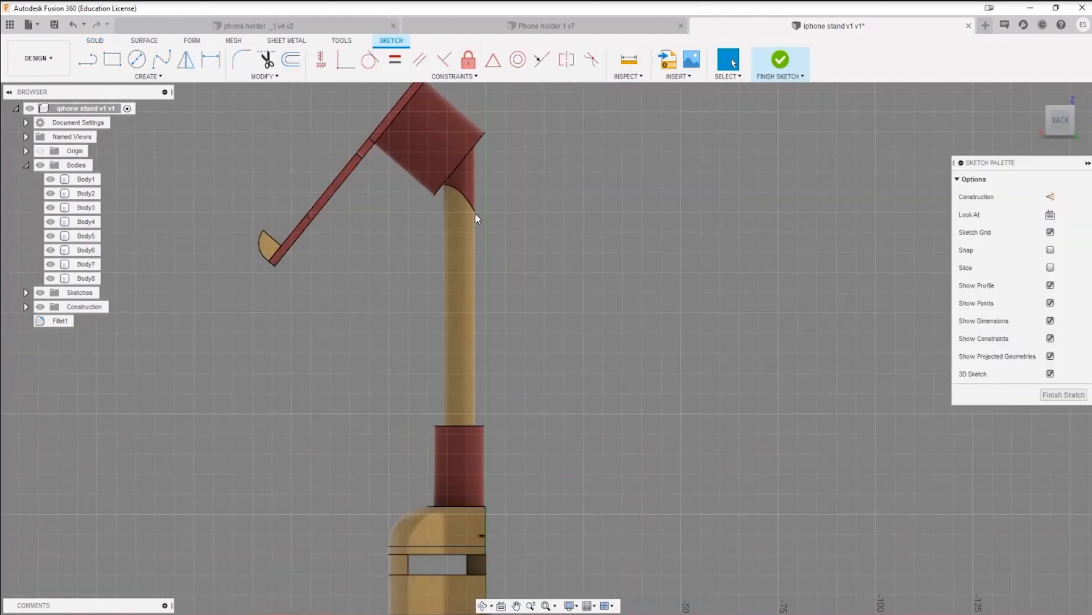
left_click(148, 76)
mouse_move(151, 289)
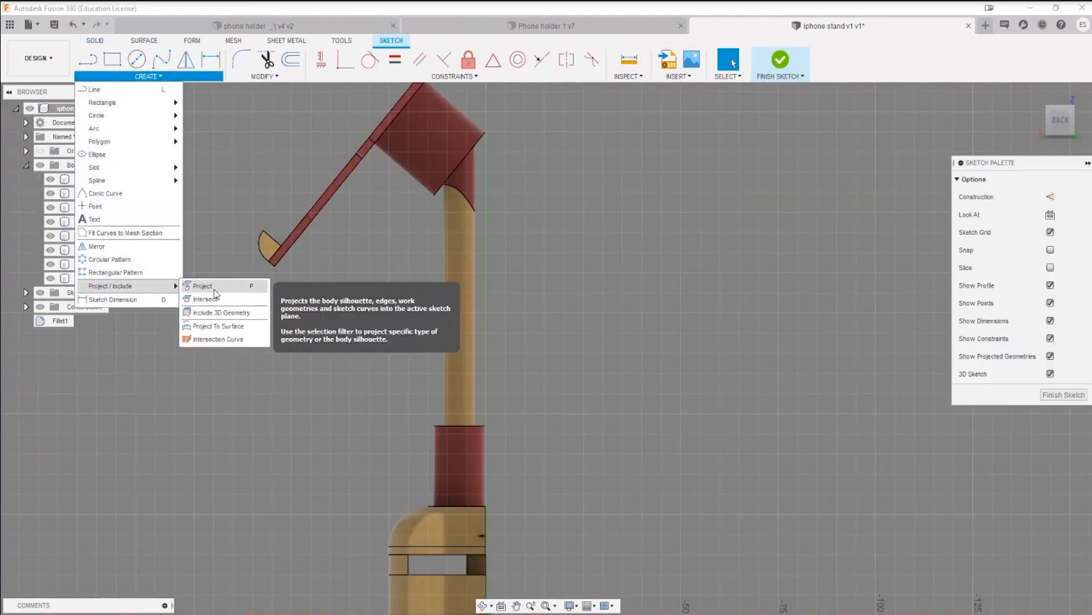
left_click(218, 326)
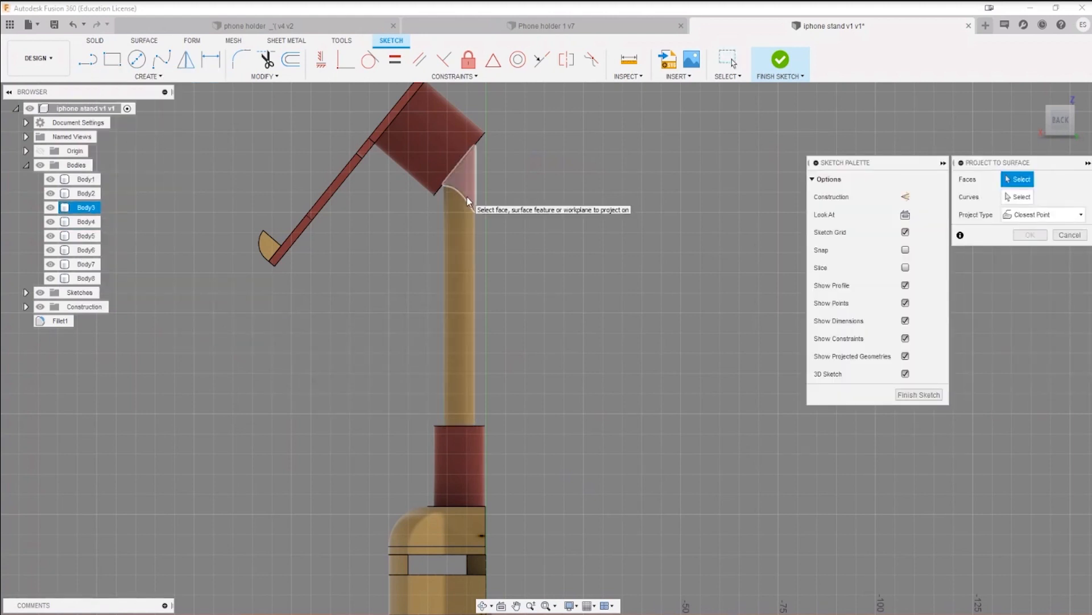
left_click(475, 177)
left_click(466, 245)
scroll(544, 345, "down", 5)
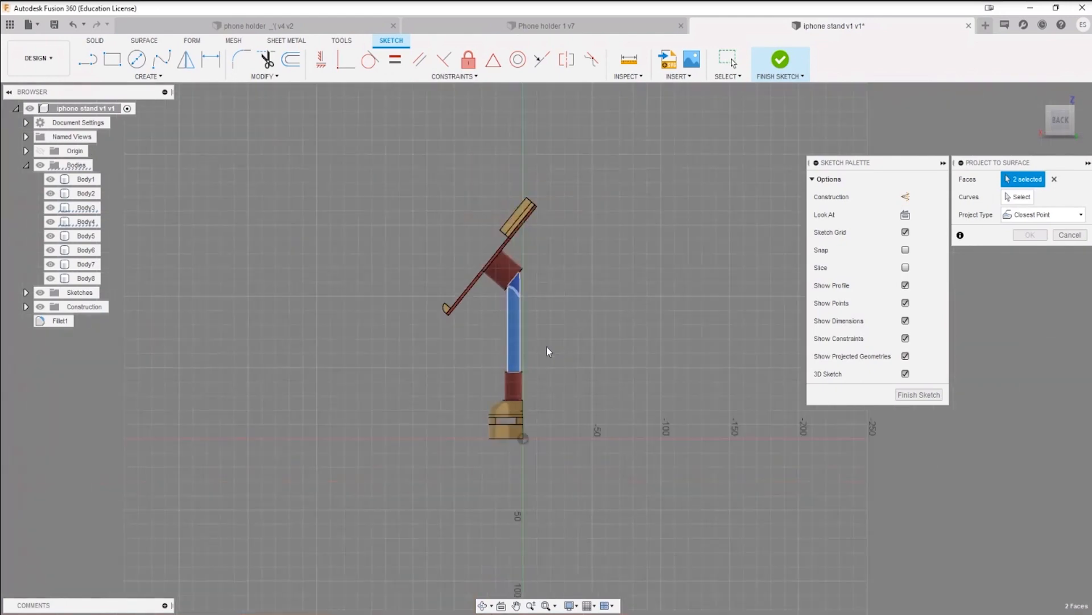
middle_click_drag(653, 324, 647, 330, "shift")
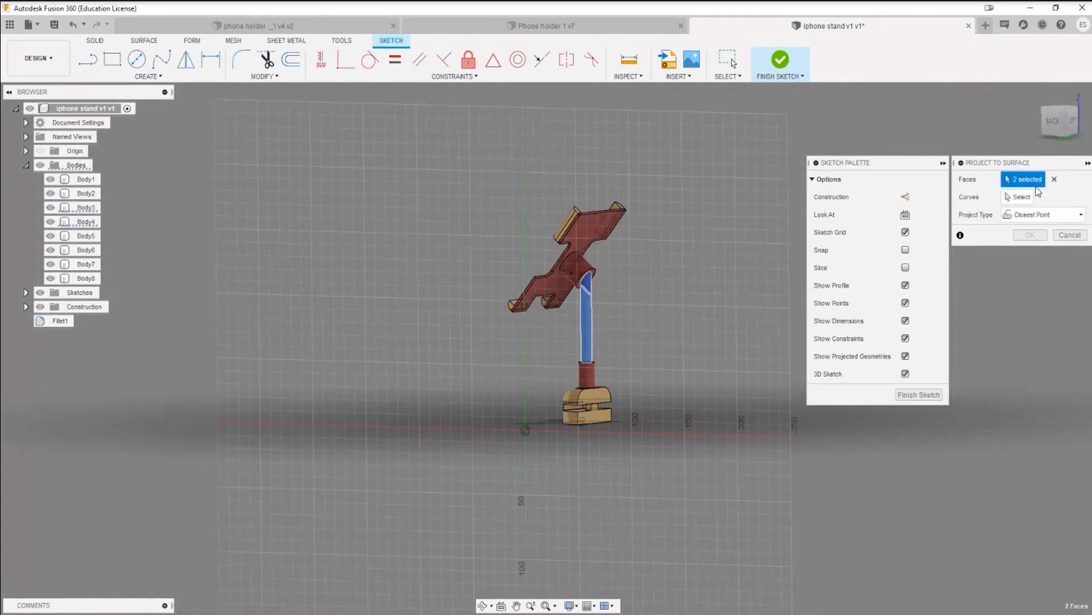
left_click(1054, 179)
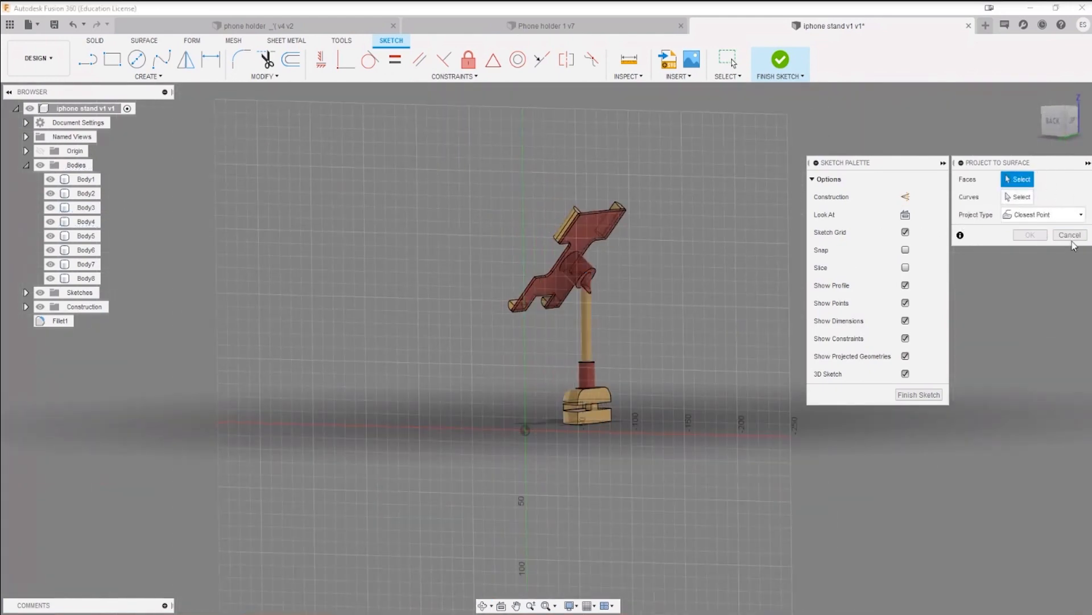
left_click(1071, 238)
Step: Try to project the curved edge where the wedge meets the thin arm into the sketch, and cancel the command
left_click(148, 76)
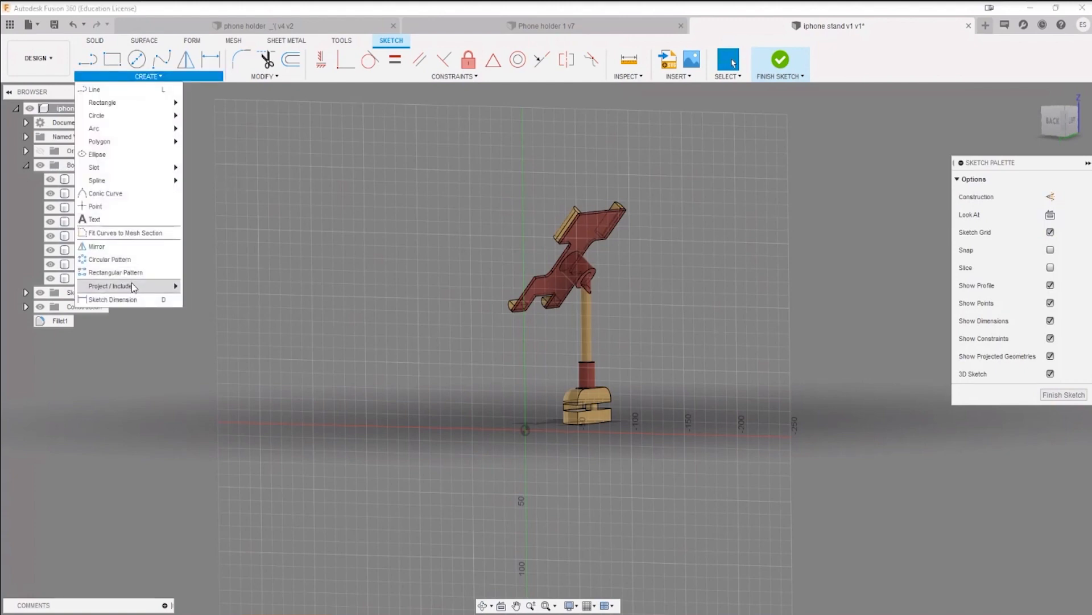
left_click(197, 286)
scroll(587, 291, "up", 3)
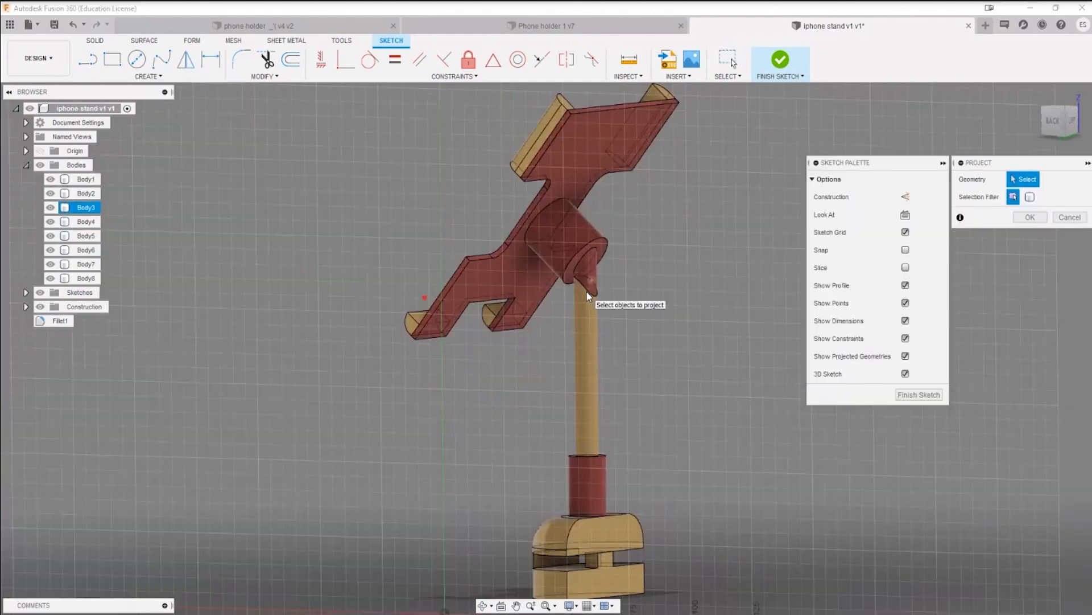
scroll(588, 296, "up", 3)
left_click(586, 293)
middle_click_drag(569, 308, 511, 349, "shift")
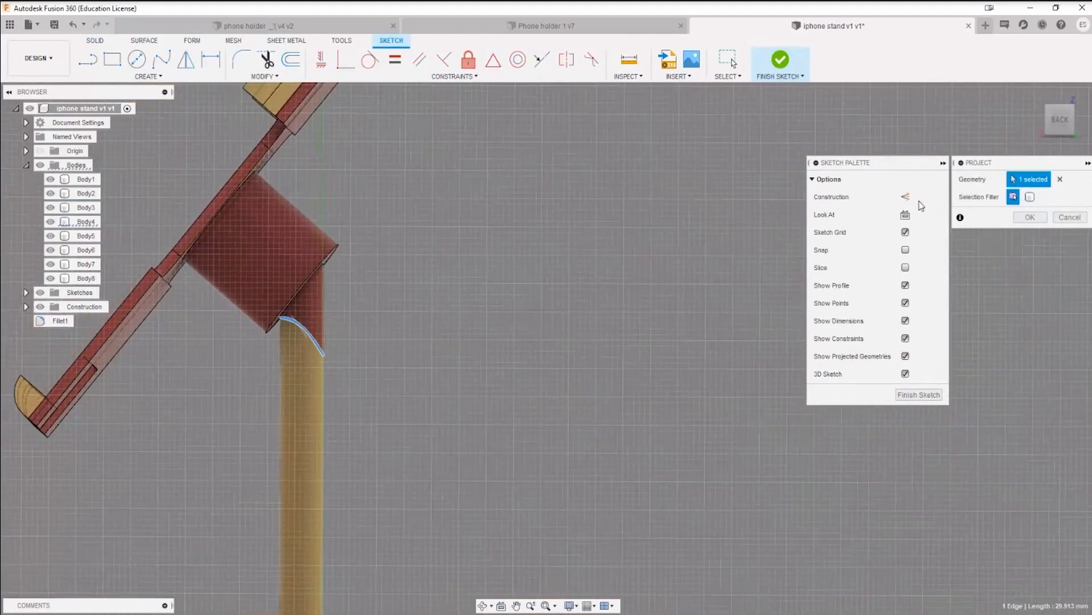
scroll(548, 333, "down", 3)
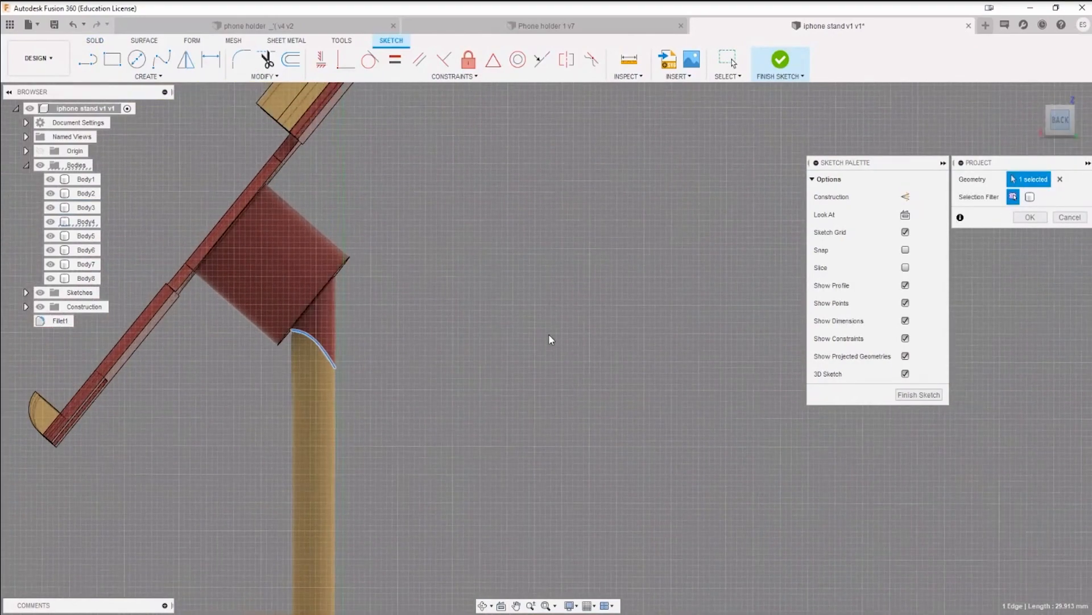
scroll(359, 364, "up", 8)
scroll(307, 358, "down", 6)
middle_click_drag(329, 360, 397, 366, "shift")
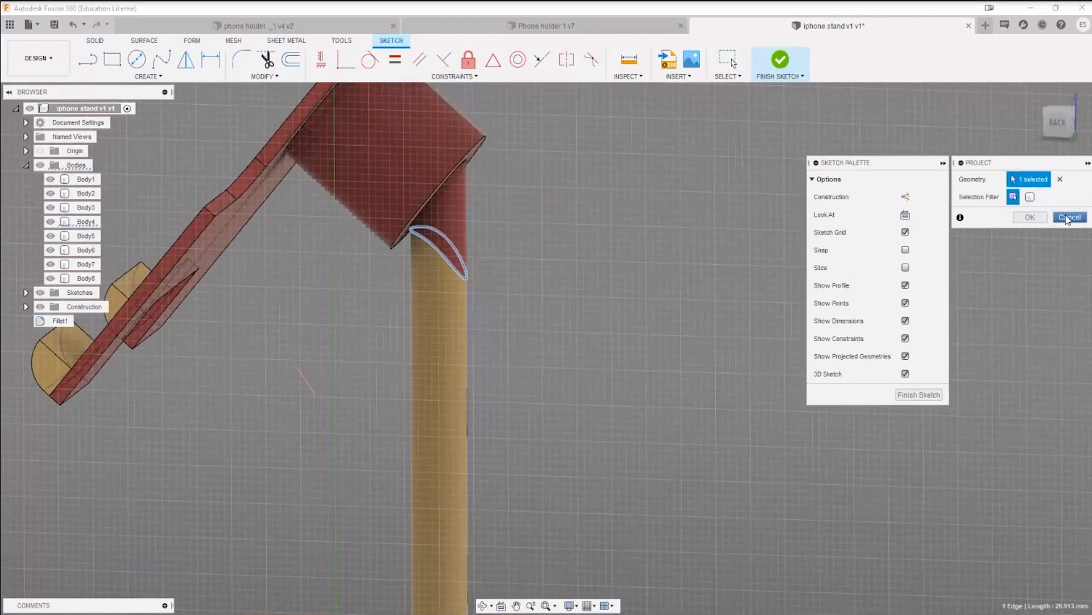
left_click(1067, 218)
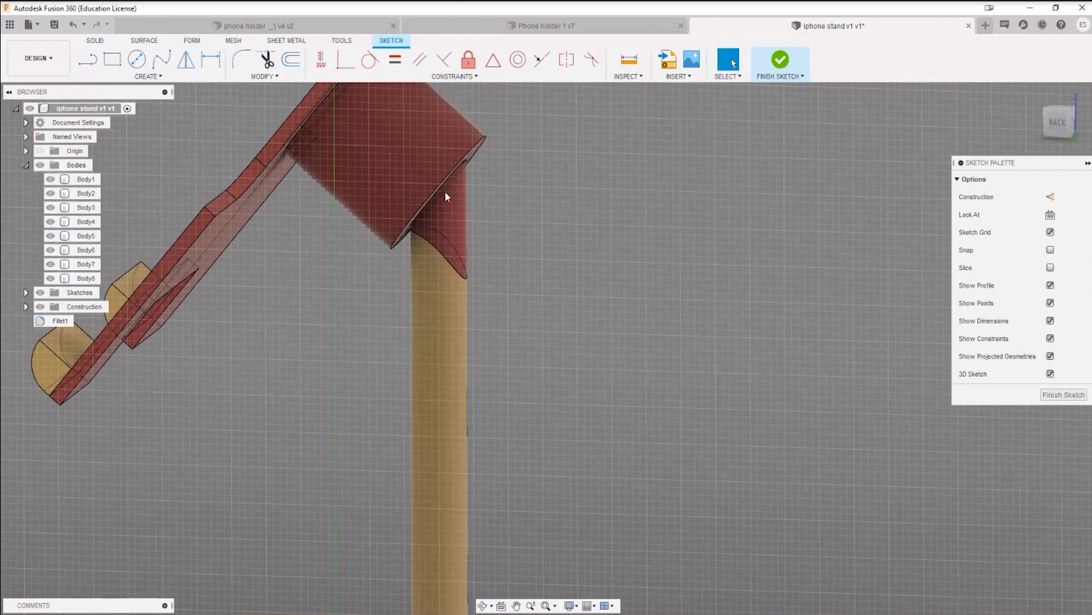
Step: Bring up the Project / Include options again for the open sketch
left_click(155, 81)
mouse_move(165, 286)
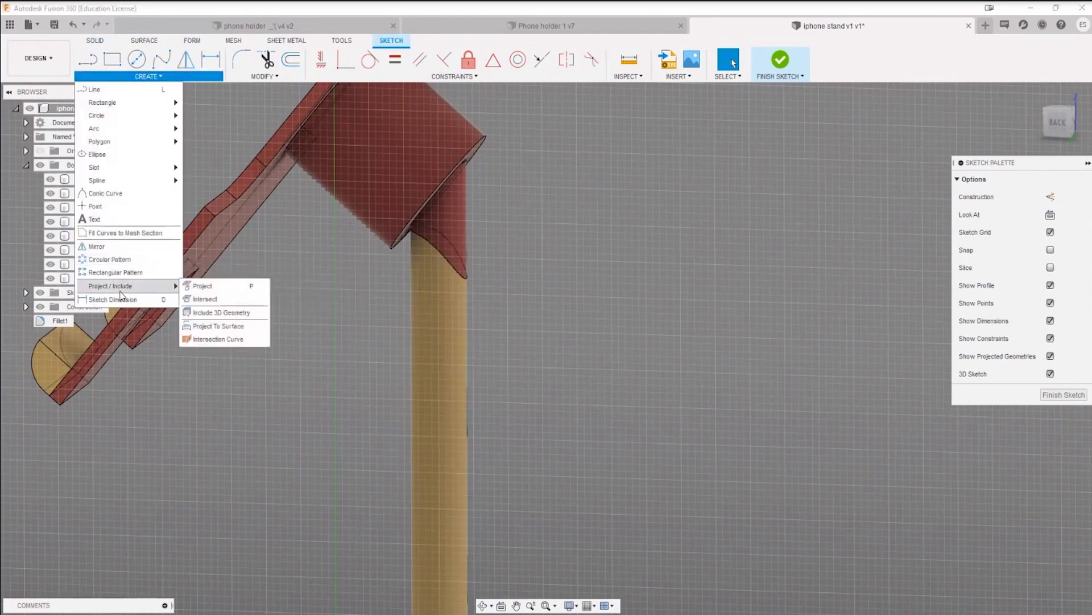
Step: Start Project To Surface with Plane1 as the target face and the curved edge where the wedge meets the thin arm as the curve
left_click(216, 331)
scroll(282, 316, "down", 3)
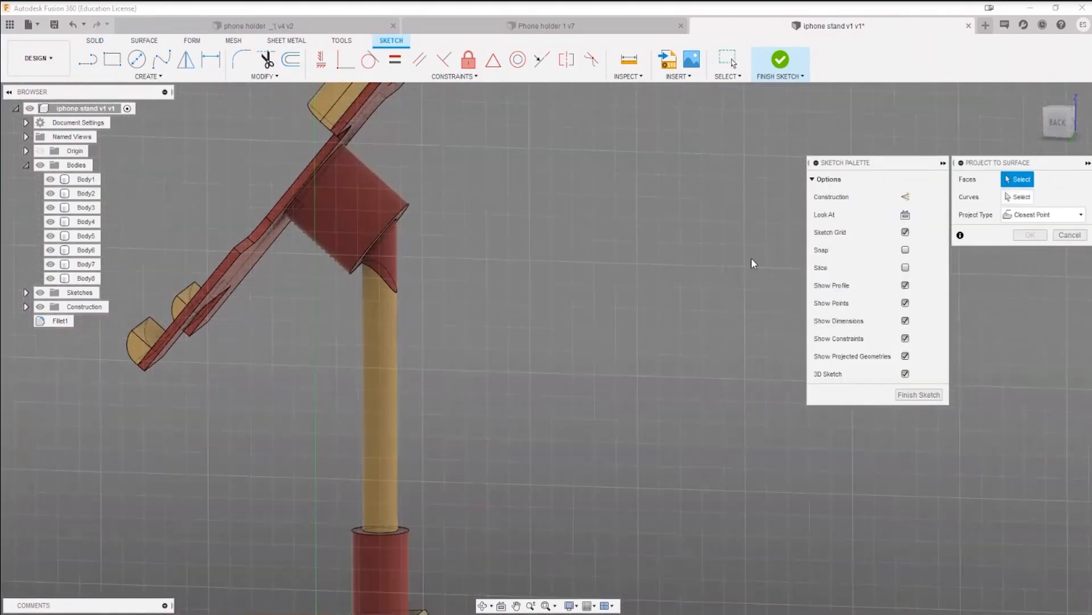
scroll(297, 397, "down", 5)
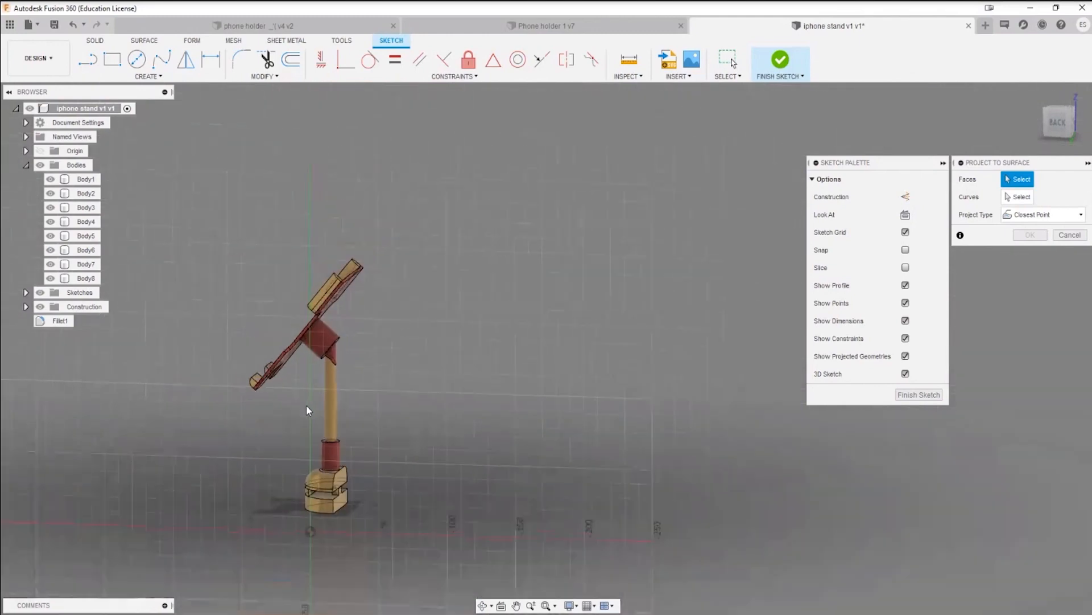
left_click(25, 307)
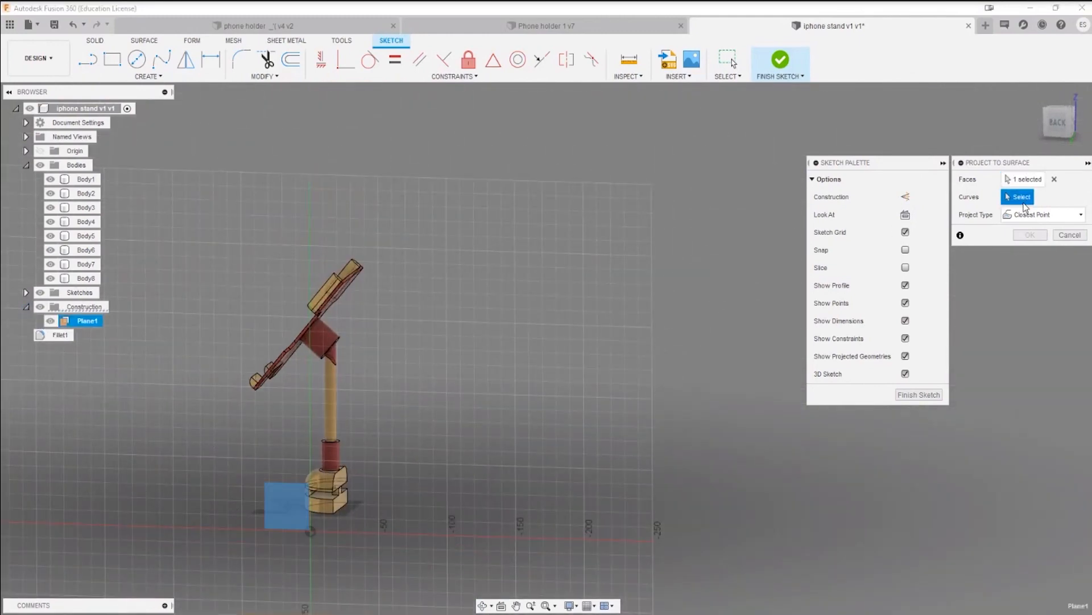
scroll(517, 329, "up", 3)
middle_click_drag(282, 386, 477, 287)
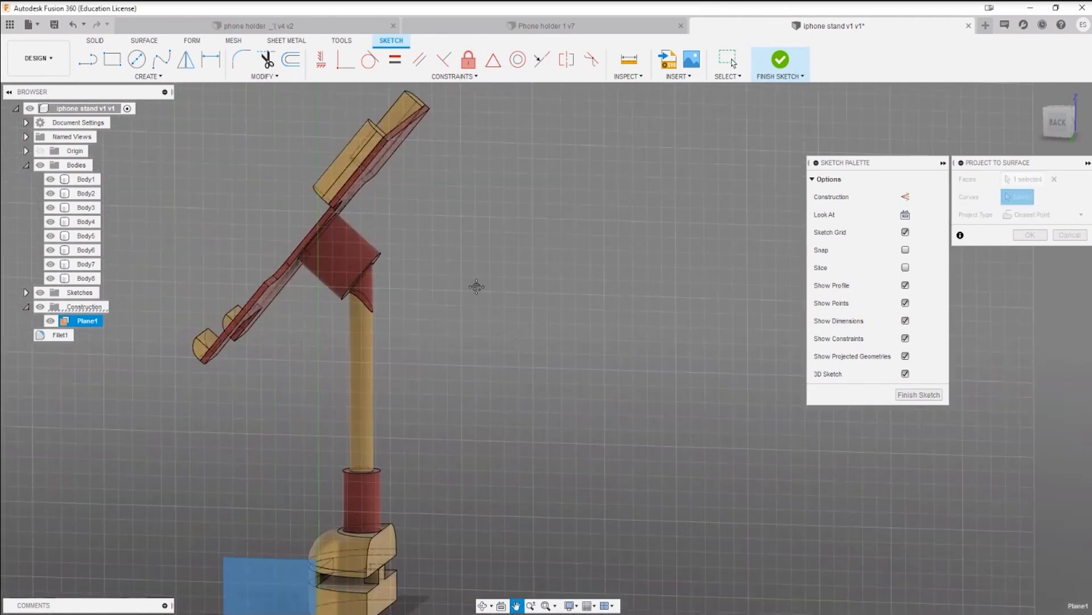
left_click(362, 303)
scroll(394, 344, "down", 3)
Step: Project the curve with the Along Vector type, using an edge of the base as the direction, and finish the sketch
left_click(1047, 215)
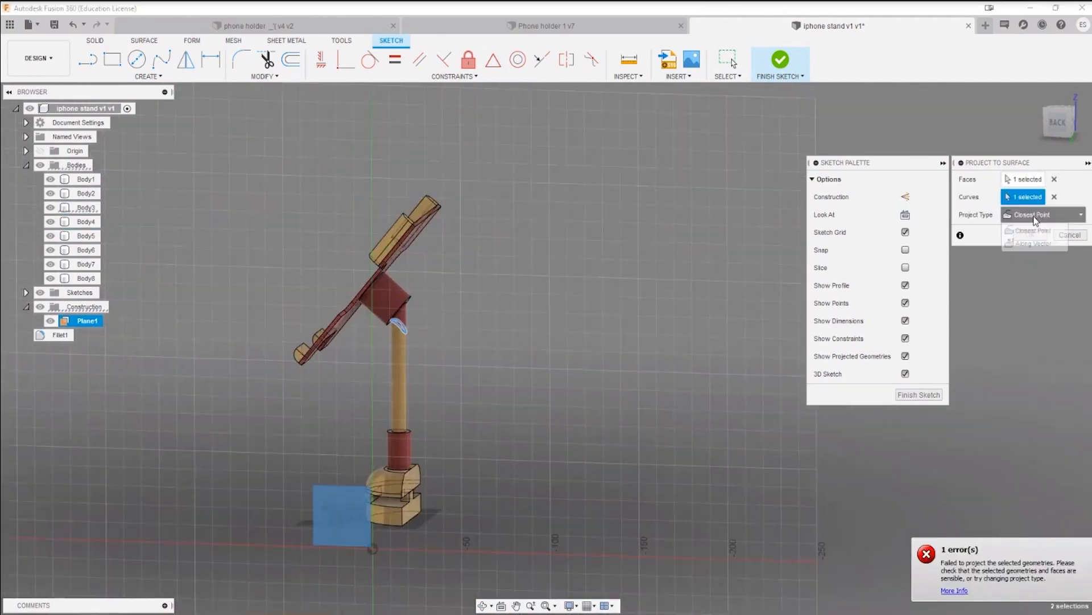
left_click(1036, 239)
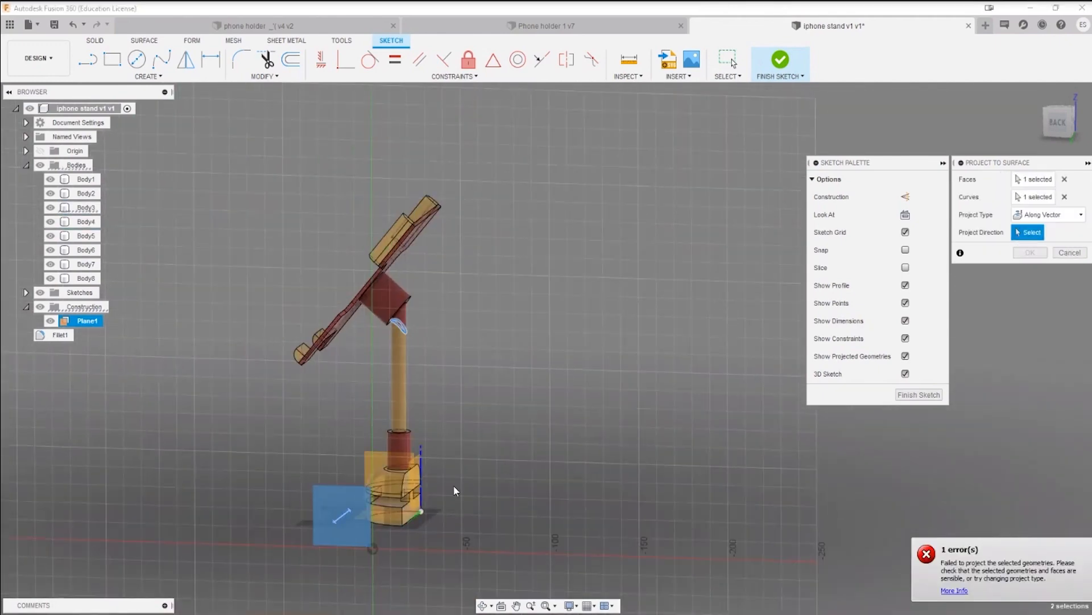
left_click(420, 515)
middle_click_drag(497, 382, 648, 338, "shift")
left_click(1029, 254)
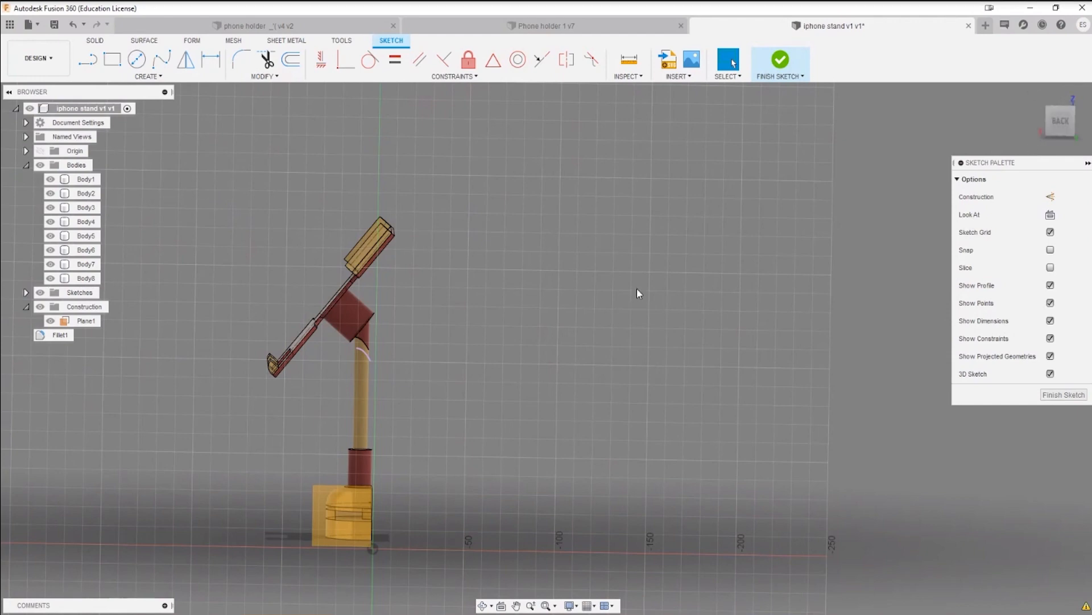
left_click(779, 73)
mouse_move(742, 112)
middle_mouse_down("shift")
mouse_move(578, 300)
mouse_move(546, 300)
mouse_move(577, 299)
middle_mouse_up("shift")
scroll(446, 337, "up", 6)
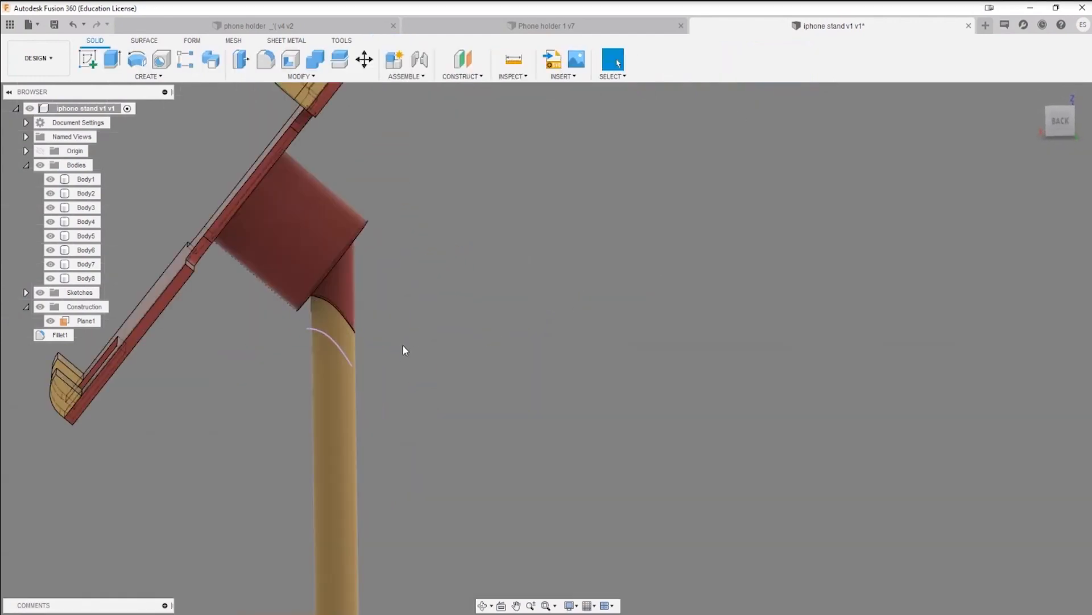
middle_click_drag(401, 344, 404, 317, "shift")
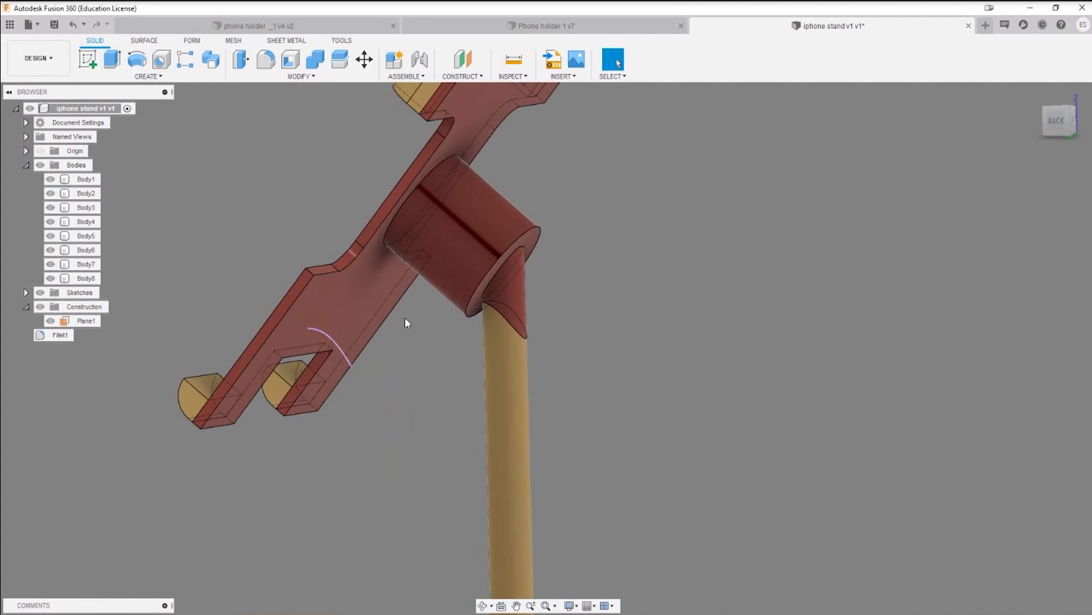
Step: Combine the thin arm and the phone cradle with its thick cylinder into one body using the Join operation
left_click(318, 63)
left_click(497, 344)
left_click(530, 308)
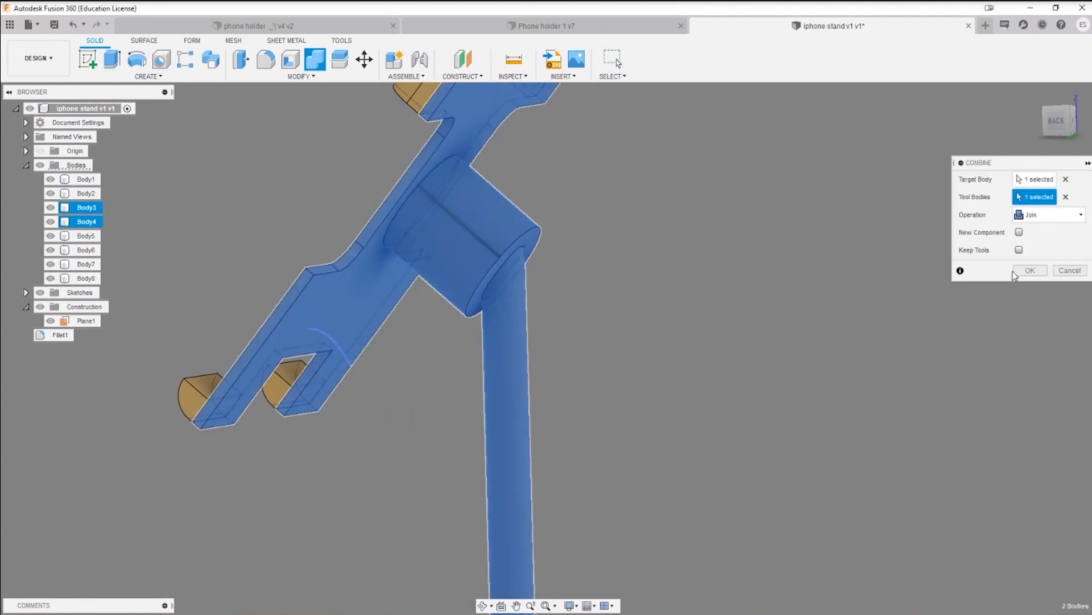
left_click(1030, 270)
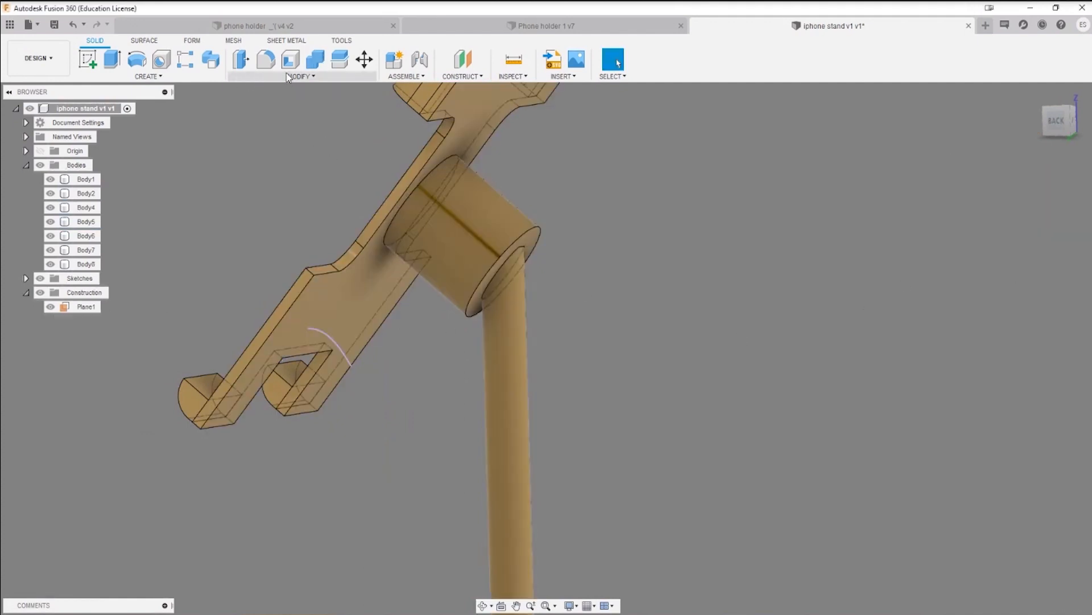
left_click(261, 62)
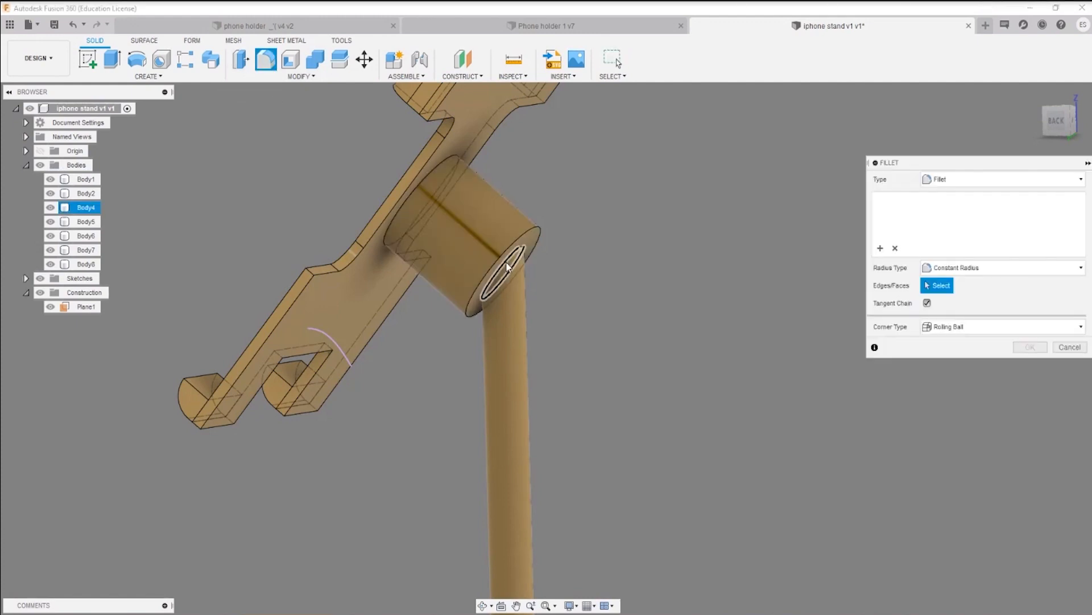
left_click(532, 257)
scroll(531, 257, "up", 10)
key("Escape")
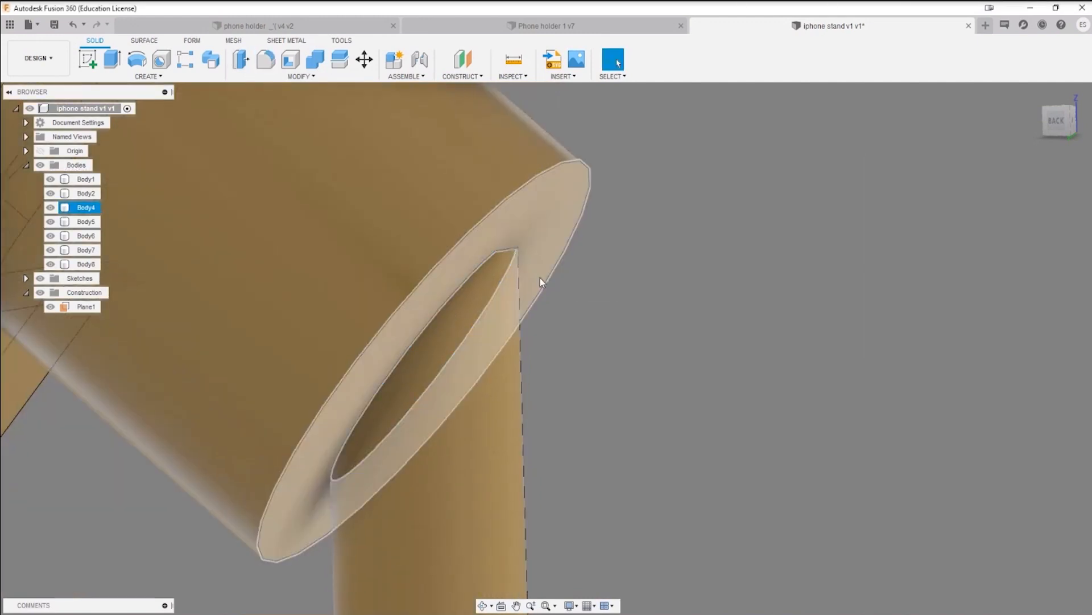
scroll(512, 239, "up", 5)
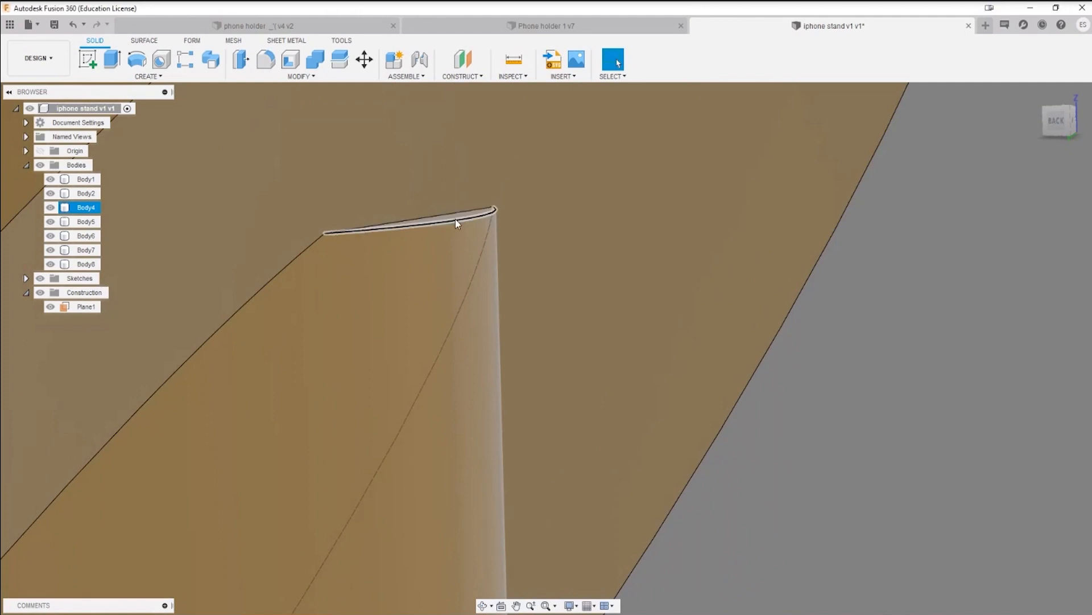
key("q")
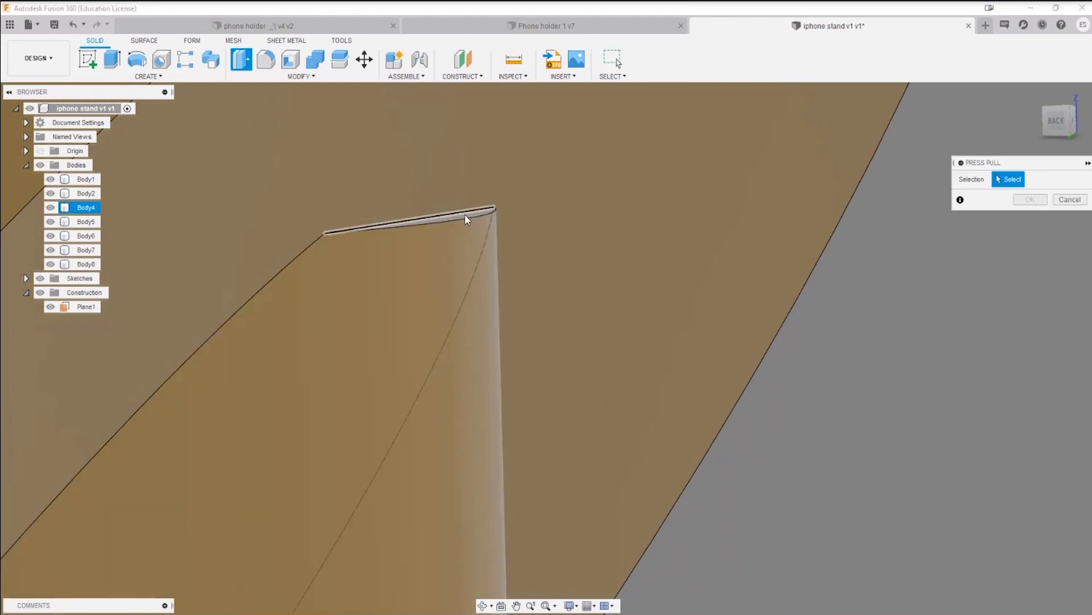
key("Escape")
Step: Extrude the thin sliver face at the arm's top by about 0.63 mm toward the cylinder end with the Join operation
scroll(465, 214, "up", 4)
middle_click_drag(475, 194, 448, 296)
key("e")
left_click(435, 315)
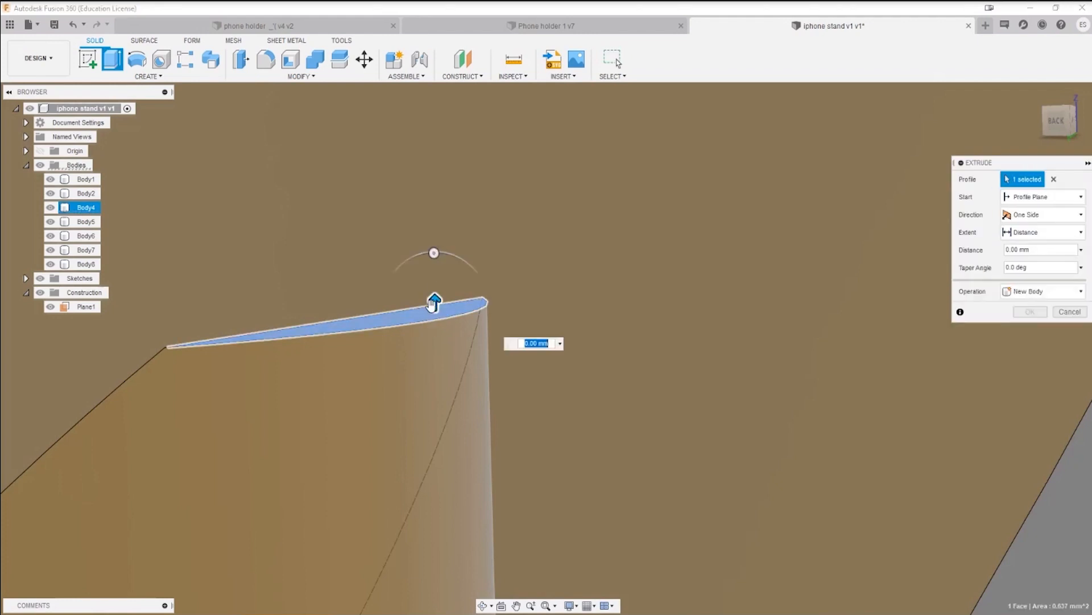
left_click_drag(434, 302, 429, 92)
scroll(420, 246, "down", 5)
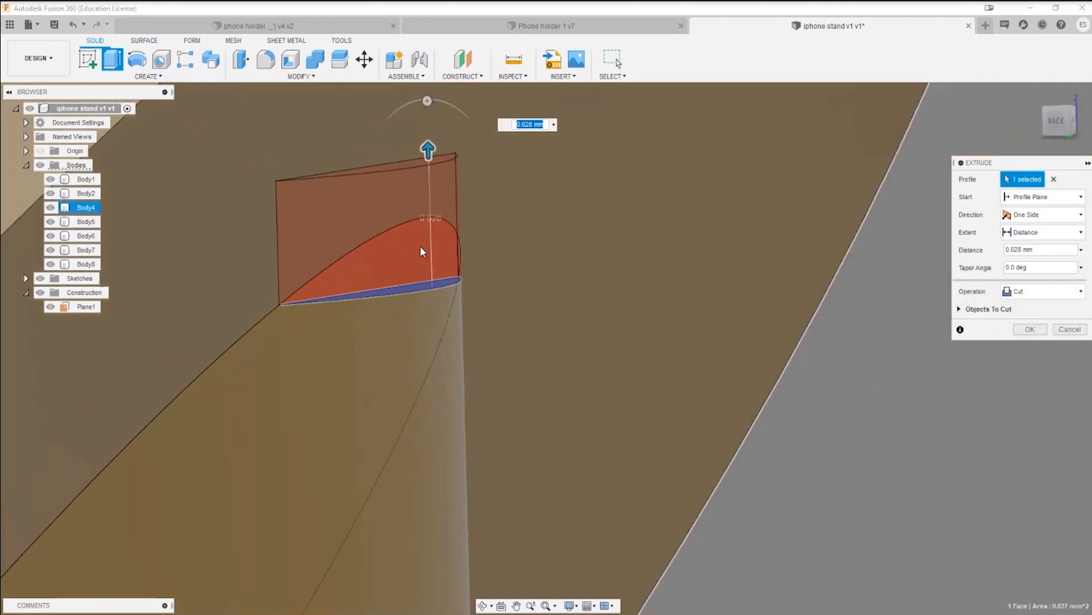
left_click(1043, 292)
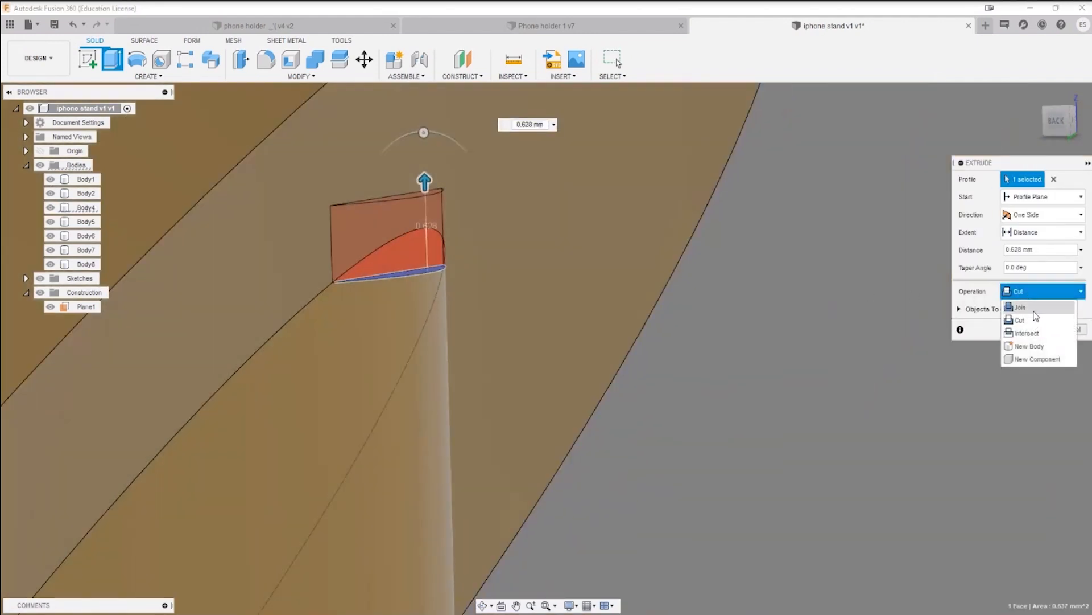
left_click(1024, 307)
left_click(1030, 312)
scroll(474, 322, "down", 6)
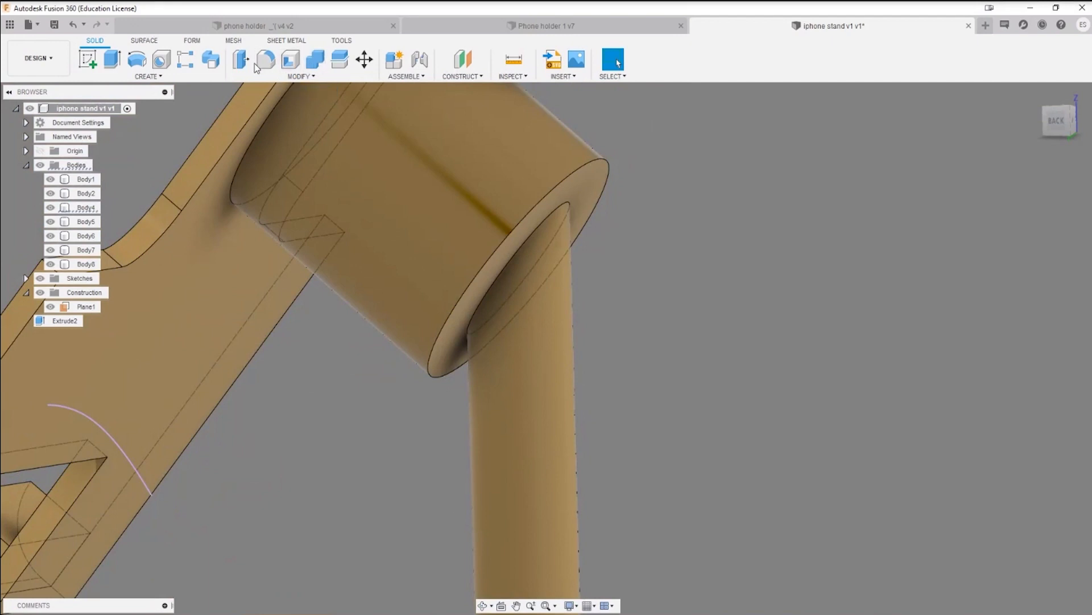
Step: Fillet the edge where the thin arm meets the thick cylinder's end with a radius of about 30.15 mm
left_click(256, 63)
left_click(528, 250)
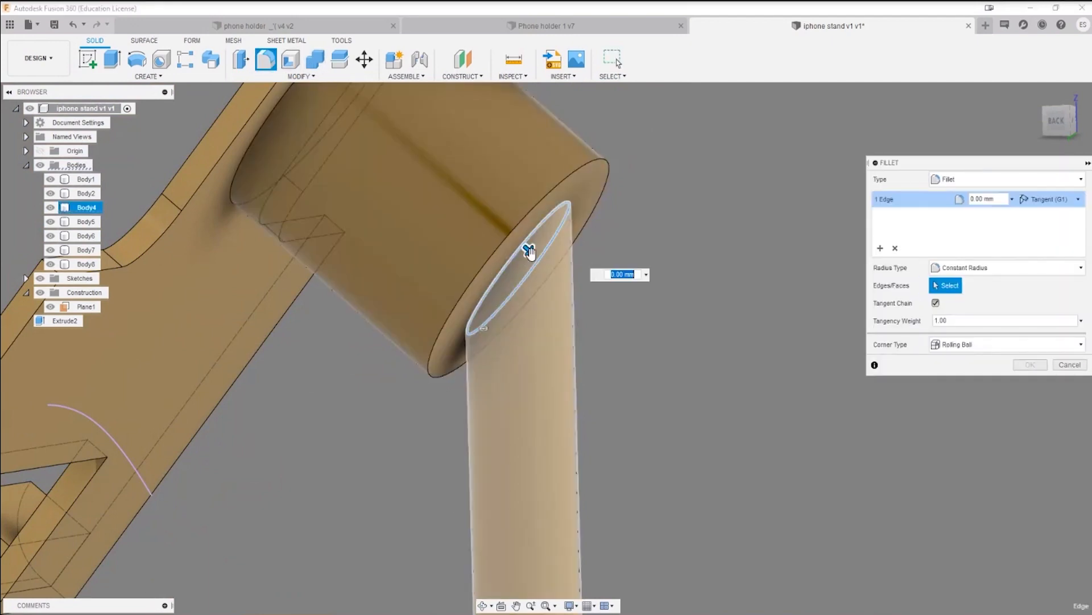
left_click_drag(529, 251, 530, 254)
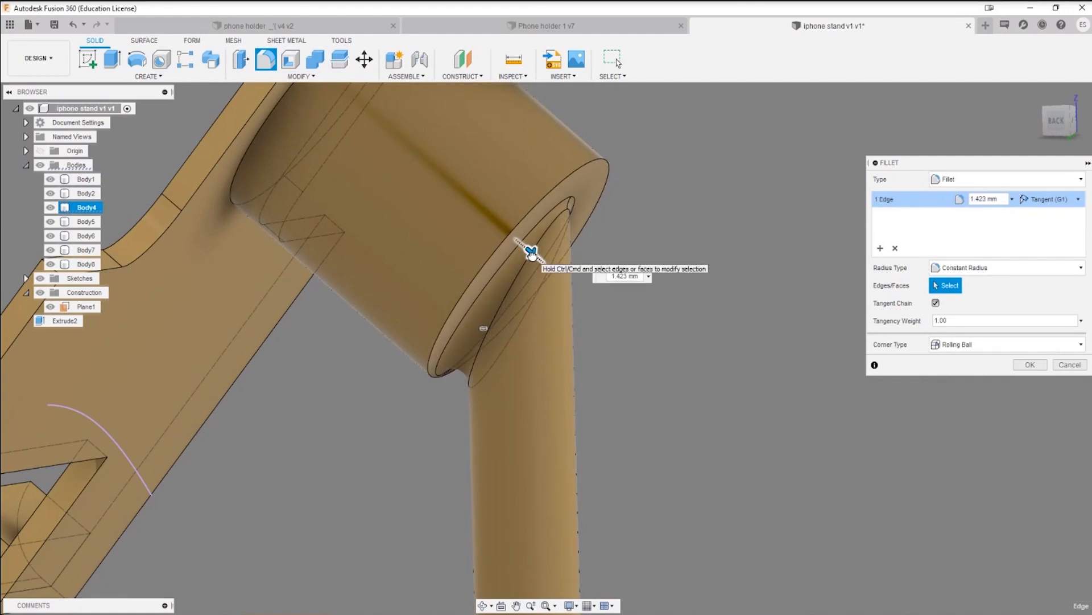
middle_click_drag(551, 310, 563, 285, "shift")
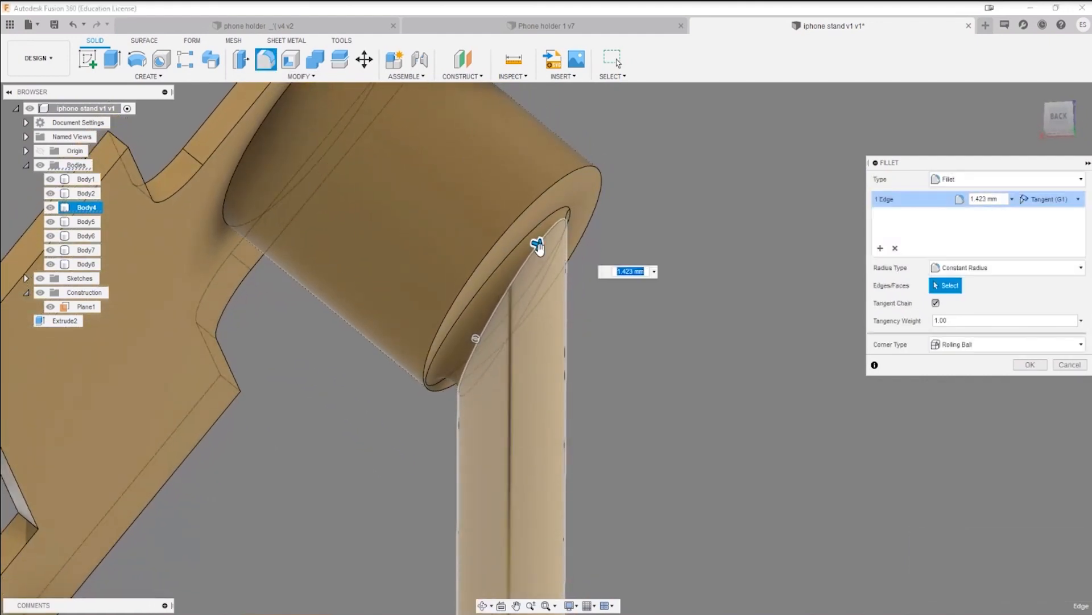
left_click_drag(537, 243, 600, 266)
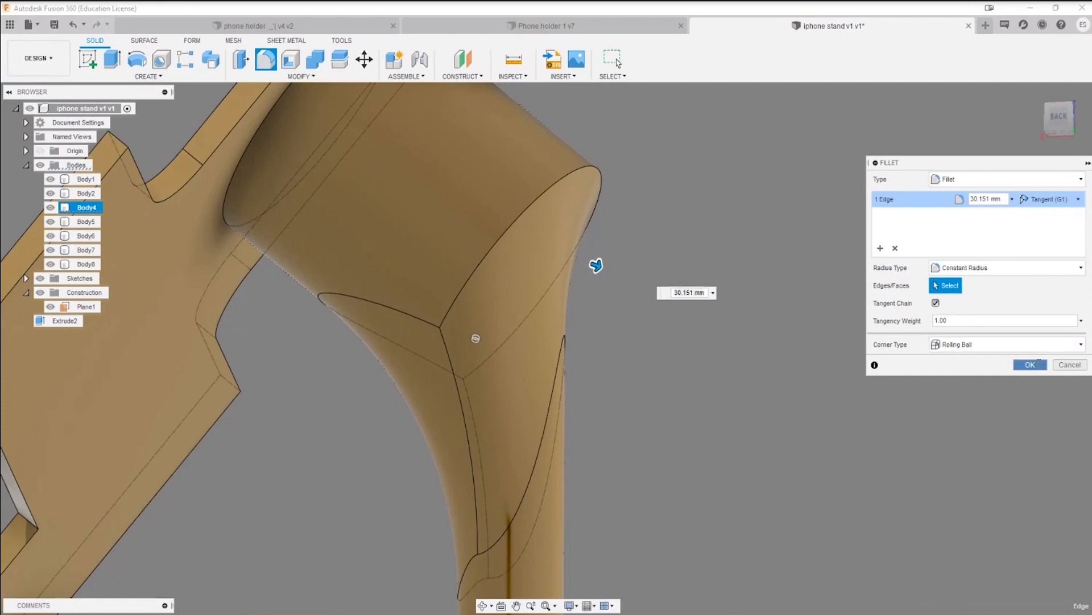
key("Return")
Step: Fillet the rim edge at the outer end of the thick cylinder with a radius of about 3.71 mm
key("f")
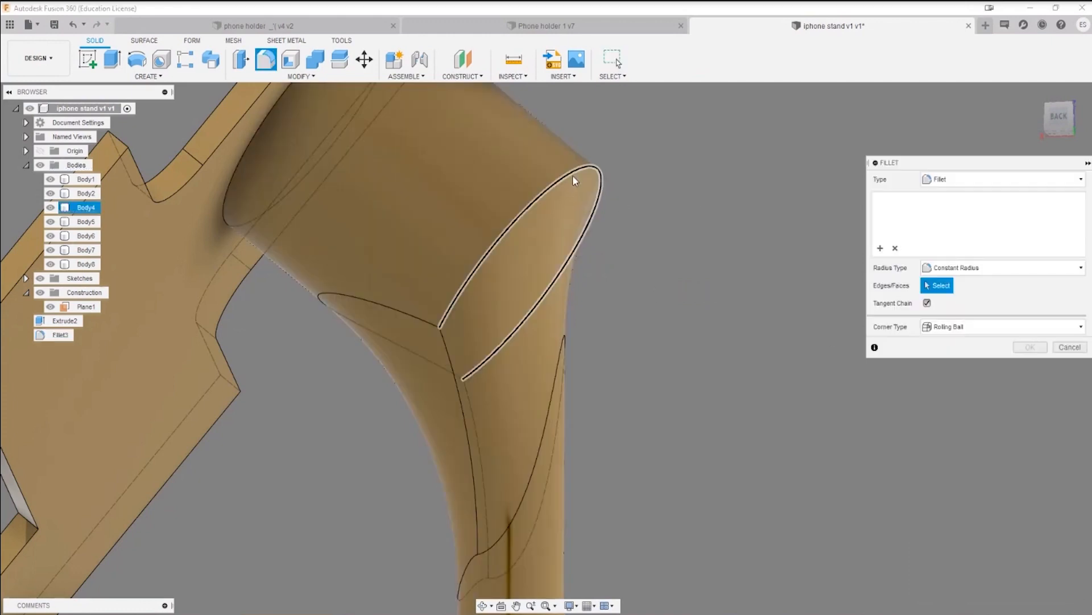
left_click(575, 173)
mouse_move(576, 173)
left_mouse_down()
mouse_move(537, 175)
mouse_move(576, 172)
mouse_move(567, 174)
left_mouse_up()
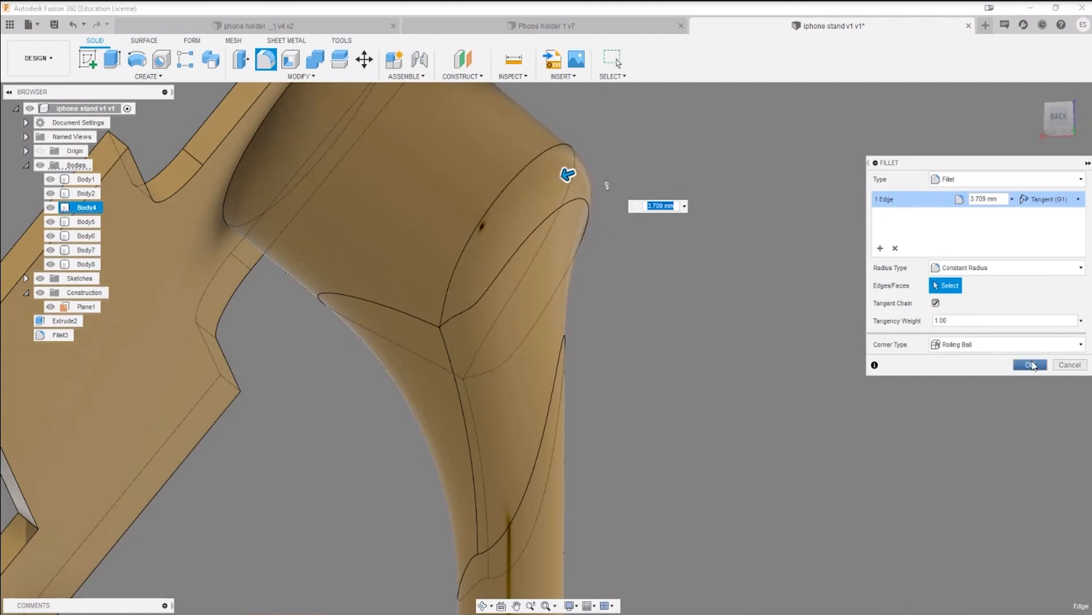
left_click(1030, 364)
Step: Open the sketch containing the projected curve for editing, with the elbow joint in close view
scroll(805, 466, "down", 6)
middle_click_drag(789, 405, 830, 442, "shift")
scroll(763, 297, "up", 3)
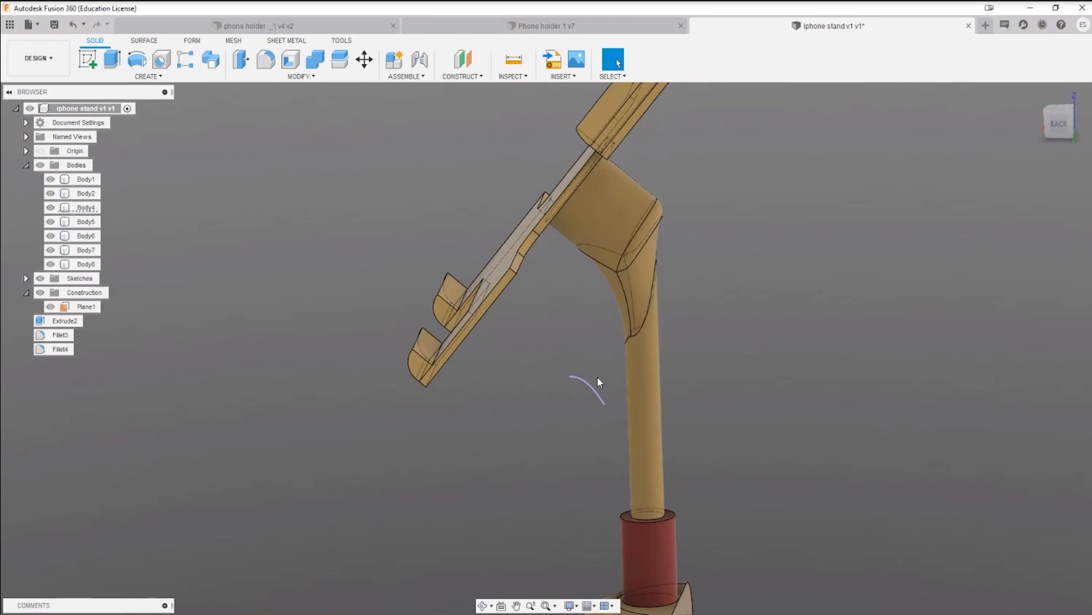
right_click(582, 378)
left_click(592, 441)
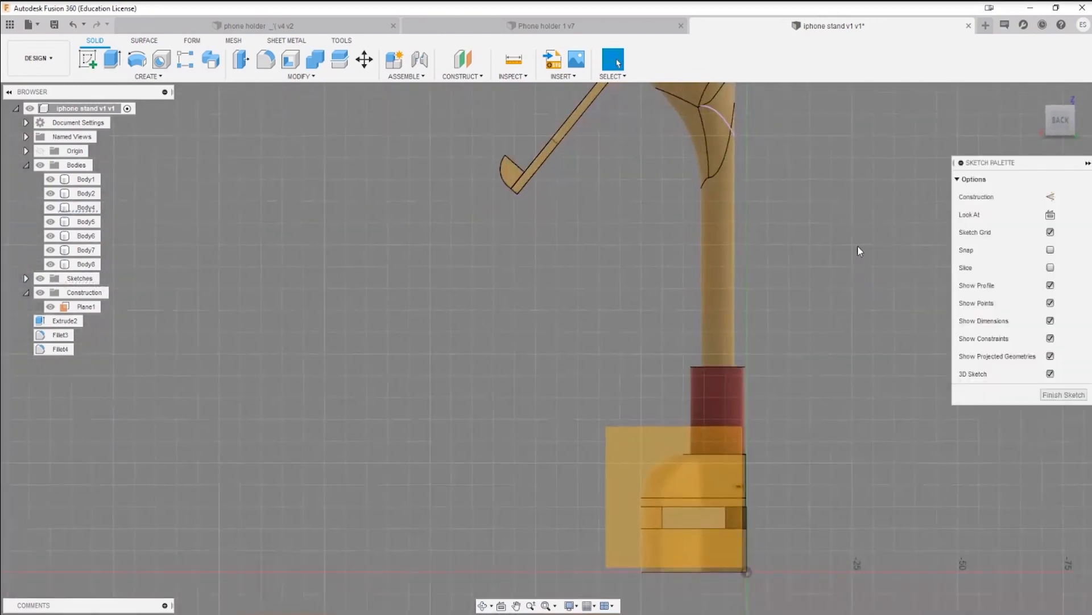
middle_click_drag(858, 244, 701, 443)
scroll(546, 319, "up", 6)
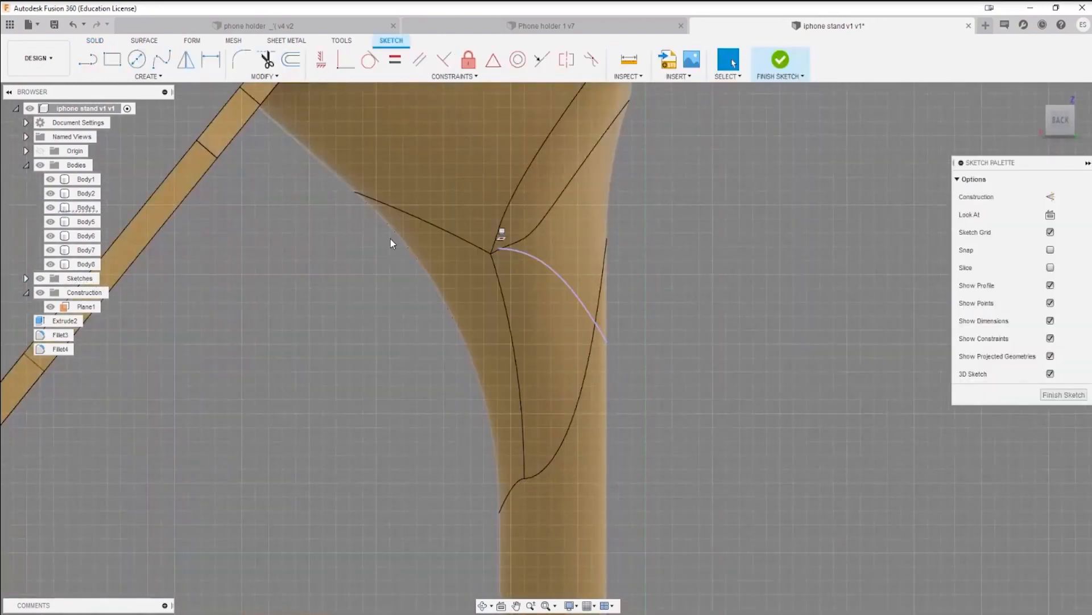
left_click(161, 58)
middle_click_drag(489, 259, 520, 294, "shift")
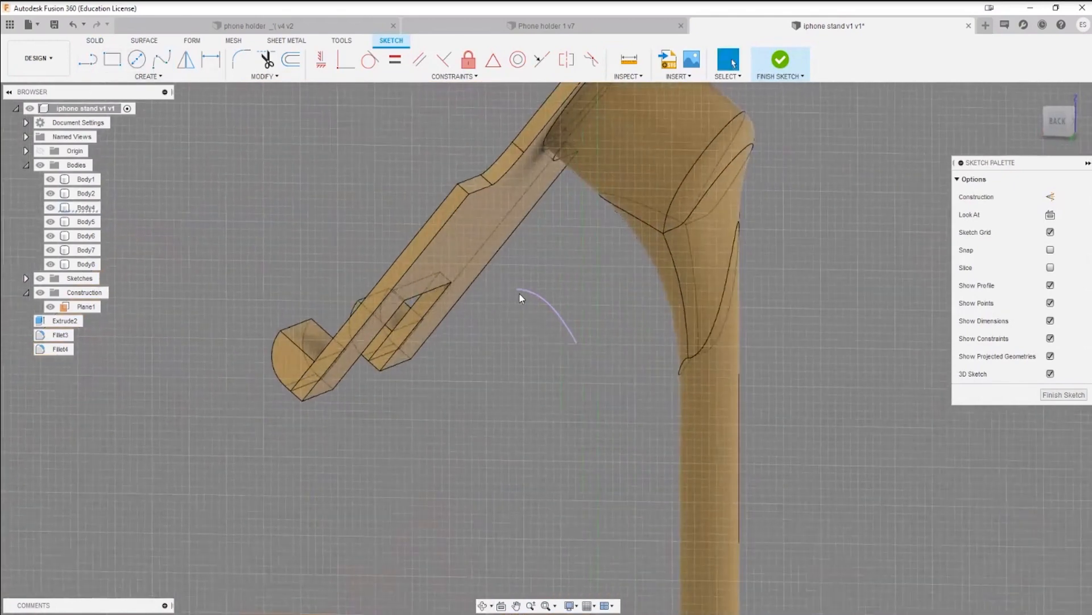
left_click(88, 60)
left_click(517, 289)
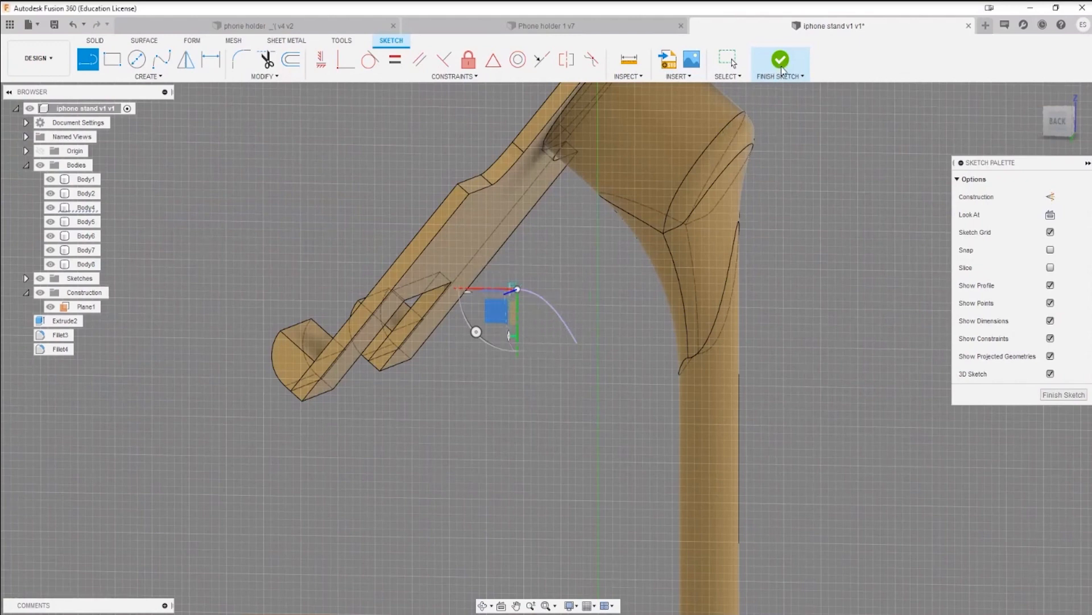
key("Escape")
Step: Try to draw a spline crossing the elbow joint in the squared back view, following the projected curve, and cancel it
left_click(162, 59)
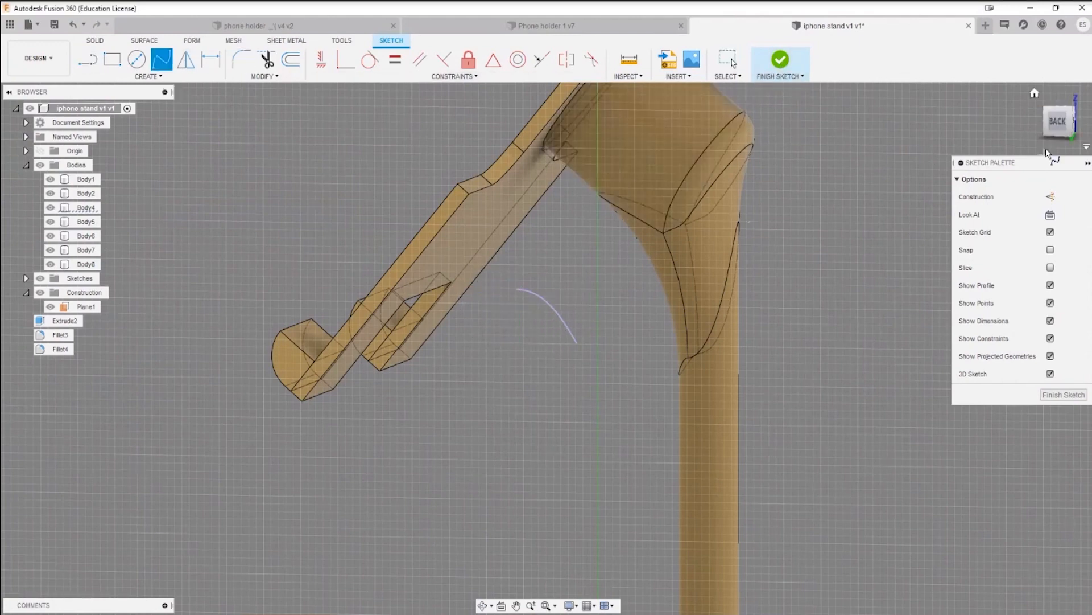
left_click(1059, 128)
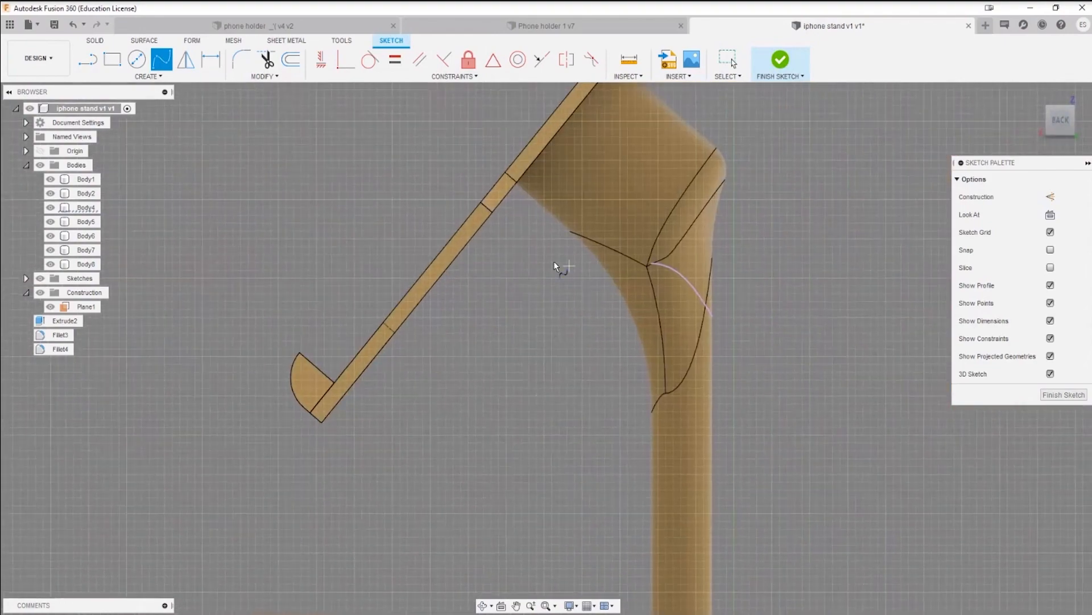
left_click(644, 258)
left_click(786, 392)
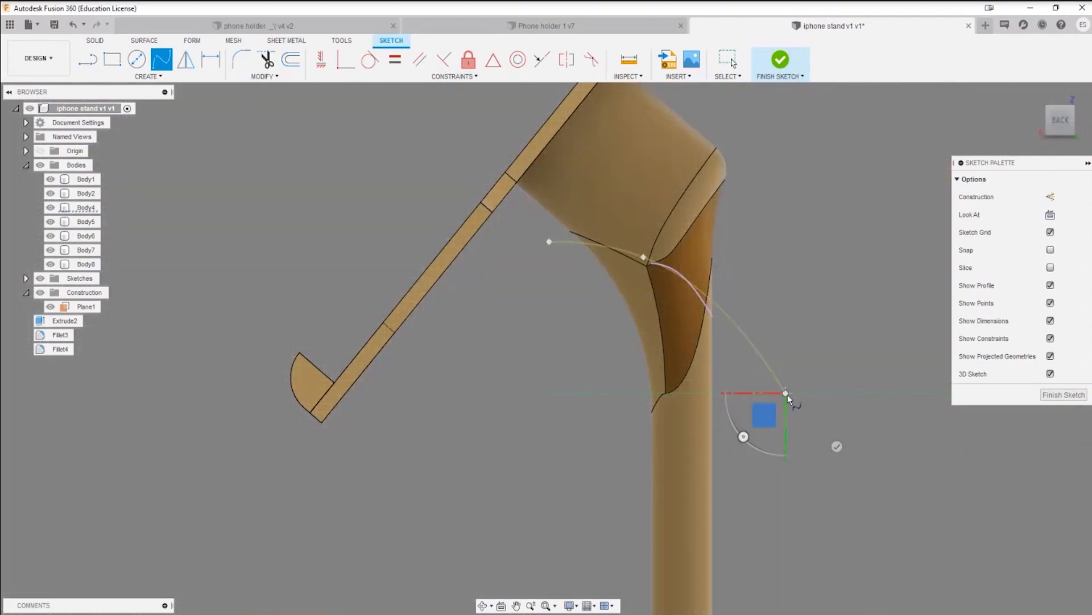
key("Escape")
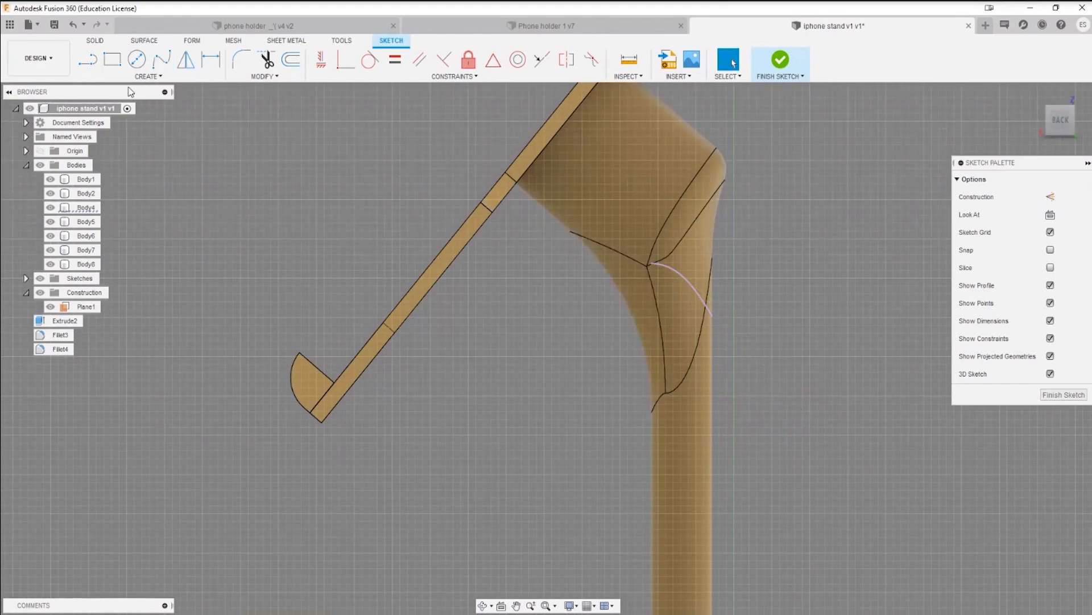
left_click(156, 67)
left_click(547, 247)
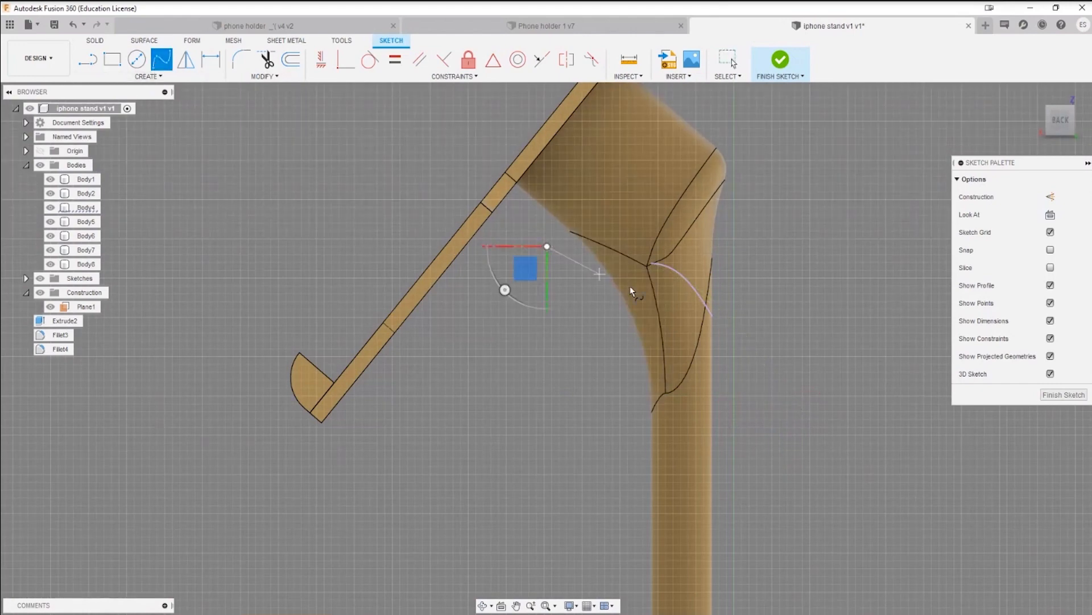
left_click(672, 294)
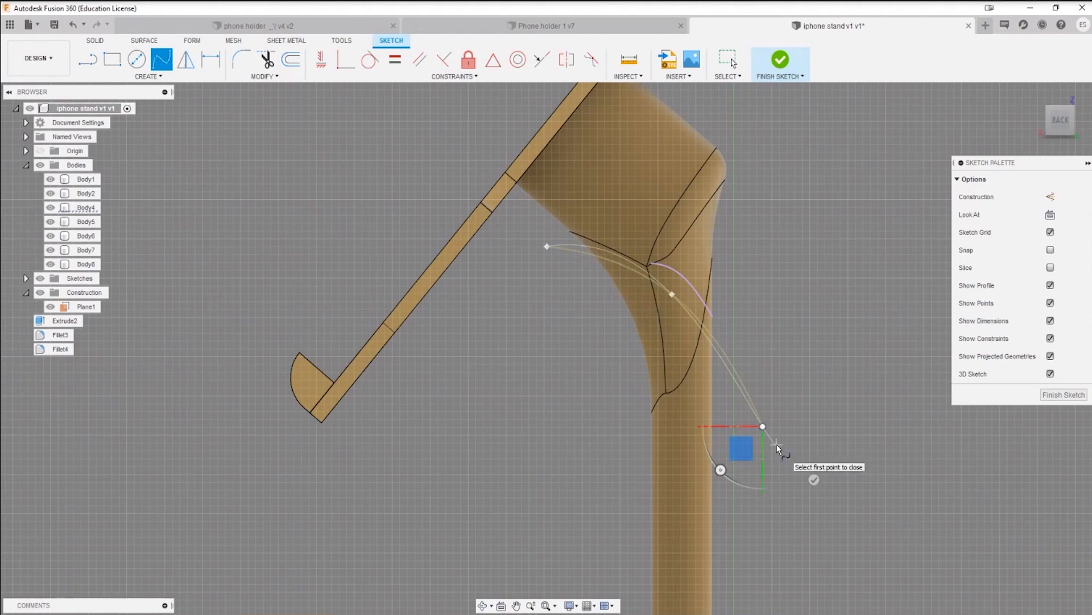
key("Escape")
Step: Draw a three-point spline curving down across the elbow joint and past the neck, and finish the sketch
left_click(160, 64)
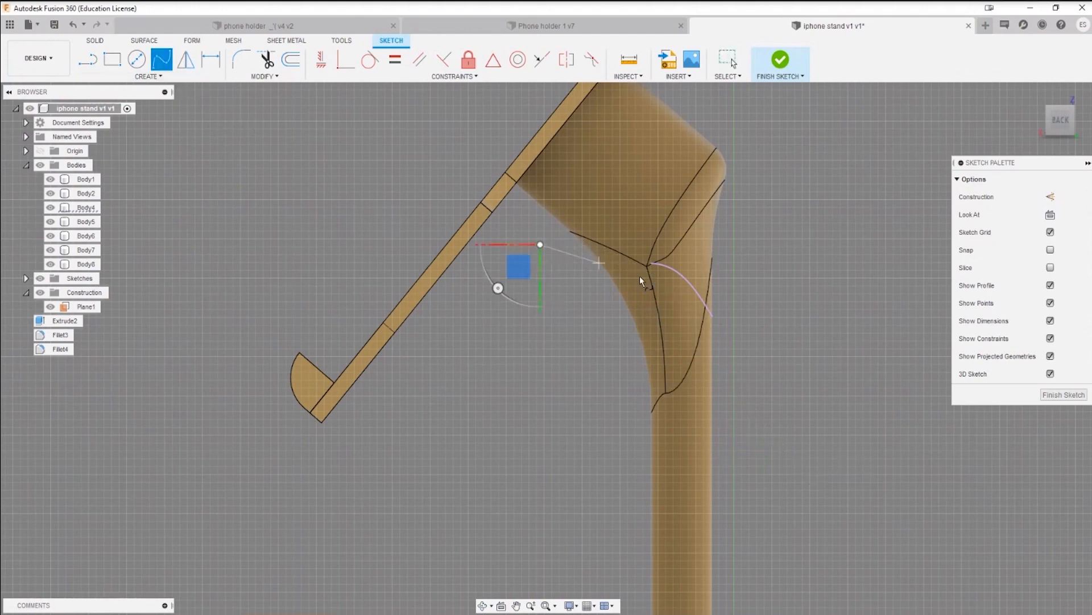
left_click(673, 294)
double_click(769, 441)
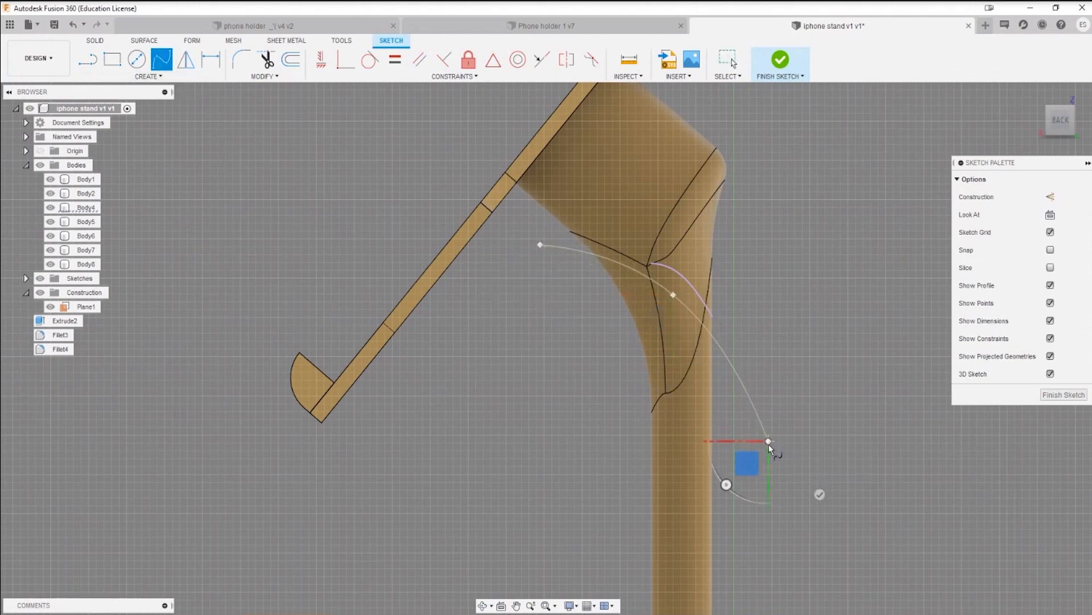
left_click(780, 62)
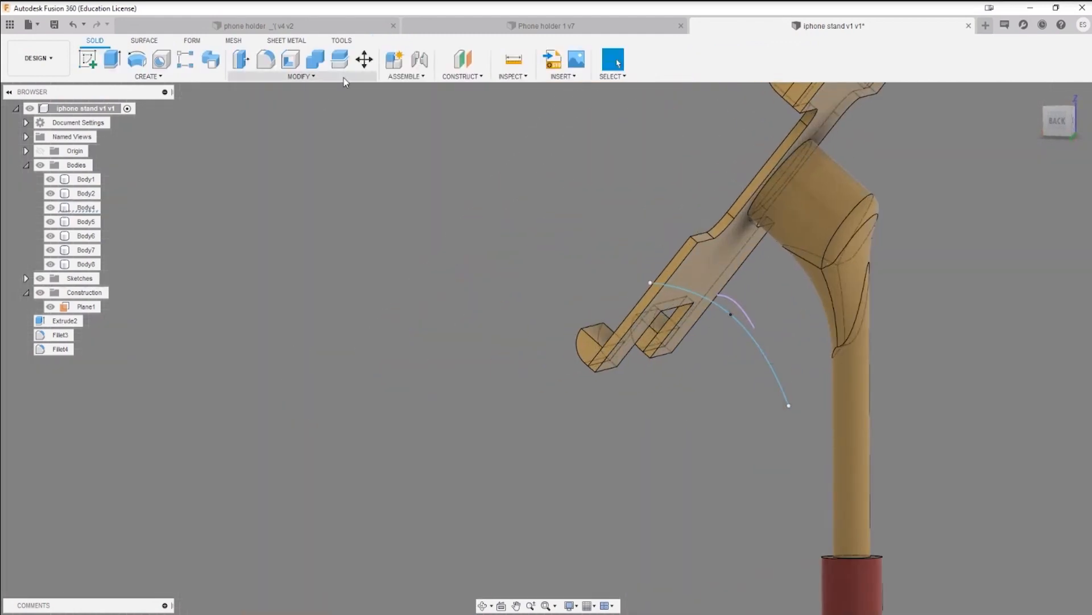
Step: Split the main stand body (Body4) with the new spline as the splitting tool, extending the tool
left_click(339, 58)
left_click(843, 283)
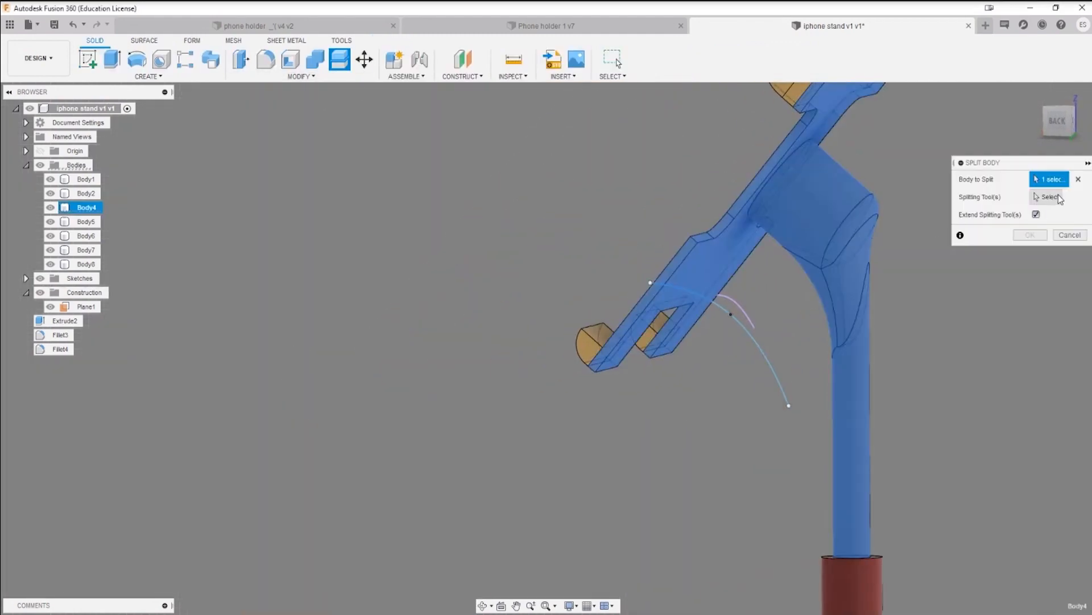
left_click(761, 348)
middle_click_drag(827, 452, 707, 388)
left_click(1029, 235)
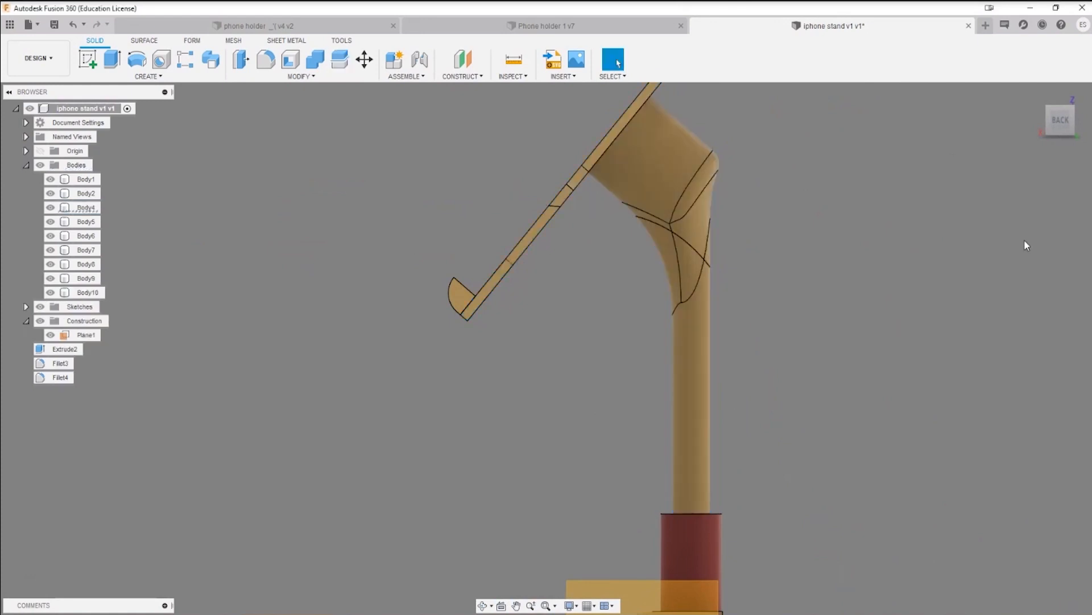
Step: Join the lower forked plate to the upper holder body, using the lower plate as the target
middle_click_drag(797, 307, 595, 376, "shift")
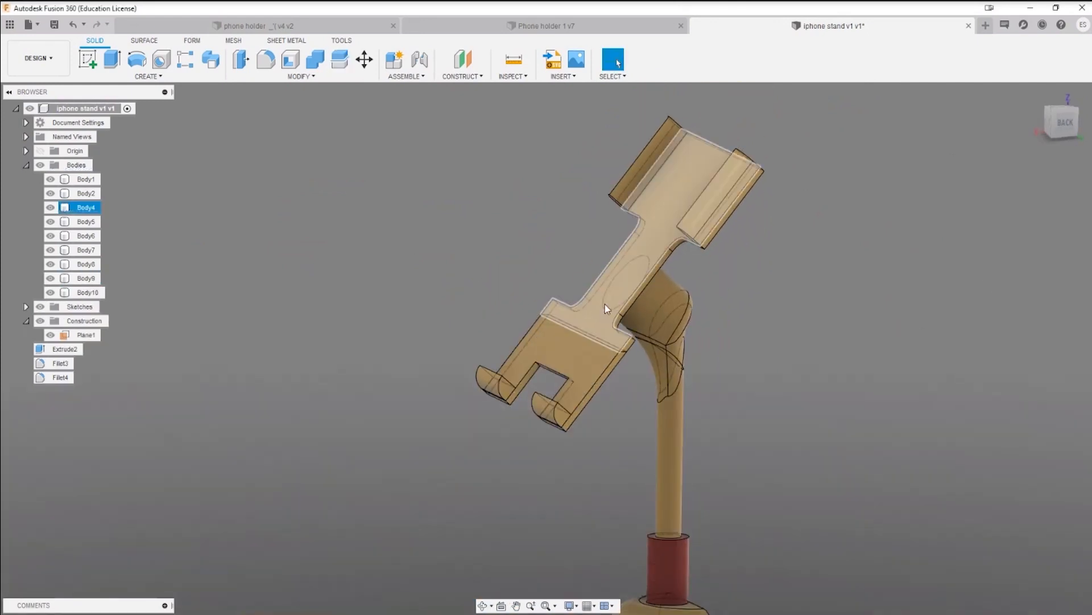
left_click(315, 59)
left_click(557, 349)
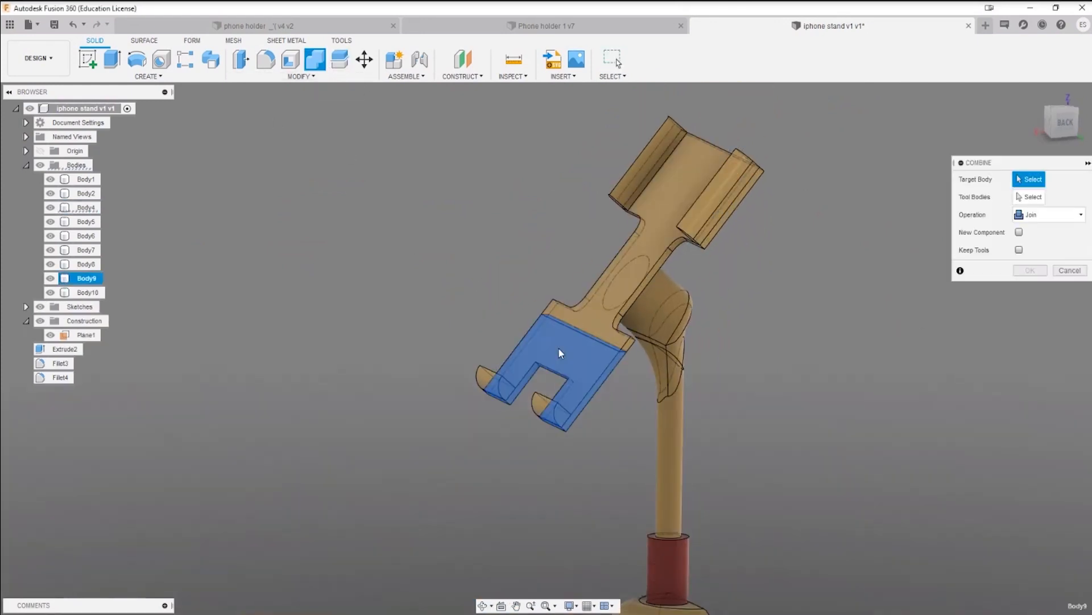
left_click(642, 310)
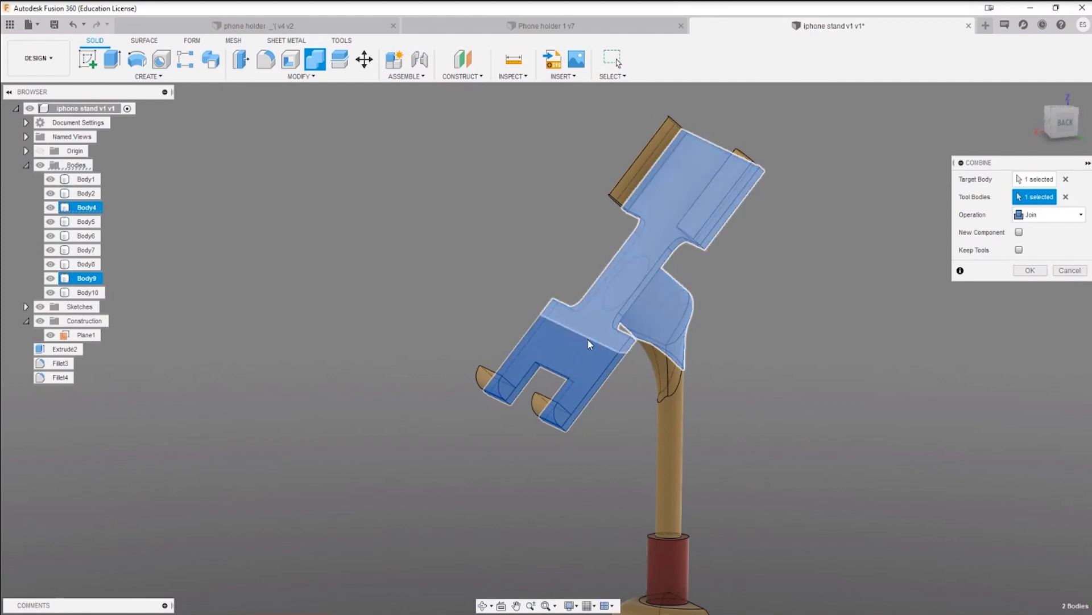
scroll(587, 339, "up", 5)
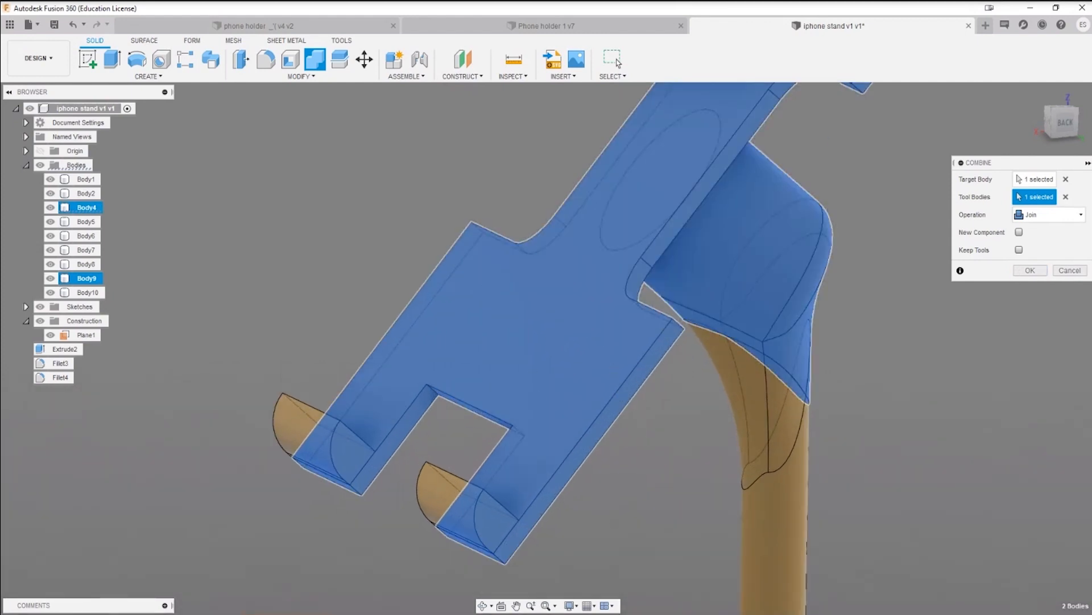
left_click(1031, 270)
Step: Join the two upper side clips and the holder plate into one body, with one clip as the target
middle_click_drag(953, 336, 838, 372, "shift")
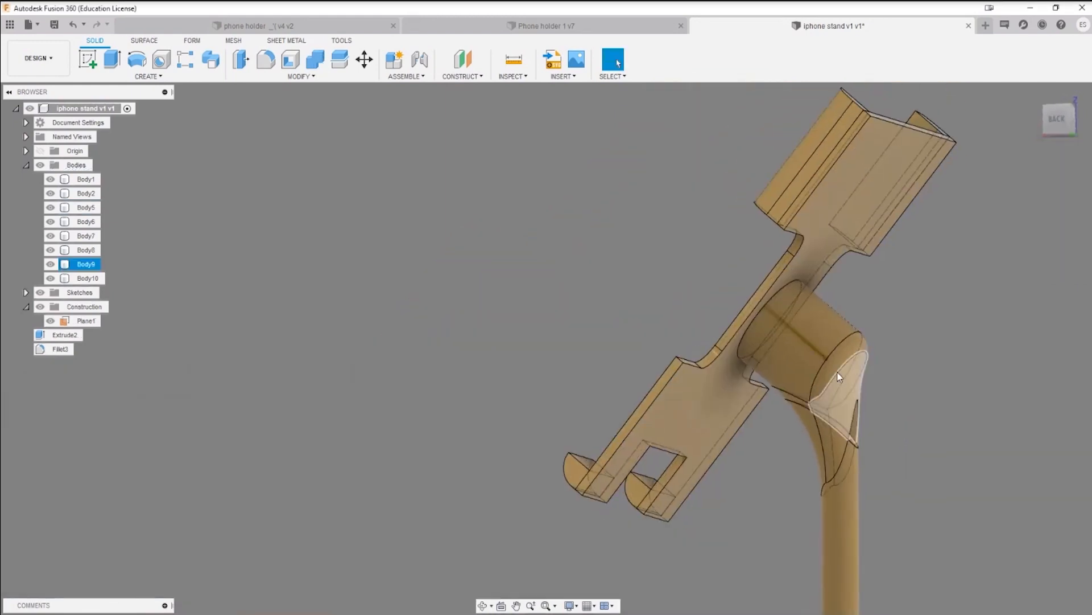
left_click(85, 266)
middle_click_drag(412, 328, 268, 454, "shift")
left_click(405, 338)
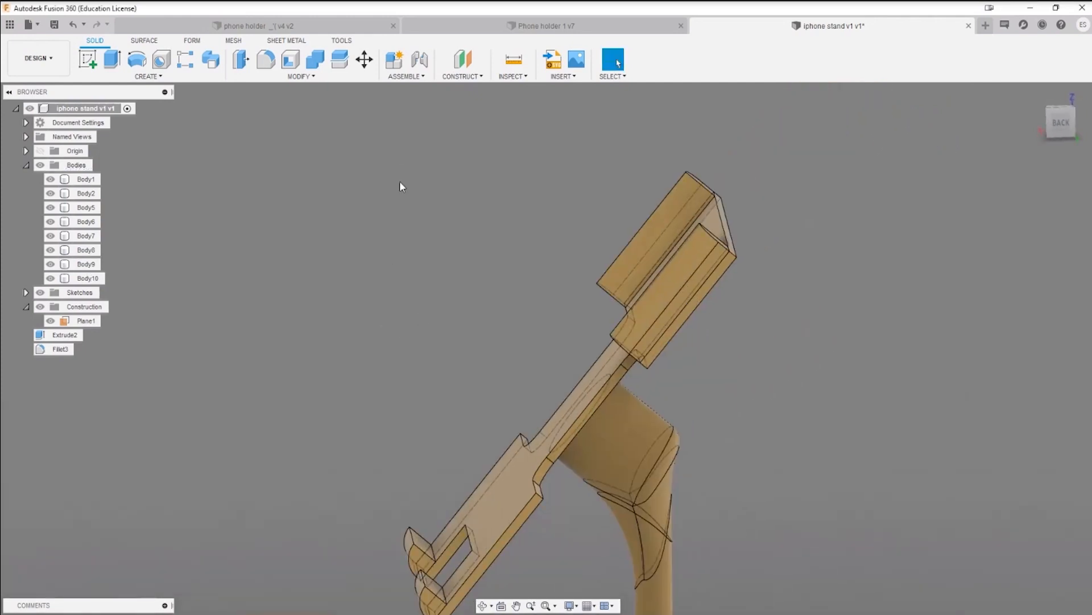
left_click(314, 60)
left_click(655, 216)
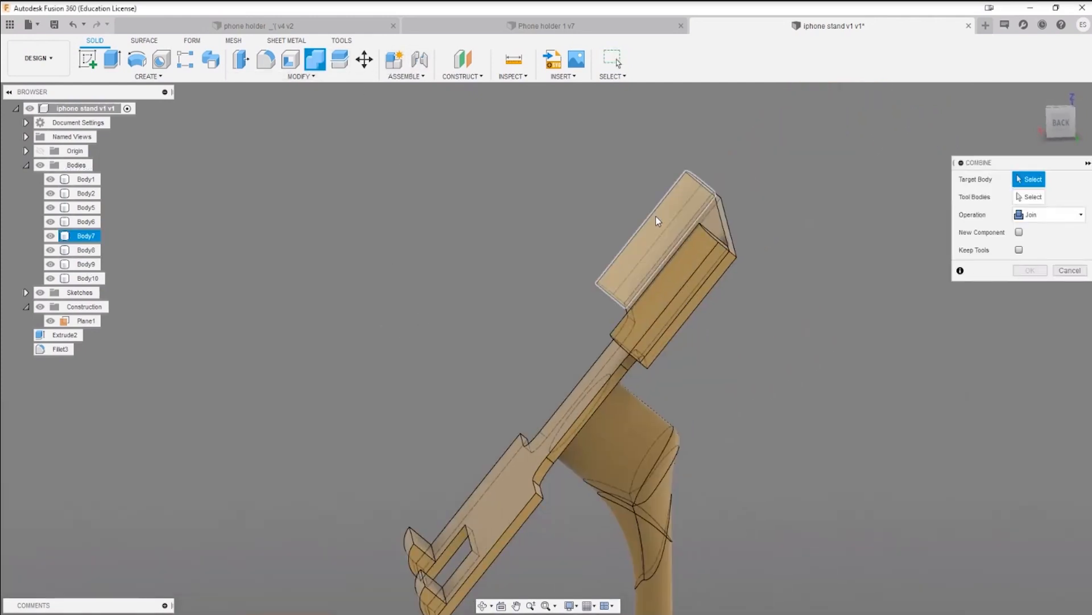
left_click(718, 227)
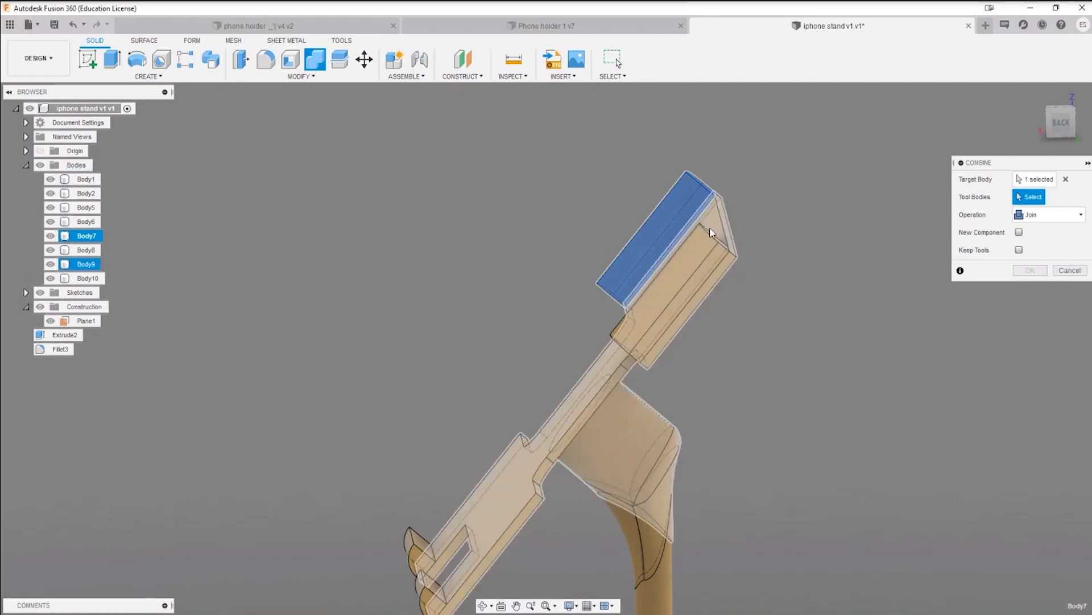
middle_click_drag(732, 294, 695, 285, "shift")
left_click(689, 274)
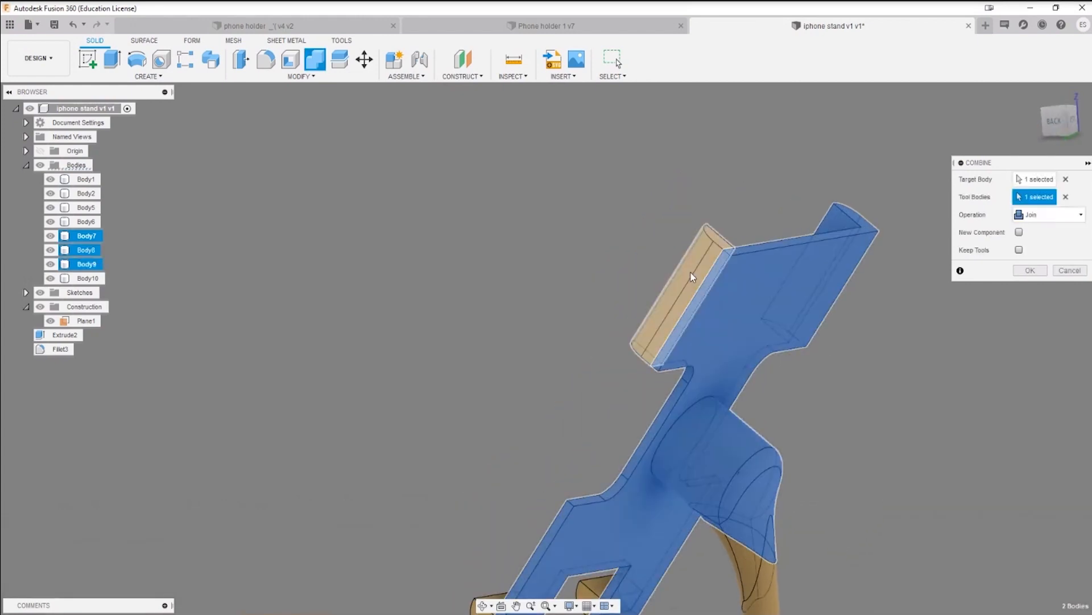
left_click(1029, 277)
Step: Apply the red appearance to the joined phone holder body (Body7)
scroll(887, 417, "down", 3)
middle_click_drag(886, 417, 737, 331)
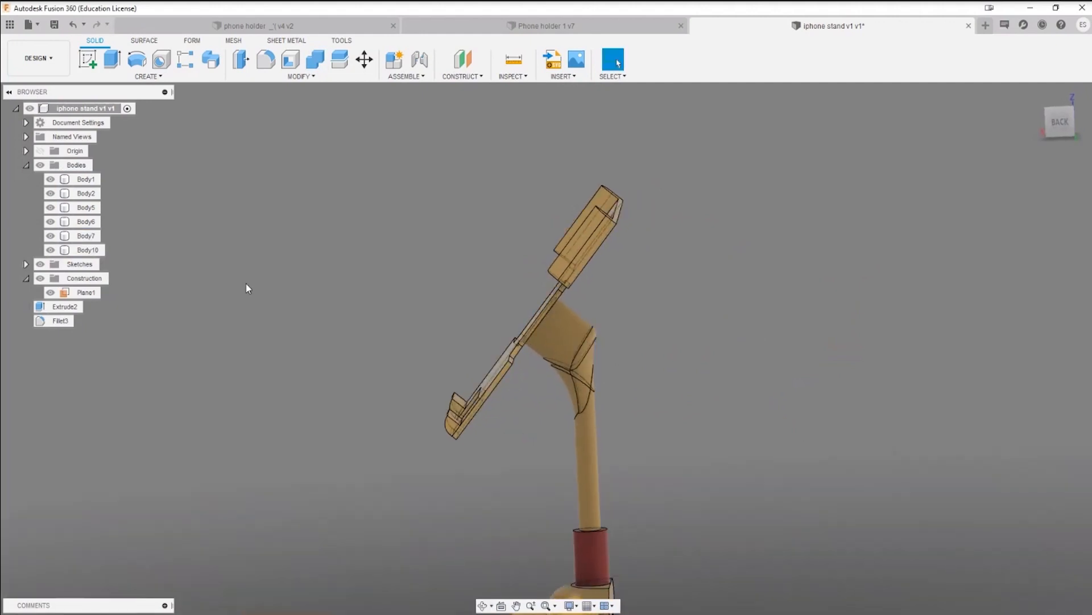
left_click(76, 251)
left_click(81, 237)
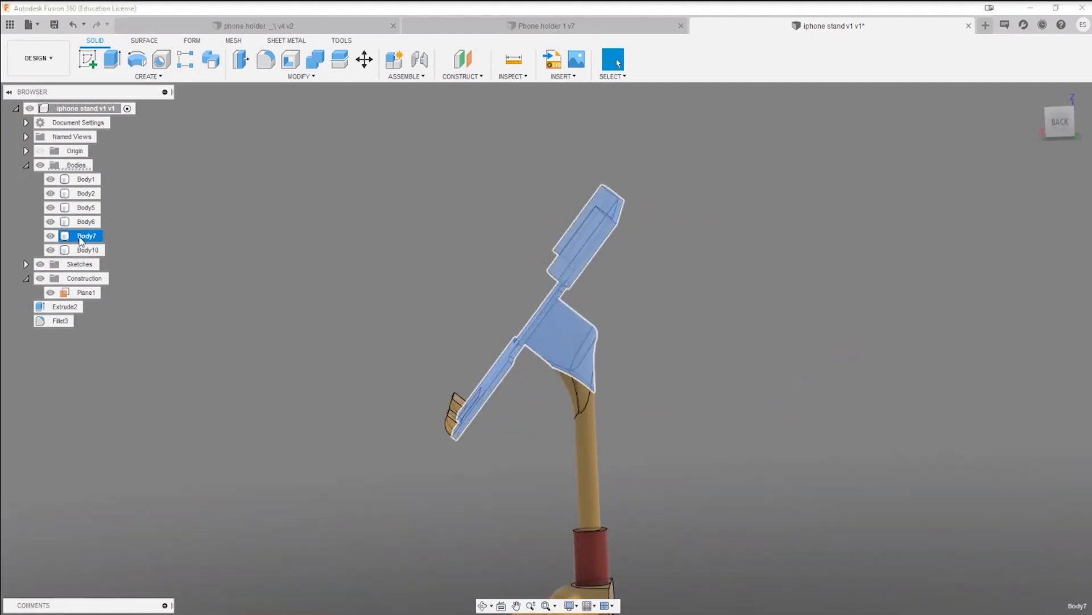
right_click(79, 241)
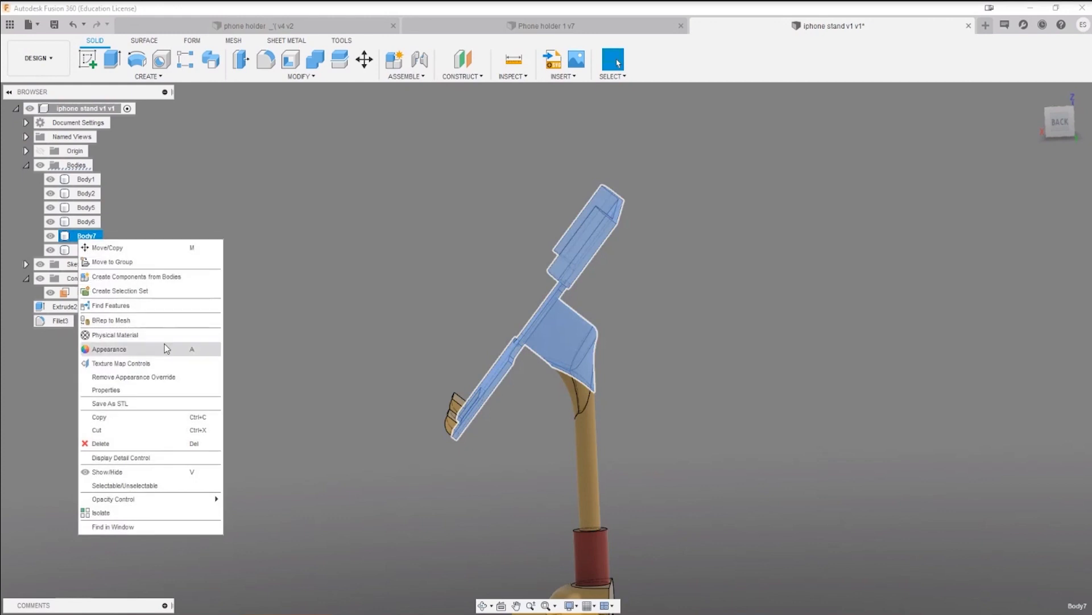
left_click(165, 346)
left_click_drag(877, 265, 582, 237)
left_click(1061, 574)
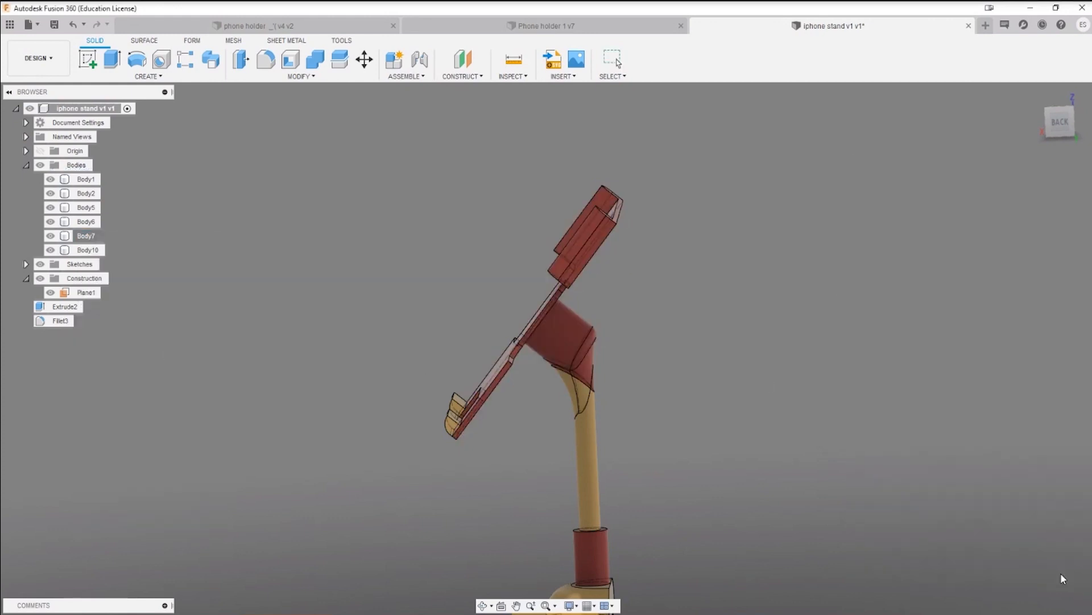
Step: Join the two lower hooks to the red phone holder body
left_click(582, 403)
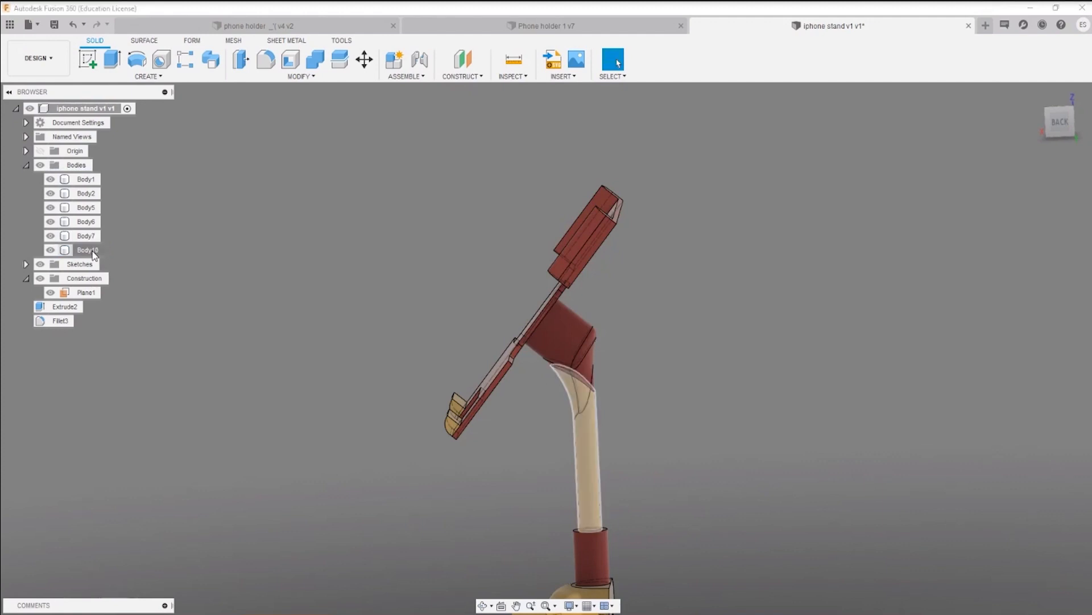
middle_click_drag(349, 473, 309, 371)
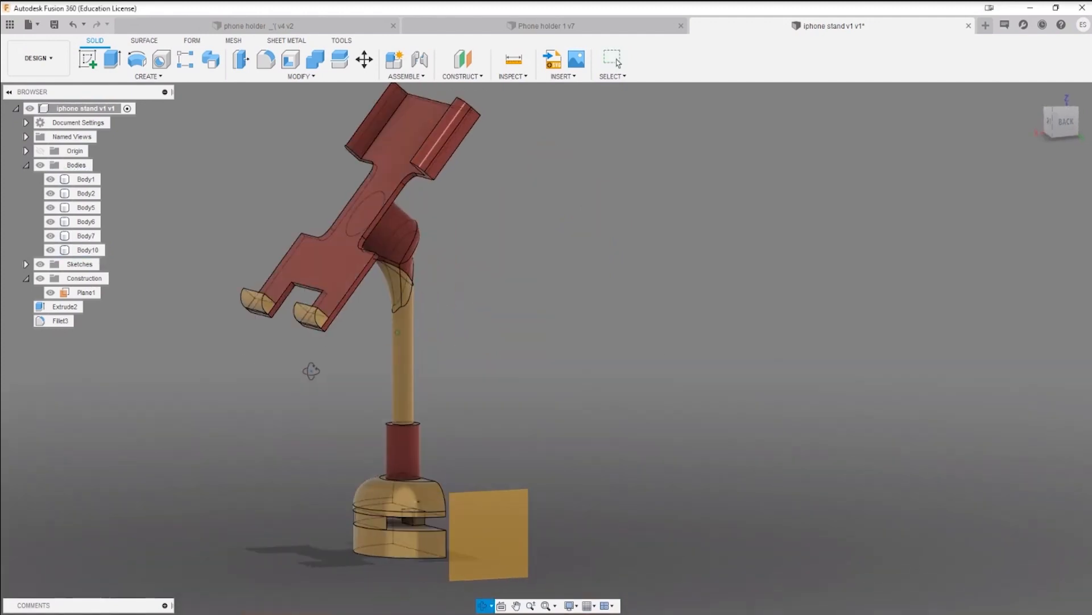
left_click(316, 68)
left_click(337, 277)
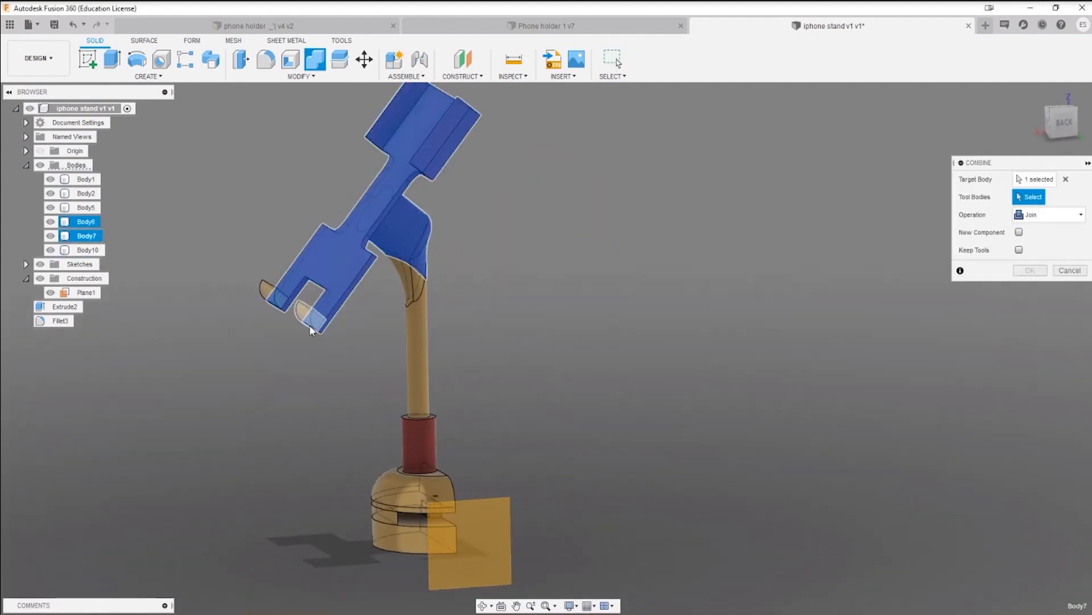
left_click(311, 325)
left_click(270, 300)
left_click(1028, 275)
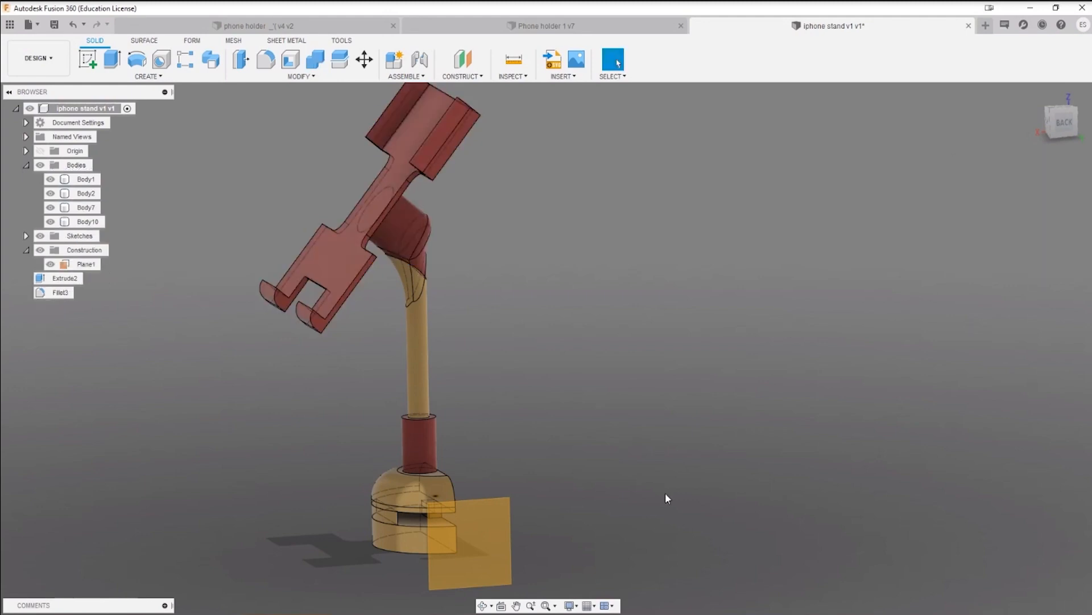
Step: Fillet the four inner edges where the clips and hooks meet the holder plate with a 2 mm radius
scroll(665, 493, "down", 3)
scroll(446, 358, "up", 3)
middle_click_drag(454, 419, 417, 310, "shift")
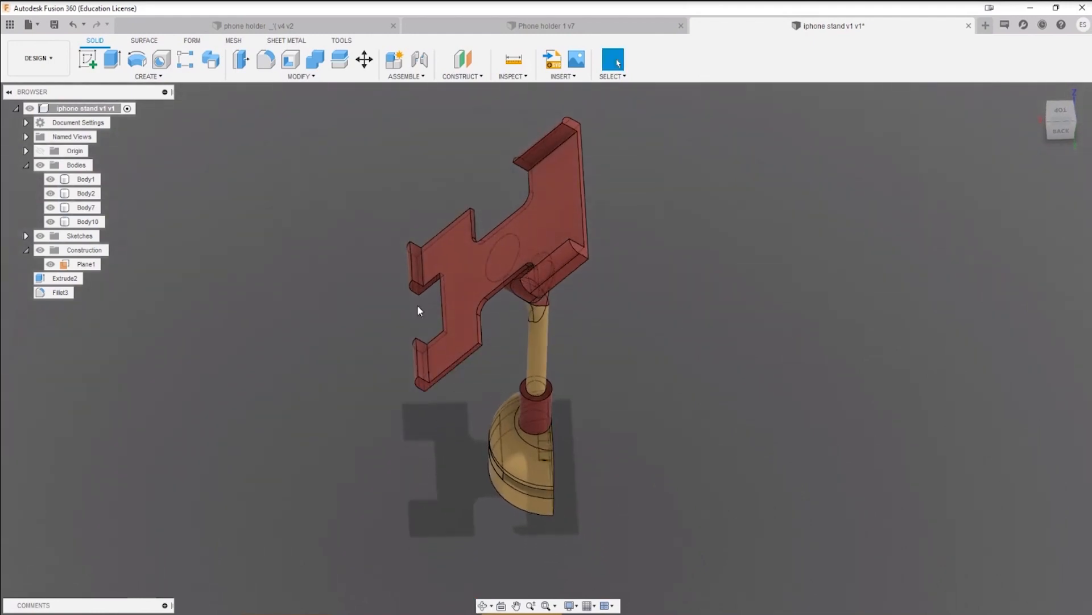
scroll(418, 308, "up", 5)
key("f")
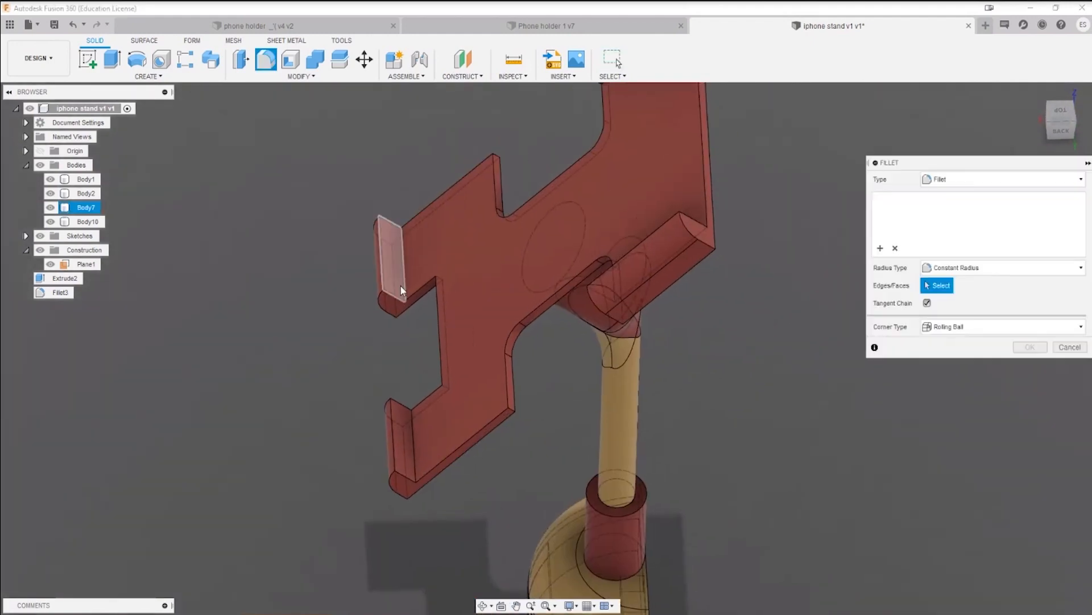
left_click(402, 282)
left_click(409, 421)
middle_click_drag(601, 203, 514, 339)
left_click(548, 184)
mouse_move(548, 267)
middle_mouse_down("shift")
mouse_move(575, 267)
mouse_move(711, 325)
mouse_move(620, 332)
mouse_move(608, 310)
mouse_move(524, 274)
mouse_move(515, 249)
middle_mouse_up("shift")
left_click(724, 341)
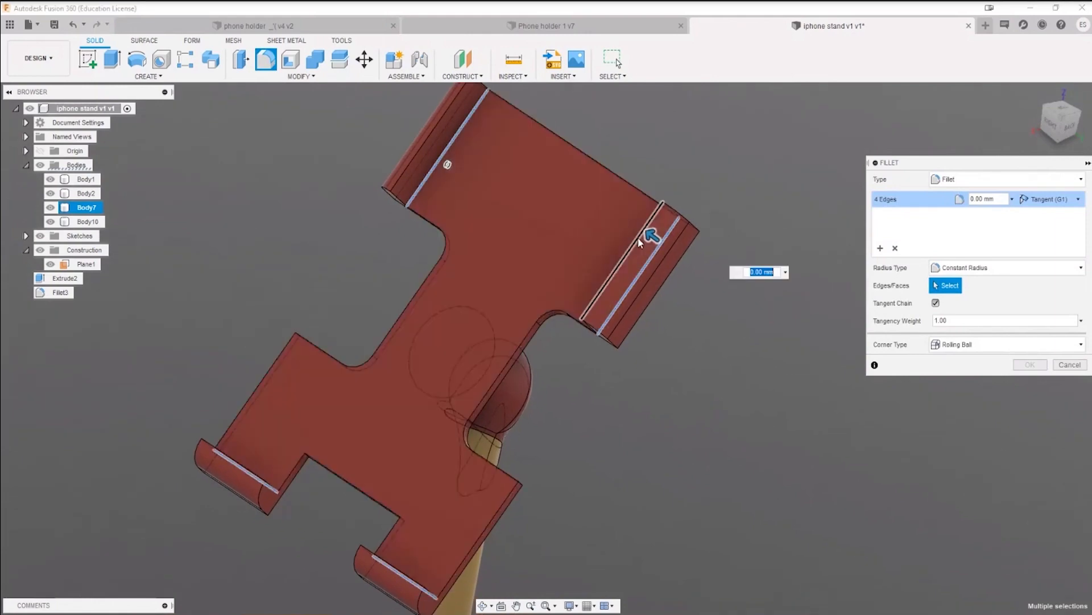
type("2")
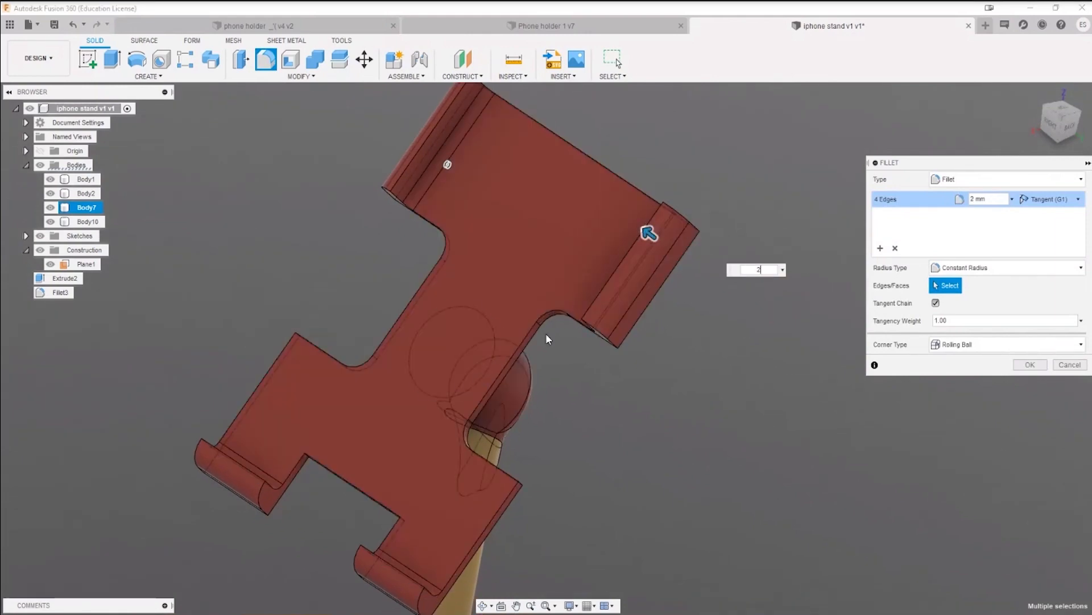
middle_click_drag(546, 333, 574, 322, "shift")
left_click(1027, 367)
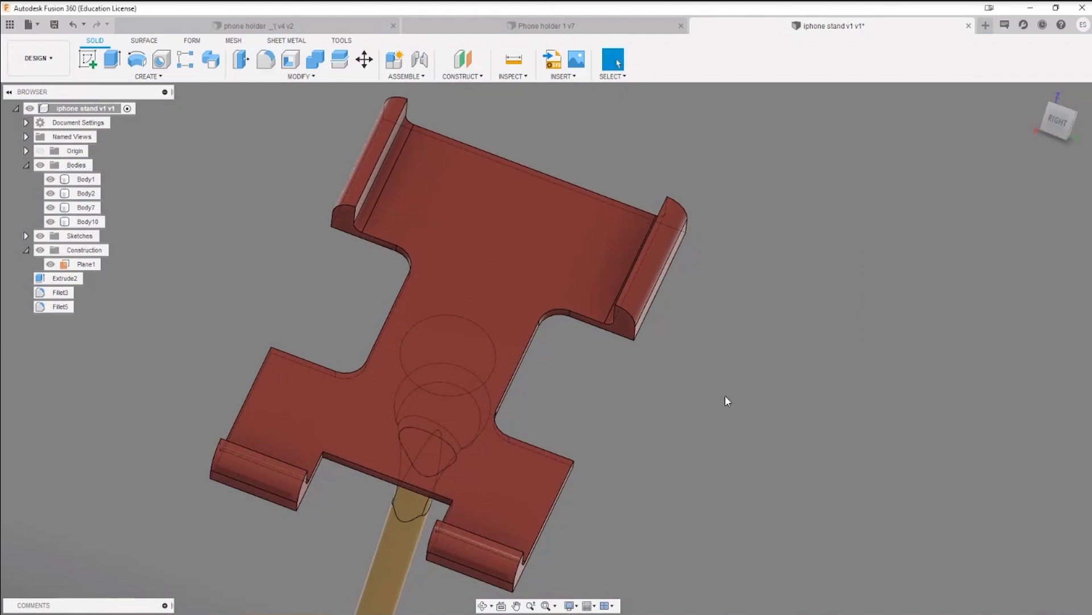
Step: Fillet the four outer underside edges of the holder's clips and hooks with a 3.5 mm radius
middle_click_drag(679, 439, 638, 482, "shift")
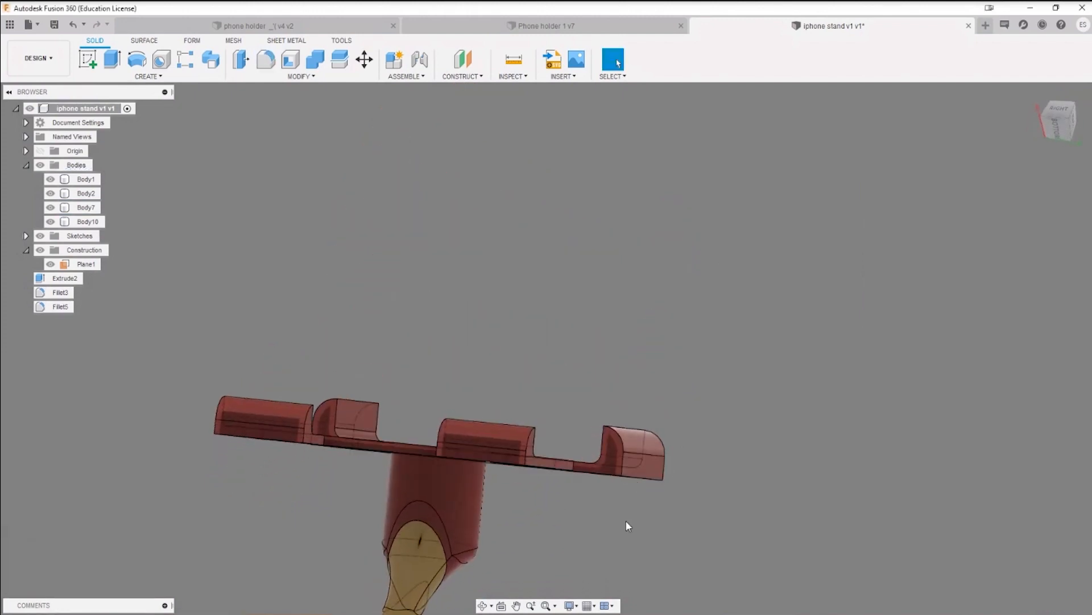
key("f")
left_click(630, 475)
middle_click_drag(541, 487, 716, 414, "shift")
left_click(424, 462)
left_click(336, 439)
left_click(688, 390)
mouse_move(690, 394)
left_mouse_down()
mouse_move(682, 380)
mouse_move(685, 394)
left_mouse_up()
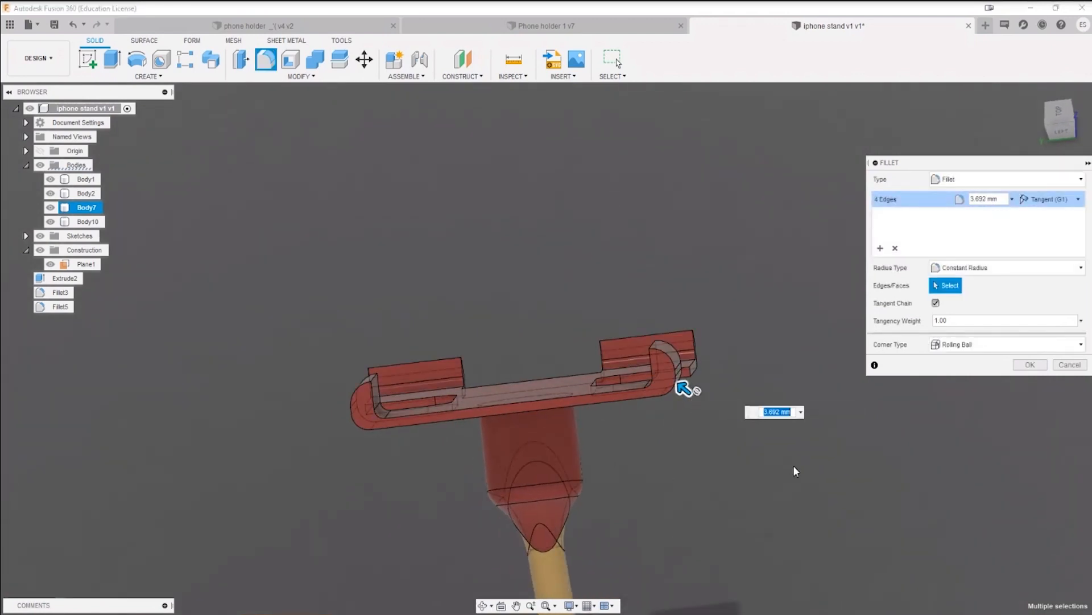
type("3.5")
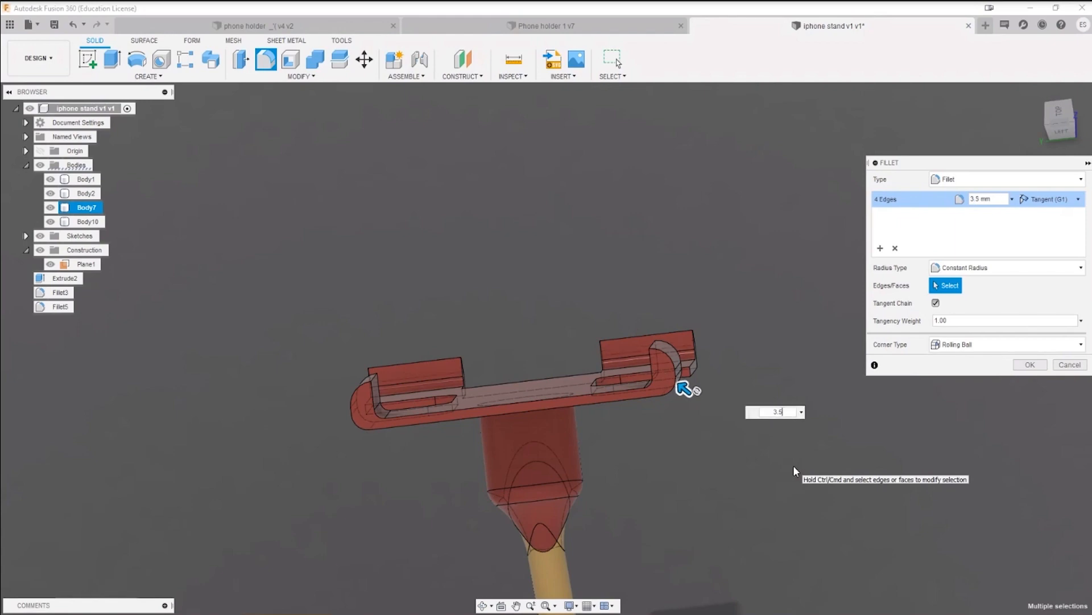
key("Return")
Step: Chamfer the four inner top edges of the phone holder's clips and hooks with an equal distance of 1 mm
middle_click_drag(793, 471, 787, 446, "shift")
left_click(442, 384)
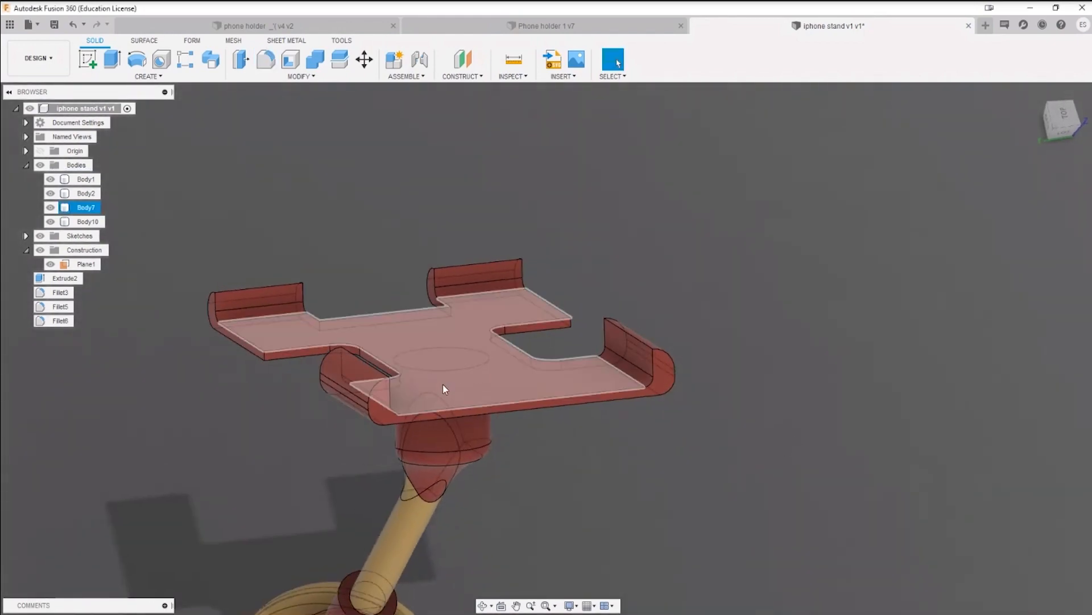
middle_click_drag(418, 364, 244, 300, "shift")
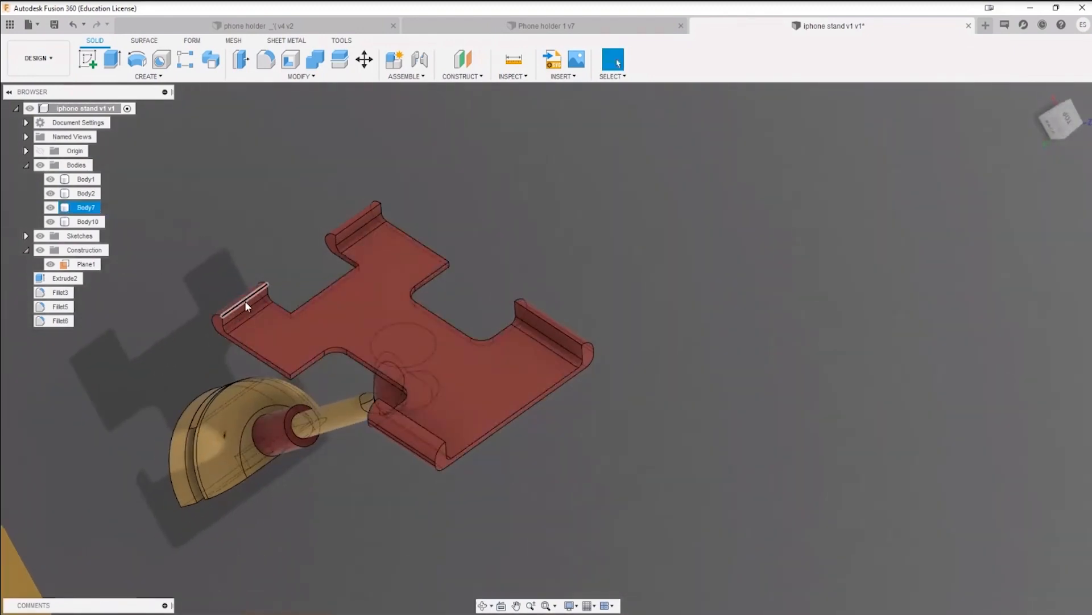
left_click(237, 359)
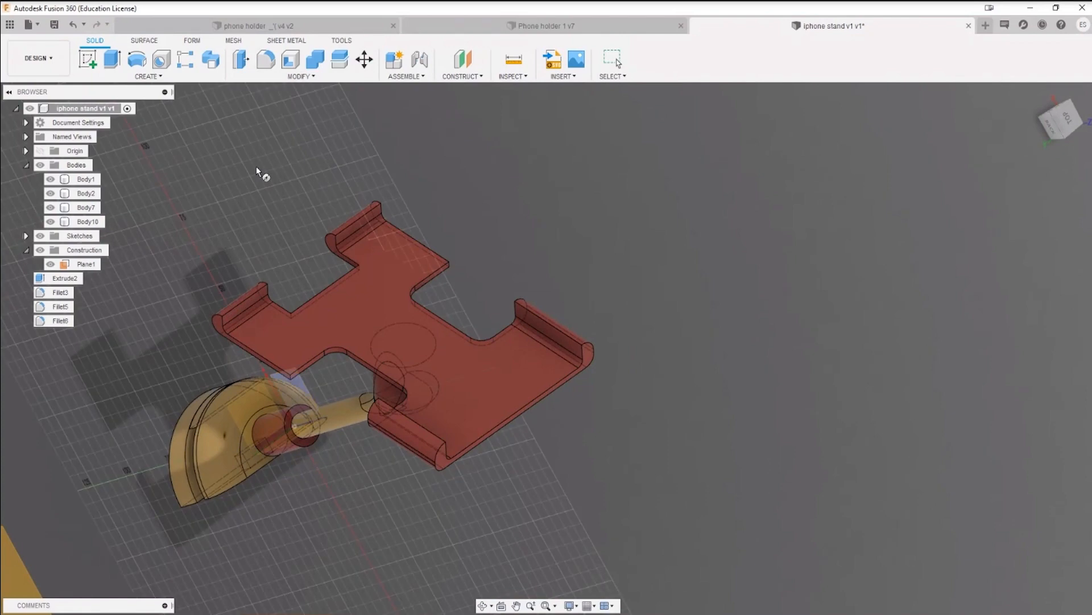
left_click(271, 76)
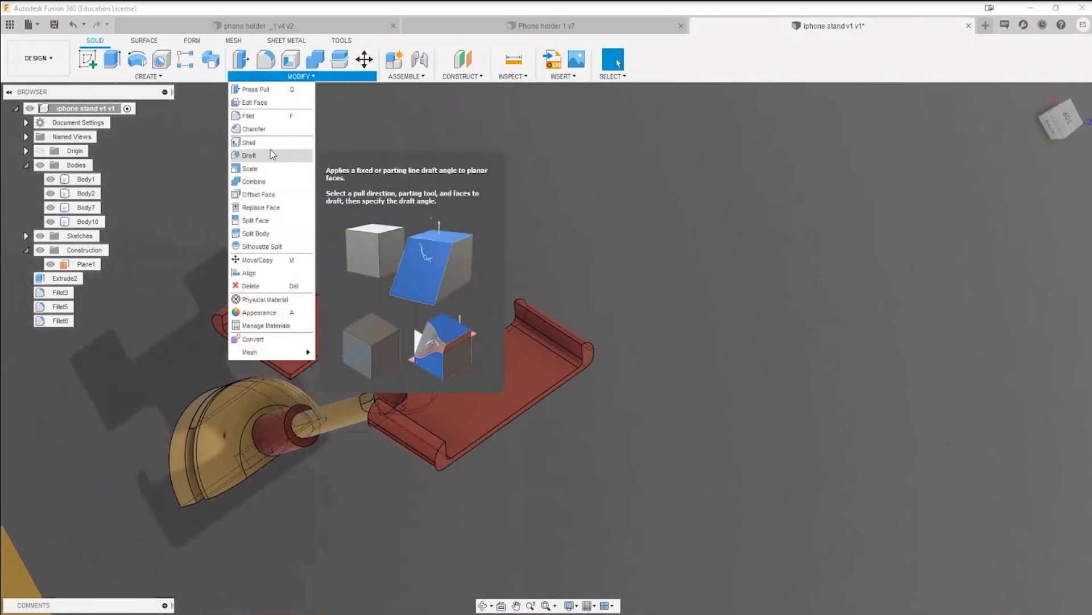
left_click(253, 129)
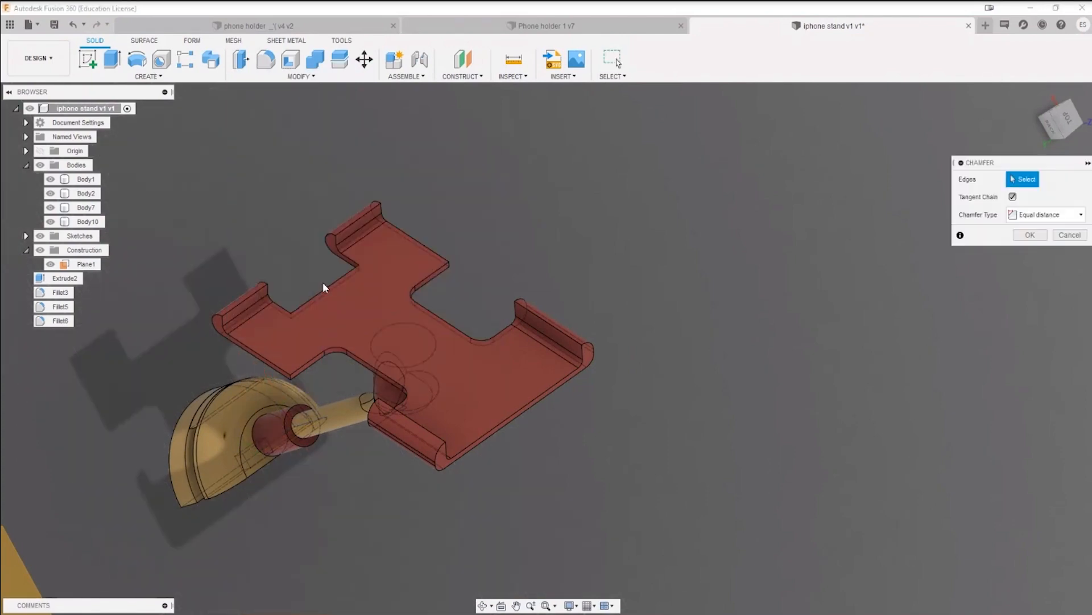
left_click(250, 294)
left_click(360, 221)
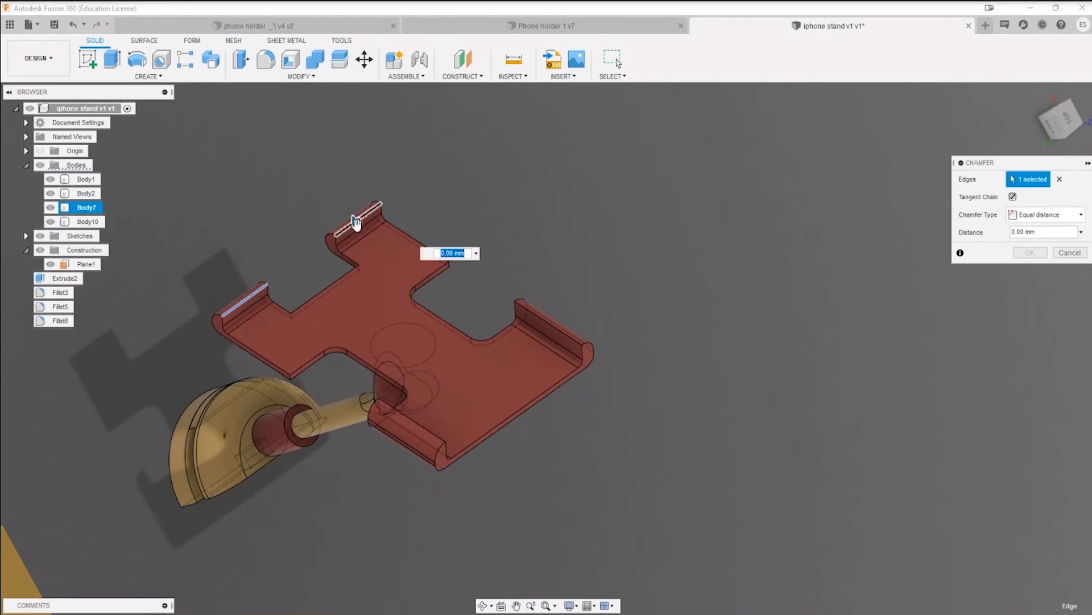
left_click(412, 417)
left_click(544, 329)
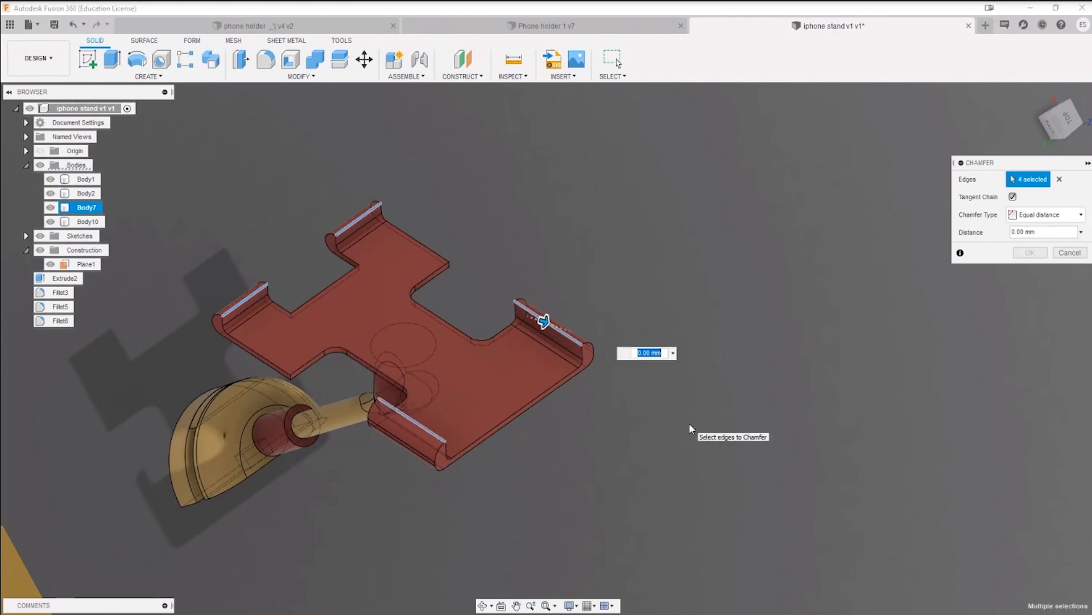
type("1")
middle_click_drag(586, 491, 520, 440, "shift")
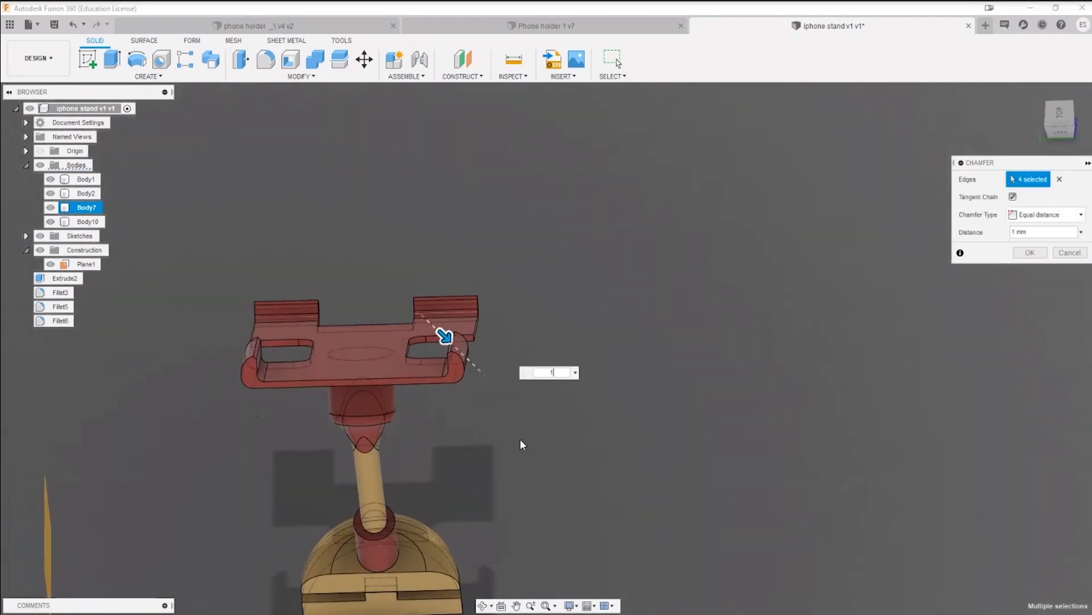
left_click(1018, 254)
scroll(609, 423, "down", 4)
middle_click_drag(609, 422, 693, 385, "shift")
scroll(448, 392, "up", 6)
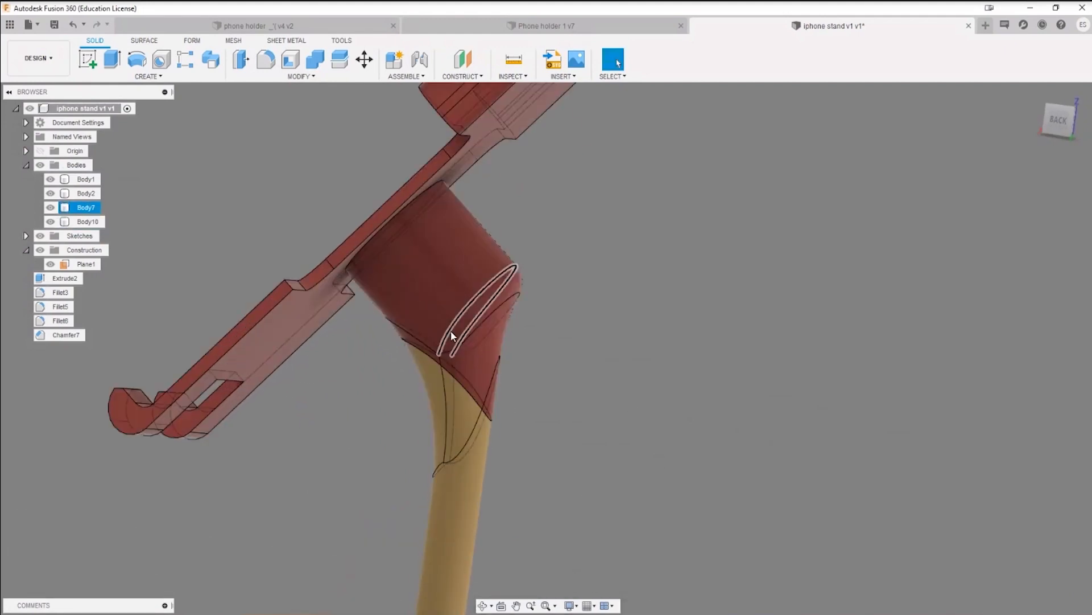
middle_click_drag(445, 434, 463, 334, "shift")
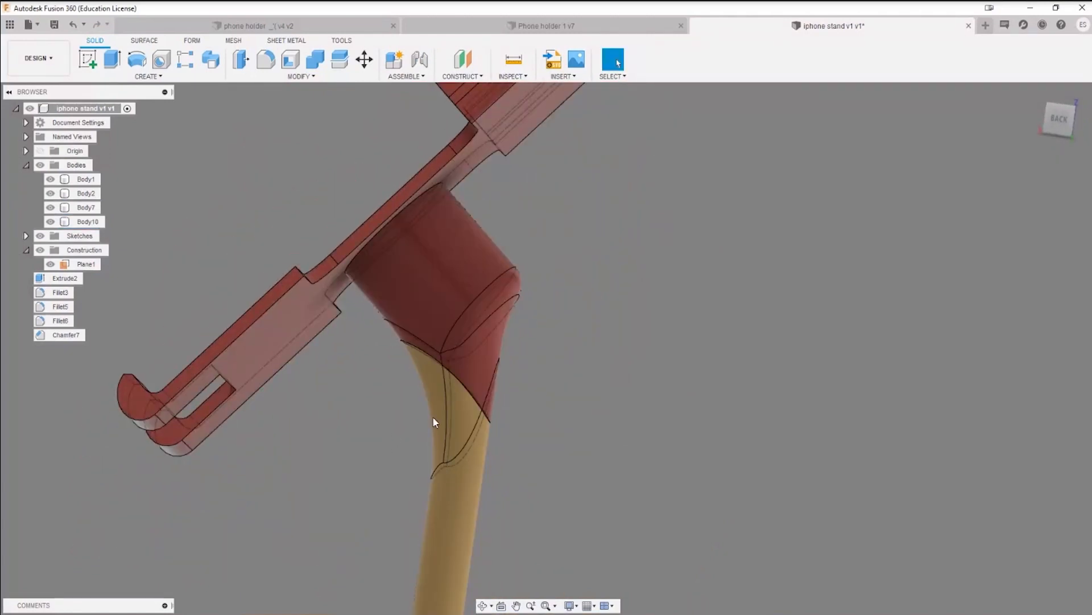
scroll(453, 482, "down", 5)
middle_click_drag(543, 519, 619, 381, "shift")
scroll(619, 381, "up", 6)
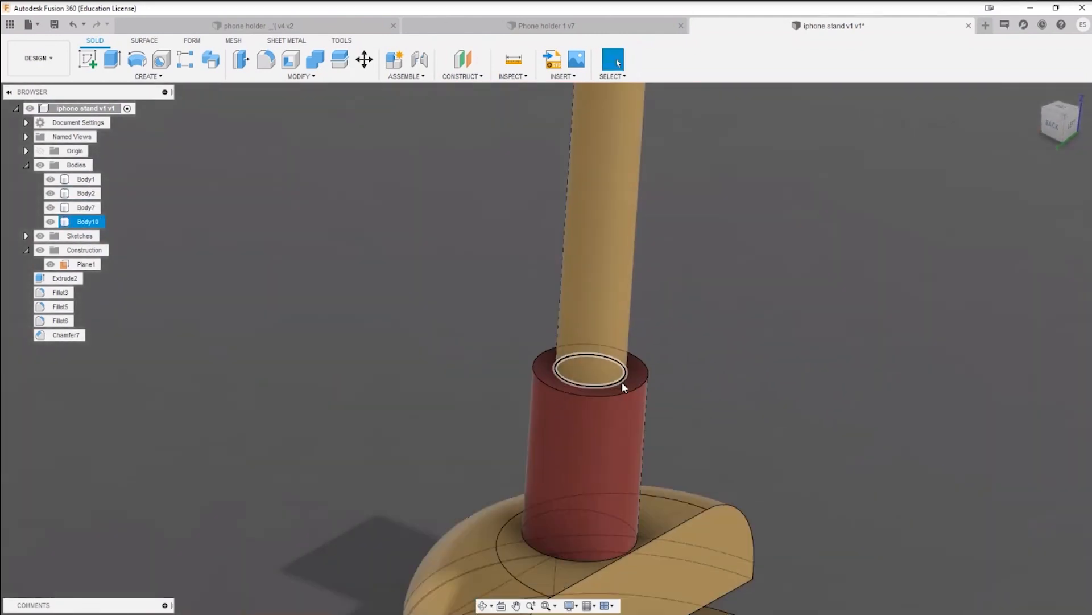
key("f")
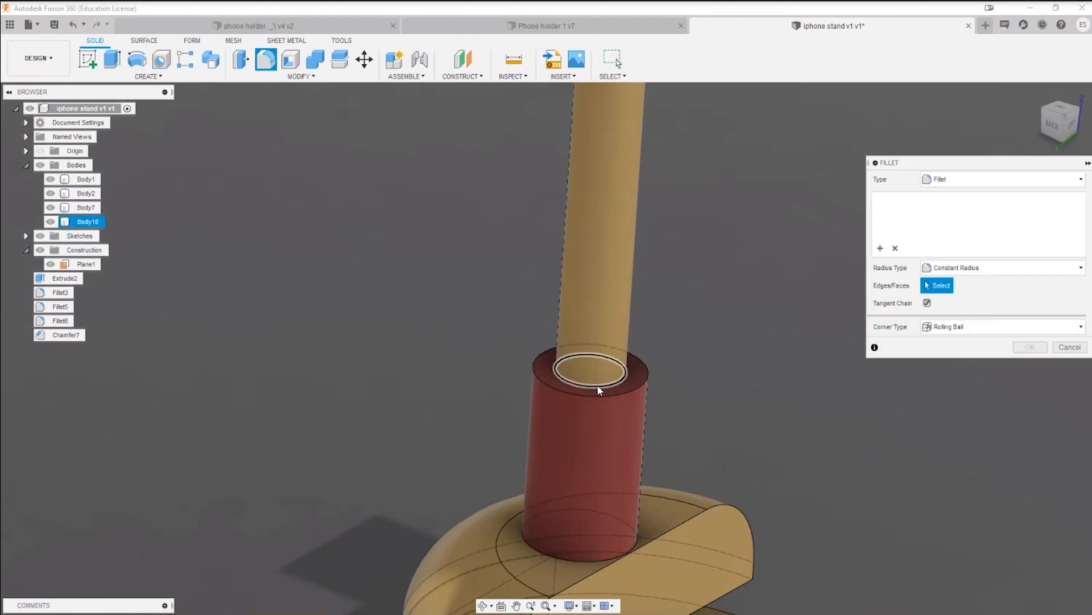
left_click(594, 386)
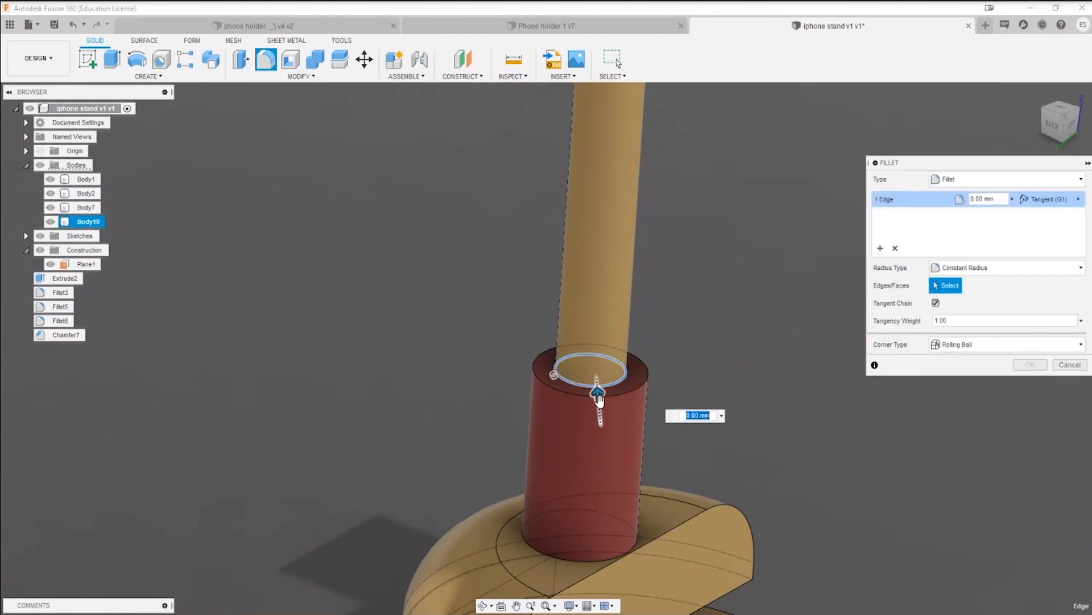
left_click_drag(595, 393, 612, 416)
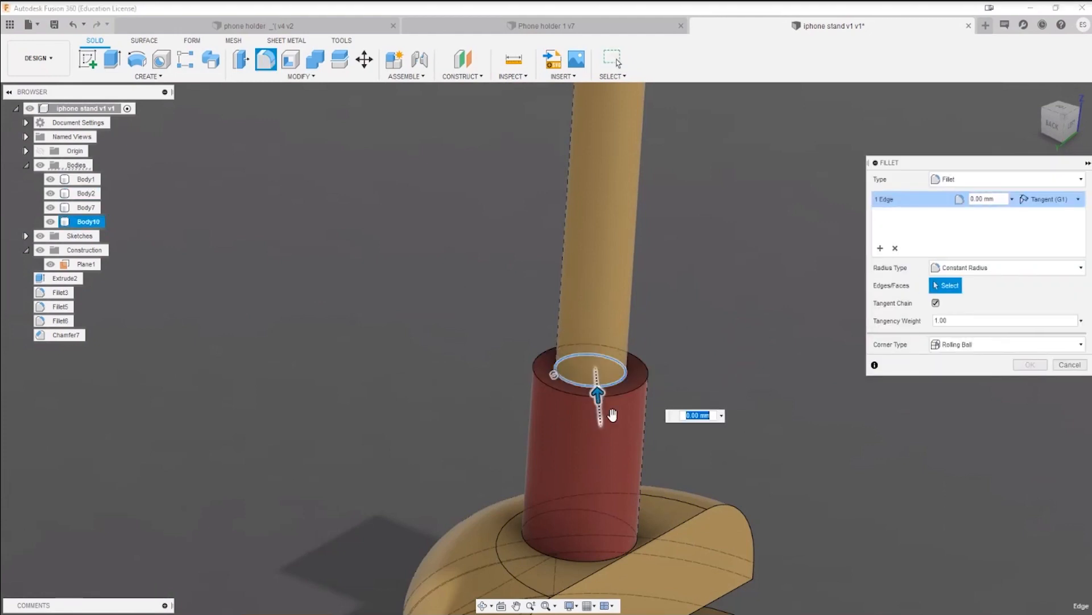
left_click(1059, 364)
Step: Join the upright rod and the slotted base to the red collar body (Body2)
left_click(316, 61)
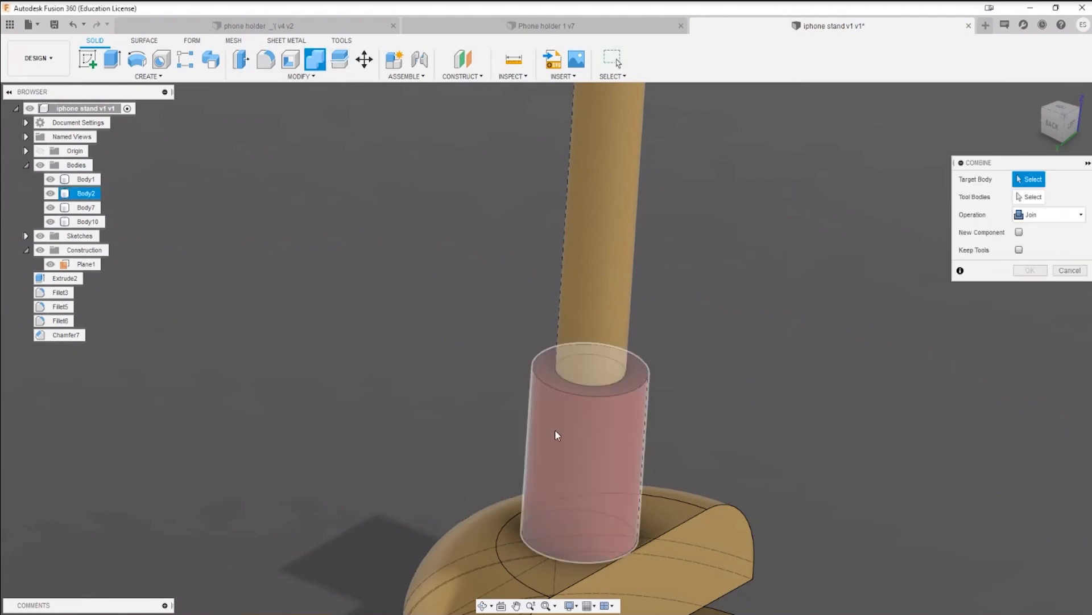
left_click(555, 431)
left_click(595, 307)
left_click(1030, 271)
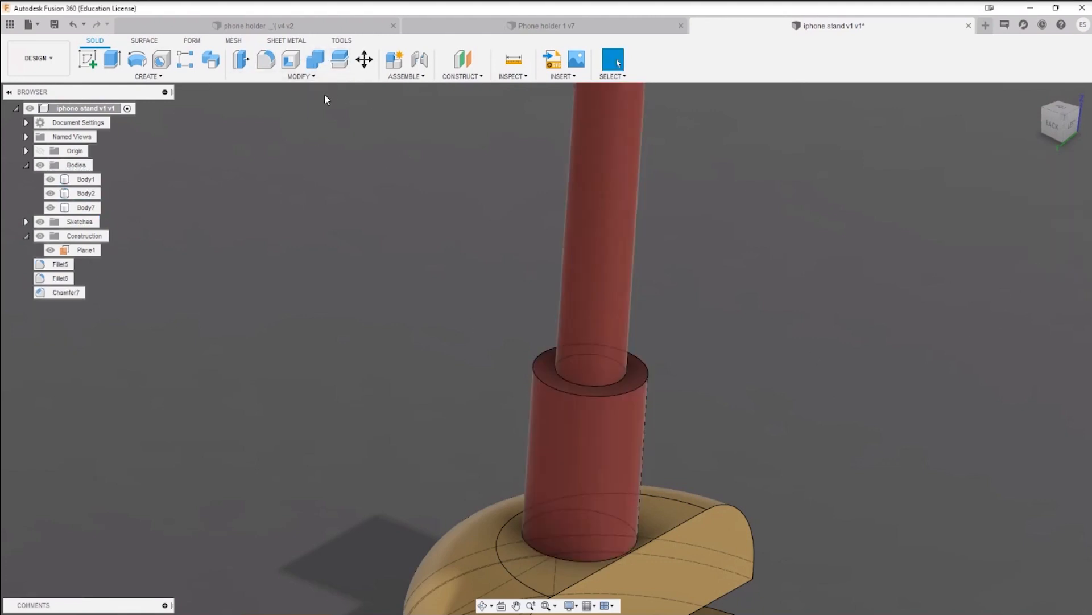
left_click(318, 62)
left_click(551, 469)
left_click(533, 557)
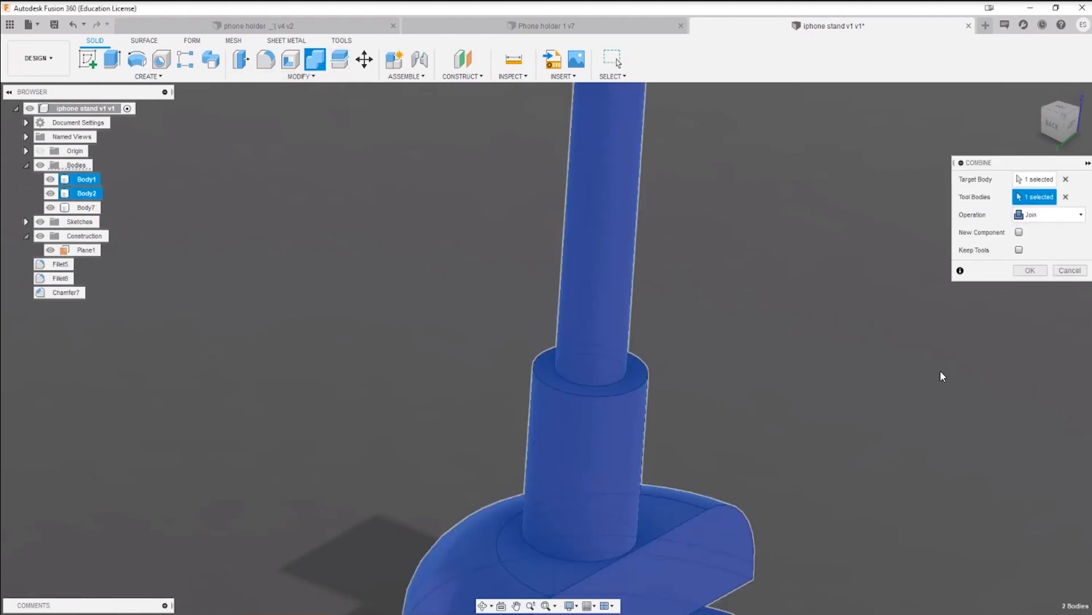
left_click(1031, 271)
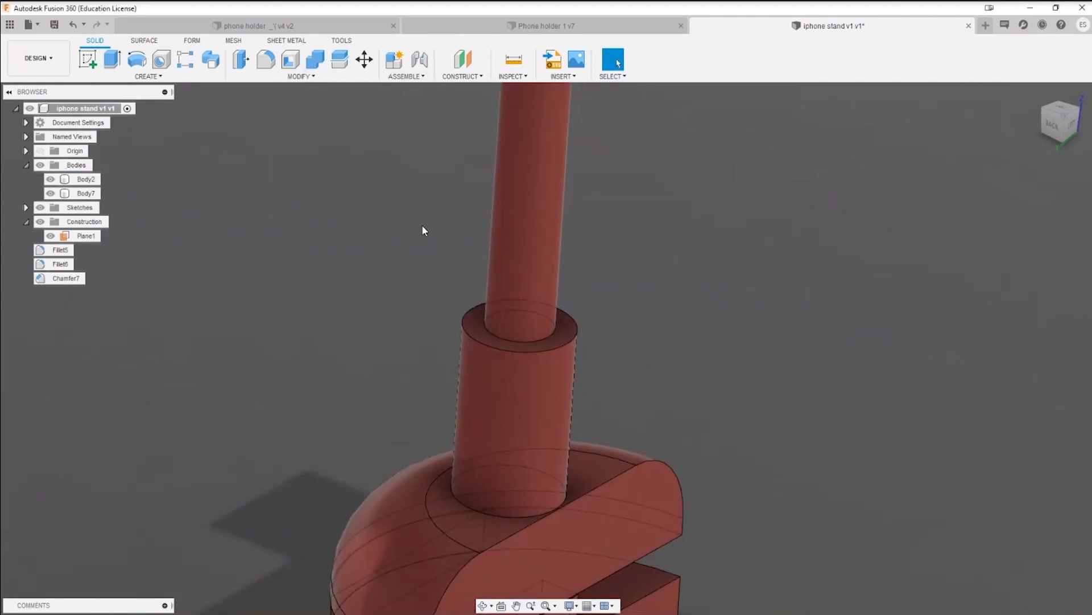
Step: Fillet the edges where the collar meets the base and the rod meets the collar with a radius of about 0.86 mm
key("f")
left_click(490, 513)
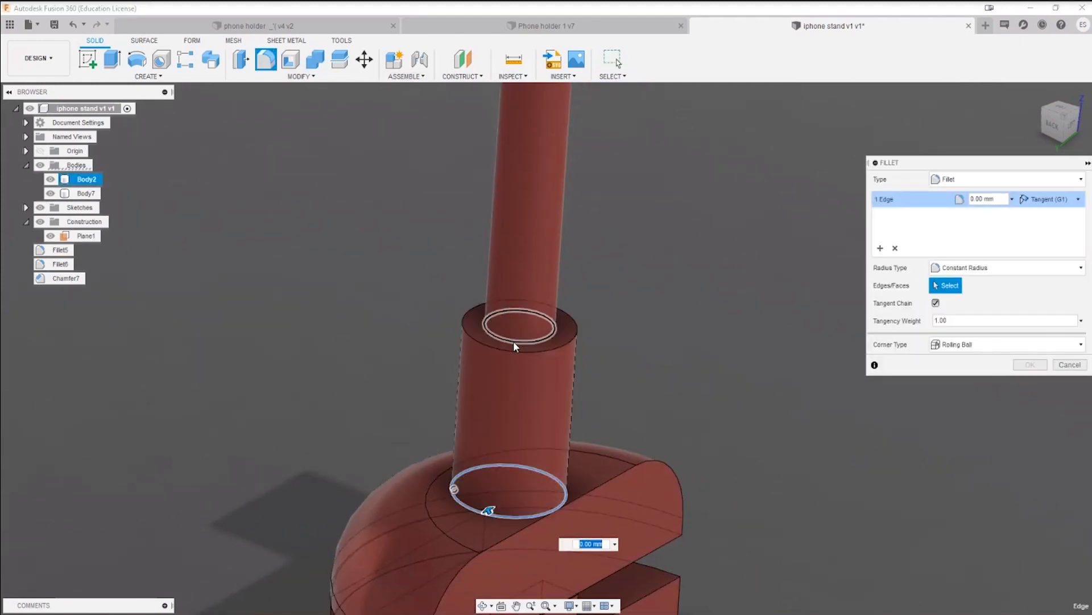
left_click(514, 340)
left_click_drag(512, 334, 512, 336)
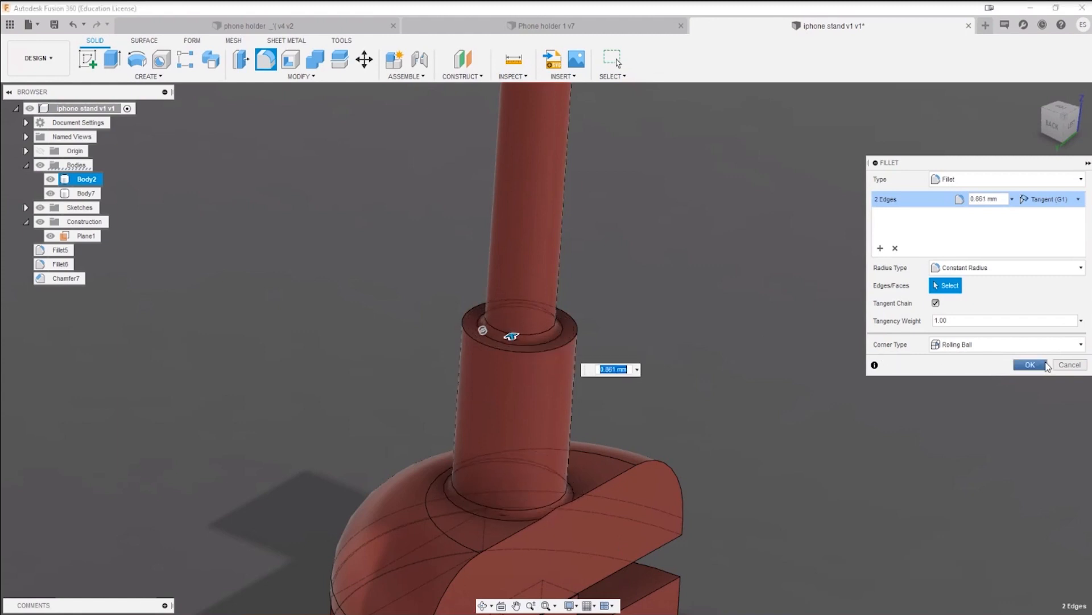
key("Return")
Step: Examine the whole stand from several sides, including the base, the collar and the elbow below the phone holder
middle_click_drag(557, 328, 538, 328, "shift")
scroll(561, 337, "down", 3)
middle_click_drag(544, 367, 634, 369, "shift")
scroll(585, 457, "down", 2)
middle_click_drag(561, 394, 583, 332, "shift")
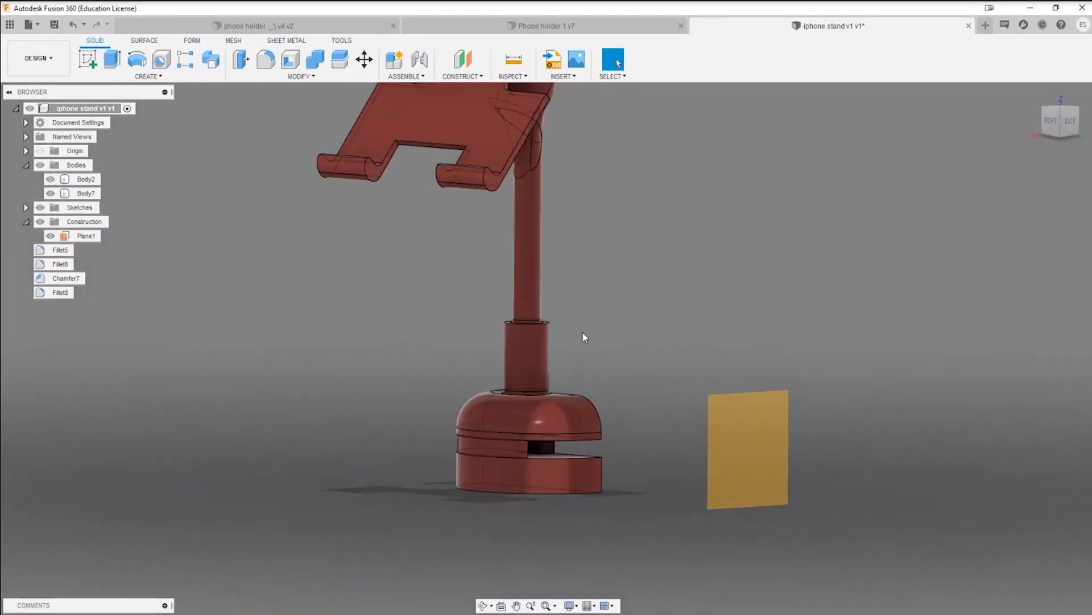
middle_click_drag(587, 255, 527, 421)
scroll(527, 421, "down", 3)
middle_click_drag(585, 369, 555, 396, "shift")
scroll(498, 445, "up", 3)
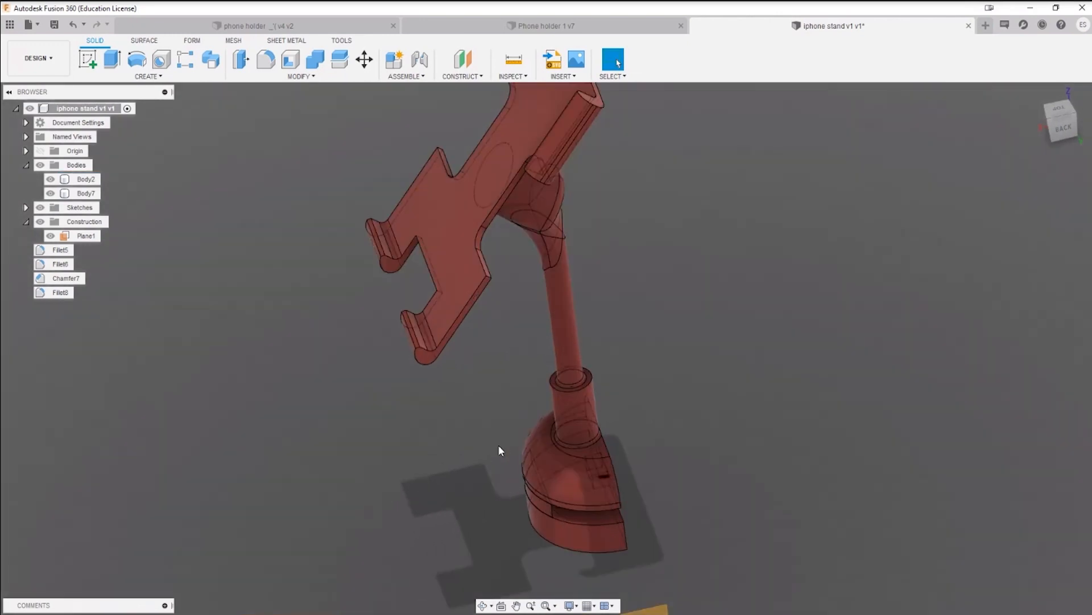
middle_click_drag(527, 259, 490, 341)
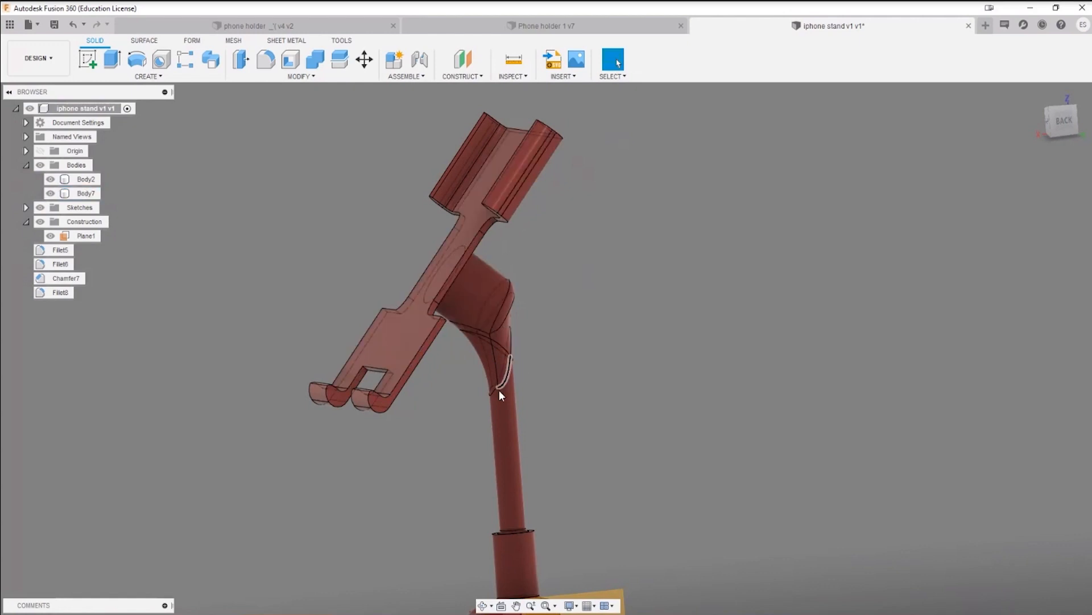
middle_click_drag(500, 393, 608, 353, "shift")
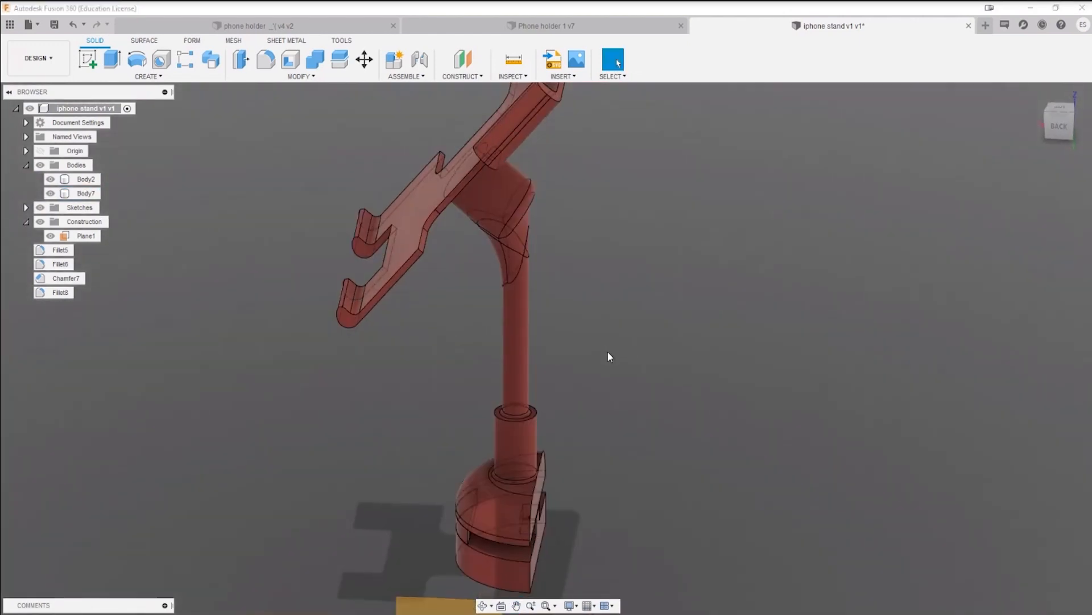
Step: Save the iphone stand v1 design and show the project's stored files
key("ctrl+s")
left_click(563, 329)
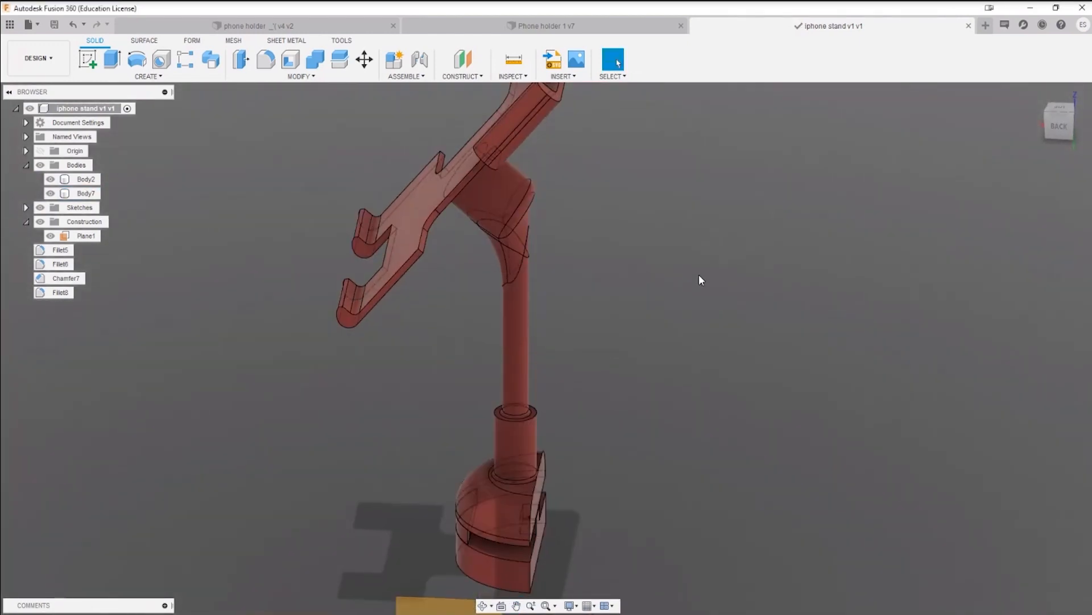
left_click(10, 24)
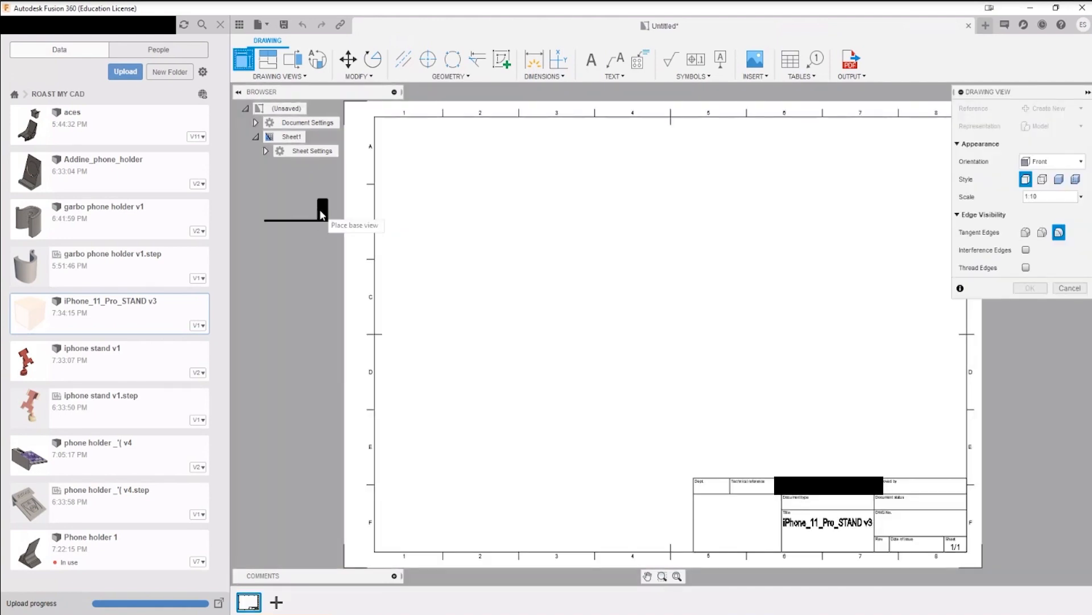
Step: Discard the untitled drawing and save a new empty design in ROAST MY CAD under the submitter's first name
left_click(969, 27)
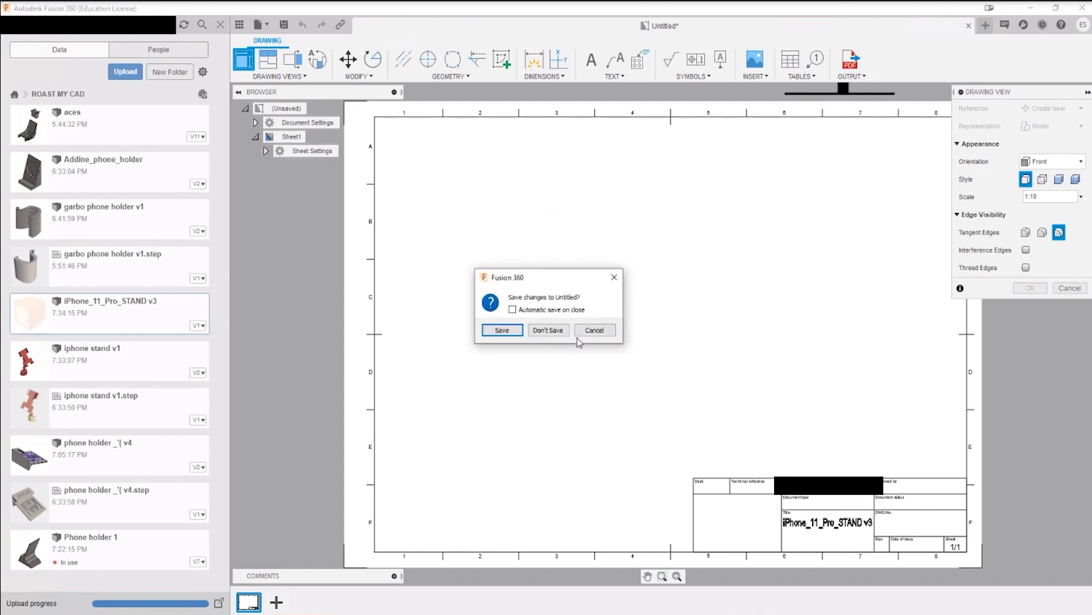
left_click(548, 330)
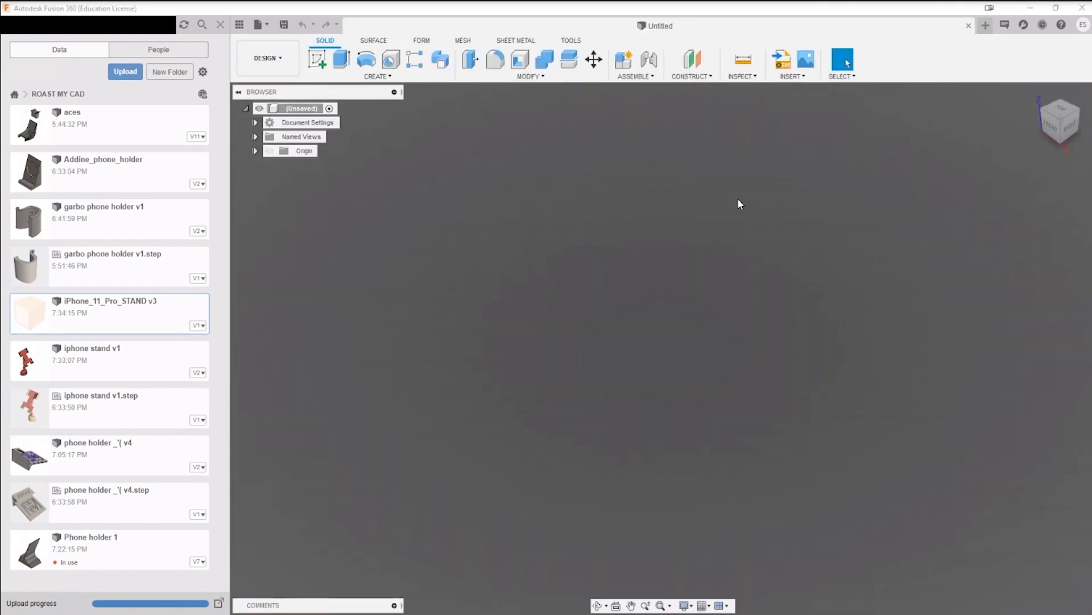
key("ctrl+s")
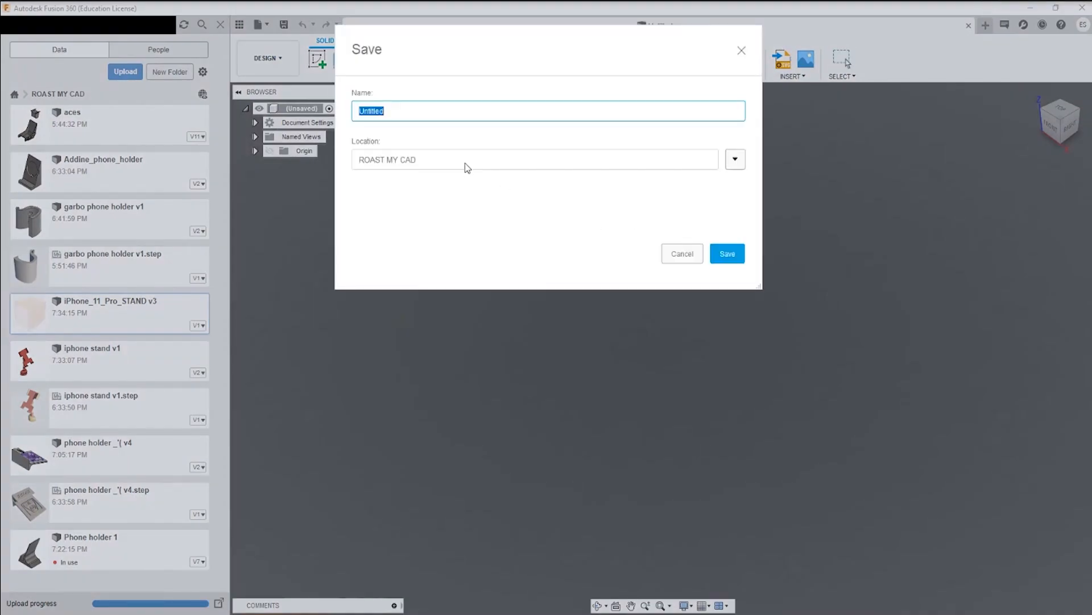
type("pavel")
key("Return")
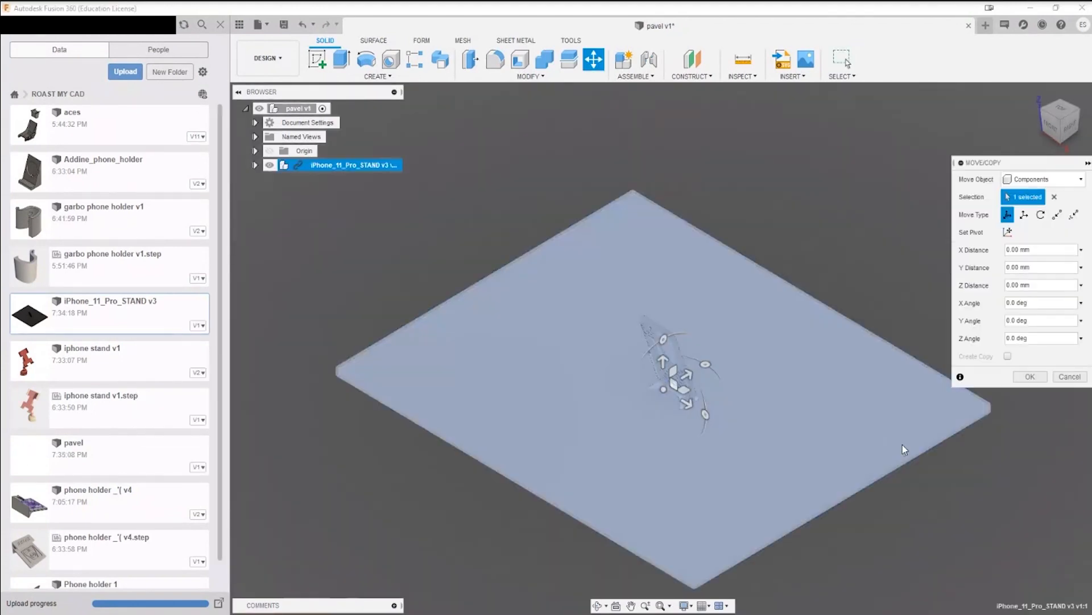
Step: Insert iPhone_11_Pro_STAND v3 into the new design at its default position
left_click(1030, 376)
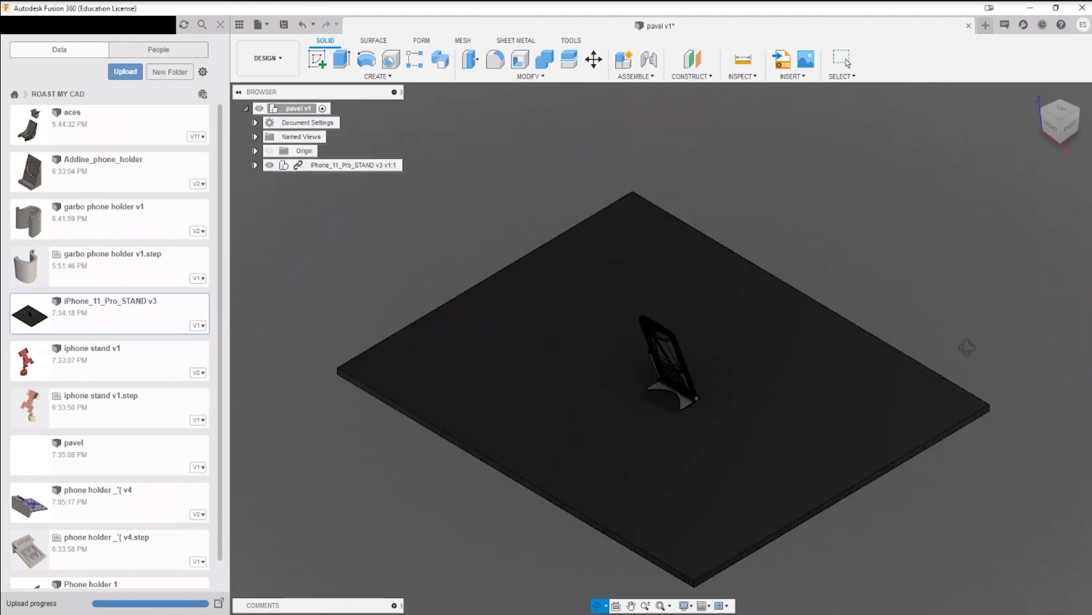
middle_click_drag(869, 344, 838, 359, "shift")
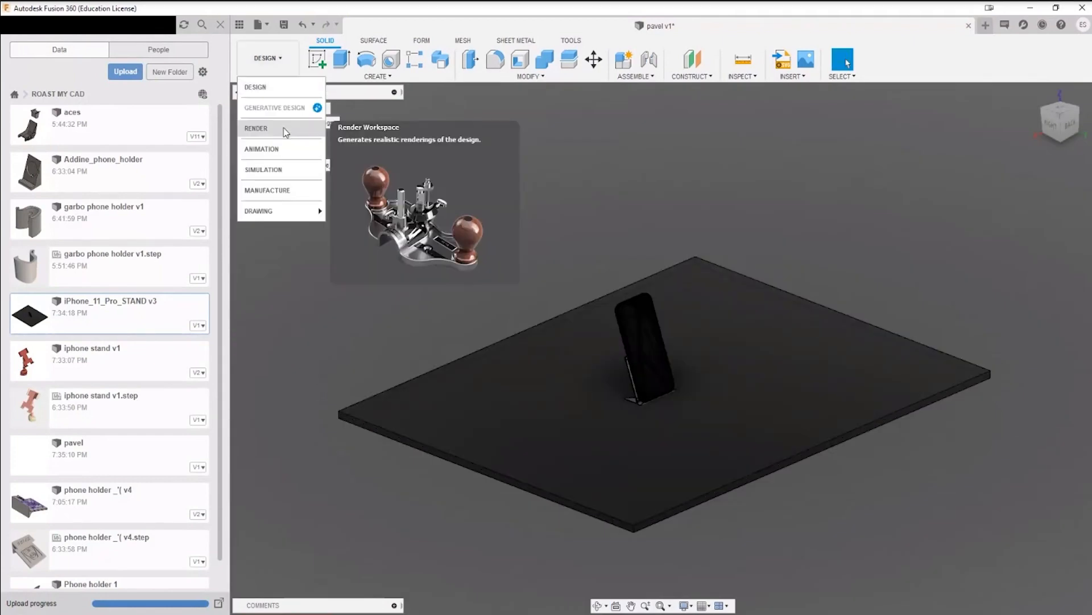
Step: Examine the inserted phone stand from the back, sides and front in the Render workspace
left_click(286, 131)
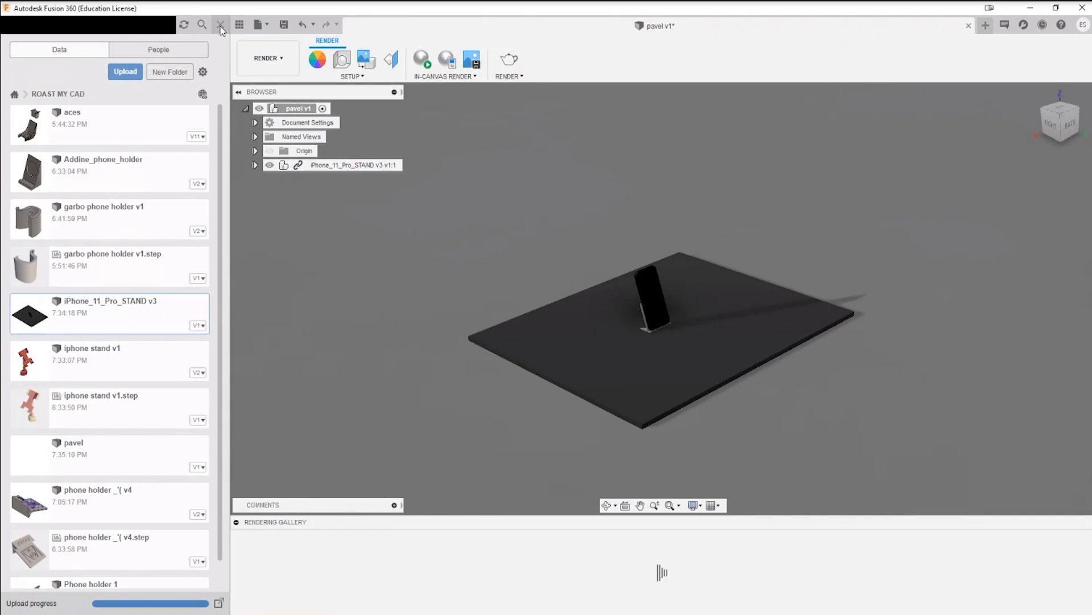
left_click(220, 25)
scroll(595, 340, "up", 3)
middle_click_drag(715, 355, 239, 330, "shift")
scroll(717, 344, "up", 5)
middle_click_drag(428, 385, 486, 309, "shift")
middle_click_drag(374, 312, 776, 362, "shift")
scroll(793, 362, "down", 5)
middle_click_drag(976, 300, 861, 334)
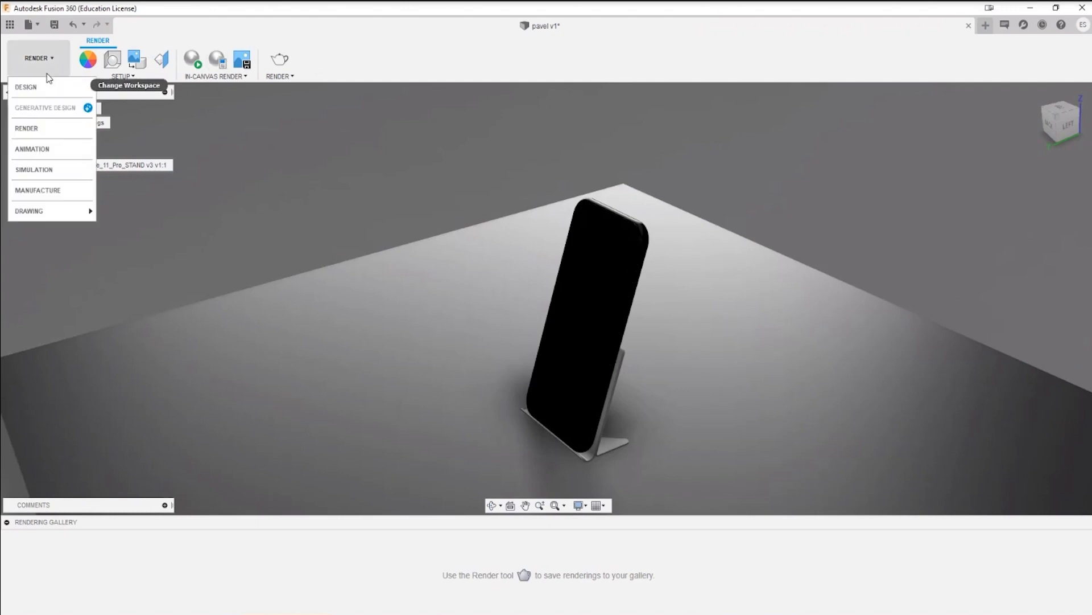
Step: Return to the Design workspace and expand the iPhone_11_Pro_STAND v3 component to list its contents
left_click(46, 91)
middle_click_drag(705, 368, 609, 285)
scroll(675, 404, "down", 1)
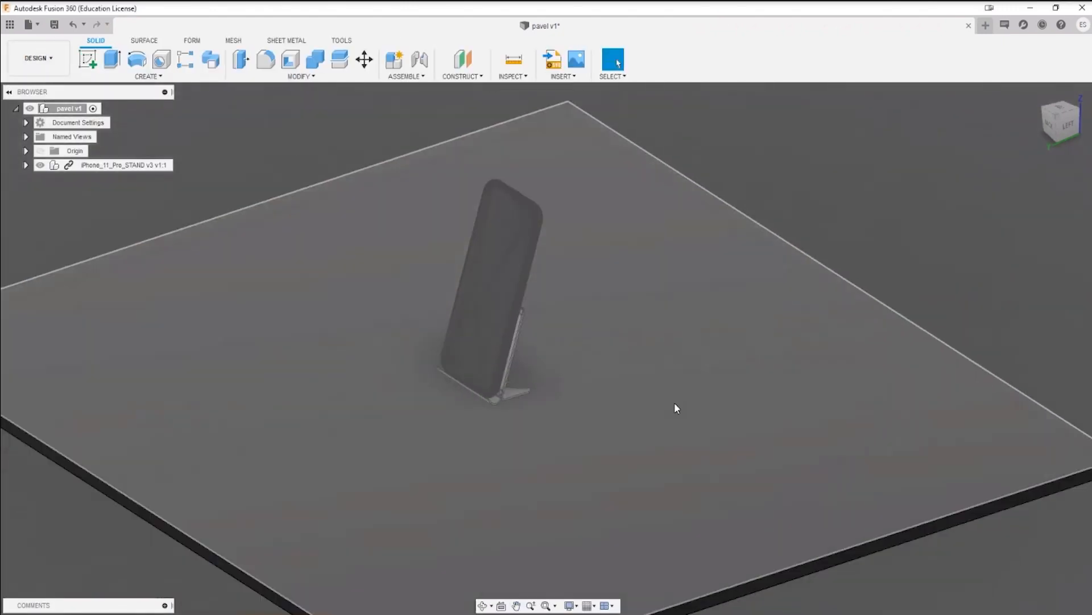
scroll(675, 407, "down", 3)
left_click(26, 166)
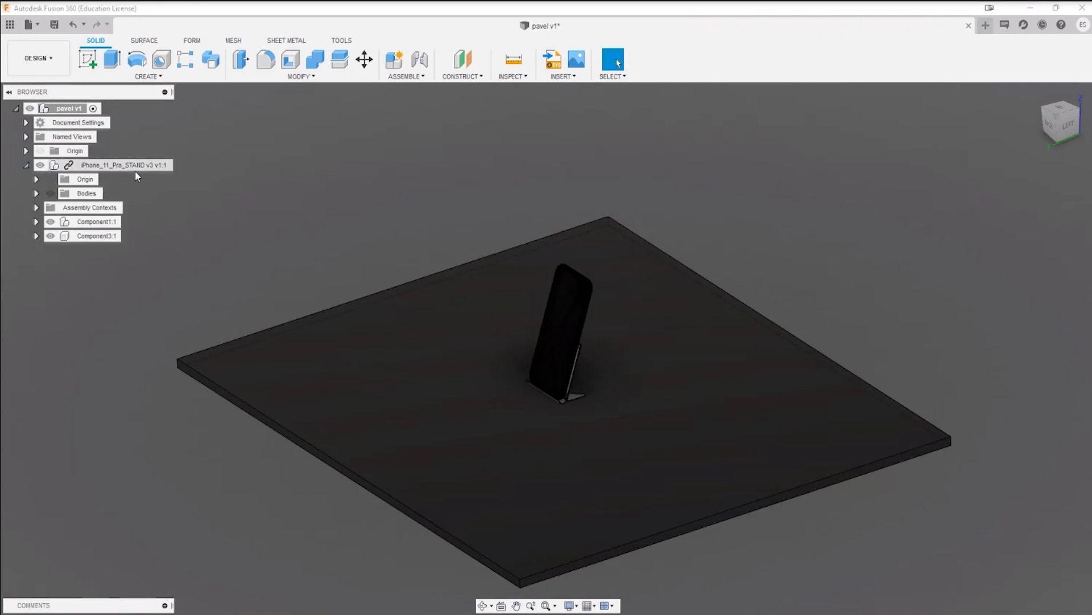
Step: Hide the phone Component3:1, activate iPhone_11_Pro_STAND v3 for in-place editing, and hide its large slab Body1
left_click(51, 236)
left_click(51, 222)
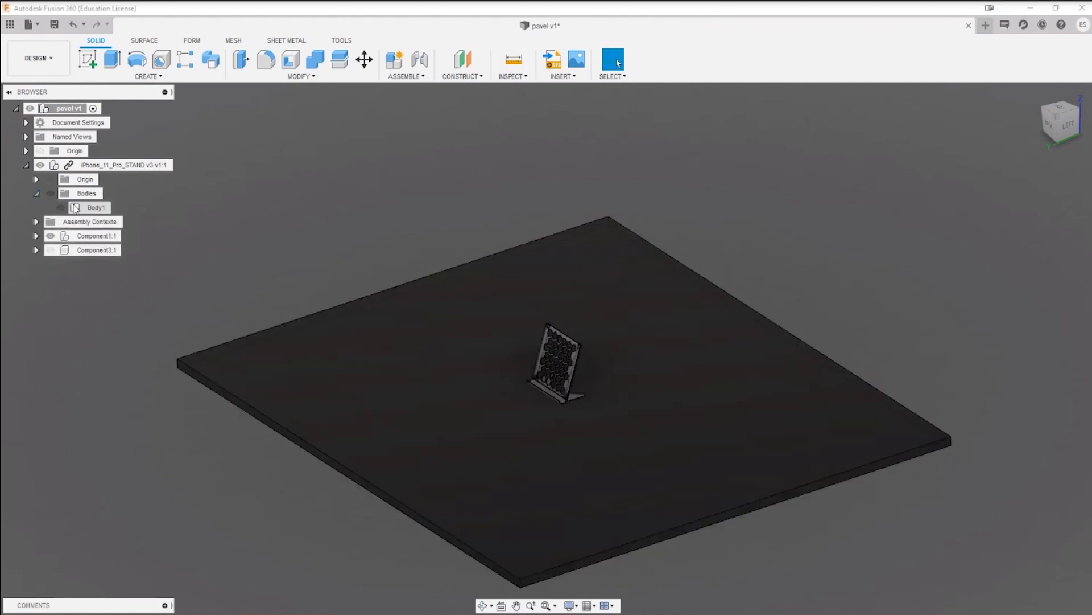
left_click(132, 165)
right_click(132, 166)
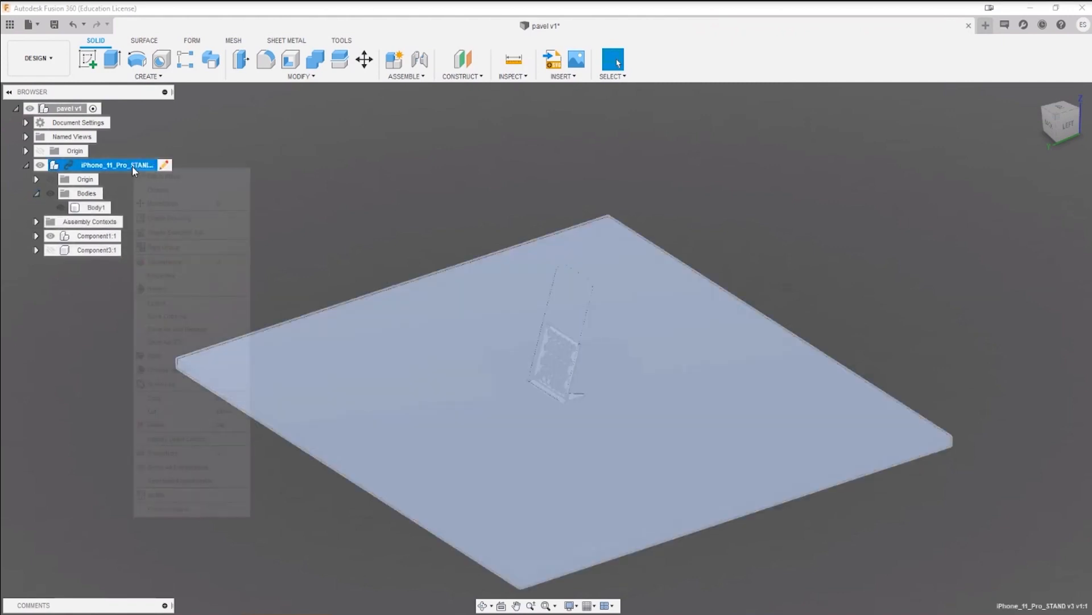
left_click(165, 171)
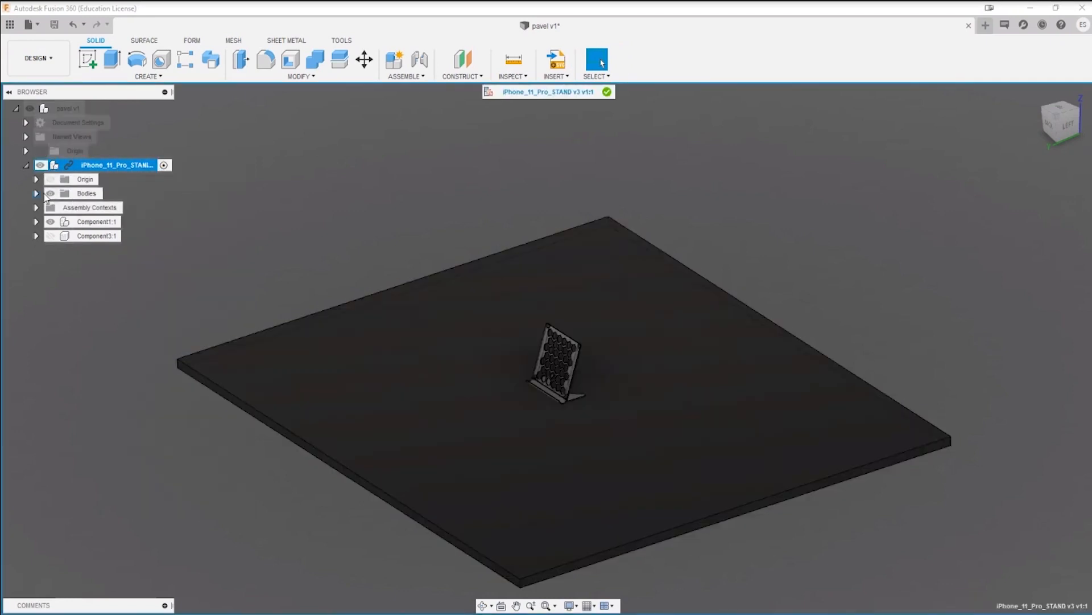
left_click(36, 194)
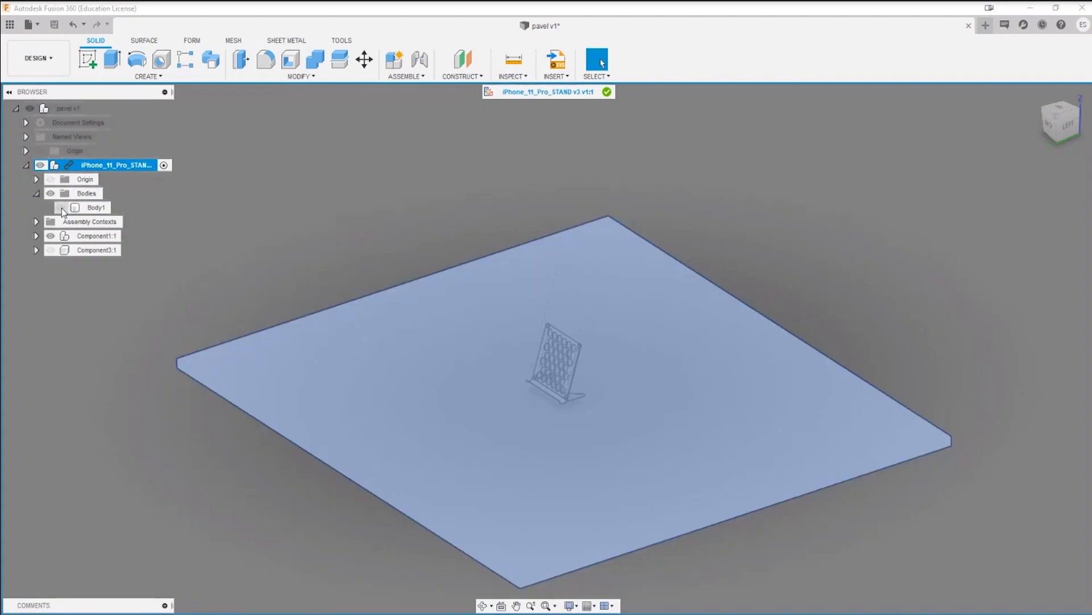
Step: Examine the rounded tip of the base leg where it meets the arched cutout, from behind, above and the front
scroll(523, 378, "up", 10)
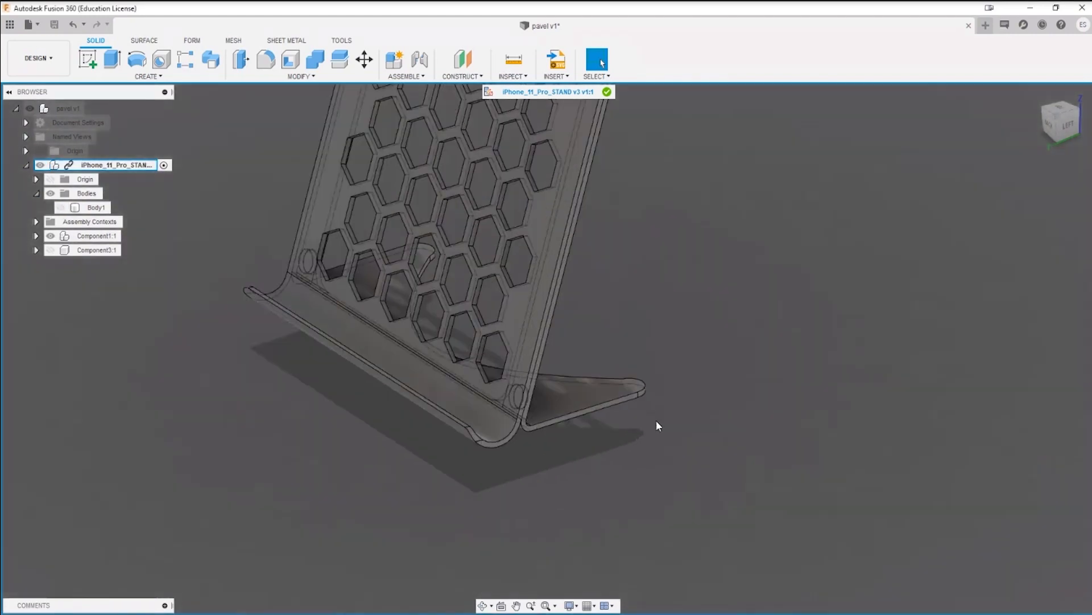
middle_click_drag(735, 381, 545, 412, "shift")
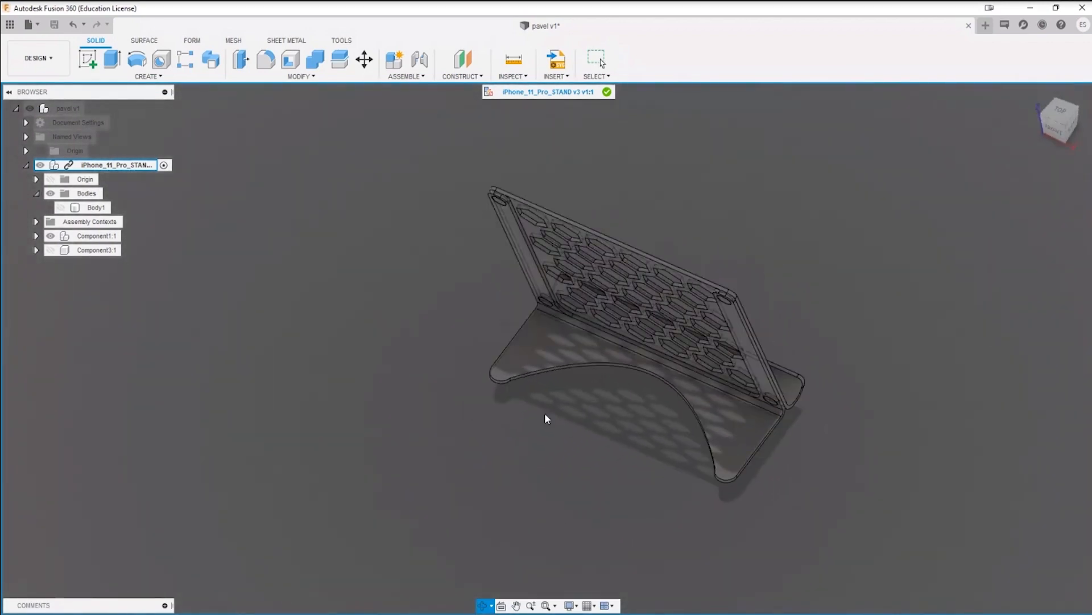
scroll(479, 398, "up", 8)
middle_click_drag(496, 368, 625, 328, "shift")
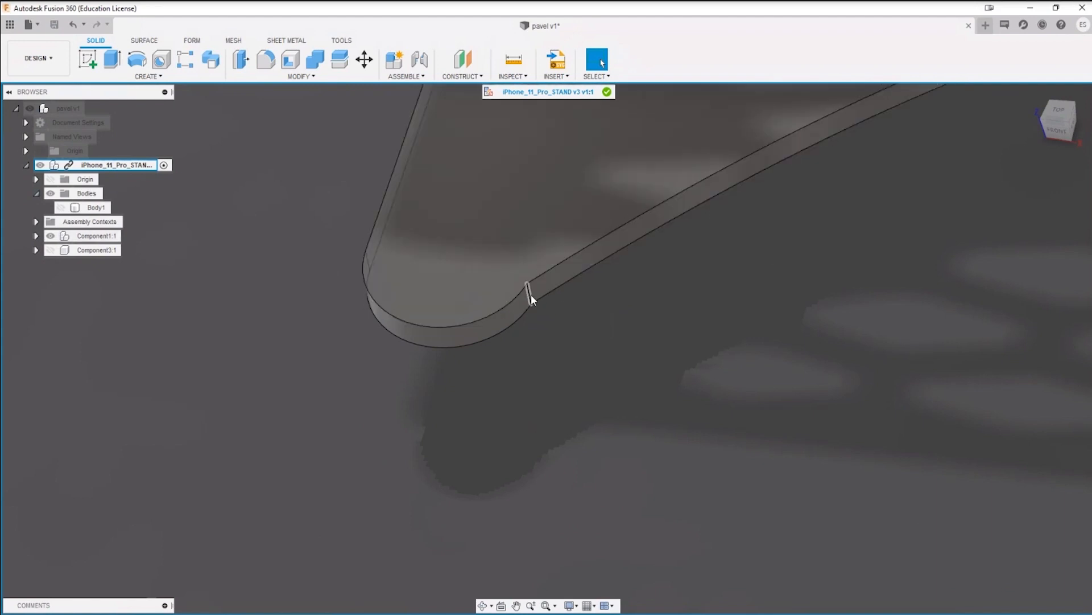
scroll(529, 305, "down", 3)
scroll(528, 303, "up", 5)
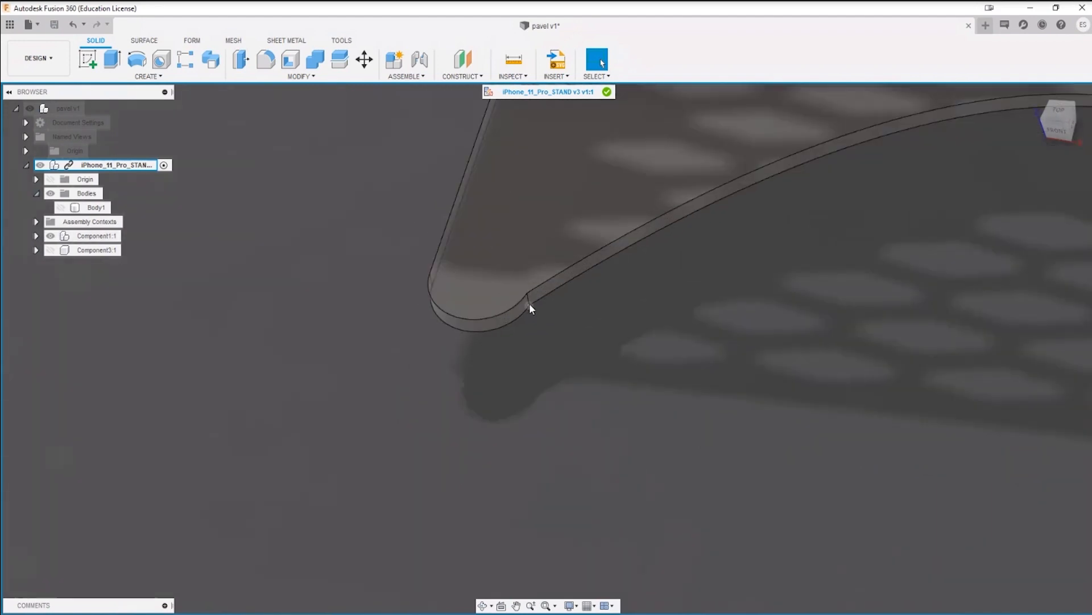
middle_click_drag(529, 312, 575, 340, "shift")
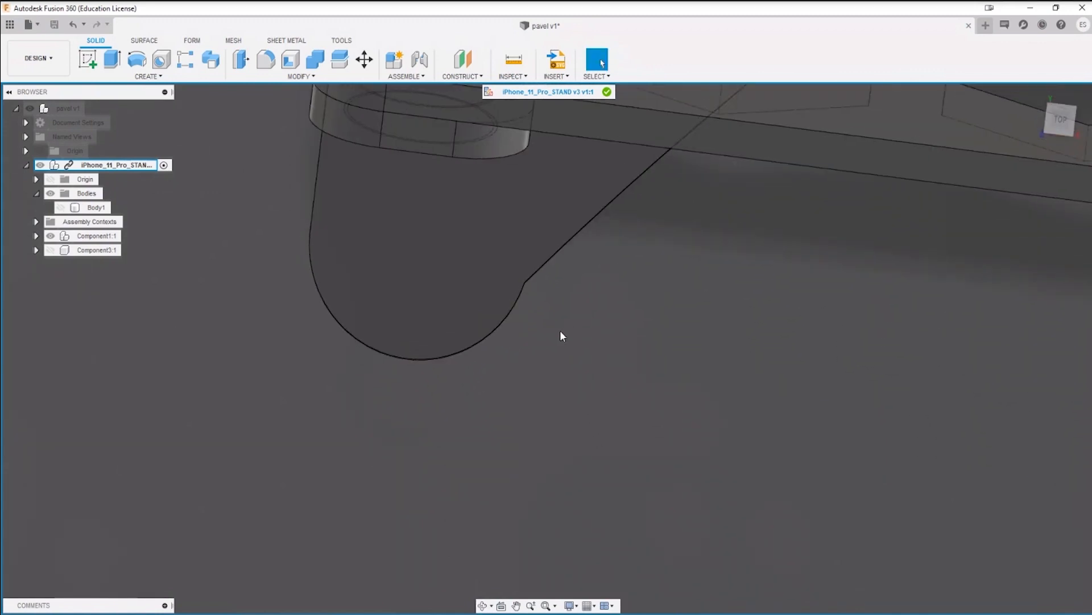
scroll(556, 347, "down", 4)
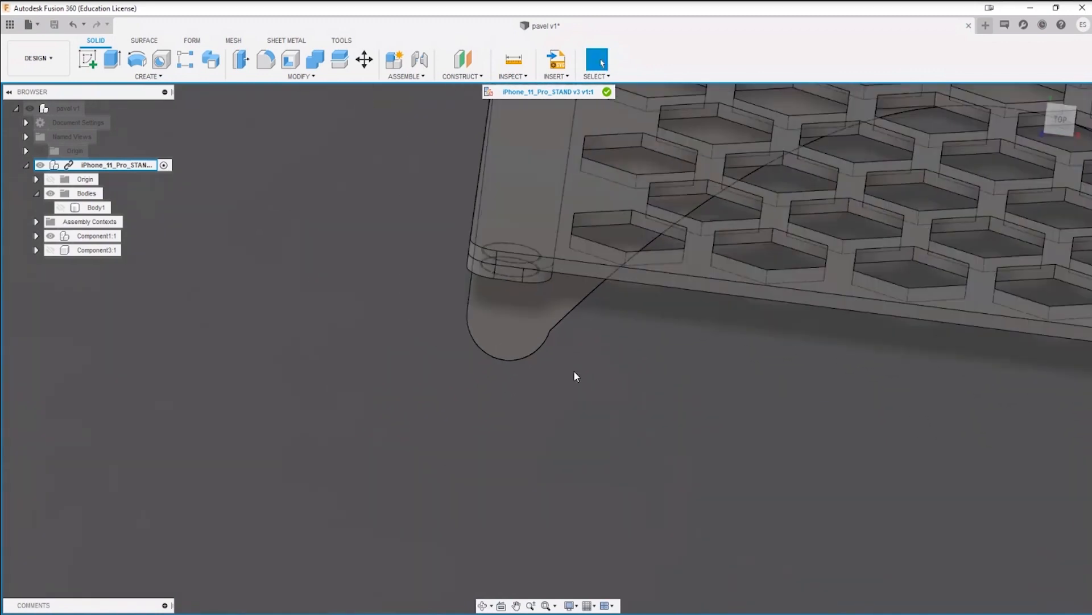
scroll(573, 373, "down", 5)
middle_click_drag(679, 414, 761, 398, "shift")
middle_click_drag(865, 417, 601, 408)
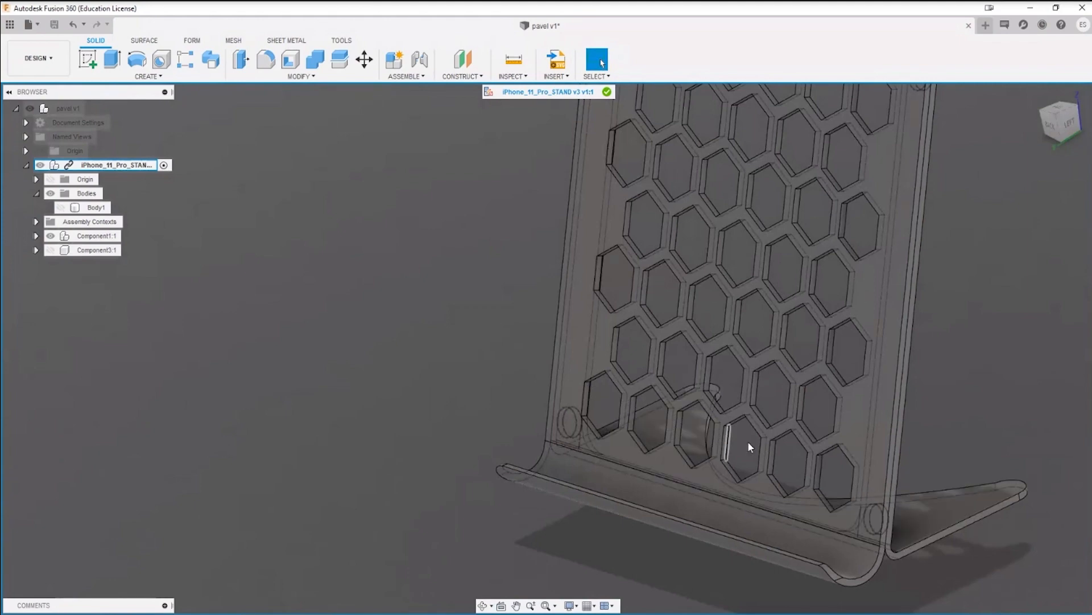
Step: Measure the distance between the two parallel long edges along the side of the stand's back plate
scroll(700, 364, "down", 4)
middle_click_drag(826, 376, 766, 373, "shift")
scroll(783, 373, "up", 7)
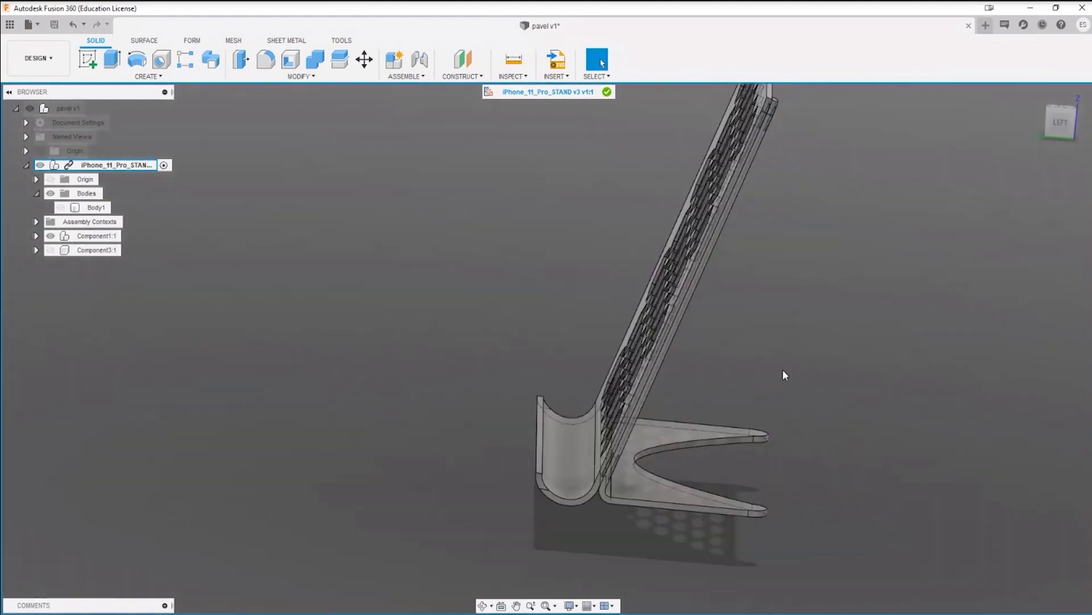
scroll(689, 409, "down", 3)
key("i")
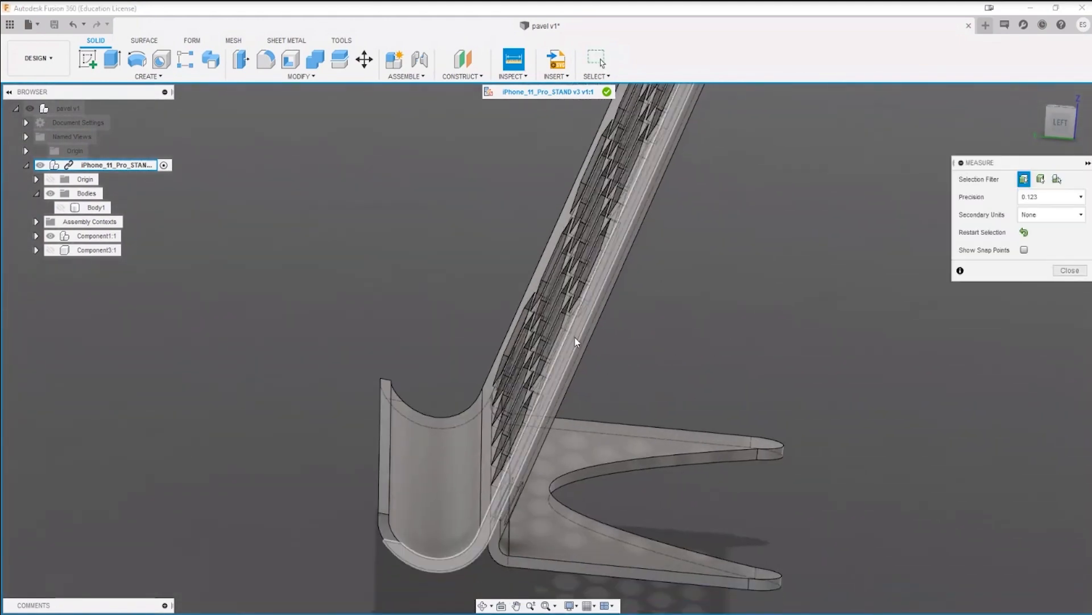
left_click(581, 340)
left_click(593, 340)
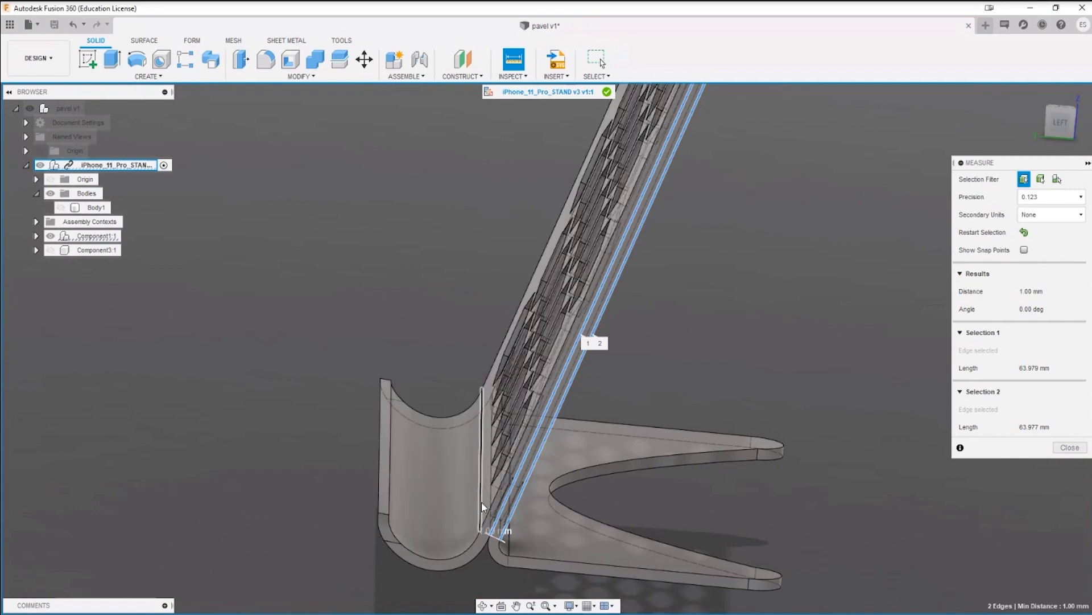
Step: Clear the measurement selection and examine the back plate's side edges and the bends joining it to the base and cradle
mouse_move(483, 506)
middle_mouse_down("shift")
mouse_move(449, 524)
mouse_move(485, 498)
middle_mouse_up("shift")
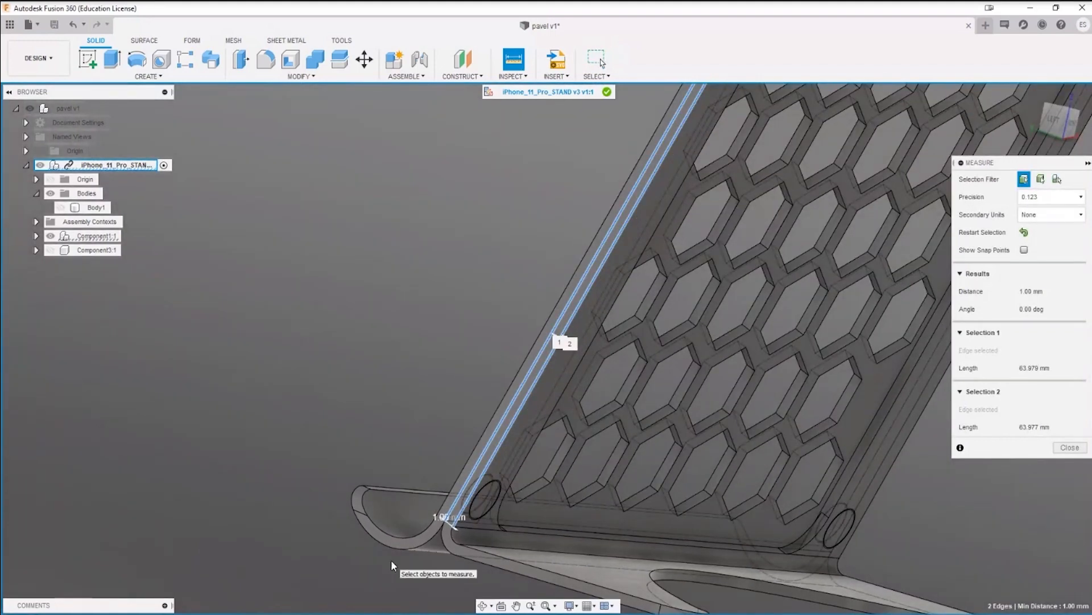
scroll(408, 548, "down", 5)
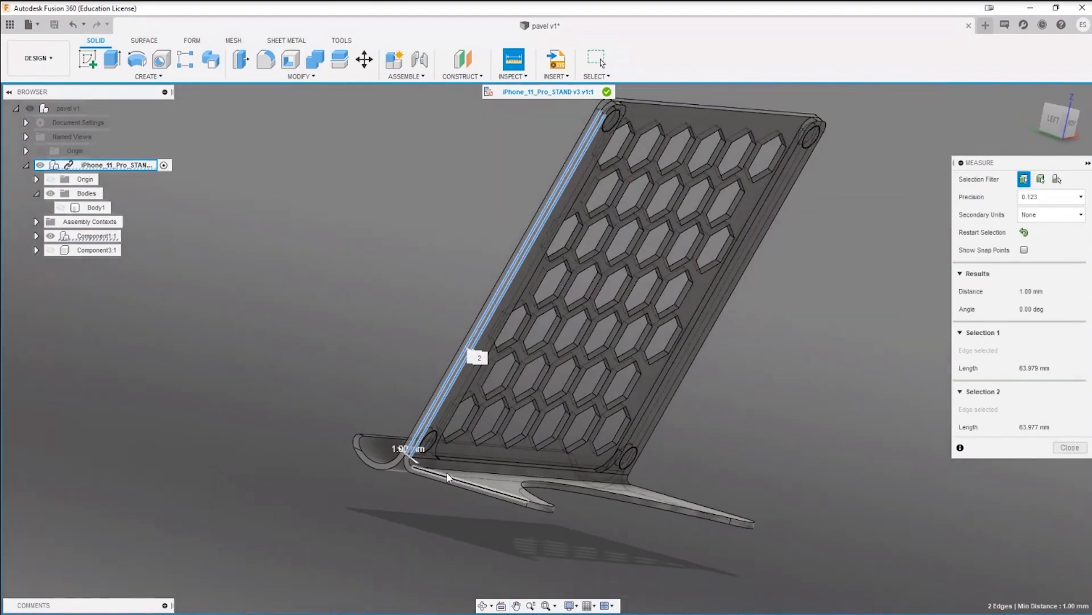
middle_click_drag(449, 478, 555, 447, "shift")
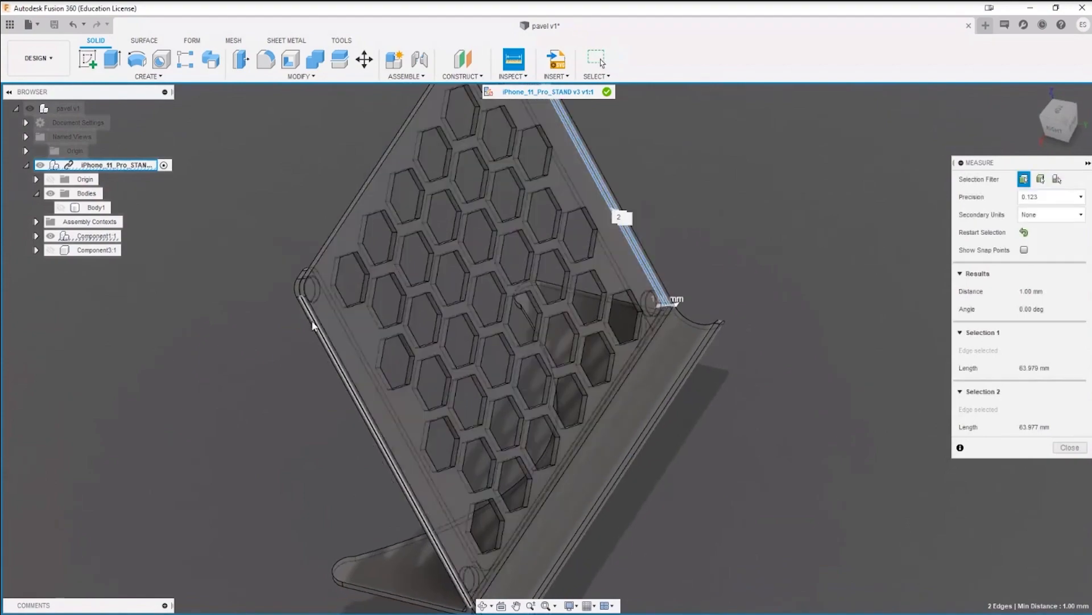
scroll(326, 346, "up", 3)
middle_click_drag(327, 348, 322, 322, "shift")
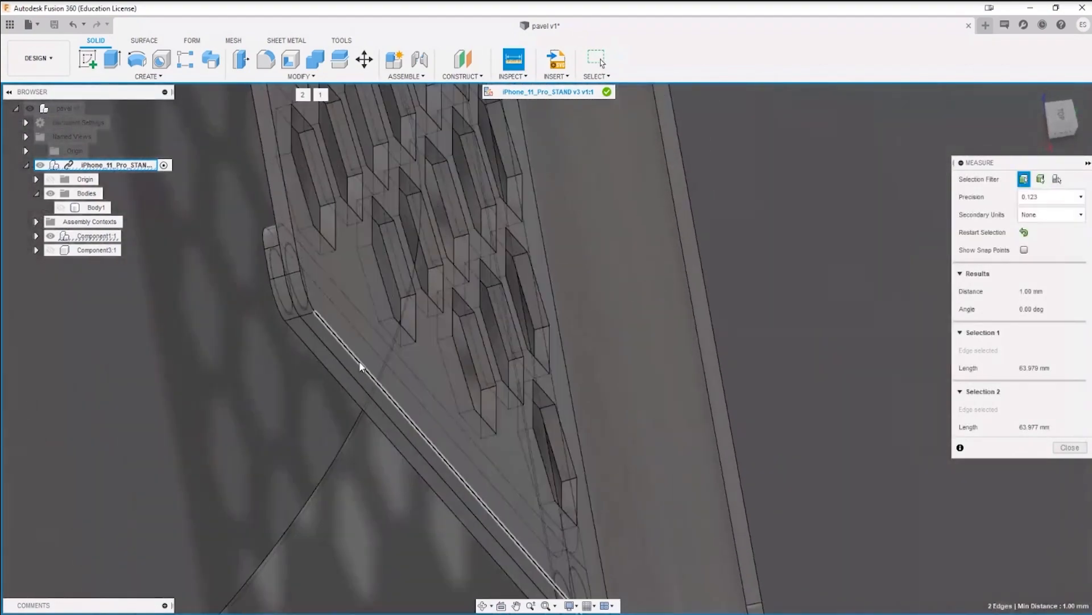
scroll(361, 375, "down", 4)
middle_click_drag(327, 391, 169, 380, "shift")
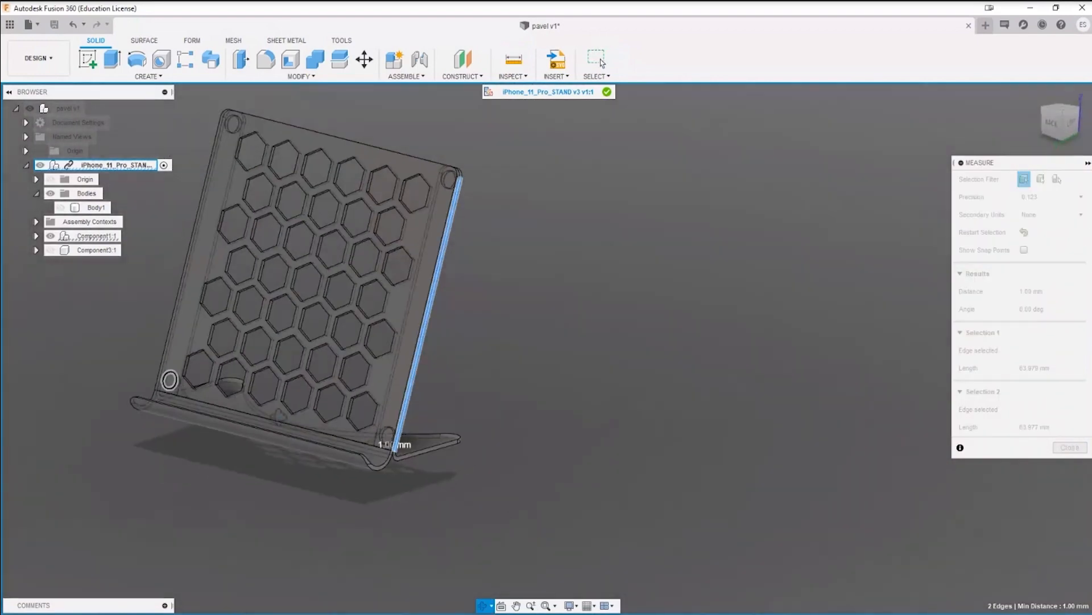
left_click(560, 401)
middle_click_drag(511, 374, 287, 324, "shift")
scroll(245, 319, "up", 5)
scroll(246, 319, "up", 3)
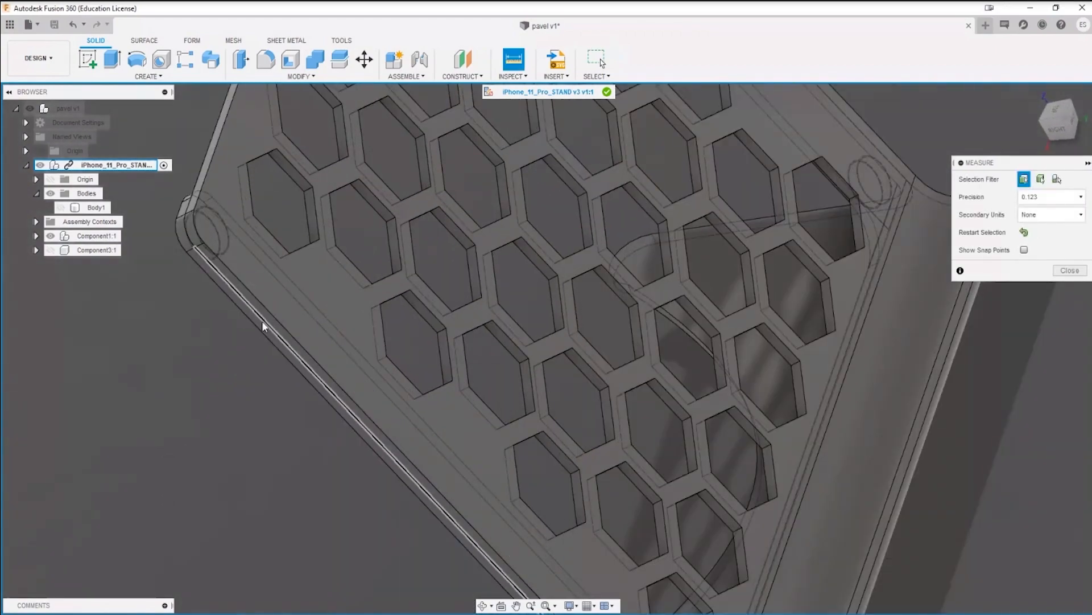
scroll(263, 326, "down", 3)
middle_click_drag(349, 289, 503, 271, "shift")
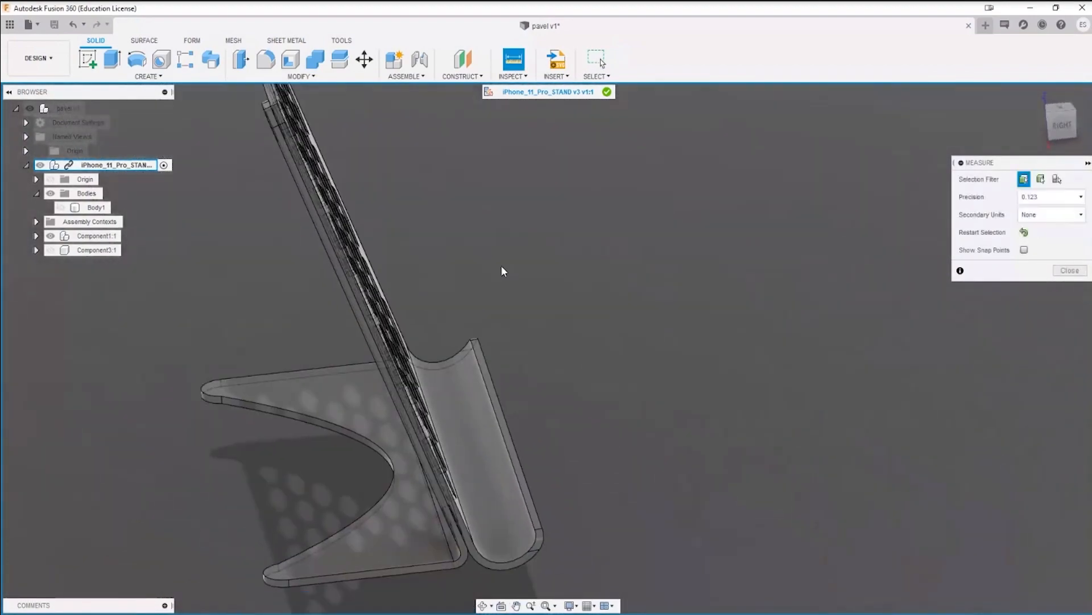
scroll(503, 271, "down", 3)
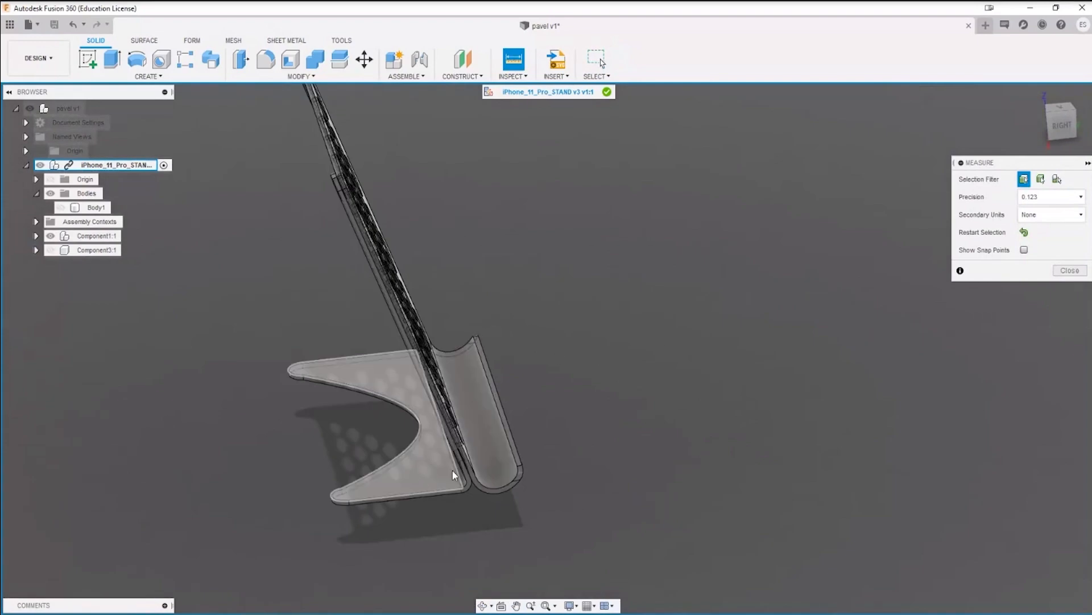
scroll(453, 475, "up", 5)
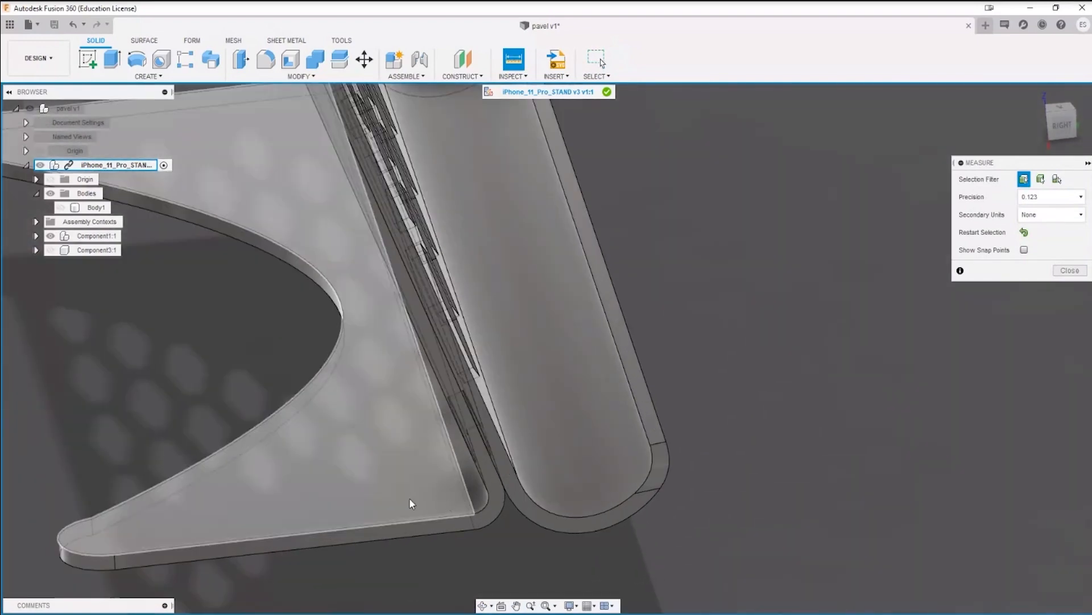
scroll(411, 503, "down", 5)
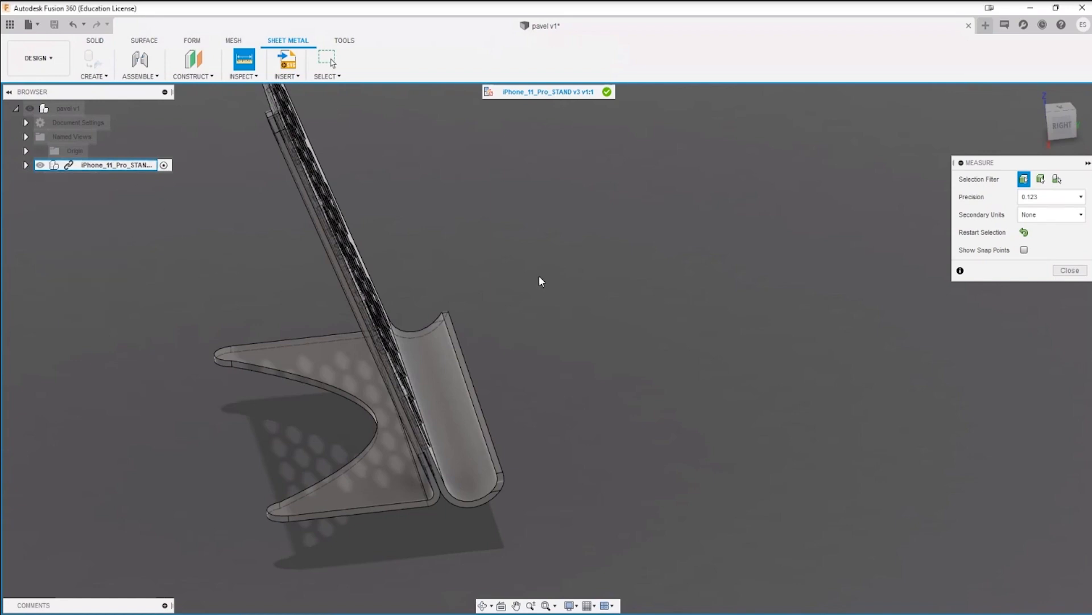
Step: Examine the round feature in the back plate's upper corner and the neighbouring hexagonal holes
middle_click_drag(540, 281, 620, 319, "shift")
scroll(149, 223, "up", 8)
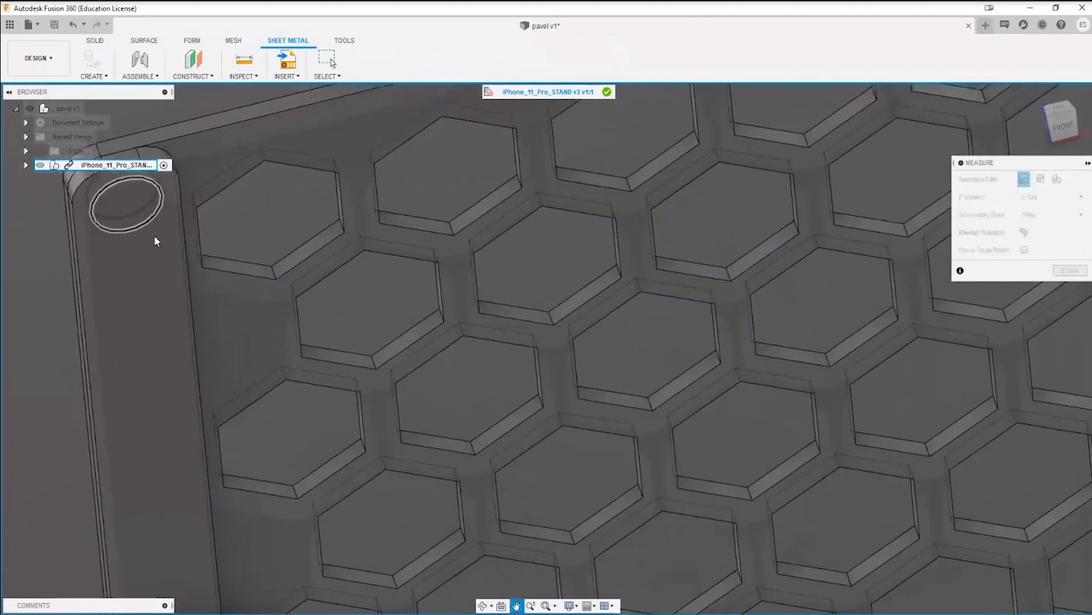
scroll(156, 240, "up", 4)
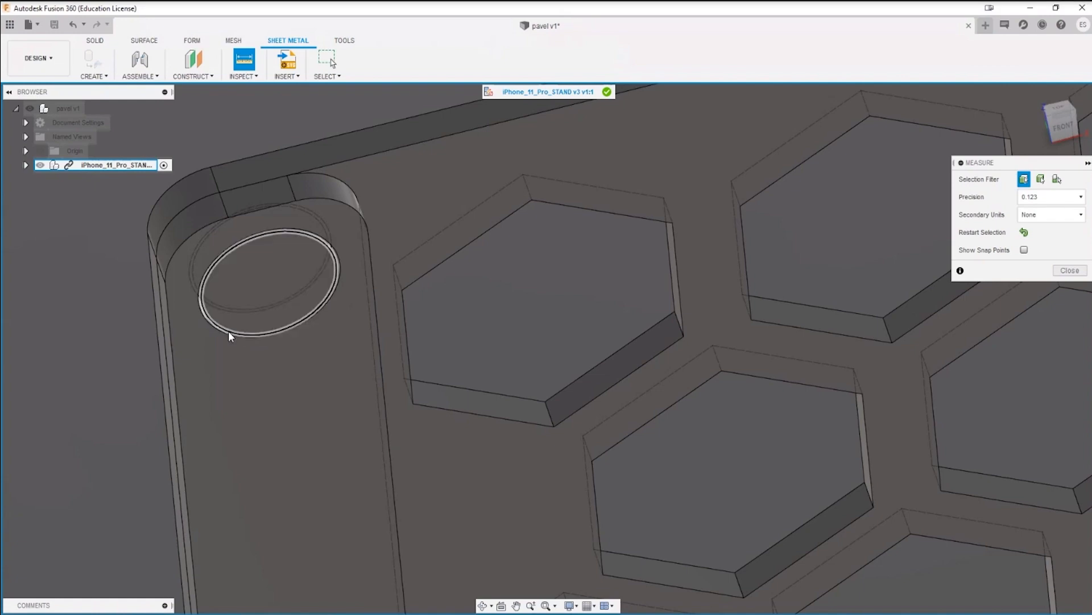
scroll(243, 326, "down", 6)
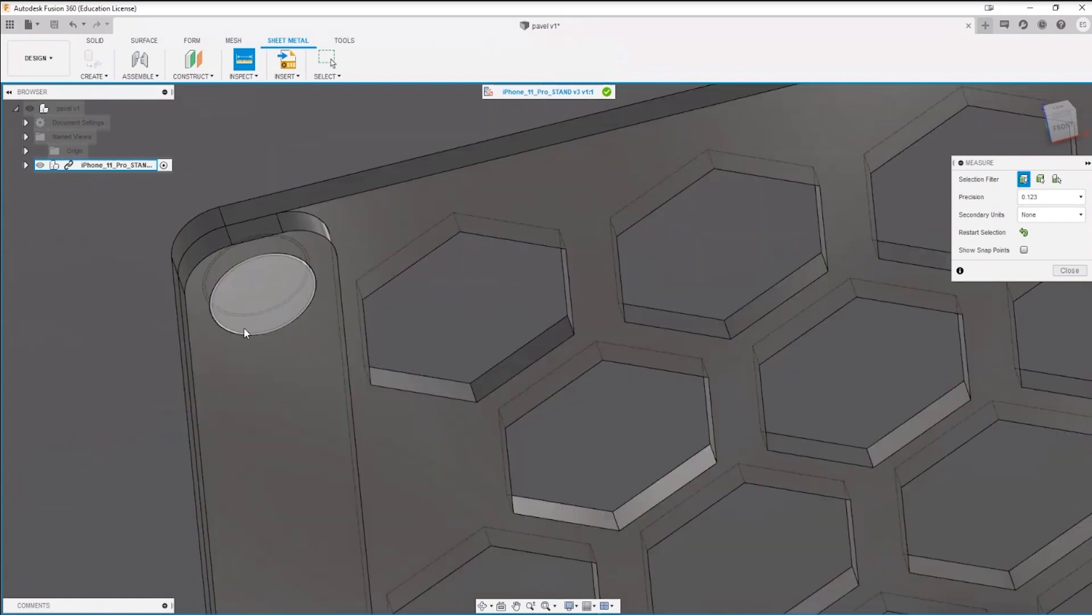
middle_click_drag(256, 347, 529, 373, "shift")
scroll(531, 410, "down", 3)
scroll(334, 487, "up", 6)
Step: Examine the stand's profile in the Left view around the cradle curve, back plate and base bend, and leave the Measure tool
middle_click_drag(292, 517, 383, 403, "shift")
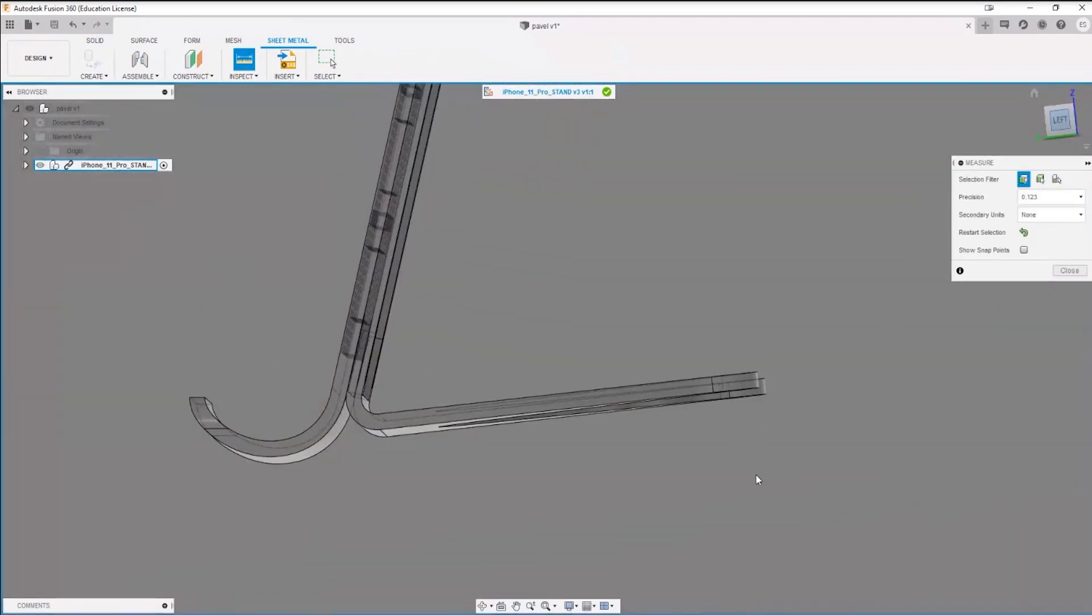
left_click(1060, 121)
middle_click_drag(629, 364, 782, 328)
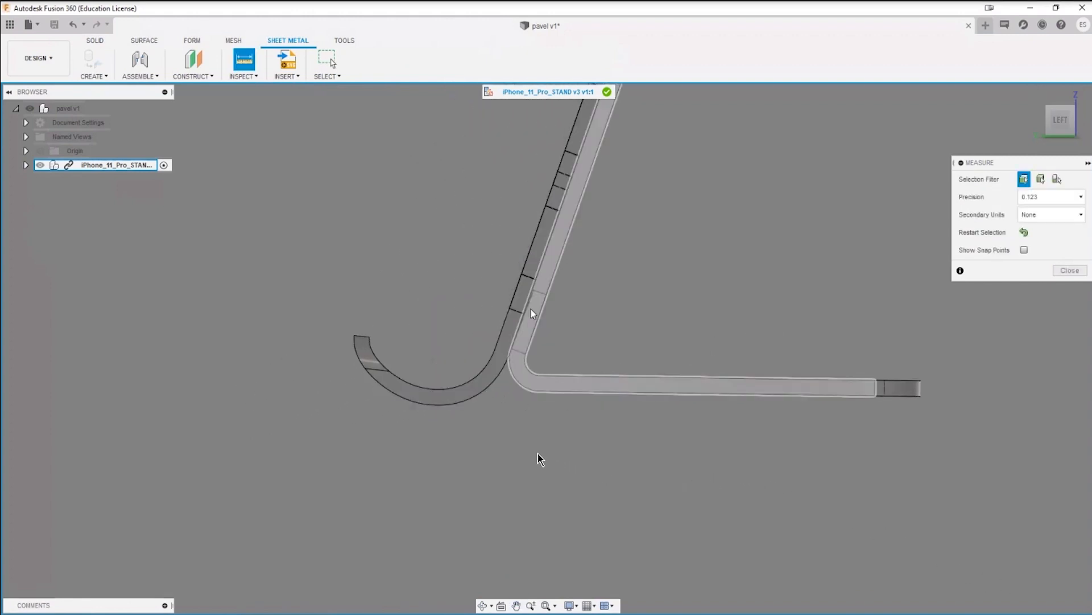
middle_click_drag(574, 258, 496, 358)
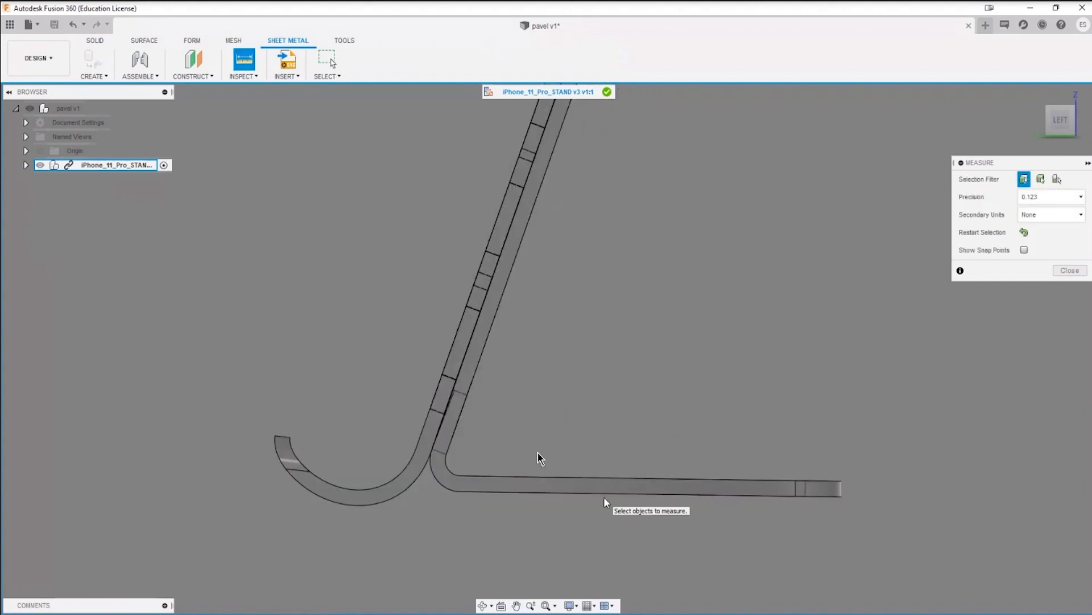
scroll(401, 498, "up", 4)
middle_click_drag(383, 512, 438, 428)
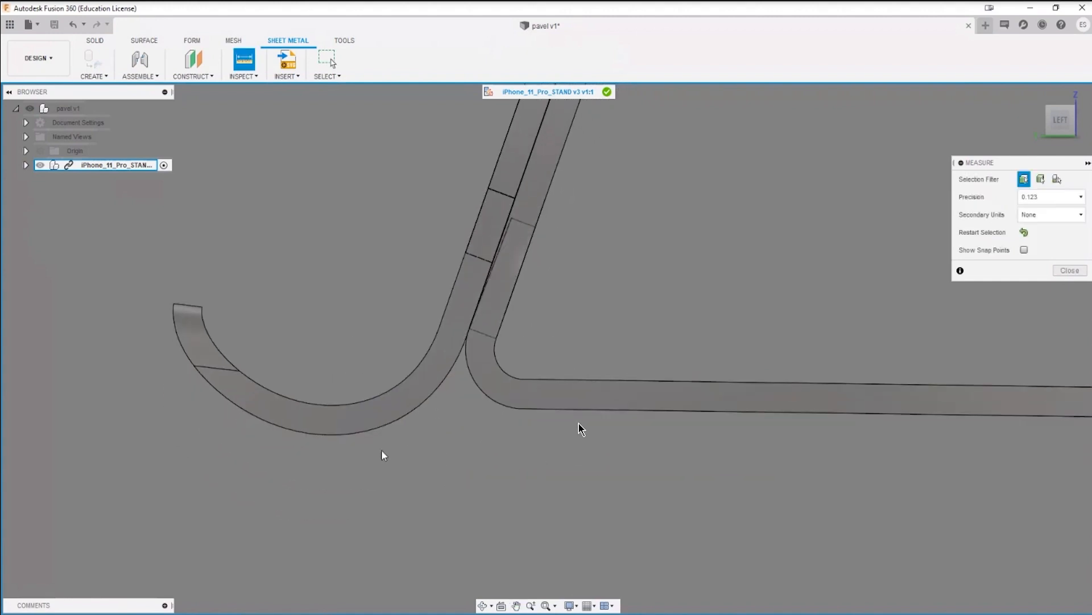
key("Escape")
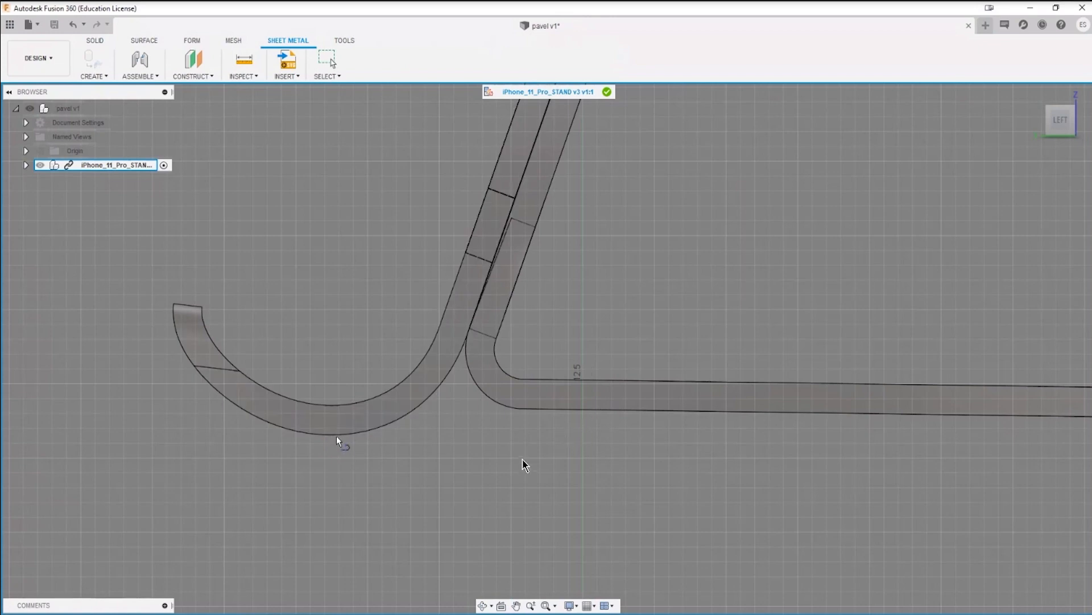
key("Escape")
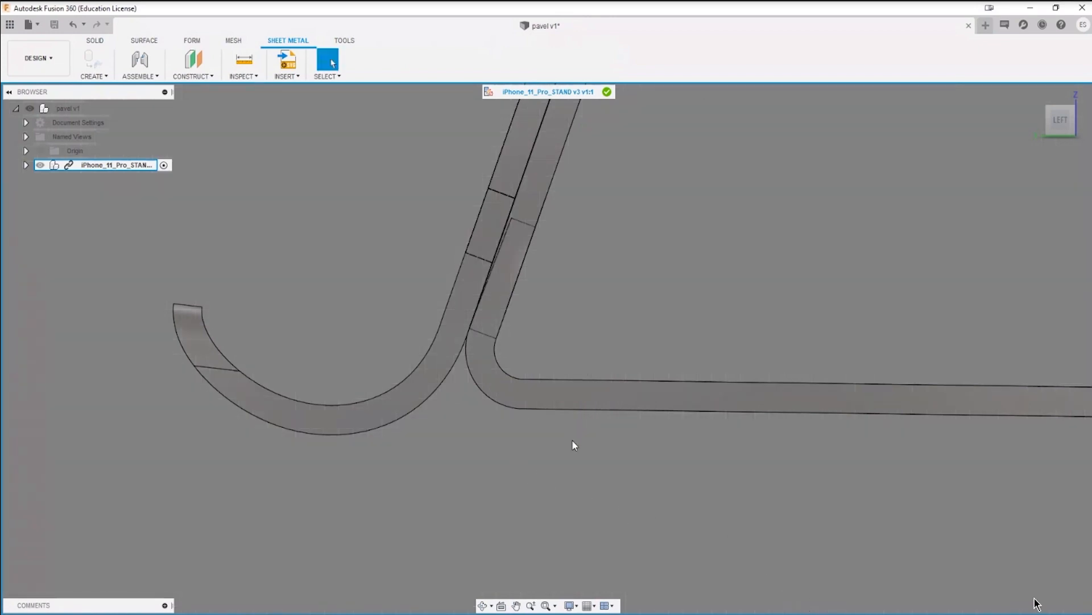
scroll(561, 461, "down", 3)
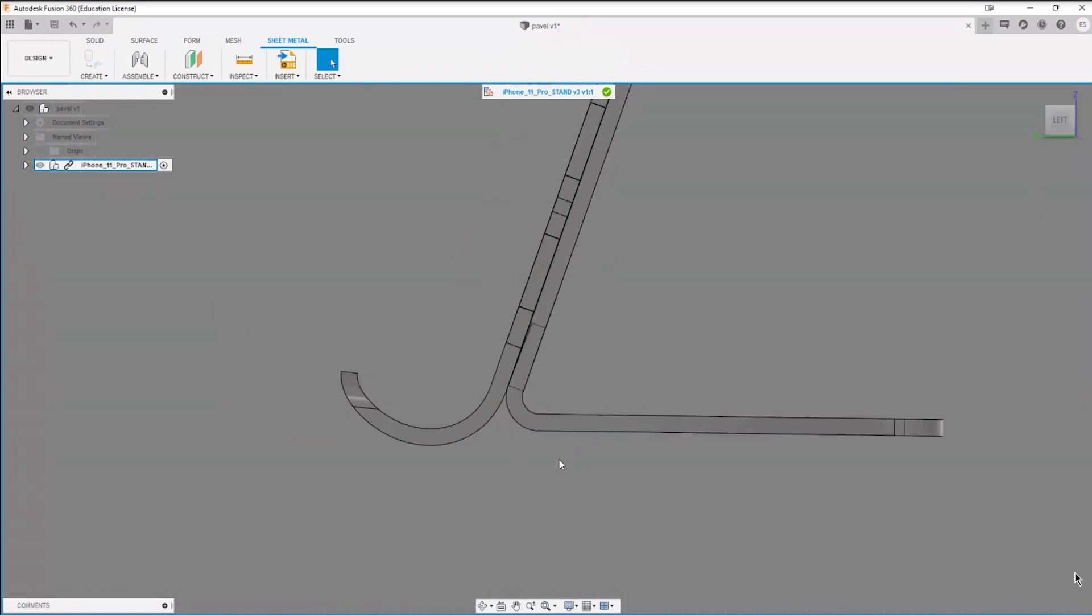
scroll(561, 460, "up", 3)
scroll(563, 458, "down", 3)
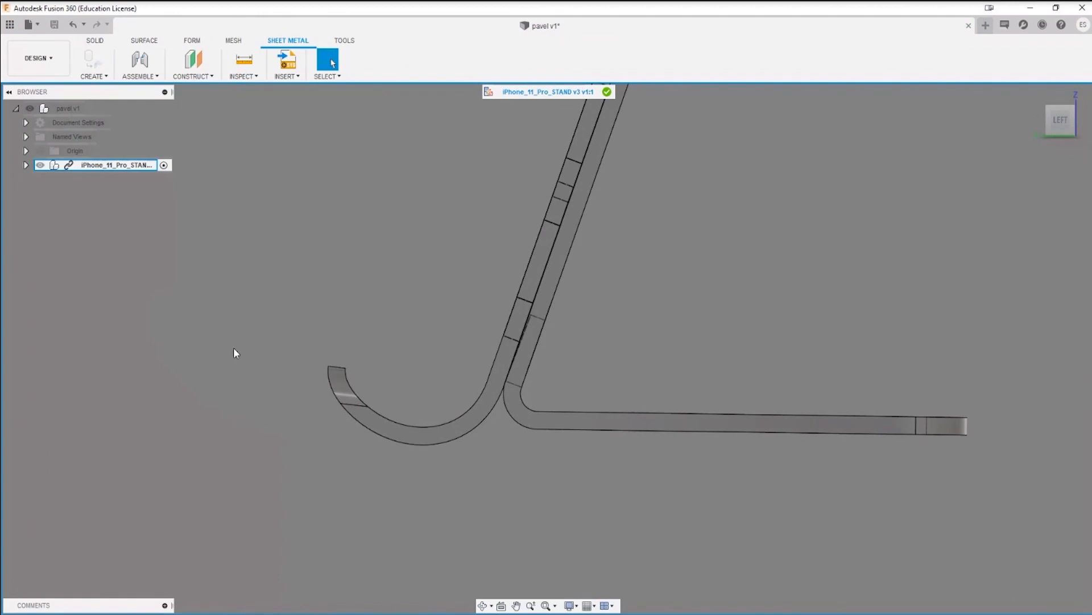
Step: Examine the side profile of the stand's two stacked plates, from the base bend along the back to the upper end
left_click(25, 165)
left_click(25, 165)
scroll(538, 409, "up", 8)
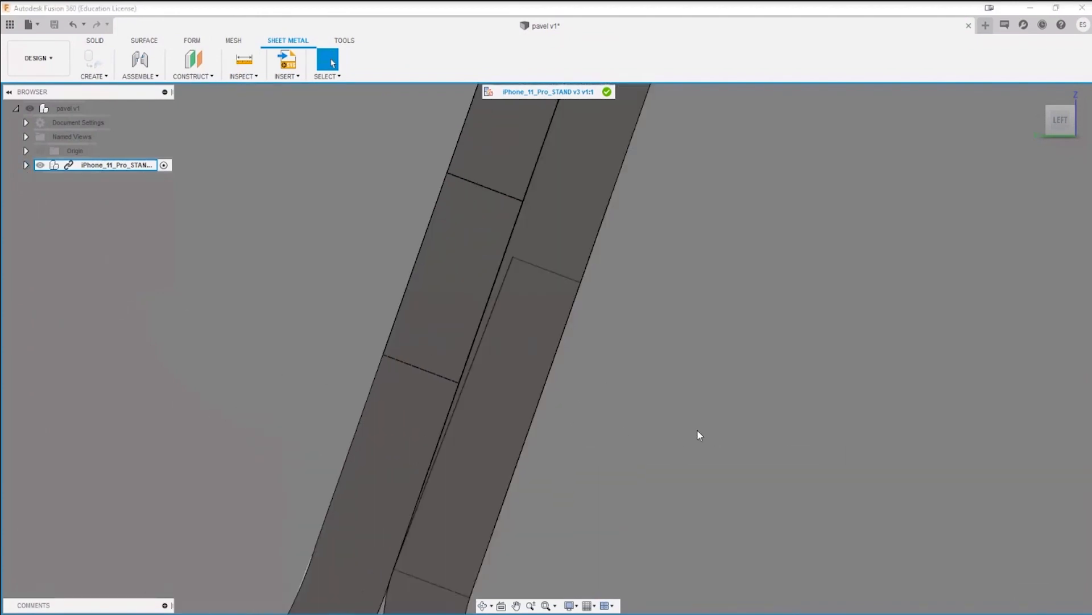
scroll(600, 367, "down", 4)
scroll(679, 376, "up", 4)
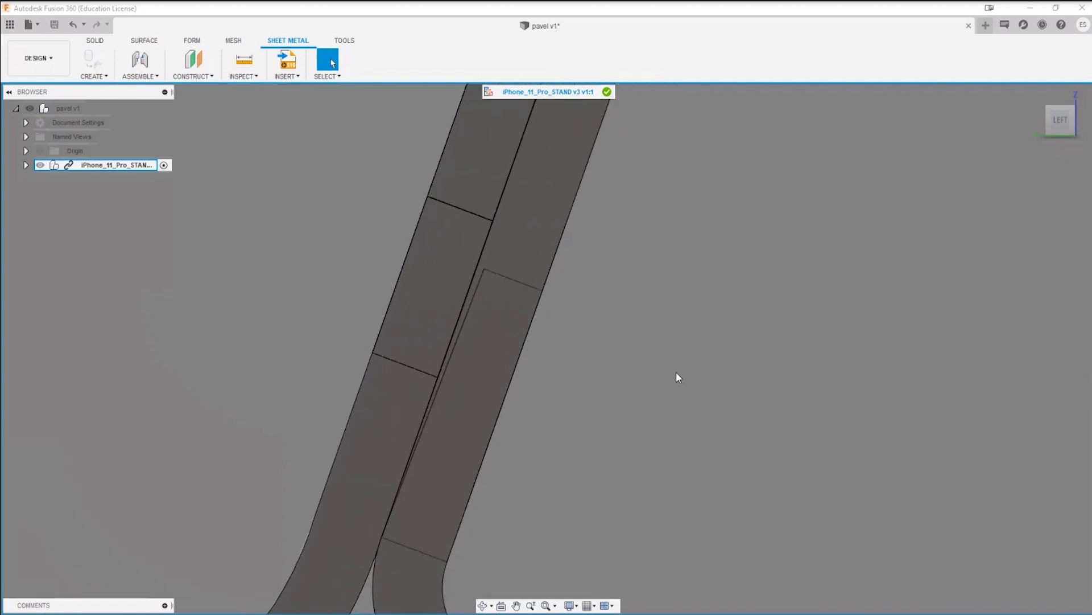
scroll(597, 378, "down", 5)
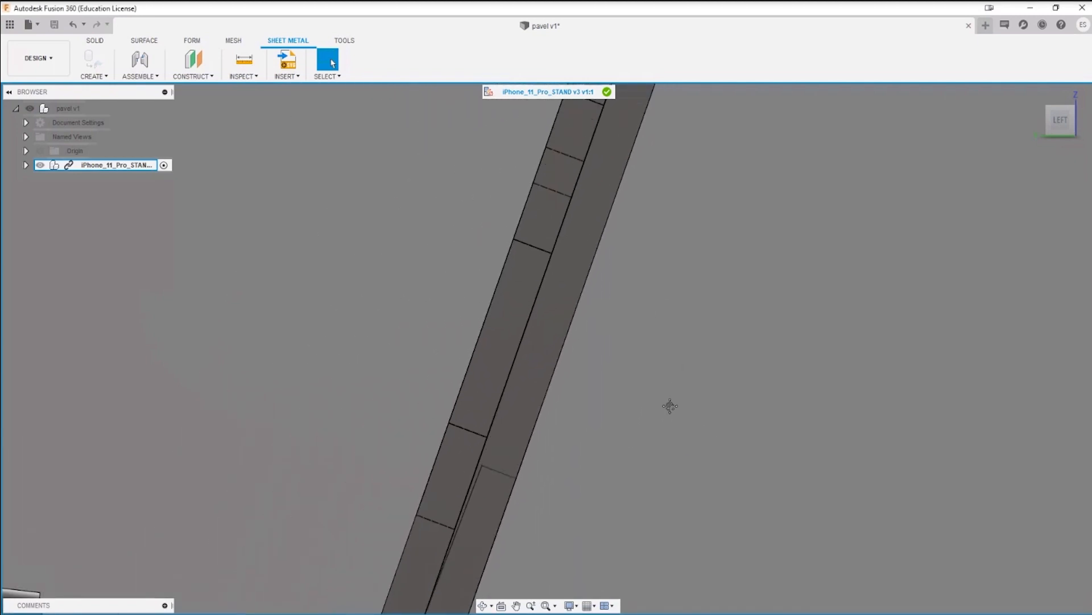
middle_click_drag(694, 448, 563, 549)
middle_click_drag(694, 262, 614, 528)
middle_click_drag(765, 102, 607, 571)
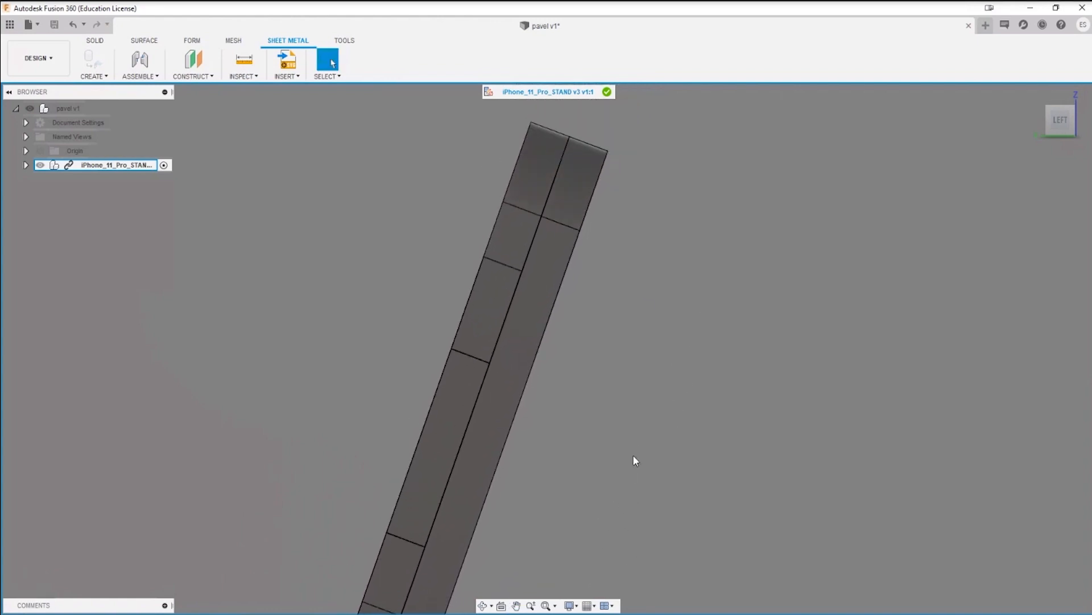
Step: Examine where the cradle curve and the base bend meet along the back plates, in profile and from an oblique angle
scroll(548, 354, "up", 2)
scroll(548, 358, "down", 5)
middle_click_drag(707, 463, 707, 318)
middle_click_drag(631, 487, 775, 203)
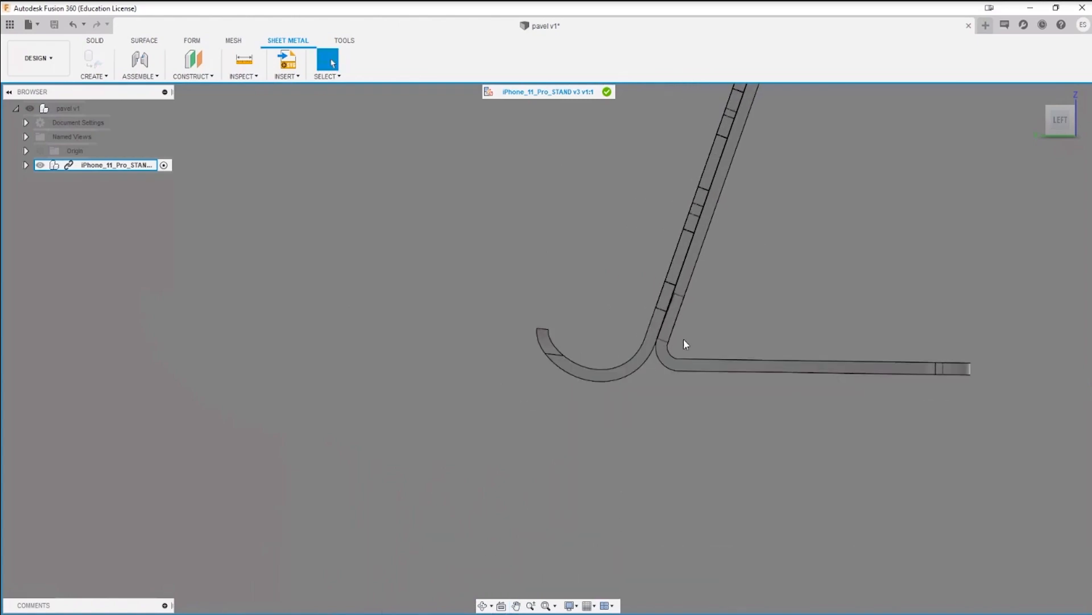
scroll(690, 318, "up", 5)
scroll(691, 293, "up", 3)
scroll(793, 323, "down", 4)
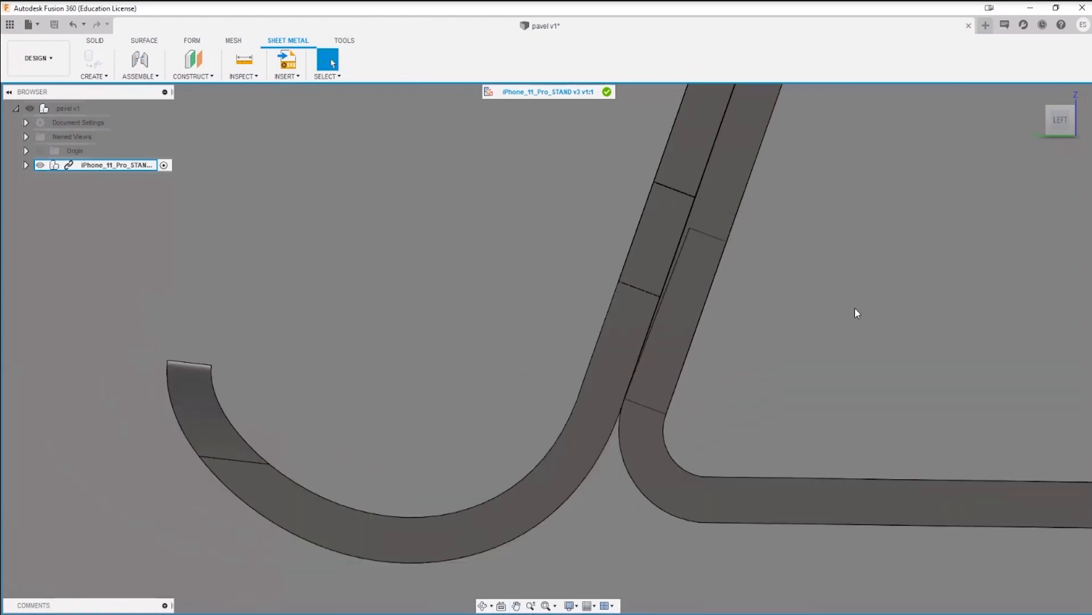
middle_click_drag(855, 307, 707, 367, "shift")
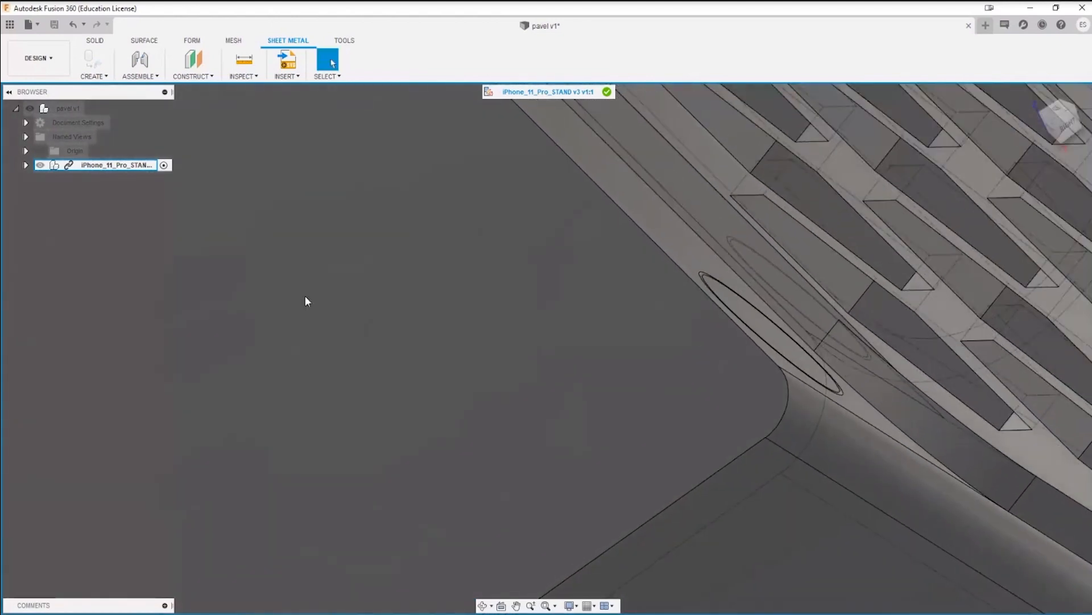
Step: Expand the iPhone_11_Pro_STAND component and hide its own Body1 and the Body1 inside Component1
left_click(25, 165)
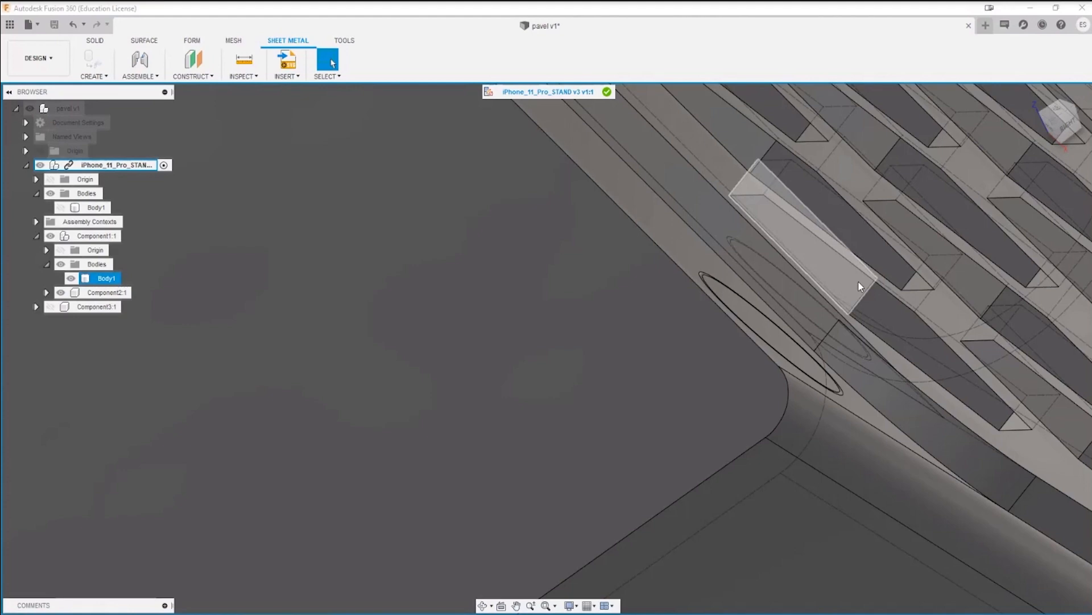
left_click(802, 239)
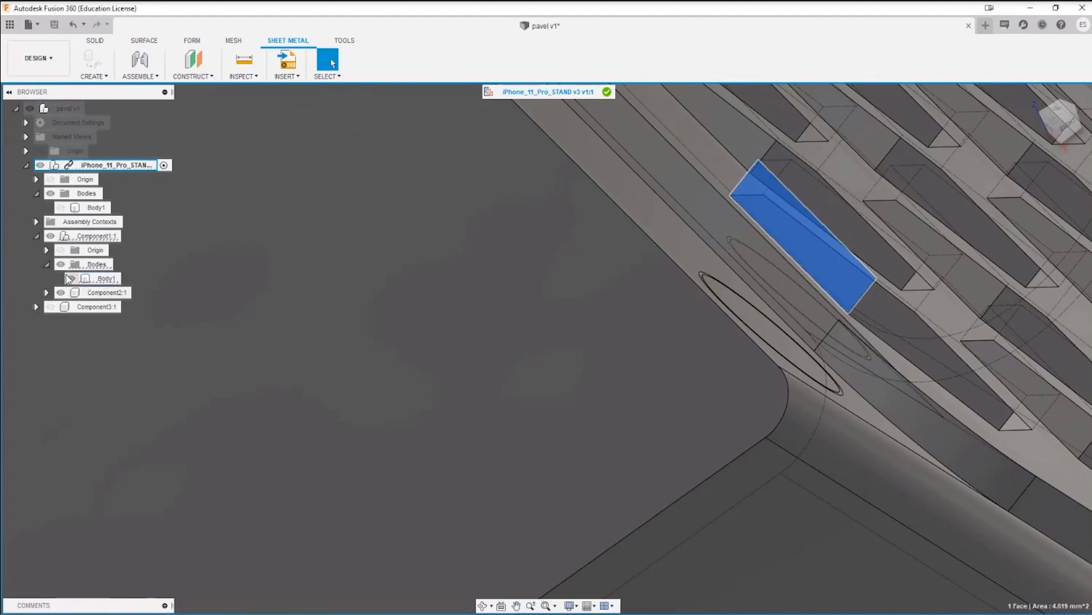
left_click(70, 279)
Step: Examine the rounded inner corner face where a side arm of Component2 meets the base bend
middle_click_drag(544, 360, 714, 305, "shift")
scroll(636, 364, "down", 4)
middle_click_drag(808, 291, 556, 359)
scroll(575, 306, "up", 5)
scroll(544, 270, "up", 5)
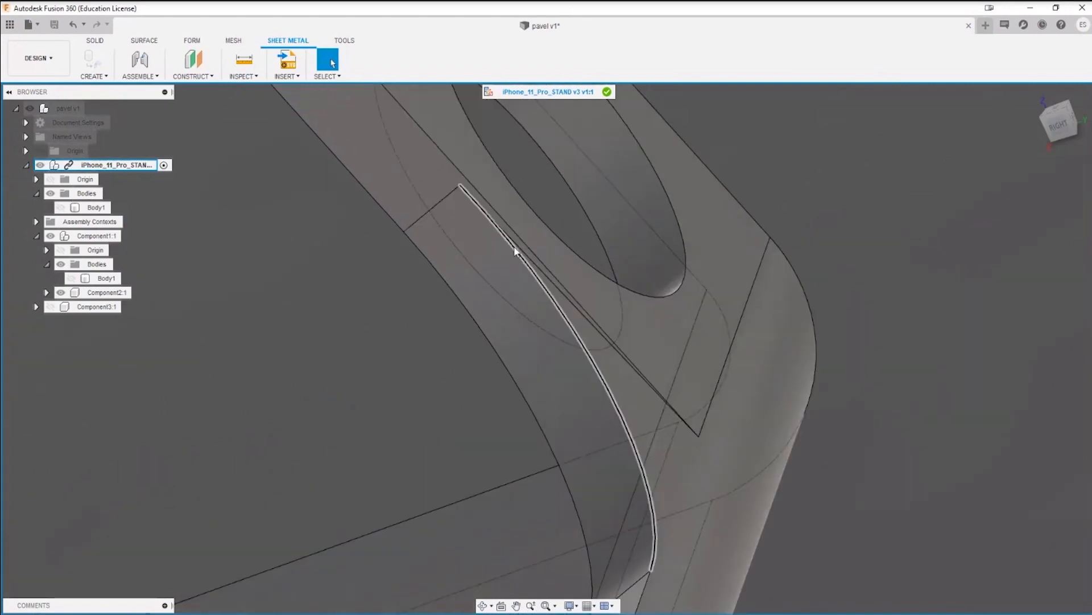
scroll(493, 211, "down", 5)
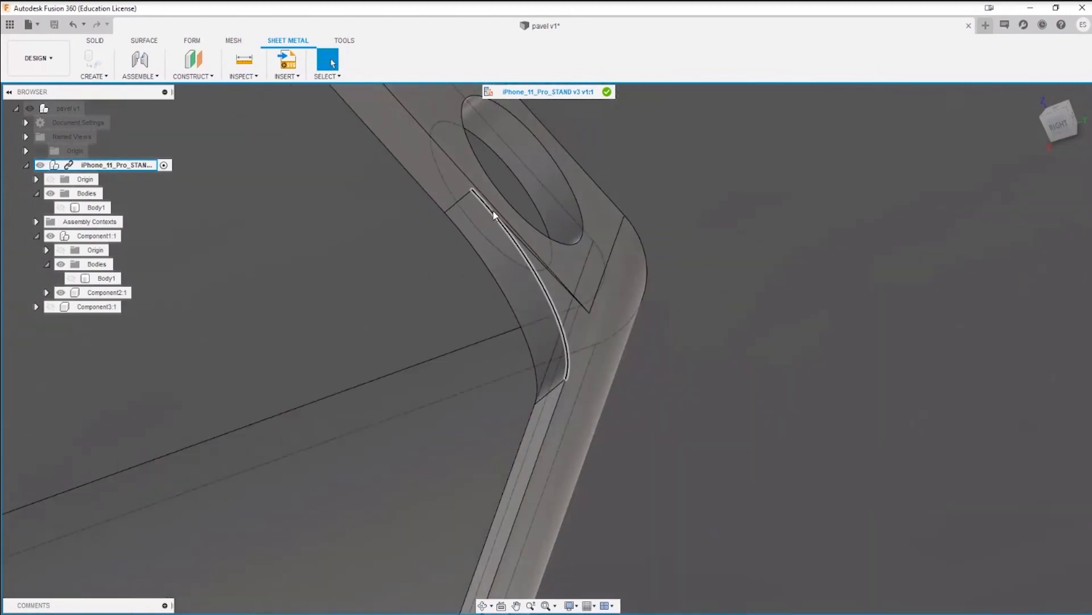
middle_click_drag(493, 214, 505, 276, "shift")
scroll(505, 276, "down", 3)
left_click(504, 339)
scroll(785, 402, "down", 5)
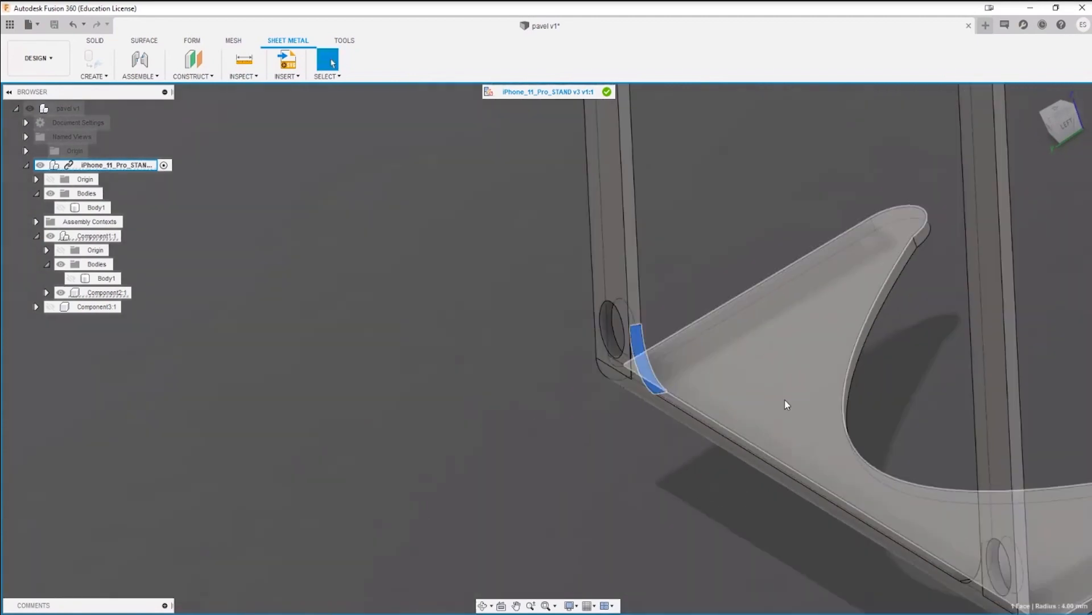
Step: Examine Component2's side arms in the Left view and from behind, comparing the rounded inner corner faces on both arms
middle_click_drag(559, 365, 775, 408, "shift")
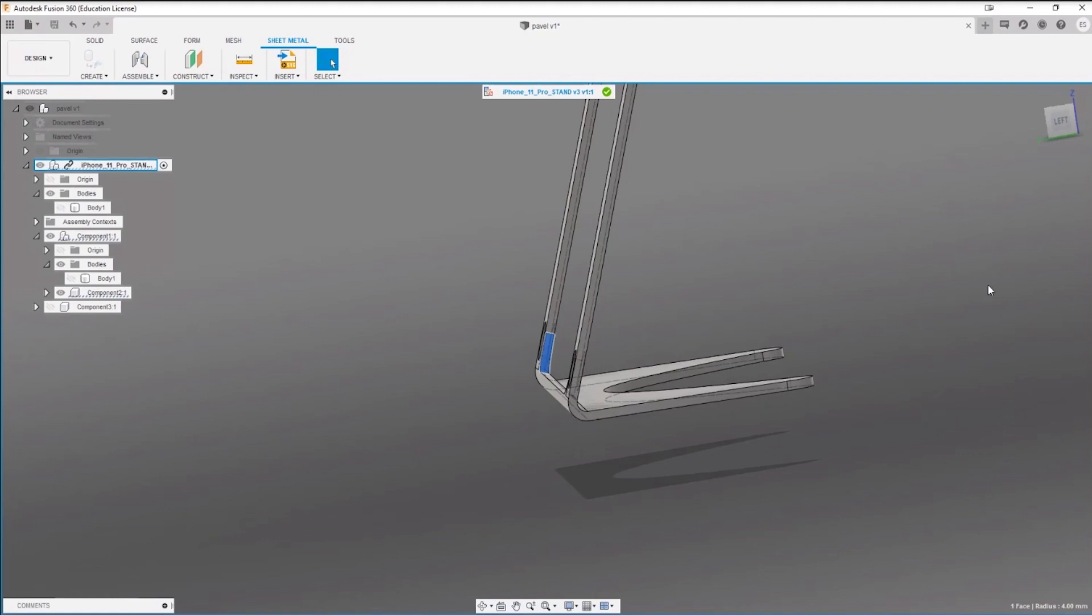
left_click(1062, 121)
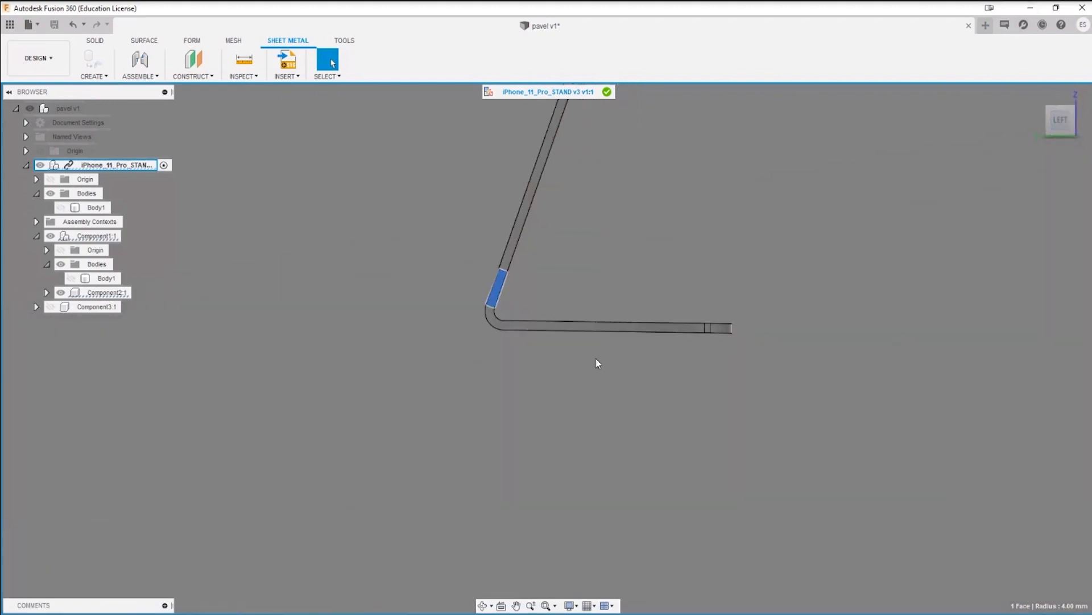
middle_click_drag(557, 115, 587, 425)
scroll(501, 421, "down", 5)
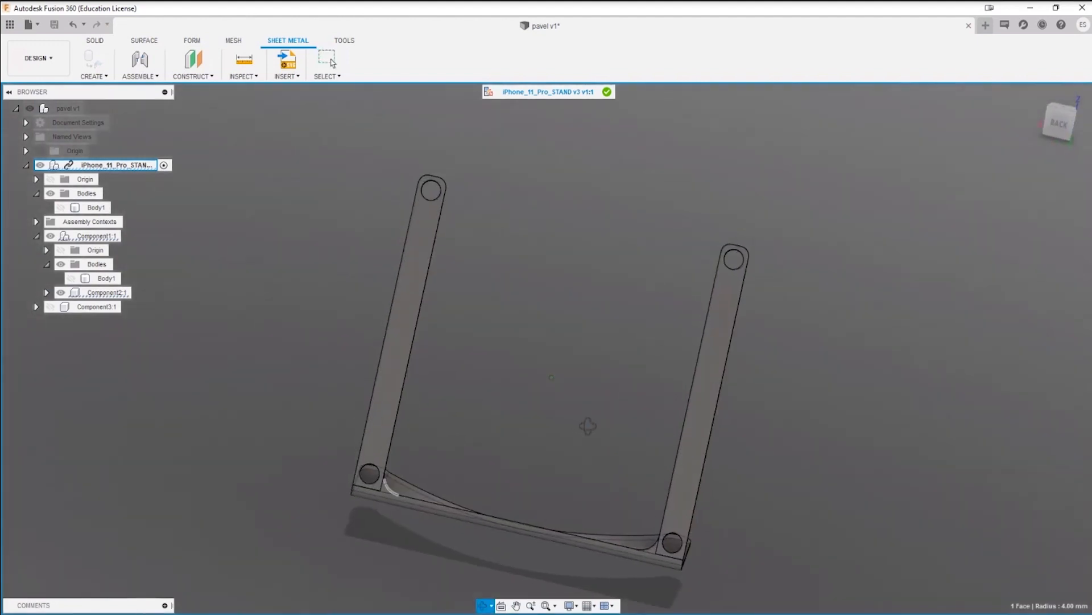
middle_click_drag(736, 291, 613, 472, "shift")
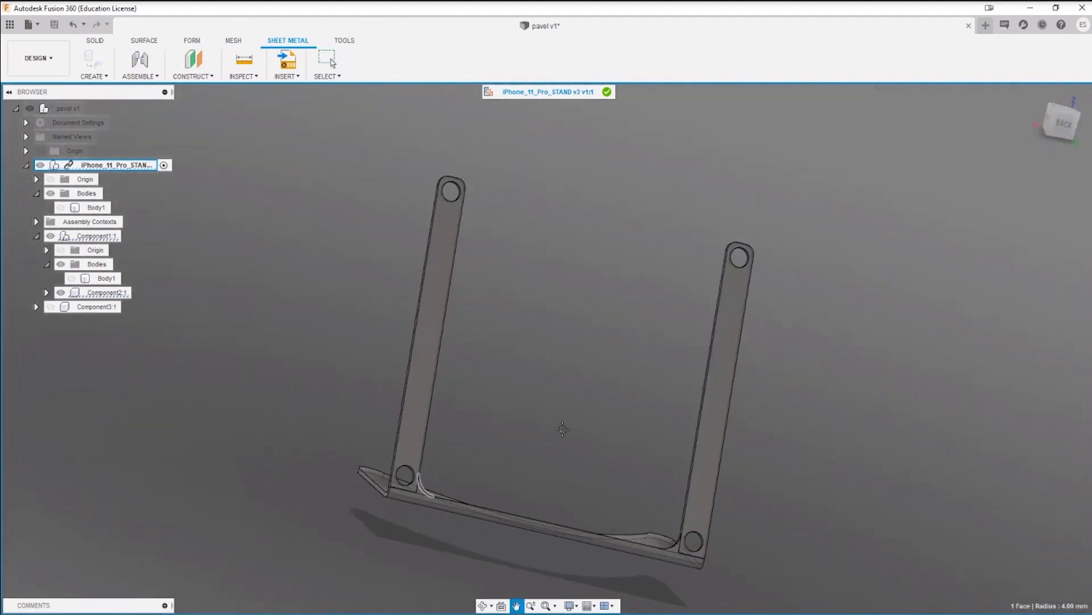
middle_click_drag(563, 429, 575, 292, "shift")
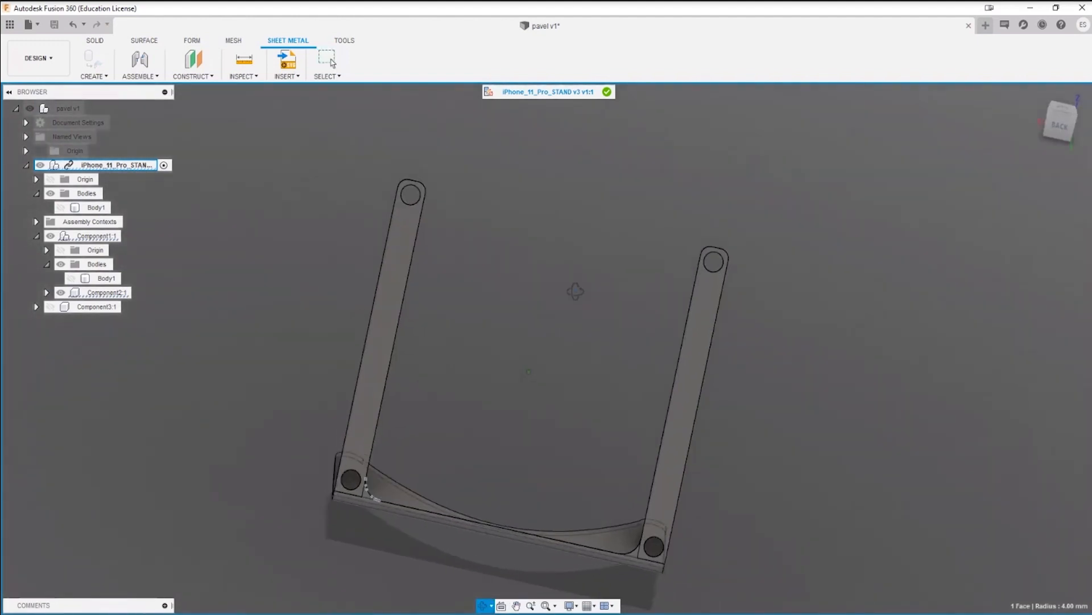
middle_click_drag(461, 436, 383, 459, "shift")
scroll(377, 466, "up", 8)
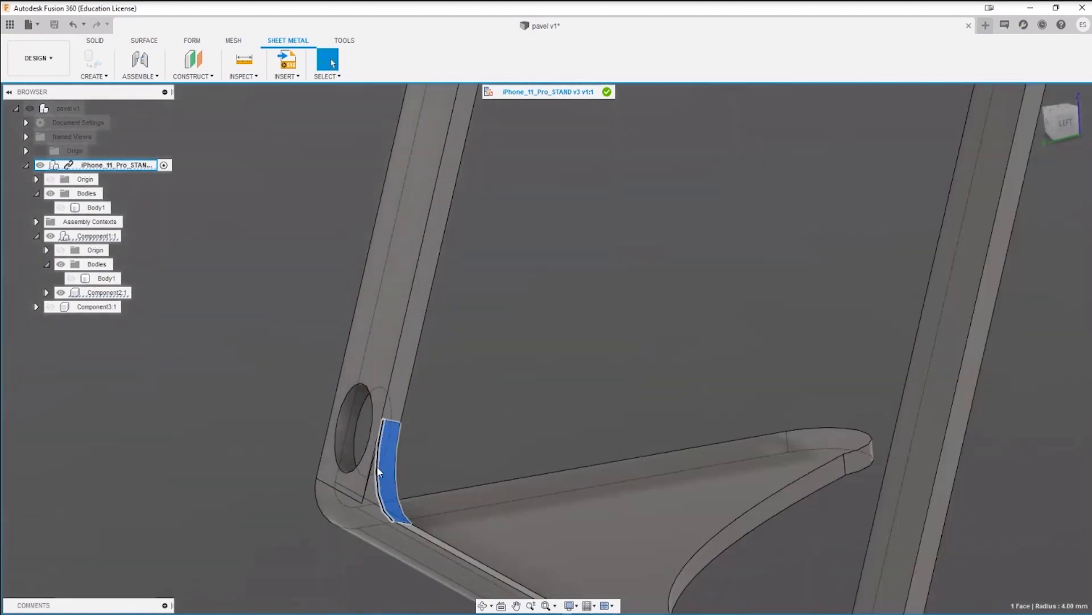
left_click(408, 445)
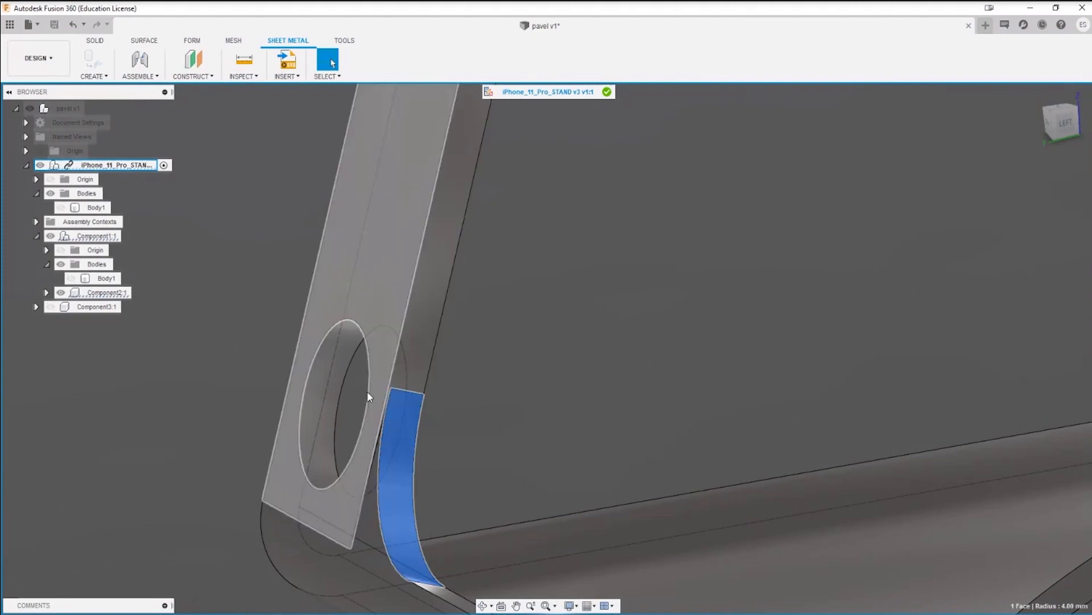
scroll(373, 515, "down", 6)
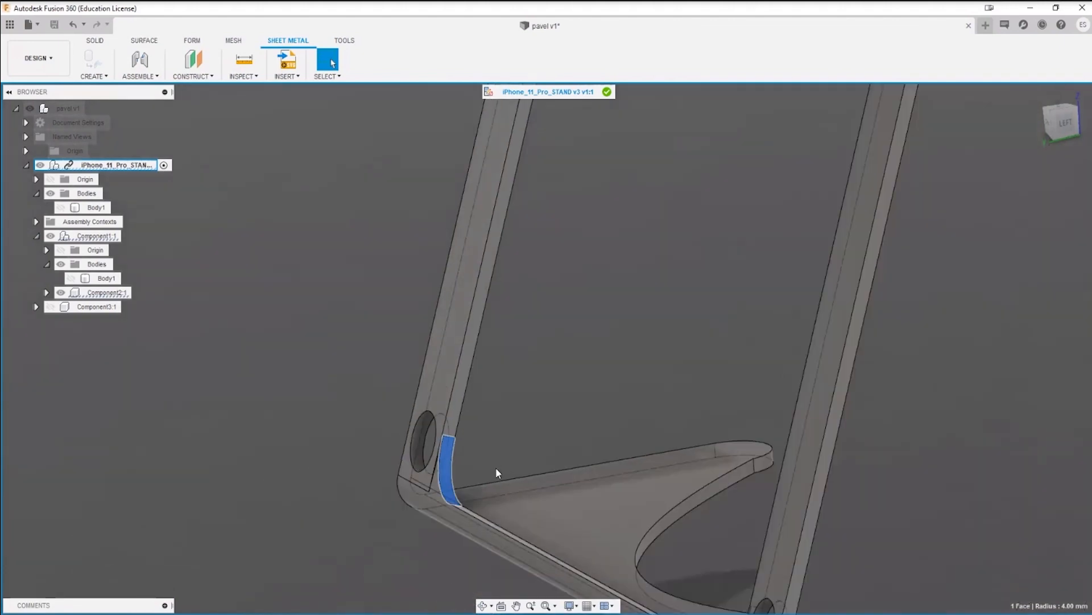
middle_click_drag(603, 400, 586, 474, "shift")
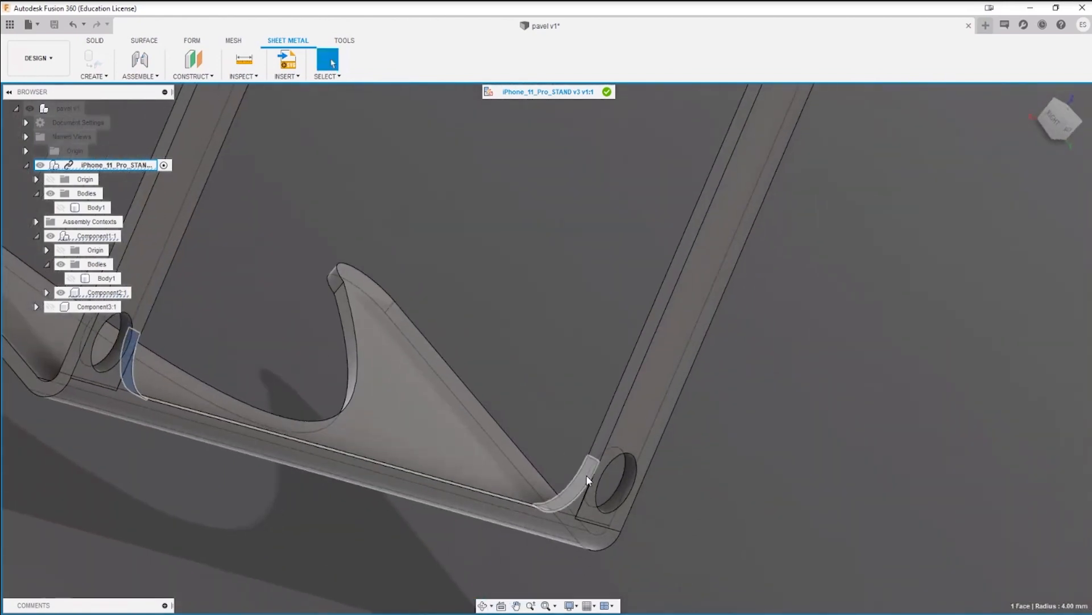
left_click(585, 477, "ctrl")
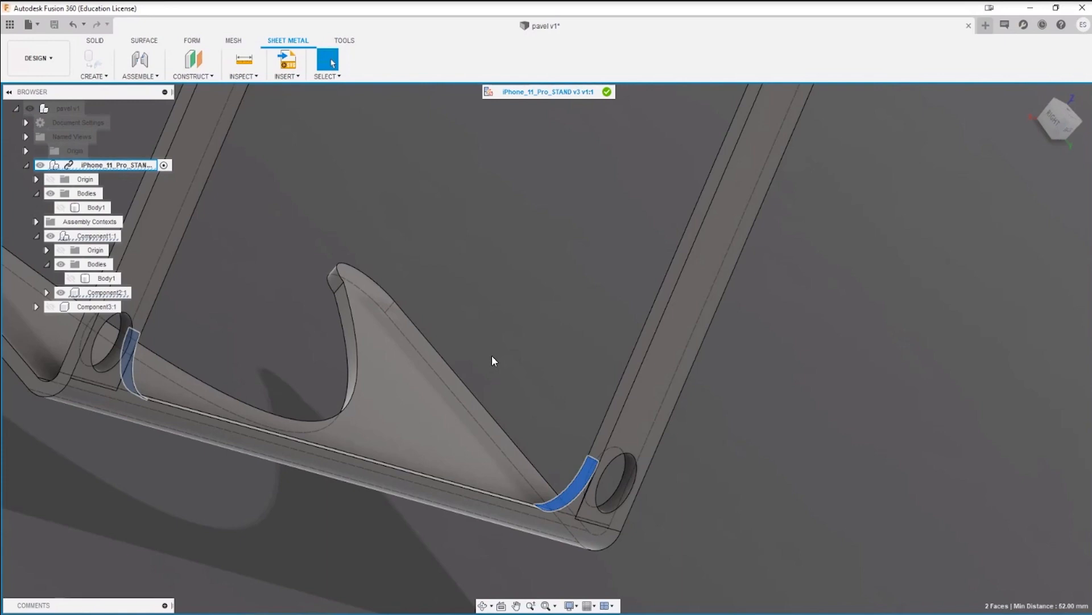
Step: Examine one arm's inner corner fillet up close, including the narrow sliver face running between the fillet and the round hole
scroll(569, 533, "up", 5)
scroll(571, 532, "down", 2)
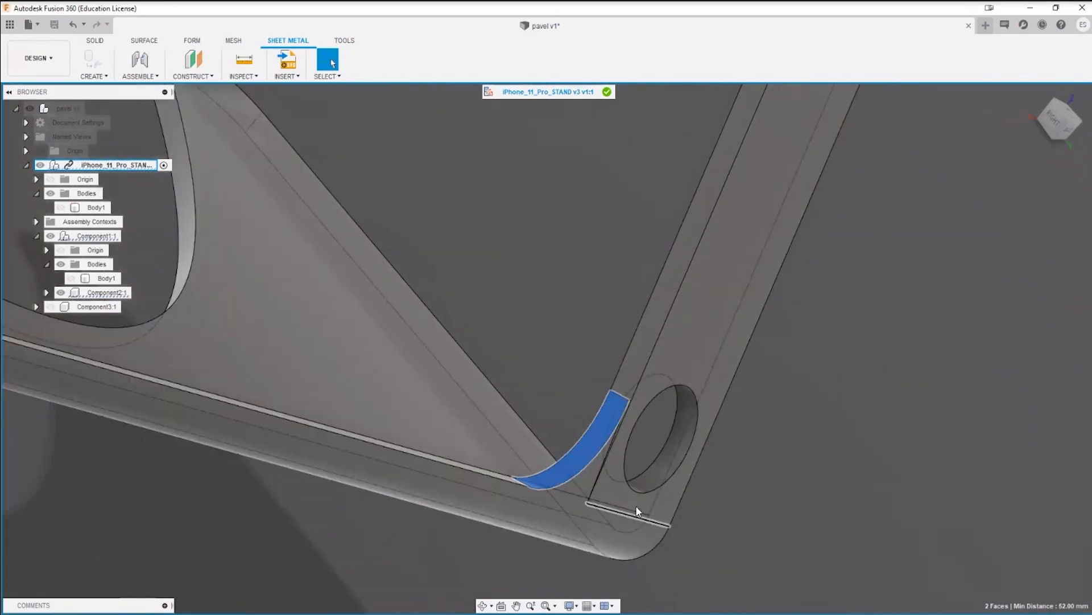
middle_click_drag(671, 484, 956, 419, "shift")
left_click(956, 418)
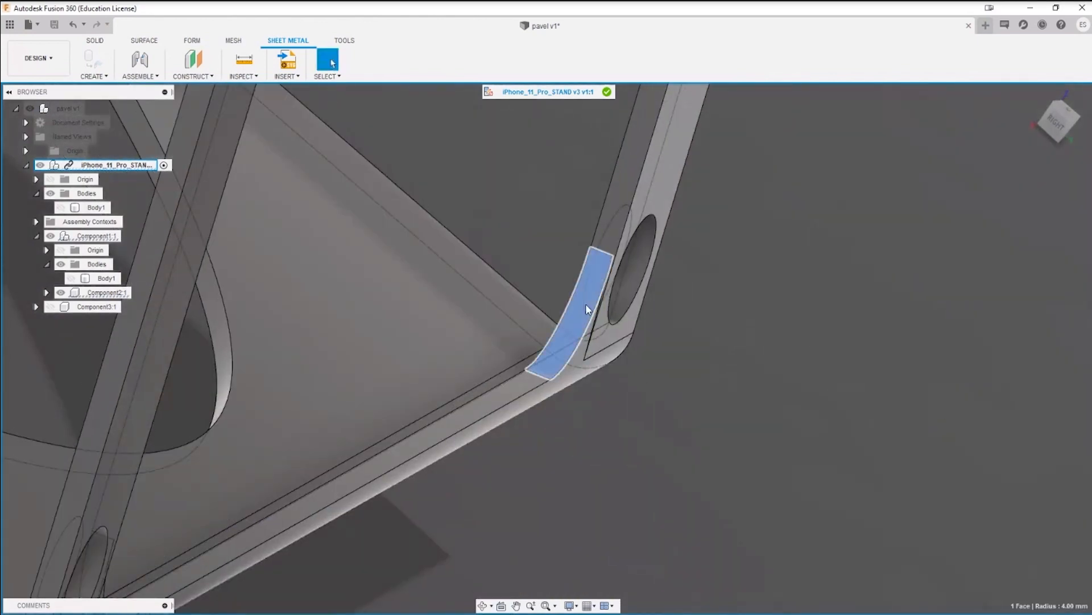
left_click(745, 386)
scroll(591, 342, "up", 5)
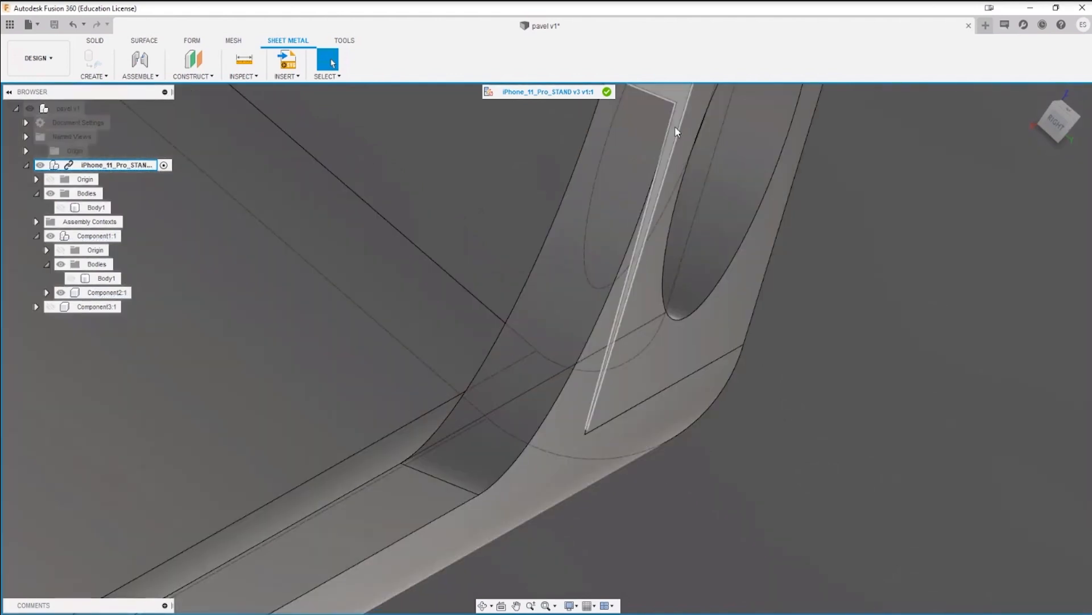
left_click(675, 130)
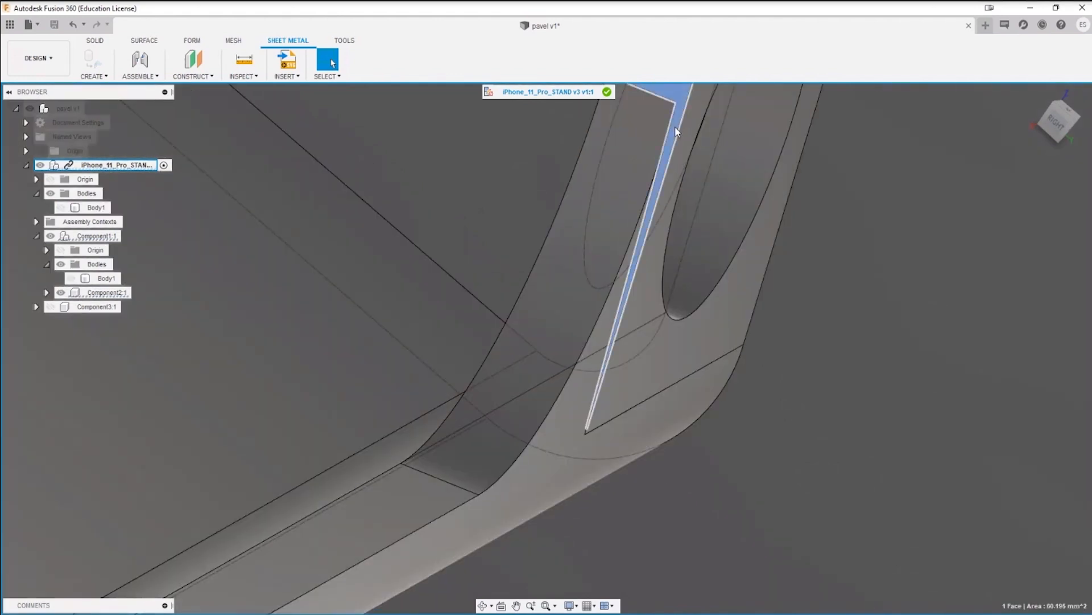
Step: Delete the fillet faces at both inner corners where the side arms meet the base bend
middle_click_drag(677, 132, 196, 119, "shift")
left_click(95, 41)
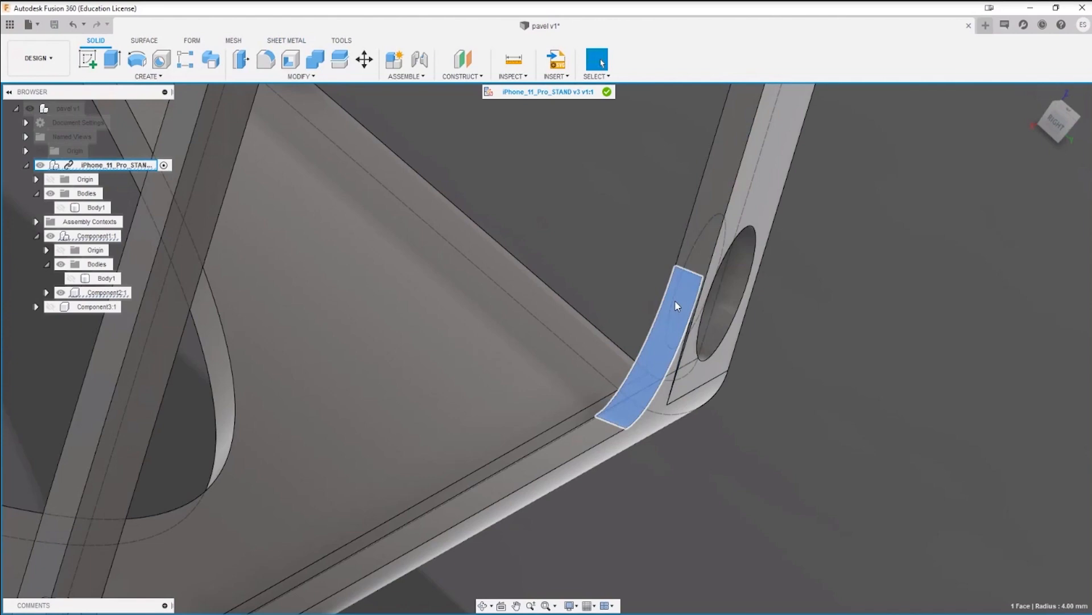
key("Delete")
scroll(670, 551, "down", 3)
middle_click_drag(797, 459, 898, 401, "shift")
scroll(174, 324, "up", 4)
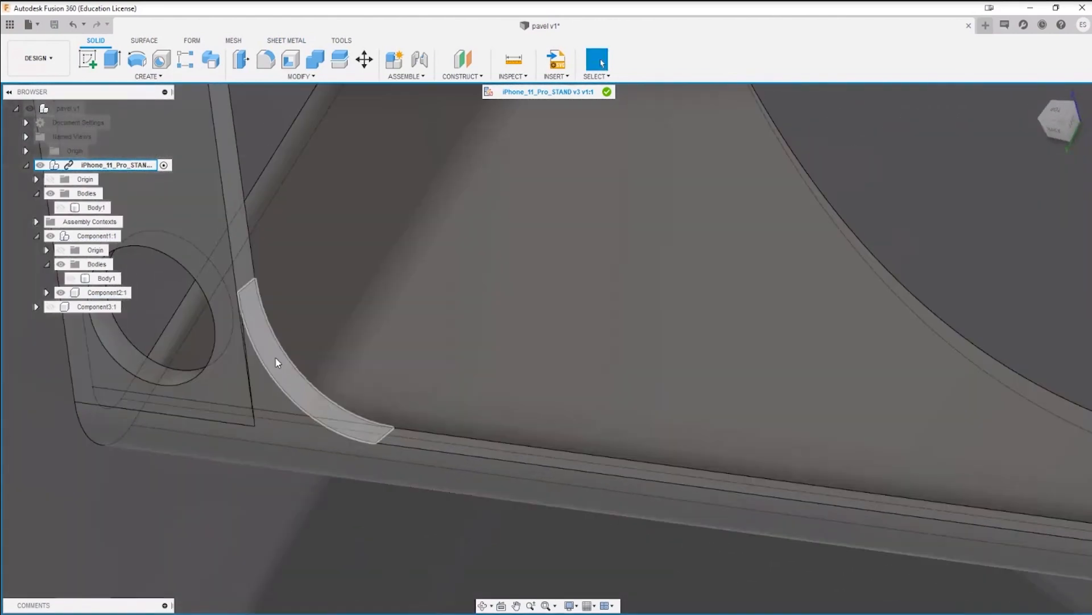
key("Delete")
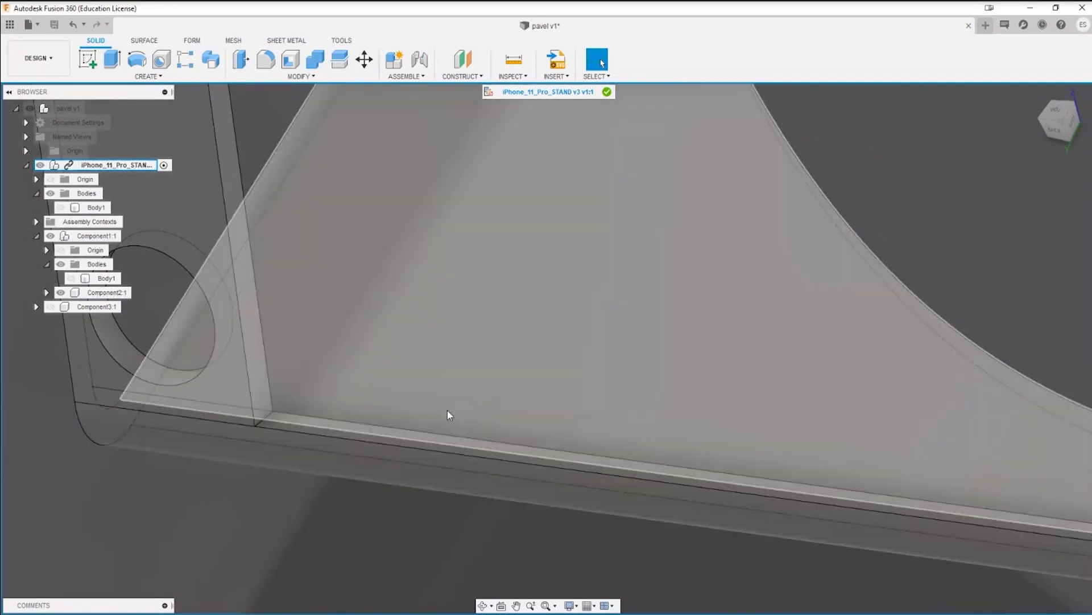
Step: Try to fillet the two inner corner edges between the side arms and the base with a 5 mm constant radius
middle_click_drag(449, 414, 304, 471, "shift")
key("f")
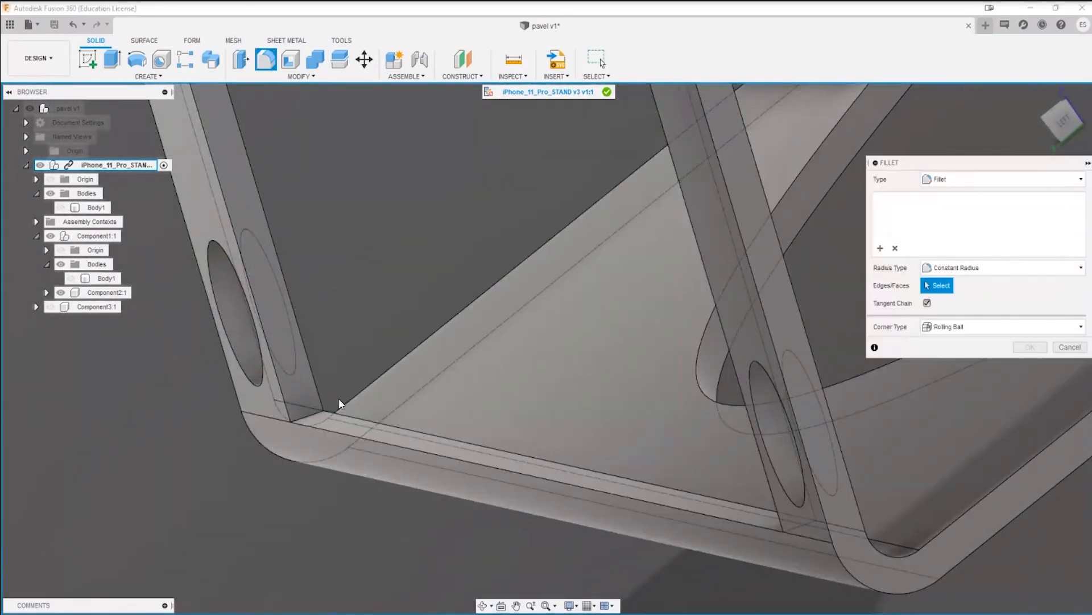
left_click(313, 419)
middle_click_drag(478, 395, 114, 504, "shift")
middle_click_drag(541, 501, 770, 533, "shift")
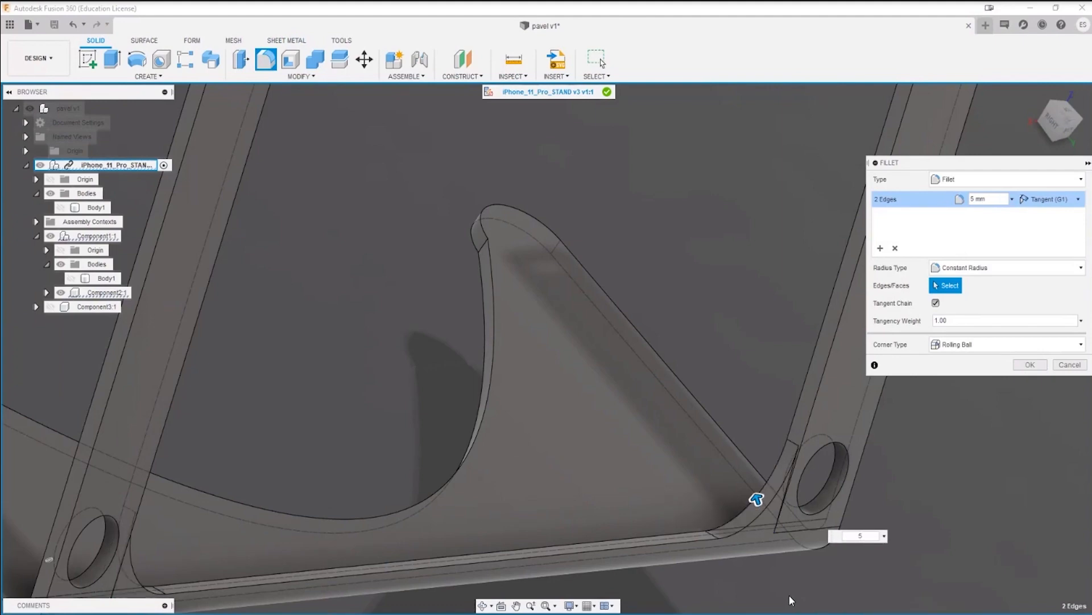
scroll(542, 429, "up", 5)
key("Return")
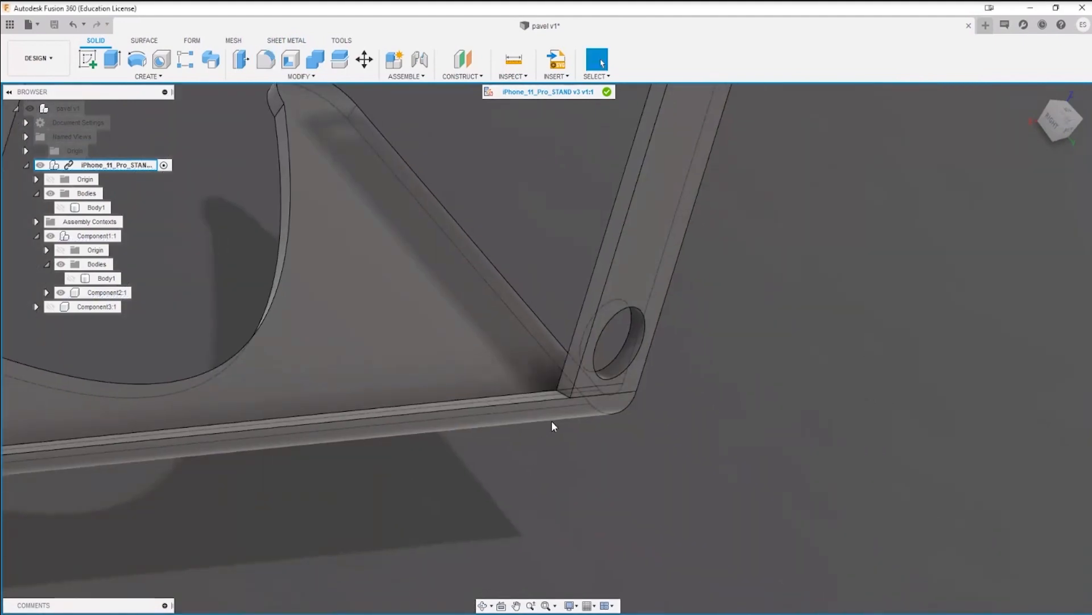
Step: Measure the distance between the side arm's inner edge and the rim of the round hole near the base bend
middle_click_drag(553, 491, 549, 388, "shift")
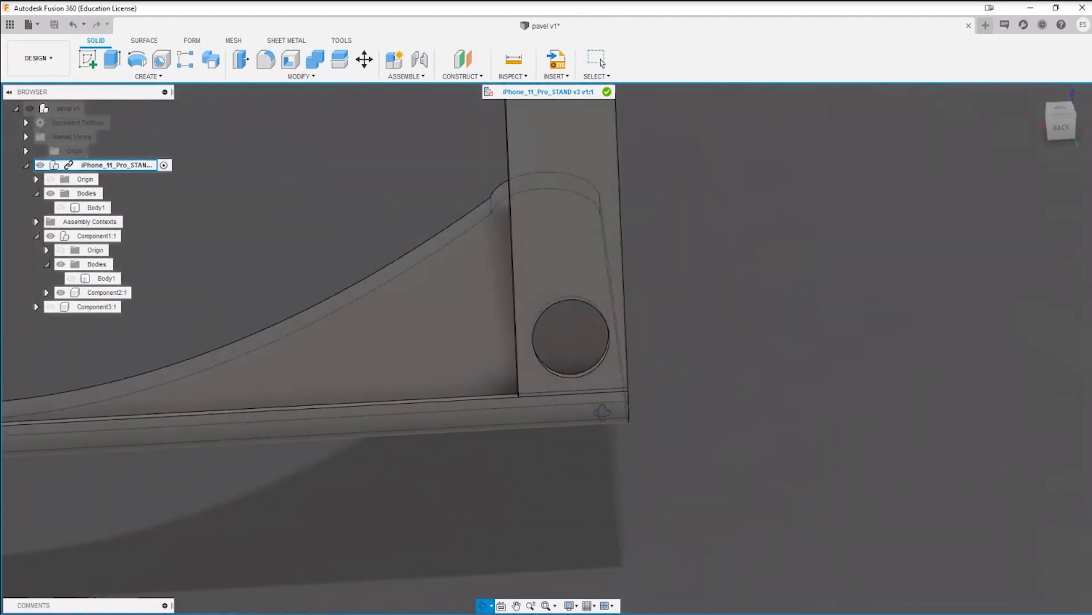
key("i")
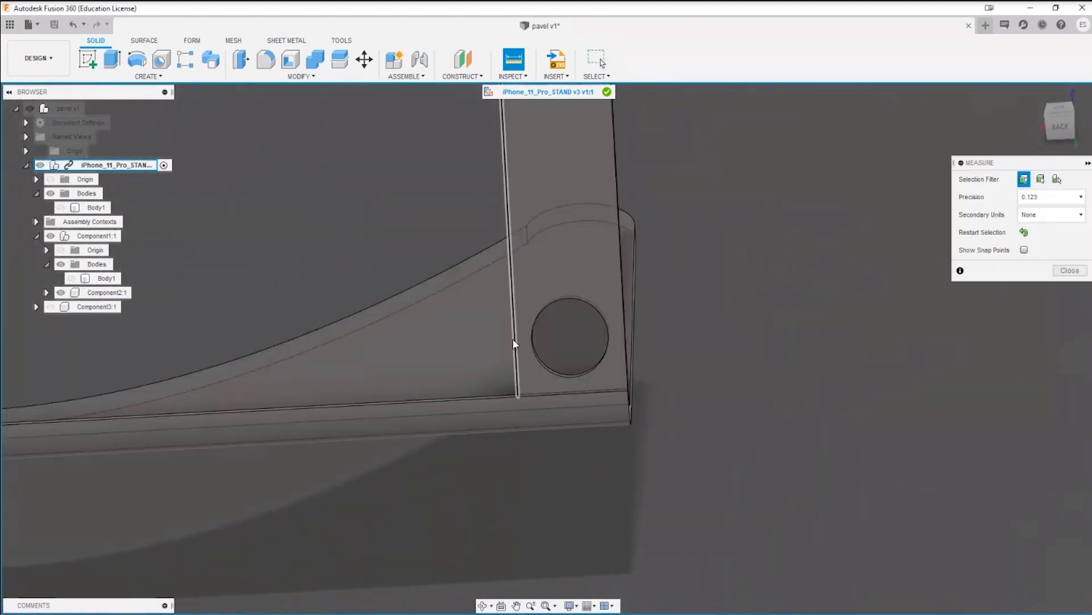
left_click(515, 340)
left_click(532, 342)
scroll(540, 346, "up", 5)
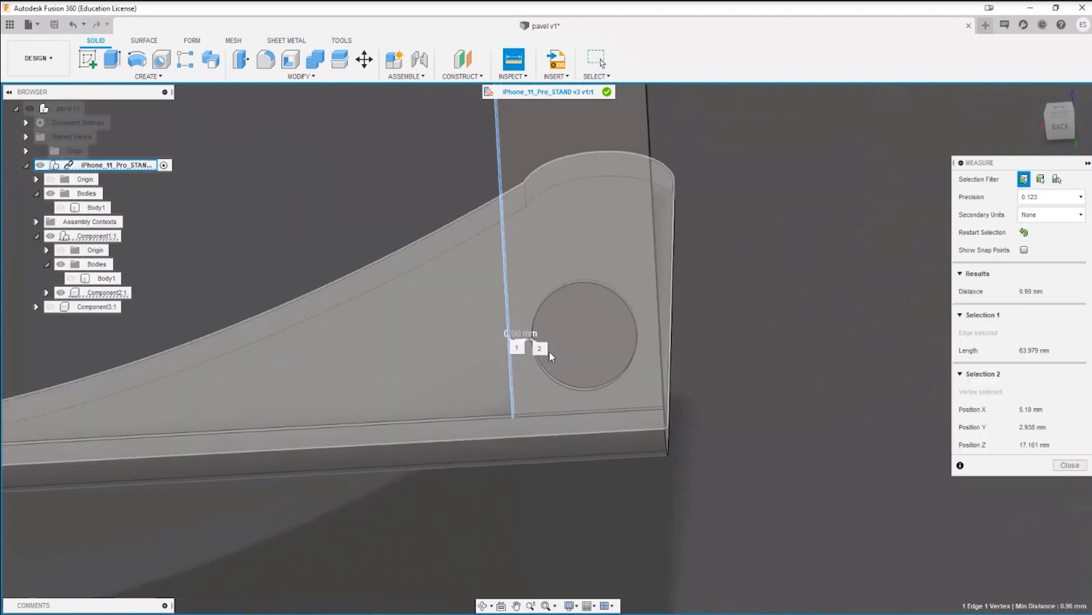
Step: Measure the clearance between the round hole's rim near the base bend and the side arm's outer edge
left_click(788, 381)
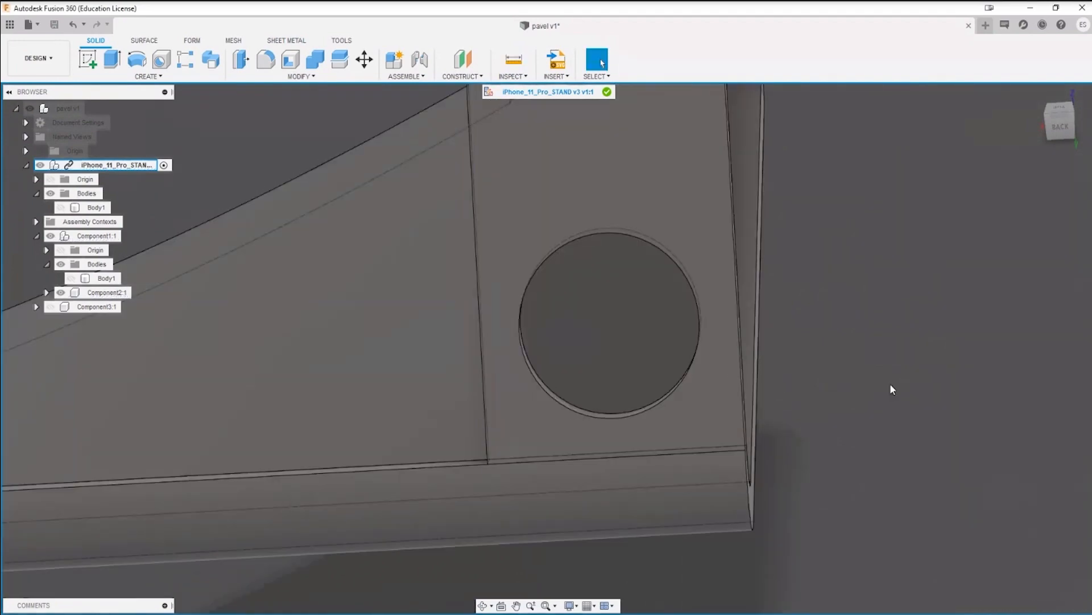
left_click(703, 324)
left_click(742, 326)
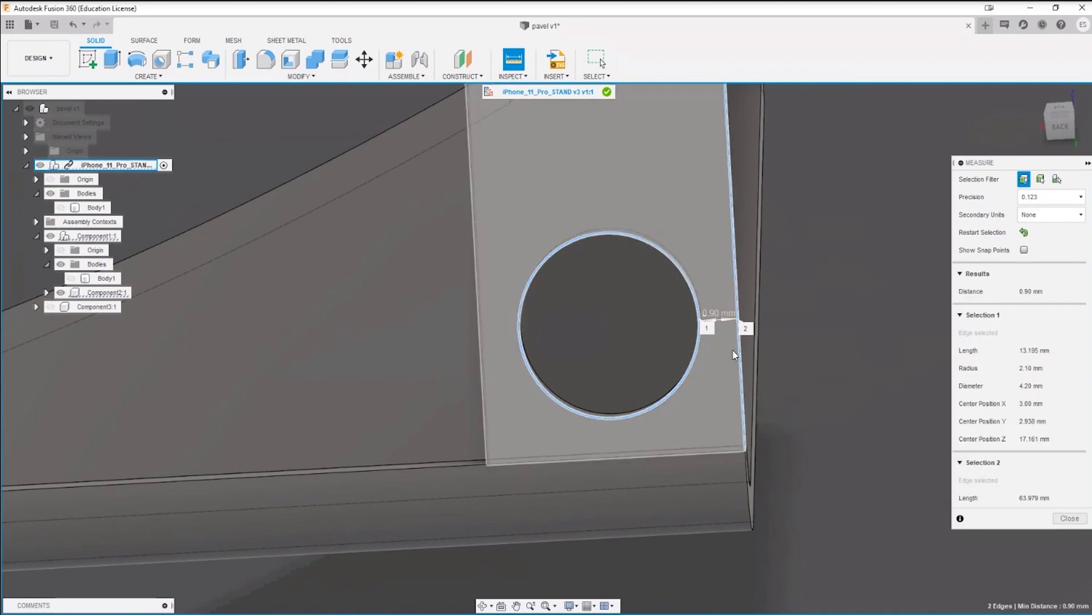
scroll(720, 330, "up", 4)
scroll(717, 319, "up", 3)
scroll(709, 307, "down", 4)
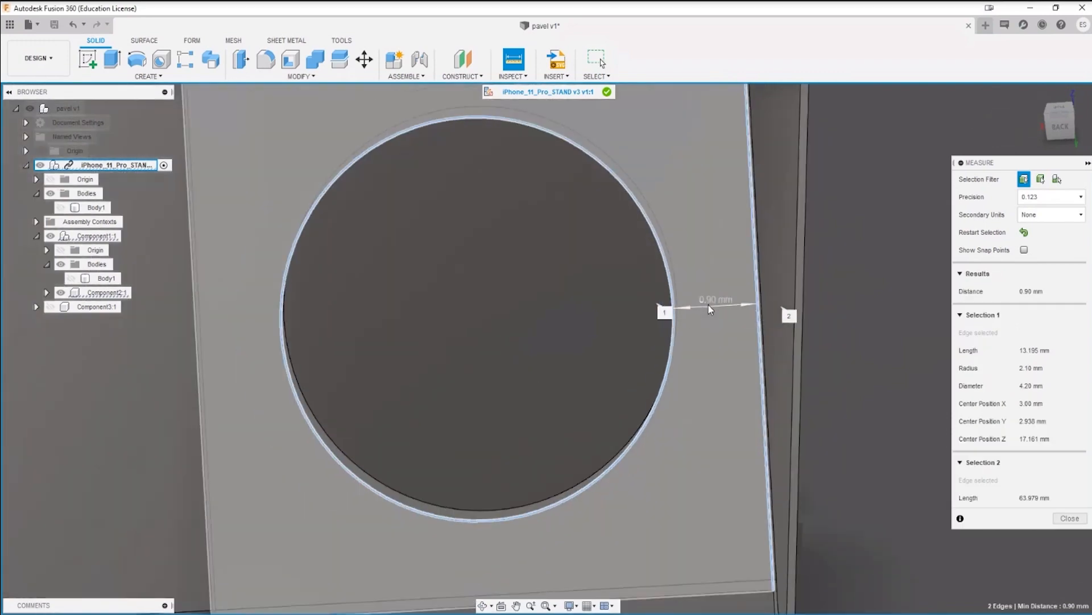
scroll(710, 309, "up", 3)
scroll(709, 308, "down", 8)
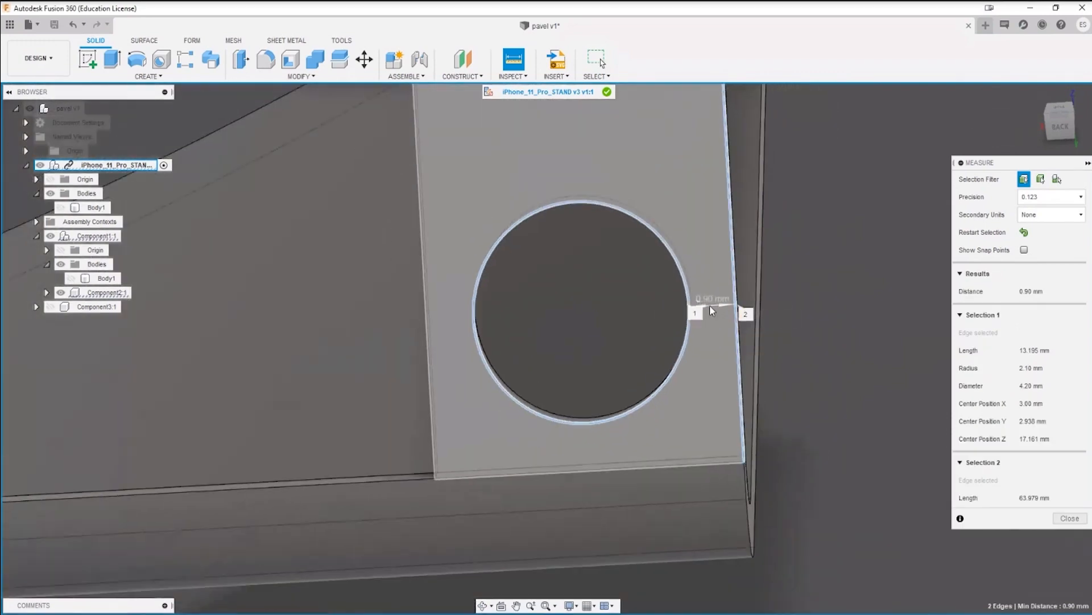
scroll(706, 355, "down", 3)
key("Escape")
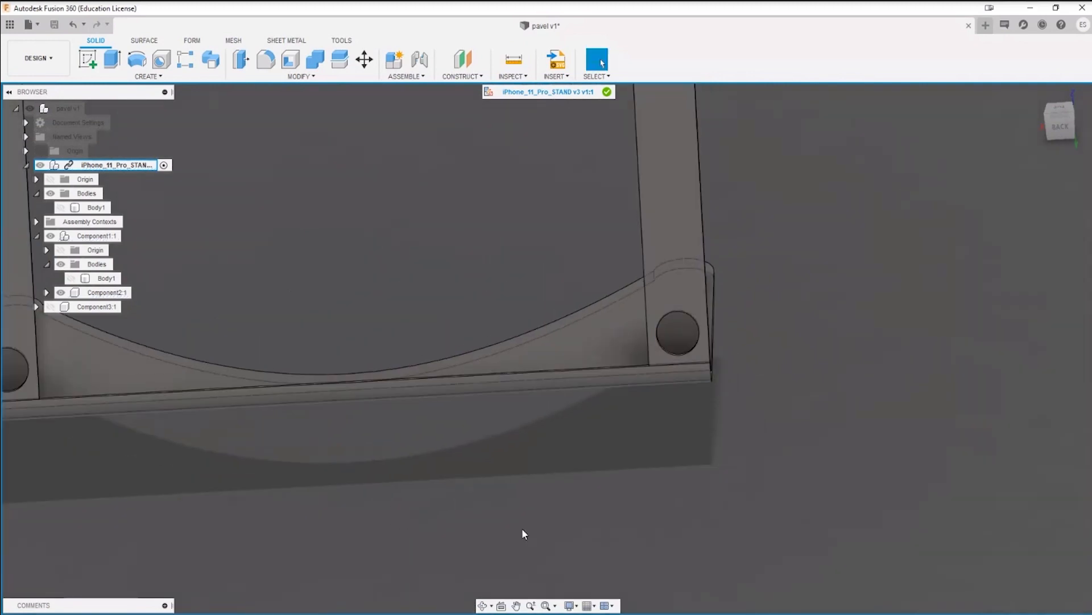
Step: Measure the length of the straight base edge running between the two side arms
scroll(525, 512, "down", 2)
middle_click_drag(530, 500, 667, 493)
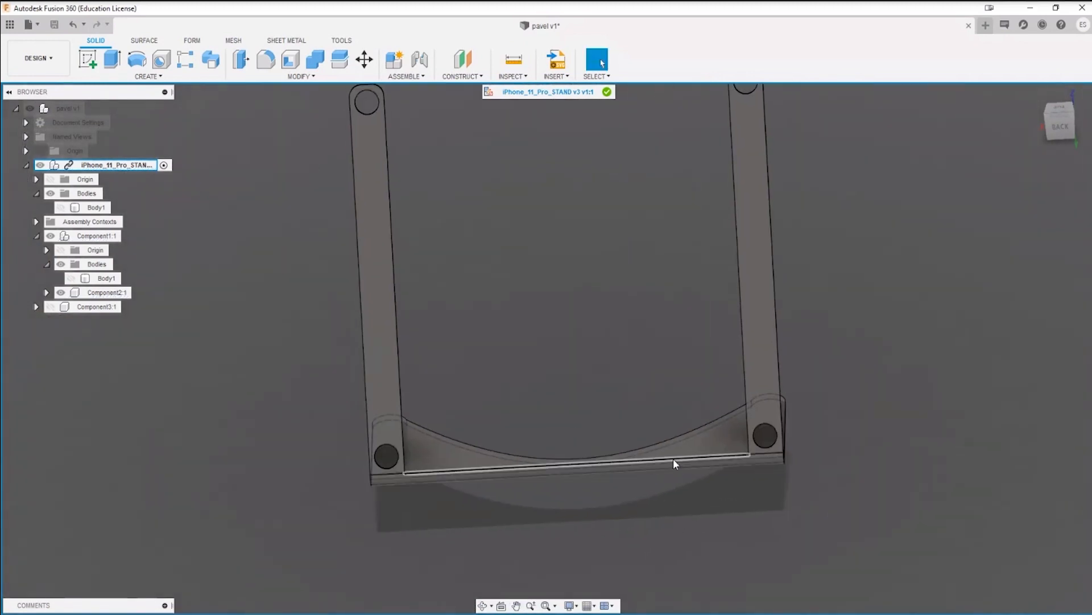
scroll(673, 460, "down", 2)
scroll(671, 465, "up", 1)
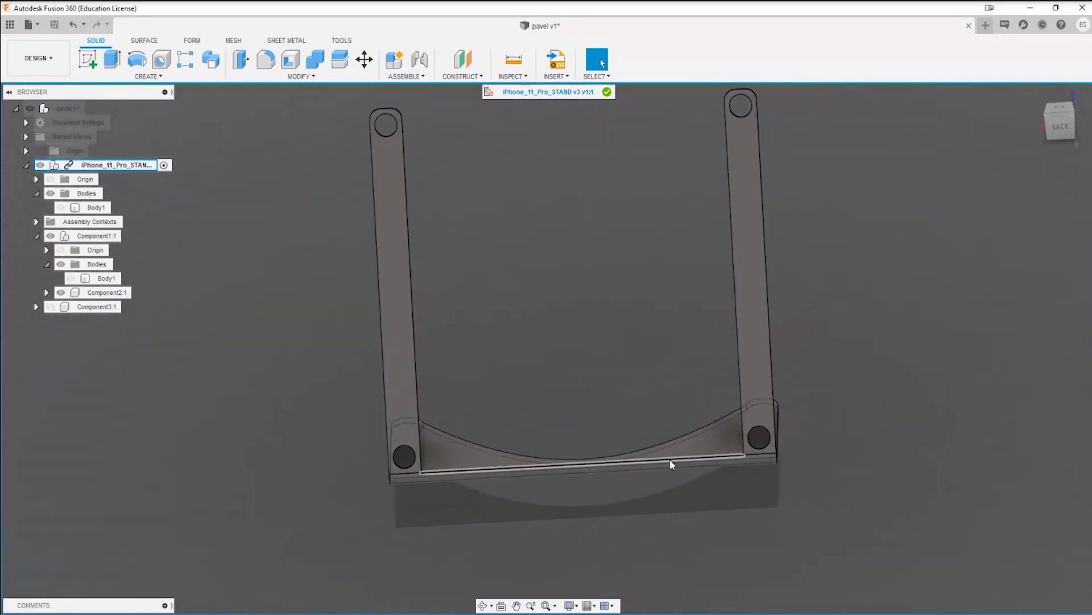
key("i")
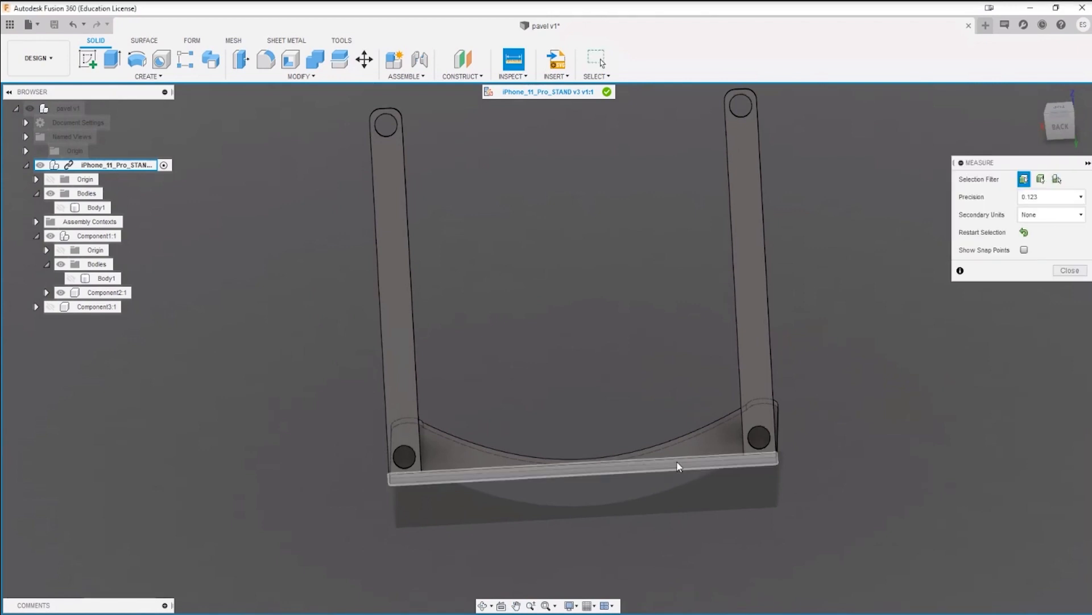
left_click(677, 462)
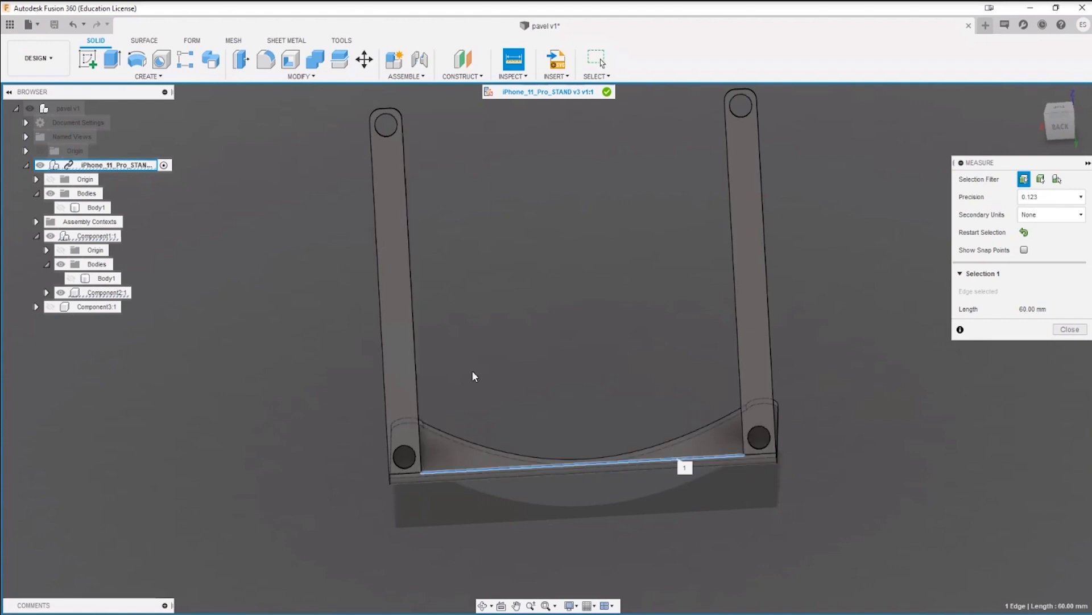
key("Escape")
Step: Measure the gap from the lower round hole's rim to the side arm's inner edge again and view it at an angle
scroll(765, 483, "up", 5)
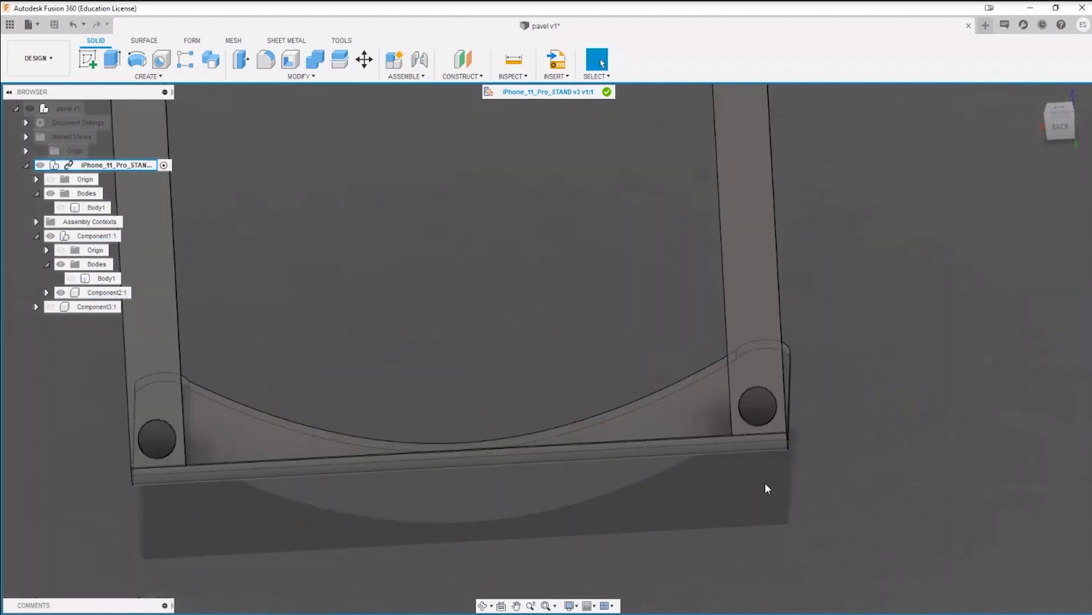
scroll(677, 341, "up", 5)
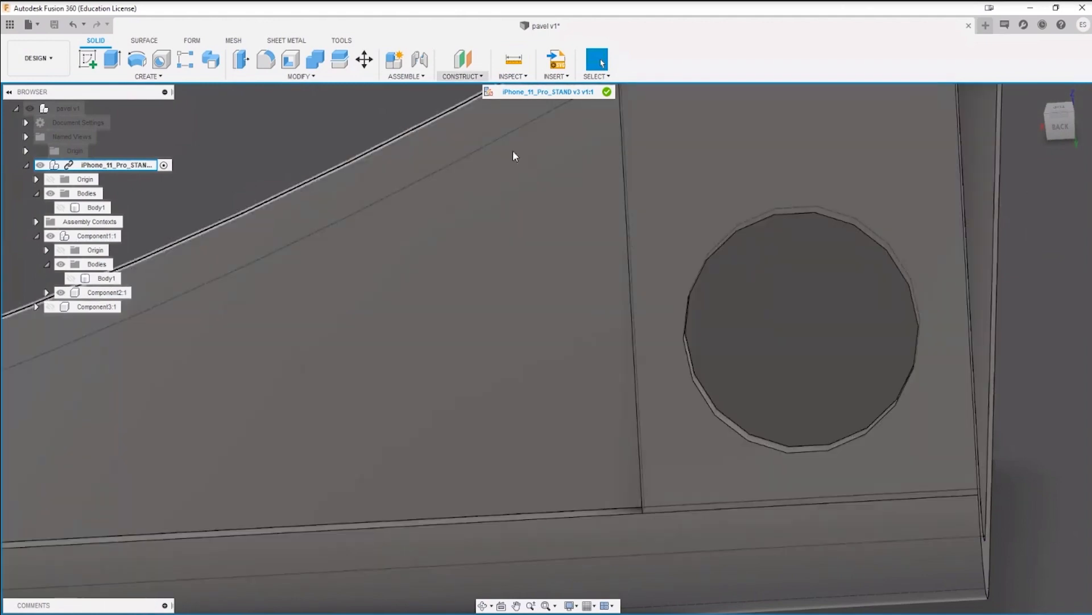
left_click(515, 62)
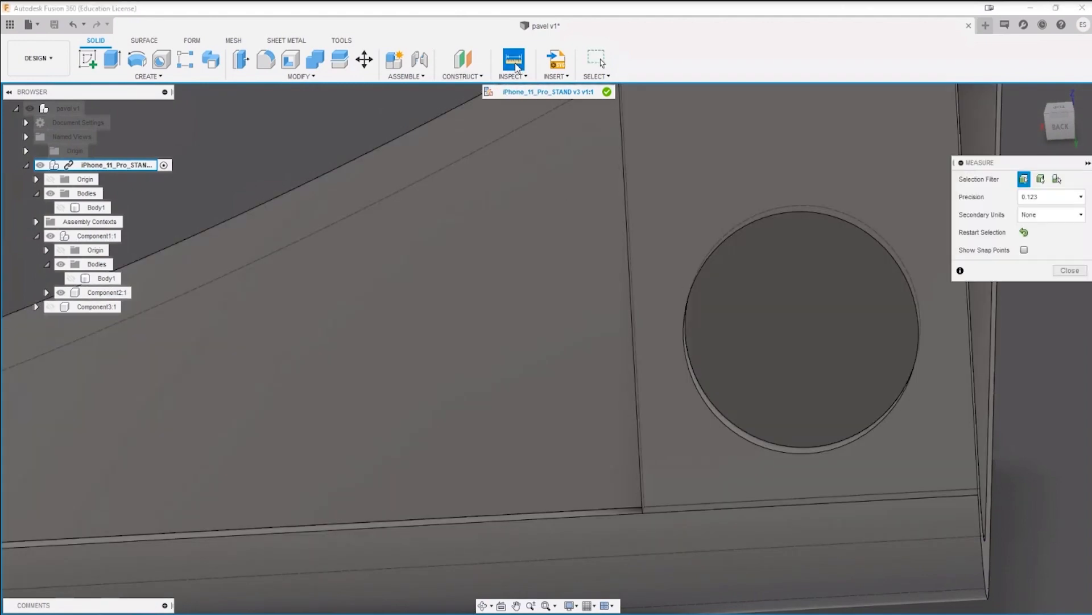
key("Escape")
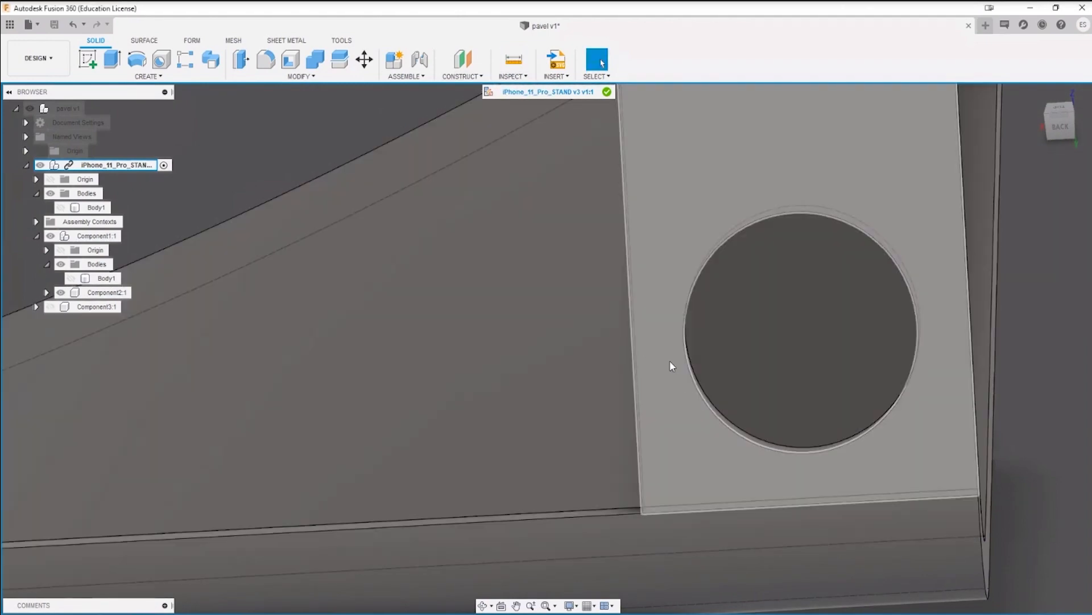
key("i")
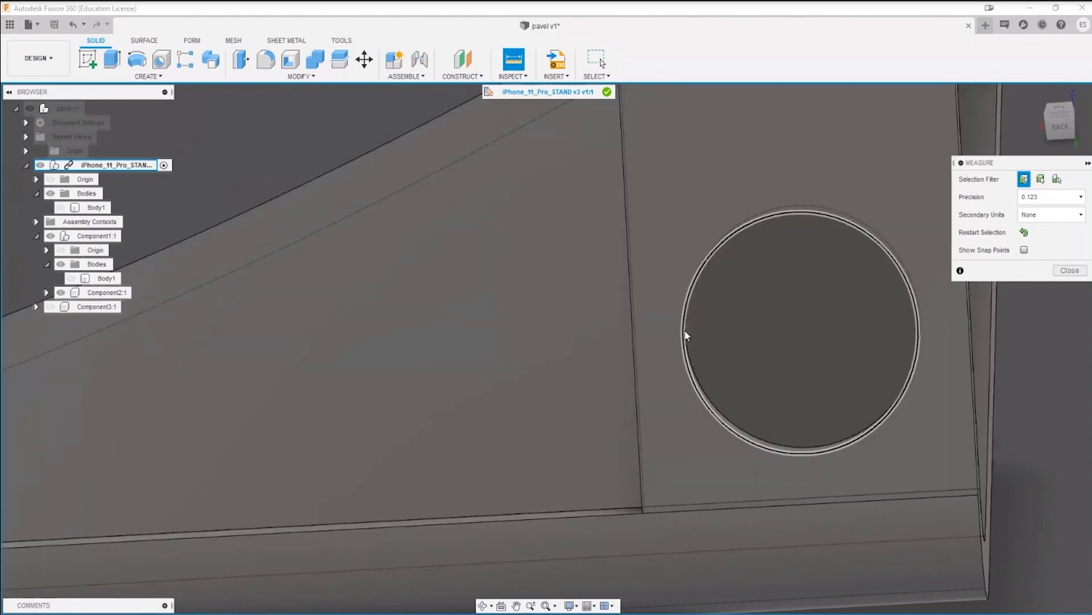
left_click(686, 336)
left_click(629, 334)
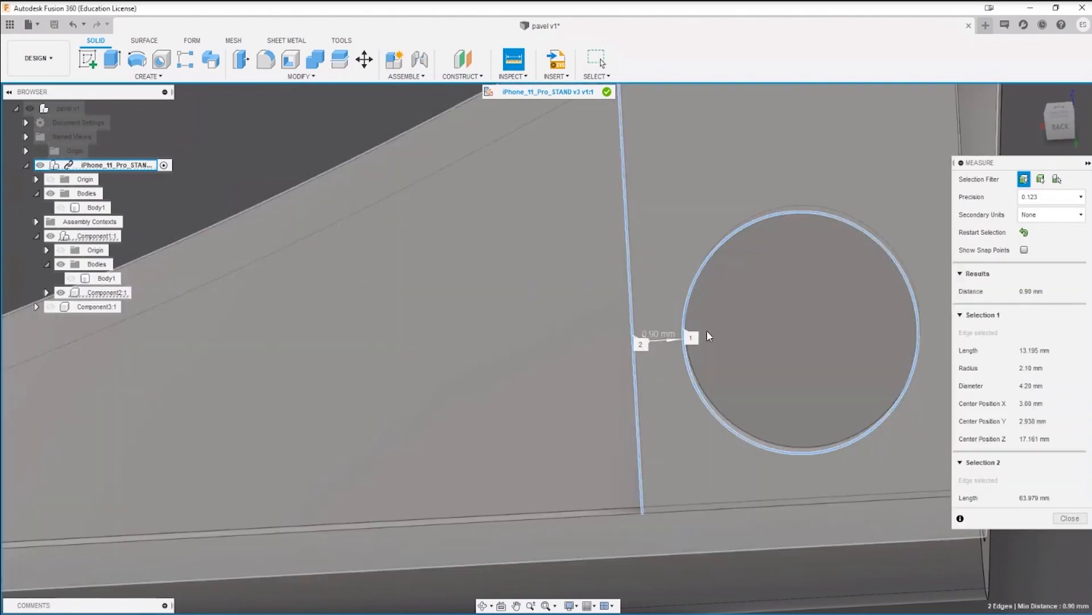
middle_click_drag(707, 335, 335, 431, "shift")
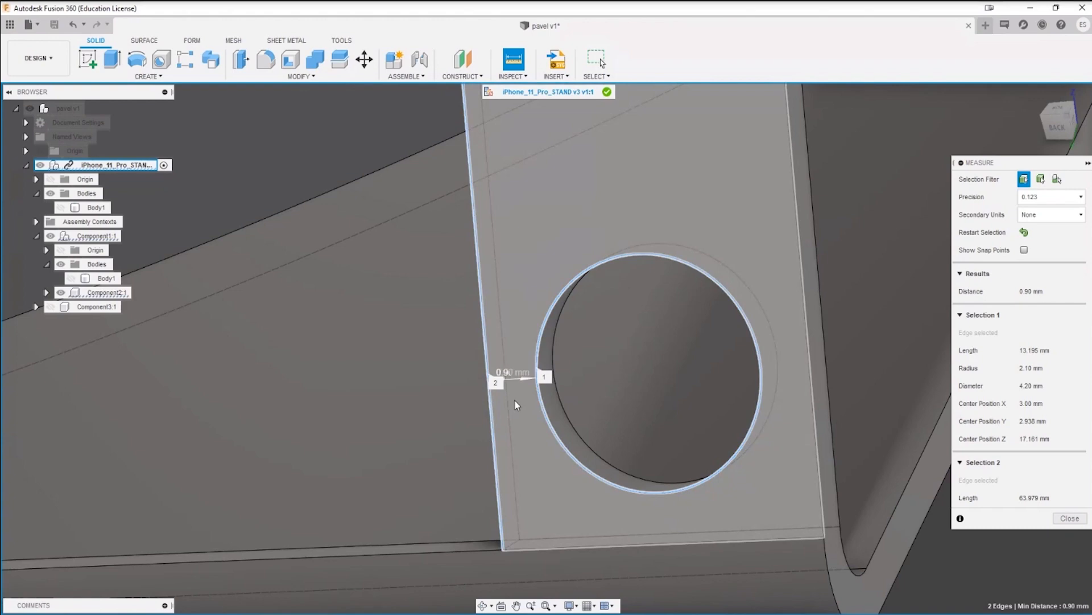
scroll(510, 400, "down", 5)
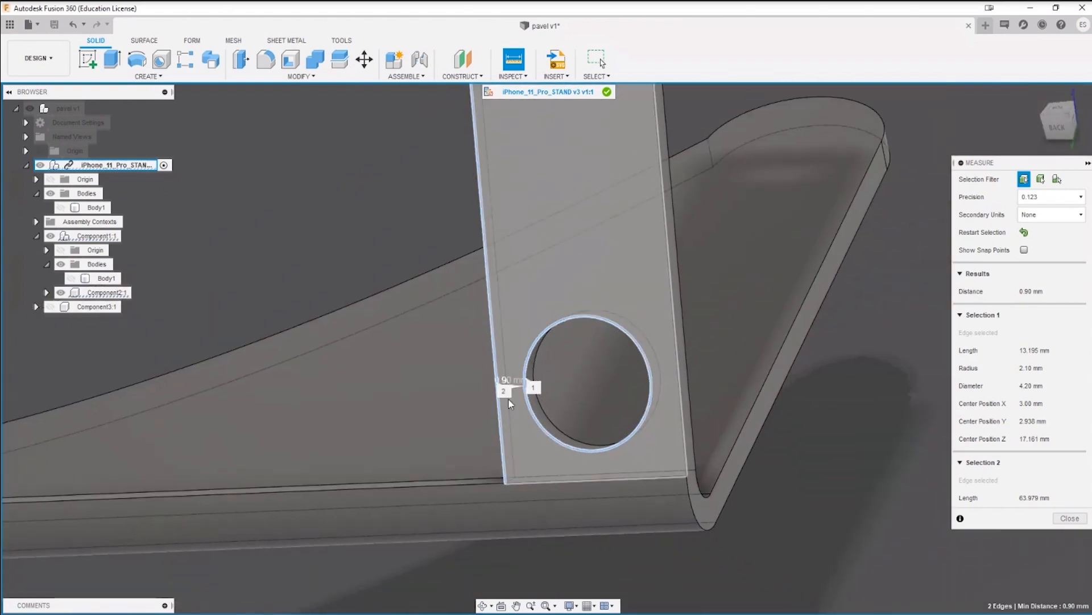
key("Escape")
Step: Inspect the narrow base face at the inner corner and recheck the distance from the hole rim to the arm's outer edge
scroll(531, 399, "down", 3)
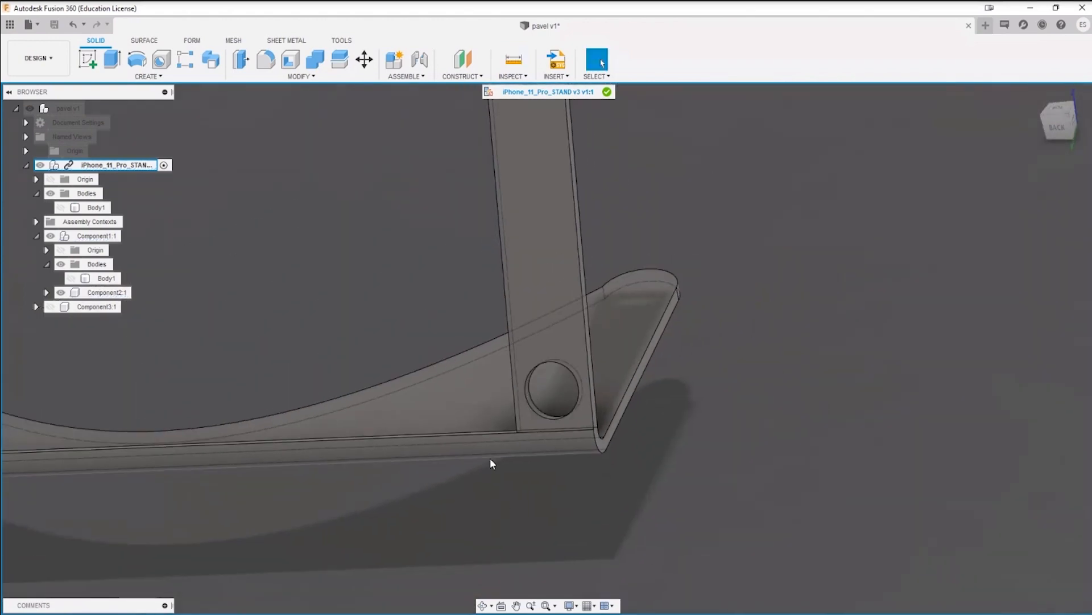
middle_click_drag(489, 462, 575, 511, "shift")
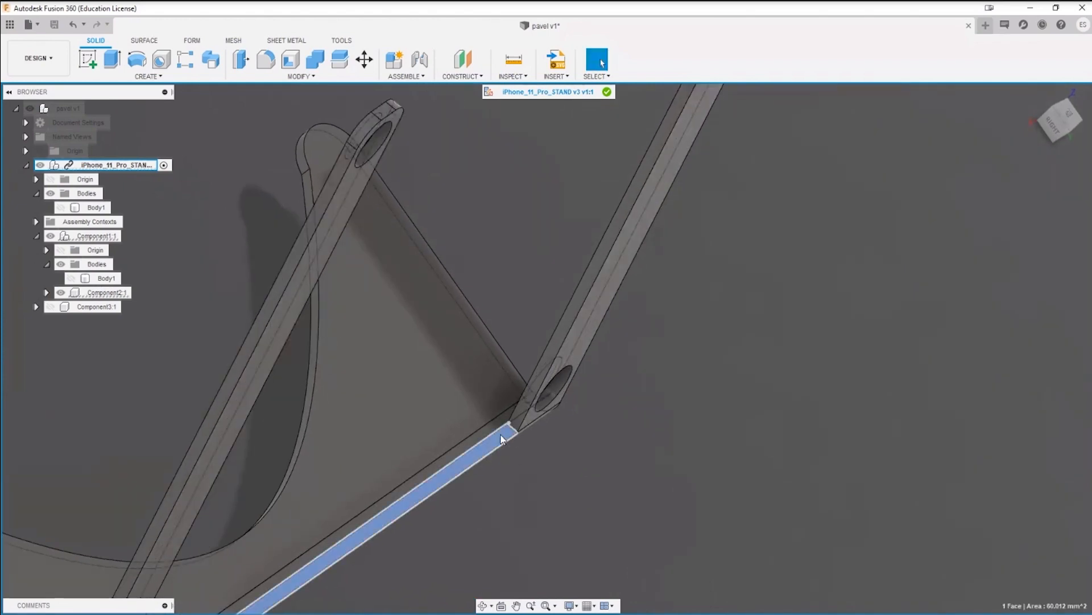
left_click(502, 437)
middle_click_drag(498, 477, 629, 404, "shift")
key("Escape")
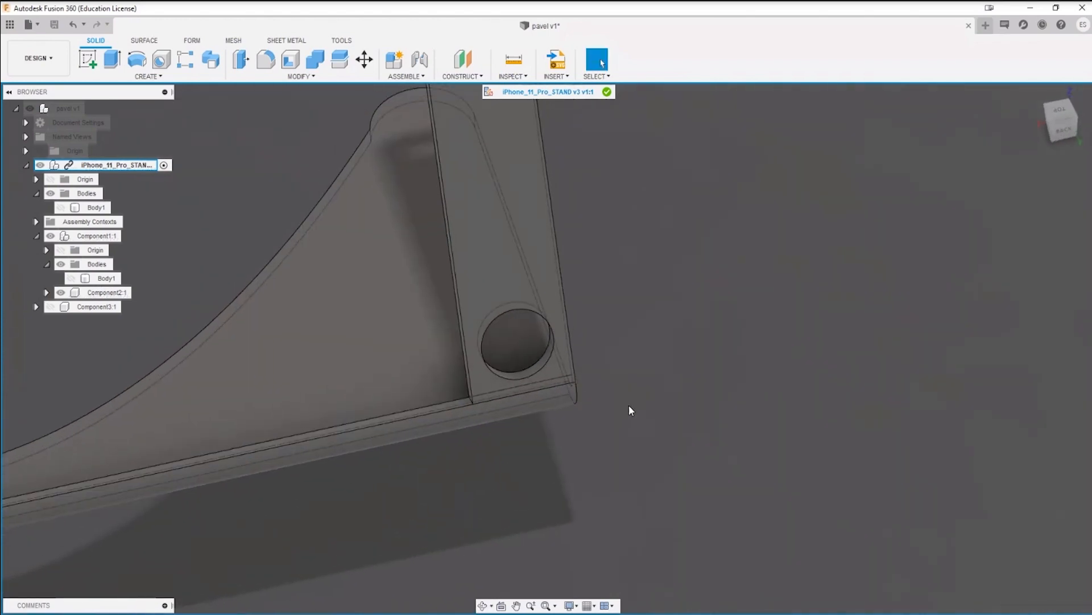
key("i")
left_click(556, 339)
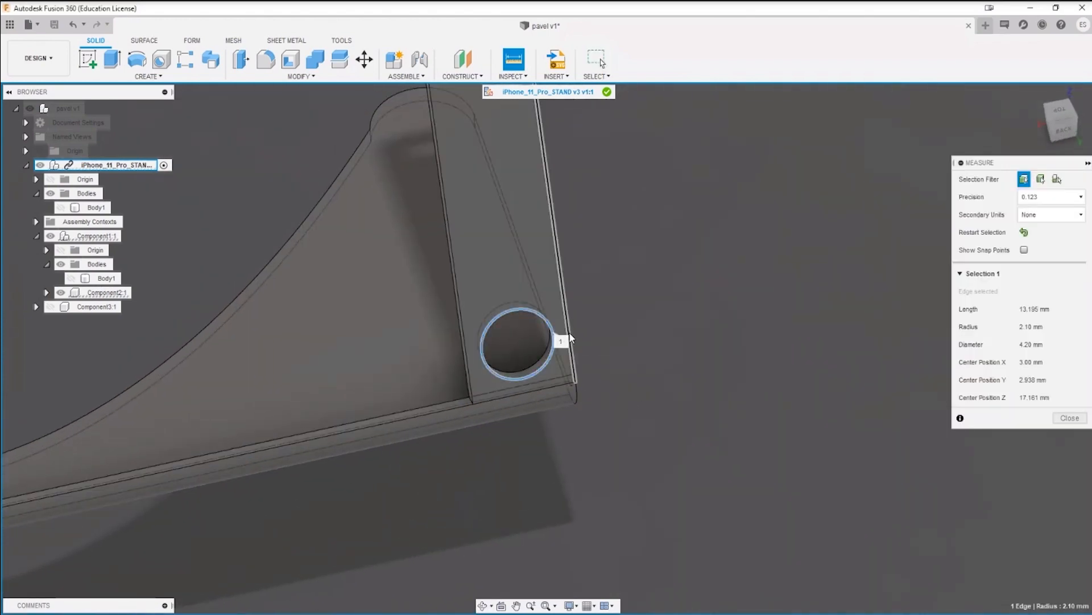
left_click(569, 334)
key("Escape")
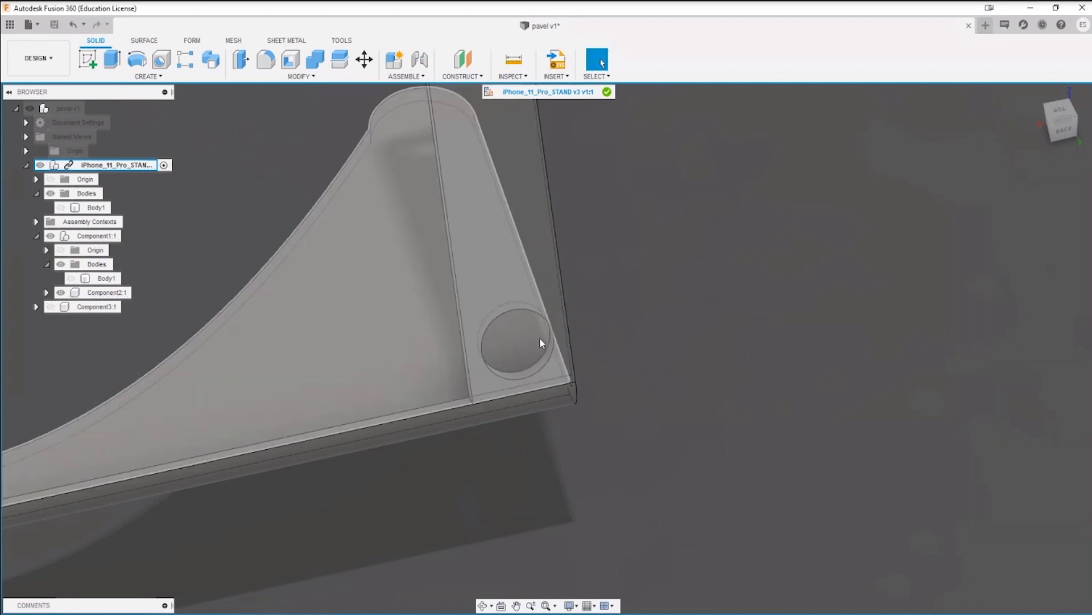
Step: Measure the side arm's width between its two long parallel edges
key("i")
left_click(449, 254)
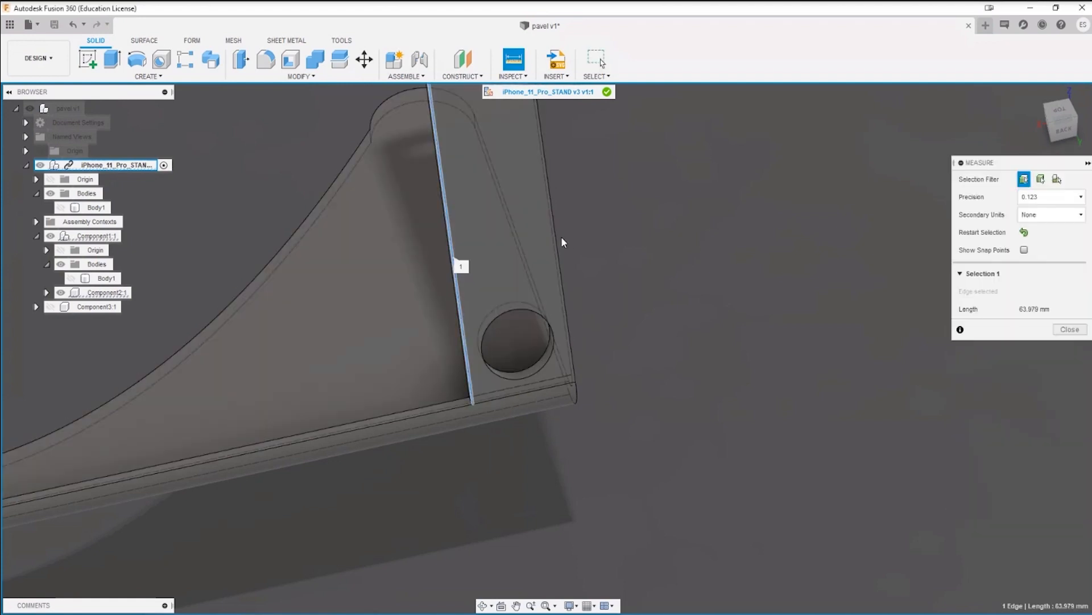
left_click(559, 239)
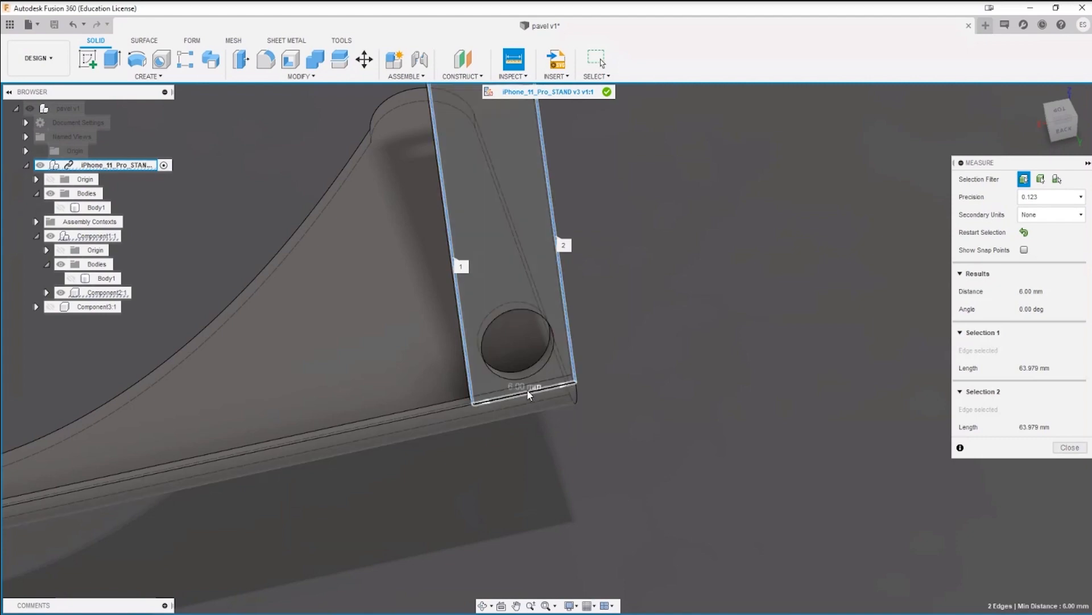
scroll(534, 393, "down", 5)
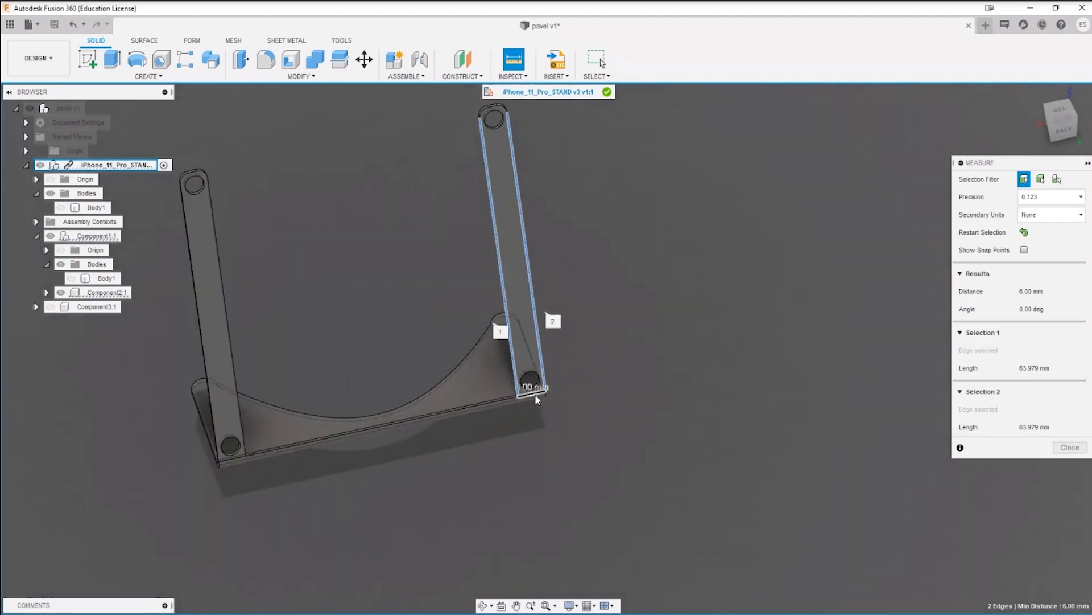
scroll(535, 394, "up", 5)
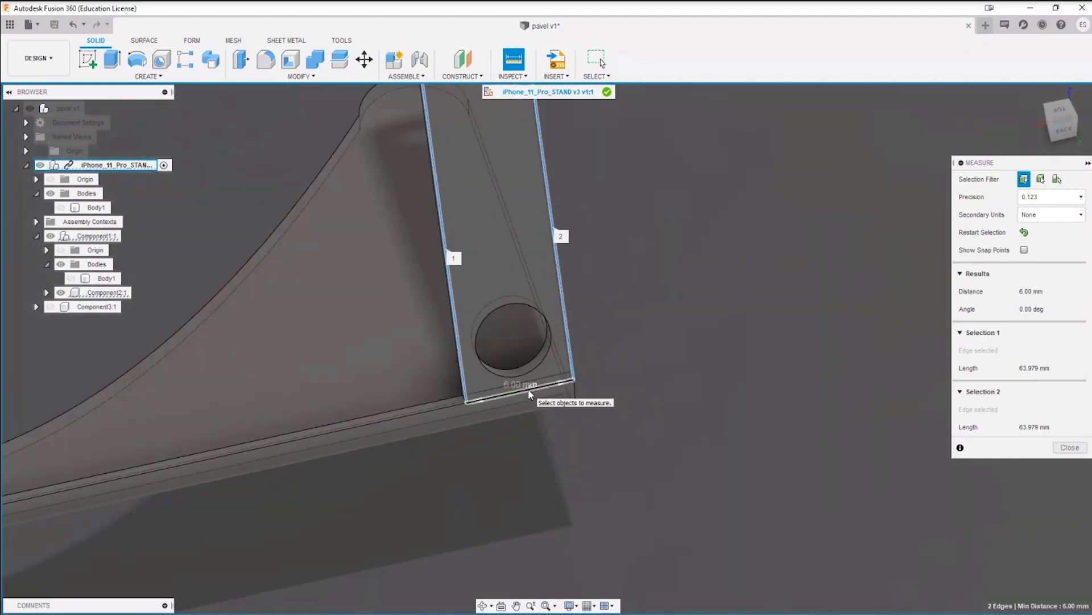
scroll(529, 392, "down", 5)
key("Escape")
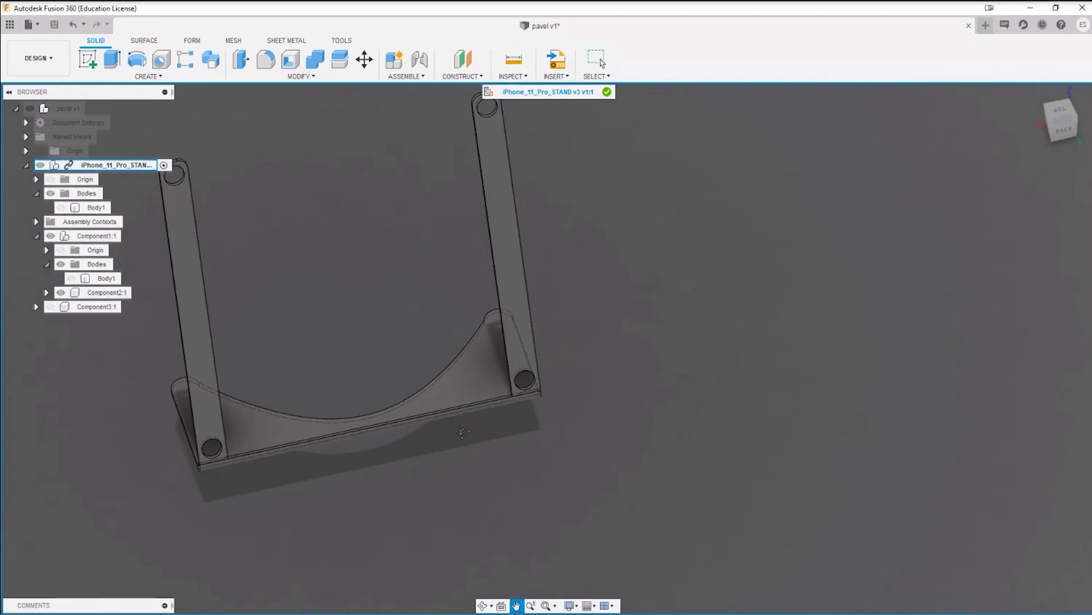
Step: Delete the narrow strip face of the base that runs between the two side arms
middle_click_drag(527, 409, 692, 434, "shift")
scroll(654, 378, "up", 5)
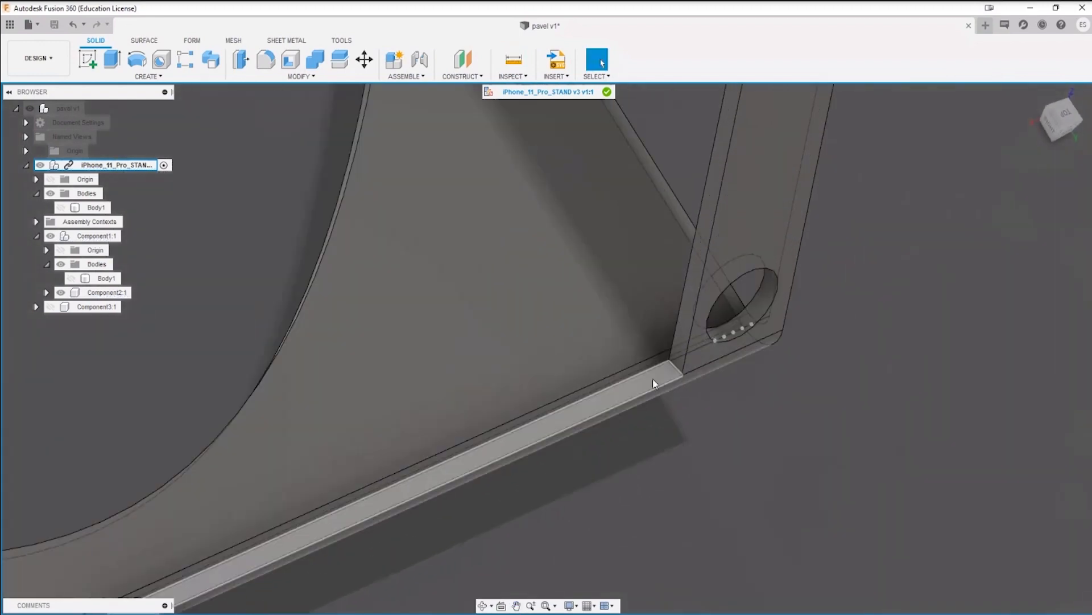
left_click(653, 378)
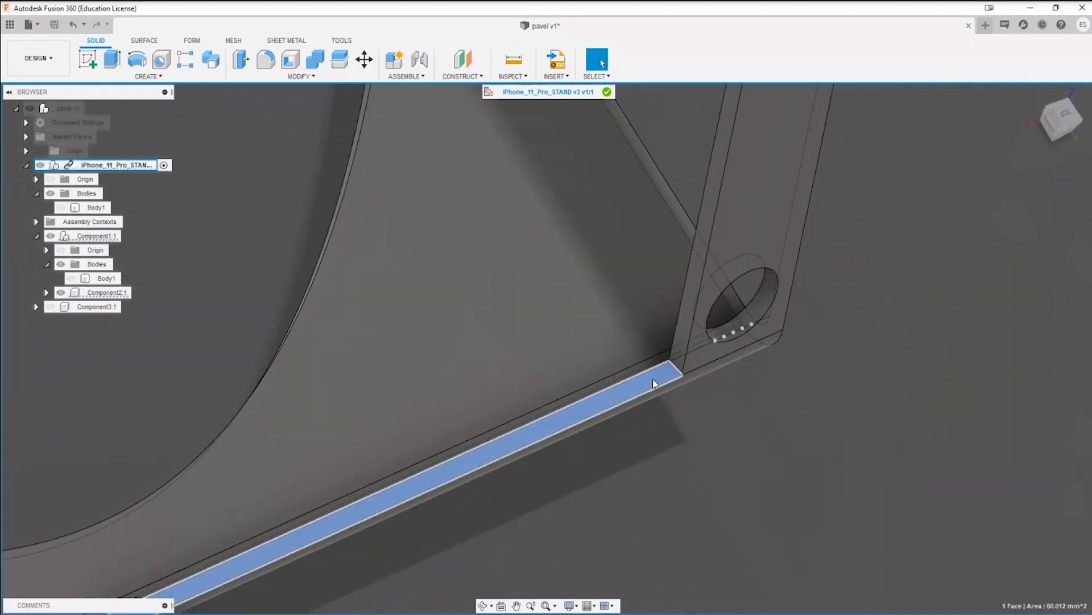
key("Delete")
Step: Delete the large flat face spanning the gap between the two side arms
scroll(758, 532, "down", 3)
scroll(758, 531, "down", 3)
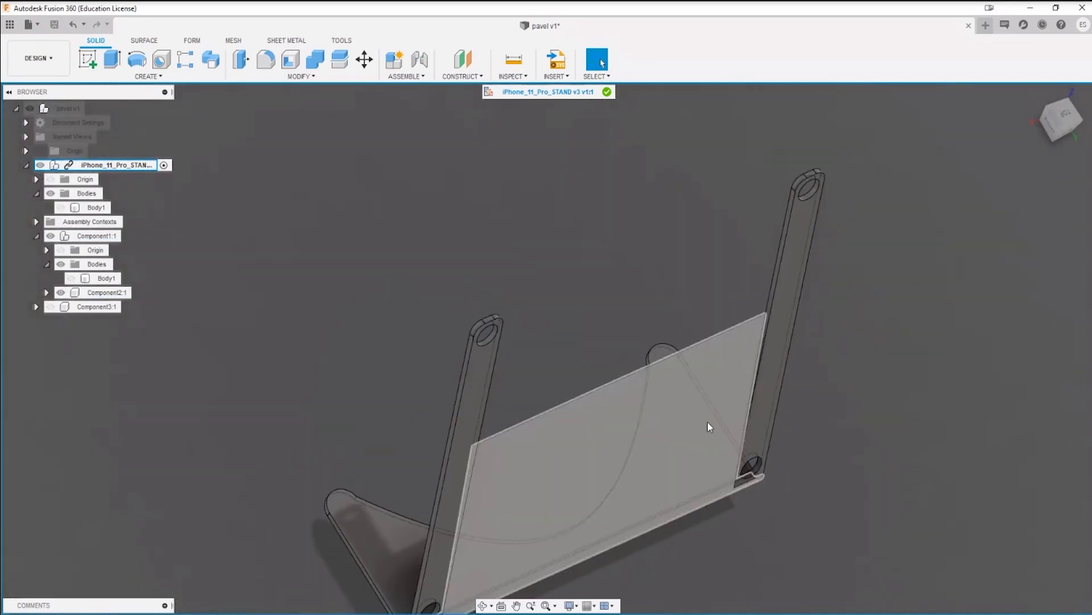
middle_click_drag(691, 519, 674, 442, "shift")
left_click(674, 441)
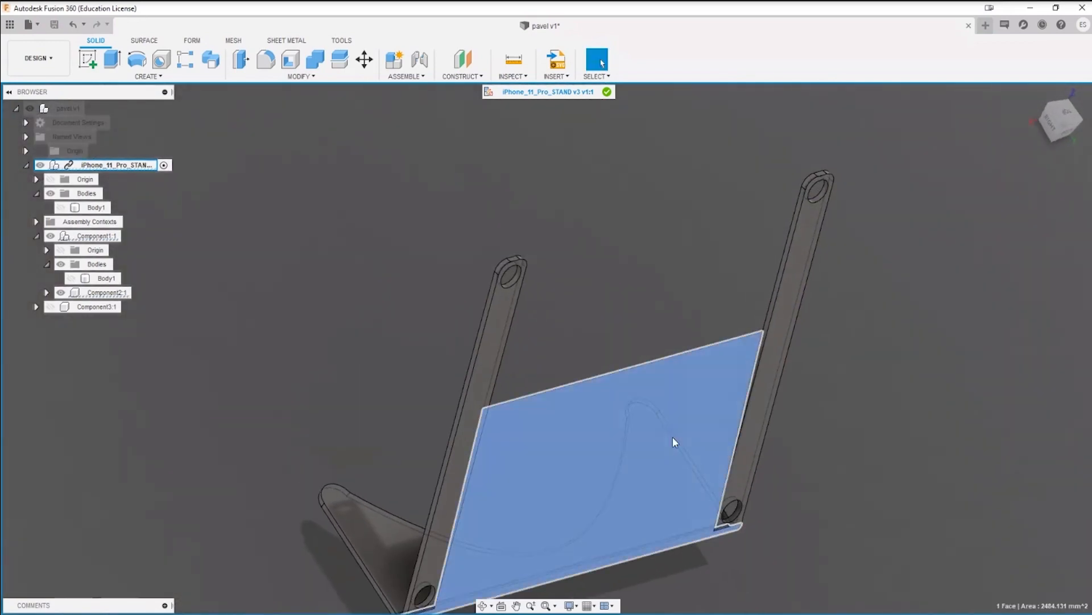
key("Delete")
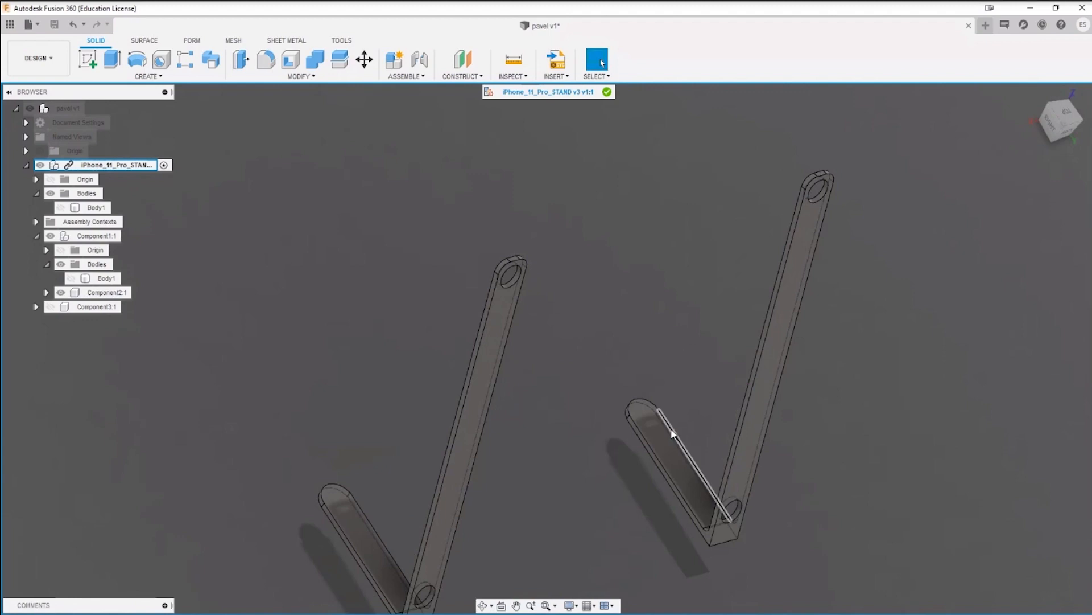
Step: Start a new sketch on the rear face of a side arm
middle_click_drag(649, 423, 540, 479, "shift")
scroll(567, 376, "up", 2)
mouse_move(567, 372)
middle_mouse_down("shift")
mouse_move(580, 370)
mouse_move(558, 364)
middle_mouse_up("shift")
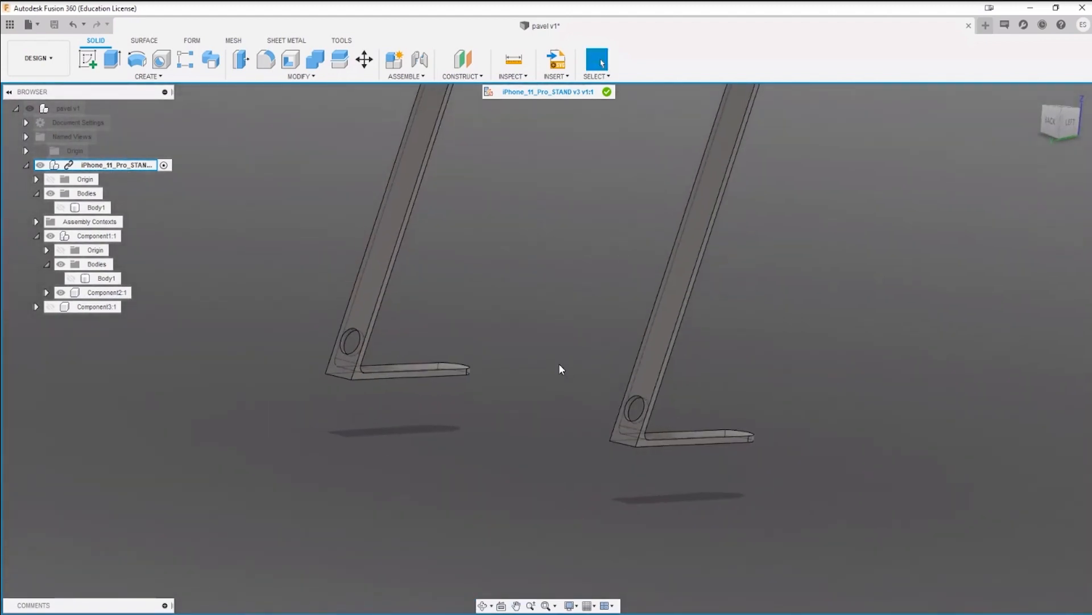
left_click(85, 59)
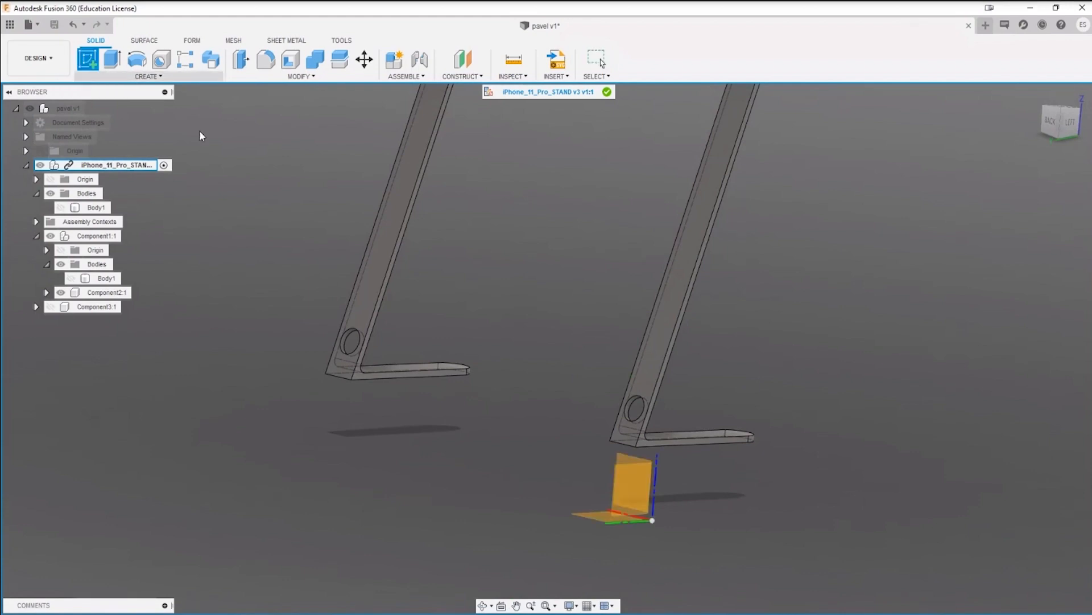
left_click(395, 217)
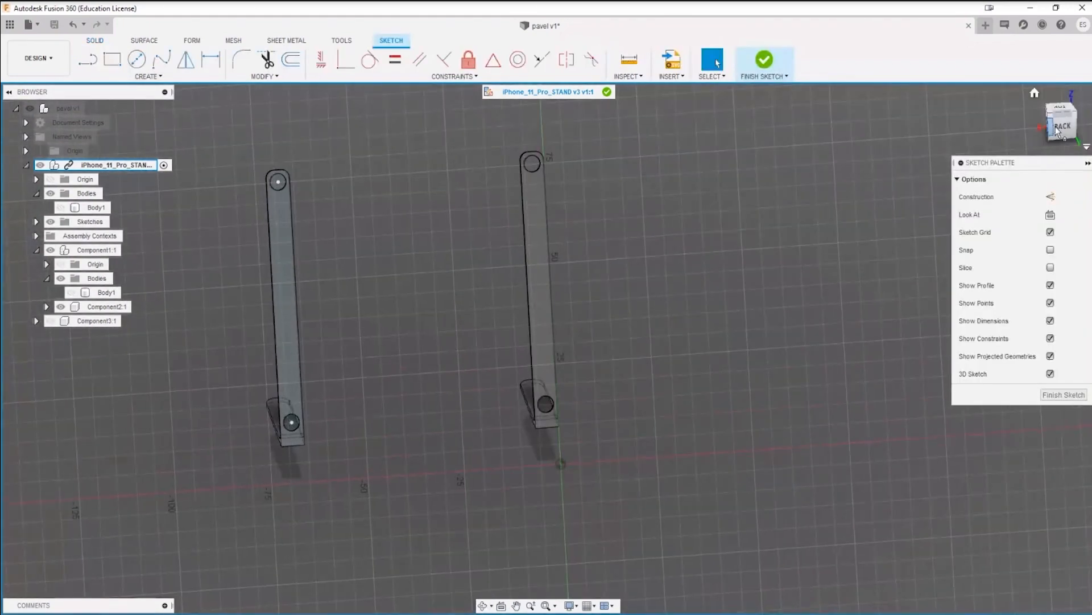
left_click(1057, 128)
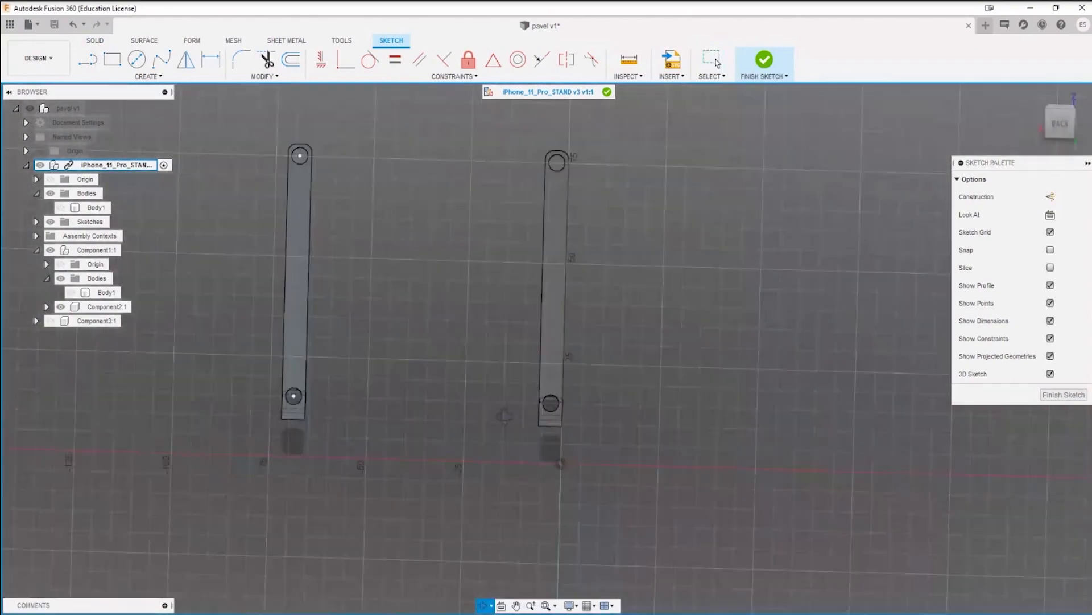
mouse_move(504, 415)
middle_mouse_down("shift")
mouse_move(610, 378)
mouse_move(314, 418)
middle_mouse_up("shift")
scroll(343, 396, "up", 5)
scroll(343, 400, "up", 3)
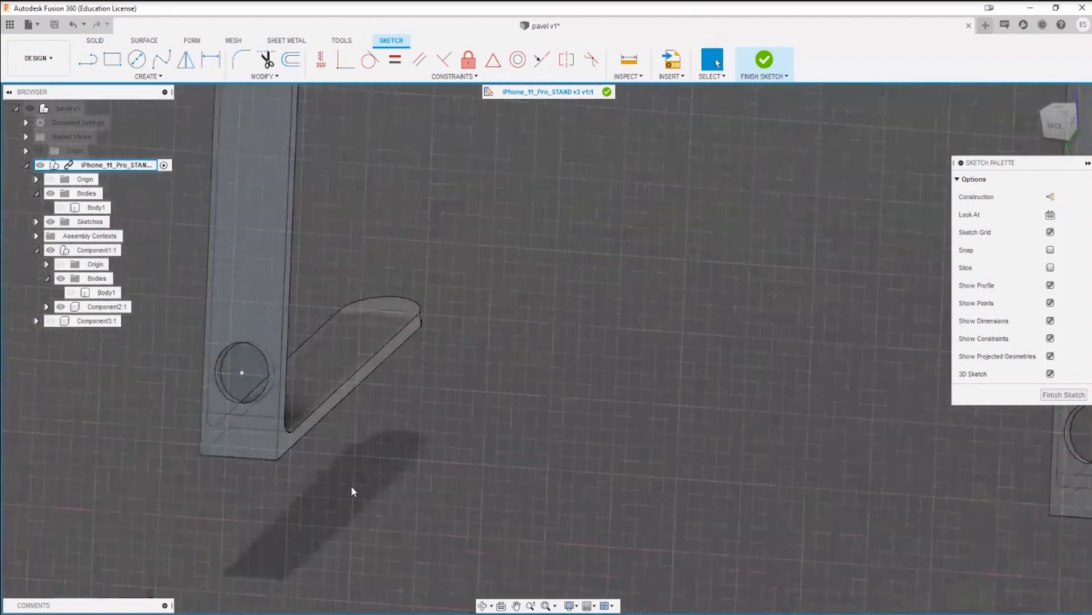
Step: Draw a 6 mm line from the arm's lower inner corner up along its inner edge
key("l")
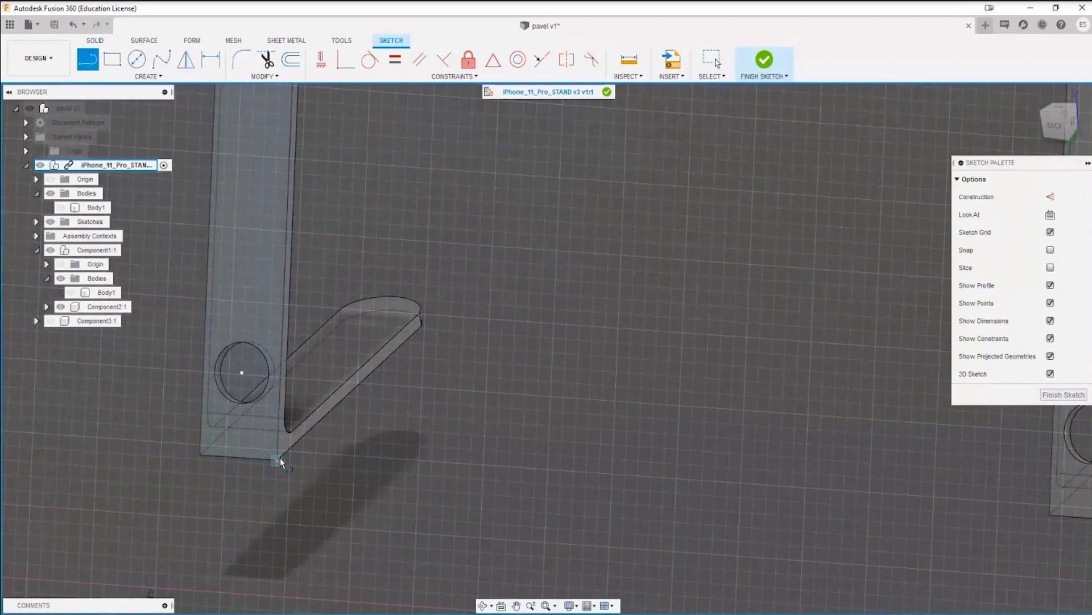
left_click(277, 460)
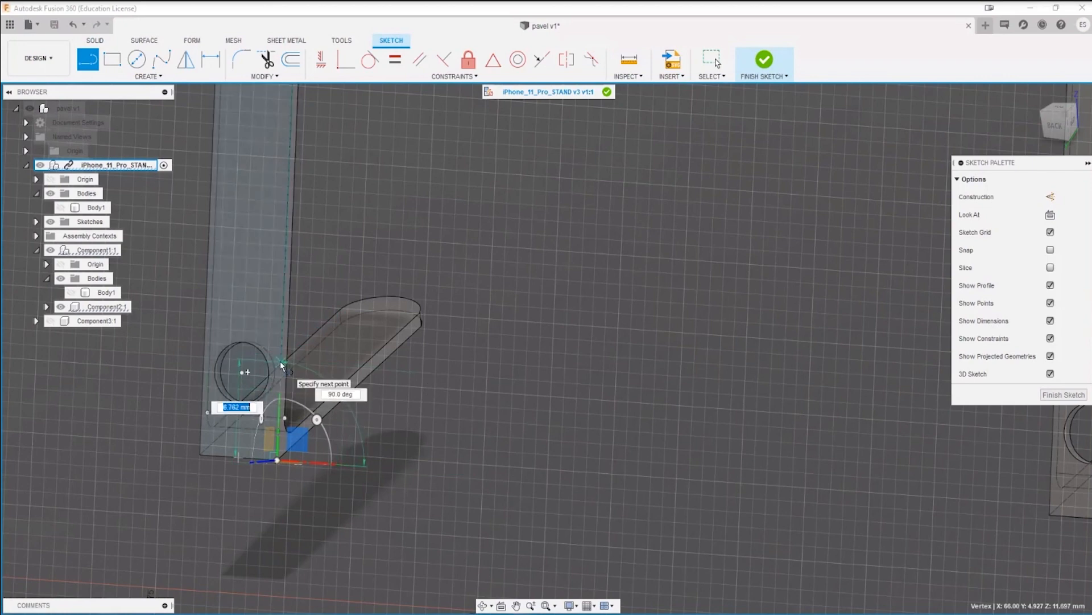
type("6")
key("Return")
key("Escape")
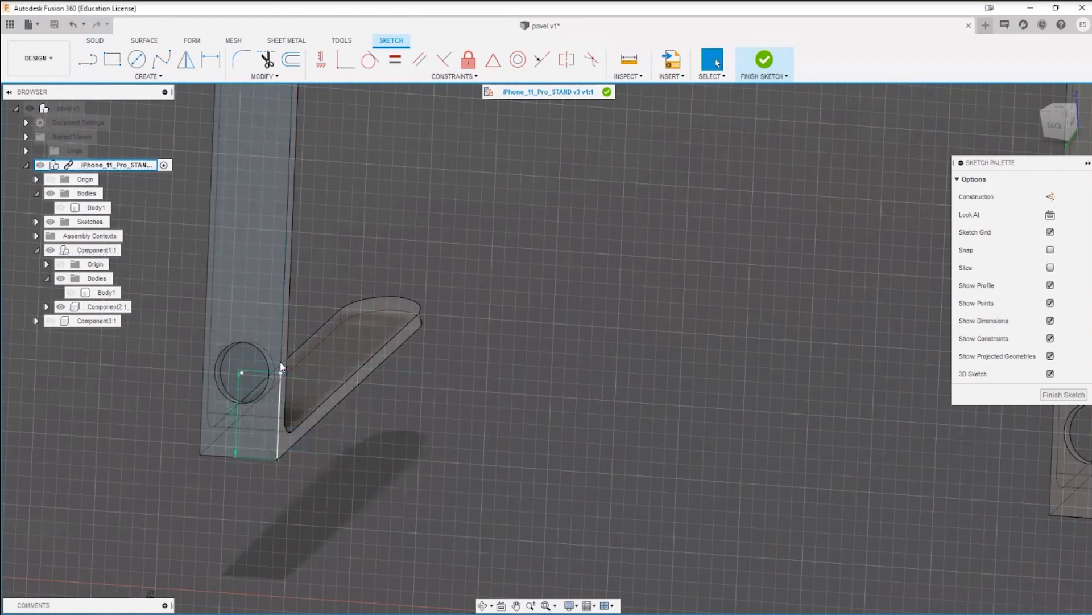
Step: Draw a line connecting the lower inner corners of the two side arms
scroll(447, 394, "down", 5)
key("l")
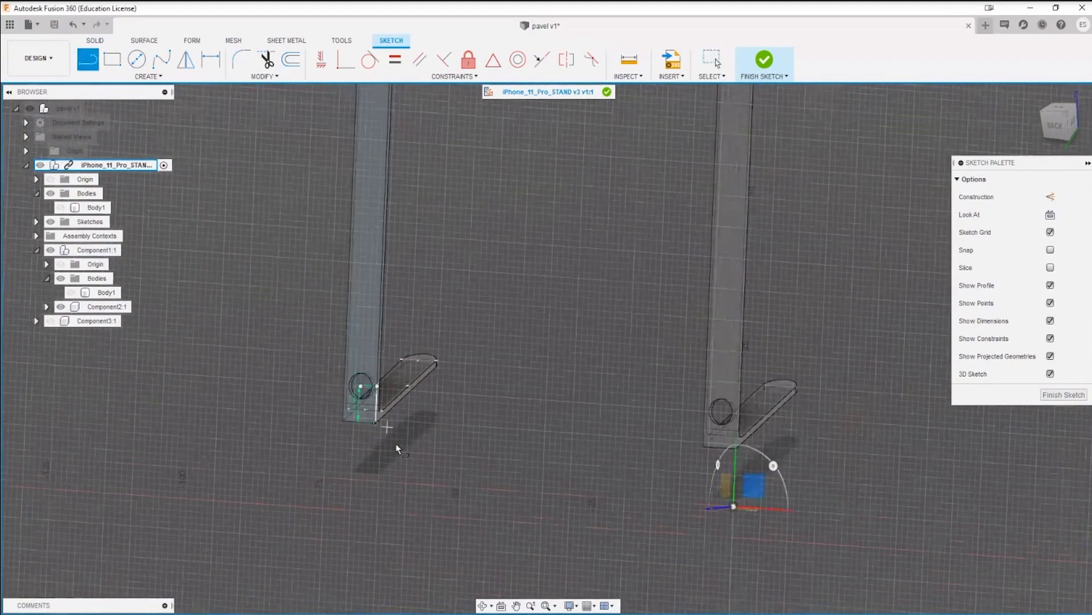
left_click(377, 424)
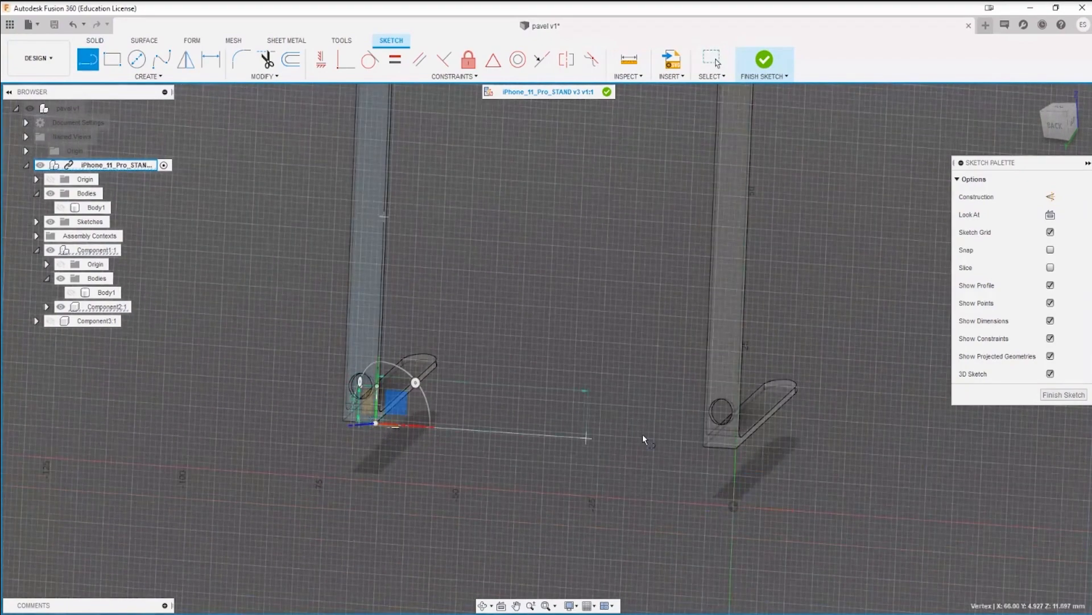
left_click(704, 450)
key("Escape")
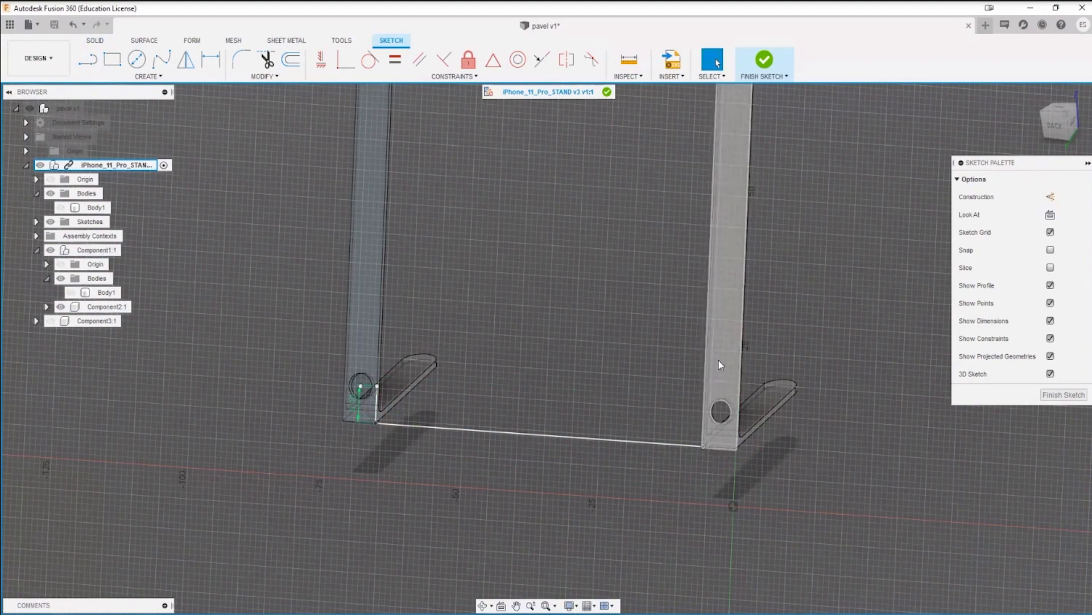
Step: Draw a 6 mm line up the other arm's inner edge from its lower corner
scroll(719, 360, "up", 3)
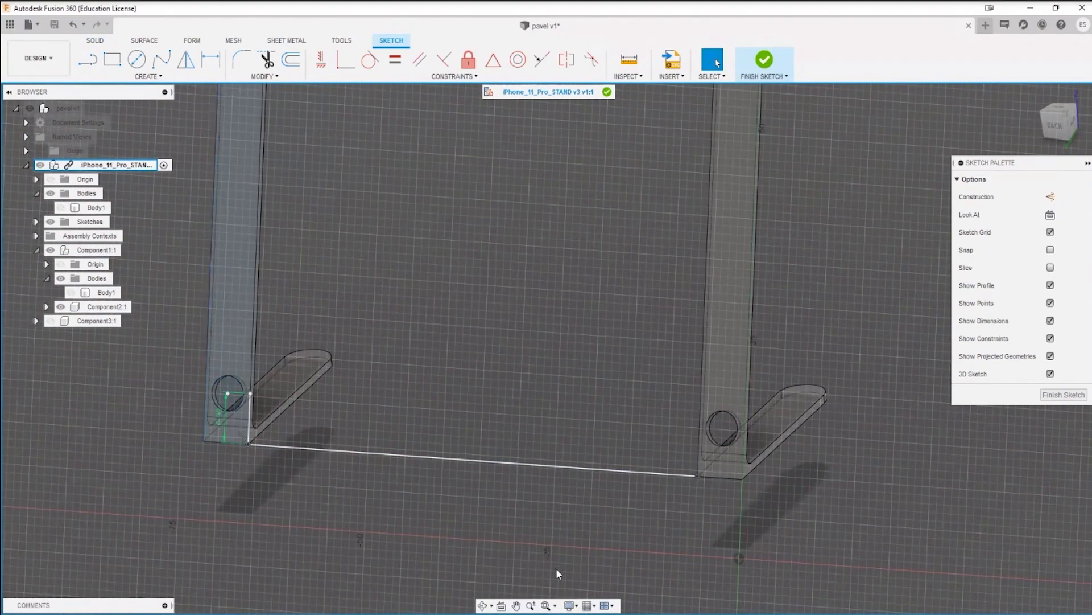
left_click(699, 477)
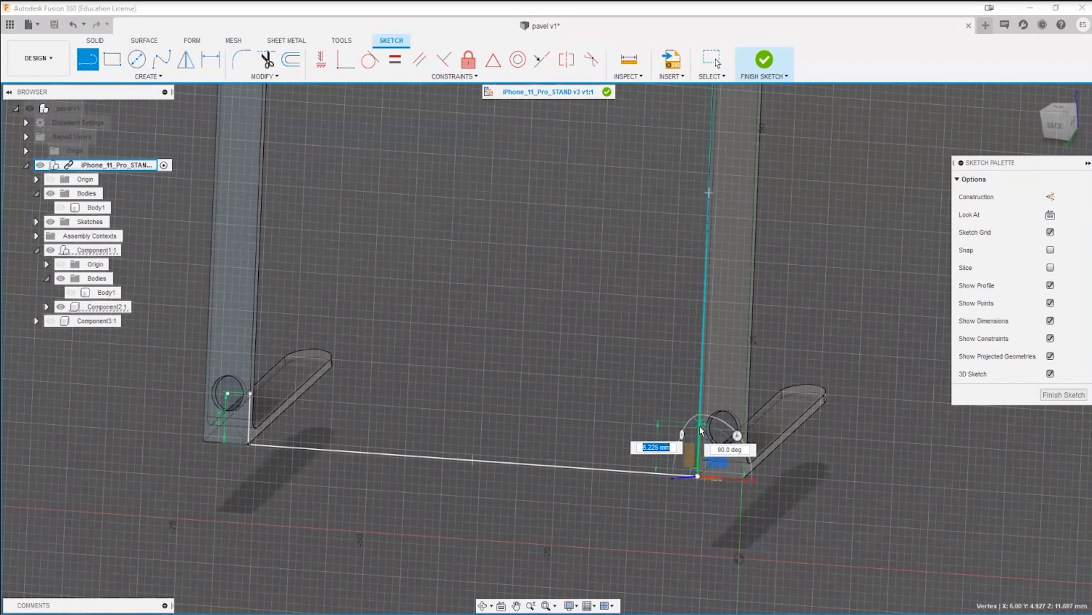
type("6")
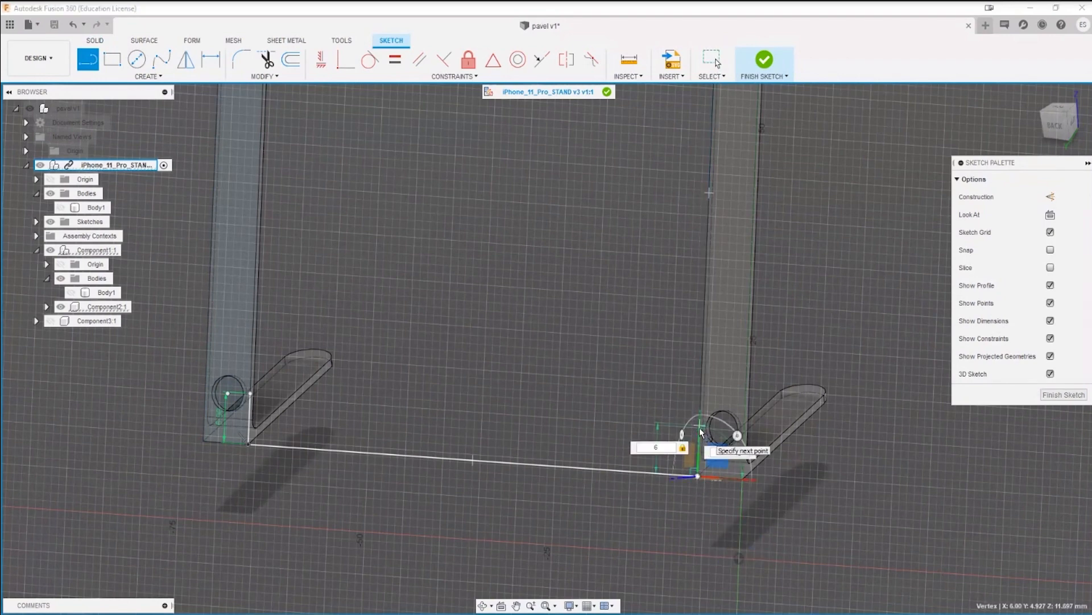
key("Return")
key("Escape")
Step: Close the rectangle with a line joining the upper ends of both 6 mm lines, and finish the sketch
key("l")
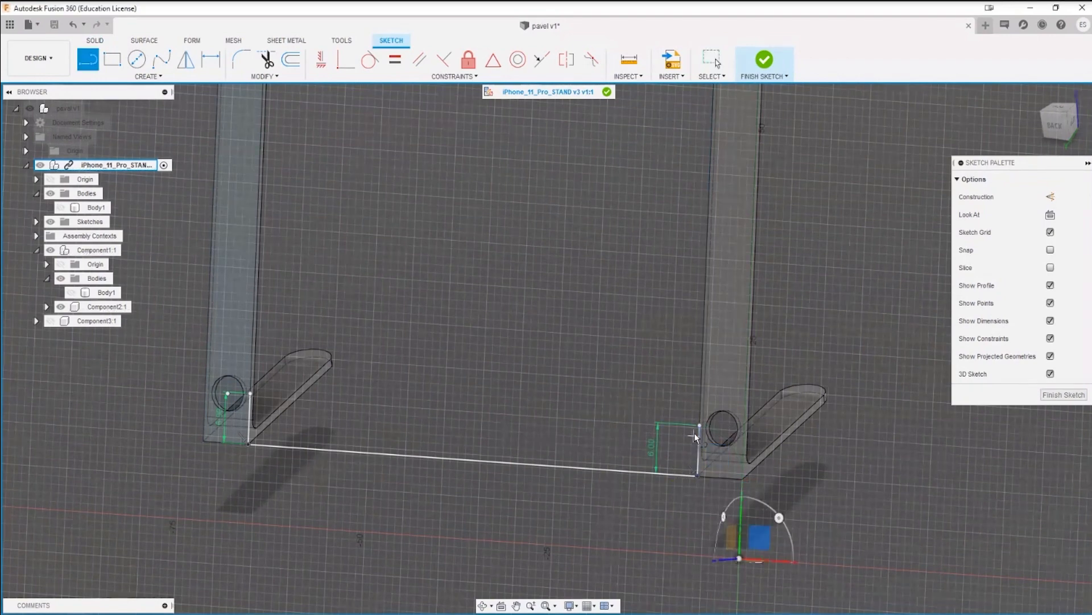
left_click(700, 426)
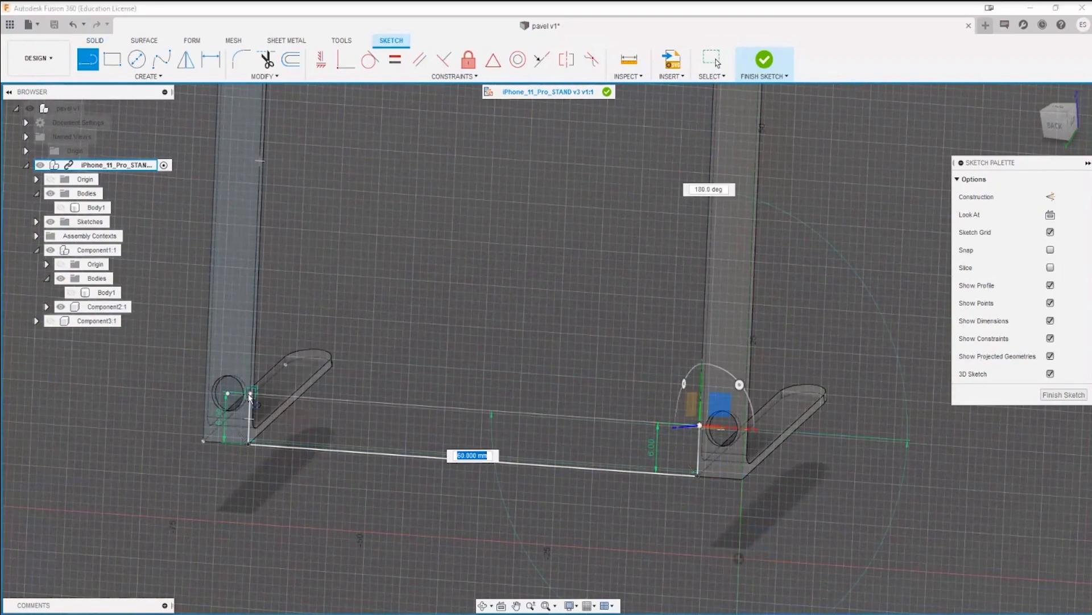
left_click(250, 396)
key("Escape")
scroll(282, 486, "down", 2)
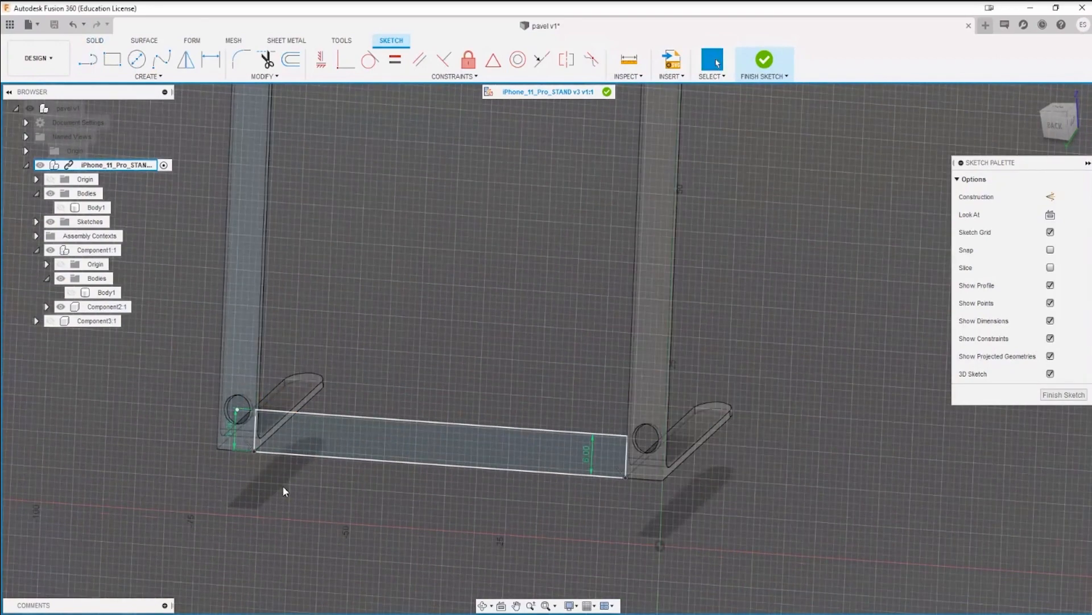
left_click(764, 59)
Step: Extrude the rectangle between the arms about 5 mm toward the feet, joining it to the stand body
scroll(726, 432, "down", 2)
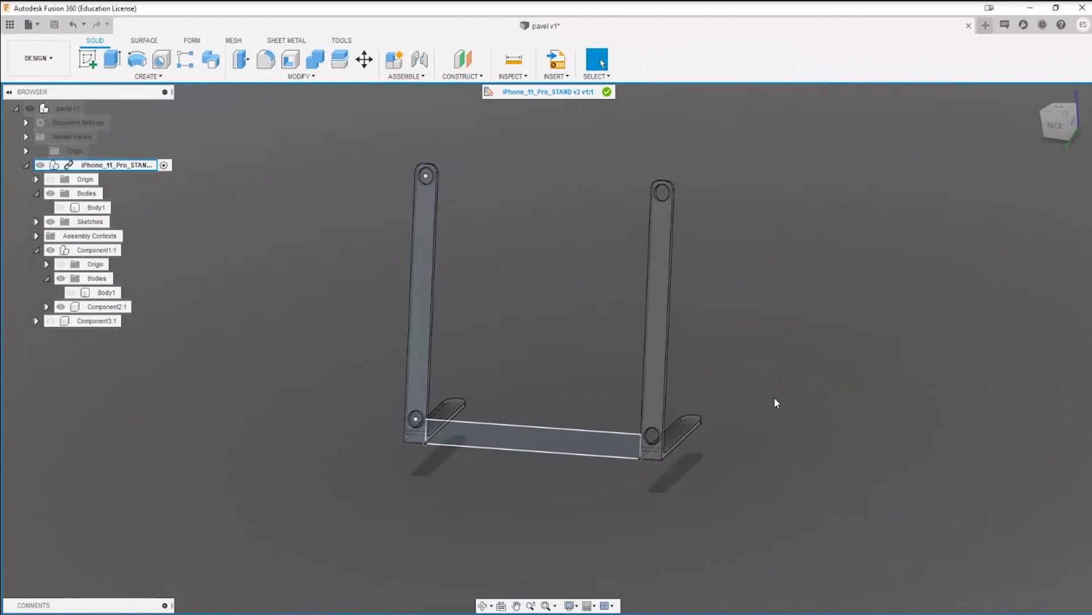
middle_click_drag(775, 402, 610, 337, "shift")
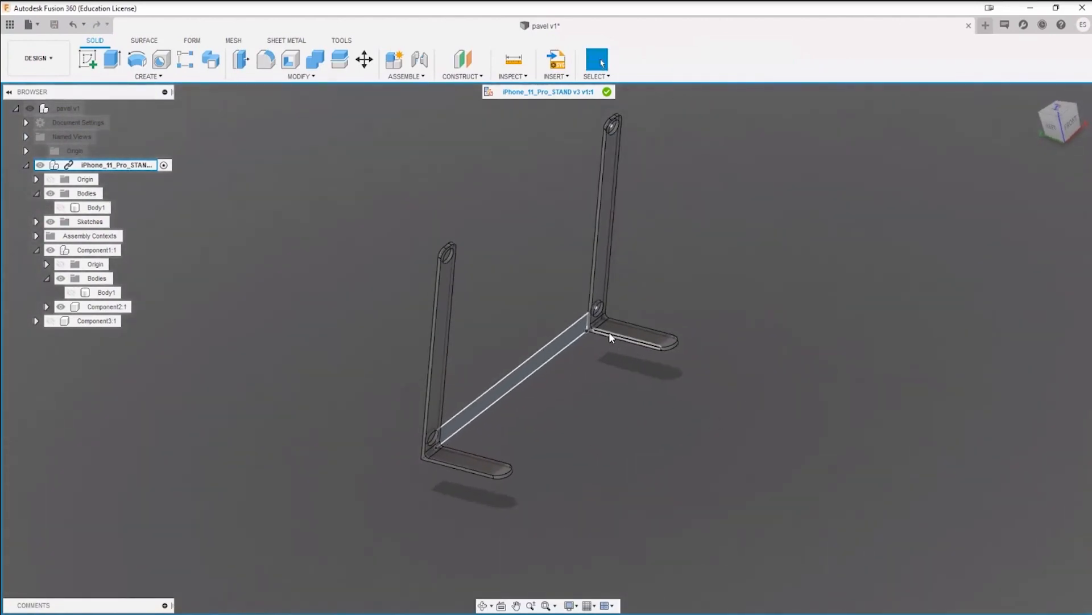
scroll(590, 336, "up", 5)
scroll(541, 352, "up", 2)
scroll(623, 400, "down", 2)
middle_click_drag(632, 401, 507, 353)
scroll(503, 359, "down", 2)
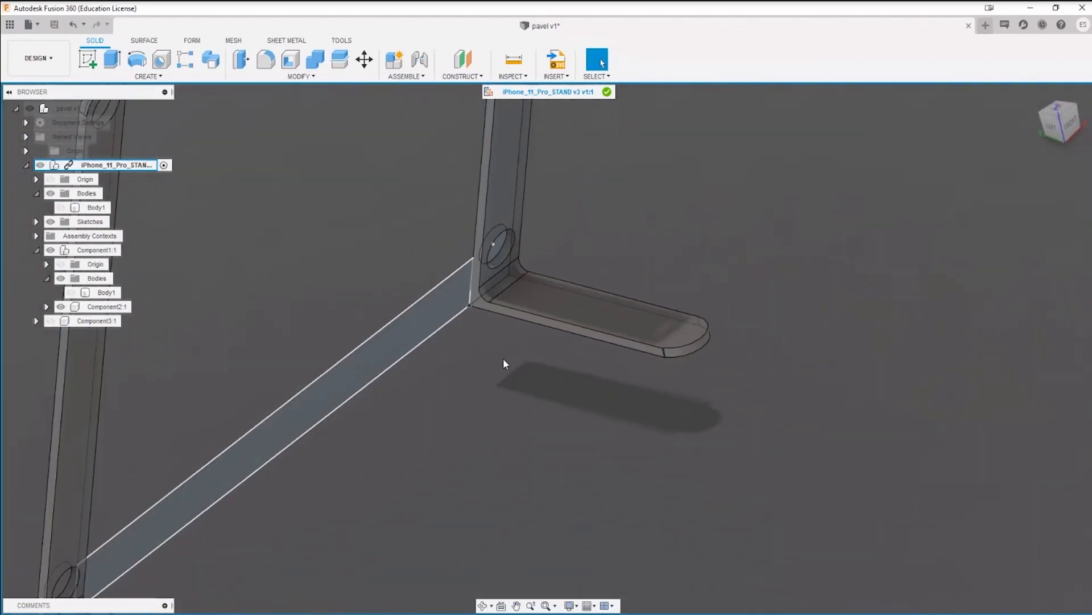
scroll(480, 351, "up", 3)
scroll(479, 351, "down", 1)
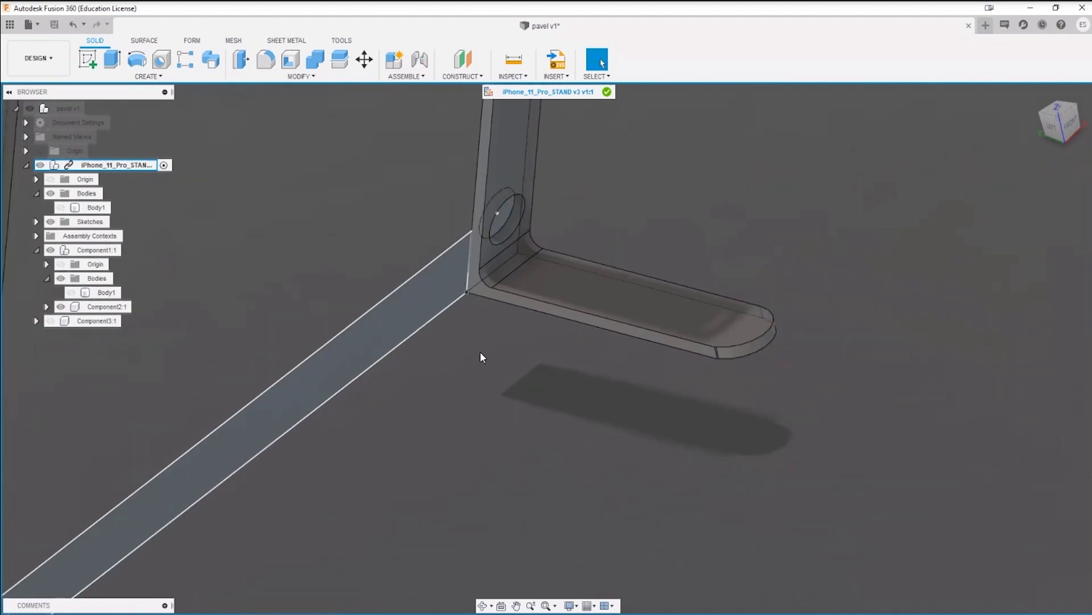
key("e")
left_click(434, 298)
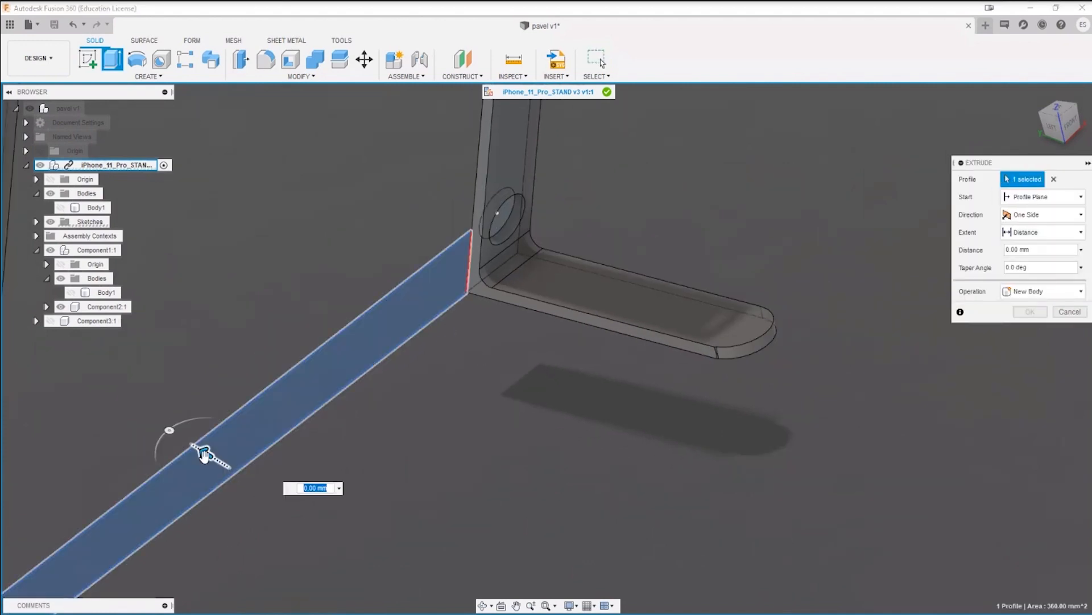
left_click_drag(204, 454, 256, 488)
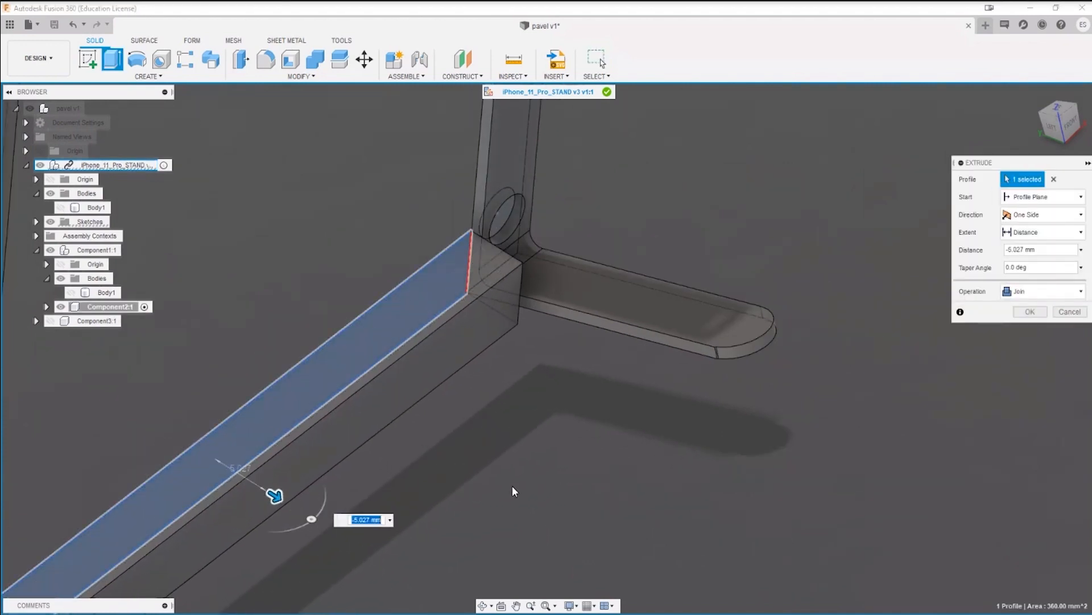
scroll(500, 476, "down", 4)
middle_click_drag(462, 444, 370, 450, "shift")
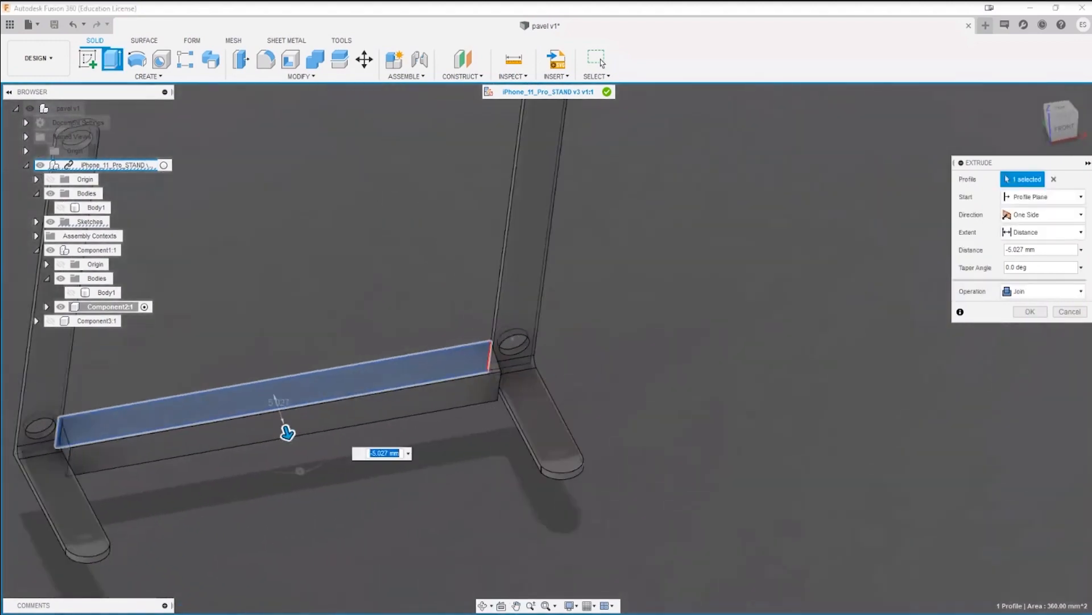
left_click(1033, 313)
Step: Try to split the stand body using faces of a side arm and its foot as splitting tools
middle_click_drag(670, 396, 450, 457, "shift")
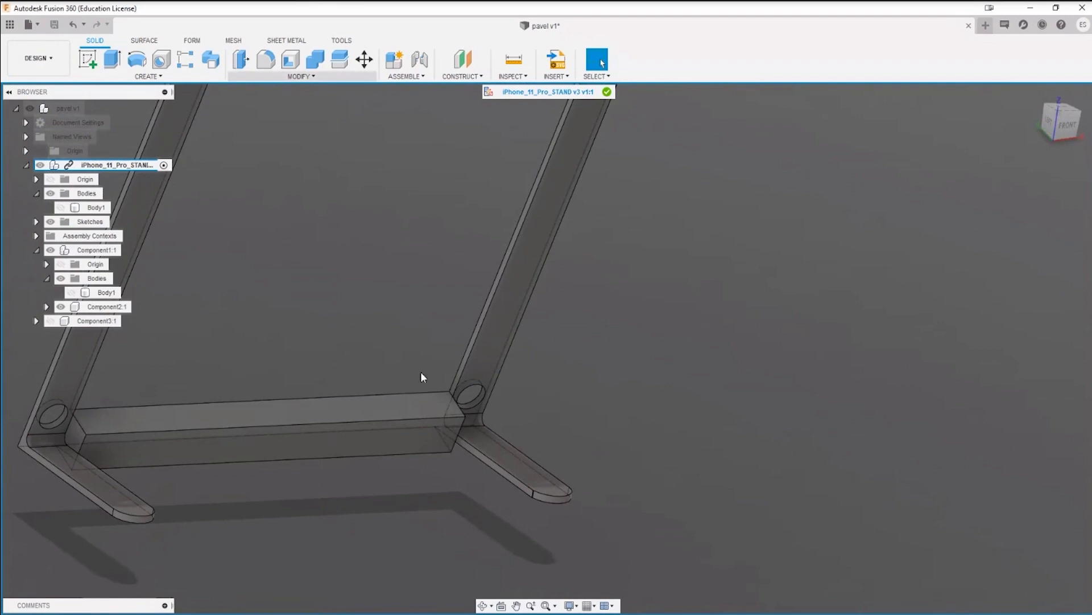
left_click(339, 65)
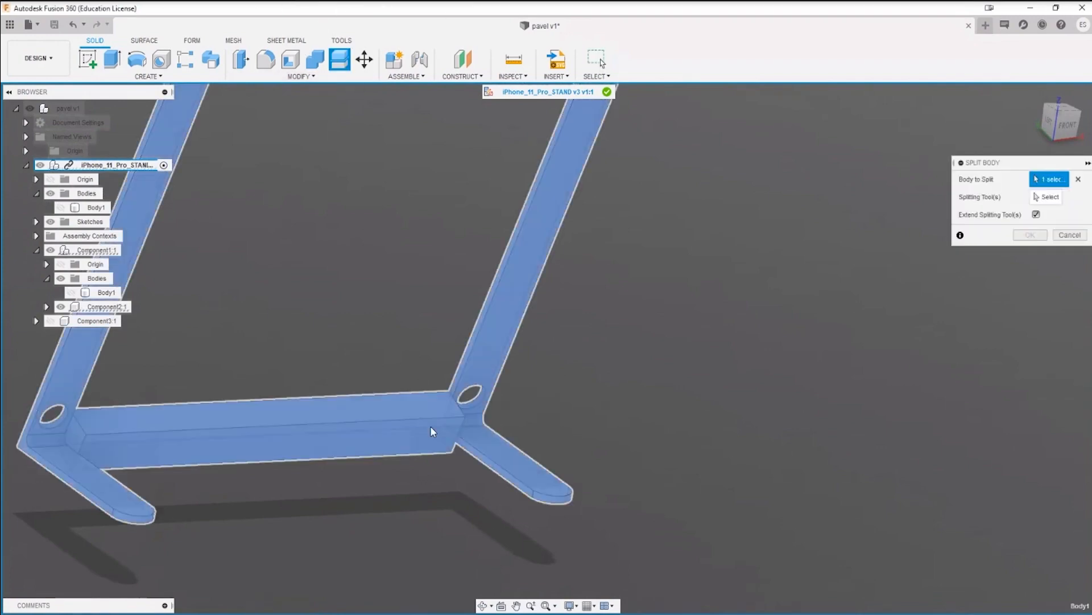
left_click(431, 426)
middle_click_drag(99, 279, 298, 268)
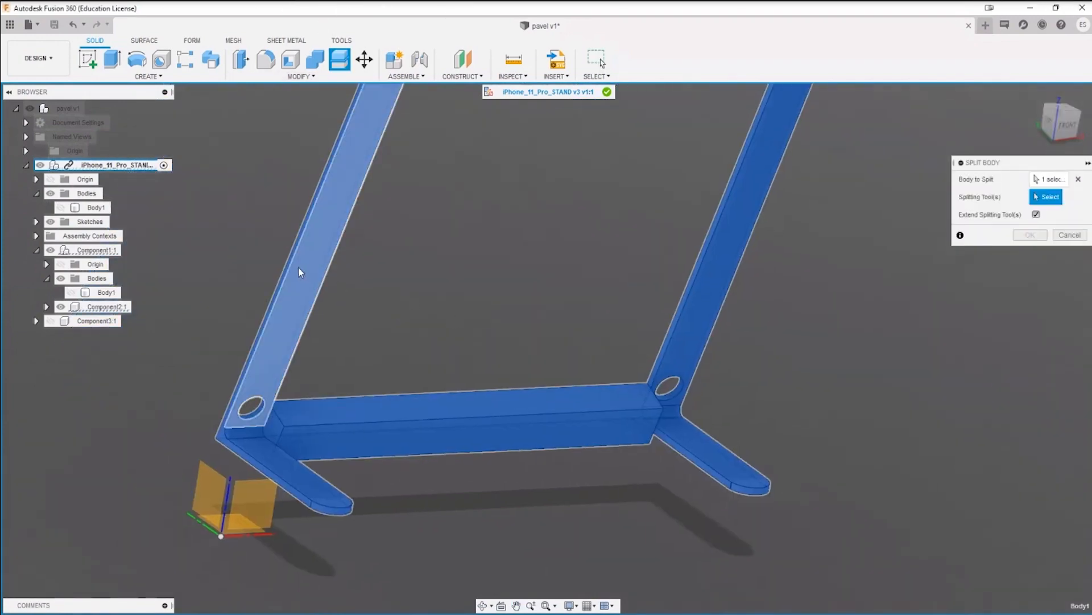
left_click(301, 268)
left_click(257, 443)
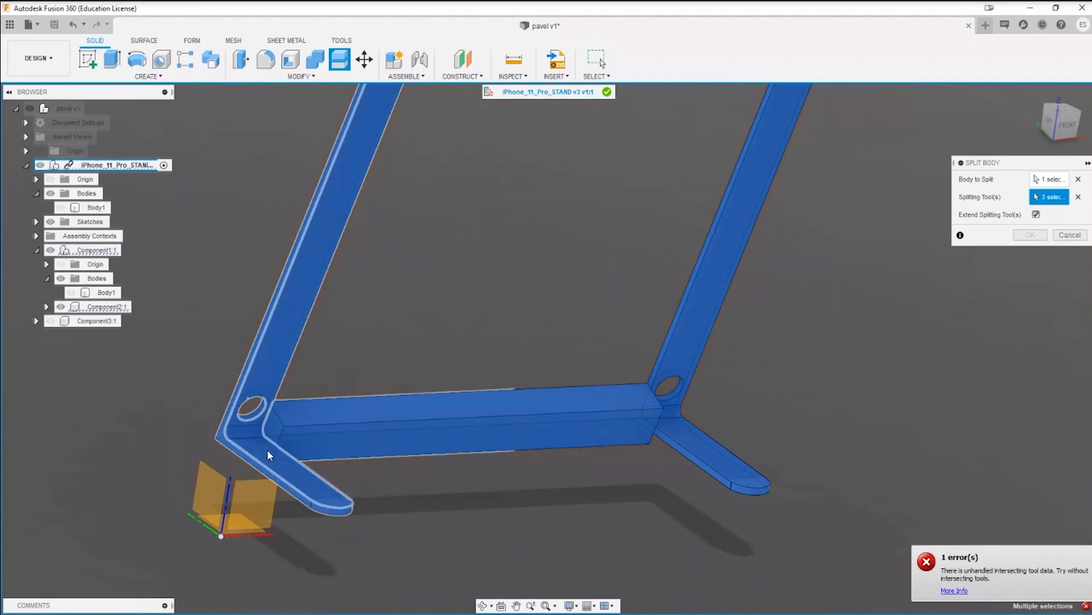
middle_click_drag(488, 487, 529, 487, "shift")
scroll(530, 487, "down", 3)
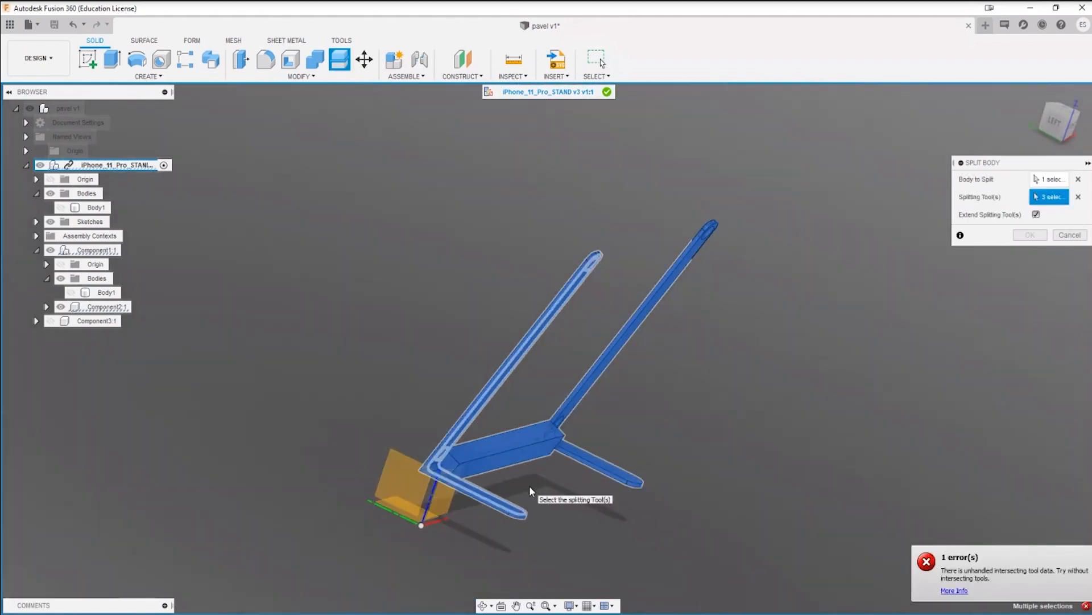
scroll(530, 487, "up", 3)
scroll(530, 491, "up", 1)
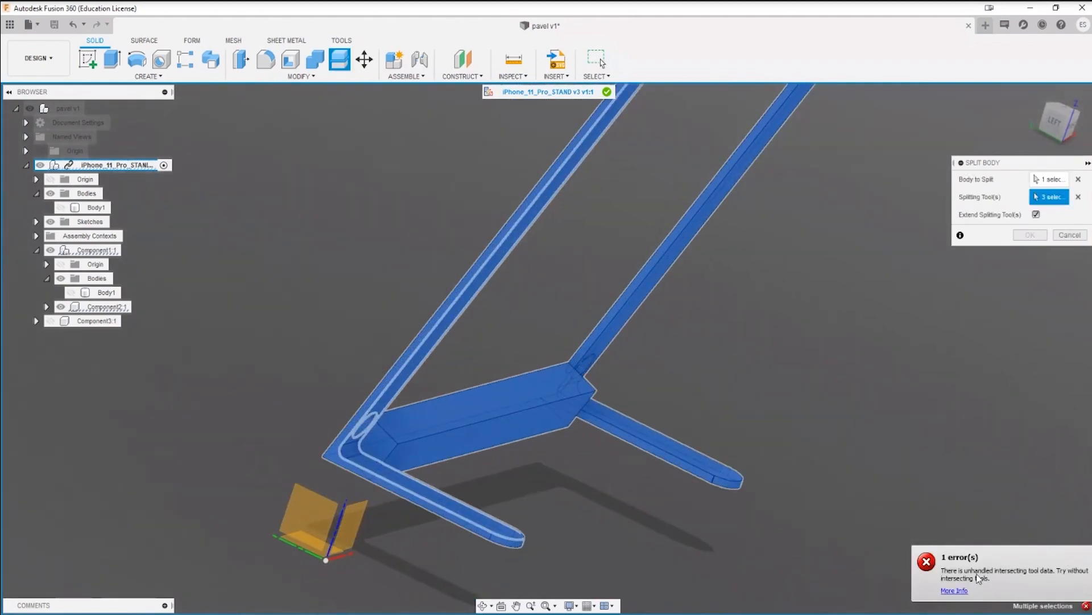
key("Escape")
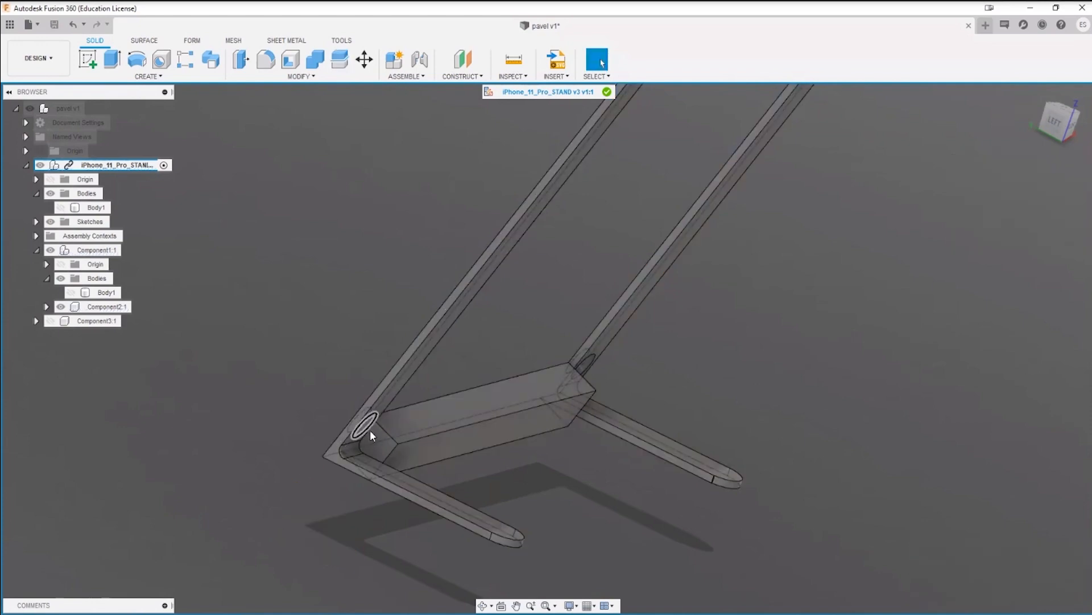
left_click(340, 65)
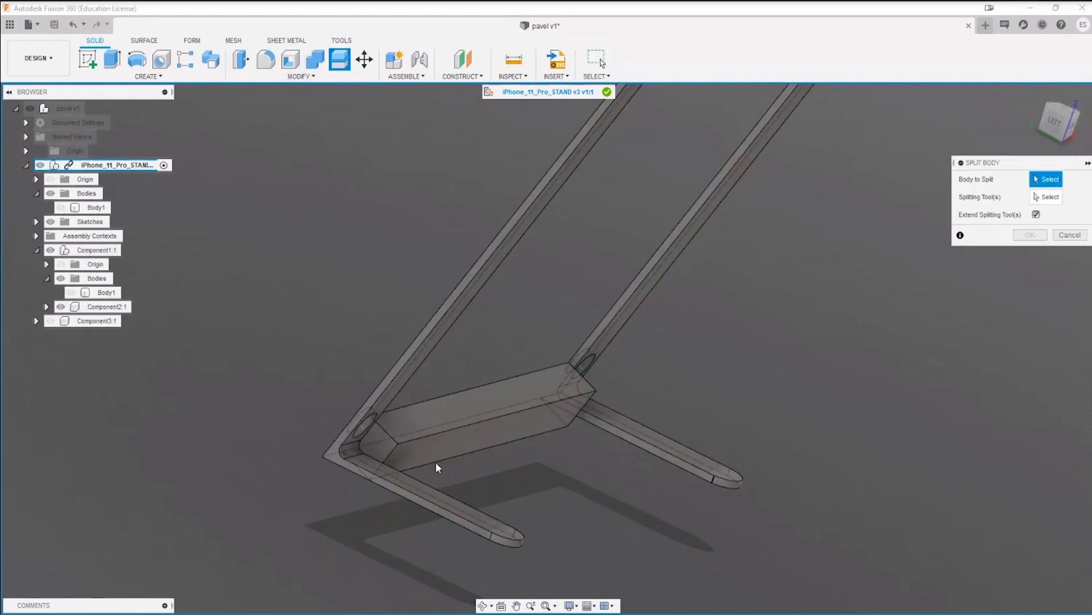
left_click(435, 462)
left_click(1033, 196)
scroll(414, 427, "up", 3)
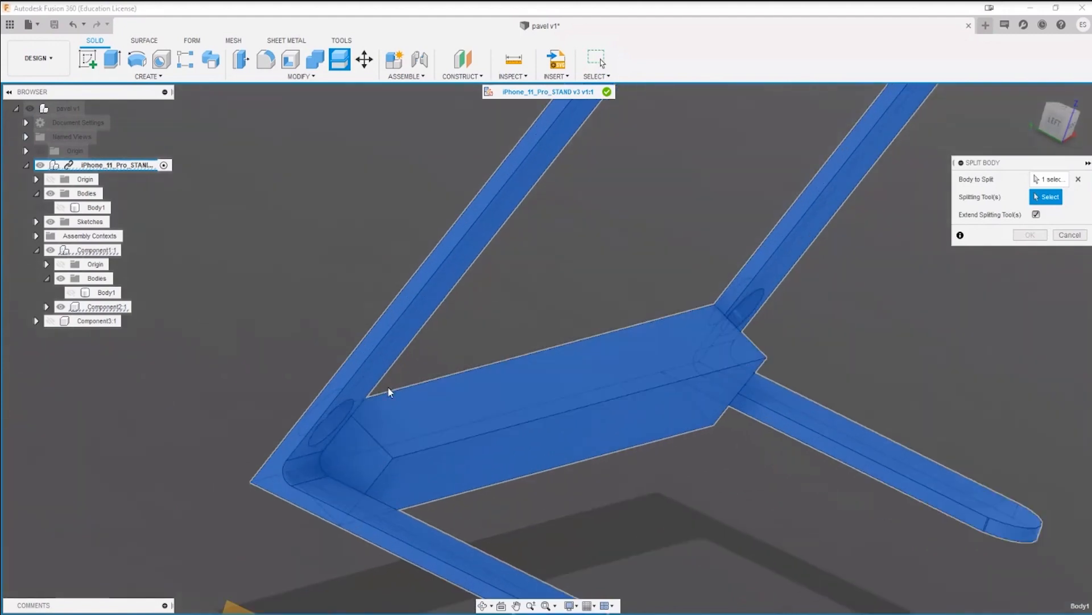
scroll(363, 490, "down", 3)
key("Escape")
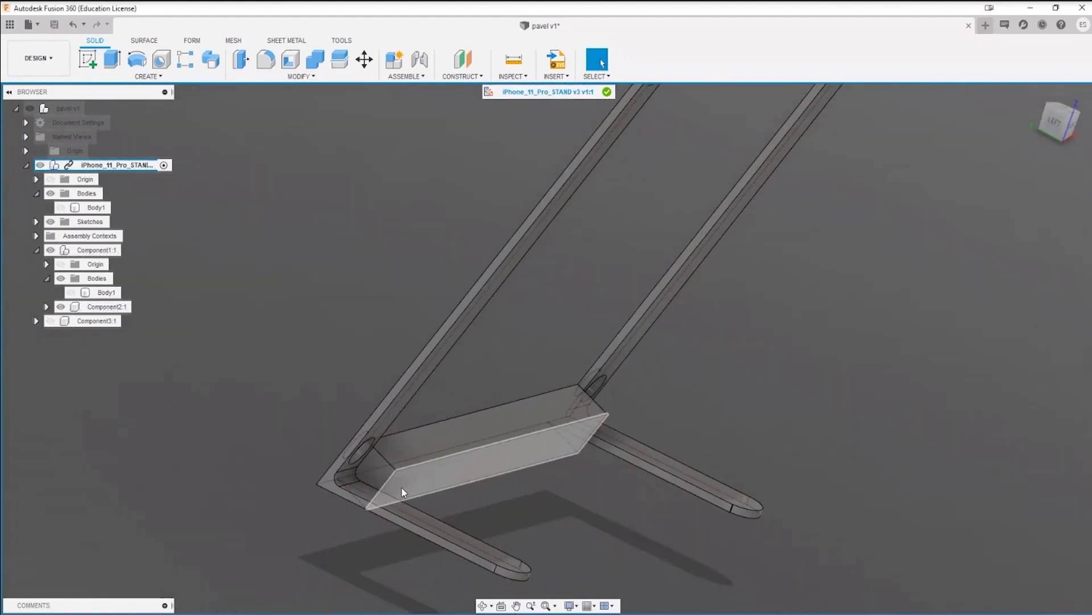
Step: Cut away the crossbar's excess above the foot by extruding its inner end face about 81 mm along the bar
key("e")
left_click(367, 466)
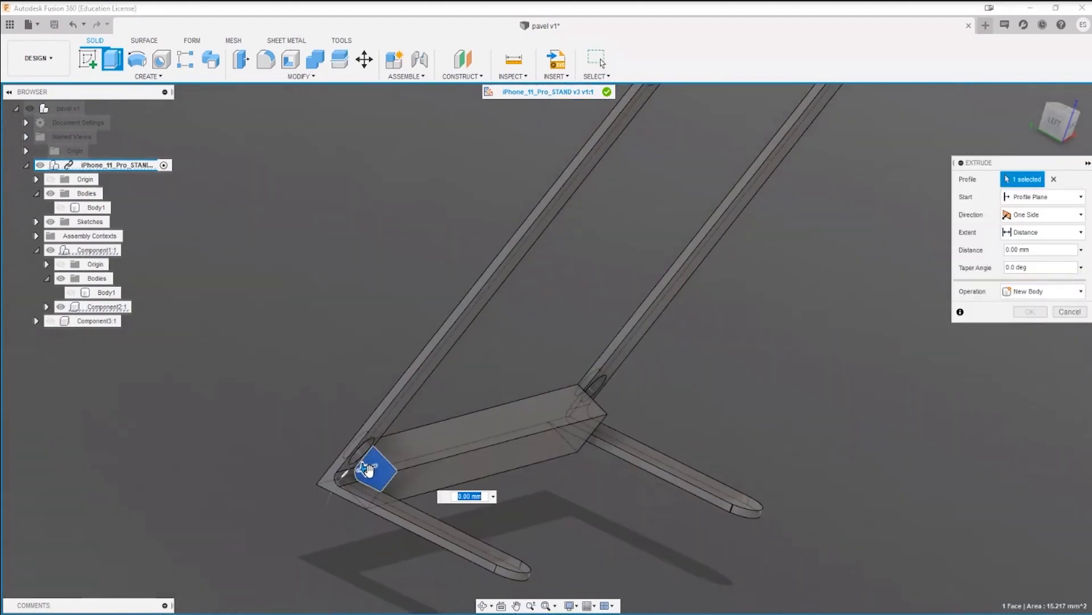
left_click_drag(367, 465, 662, 423)
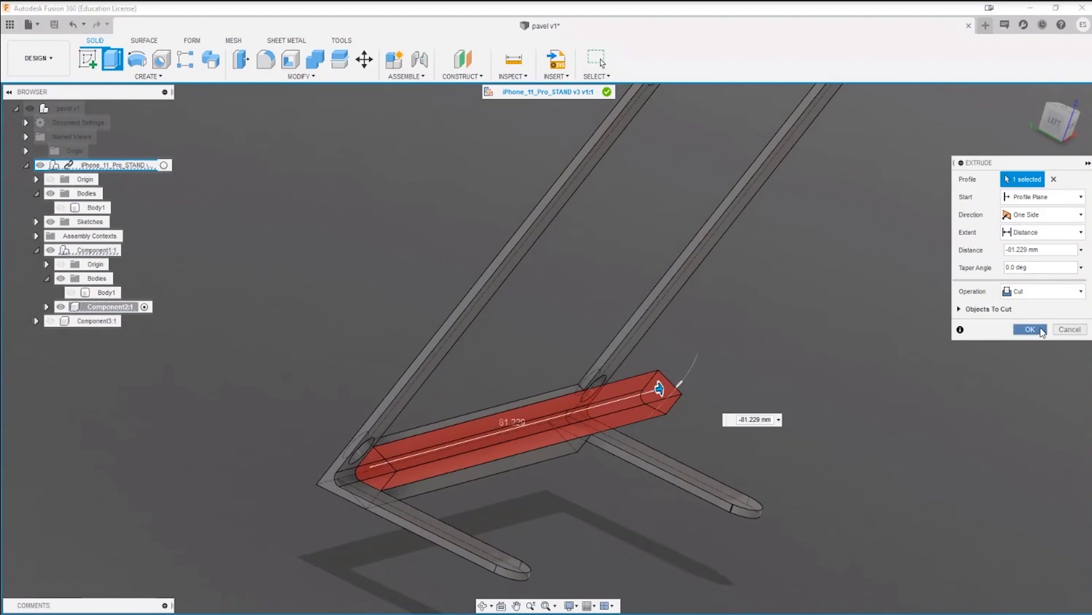
left_click(1042, 330)
Step: Cut away the crossbar's excess below the foot by extruding the triangular end face about 97 mm along the bar
middle_click_drag(552, 523, 643, 420, "shift")
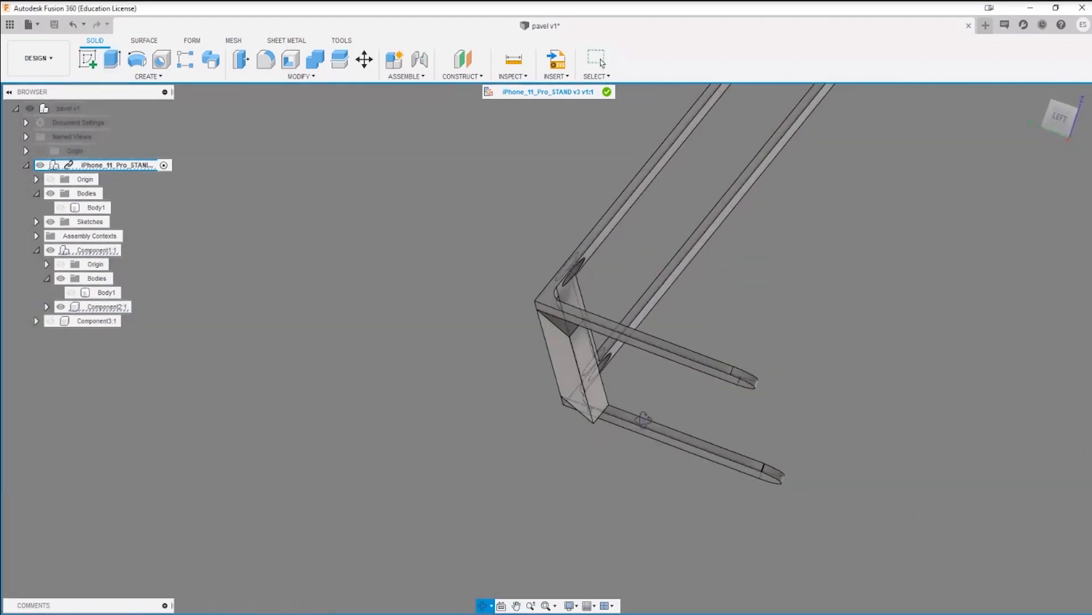
scroll(548, 406, "up", 3)
key("e")
left_click(555, 298)
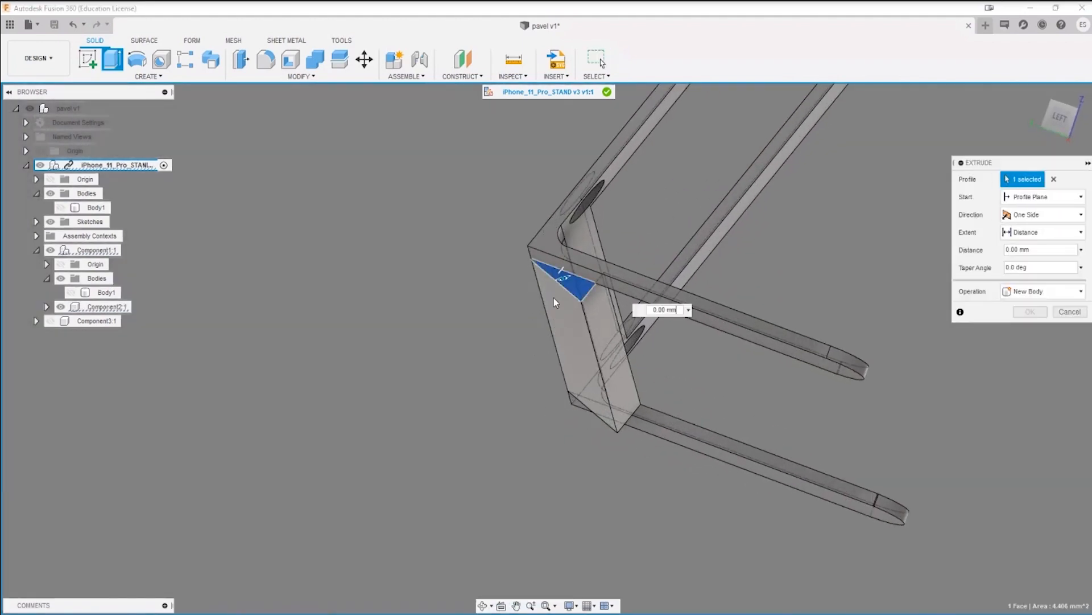
left_click_drag(564, 276, 624, 497)
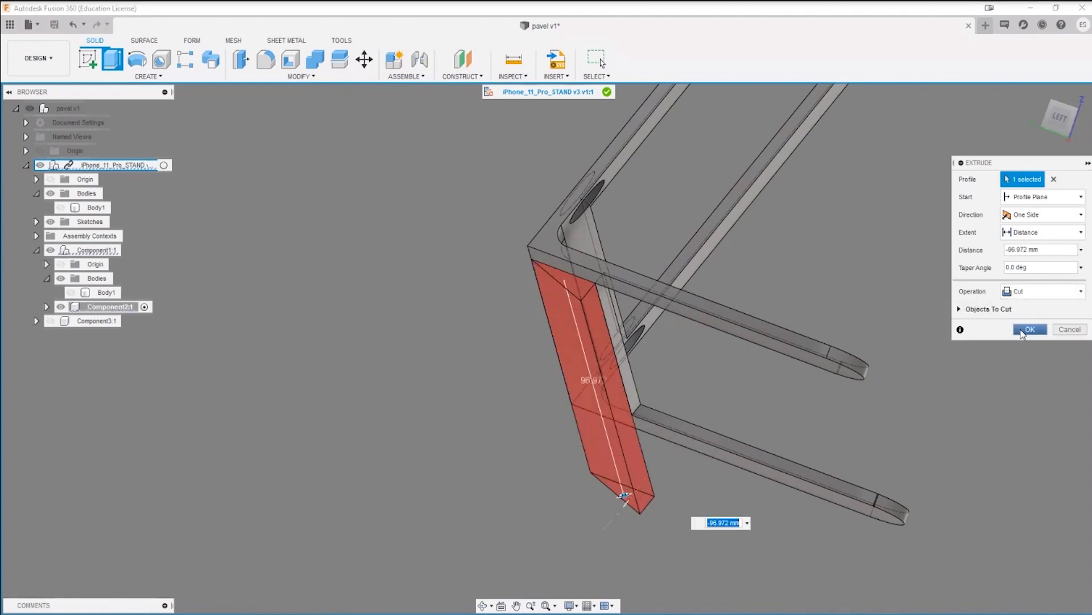
left_click(1023, 334)
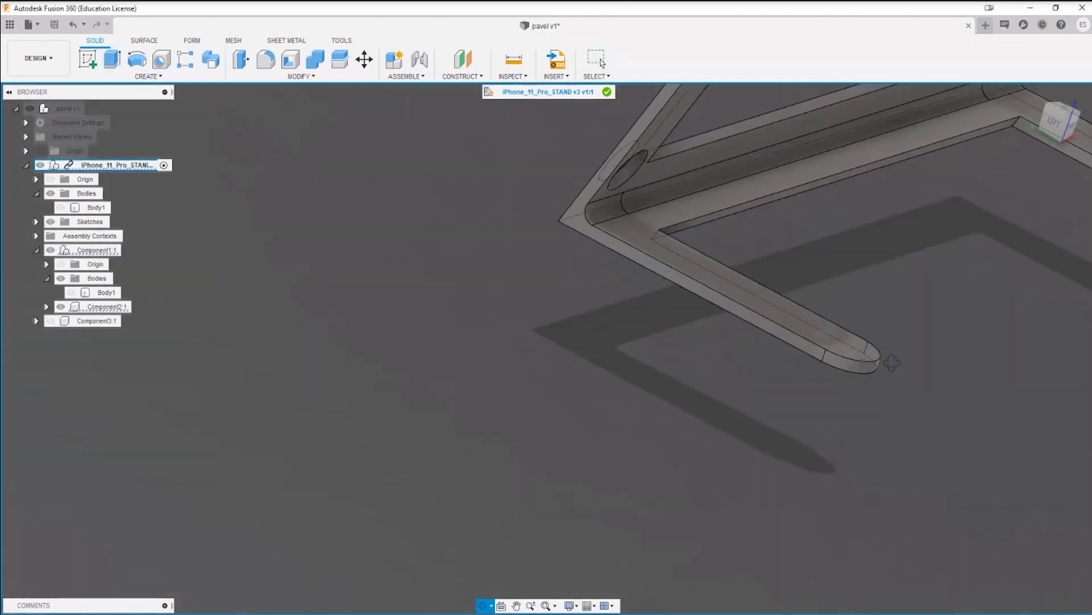
Step: Delete the separate curved face along the crossbar's inner corner between the two arms
middle_click_drag(892, 364, 508, 441, "shift")
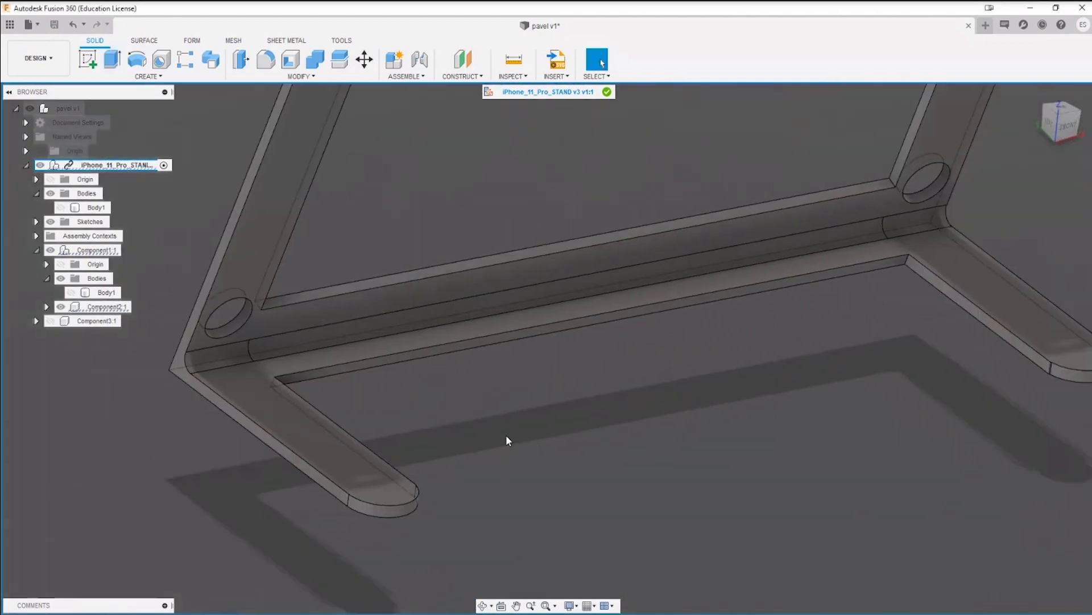
middle_click_drag(907, 378, 855, 374, "shift")
scroll(450, 391, "up", 3)
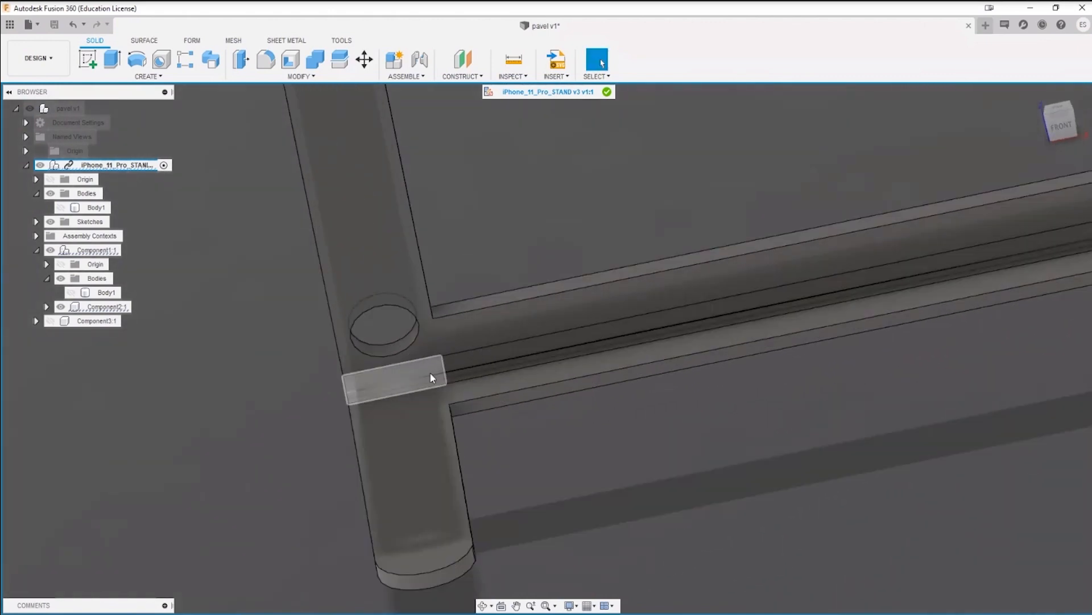
left_click(479, 363)
middle_click_drag(524, 450, 832, 427, "shift")
scroll(832, 427, "up", 3)
left_click(831, 426)
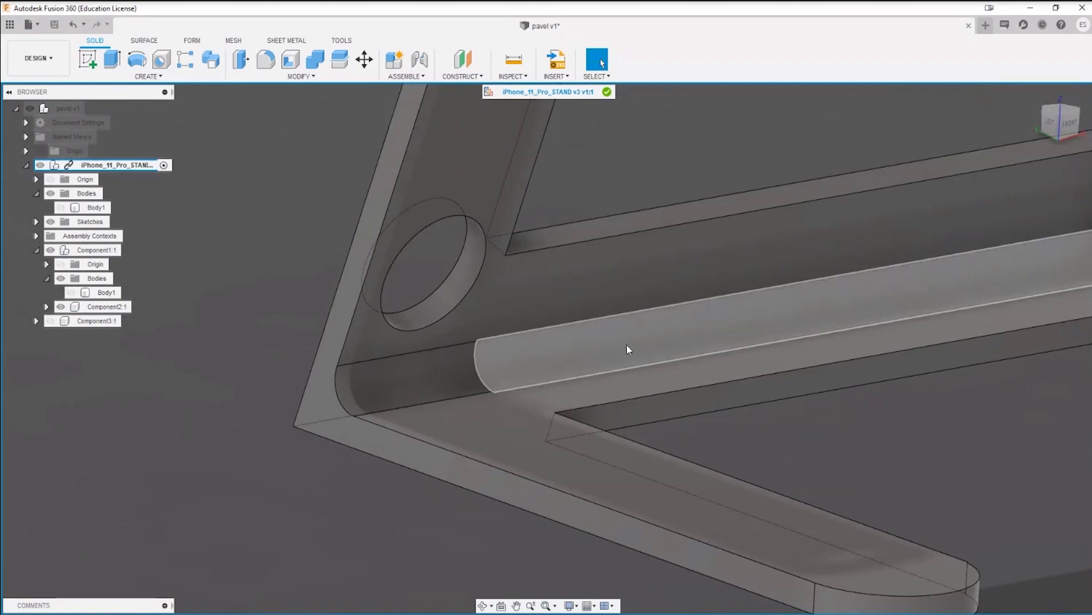
left_click(563, 357)
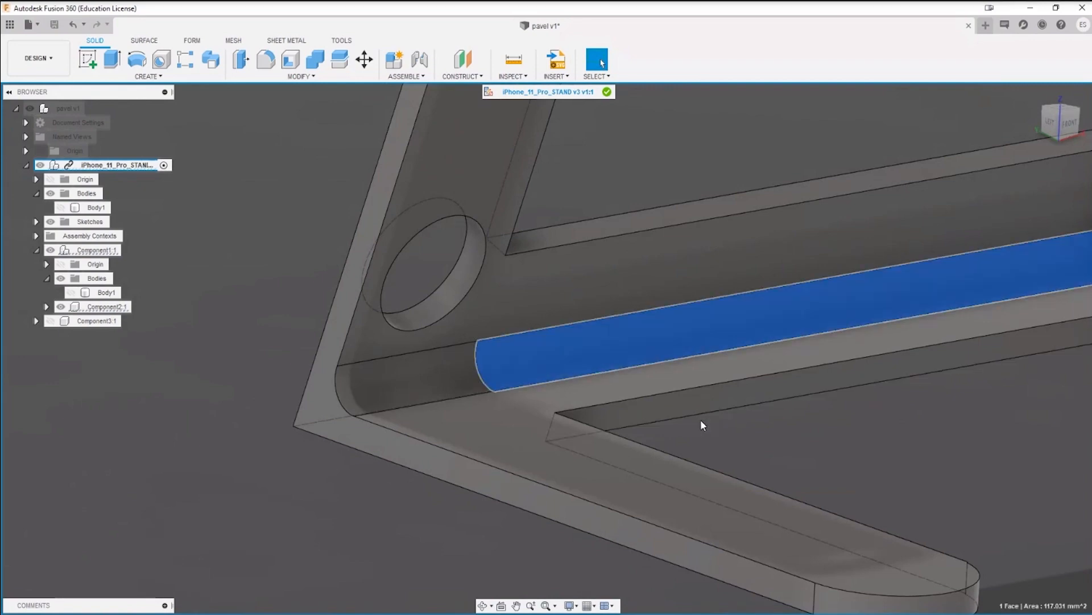
key("Delete")
Step: Try to delete the full-width rounded face along the stand's inner corner
scroll(896, 416, "down", 3)
middle_click_drag(896, 416, 508, 477)
scroll(508, 476, "down", 4)
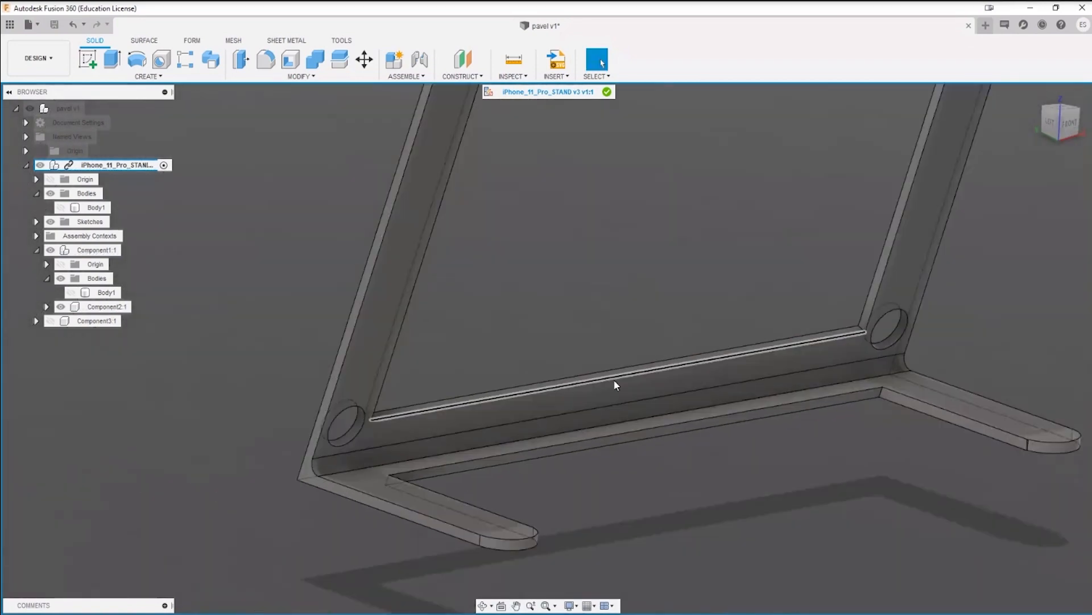
scroll(370, 438, "up", 2)
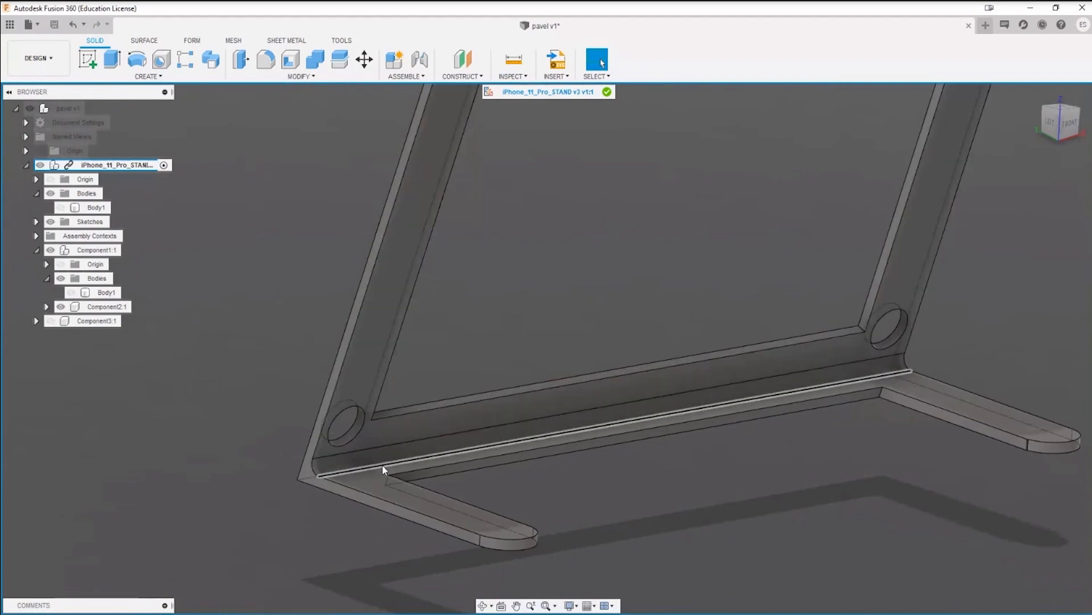
scroll(353, 459, "up", 4)
scroll(414, 475, "up", 1)
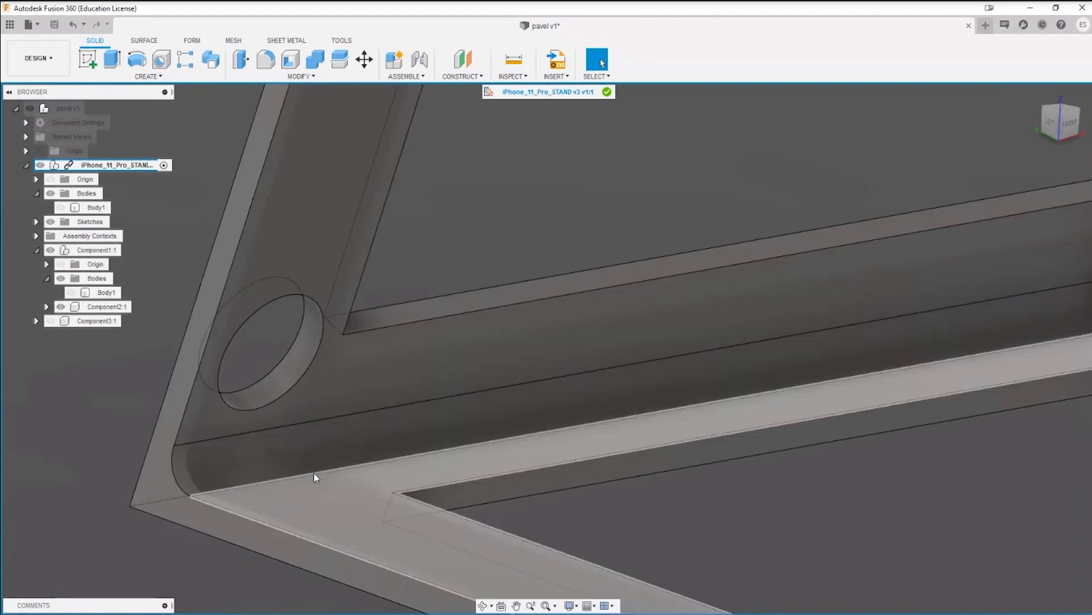
left_click(437, 423)
key("Delete")
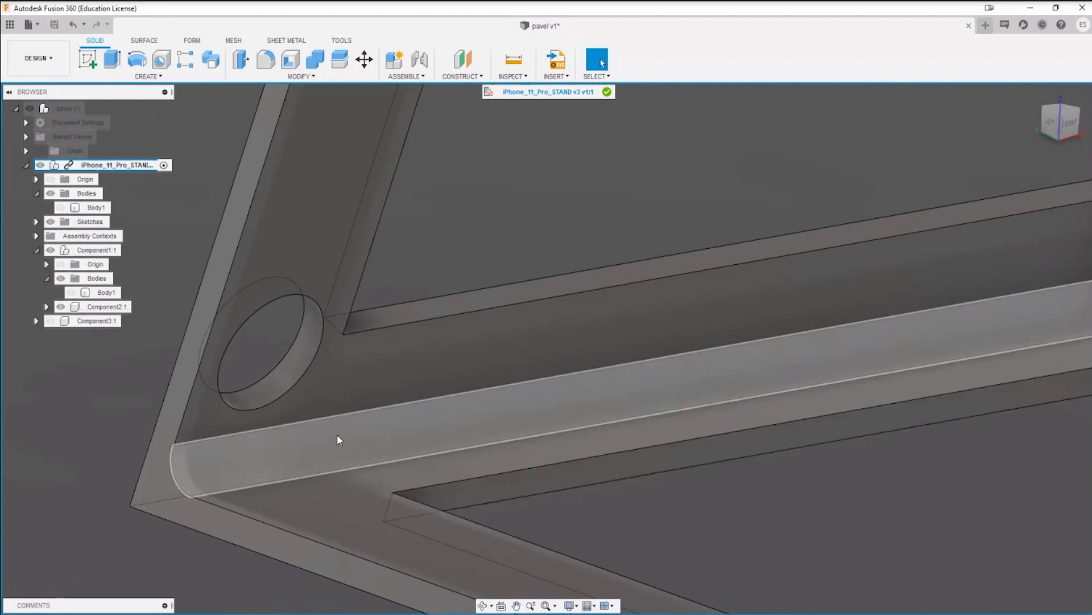
middle_click_drag(336, 436, 566, 452, "shift")
scroll(364, 407, "up", 4)
scroll(570, 373, "down", 5)
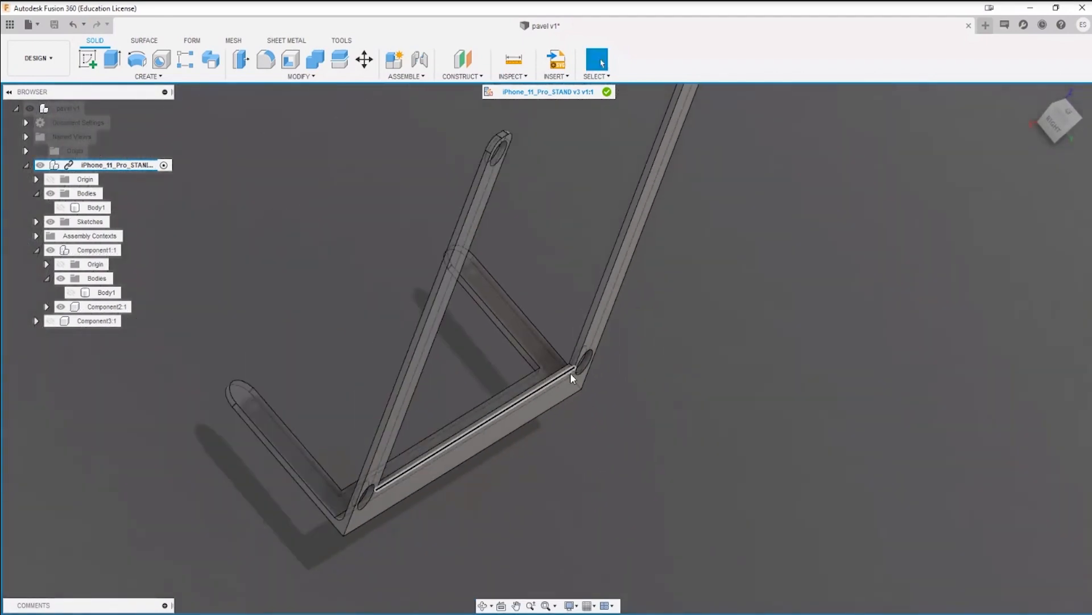
middle_click_drag(571, 373, 670, 348, "shift")
scroll(433, 410, "up", 6)
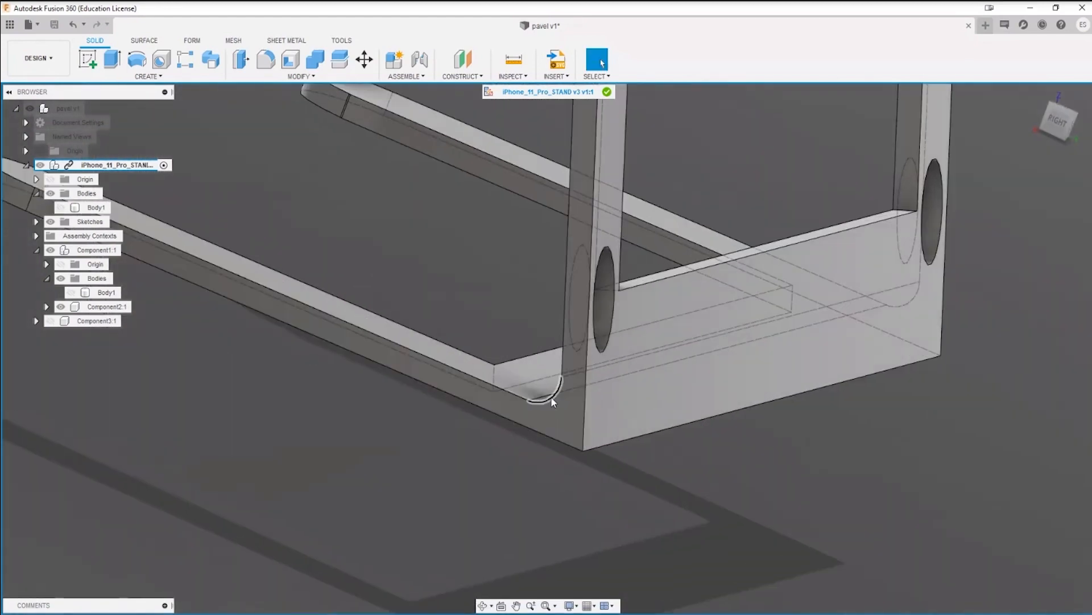
key("f")
left_click(645, 436)
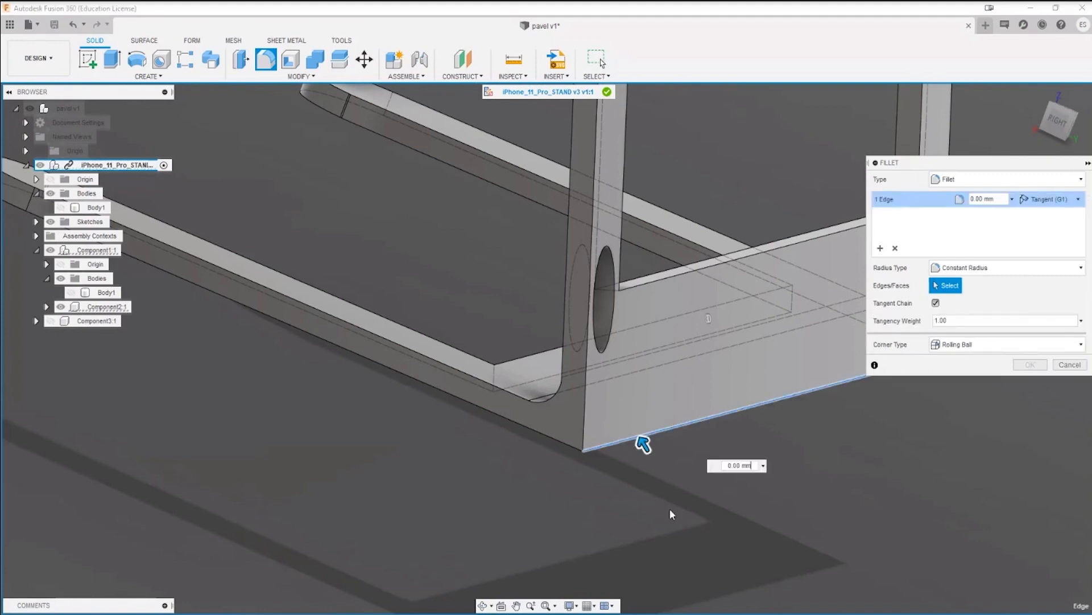
left_click_drag(639, 441, 626, 419)
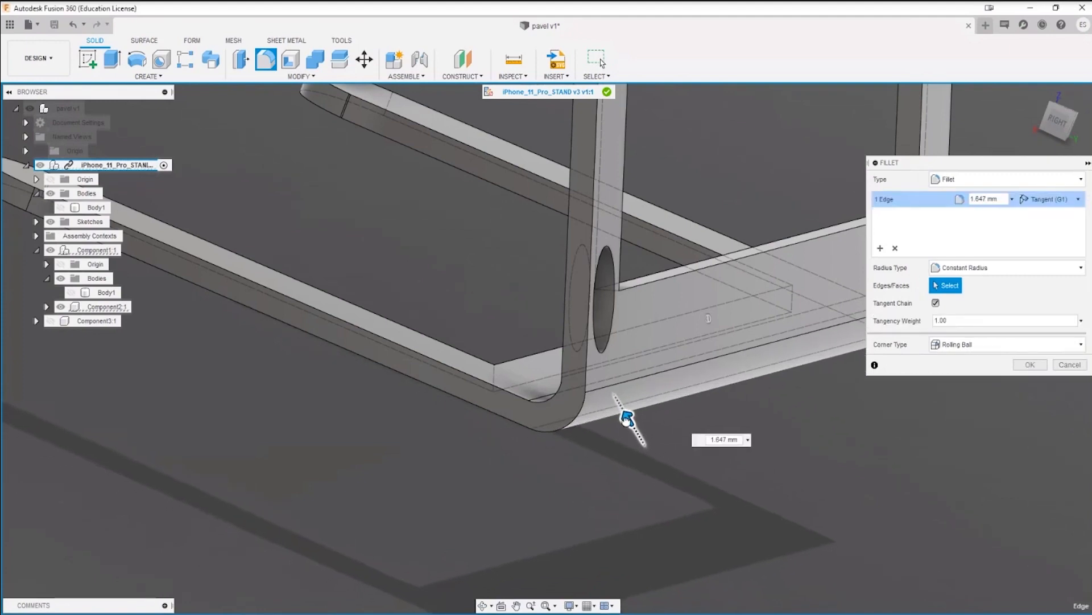
key("Return")
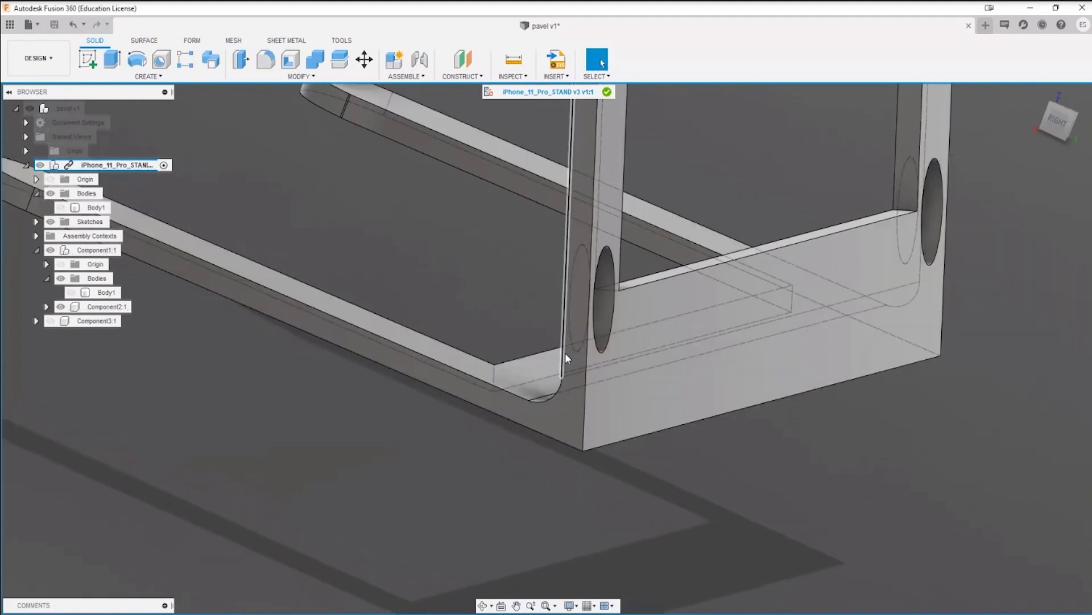
Step: Measure the distance between the side arm's inner and outer edges just above the corner
key("i")
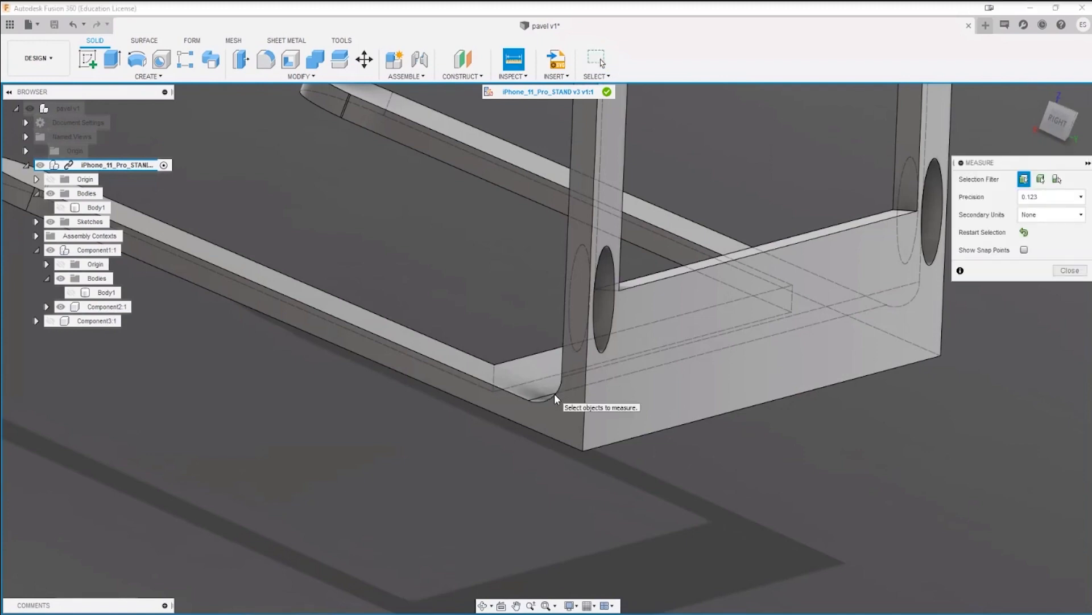
left_click(554, 395)
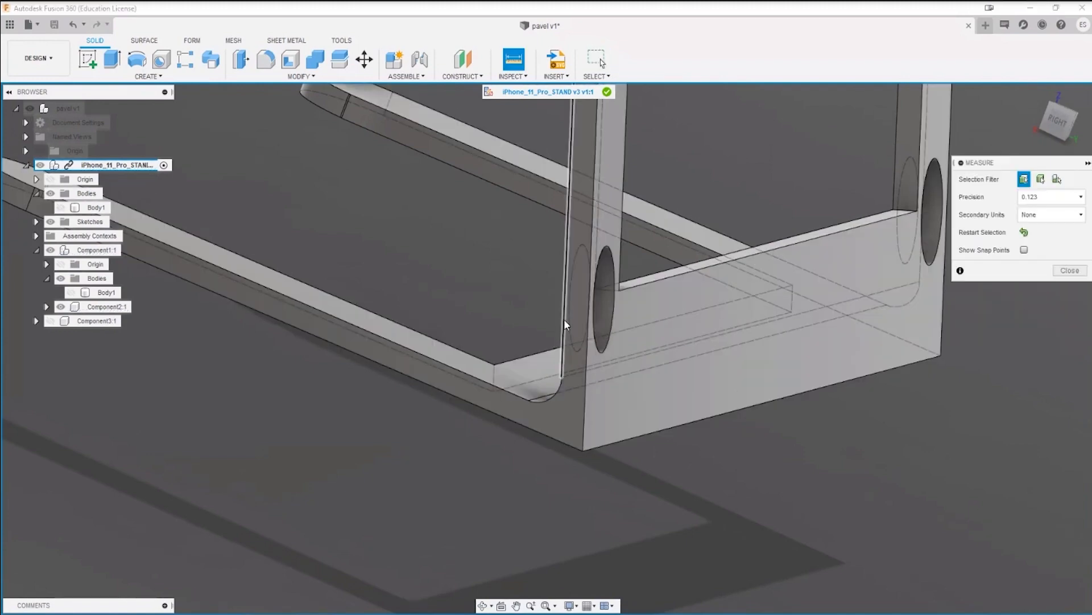
left_click(567, 322)
left_click(590, 330)
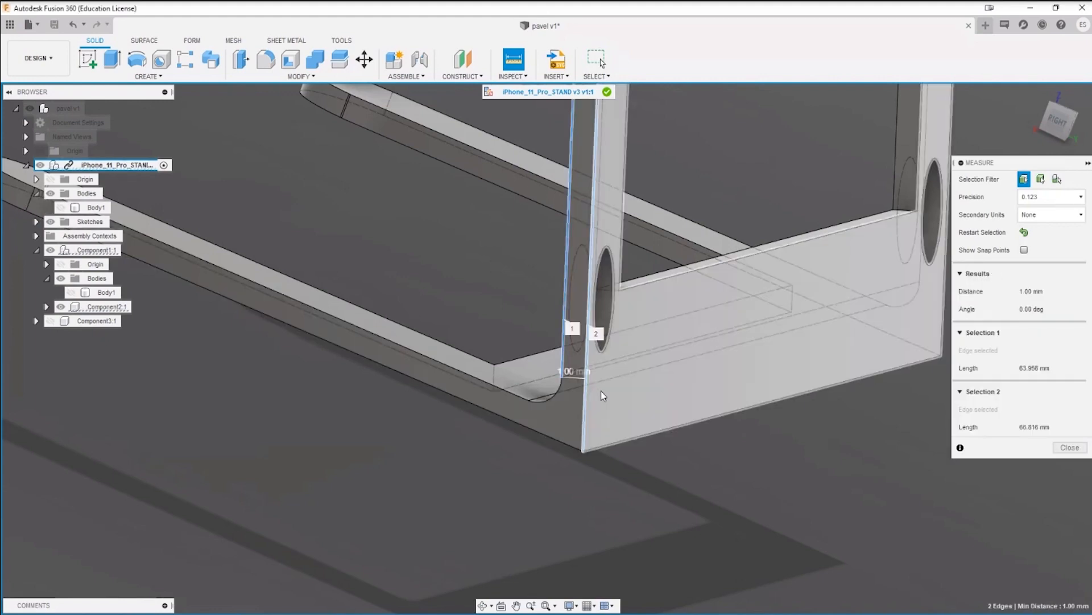
key("Escape")
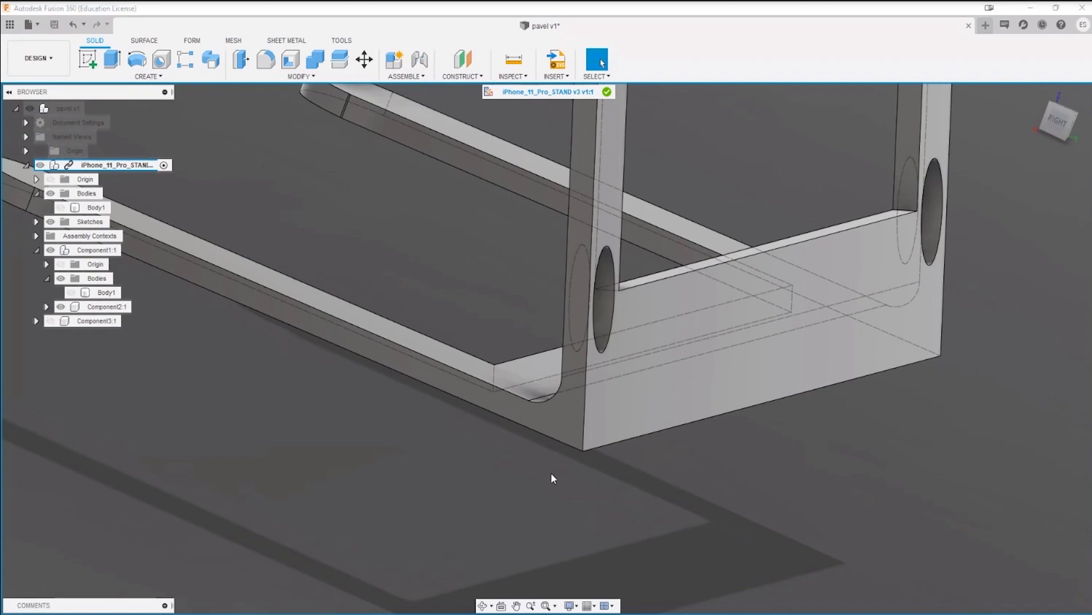
Step: Fillet the crossbar's outer bottom edge with a 1.9 mm radius
key("f")
left_click(606, 443)
left_click_drag(607, 450, 595, 418)
type("1.95")
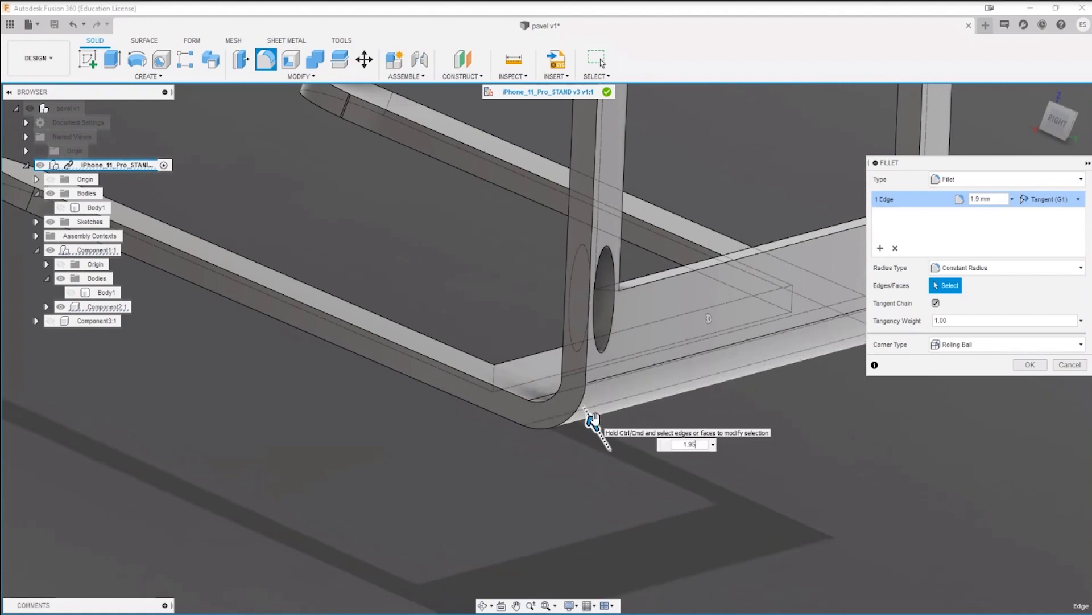
key("Return")
key("Return")
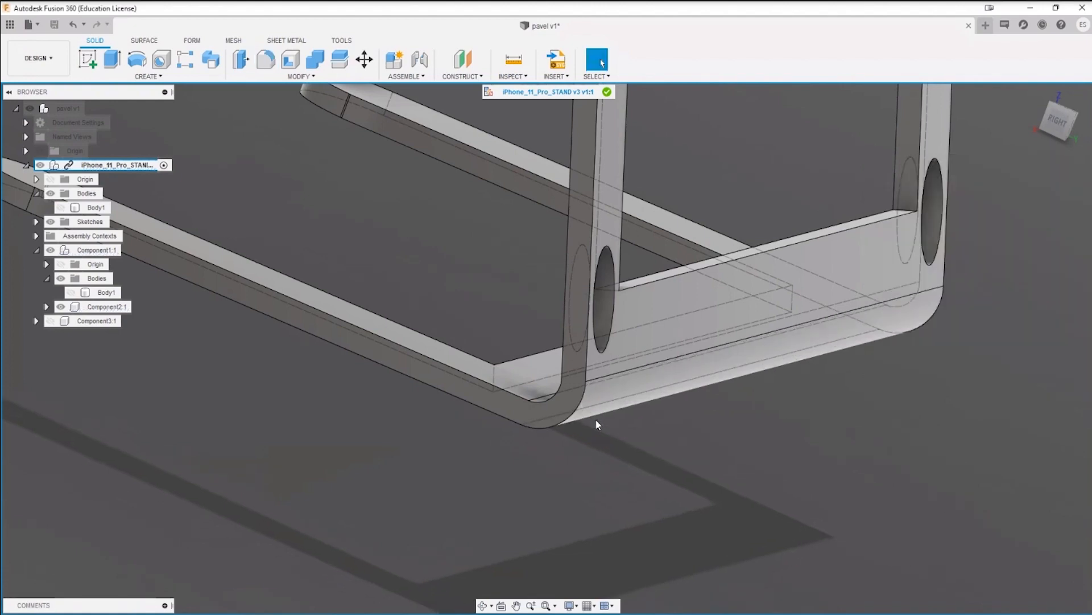
Step: Measure the inner and outer rounded edges of the stand's lower corner
key("i")
left_click(547, 396)
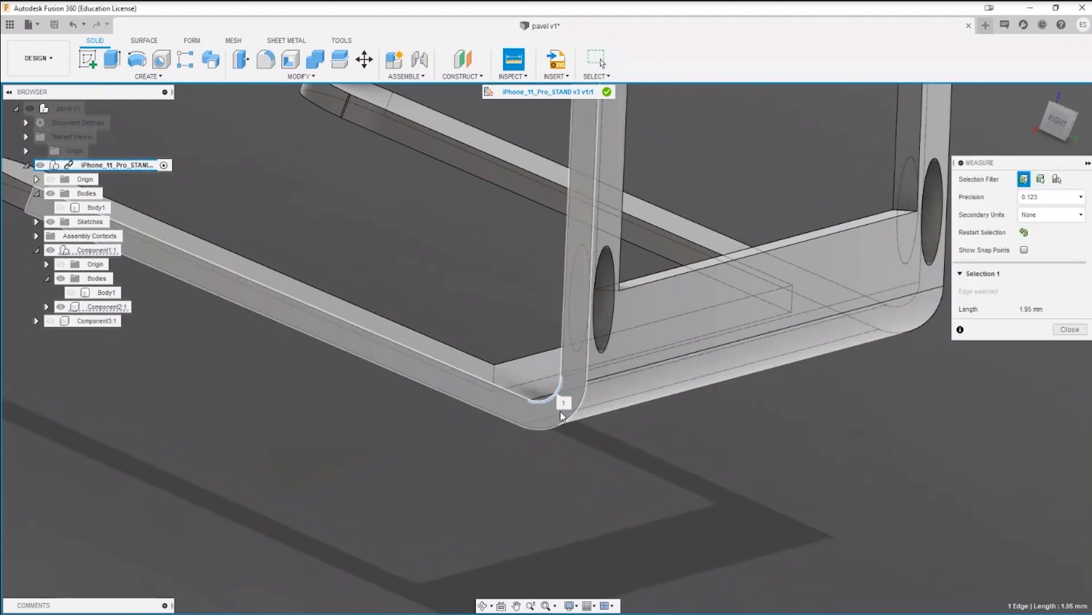
left_click(567, 424)
middle_click_drag(537, 455, 652, 480, "shift")
key("Escape")
Step: Examine the rounded corner, crossbar and arms of the stand from several angles
scroll(572, 490, "down", 4)
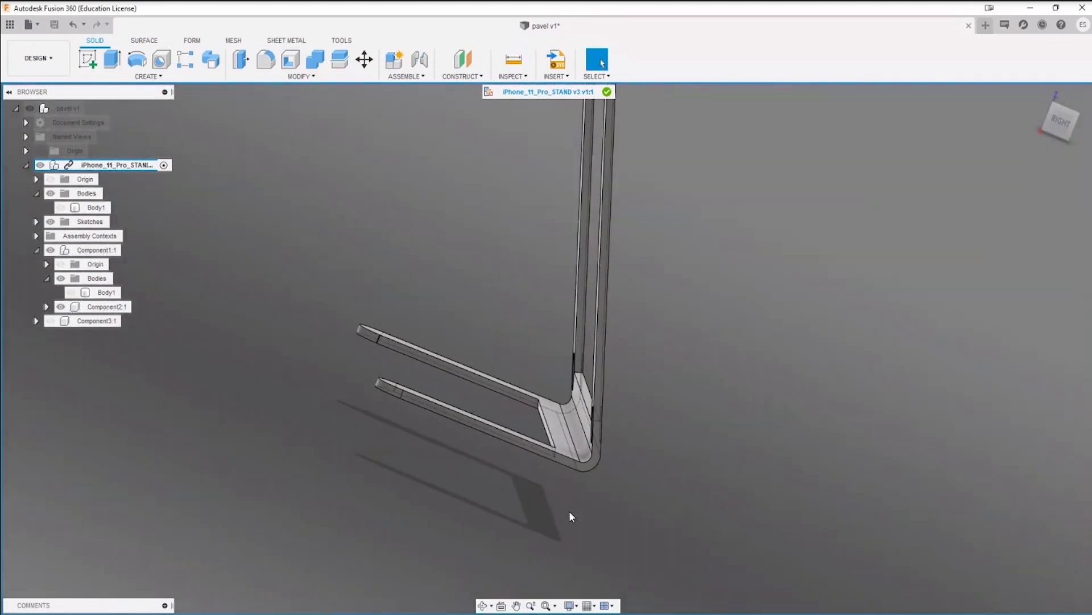
middle_click_drag(569, 510, 504, 450, "shift")
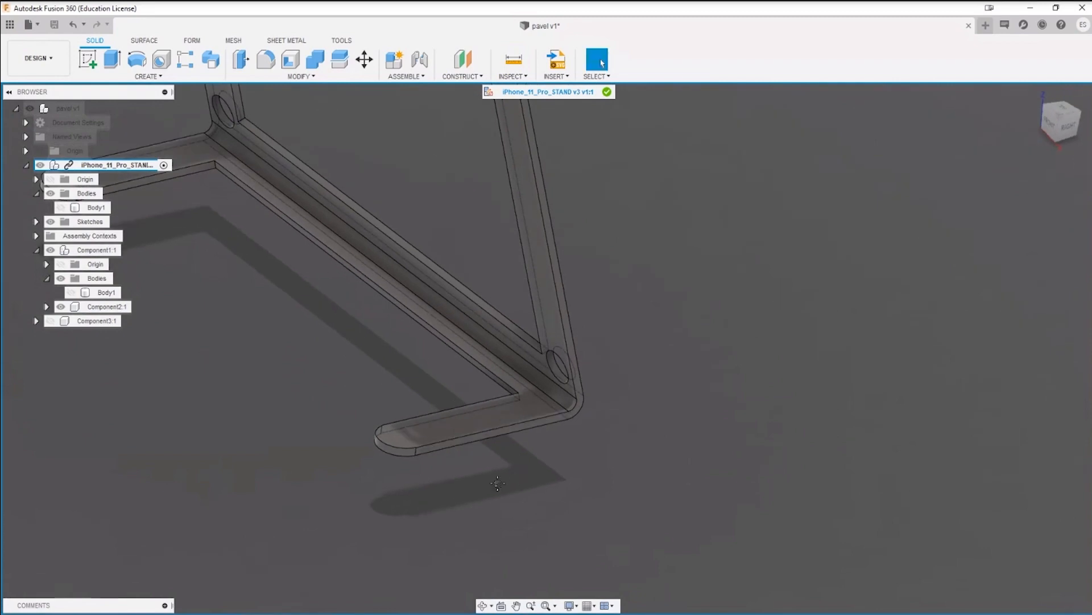
middle_click_drag(344, 440, 424, 437)
scroll(488, 366, "up", 5)
scroll(446, 500, "down", 6)
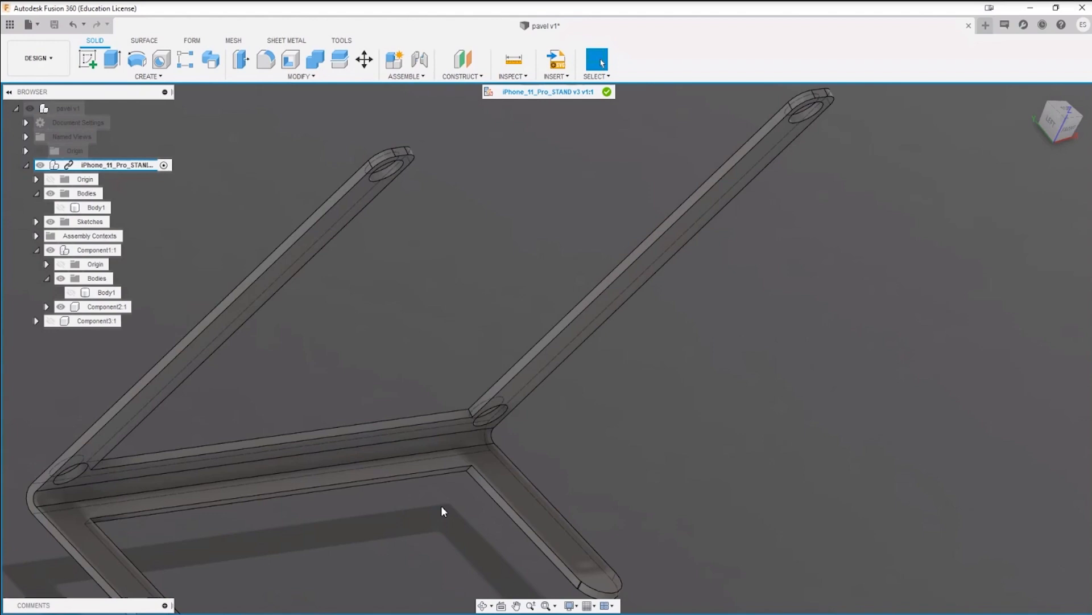
middle_click_drag(435, 510, 436, 550)
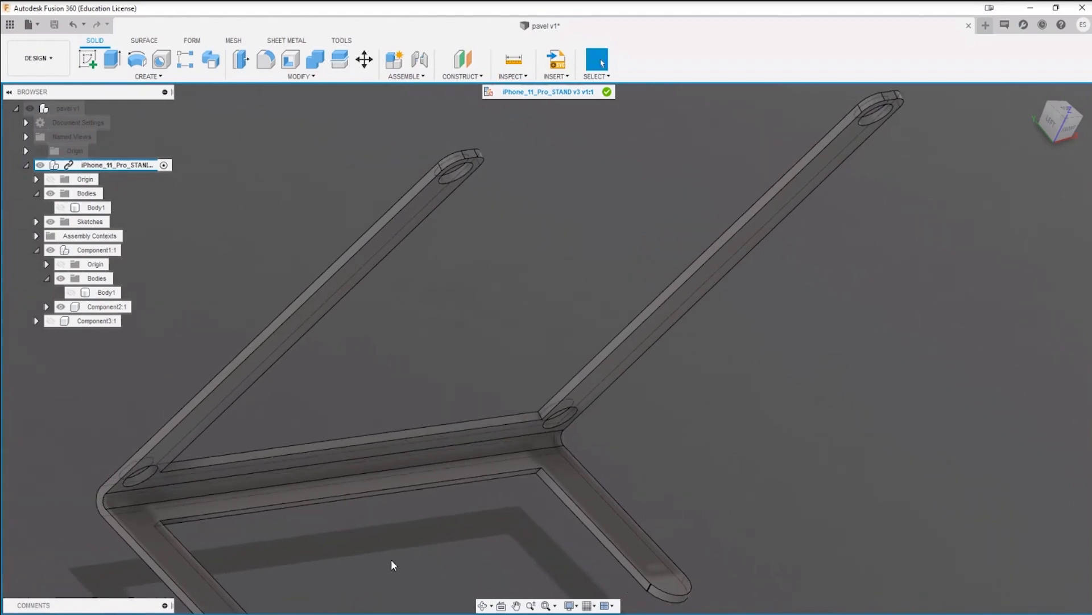
Step: Start a new sketch on the outer side face of the stand's L-shaped arm
middle_click_drag(336, 579, 530, 478, "shift")
left_click(87, 59)
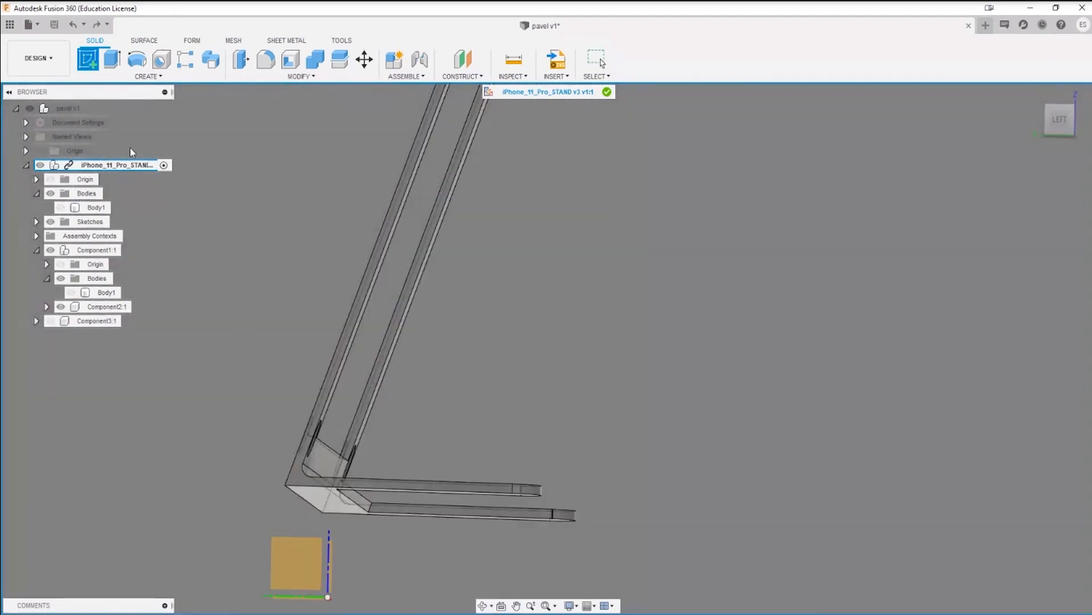
left_click(306, 504)
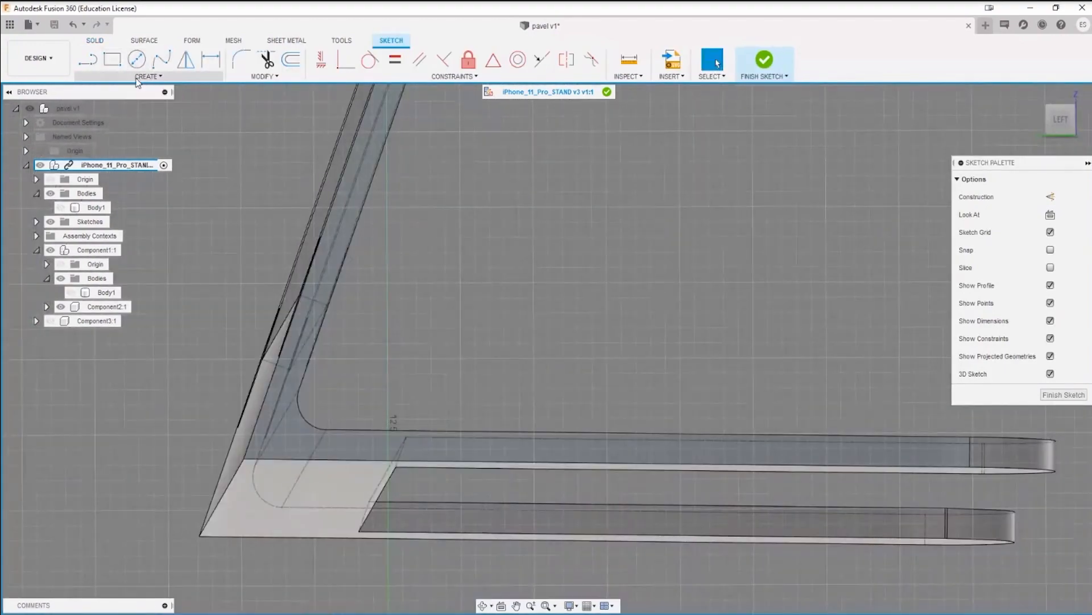
Step: Sketch a two-tangent circle about 3.4 mm in diameter against the outer back and bottom edges of the sharp corner
left_click(147, 76)
mouse_move(135, 133)
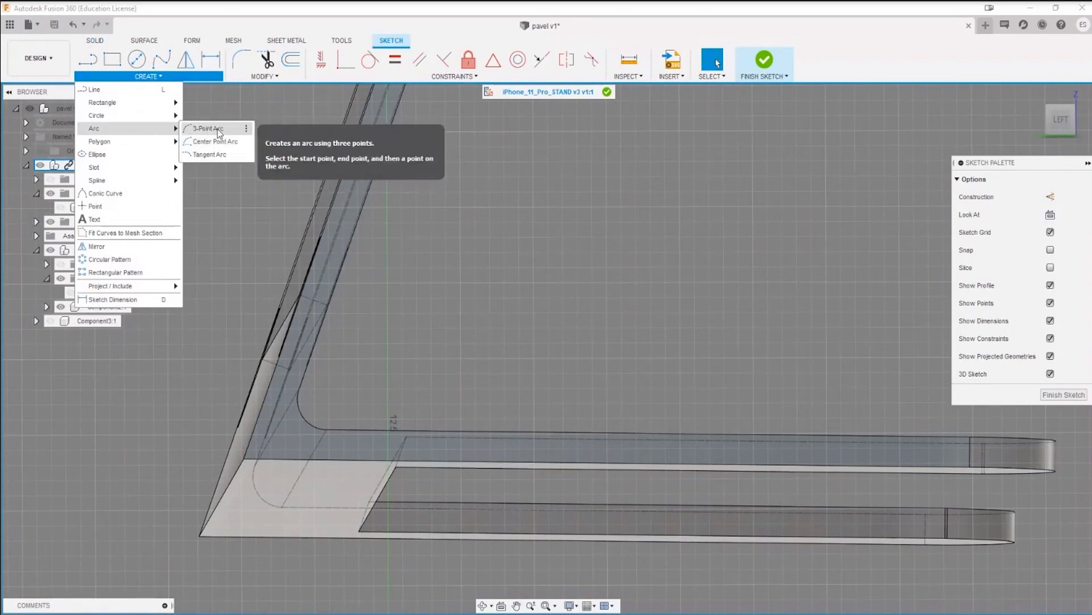
mouse_move(116, 118)
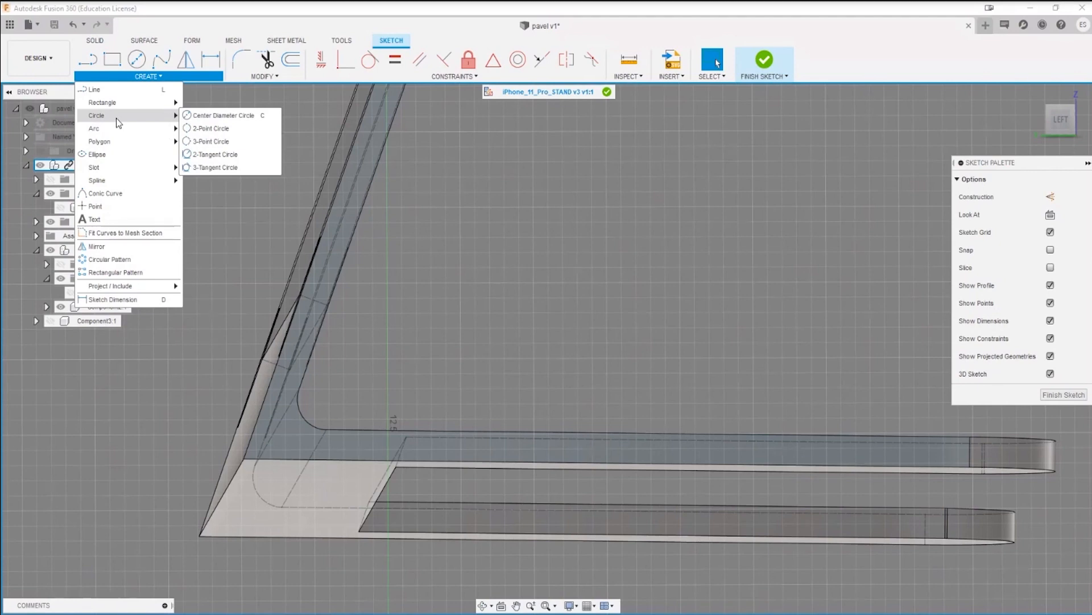
left_click(227, 154)
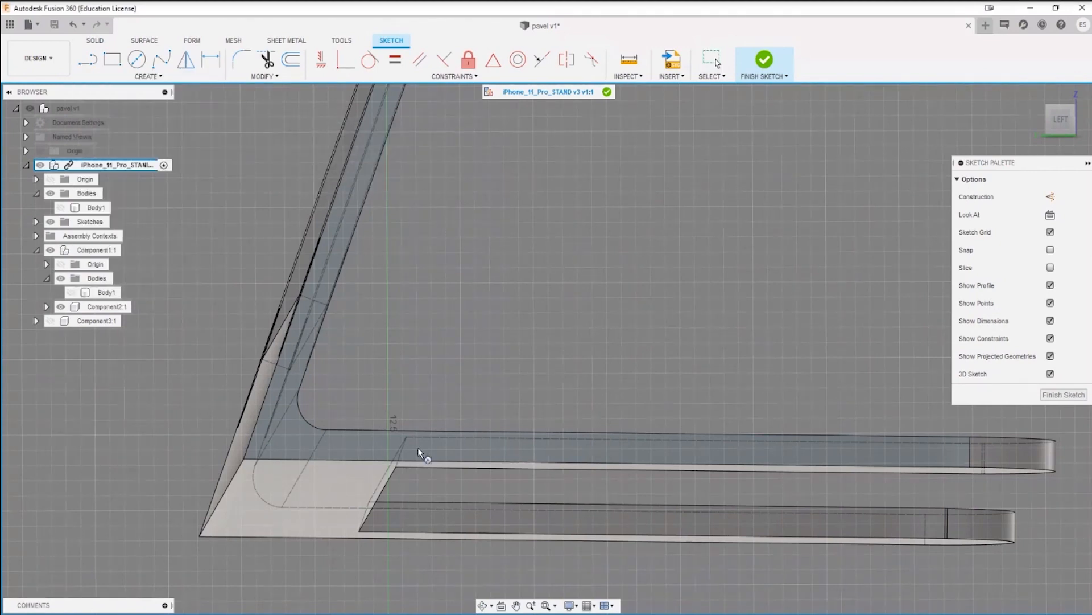
left_click(272, 381)
left_click(302, 457)
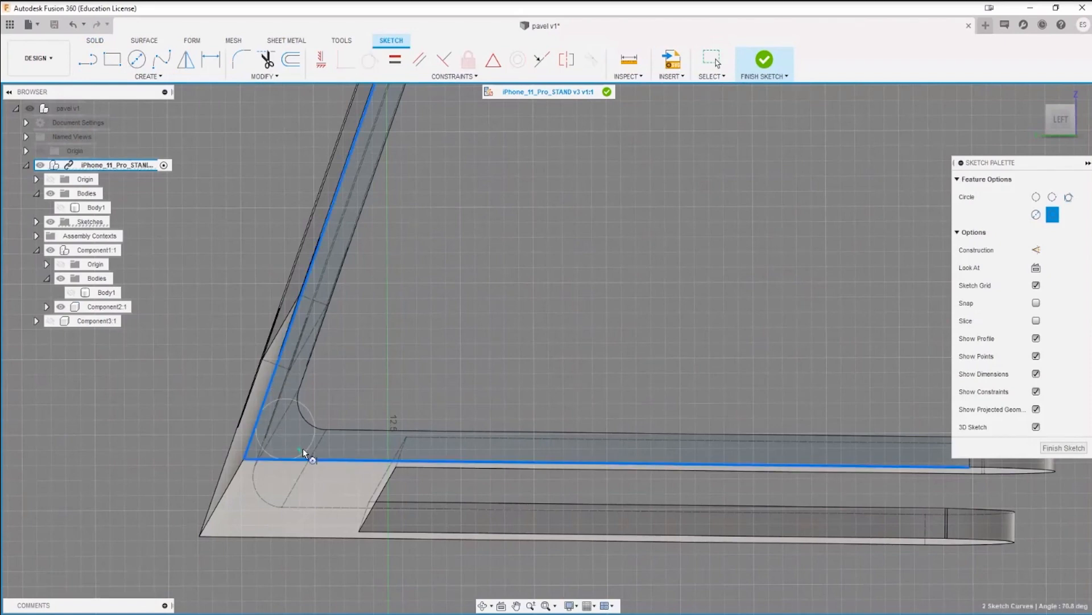
left_click(316, 409)
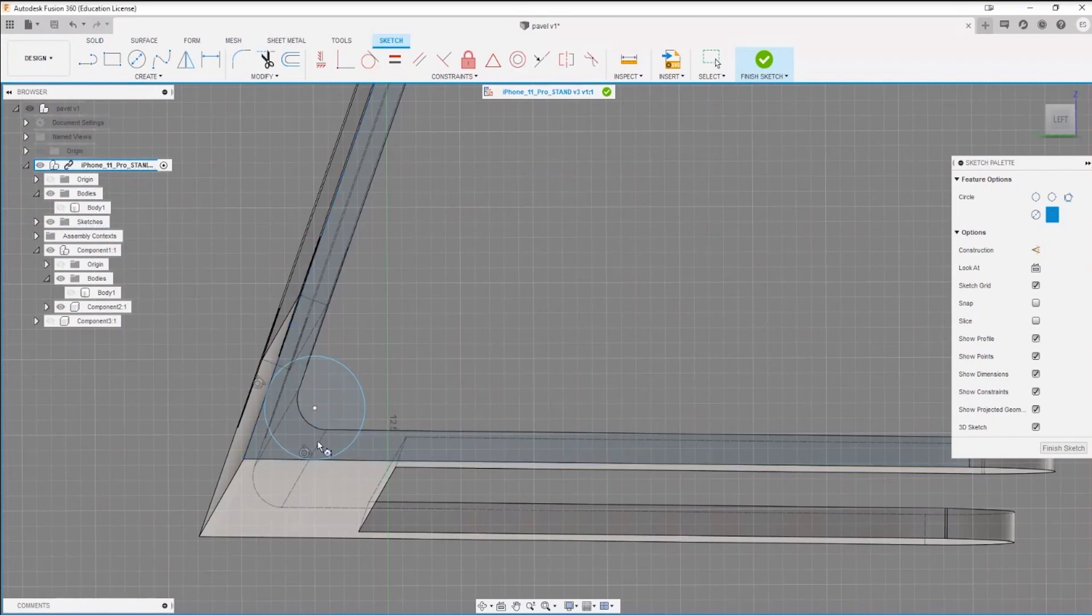
key("Escape")
Step: Dimension the diameter of the tangent circle at the corner, accepting its current size
scroll(310, 434, "up", 4)
middle_click_drag(312, 405, 297, 442, "shift")
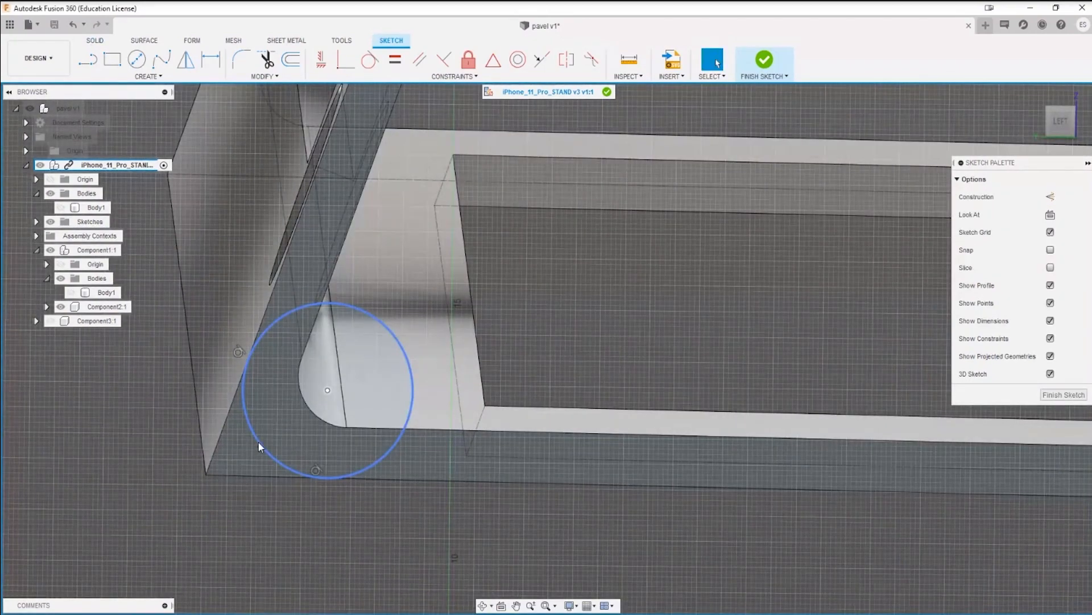
key("d")
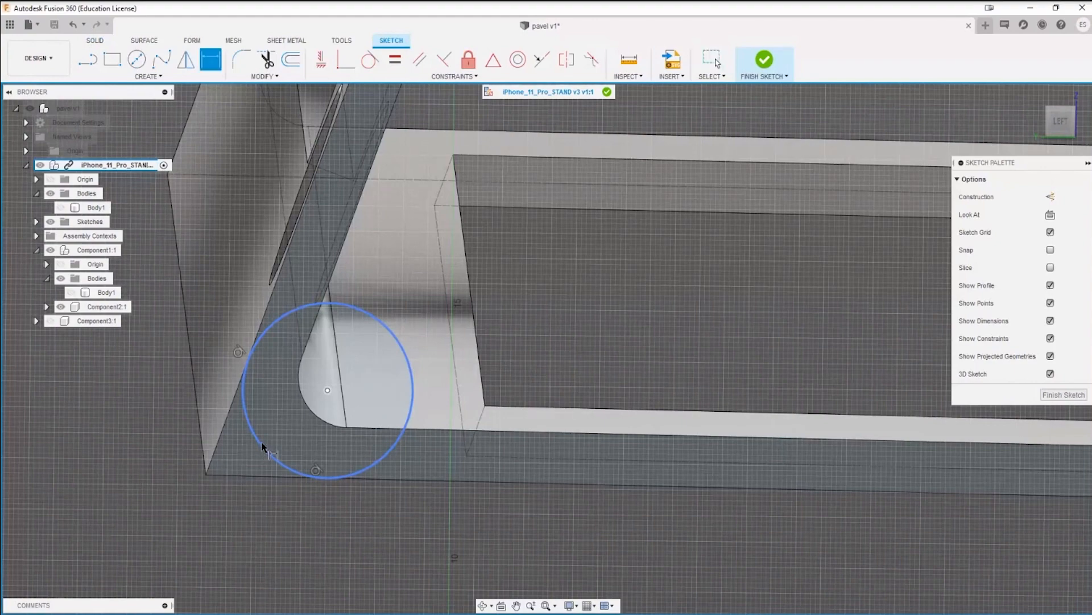
left_click(268, 449)
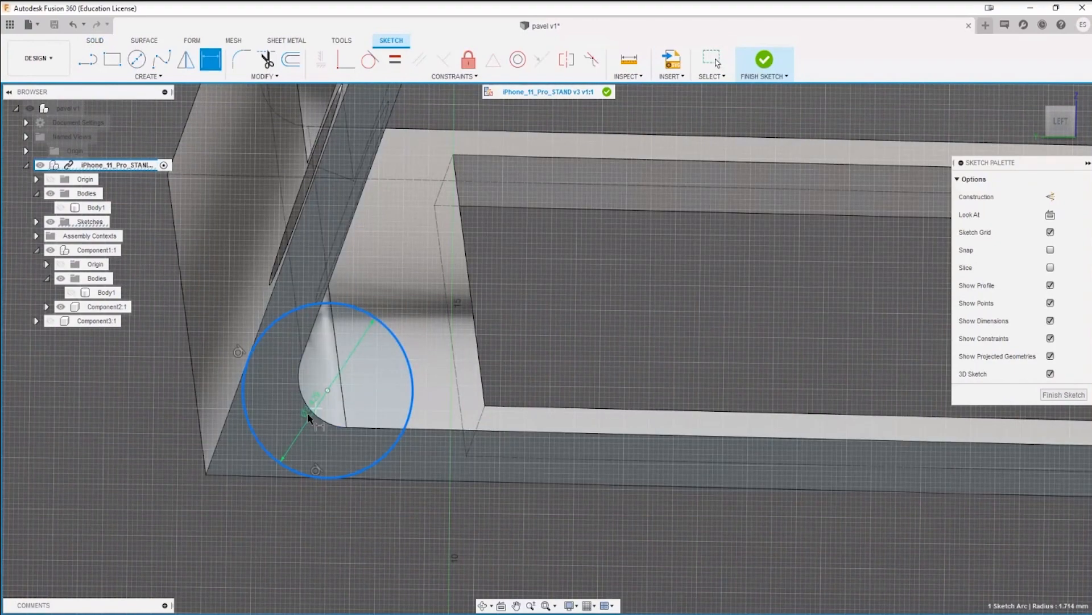
left_click(291, 425)
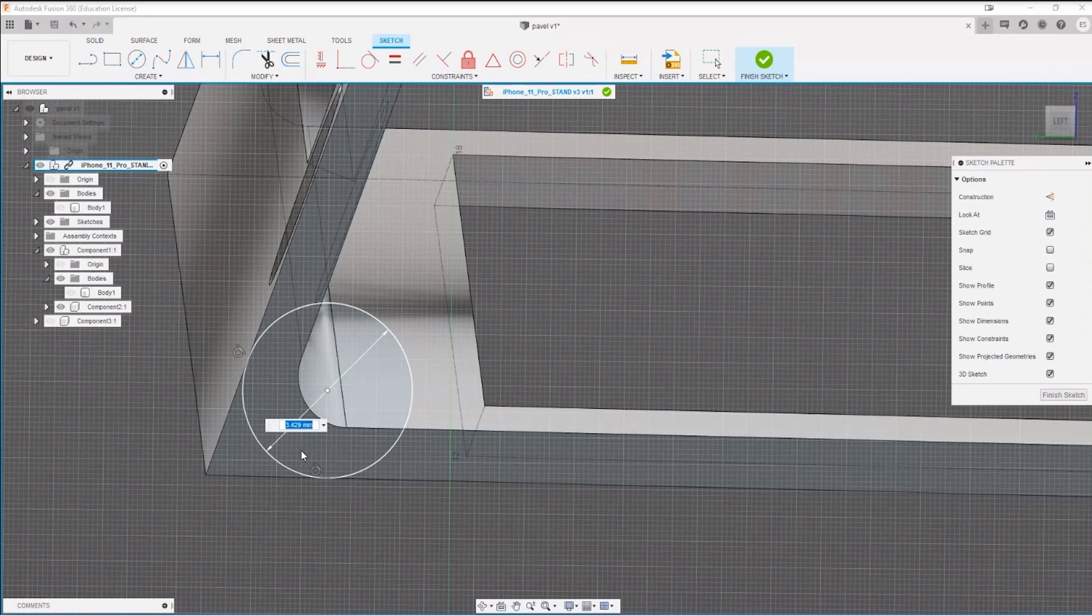
key("Return")
key("Escape")
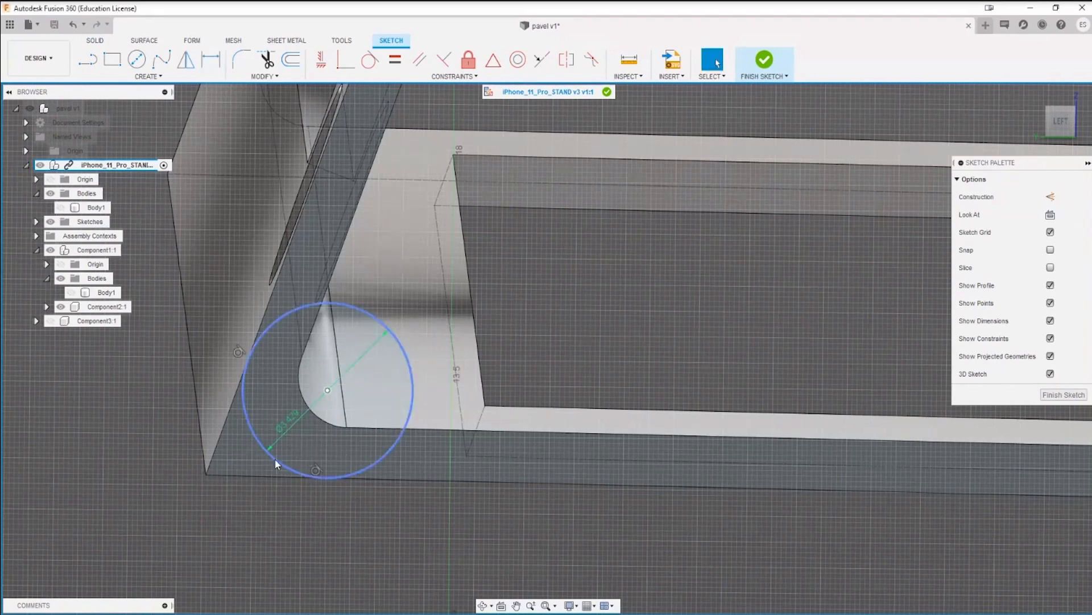
Step: Measure the tangent circle and its distance to the rounded inner edge of the corner
key("i")
left_click(284, 464)
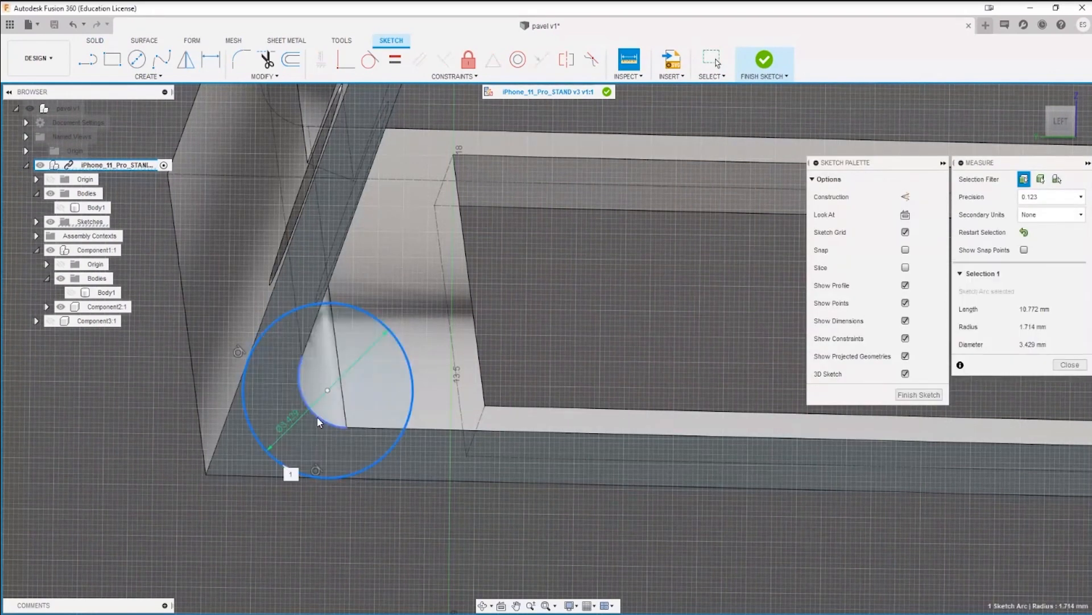
left_click(317, 423)
key("Escape")
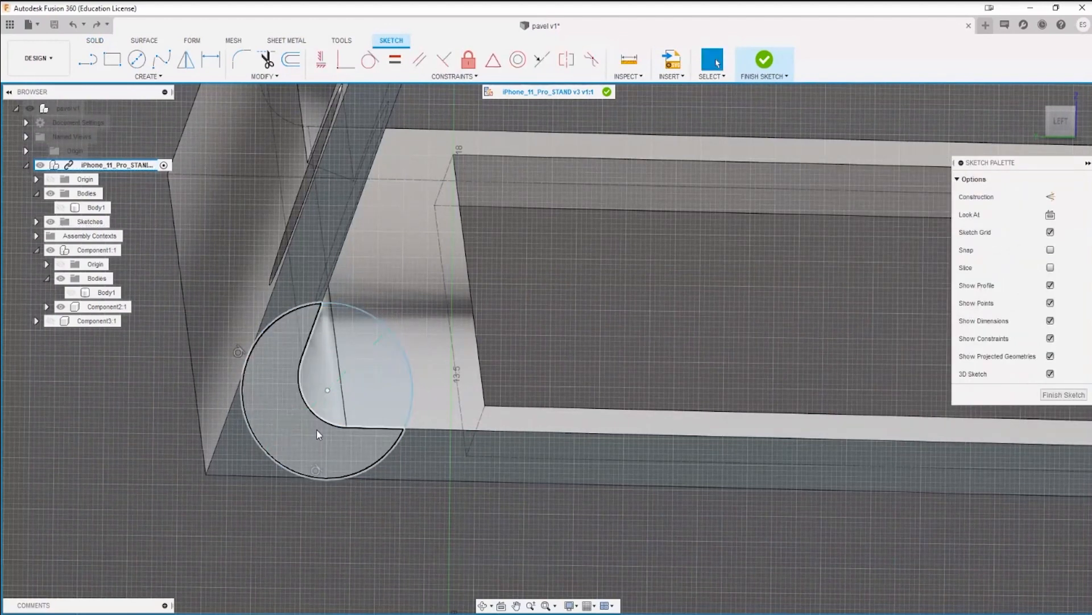
Step: Undo the tangent circle and its diameter dimension in the corner sketch
key("ctrl+z")
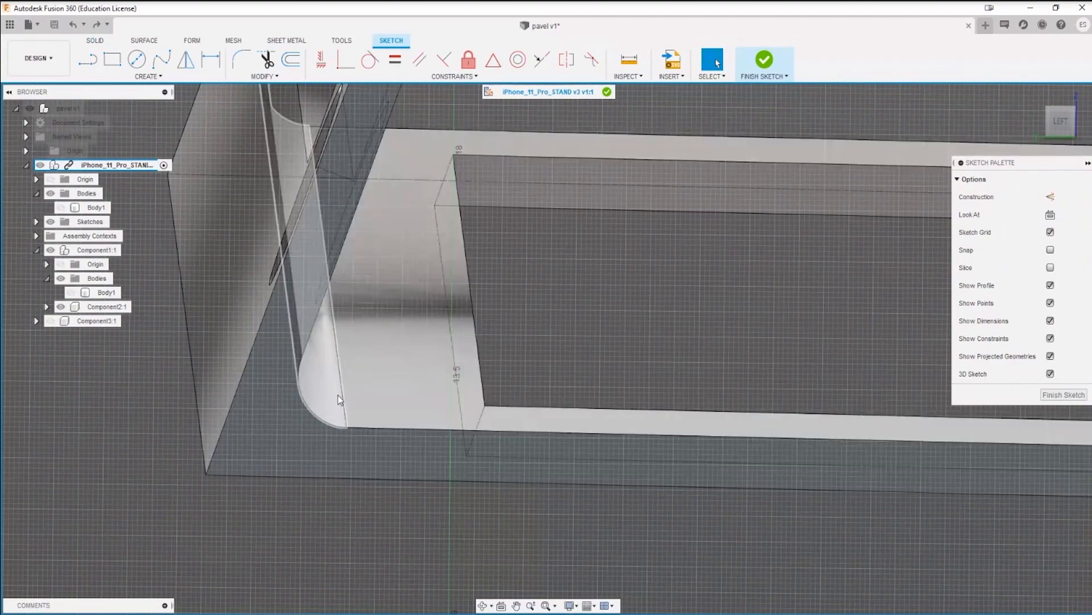
key("d")
key("Escape")
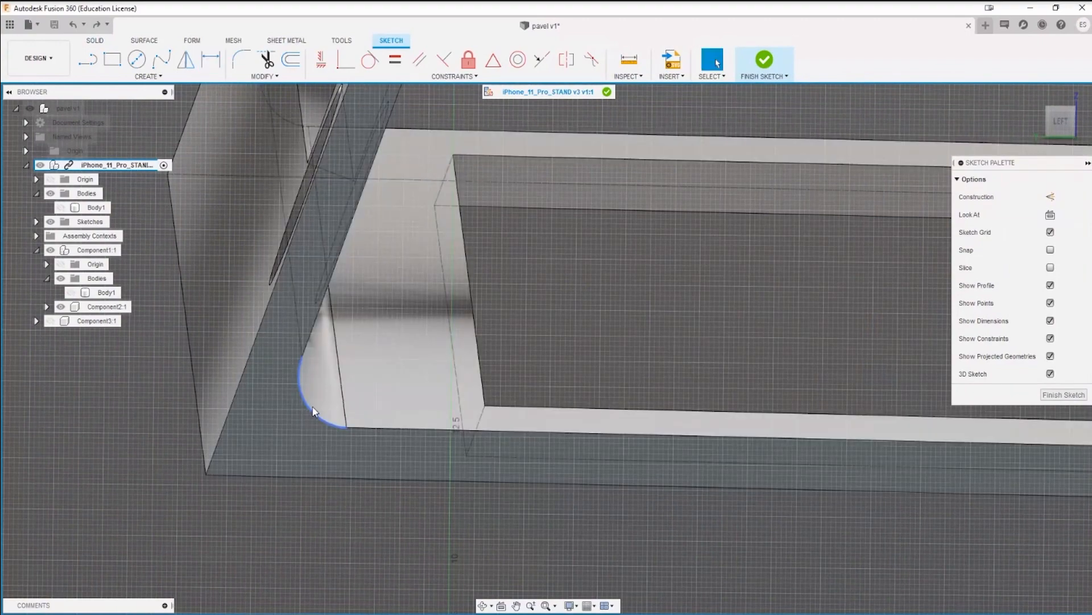
Step: Offset the rounded inner corner curve outward by 1.00 mm toward the sharp outer corner
left_click(309, 415)
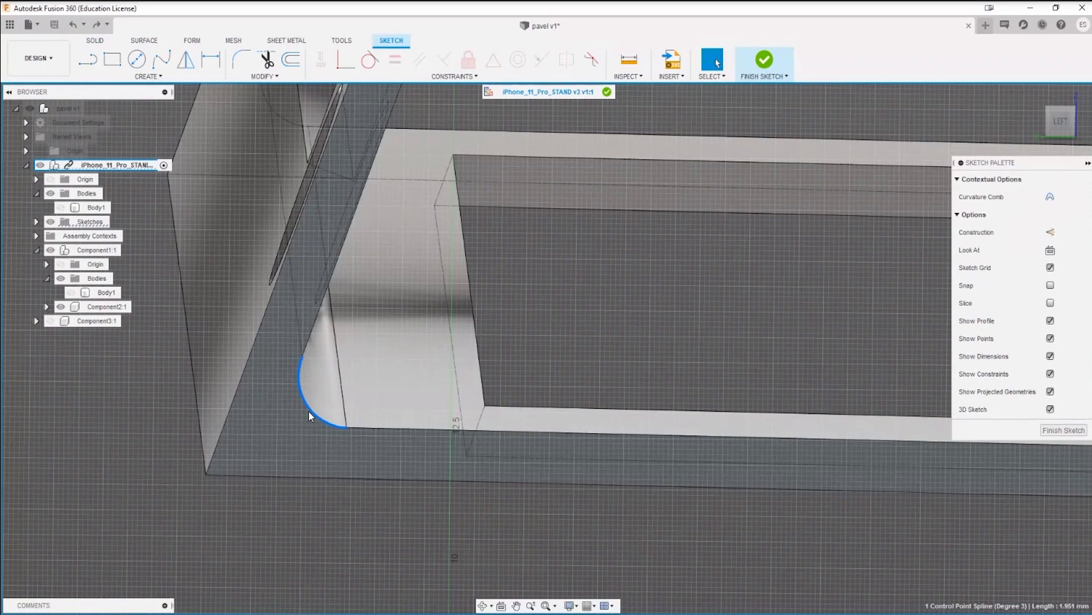
key("o")
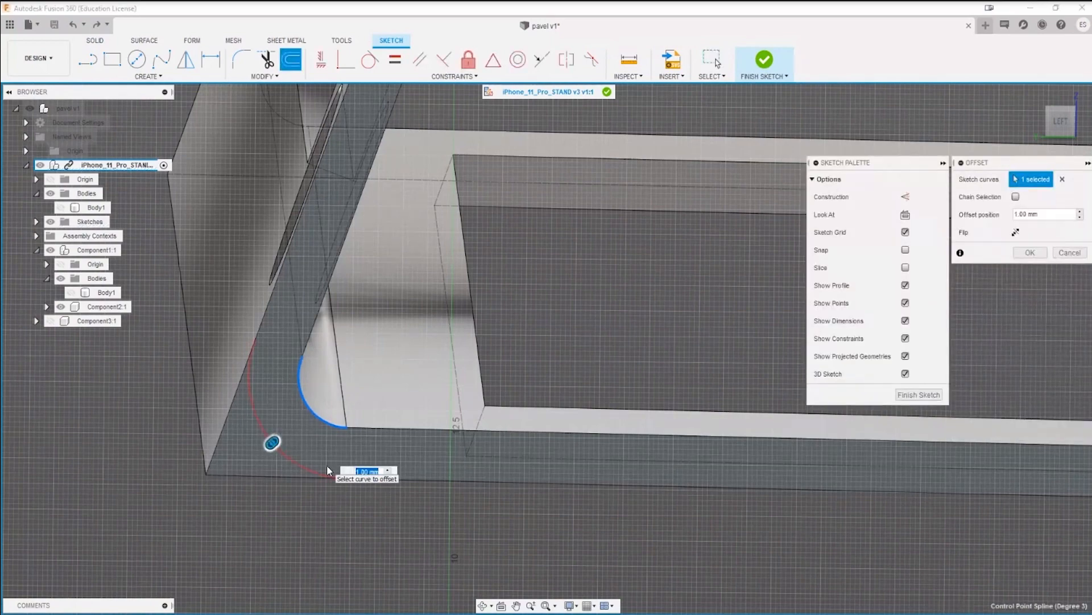
key("Return")
Step: Open the list of sketch creation commands
left_click(150, 78)
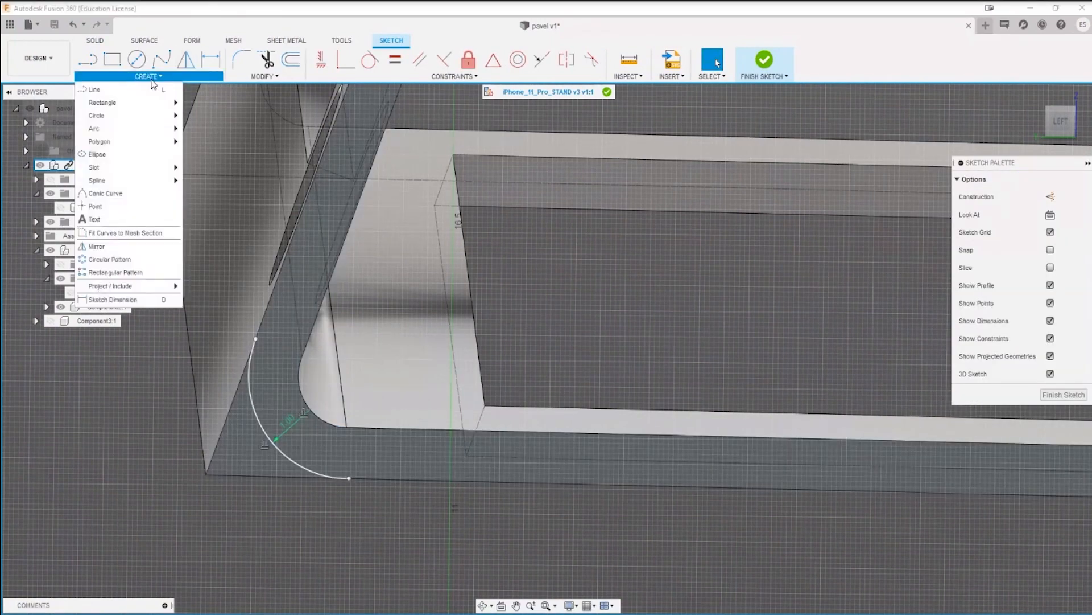
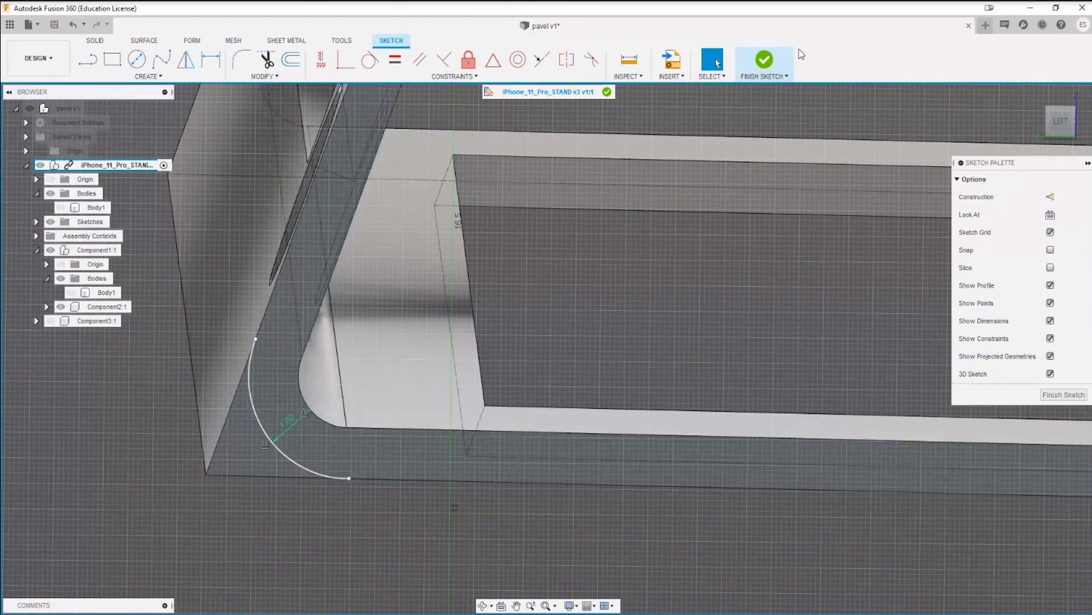
Step: Reopen the corner sketch and draw two lines joining both ends of the offset arc to the sharp outer corner
left_click(764, 59)
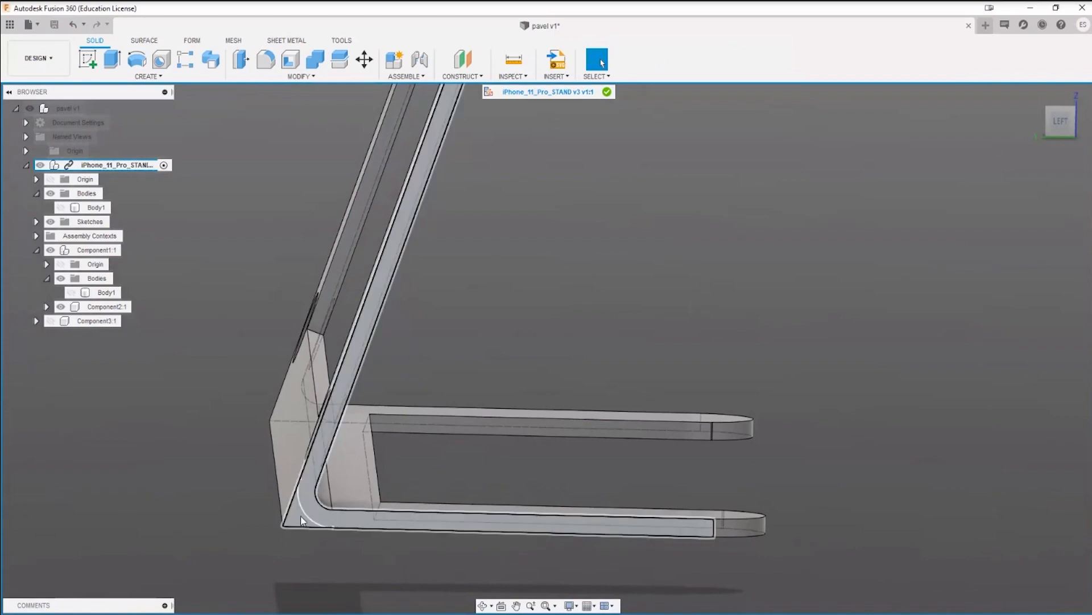
scroll(307, 516, "up", 5)
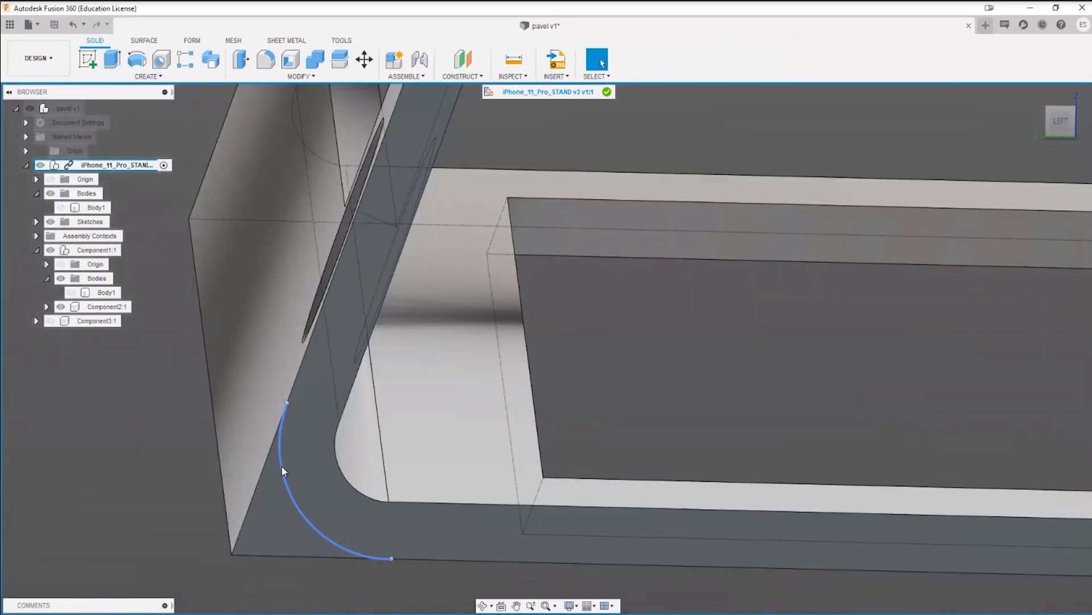
right_click(282, 466)
left_click(283, 517)
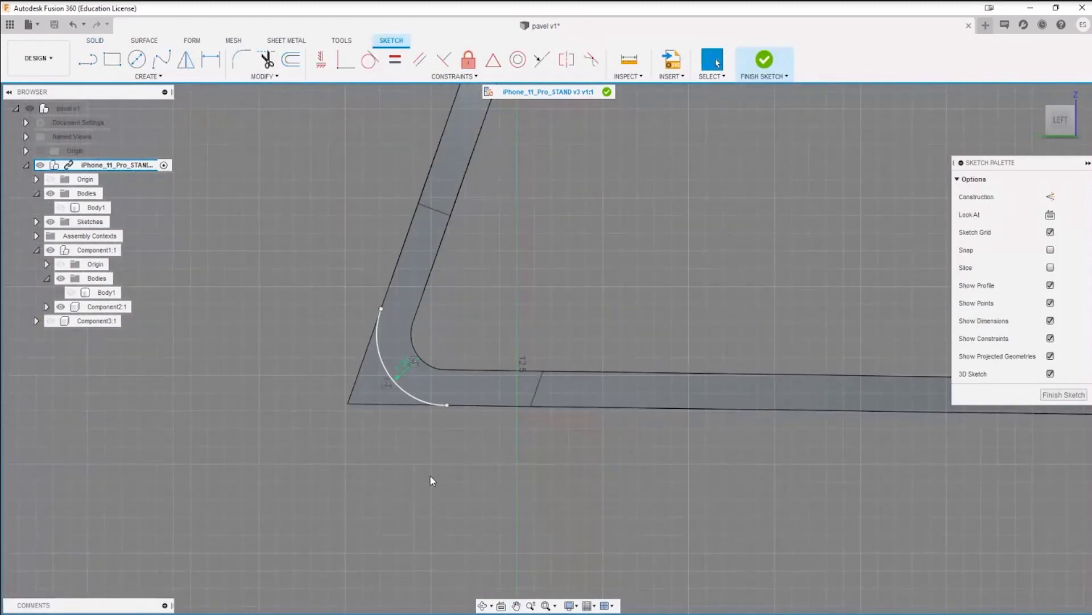
left_click(381, 308)
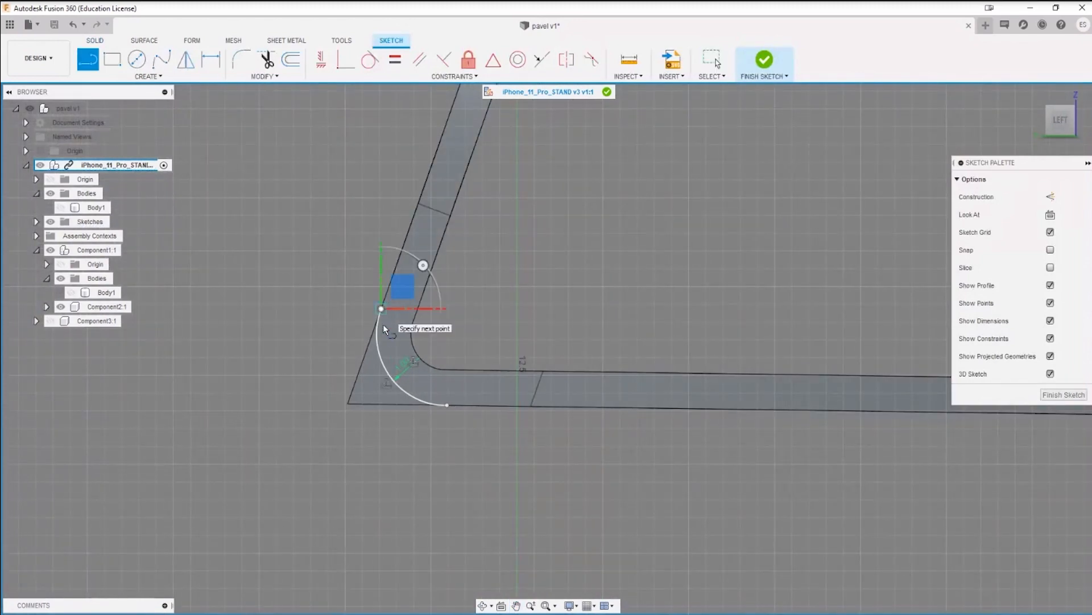
left_click(347, 405)
left_click(448, 405)
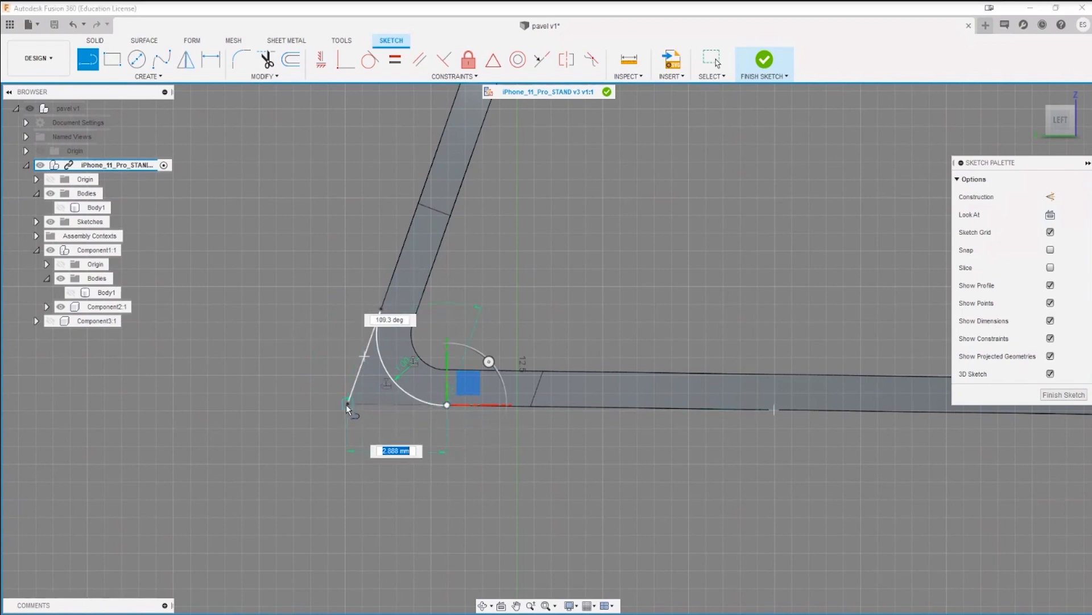
key("Escape")
scroll(357, 441, "down", 2)
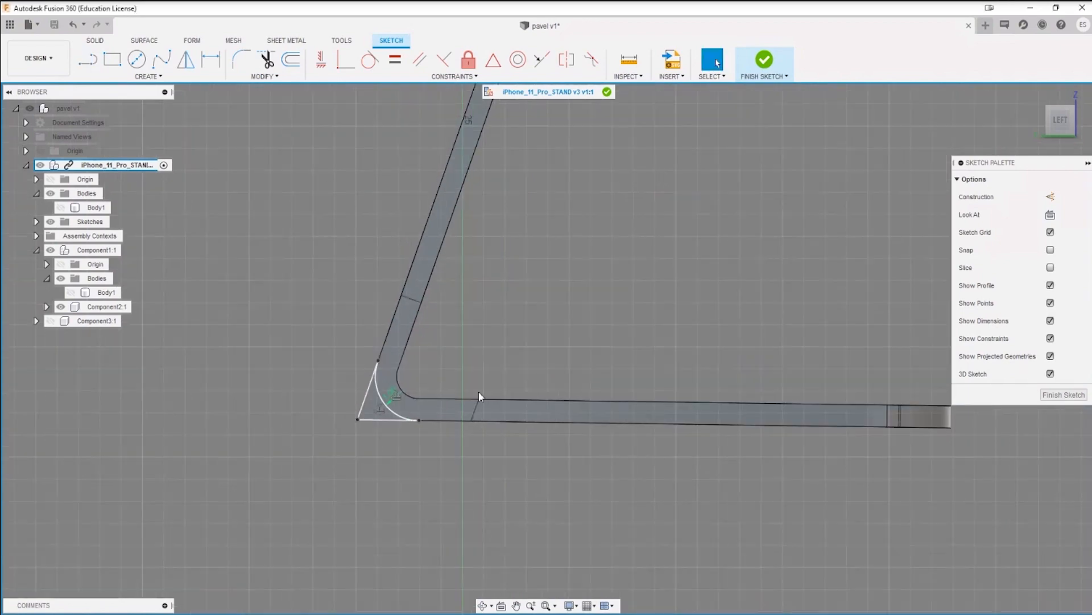
left_click(744, 76)
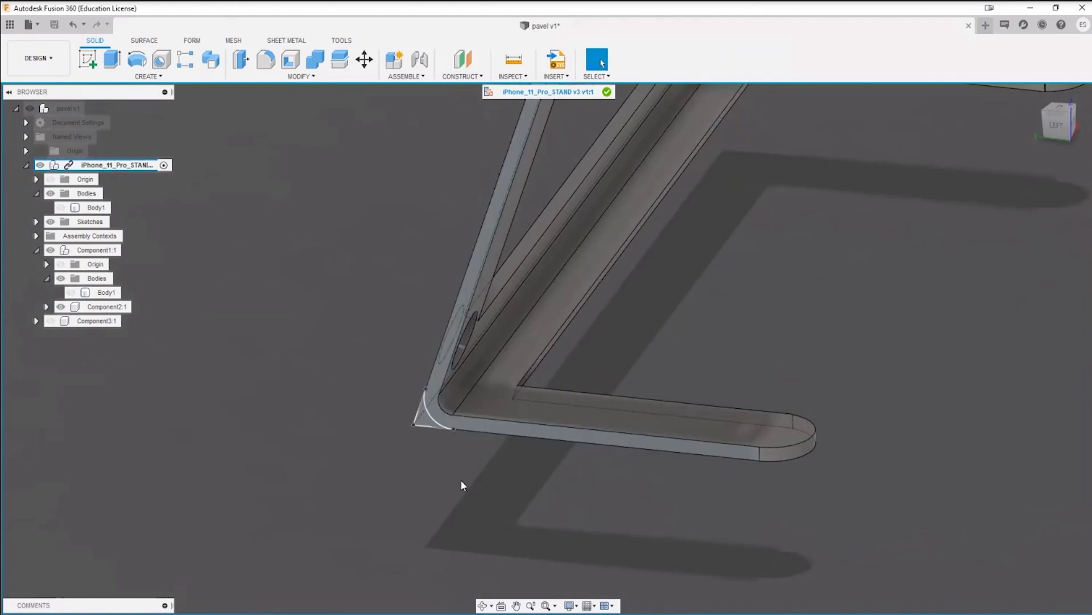
Step: Extrude the closed corner profile as a one-sided cut along the crossbar toward the opposite arm
key("e")
left_click_drag(426, 414, 808, 26)
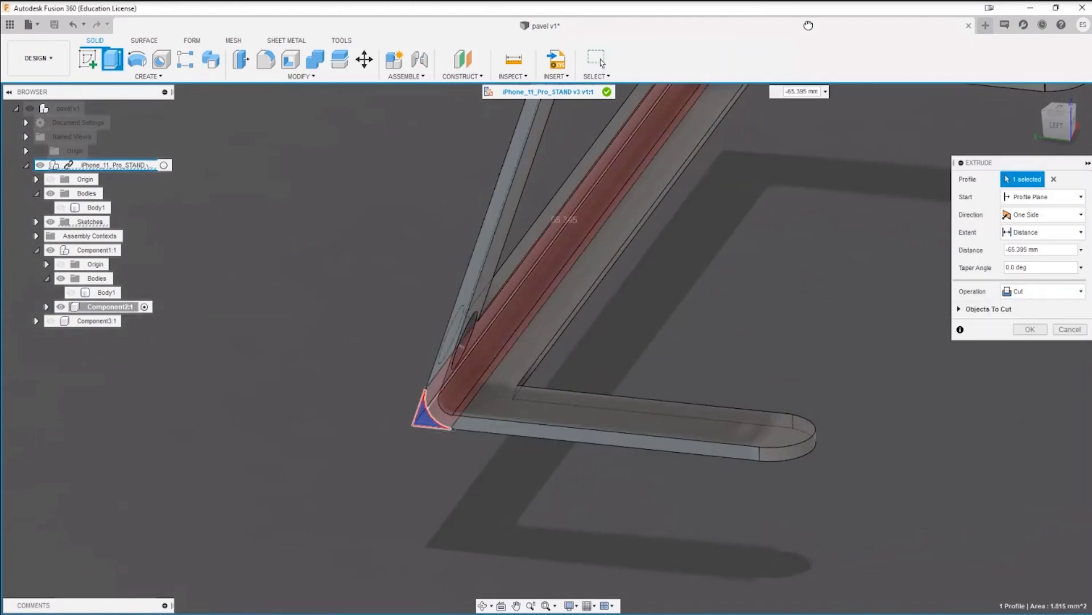
middle_click_drag(760, 237, 658, 398)
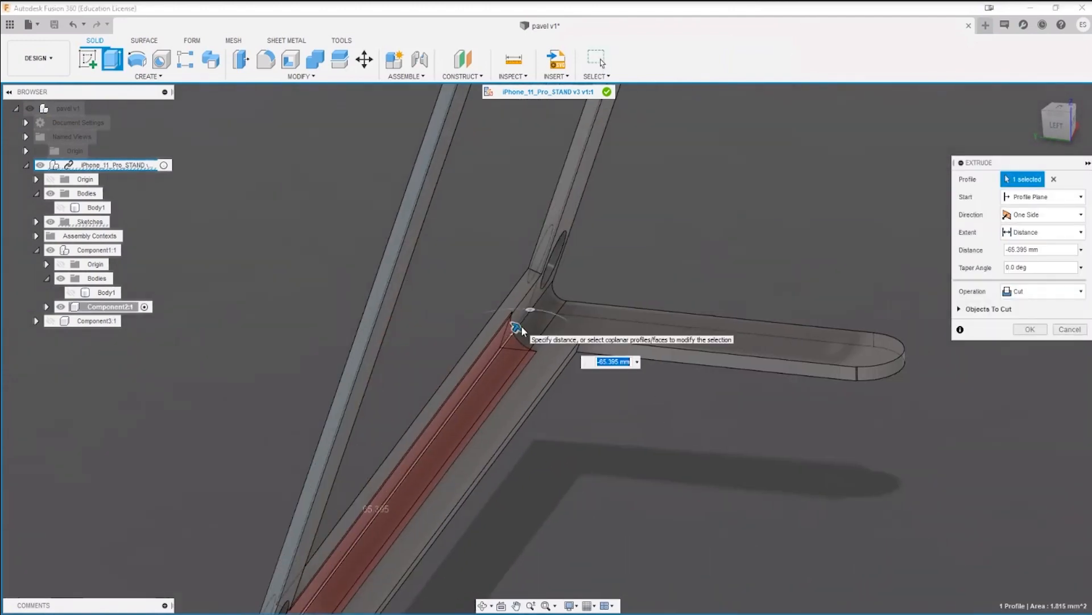
left_click_drag(522, 330, 585, 238)
left_click(1040, 332)
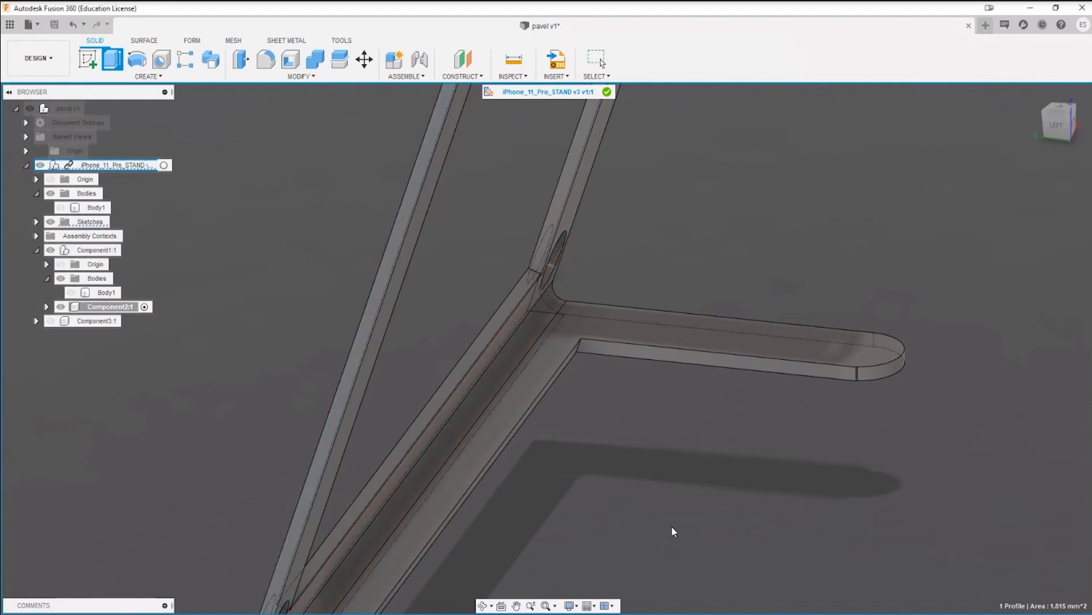
Step: Delete the two thin leftover faces forming the sharp outer corner along the crossbar
middle_click_drag(671, 526, 728, 342, "shift")
scroll(613, 418, "up", 3)
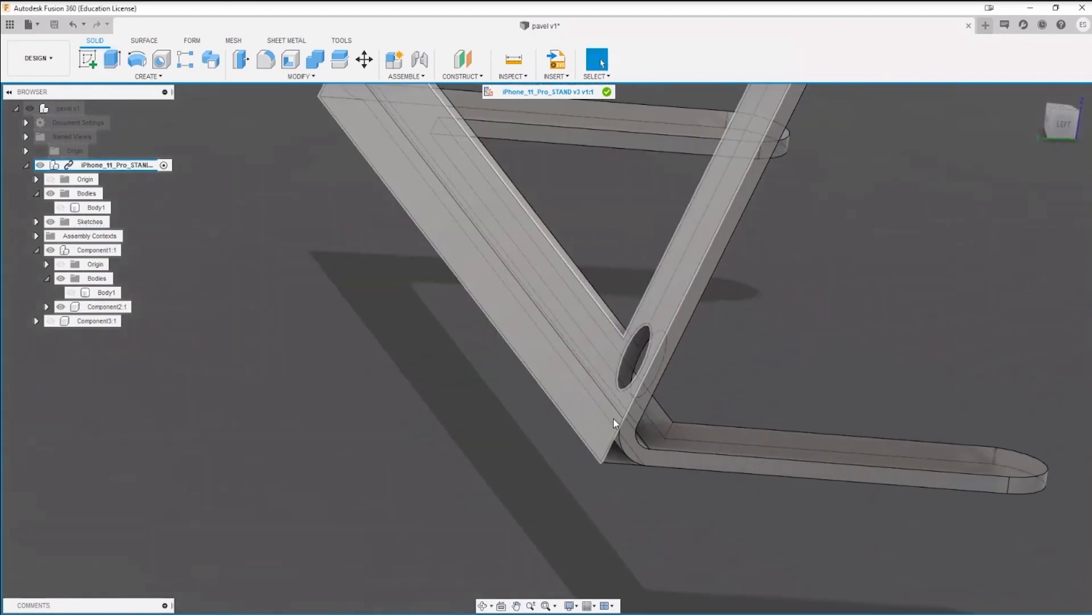
scroll(604, 433, "up", 4)
left_click(629, 475)
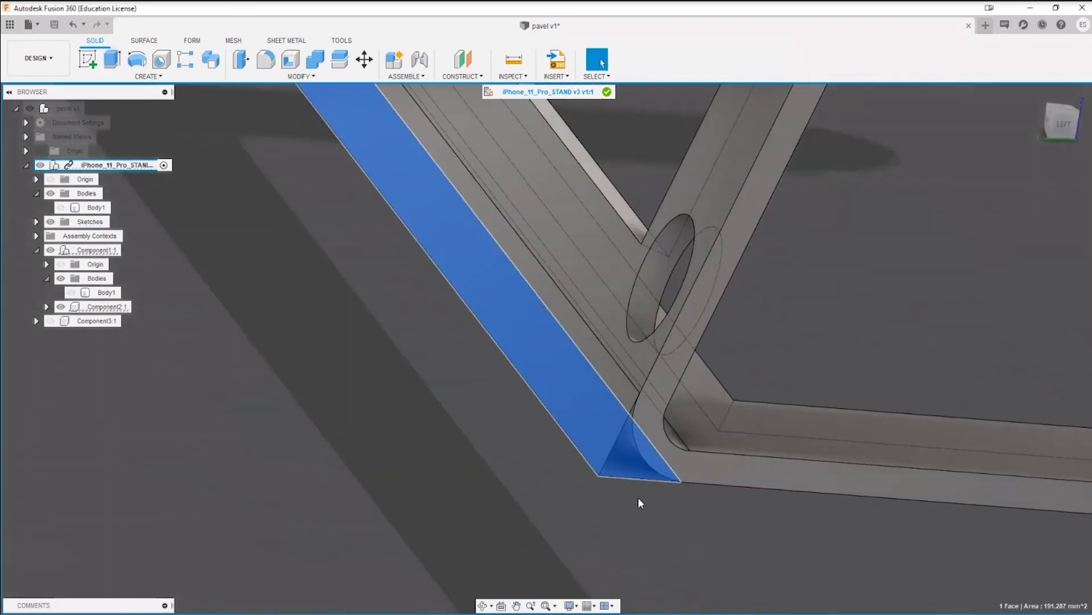
left_click(639, 501)
mouse_move(639, 494)
middle_mouse_down("shift")
mouse_move(590, 442)
mouse_move(590, 477)
mouse_move(578, 451)
mouse_move(629, 482)
middle_mouse_up("shift")
left_click(625, 482)
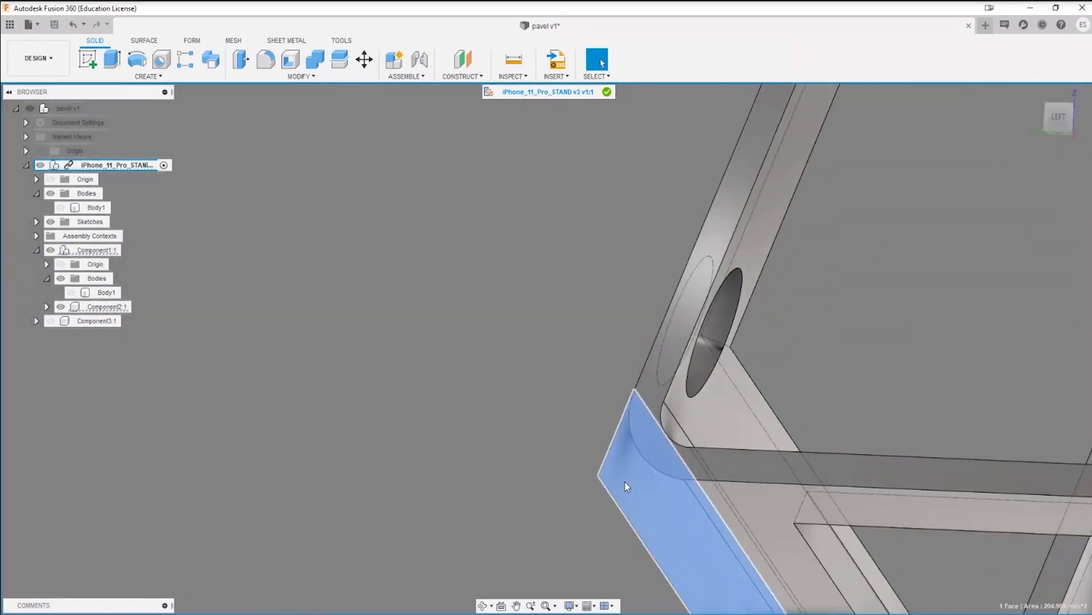
left_click(625, 482)
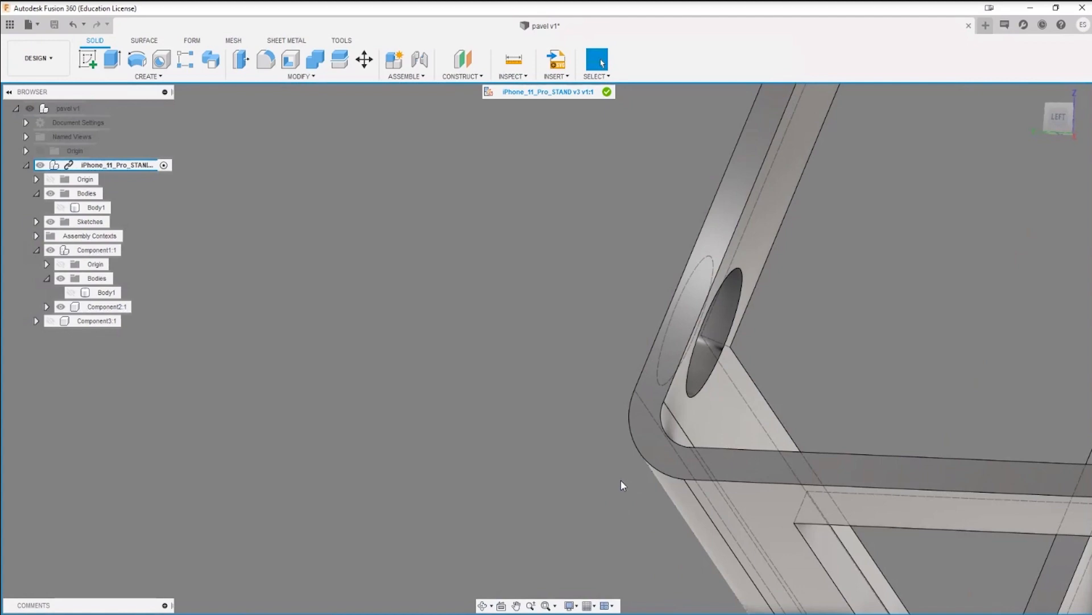
Step: Examine the rounded outer corner and the edge where it meets the arm beside the hole
middle_click_drag(620, 480, 290, 327, "shift")
scroll(438, 390, "down", 3)
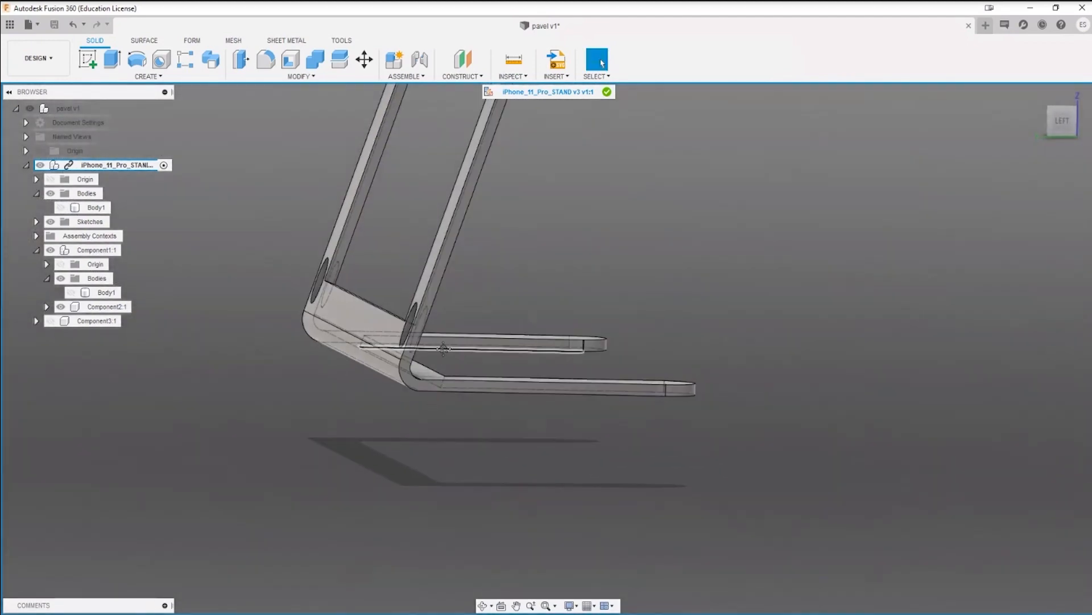
middle_click_drag(401, 469, 488, 389, "shift")
scroll(491, 382, "up", 3)
scroll(493, 387, "up", 10)
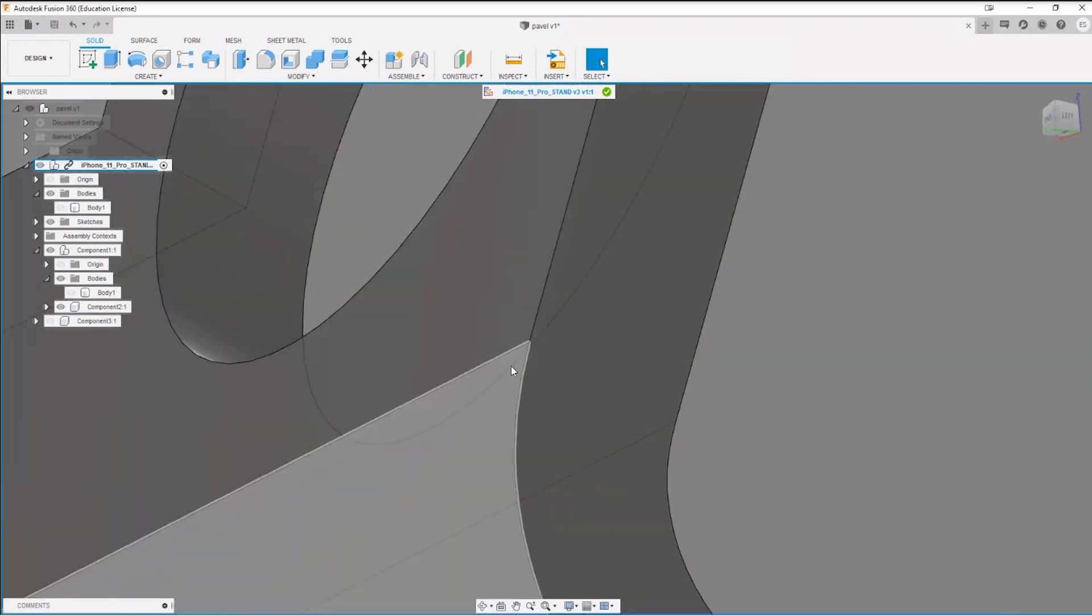
scroll(715, 316, "up", 3)
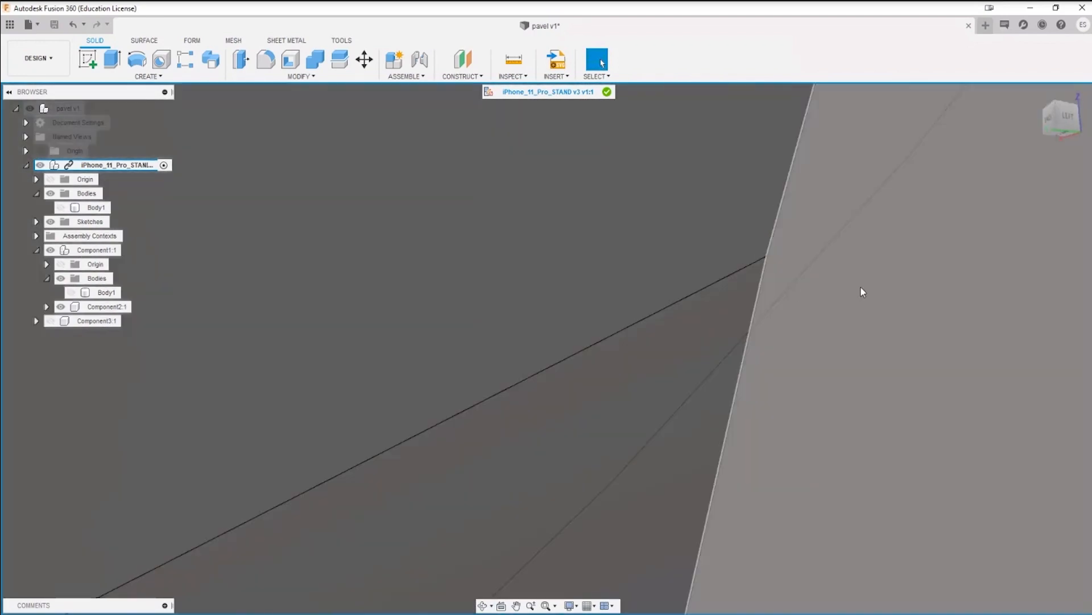
scroll(757, 259, "up", 3)
scroll(720, 386, "down", 8)
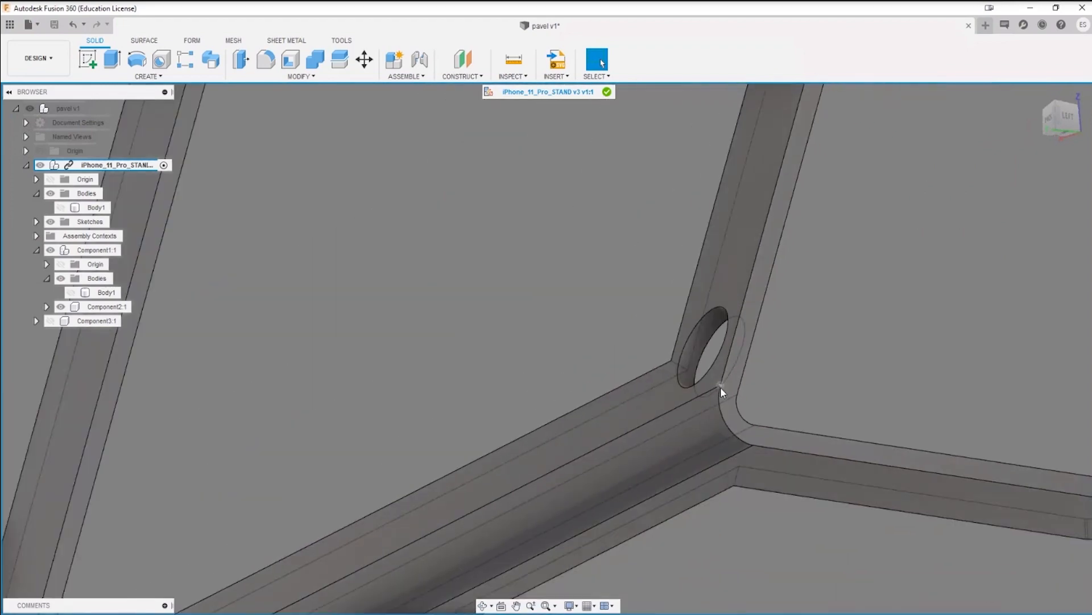
scroll(721, 387, "down", 5)
Step: Delete the 3 mm radius rounded end faces of both front feet
middle_click_drag(817, 336, 756, 387, "shift")
middle_click_drag(757, 387, 615, 365)
middle_click_drag(615, 364, 512, 390, "shift")
scroll(515, 415, "up", 4)
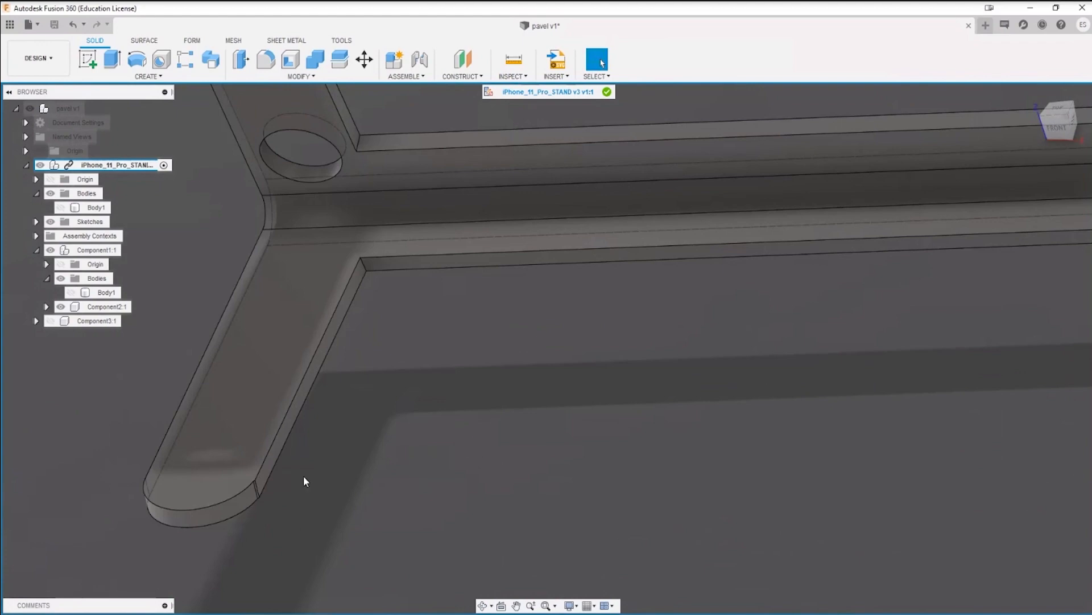
left_click(204, 513)
scroll(469, 513, "down", 4)
scroll(399, 507, "up", 8)
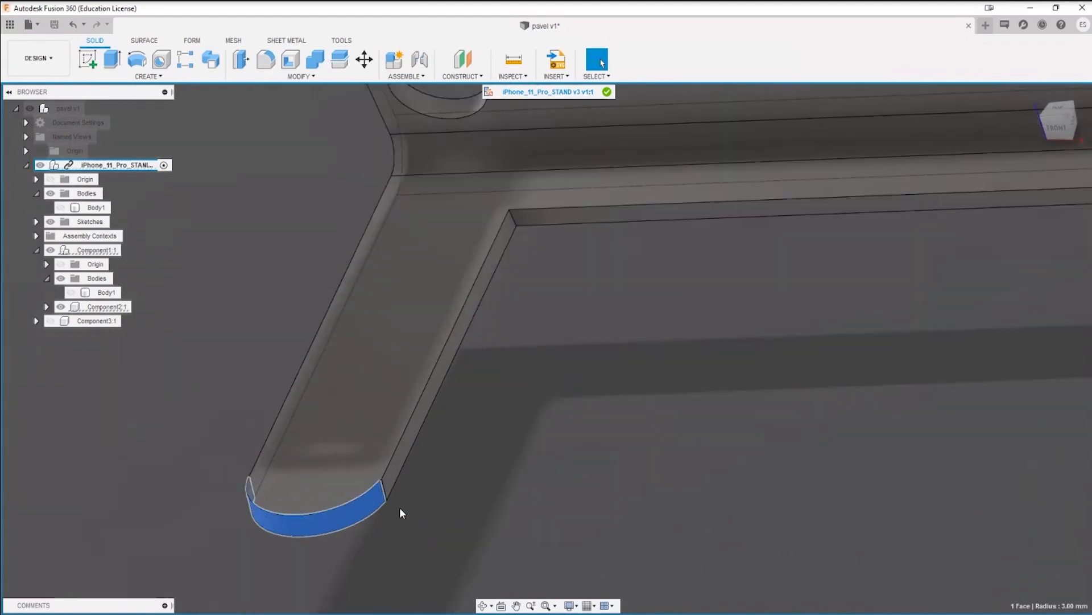
scroll(373, 485, "down", 5)
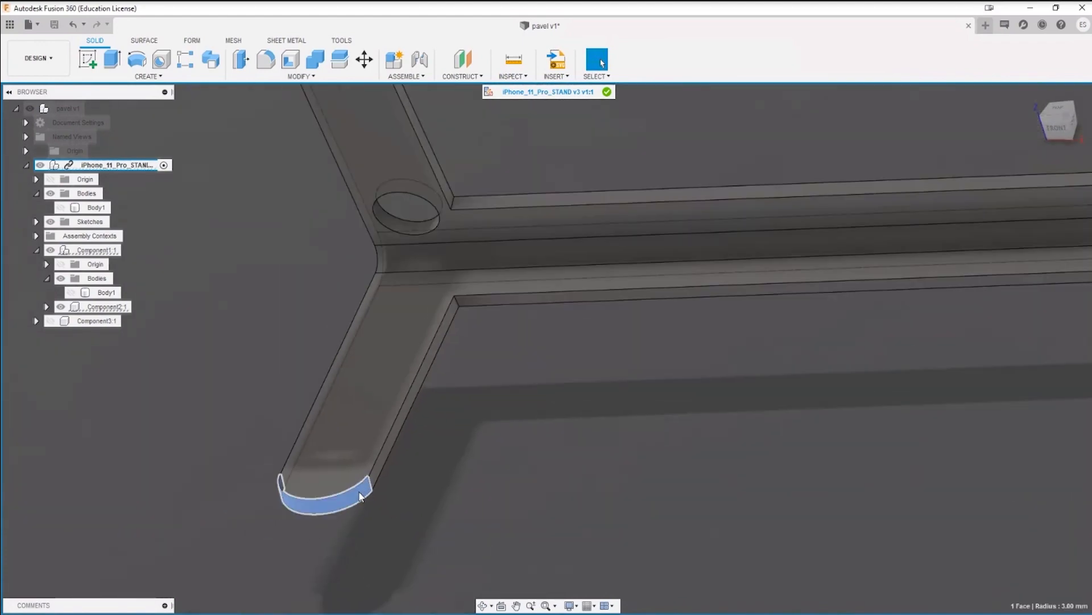
scroll(359, 498, "up", 1)
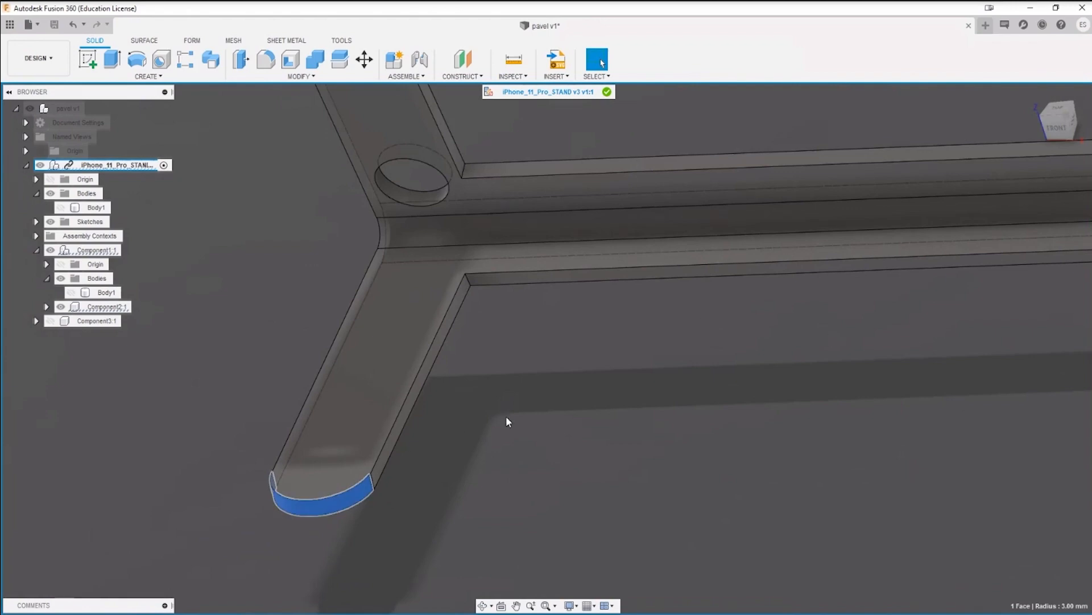
scroll(401, 460, "up", 3)
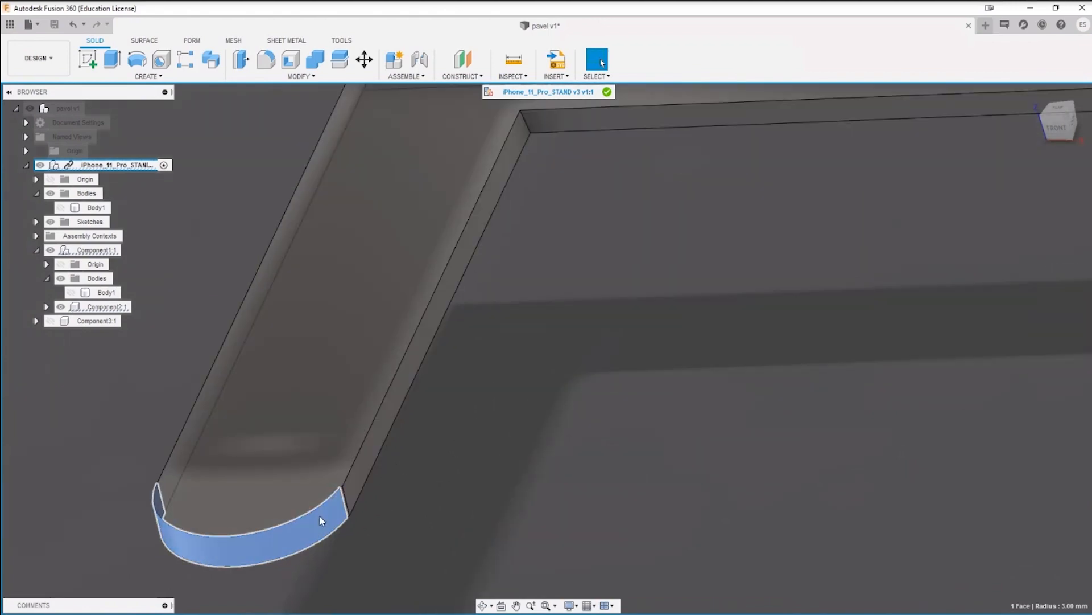
key("Delete")
scroll(342, 507, "down", 5)
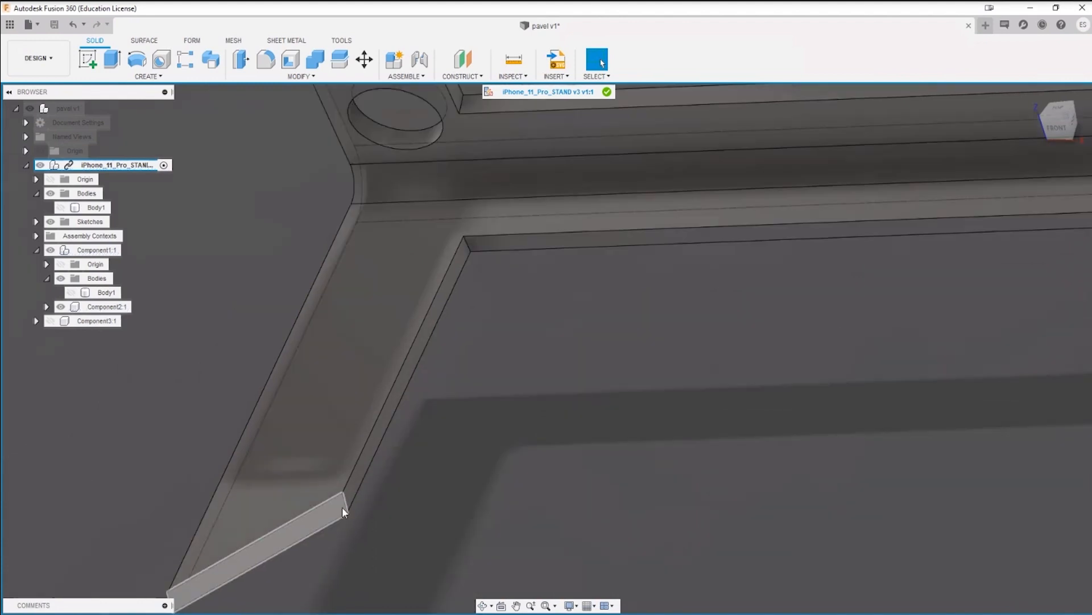
middle_click_drag(1050, 514, 687, 355)
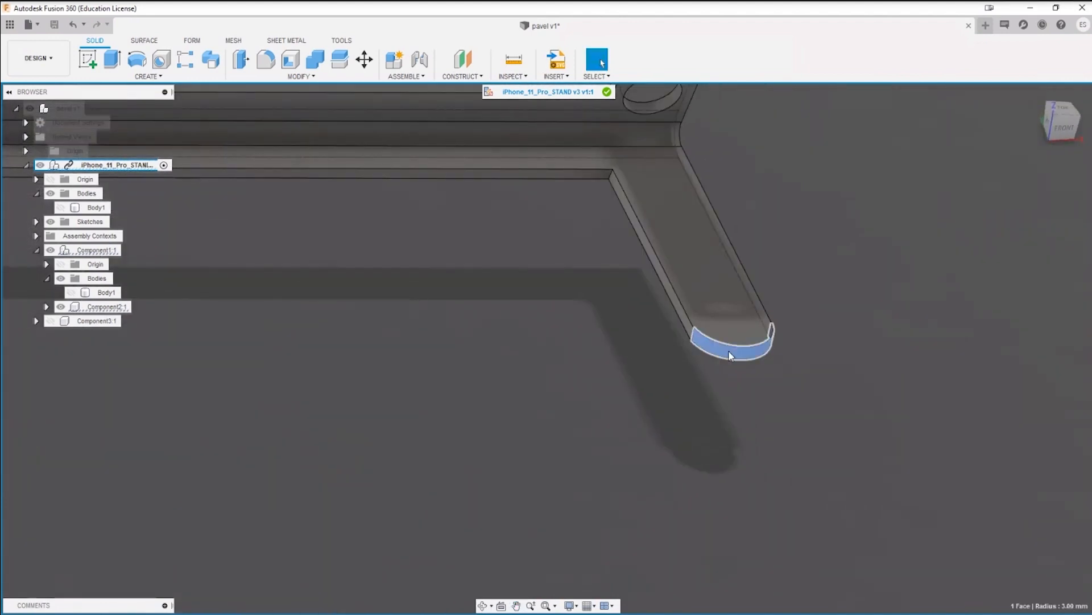
key("Delete")
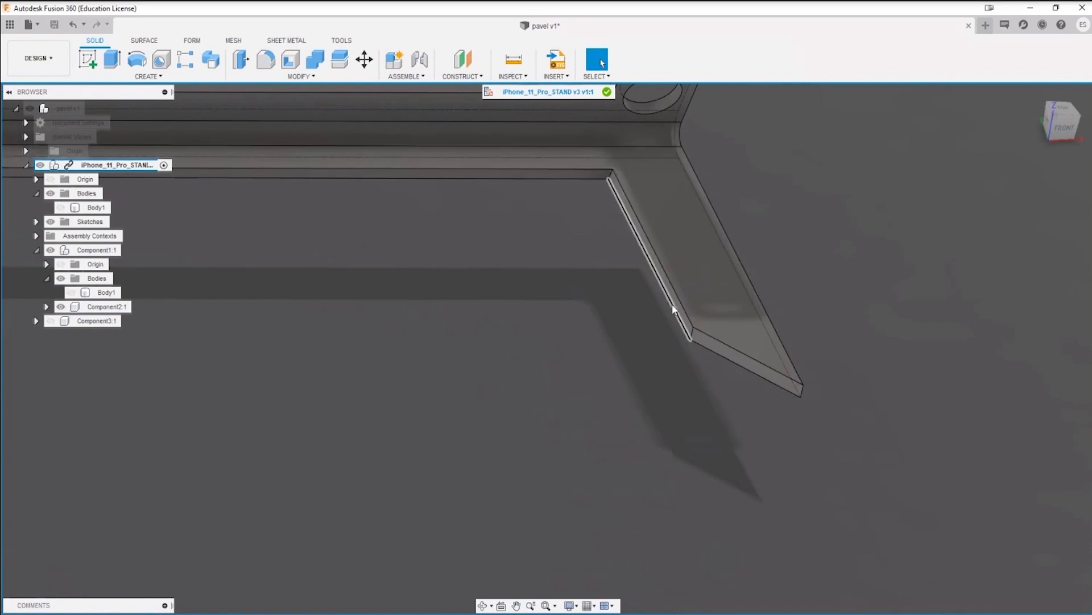
Step: Delete the facing inner side faces of the two front feet together
scroll(678, 317, "up", 3)
left_click(688, 322)
scroll(436, 407, "down", 3)
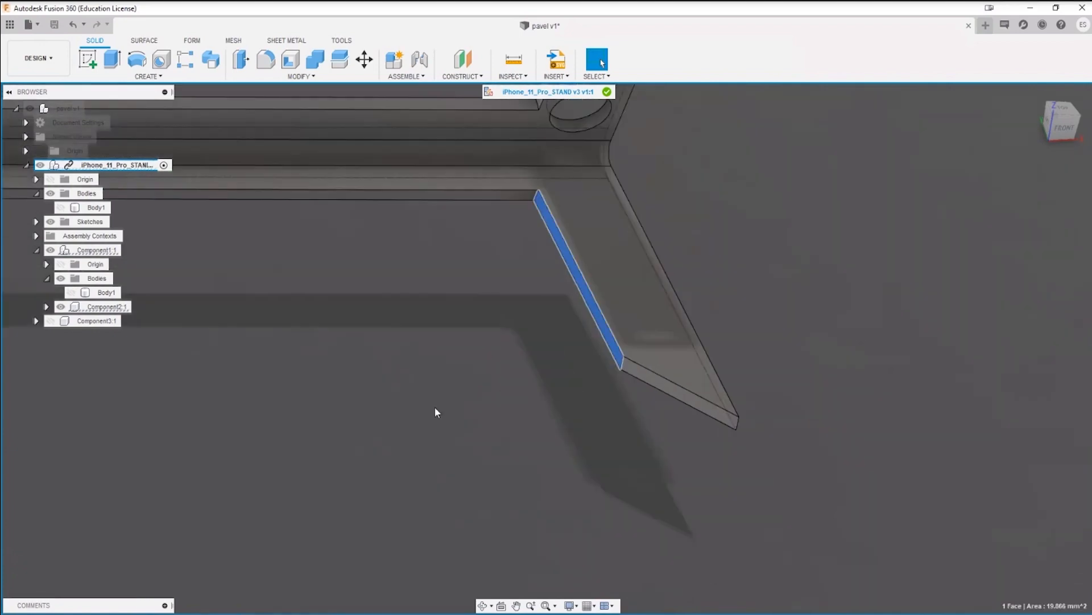
middle_click_drag(347, 341, 453, 318)
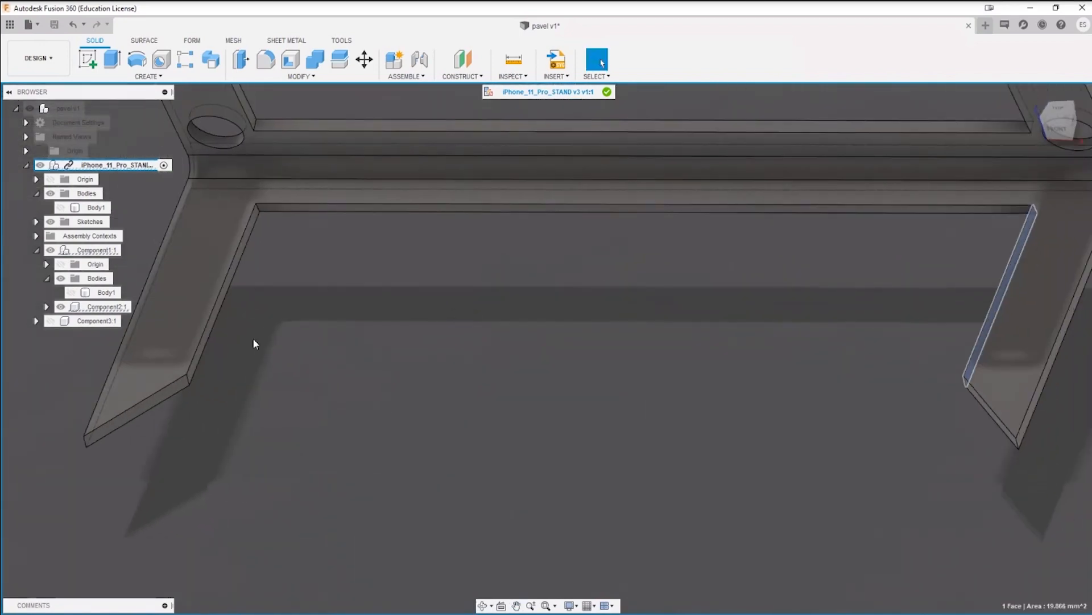
scroll(210, 340, "up", 3)
left_click(197, 343)
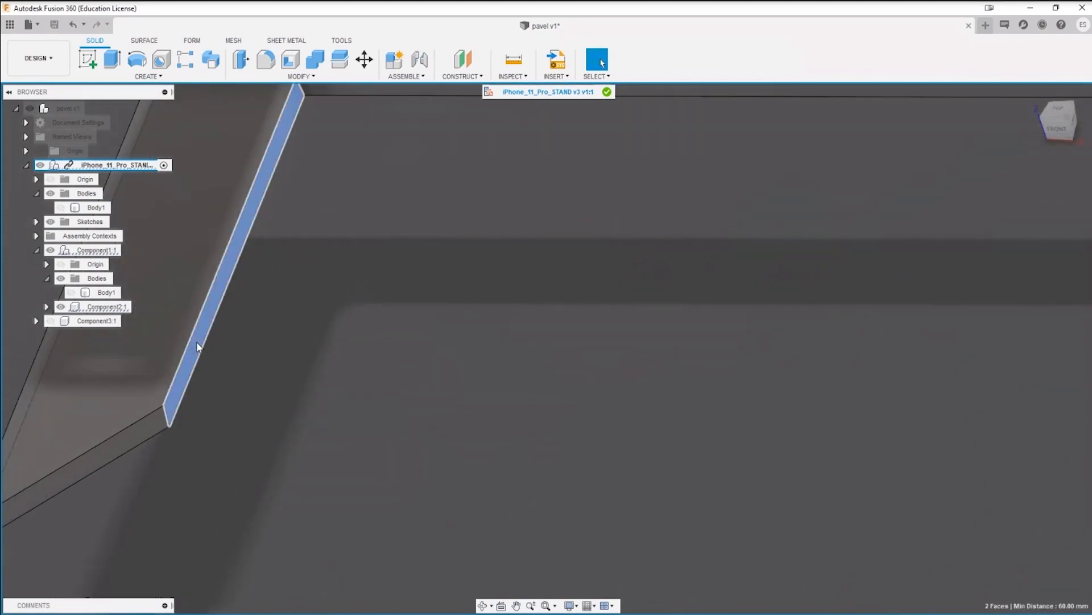
key("Delete")
scroll(747, 404, "down", 5)
middle_click_drag(877, 414, 590, 373)
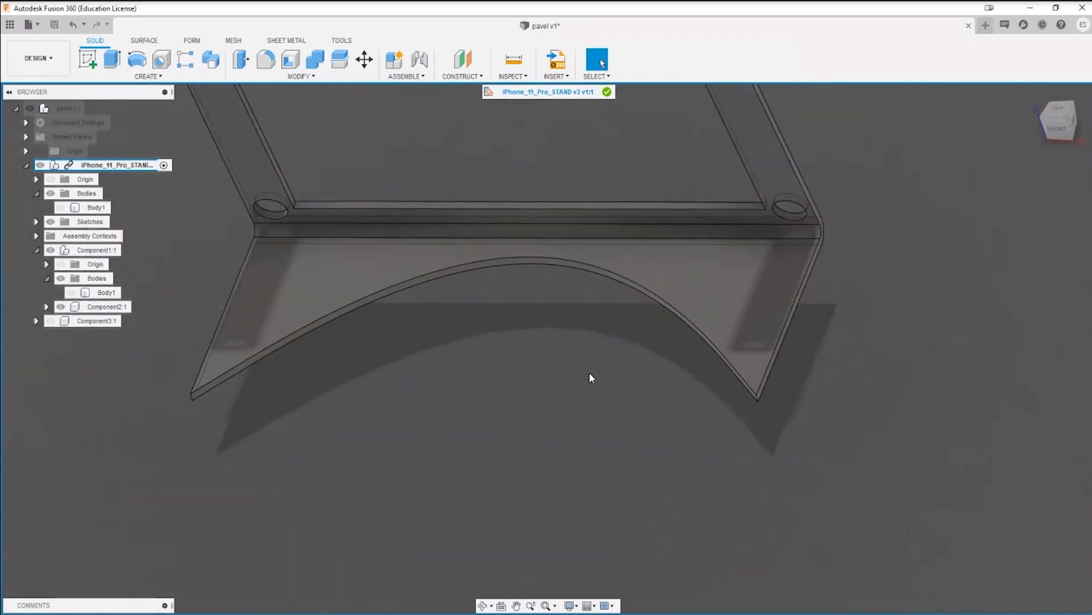
mouse_move(656, 390)
middle_mouse_down("shift")
mouse_move(683, 421)
mouse_move(652, 455)
mouse_move(662, 380)
middle_mouse_up("shift")
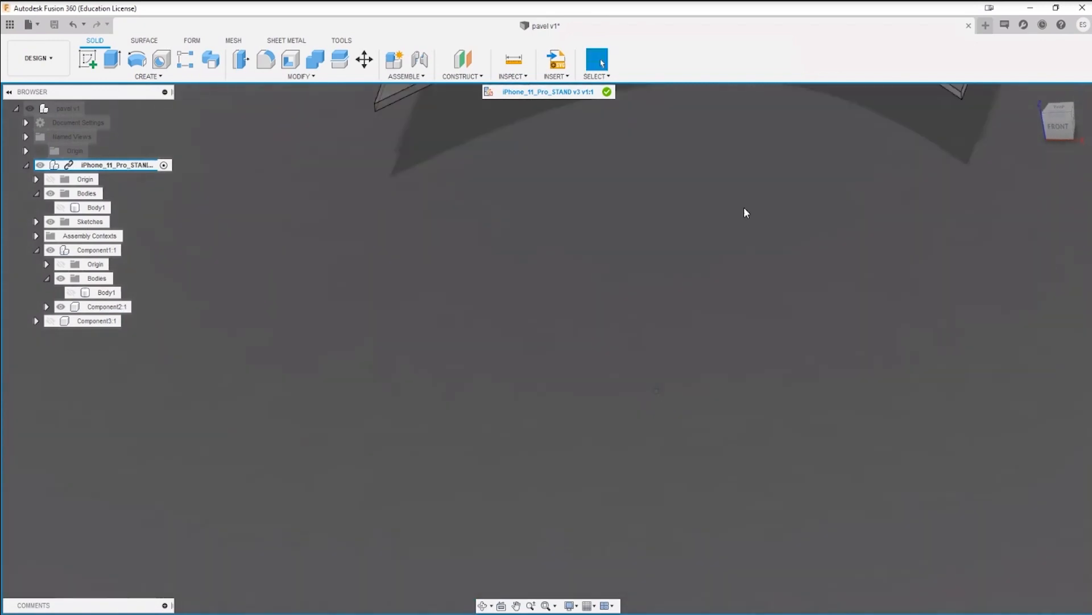
Step: Fillet the vertical edges at both pointed tips of the curved front base with a 2 mm radius
middle_click_drag(743, 208, 581, 521)
key("Escape")
scroll(344, 334, "up", 8)
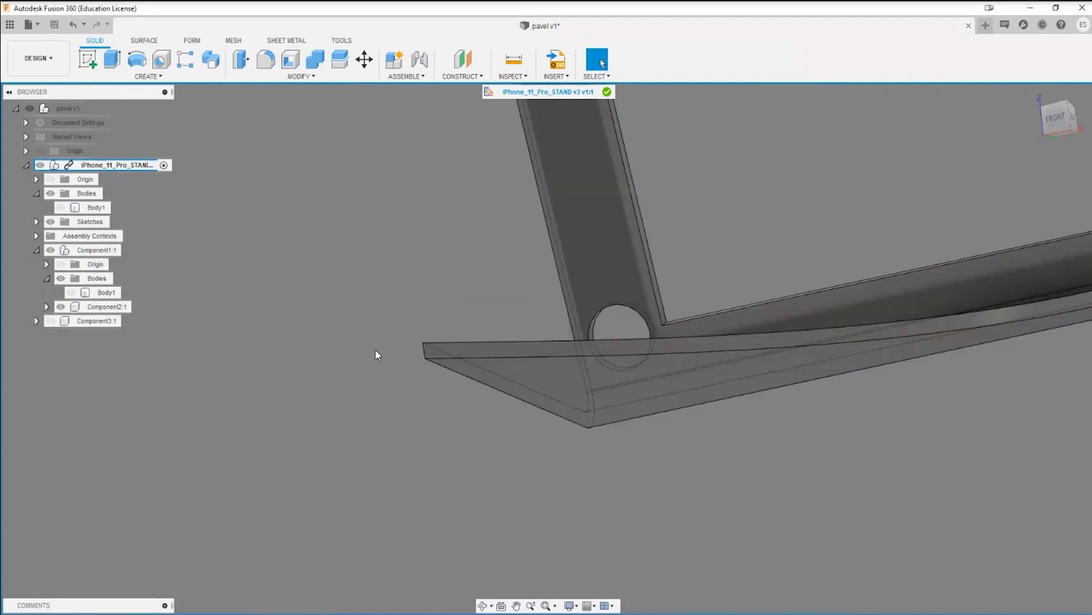
left_click(272, 66)
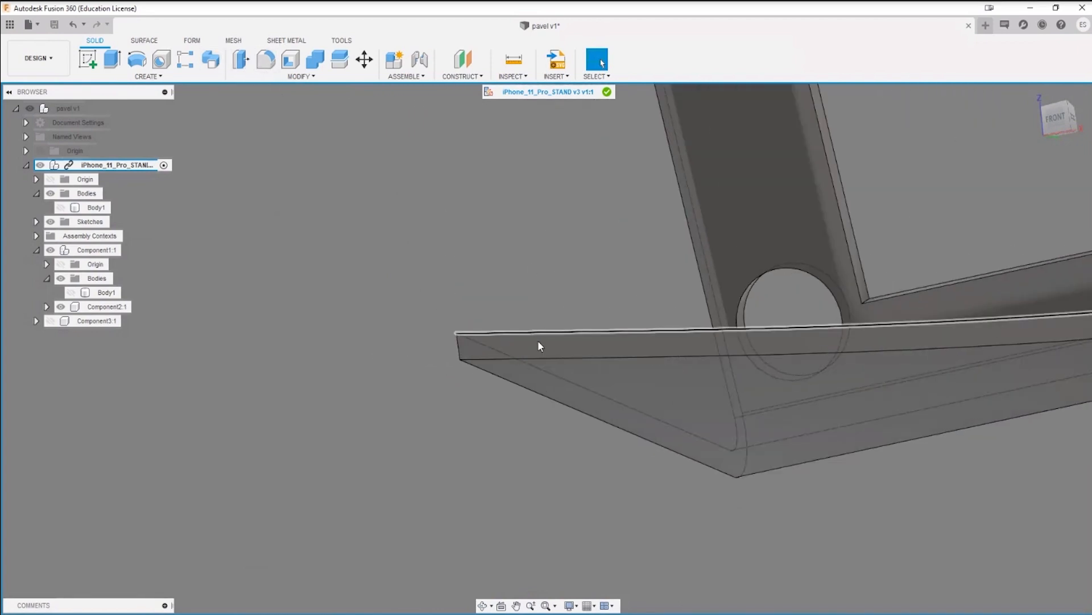
left_click(459, 344)
scroll(597, 431, "down", 5)
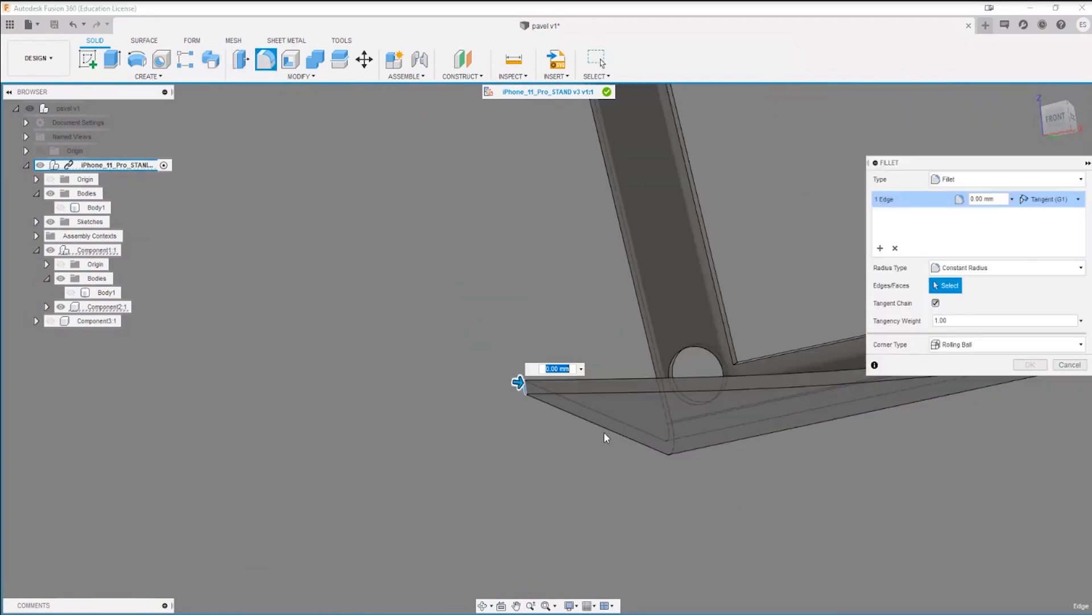
middle_click_drag(791, 441, 91, 524)
scroll(344, 395, "up", 5)
left_click(418, 370)
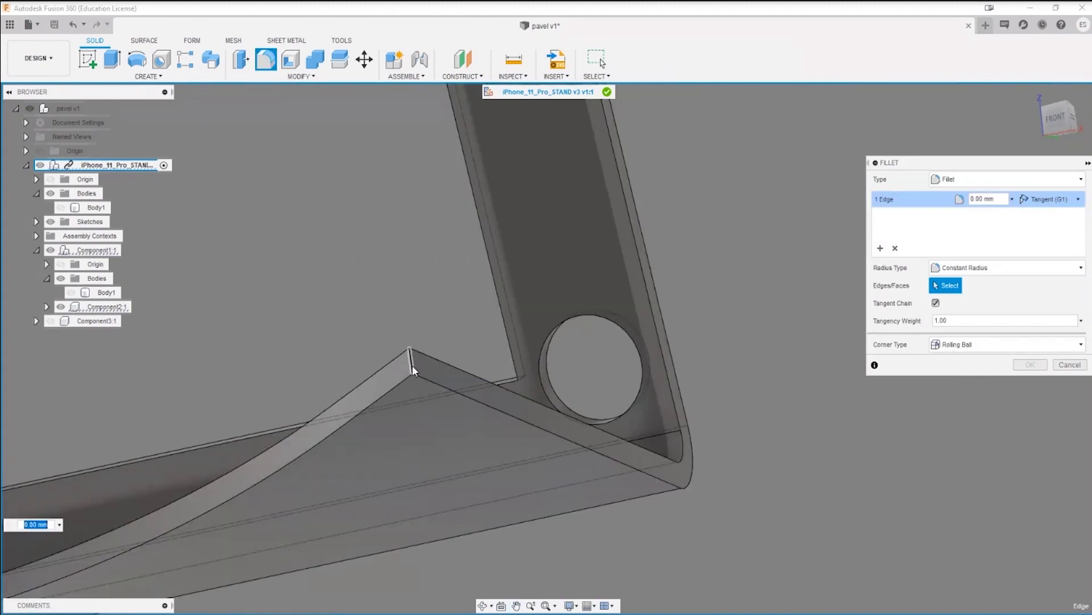
scroll(312, 493, "down", 5)
middle_click_drag(224, 512, 645, 371)
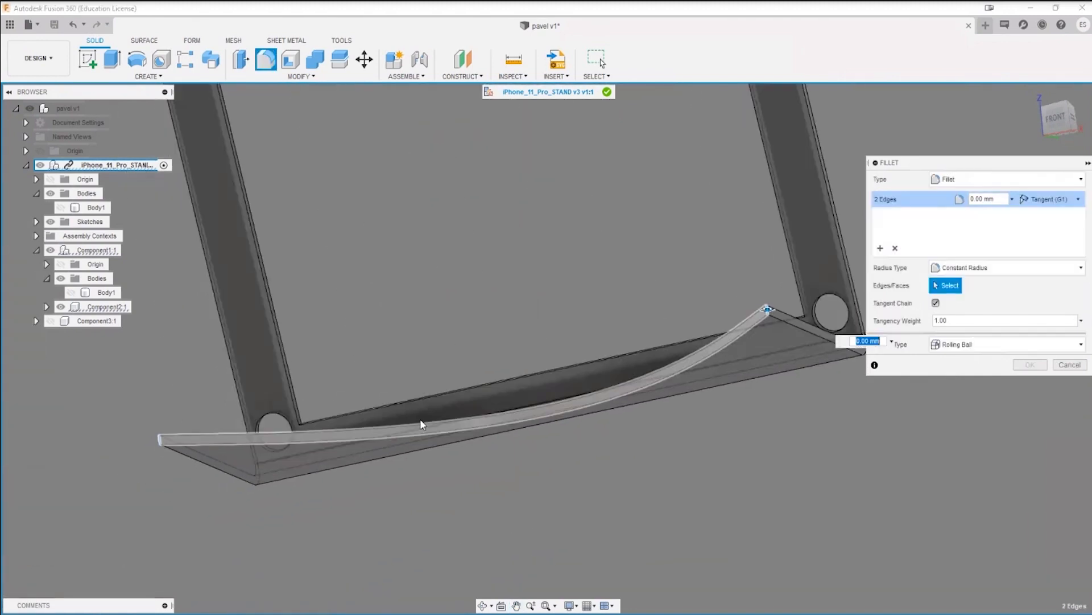
key("Return")
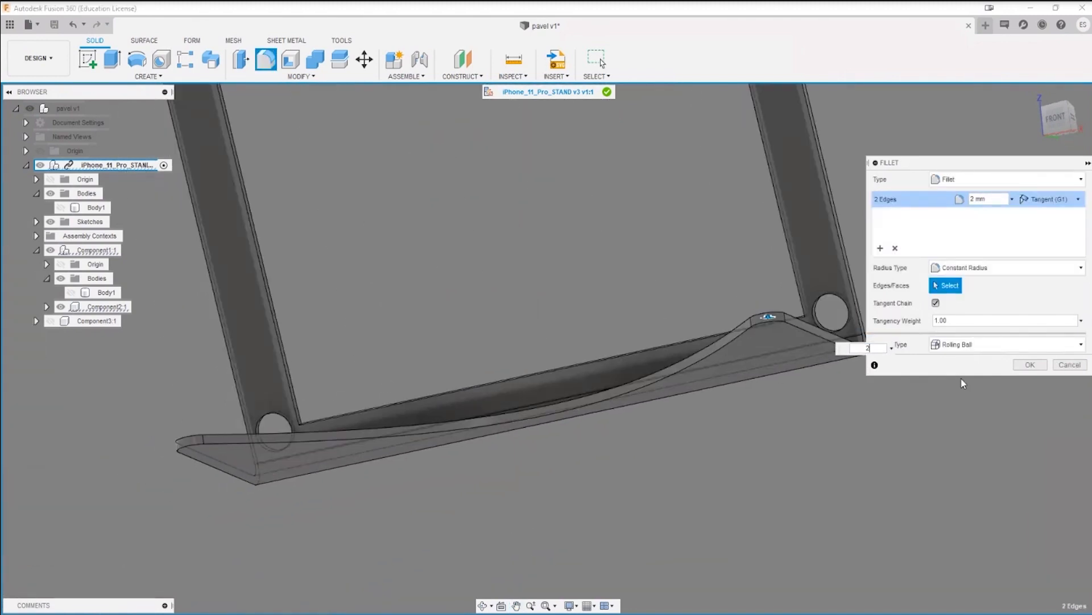
left_click(1035, 367)
Step: Examine the rounded tips and curved edge of the base, and the stand from behind
scroll(721, 474, "down", 5)
middle_click_drag(777, 310, 817, 337, "shift")
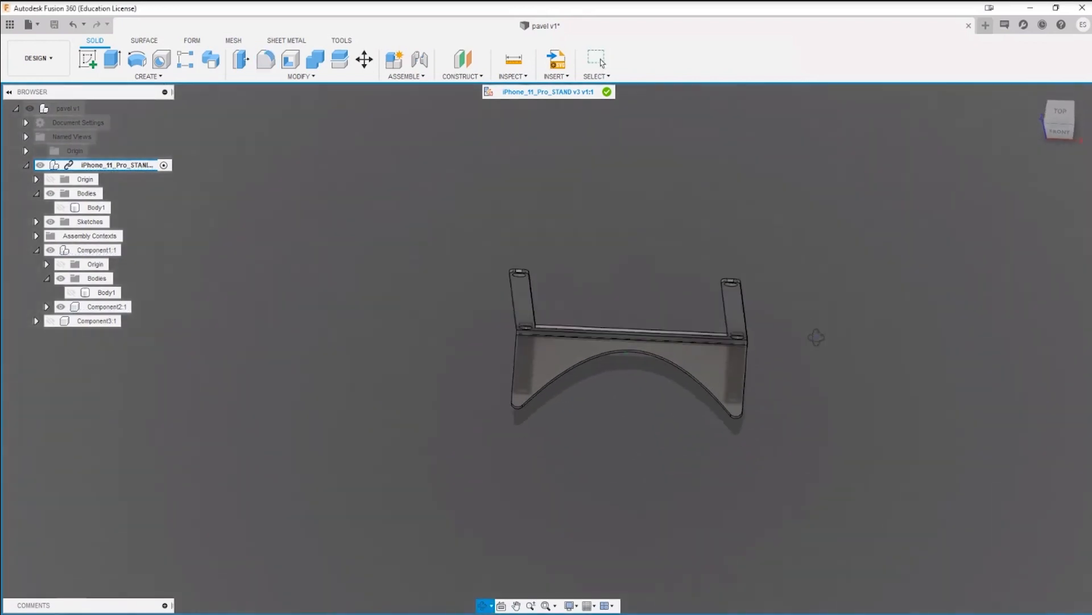
scroll(462, 462, "up", 1)
scroll(529, 413, "up", 5)
middle_click_drag(628, 277, 477, 395)
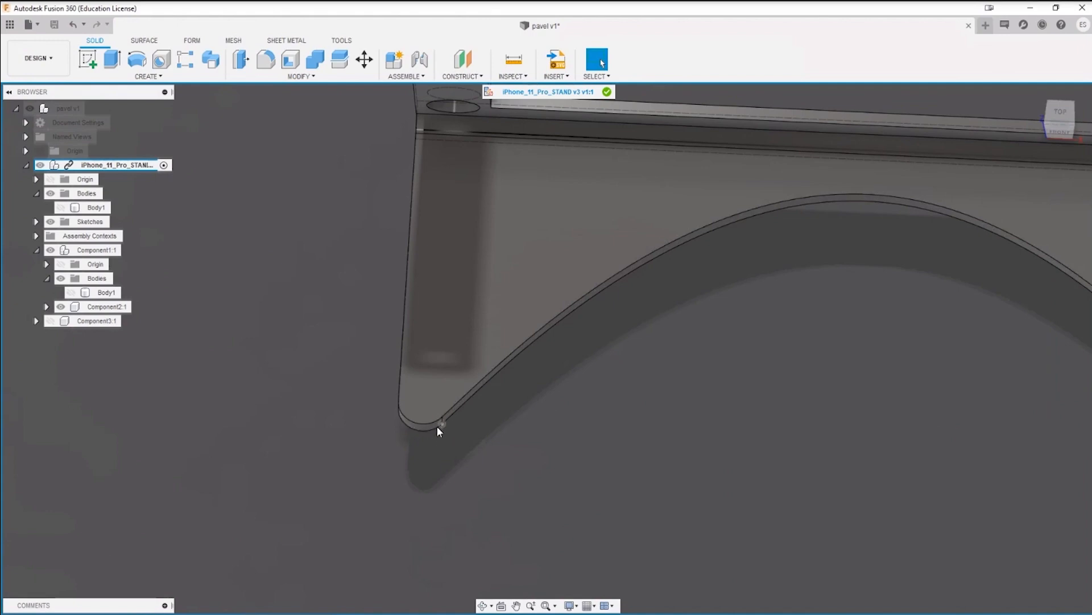
scroll(449, 464, "down", 5)
middle_click_drag(473, 473, 438, 458, "shift")
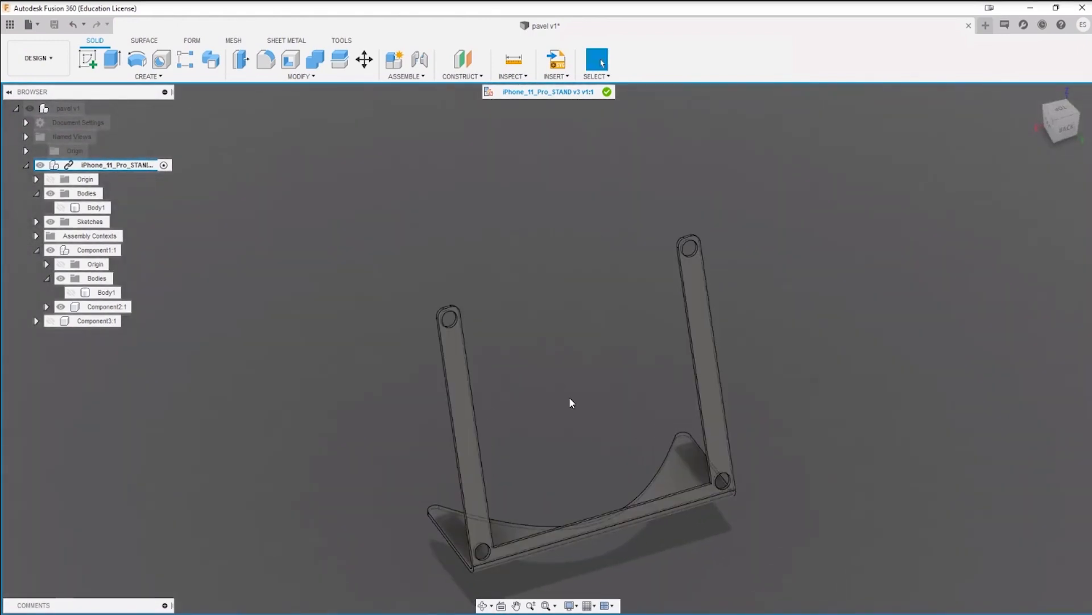
middle_click_drag(571, 397, 519, 290)
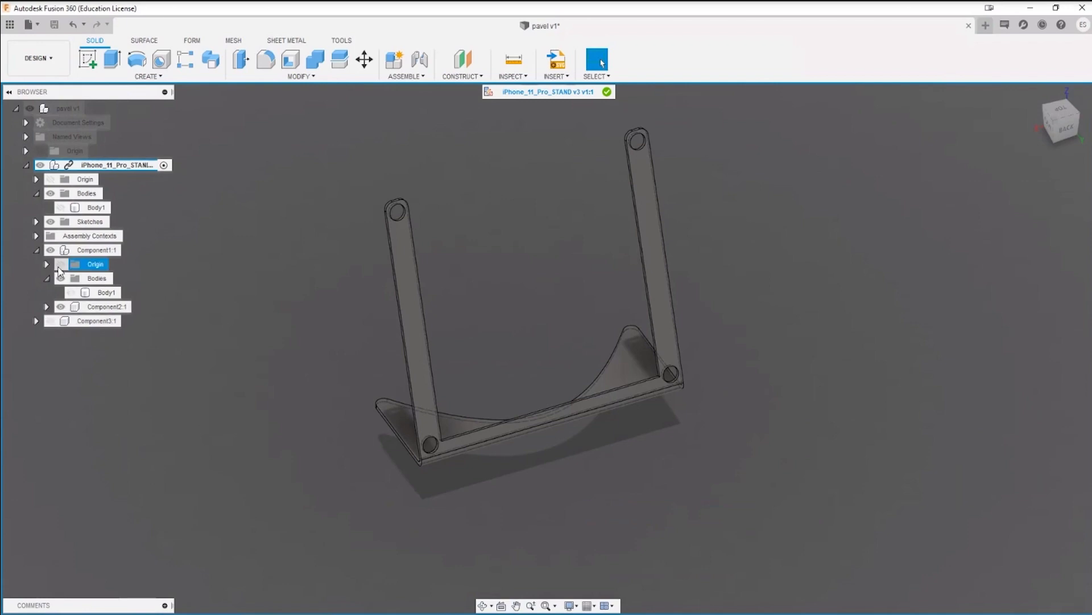
Step: Show the honeycomb back panel, Body1 of Component1, together with the stand frame
left_click(71, 293)
middle_click_drag(268, 400, 111, 394, "shift")
scroll(463, 424, "up", 5)
middle_click_drag(373, 353, 156, 420, "shift")
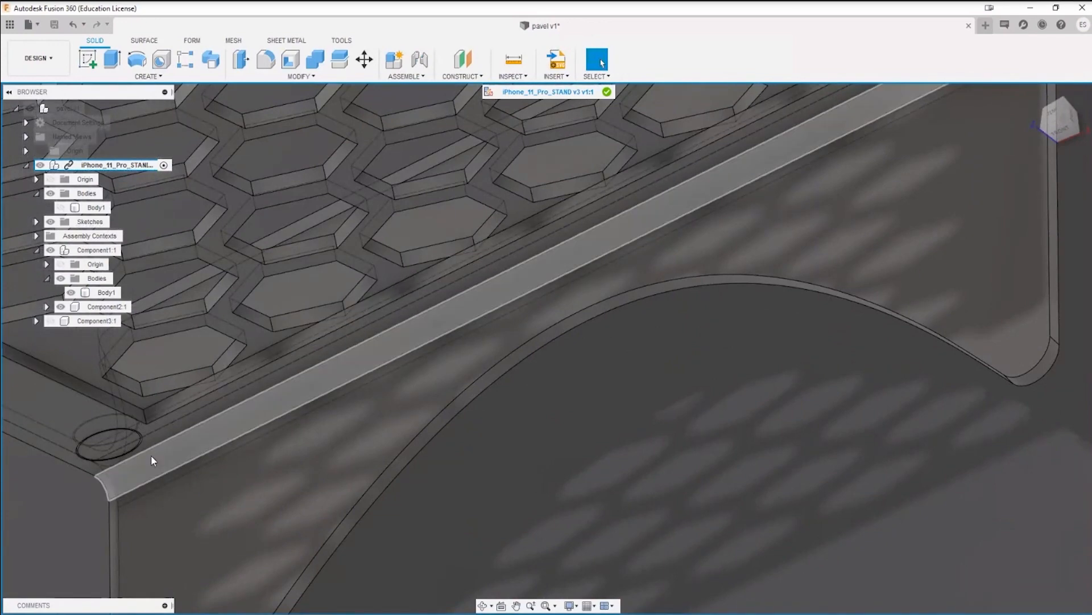
Step: Try to round the two lower inner corners of the frame opening with a 3 mm fillet
key("f")
left_click(145, 413)
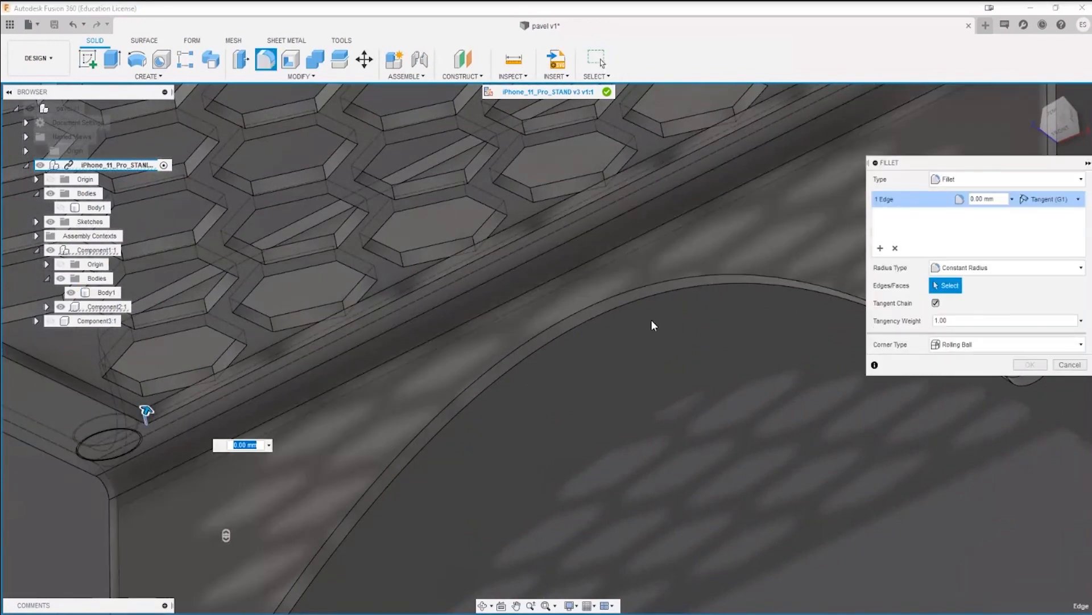
middle_click_drag(651, 319, 577, 283, "shift")
scroll(578, 283, "up", 6)
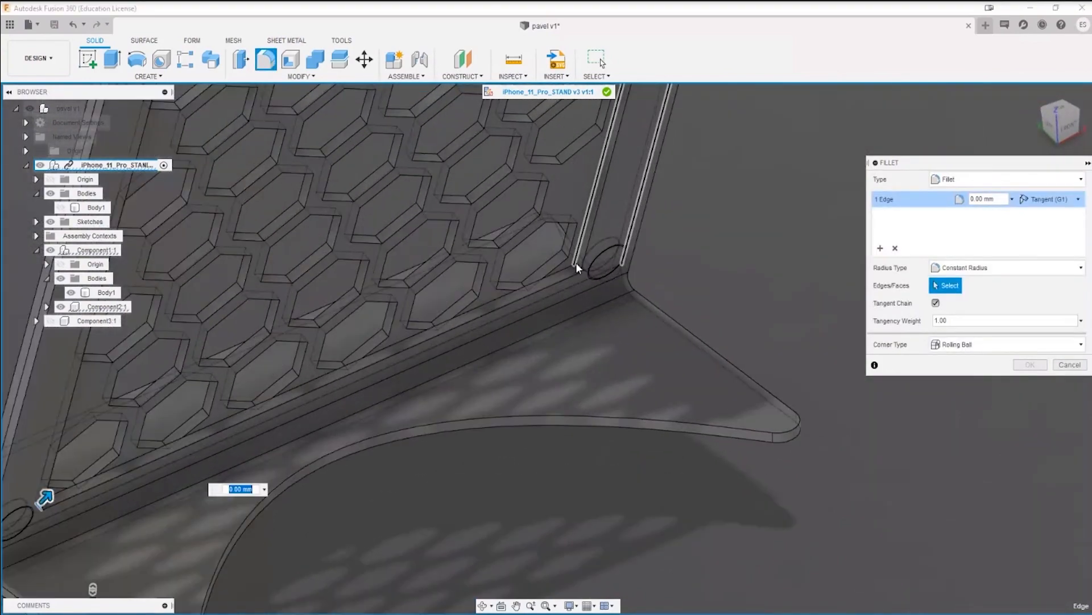
scroll(582, 394, "down", 6)
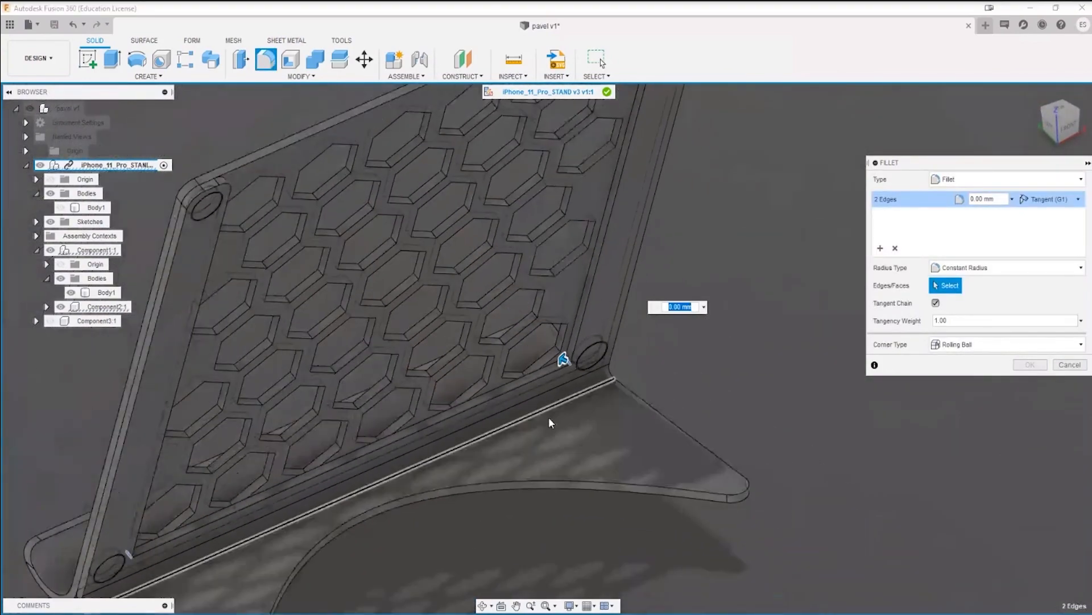
scroll(548, 418, "up", 3)
type("5")
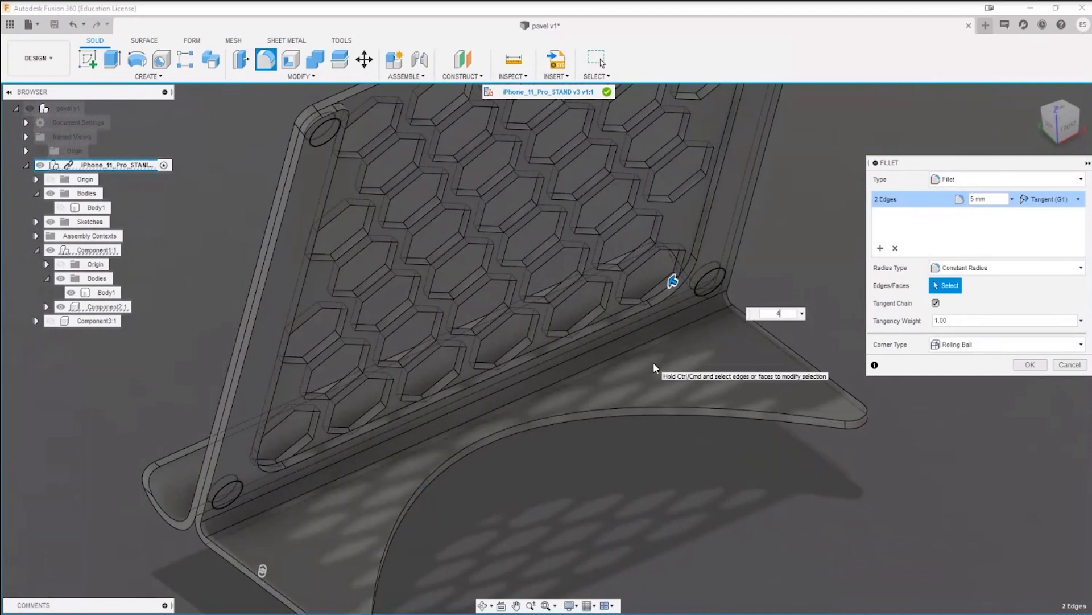
key("BackSpace")
type("4")
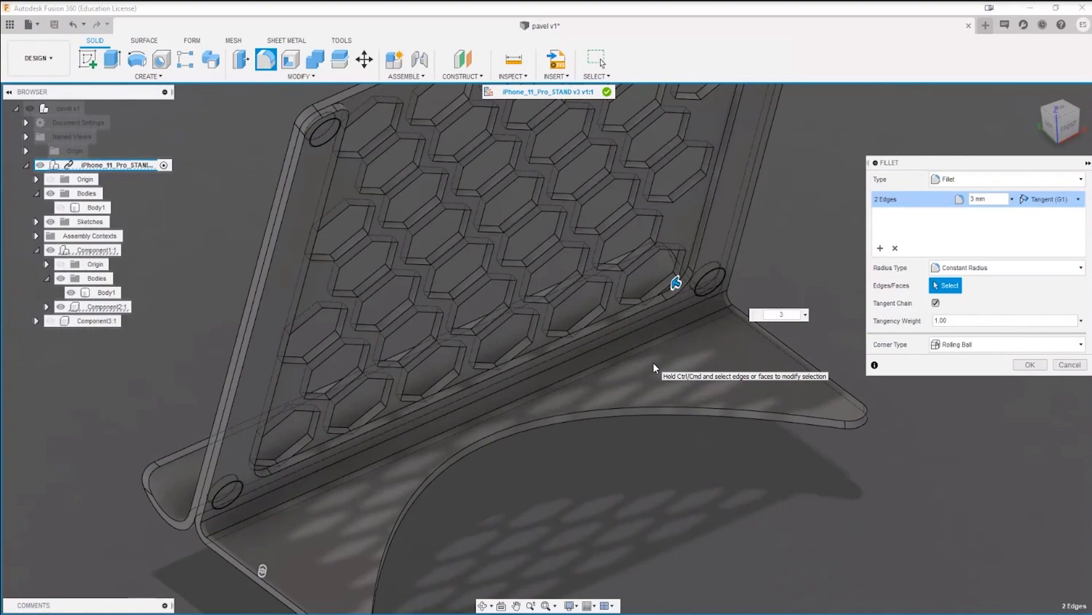
key("Return")
Step: Offset the lower inner side face of the frame opening by -1.994 mm, narrowing the bar along the bend
scroll(654, 362, "up", 5)
middle_click_drag(728, 323, 697, 249, "shift")
middle_click_drag(692, 295, 705, 309, "shift")
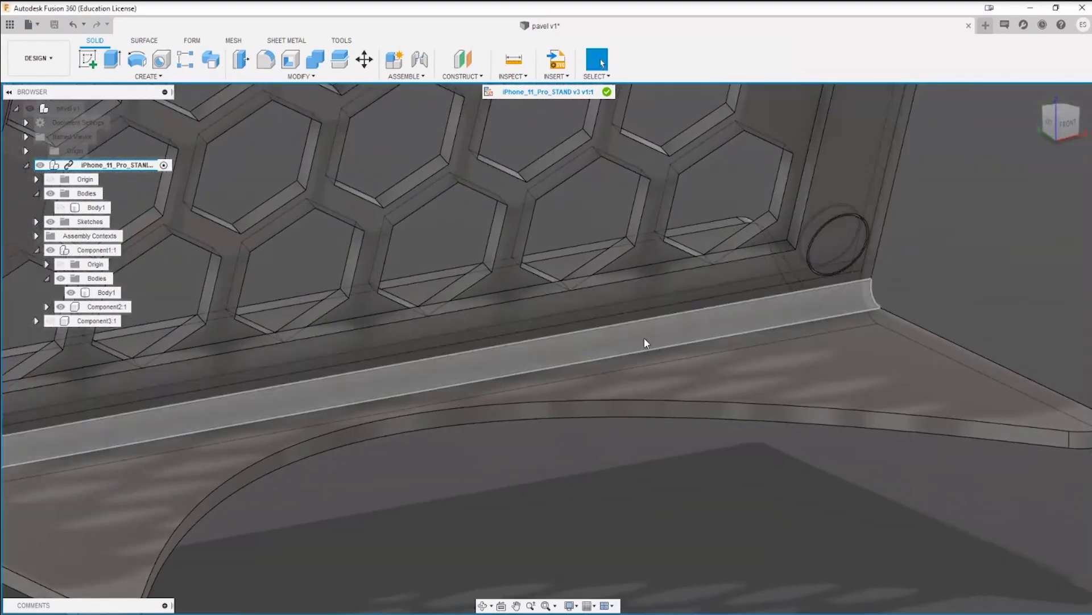
key("q")
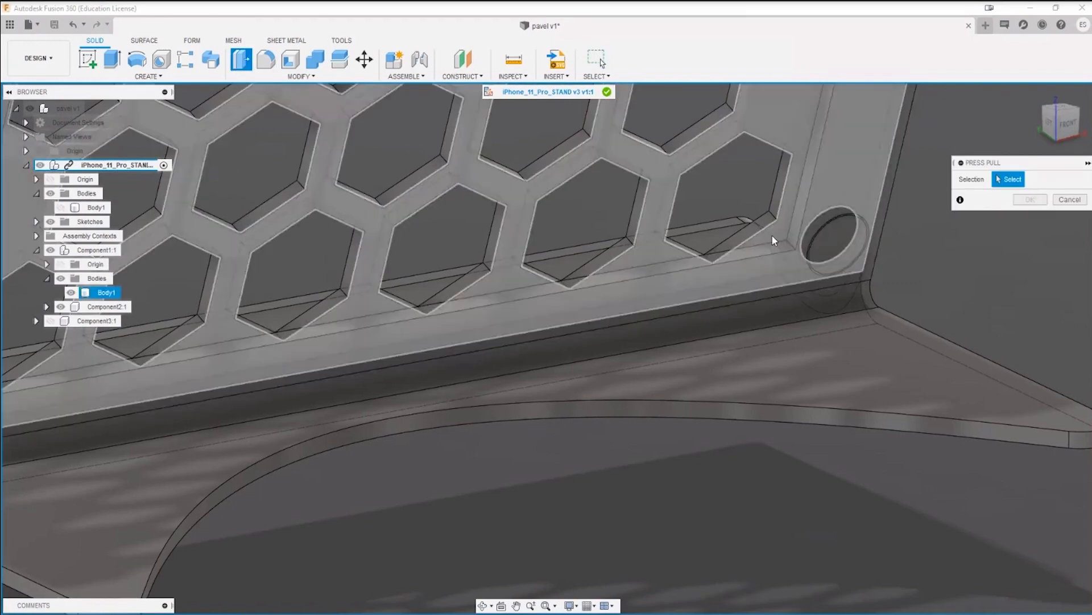
left_click(756, 248)
left_click_drag(766, 238, 759, 267)
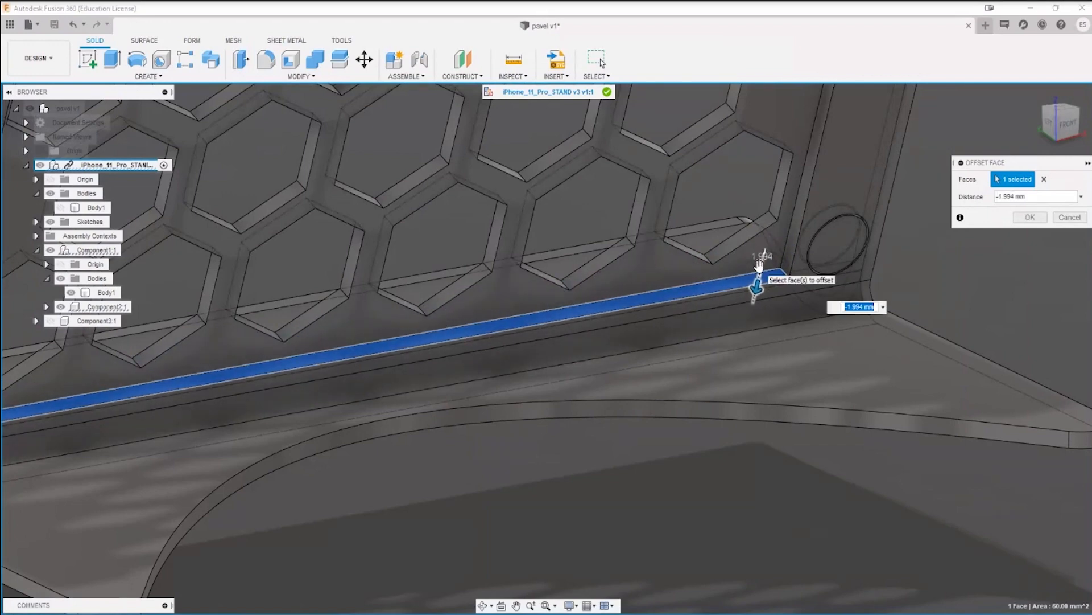
key("Return")
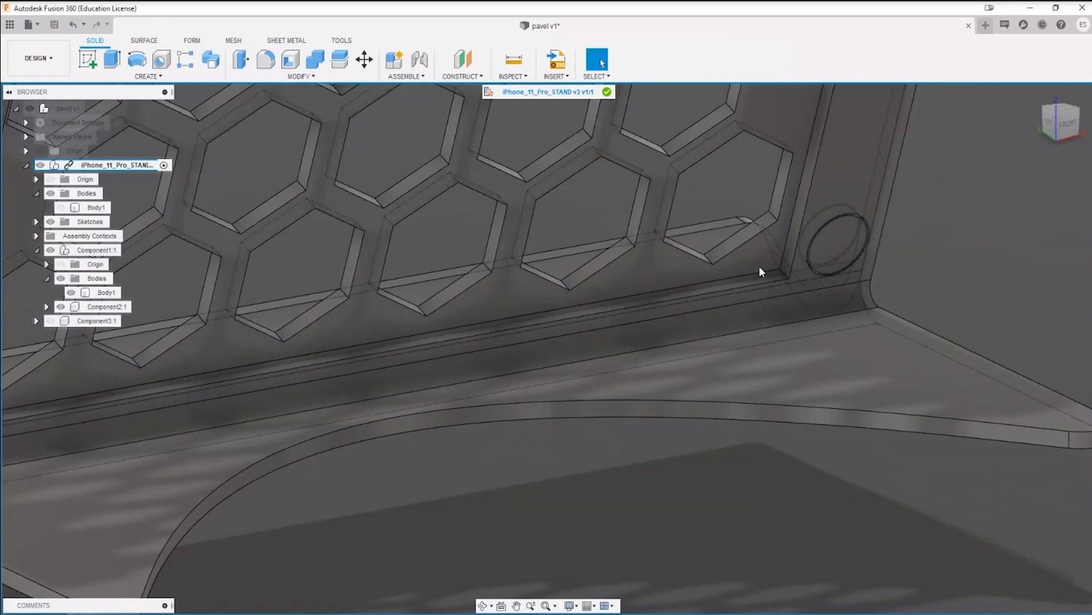
middle_click_drag(797, 266, 787, 313, "shift")
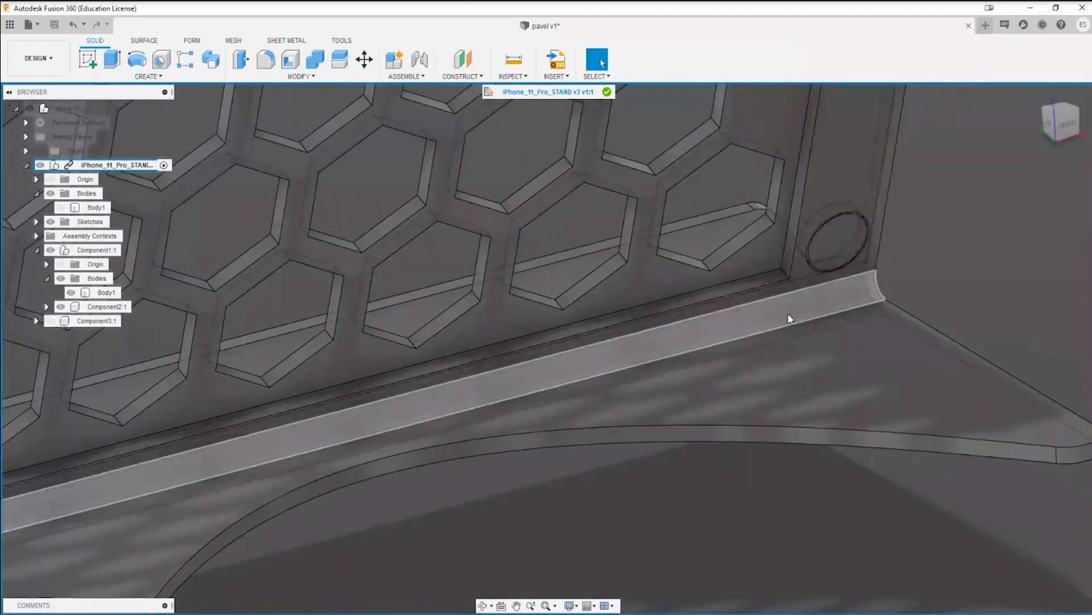
key("f")
left_click(782, 268)
scroll(782, 268, "down", 5)
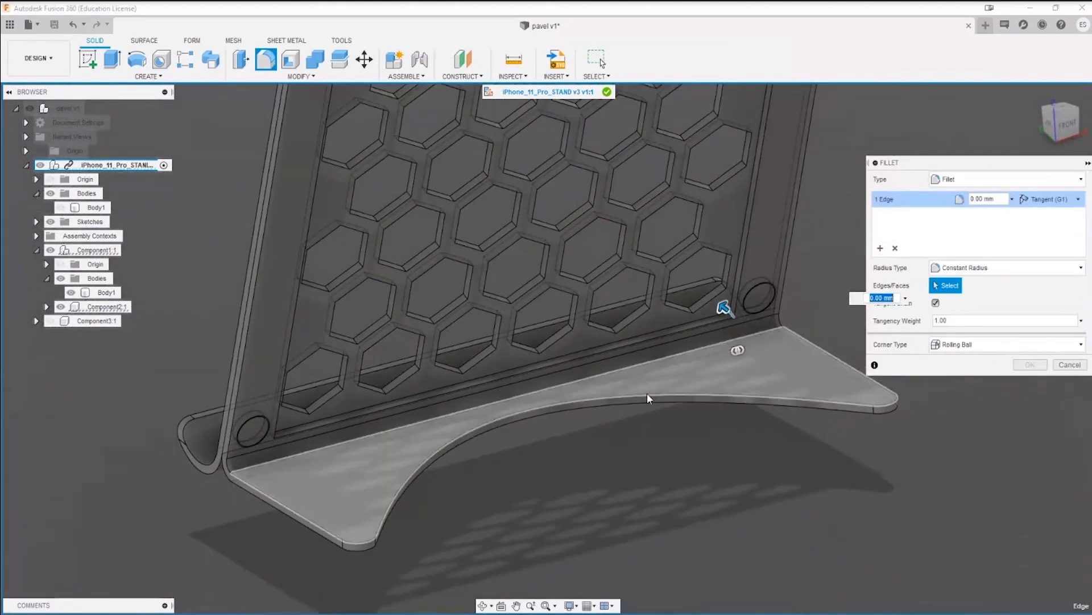
middle_click_drag(722, 305, 602, 345, "shift")
scroll(490, 355, "up", 5)
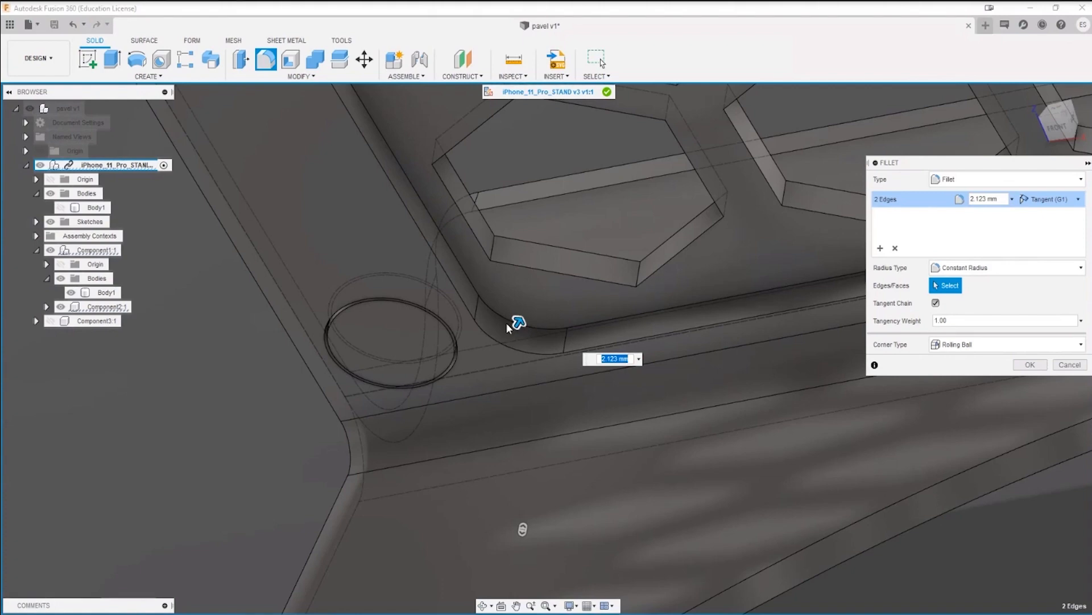
key("Escape")
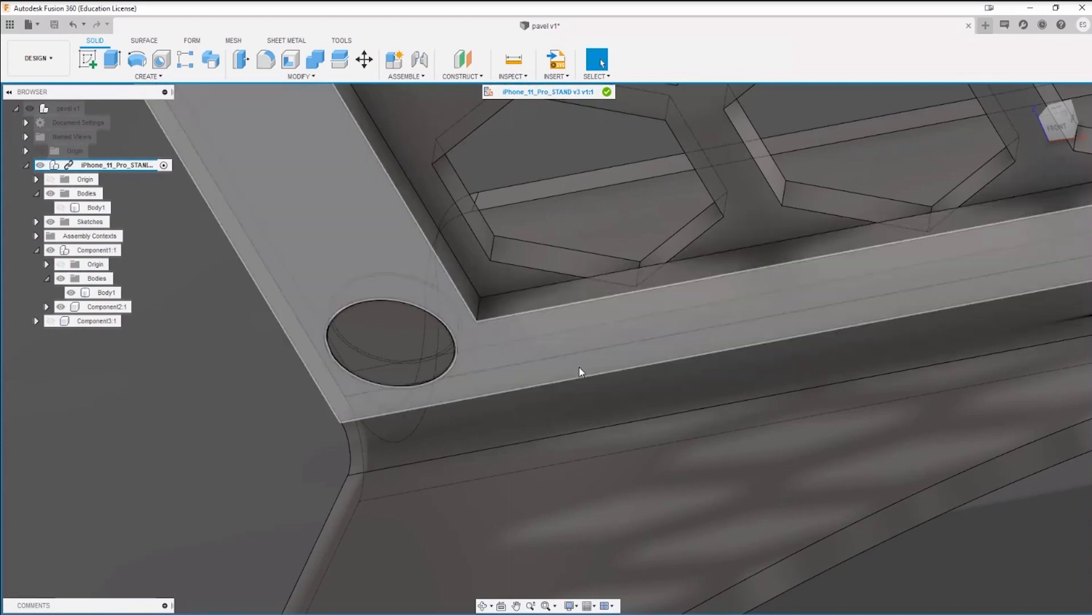
Step: Try to extrude the lower inner side face of the frame opening as a cut up to a selected object
key("e")
left_click(573, 292)
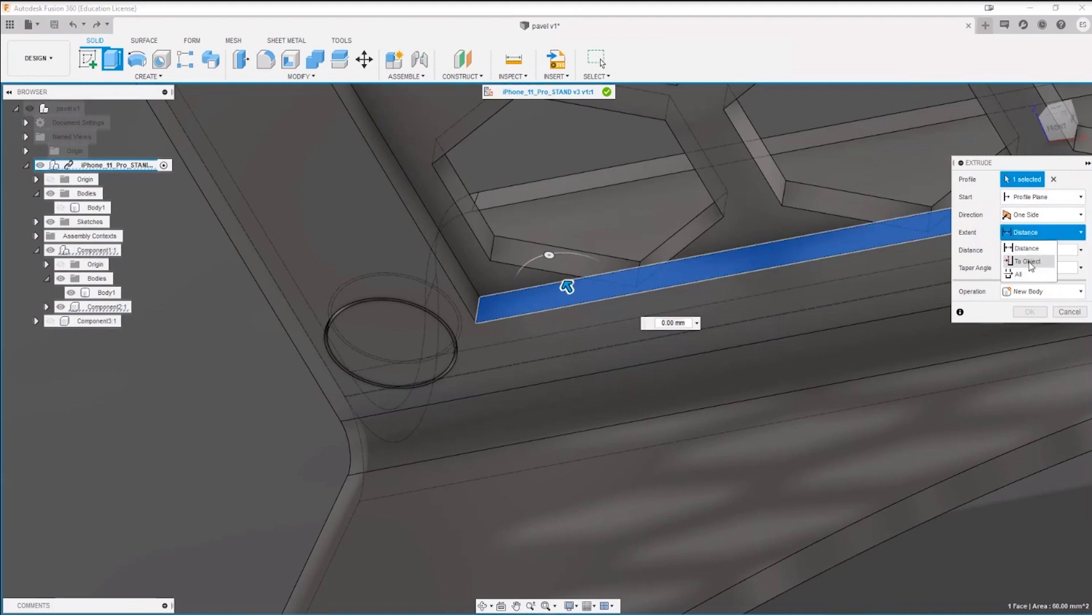
left_click(1028, 261)
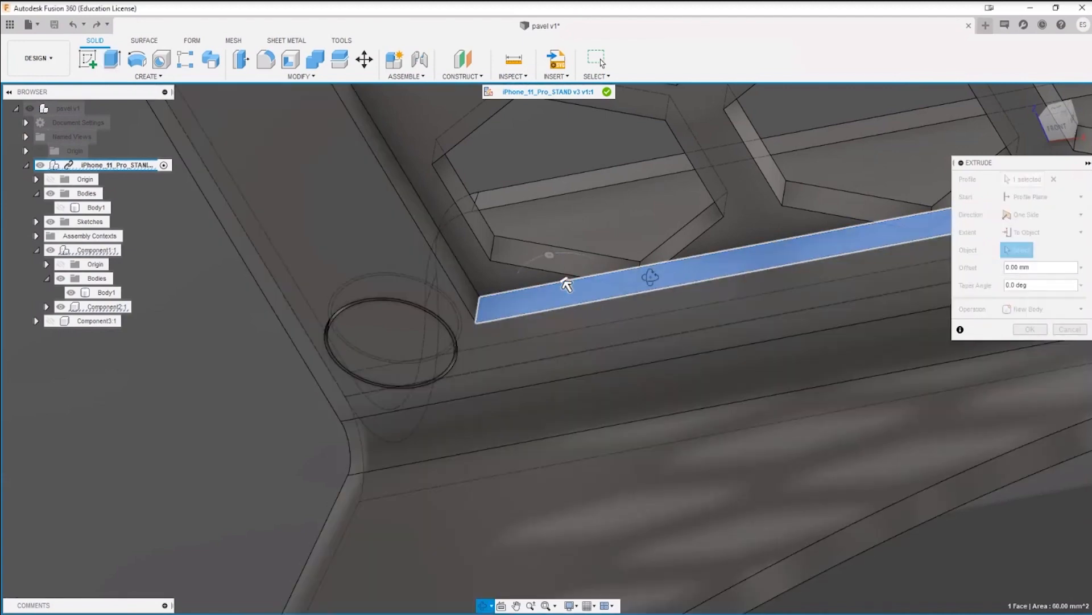
middle_click_drag(650, 277, 674, 247, "shift")
left_click(633, 255)
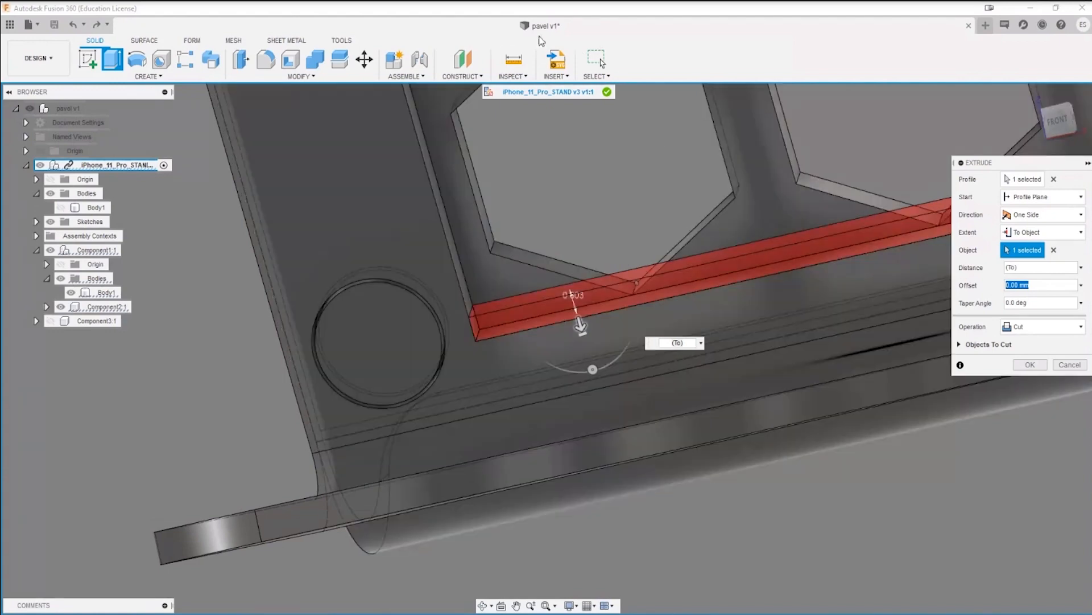
Step: Measure the distance from the corner hexagon's lower vertex to the adjacent vertical inner edge of the frame
left_click(513, 60)
left_click(493, 254)
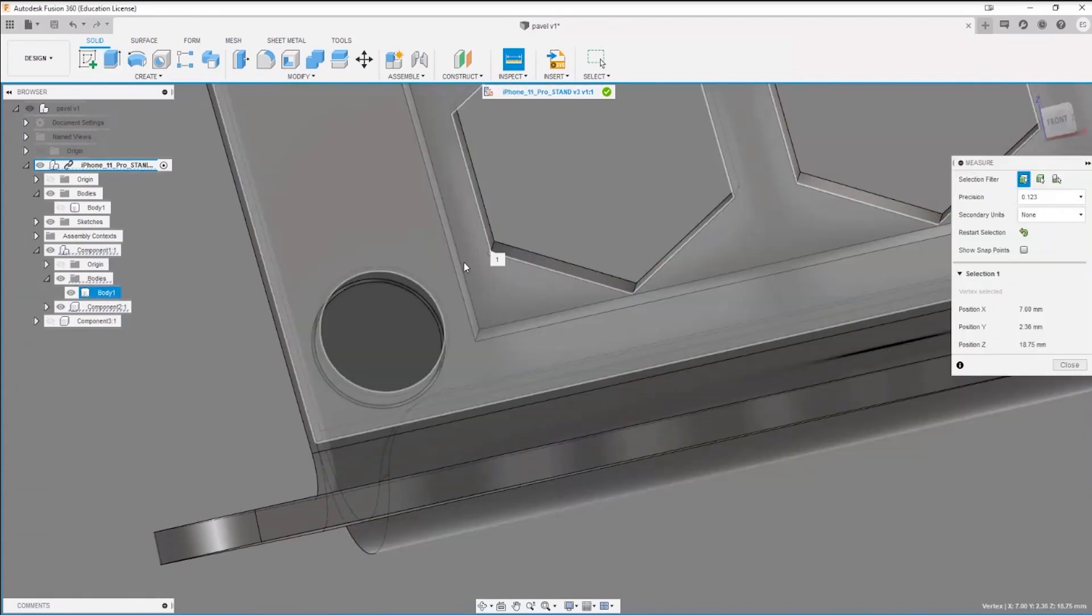
left_click(466, 268)
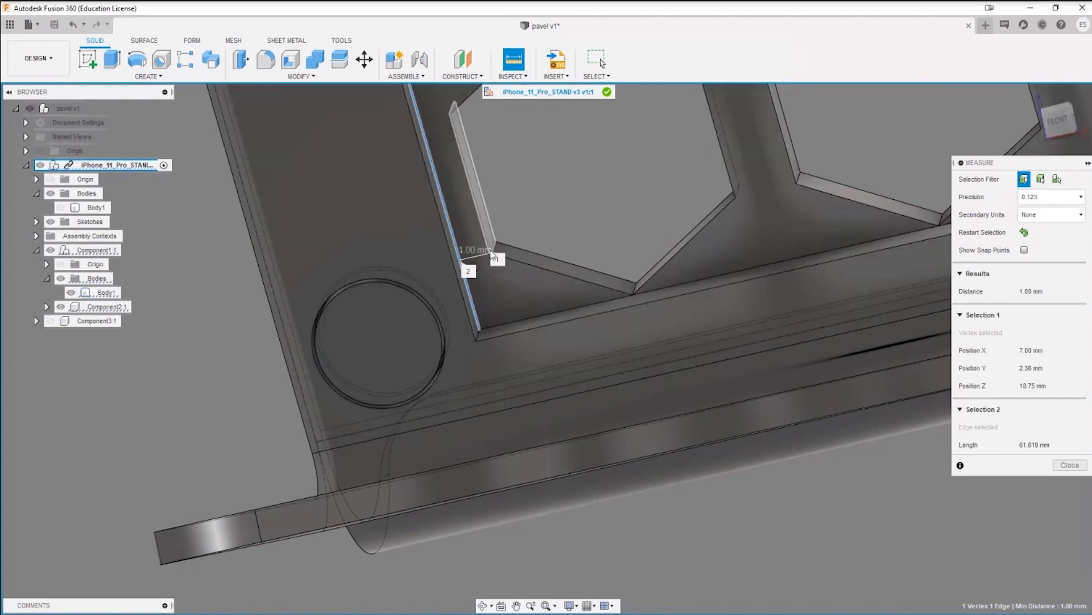
key("Escape")
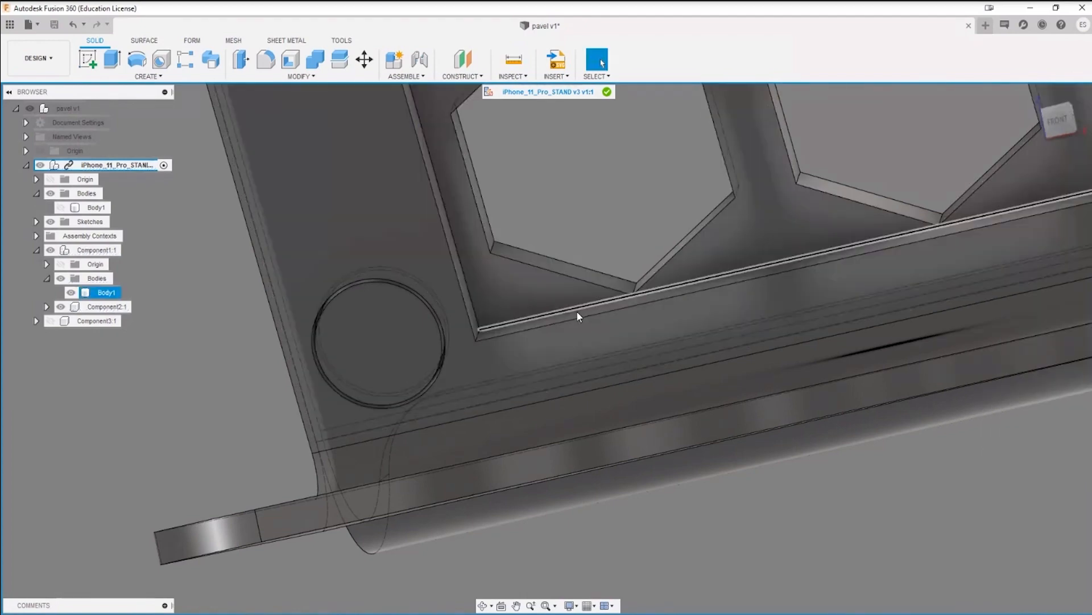
key("e")
left_click(571, 314)
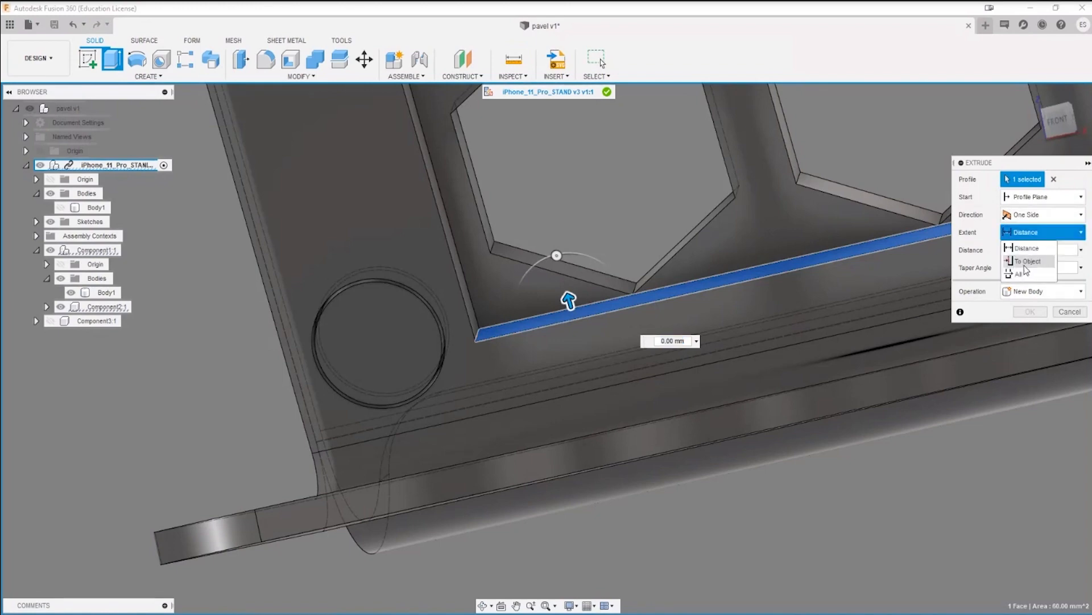
left_click(1027, 261)
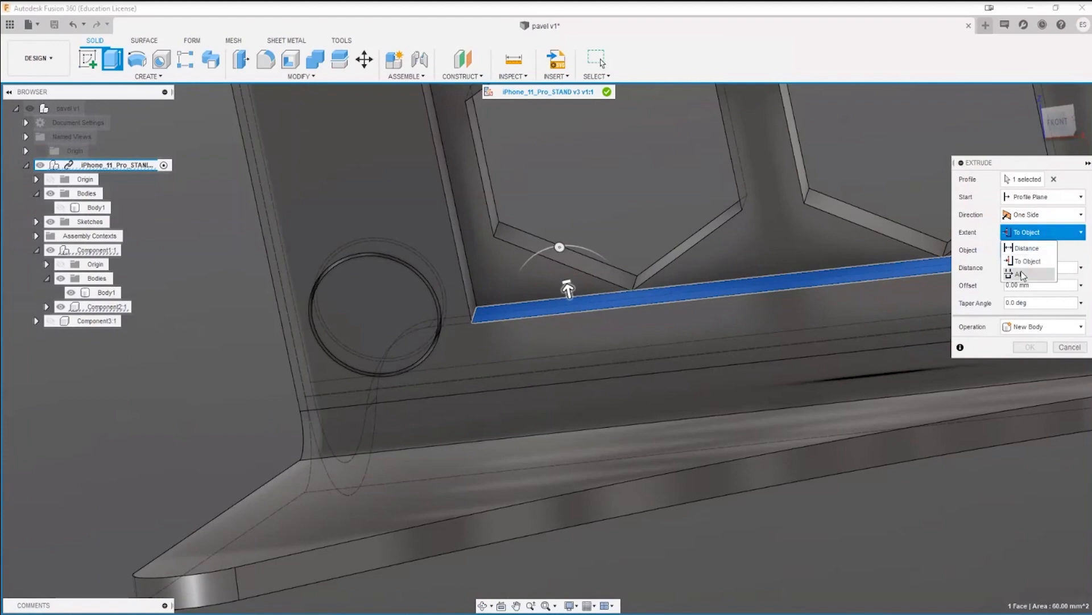
left_click(1043, 231)
left_click(1040, 255)
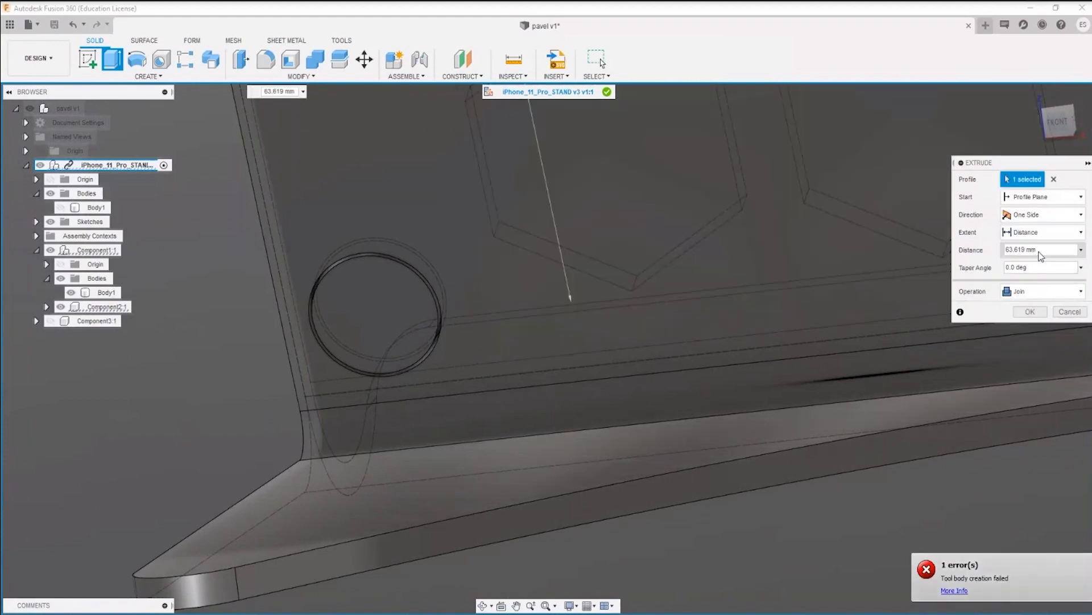
scroll(792, 286, "down", 3)
key("Escape")
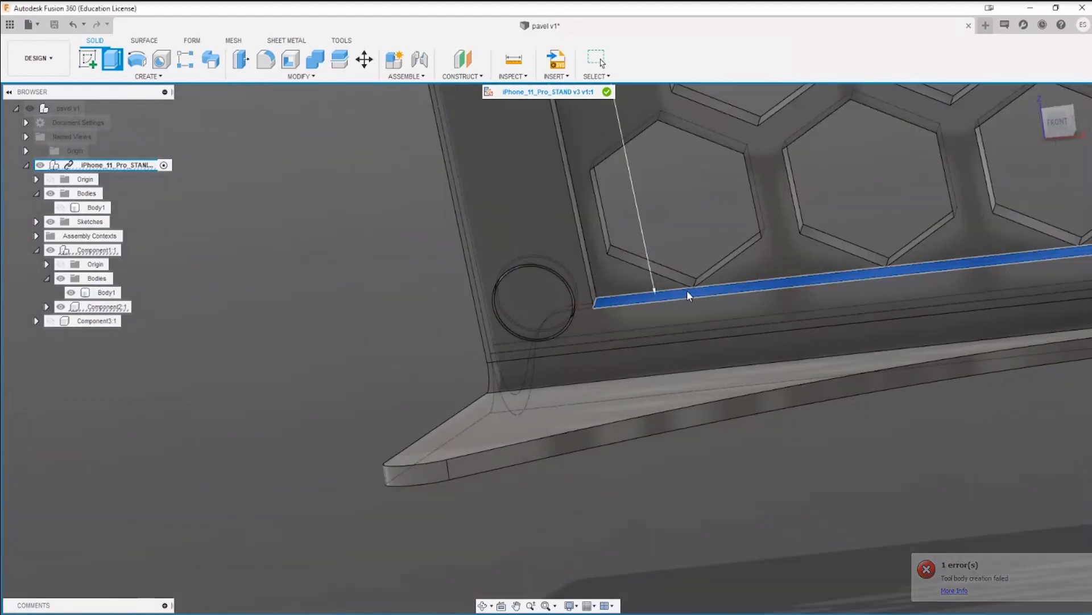
scroll(785, 310, "up", 4)
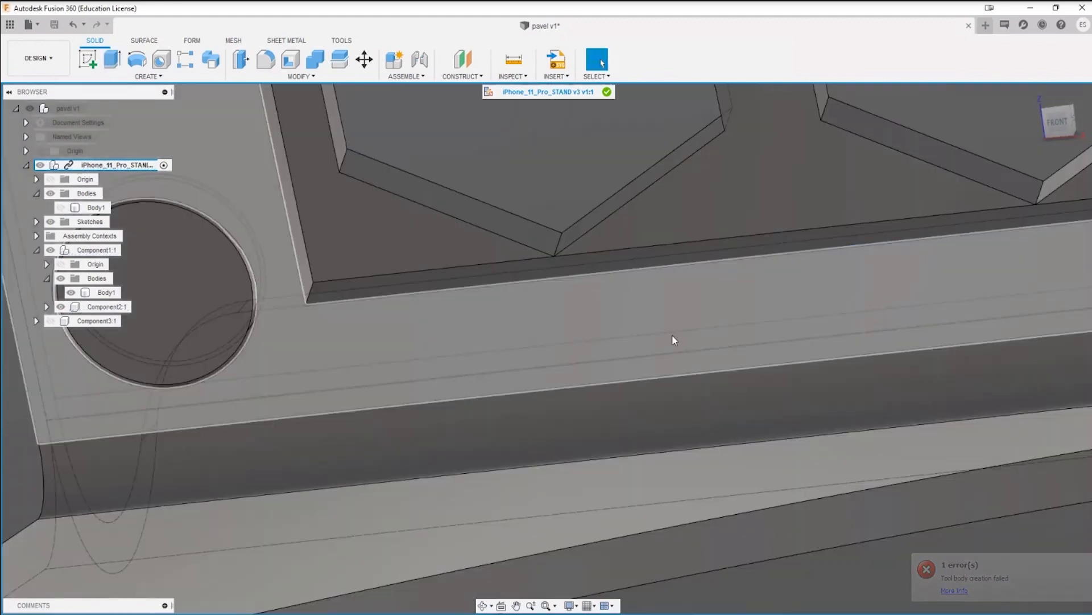
Step: Extrude the lower inner side face of the frame opening by -1 mm as a cut into the bar along the bend
scroll(668, 336, "down", 2)
key("e")
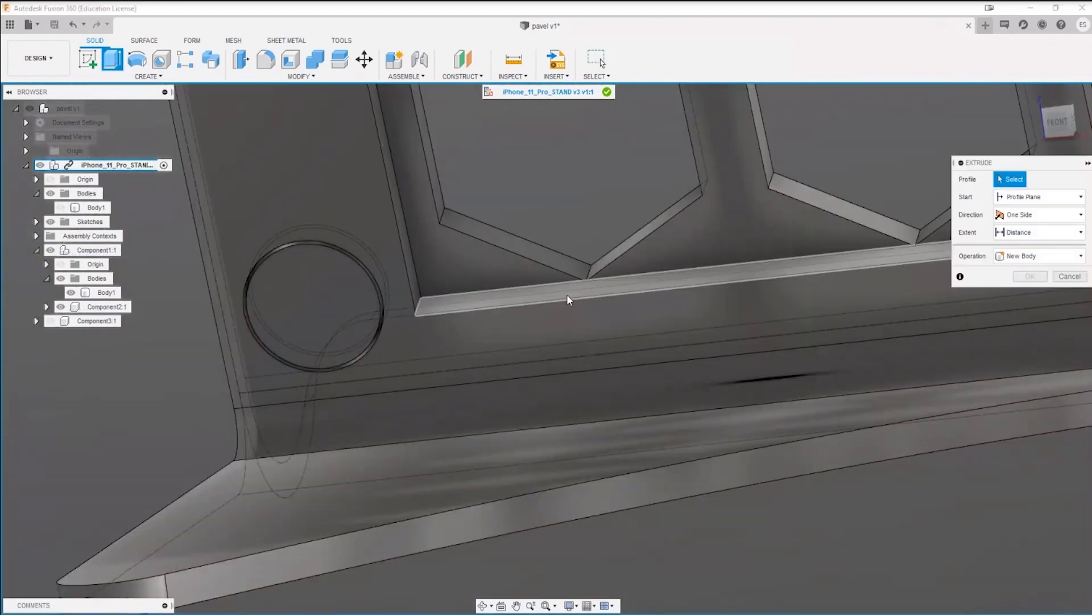
left_click(566, 293)
left_click_drag(565, 280, 615, 328)
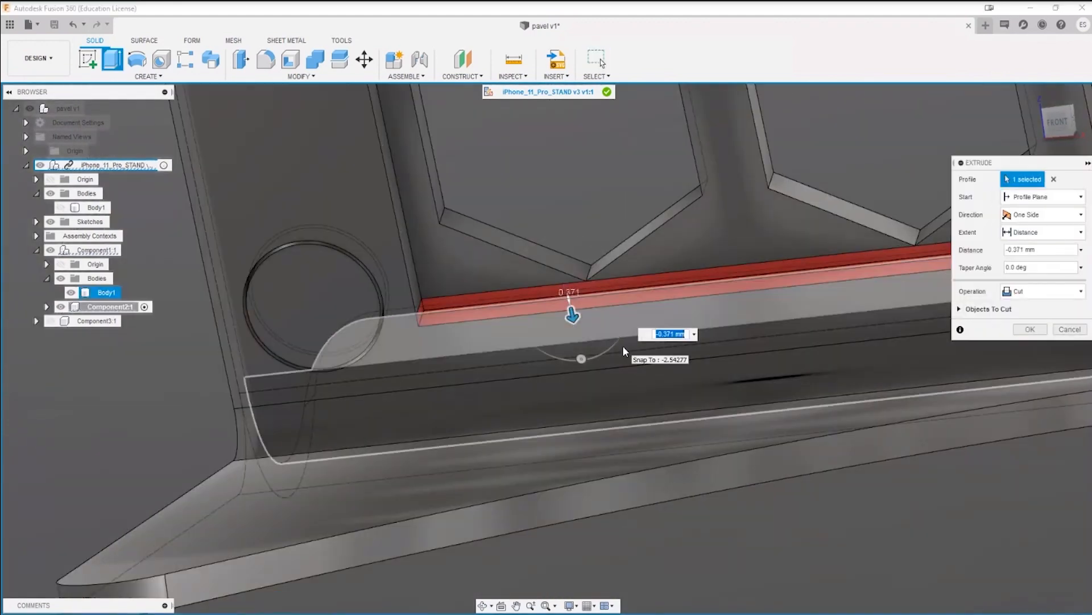
type("-1")
key("Return")
Step: Round the two lower inner corners of the frame opening with a 3 mm fillet
scroll(553, 362, "down", 5)
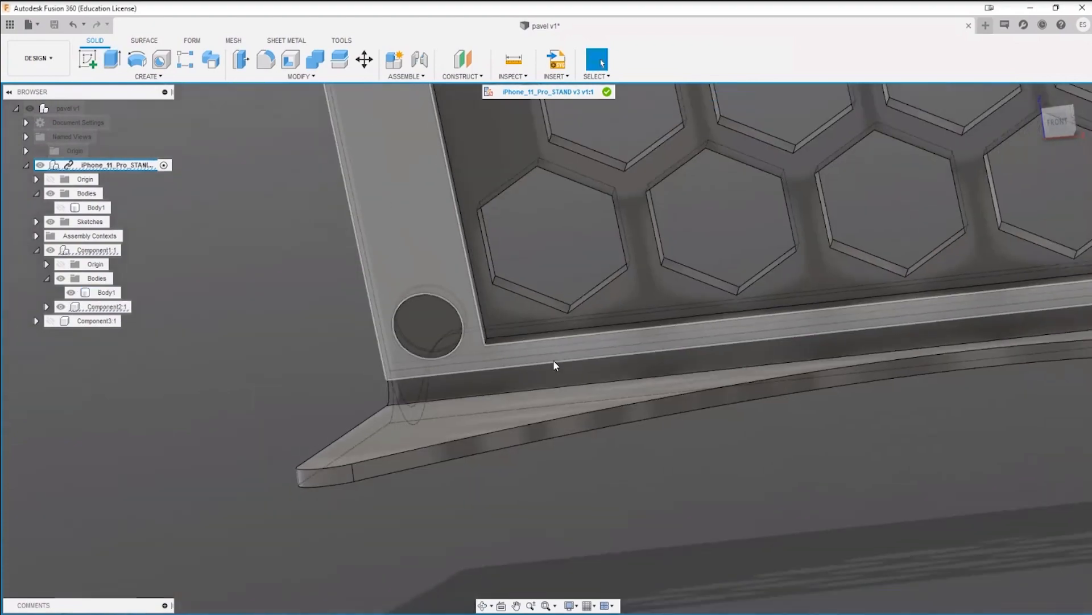
middle_click_drag(575, 387, 544, 339, "shift")
key("f")
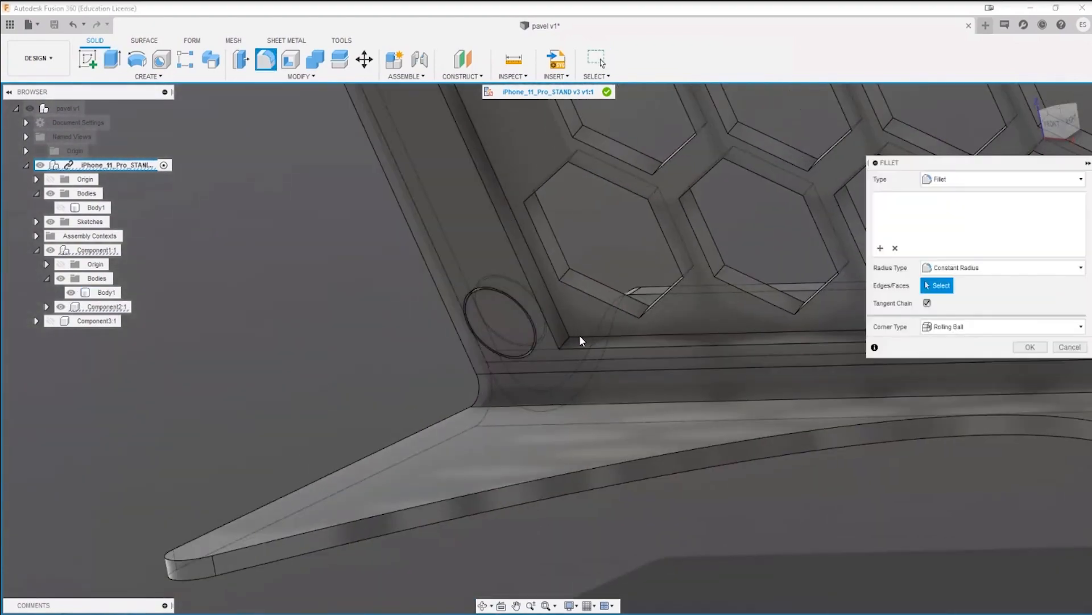
left_click(566, 343)
middle_click_drag(854, 422, 535, 398)
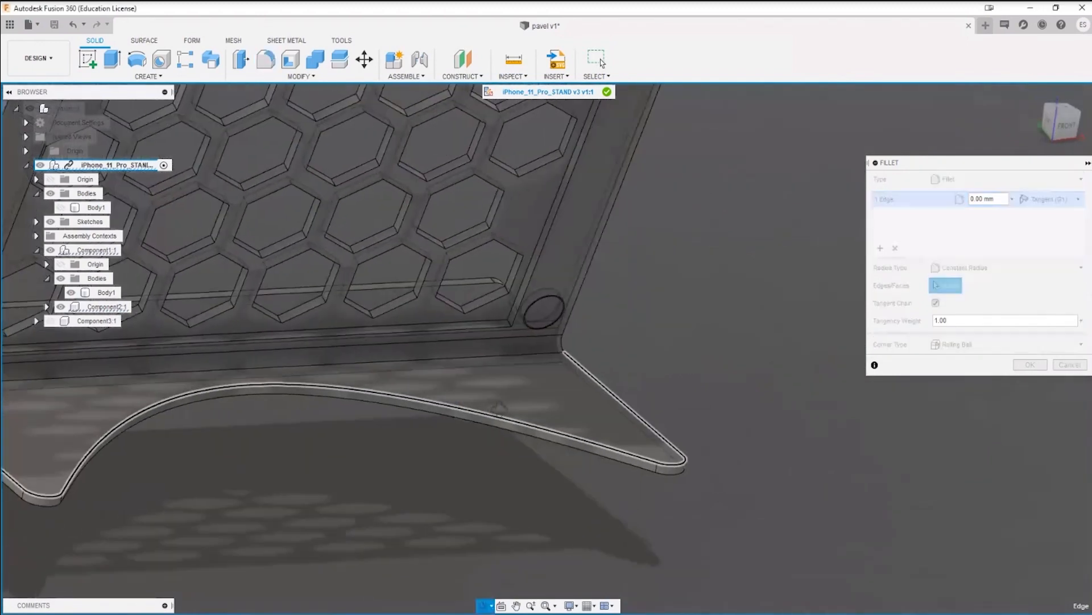
scroll(506, 330, "up", 5)
left_click(503, 324)
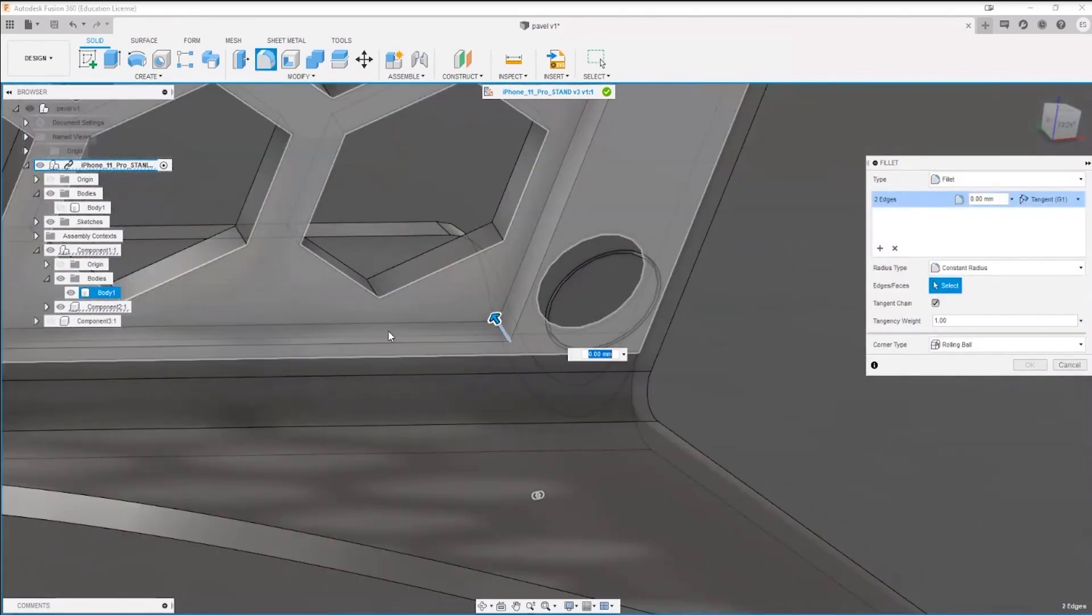
type("2")
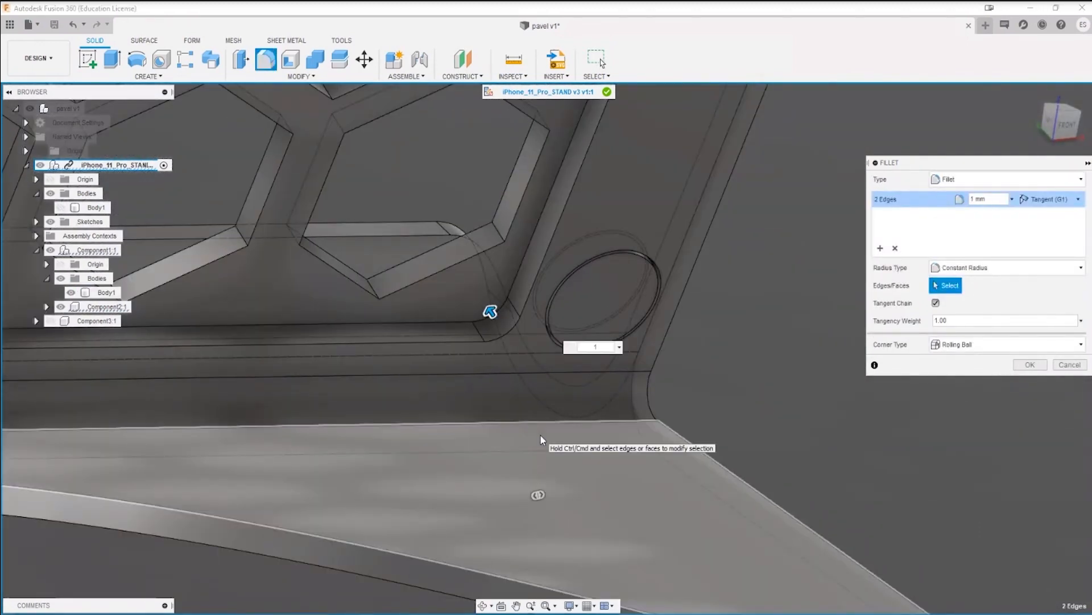
key("BackSpace")
type("3")
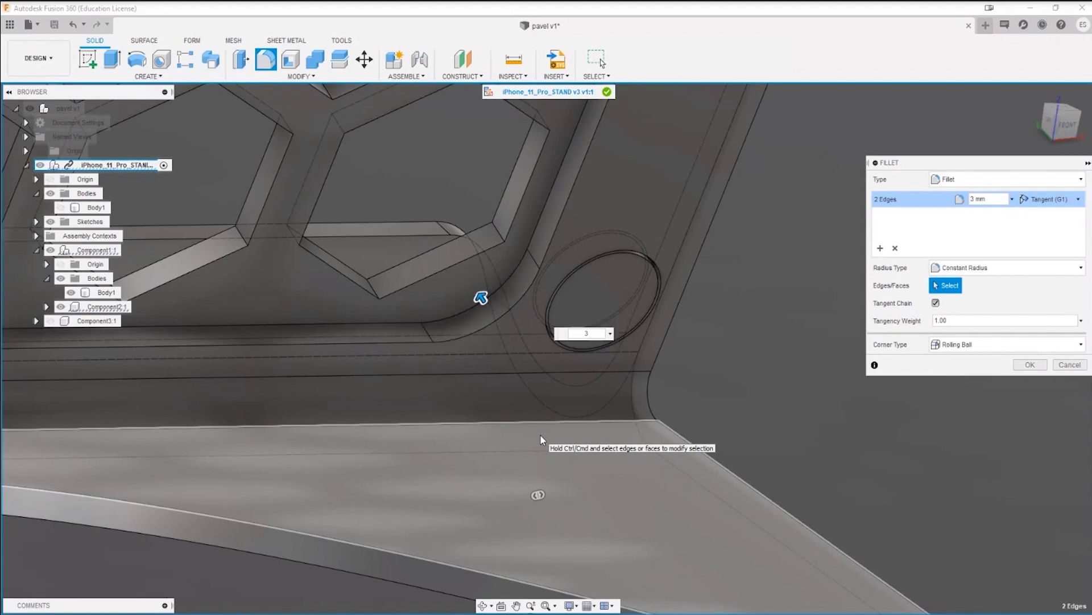
key("Return")
scroll(569, 432, "down", 10)
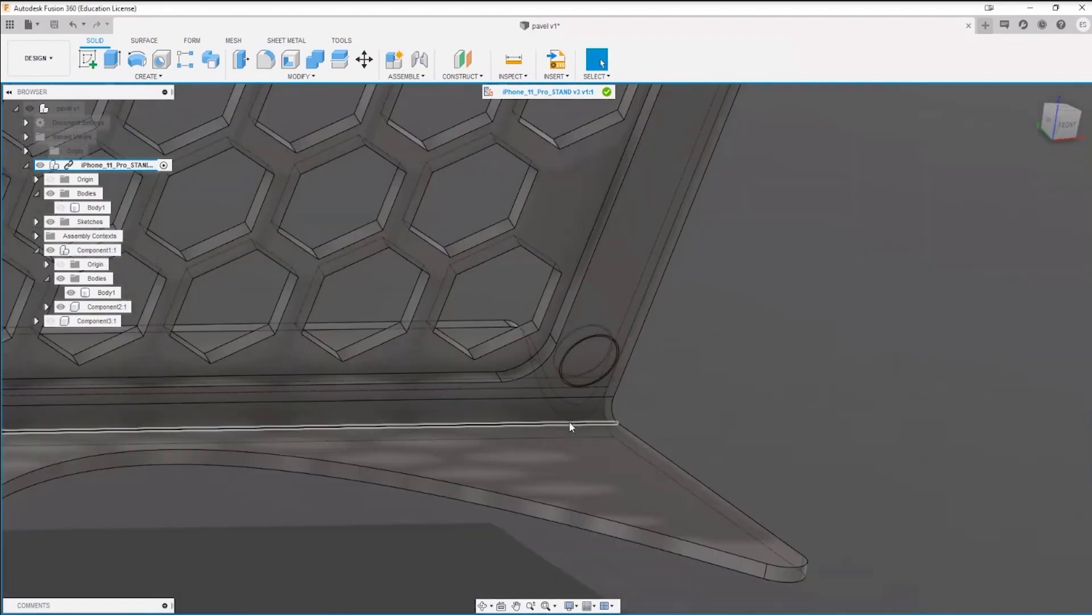
middle_click_drag(560, 443, 274, 446, "shift")
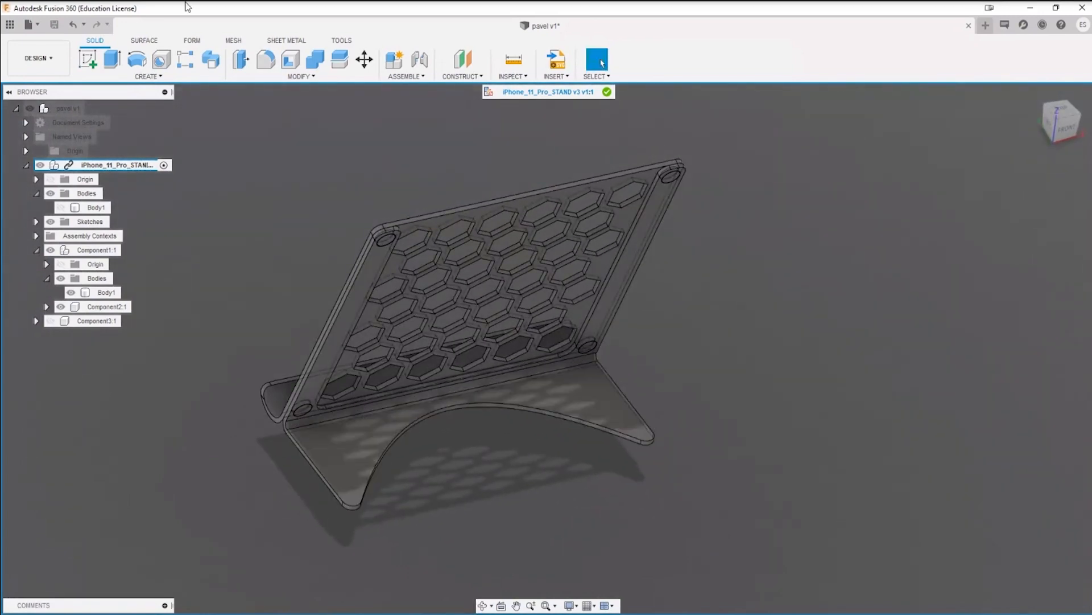
Step: Try to shell the base plate from its upper face with an inside thickness of 0.541 mm
left_click(287, 60)
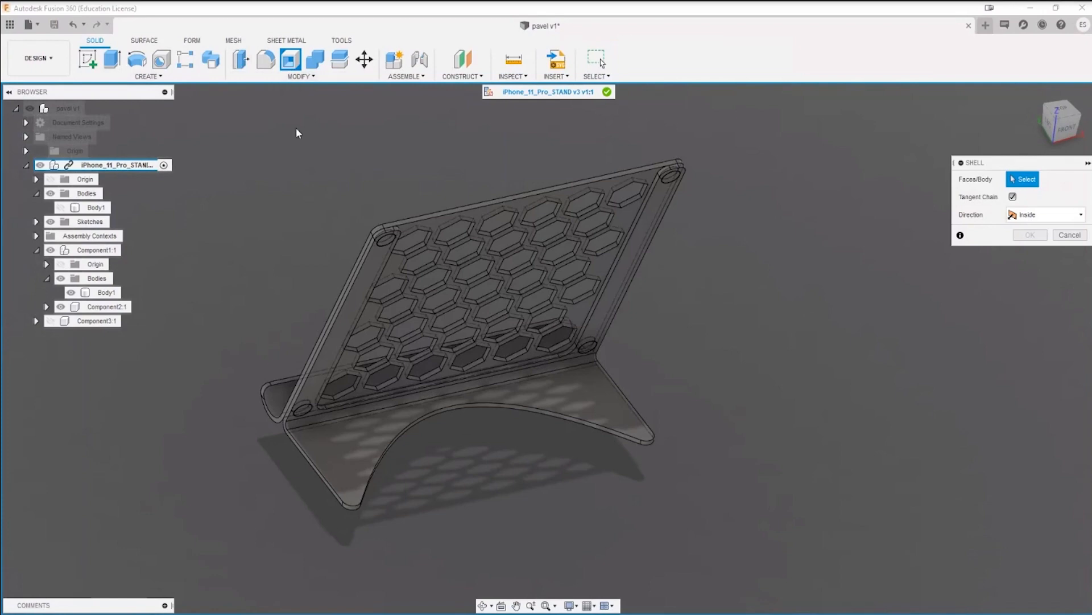
left_click(350, 459)
scroll(365, 472, "up", 5)
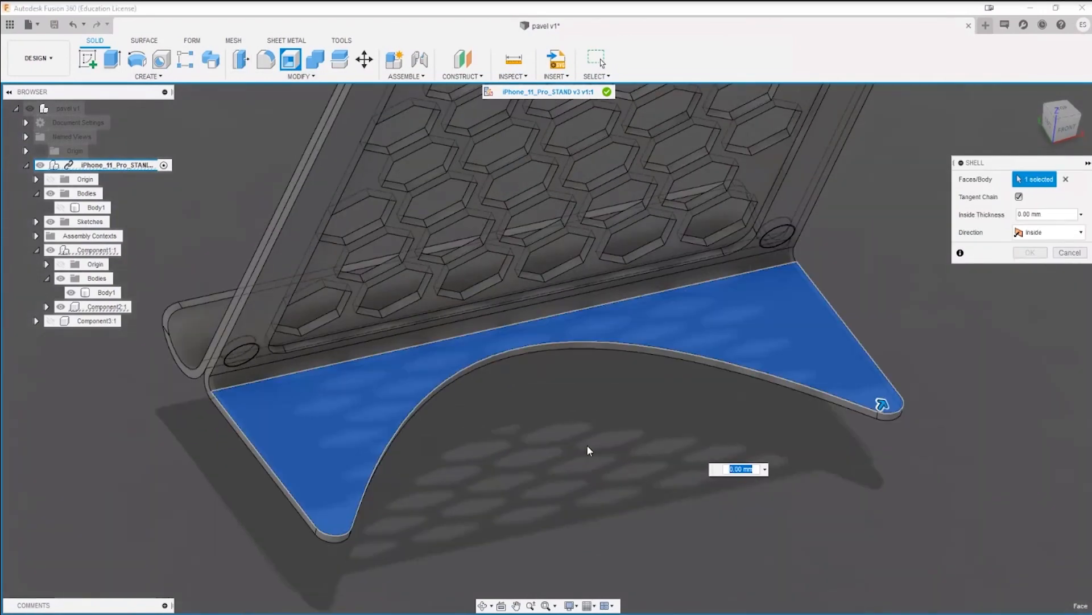
scroll(587, 446, "down", 2)
middle_click_drag(480, 457, 391, 469)
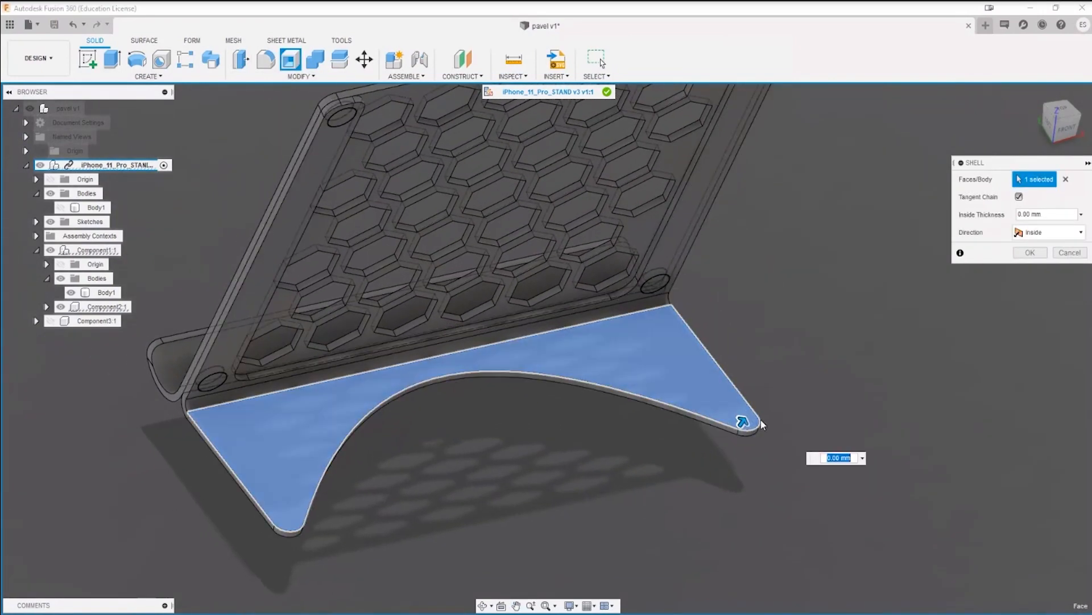
left_click_drag(742, 420, 744, 420)
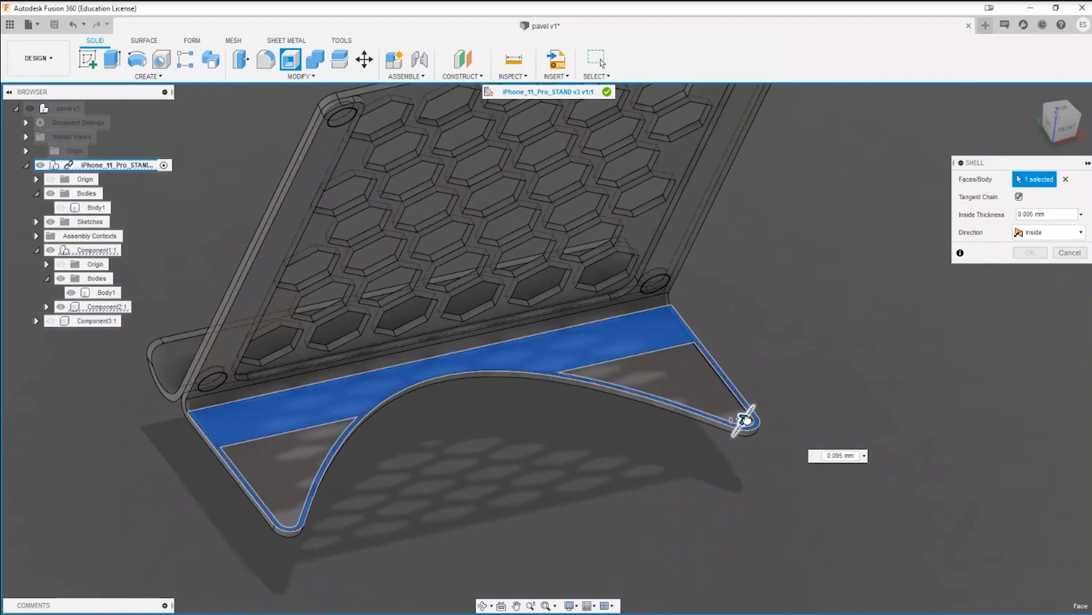
scroll(198, 451, "up", 6)
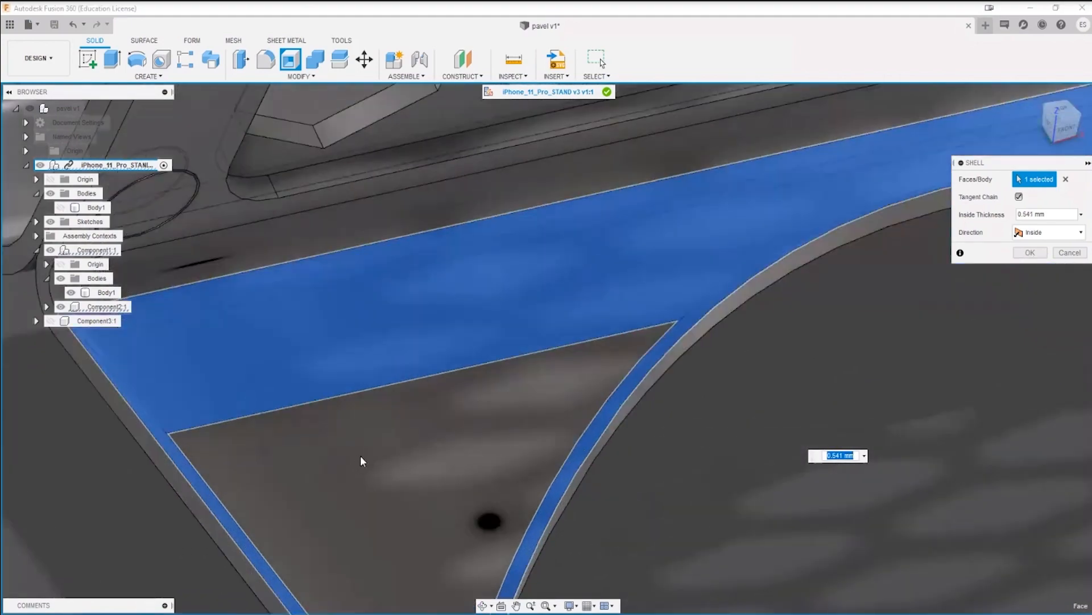
middle_click_drag(362, 459, 388, 442, "shift")
middle_click_drag(486, 463, 485, 449, "shift")
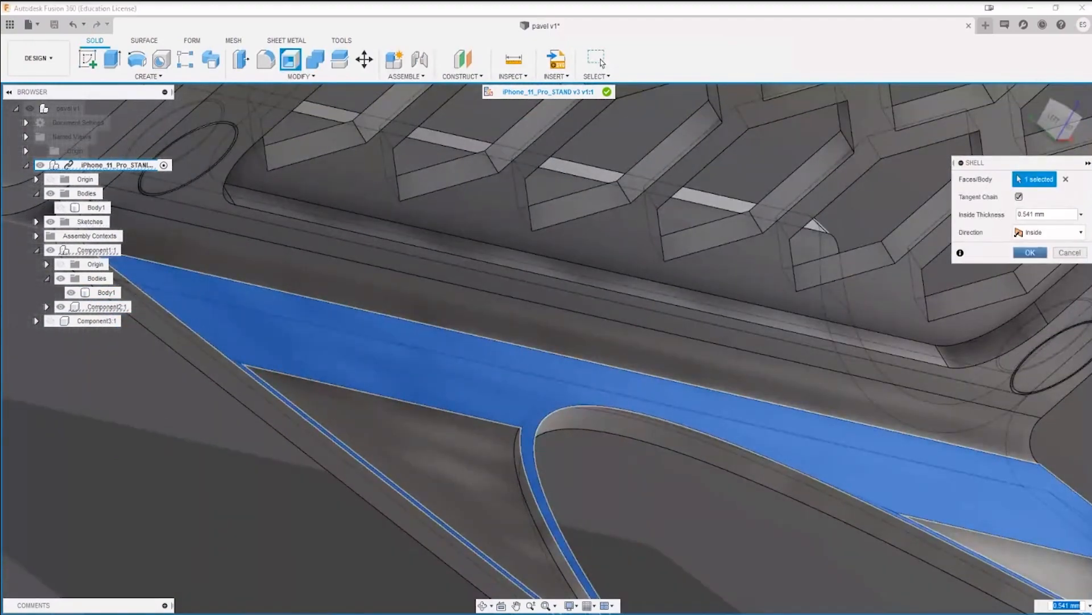
key("Return")
Step: Measure the base plate's thickness beside the bend, from the inner bend vertex to the lower edge
mouse_move(459, 450)
middle_mouse_down("shift")
mouse_move(366, 468)
mouse_move(478, 507)
mouse_move(394, 480)
mouse_move(397, 459)
mouse_move(411, 466)
mouse_move(542, 450)
mouse_move(462, 467)
middle_mouse_up("shift")
middle_click_drag(438, 504, 367, 470, "shift")
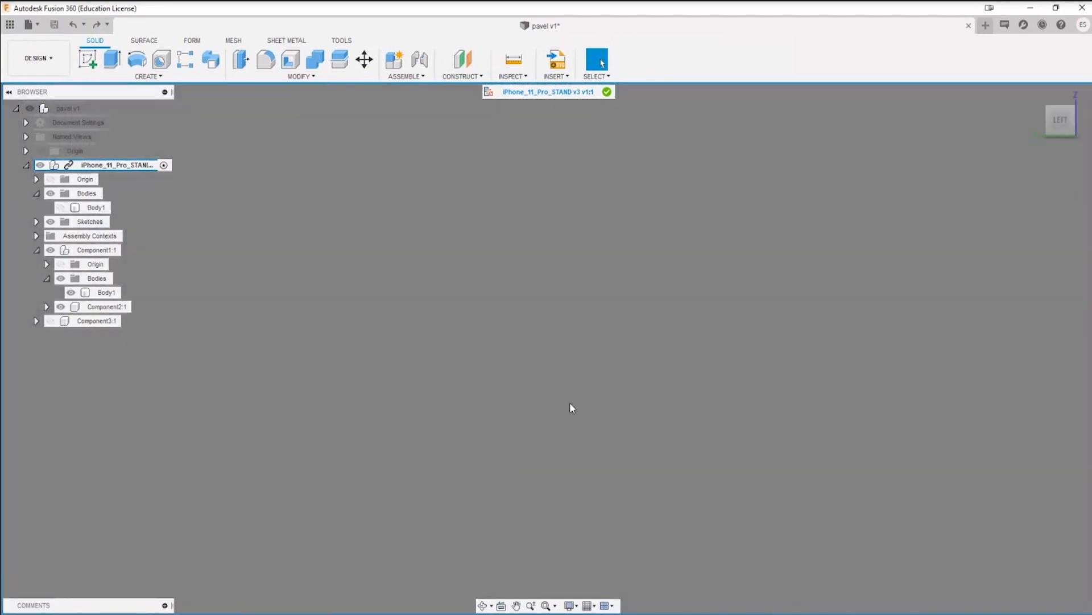
middle_click_drag(279, 609, 279, 613)
scroll(484, 349, "down", 3)
scroll(484, 346, "up", 7)
middle_click_drag(508, 302, 385, 462)
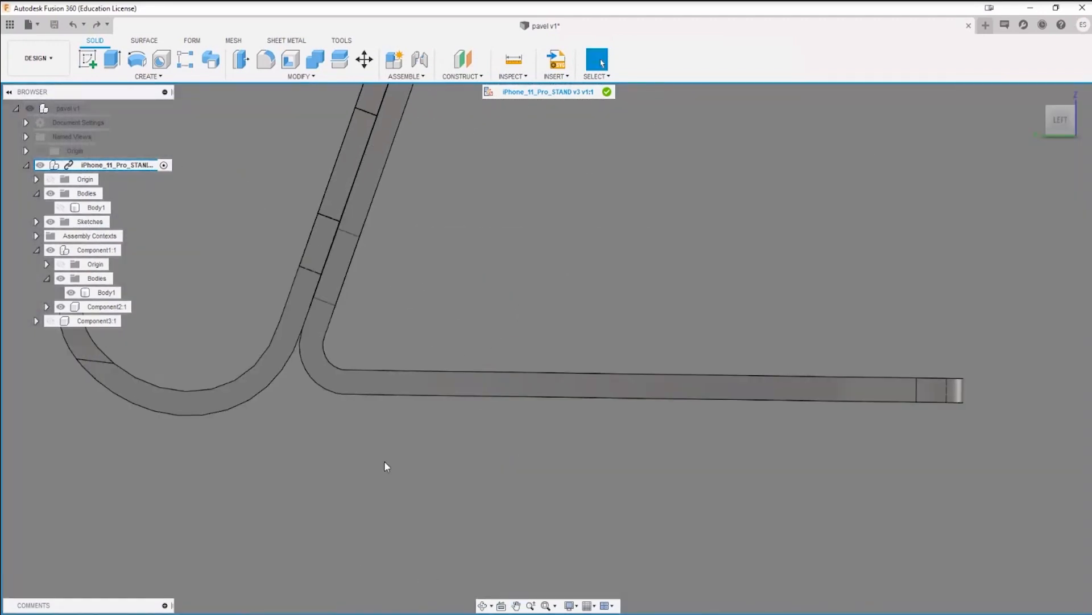
middle_click_drag(426, 413, 421, 424, "shift")
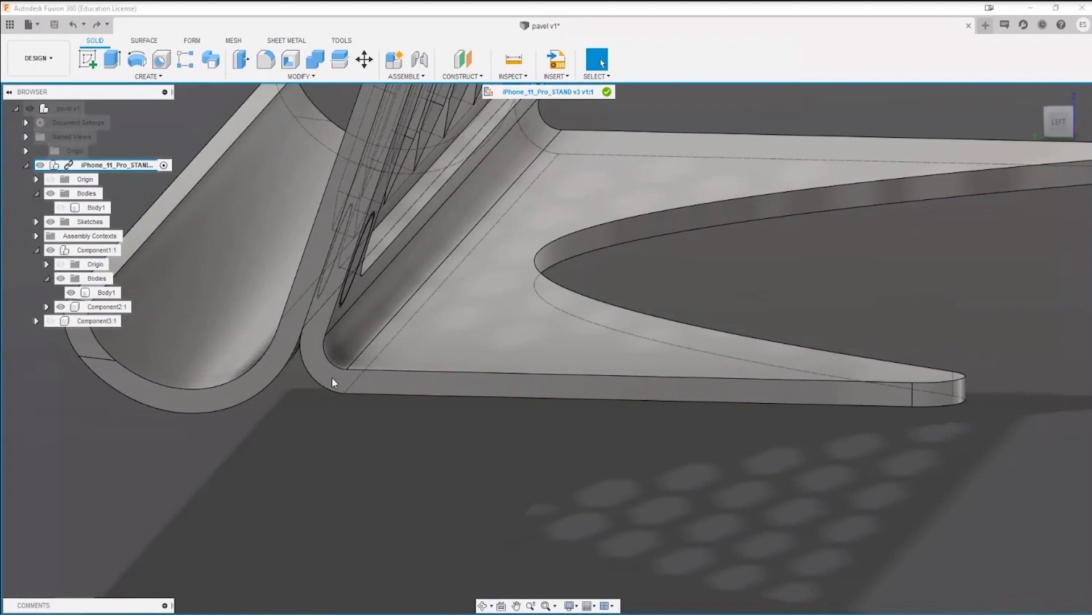
key("i")
left_click(346, 370)
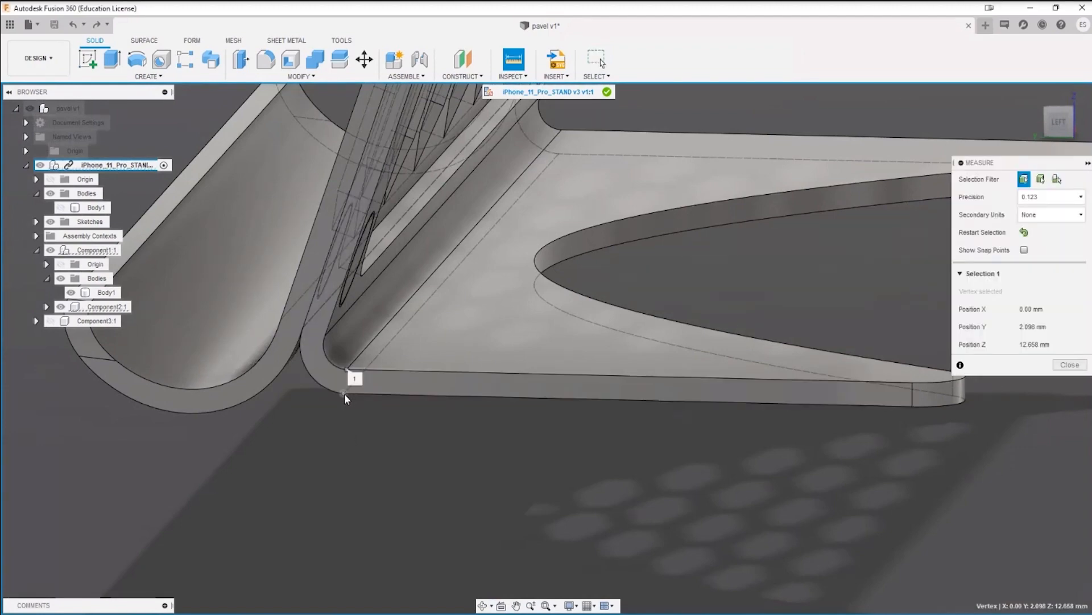
scroll(344, 393, "up", 3)
scroll(351, 391, "down", 2)
left_click(351, 391)
scroll(386, 409, "down", 2)
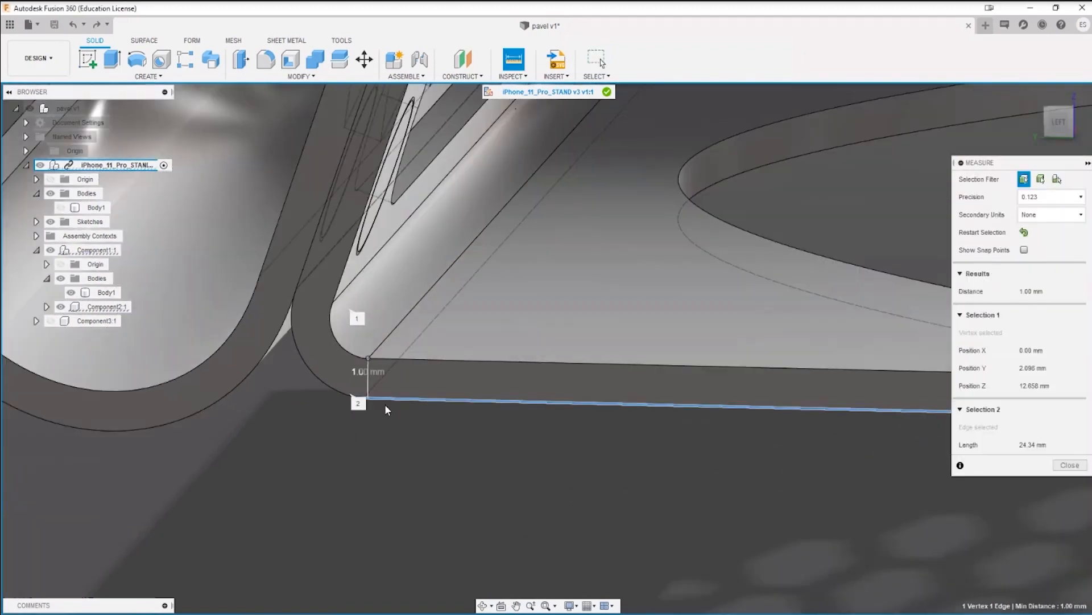
mouse_move(683, 459)
middle_mouse_down()
mouse_move(378, 463)
mouse_move(204, 449)
middle_mouse_up()
key("Escape")
Step: Measure the short vertical edge at the tip of the base leg to check the plate thickness
middle_click_drag(911, 428, 682, 454)
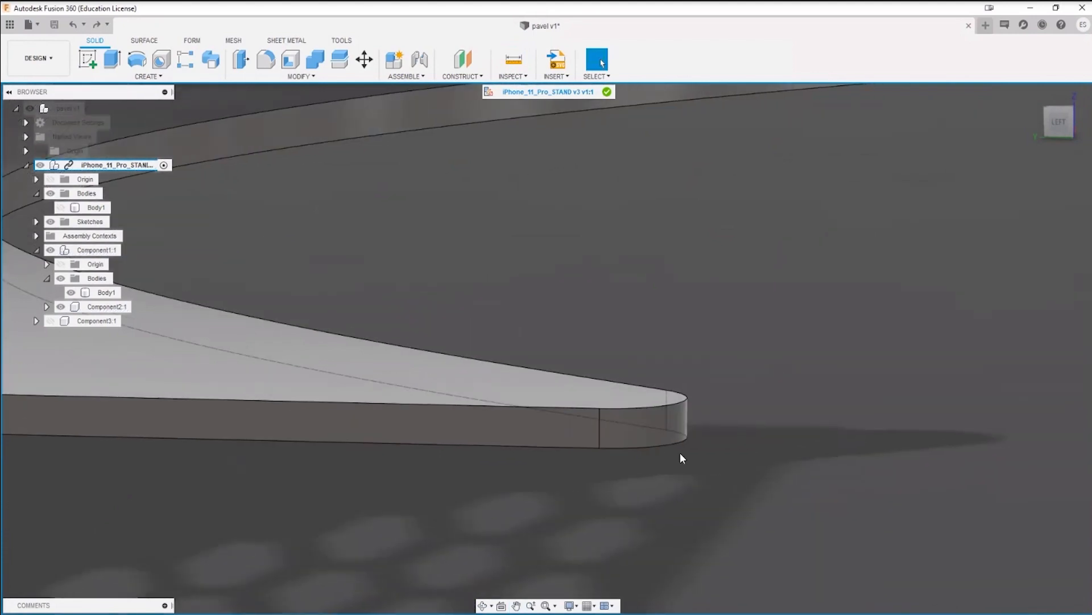
key("i")
left_click(598, 439)
scroll(644, 451, "down", 5)
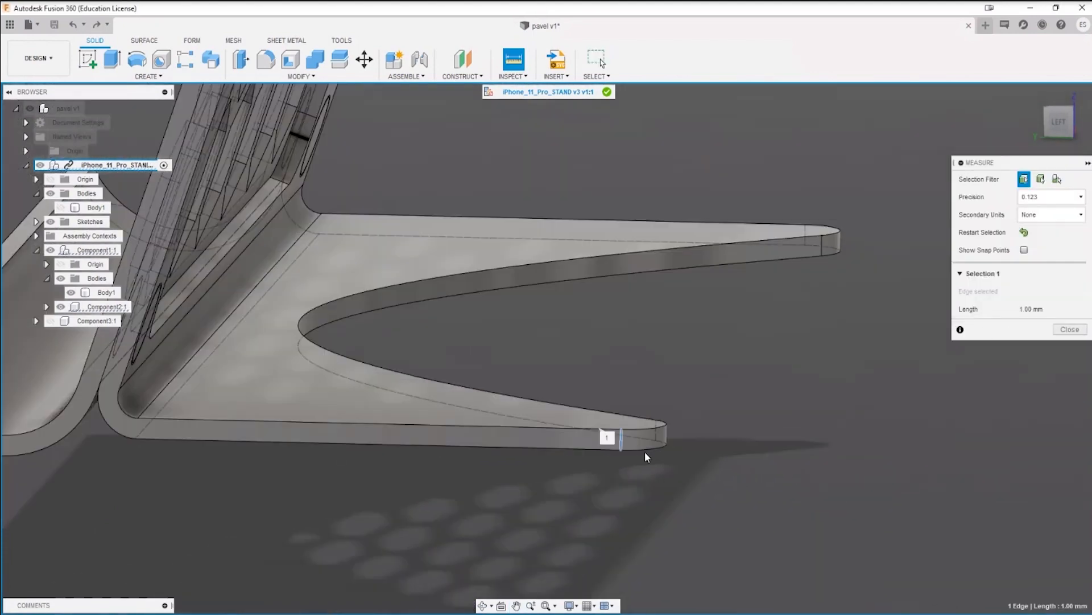
key("Escape")
middle_click_drag(644, 453, 690, 406, "shift")
Step: Start a sketch on the side face of the body with the curved front hook
scroll(471, 432, "up", 5)
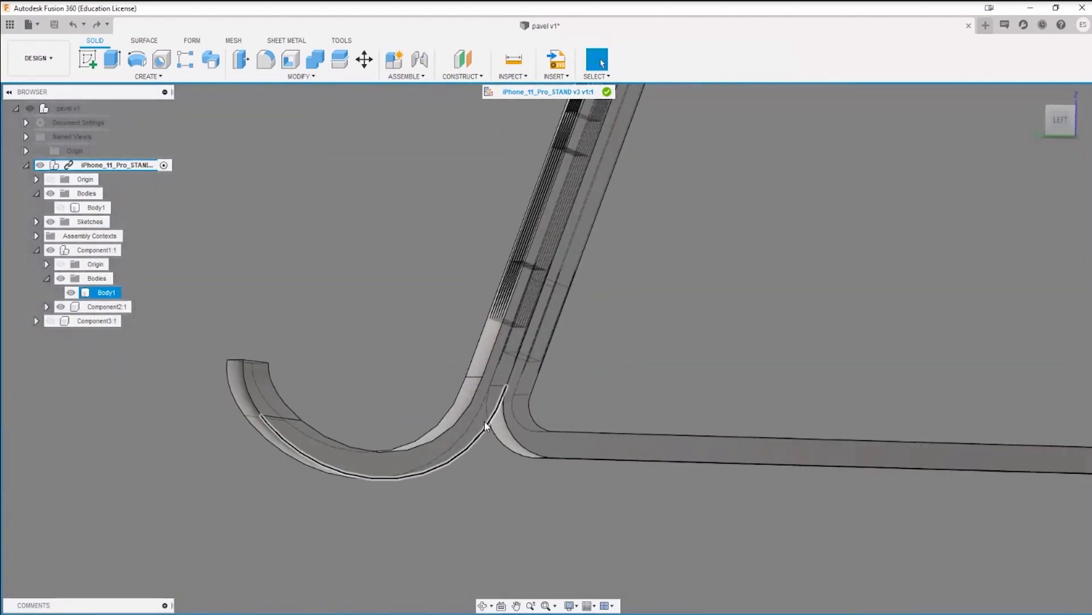
scroll(486, 404, "down", 3)
middle_click_drag(487, 391, 495, 217, "shift")
scroll(471, 293, "down", 3)
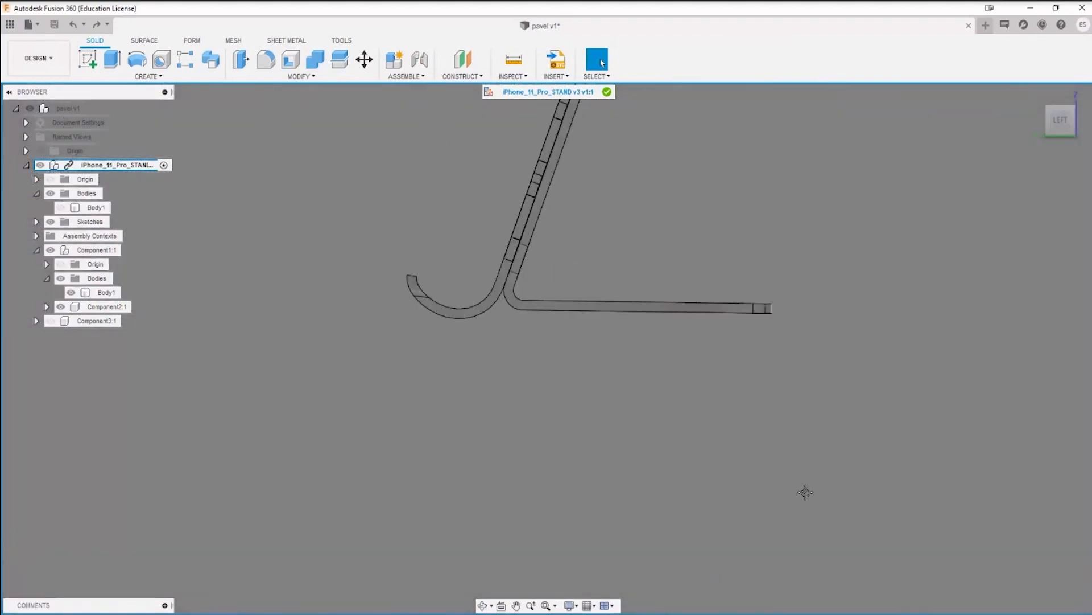
scroll(646, 359, "up", 5)
left_click(87, 60)
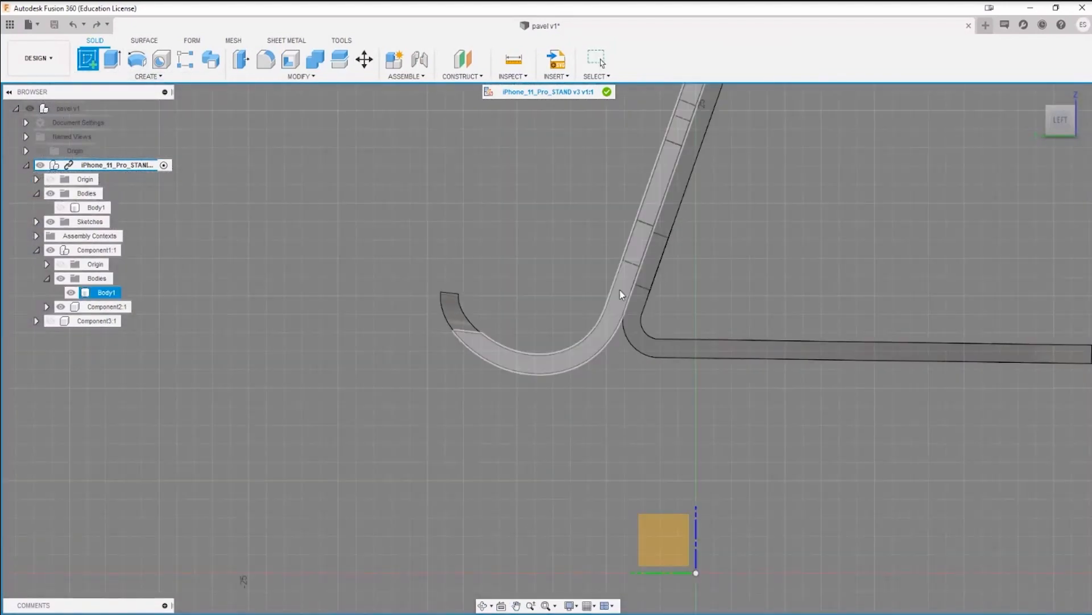
left_click(630, 302)
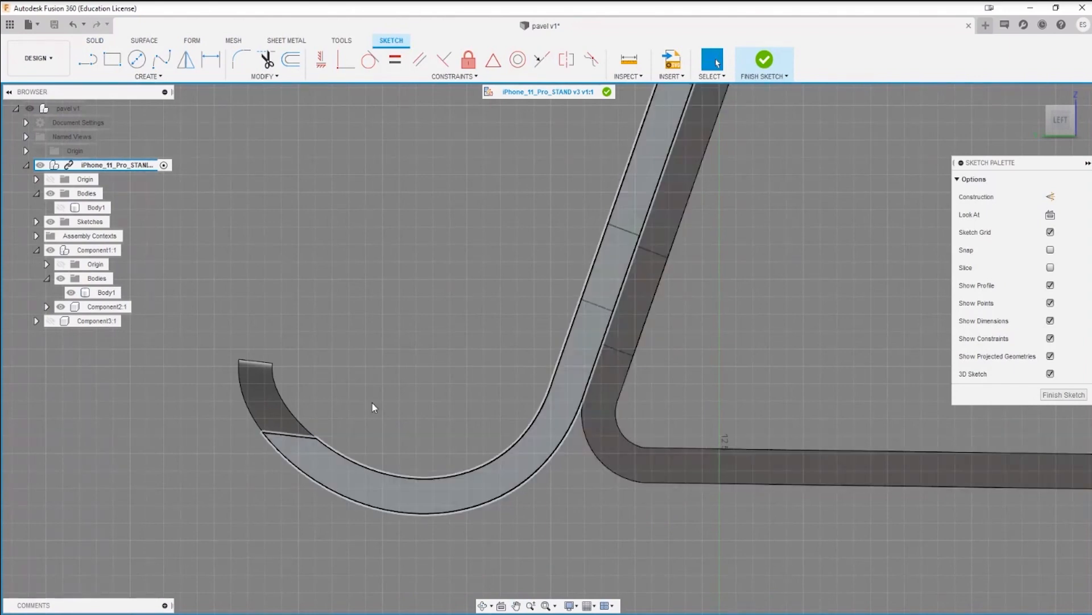
Step: Project the side face of the bent back support and base plate into the sketch
left_click(89, 59)
scroll(810, 483, "down", 3)
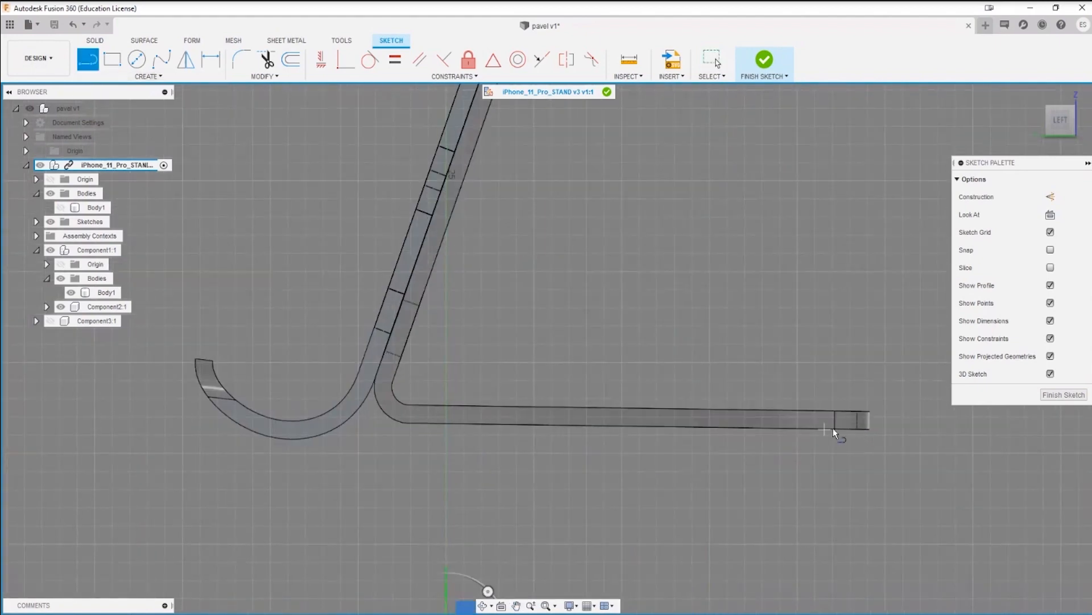
left_click(158, 79)
mouse_move(116, 285)
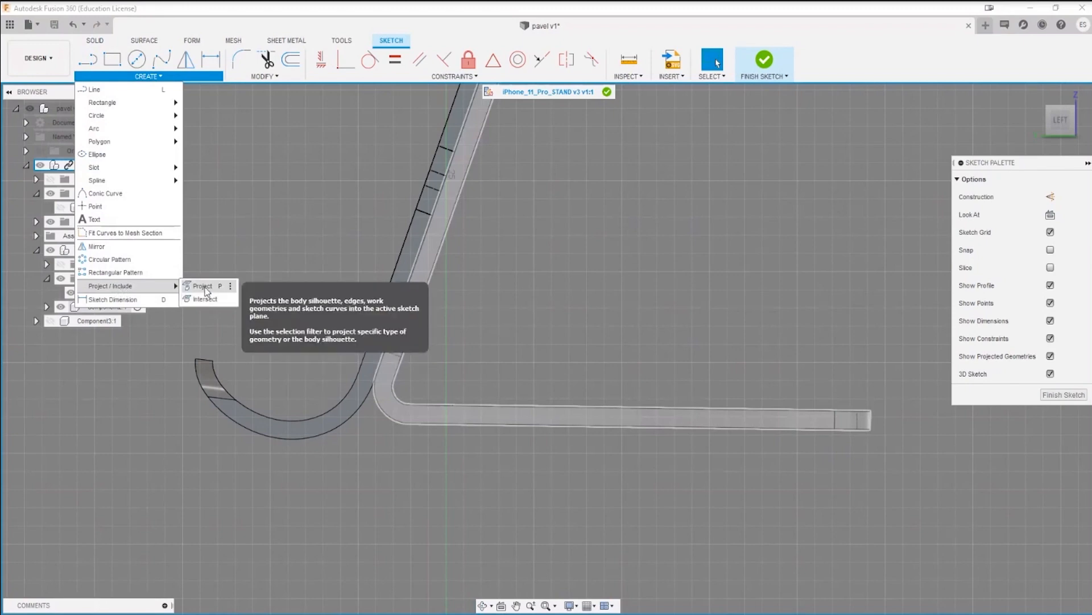
left_click(204, 286)
left_click(589, 421)
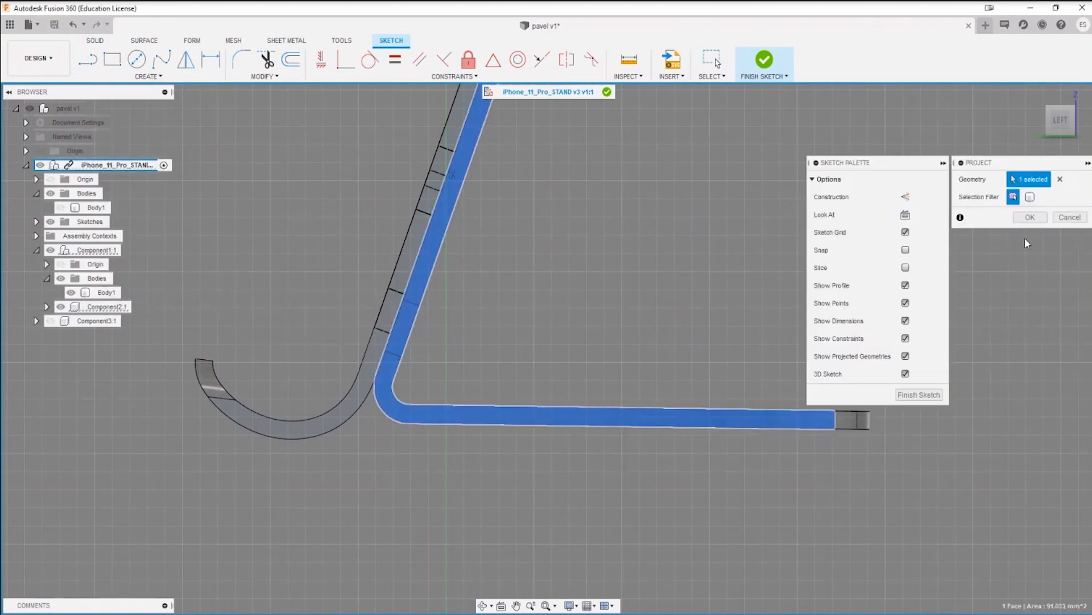
left_click(1030, 217)
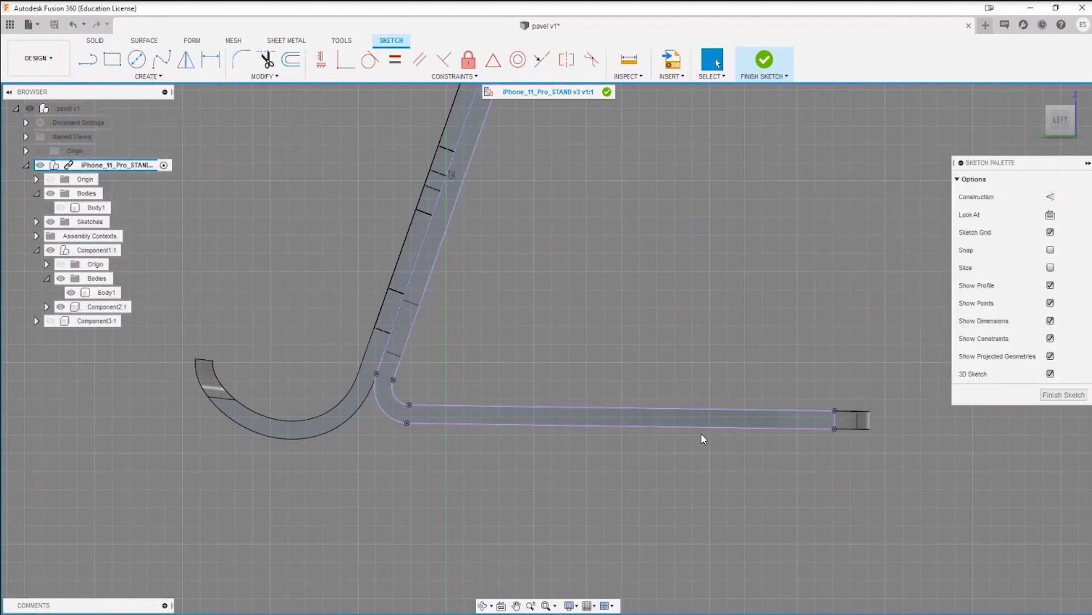
Step: Hide Component2 so that its projected side outline can be used in the sketch
left_click(71, 293)
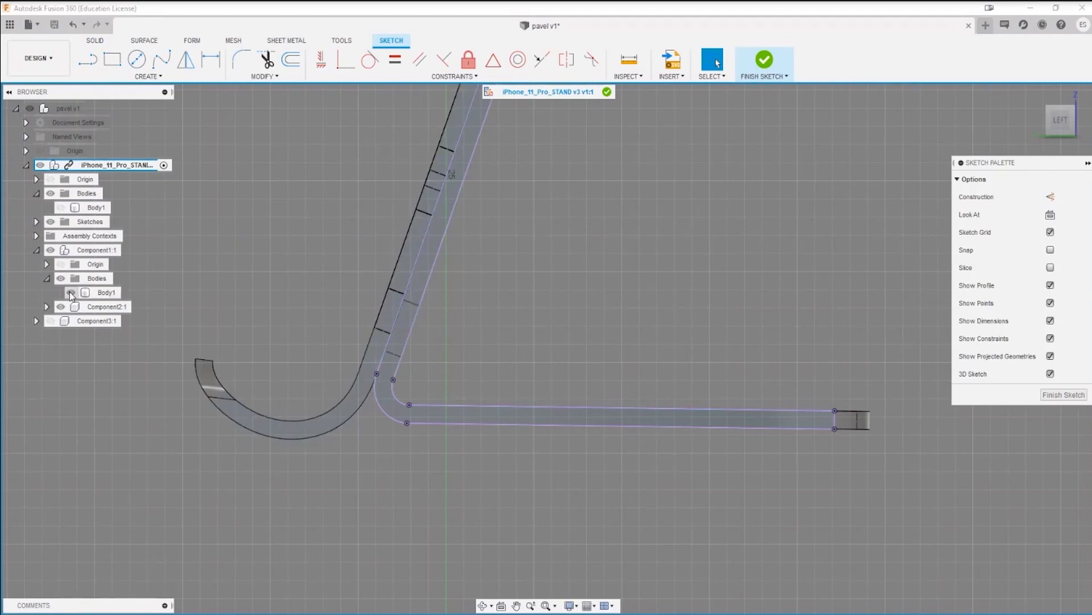
left_click(60, 307)
middle_click_drag(451, 446, 572, 442)
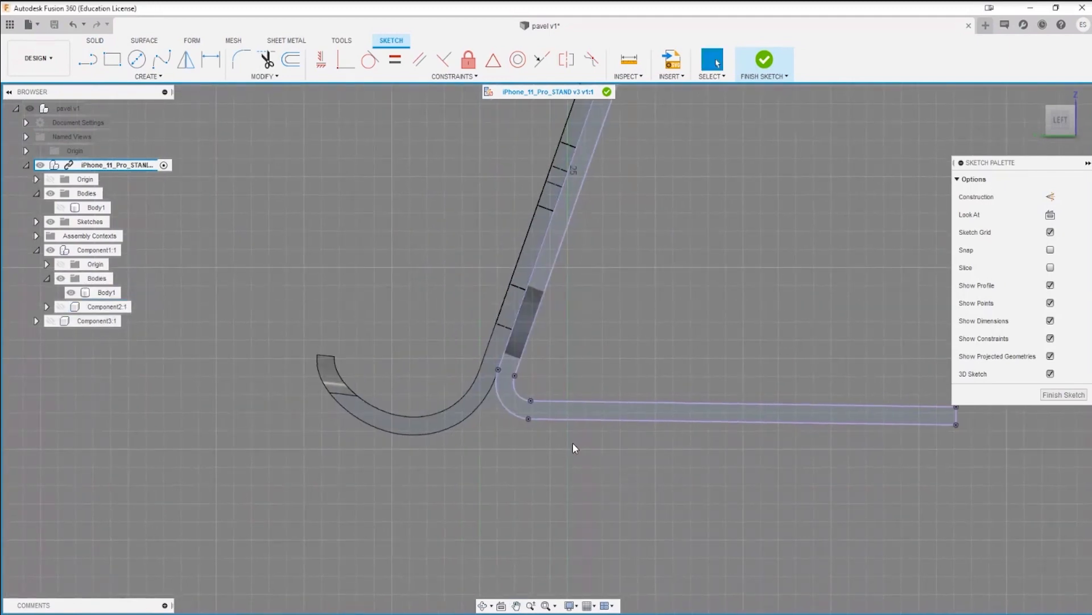
scroll(560, 432, "up", 3)
middle_click_drag(423, 423, 500, 457)
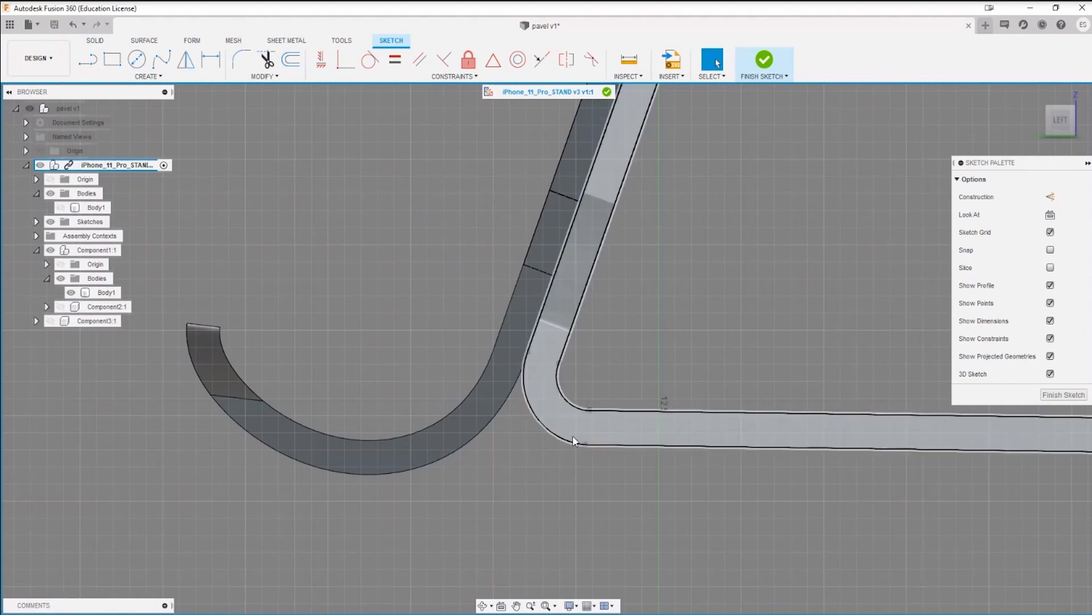
Step: Sketch a line about 16 mm long from the lower outer end of the base bend forward past the curved hook
key("l")
left_click(585, 444)
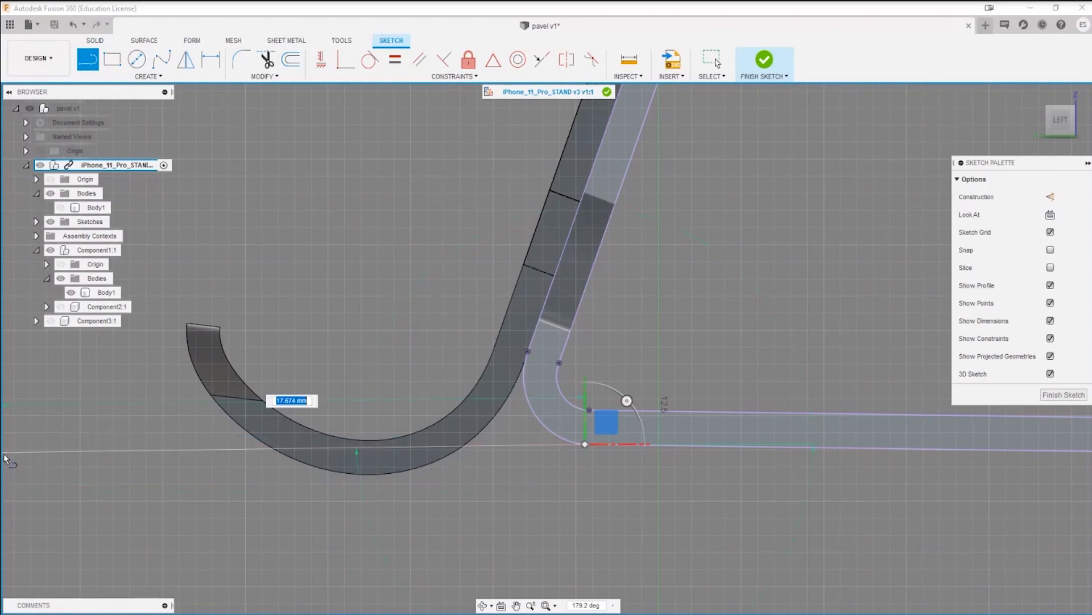
left_click(55, 506)
key("Escape")
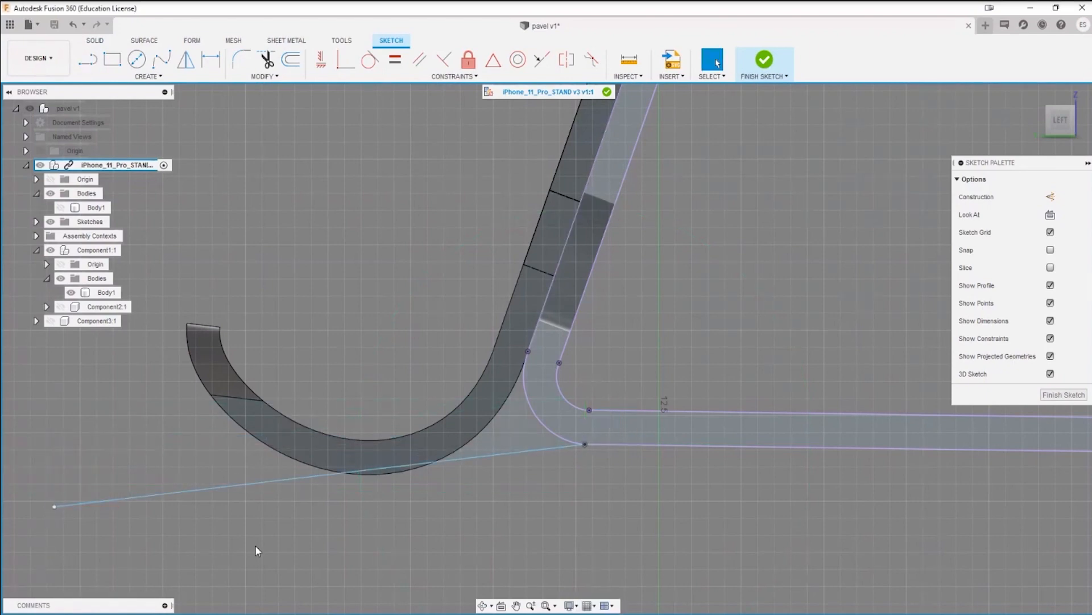
Step: Constrain the new line collinear with the lower edge of the projected base plate
left_click(532, 452)
left_click(543, 59)
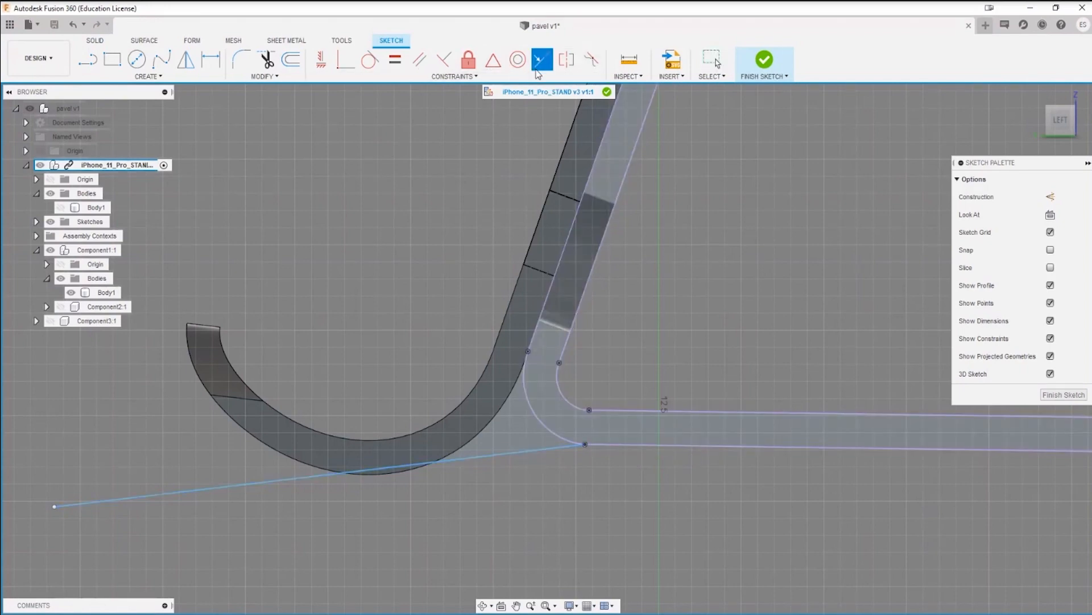
left_click(552, 449)
left_click(629, 449)
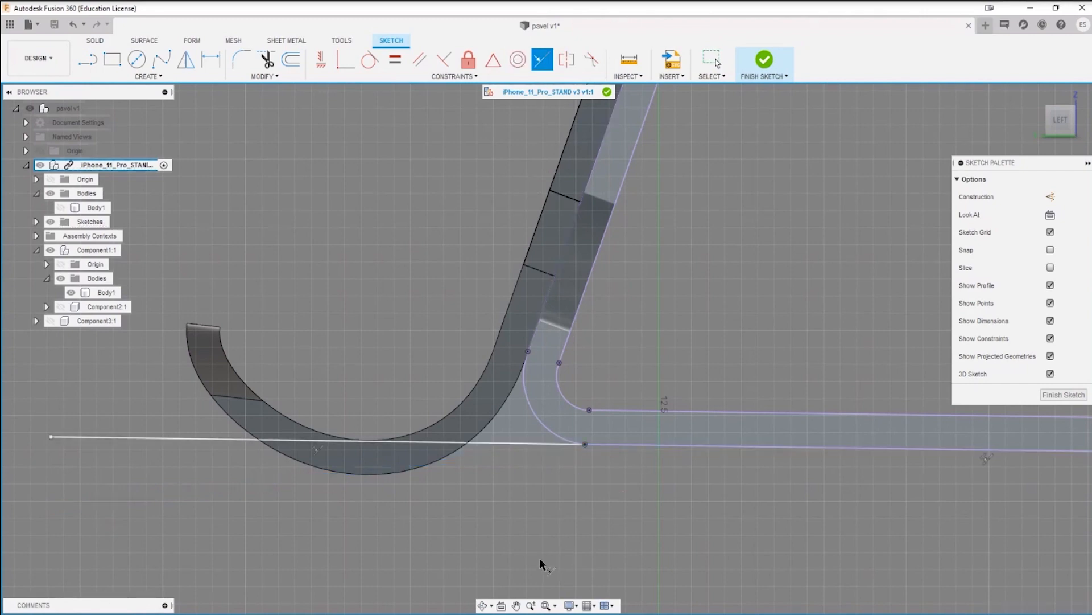
key("Escape")
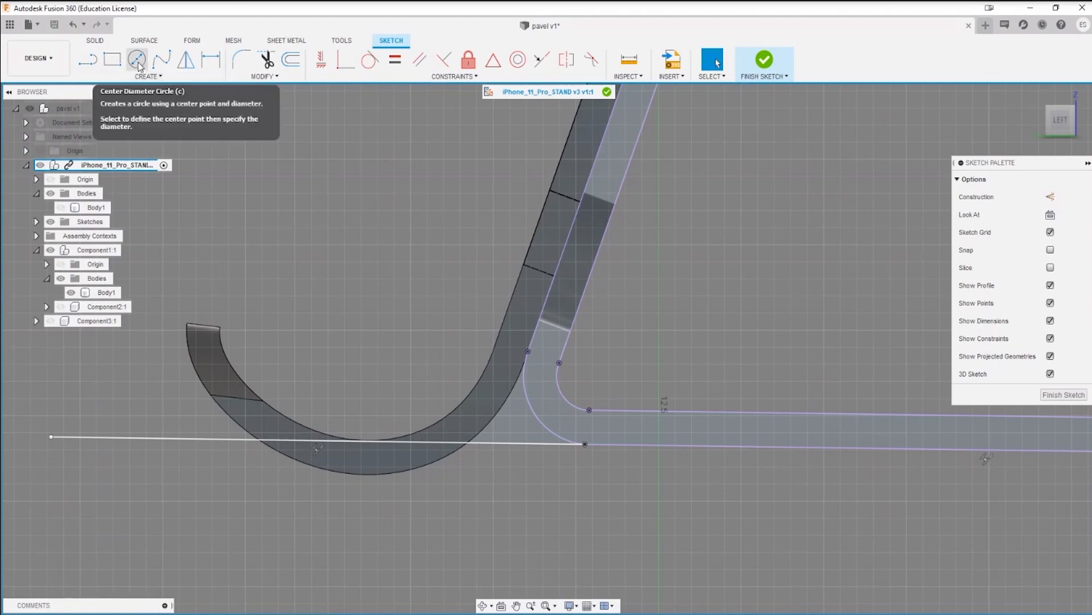
Step: Sketch a 2-Tangent Circle of about 5.7 mm radius touching the front line of the projected back support and the line extending the base
left_click(145, 76)
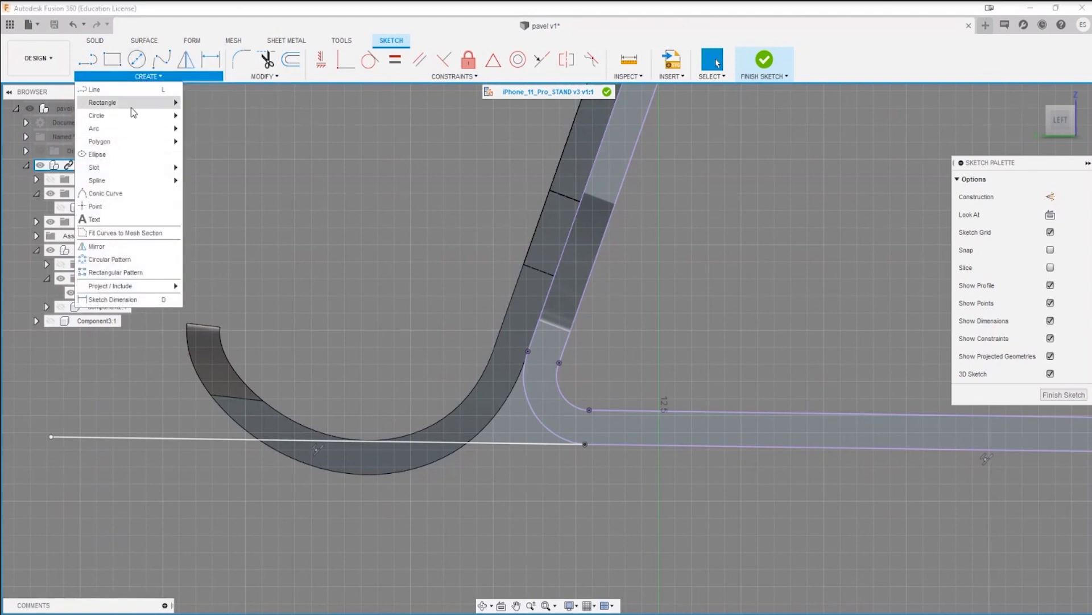
mouse_move(136, 117)
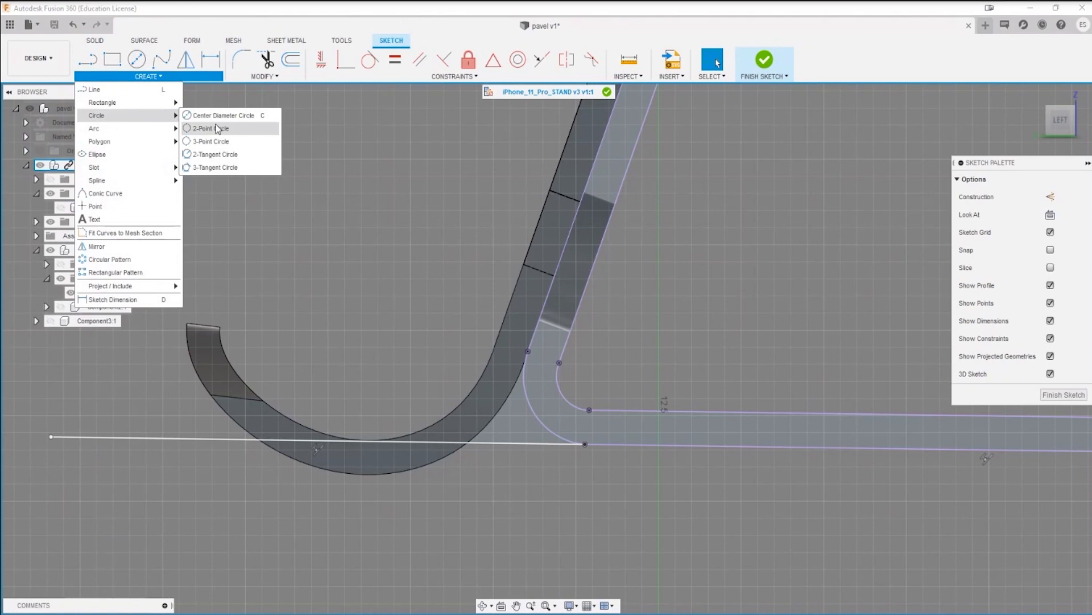
left_click(216, 154)
left_click(561, 258)
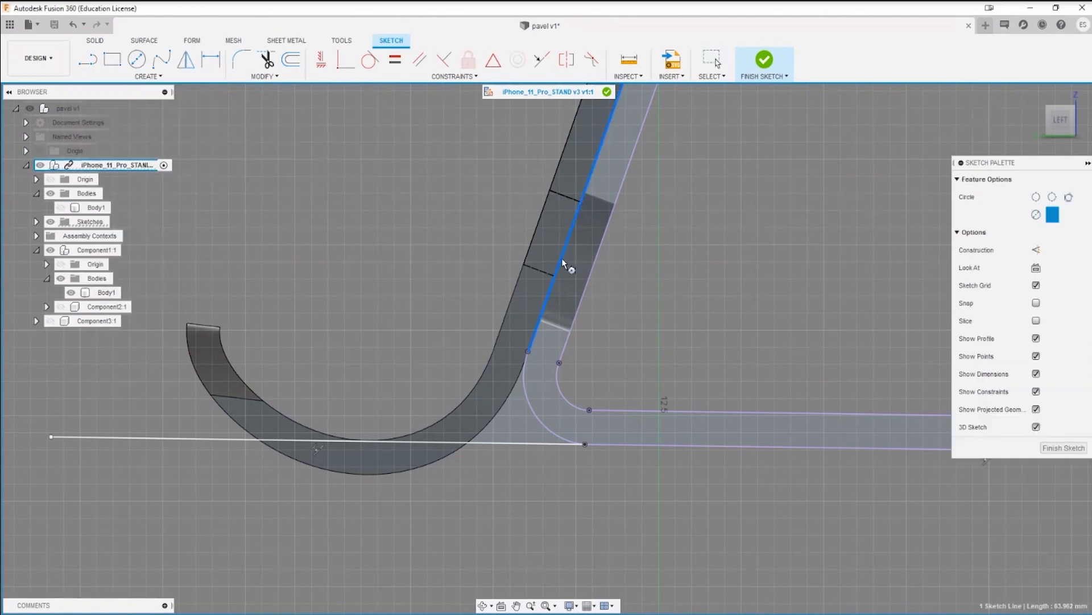
left_click(465, 443)
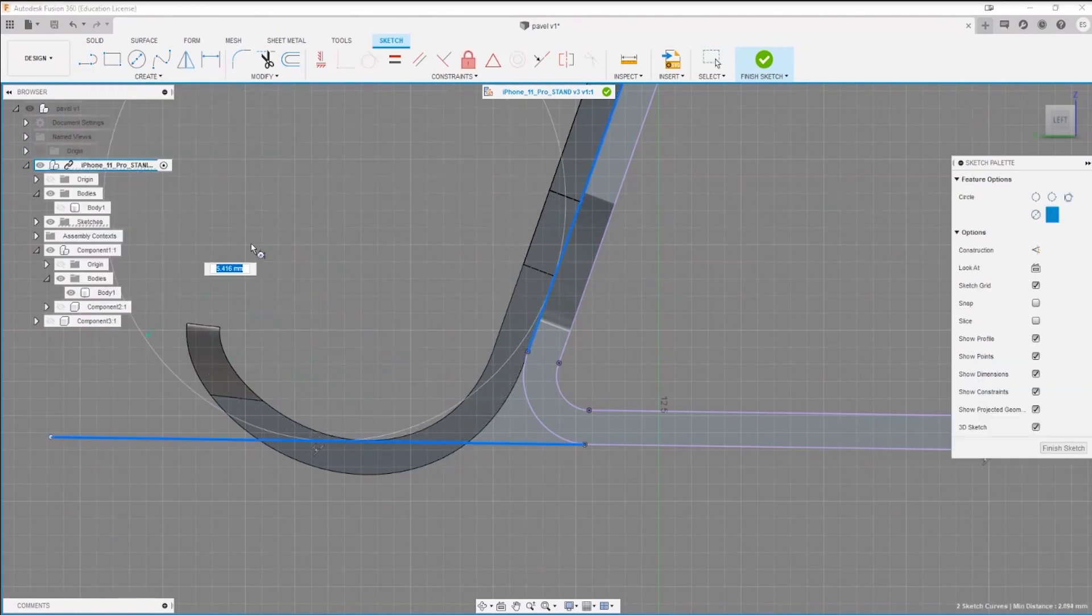
left_click(329, 275)
key("Escape")
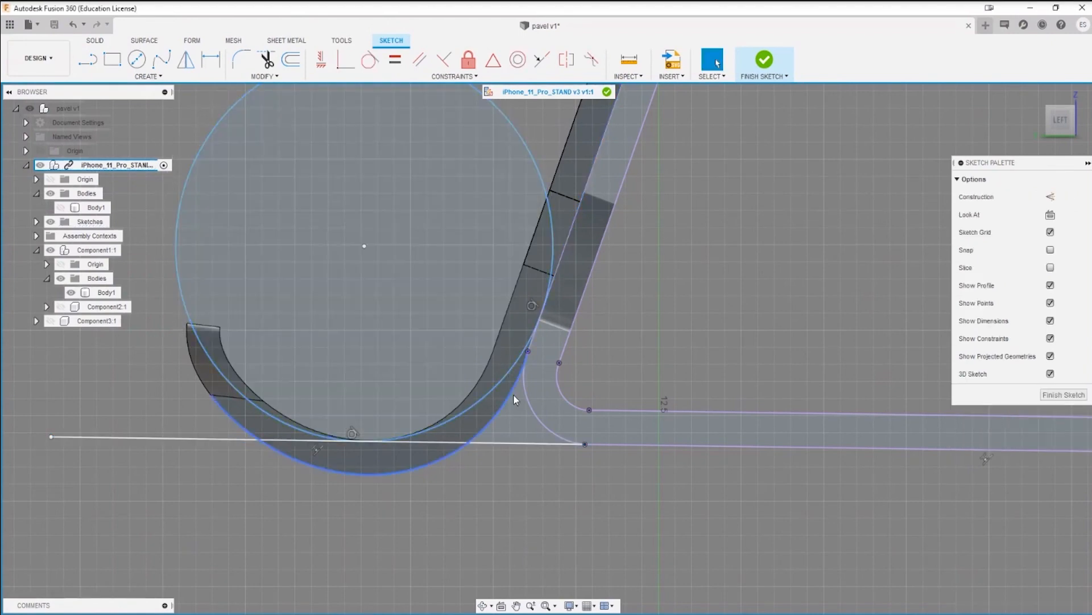
Step: Offset the tangent circle 1 mm inward
left_click(508, 385)
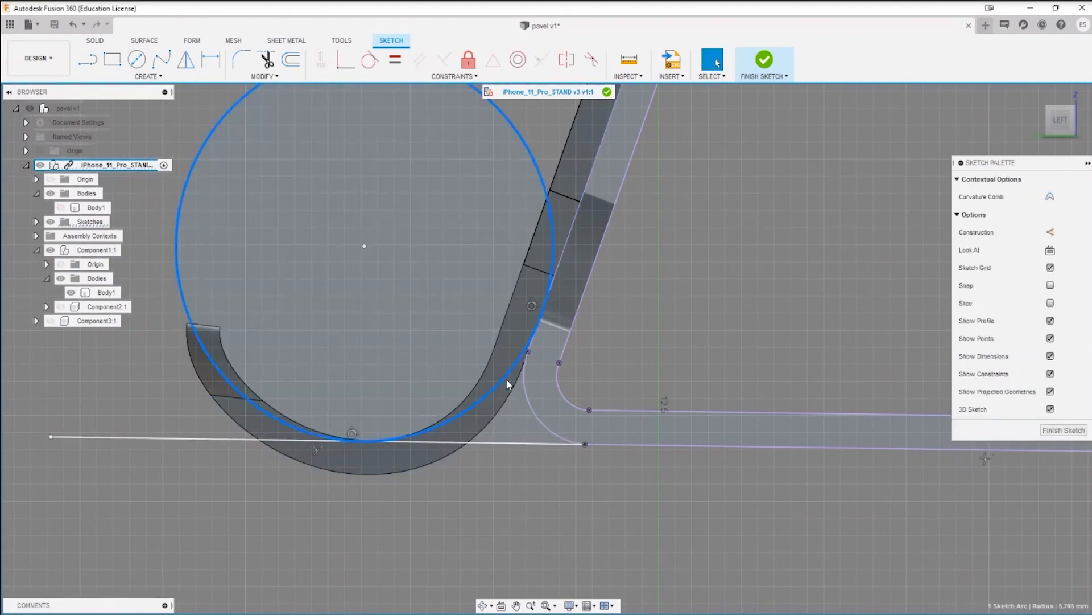
key("o")
left_click_drag(530, 403, 471, 371)
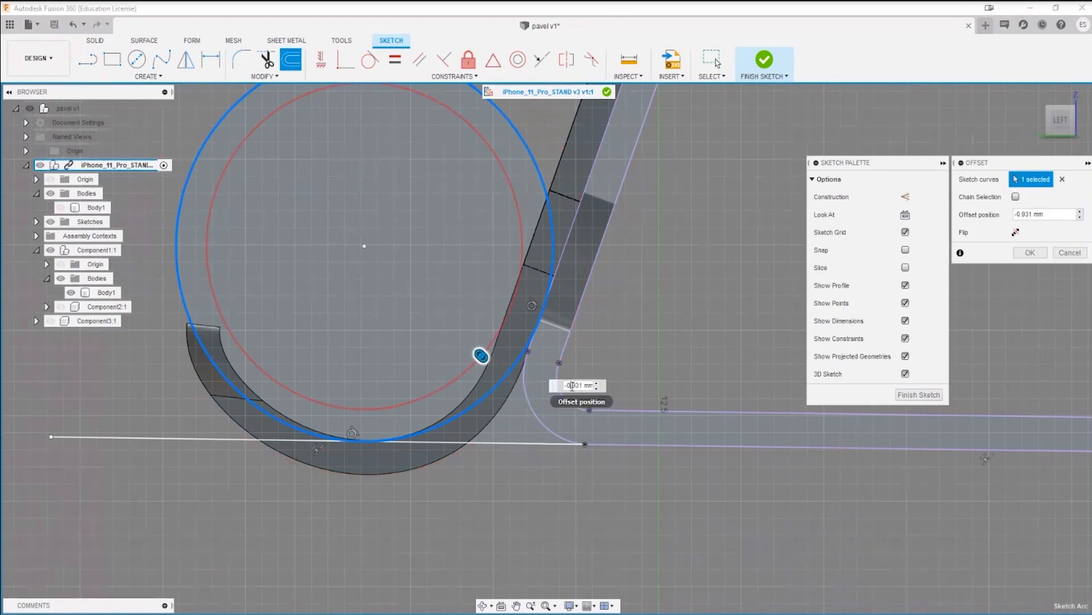
left_click(572, 387)
type("-1")
key("Return")
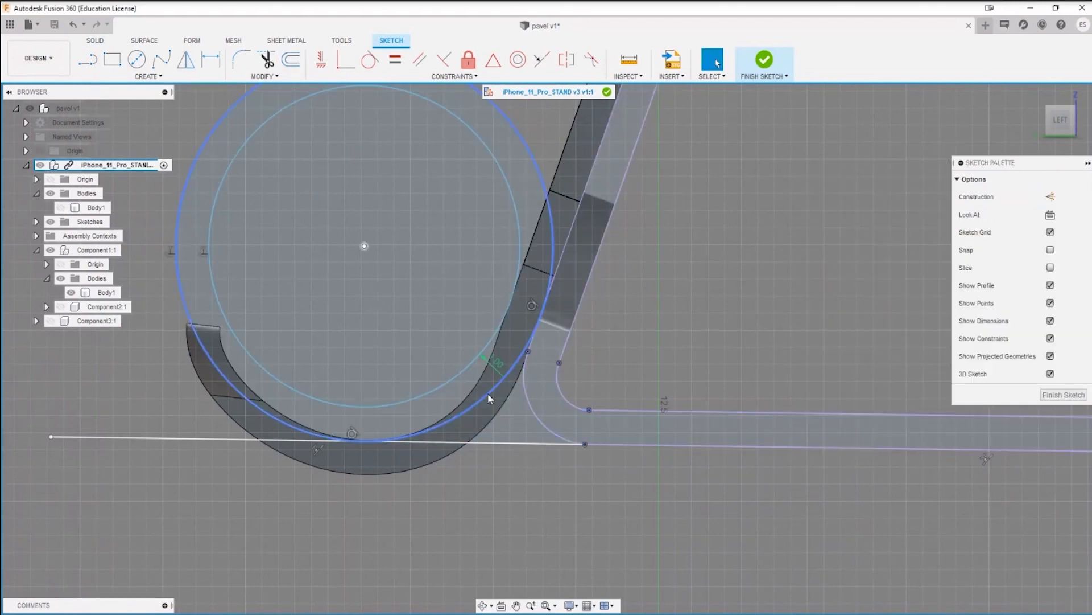
Step: Convert the line extending the base's lower edge beneath the hook to construction geometry
left_click(460, 407)
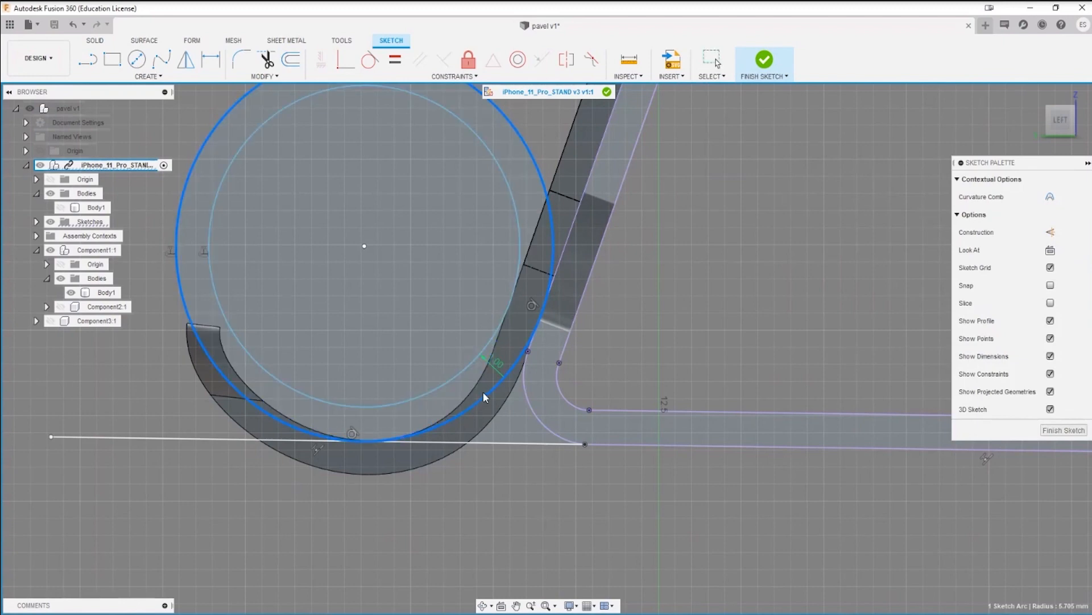
left_click(478, 536)
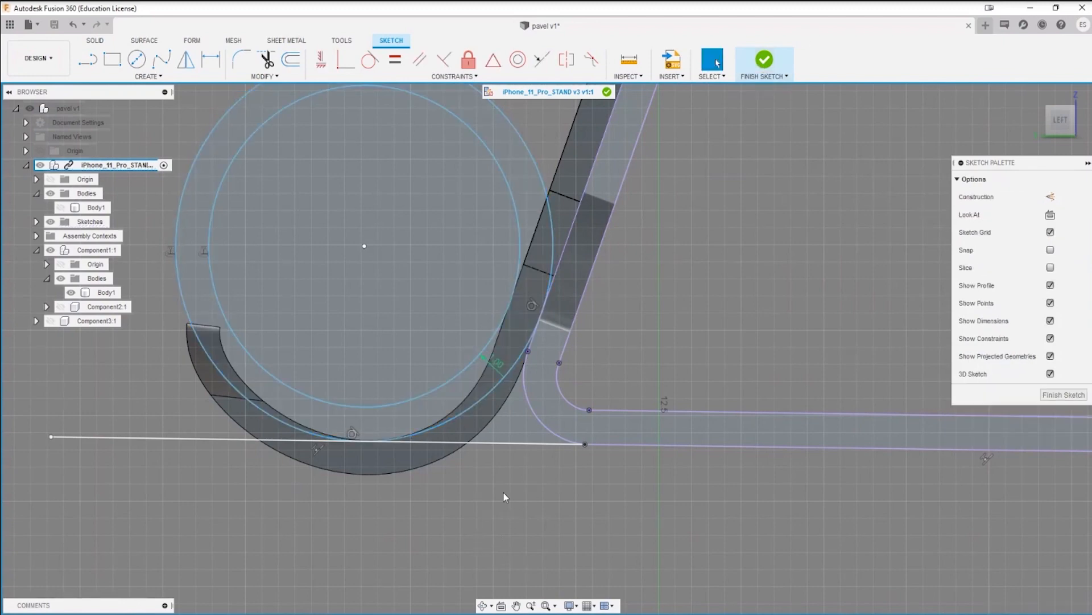
left_click(524, 442)
key("x")
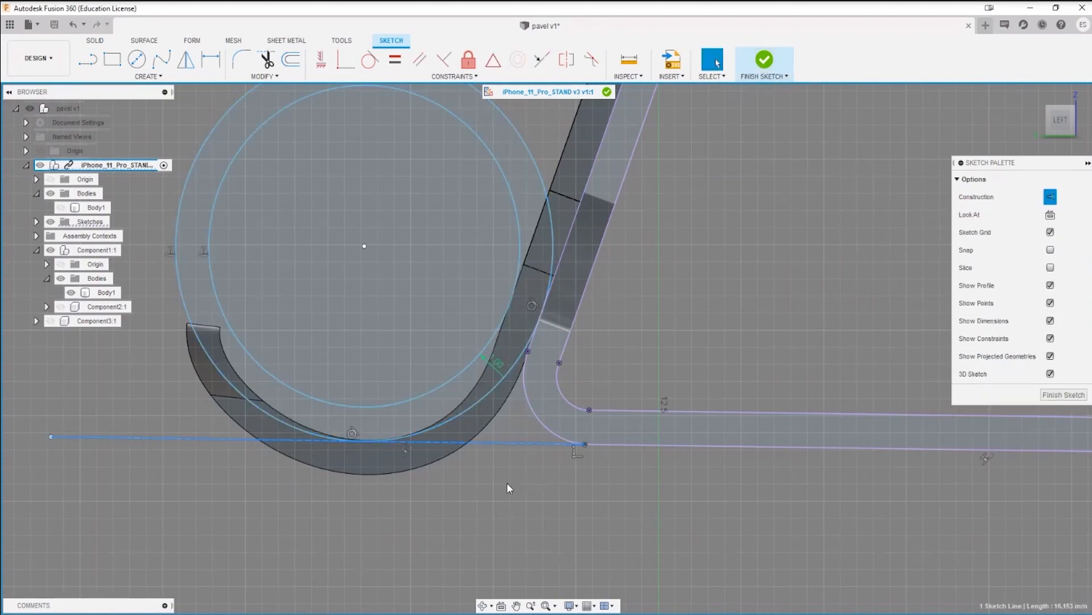
left_click(557, 508)
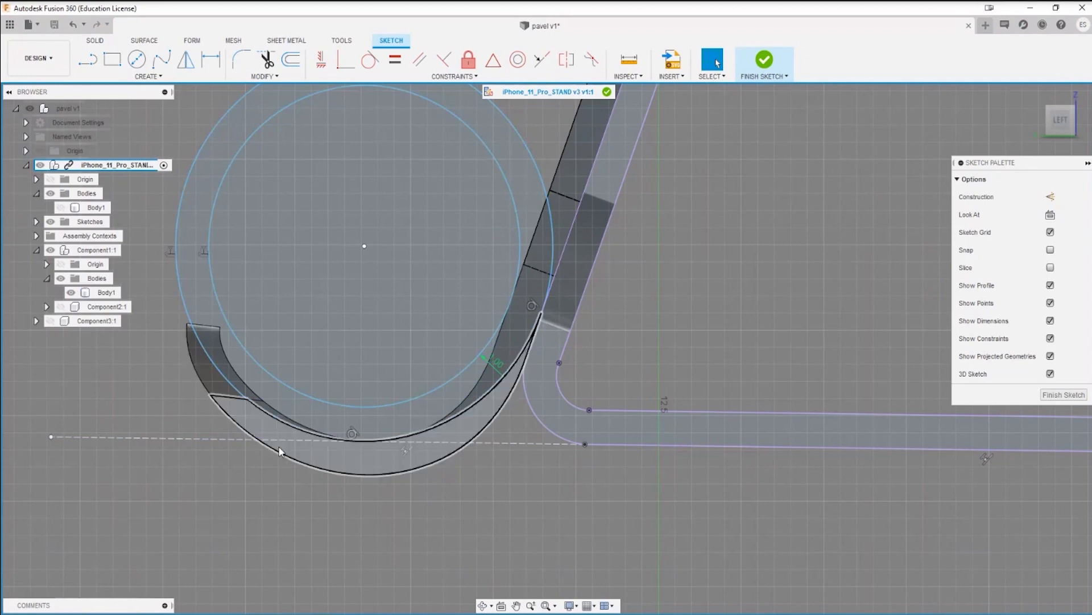
scroll(488, 388, "down", 3)
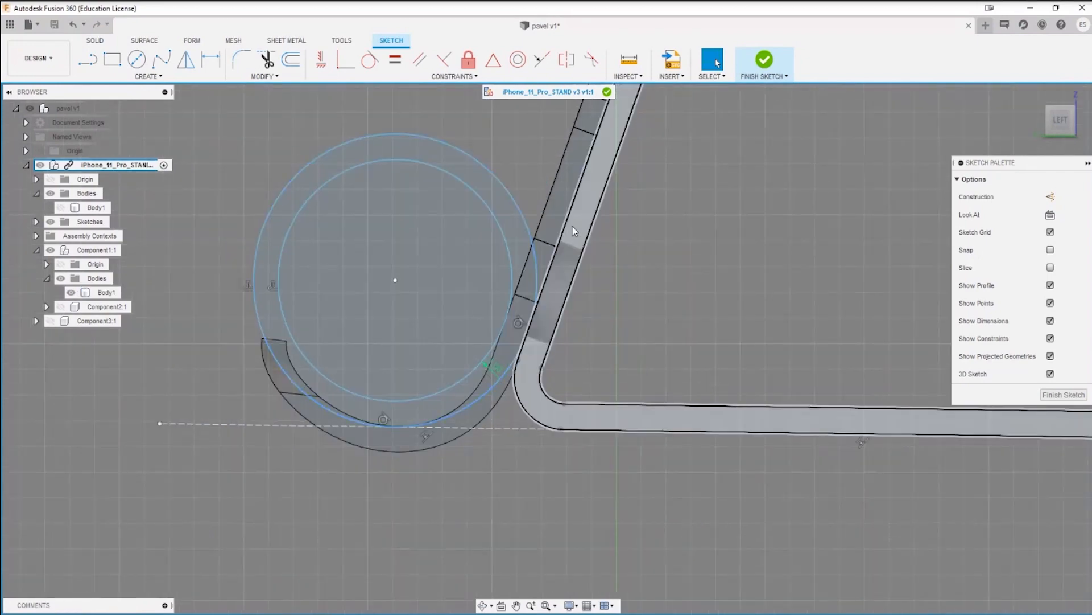
middle_click_drag(620, 197, 534, 323)
scroll(473, 387, "up", 6)
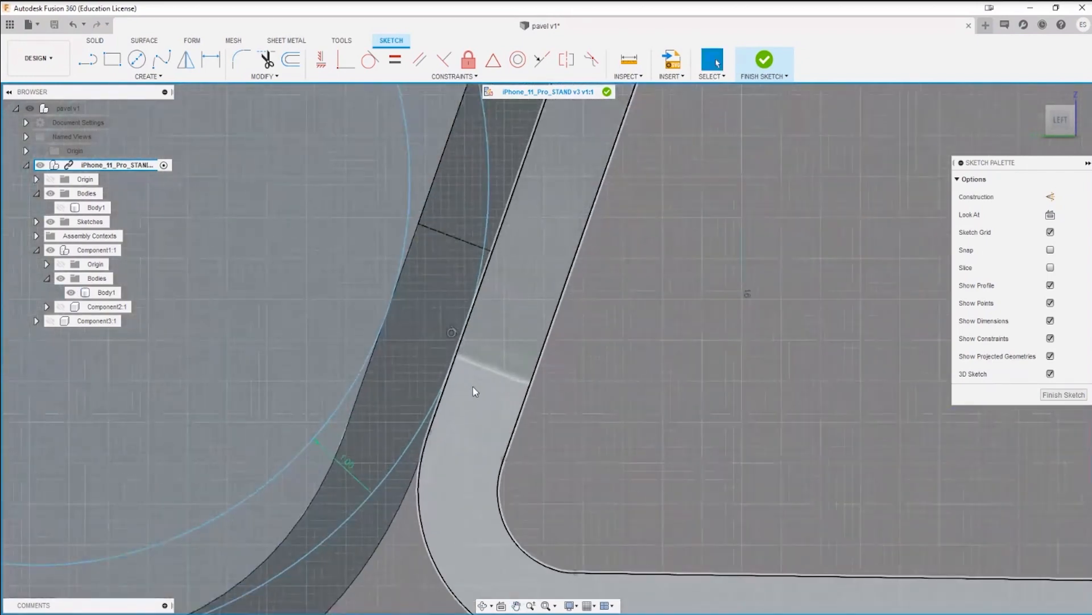
scroll(463, 352, "down", 4)
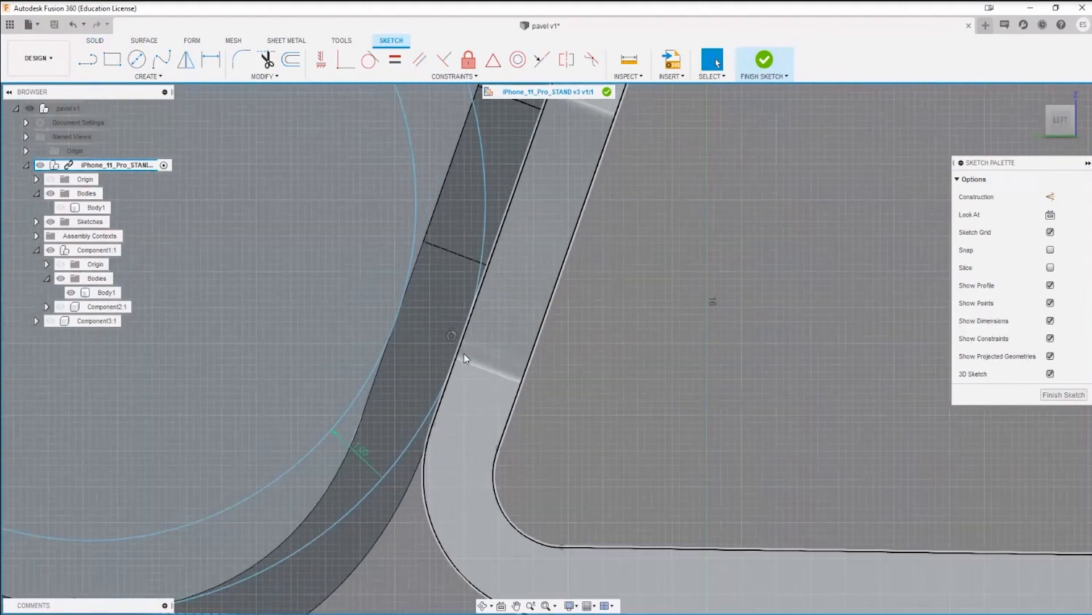
scroll(460, 355, "up", 1)
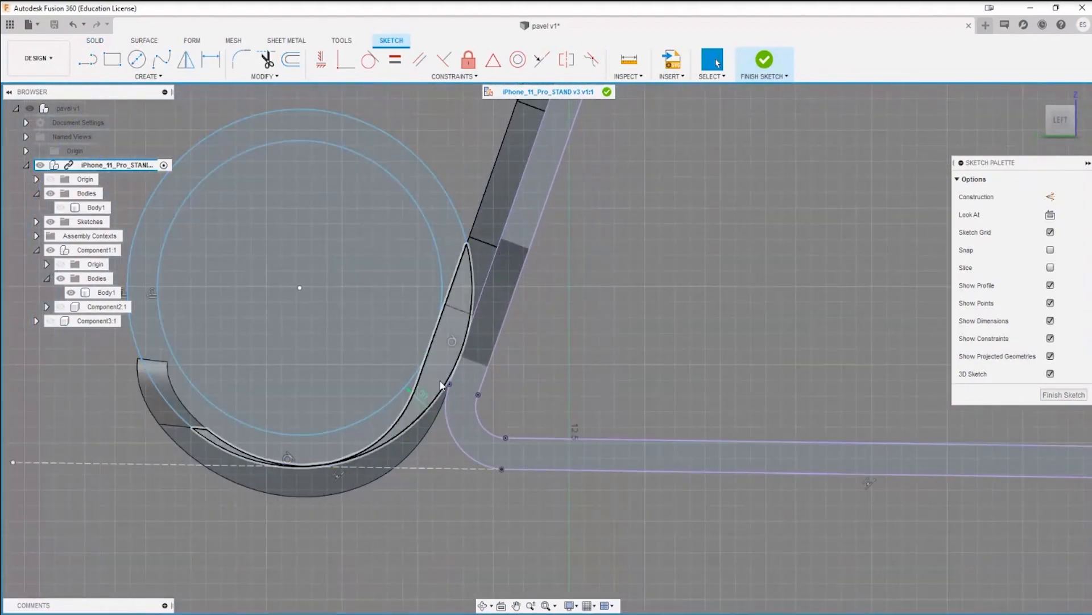
key("e")
key("Escape")
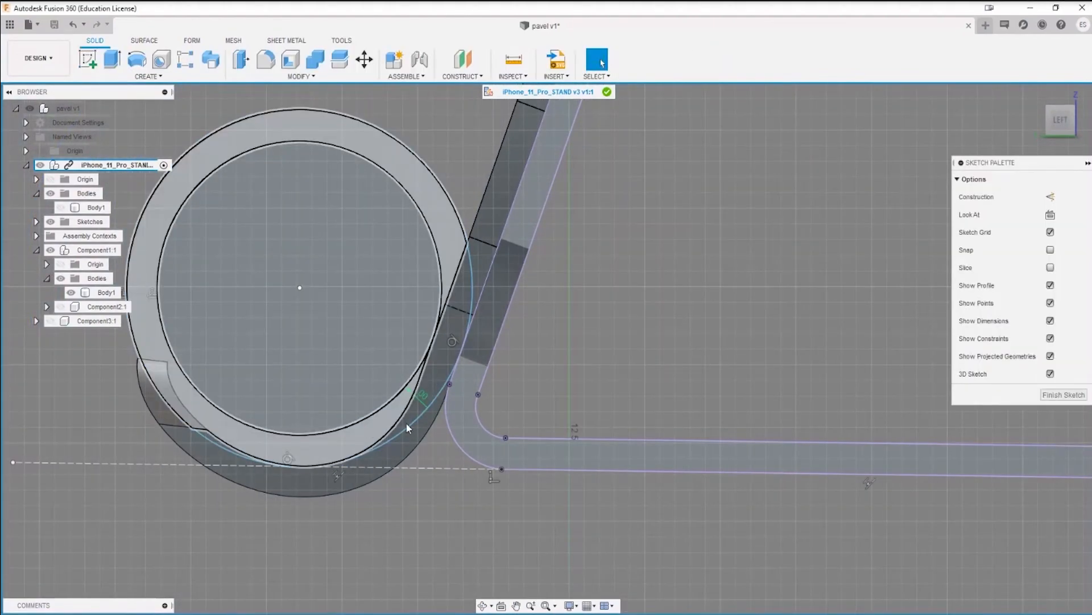
key("l")
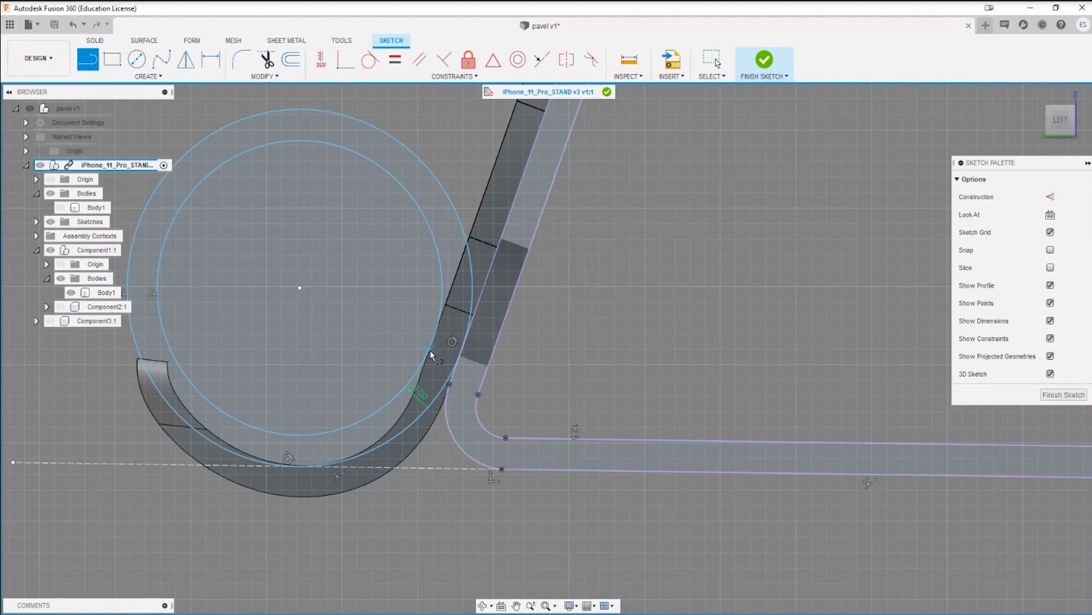
key("Escape")
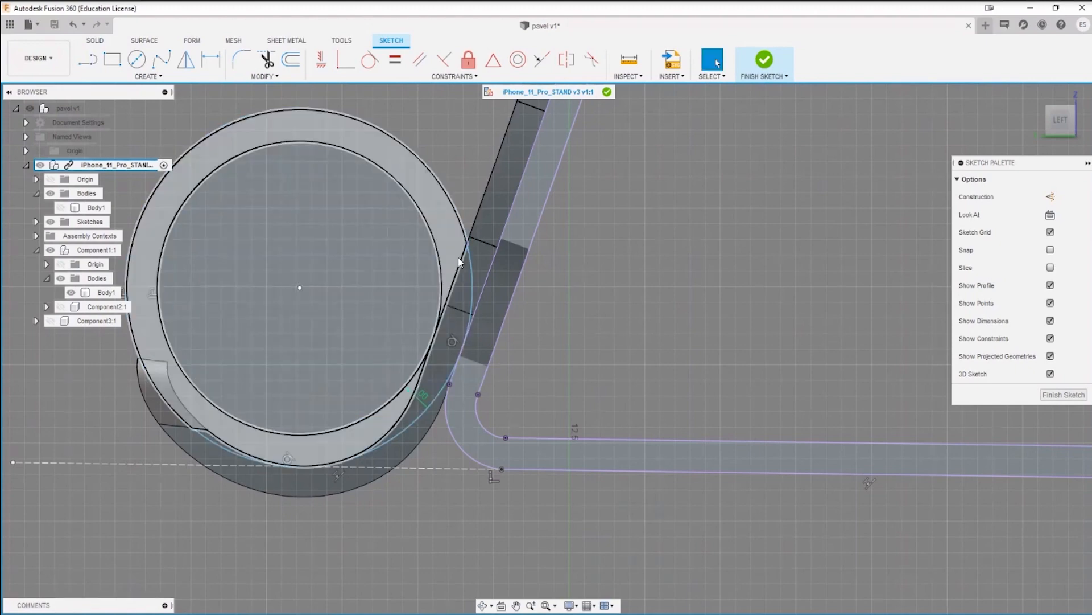
Step: Finish the side-profile sketch containing the two concentric circles
scroll(469, 376, "down", 3)
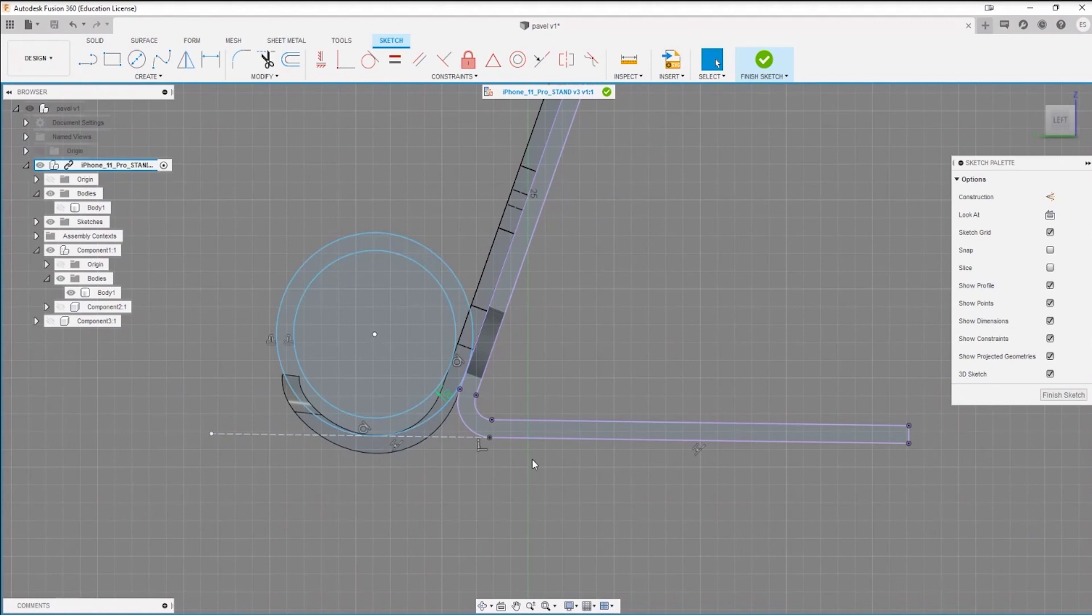
left_click(765, 60)
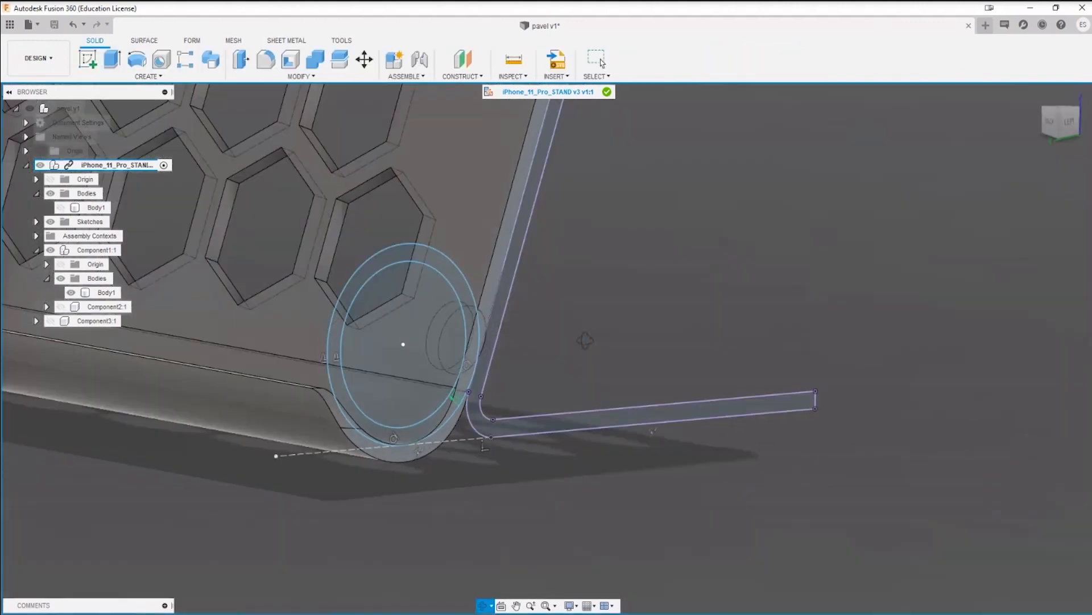
Step: Examine the curved hook and hexagon-perforated back plate against the sketched circles and base outline in 3D
middle_click_drag(618, 326, 605, 373, "shift")
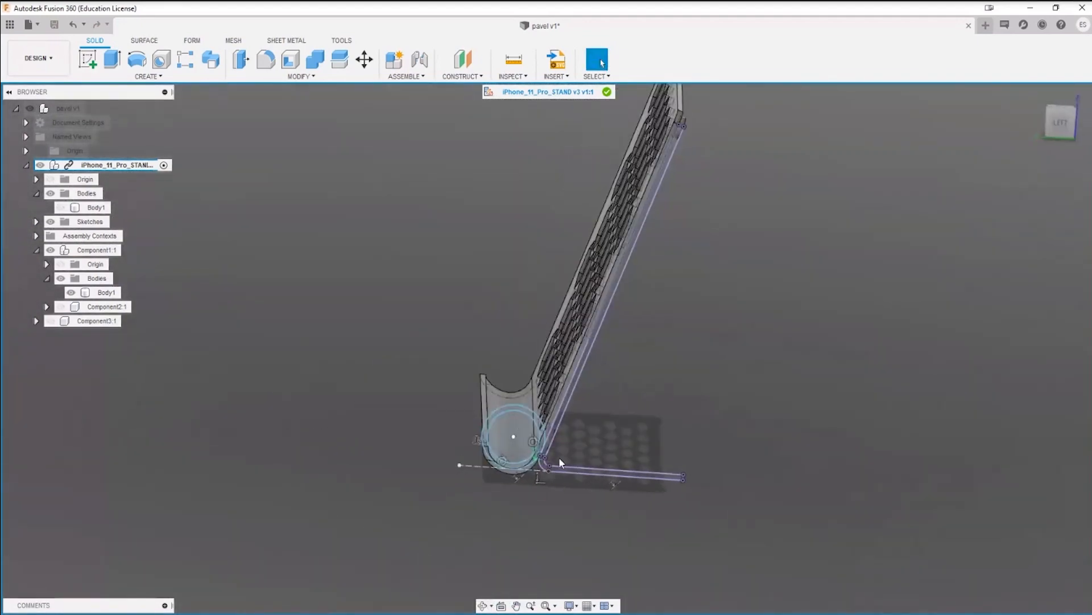
scroll(540, 473, "up", 8)
scroll(555, 452, "down", 6)
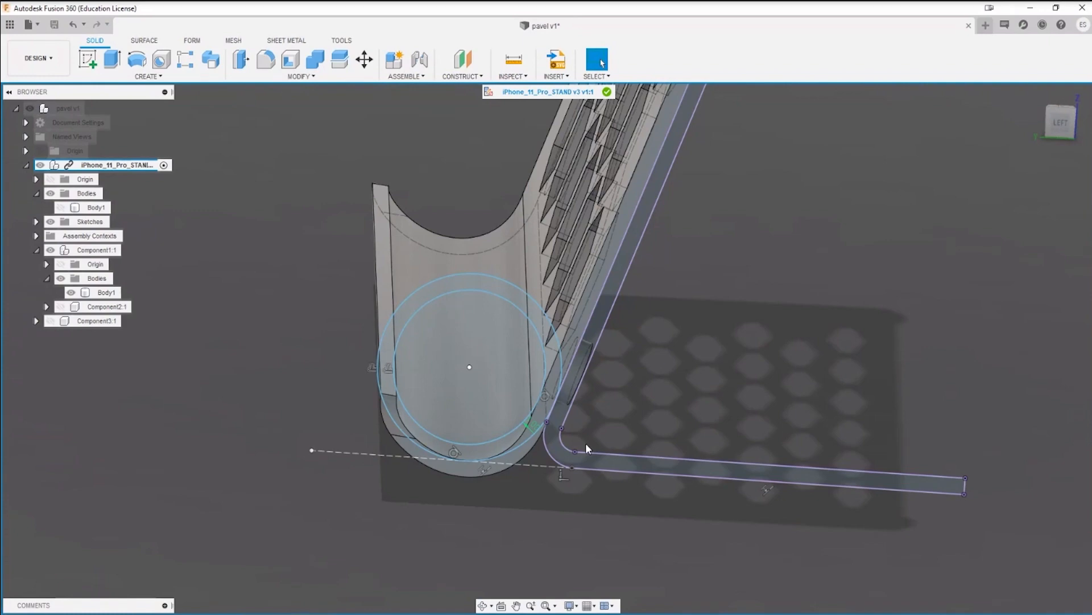
middle_click_drag(585, 443, 656, 536, "shift")
scroll(619, 540, "down", 5)
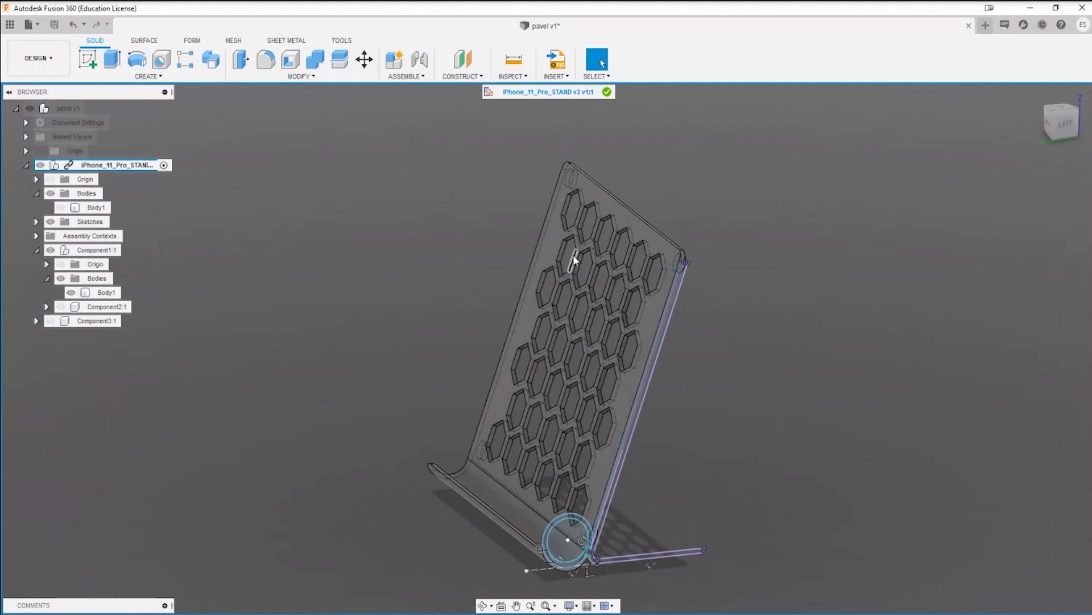
scroll(609, 220, "up", 5)
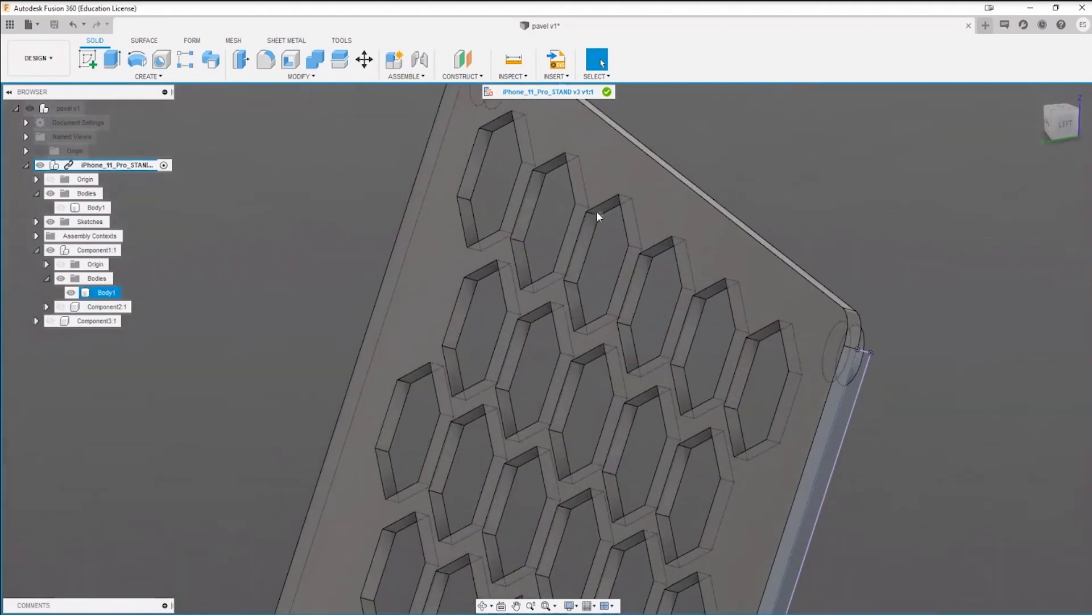
scroll(598, 257, "down", 6)
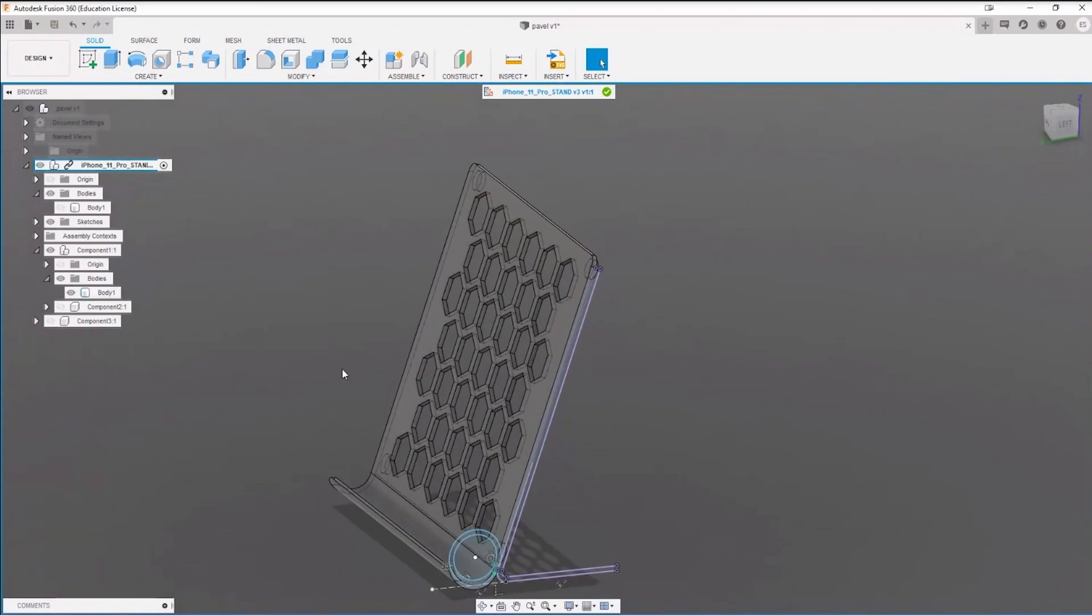
left_click(291, 41)
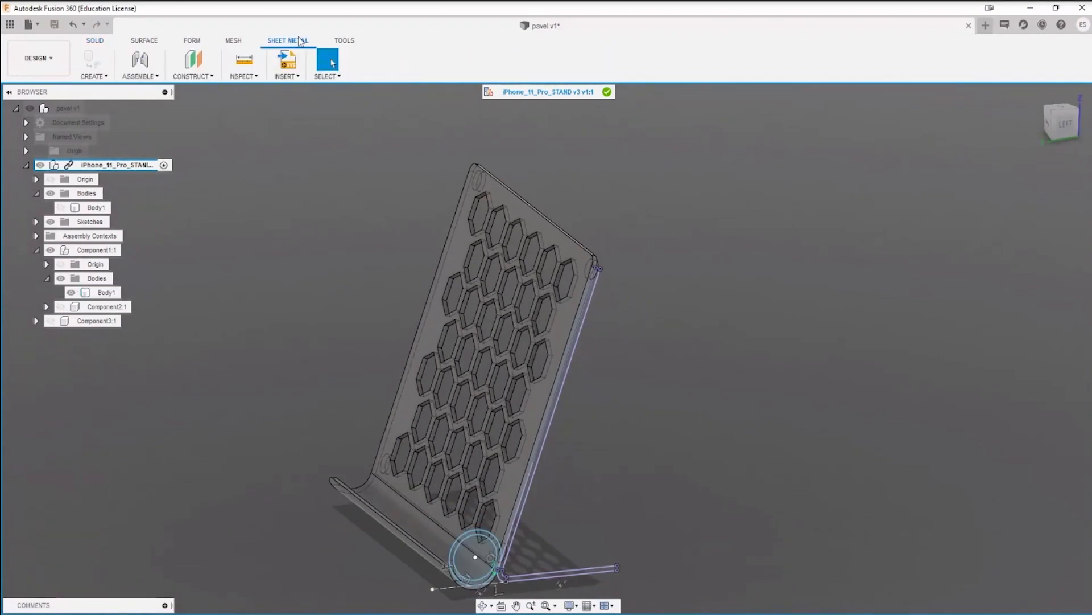
Step: Return to solid modeling and finish editing the linked iPhone_11_Pro_STAND component in place, going back to the pavel assembly
left_click(95, 41)
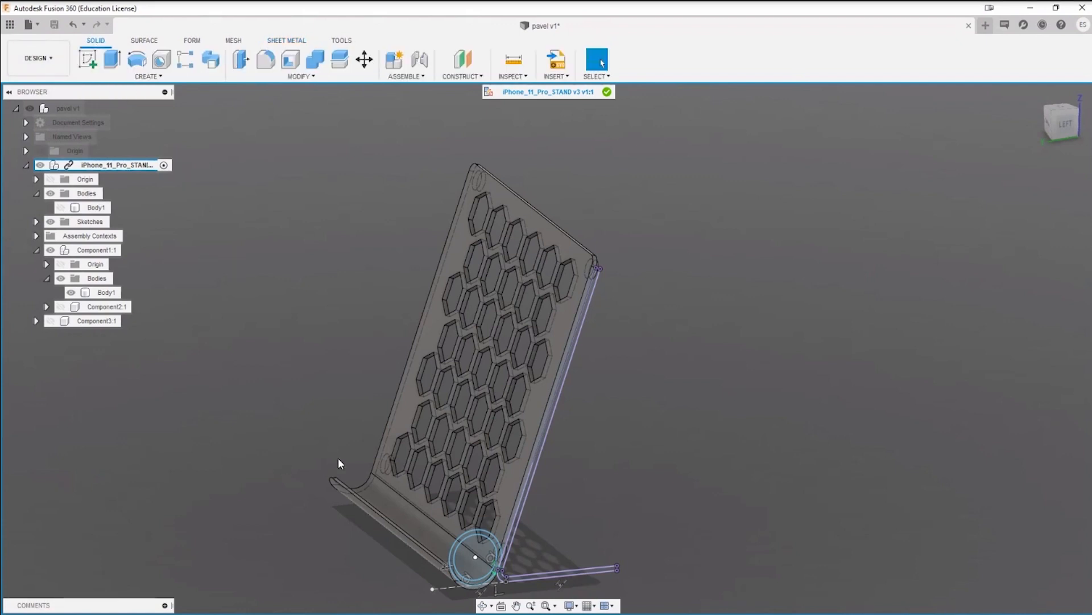
left_click(607, 92)
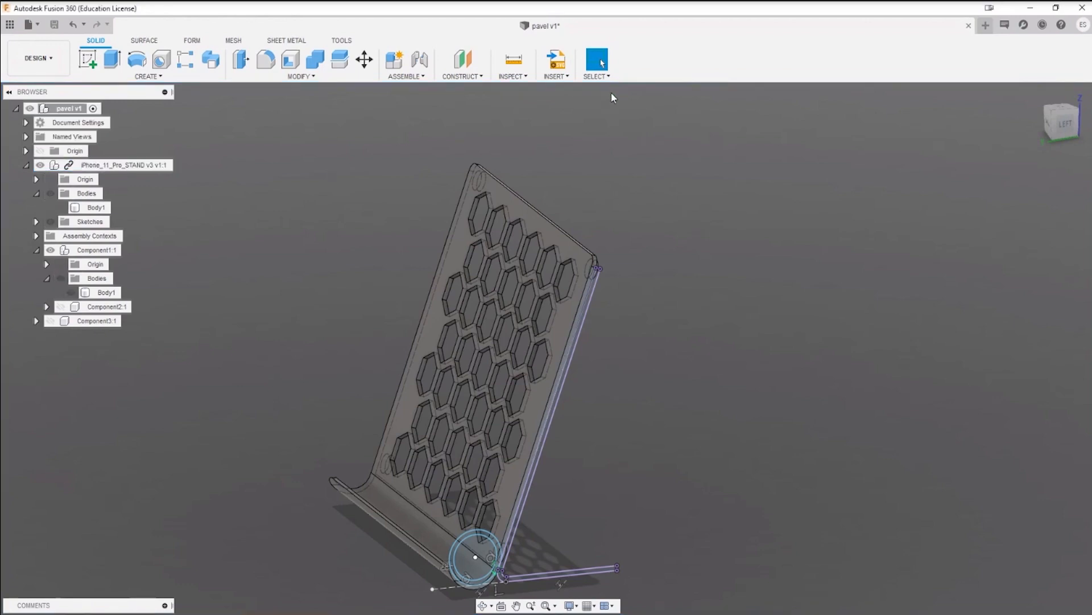
scroll(747, 275, "down", 3)
middle_click_drag(751, 285, 720, 356)
scroll(582, 360, "up", 2)
scroll(581, 360, "up", 2)
scroll(720, 356, "down", 1)
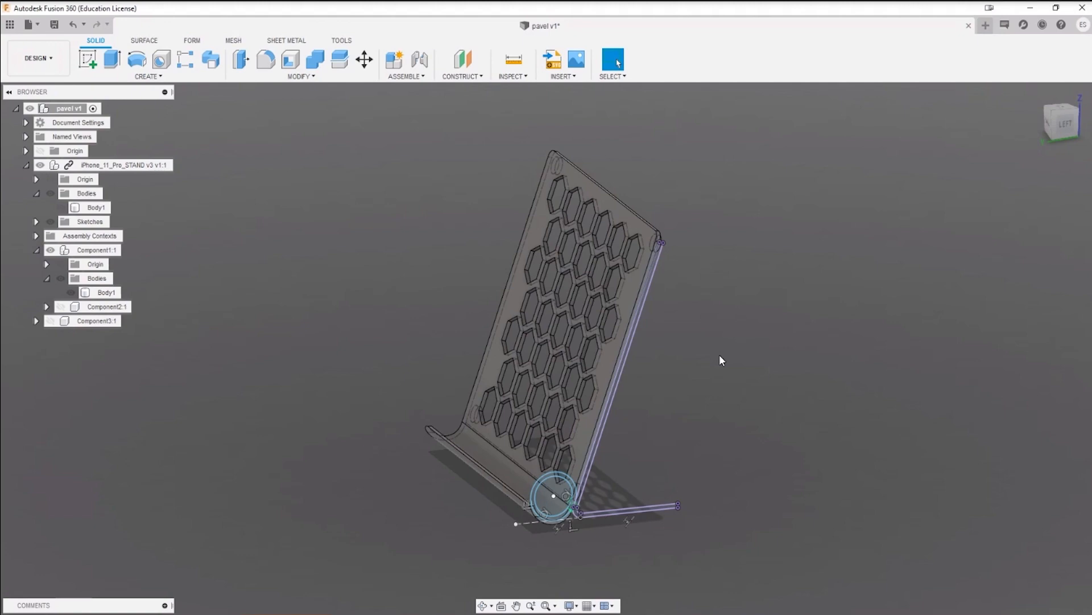
Step: Browse the ROAST MY CAD project files and open the phone holder v4 design
left_click(9, 24)
scroll(151, 455, "down", 1)
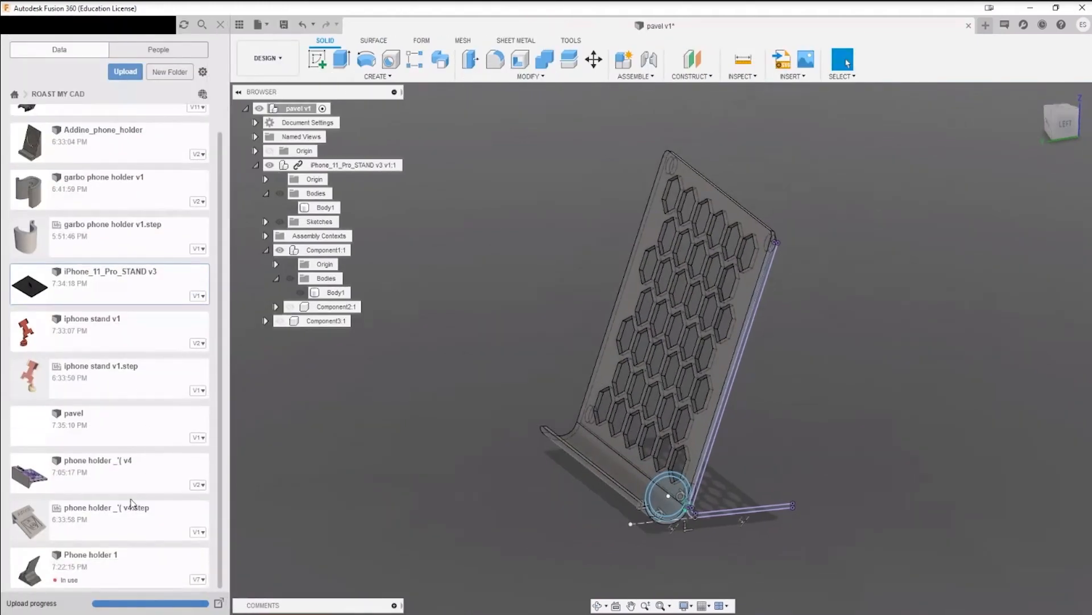
scroll(131, 503, "up", 1)
scroll(128, 518, "down", 1)
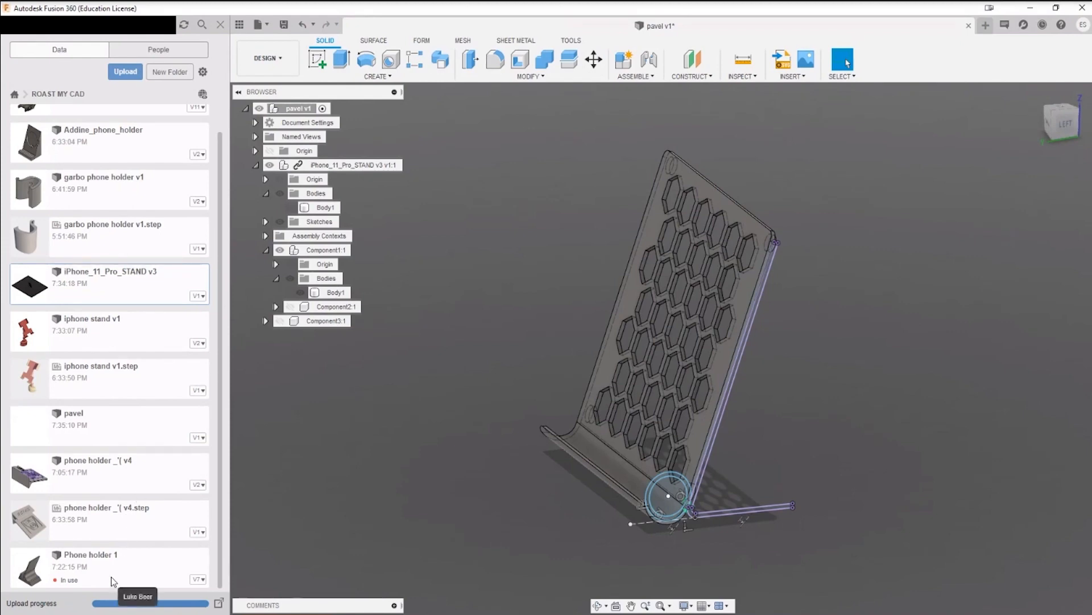
scroll(111, 580, "up", 1)
scroll(111, 580, "down", 1)
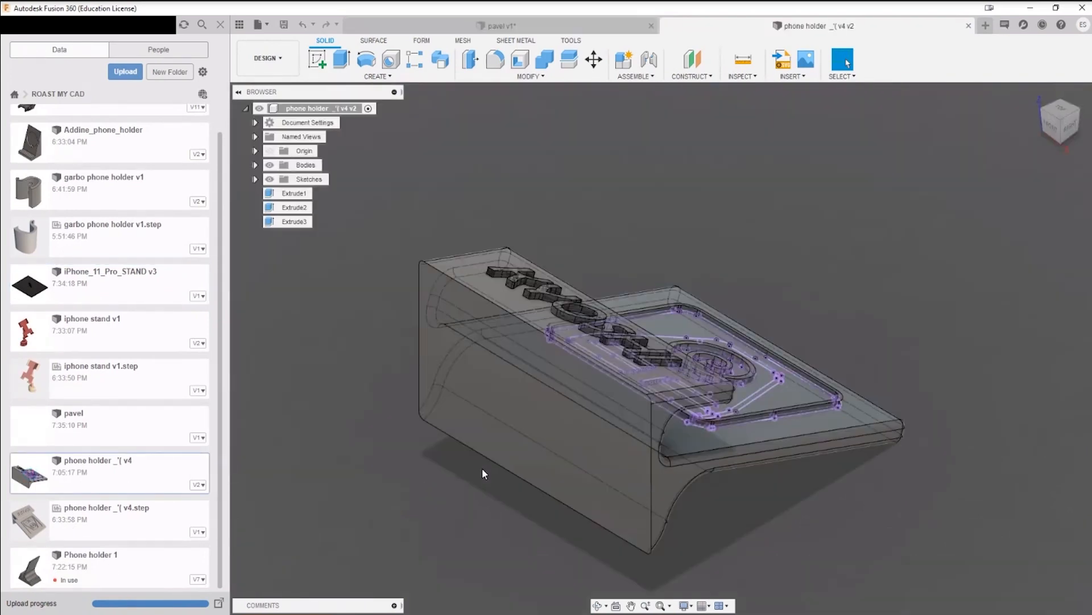
Step: Inspect the phone holder's recessed back panel with its spiral emblem and unextruded sketch lines
middle_click_drag(893, 226, 990, 269, "shift")
scroll(523, 202, "up", 5)
scroll(671, 263, "down", 5)
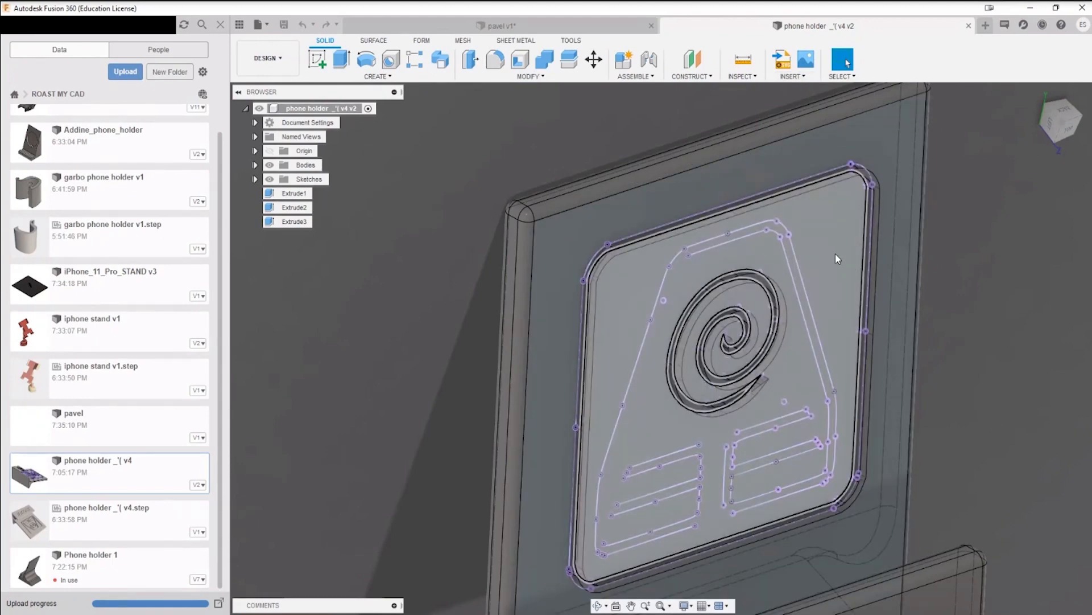
Step: Open the aces design, show its canvases, and examine the seat reference image against the side frame
scroll(94, 135, "up", 1)
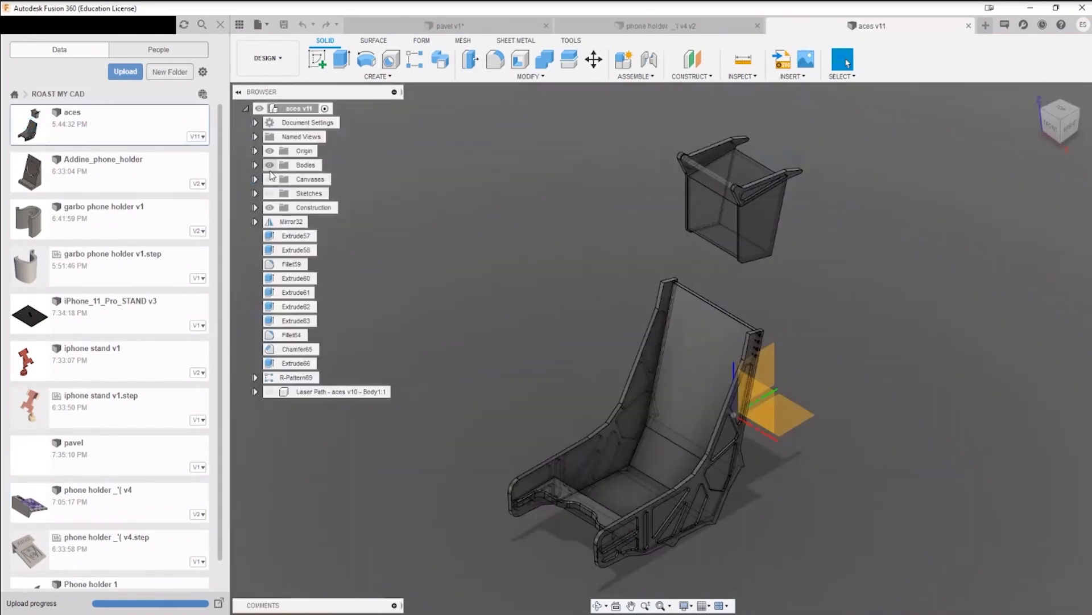
left_click(270, 179)
scroll(766, 446, "up", 2)
scroll(766, 447, "up", 10)
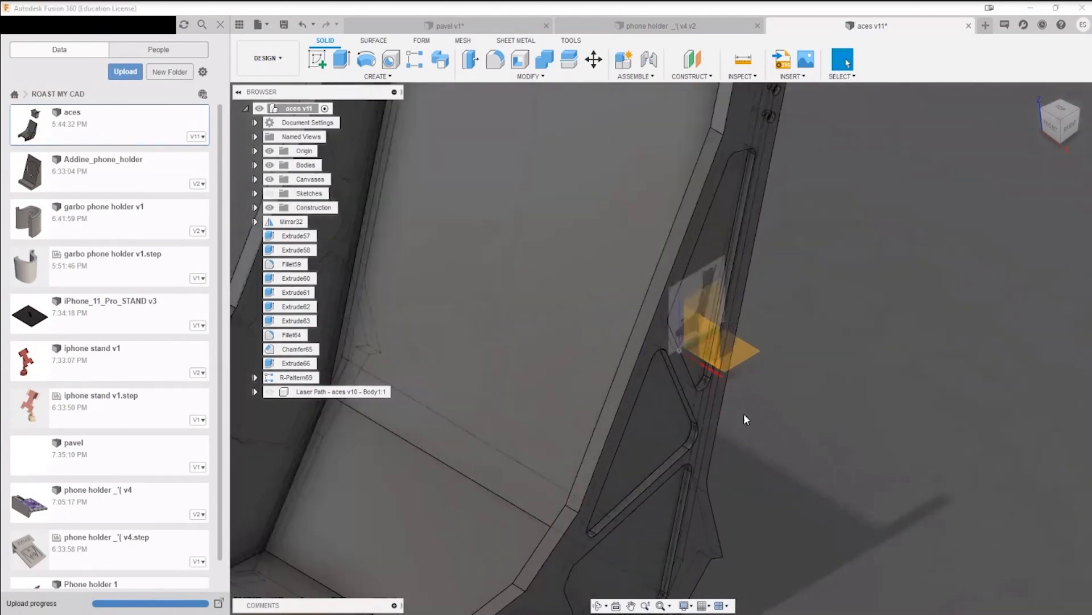
scroll(743, 358, "down", 2)
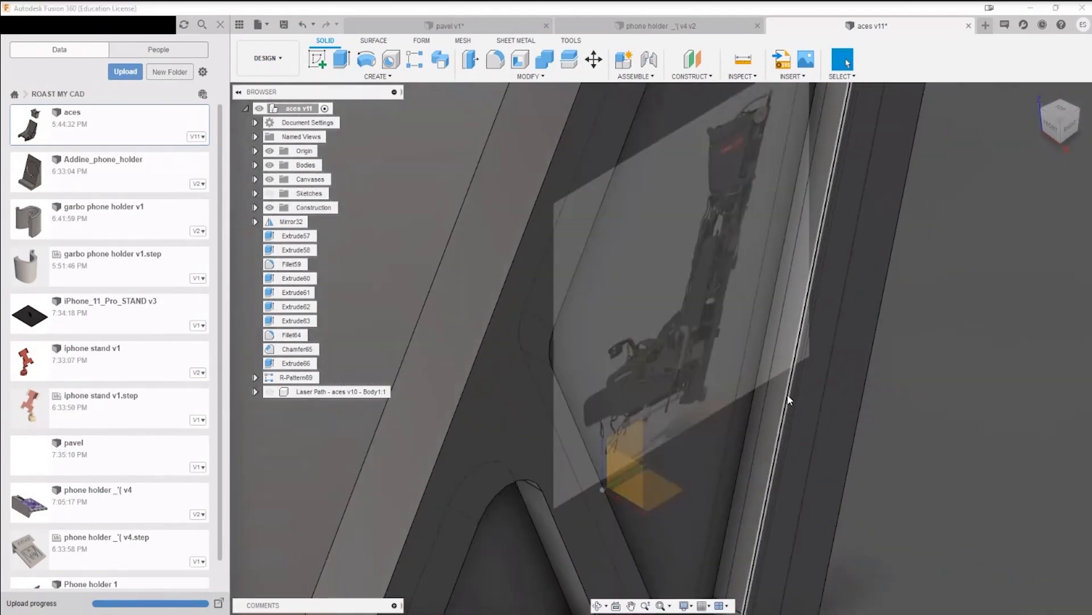
middle_click_drag(775, 386, 703, 325, "shift")
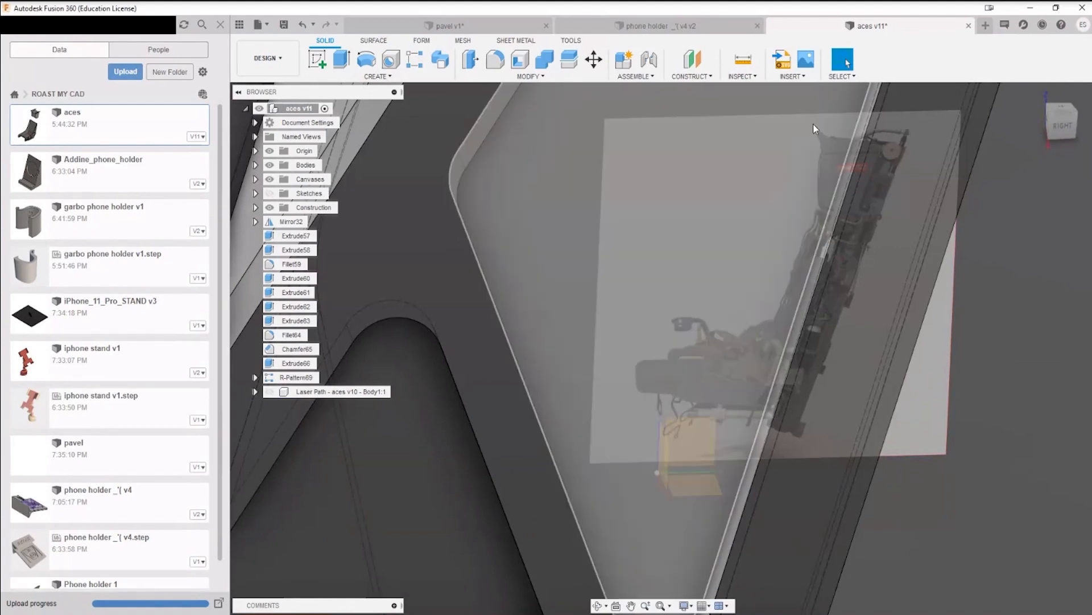
scroll(643, 460, "down", 5)
scroll(734, 443, "up", 3)
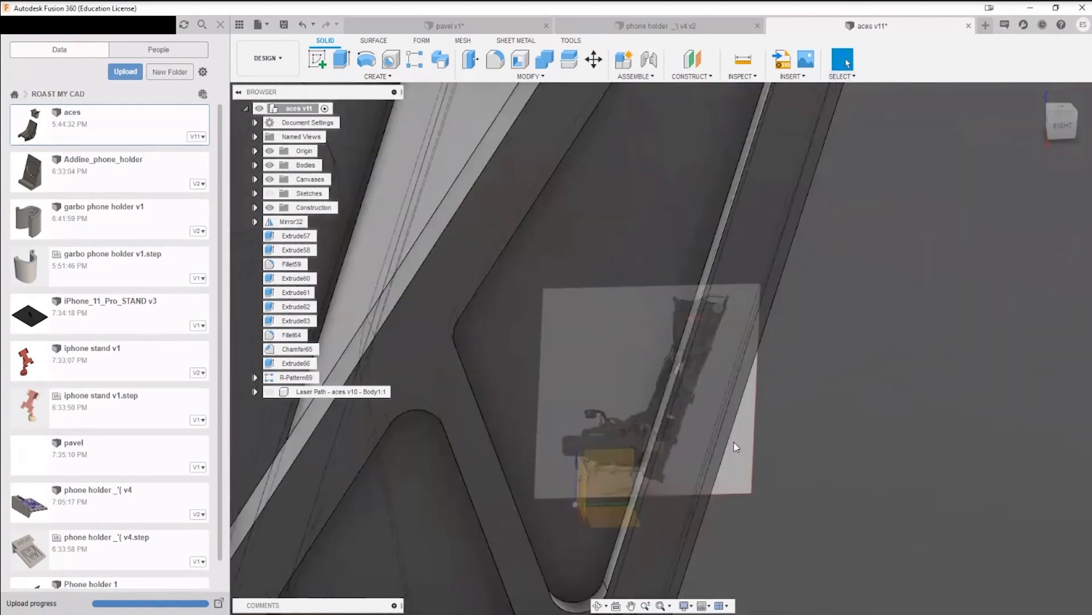
scroll(683, 449, "up", 5)
scroll(533, 444, "down", 2)
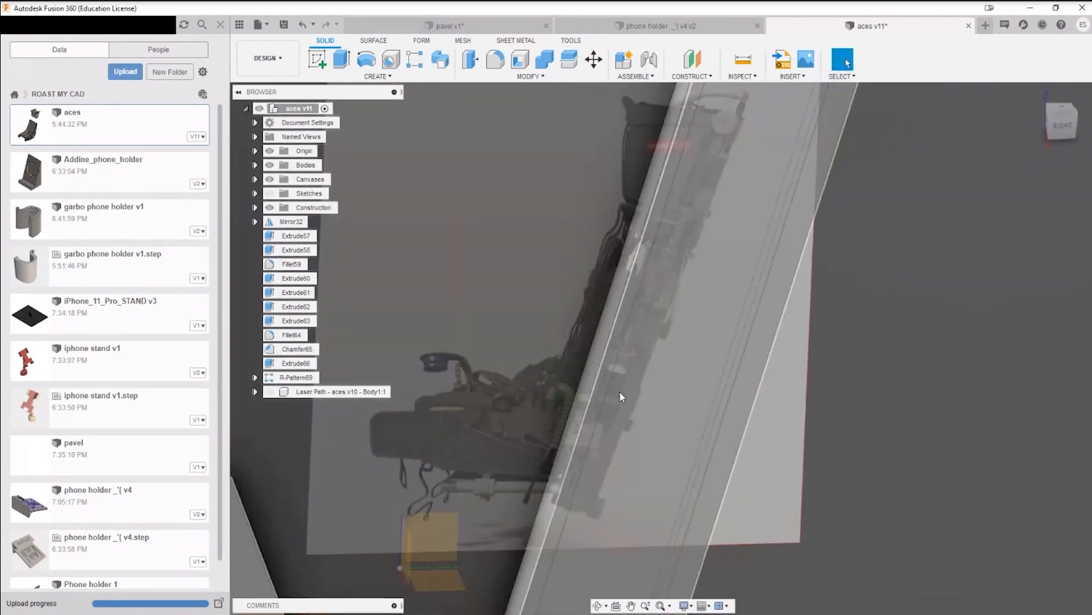
scroll(626, 393, "down", 2)
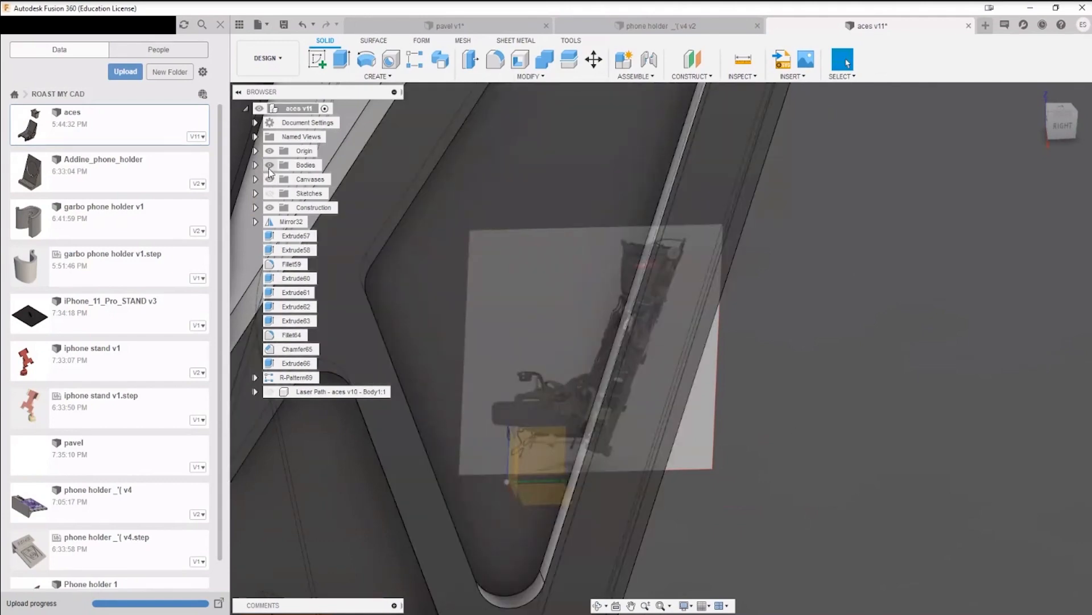
Step: Hide the bodies of the aces design to leave the seat reference image unobstructed
left_click(269, 165)
scroll(690, 385, "up", 6)
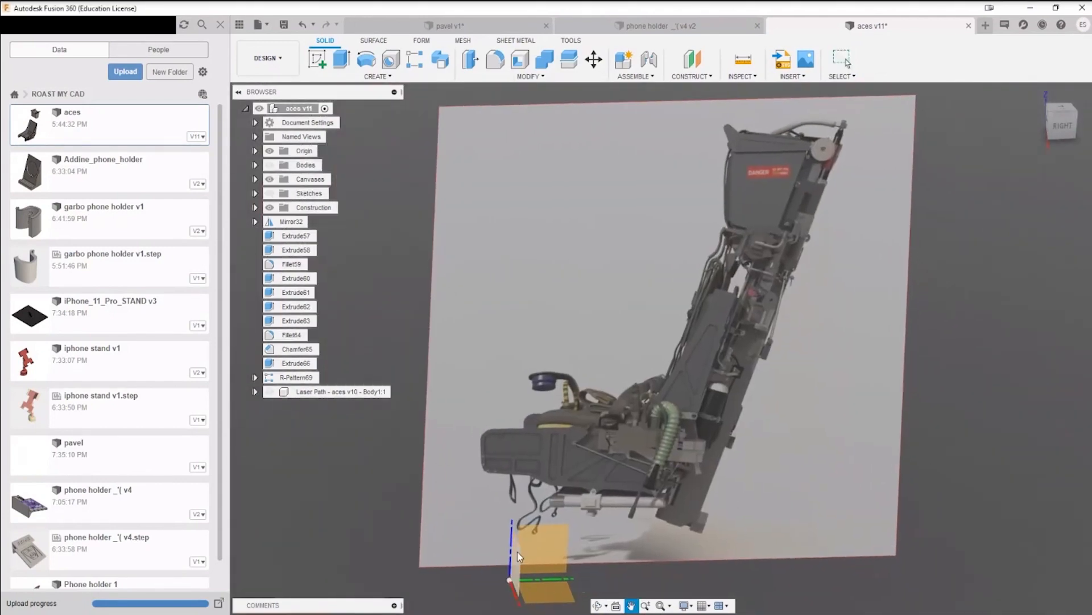
key("Escape")
Step: Show the aces design's sketches, including Sketch2, over the seat reference image
left_click(270, 193)
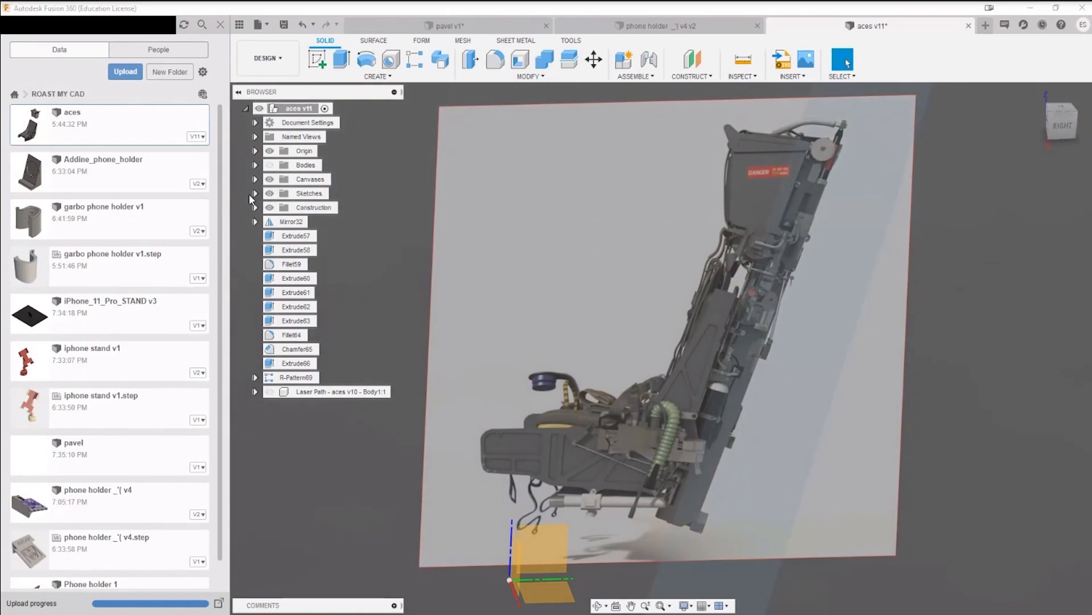
left_click(251, 195)
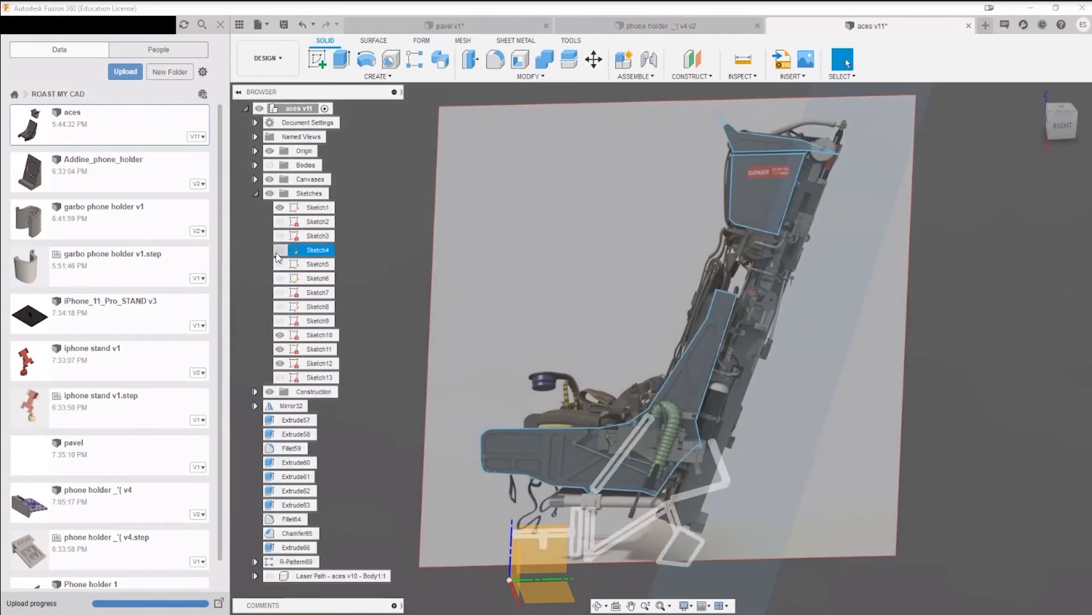
left_click(279, 250)
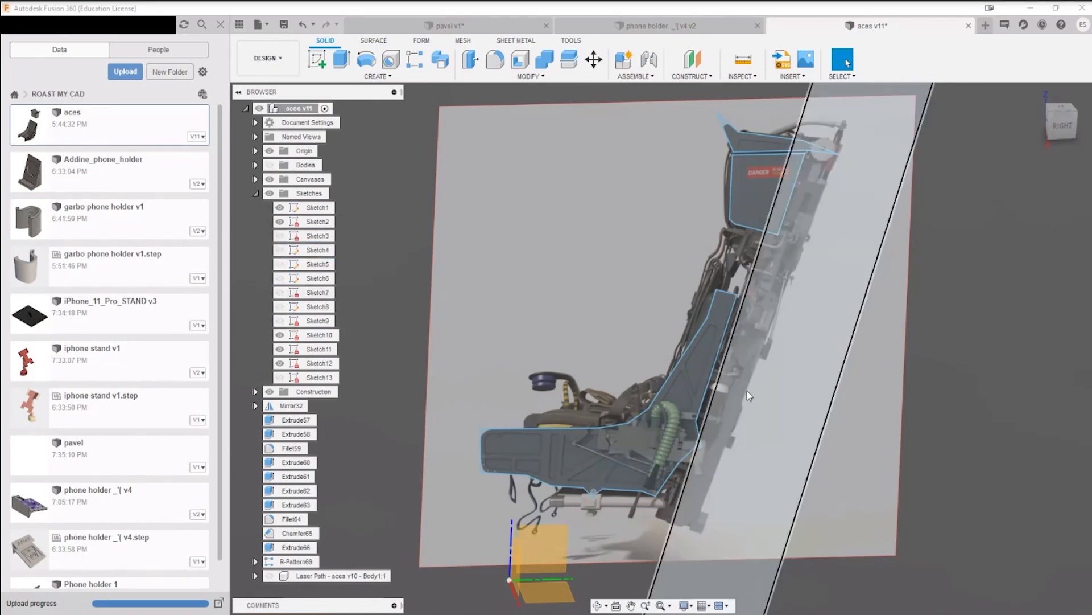
Step: Switch back to the phone holder v4 design and inspect its front lip, raised lettering and side profile
left_click(665, 31)
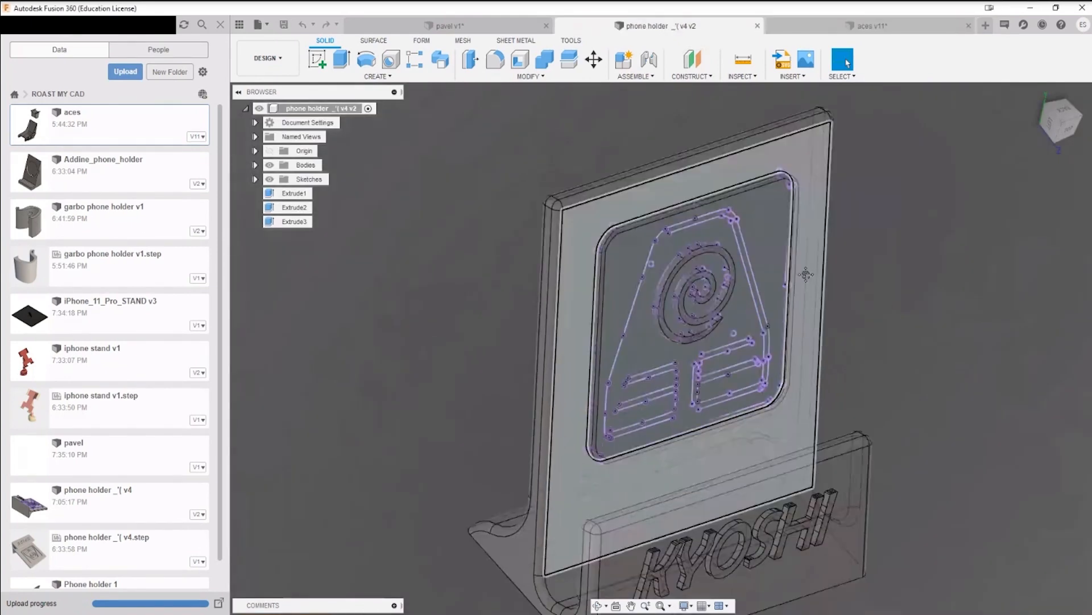
left_click(373, 40)
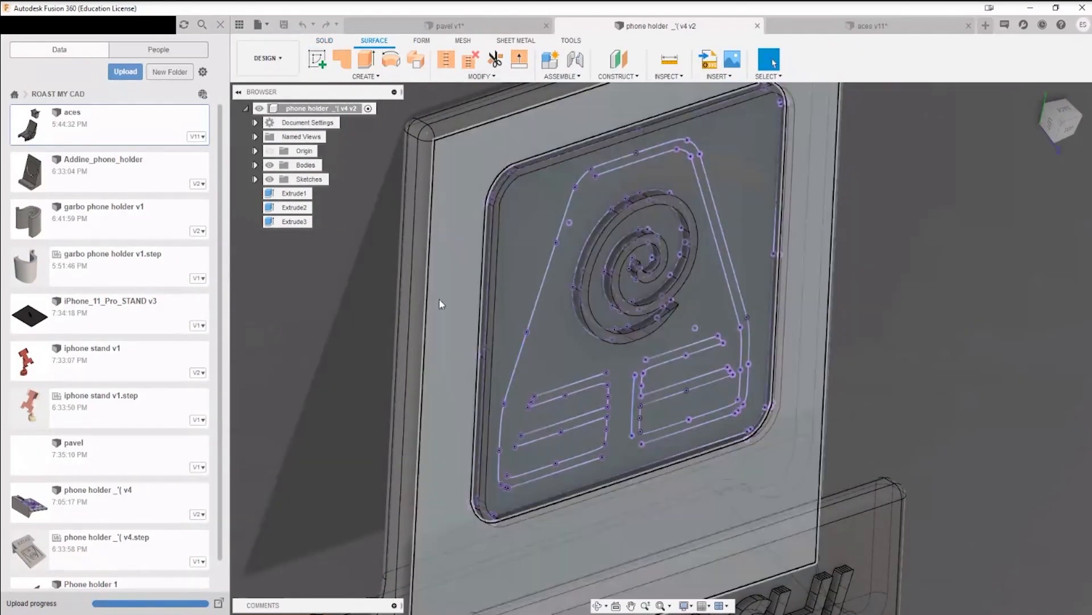
middle_click_drag(704, 485, 696, 312)
scroll(697, 324, "down", 3)
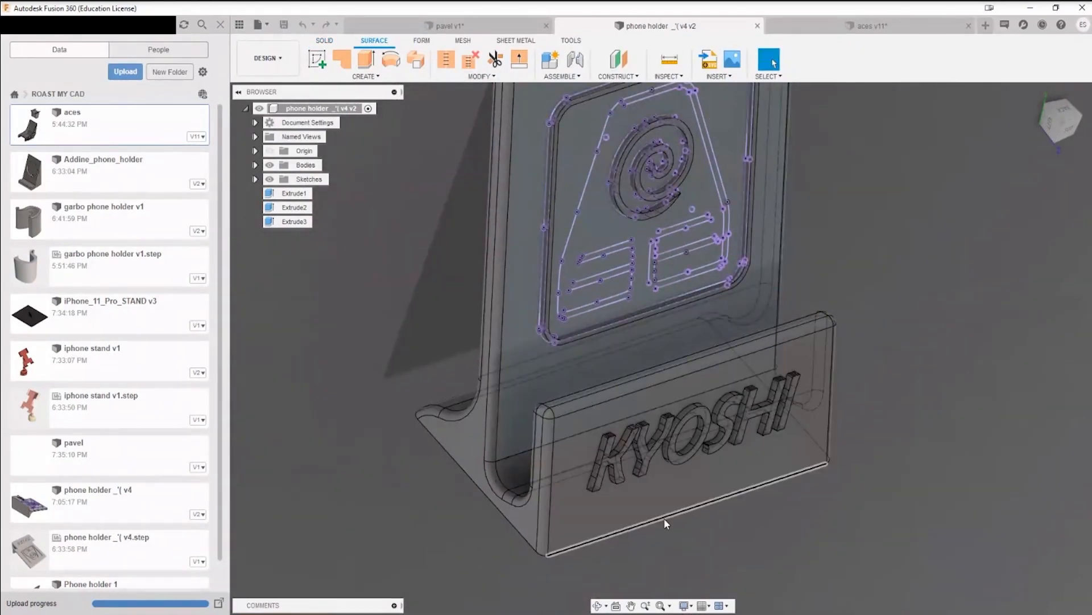
middle_click_drag(688, 547, 565, 541, "shift")
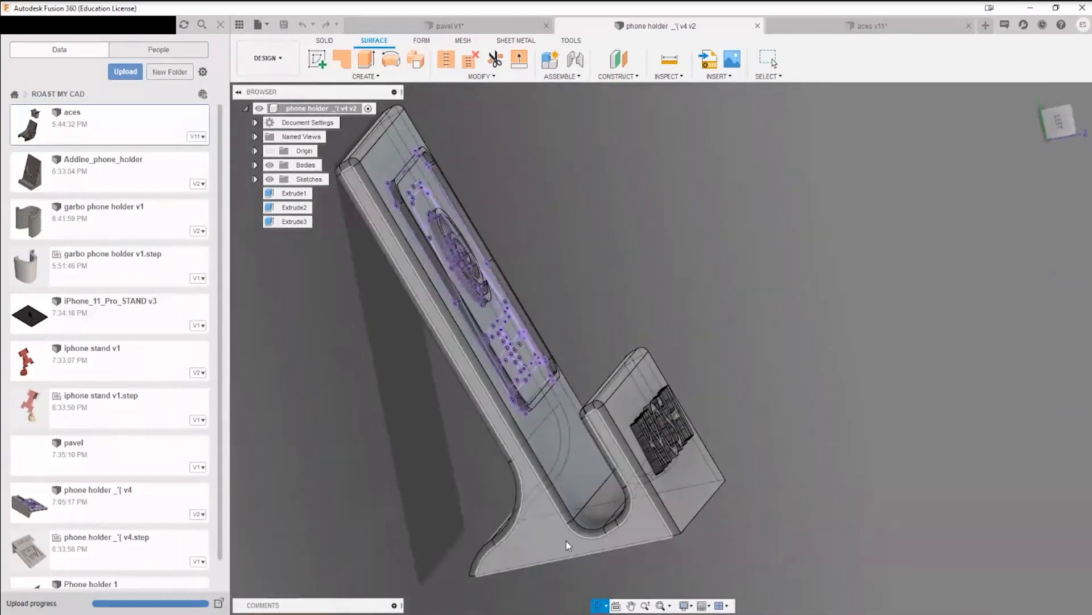
Step: Measure the distance between the back support's long sketch line and the edge near the phone slot, and clear the selection
key("i")
left_click(550, 473)
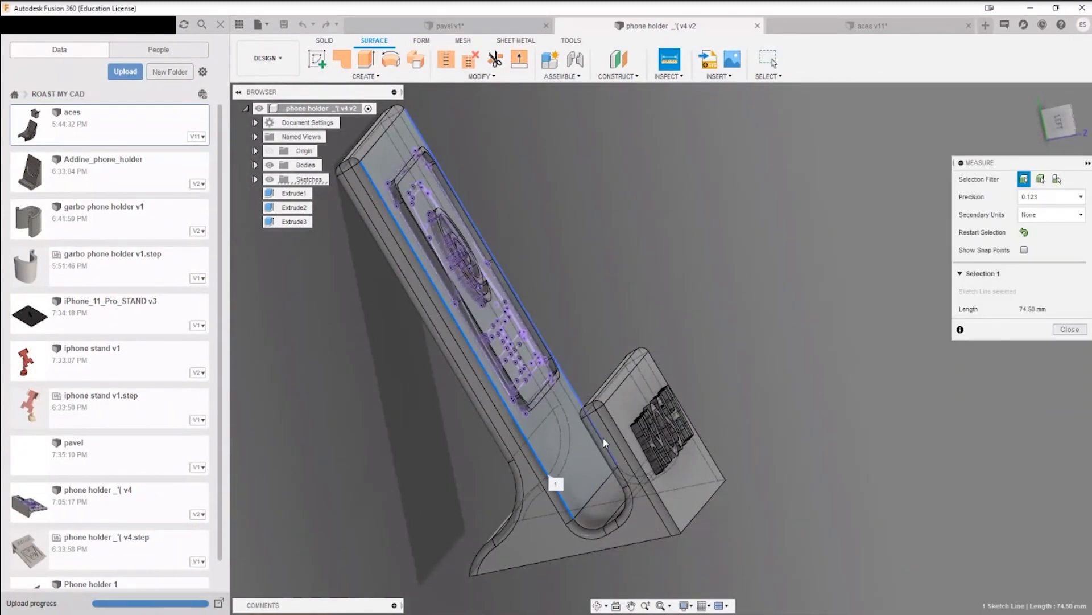
left_click(604, 526)
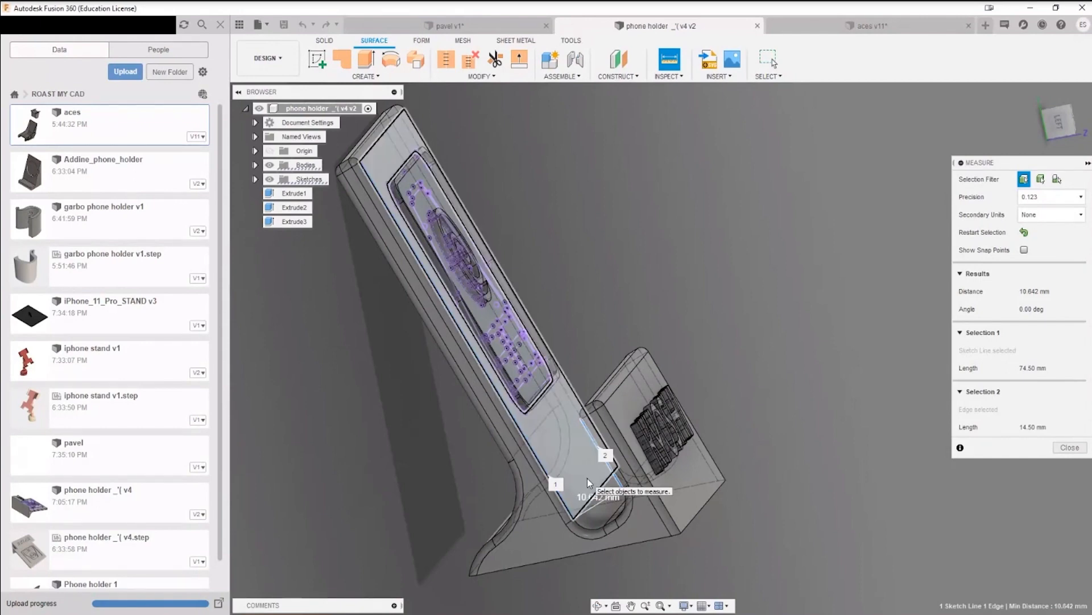
left_click(738, 259)
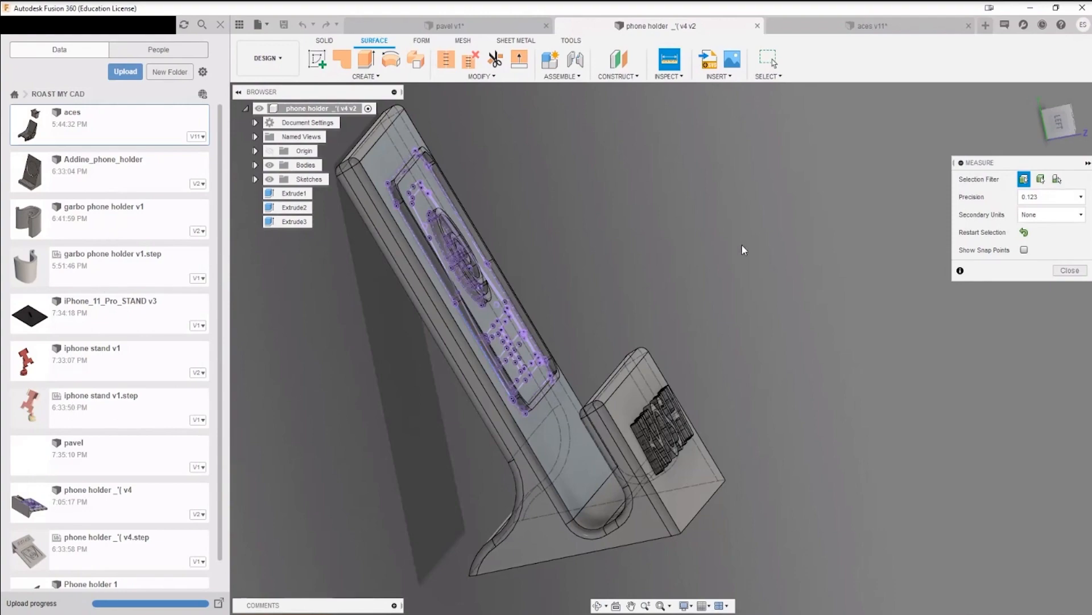
Step: Examine the phone holder's emblem sketch, spiral cut and raised front lettering up close, and end the measurement
middle_click_drag(742, 246, 766, 223, "shift")
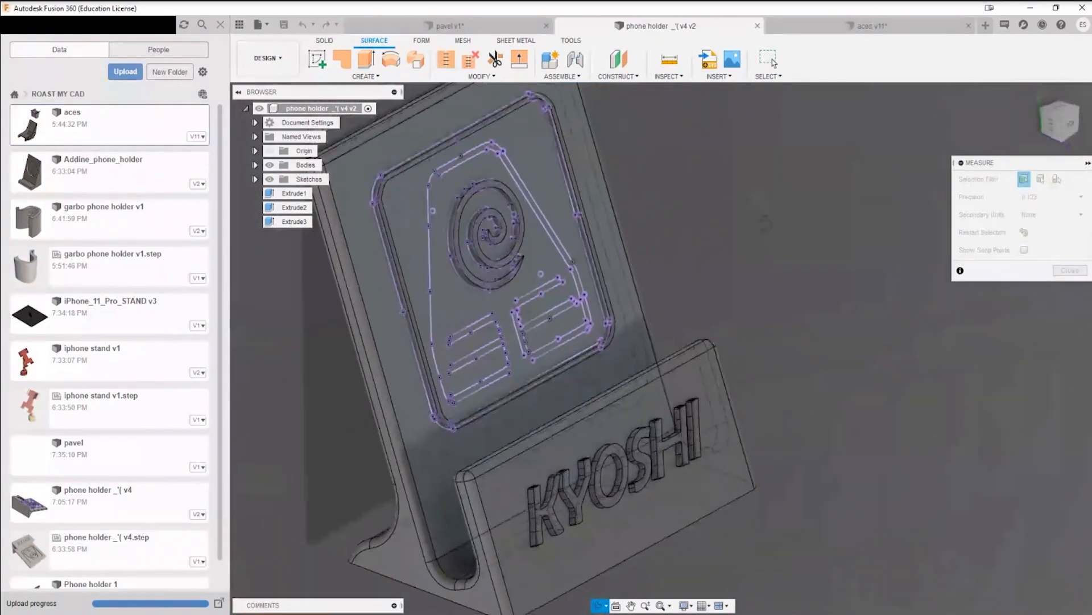
scroll(493, 366, "up", 10)
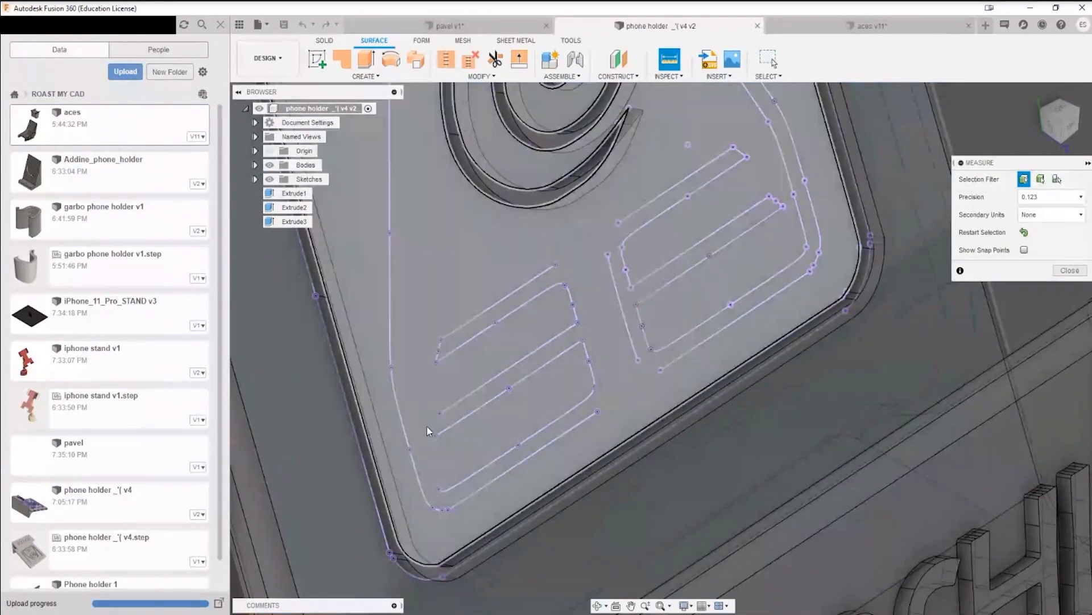
scroll(446, 445, "down", 10)
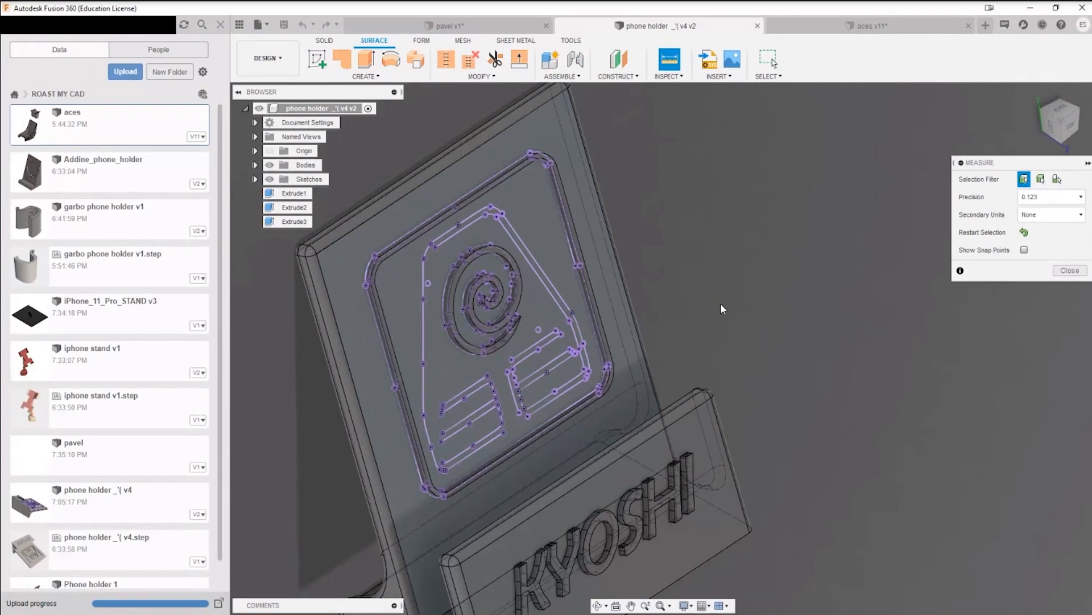
middle_click_drag(720, 303, 805, 265)
scroll(534, 292, "up", 2)
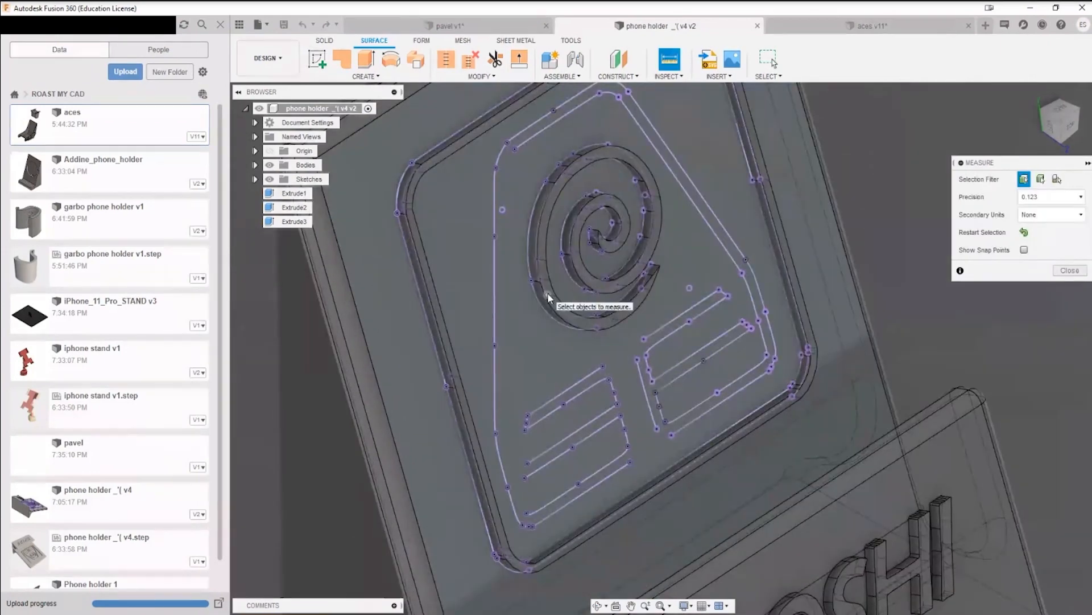
scroll(545, 291, "down", 2)
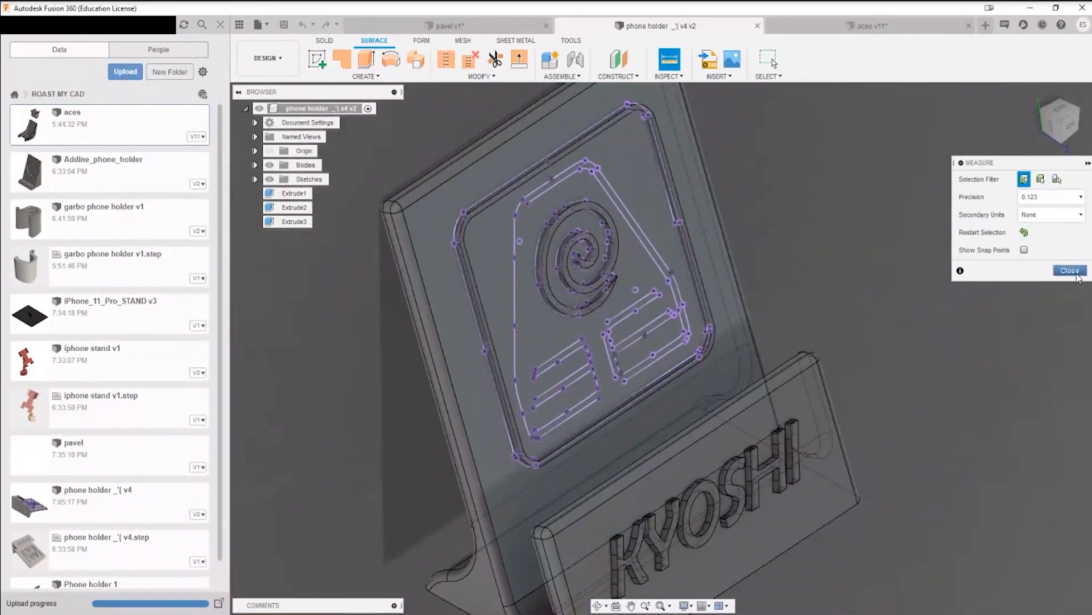
scroll(431, 431, "up", 3)
scroll(631, 344, "down", 2)
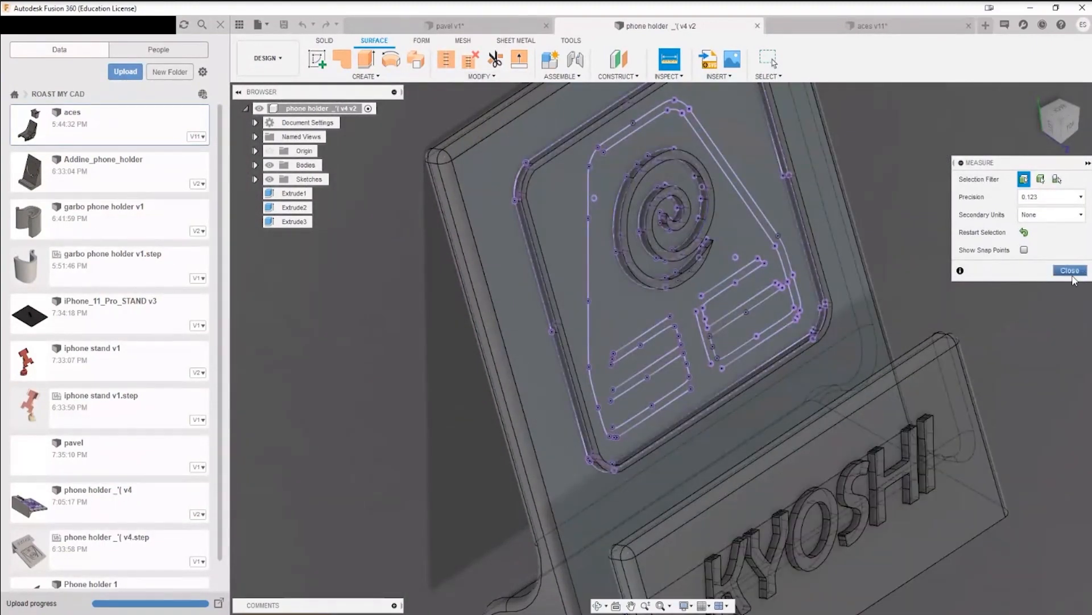
middle_click_drag(1017, 329, 907, 309)
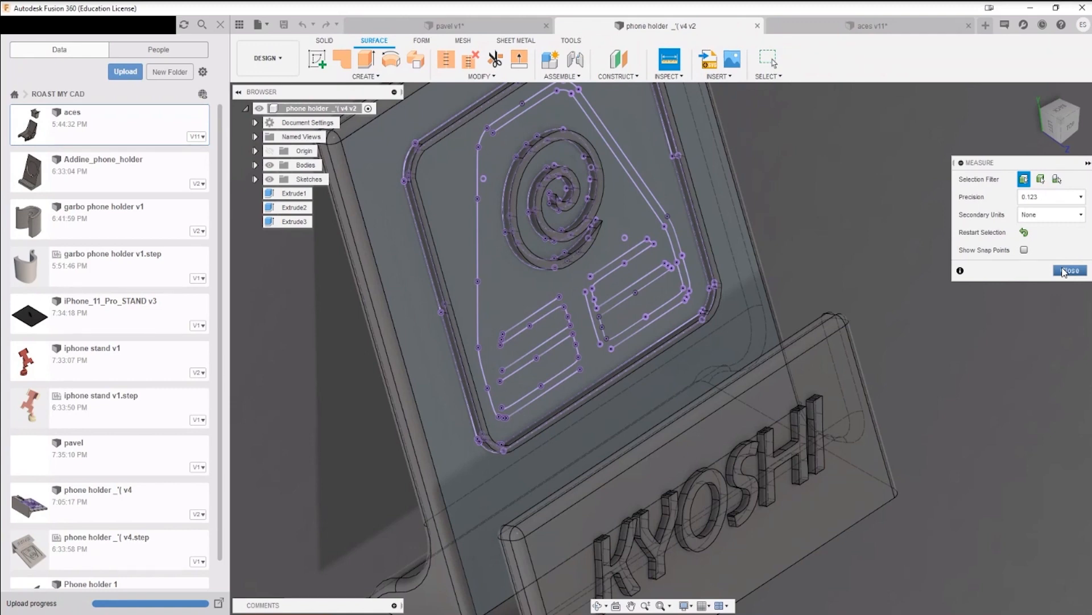
left_click(1071, 269)
Step: Switch back to the pavel assembly with the hexagon-perforated stand
scroll(122, 322, "down", 1)
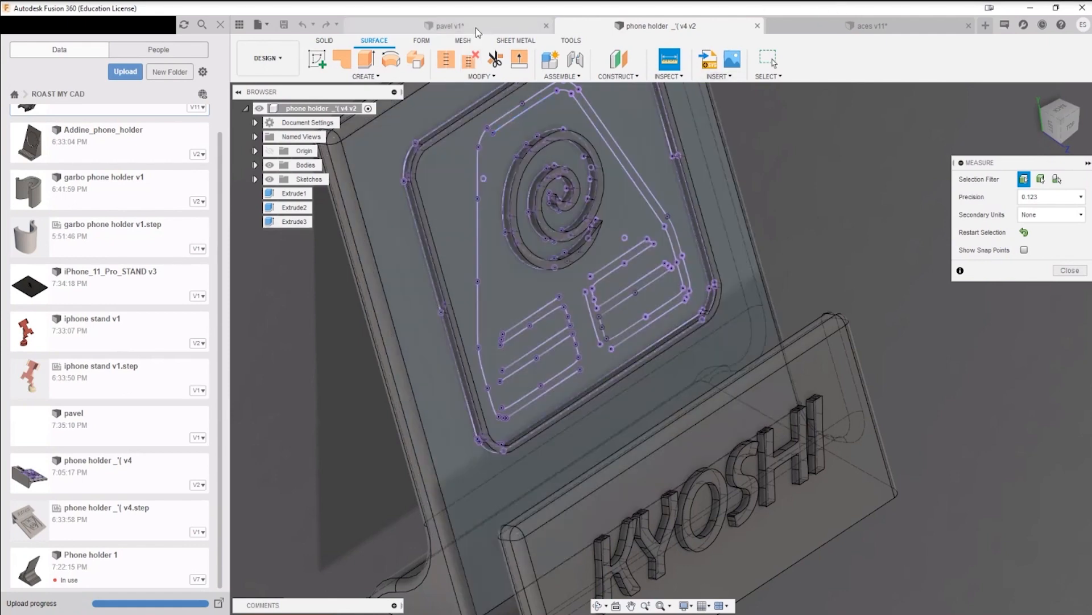
left_click(475, 27)
left_click(581, 26)
left_click(516, 27)
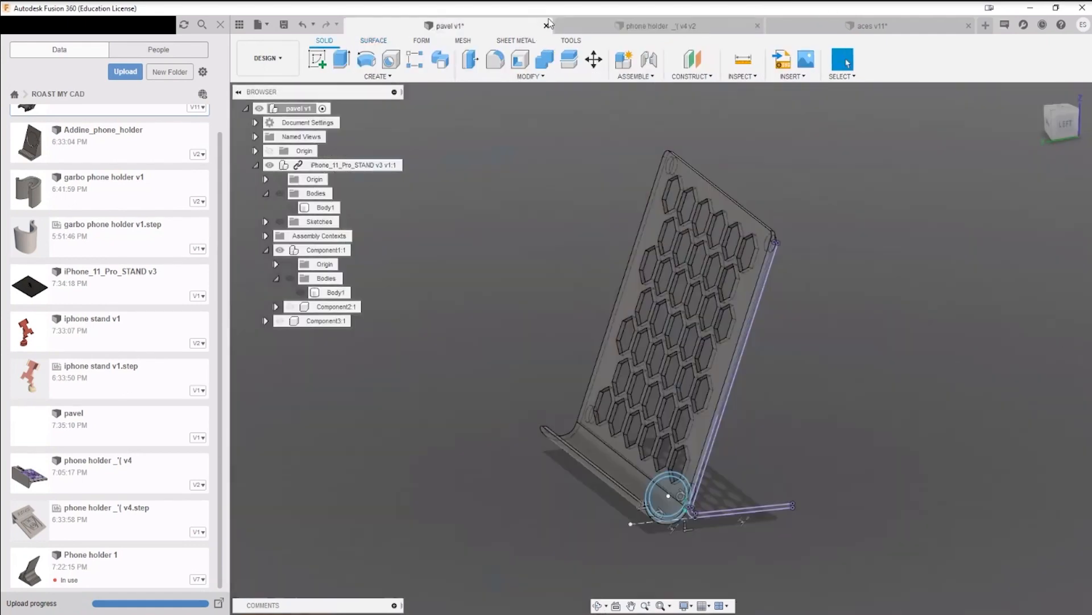